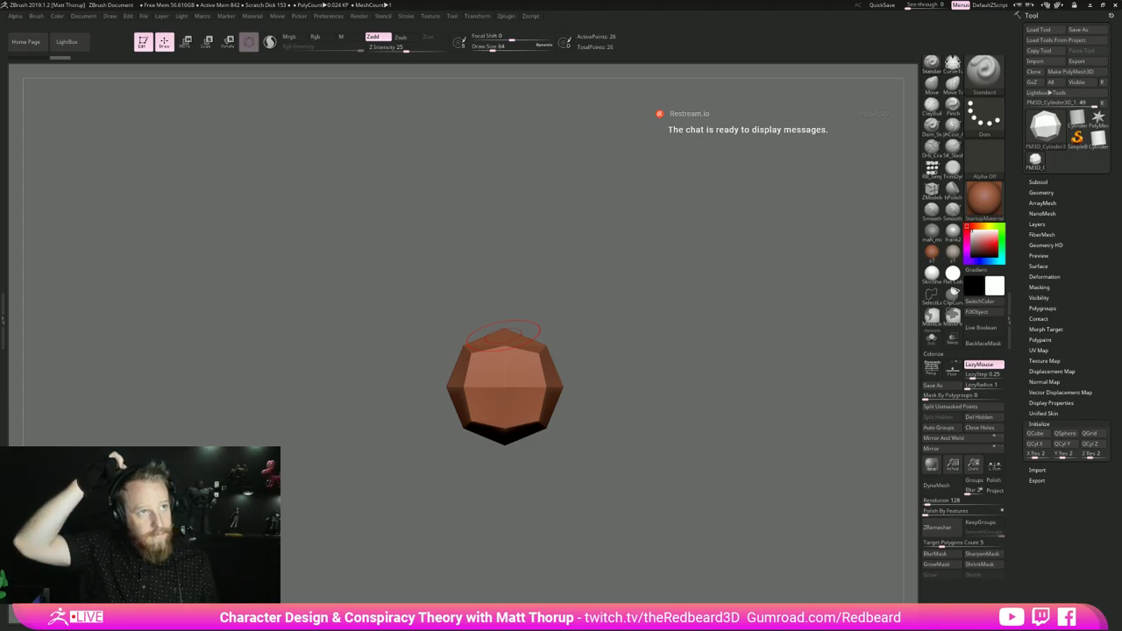
- Open a File Explorer window and move it off to the second display
key("alt+Tab")
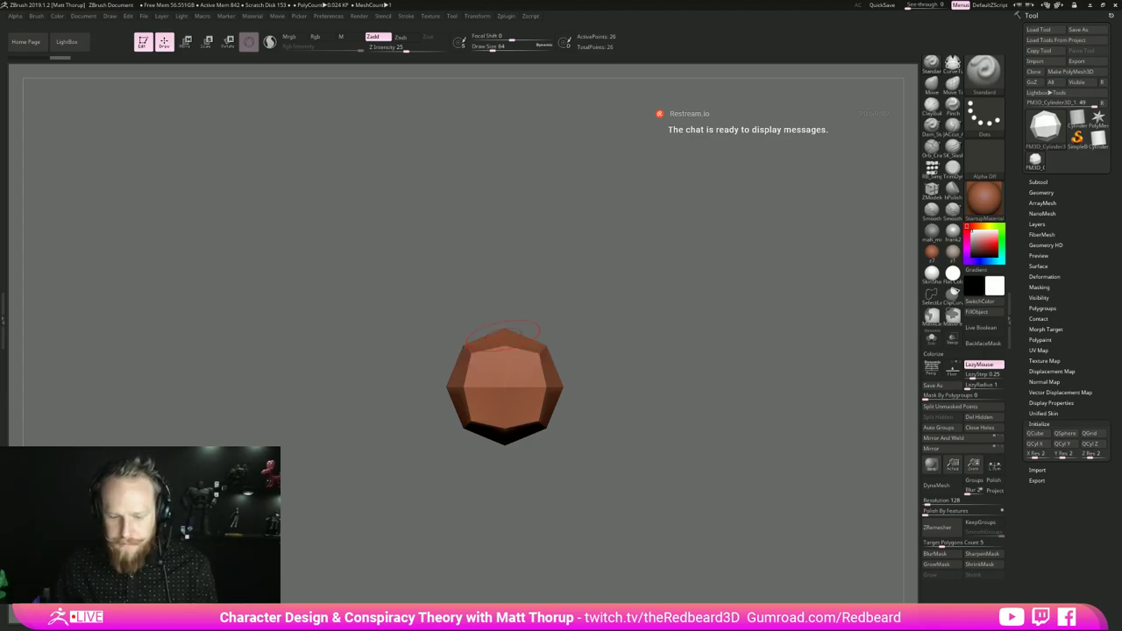
key("super")
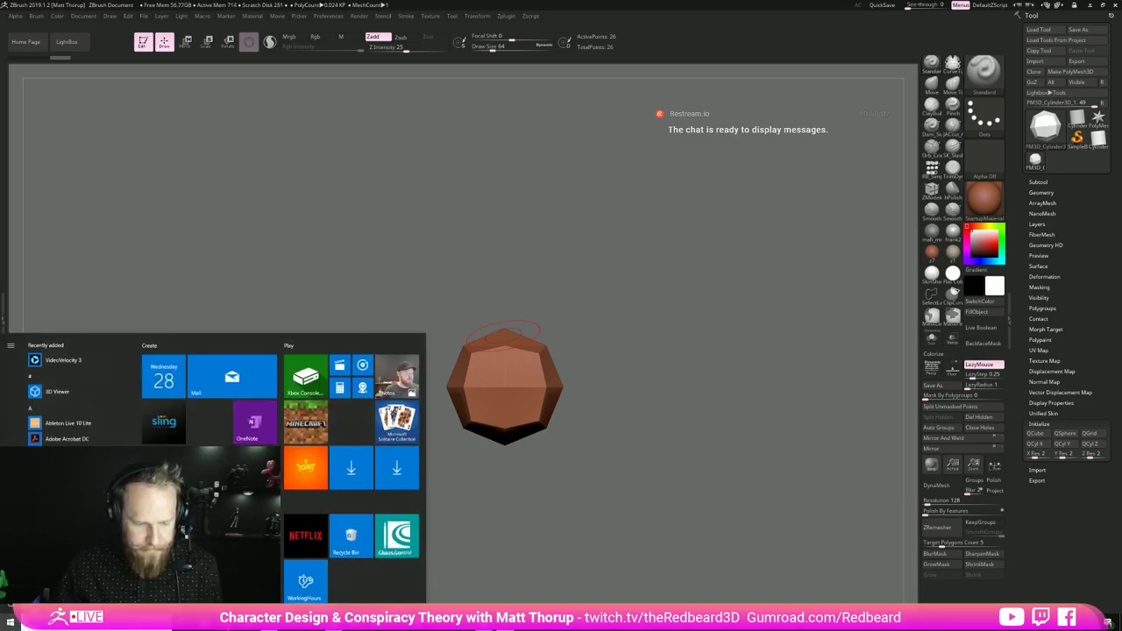
key("super")
key("super+e")
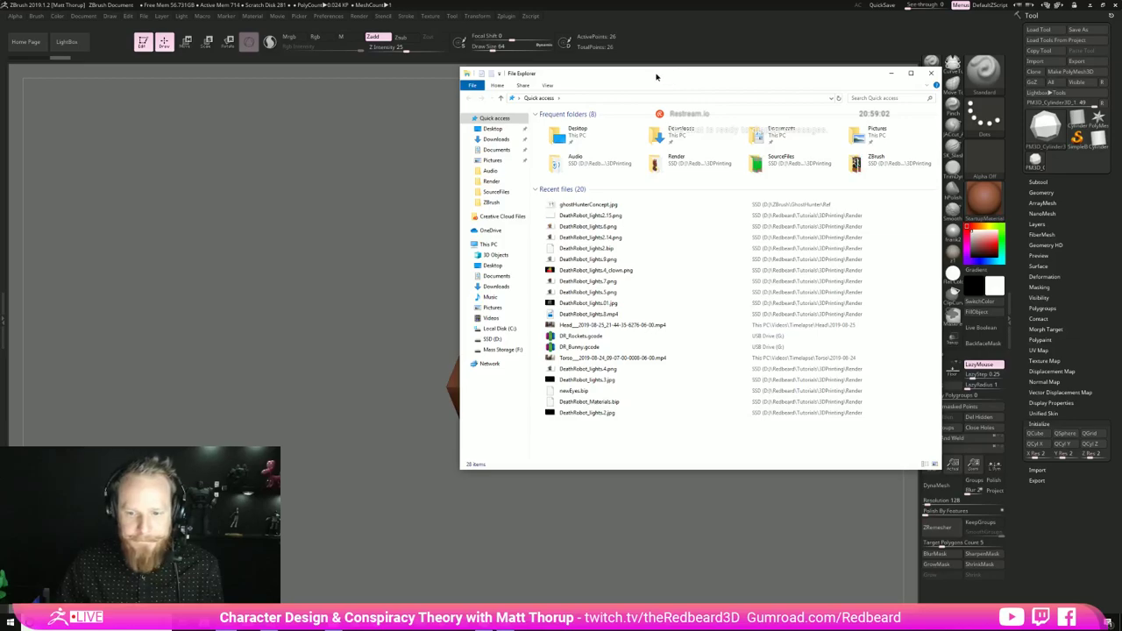
left_click_drag(657, 74, 0, 131)
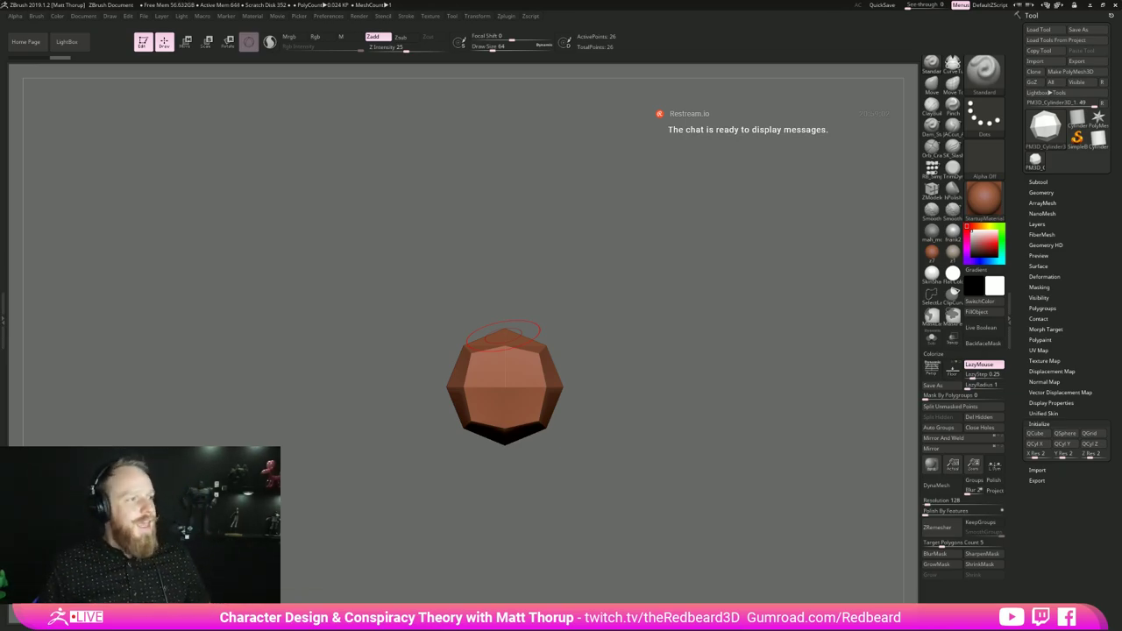
left_click_drag(689, 374, 706, 412)
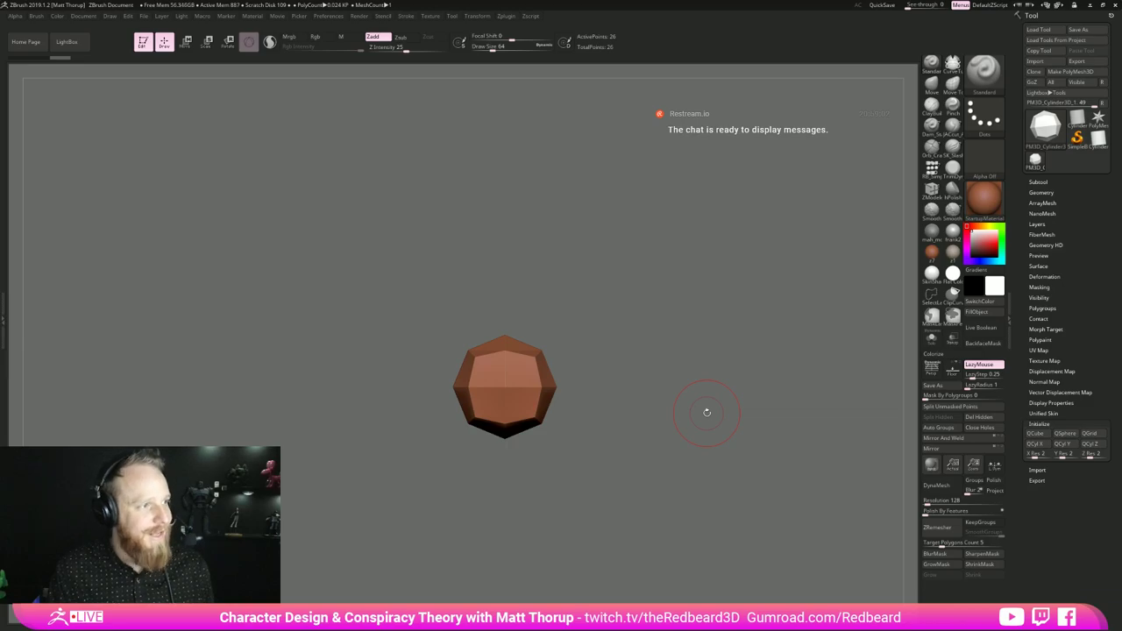
mouse_move(679, 372)
left_mouse_down()
mouse_move(709, 373)
mouse_move(675, 366)
left_mouse_up()
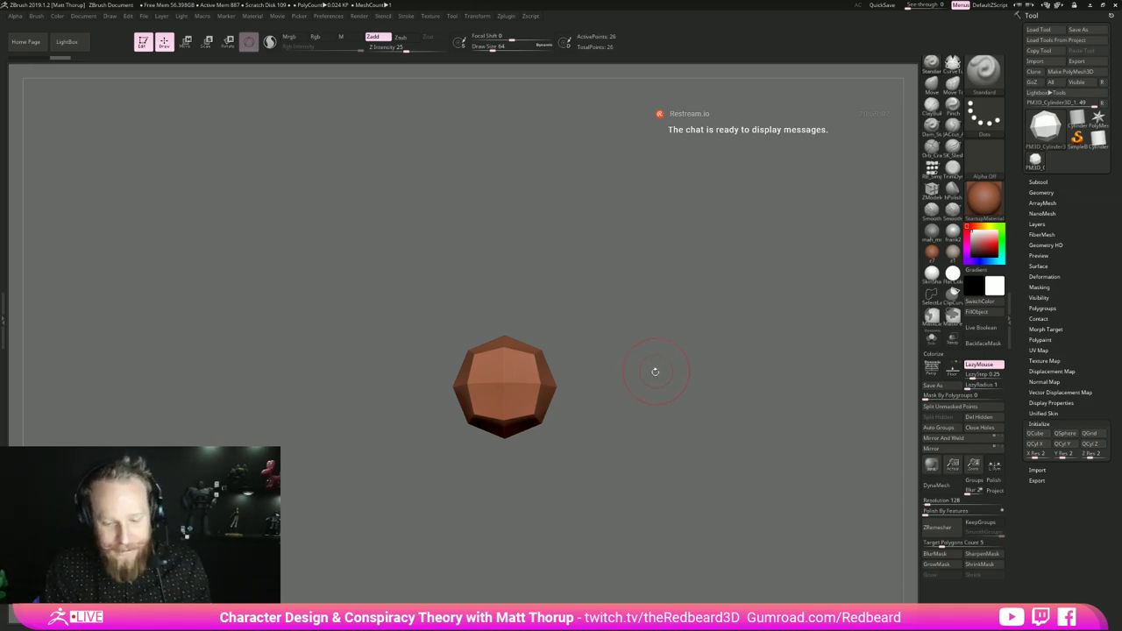
left_click_drag(655, 372, 655, 416)
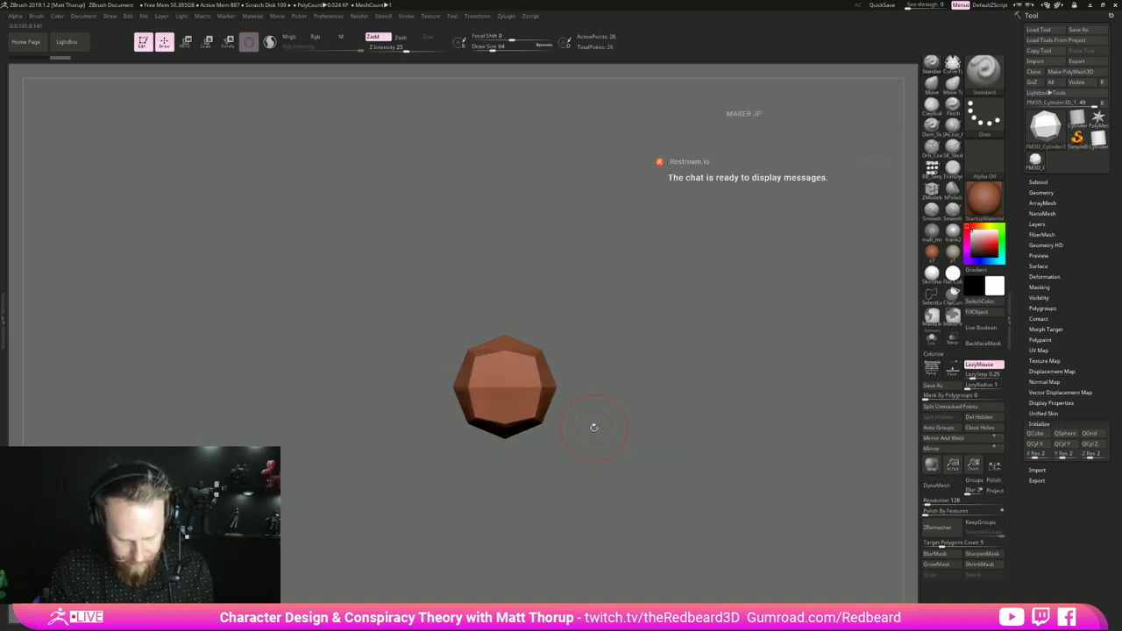
- Select the Move brush and enlarge its Draw Size to 202 for shaping the low-poly sphere
key("b")
key("m")
key("v")
key("s")
left_click_drag(460, 396, 472, 391)
left_click_drag(585, 380, 616, 369)
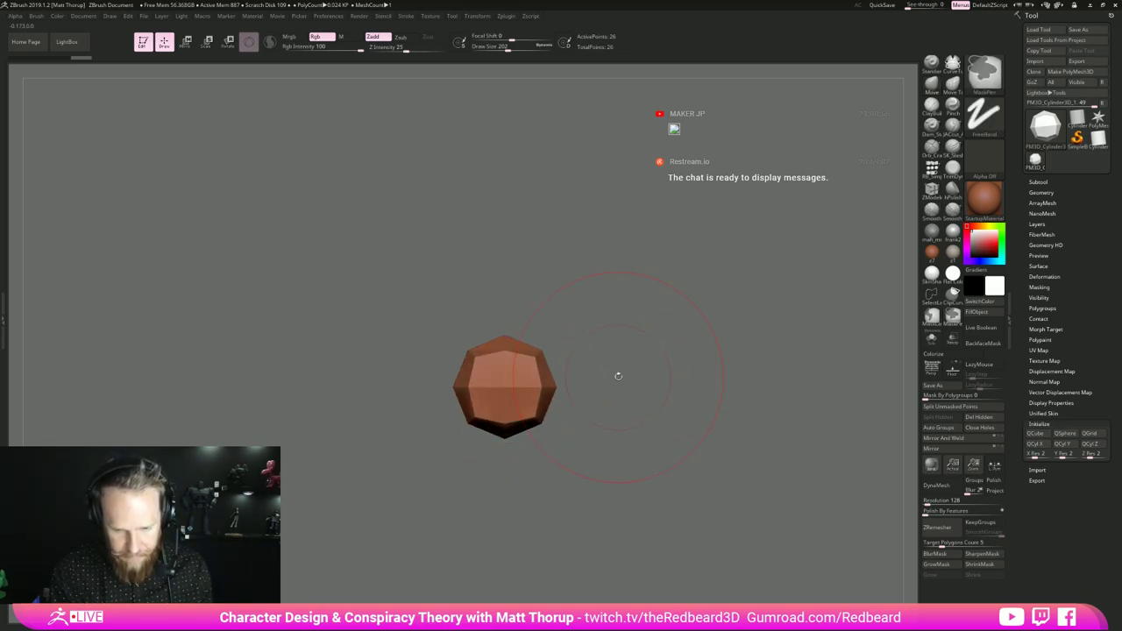
key("w")
left_click_drag(534, 387, 506, 386)
left_click_drag(594, 373, 663, 364)
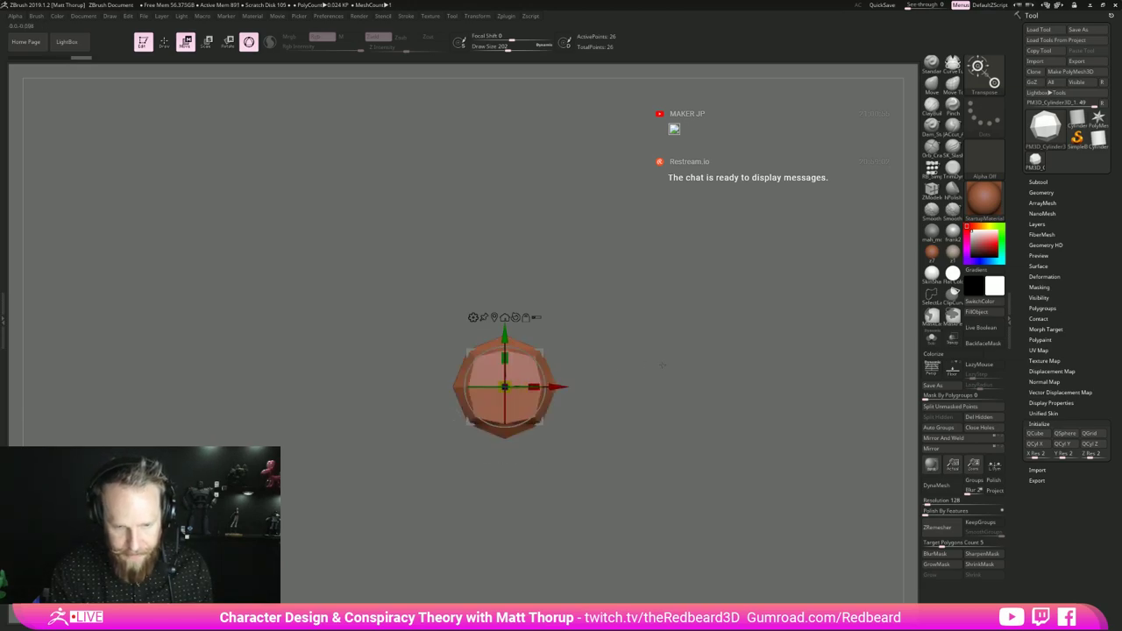
- Bring the character concept drawing in Photos to the front for reference
key("alt+Tab")
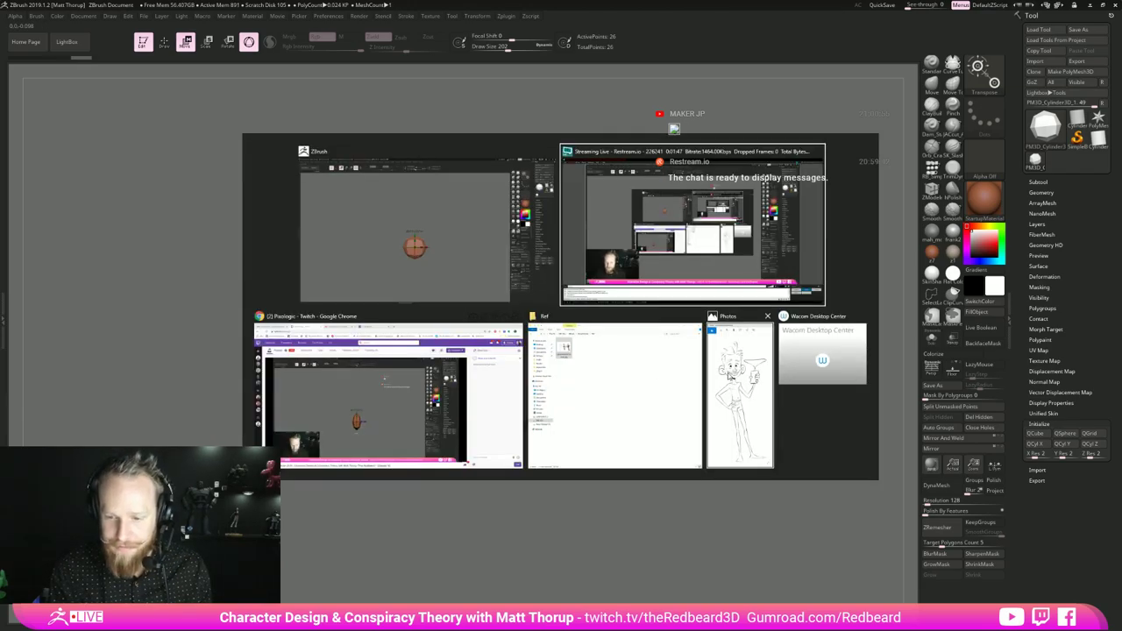
left_click(704, 377)
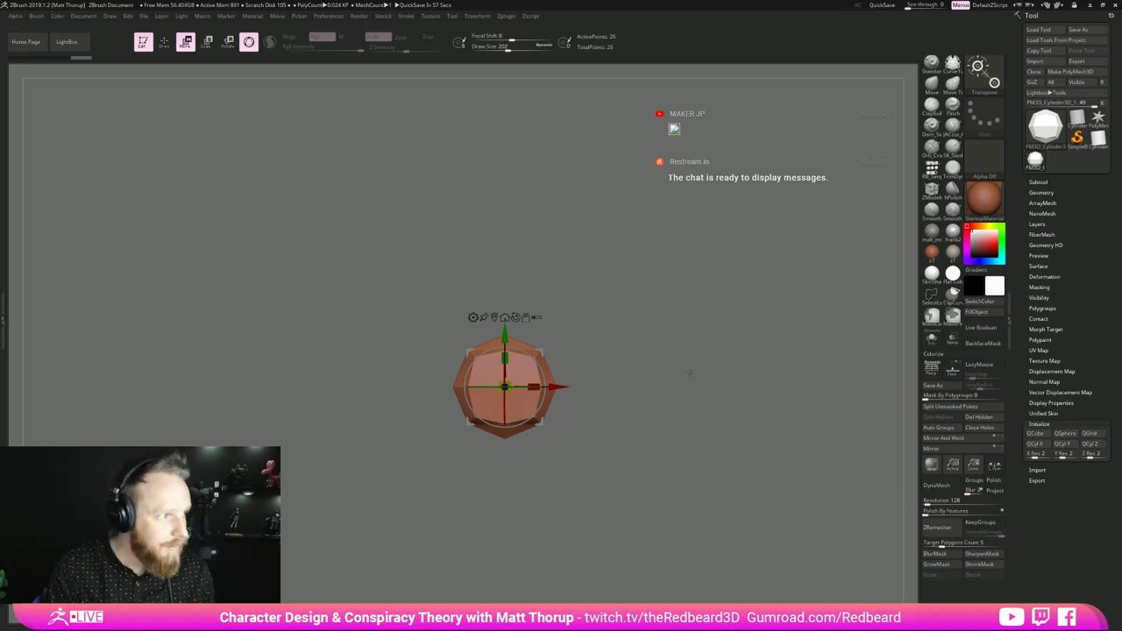
mouse_move(690, 373)
left_mouse_down()
mouse_move(724, 374)
mouse_move(664, 389)
left_mouse_up()
- Narrow and lengthen the low-poly sphere into an upright torso form with the Move brush at Draw Size 128
key("q")
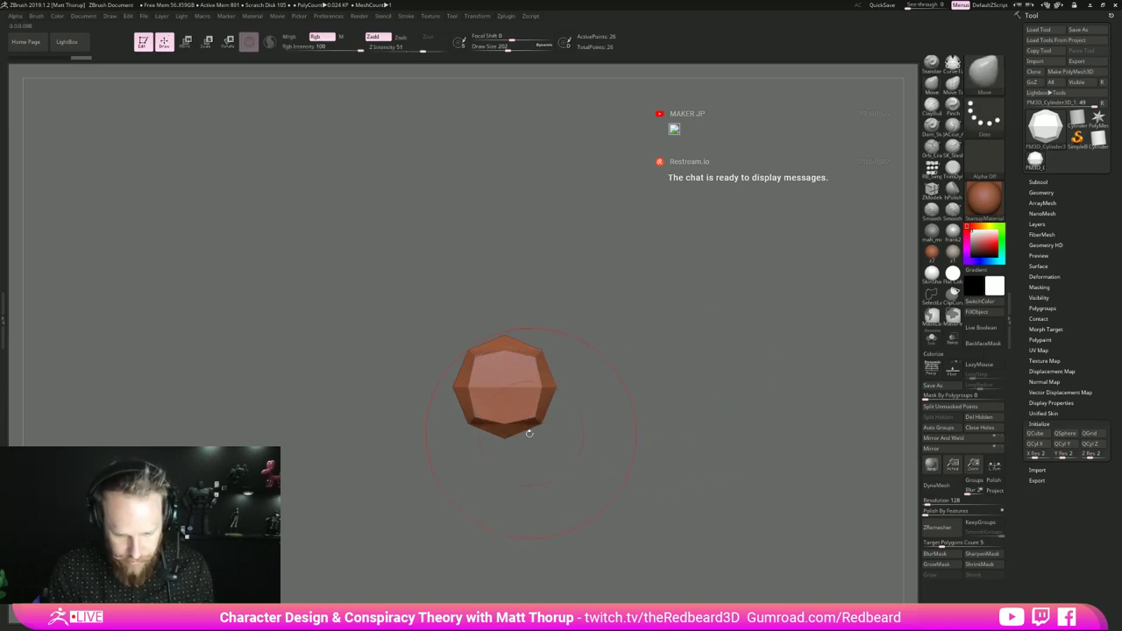
key("s")
mouse_move(537, 421)
left_mouse_down()
mouse_move(551, 389)
mouse_move(541, 343)
mouse_move(543, 422)
mouse_move(543, 388)
mouse_move(554, 391)
mouse_move(489, 404)
mouse_move(513, 428)
left_mouse_up()
key("s")
mouse_move(524, 358)
left_mouse_down()
mouse_move(617, 370)
mouse_move(603, 354)
mouse_move(547, 342)
left_mouse_up()
left_click_drag(549, 386, 548, 386)
left_click_drag(556, 426, 553, 427)
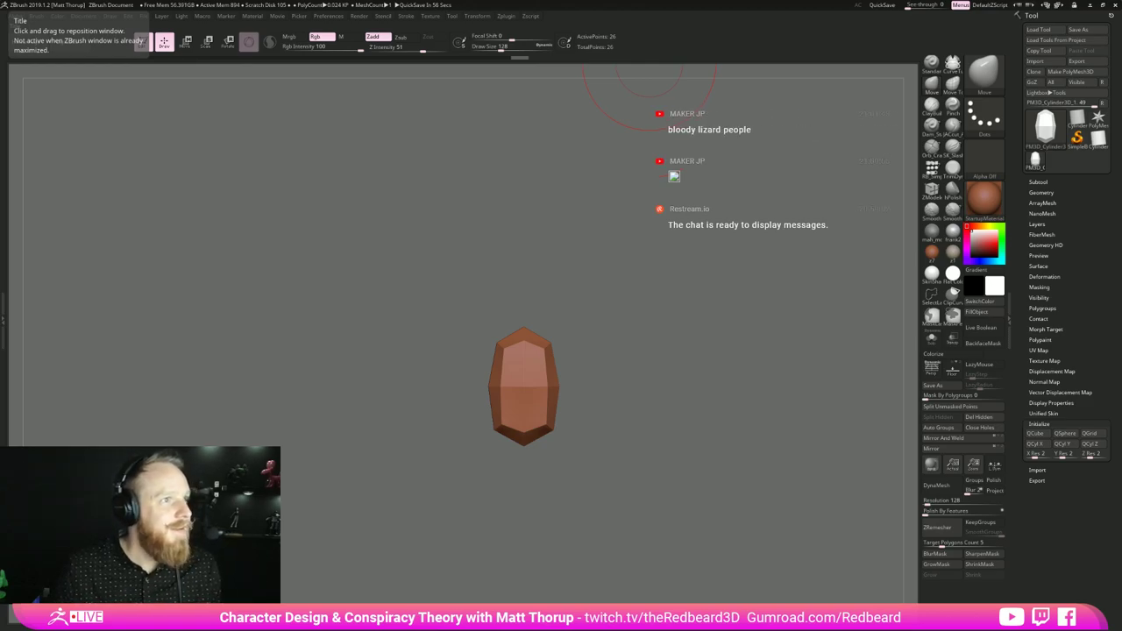
- Reduce the Move brush to Draw Size 83, bend the torso's side profile and shift its widest section lower
left_click_drag(666, 377, 609, 395)
mouse_move(569, 436)
left_mouse_down()
mouse_move(610, 389)
mouse_move(562, 395)
mouse_move(581, 392)
left_mouse_up()
key("s")
key("s")
left_click_drag(662, 386, 614, 393)
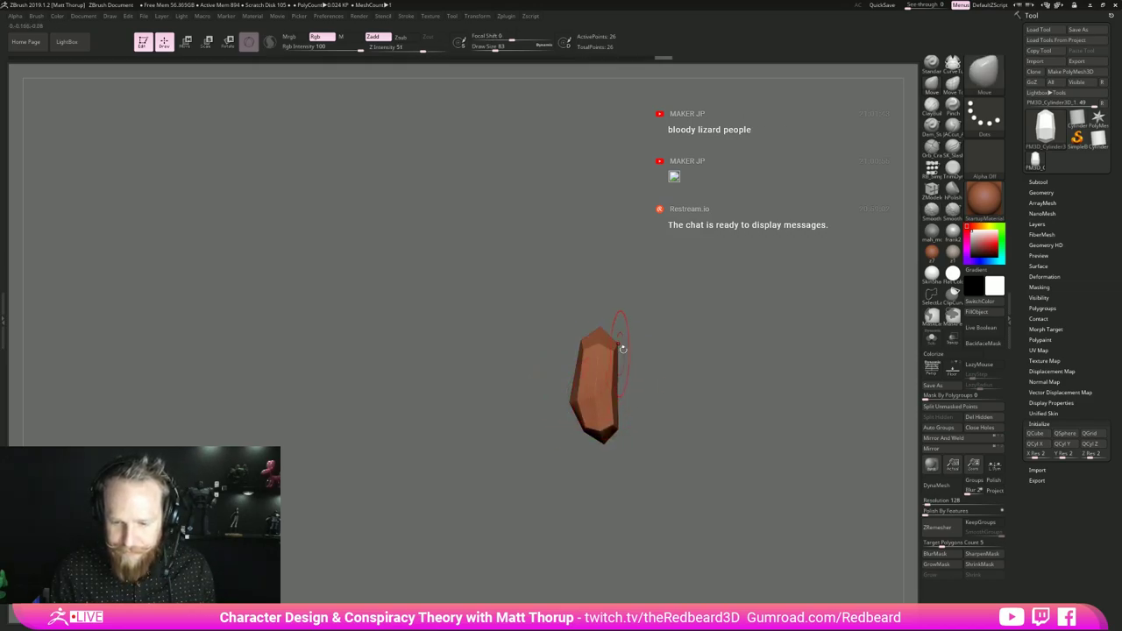
mouse_move(684, 344)
left_mouse_down("shift")
mouse_move(716, 343)
mouse_move(620, 373)
left_mouse_up("shift")
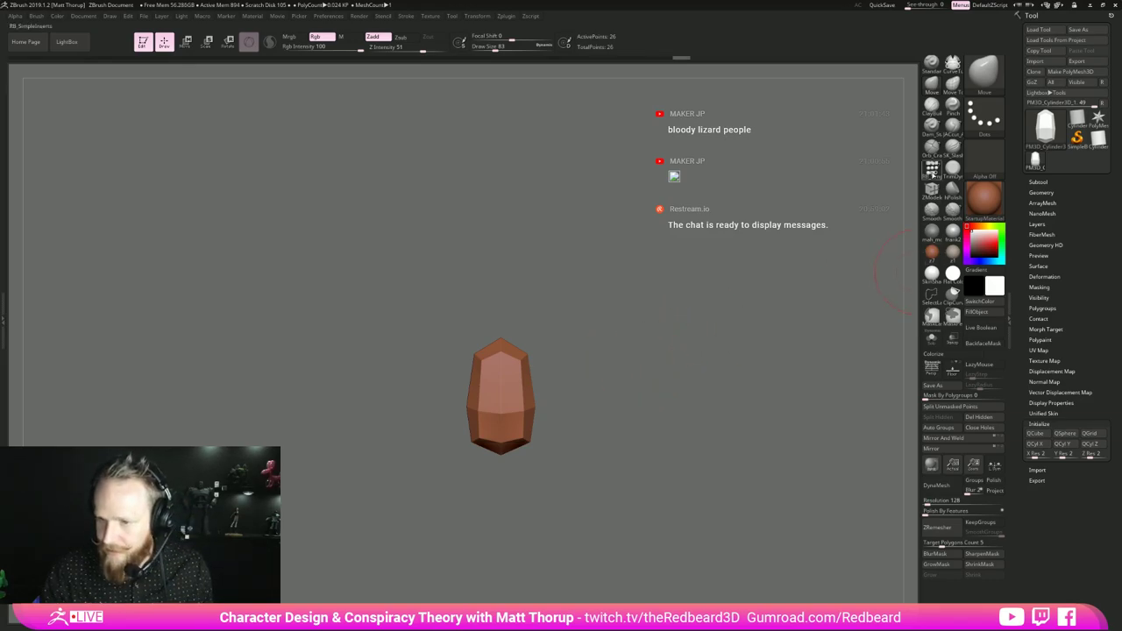
left_click(931, 167)
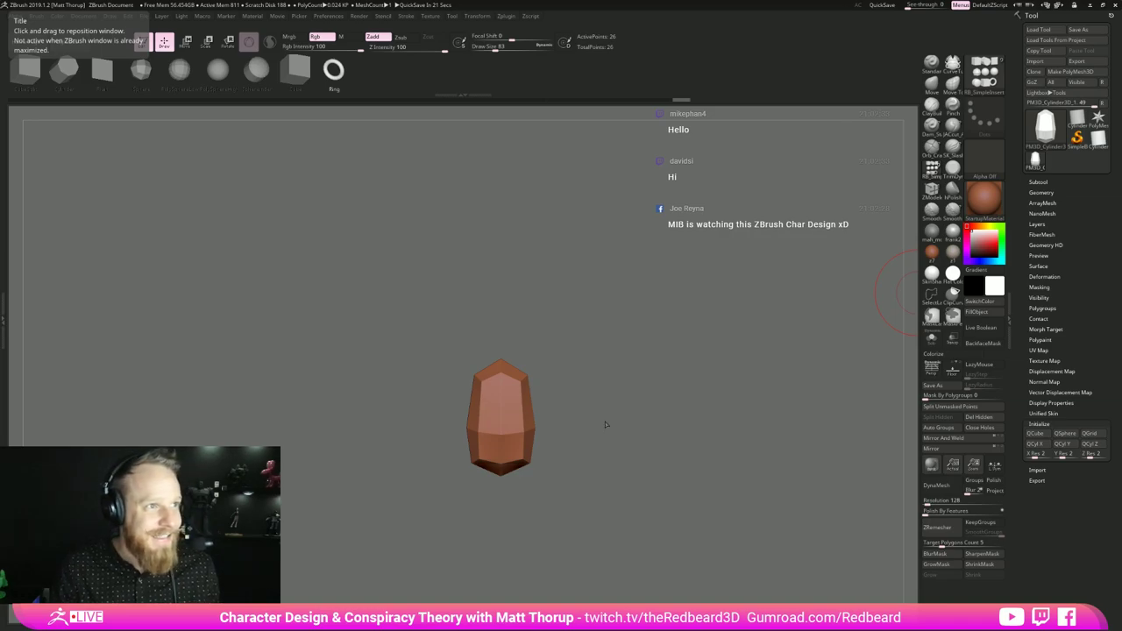
left_click_drag(629, 403, 653, 437)
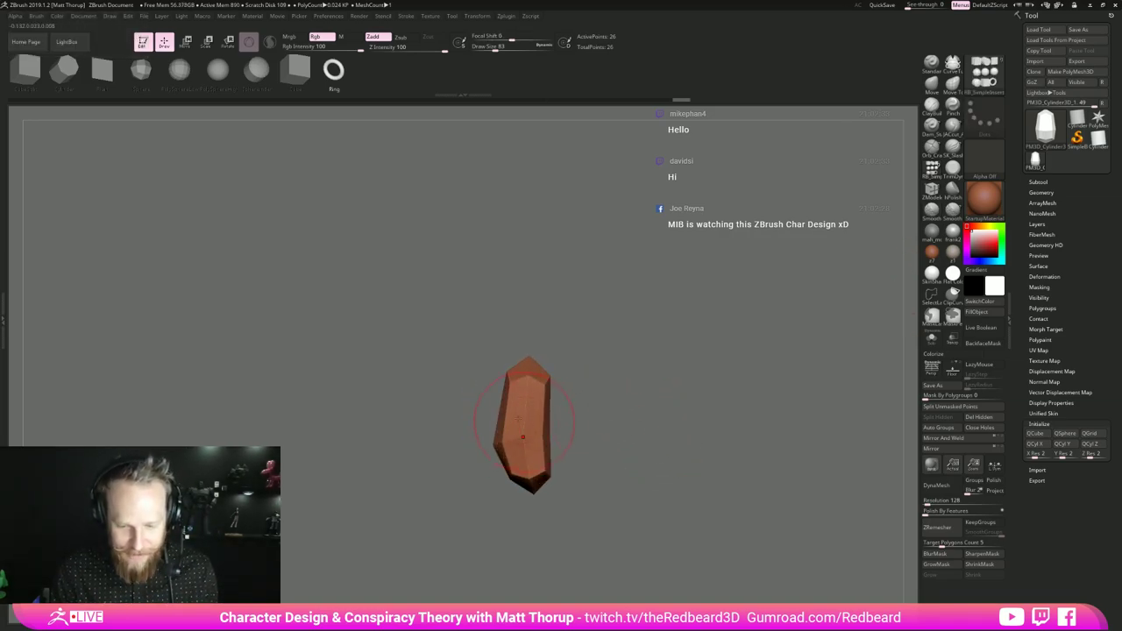
key("b")
key("m")
key("v")
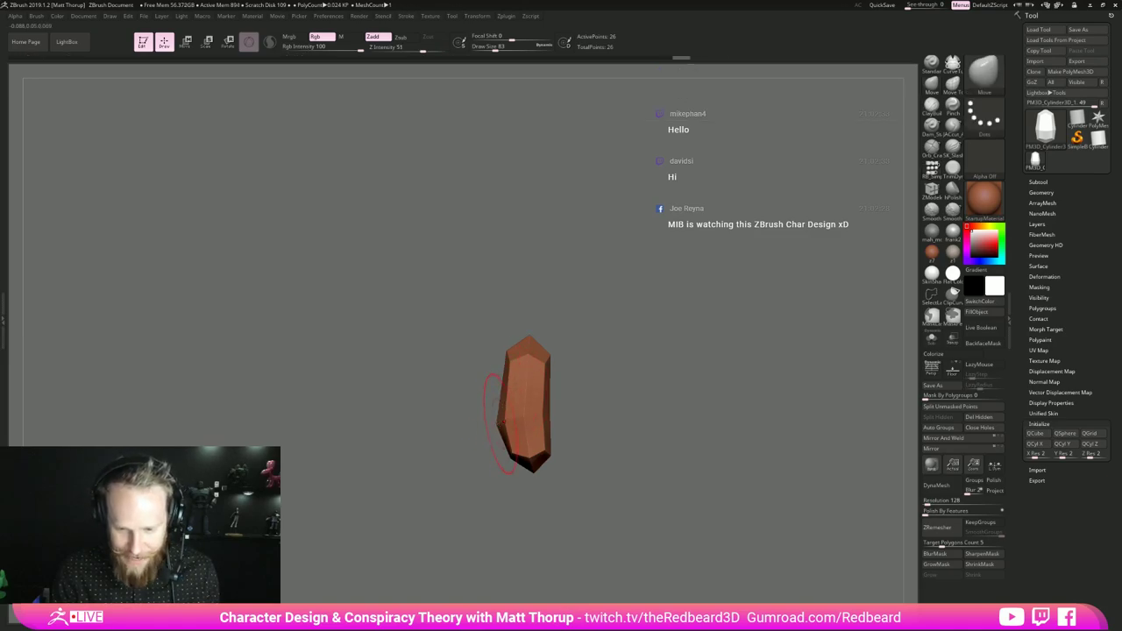
- Bring up the concept drawing again to compare it with the roughed-out torso
left_click_drag(627, 404, 656, 389, "alt")
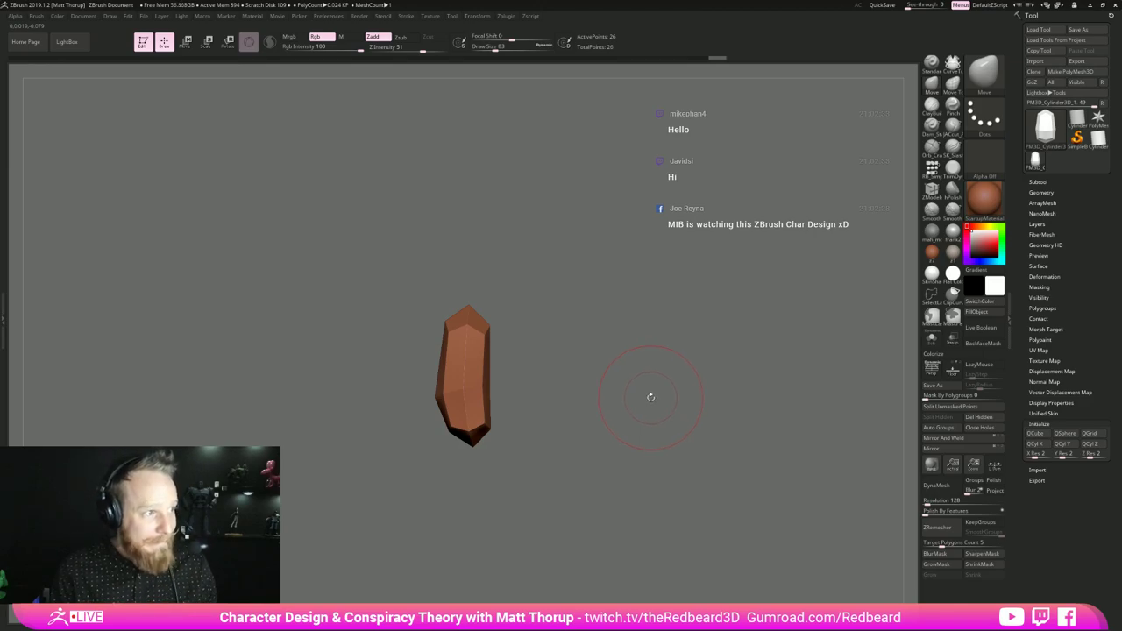
left_click_drag(655, 383, 674, 378)
key("alt+Tab")
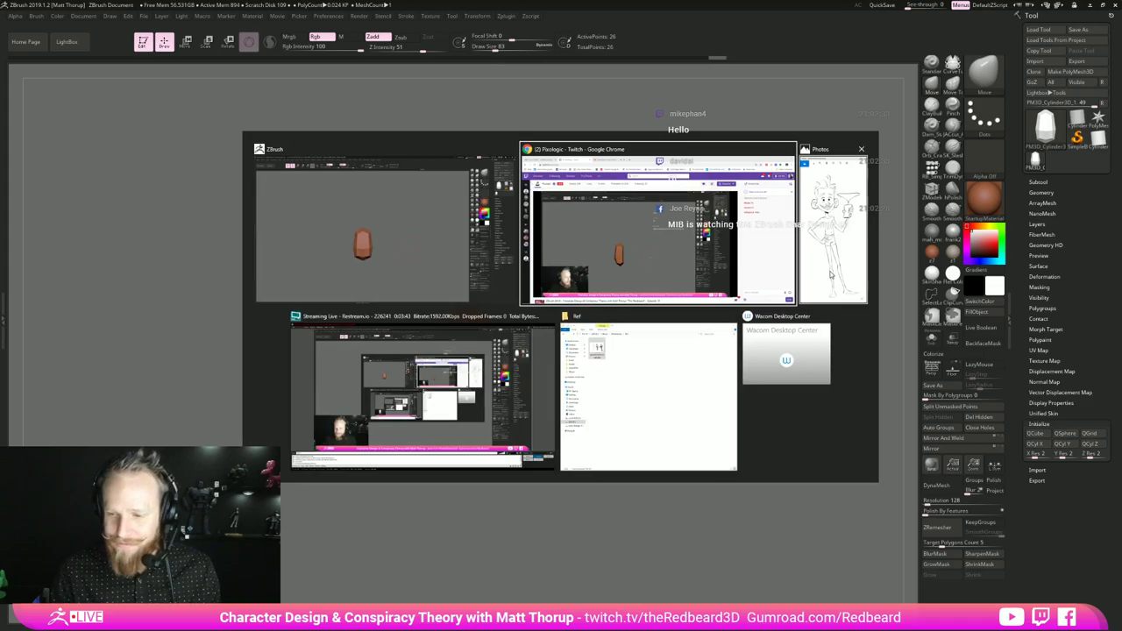
left_click(814, 296)
left_click_drag(581, 404, 653, 389)
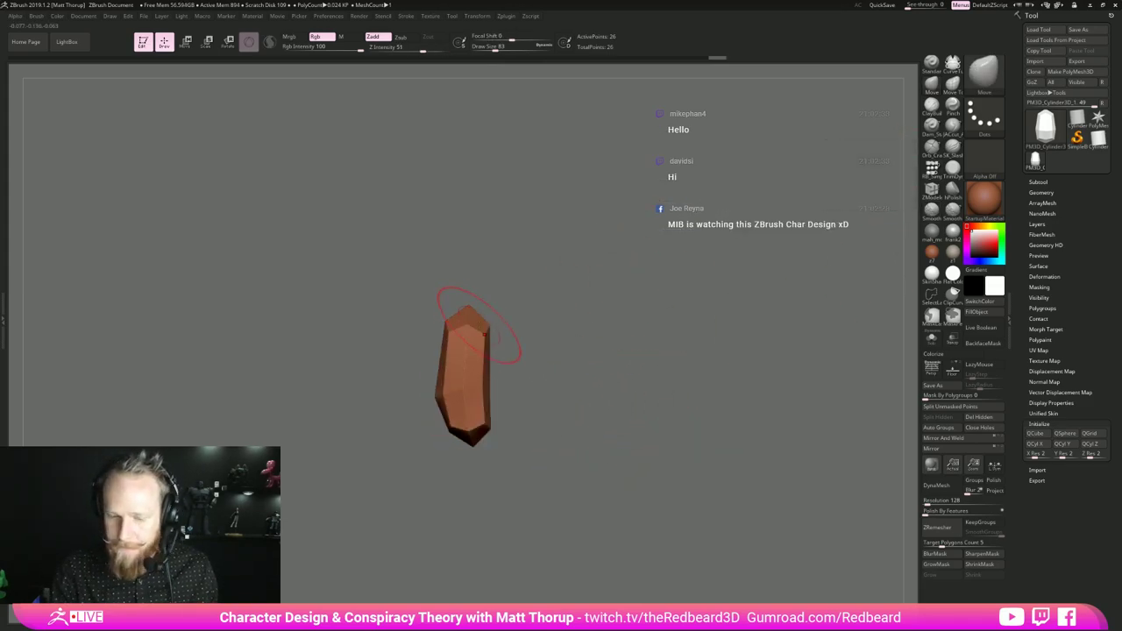
- Refine the torso's top and lower sides with the Move brush, reducing the Draw Size to 54
key("s")
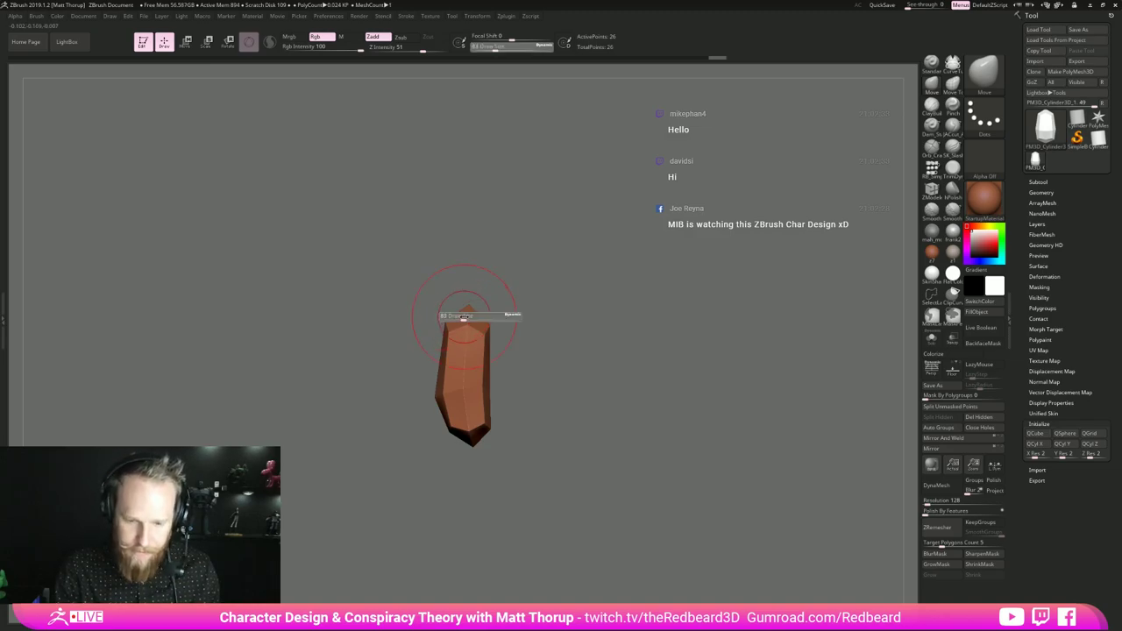
left_click_drag(464, 319, 468, 319)
left_click_drag(464, 335, 472, 323)
mouse_move(517, 371)
left_mouse_down("shift")
mouse_move(549, 378)
mouse_move(542, 358)
left_mouse_up("shift")
key("s")
left_click_drag(460, 324, 451, 324)
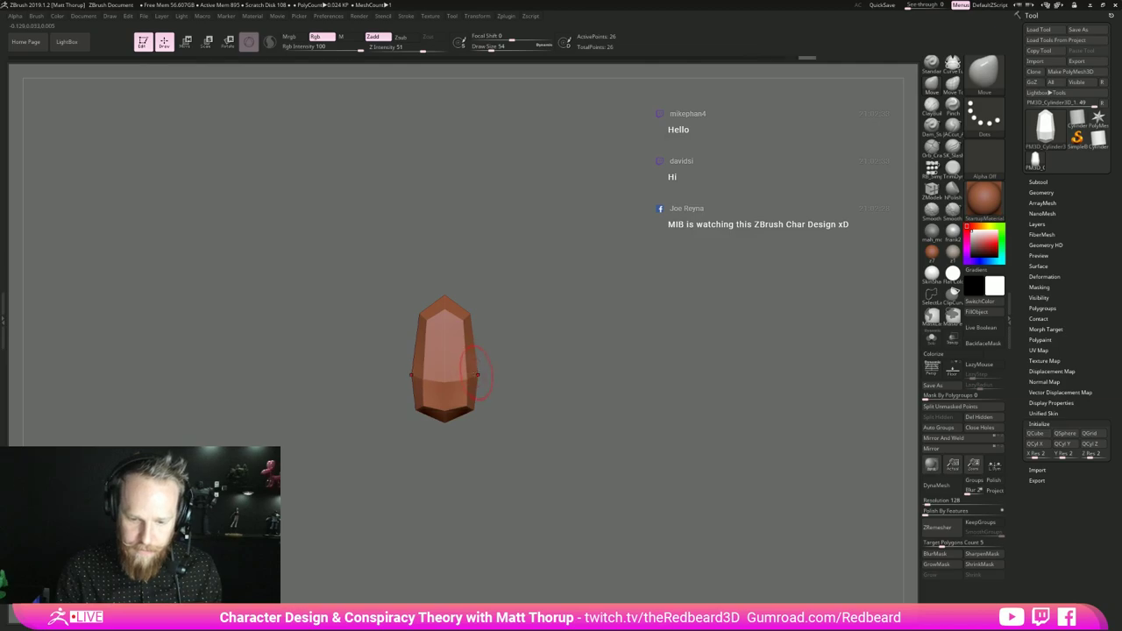
left_click_drag(477, 375, 474, 375)
left_click_drag(500, 393, 570, 385)
left_click_drag(570, 386, 605, 409, "alt")
- Insert a sphere below the torso with the RB_SimpleInserts brush and stretch it sideways by about 1.86
left_click(932, 169)
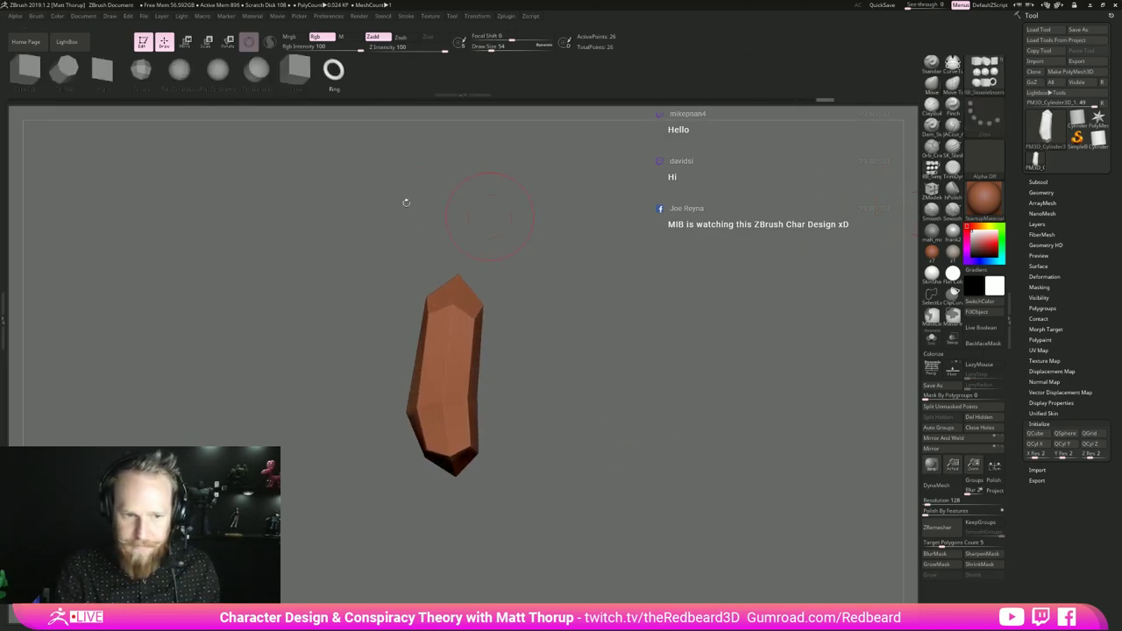
left_click_drag(558, 403, 462, 495)
left_click_drag(545, 474, 597, 472, "shift")
key("r")
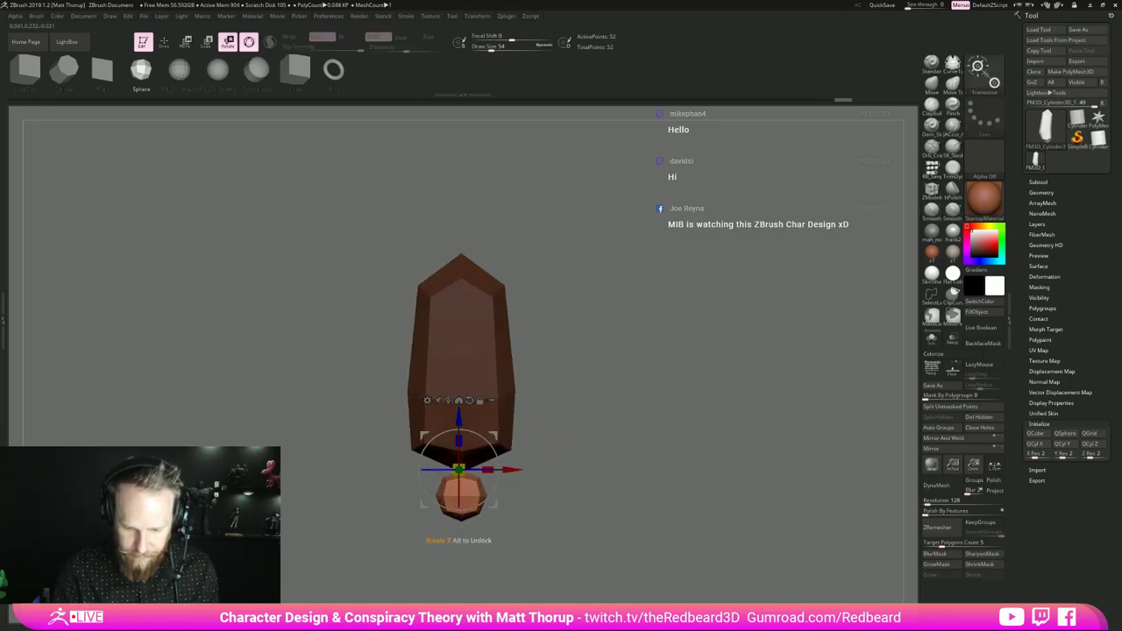
left_click_drag(436, 470, 406, 470)
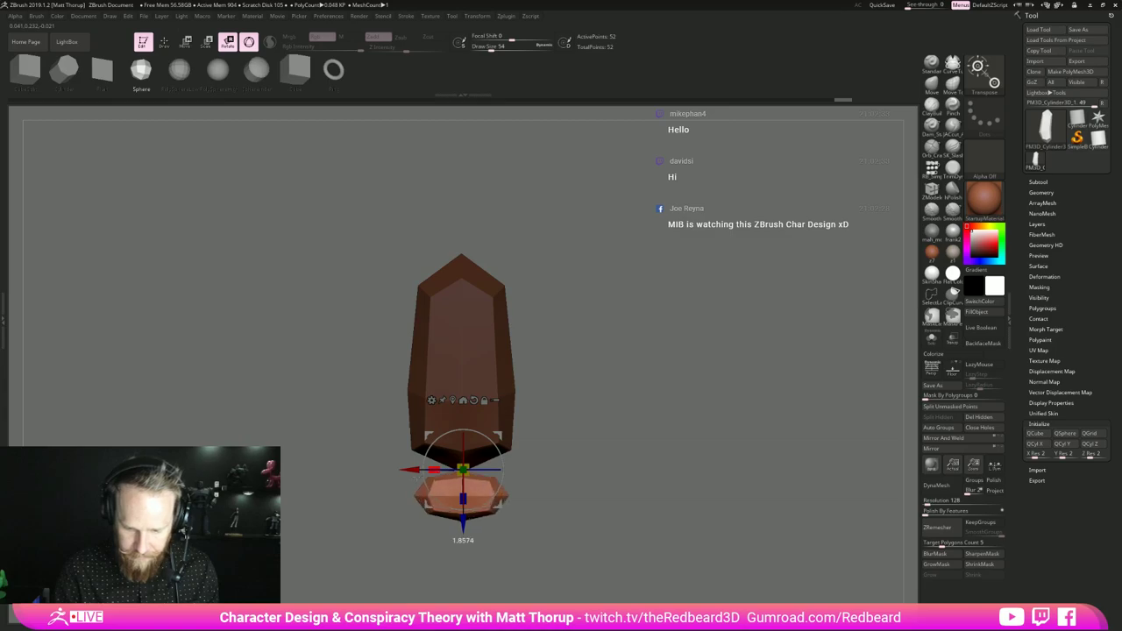
key("q")
left_click_drag(495, 476, 503, 496)
key("ctrl+z")
- Pull the inserted sphere's upper points up against the torso's base with the Move brush to form a pelvis block
key("b")
key("m")
key("v")
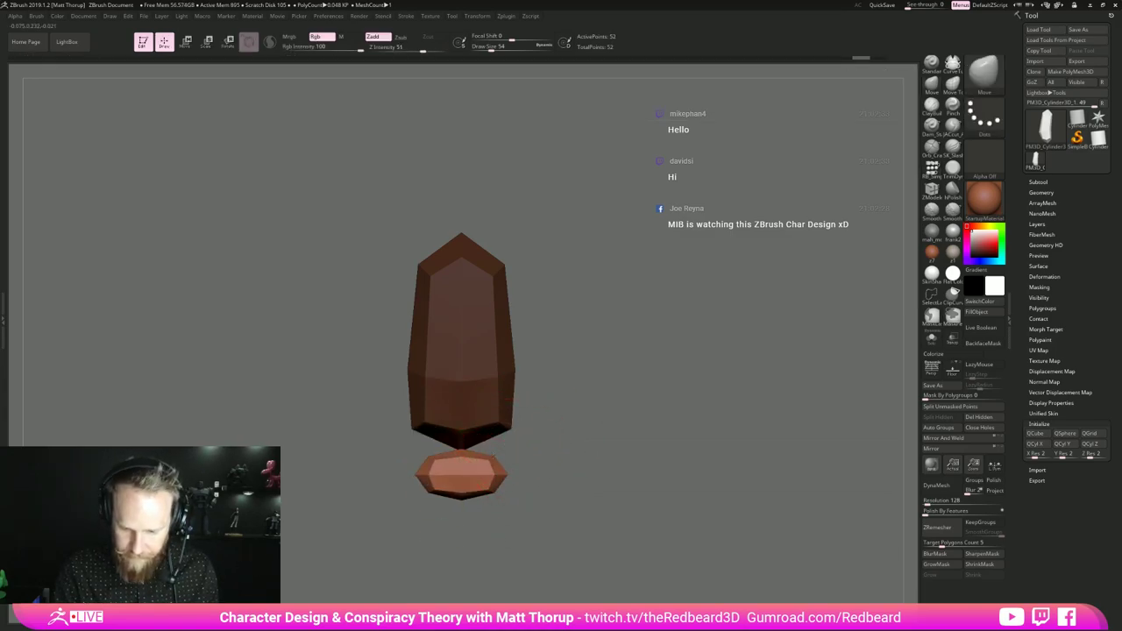
mouse_move(495, 455)
left_mouse_down()
mouse_move(510, 425)
mouse_move(477, 429)
left_mouse_up()
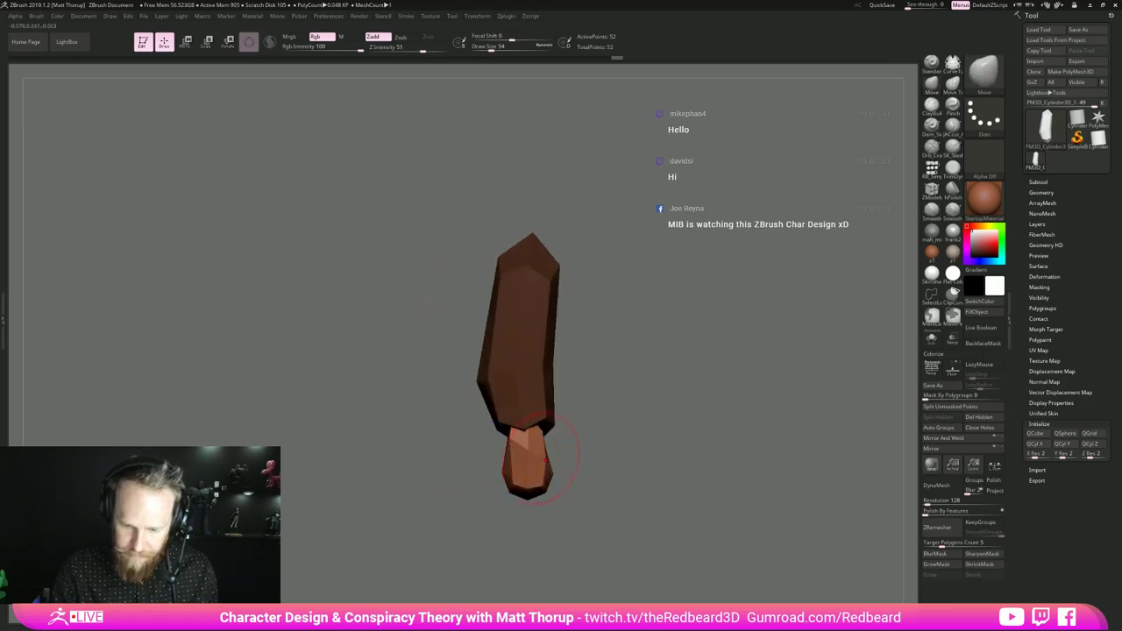
mouse_move(545, 460)
left_mouse_down()
mouse_move(545, 436)
mouse_move(505, 434)
left_mouse_up()
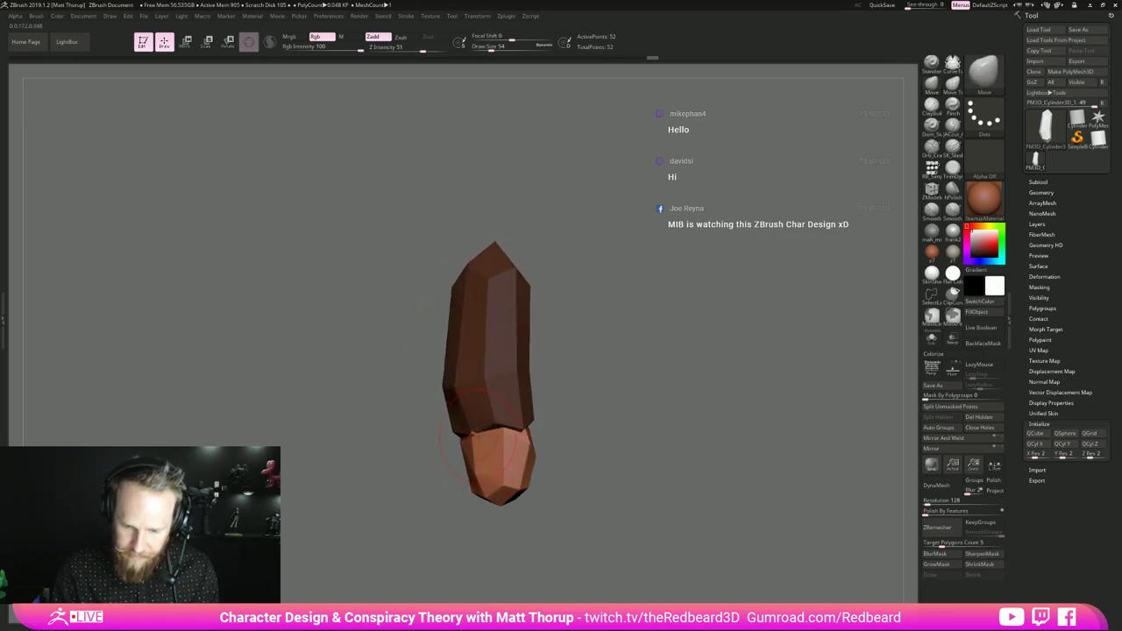
mouse_move(494, 500)
left_mouse_down()
mouse_move(514, 470)
mouse_move(482, 461)
left_mouse_up()
mouse_move(624, 452)
left_mouse_down()
mouse_move(493, 451)
mouse_move(545, 473)
left_mouse_up()
right_click_drag(526, 441, 486, 423)
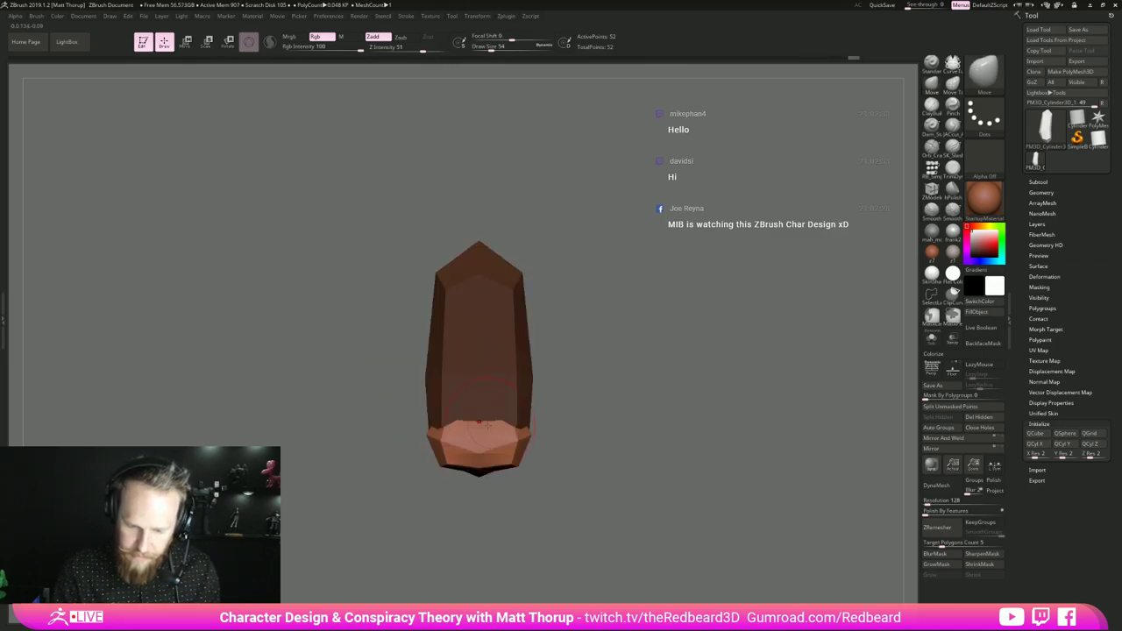
- Fit the pelvis block more closely to the torso's lower edge with the Move brush at Draw Size 44
key("s")
mouse_move(485, 422)
left_mouse_down()
mouse_move(533, 418)
mouse_move(472, 431)
mouse_move(568, 432)
mouse_move(543, 453)
mouse_move(550, 389)
left_mouse_up()
key("s")
left_click_drag(550, 405, 589, 408)
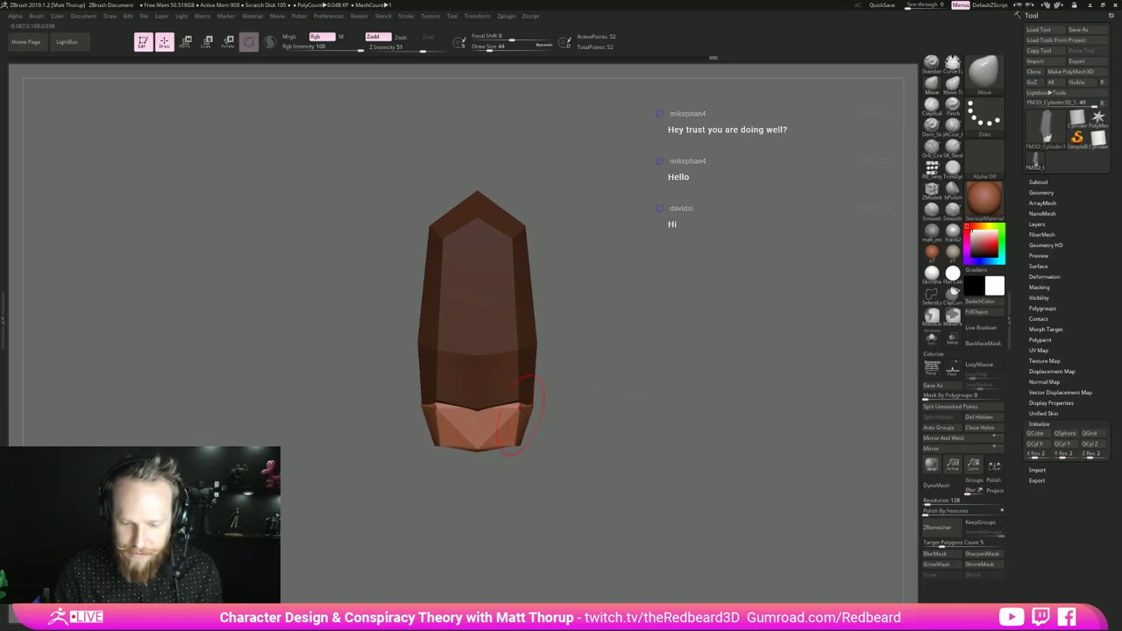
- Turn on PolyFrame and reshape the pelvis block's front centre with the Move brush, starting at Draw Size 29
key("shift+f")
key("s")
left_click_drag(482, 445, 480, 404)
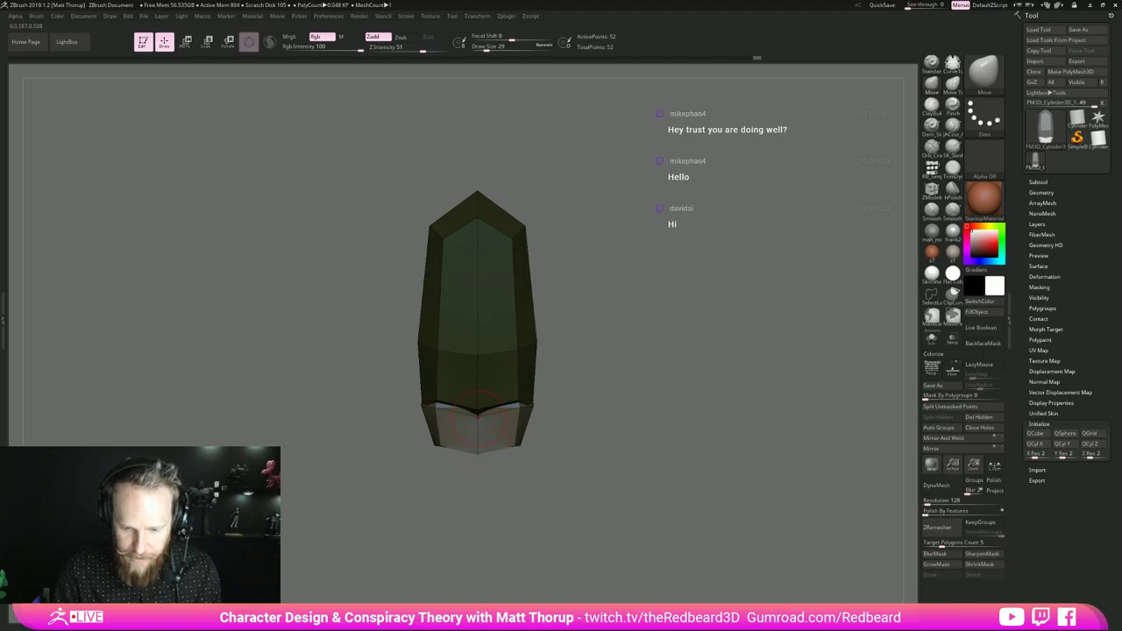
left_click_drag(613, 402, 562, 397)
key("s")
left_click_drag(471, 413, 478, 413)
left_click_drag(552, 421, 582, 419)
left_click_drag(491, 429, 493, 409)
mouse_move(557, 434)
left_mouse_down()
mouse_move(588, 438)
mouse_move(593, 386)
left_mouse_up()
- Adjust the upper side corners and side profile of the pelvis block with the Move brush at Draw Size 51
mouse_move(722, 394)
left_mouse_down()
mouse_move(570, 413)
mouse_move(575, 449)
mouse_move(639, 424)
left_mouse_up()
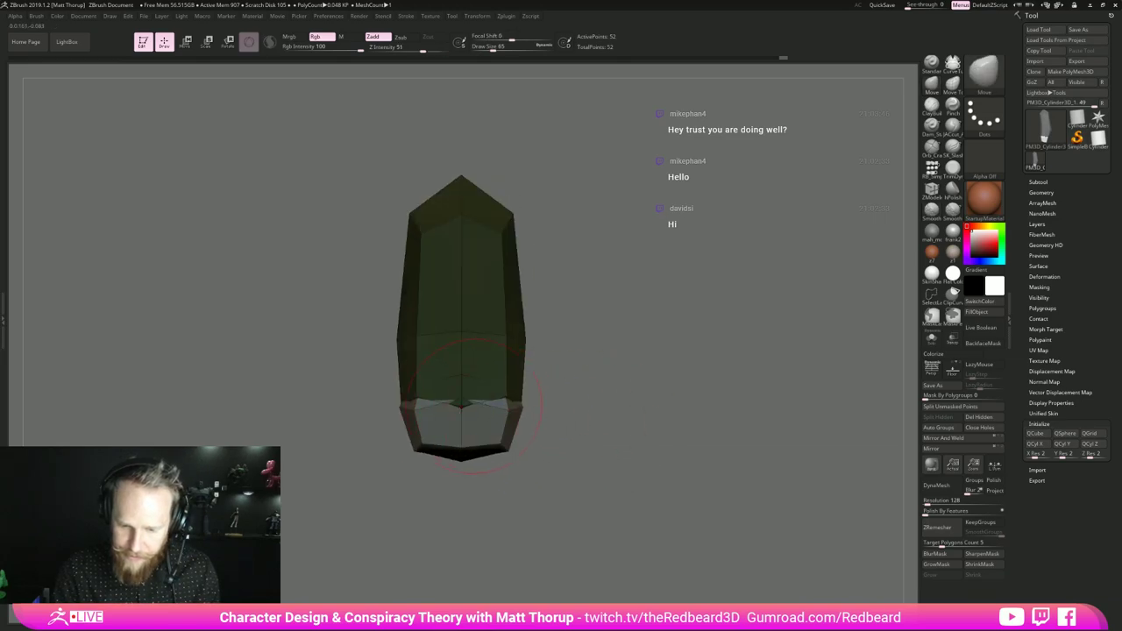
key("s")
left_click_drag(403, 409, 413, 410)
left_click_drag(579, 438, 499, 447)
mouse_move(428, 419)
left_mouse_down()
mouse_move(442, 409)
mouse_move(519, 423)
mouse_move(455, 416)
mouse_move(493, 429)
mouse_move(438, 428)
left_mouse_up()
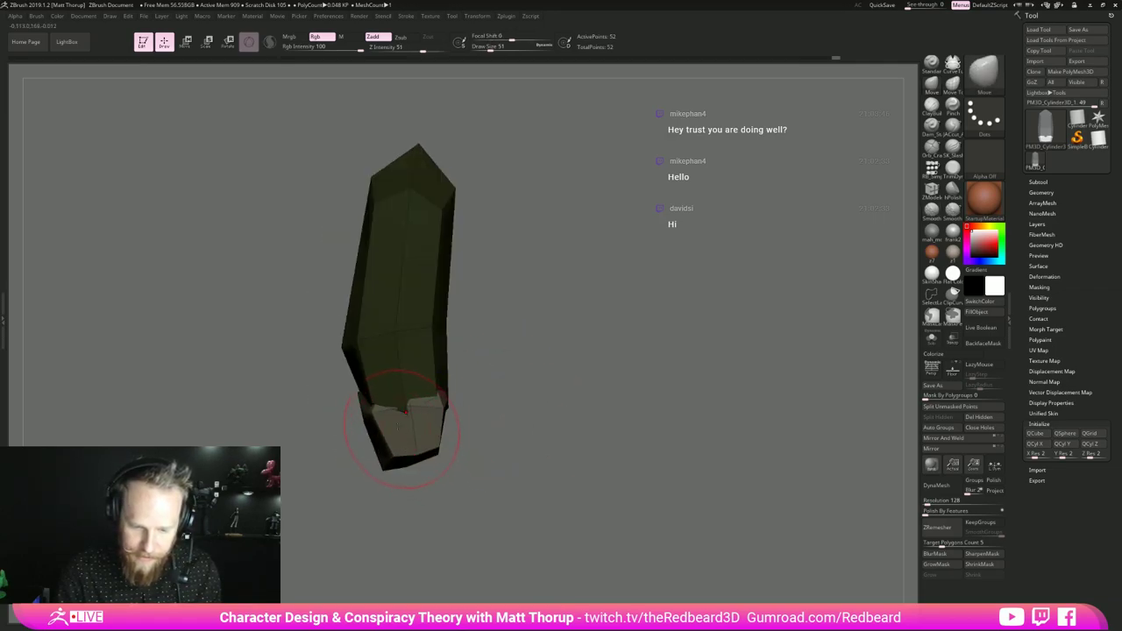
left_click_drag(516, 365, 500, 320)
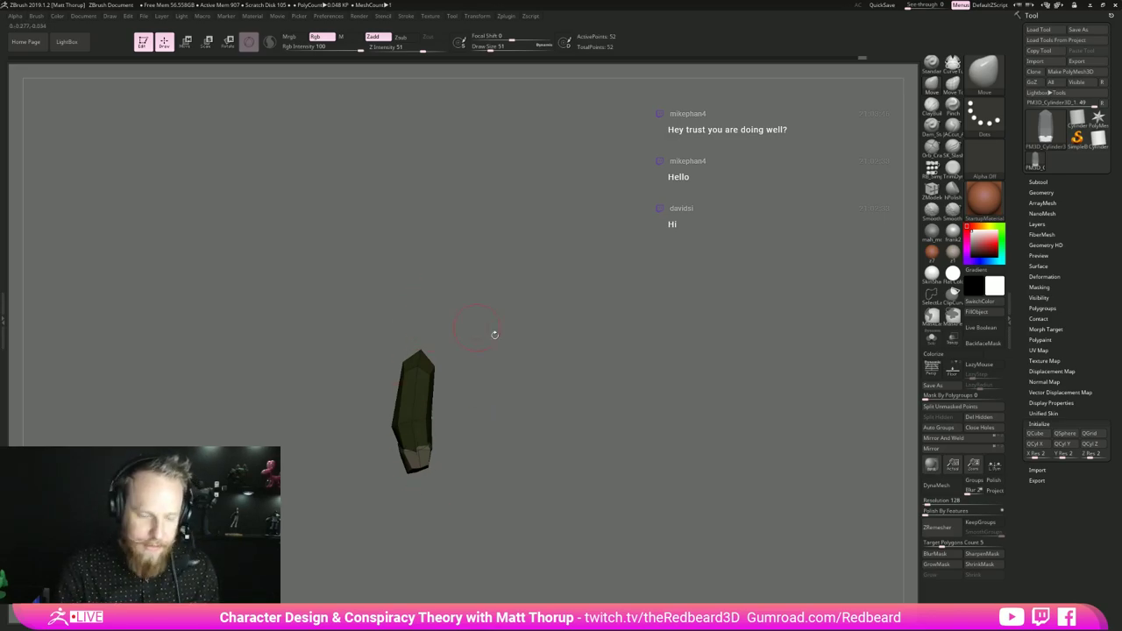
- Refine the front centre of the pelvis block where it meets the torso with the Move brush at Draw Size 33
mouse_move(528, 480)
left_mouse_down("alt")
mouse_move(569, 345)
mouse_move(614, 375)
mouse_move(596, 369)
mouse_move(622, 353)
mouse_move(603, 383)
mouse_move(651, 376)
left_mouse_up("alt")
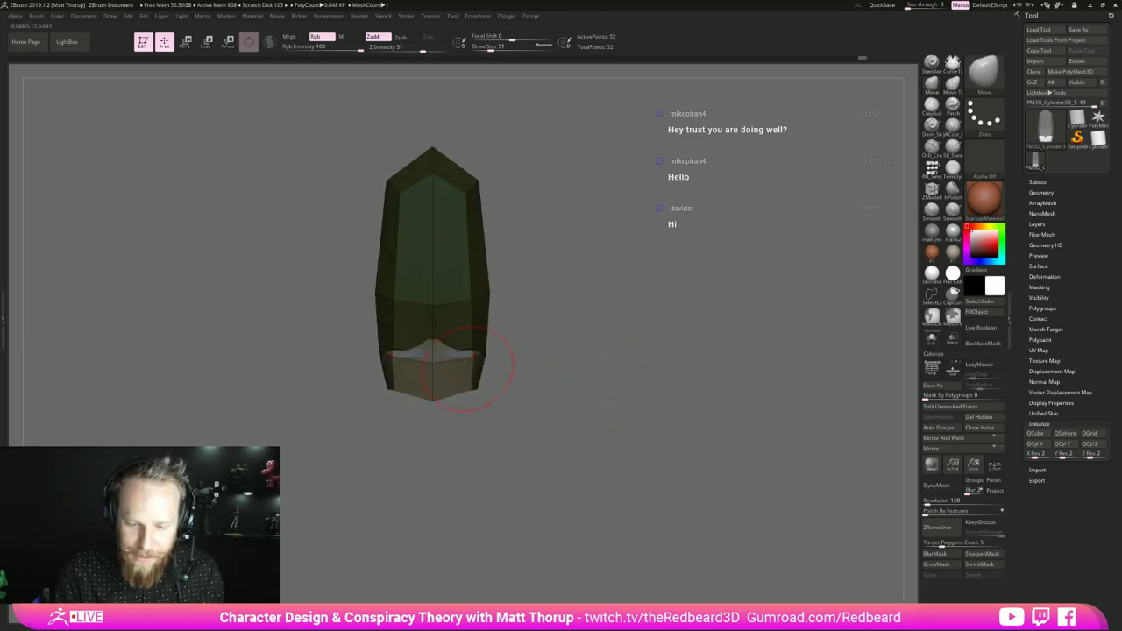
key("s")
left_click_drag(473, 386, 459, 385)
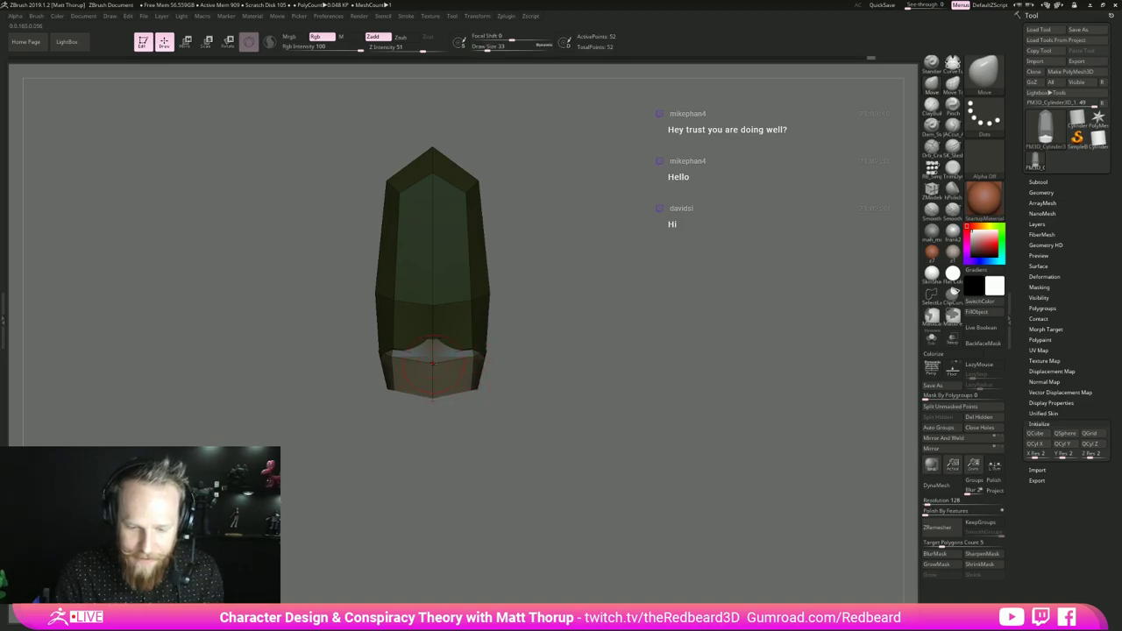
right_click_drag(509, 352, 505, 380)
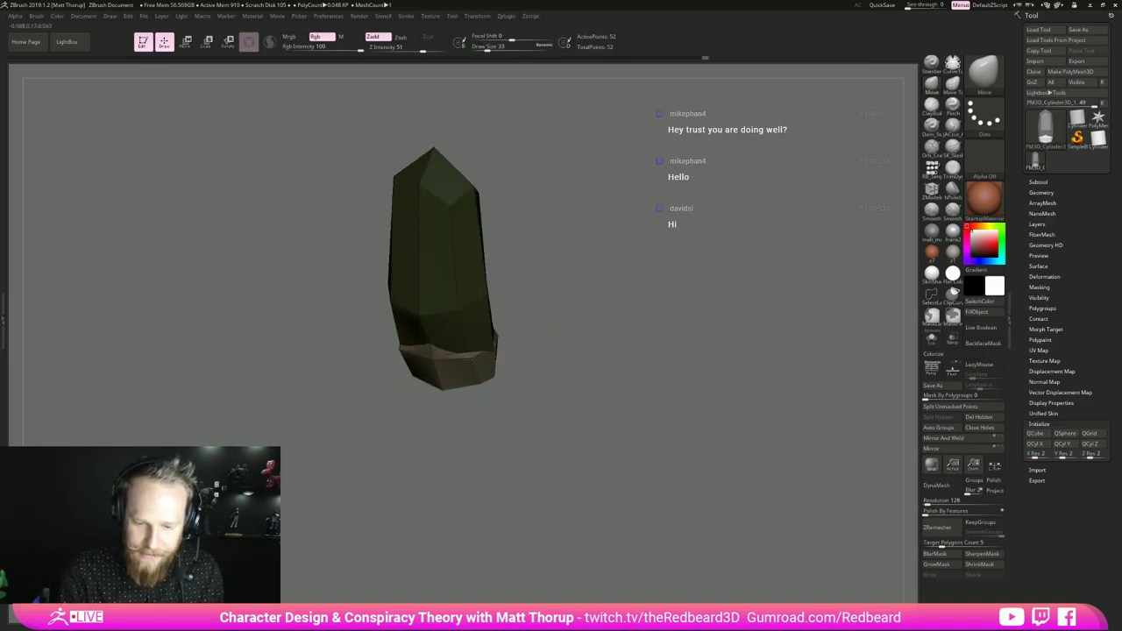
left_click_drag(552, 361, 495, 361)
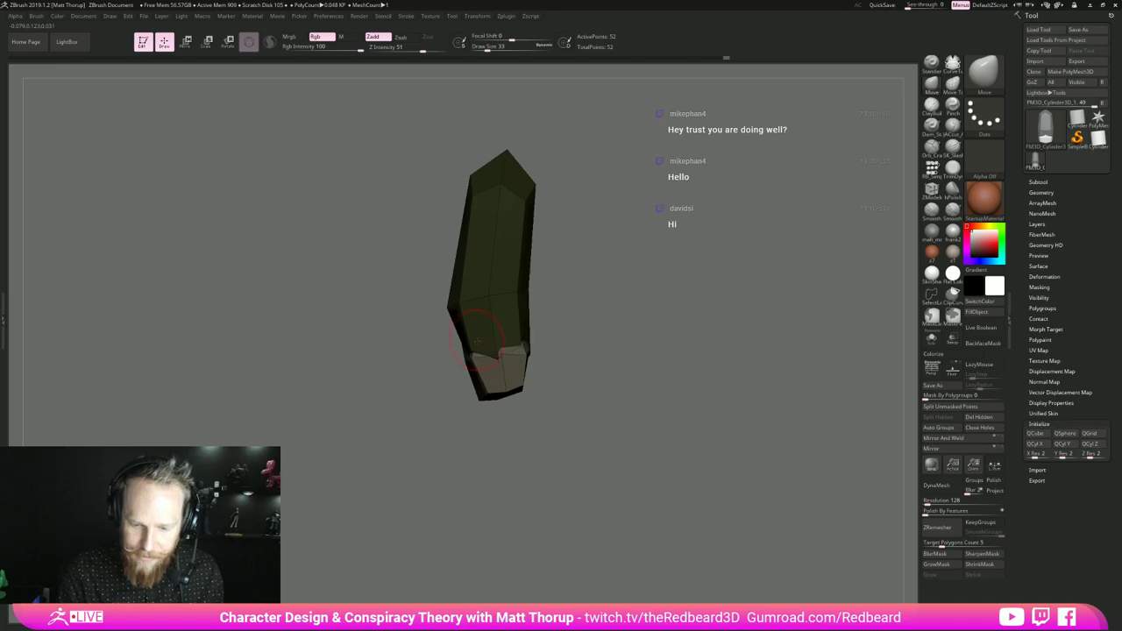
- Fit the pelvis block's upper rim corners to the torso with the Move brush at Draw Sizes 18 and 23
key("s")
left_click_drag(472, 341, 467, 340)
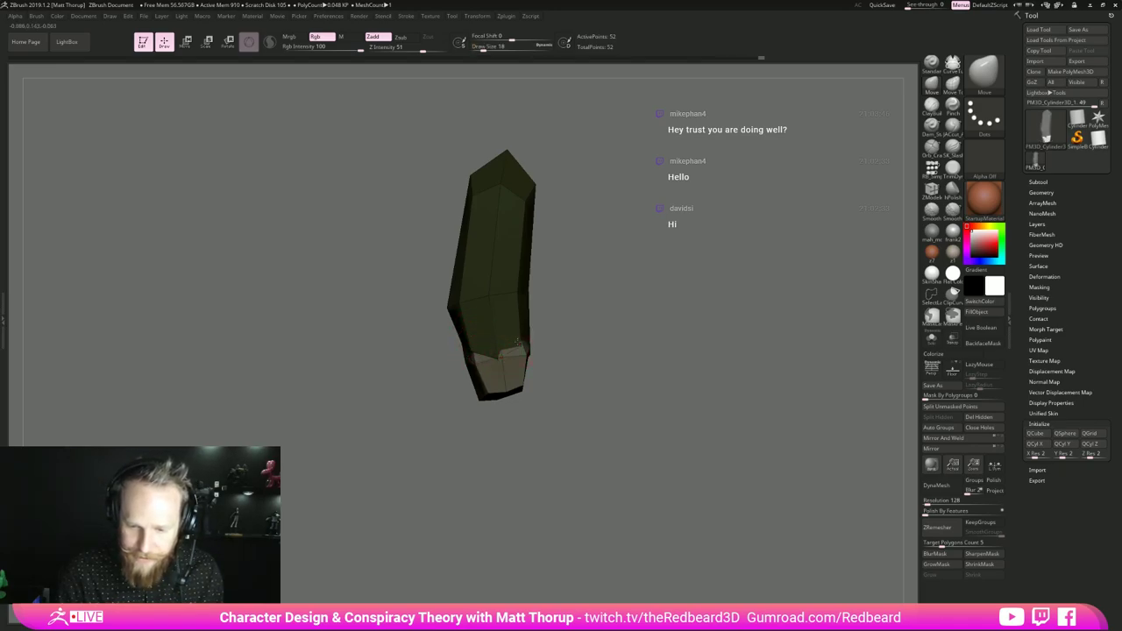
left_click_drag(537, 349, 627, 267, "shift")
key("s")
left_click_drag(561, 363, 565, 362)
right_click_drag(561, 343, 548, 354)
left_click_drag(660, 342, 588, 388)
mouse_move(588, 388)
left_mouse_down("shift")
mouse_move(547, 334)
mouse_move(574, 417)
mouse_move(596, 385)
left_mouse_up("shift")
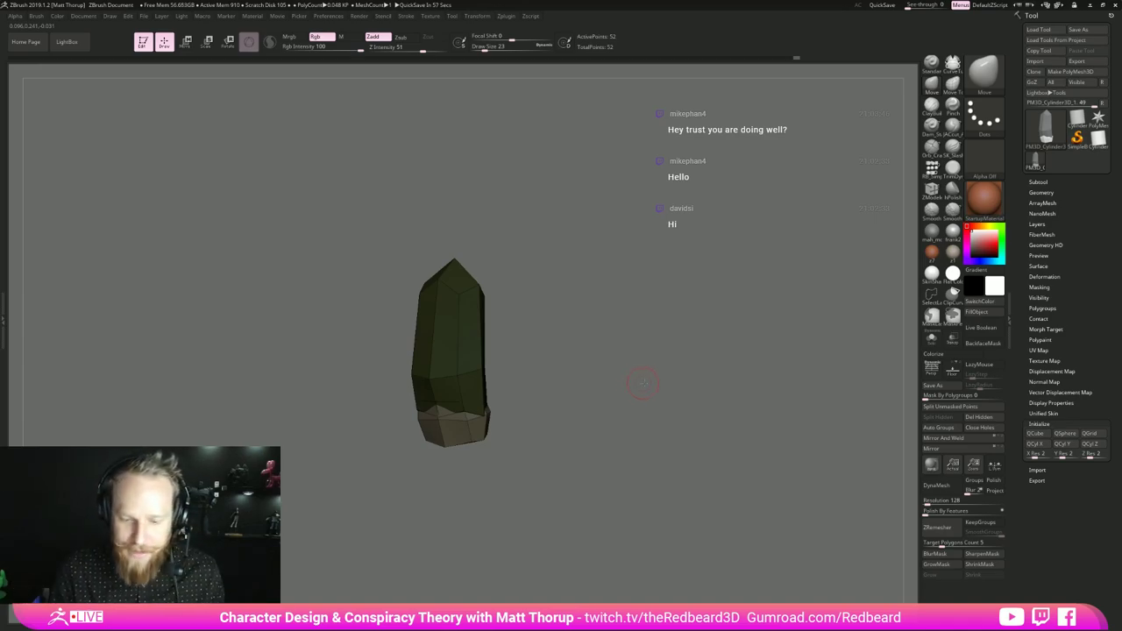
left_click_drag(643, 383, 666, 383, "shift")
- Adjust the pelvis block's front edge and side profile with the Move brush, finishing at Draw Size 41
left_click_drag(610, 484, 664, 397, "alt")
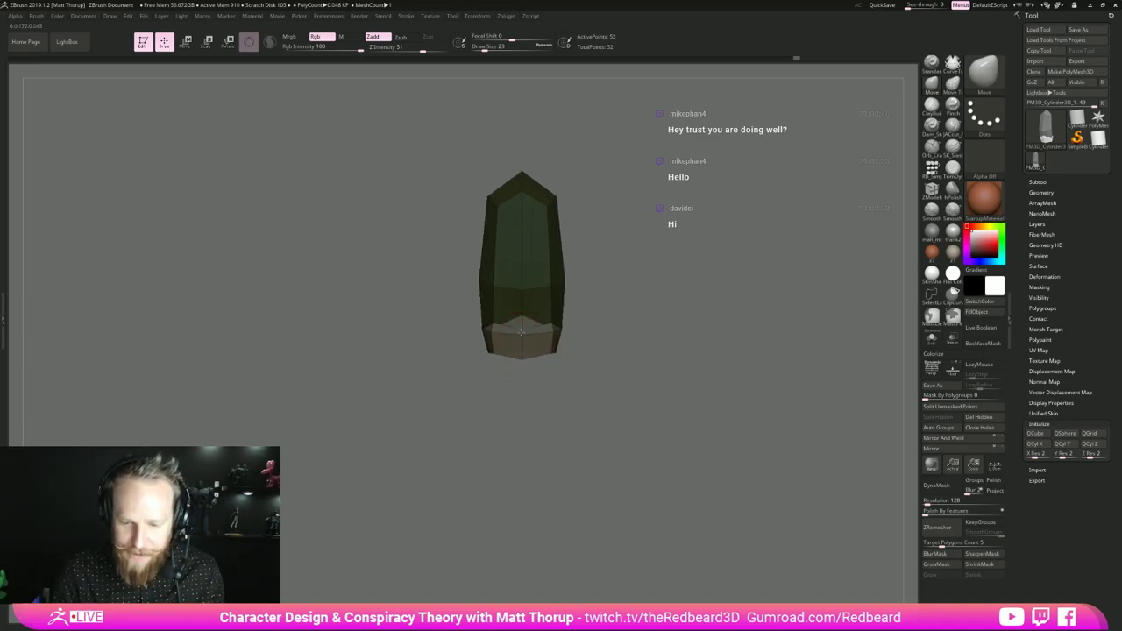
right_click_drag(523, 320, 594, 318)
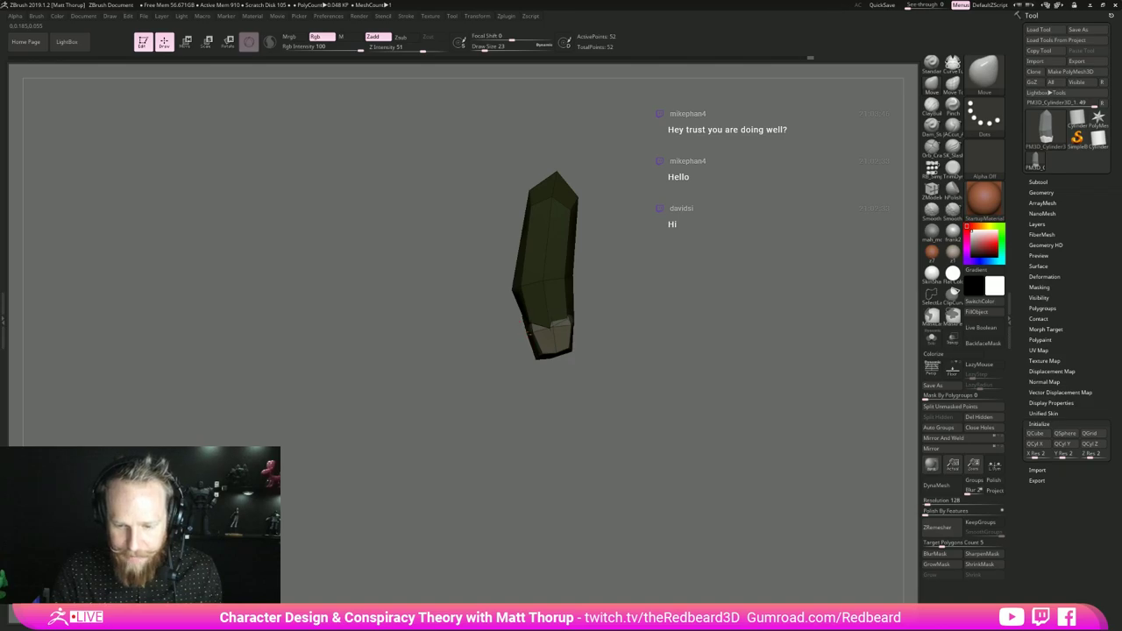
right_click_drag(526, 342, 580, 340)
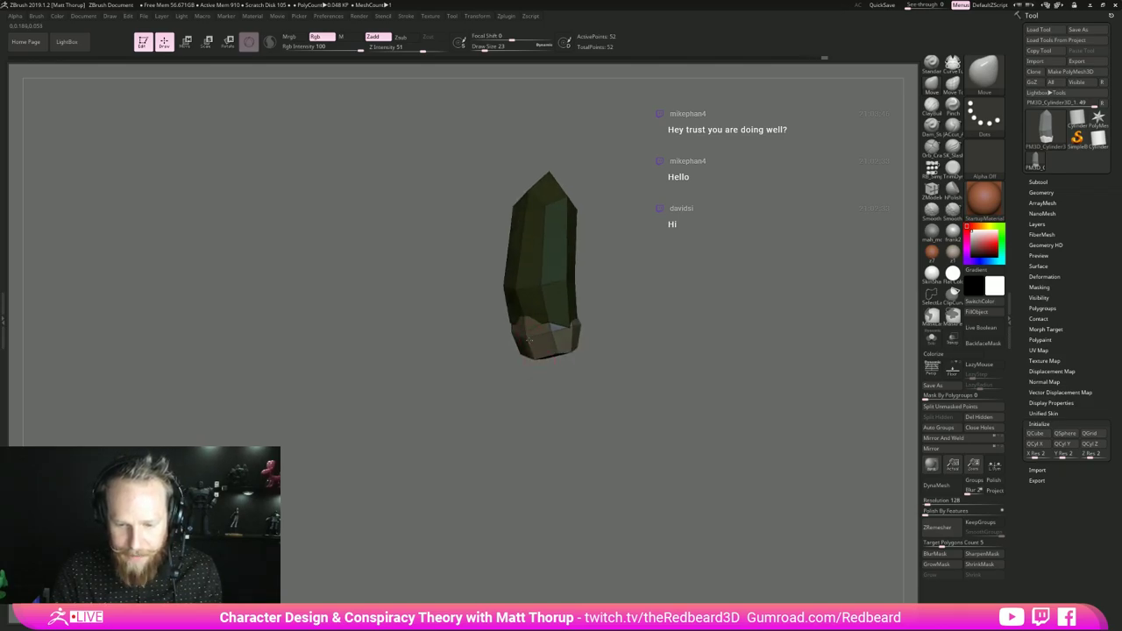
key("s")
mouse_move(563, 329)
left_mouse_down()
mouse_move(646, 348)
mouse_move(582, 345)
mouse_move(637, 358)
mouse_move(507, 355)
left_mouse_up()
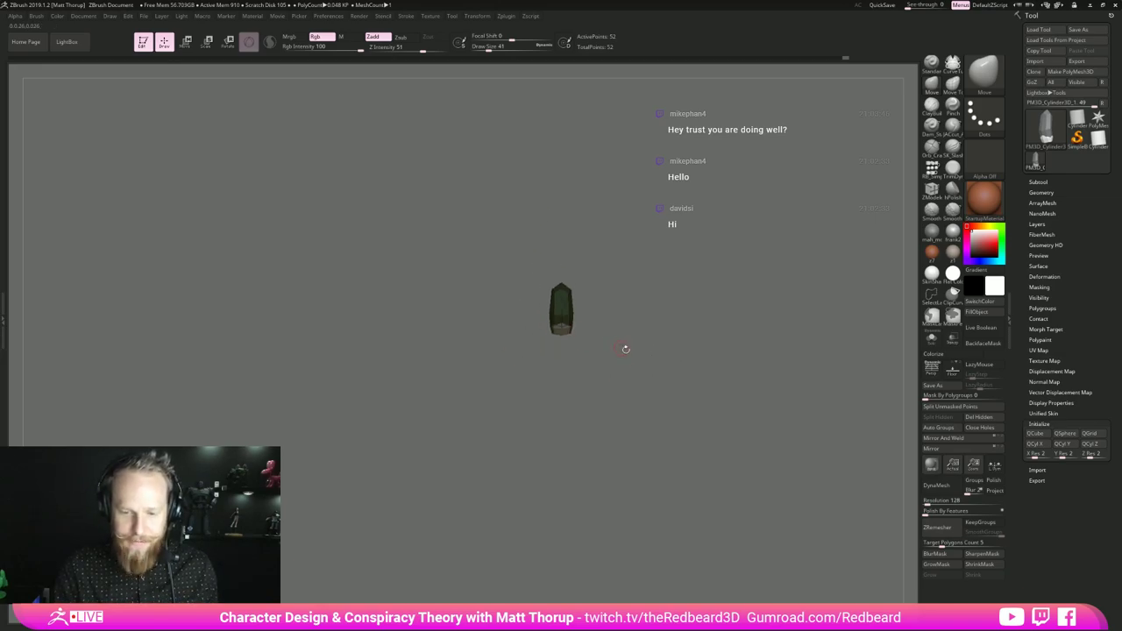
- Insert a horizontal edge loop around the middle of the torso with the ZModeler brush
left_click_drag(615, 396, 600, 361, "alt")
key("b")
key("z")
key("m")
left_click(486, 279)
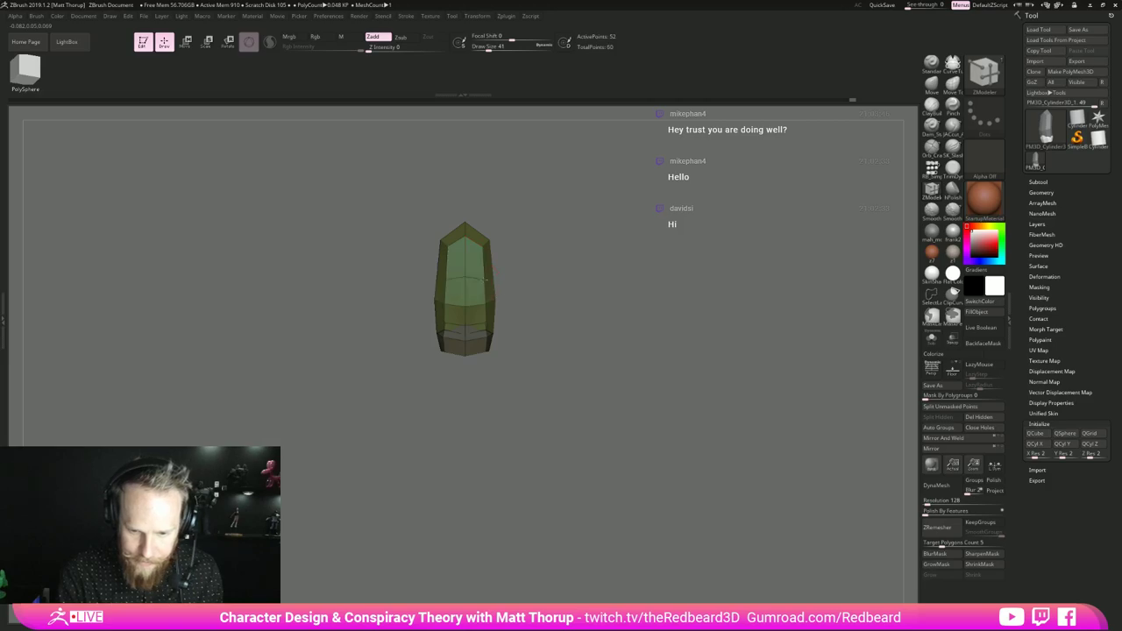
left_click_drag(585, 276, 614, 289)
left_click_drag(614, 289, 655, 323, "alt")
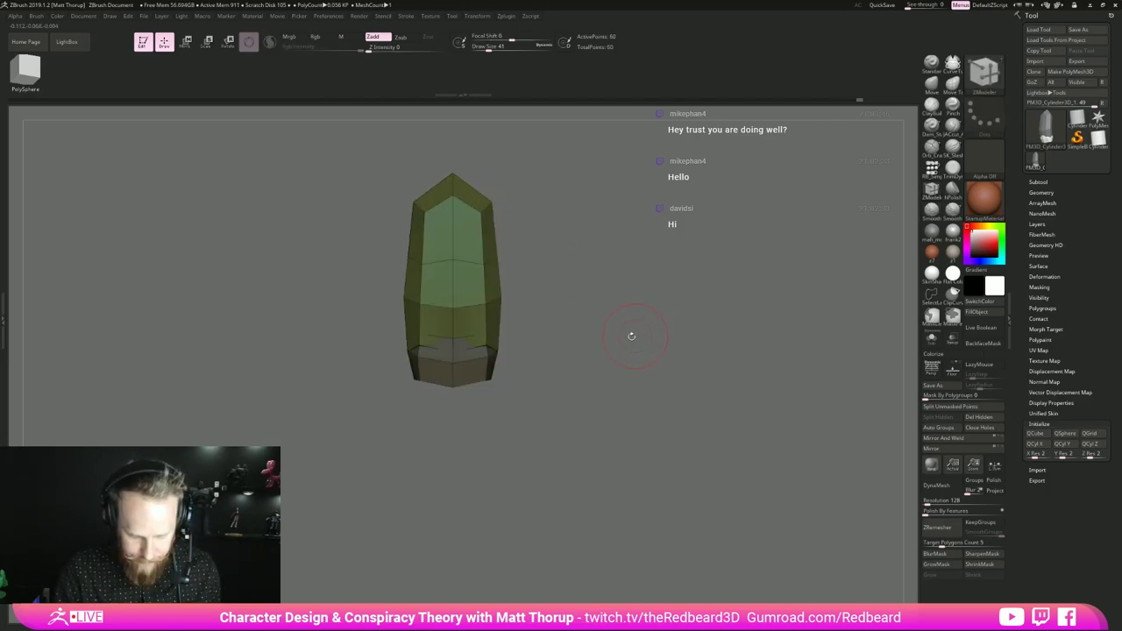
- Reshape the torso around its new middle edge loop with the Move brush at Draw Size 25
key("b")
key("m")
key("v")
left_click_drag(522, 293, 425, 303)
key("s")
left_click(475, 287)
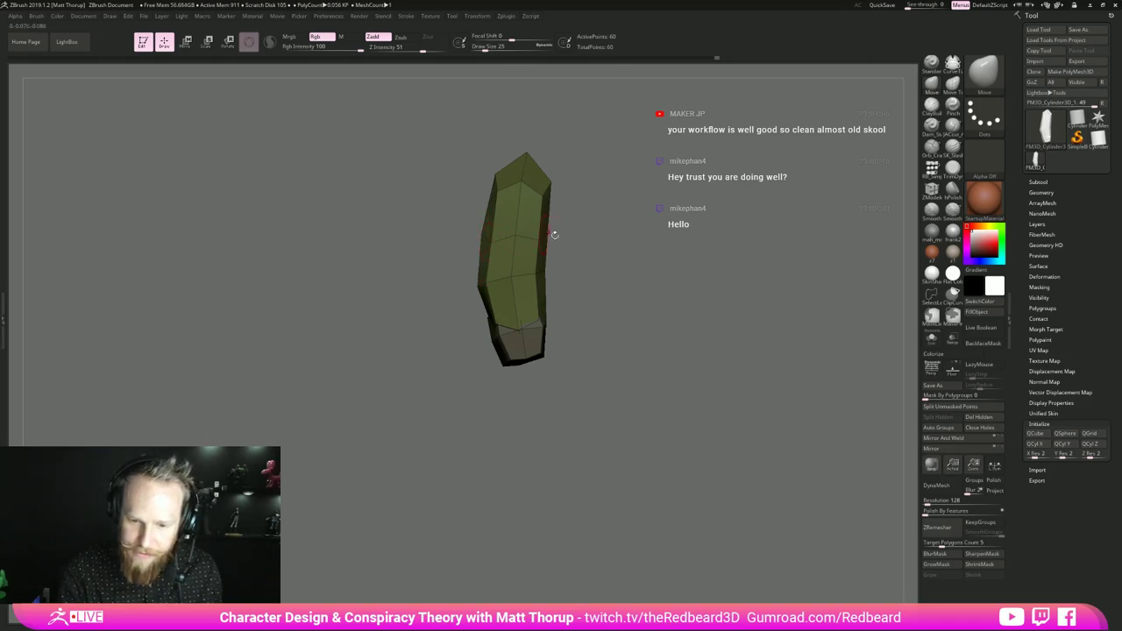
mouse_move(554, 234)
left_mouse_down()
mouse_move(501, 243)
mouse_move(531, 244)
mouse_move(503, 233)
mouse_move(500, 196)
left_mouse_up()
- Arch the torso's side profile at the chest and waist loops with the Move brush at Draw Size 51
key("s")
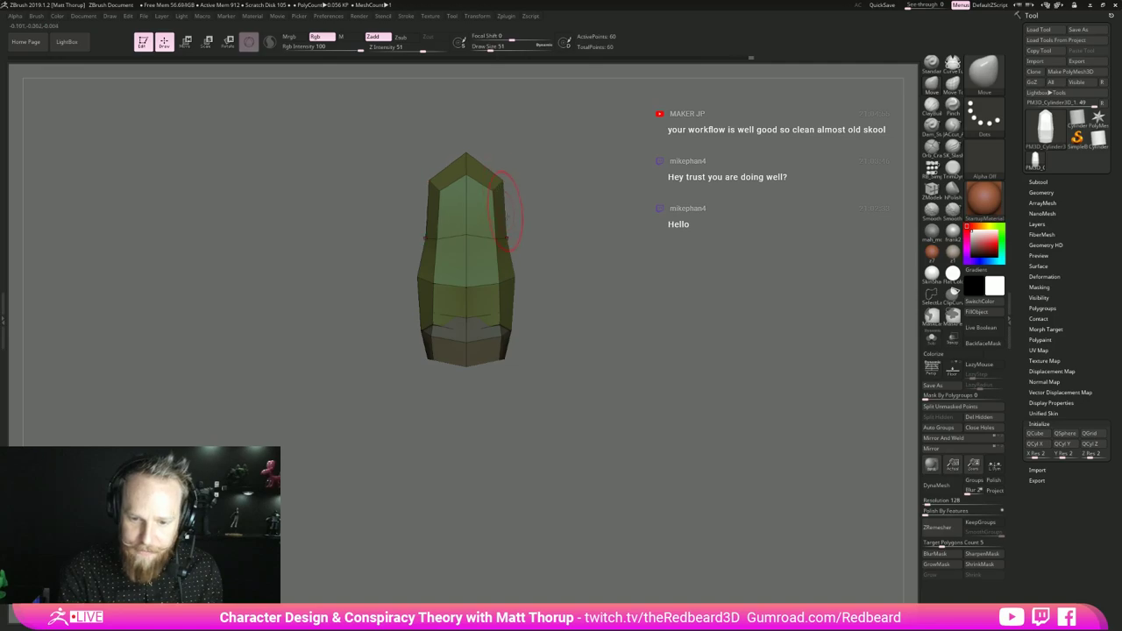
left_click_drag(570, 263, 523, 267)
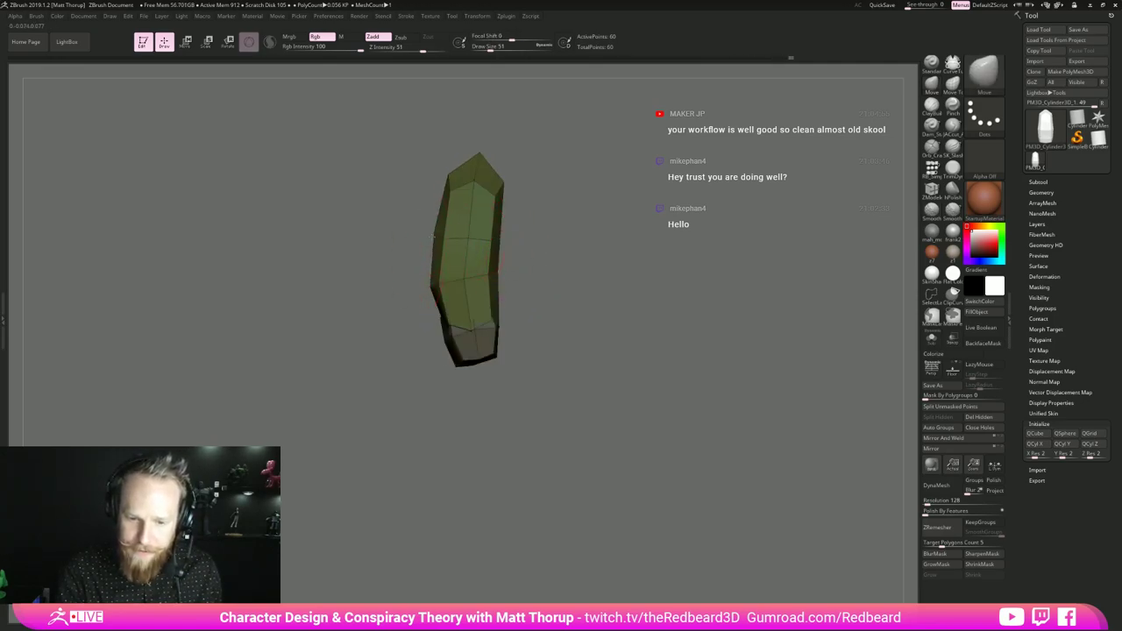
left_click_drag(435, 234, 428, 232)
left_click_drag(431, 283, 435, 282)
left_click_drag(498, 239, 494, 240)
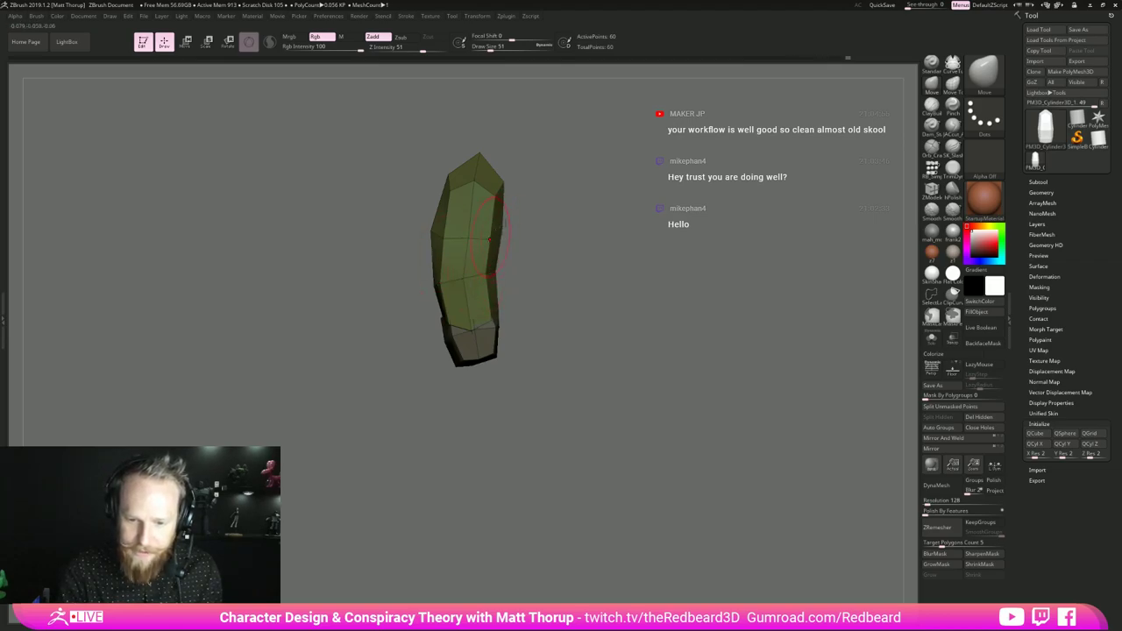
- Refine the torso's side faces around the middle edge loop with the Move brush at Draw Size 35
left_click_drag(533, 254, 545, 306)
key("s")
left_click_drag(471, 237, 468, 238)
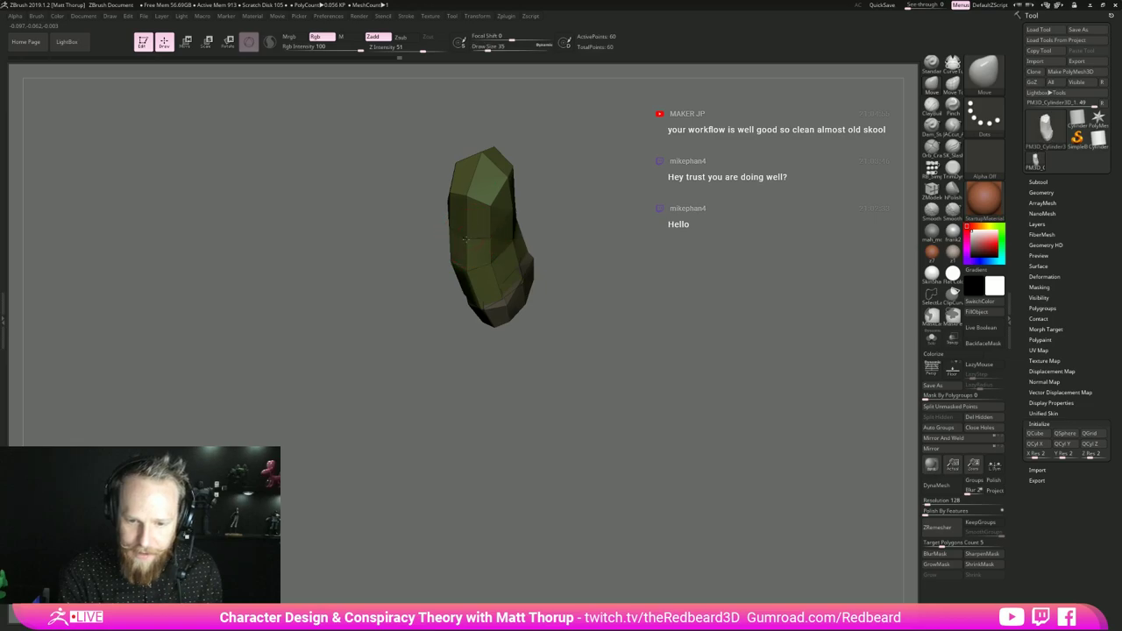
mouse_move(567, 239)
left_mouse_down("shift")
mouse_move(599, 190)
mouse_move(529, 220)
mouse_move(544, 380)
mouse_move(641, 351)
mouse_move(568, 364)
left_mouse_up("shift")
key("ctrl+w")
key("ctrl+w")
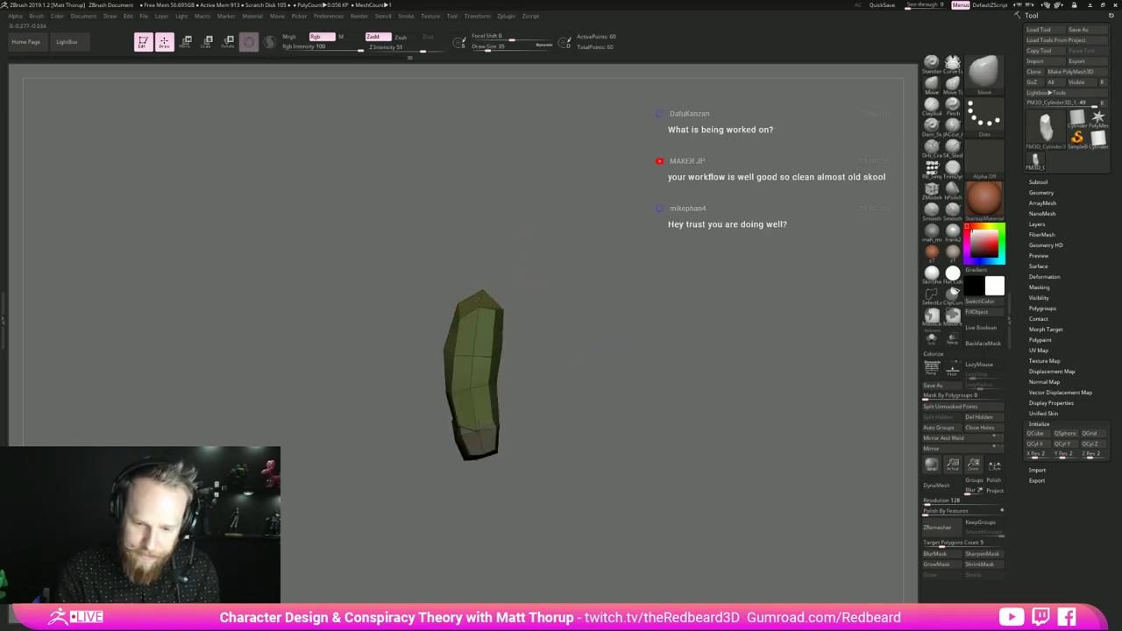
left_click_drag(517, 289, 534, 343, "shift")
left_click_drag(542, 295, 536, 301, "shift")
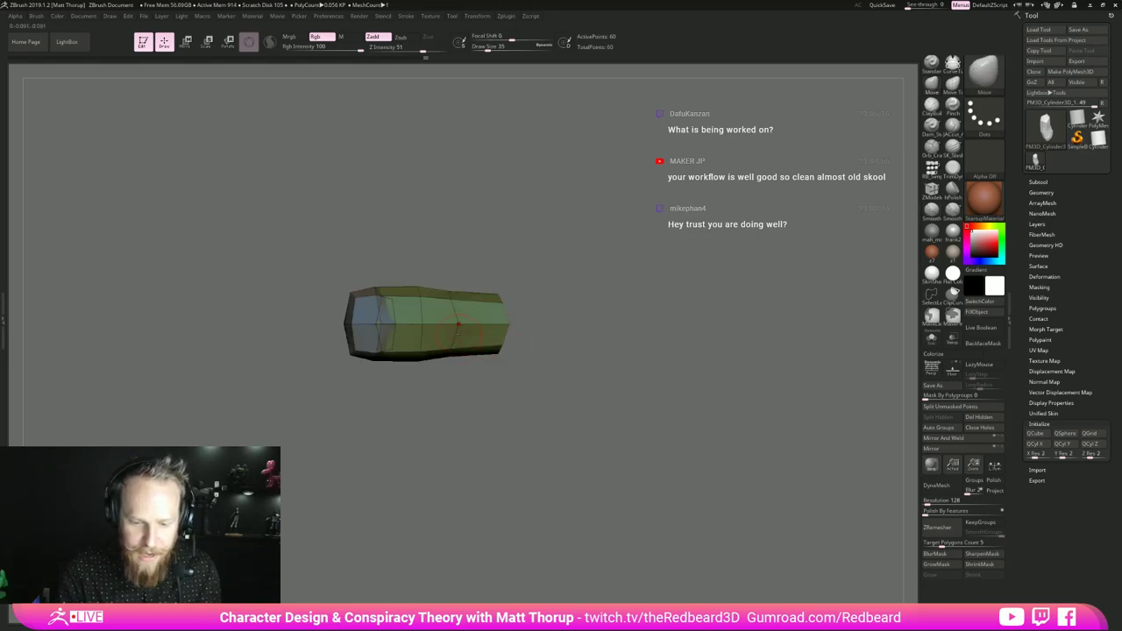
- Pull the torso's top end into a flatter, slanted shape with the Move brush at Draw Size 90
mouse_move(524, 322)
left_mouse_down()
mouse_move(531, 348)
mouse_move(576, 313)
mouse_move(561, 294)
left_mouse_up()
key("s")
left_click_drag(489, 289, 500, 296)
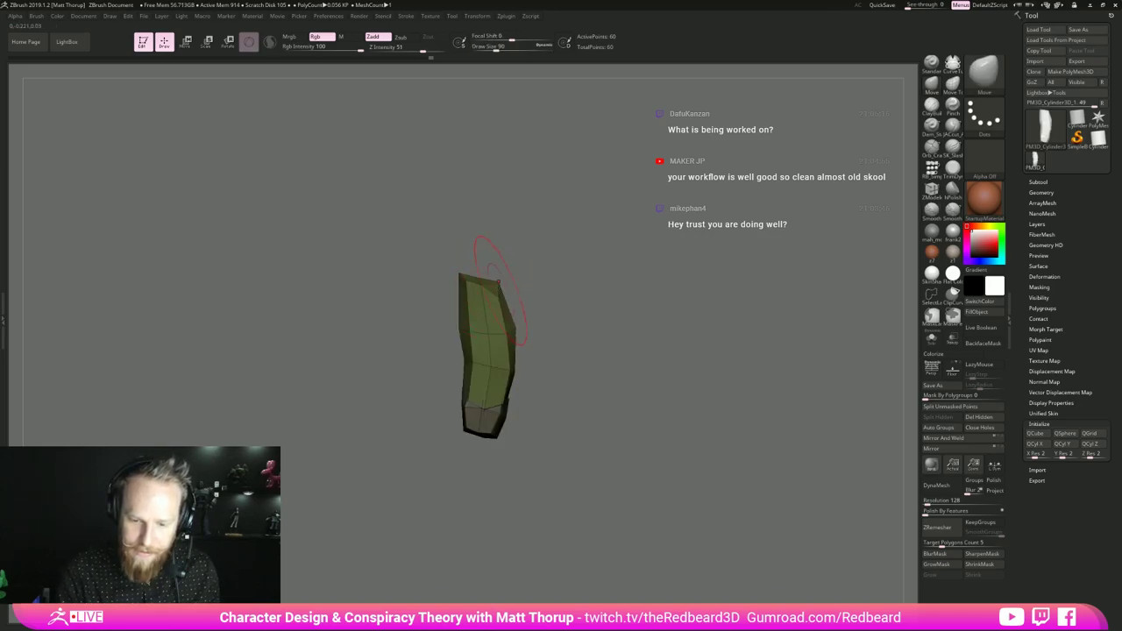
mouse_move(464, 332)
left_mouse_down()
mouse_move(501, 316)
mouse_move(491, 307)
mouse_move(519, 306)
mouse_move(510, 295)
left_mouse_up()
left_click_drag(623, 317, 524, 325)
- Adjust the torso's side profile around the waist with a smaller Move brush
key("s")
key("bracketleft")
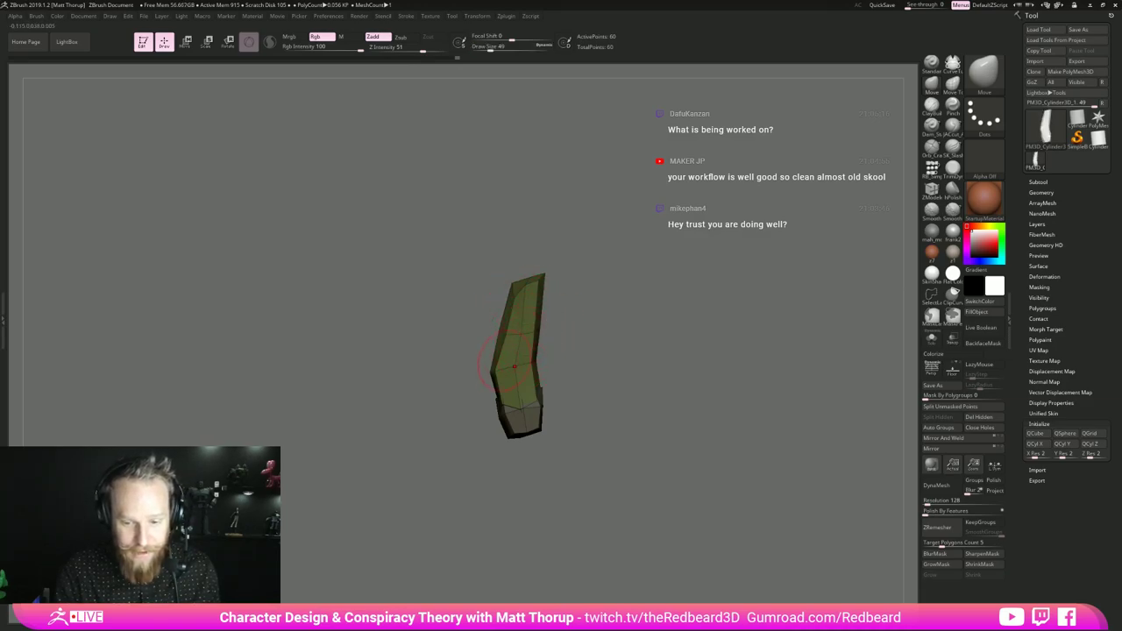
key("s")
left_click_drag(535, 403, 506, 404)
- Fine-tune the pelvis block's upper corners with the Move Topological brush at Draw Size 14
key("b")
key("m")
key("t")
key("s")
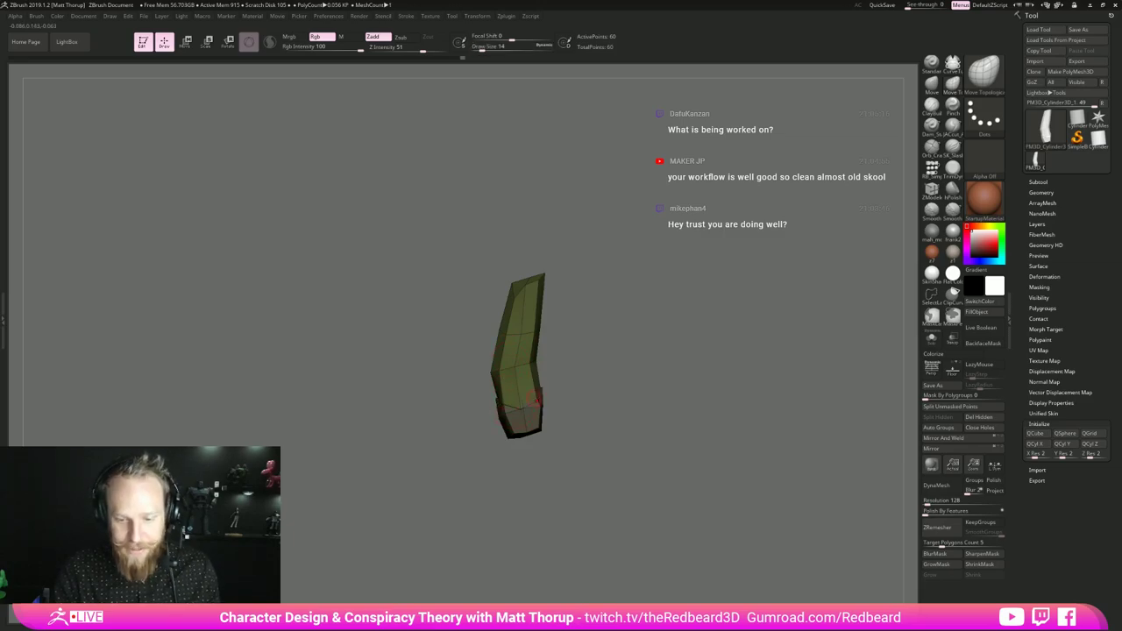
left_click_drag(589, 367, 565, 361)
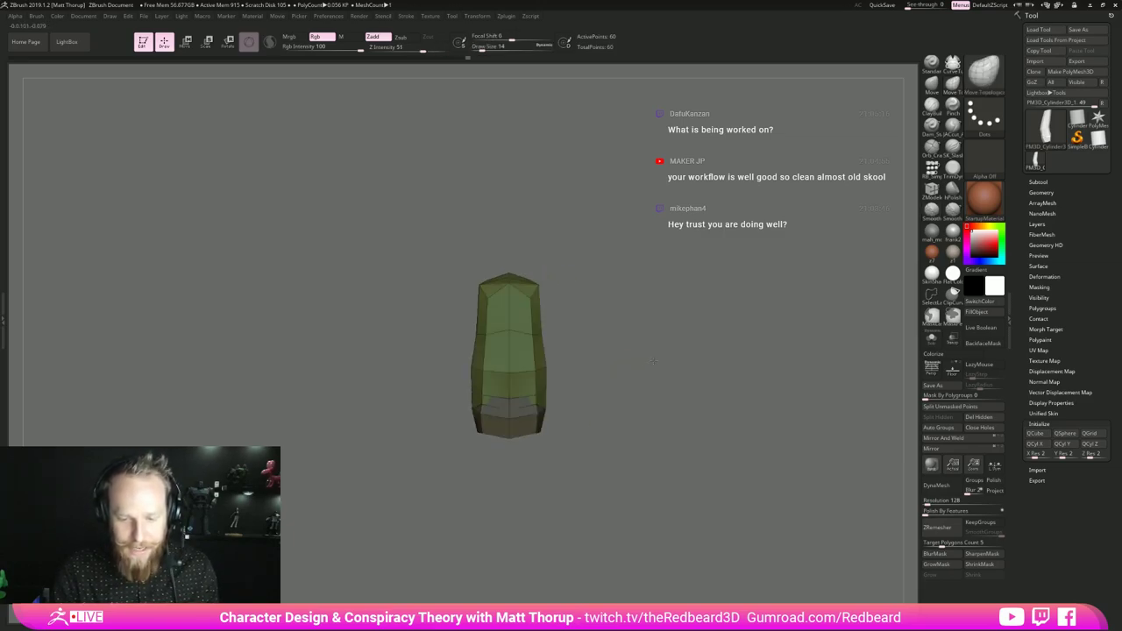
mouse_move(647, 360)
left_mouse_down("alt")
mouse_move(605, 316)
mouse_move(608, 333)
mouse_move(664, 322)
mouse_move(645, 412)
mouse_move(663, 370)
mouse_move(593, 342)
mouse_move(621, 356)
mouse_move(561, 296)
mouse_move(543, 363)
left_mouse_up("alt")
mouse_move(561, 438)
left_mouse_down("alt")
mouse_move(589, 359)
mouse_move(606, 357)
left_mouse_up("alt")
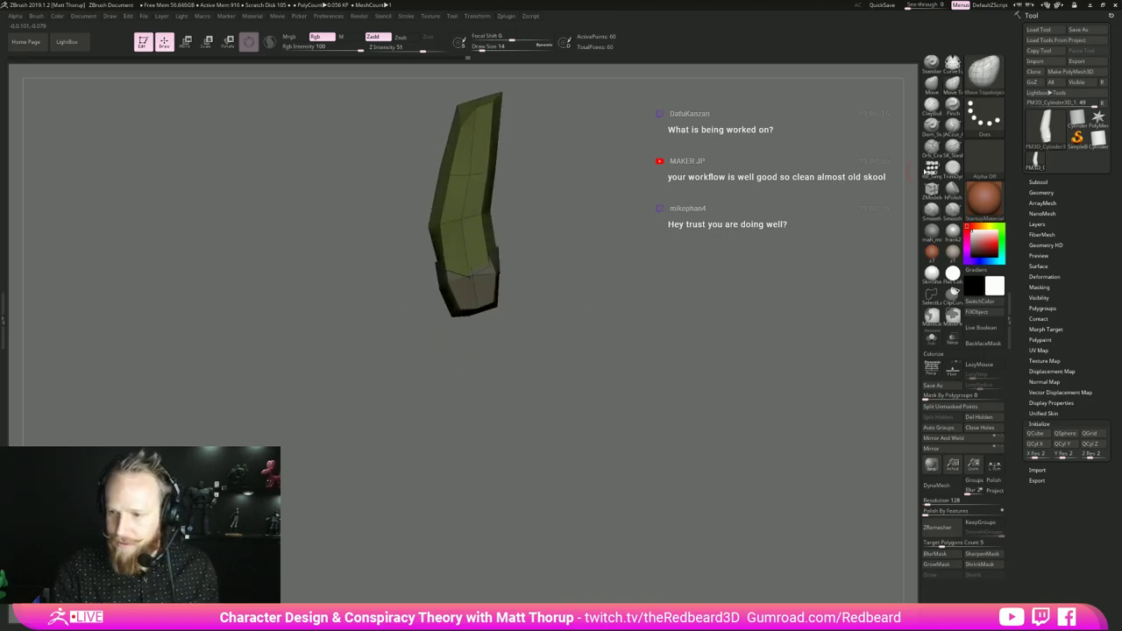
- Insert a mirrored pair of leg cylinders beneath the pelvis with the RB_SimpleInsert brush's Cylinder mesh
left_click(932, 168)
left_click(65, 72)
left_click_drag(536, 377, 574, 359)
mouse_move(574, 359)
left_mouse_down("alt")
mouse_move(563, 303)
mouse_move(603, 356)
mouse_move(582, 365)
left_mouse_up("alt")
key("ctrl+z")
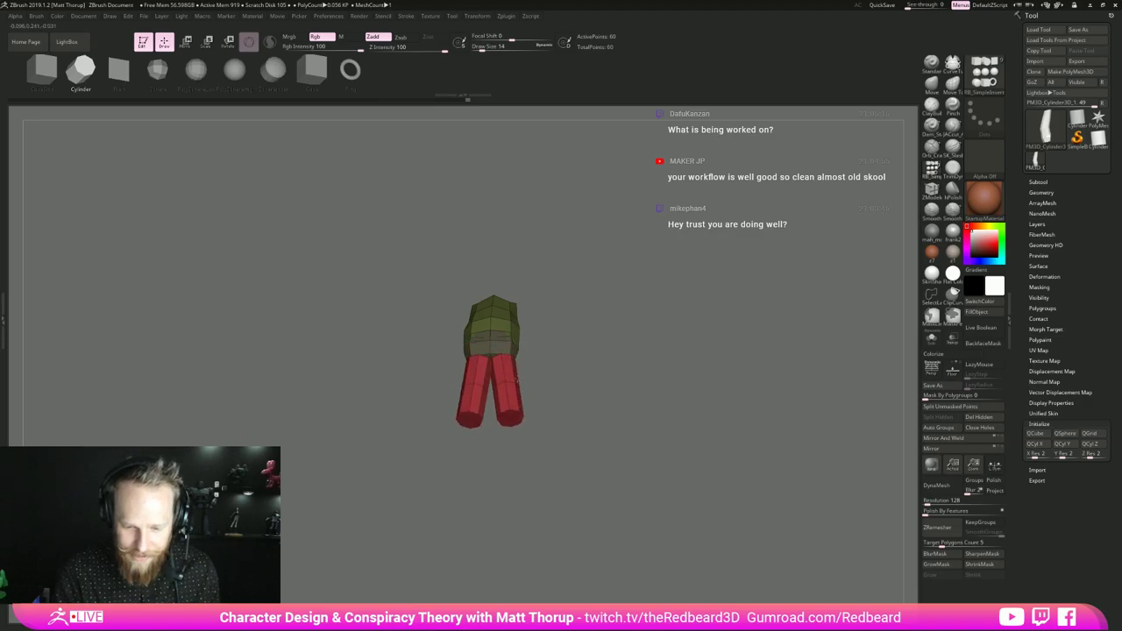
left_click_drag(516, 371, 617, 395)
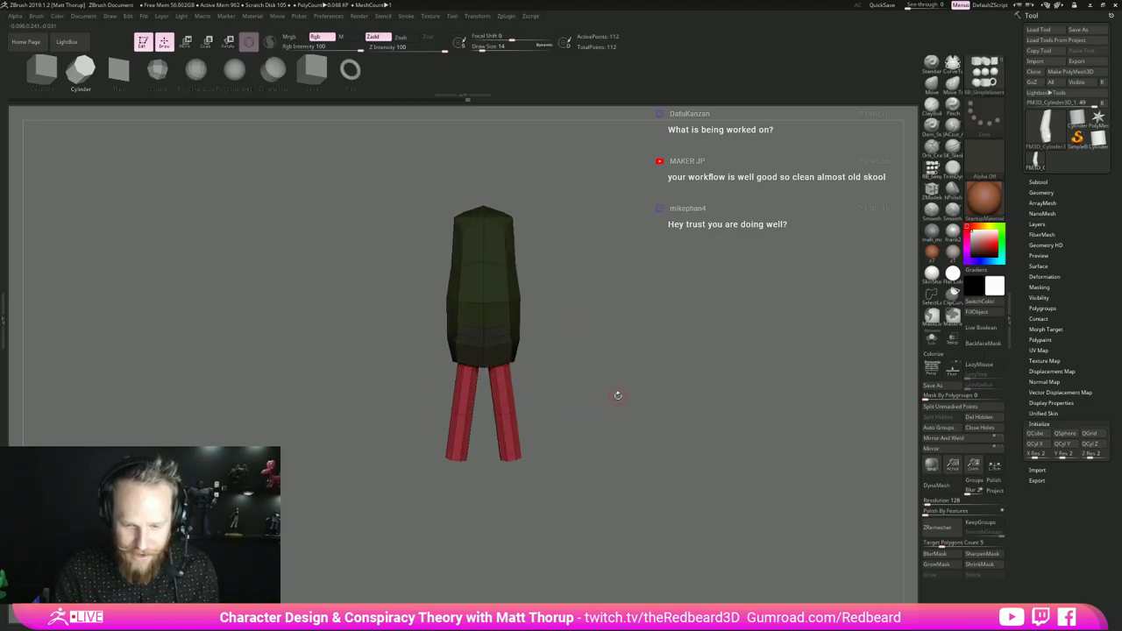
- Turn on Local Symmetry and lengthen both leg cylinders with the gizmo
key("w")
left_click_drag(502, 392, 506, 416)
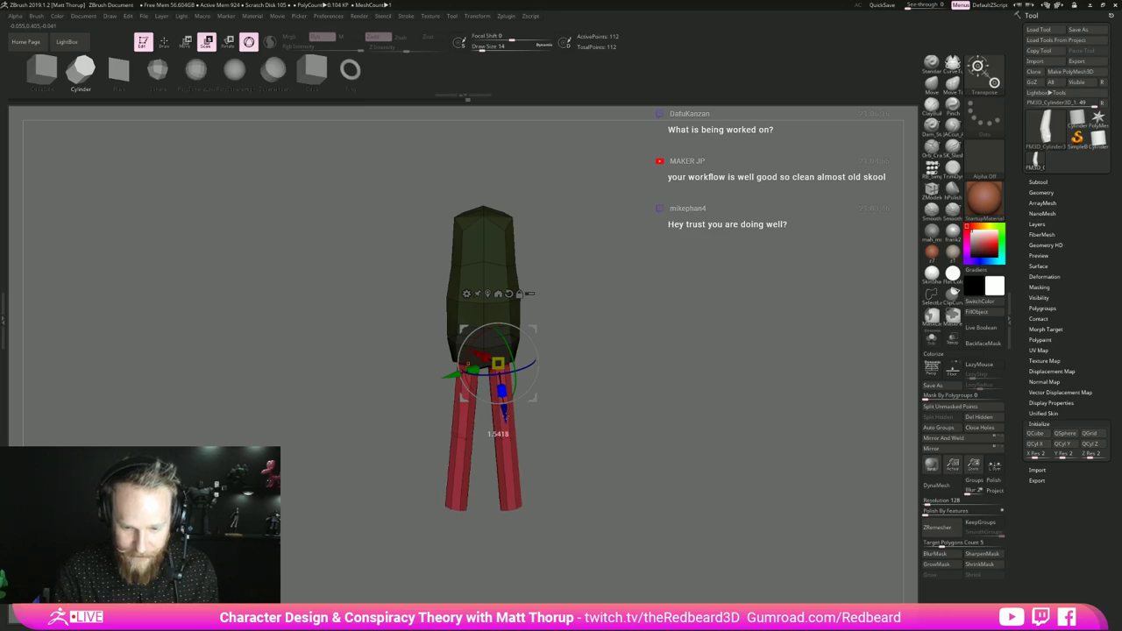
key("ctrl+z")
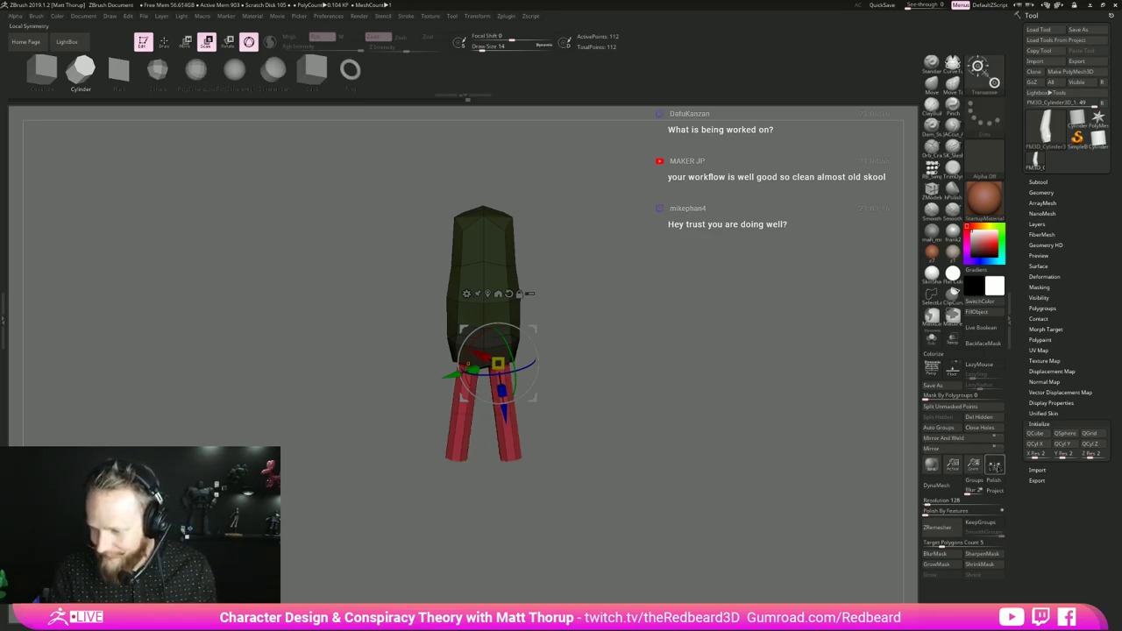
left_click(995, 466)
mouse_move(501, 391)
left_mouse_down()
mouse_move(503, 410)
mouse_move(522, 396)
left_mouse_up()
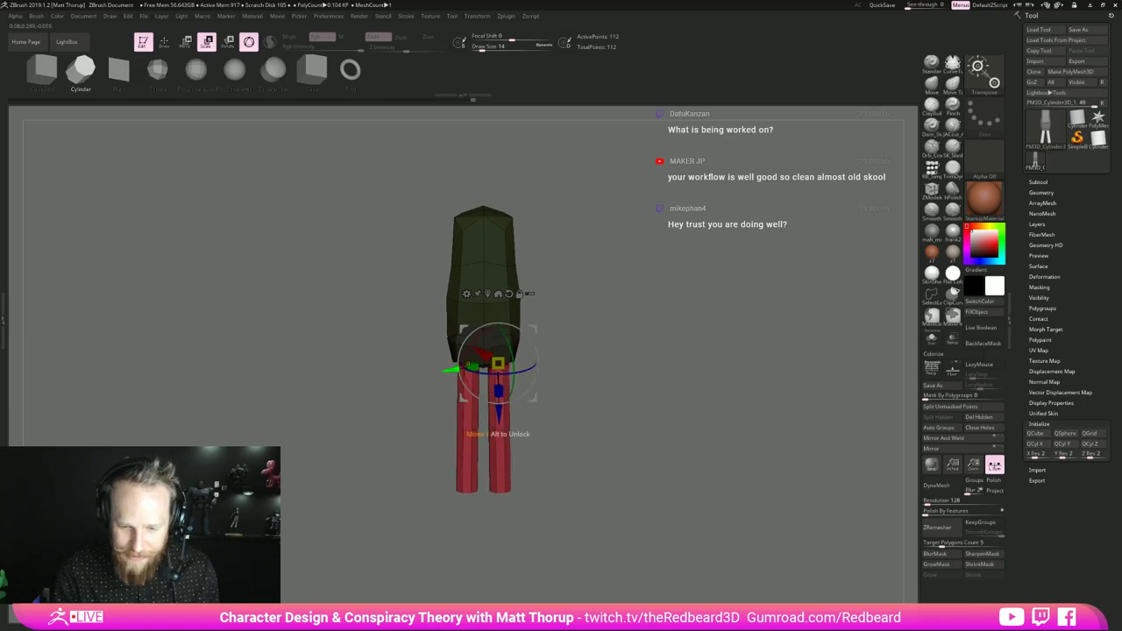
- Shift the leg cylinders slightly outward and straighten them in the front view with the gizmo
left_click_drag(451, 369, 454, 369)
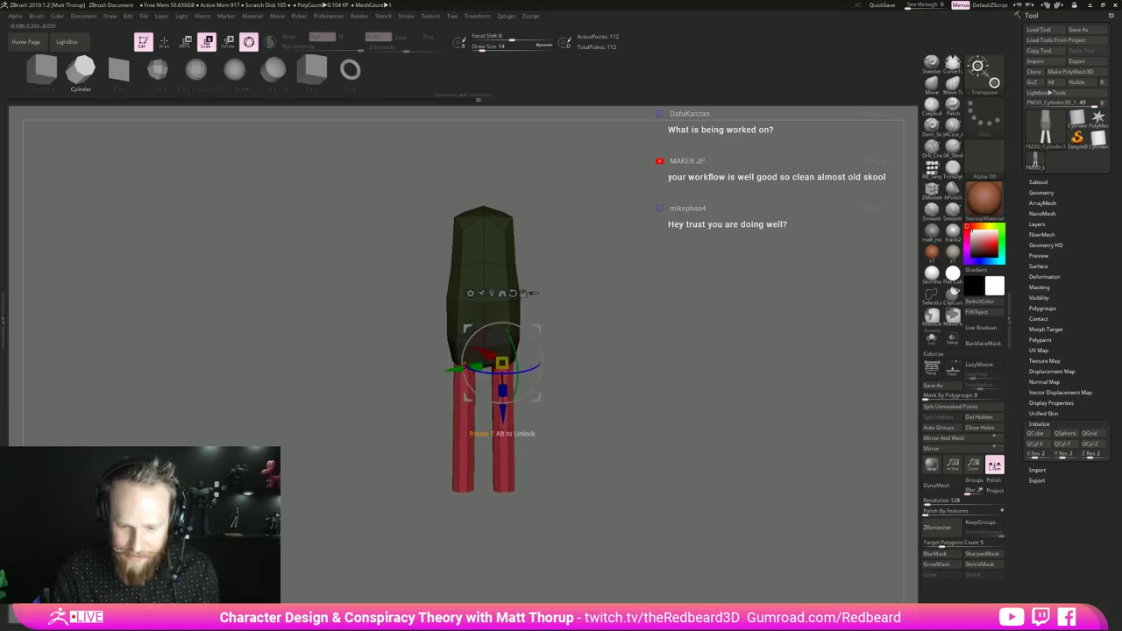
left_click_drag(530, 368, 527, 370)
left_click_drag(502, 428, 501, 427)
- Adjust the tilt of the leg cylinders in side profile with the gizmo and return to Draw mode
right_click_drag(627, 329, 691, 350, "ctrl")
left_click_drag(536, 384, 530, 392)
key("q")
mouse_move(612, 391)
right_mouse_down("shift")
mouse_move(697, 390)
mouse_move(669, 330)
mouse_move(666, 372)
right_mouse_up("shift")
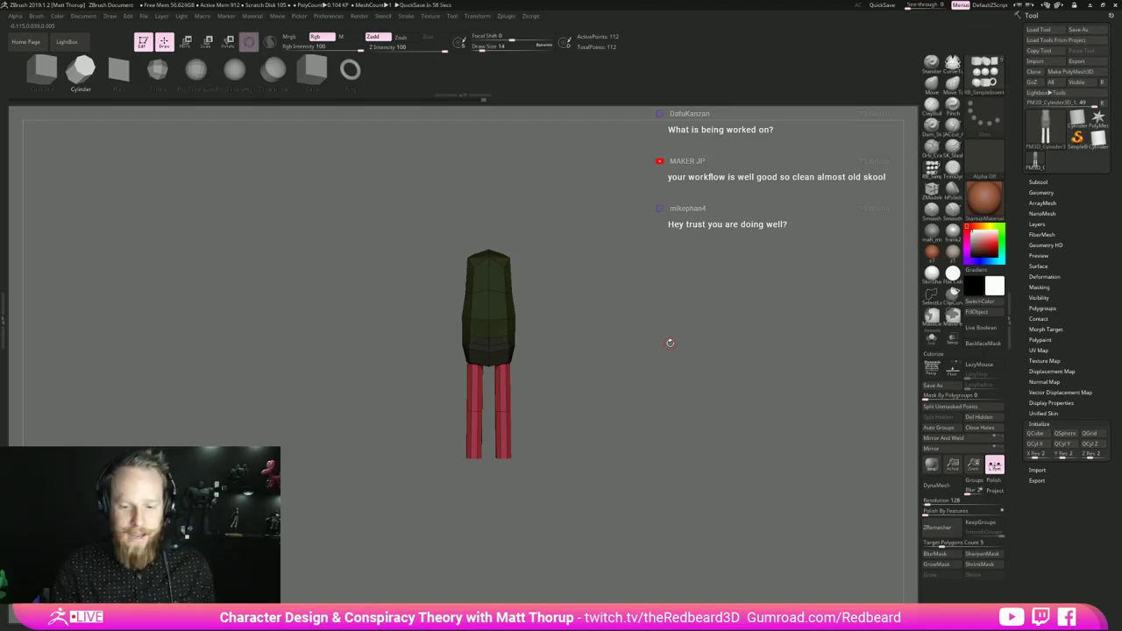
right_click_drag(669, 342, 654, 375)
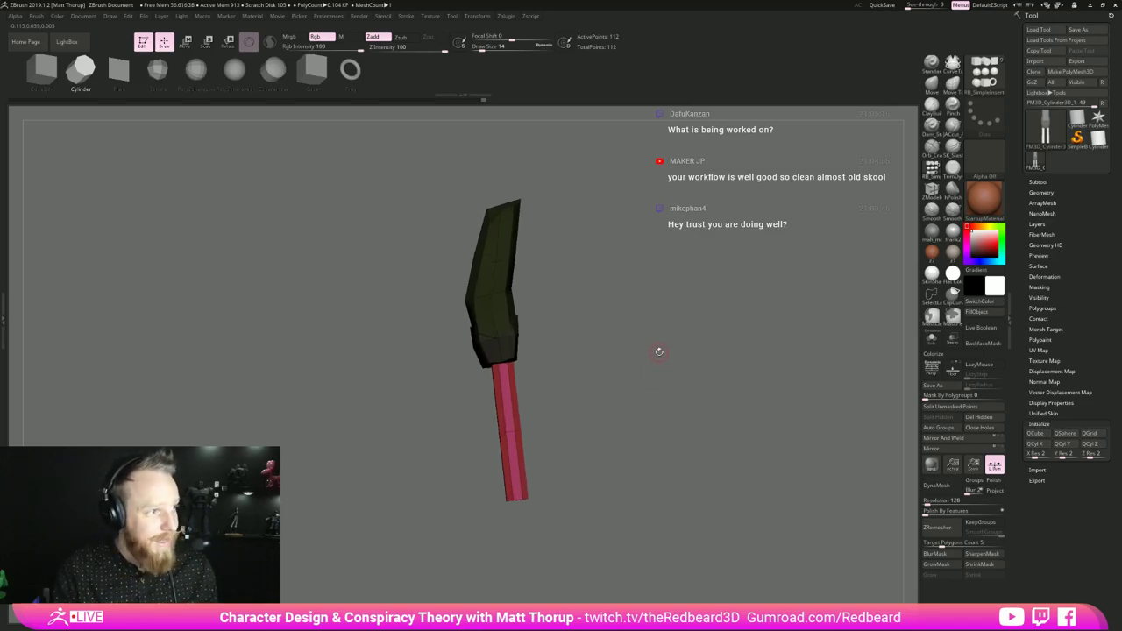
left_click_drag(597, 370, 629, 342, "shift")
- Fine-tune the placement and length of the leg cylinders under the pelvis with the gizmo
key("w")
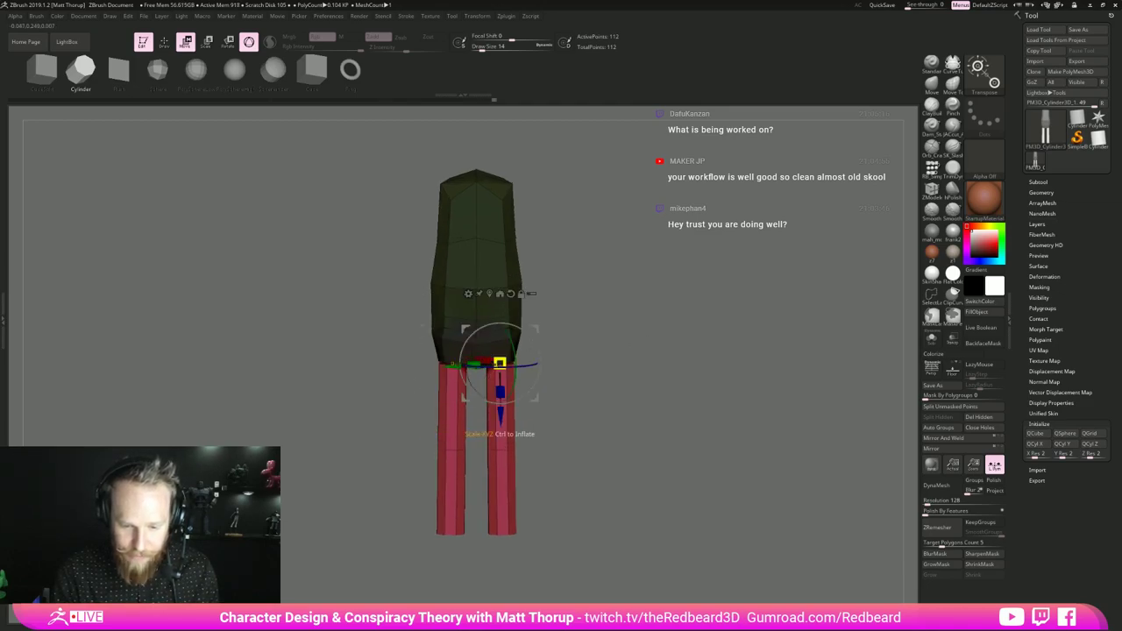
left_click_drag(538, 360, 539, 362)
left_click_drag(624, 372, 559, 377)
mouse_move(504, 415)
left_mouse_down()
mouse_move(502, 389)
mouse_move(622, 375)
mouse_move(583, 373)
mouse_move(653, 379)
left_mouse_up()
key("q")
key("f")
left_click_drag(655, 420, 674, 329, "alt")
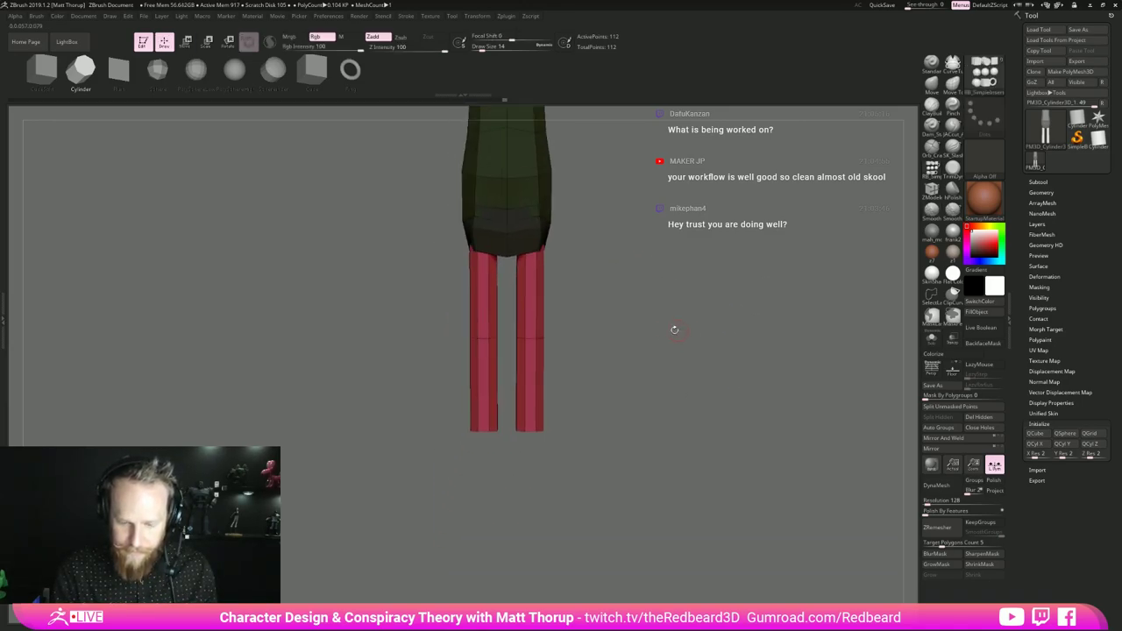
- Remove the middle edge loop from both leg cylinders with the ZModeler brush
key("ctrl+z")
key("b")
key("z")
key("m")
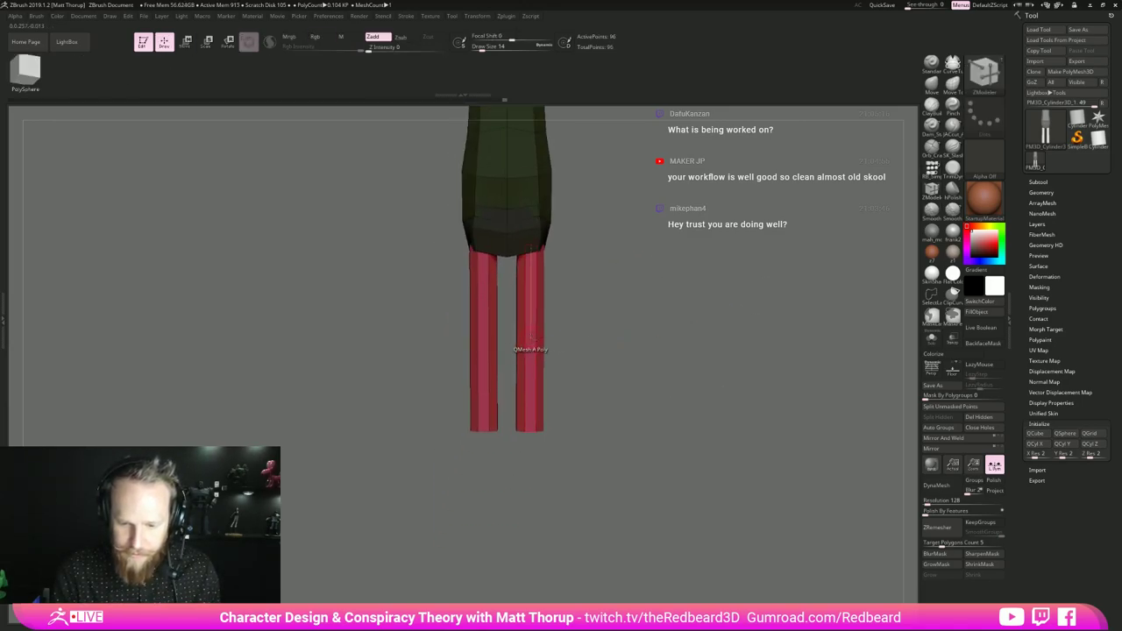
- Mask the upper ends of the leg cylinders and scale their lower ends down with the gizmo to taper the legs
left_click_drag(673, 200, 343, 330, "ctrl")
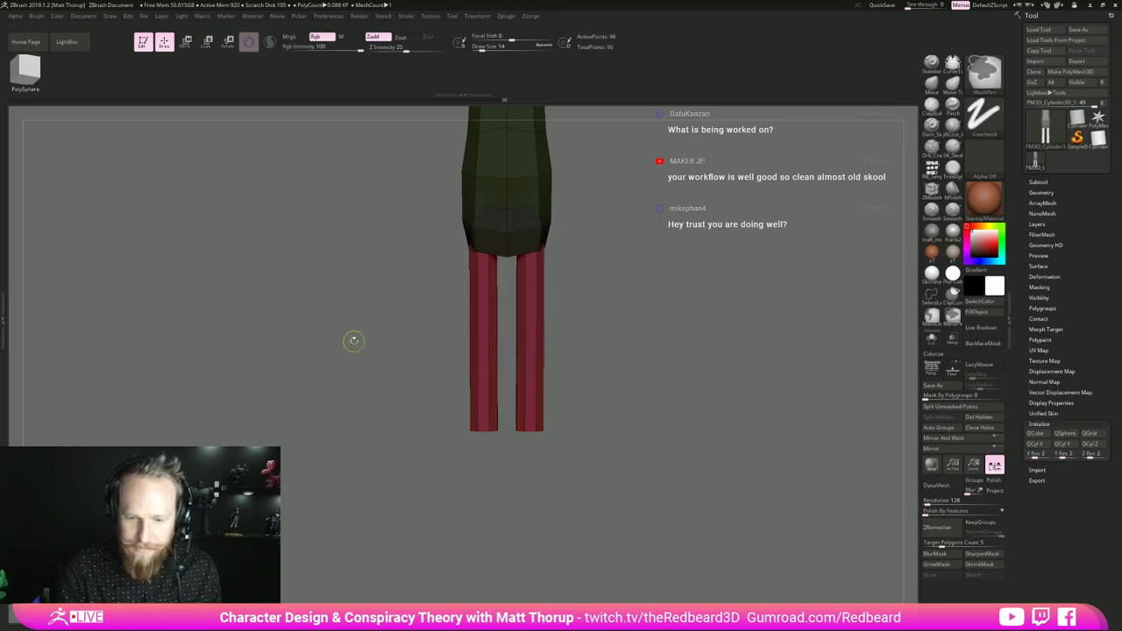
mouse_move(650, 374)
left_mouse_down()
mouse_move(672, 375)
mouse_move(648, 380)
left_mouse_up()
key("r")
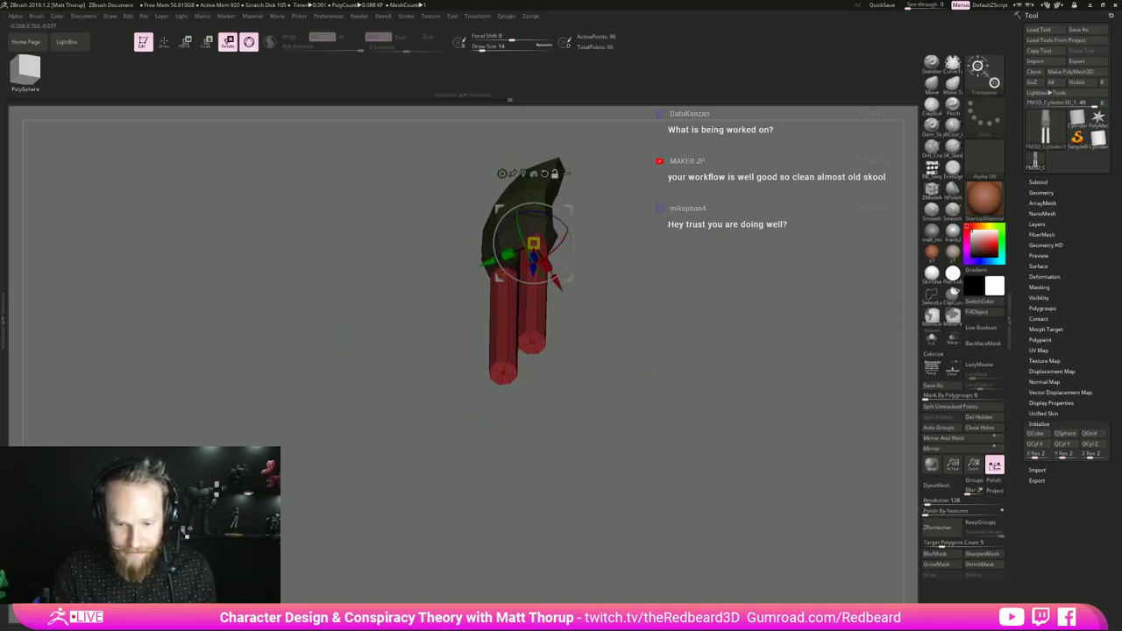
left_click(531, 343, "alt")
left_click_drag(643, 336, 600, 355)
left_click_drag(531, 343, 514, 344)
left_click_drag(622, 316, 693, 291)
left_click_drag(692, 291, 674, 390, "alt")
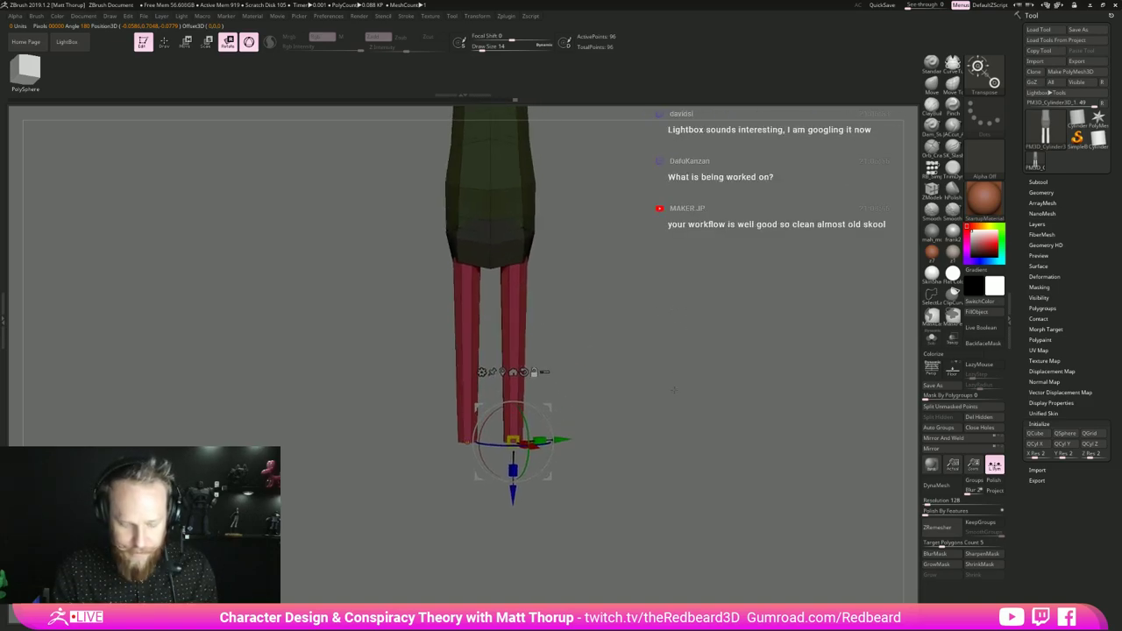
key("q")
- Insert an edge loop across the middle of both tapered leg cylinders with the ZModeler brush
left_click_drag(684, 332, 643, 393)
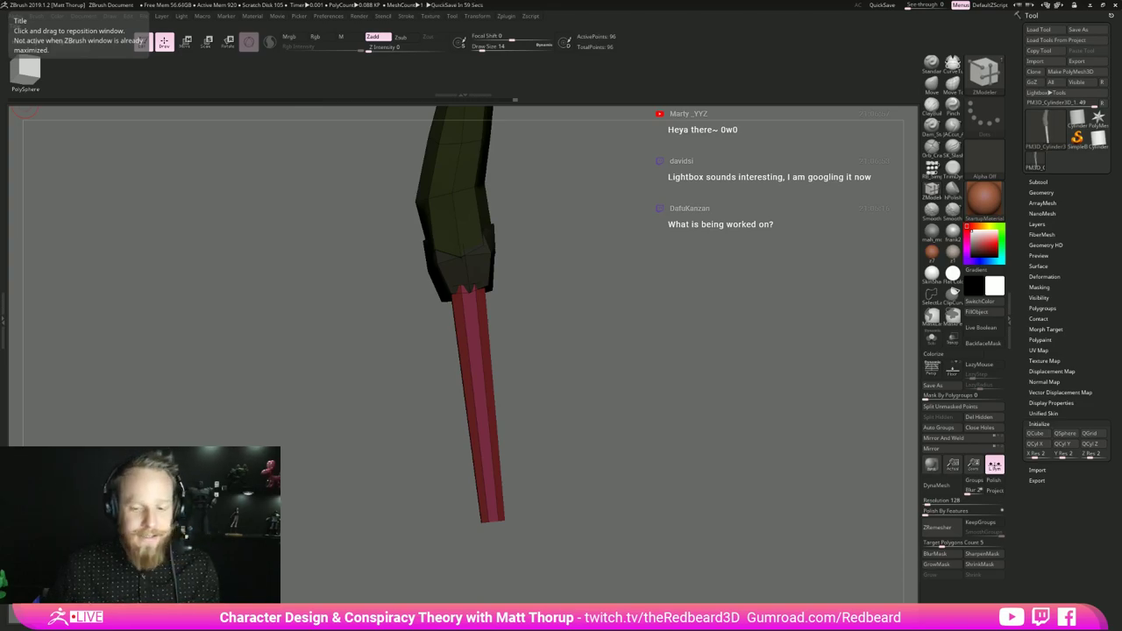
left_click_drag(564, 364, 606, 409)
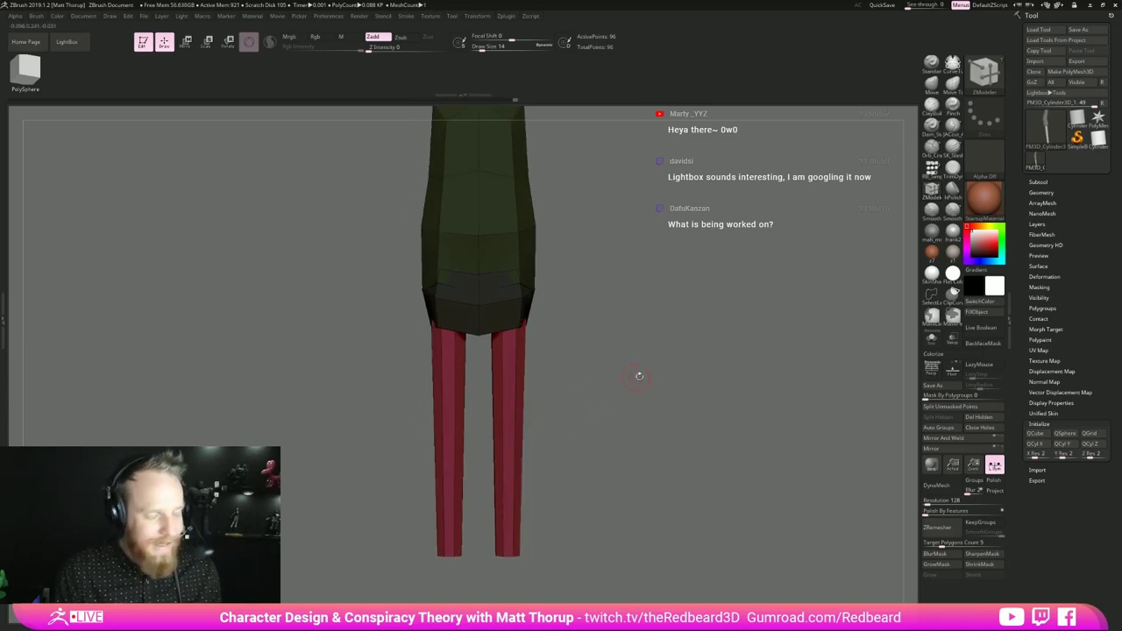
mouse_move(639, 376)
left_mouse_down()
mouse_move(603, 377)
mouse_move(638, 382)
left_mouse_up()
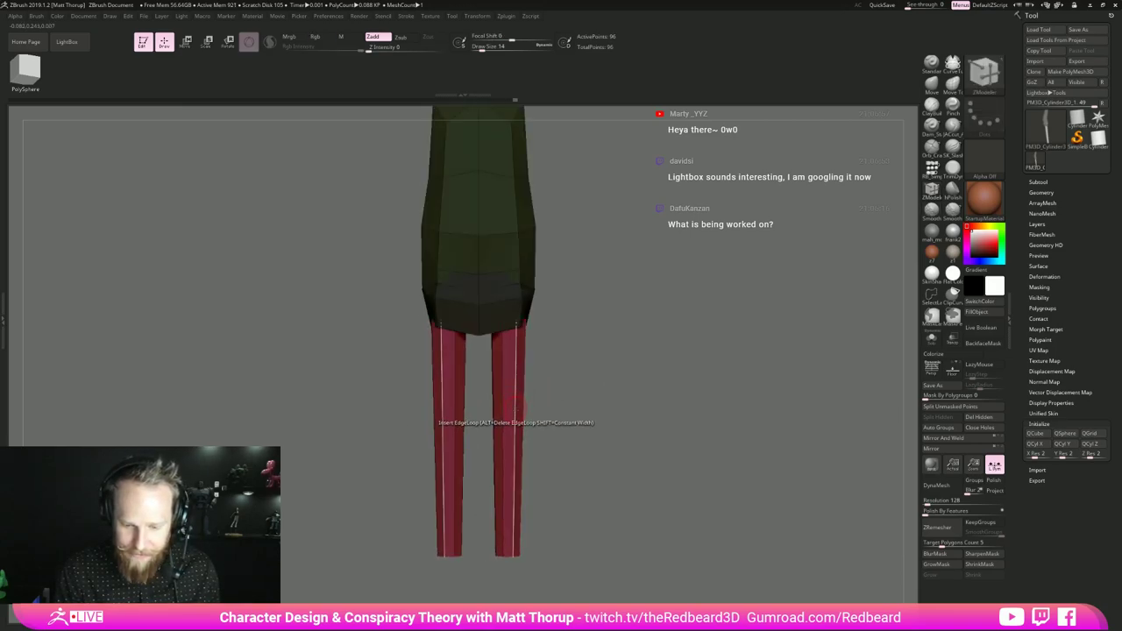
left_click(516, 409)
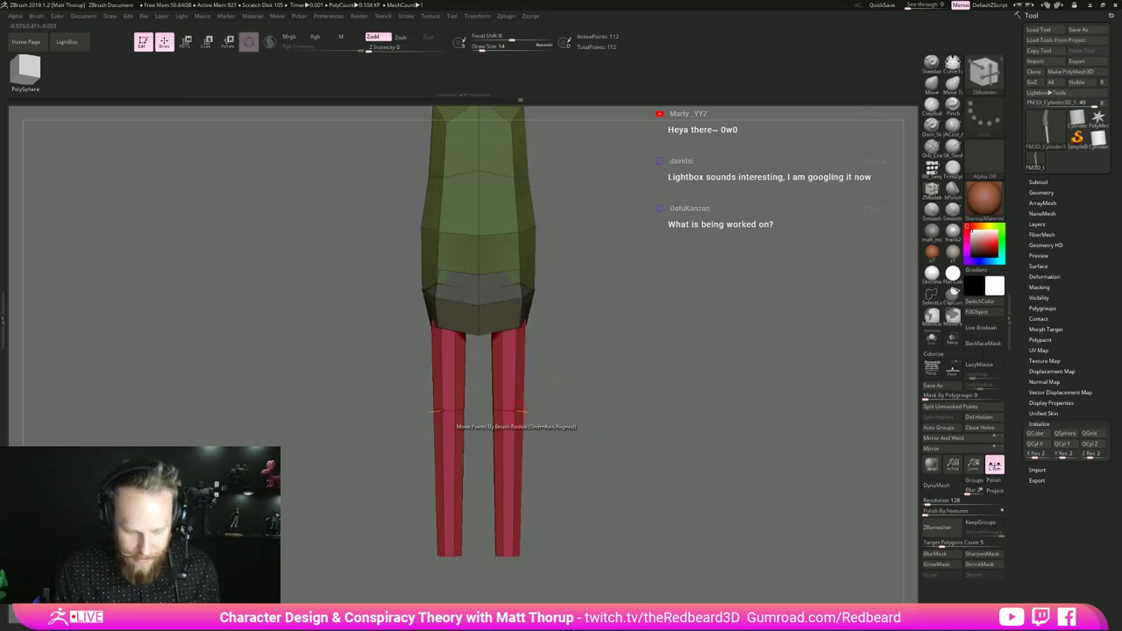
- Shape the middle edge loop of the legs with the Move brush, widening it in front view and bending it forward in profile
key("b")
key("m")
key("v")
key("s")
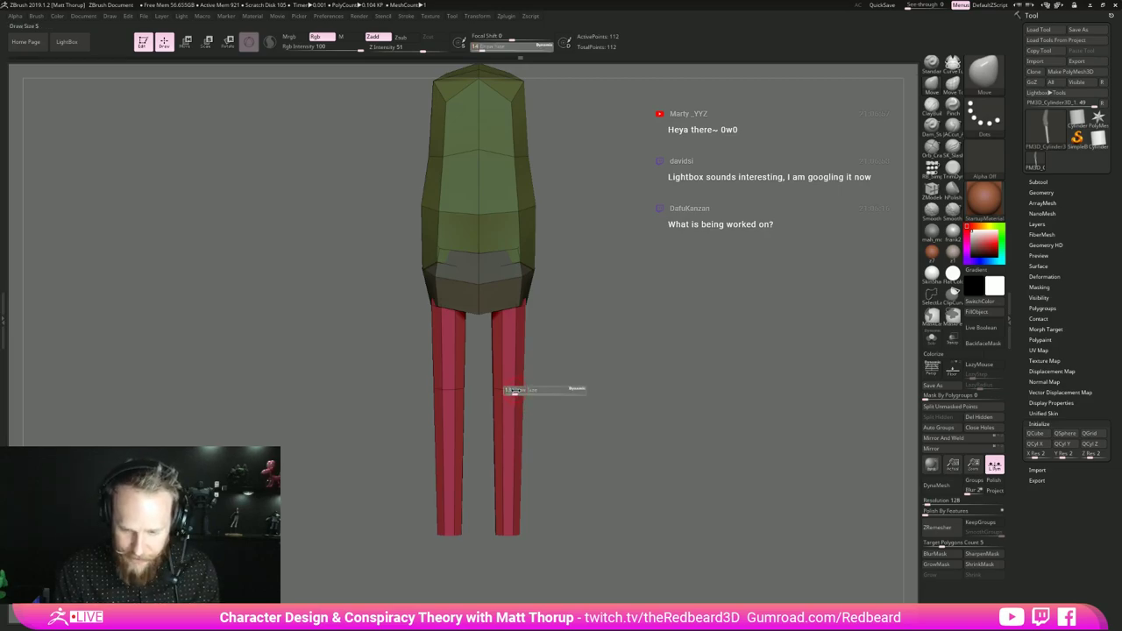
mouse_move(515, 390)
left_mouse_down()
mouse_move(533, 380)
mouse_move(493, 403)
mouse_move(517, 396)
left_mouse_up()
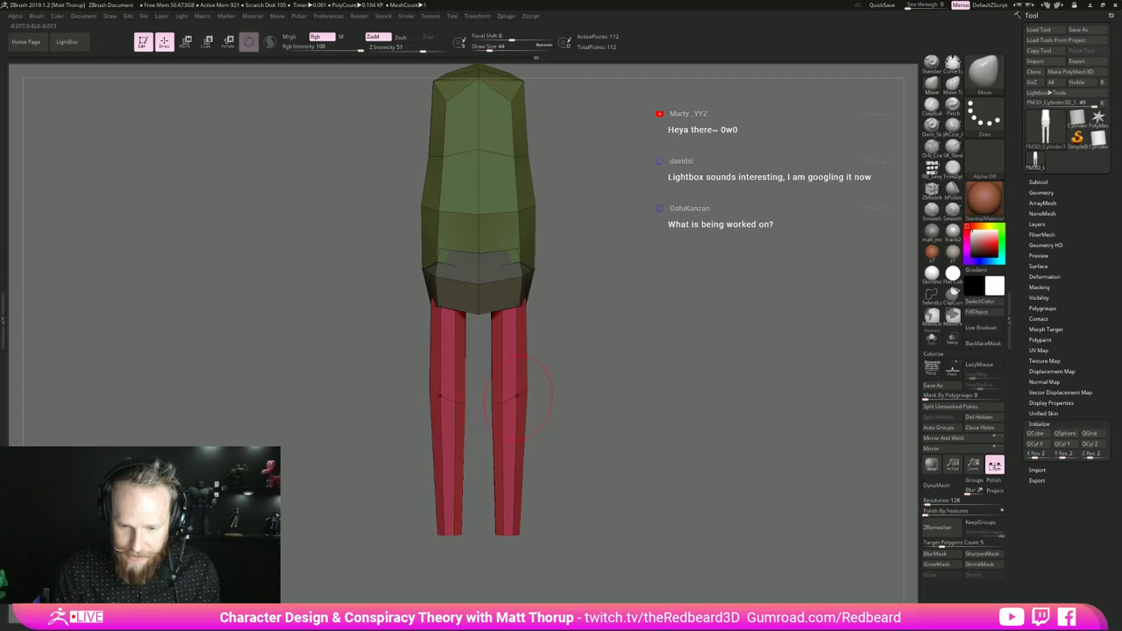
left_click_drag(576, 373, 619, 373)
left_click_drag(520, 396, 511, 383)
mouse_move(581, 358)
left_mouse_down()
mouse_move(608, 351)
mouse_move(580, 349)
left_mouse_up()
- Refine the thigh shapes where they meet the pelvis with the Move Topological brush
key("b")
key("m")
key("t")
key("s")
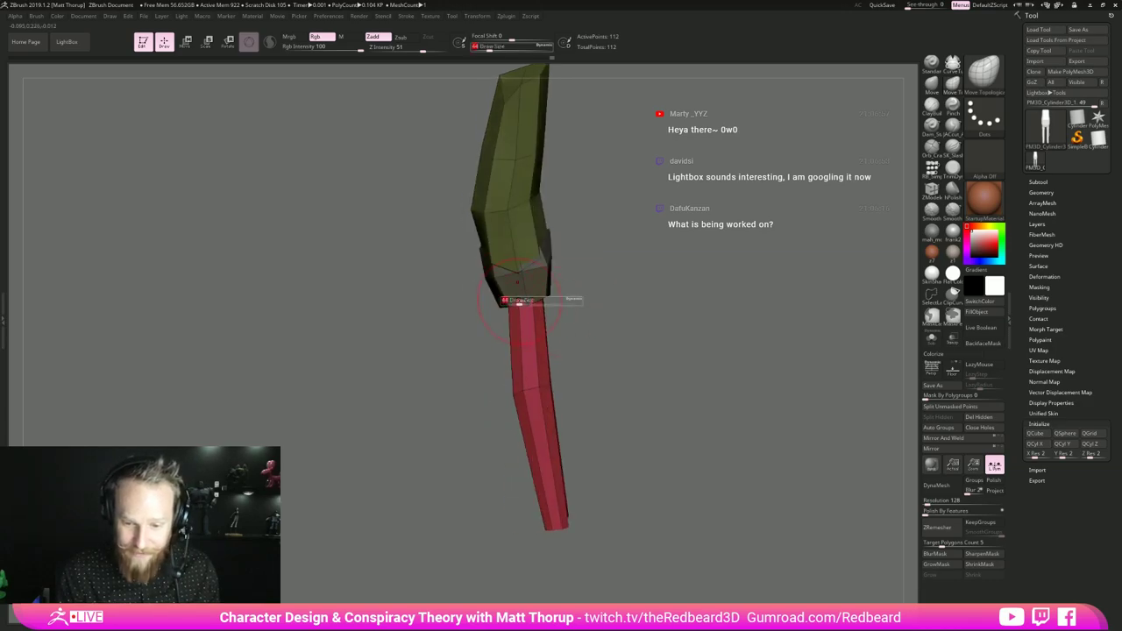
left_click_drag(519, 302, 510, 302)
left_click_drag(624, 311, 646, 319)
left_click_drag(624, 389, 631, 302)
left_click_drag(656, 341, 624, 318)
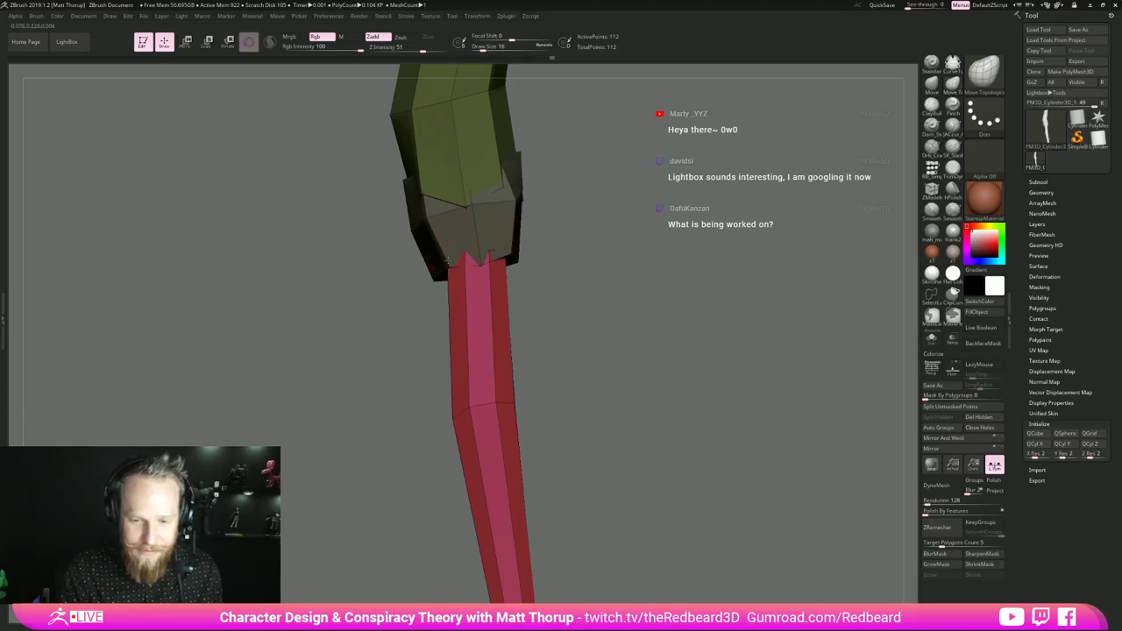
mouse_move(605, 320)
left_mouse_down("shift")
mouse_move(526, 325)
mouse_move(565, 309)
left_mouse_up("shift")
key("s")
left_click_drag(486, 361, 507, 368)
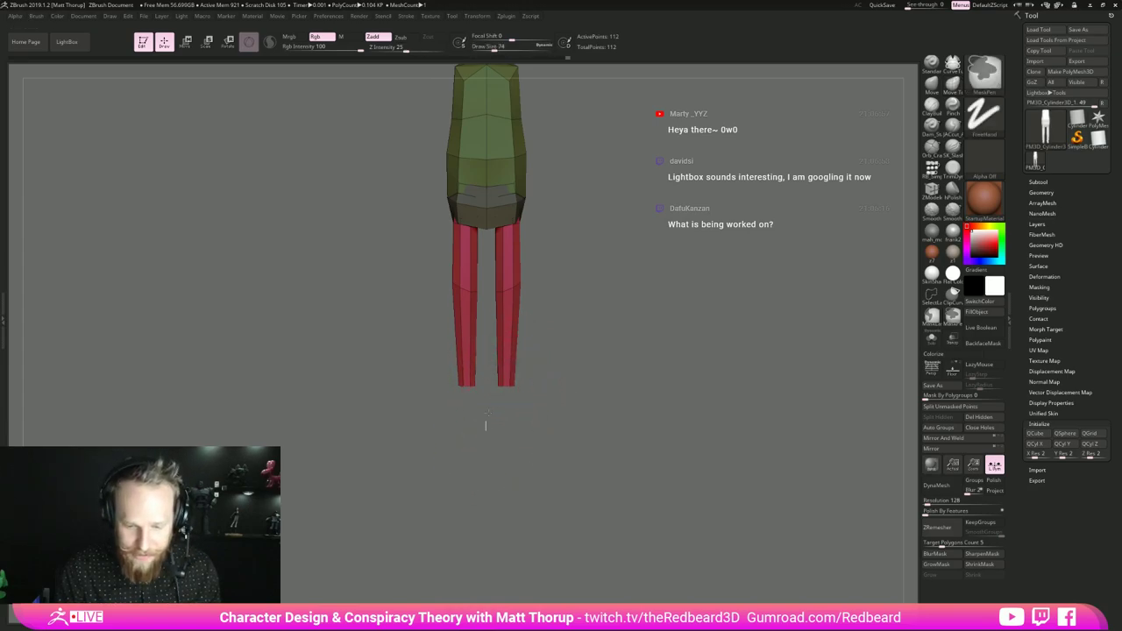
- Mask all but the bottom ends of the legs, tilt and shrink those ends with the gizmo, and clear the mask
mouse_move(485, 428)
left_mouse_down("ctrl")
mouse_move(534, 369)
mouse_move(492, 385)
left_mouse_up("ctrl")
left_click(576, 349, "ctrl")
key("r")
right_click_drag(526, 368, 482, 415)
mouse_move(482, 415)
left_mouse_down()
mouse_move(504, 423)
mouse_move(464, 413)
left_mouse_up()
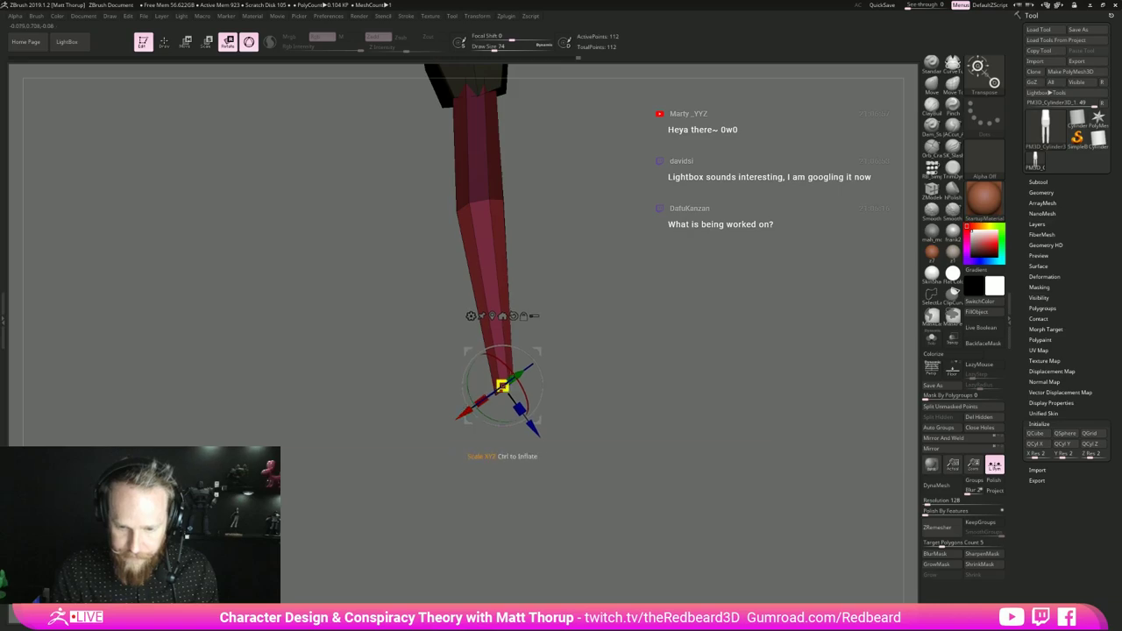
mouse_move(503, 386)
right_mouse_down()
mouse_move(631, 325)
mouse_move(596, 313)
mouse_move(590, 368)
right_mouse_up()
key("q")
left_click_drag(585, 309, 604, 404, "ctrl")
- Adjust the front of the leg's middle loop in profile with a smaller Move Topological brush
key("s")
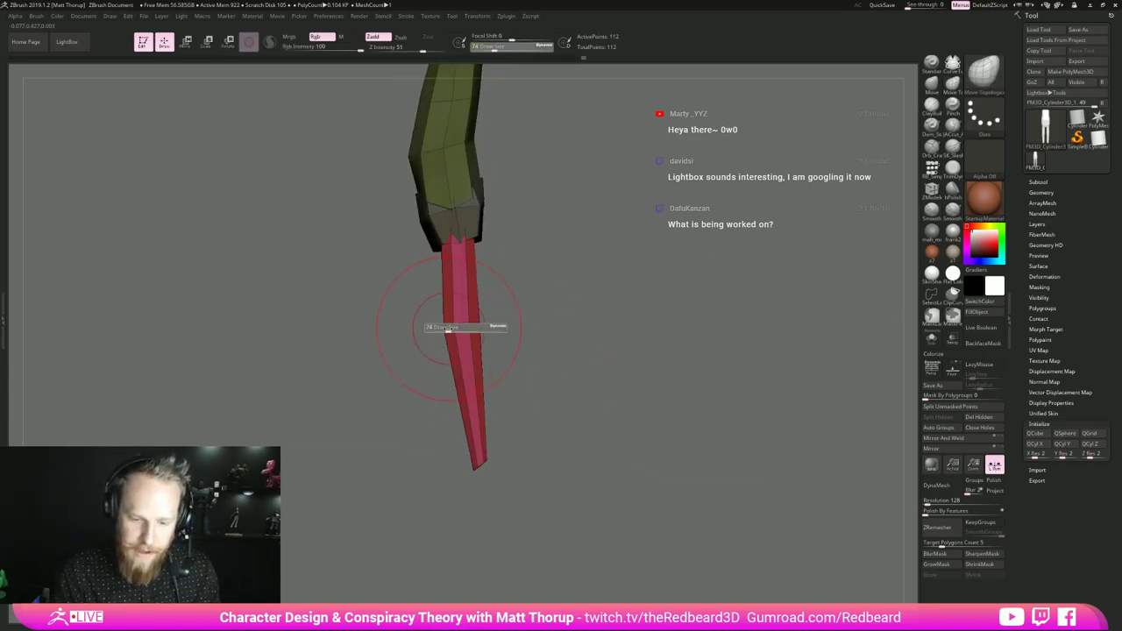
left_click_drag(448, 330, 446, 330)
key("s")
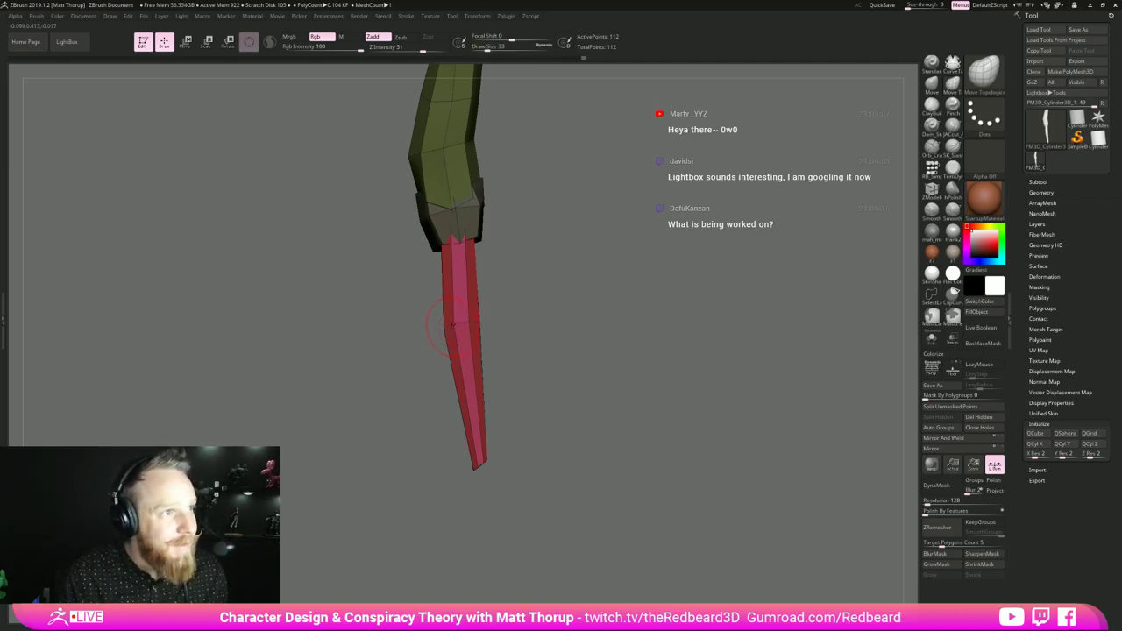
key("s")
left_click_drag(453, 328, 450, 329)
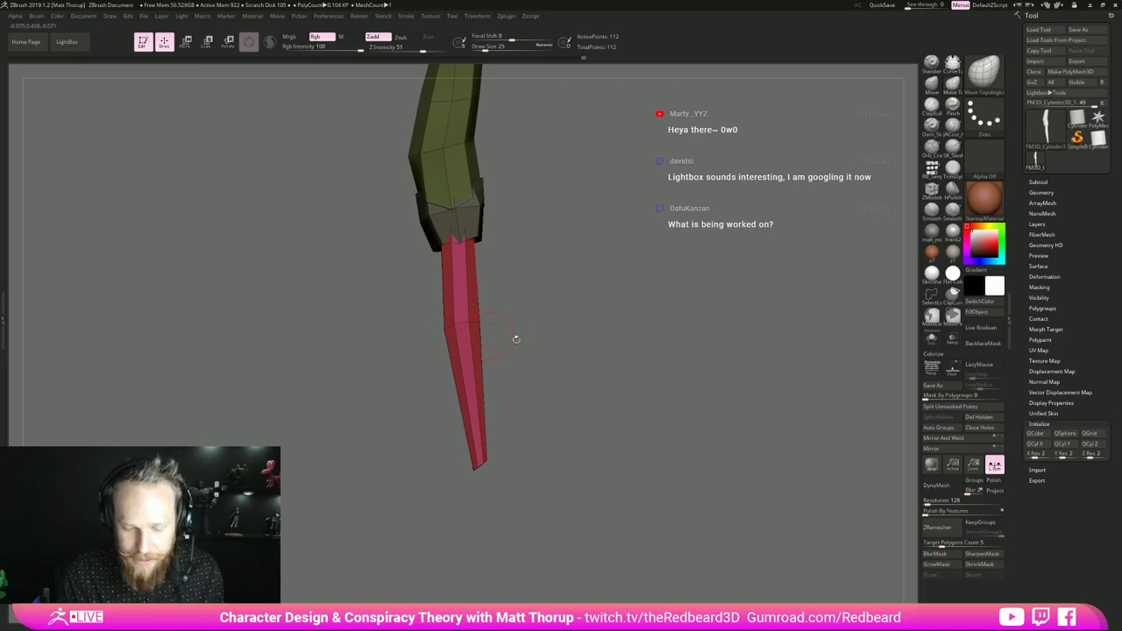
- Mask the torso and pelvis by isolating the leg polygroup, leaving only the legs editable
left_click_drag(516, 340, 640, 437, "alt")
key("r")
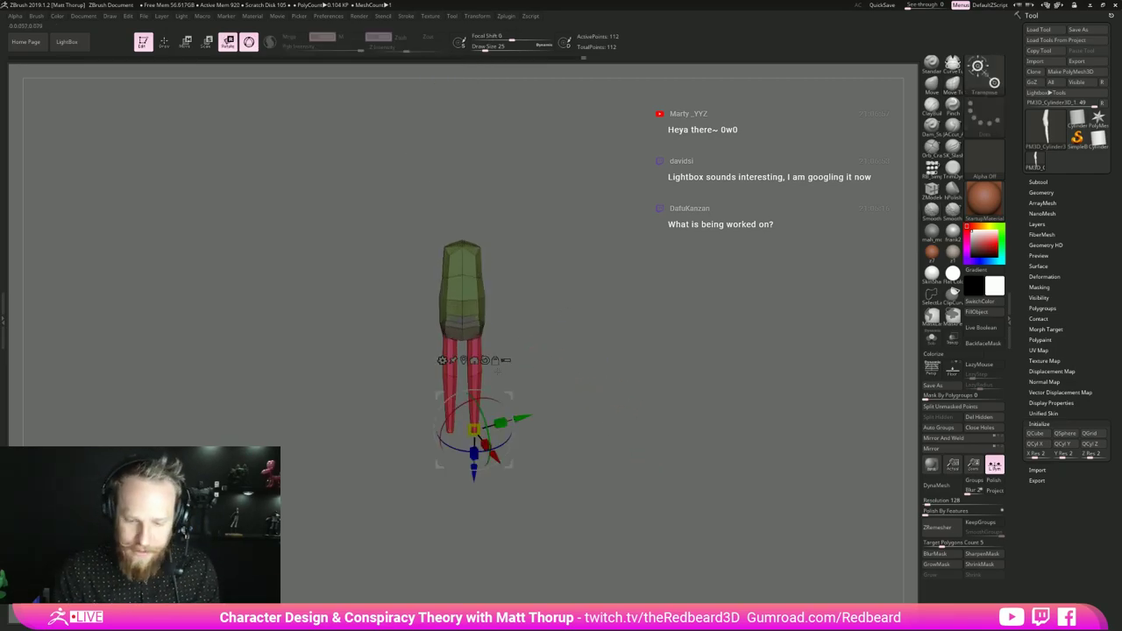
key("q")
left_click(478, 376, "ctrl+shift")
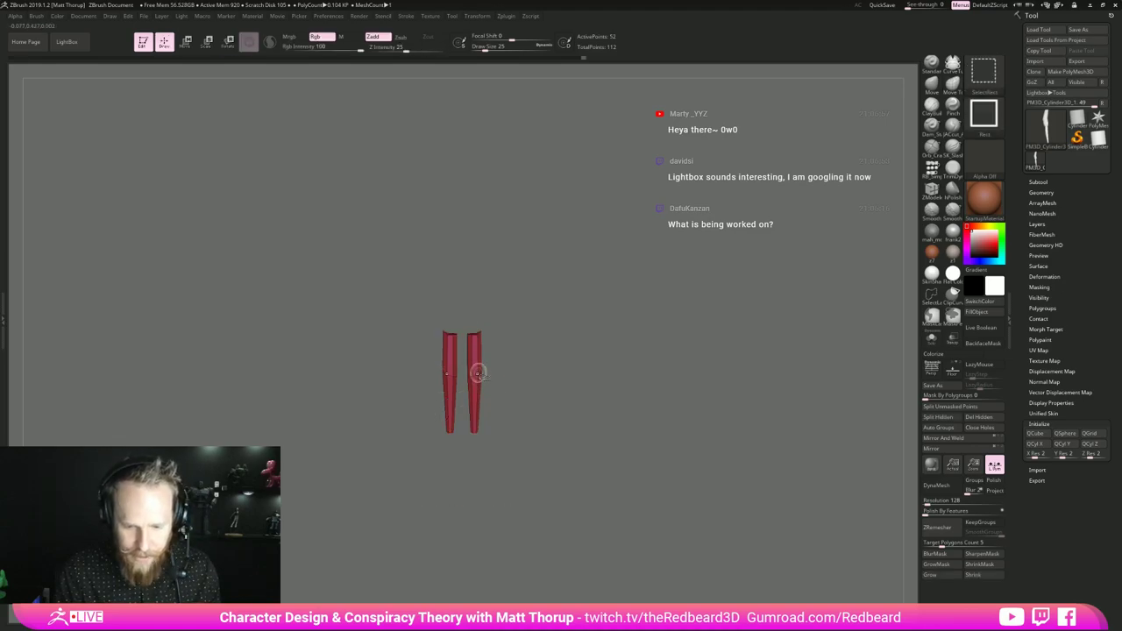
left_click(566, 335, "ctrl+shift")
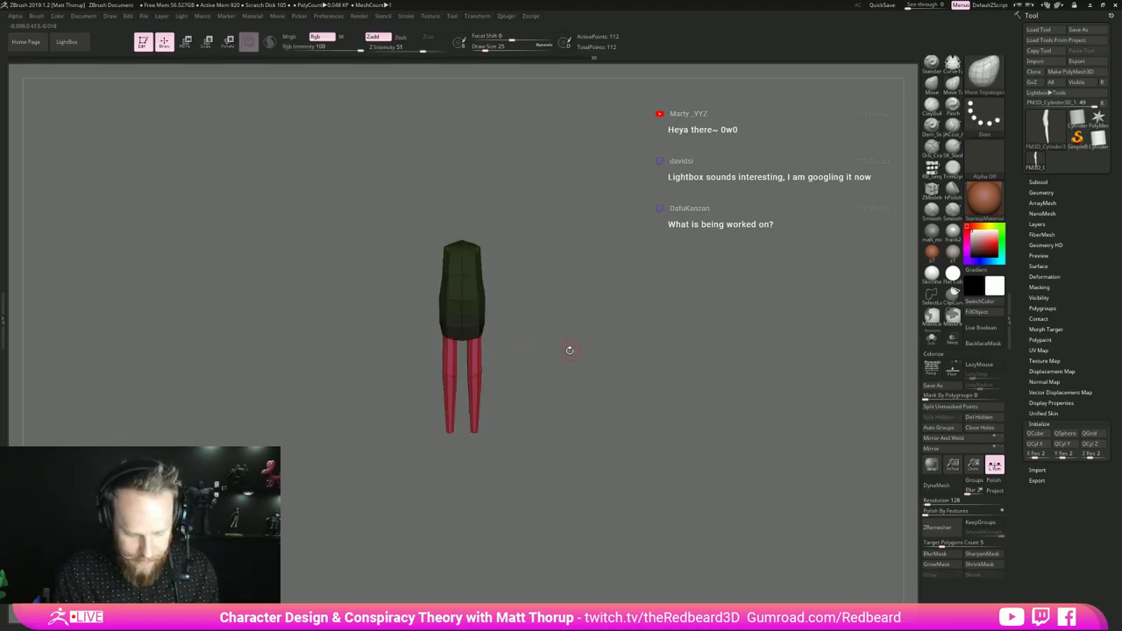
- Enlarge the unmasked legs beneath the pelvis with the gizmo and clear the mask
key("r")
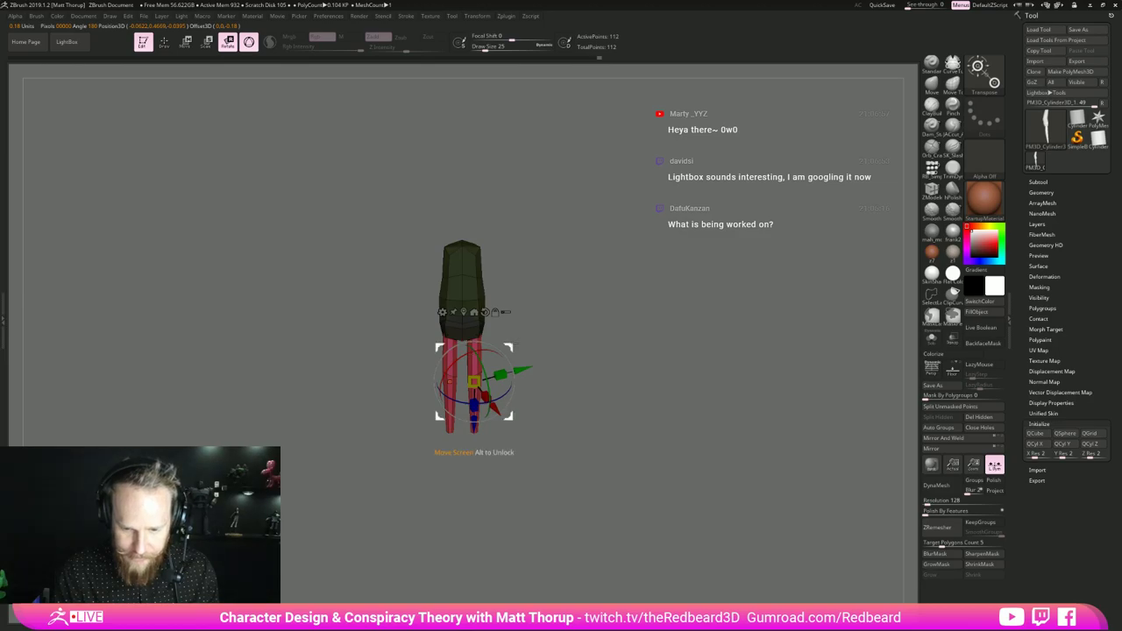
left_click_drag(573, 332, 586, 353)
left_click(485, 312, "alt")
mouse_move(485, 338)
left_mouse_down()
mouse_move(597, 306)
mouse_move(636, 309)
mouse_move(574, 298)
left_mouse_up()
key("q")
left_click_drag(574, 298, 569, 267, "alt")
left_click_drag(562, 399, 643, 346, "alt")
left_click_drag(643, 300, 679, 376, "ctrl")
left_click_drag(799, 296, 801, 302)
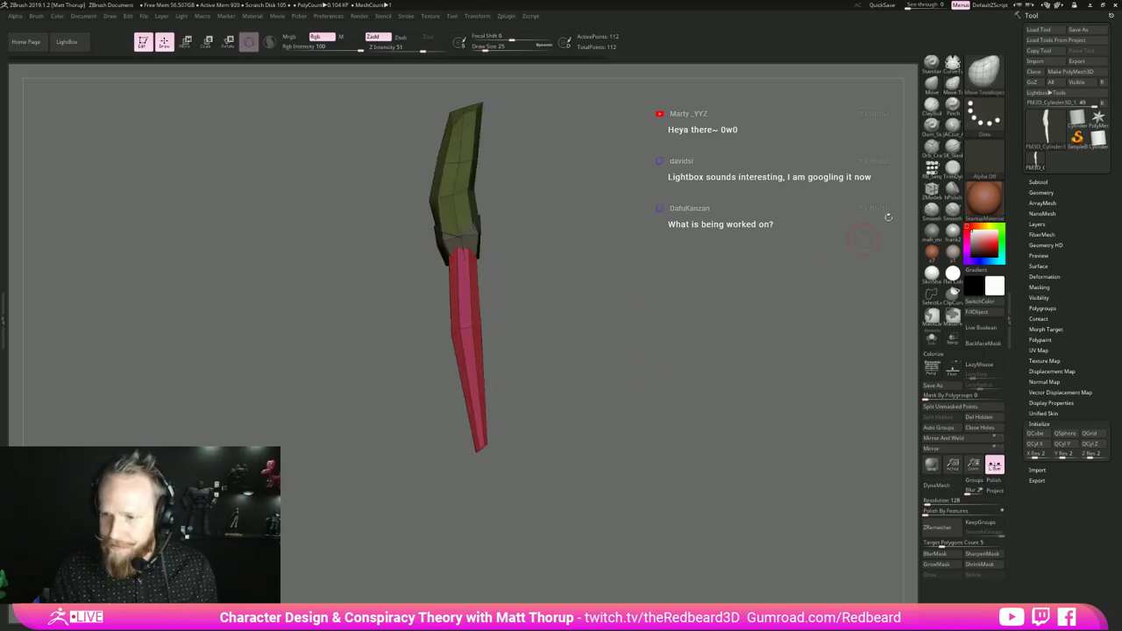
- Insert a mirrored pair of cylinders at the lower ends of the legs with the RB_SimpleInsert brush's Cylinder mesh
left_click(931, 170)
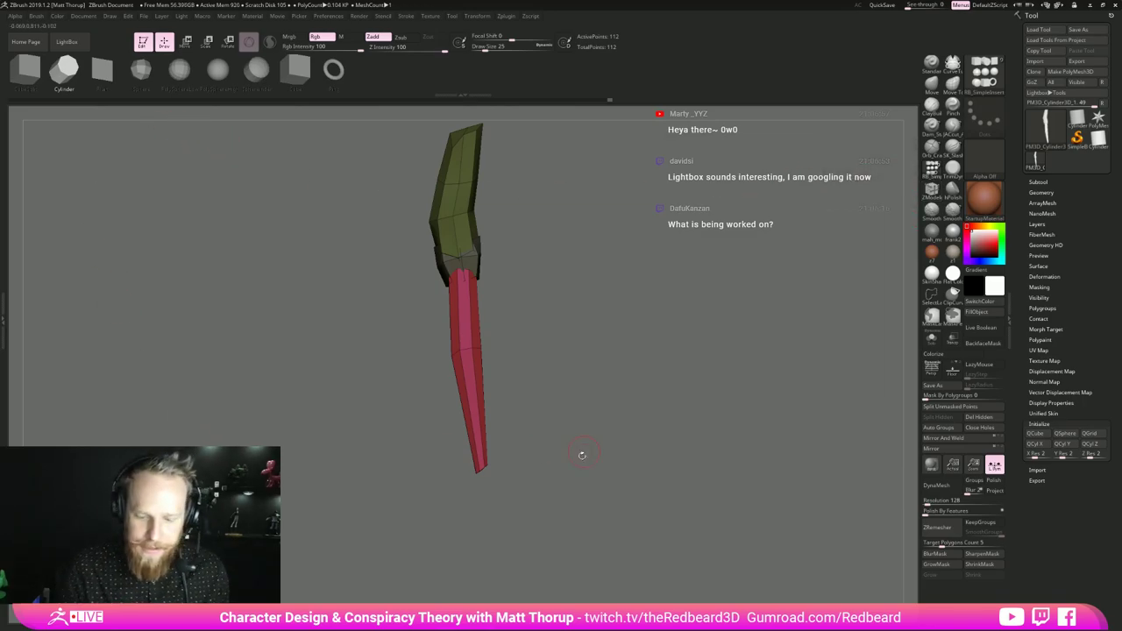
left_click_drag(564, 511, 579, 406, "alt")
left_click_drag(557, 457, 516, 440)
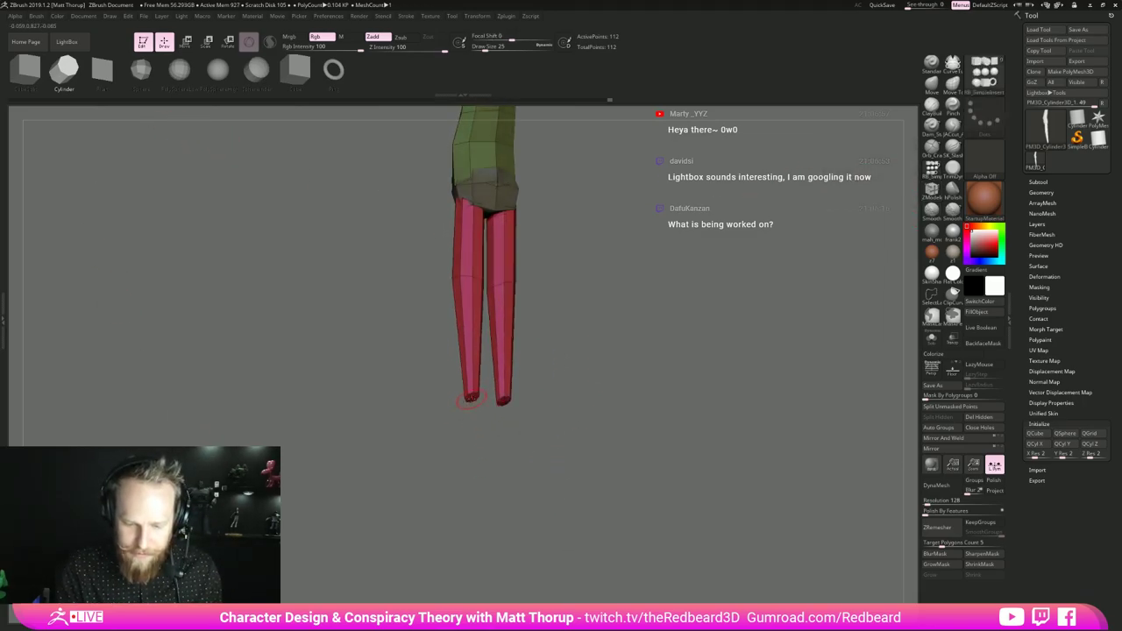
mouse_move(469, 397)
left_mouse_down()
mouse_move(472, 460)
mouse_move(471, 427)
left_mouse_up()
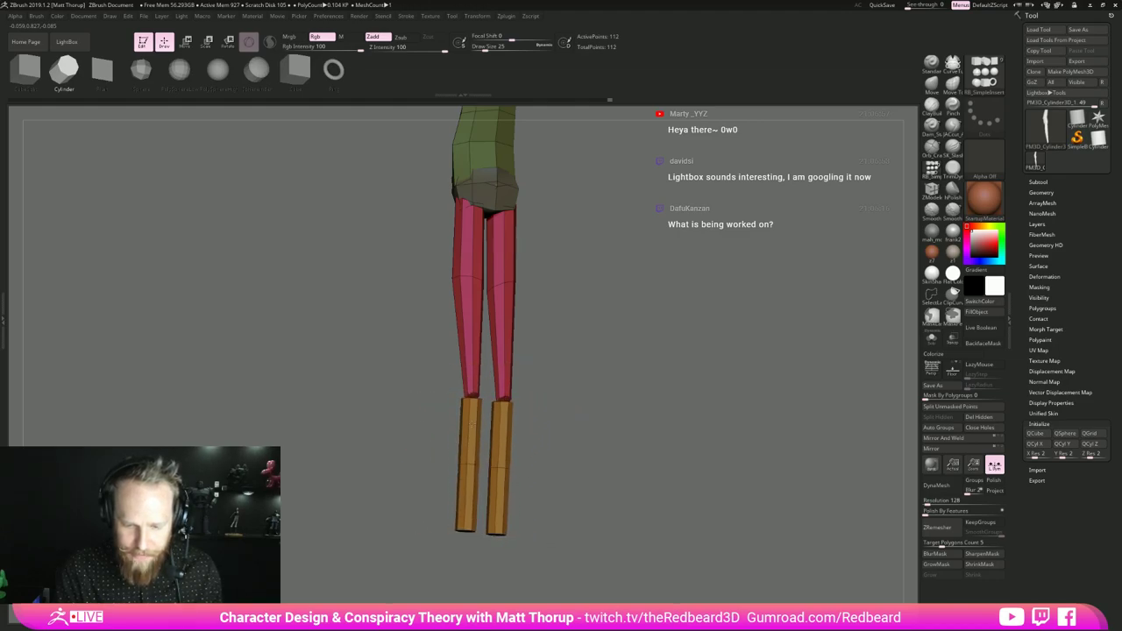
- Compare the new lower-leg cylinders with the upper legs, adjust their length, and place them directly below with the gizmo
left_click_drag(545, 429, 628, 394, "shift")
key("w")
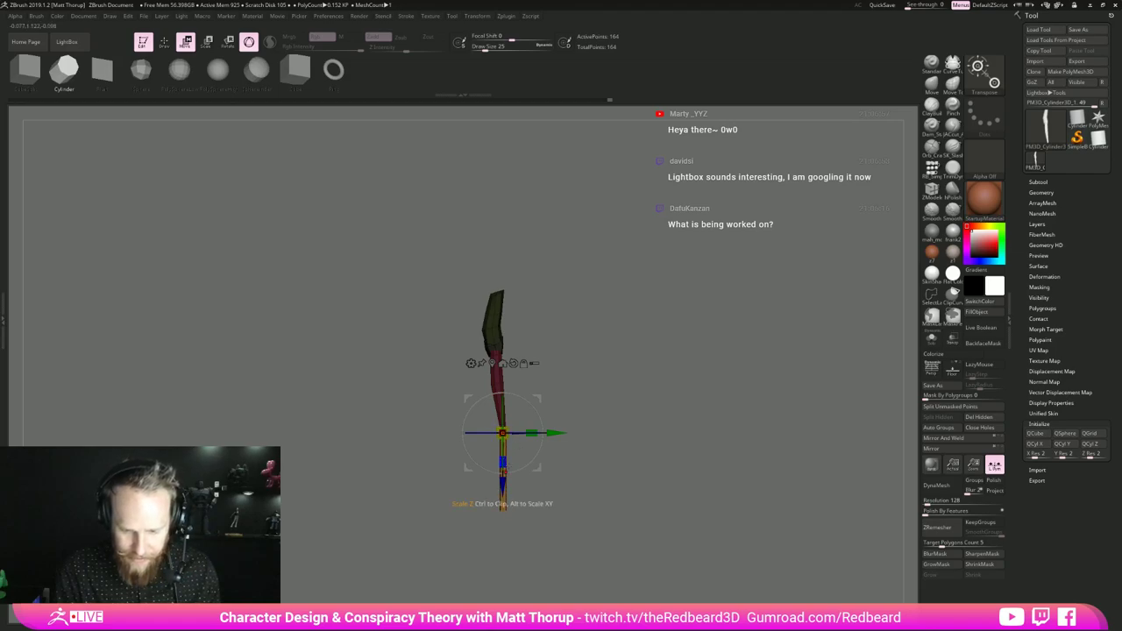
left_click_drag(465, 470, 450, 395)
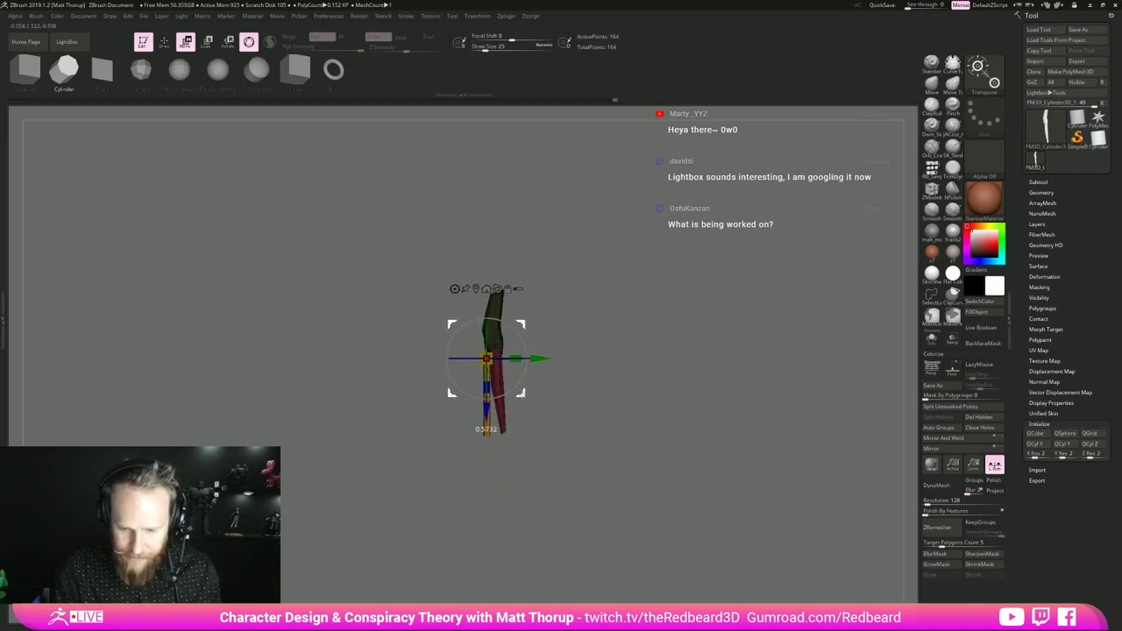
mouse_move(589, 421)
left_mouse_down("shift")
mouse_move(545, 420)
mouse_move(570, 429)
left_mouse_up("shift")
left_click_drag(561, 421, 605, 421, "shift")
left_click_drag(452, 393, 473, 480)
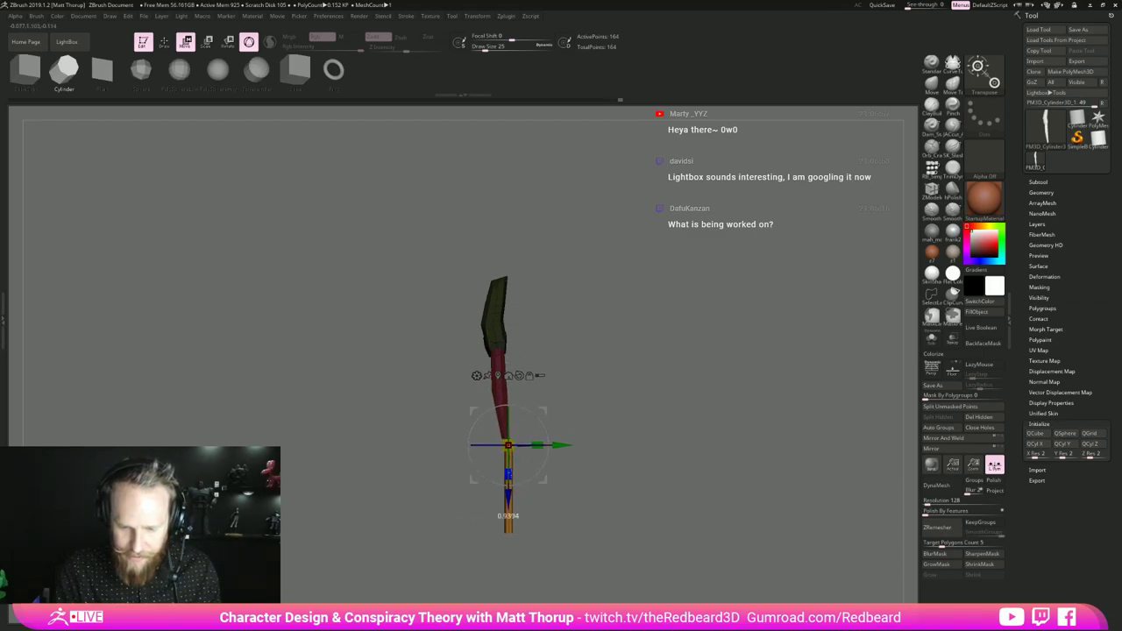
mouse_move(589, 438)
left_mouse_down()
mouse_move(570, 439)
mouse_move(589, 438)
left_mouse_up()
left_click_drag(589, 430, 670, 356, "alt")
left_click_drag(671, 356, 629, 372, "shift")
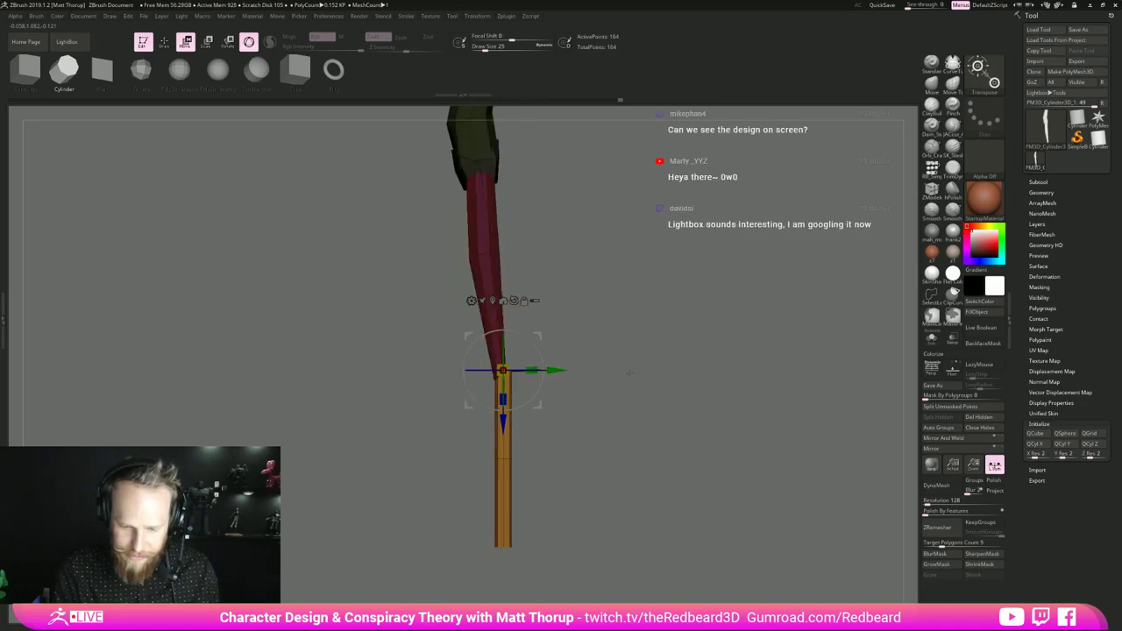
- Bend the middle of the lower-leg cylinders backward in profile and refine their upper ends with the Move brush
key("q")
key("b")
key("m")
key("v")
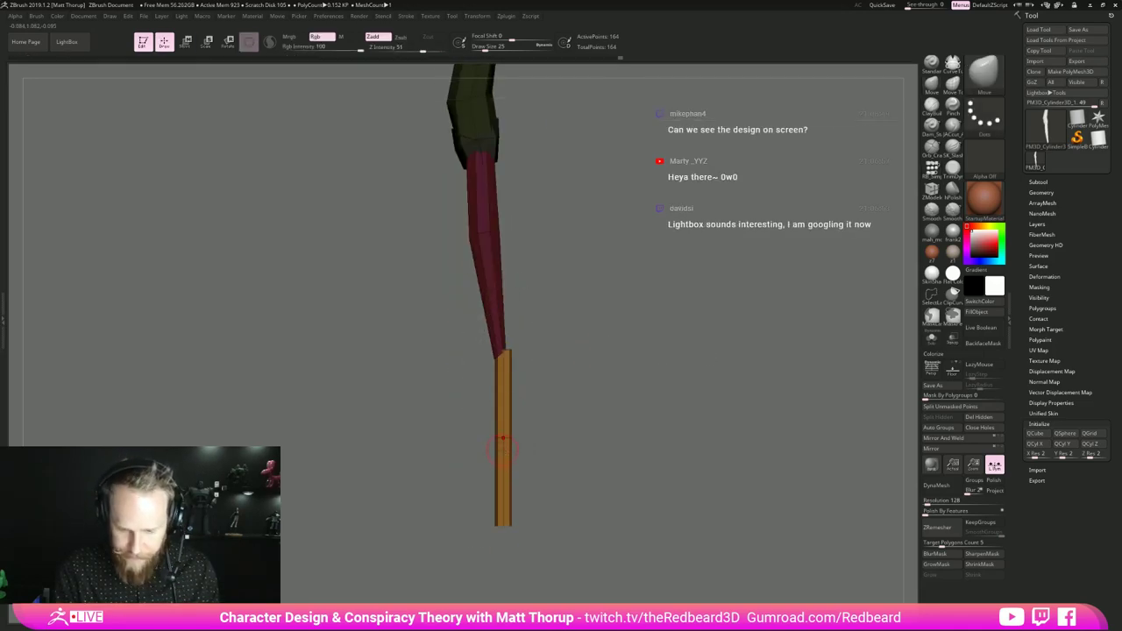
key("s")
left_click_drag(504, 441, 511, 431)
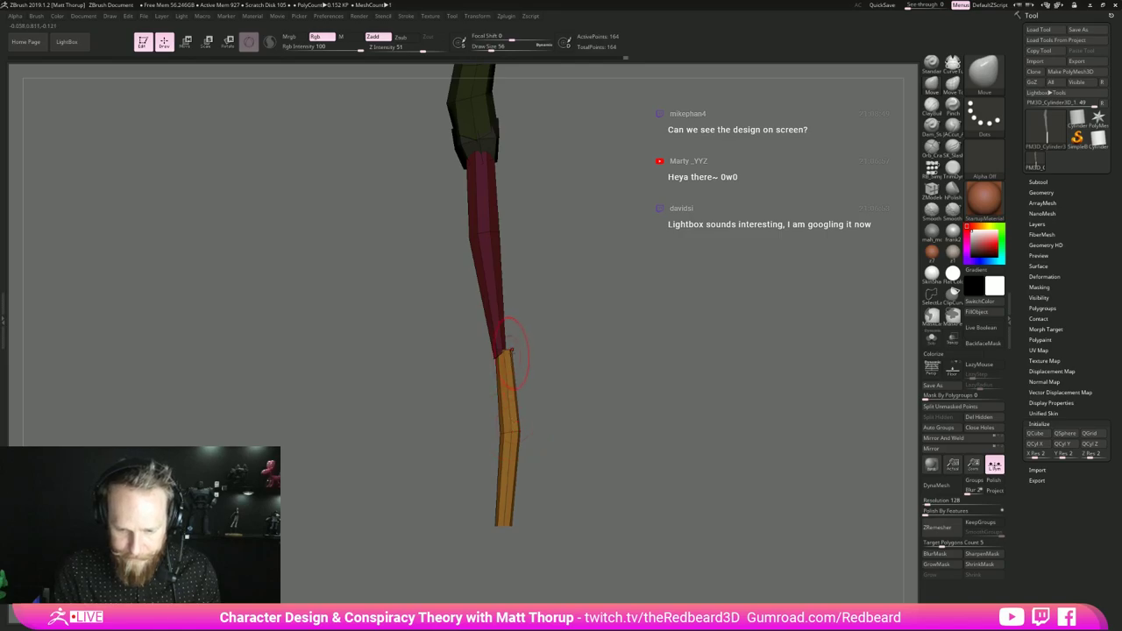
key("s")
key("s")
left_click_drag(511, 353, 552, 347)
key("s")
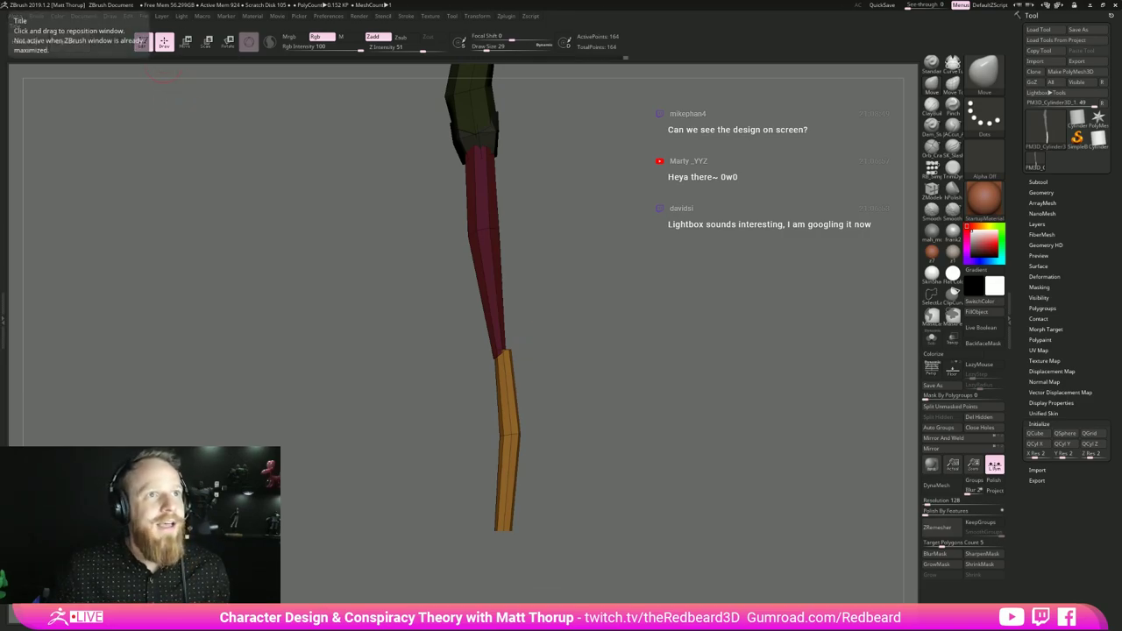
- Show the ghostHunterConcept.jpg drawing in Photos, enlarging the window to examine the character designs and shrinking it again
left_click_drag(1, 17, 194, 90)
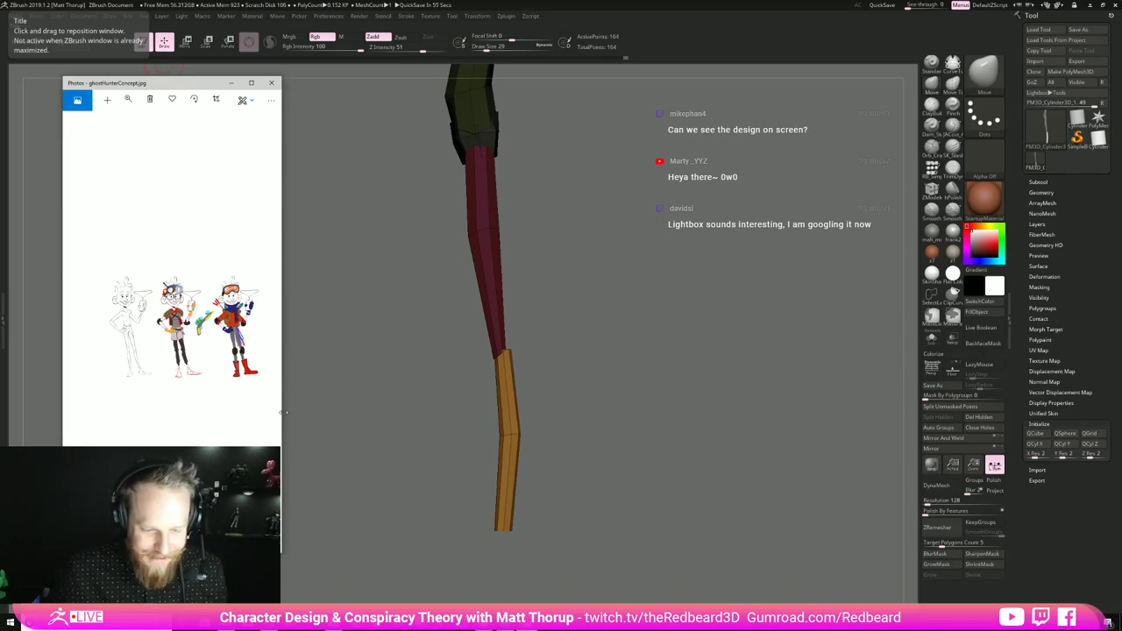
left_click_drag(284, 411, 685, 412)
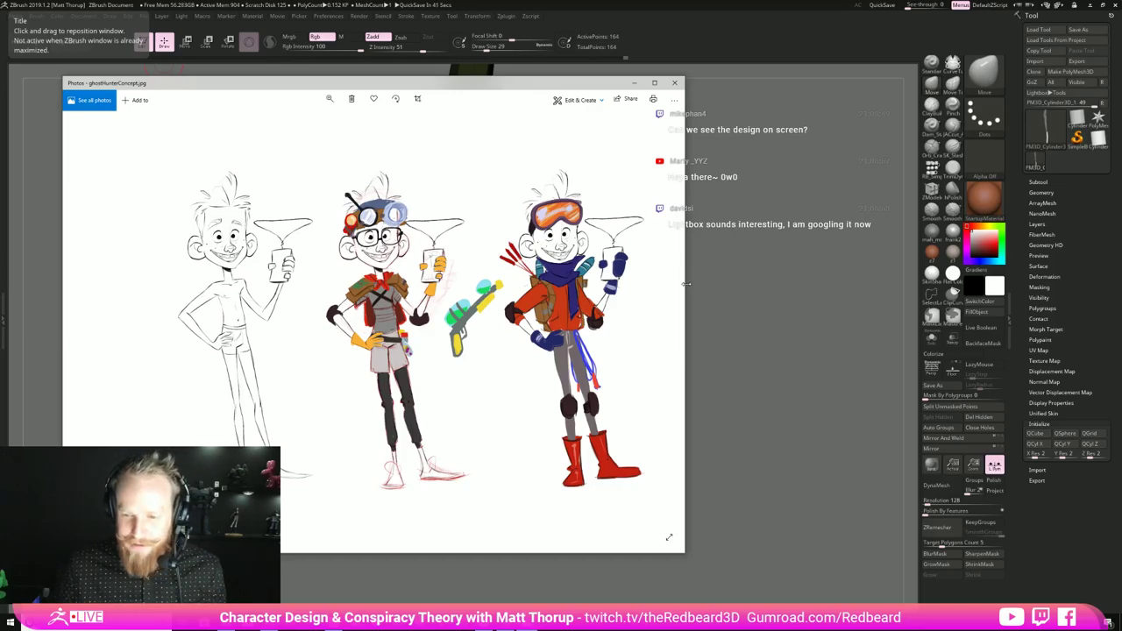
left_click_drag(685, 284, 282, 283)
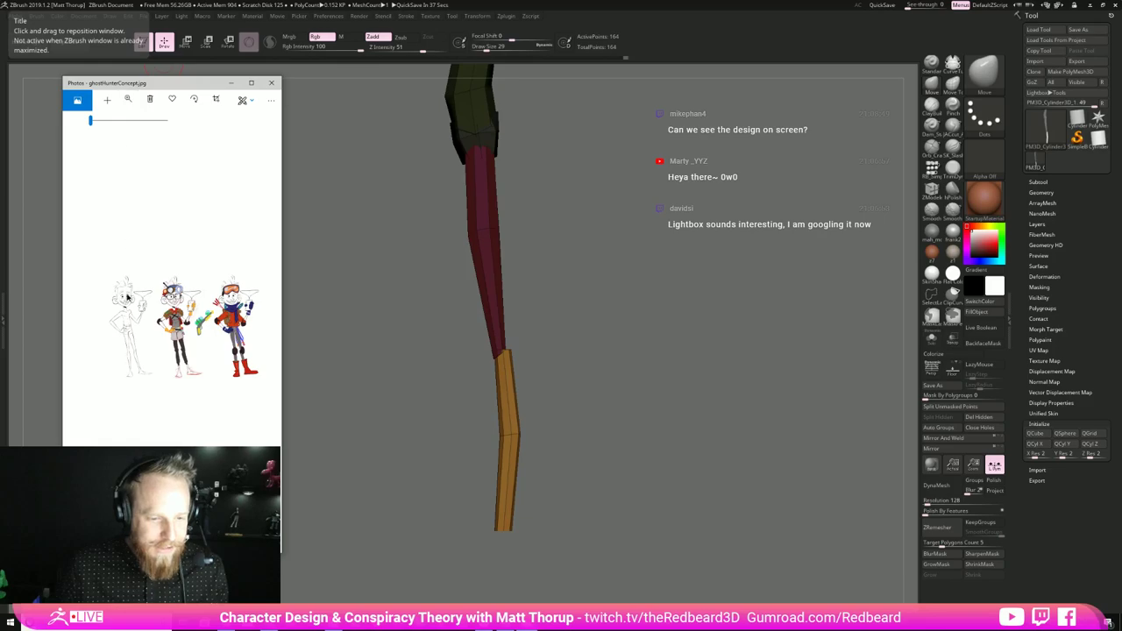
left_click(129, 101)
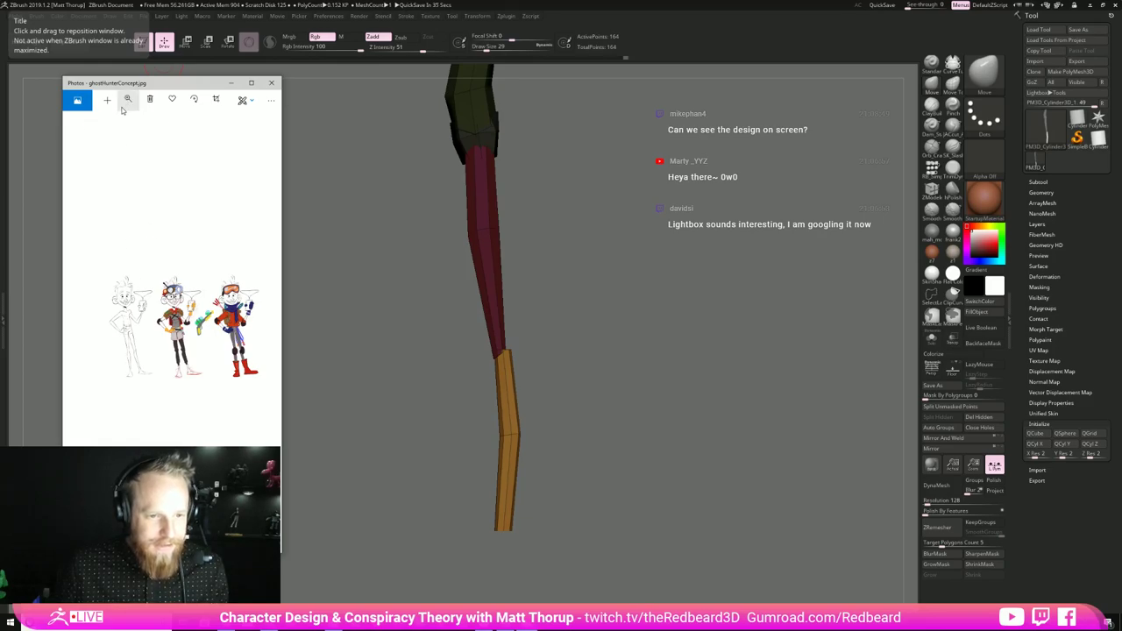
- Enlarge the ghostHunterConcept.jpg drawing in Photos to examine the line-art figure's proportions, and return to ZBrush
left_click(126, 105)
mouse_move(92, 122)
left_mouse_down()
mouse_move(119, 124)
mouse_move(100, 129)
left_mouse_up()
left_click_drag(172, 279, 308, 287)
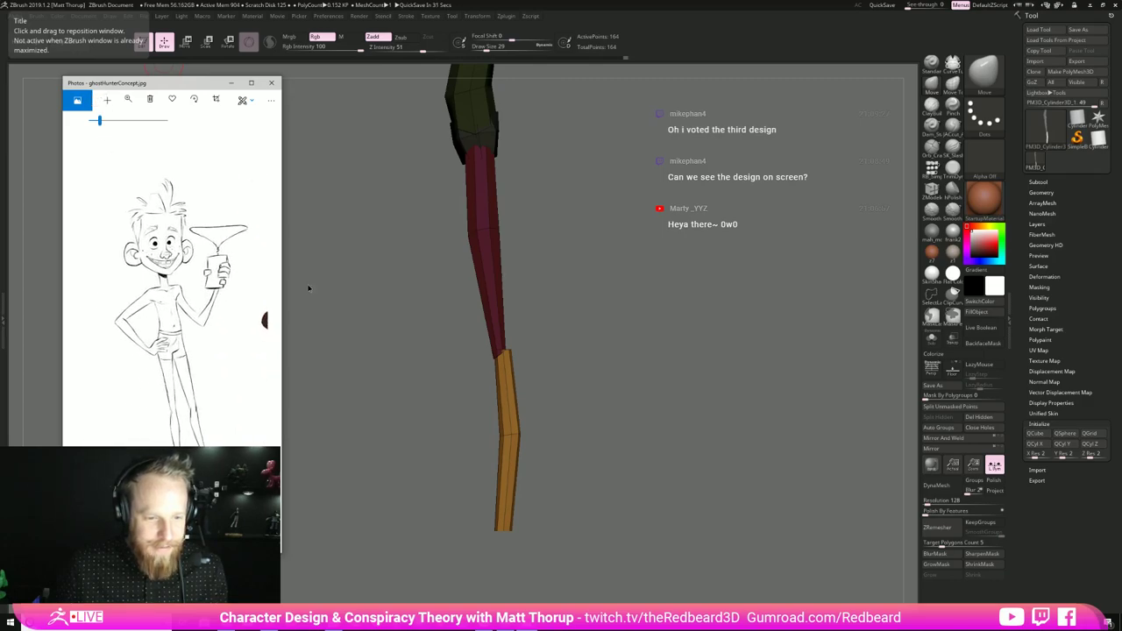
left_click(126, 102)
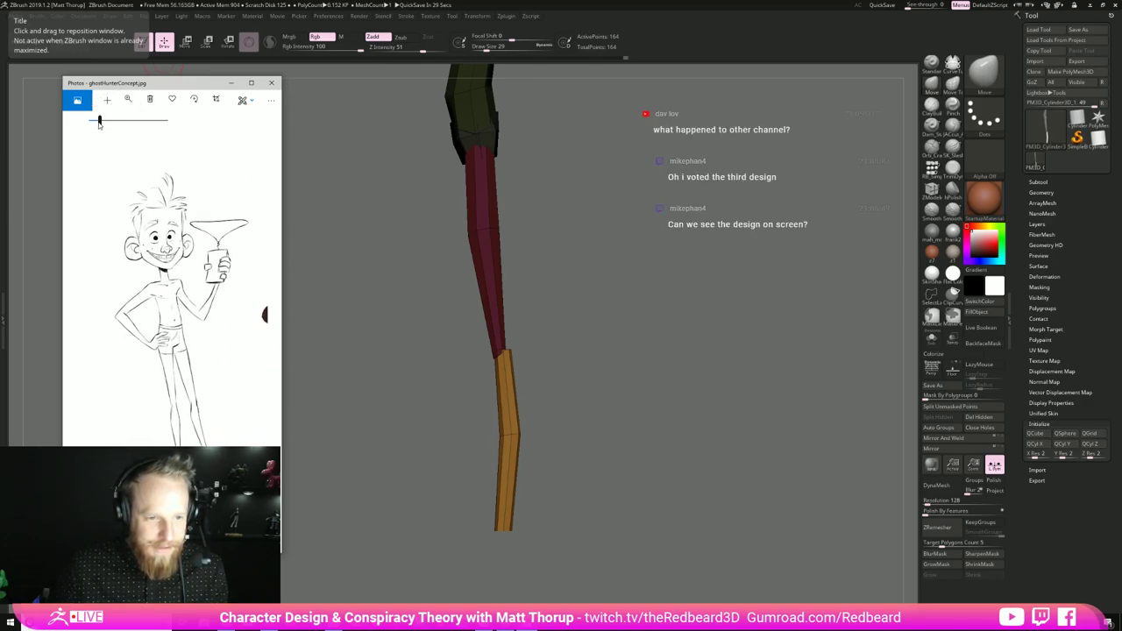
left_click_drag(99, 121, 103, 121)
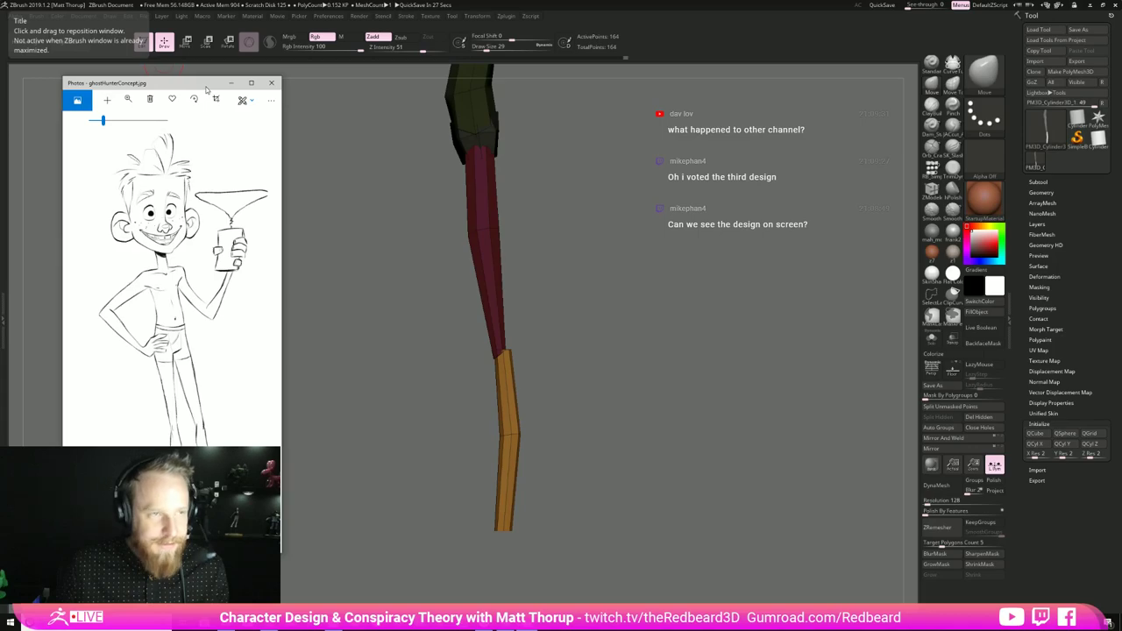
left_click_drag(207, 90, 582, 95)
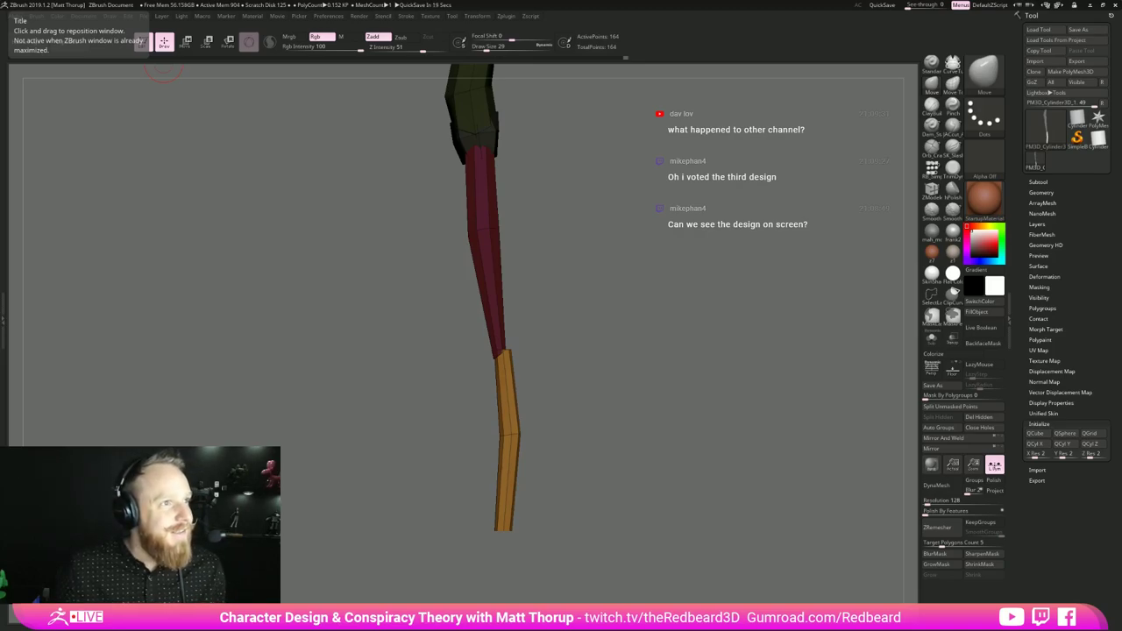
key("alt+Tab")
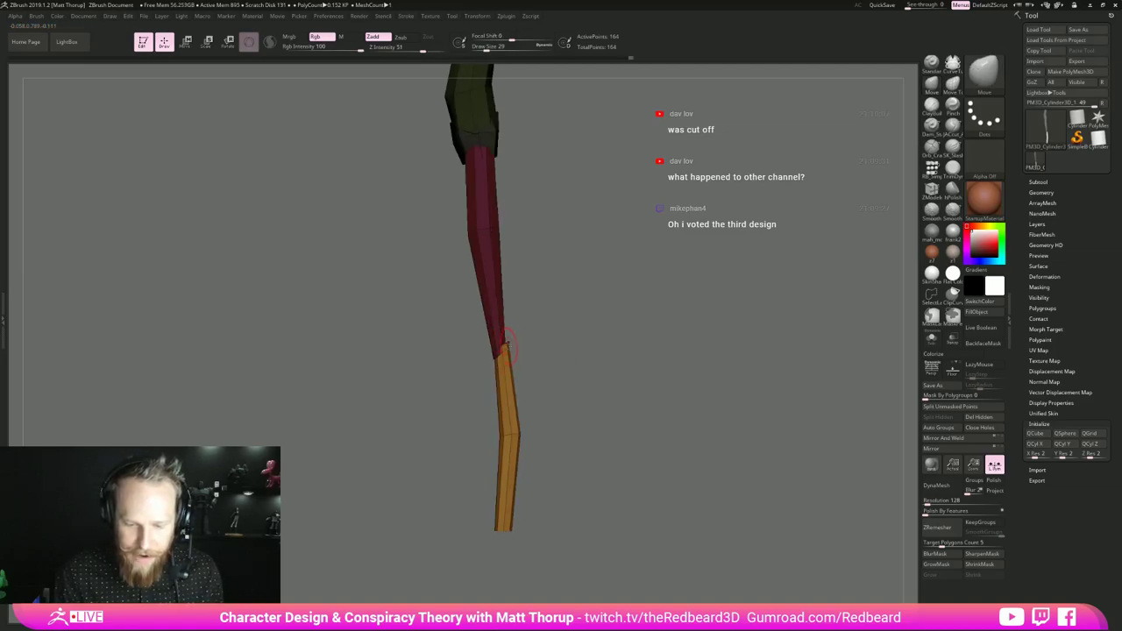
- Widen the calves at the middle of the lower-leg cylinders with the Move brush, shaping them in front and side view
left_click_drag(550, 410, 593, 384, "shift")
key("s")
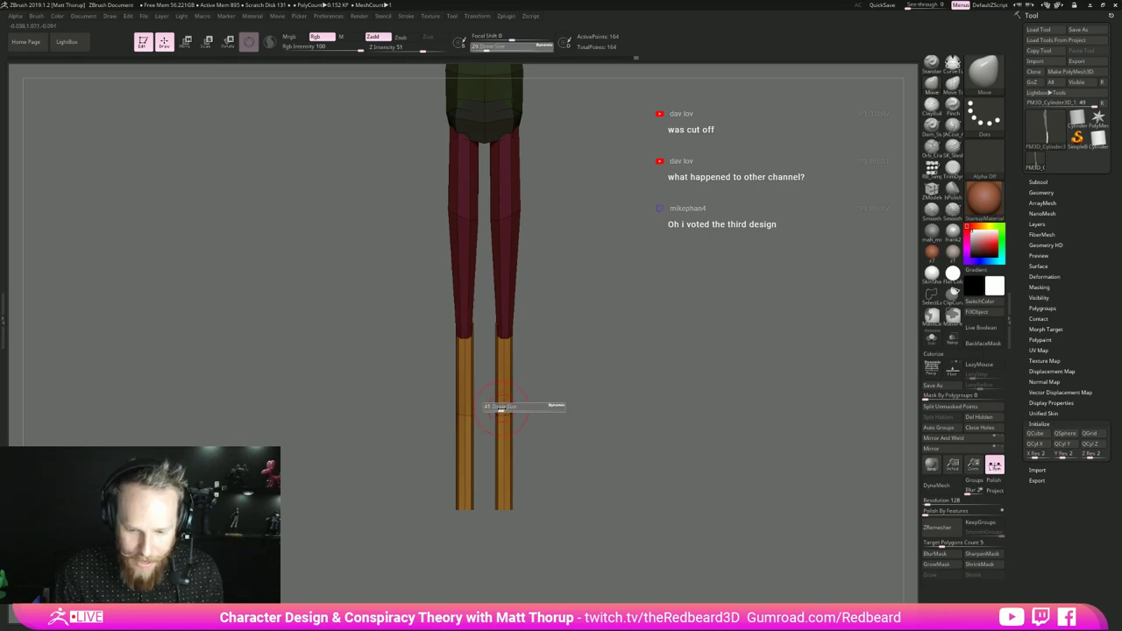
mouse_move(502, 408)
left_mouse_down()
mouse_move(517, 381)
mouse_move(495, 387)
left_mouse_up()
key("s")
mouse_move(511, 380)
left_mouse_down()
mouse_move(521, 377)
mouse_move(494, 387)
left_mouse_up()
key("s")
mouse_move(649, 368)
left_mouse_down("shift")
mouse_move(581, 363)
mouse_move(588, 338)
mouse_move(517, 316)
left_mouse_up("shift")
key("s")
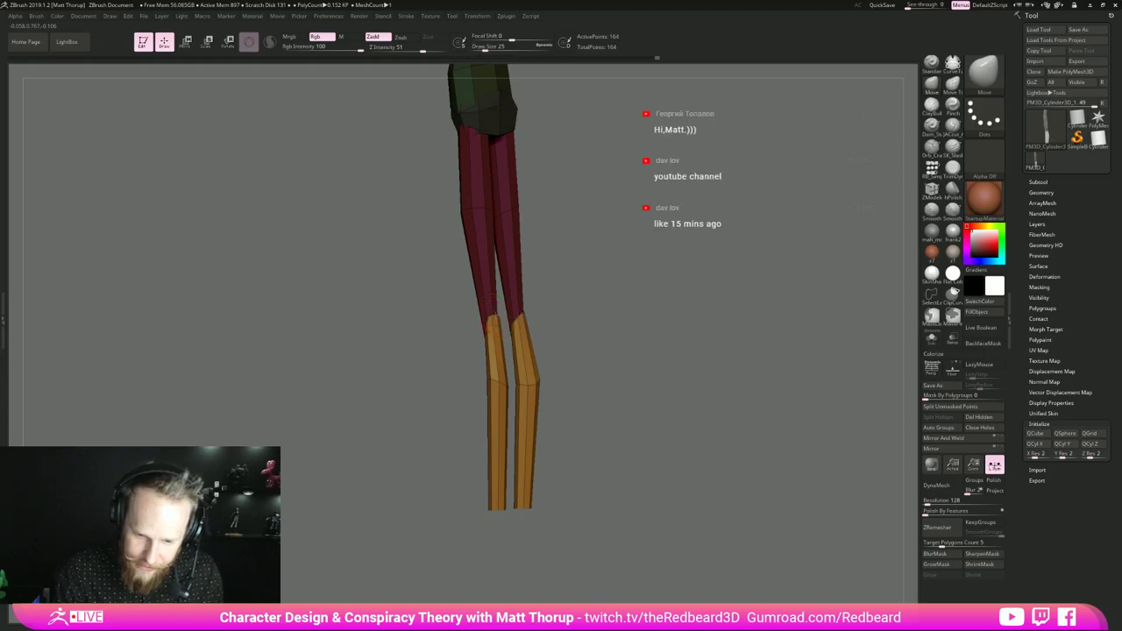
mouse_move(562, 371)
left_mouse_down("shift")
mouse_move(528, 380)
mouse_move(537, 368)
left_mouse_up("shift")
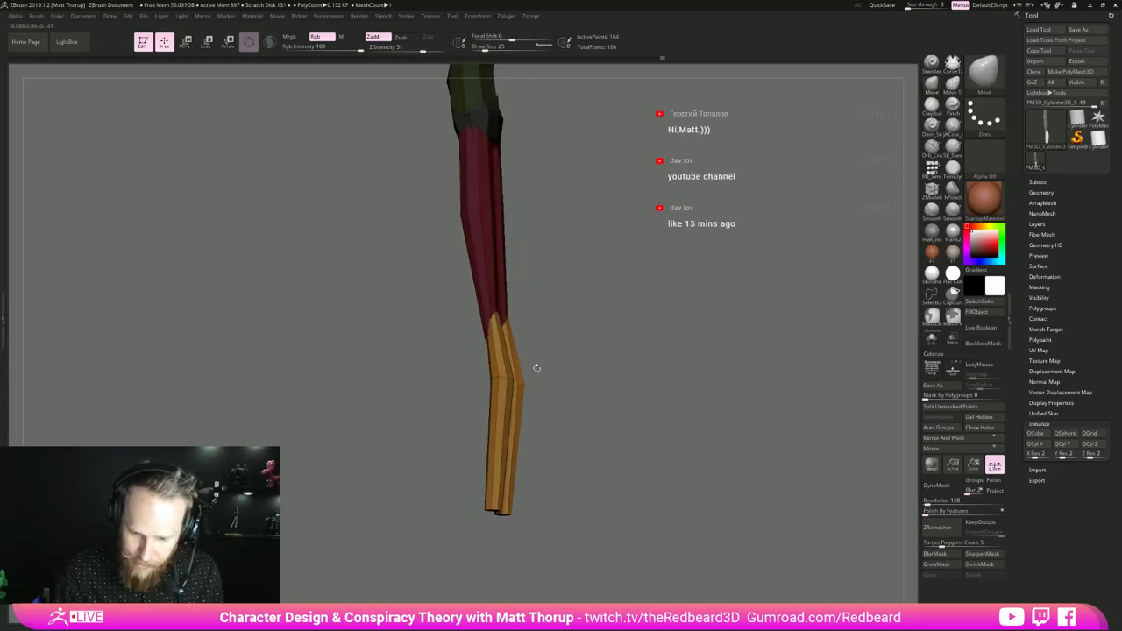
mouse_move(596, 346)
left_mouse_down("shift")
mouse_move(558, 351)
mouse_move(527, 379)
mouse_move(597, 352)
left_mouse_up("shift")
- Taper the lower ends of the lower legs into narrow ankles with a smaller Move brush
key("s")
mouse_move(537, 509)
left_mouse_down()
mouse_move(566, 459)
mouse_move(608, 489)
mouse_move(622, 486)
mouse_move(552, 501)
left_mouse_up()
mouse_move(621, 436)
left_mouse_down()
mouse_move(588, 465)
mouse_move(586, 394)
left_mouse_up()
left_click_drag(614, 500, 570, 440, "alt")
key("s")
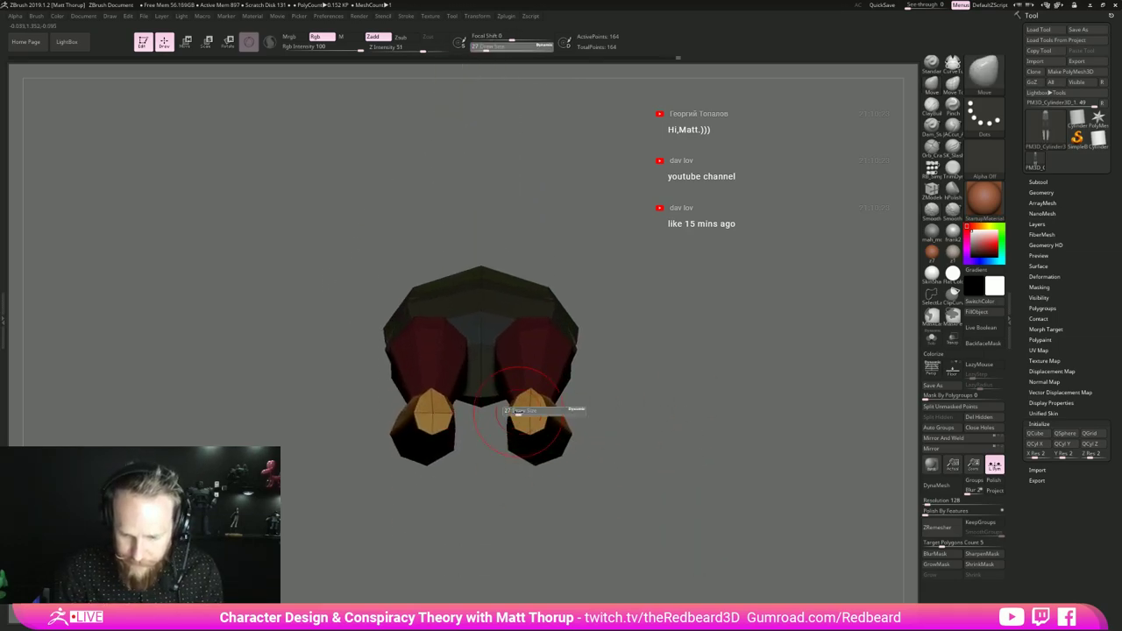
mouse_move(518, 412)
left_mouse_down()
mouse_move(632, 393)
mouse_move(582, 377)
left_mouse_up()
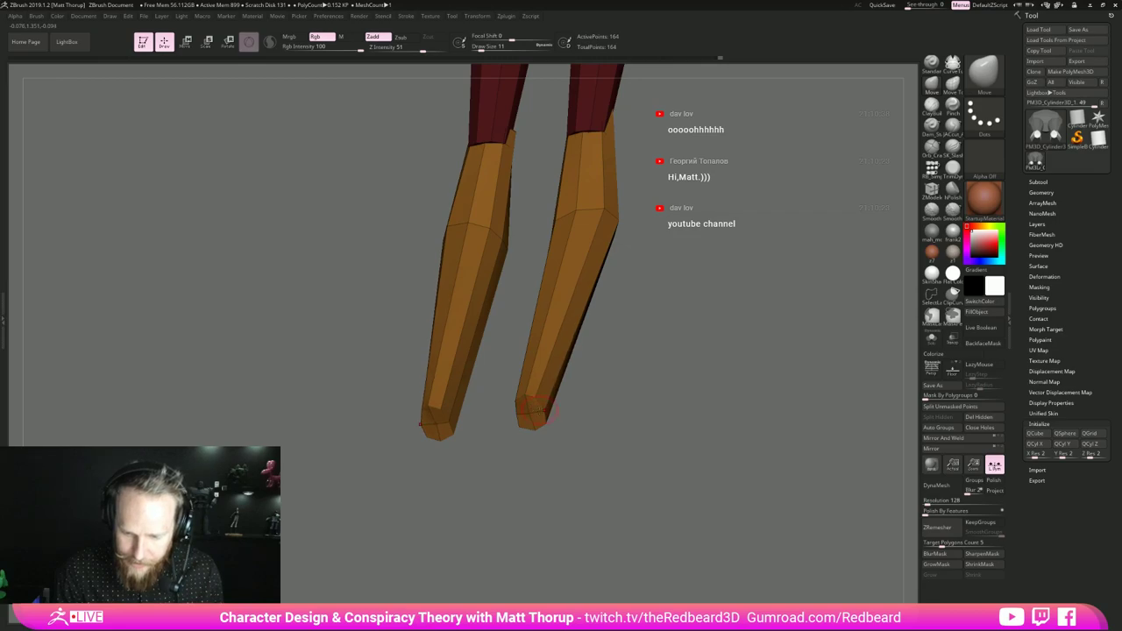
left_click_drag(613, 423, 582, 286, "shift")
left_click_drag(579, 392, 601, 416, "ctrl")
left_click_drag(595, 399, 666, 394)
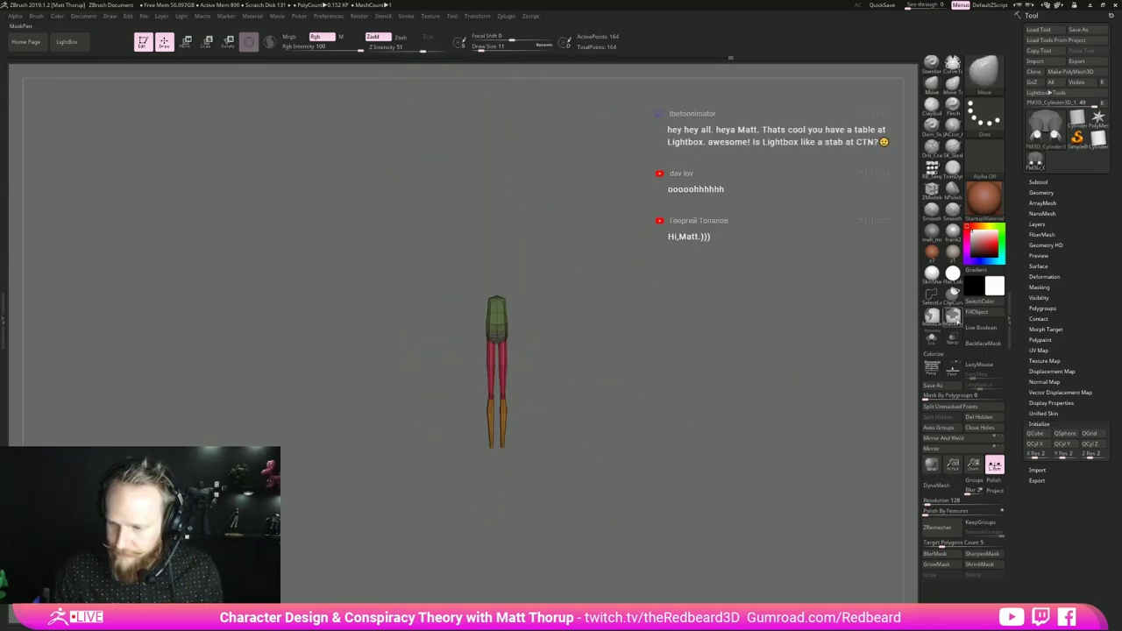
- Check the figure's silhouette in Flat Color with the polyframe hidden, and restore the polyframe and the reddish material
left_click(952, 273)
mouse_move(653, 355)
left_mouse_down()
mouse_move(741, 356)
mouse_move(697, 359)
left_mouse_up()
key("shift+f")
left_click_drag(699, 303, 704, 338, "alt")
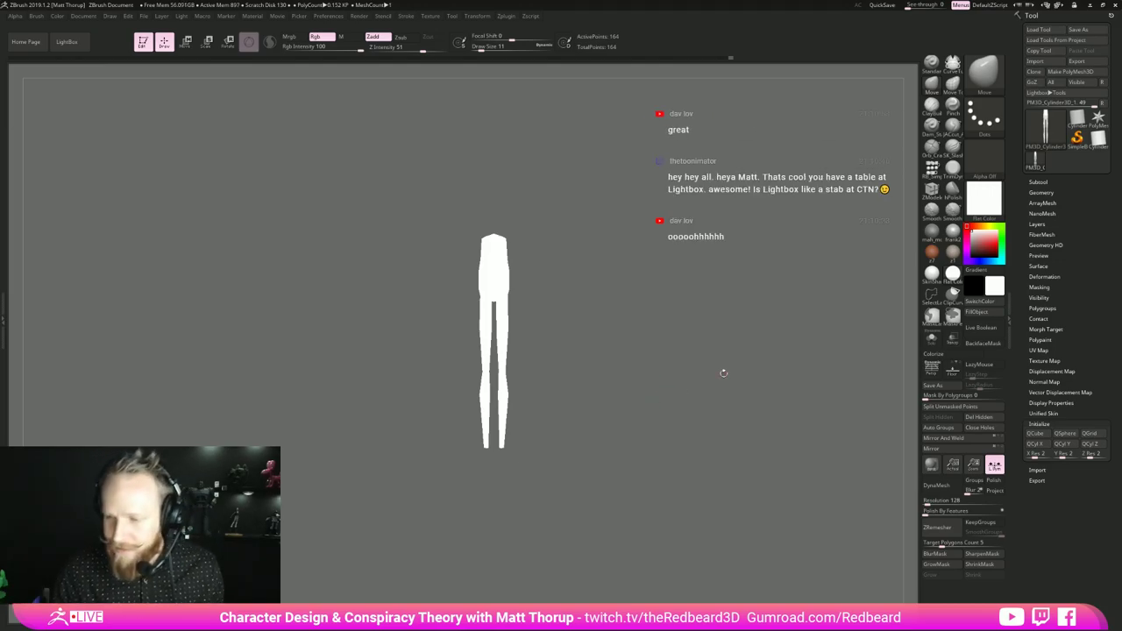
key("shift+f")
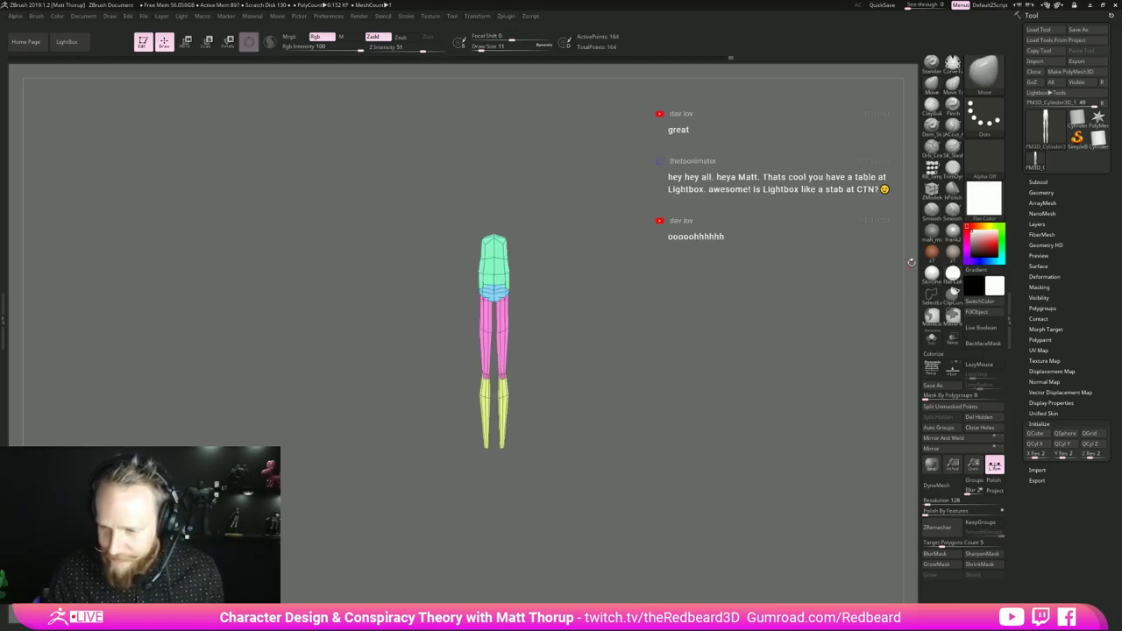
left_click(932, 274)
left_click(932, 253)
mouse_move(683, 338)
left_mouse_down()
mouse_move(629, 345)
mouse_move(673, 345)
left_mouse_up()
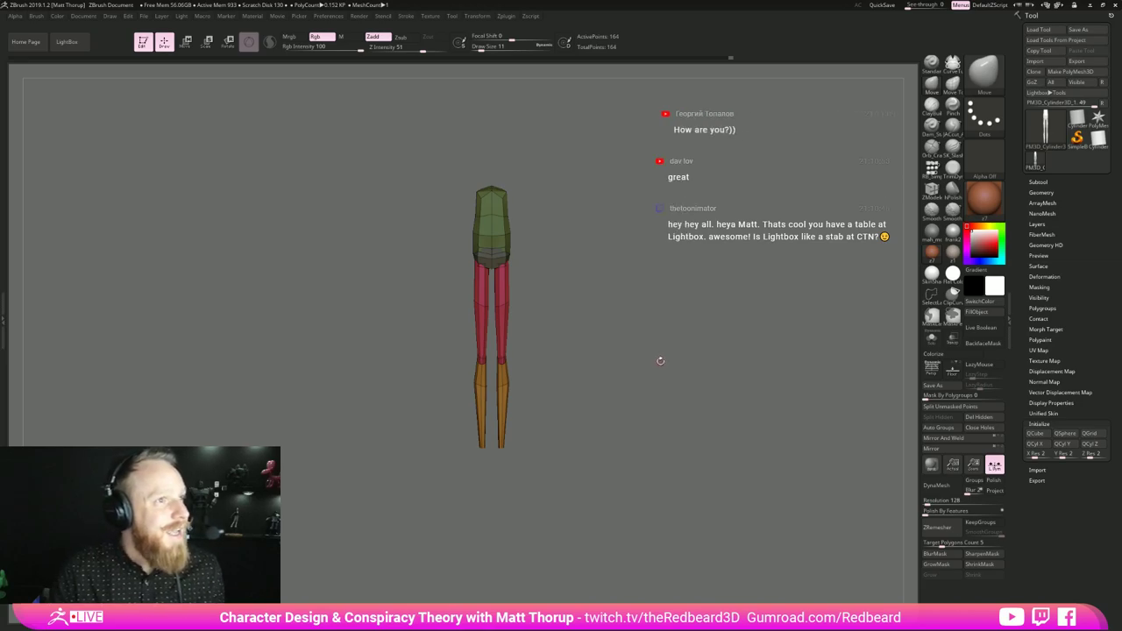
- Refine the lower legs' contours in front and side view with the Move brush at varying sizes
mouse_move(653, 359)
left_mouse_down()
mouse_move(531, 438)
mouse_move(499, 446)
mouse_move(516, 442)
left_mouse_up()
key("s")
key("s")
left_click_drag(515, 361, 640, 346)
key("s")
left_click_drag(530, 360, 525, 360)
mouse_move(635, 332)
left_mouse_down("shift")
mouse_move(602, 348)
mouse_move(653, 358)
left_mouse_up("shift")
key("s")
mouse_move(574, 361)
left_mouse_down("alt")
mouse_move(584, 380)
mouse_move(529, 364)
mouse_move(588, 325)
mouse_move(536, 361)
left_mouse_up("alt")
key("s")
key("s")
left_click_drag(645, 350, 621, 438, "shift")
- Reshape the end faces of the lower legs at the ankles from below with a small Move brush
key("s")
left_click_drag(538, 378, 589, 425)
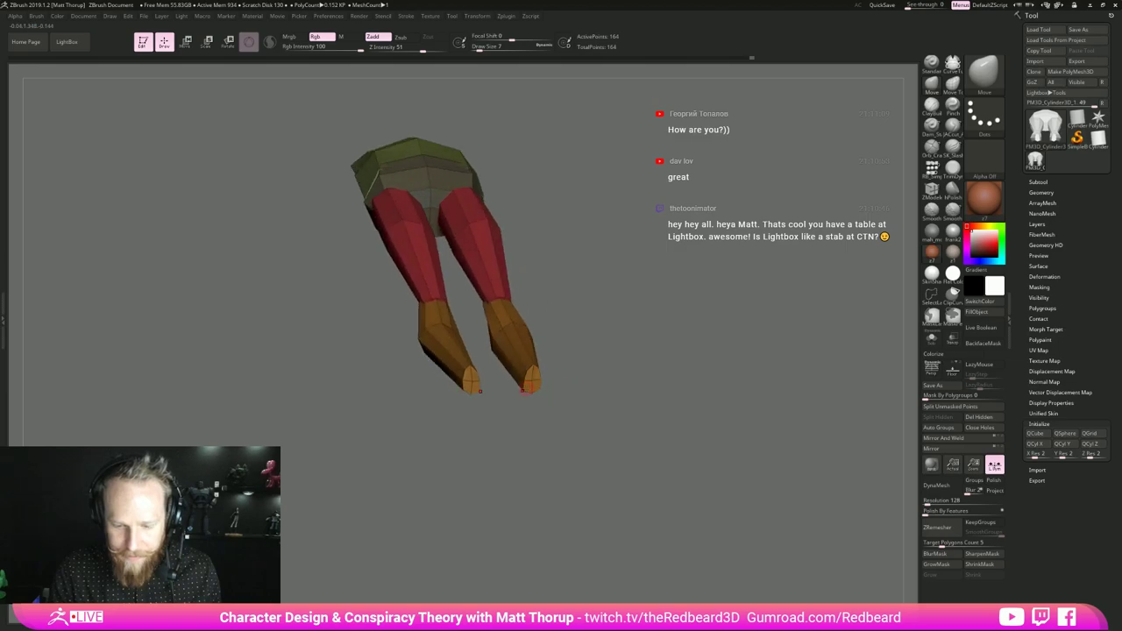
left_click_drag(570, 380, 570, 455)
key("s")
left_click_drag(526, 378, 529, 381)
key("s")
mouse_move(528, 395)
left_mouse_down()
mouse_move(611, 393)
mouse_move(719, 303)
mouse_move(672, 482)
mouse_move(680, 363)
mouse_move(574, 374)
mouse_move(581, 417)
mouse_move(628, 406)
mouse_move(658, 493)
left_mouse_up()
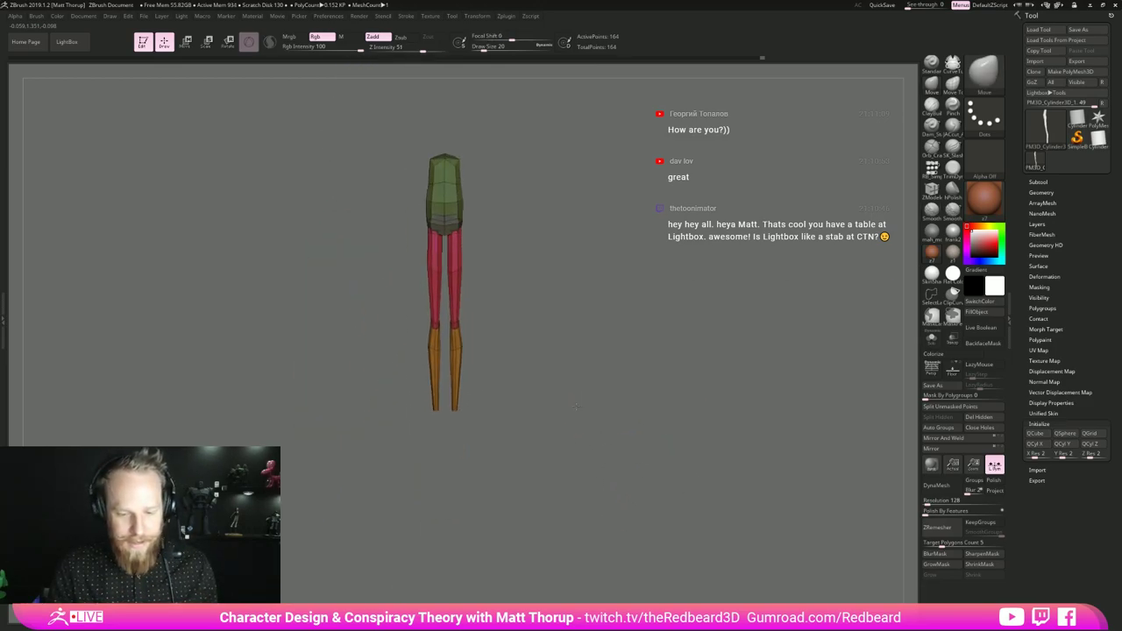
- Adjust the outer tops of the thighs where they meet the pelvis with the Move and Move Topological brushes
mouse_move(578, 401)
left_mouse_down()
mouse_move(564, 421)
mouse_move(644, 433)
mouse_move(596, 448)
mouse_move(621, 455)
mouse_move(602, 432)
mouse_move(666, 420)
mouse_move(537, 456)
left_mouse_up()
key("s")
left_click(466, 292)
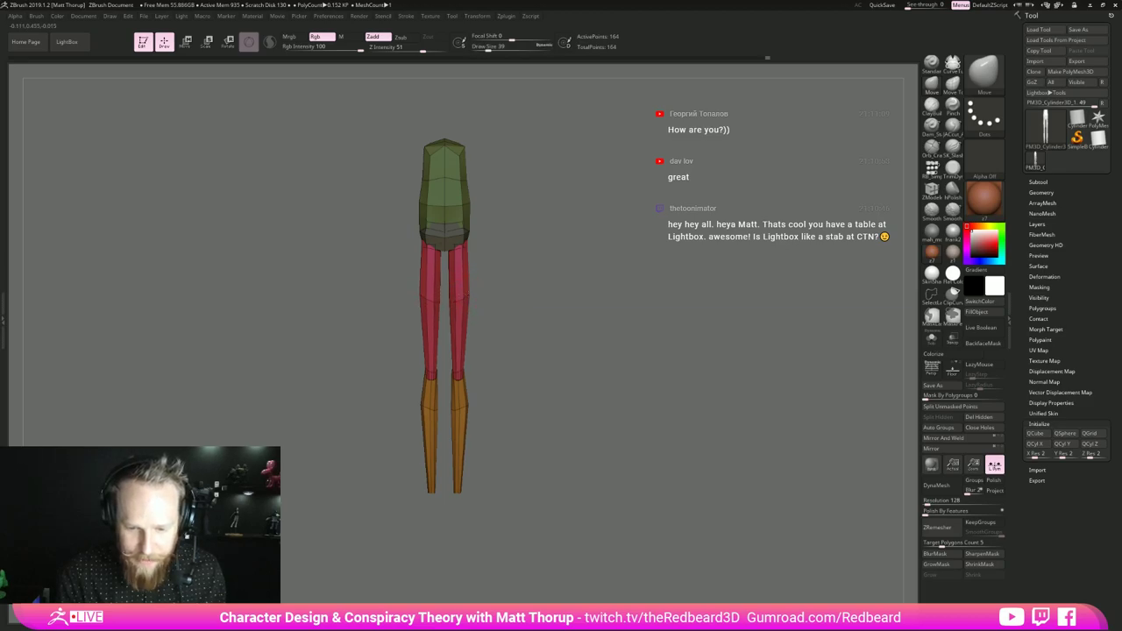
key("s")
left_click(461, 265)
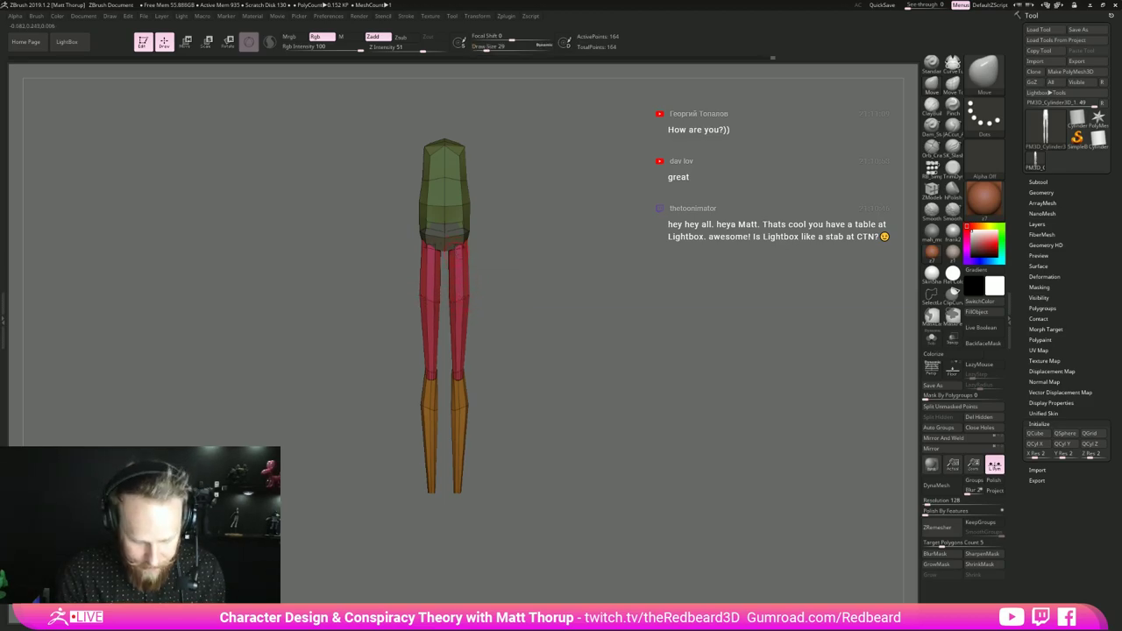
key("b")
key("m")
key("t")
key("s")
left_click(455, 247)
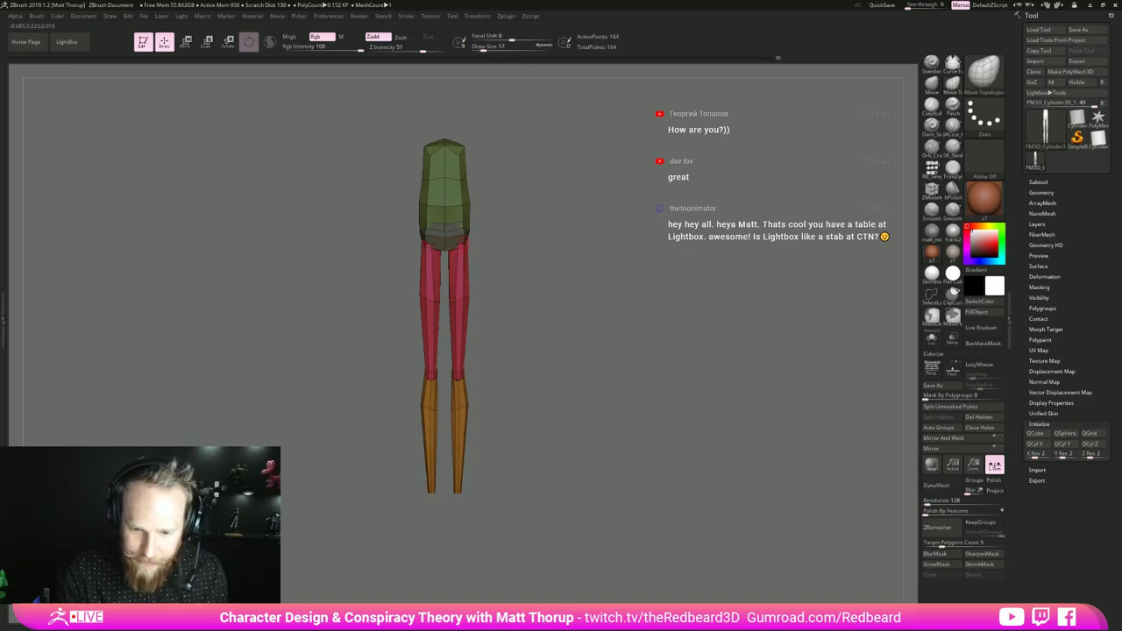
mouse_move(495, 232)
left_mouse_down()
mouse_move(457, 239)
mouse_move(540, 250)
mouse_move(543, 365)
left_mouse_up()
key("s")
left_click(465, 244)
- Adjust the lower ends of the thighs at the knees with the Move Topological brush
left_click_drag(571, 427, 533, 438, "shift")
left_click_drag(574, 473, 570, 365, "alt")
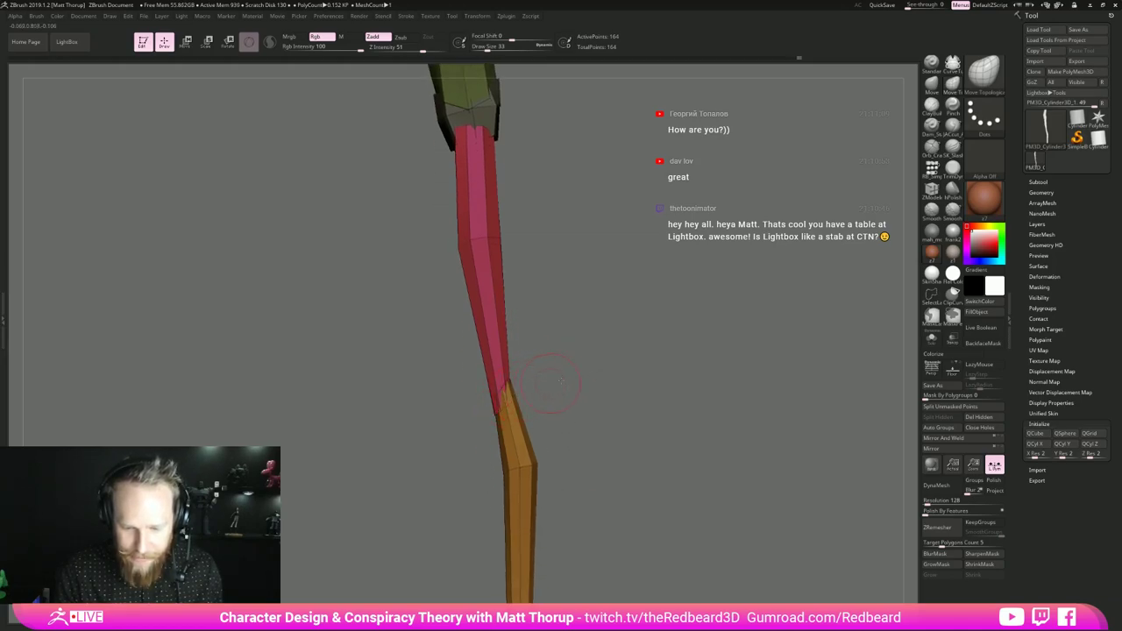
left_click_drag(561, 382, 576, 399, "shift")
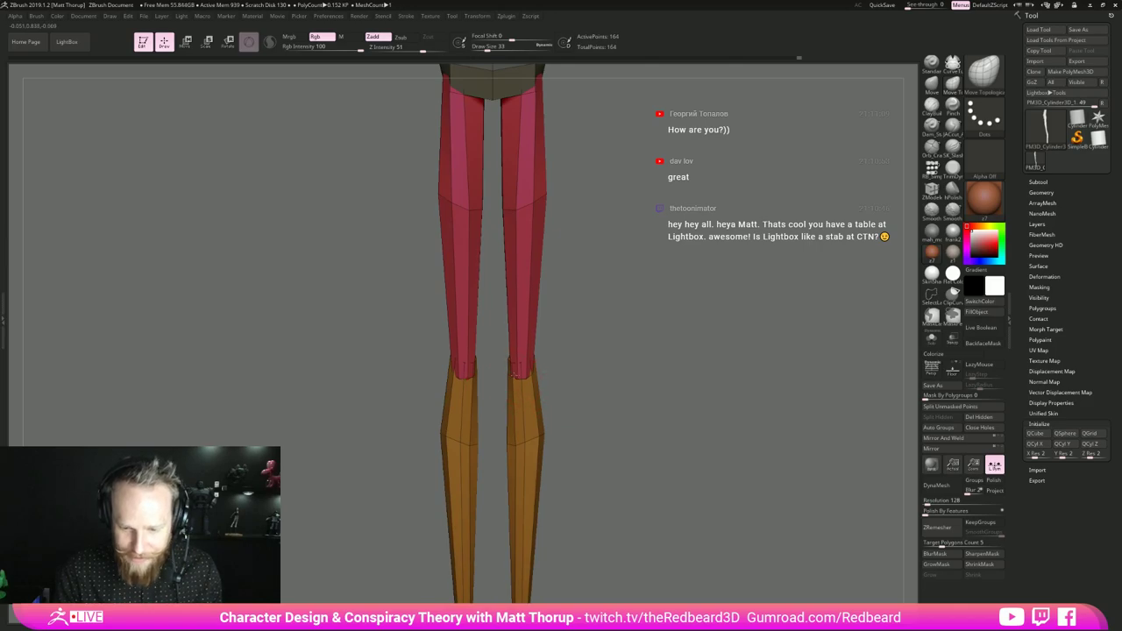
left_click_drag(516, 375, 511, 375)
mouse_move(579, 377)
left_mouse_down("shift")
mouse_move(628, 372)
mouse_move(581, 372)
left_mouse_up("shift")
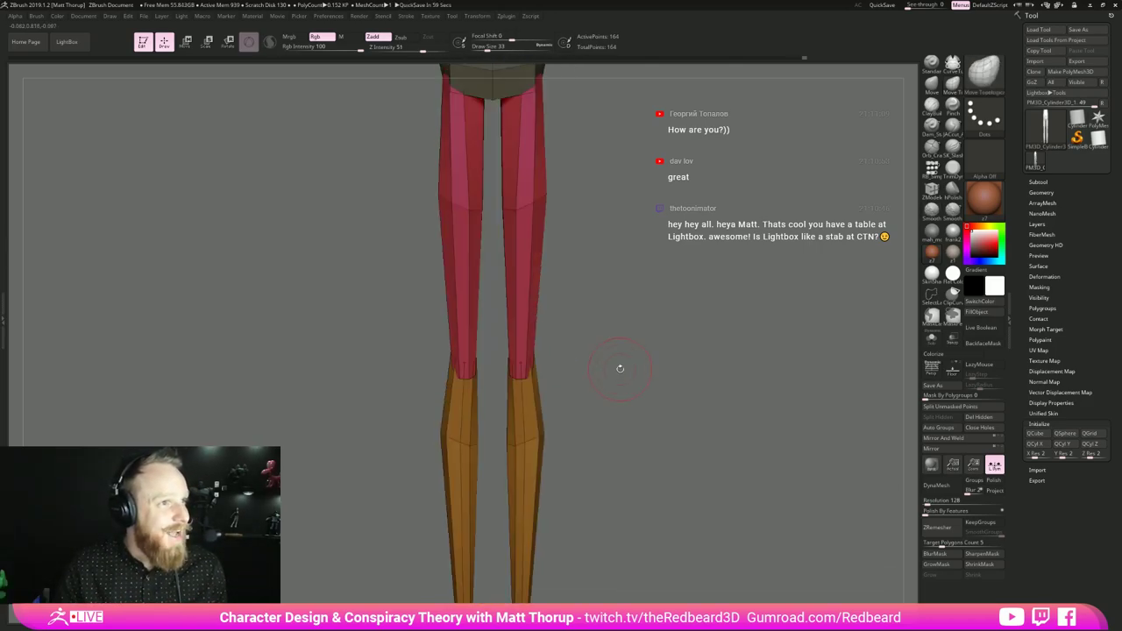
- Insert a mirrored pair of cubes at the ankles as feet with the RB_SimpleInsert brush, and check their placement with the gizmo
left_click_drag(619, 369, 571, 368)
left_click_drag(639, 465, 607, 382, "alt")
left_click_drag(606, 382, 653, 380, "alt")
left_click(931, 169)
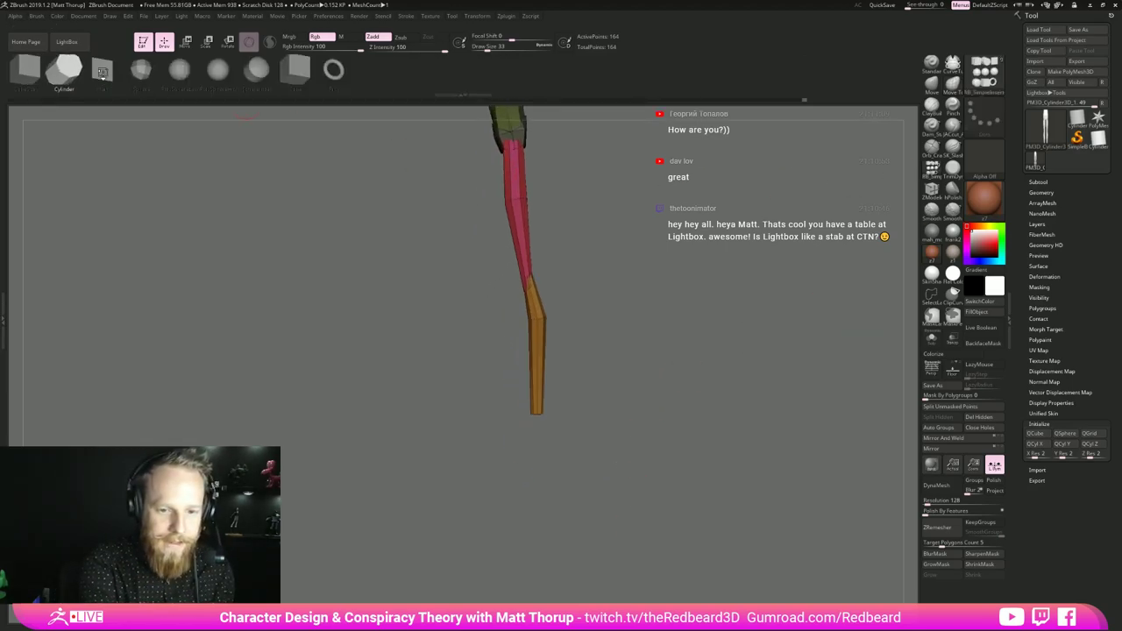
left_click_drag(595, 385, 604, 367)
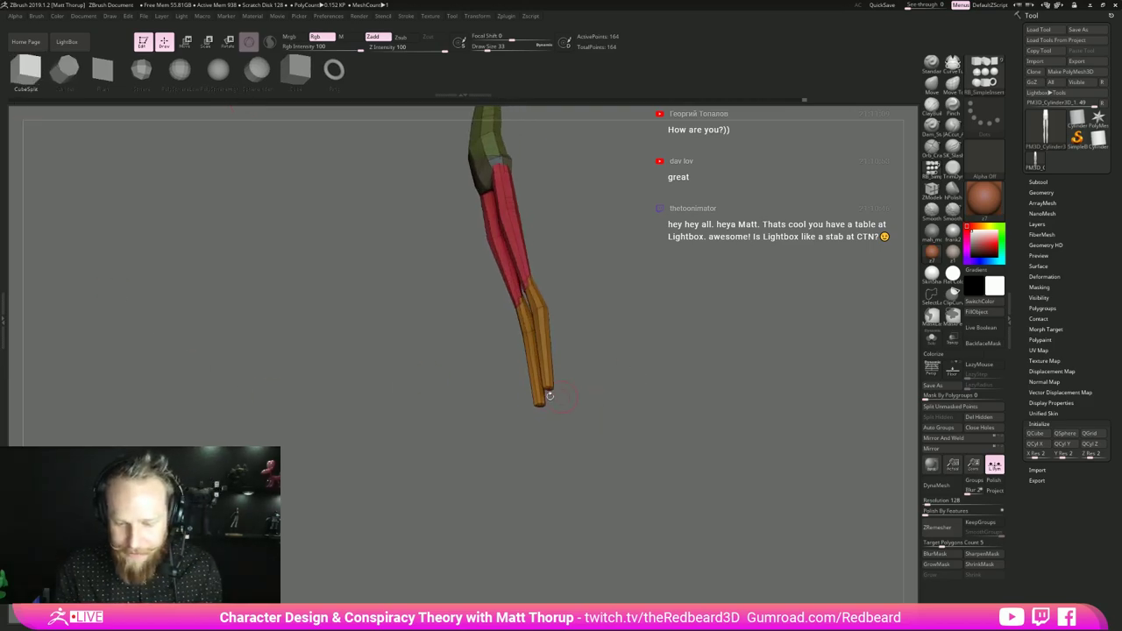
mouse_move(549, 389)
left_mouse_down()
mouse_move(549, 403)
mouse_move(659, 383)
mouse_move(701, 406)
mouse_move(670, 491)
mouse_move(574, 389)
mouse_move(559, 390)
left_mouse_up()
key("w")
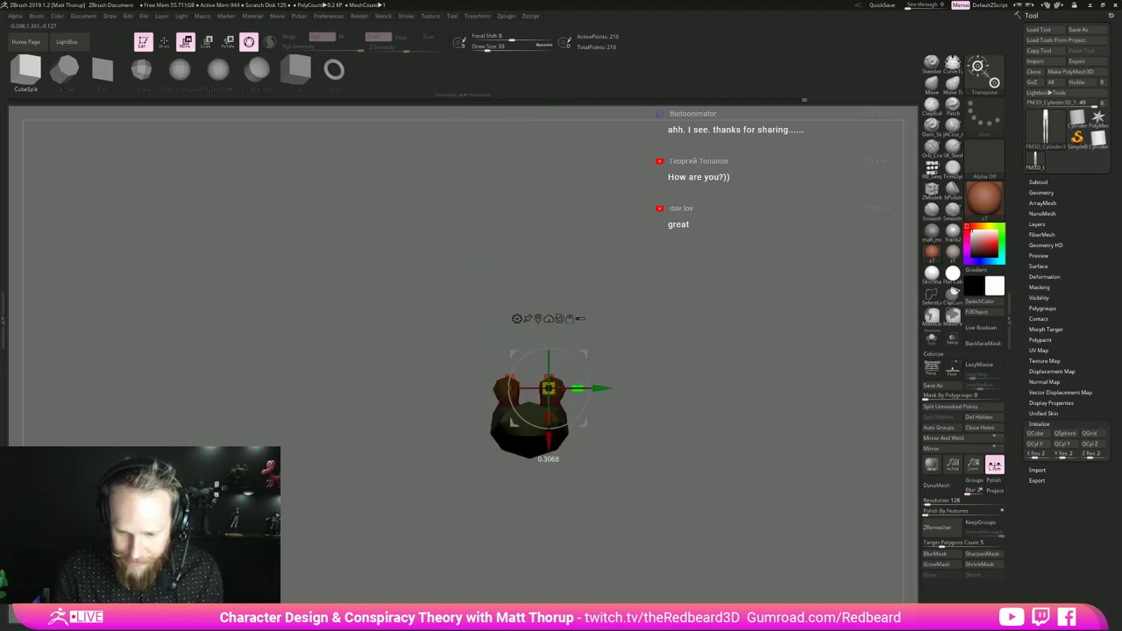
left_click_drag(668, 490, 663, 401)
- Narrow the foot cubes and shape them around the ankles with the Move brush
key("q")
key("b")
key("m")
key("v")
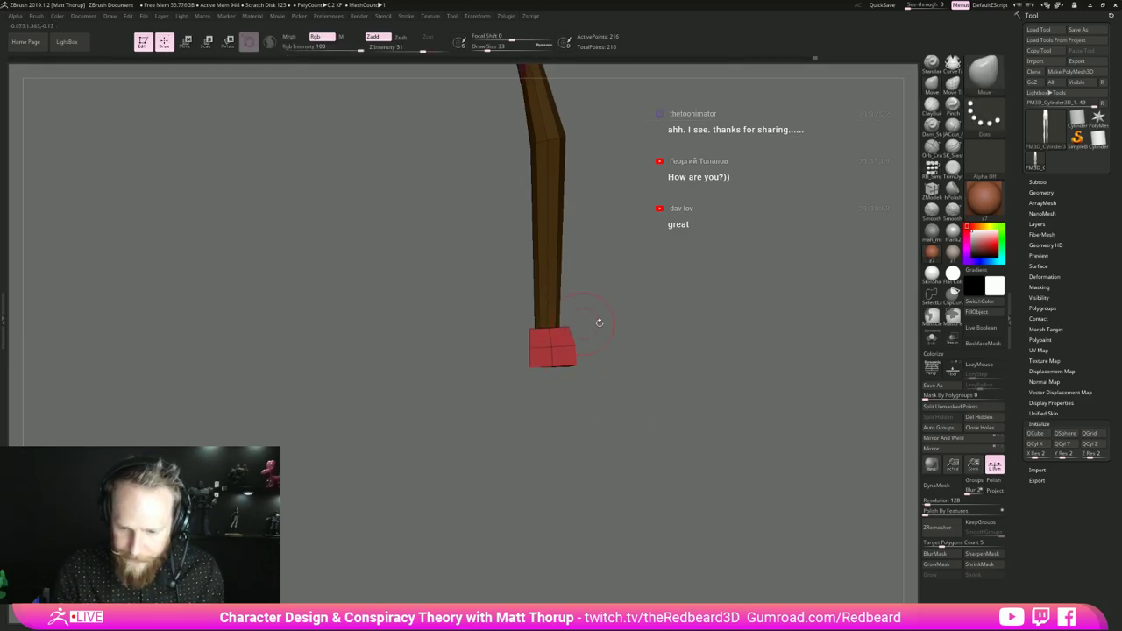
left_click_drag(599, 323, 577, 368, "shift")
left_click_drag(585, 399, 561, 397)
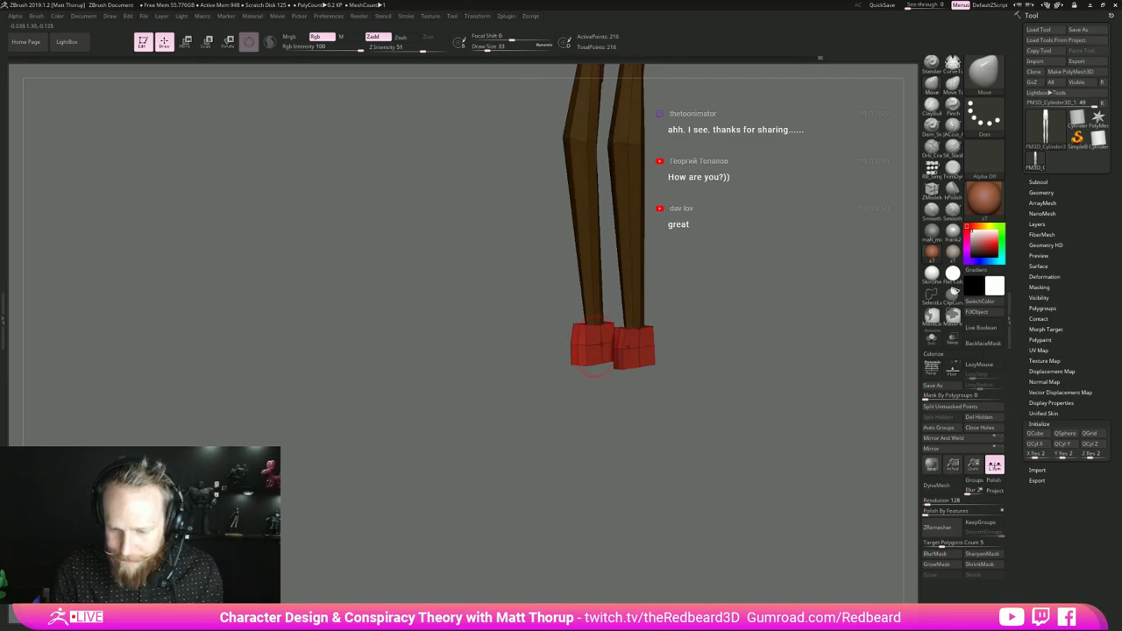
key("s")
left_click_drag(600, 345, 595, 343)
left_click_drag(571, 388, 552, 454)
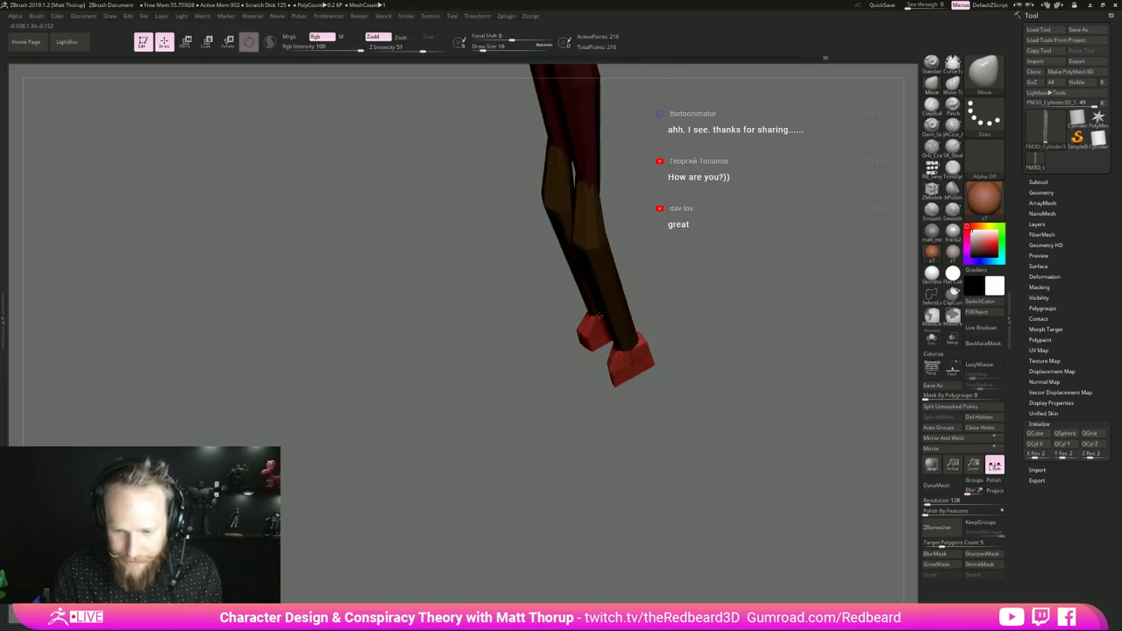
left_click_drag(655, 301, 723, 283)
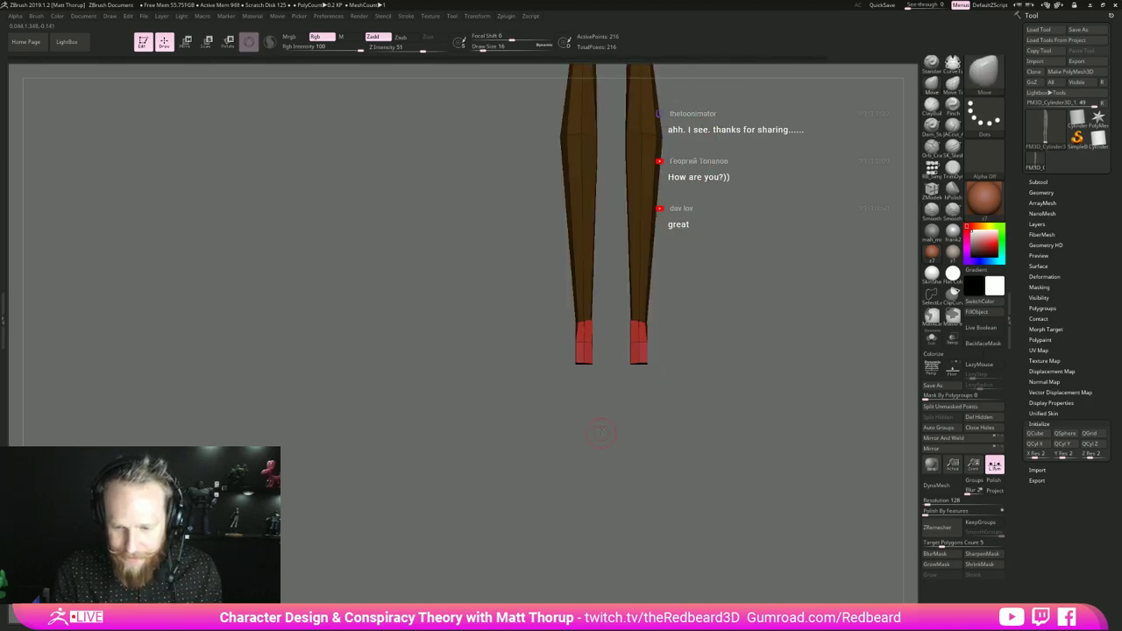
- Reshape the outline of the foot cubes from below, adjusting their sides and ends with the Move brush
left_click_drag(602, 432, 572, 332, "shift")
left_click_drag(592, 333, 596, 332)
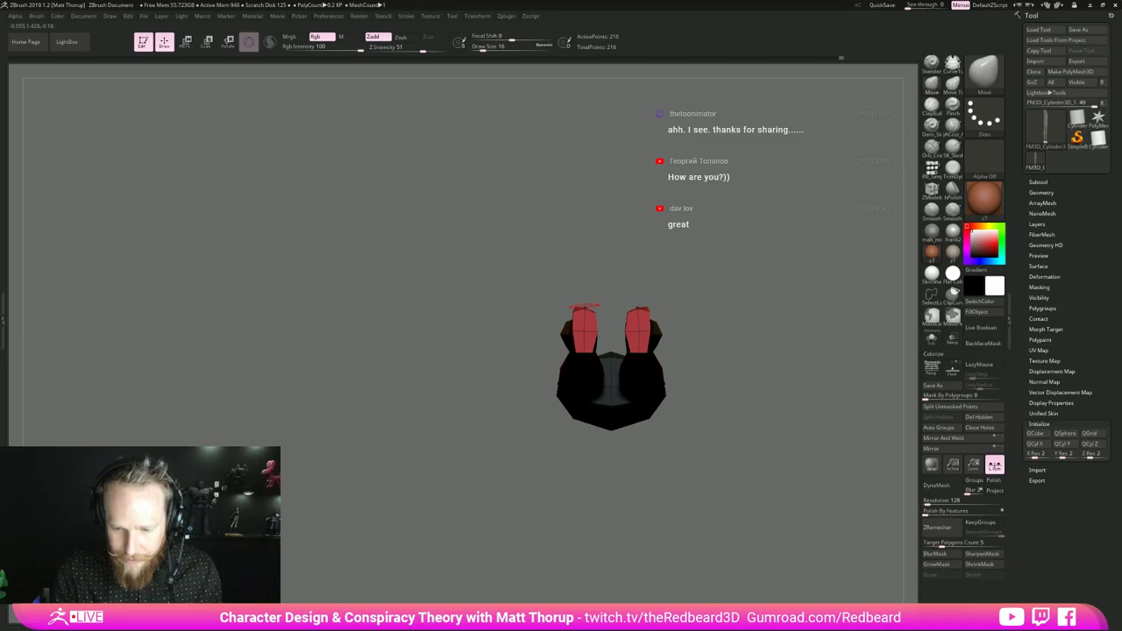
left_click_drag(593, 322, 595, 321)
mouse_move(600, 303)
left_mouse_down()
mouse_move(557, 334)
mouse_move(602, 308)
left_mouse_up()
key("s")
- Slope the tops of the foot blocks in toward the ankles with the Move brush
left_click_drag(561, 362, 646, 352)
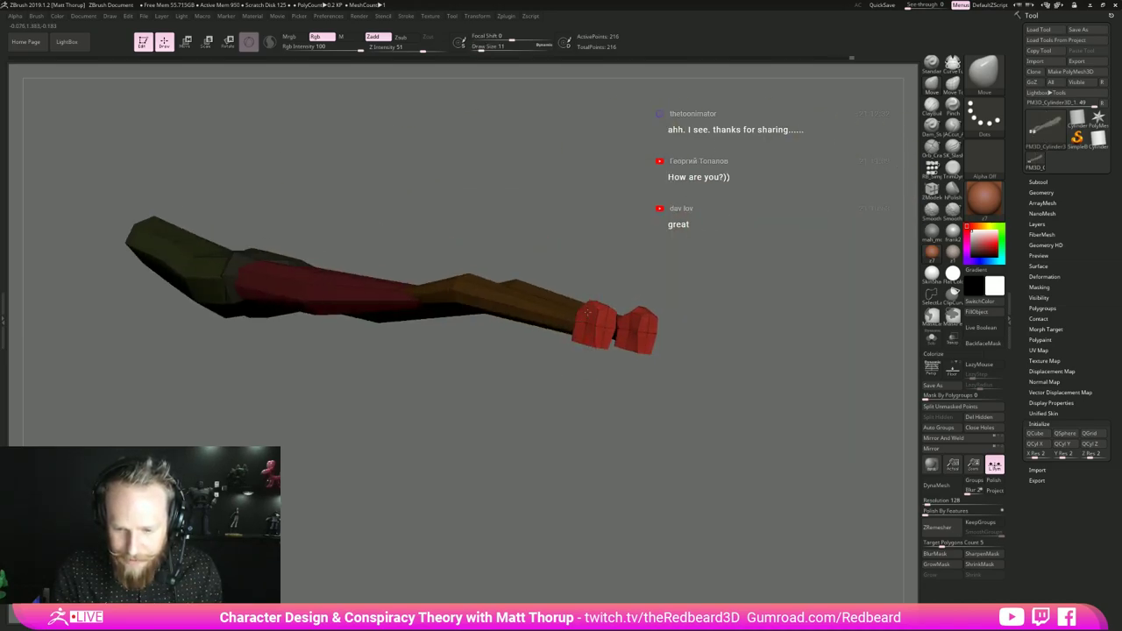
left_click_drag(586, 369, 612, 417)
left_click_drag(618, 357, 595, 364)
left_click_drag(652, 326, 615, 351)
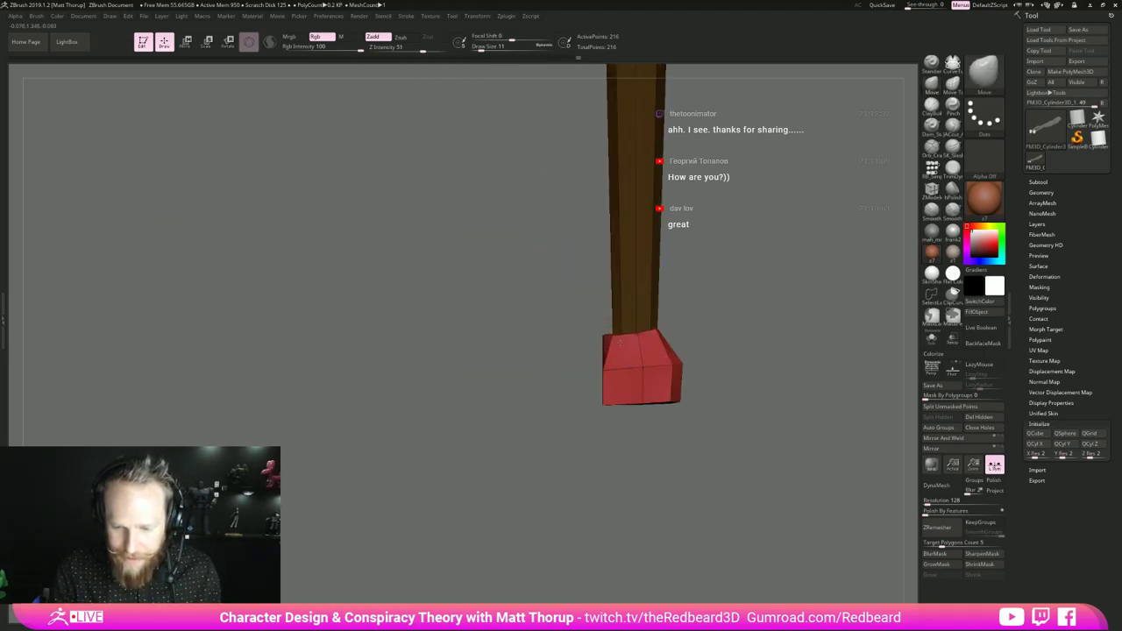
mouse_move(698, 315)
left_mouse_down()
mouse_move(665, 344)
mouse_move(611, 317)
left_mouse_up()
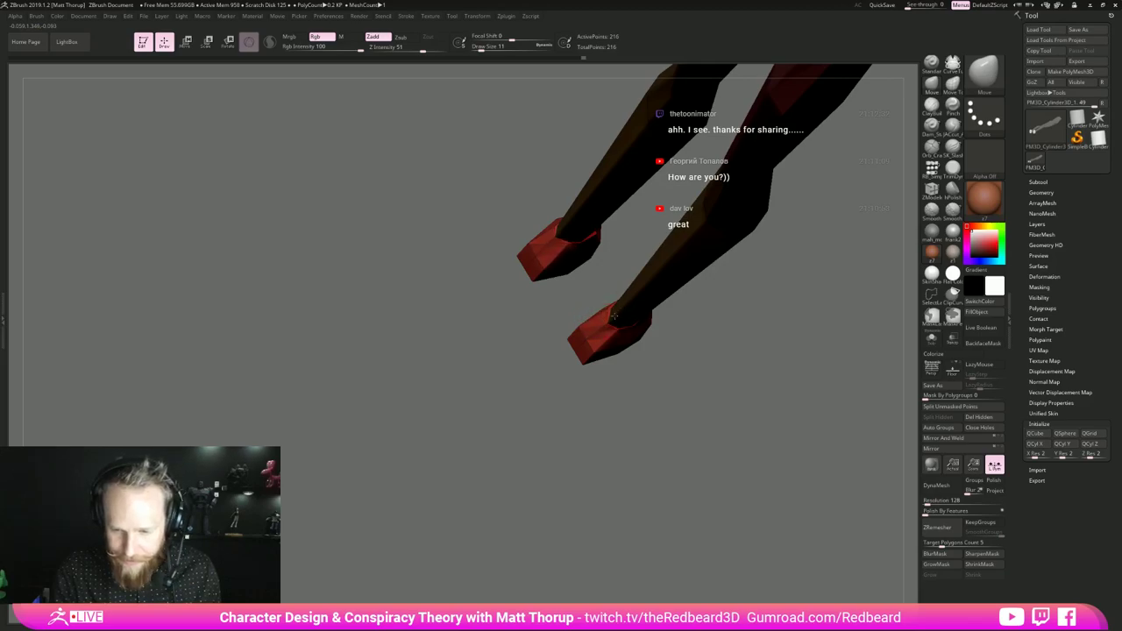
- Refine the fit of the foot blocks around the ankles and their front contour with the Move brush
left_click_drag(690, 349, 721, 342, "shift")
mouse_move(629, 318)
left_mouse_down()
mouse_move(743, 312)
mouse_move(691, 293)
mouse_move(736, 308)
mouse_move(693, 310)
left_mouse_up()
mouse_move(692, 310)
left_mouse_down("alt")
mouse_move(666, 312)
mouse_move(657, 380)
mouse_move(687, 481)
mouse_move(566, 380)
mouse_move(554, 338)
left_mouse_up("alt")
key("s")
key("s")
mouse_move(627, 337)
left_mouse_down()
mouse_move(653, 309)
mouse_move(646, 341)
mouse_move(678, 378)
mouse_move(675, 390)
left_mouse_up()
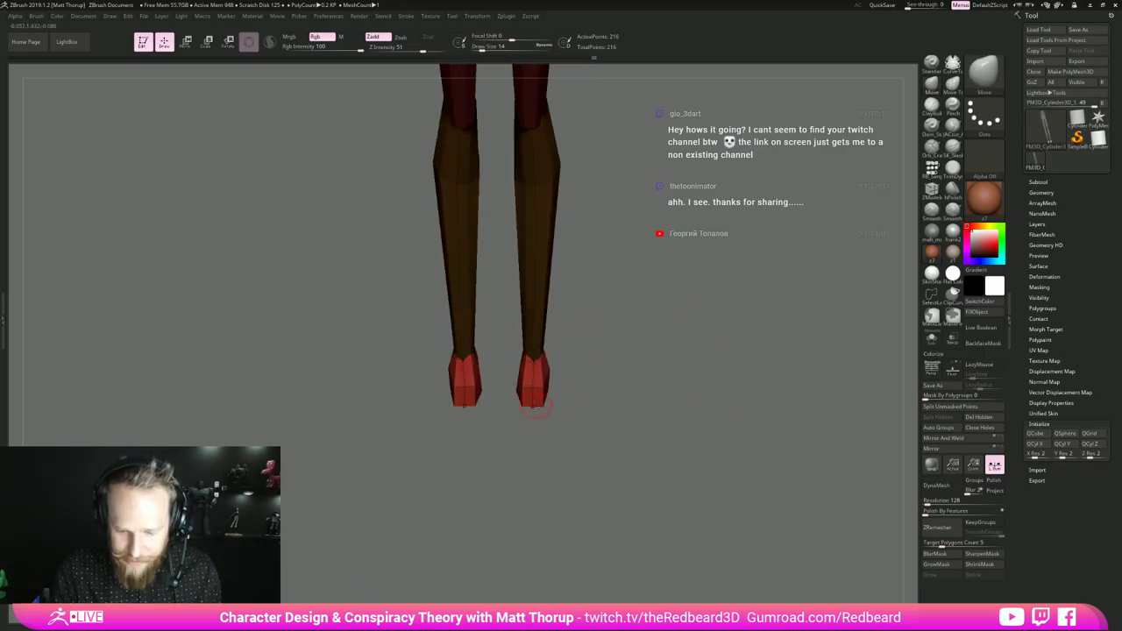
- Extrude the front faces of the foot blocks forward into forefeet with ZModeler
key("b")
key("z")
key("m")
left_click_drag(578, 419, 572, 462)
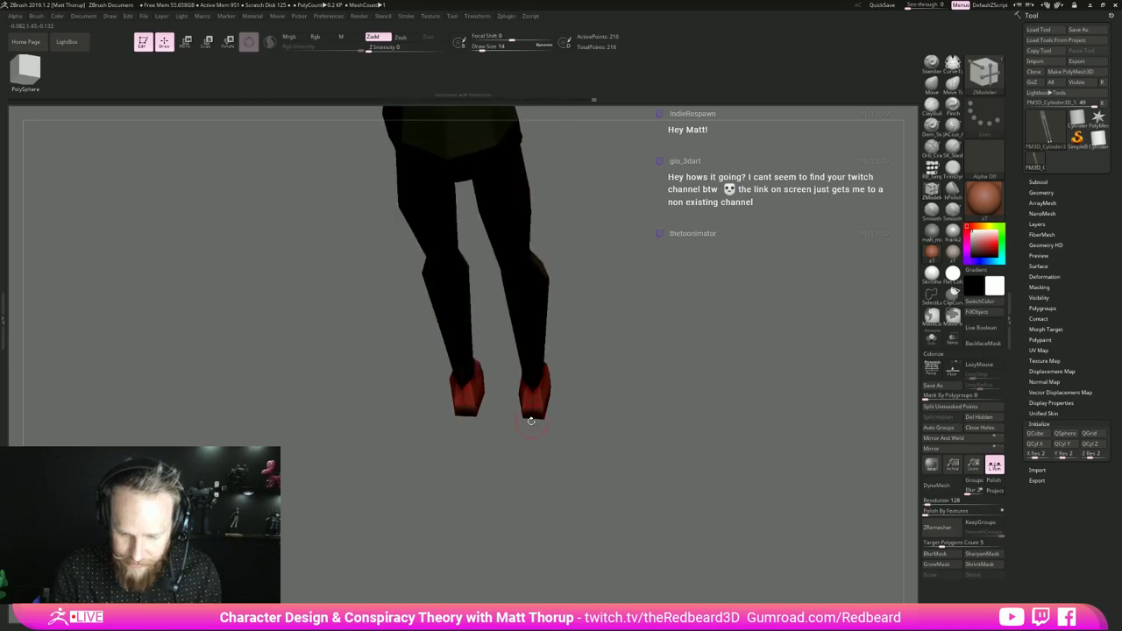
mouse_move(526, 422)
left_mouse_down()
mouse_move(535, 488)
mouse_move(623, 456)
mouse_move(596, 487)
mouse_move(595, 383)
left_mouse_up()
- Taper the extruded forefeet and refine their outline from the side, front and below with the Move brush
key("b")
key("m")
key("v")
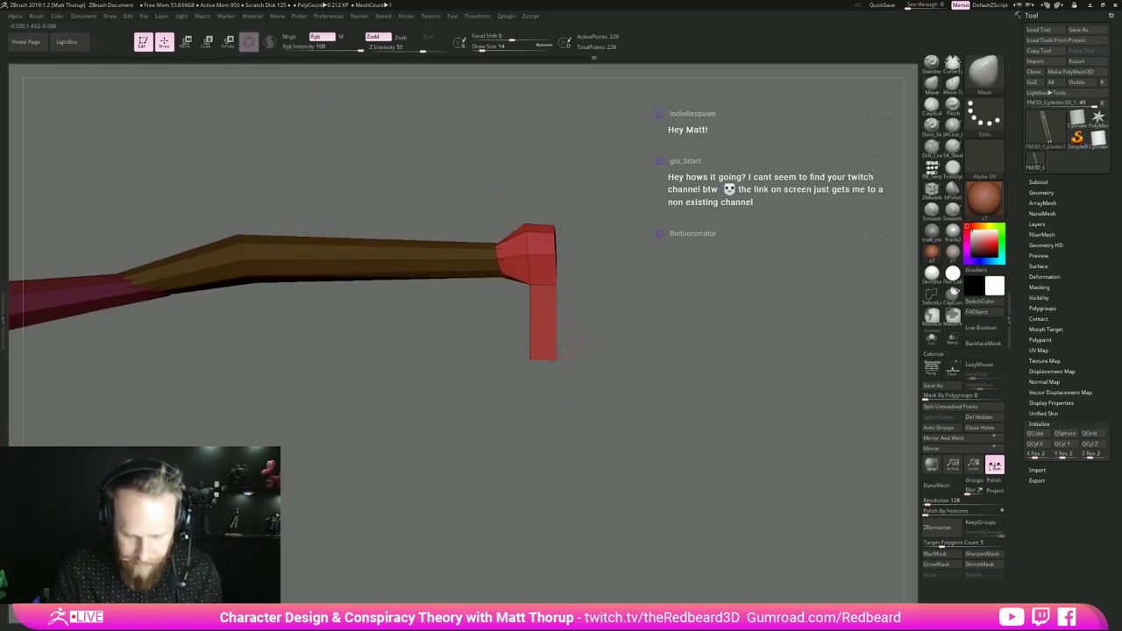
mouse_move(529, 285)
left_mouse_down()
mouse_move(601, 265)
mouse_move(523, 287)
mouse_move(596, 263)
mouse_move(585, 330)
mouse_move(563, 335)
left_mouse_up()
key("s")
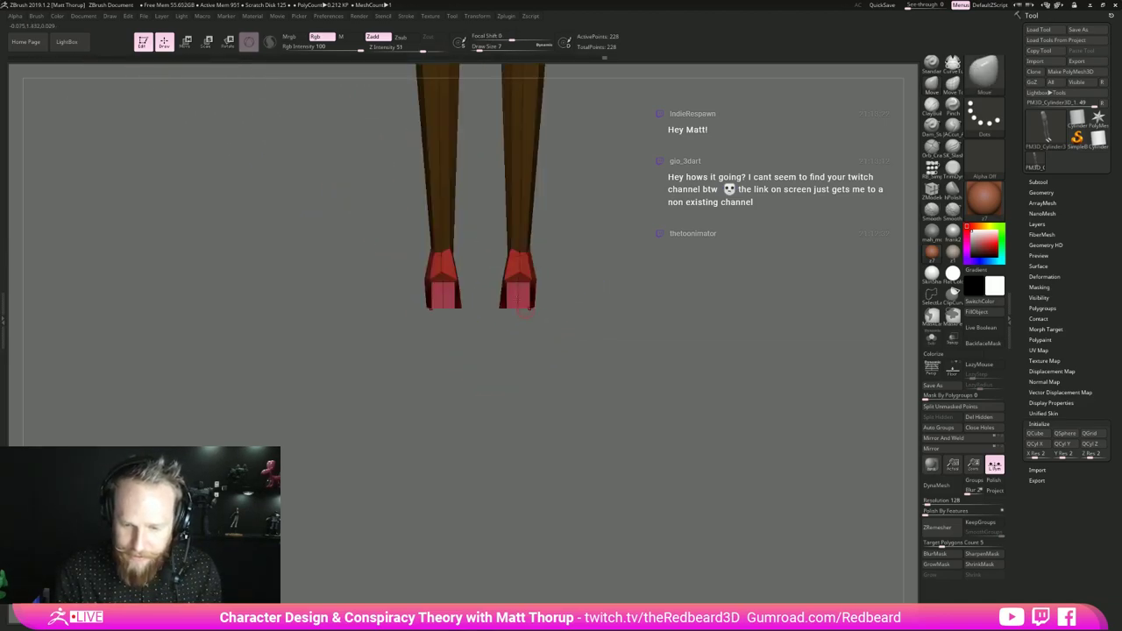
left_click_drag(517, 283, 520, 323)
mouse_move(529, 285)
left_mouse_down()
mouse_move(528, 331)
mouse_move(542, 334)
mouse_move(515, 303)
mouse_move(544, 310)
mouse_move(606, 272)
left_mouse_up()
left_click_drag(508, 299, 536, 291)
left_click_drag(663, 298, 641, 330, "alt")
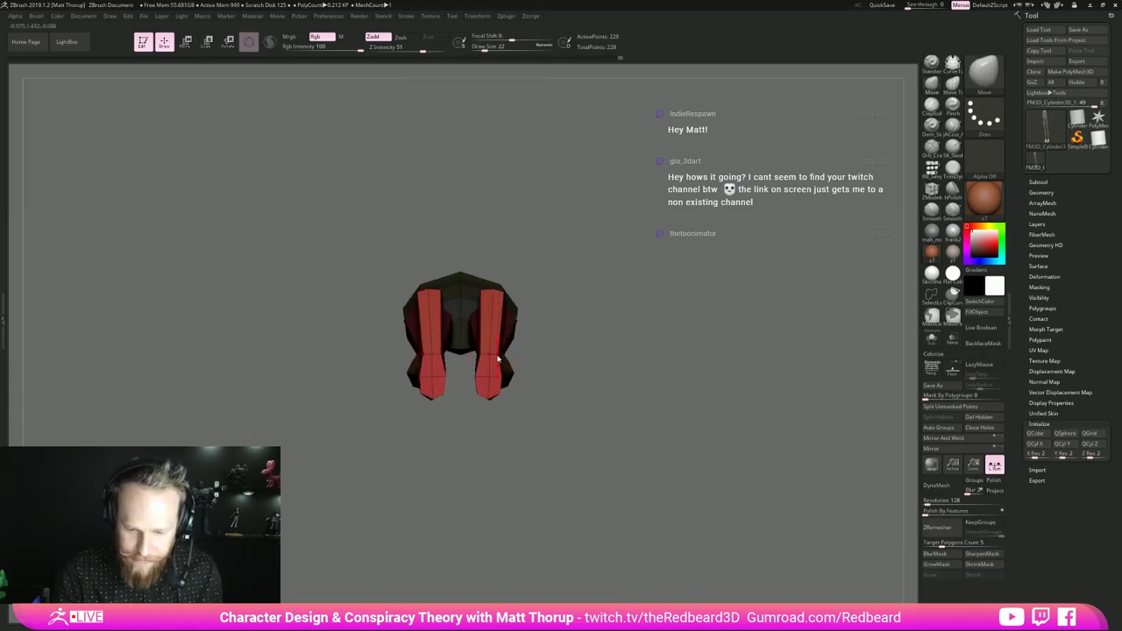
left_click_drag(498, 355, 505, 355)
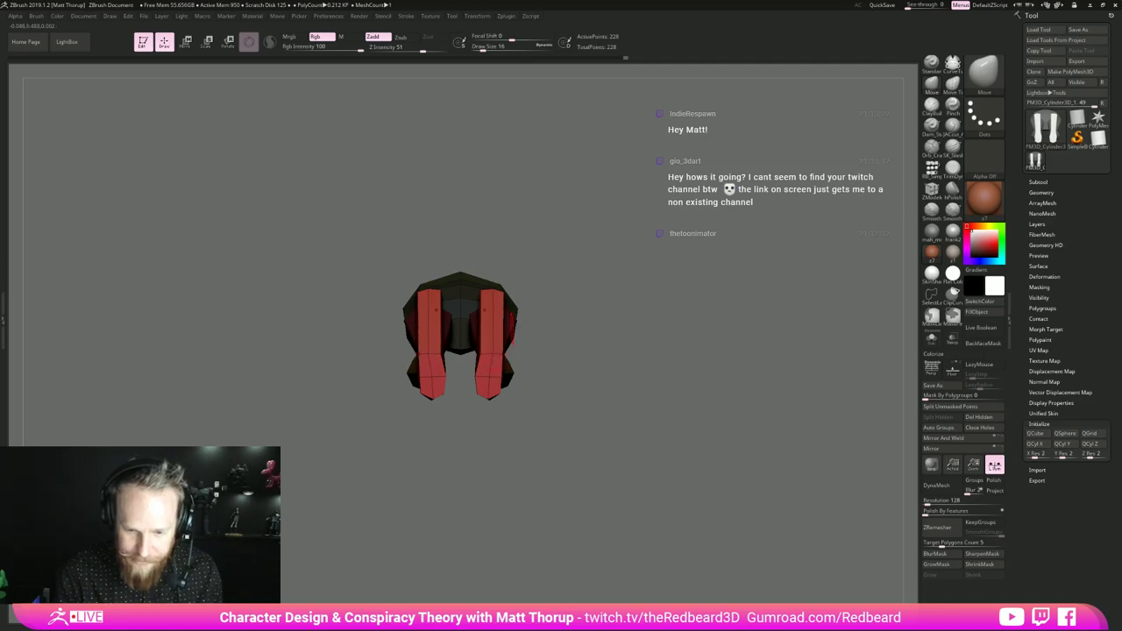
- Insert an edge loop across each forefoot with ZModeler and undo the extra insertion
key("b")
key("z")
key("m")
left_click(492, 340)
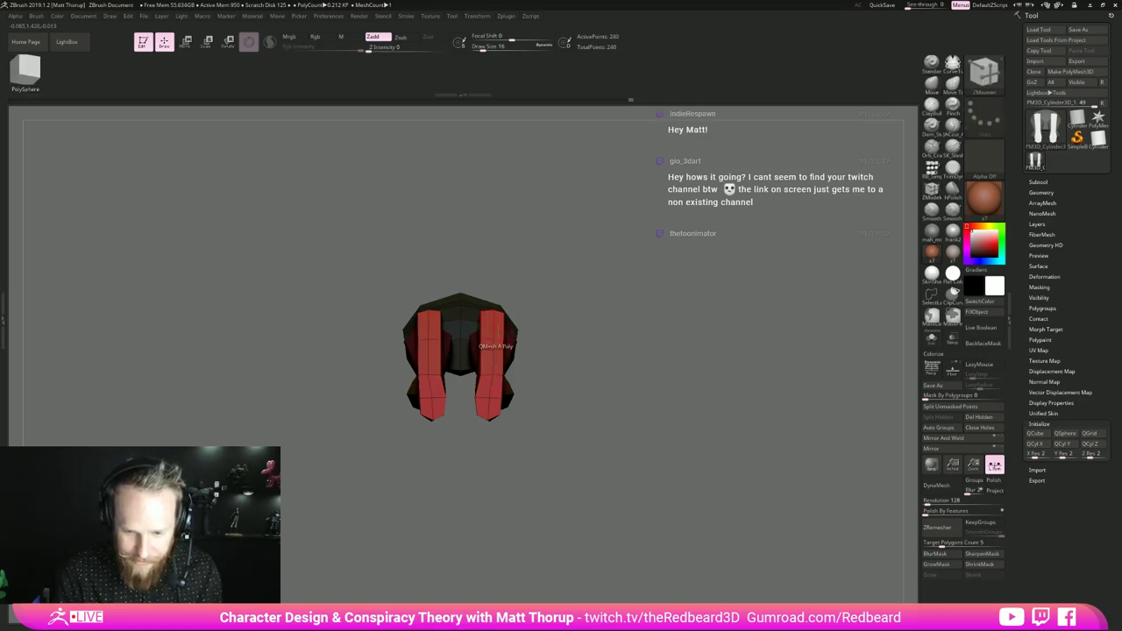
left_click_drag(581, 311, 594, 325, "ctrl")
left_click(500, 341)
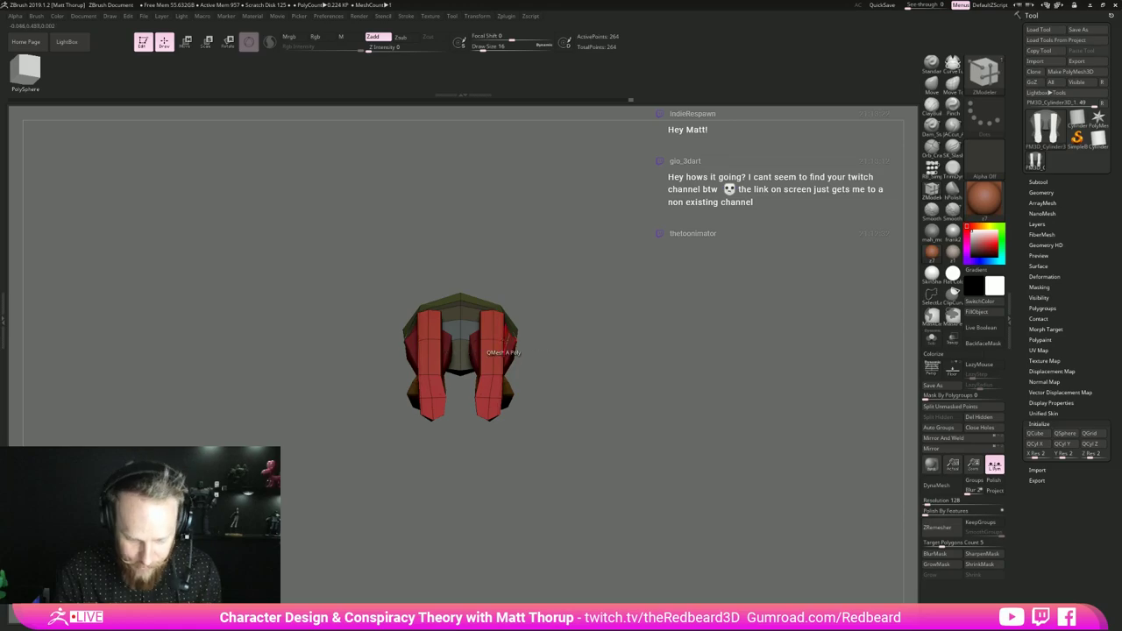
key("ctrl+z")
- Widen the balls of the feet from below and slope the forefeet down to the toes with the Move brush
key("b")
key("m")
key("v")
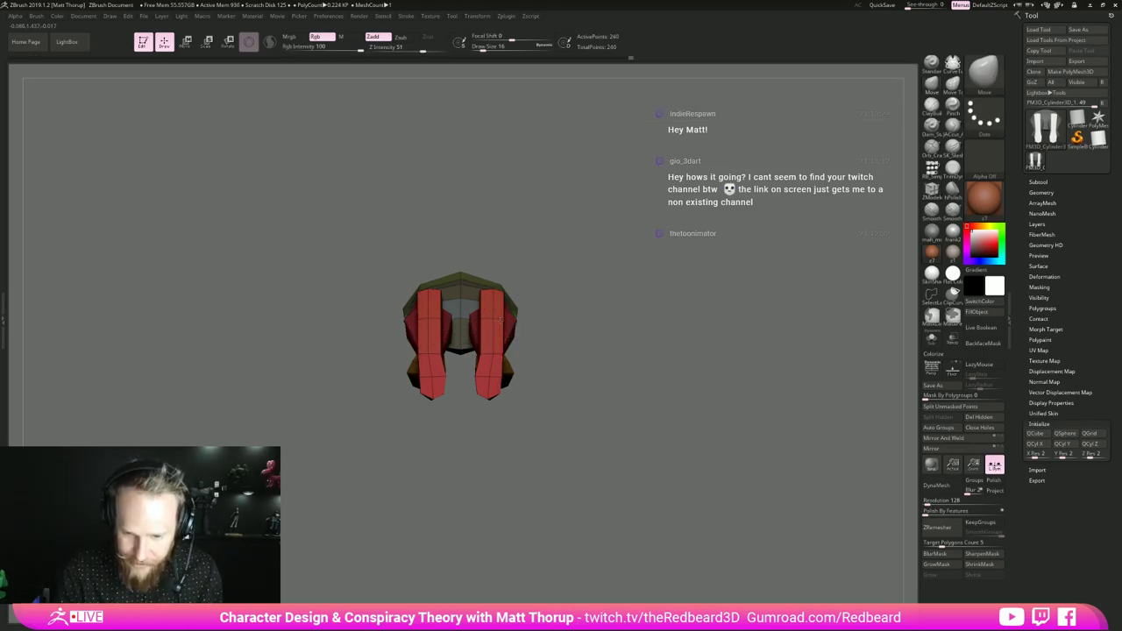
left_click_drag(501, 320, 478, 354)
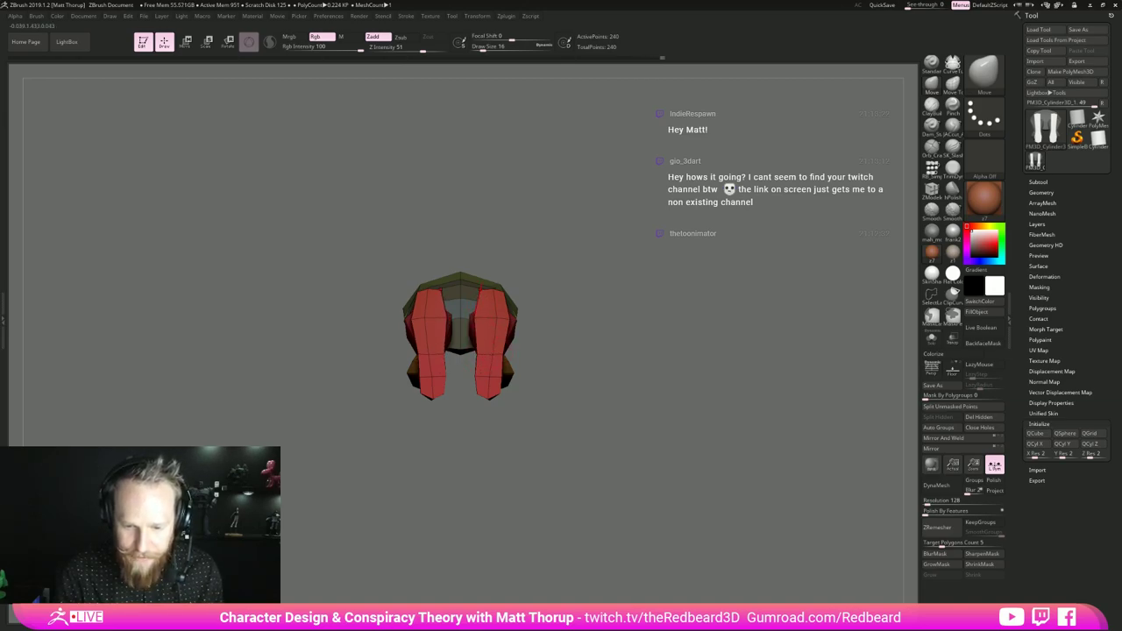
left_click_drag(581, 287, 520, 478, "shift")
key("s")
left_click_drag(459, 387, 450, 395)
key("s")
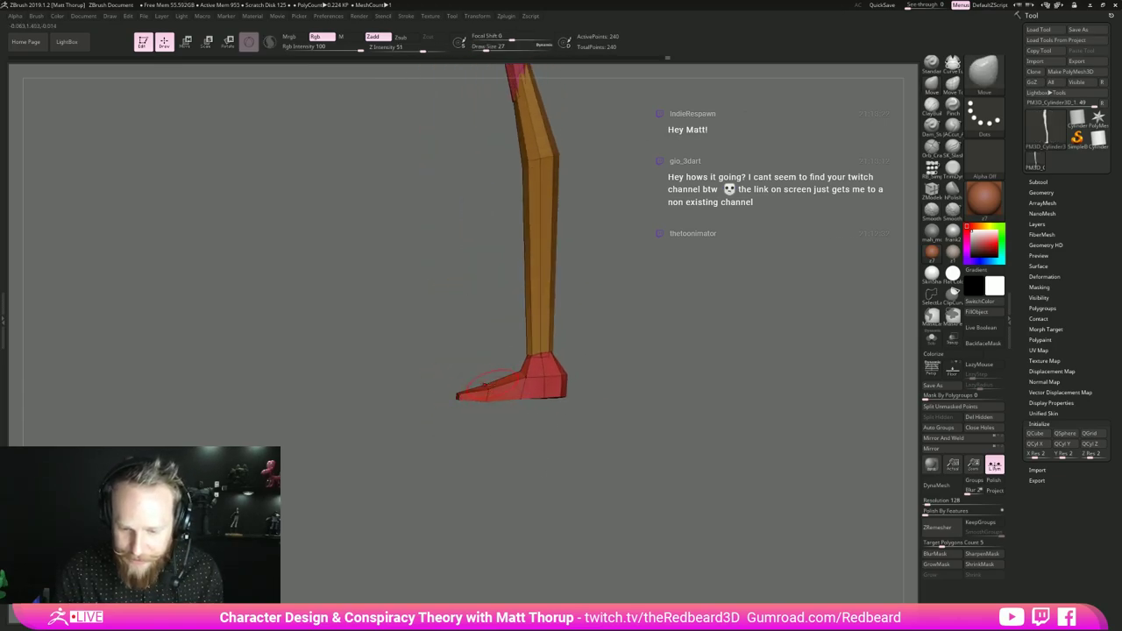
- Adjust the tops of the feet where they meet the ankles with the Move Topological brush
key("b")
key("m")
key("t")
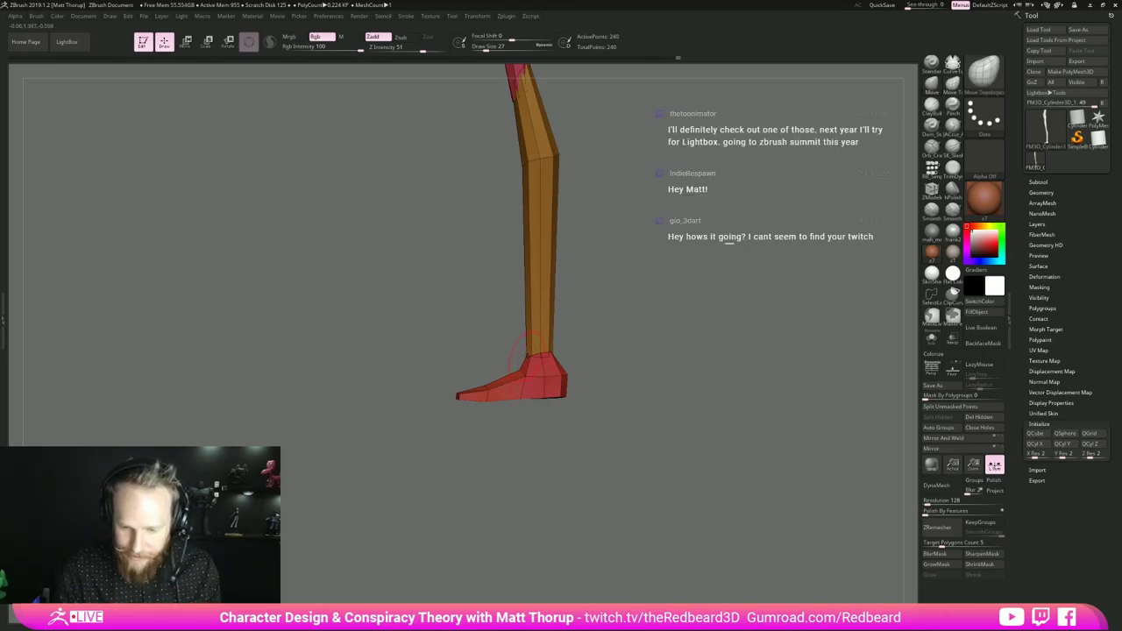
mouse_move(527, 353)
left_mouse_down()
mouse_move(523, 366)
mouse_move(530, 359)
left_mouse_up()
key("s")
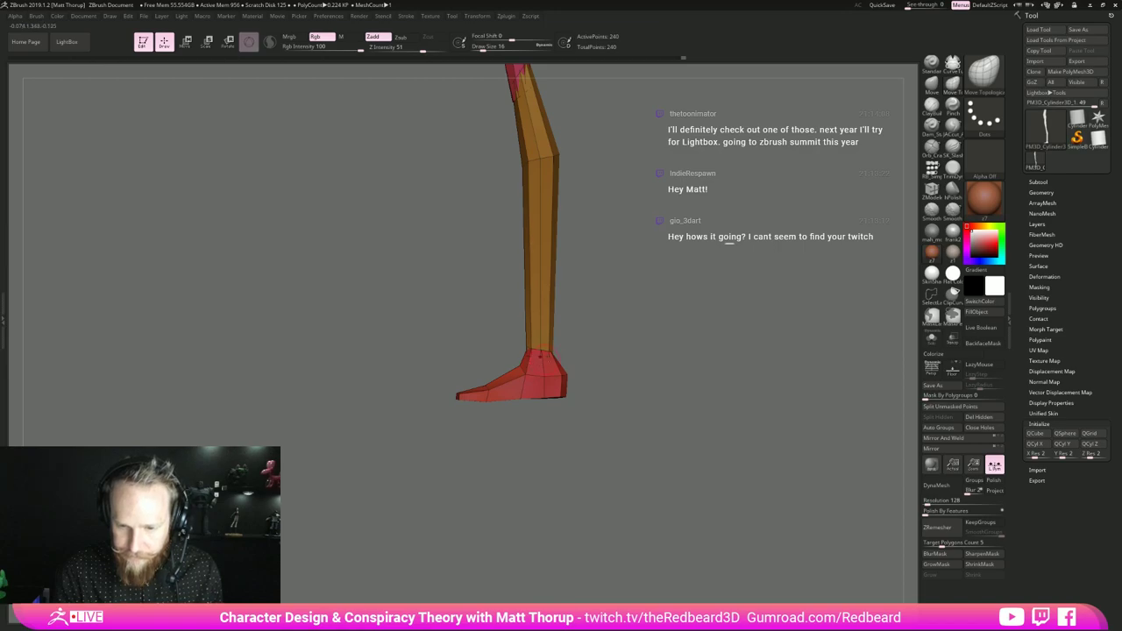
left_click_drag(607, 350, 639, 314, "shift")
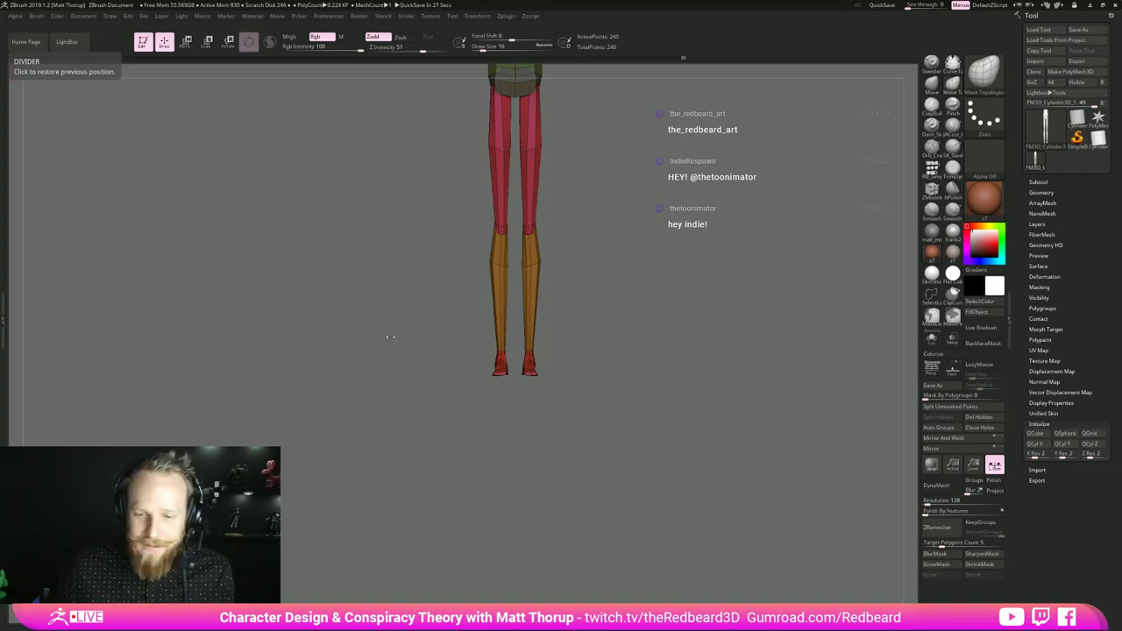
- Reshape the sole outlines from below, shifting the balls, toes and arches with the Move brush
left_click_drag(609, 383, 666, 409)
key("b")
key("m")
key("v")
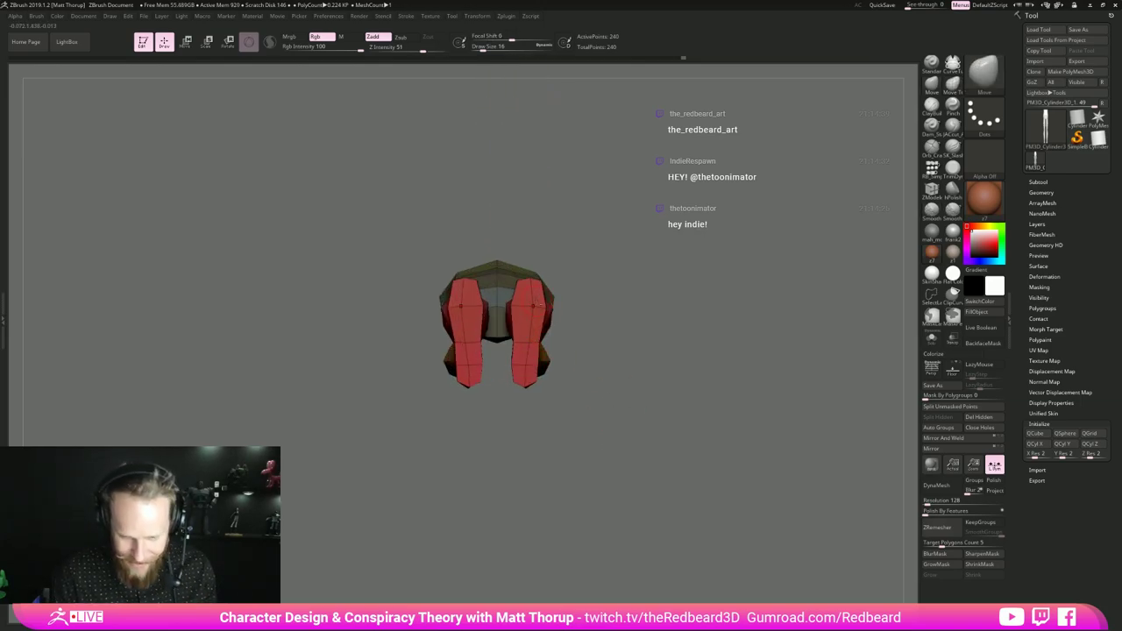
key("s")
left_click_drag(532, 313, 538, 313)
mouse_move(542, 309)
left_mouse_down()
mouse_move(538, 275)
mouse_move(517, 278)
left_mouse_up()
key("s")
mouse_move(540, 341)
left_mouse_down()
mouse_move(516, 341)
mouse_move(525, 369)
mouse_move(538, 367)
mouse_move(519, 345)
left_mouse_up()
key("s")
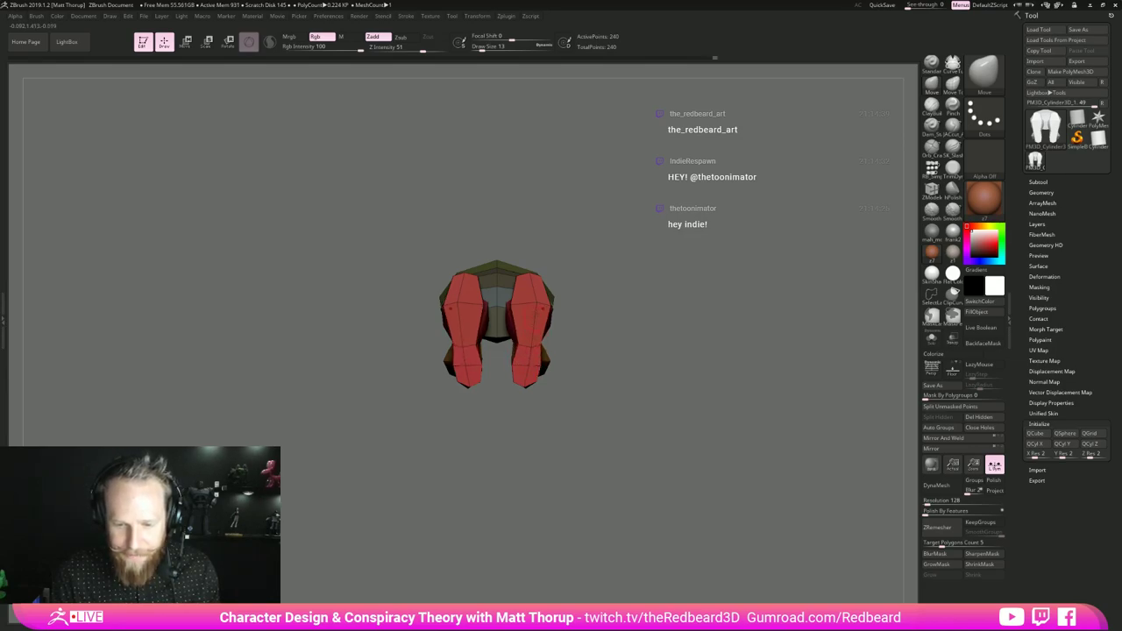
- Pull in the backs of the heels in side profile with the Move brush
mouse_move(623, 280)
left_mouse_down()
mouse_move(623, 359)
mouse_move(526, 359)
left_mouse_up()
left_click_drag(543, 298, 513, 390, "alt")
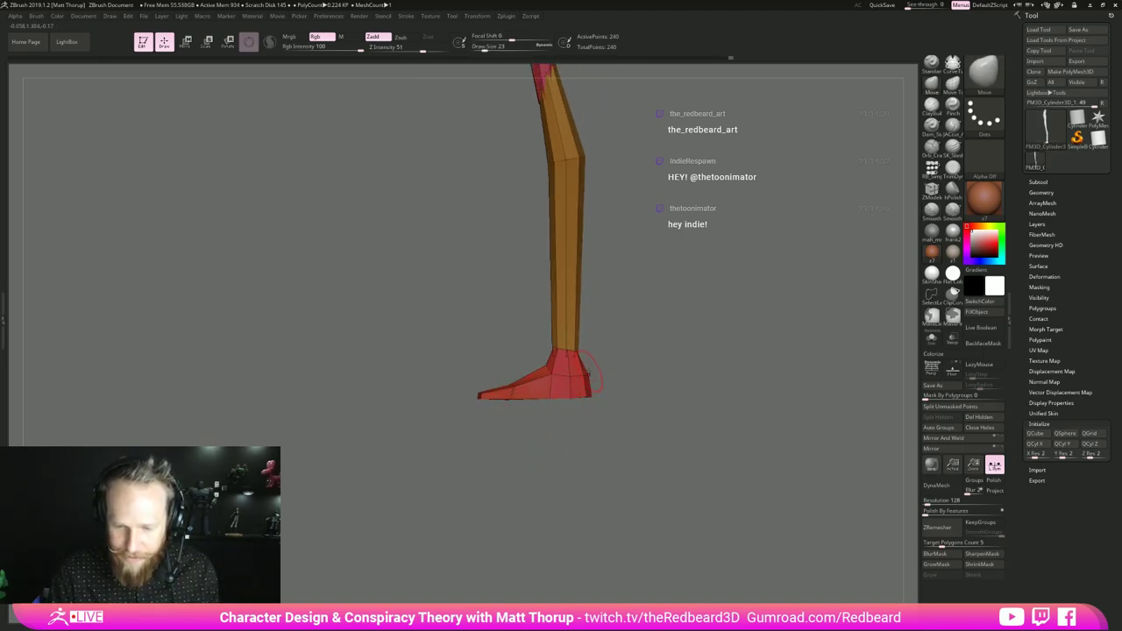
left_click_drag(587, 374, 583, 373)
mouse_move(675, 375)
left_mouse_down("shift")
mouse_move(608, 371)
mouse_move(621, 338)
left_mouse_up("shift")
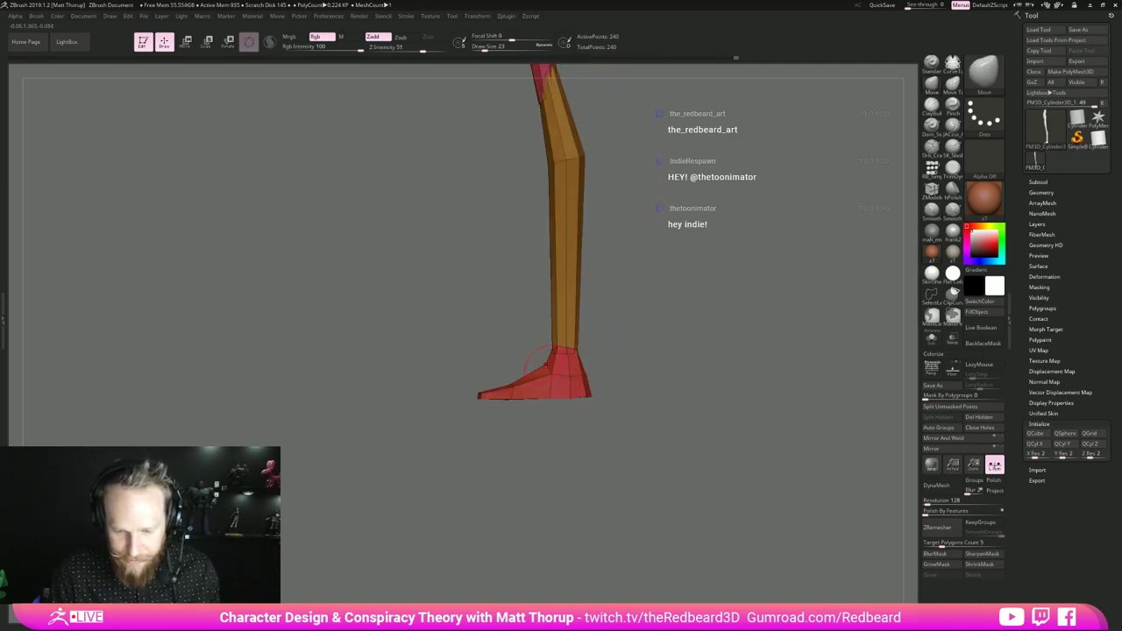
- Refine the instep and outer side contours of the feet with a smaller Move brush
mouse_move(492, 414)
left_mouse_down()
mouse_move(519, 409)
mouse_move(510, 392)
mouse_move(519, 462)
mouse_move(644, 372)
mouse_move(510, 396)
mouse_move(554, 405)
left_mouse_up()
key("s")
key("s")
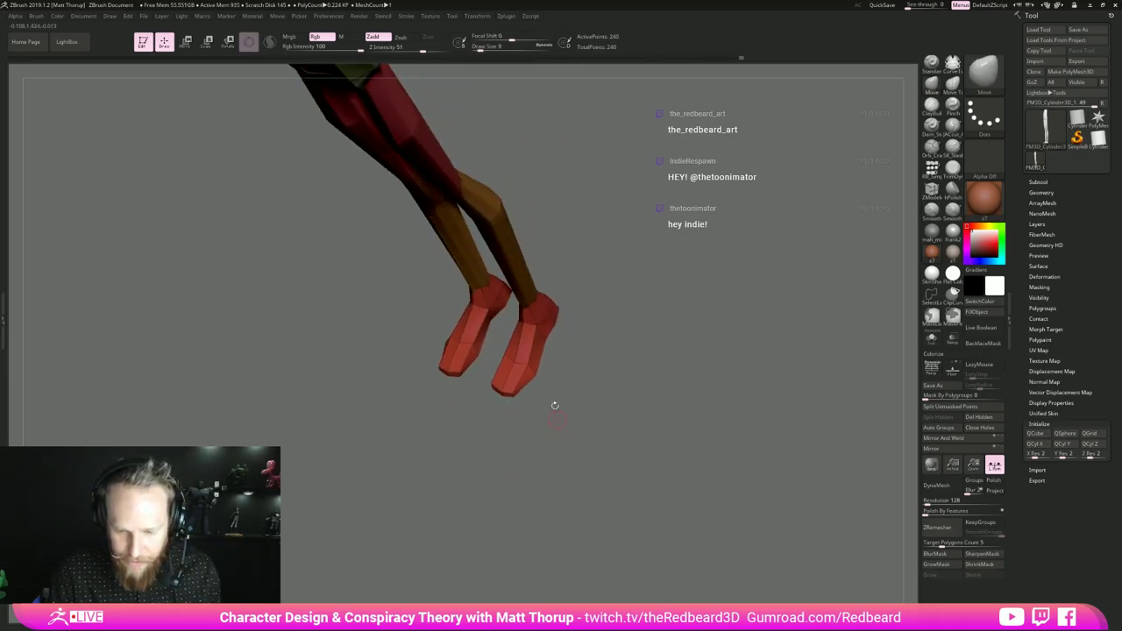
left_click_drag(528, 364, 532, 363)
mouse_move(562, 372)
left_mouse_down()
mouse_move(541, 353)
mouse_move(500, 348)
left_mouse_up()
mouse_move(536, 387)
left_mouse_down()
mouse_move(508, 405)
mouse_move(518, 414)
left_mouse_up()
left_click_drag(429, 377, 433, 376)
mouse_move(554, 379)
left_mouse_down("shift")
mouse_move(564, 363)
mouse_move(521, 368)
left_mouse_up("shift")
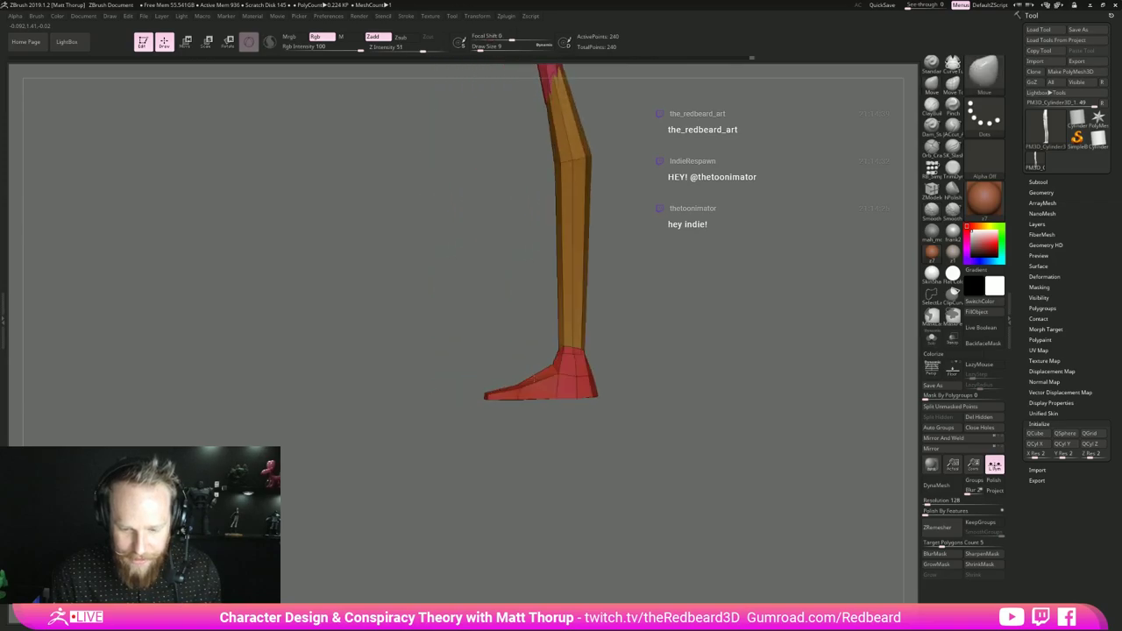
- Adjust the underside at the ball of the feet and the forefoot position in side profile with the Move brush
key("s")
left_click(521, 398)
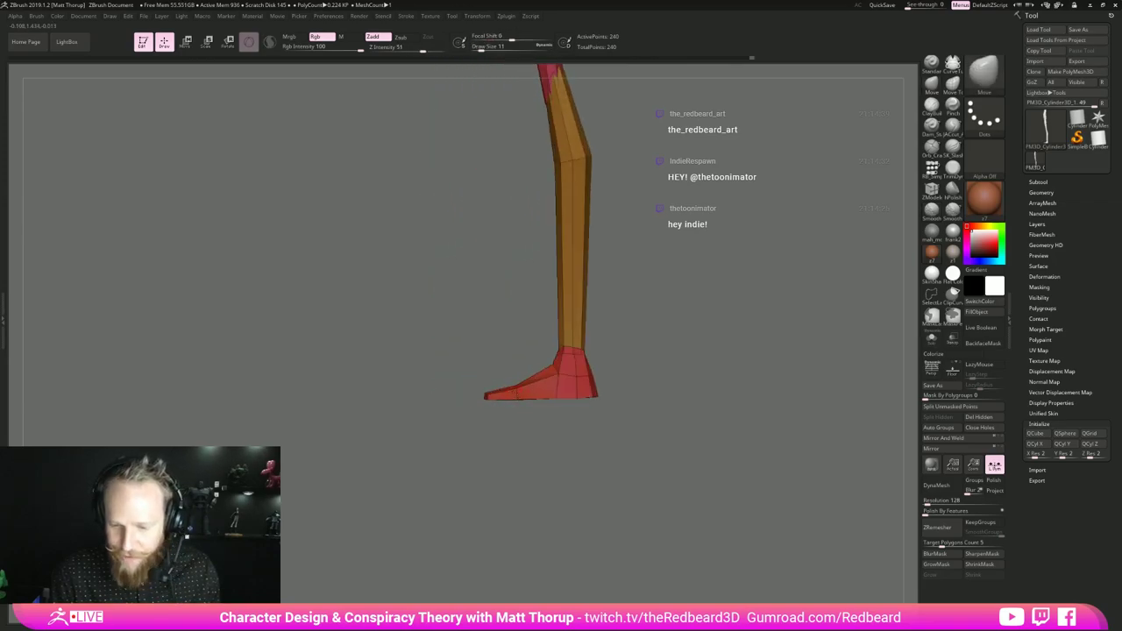
key("s")
left_click(522, 396)
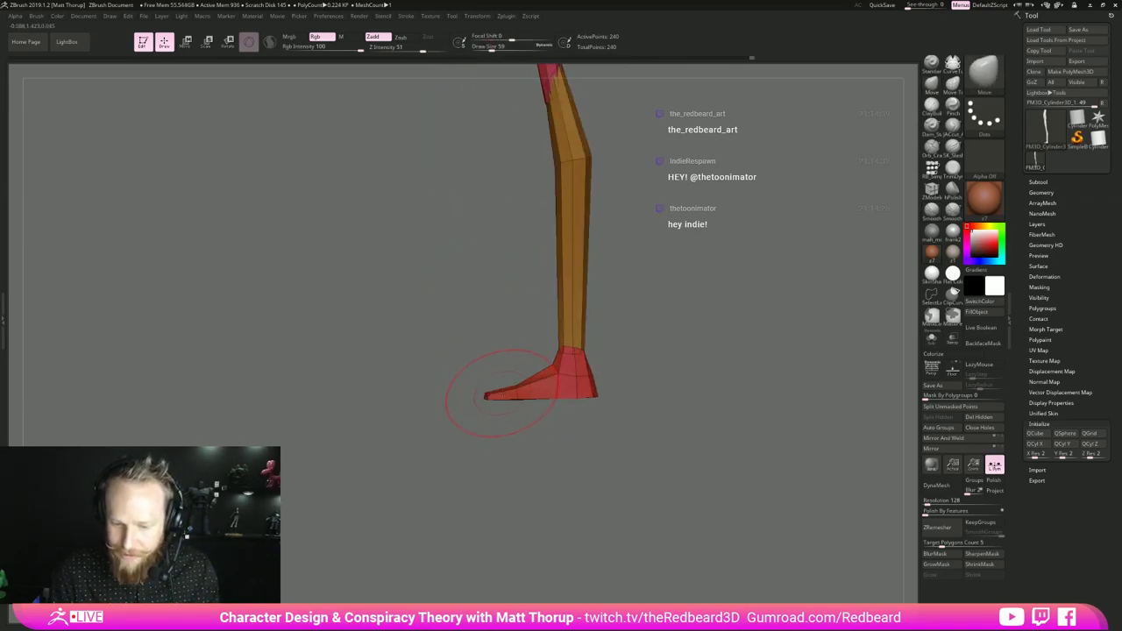
left_click_drag(508, 395, 514, 391)
- Isolate the feet, grow the visible area over the forefeet, and mask everything on the body except the feet
left_click_drag(684, 378, 578, 339, "alt")
left_click_drag(619, 393, 585, 535, "alt")
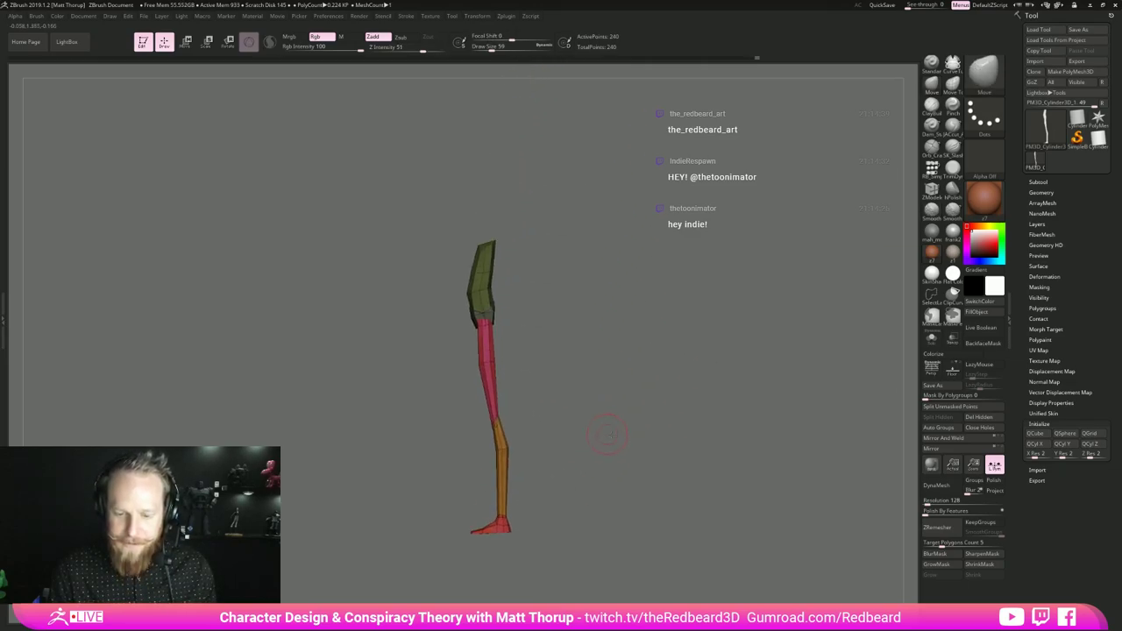
left_click_drag(604, 430, 649, 432, "shift")
left_click_drag(648, 433, 600, 389, "alt")
left_click_drag(600, 389, 655, 381)
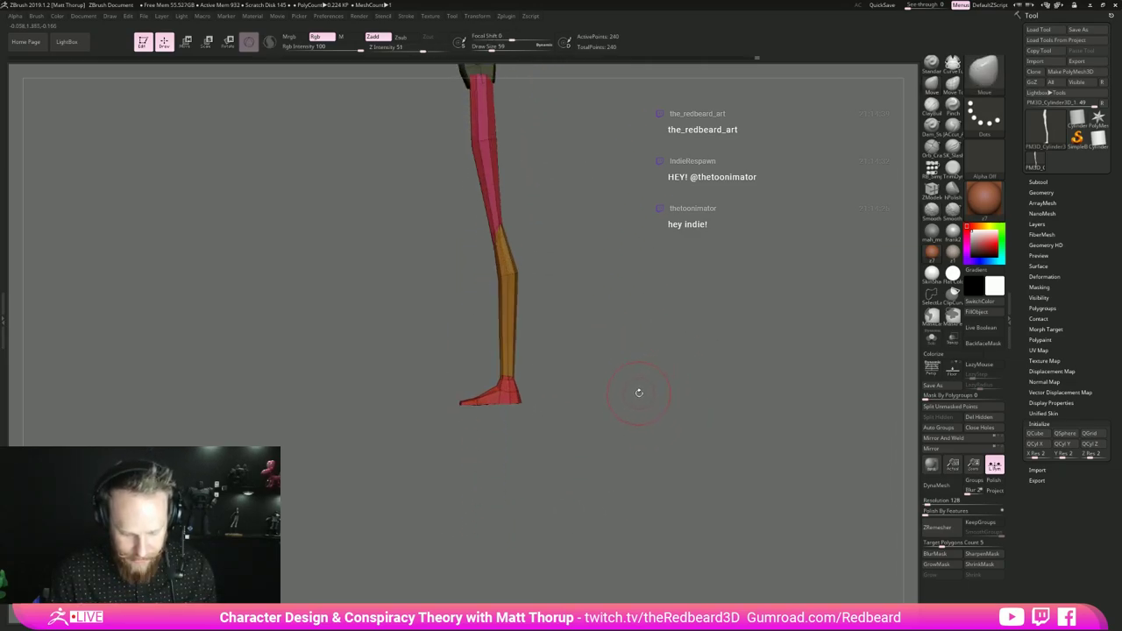
left_click(514, 400, "ctrl+shift")
left_click(574, 380, "ctrl")
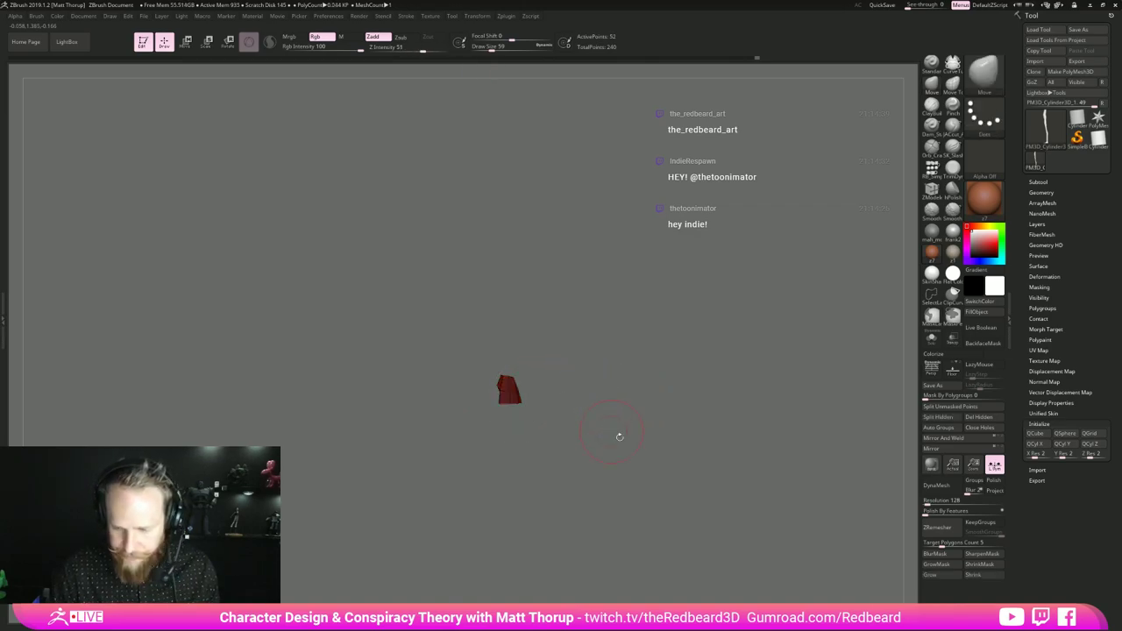
left_click(931, 575)
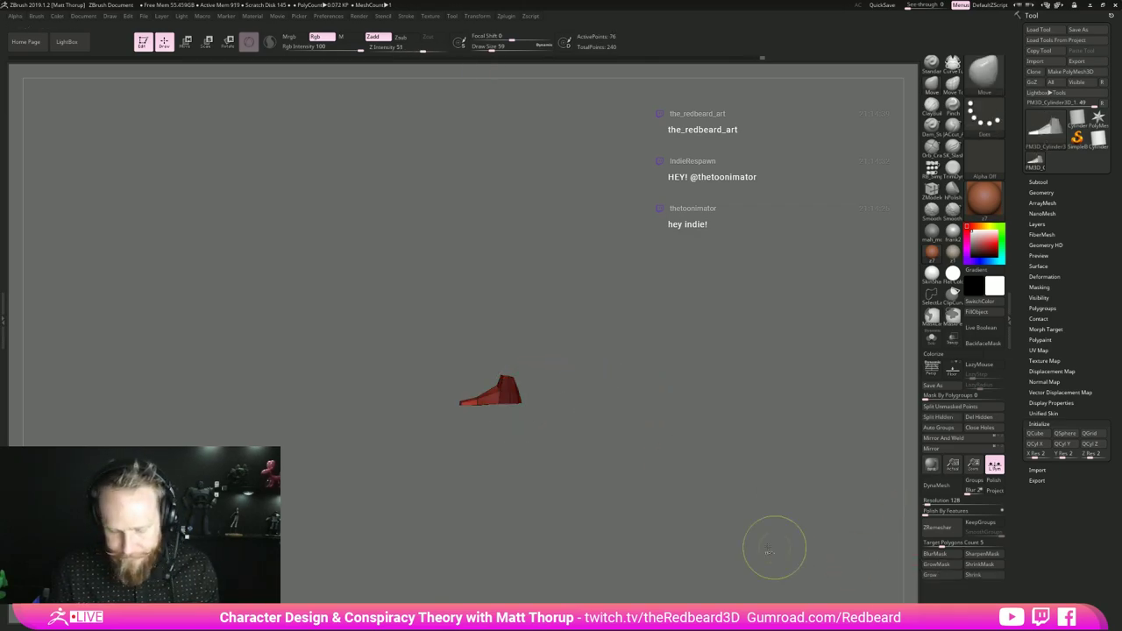
left_click_drag(371, 478, 602, 353, "ctrl")
left_click(657, 378, "ctrl+shift")
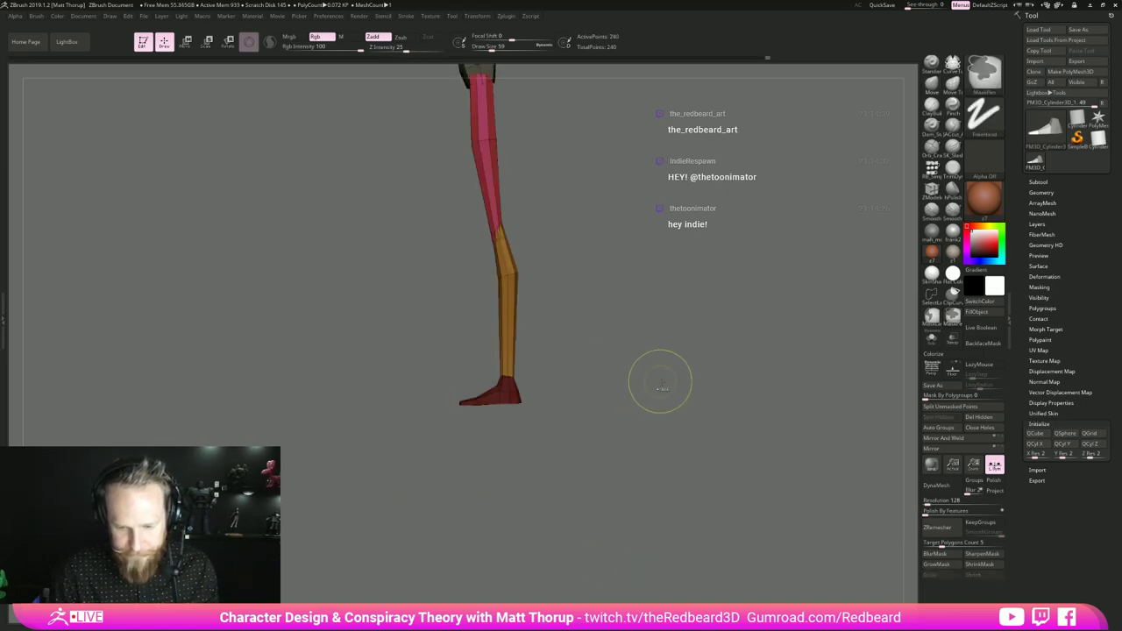
left_click(658, 379, "ctrl")
- Scale the unmasked feet up slightly with the transform gizmo
key("r")
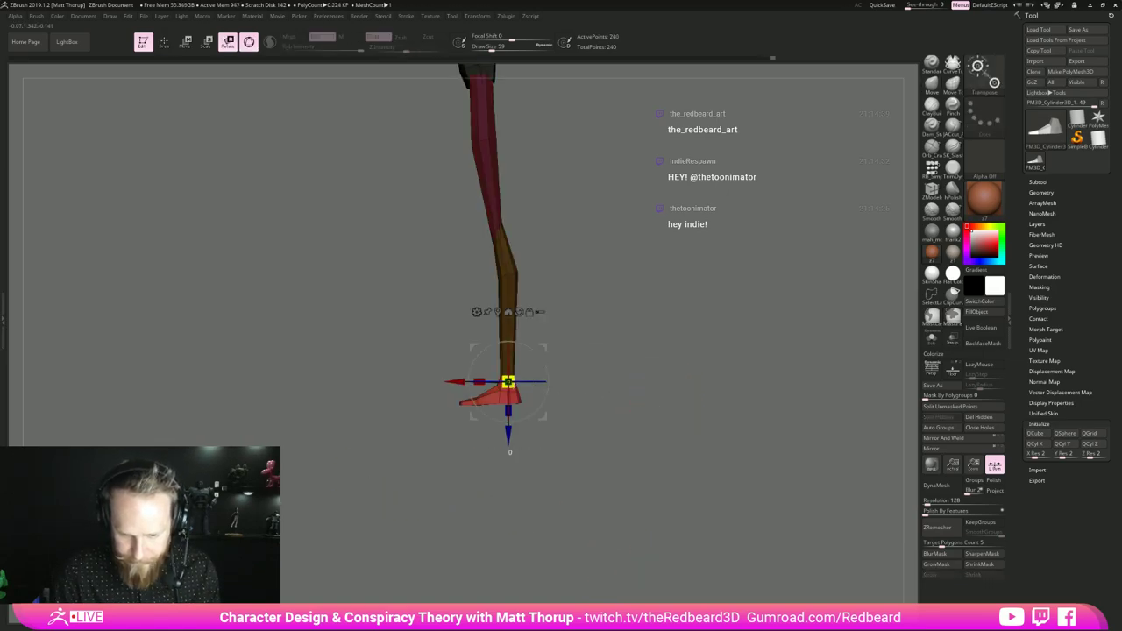
left_click_drag(510, 380, 520, 376)
mouse_move(615, 412)
left_mouse_down("alt")
mouse_move(611, 350)
mouse_move(596, 391)
mouse_move(650, 399)
mouse_move(636, 464)
mouse_move(628, 402)
mouse_move(602, 374)
mouse_move(572, 375)
mouse_move(617, 405)
left_mouse_up("alt")
key("q")
left_click_drag(618, 443, 648, 401, "shift")
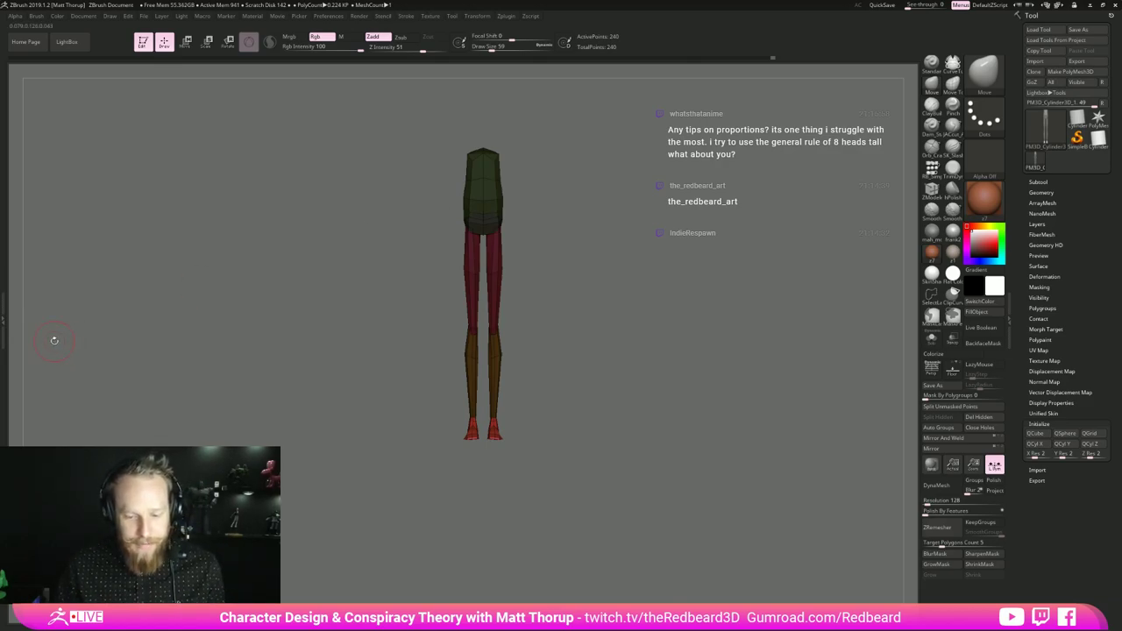
left_click_drag(616, 400, 634, 475)
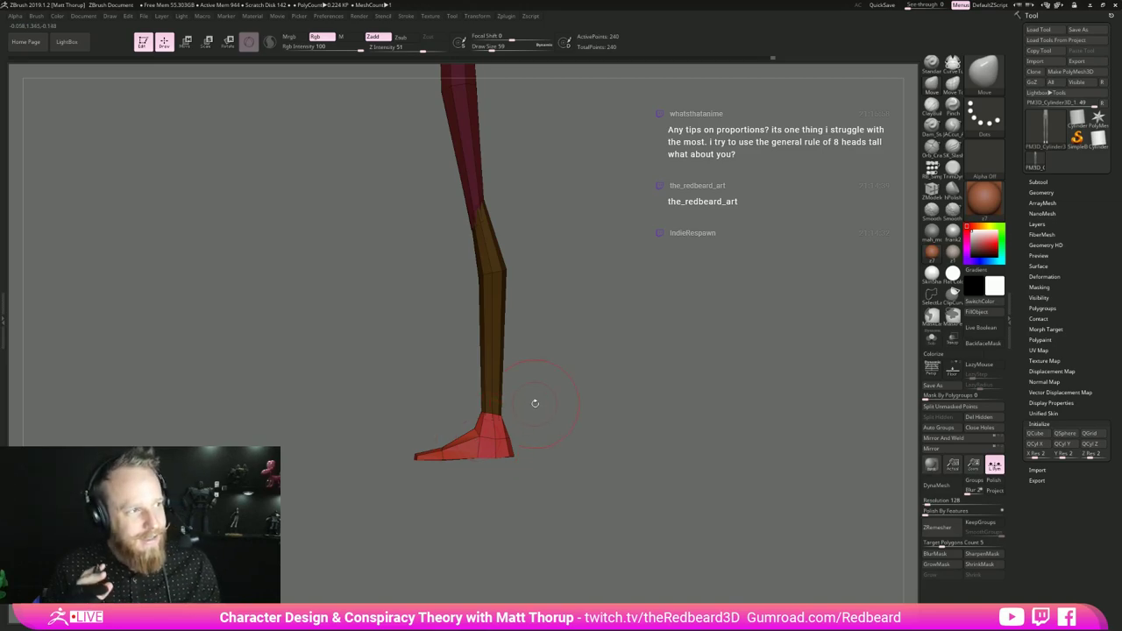
left_click_drag(535, 404, 493, 292)
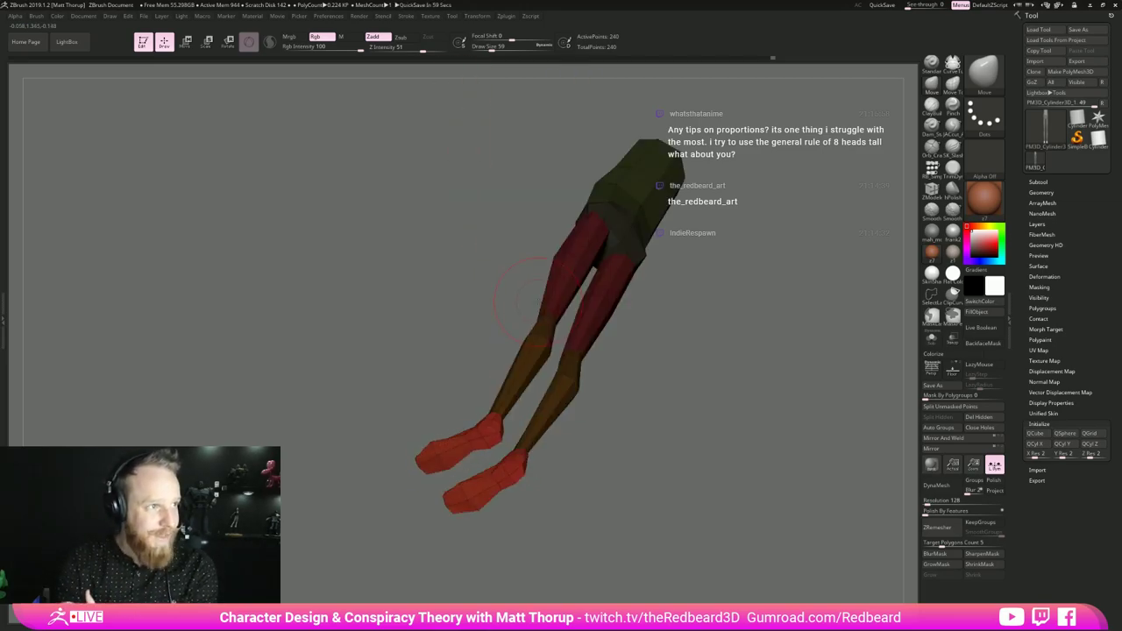
mouse_move(683, 399)
left_mouse_down()
mouse_move(702, 436)
mouse_move(627, 430)
mouse_move(587, 498)
left_mouse_up()
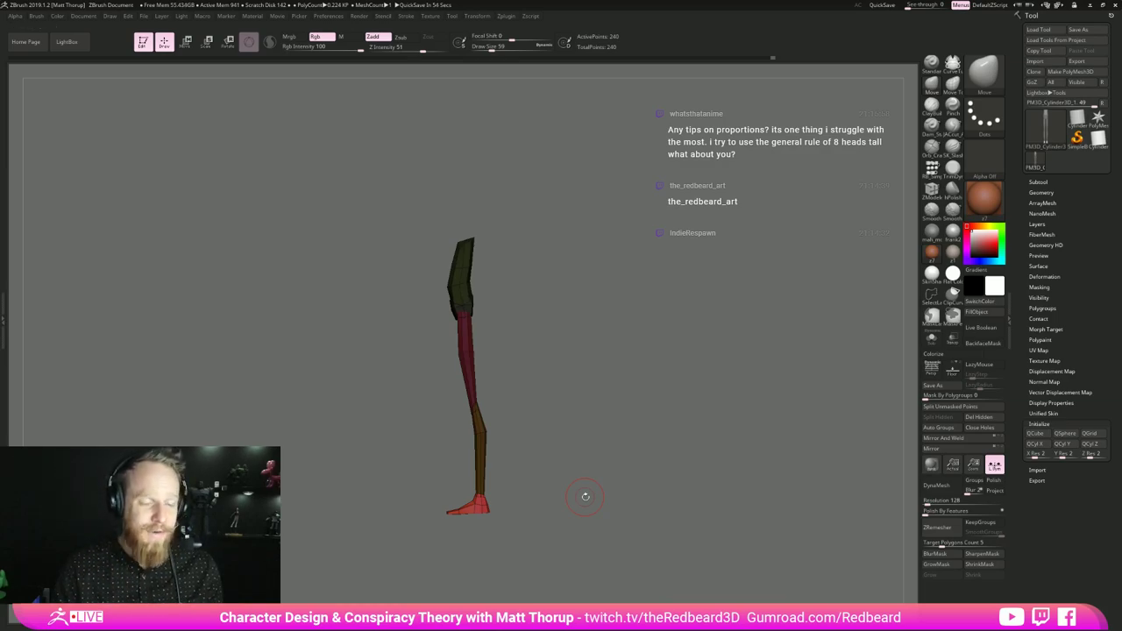
left_click_drag(627, 421, 658, 383, "shift")
- Insert an edge loop across the insteps of both feet with ZModeler
mouse_move(545, 454)
left_mouse_down("alt")
mouse_move(540, 480)
mouse_move(496, 471)
left_mouse_up("alt")
key("s")
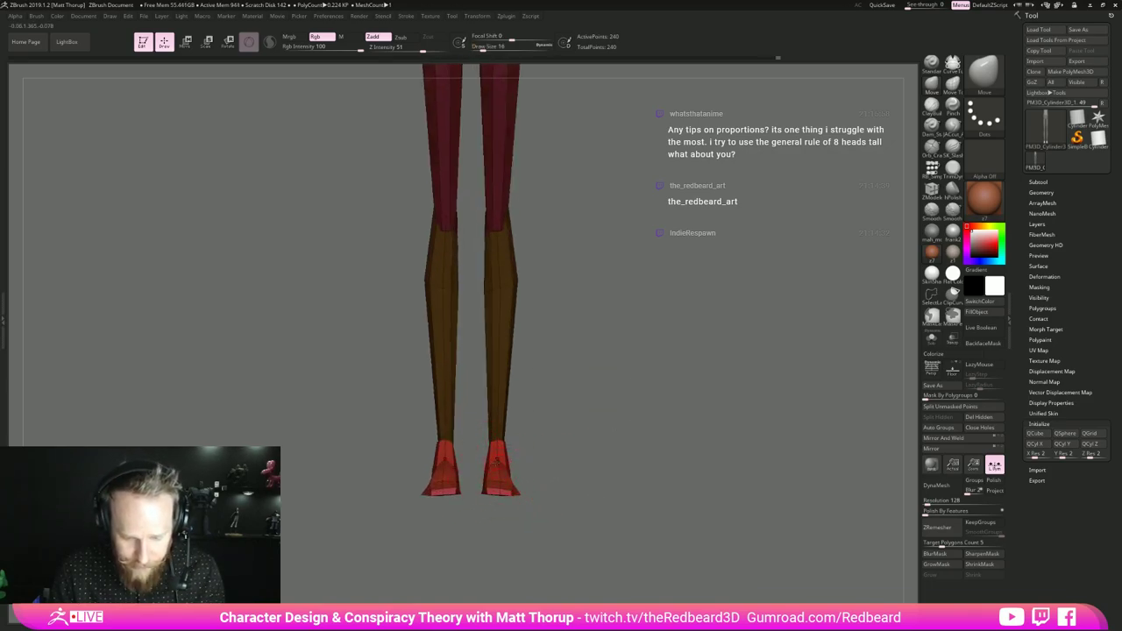
mouse_move(598, 455)
left_mouse_down()
mouse_move(530, 459)
mouse_move(575, 466)
mouse_move(548, 475)
left_mouse_up()
key("b")
key("z")
key("m")
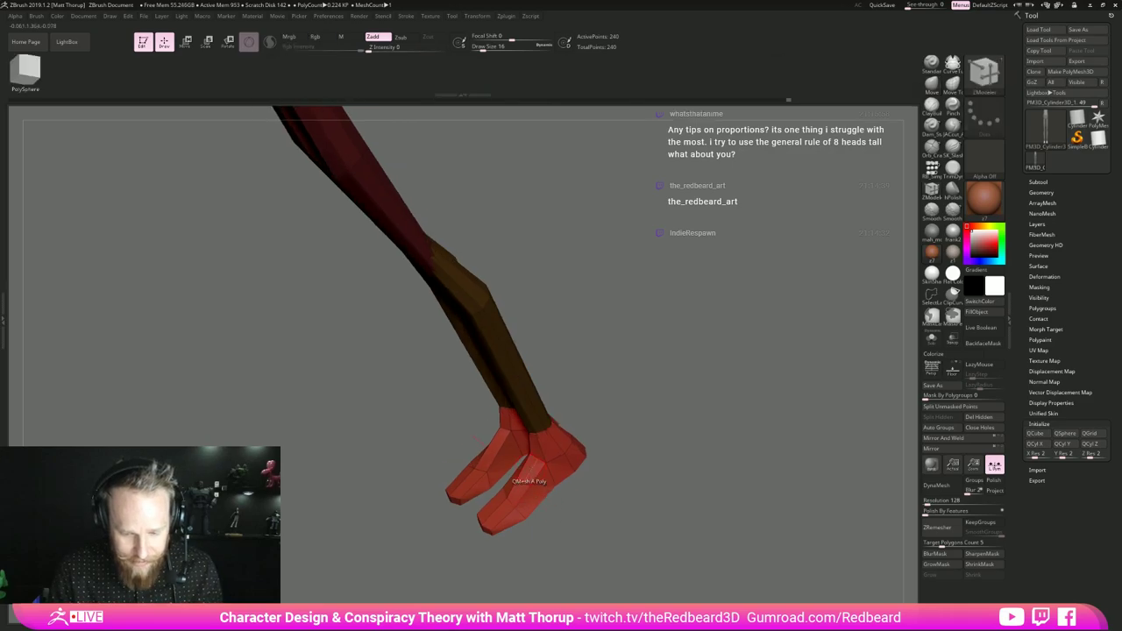
left_click(521, 473)
left_click_drag(603, 502, 604, 526, "shift")
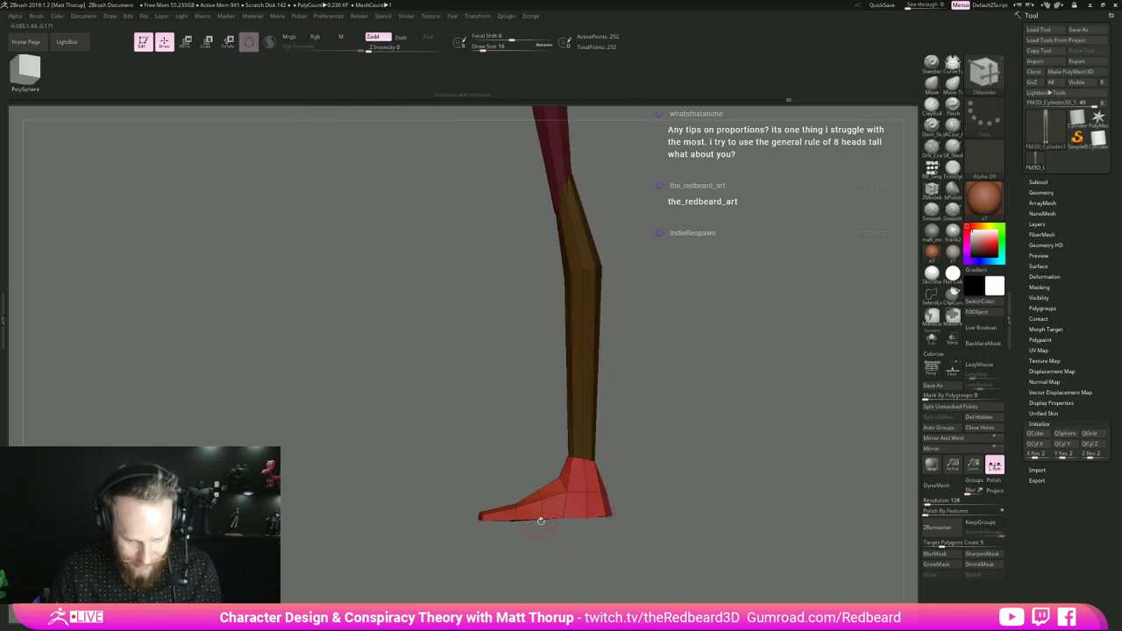
- Activate the Move brush and examine the feet and legs in side profile, at an angle and straight on
key("b")
key("m")
key("v")
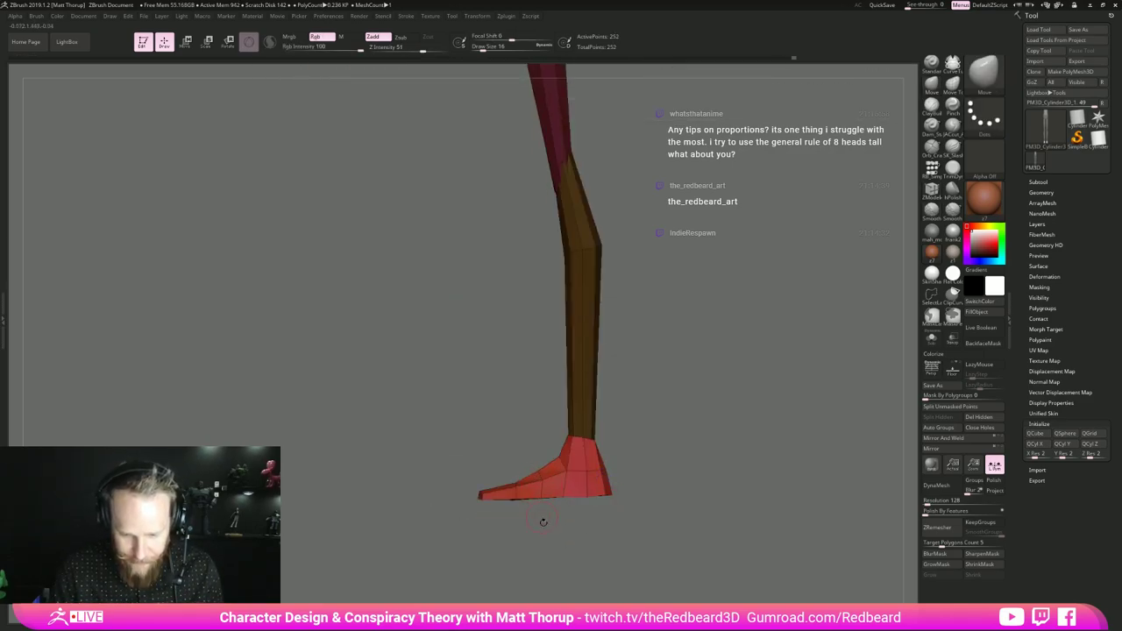
left_click_drag(543, 522, 585, 491)
left_click_drag(585, 490, 588, 438, "shift")
left_click_drag(587, 438, 618, 468, "alt")
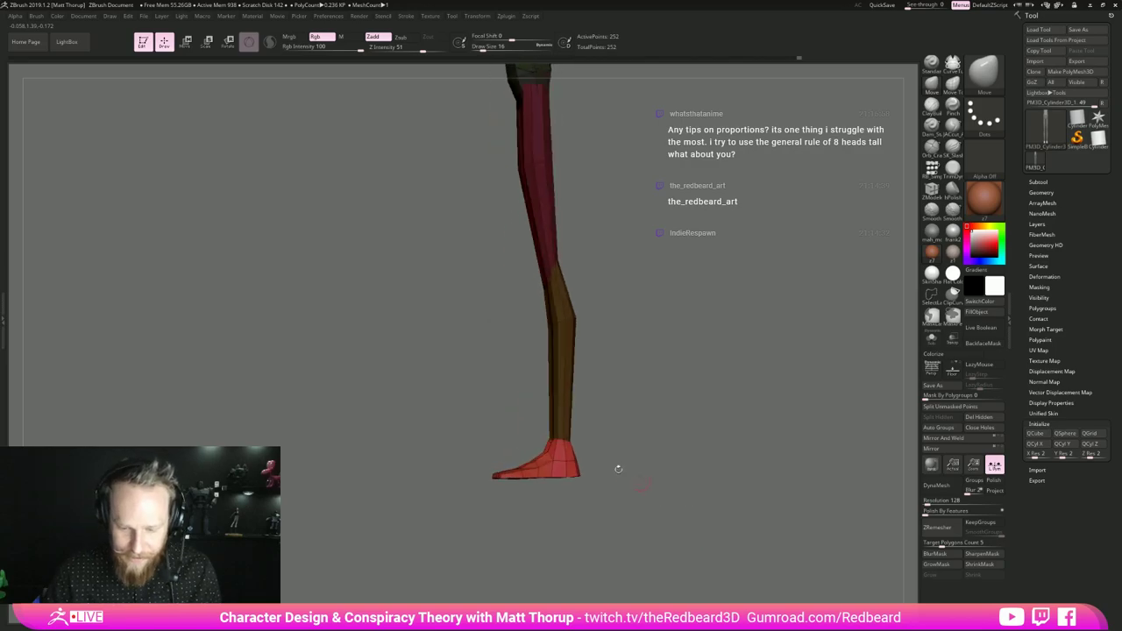
left_click_drag(533, 501, 537, 542)
key("bracketright")
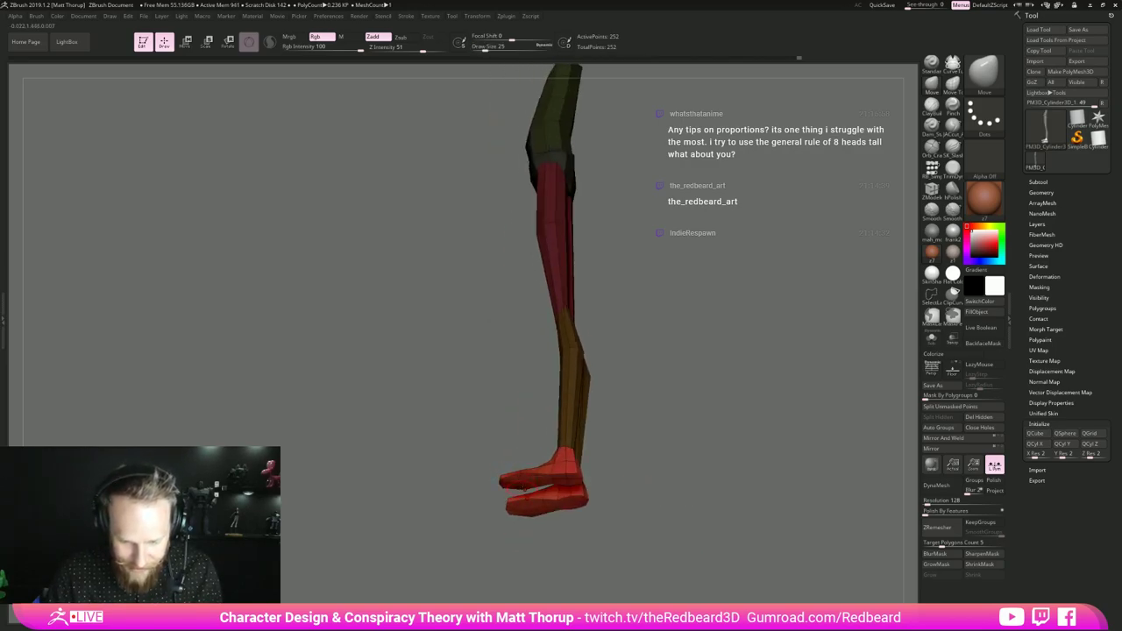
left_click_drag(619, 476, 657, 549, "shift")
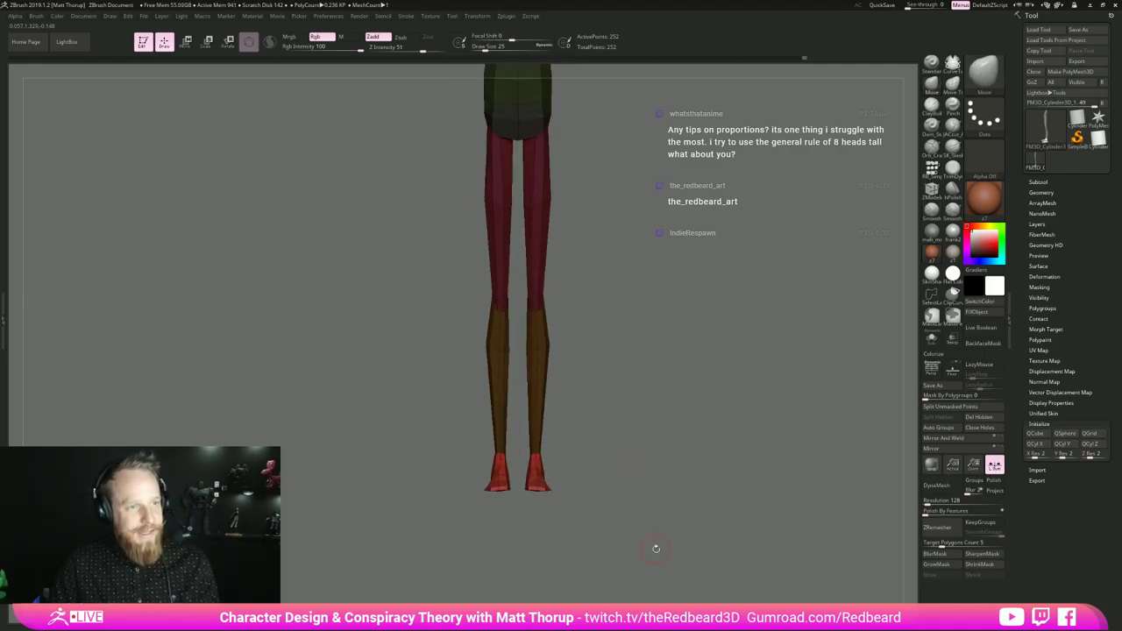
mouse_move(668, 396)
left_mouse_down()
mouse_move(618, 396)
mouse_move(663, 394)
left_mouse_up()
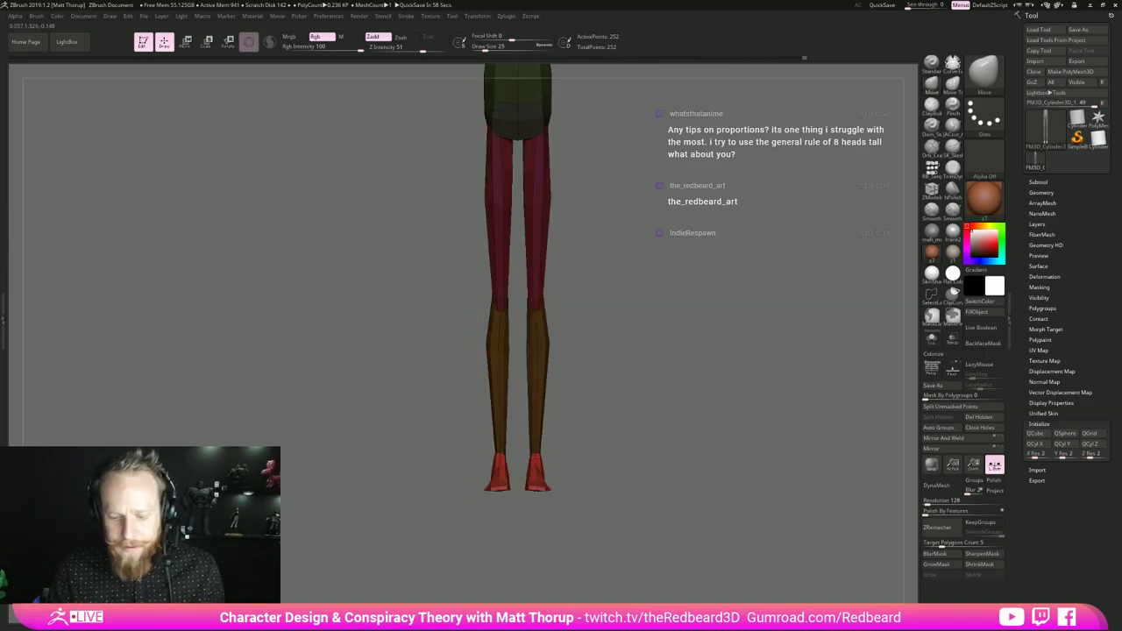
- Clear the mask from the body and bring the whole figure into a straight-on view
left_click_drag(631, 474, 576, 387, "alt")
left_click_drag(576, 387, 600, 475, "alt")
left_click_drag(636, 456, 591, 445)
left_click_drag(606, 488, 608, 391, "alt")
left_click_drag(625, 463, 670, 385)
left_click_drag(671, 364, 692, 396, "alt")
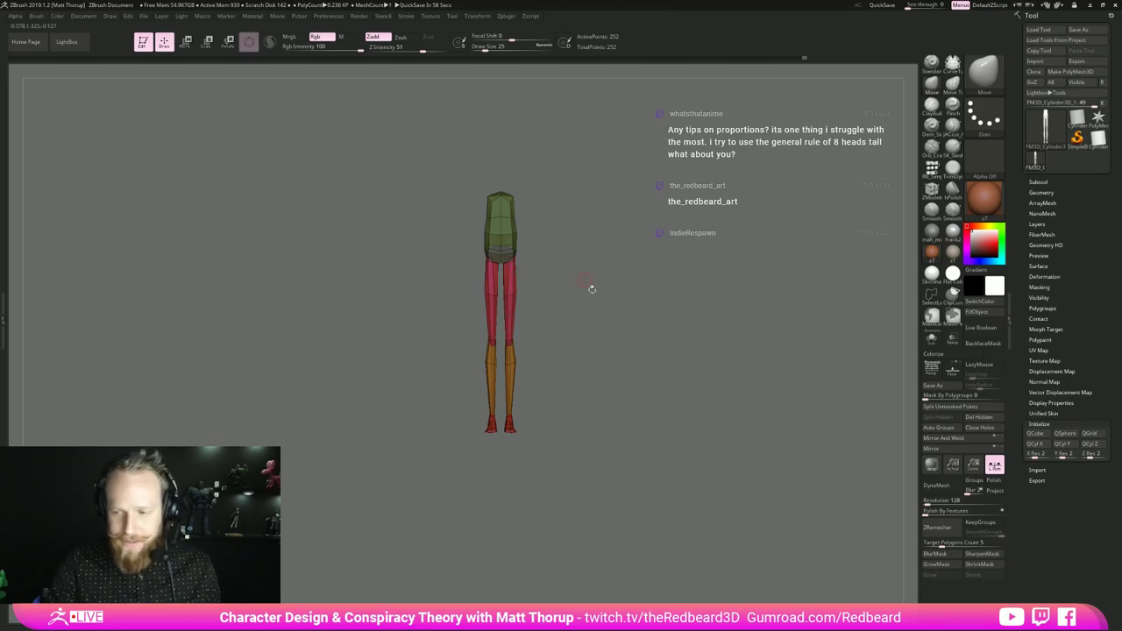
- Apply the Flat Color material, hide the polyframe and examine the figure's silhouette from the side and straight on
left_click(953, 274)
left_click_drag(774, 342, 747, 355)
key("shift+f")
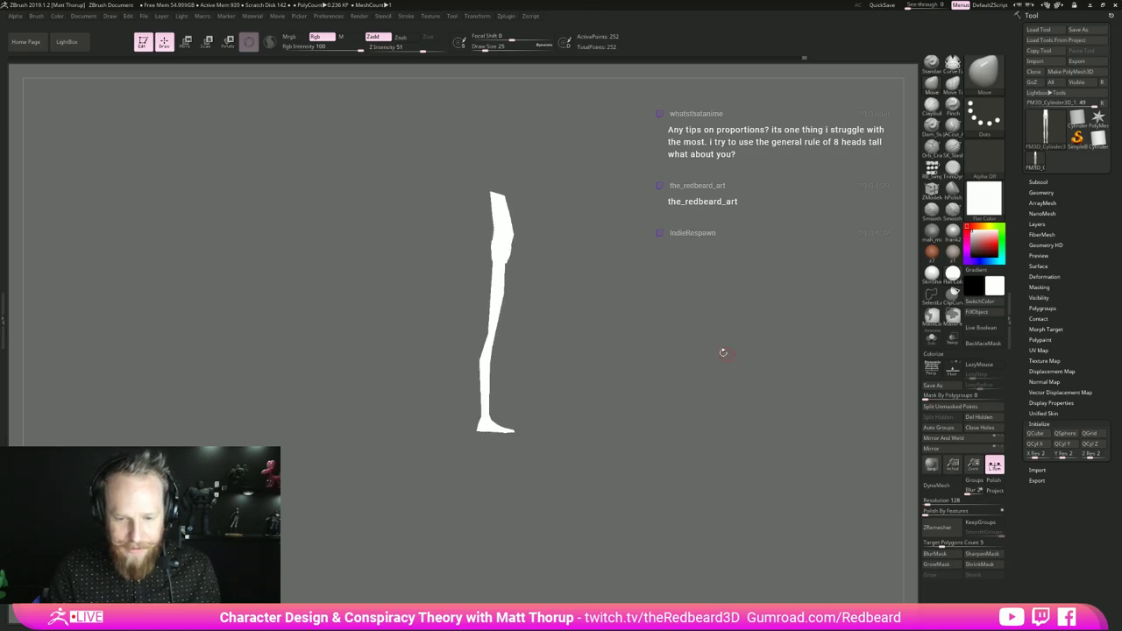
left_click(931, 296)
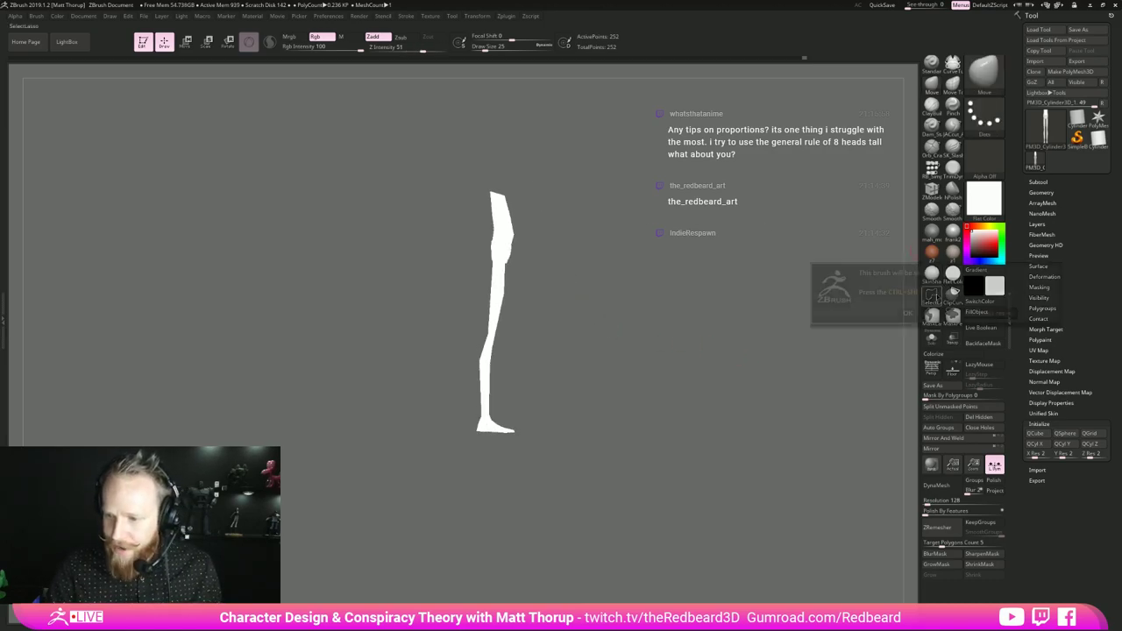
left_click(932, 314)
left_click_drag(710, 438, 636, 448, "shift")
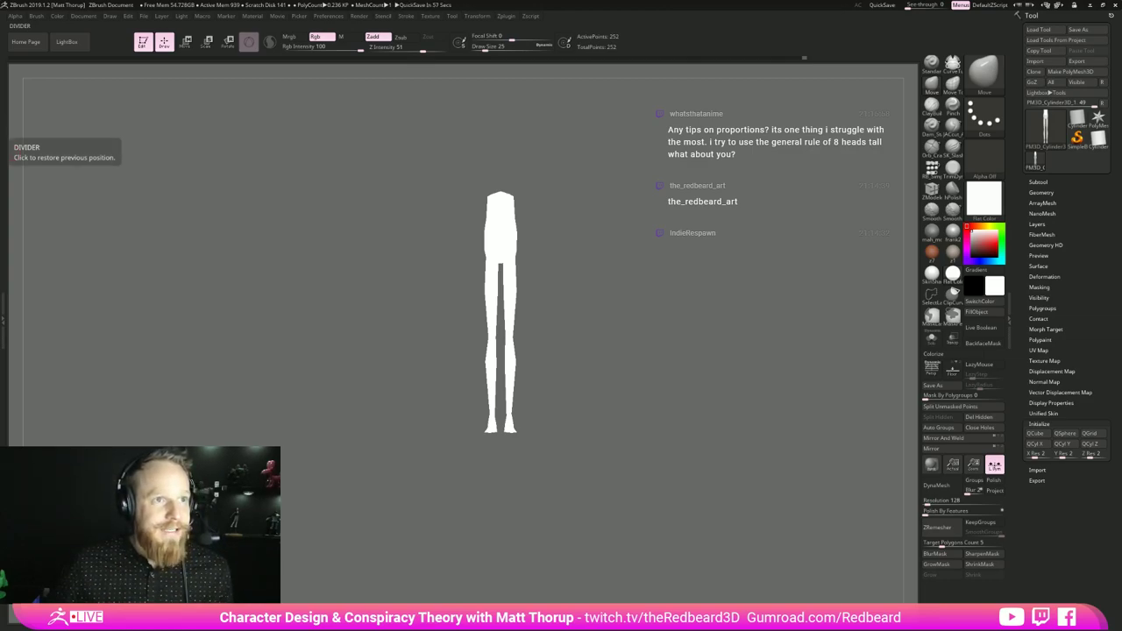
- Bring the ghostHunterConcept.jpg window beside the model and zoom in on the character's line sketch
left_click_drag(0, 80, 207, 85)
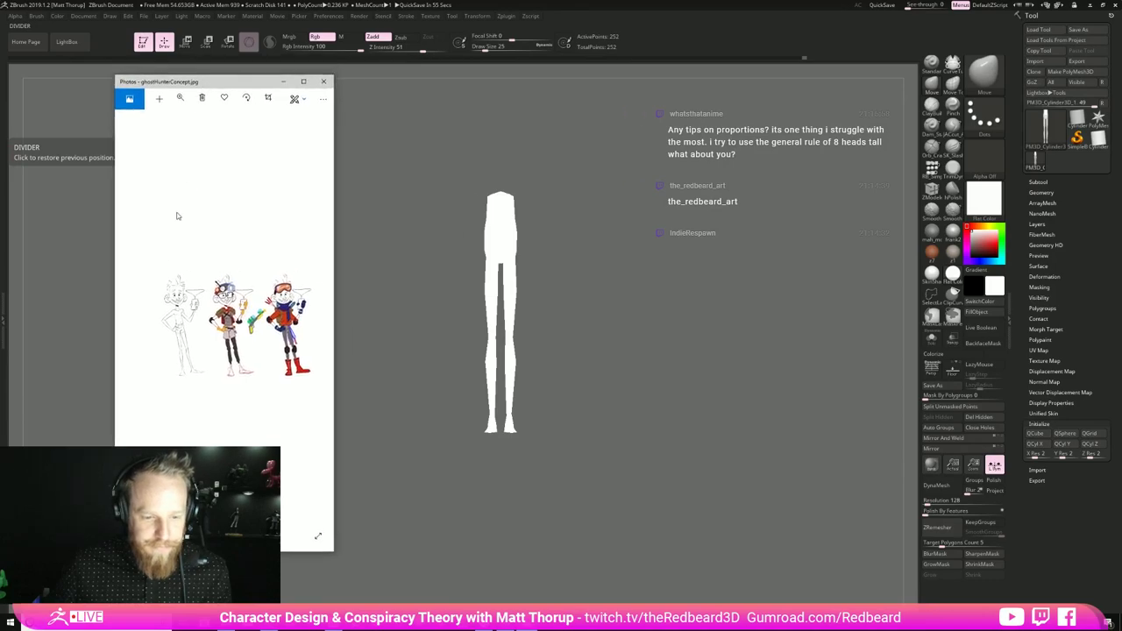
left_click(180, 97)
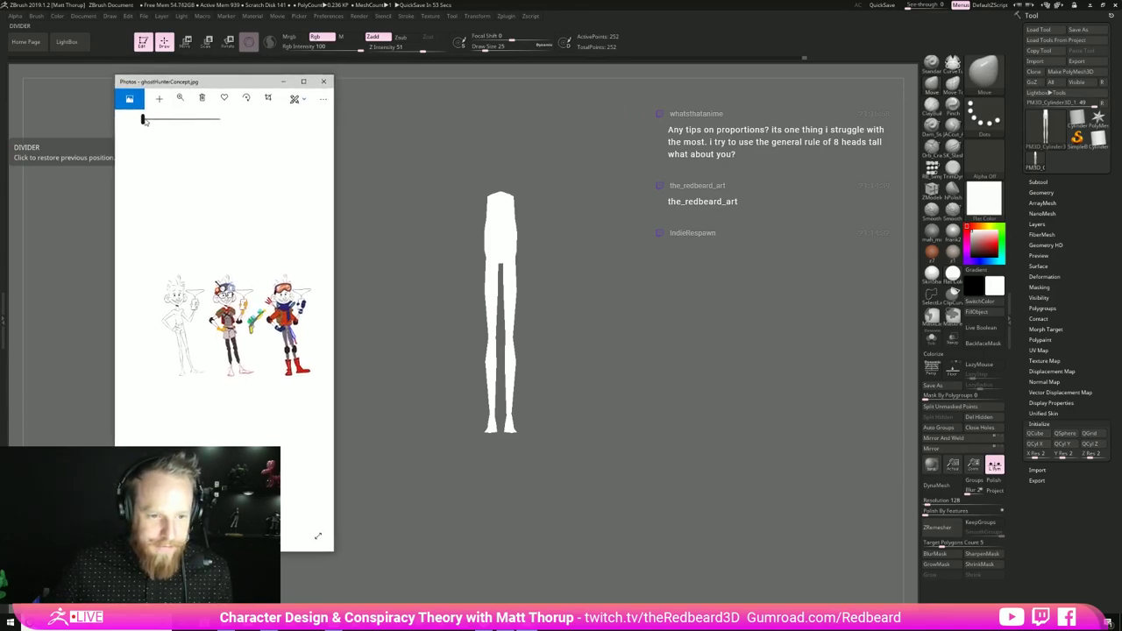
left_click_drag(145, 120, 152, 124)
left_click_drag(195, 176, 308, 190)
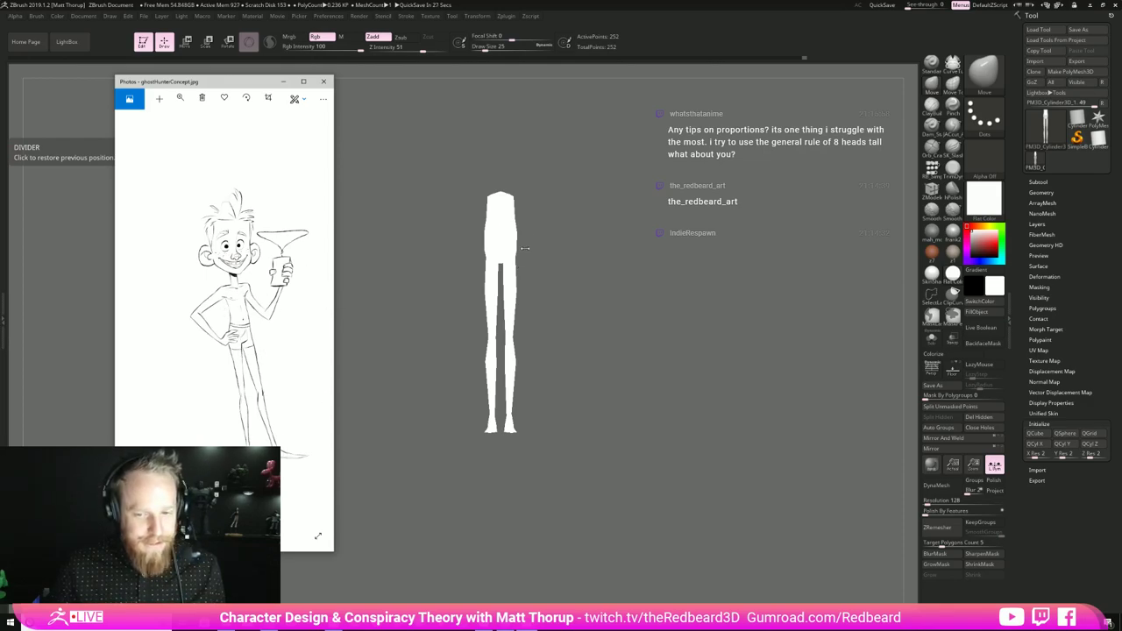
- Compare the side silhouette with the concept sketch, move the Photos window off the canvas, and check the straight-on silhouette
left_click_drag(595, 231, 534, 225)
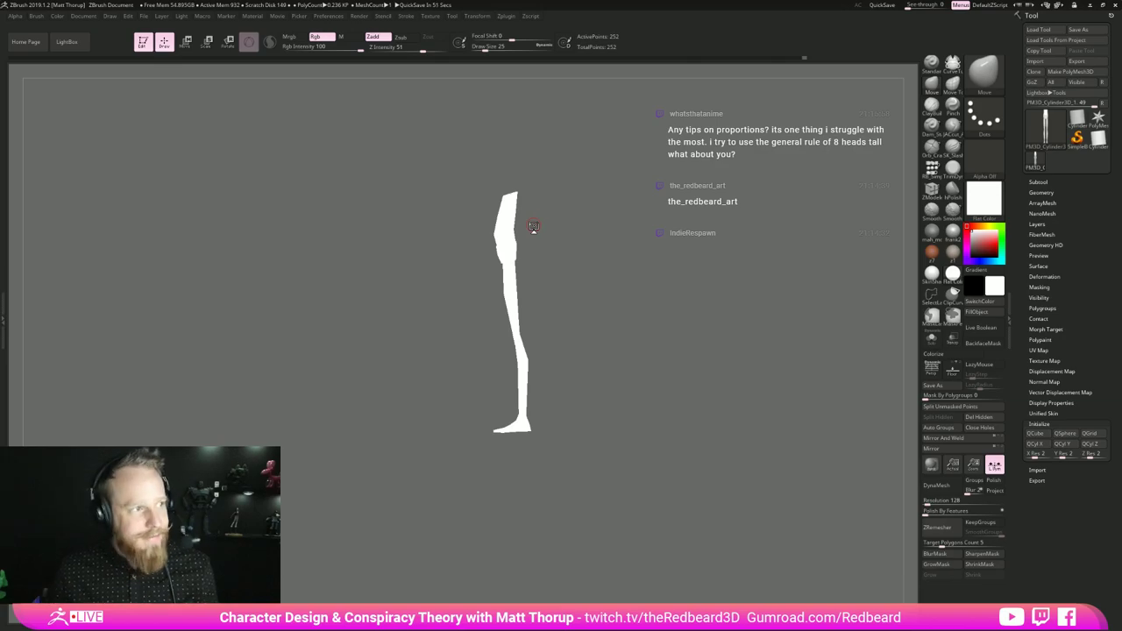
key("alt+Tab")
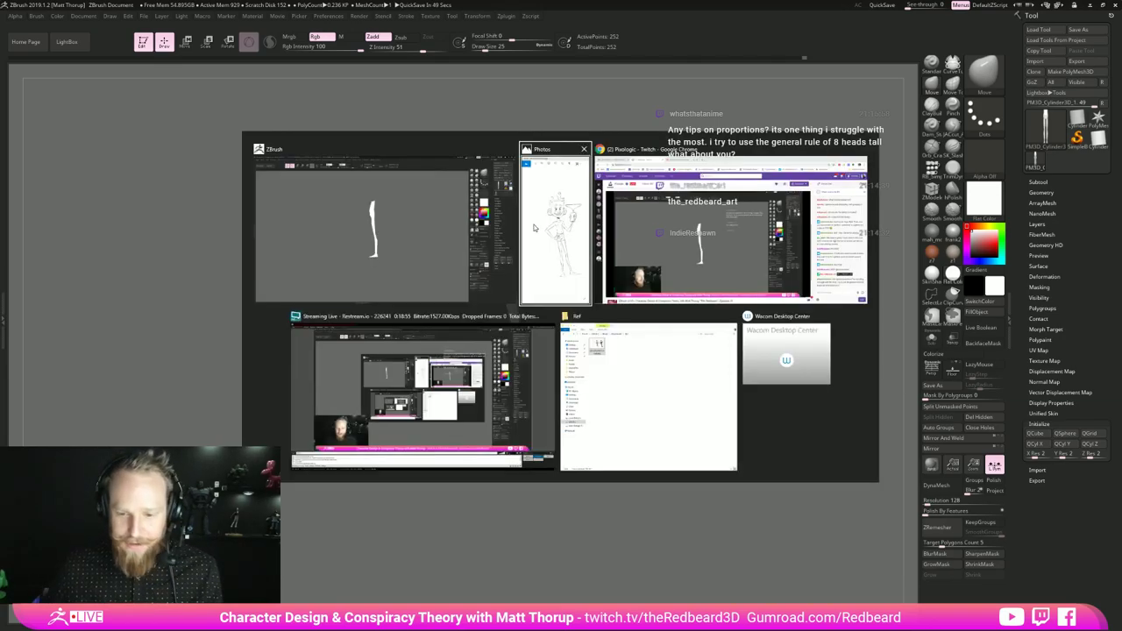
left_click_drag(241, 85, 0, 61)
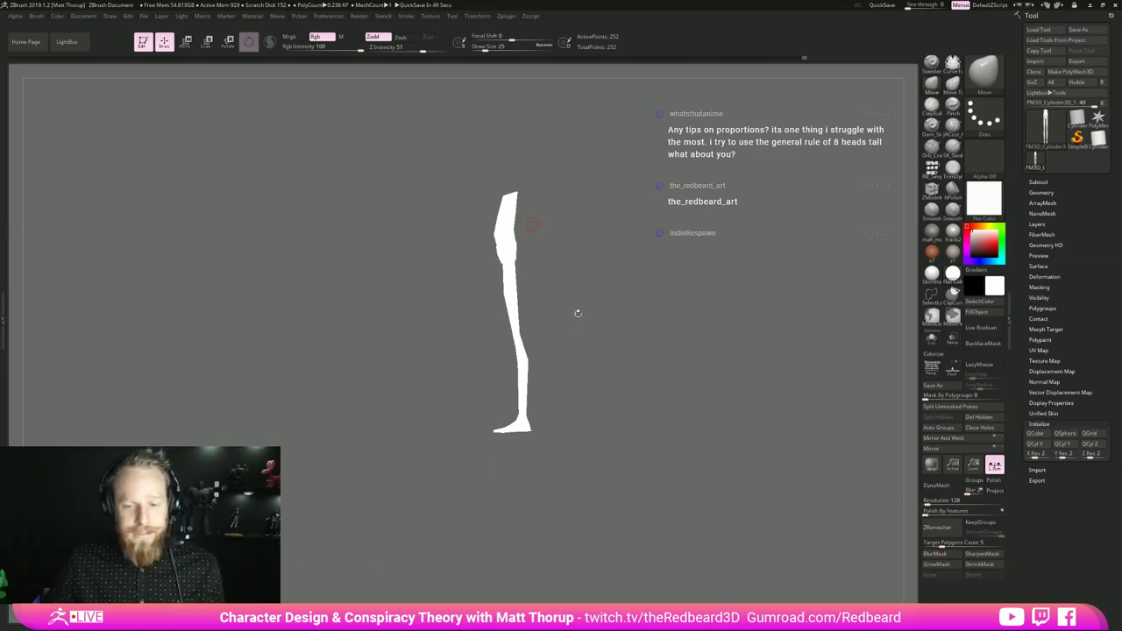
left_click_drag(610, 378, 649, 374)
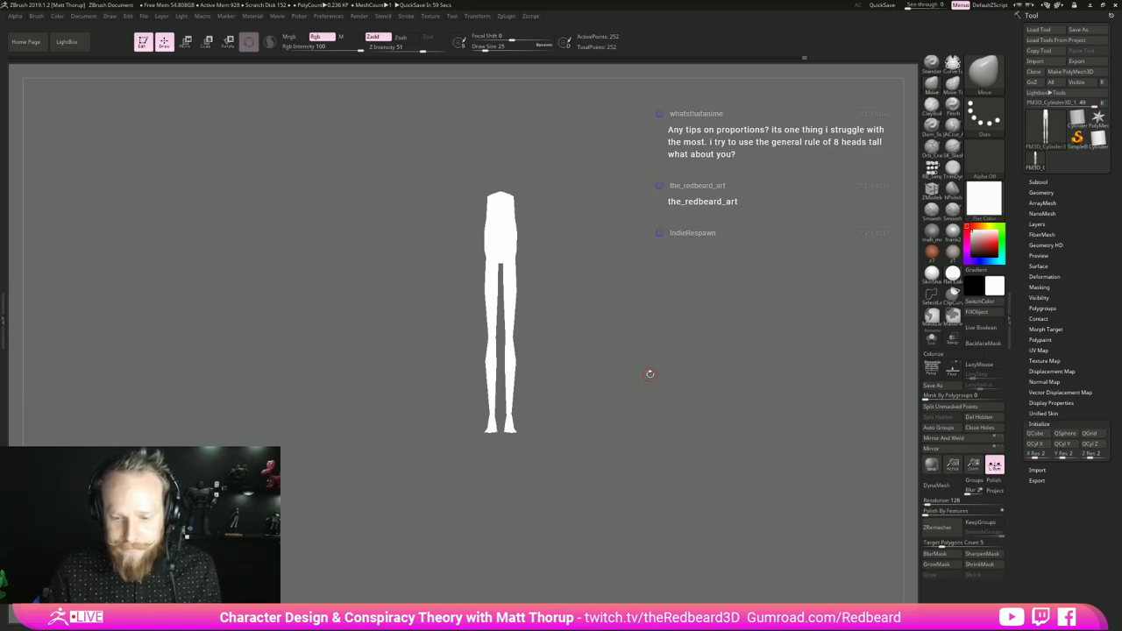
- Show the polyframe again and restore the reddish-brown shaded material on the figure
key("shift+f")
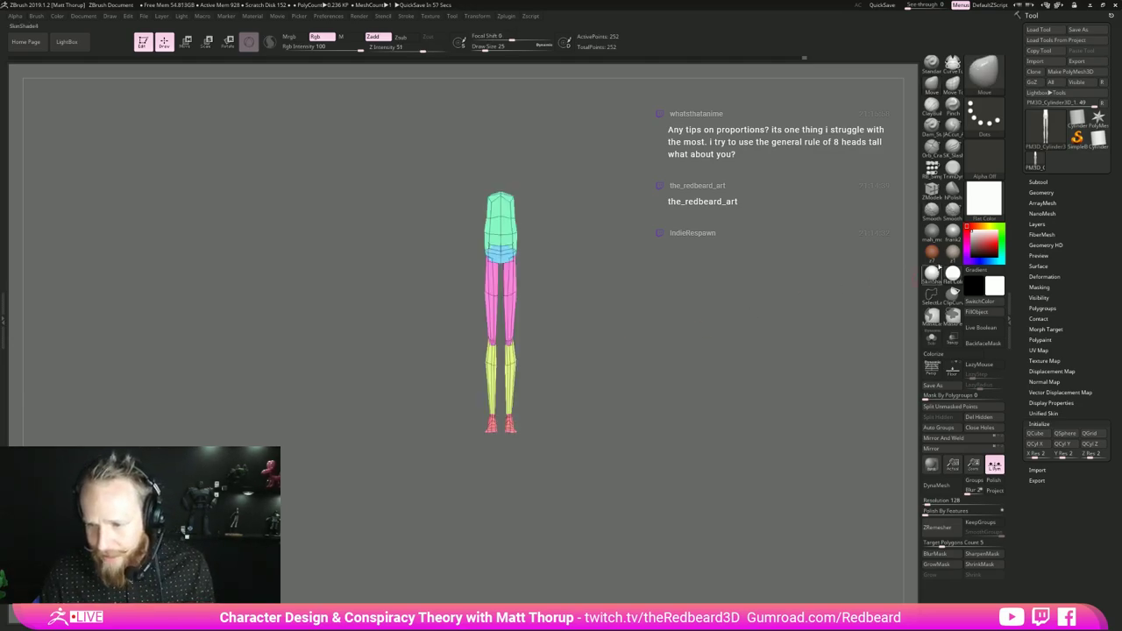
left_click(935, 252)
left_click_drag(627, 361, 648, 395)
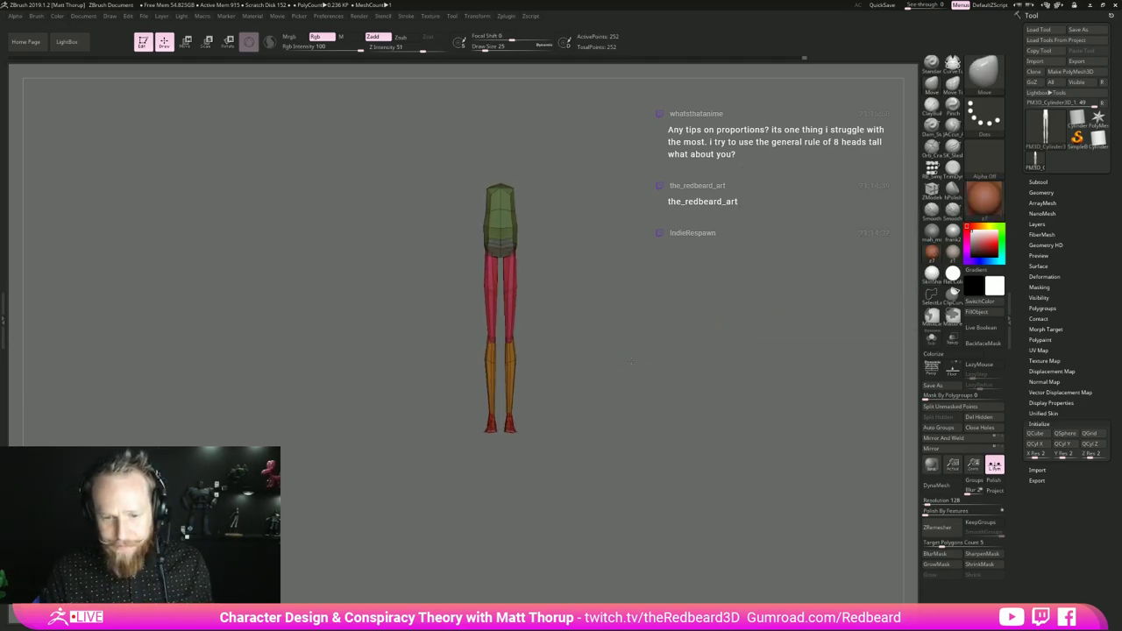
- Pull the hips outward on both sides with the Move brush to widen the pelvis, adjusting the brush size for the sections
left_click_drag(676, 333, 654, 479, "alt")
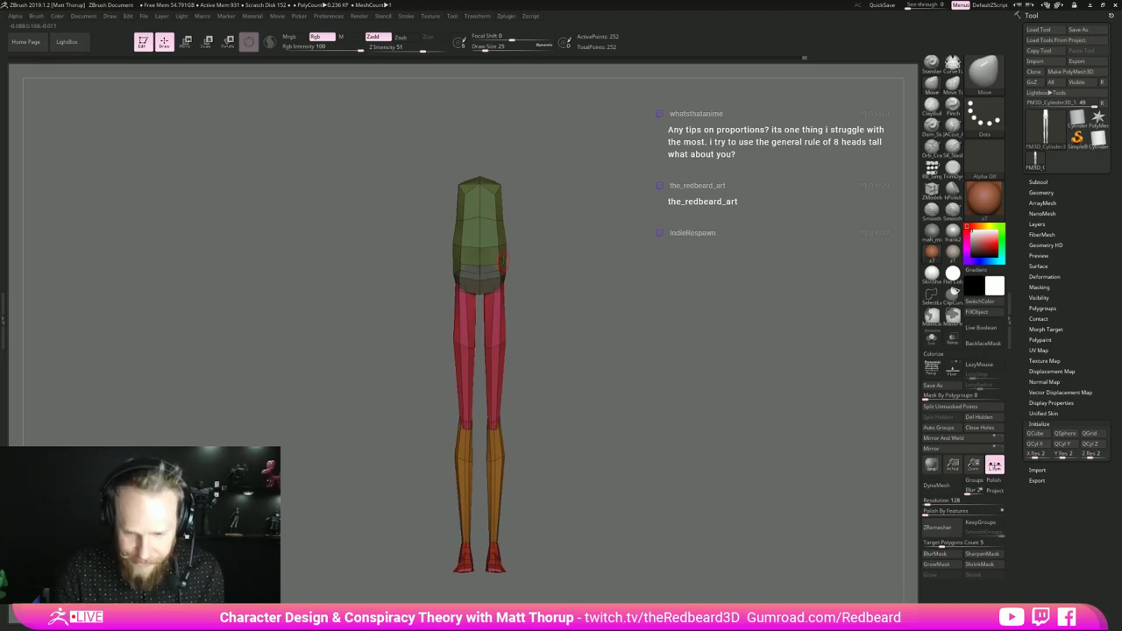
key("s")
left_click(503, 259)
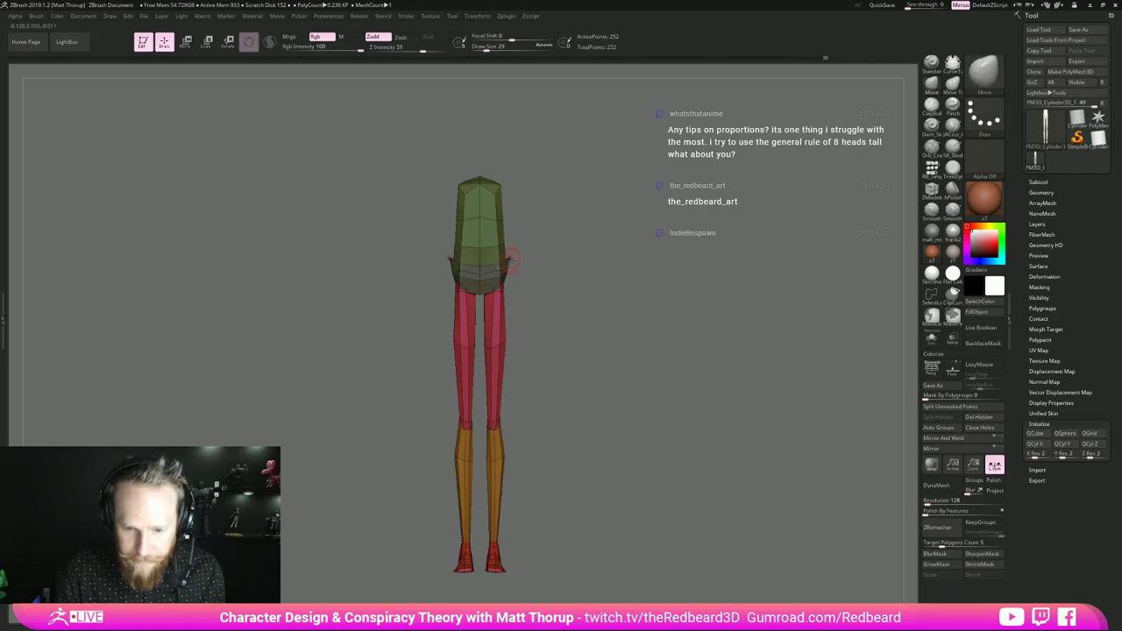
key("s")
mouse_move(512, 261)
left_mouse_down()
mouse_move(510, 270)
mouse_move(500, 219)
left_mouse_up()
key("s")
key("s")
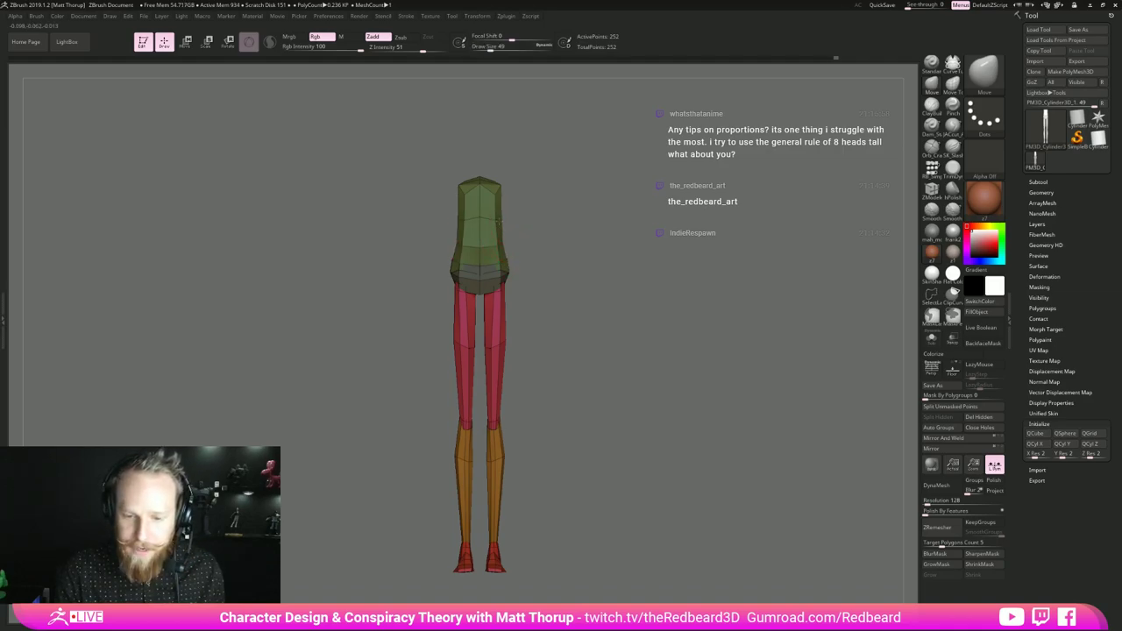
mouse_move(592, 273)
left_mouse_down()
mouse_move(545, 277)
mouse_move(565, 361)
mouse_move(643, 386)
mouse_move(552, 343)
left_mouse_up()
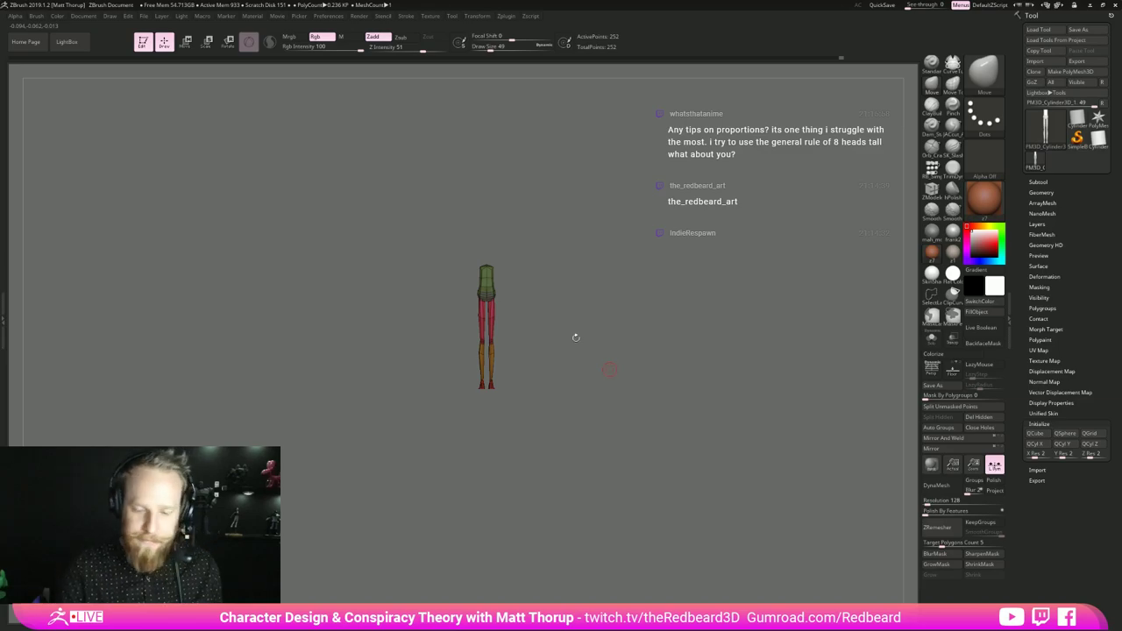
- Reshape the shoulder corners at the top of the torso using the Move brush at draw size 22
mouse_move(576, 338)
left_mouse_down()
mouse_move(637, 347)
mouse_move(586, 348)
mouse_move(648, 363)
mouse_move(604, 343)
mouse_move(652, 342)
left_mouse_up()
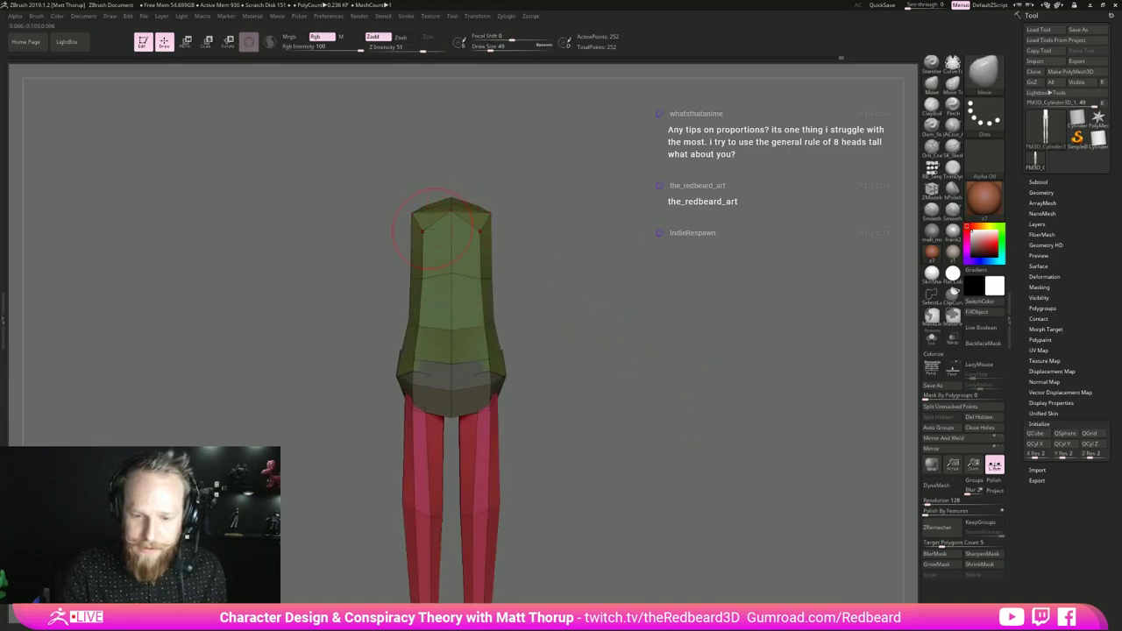
key("s")
left_click_drag(429, 227, 428, 218)
left_click_drag(530, 182, 545, 229)
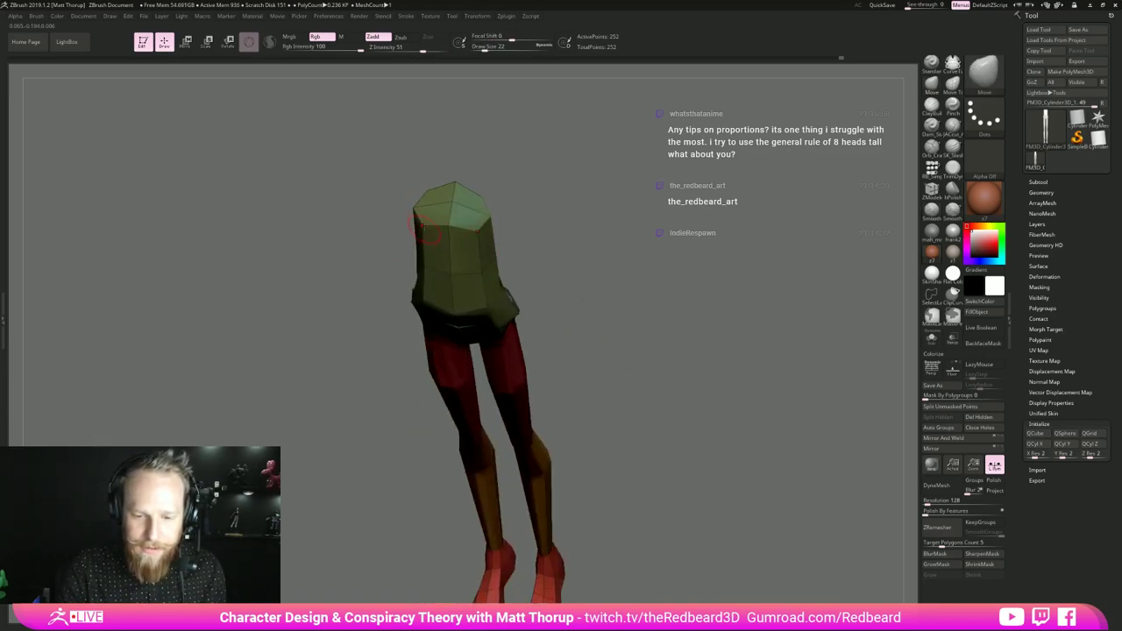
left_click_drag(519, 165, 525, 229)
left_click_drag(418, 220, 425, 204)
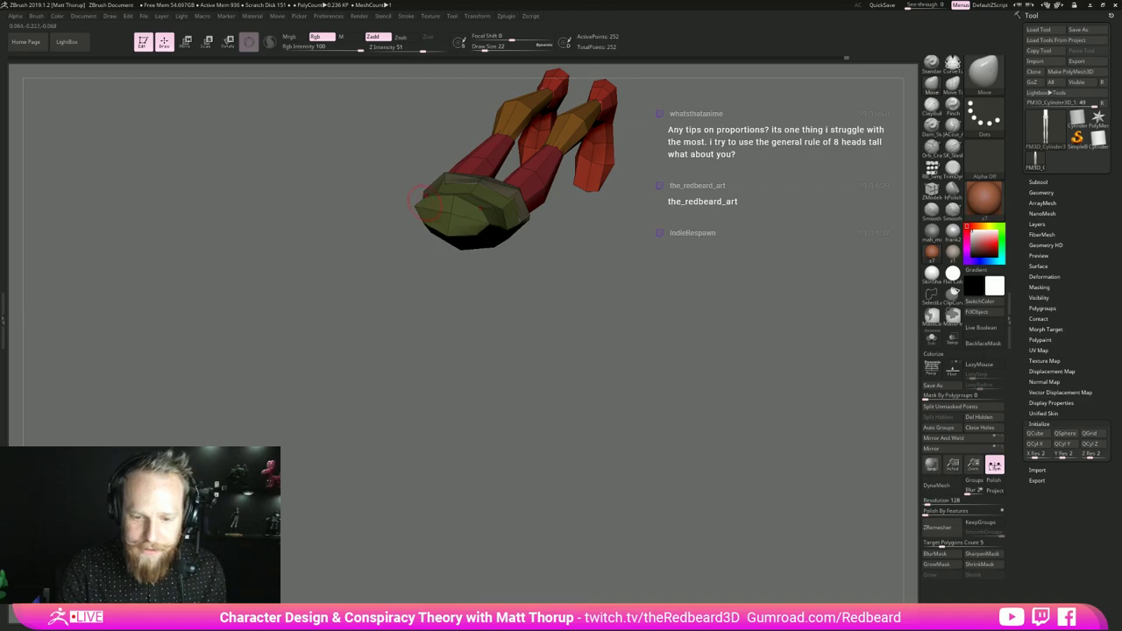
- Refine the upper edge of the torso in side profile with the Move brush
left_click_drag(504, 276, 579, 96)
left_click_drag(607, 169, 564, 239)
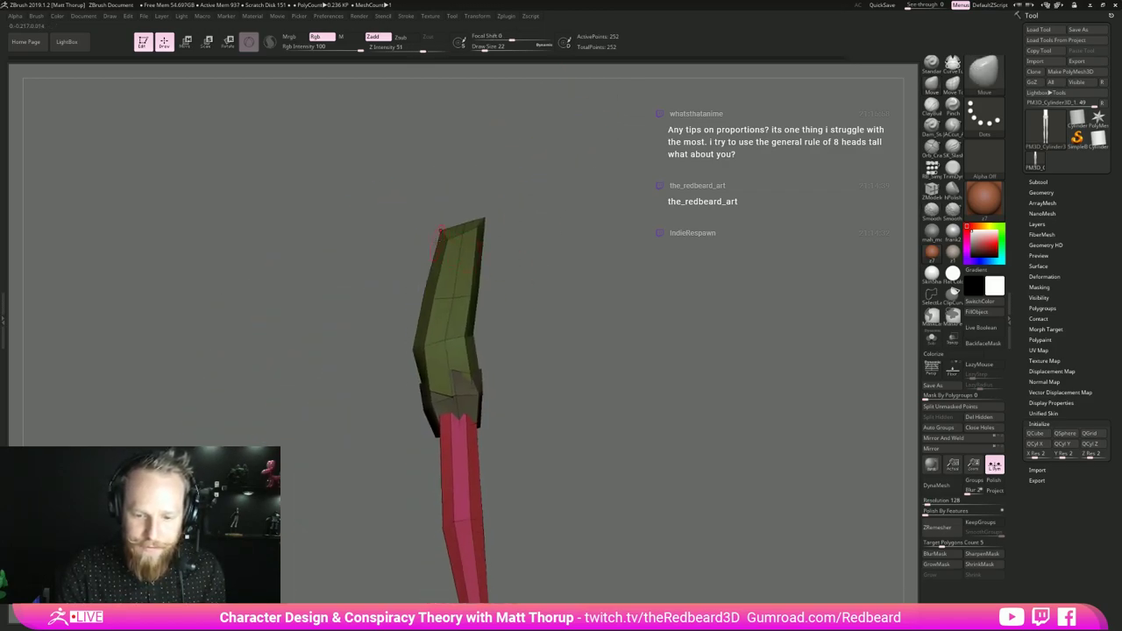
mouse_move(442, 233)
left_mouse_down()
mouse_move(550, 217)
mouse_move(449, 232)
left_mouse_up()
left_click_drag(515, 225, 466, 228, "shift")
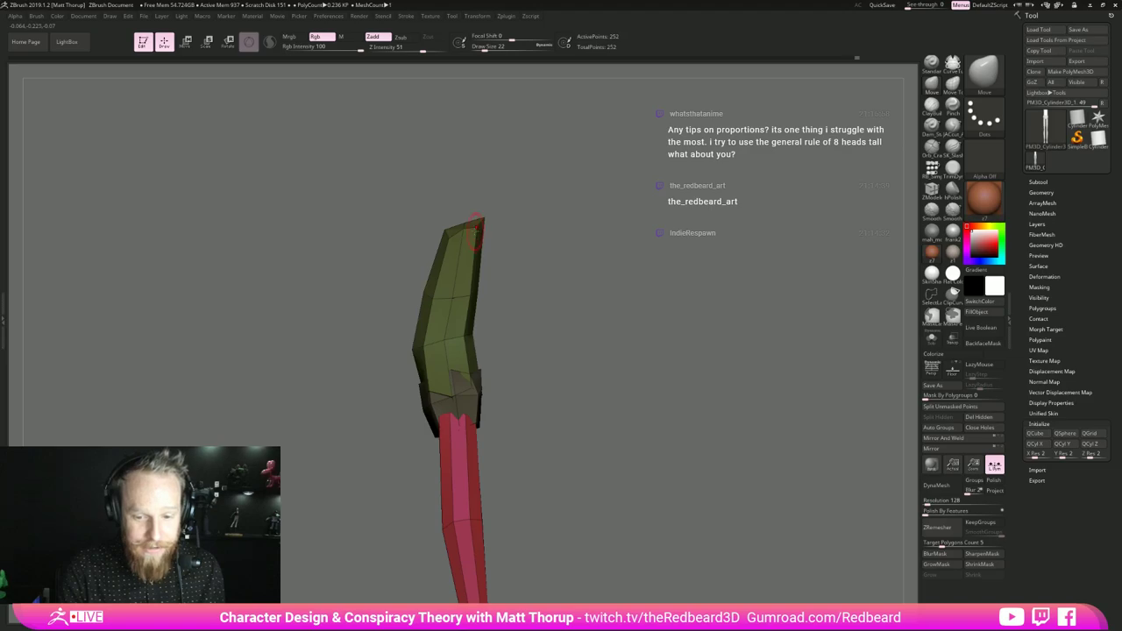
- Insert a Cylinder primitive from the simple insert-mesh brush on top of the torso as the neck
left_click_drag(636, 399, 676, 377)
left_click_drag(583, 464, 560, 370, "alt")
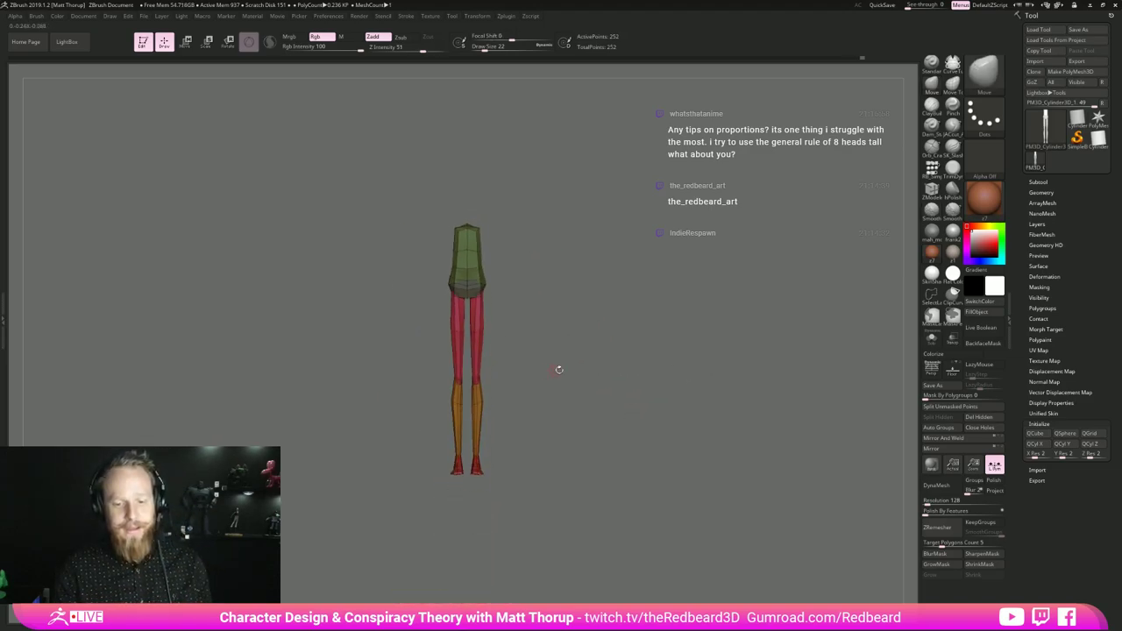
left_click_drag(587, 433, 519, 457, "alt")
left_click_drag(624, 385, 640, 469, "alt")
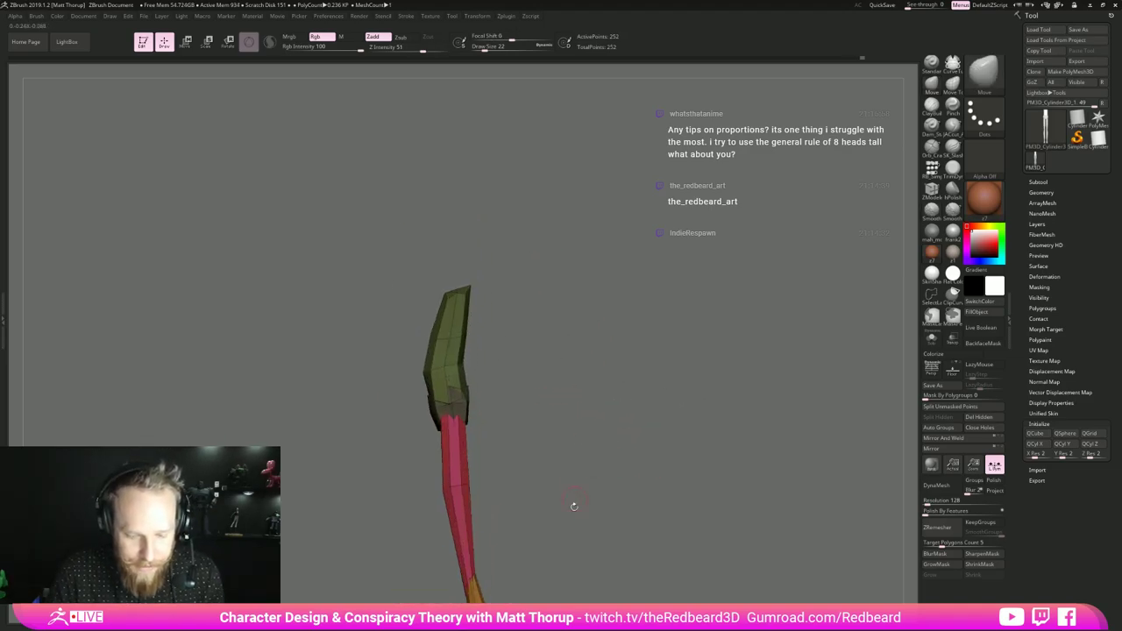
left_click_drag(604, 506, 720, 462, "alt")
left_click_drag(720, 461, 741, 445)
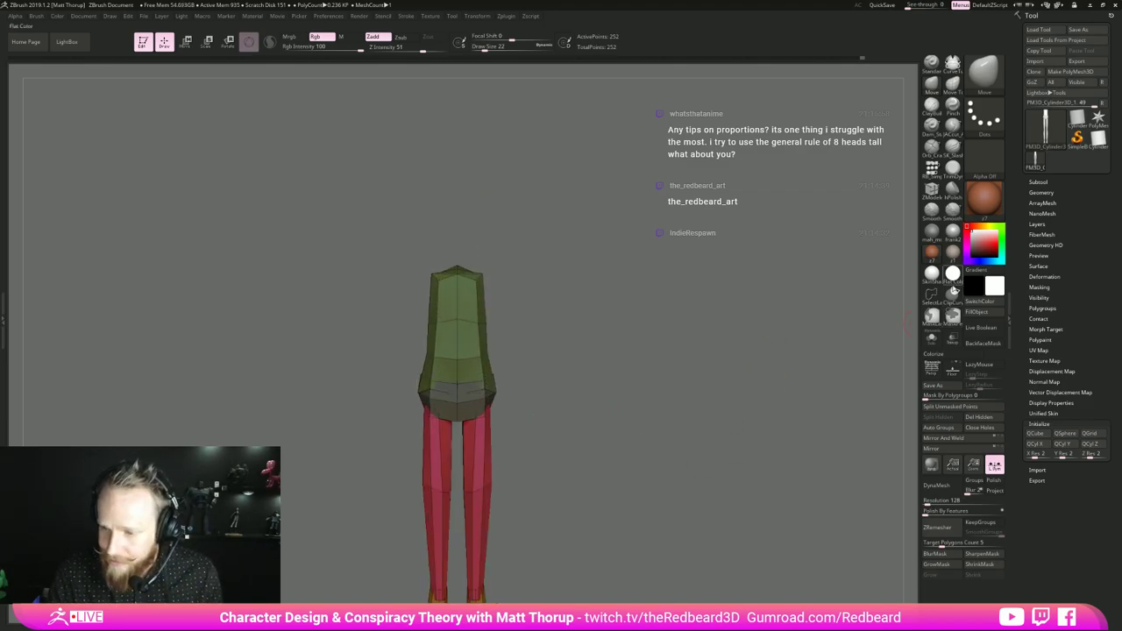
left_click(932, 167)
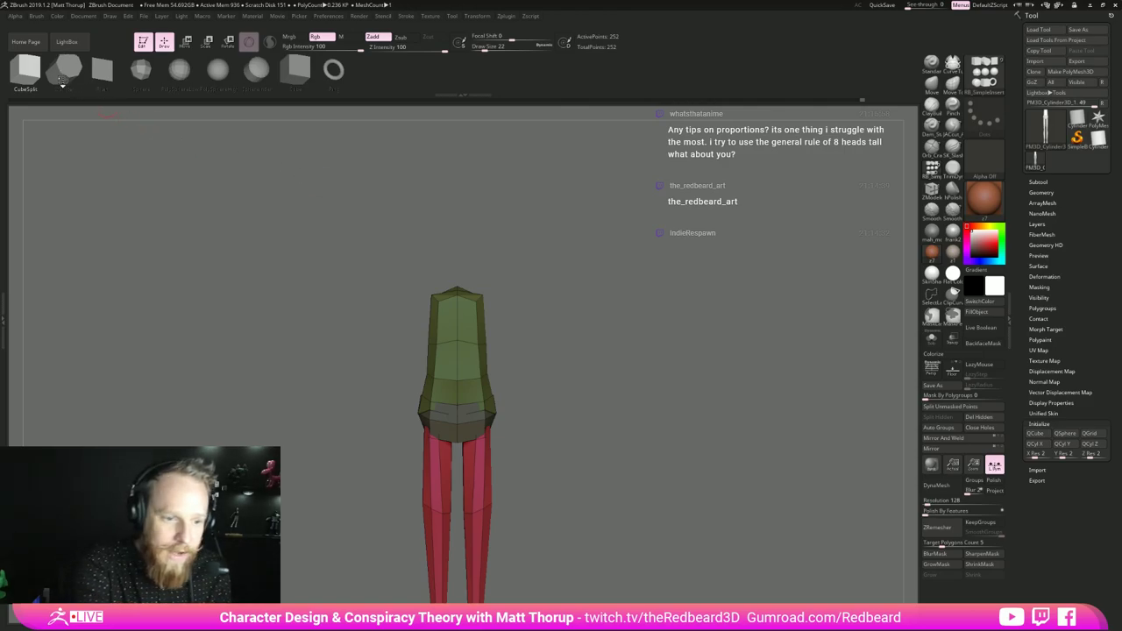
left_click(65, 71)
left_click_drag(513, 262, 577, 340)
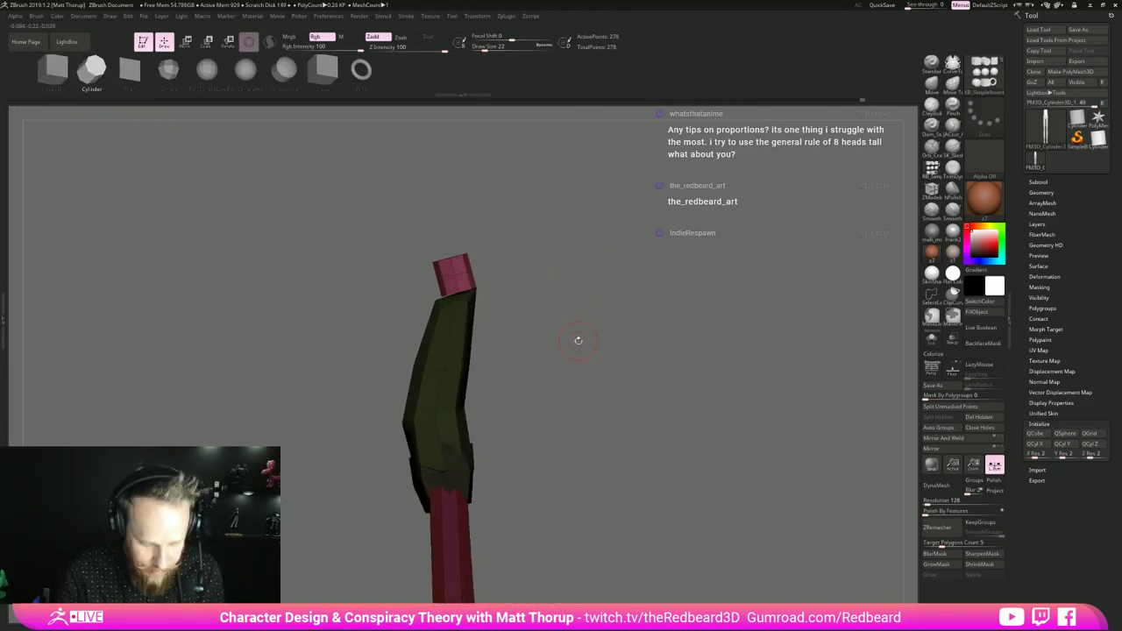
- Slim, lengthen and tilt the neck cylinder with the transform gizmo in side profile, then return to draw mode
key("r")
left_click_drag(458, 291, 446, 240)
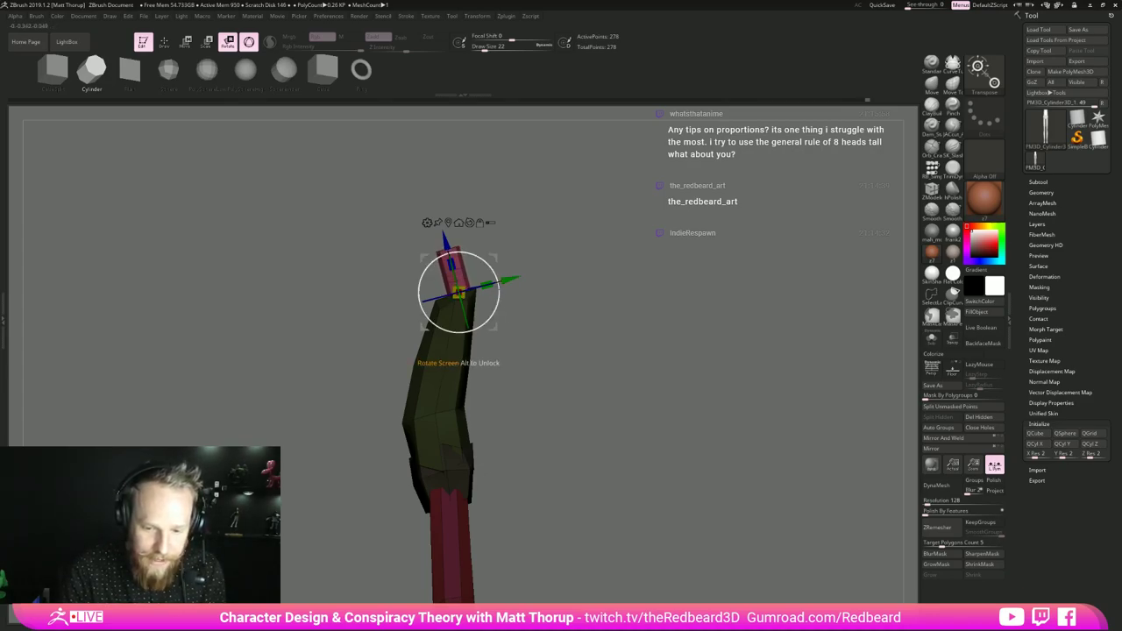
left_click_drag(497, 279, 499, 285)
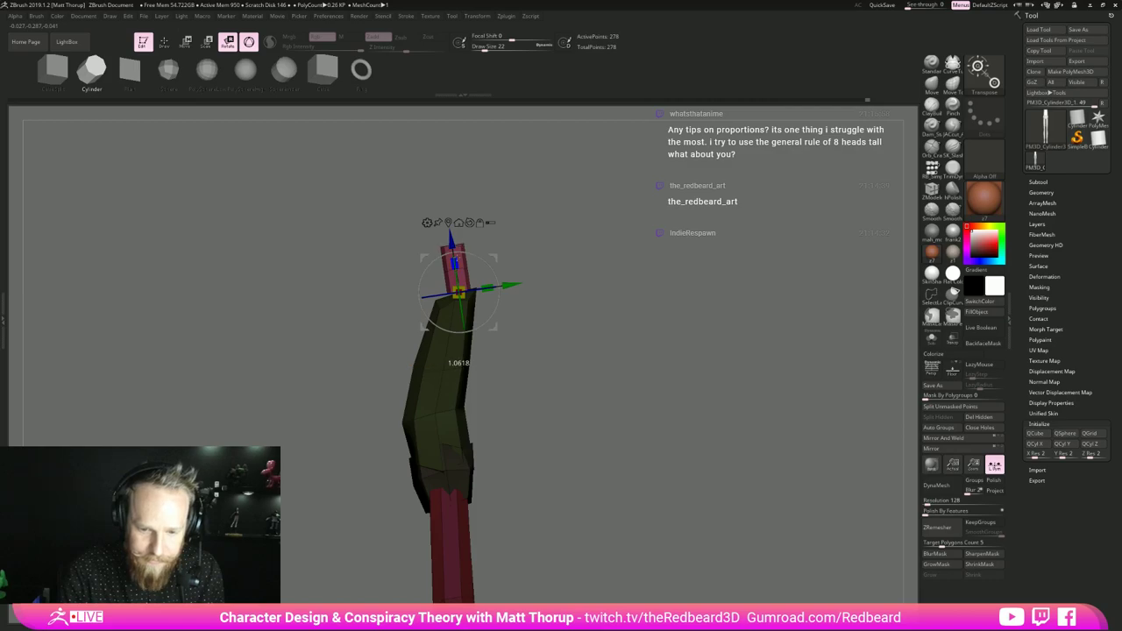
left_click_drag(451, 236, 452, 244)
mouse_move(547, 302)
left_mouse_down()
mouse_move(619, 312)
mouse_move(628, 386)
left_mouse_up()
key("q")
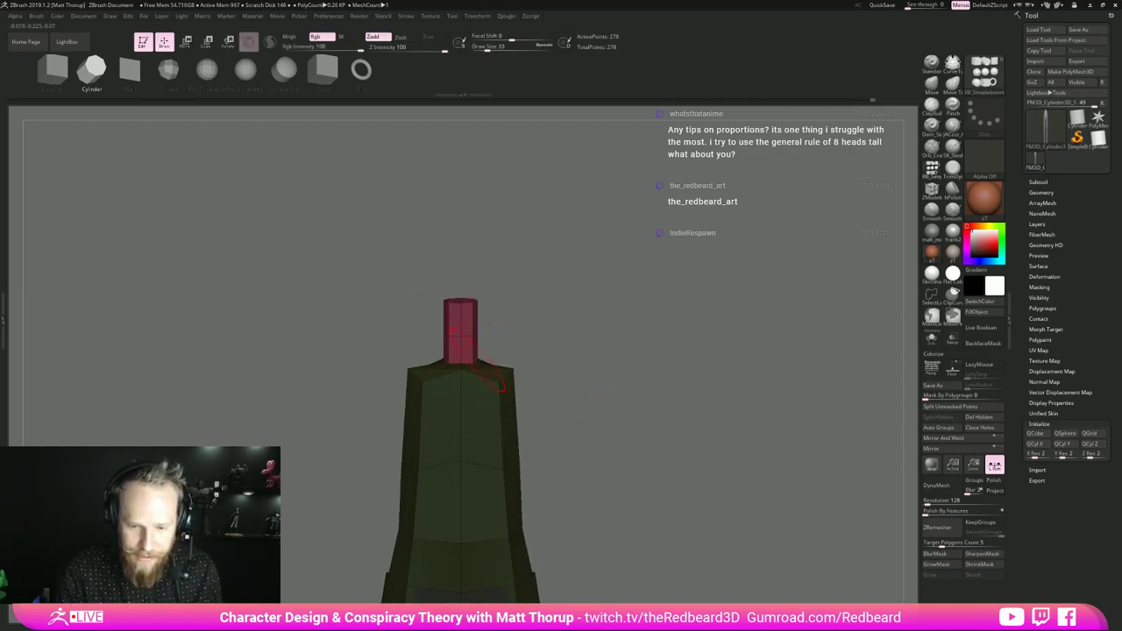
- Taper the neck cylinder toward its middle in front view with the Move brush at draw size 20
mouse_move(481, 357)
left_mouse_down()
mouse_move(499, 352)
mouse_move(470, 344)
left_mouse_up()
key("ctrl+z")
key("b")
key("m")
key("v")
key("s")
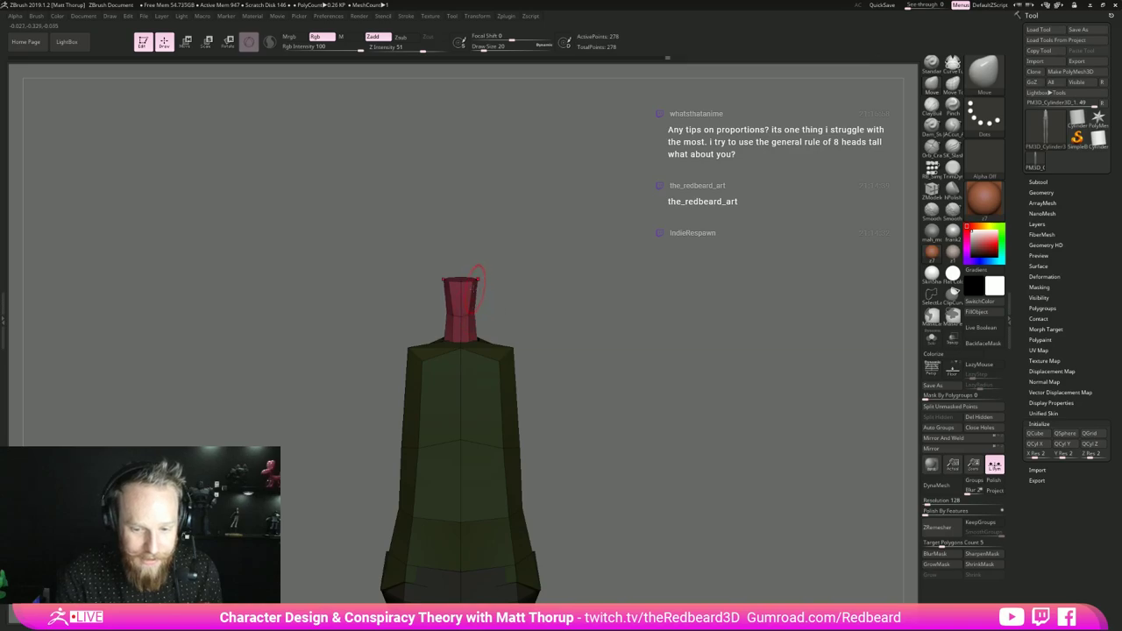
mouse_move(541, 279)
left_mouse_down()
mouse_move(620, 303)
mouse_move(575, 295)
left_mouse_up()
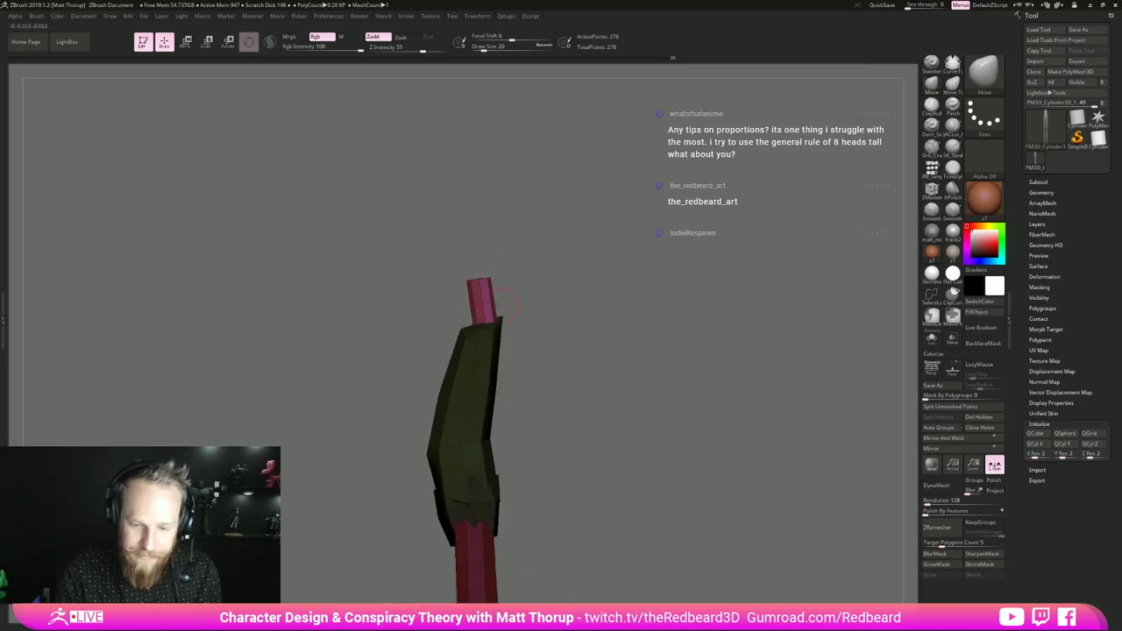
- Adjust the neck's outline from the side and from above with the Move brush at draw size 12
key("s")
mouse_move(490, 303)
left_mouse_down()
mouse_move(523, 315)
mouse_move(521, 366)
mouse_move(481, 375)
mouse_move(494, 356)
mouse_move(524, 388)
mouse_move(572, 327)
mouse_move(565, 385)
left_mouse_up()
key("s")
left_click_drag(476, 357, 469, 357)
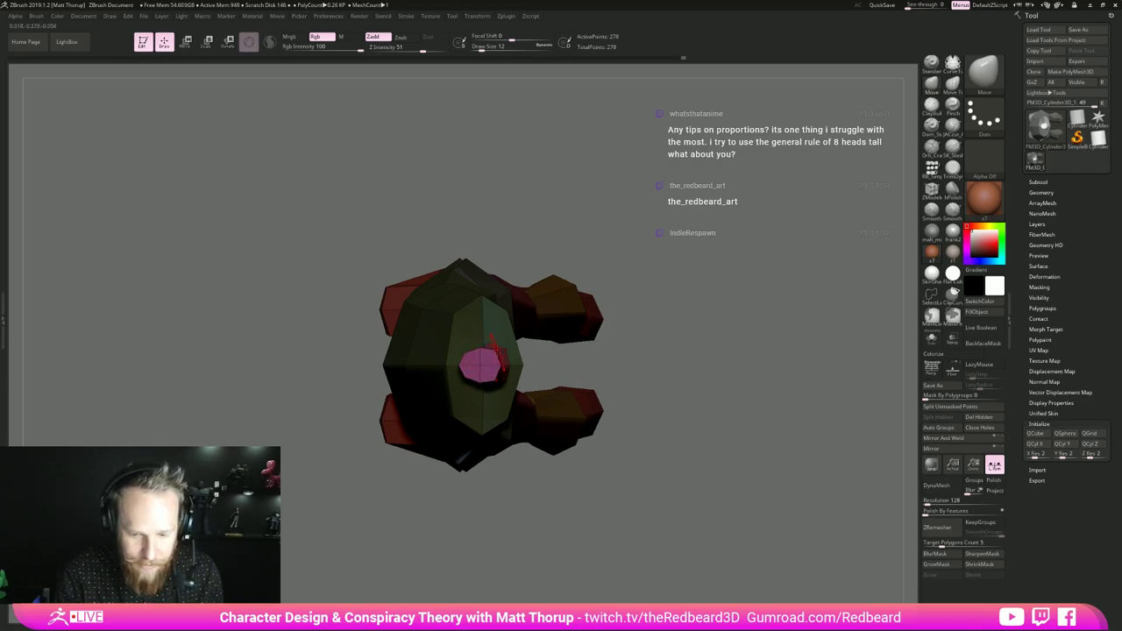
- Bend the neck slightly along its length in side profile with the Move brush at draw size 20
left_click_drag(675, 273, 562, 346)
left_click_drag(429, 438, 615, 359)
mouse_move(615, 359)
left_mouse_down("alt")
mouse_move(615, 271)
mouse_move(692, 268)
mouse_move(616, 293)
mouse_move(606, 331)
mouse_move(627, 338)
mouse_move(622, 368)
left_mouse_up("alt")
key("s")
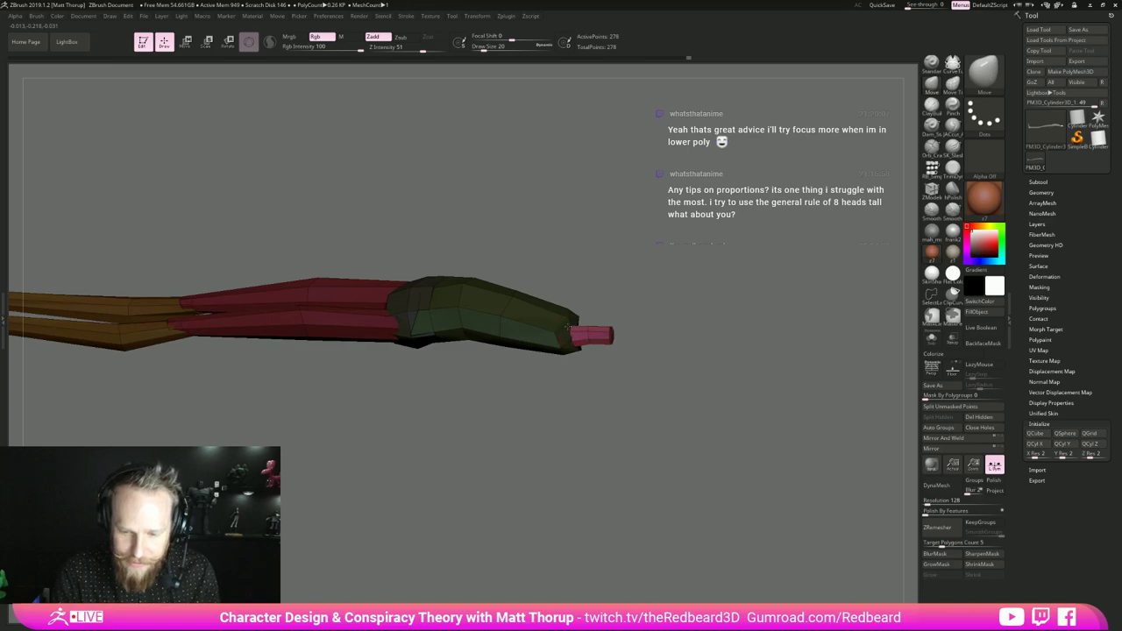
left_click_drag(566, 326, 571, 273, "shift")
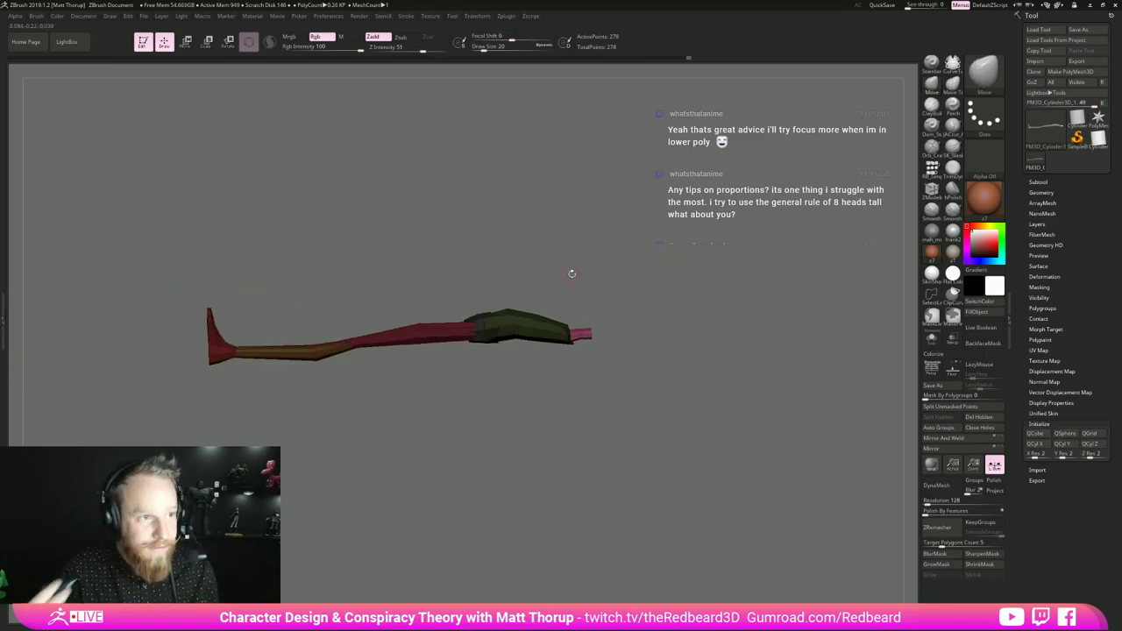
left_click_drag(659, 299, 714, 348)
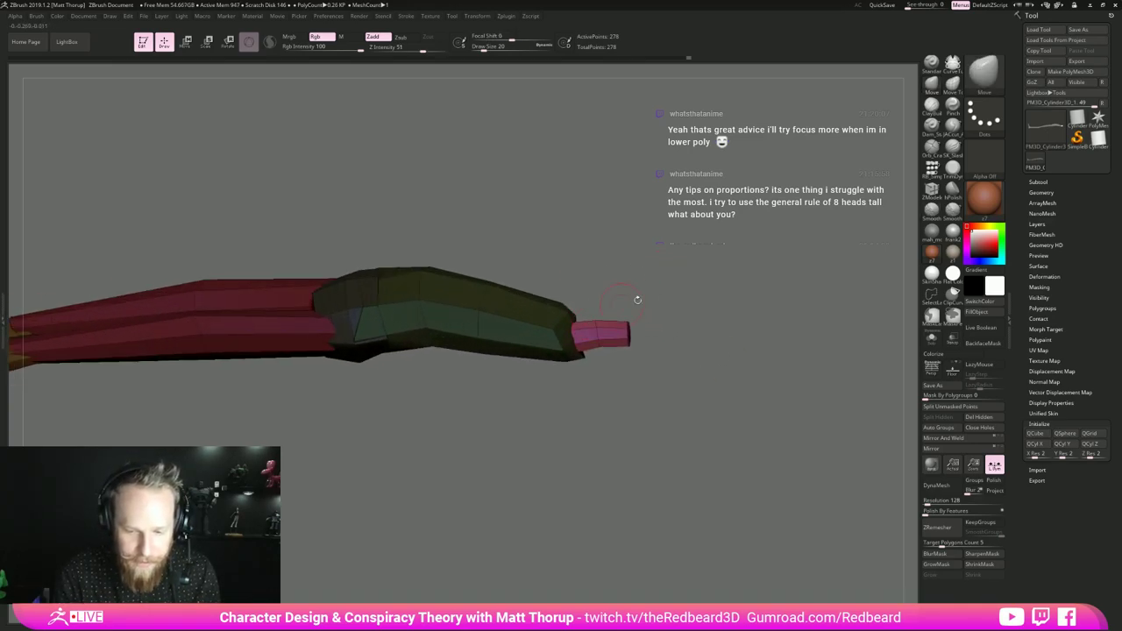
left_click_drag(637, 299, 690, 261)
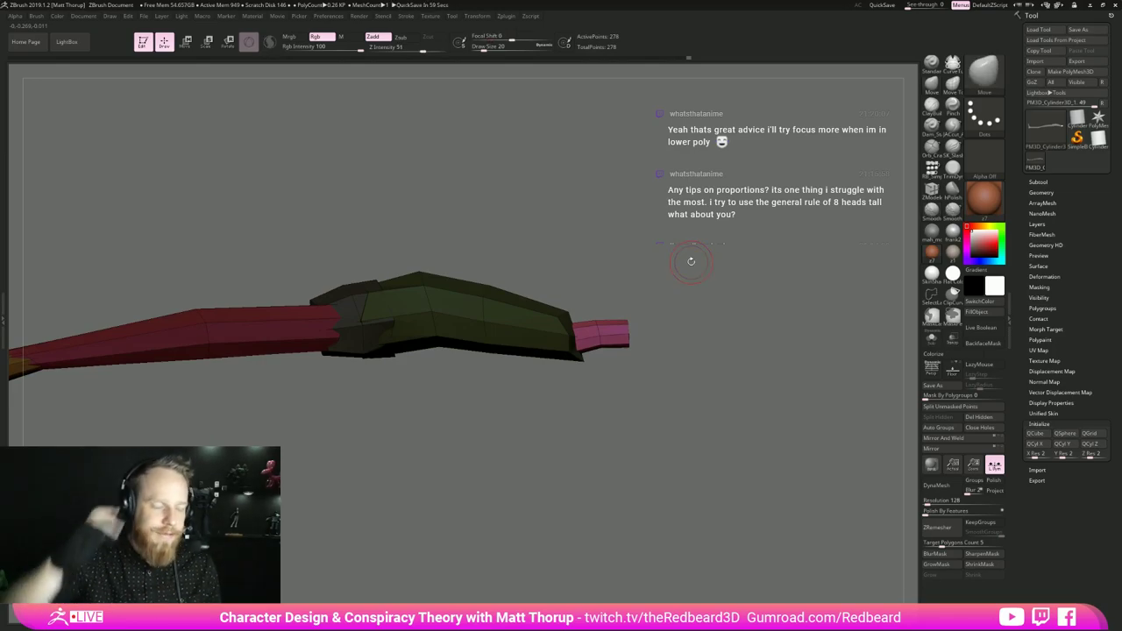
left_click_drag(657, 401, 718, 466)
- Refine the neck's upper end in front view with the Move brush at draw size 9
key("s")
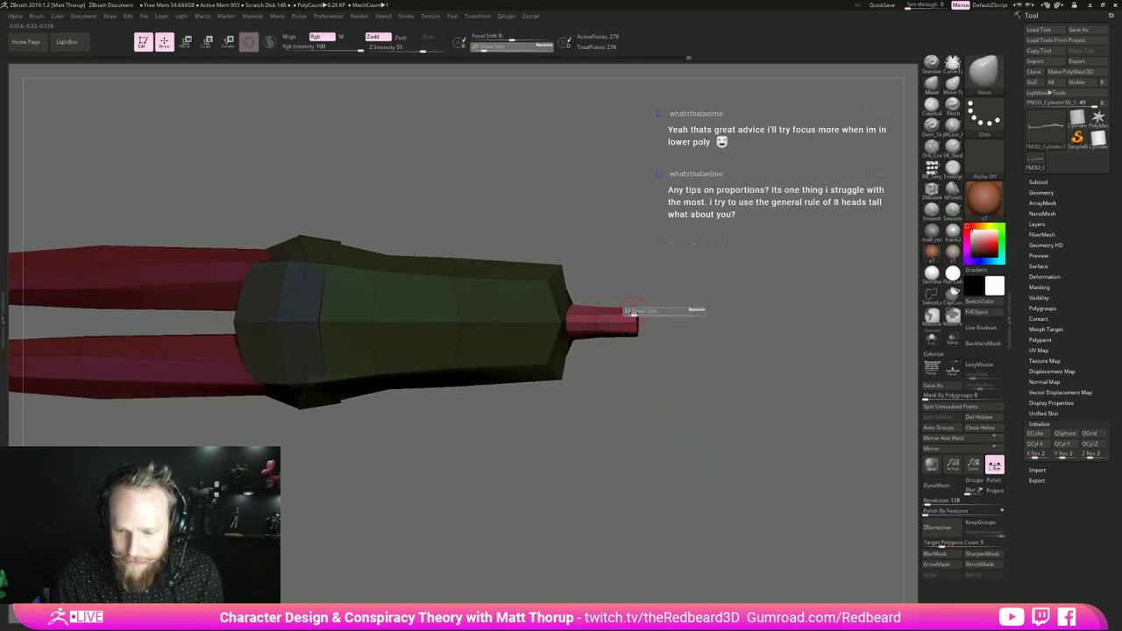
mouse_move(634, 312)
left_mouse_down()
mouse_move(730, 393)
mouse_move(682, 342)
left_mouse_up()
left_click_drag(682, 342, 734, 410)
left_click_drag(733, 410, 689, 411)
left_click_drag(690, 411, 702, 355, "alt")
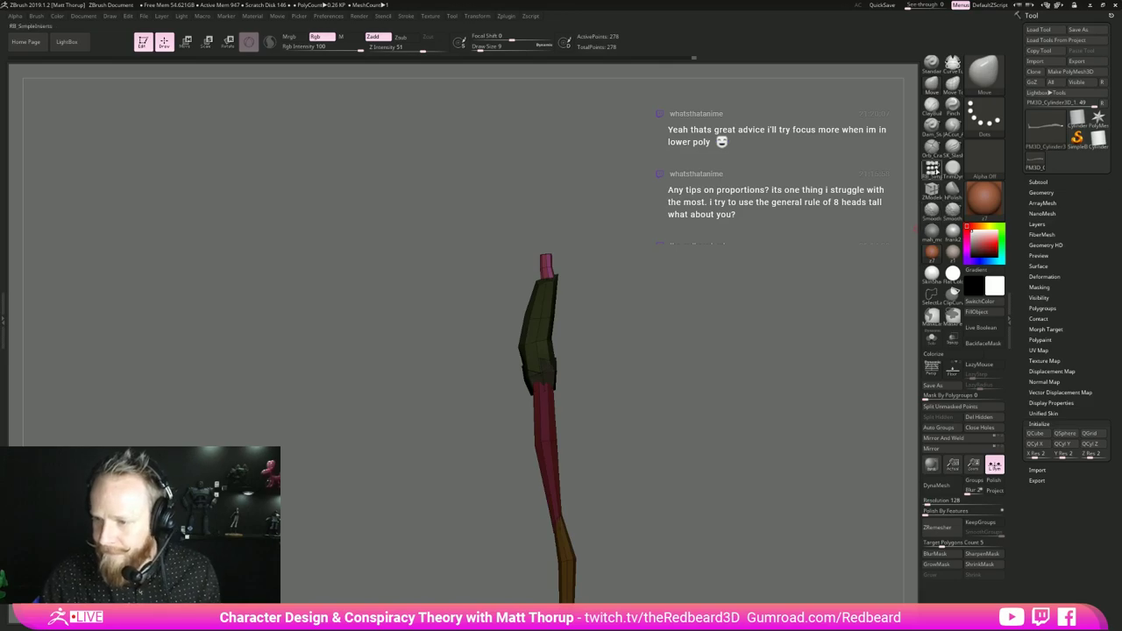
- Insert a Sphere primitive from the simple insert-mesh brush in front of the torso as the head
left_click(938, 172)
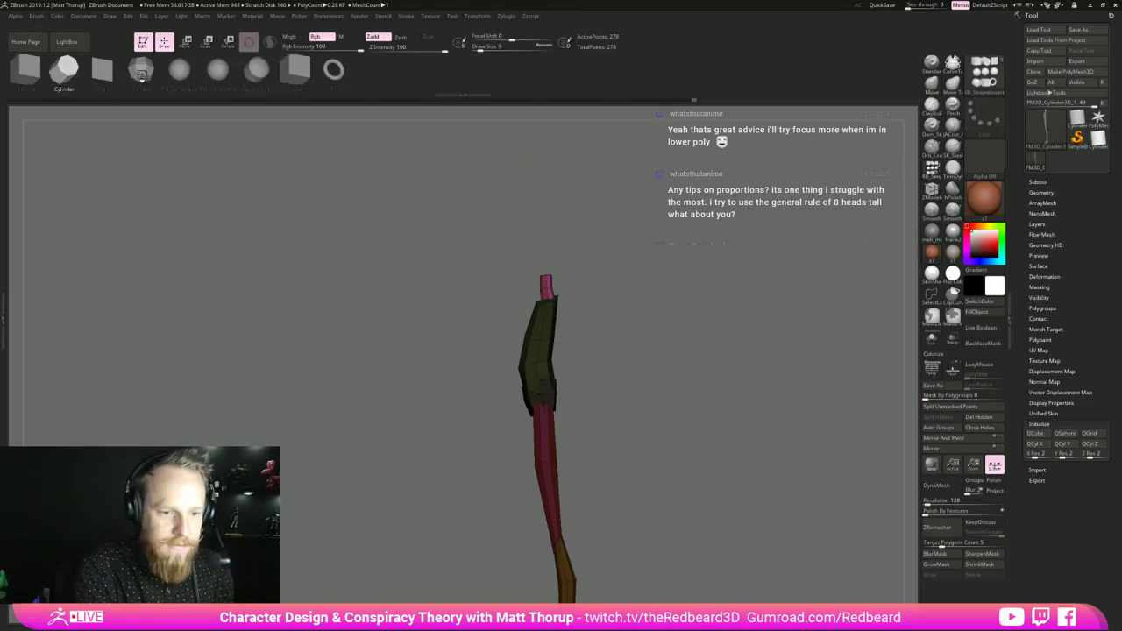
left_click(140, 74)
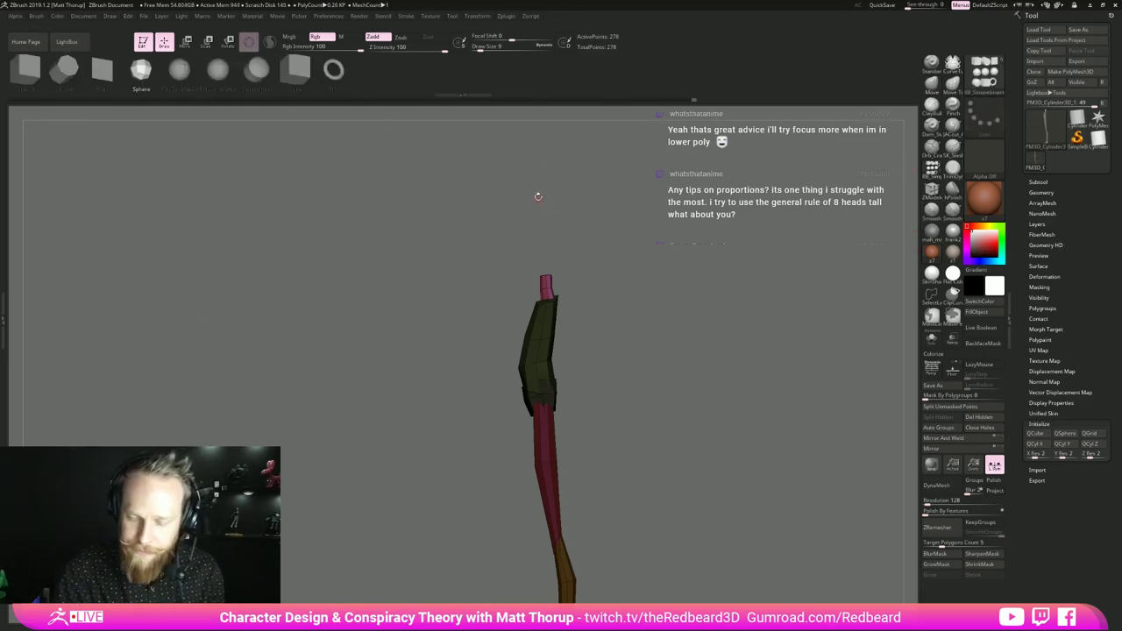
left_click_drag(538, 196, 613, 211)
left_click_drag(544, 286, 550, 364)
key("ctrl+z")
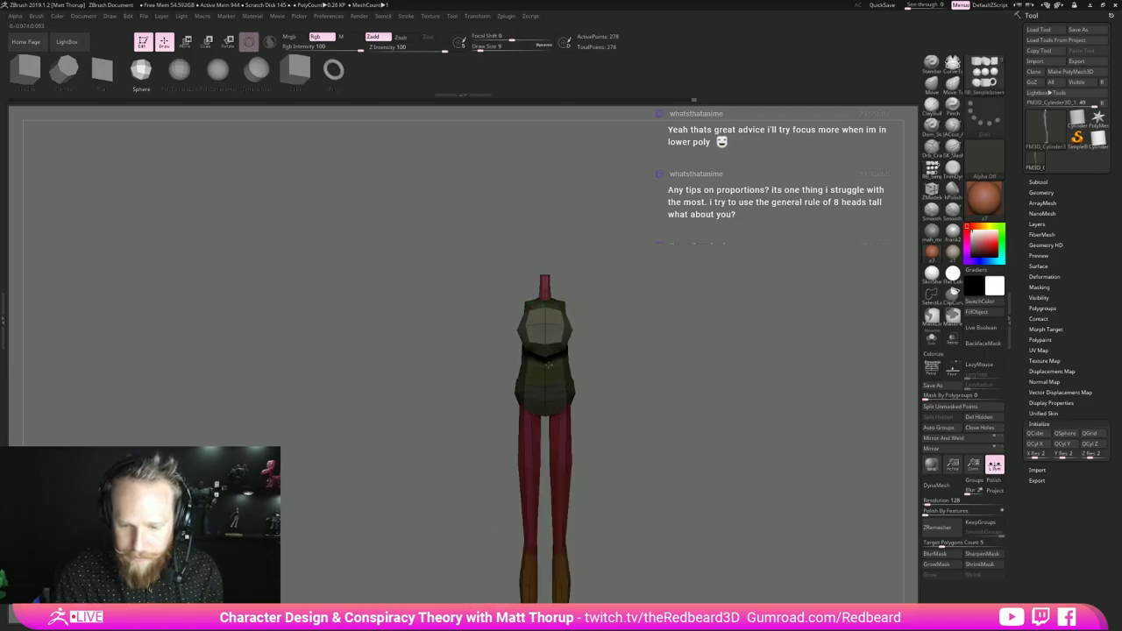
left_click_drag(740, 326, 677, 337)
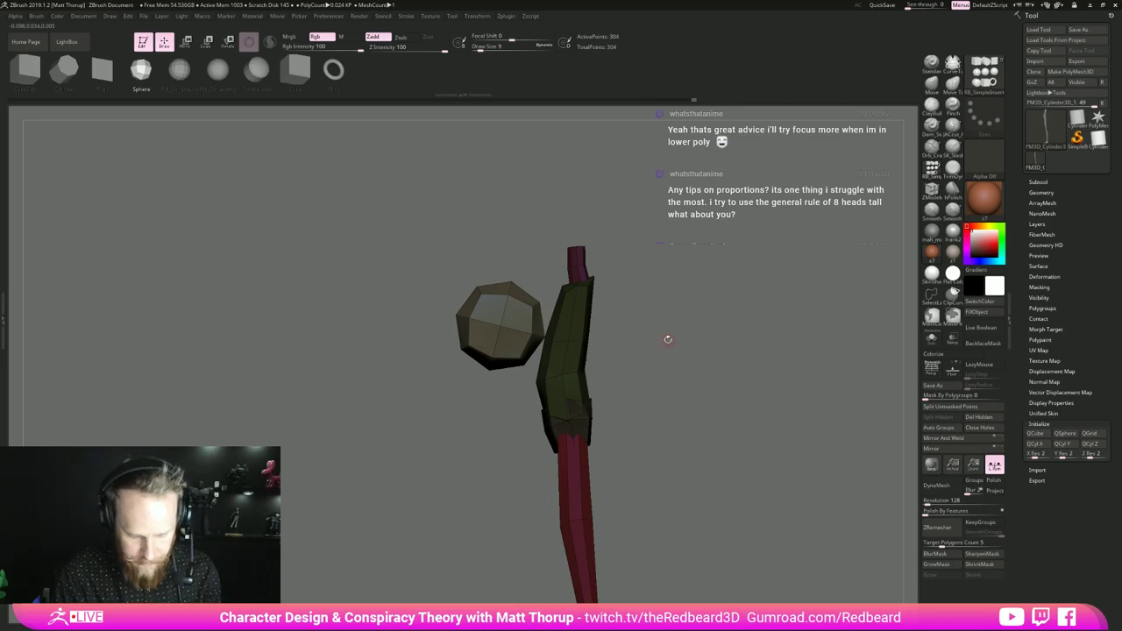
- Raise the head sphere to the top of the neck and enlarge it with the transform gizmo
key("w")
left_click_drag(557, 284, 588, 162)
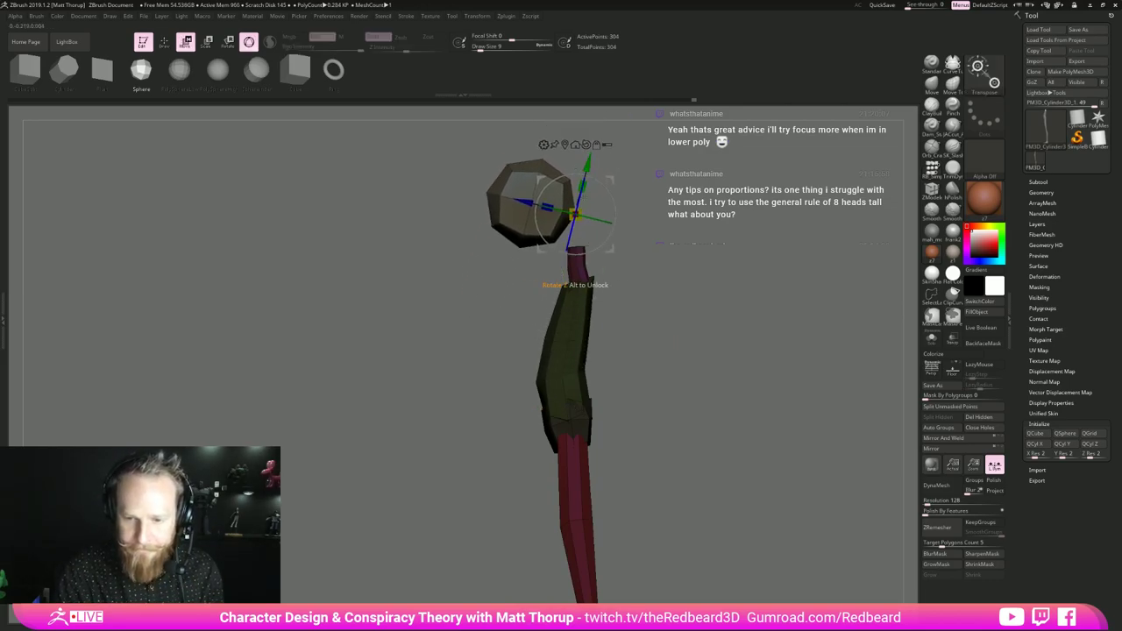
left_click_drag(612, 225, 601, 179)
left_click_drag(563, 216, 575, 222)
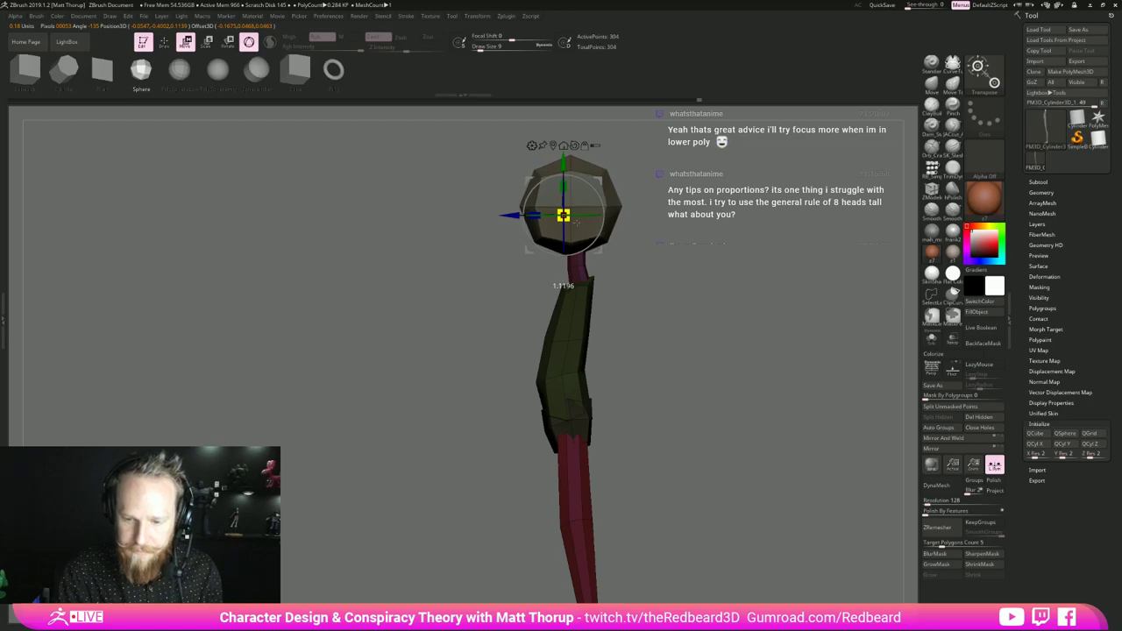
- Recentre the gizmo on the body's axis, resize the head sphere, and position it over the neck in side profile
left_click_drag(652, 262, 652, 285, "shift")
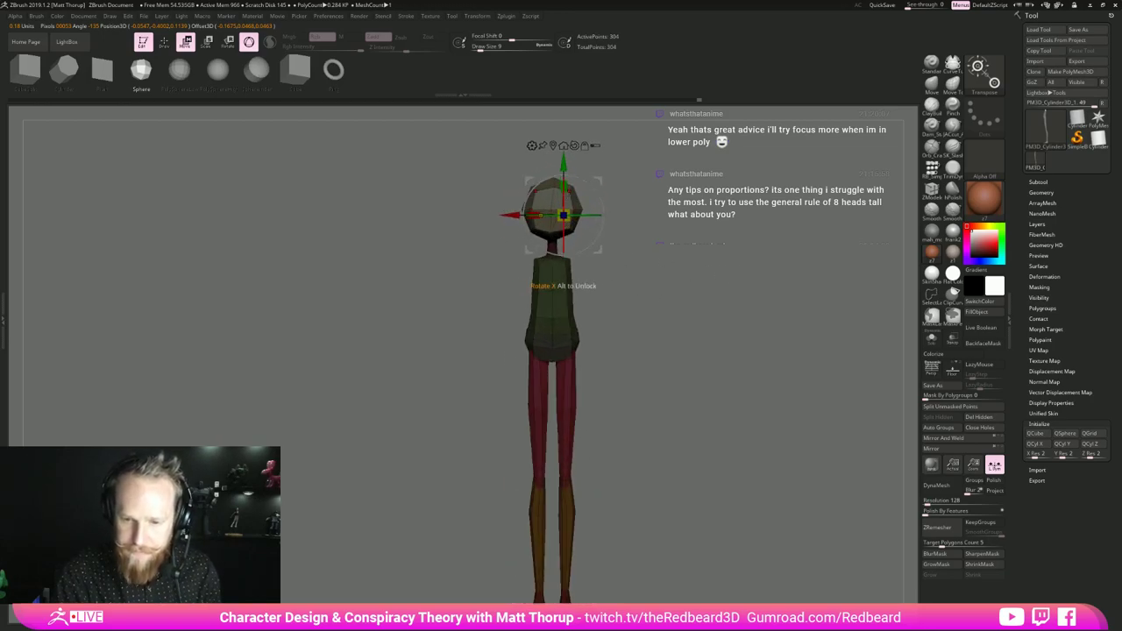
key("ctrl")
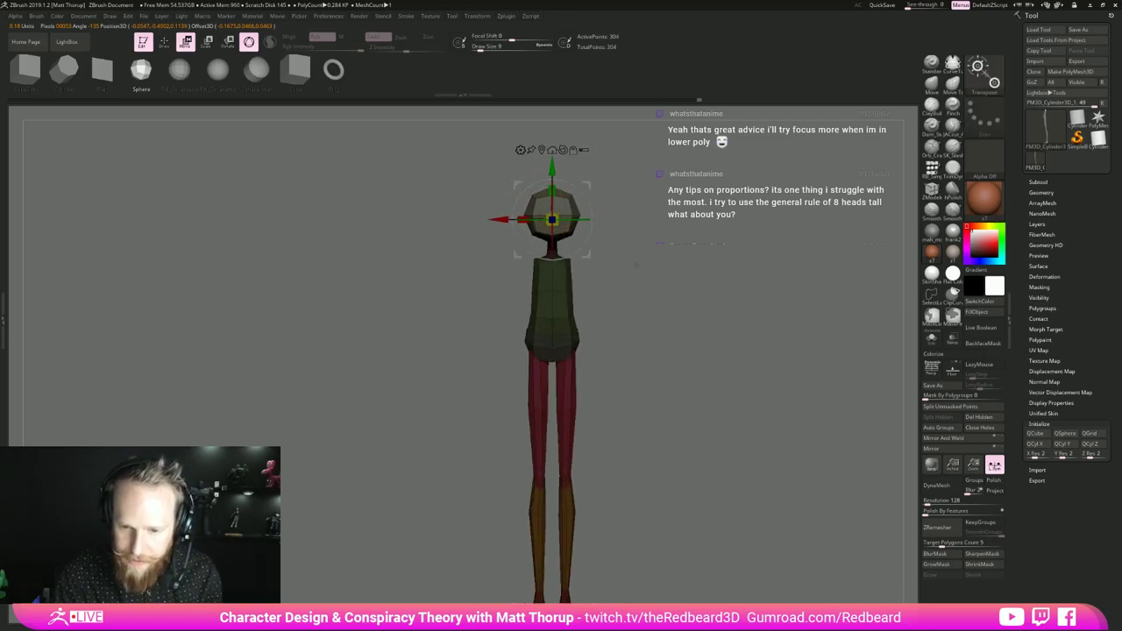
left_click_drag(629, 219, 574, 216, "shift")
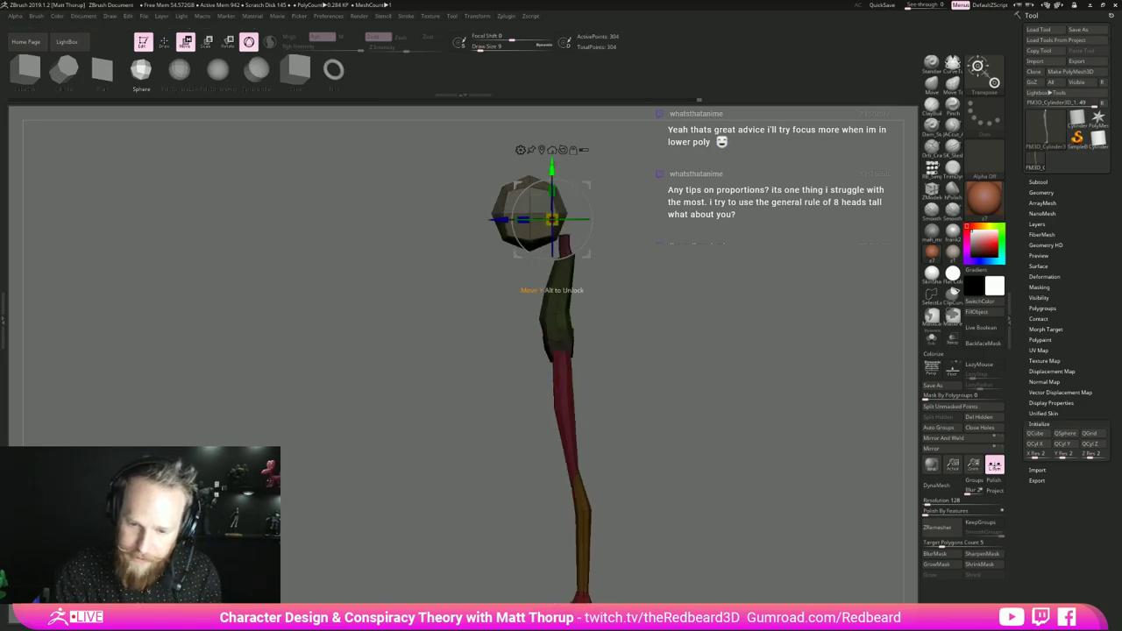
left_click_drag(464, 202, 527, 211, "shift")
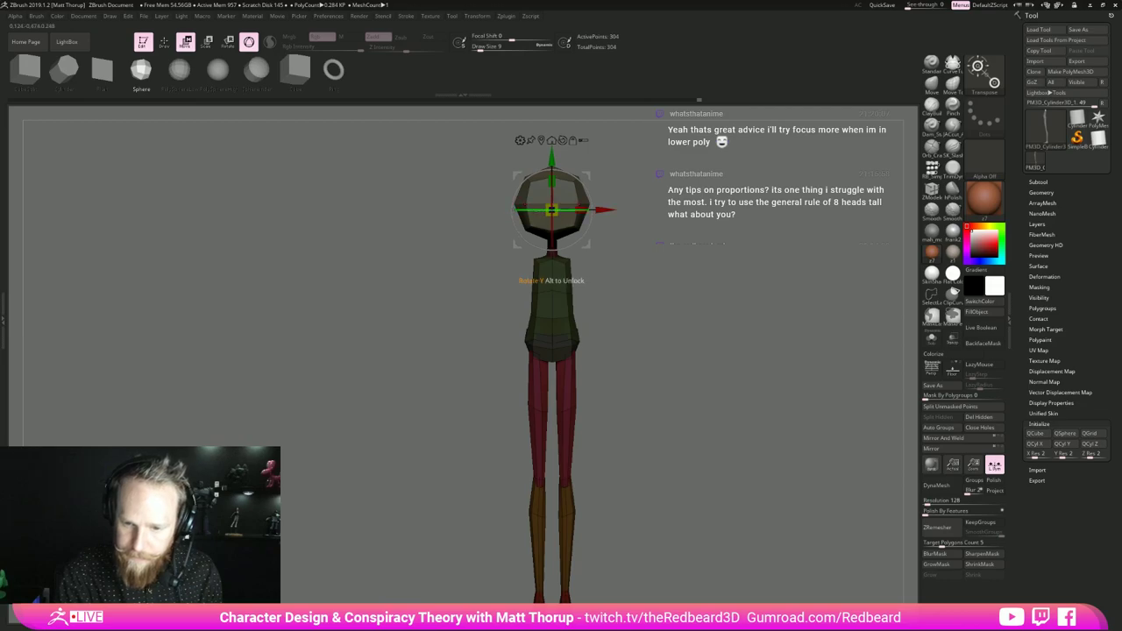
mouse_move(551, 211)
left_mouse_down()
mouse_move(524, 211)
mouse_move(564, 218)
left_mouse_up()
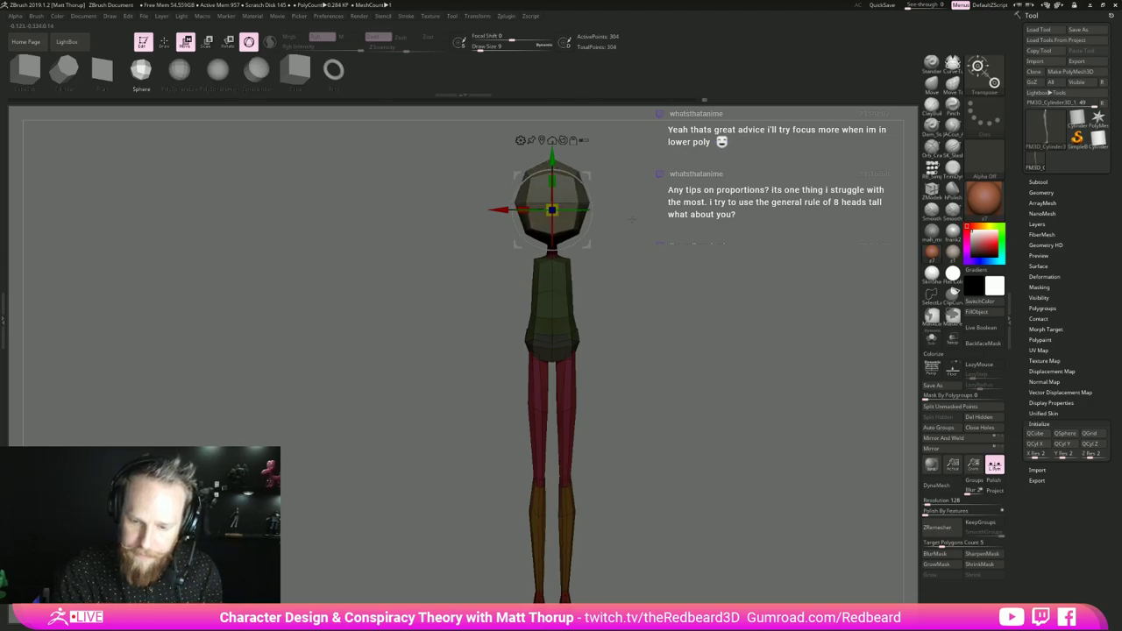
mouse_move(647, 350)
left_mouse_down("alt")
mouse_move(647, 238)
mouse_move(605, 262)
mouse_move(635, 360)
left_mouse_up("alt")
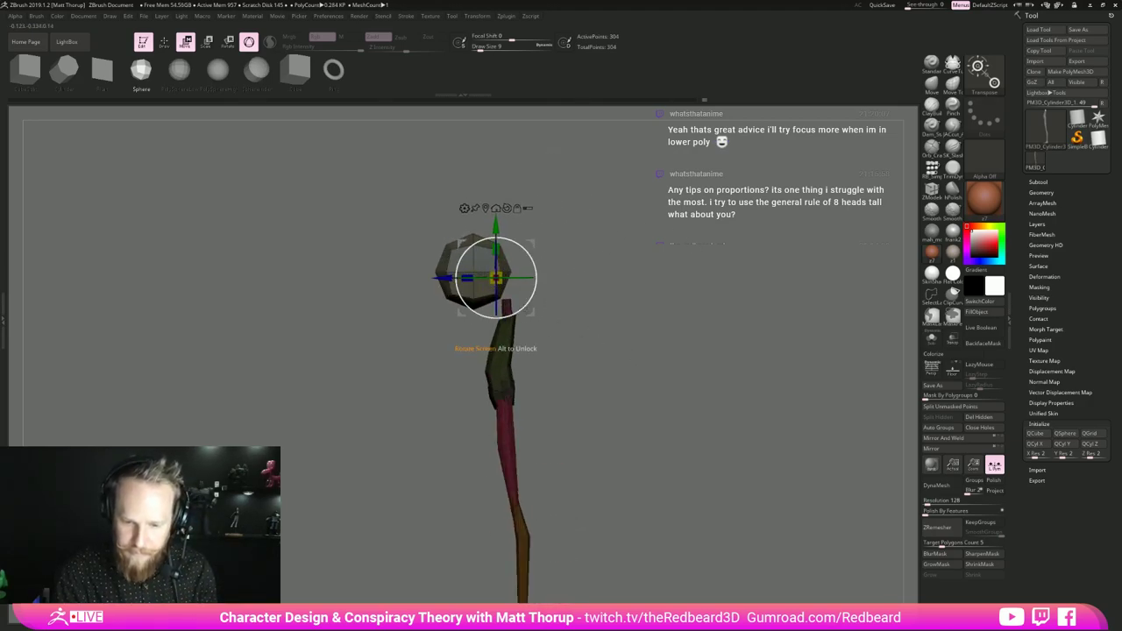
left_click_drag(532, 312, 552, 303)
key("q")
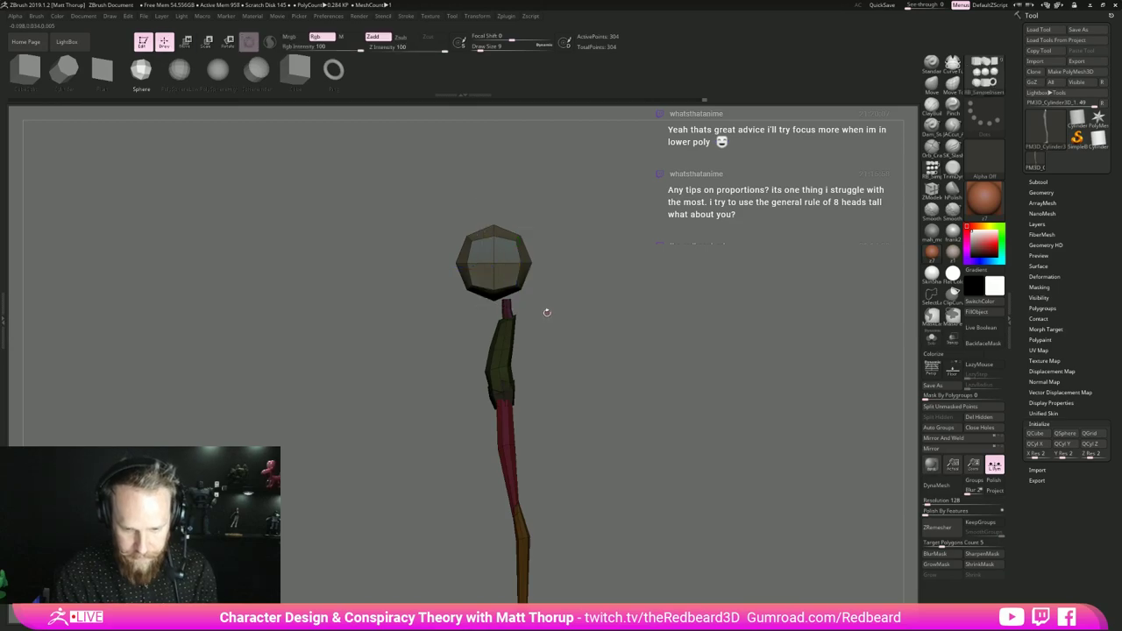
- Narrow the head sphere from front to back in side profile with the Move brush at draw size 112
key("b")
key("m")
key("v")
key("s")
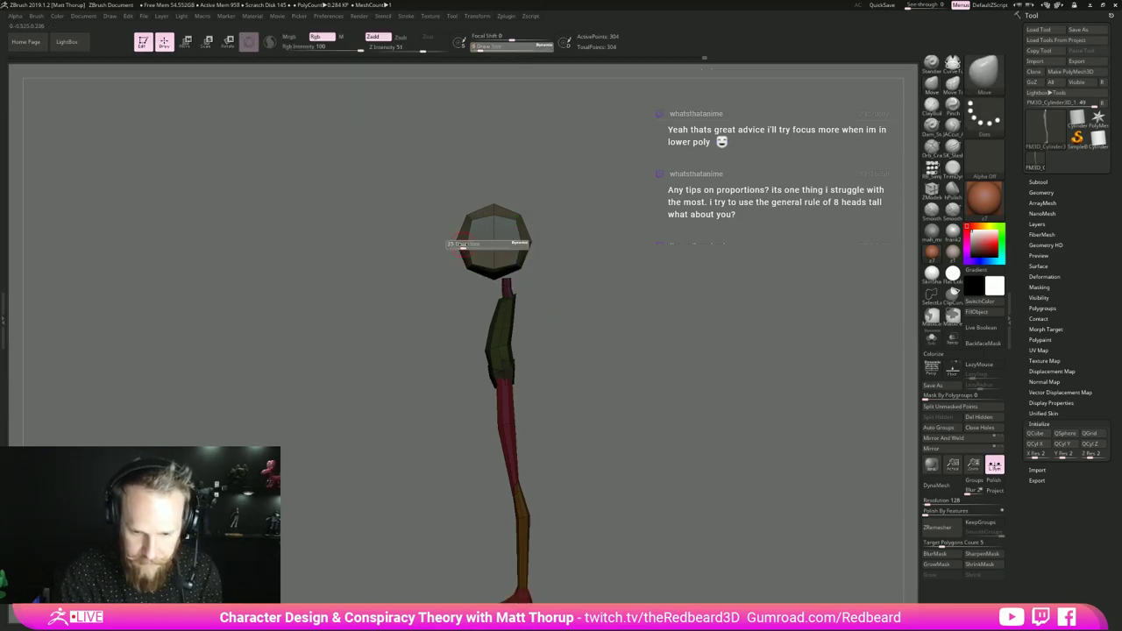
left_click_drag(461, 247, 473, 247)
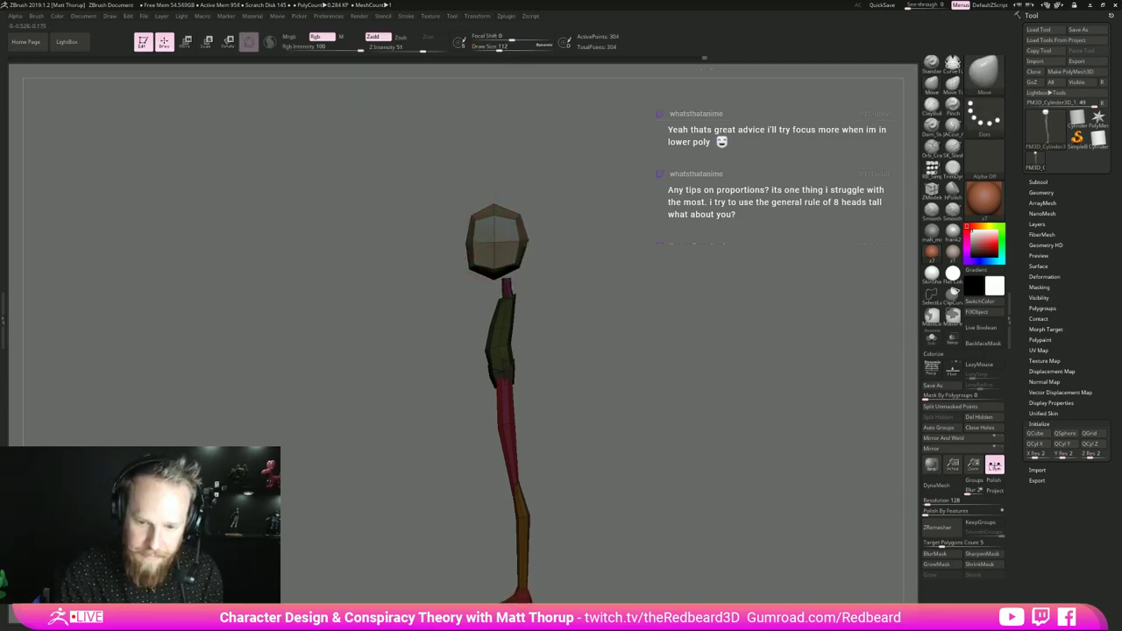
- Narrow the head in front view and reshape its side profile with the Move brush at draw sizes 94 and 145
left_click_drag(577, 269, 512, 266, "shift")
key("s")
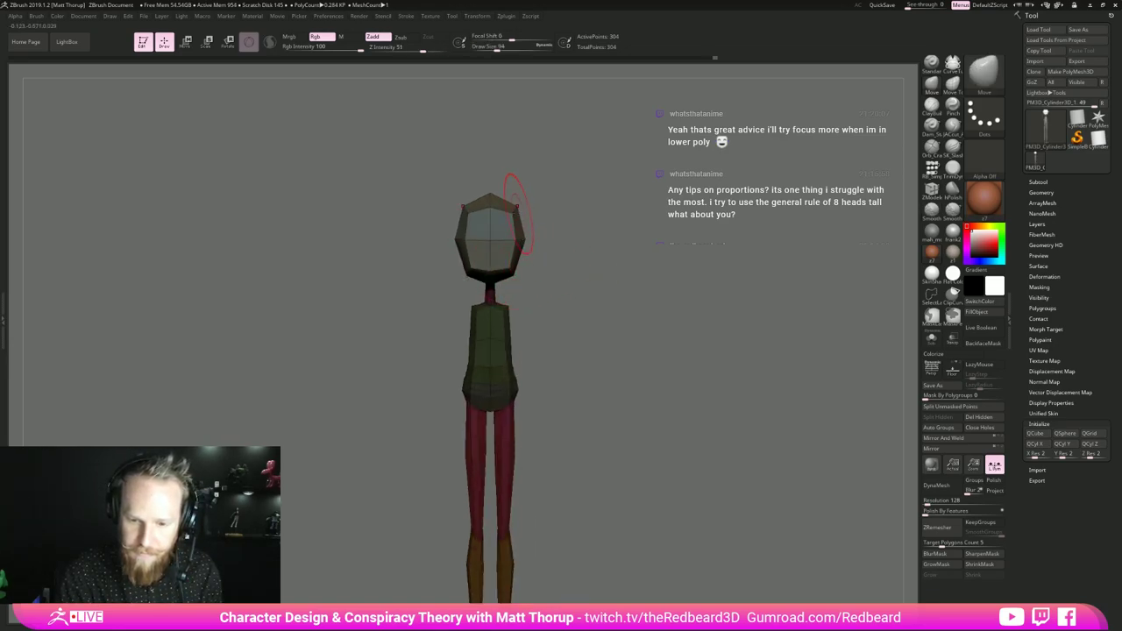
key("s")
mouse_move(520, 206)
left_mouse_down()
mouse_move(522, 239)
mouse_move(648, 303)
mouse_move(600, 282)
mouse_move(651, 249)
mouse_move(685, 346)
mouse_move(658, 360)
mouse_move(687, 344)
mouse_move(664, 335)
mouse_move(741, 336)
mouse_move(680, 371)
mouse_move(574, 344)
left_mouse_up()
key("s")
key("w")
key("q")
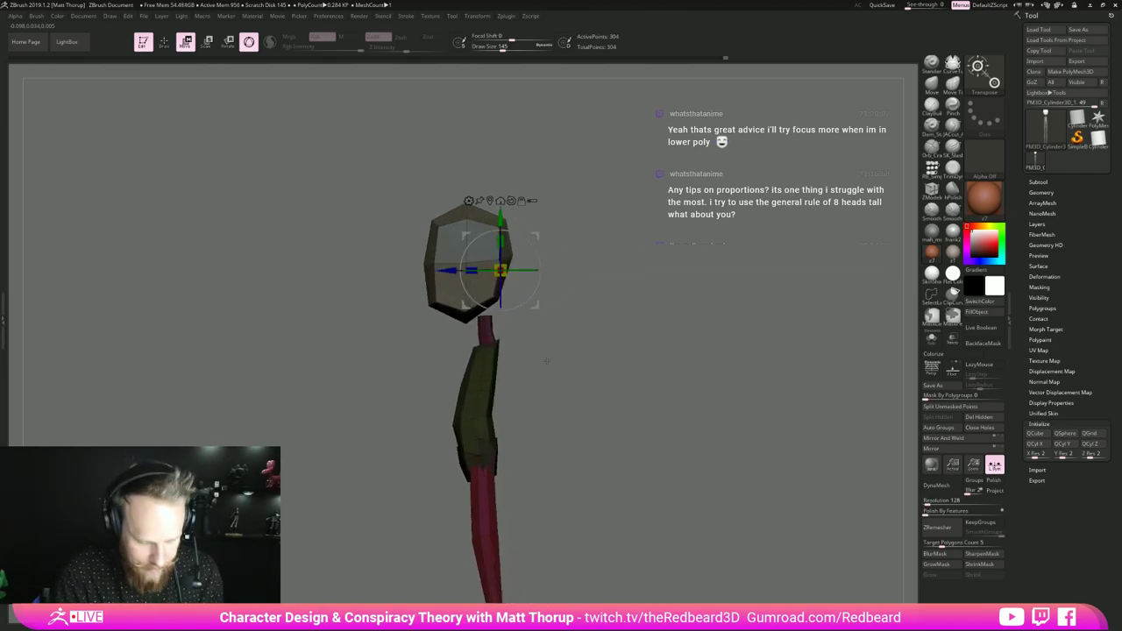
- Flatten the face plane and shape the back of the head in side profile with the Move brush at draw size 87
key("q")
key("s")
left_click_drag(433, 264, 426, 264)
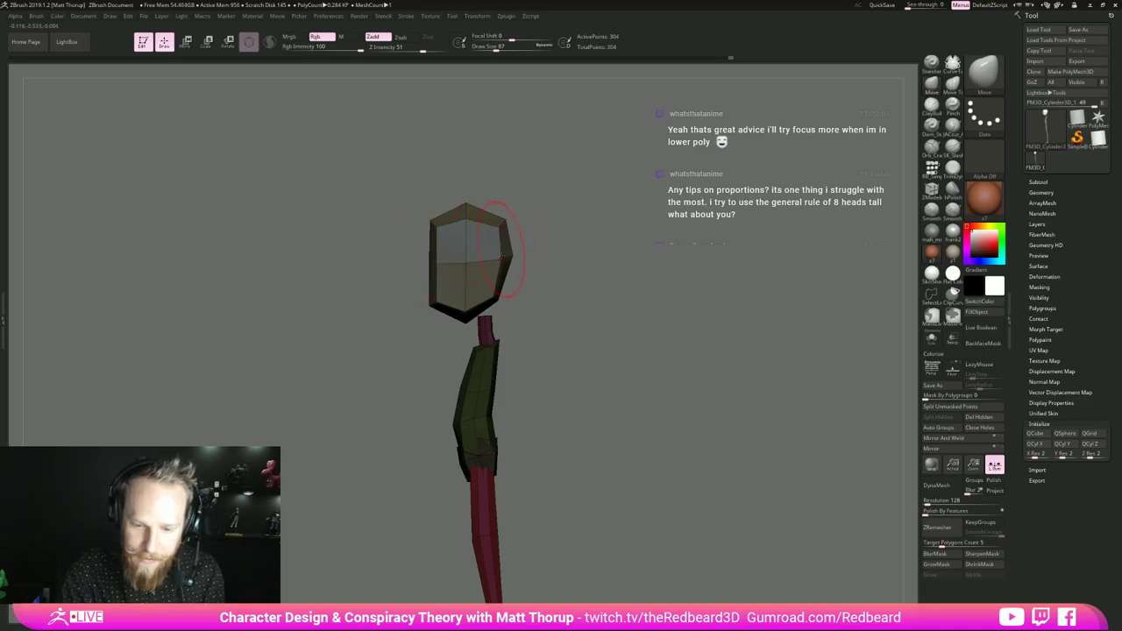
mouse_move(537, 267)
left_mouse_down("shift")
mouse_move(603, 281)
mouse_move(535, 277)
left_mouse_up("shift")
left_click_drag(614, 321, 598, 293, "alt")
left_click_drag(604, 307, 590, 348)
- Reposition the head on the neck with a slight tilt and a small upward nudge using the transform gizmo
key("w")
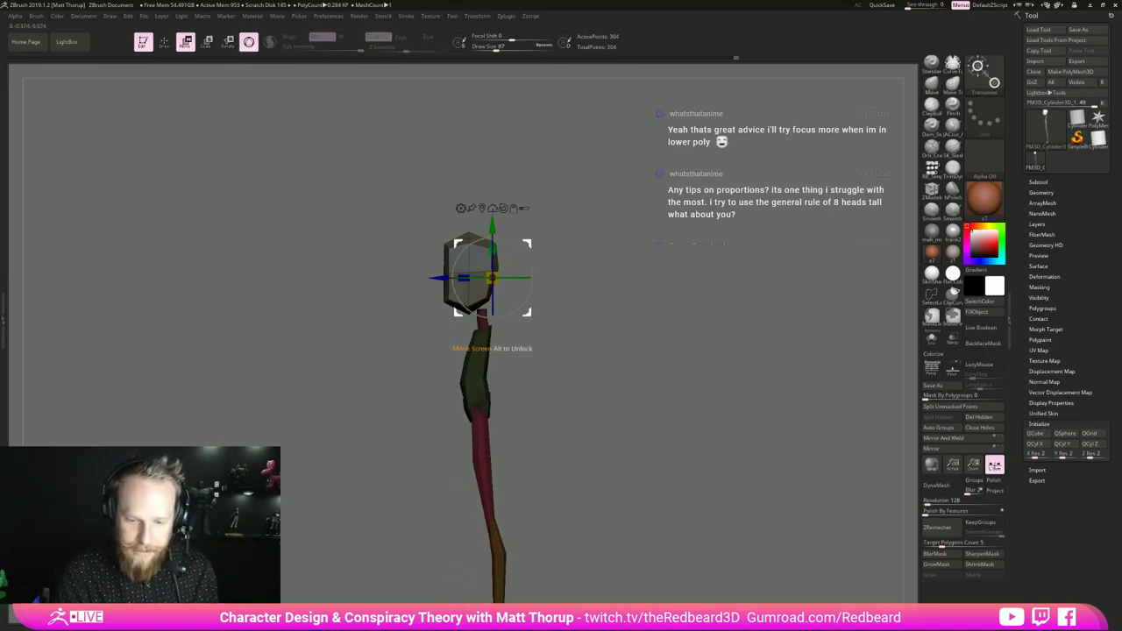
left_click_drag(521, 307, 590, 311)
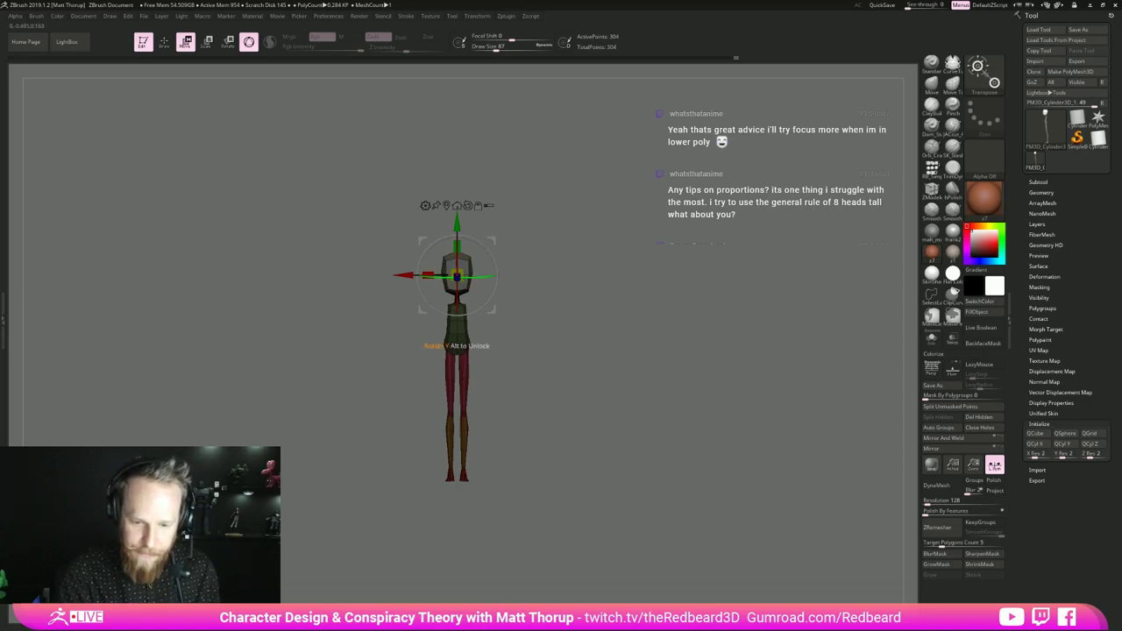
left_click_drag(548, 290, 478, 285, "shift")
left_click_drag(453, 224, 452, 221)
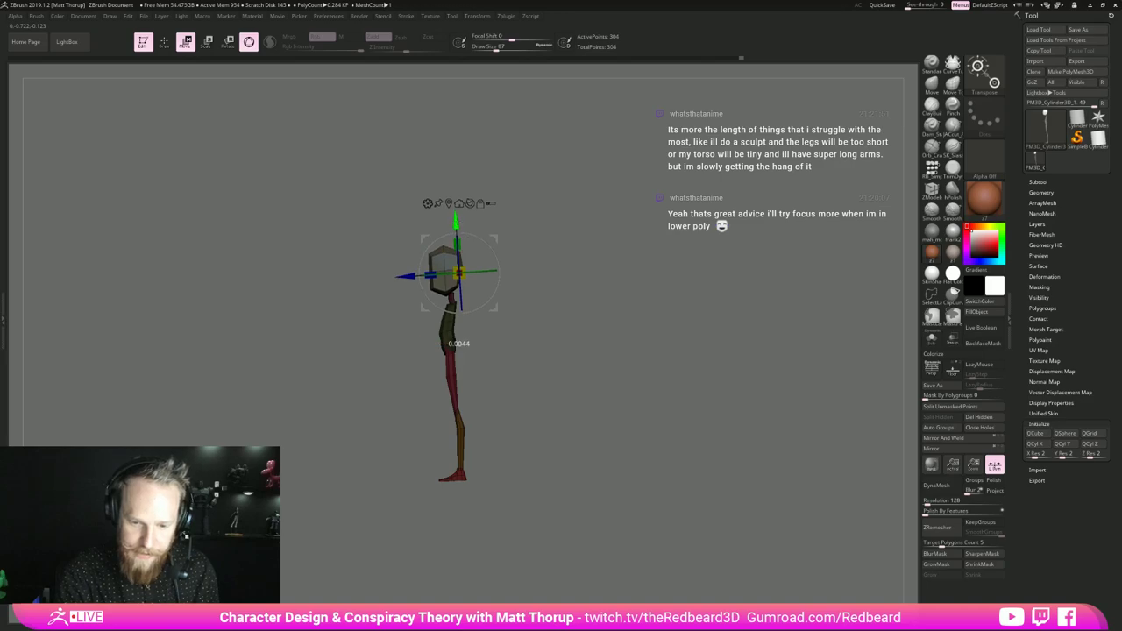
mouse_move(544, 294)
left_mouse_down("shift")
mouse_move(608, 298)
mouse_move(611, 308)
mouse_move(548, 308)
left_mouse_up("shift")
left_click_drag(547, 309, 556, 321, "alt")
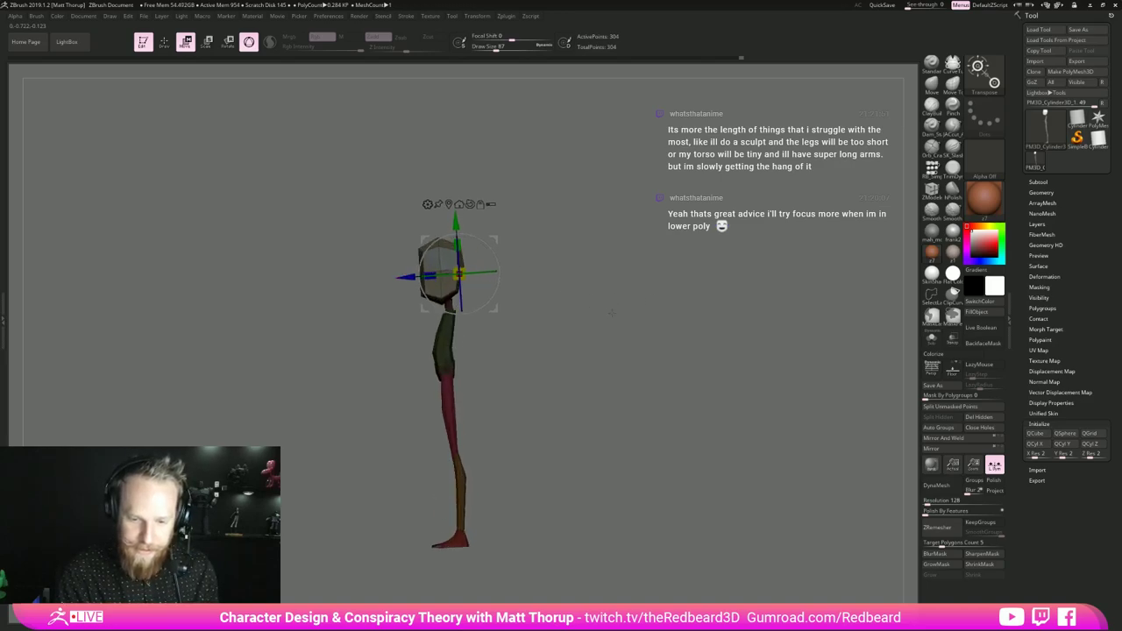
key("q")
key("w")
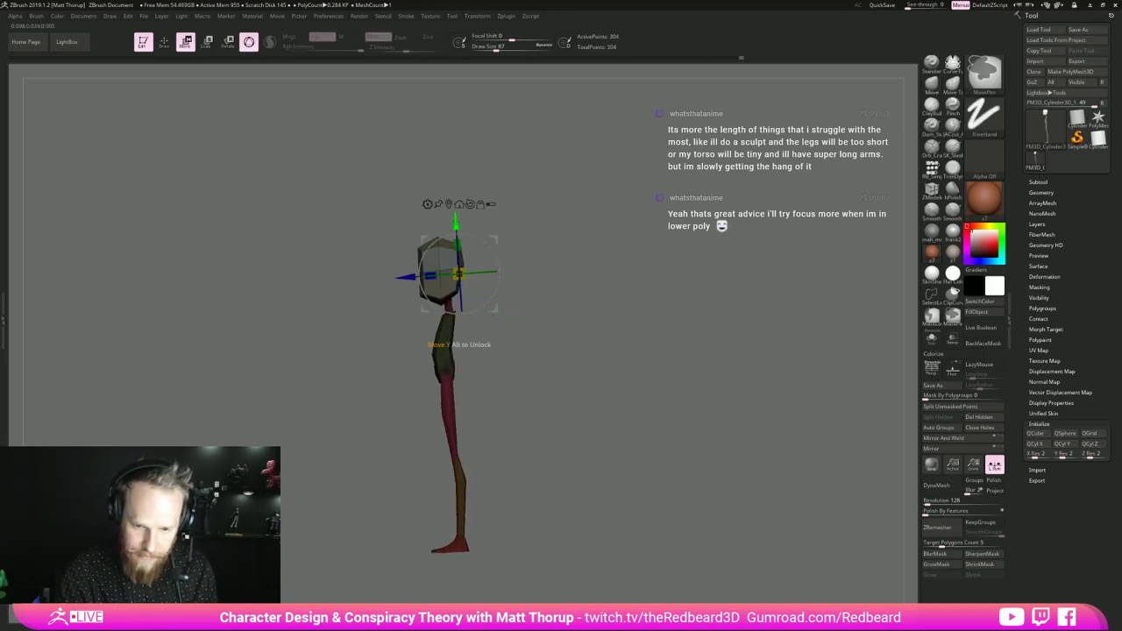
left_click_drag(457, 220, 461, 292, "ctrl")
key("ctrl+z")
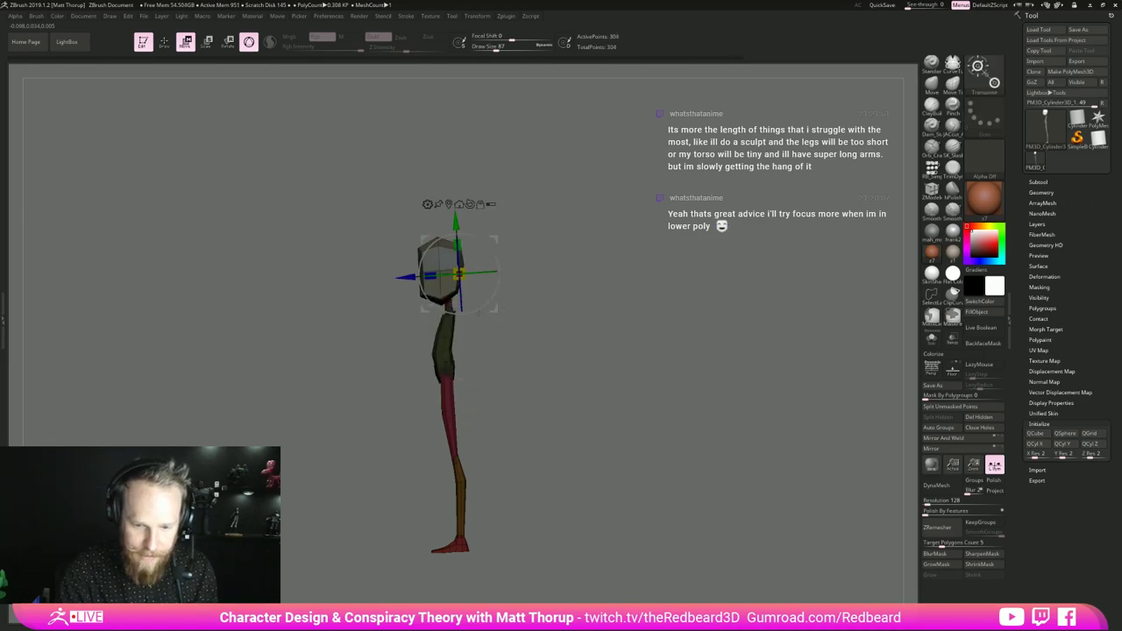
- Reset the gizmo's orientation and duplicate the head straight down over the torso
left_click(469, 205, "alt")
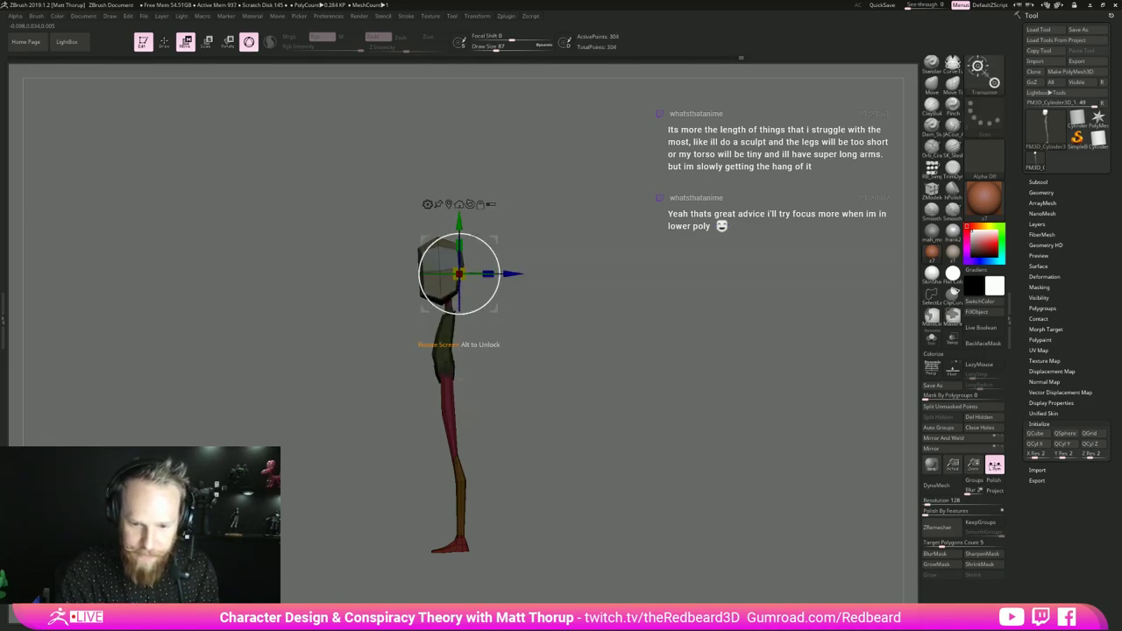
left_click_drag(570, 279, 526, 269, "shift")
left_click_drag(465, 221, 475, 305, "ctrl")
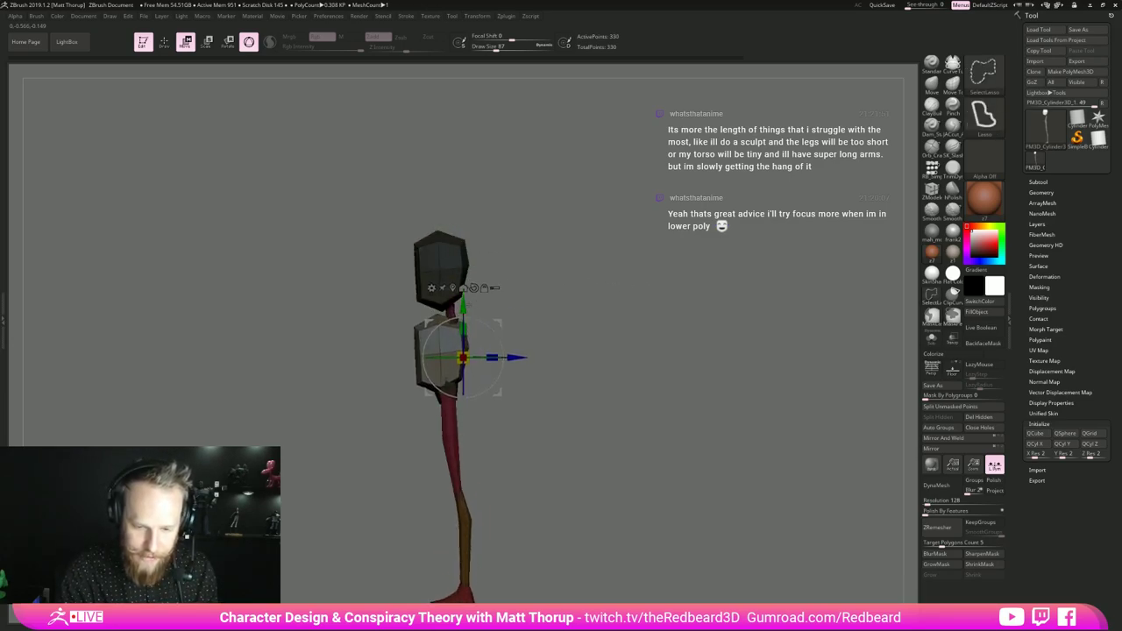
- Stack further head copies down the legs to check the body height in heads, and undo all the copies
left_click_drag(462, 357, 463, 446, "ctrl")
left_click_drag(462, 396, 462, 481, "ctrl")
left_click_drag(556, 403, 644, 347, "shift")
left_click_drag(644, 346, 621, 281)
key("ctrl+z")
key("ctrl+z")
key("ctrl+z")
- Nudge the head slightly backward on the neck with the transform gizmo in side view
left_click_drag(520, 247, 506, 269, "alt")
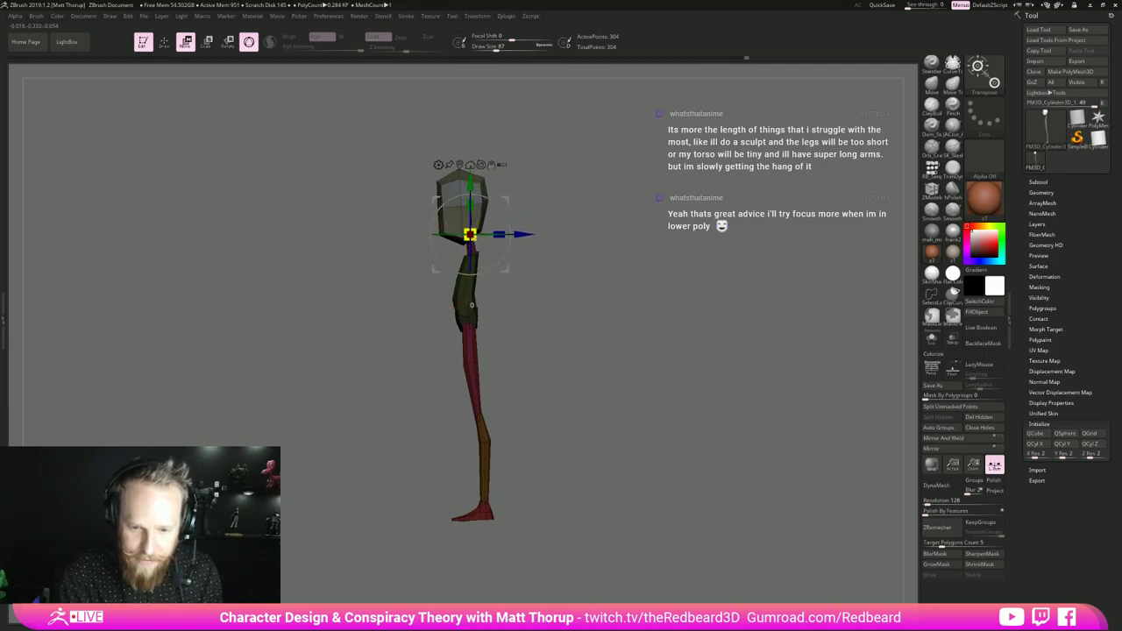
left_click_drag(470, 235, 476, 232)
mouse_move(585, 286)
left_mouse_down("shift")
mouse_move(624, 285)
mouse_move(590, 288)
mouse_move(606, 290)
left_mouse_up("shift")
- Check the height in heads again by duplicating the head three times straight down to the feet, and undo the copies
left_click_drag(469, 184, 470, 512, "ctrl")
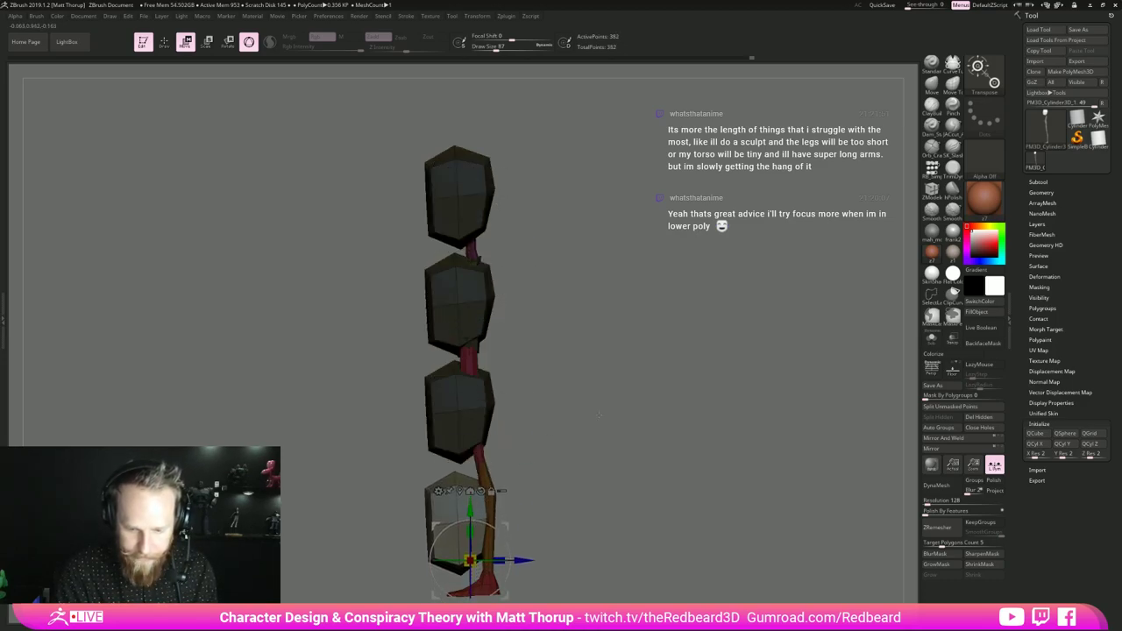
left_click_drag(606, 410, 642, 311, "shift")
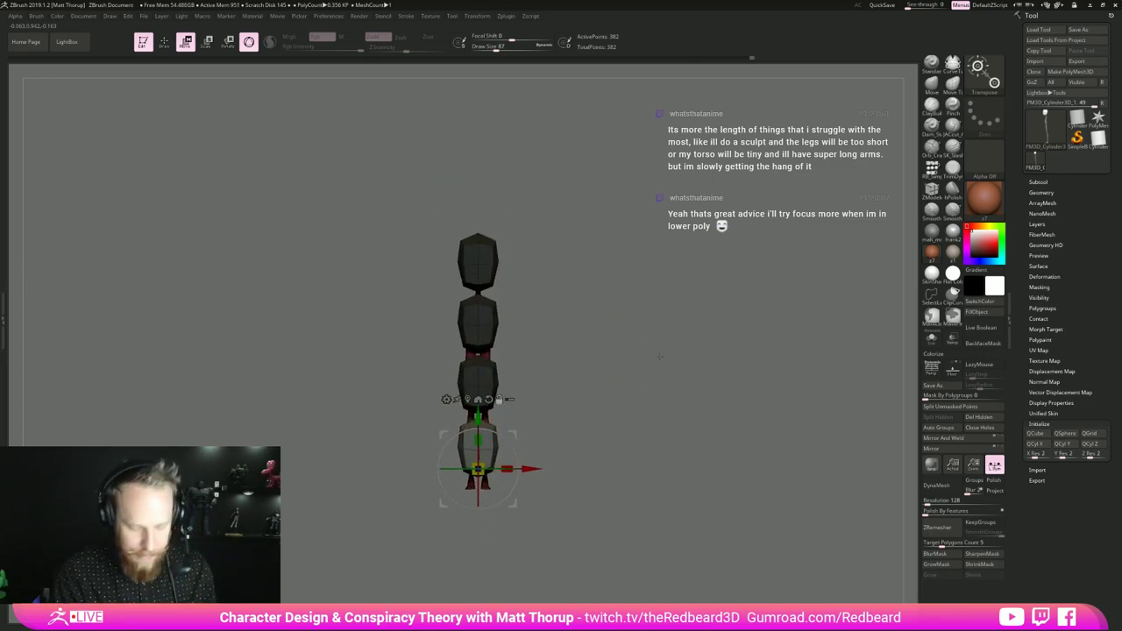
key("ctrl+z")
key("ctrl+z")
key("ctrl+z")
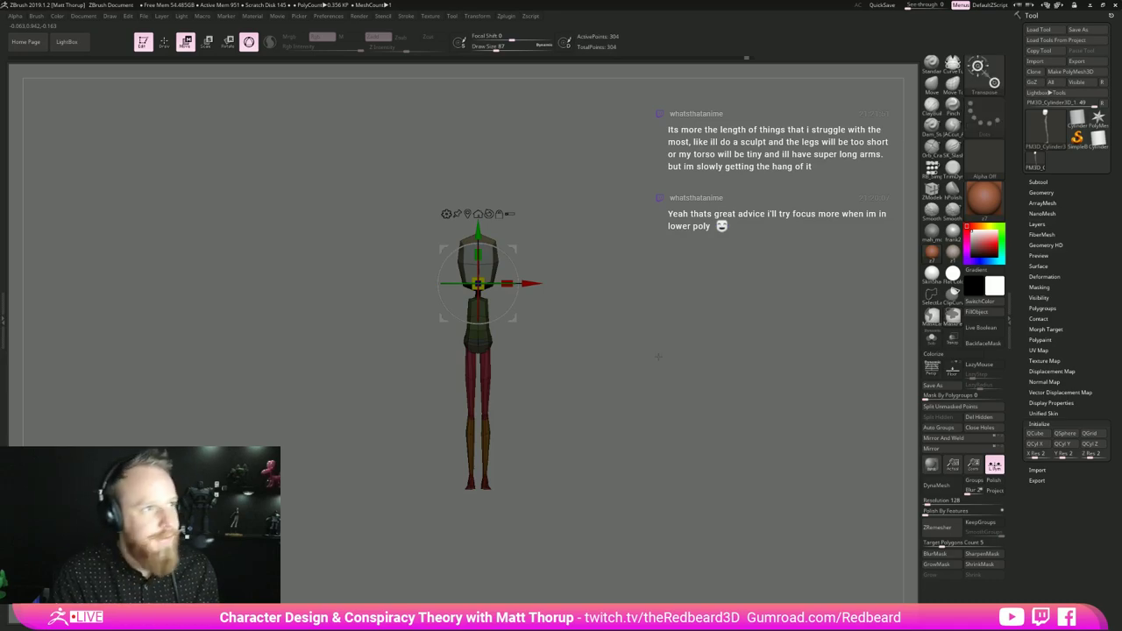
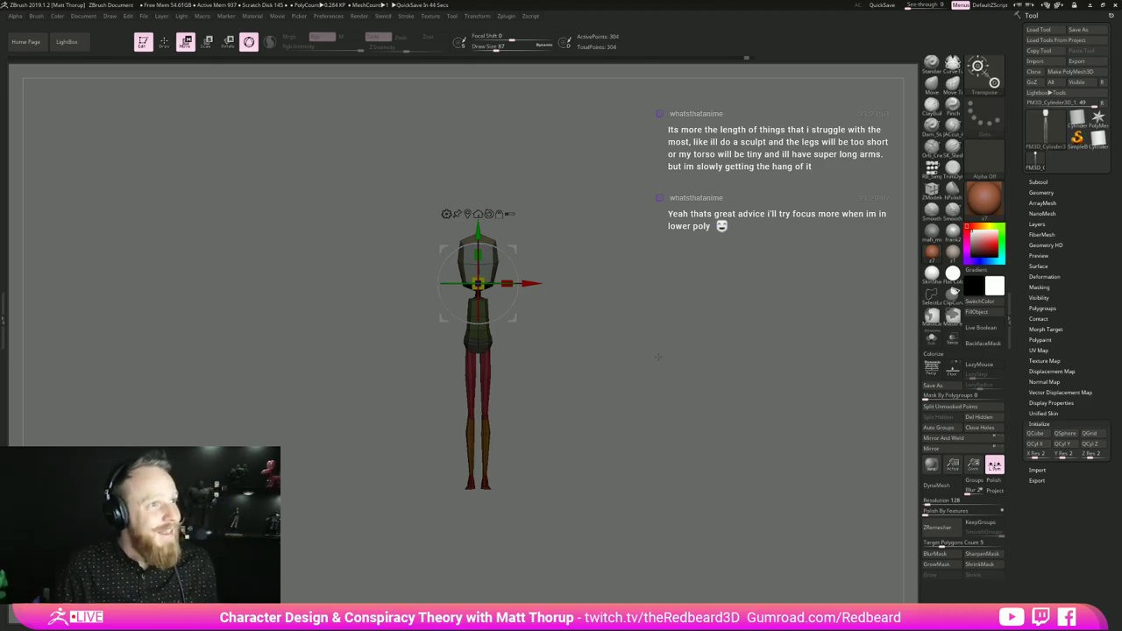
- Return to Draw mode and switch the figure's material to the white SkinShade4
key("q")
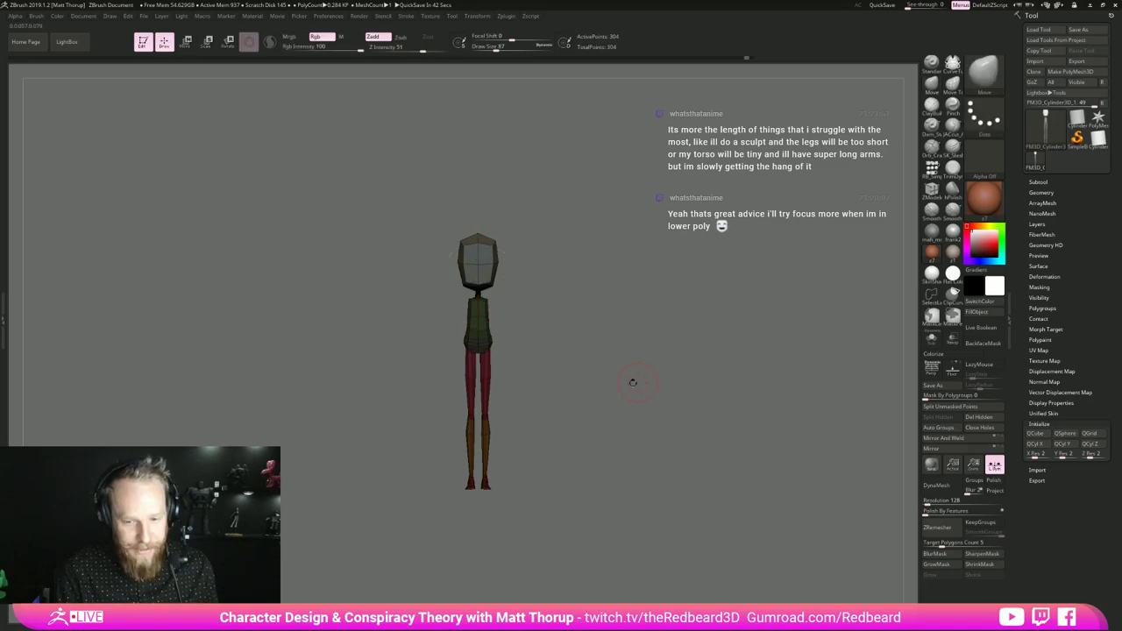
mouse_move(632, 382)
left_mouse_down()
mouse_move(591, 386)
mouse_move(695, 389)
mouse_move(587, 403)
left_mouse_up()
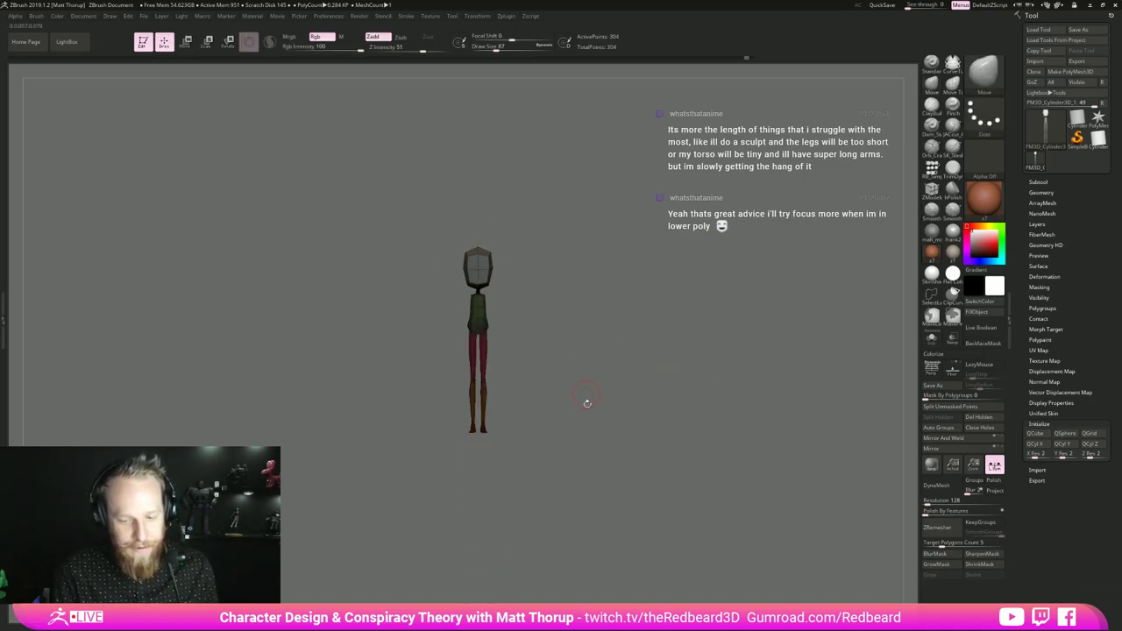
left_click_drag(628, 355, 723, 386)
left_click(932, 275)
mouse_move(720, 387)
left_mouse_down("shift")
mouse_move(667, 400)
mouse_move(672, 340)
mouse_move(701, 361)
mouse_move(594, 380)
left_mouse_up("shift")
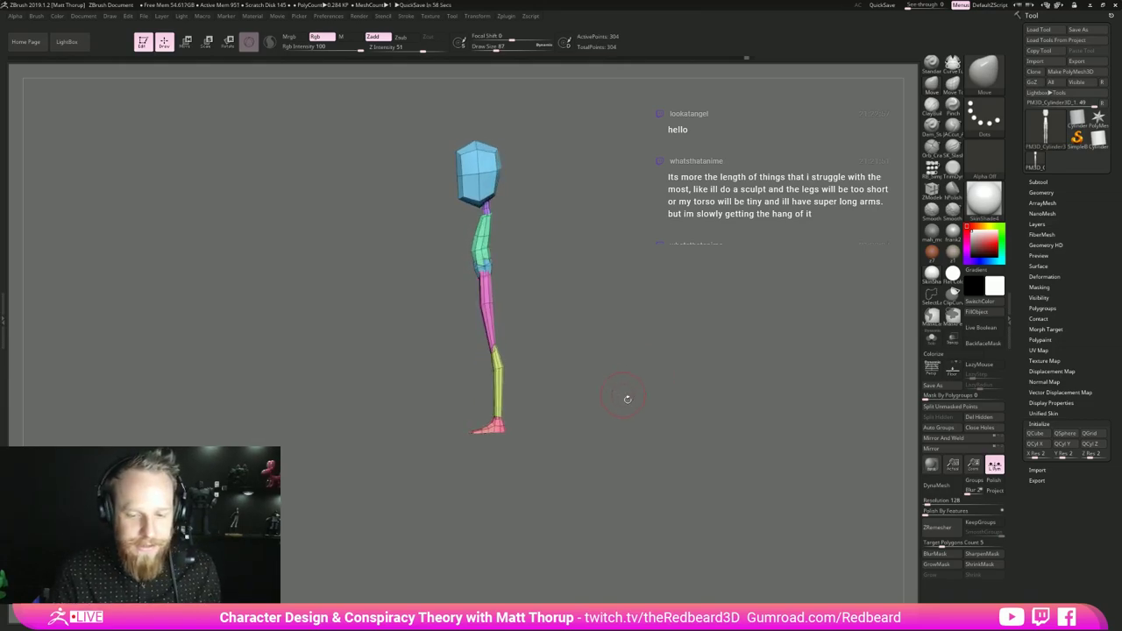
left_click_drag(628, 399, 656, 478, "shift")
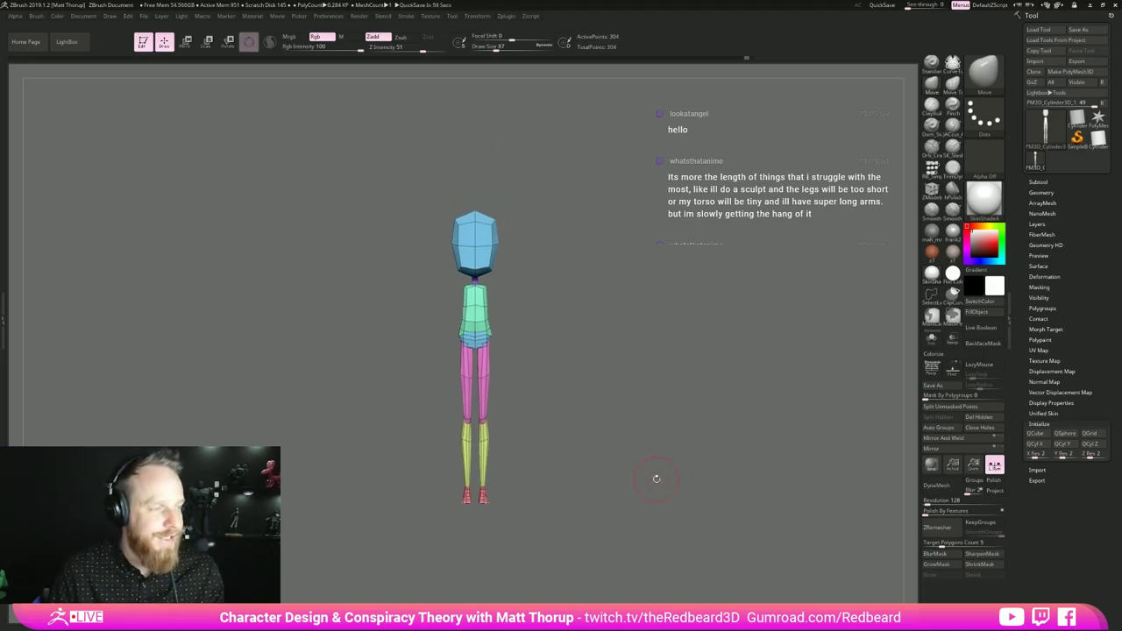
mouse_move(610, 433)
left_mouse_down()
mouse_move(574, 436)
mouse_move(653, 442)
mouse_move(558, 451)
mouse_move(608, 447)
mouse_move(596, 420)
mouse_move(636, 445)
mouse_move(620, 448)
left_mouse_up()
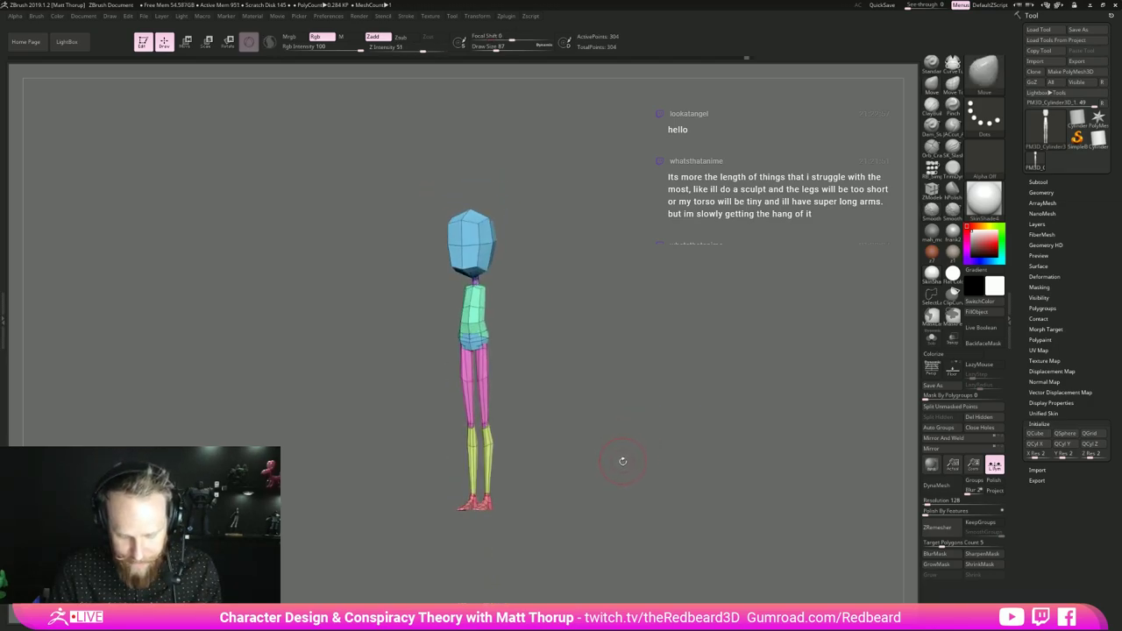
- Insert mirrored cylinder arms stretching sideways from the shoulders, using the simple-shapes insert brush at draw size 44
left_click(932, 168)
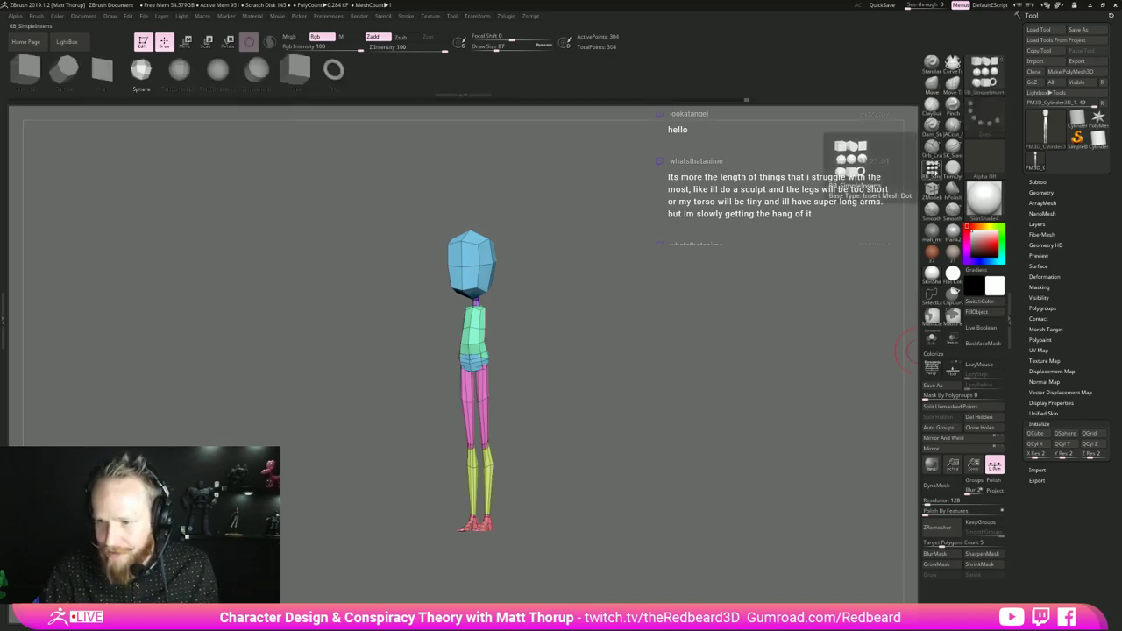
left_click(65, 74)
mouse_move(614, 368)
left_mouse_down("shift")
mouse_move(657, 381)
mouse_move(615, 378)
left_mouse_up("shift")
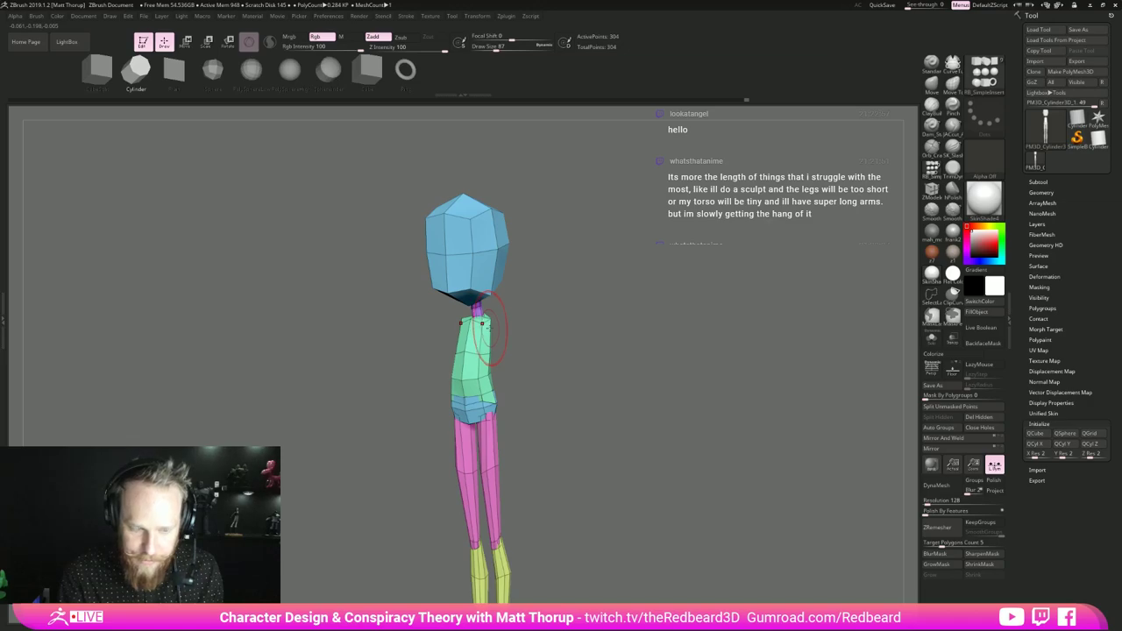
key("s")
left_click_drag(491, 328, 483, 330)
right_click_drag(484, 330, 509, 331)
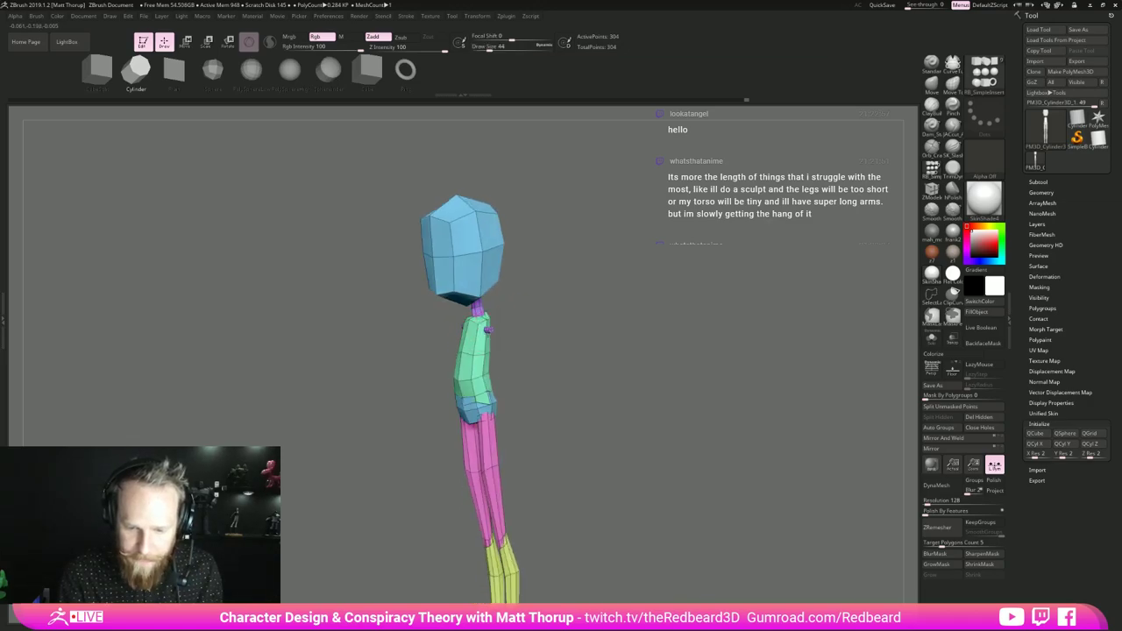
left_click_drag(489, 330, 561, 331)
left_click_drag(622, 380, 643, 396, "shift")
- Lengthen both arms with the transform gizmo and rotate them down beside the body
key("w")
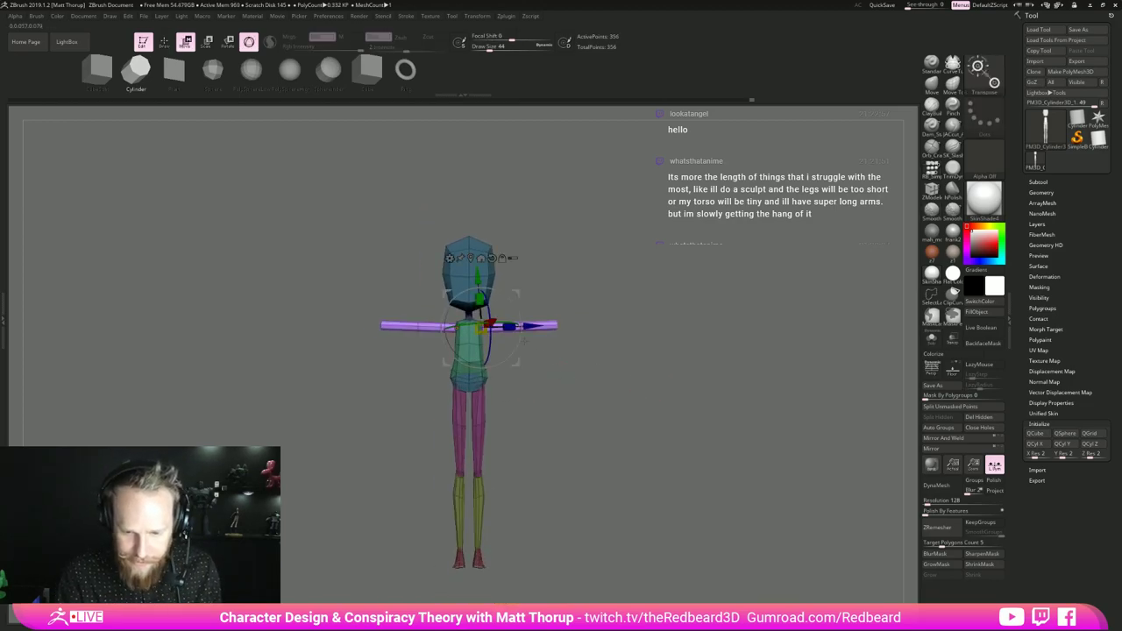
left_click_drag(509, 326, 570, 338)
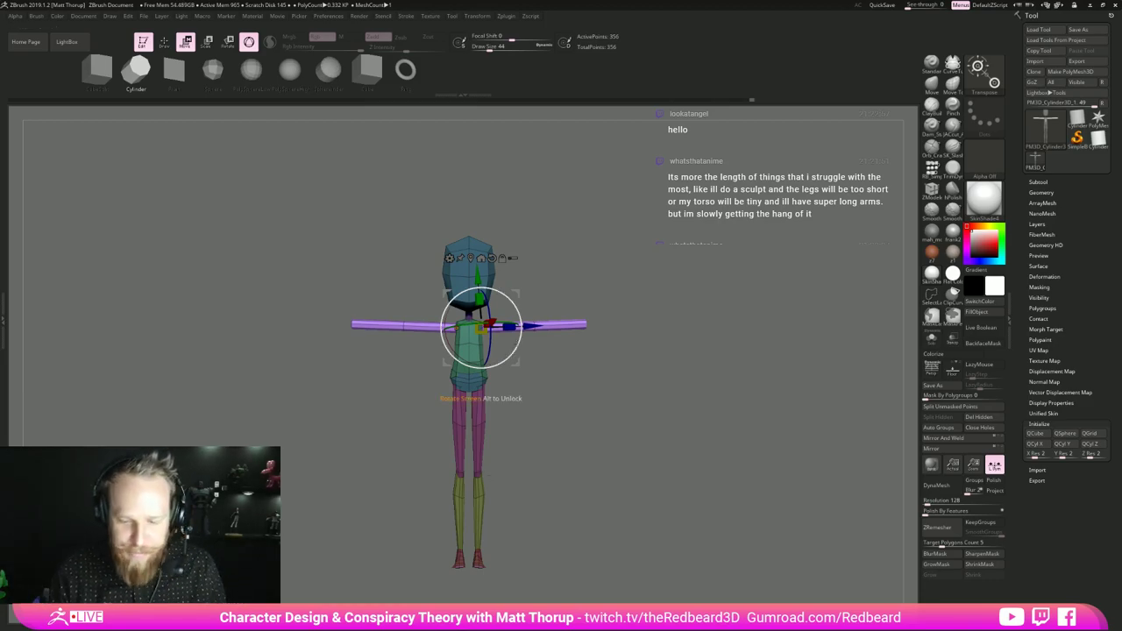
left_click_drag(520, 337, 476, 369)
left_click_drag(441, 323, 441, 325)
left_click_drag(595, 385, 499, 386)
left_click_drag(521, 329, 521, 331)
left_click_drag(534, 351, 557, 408)
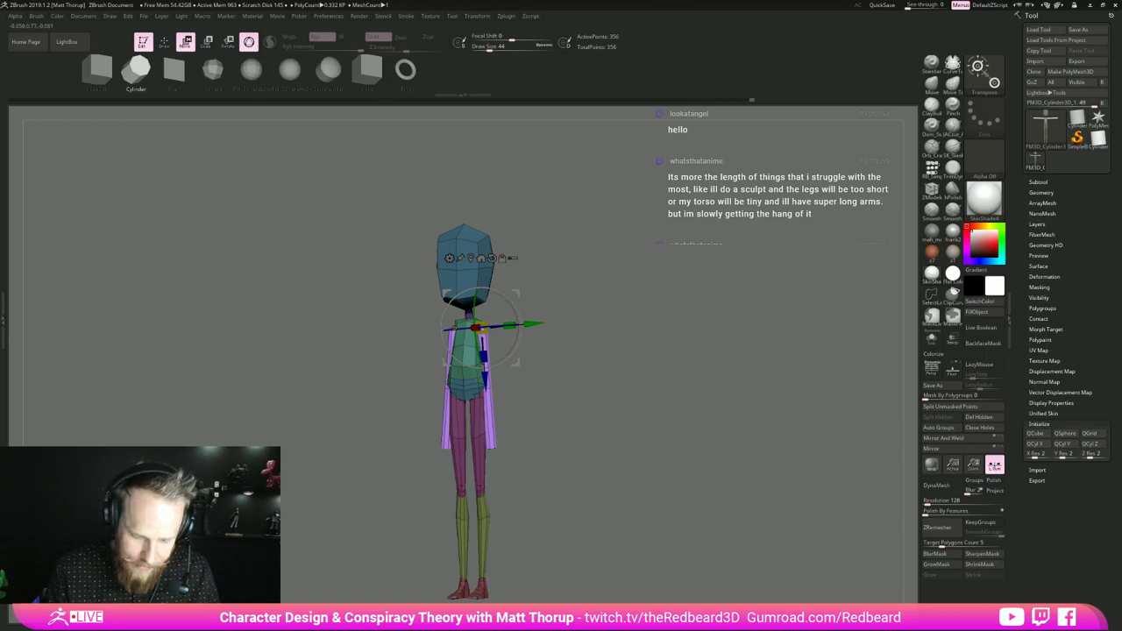
left_click_drag(557, 408, 574, 432)
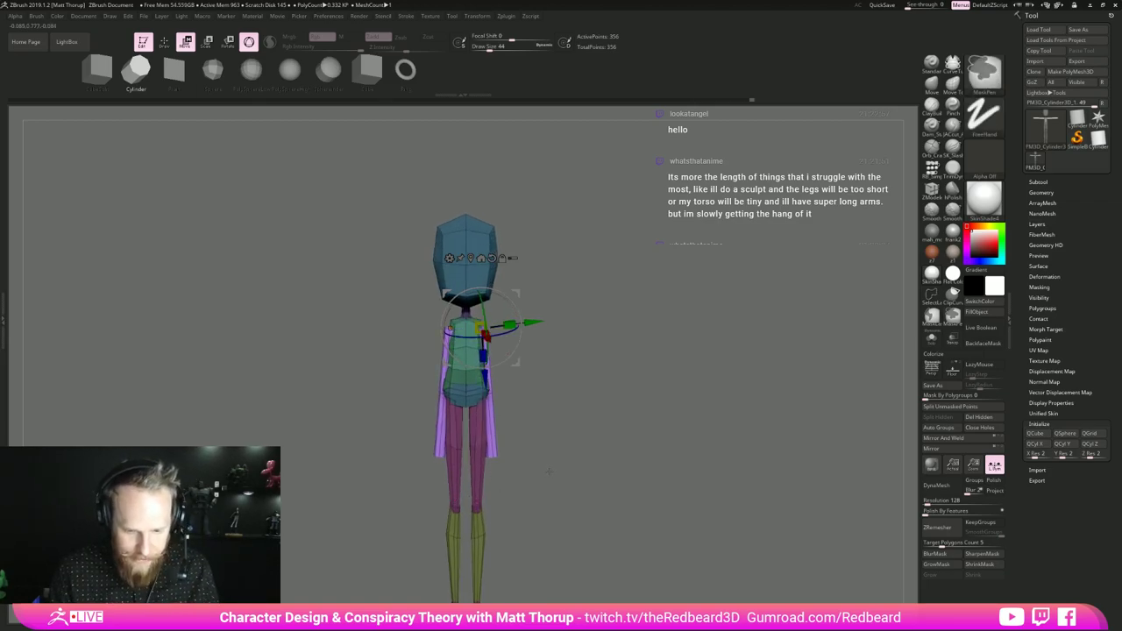
- Rotate both arms outward into an A-pose and return to Draw mode
left_click_drag(515, 350, 491, 329)
left_click_drag(614, 357, 553, 369)
left_click_drag(548, 370, 667, 380)
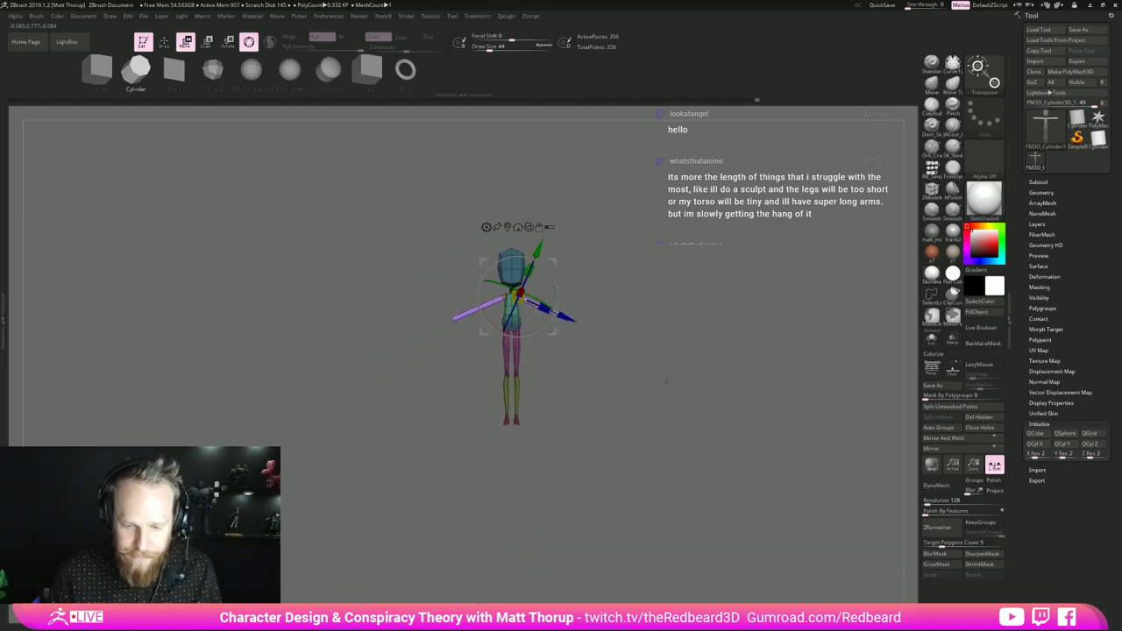
key("q")
mouse_move(614, 431)
left_mouse_down("alt")
mouse_move(674, 435)
mouse_move(586, 424)
mouse_move(608, 381)
left_mouse_up("alt")
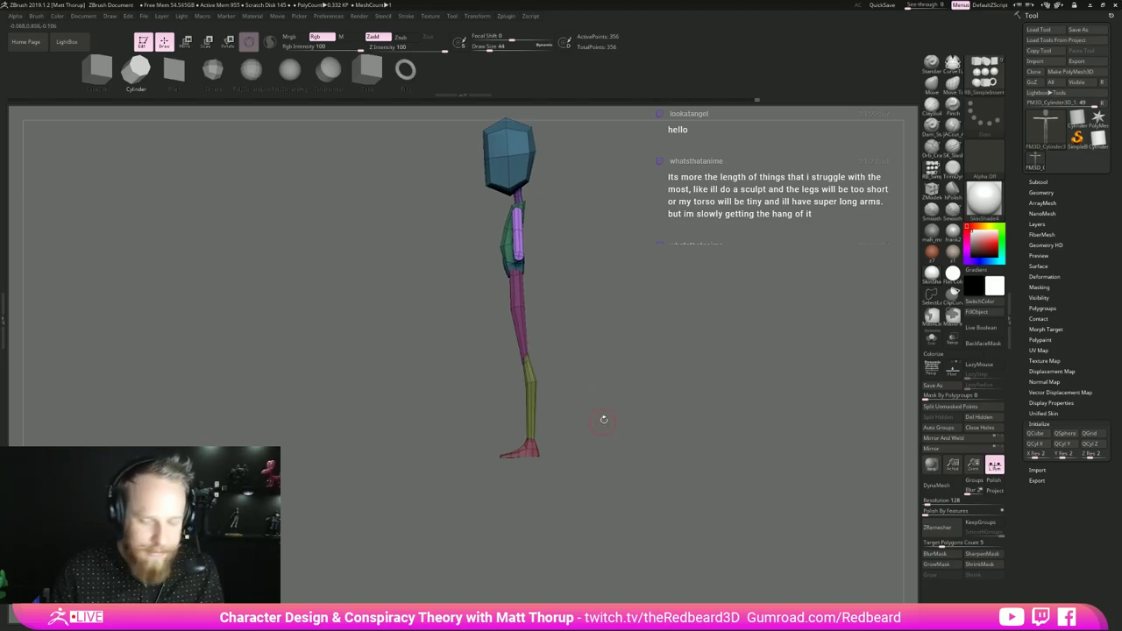
mouse_move(604, 419)
left_mouse_down()
mouse_move(633, 416)
mouse_move(634, 403)
mouse_move(593, 390)
left_mouse_up()
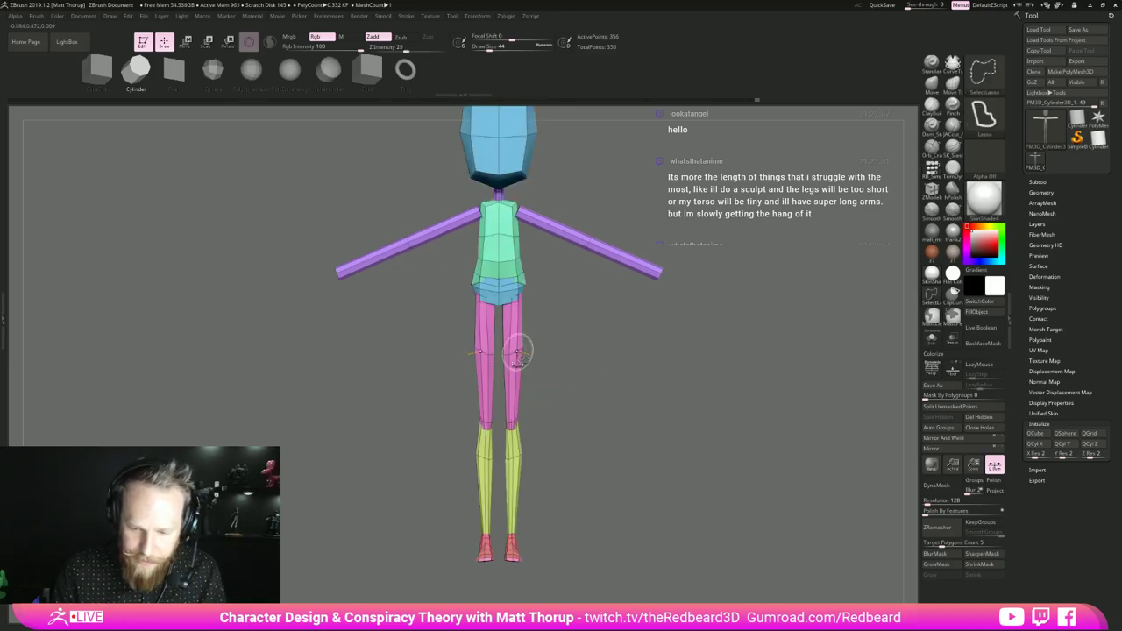
- Isolate the thigh polygroup, mask the thighs, and show the whole figure again
left_click(518, 356, "ctrl+shift")
left_click(579, 356, "ctrl+shift")
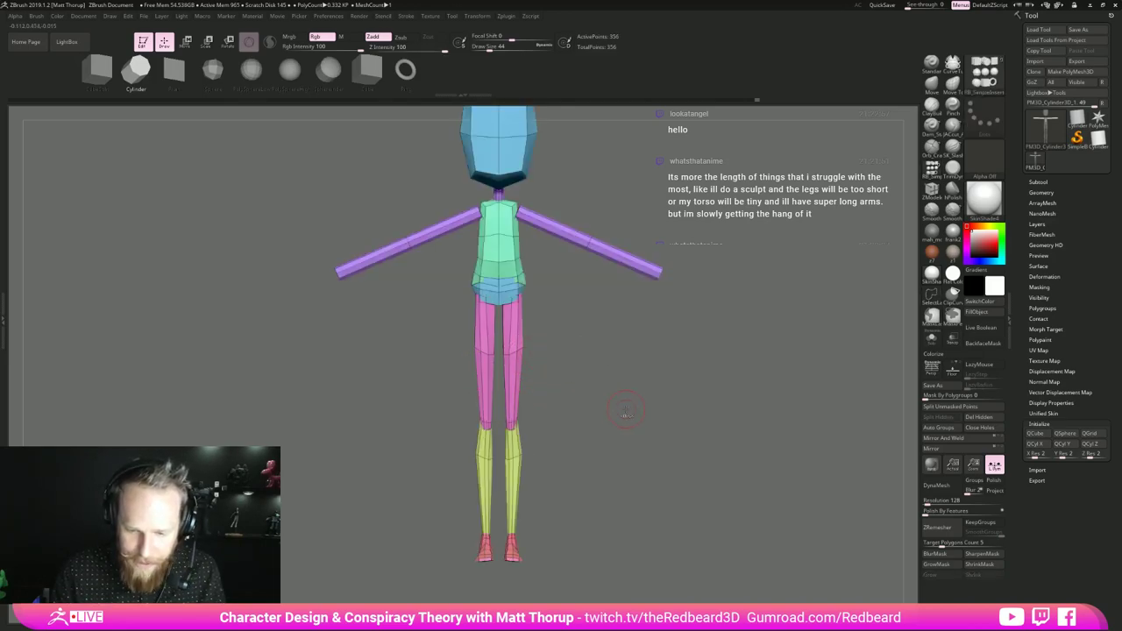
left_click(518, 344, "ctrl+shift")
left_click(600, 384, "ctrl+shift")
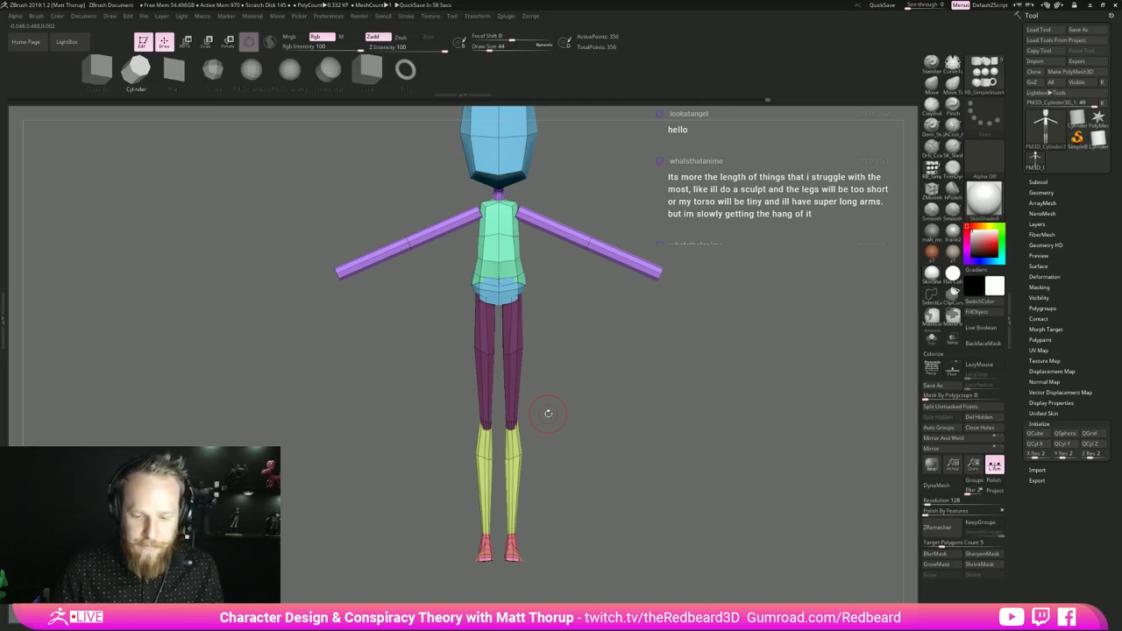
left_click_drag(579, 392, 553, 404)
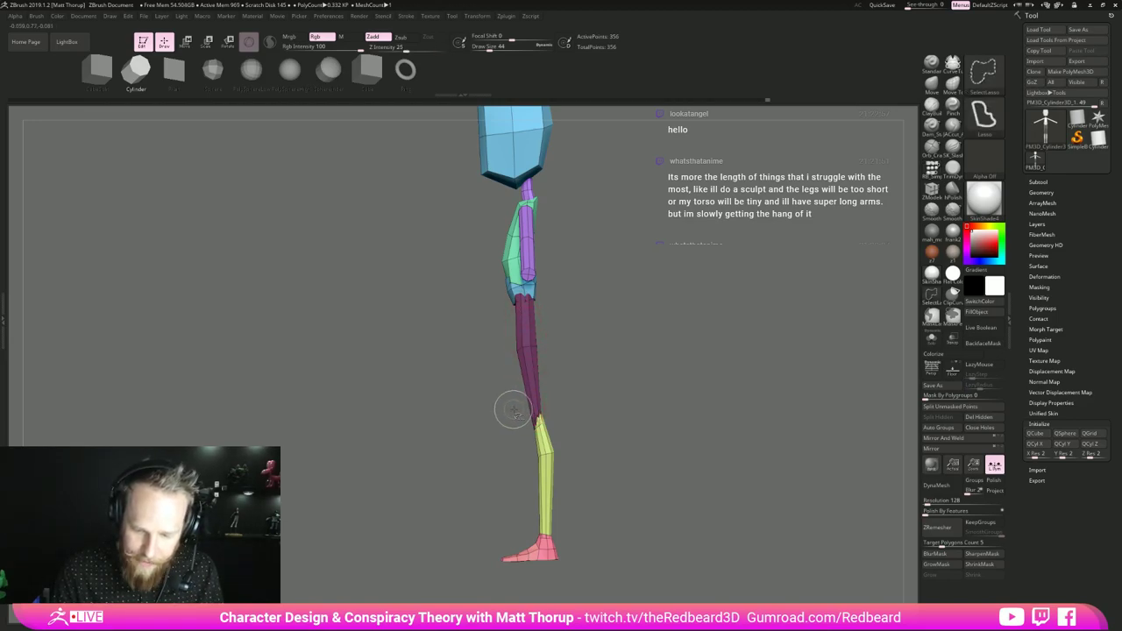
- Try isolating parts of the legs with lasso selections in side view, and restore the whole figure
mouse_move(498, 412)
left_mouse_down("ctrl+shift")
mouse_move(511, 410)
mouse_move(512, 429)
mouse_move(496, 328)
mouse_move(502, 408)
left_mouse_up("ctrl+shift")
key("ctrl+z")
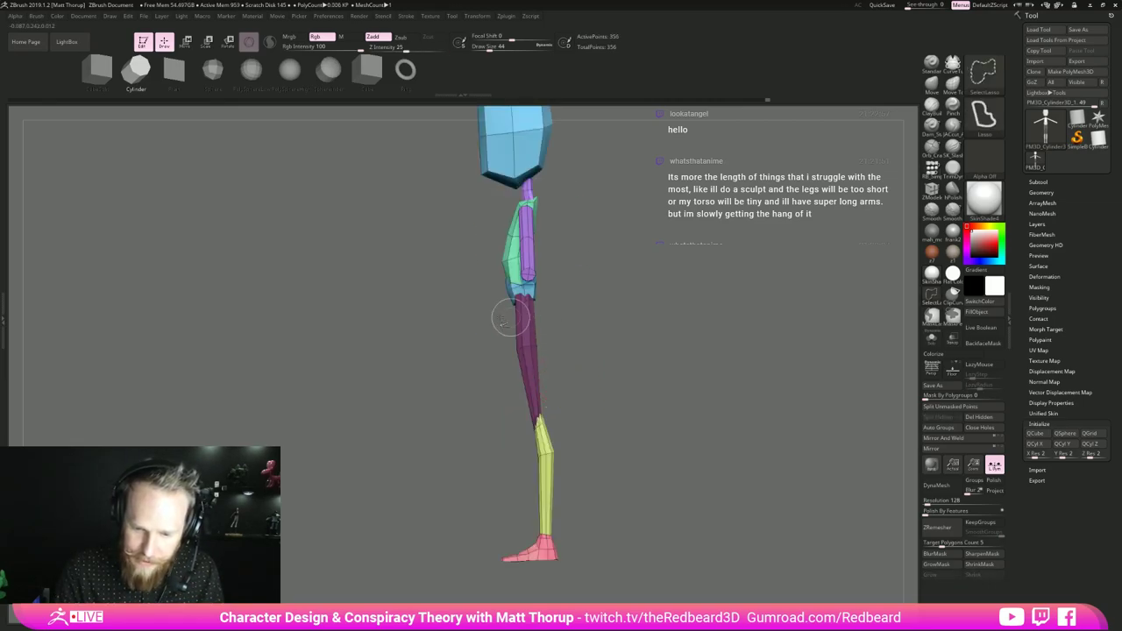
mouse_move(485, 304)
left_mouse_down("ctrl+shift")
mouse_move(519, 296)
mouse_move(536, 405)
mouse_move(506, 410)
mouse_move(566, 391)
mouse_move(573, 312)
mouse_move(505, 298)
mouse_move(479, 397)
mouse_move(612, 390)
mouse_move(624, 529)
left_mouse_up("ctrl+shift")
key("ctrl+z")
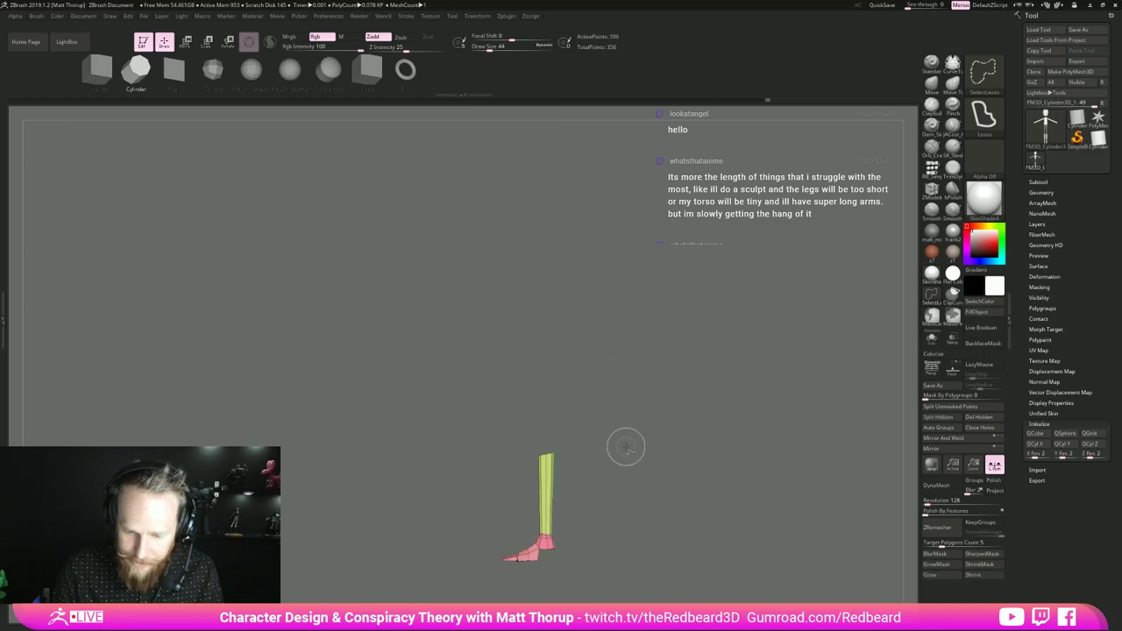
left_click(624, 449, "ctrl+shift")
mouse_move(585, 293)
left_mouse_down("ctrl+shift")
mouse_move(487, 324)
mouse_move(538, 414)
mouse_move(586, 410)
mouse_move(599, 501)
mouse_move(593, 401)
mouse_move(582, 396)
mouse_move(586, 408)
mouse_move(565, 416)
mouse_move(575, 405)
mouse_move(570, 491)
mouse_move(589, 466)
left_mouse_up("ctrl+shift")
left_click(689, 414, "ctrl+shift")
mouse_move(689, 414)
left_mouse_down("shift")
mouse_move(716, 433)
mouse_move(634, 491)
left_mouse_up("shift")
mouse_move(644, 453)
left_mouse_down("shift")
mouse_move(616, 453)
mouse_move(693, 451)
mouse_move(648, 441)
mouse_move(705, 430)
mouse_move(789, 430)
mouse_move(638, 432)
left_mouse_up("shift")
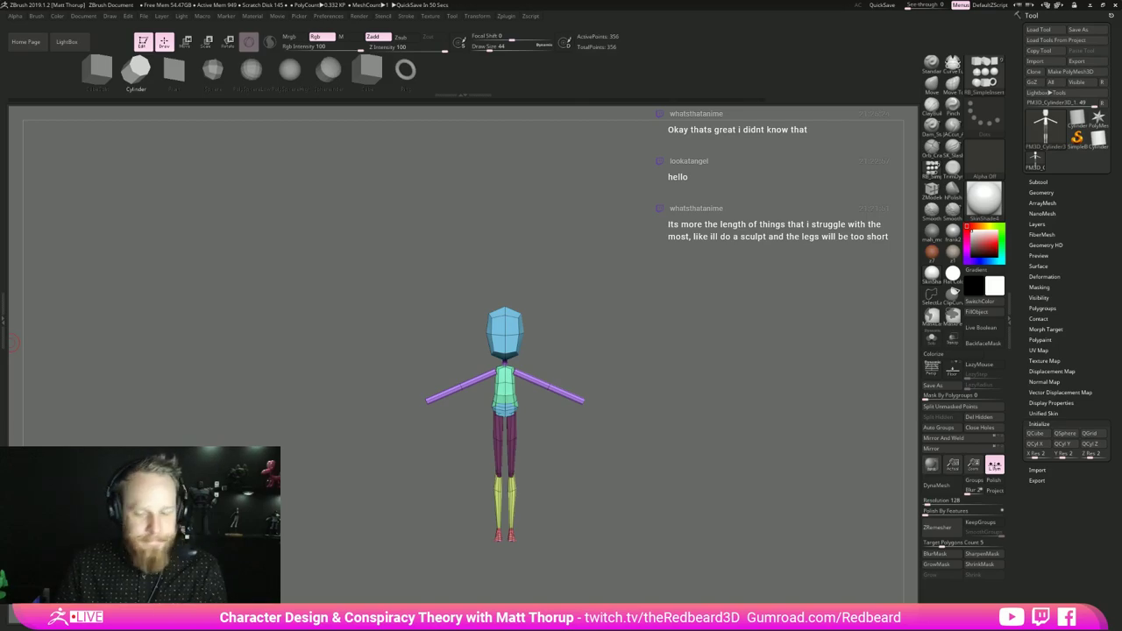
- Isolate the arm and neck polygroup, mask the neck, and show the whole figure again
left_click_drag(637, 399, 666, 423)
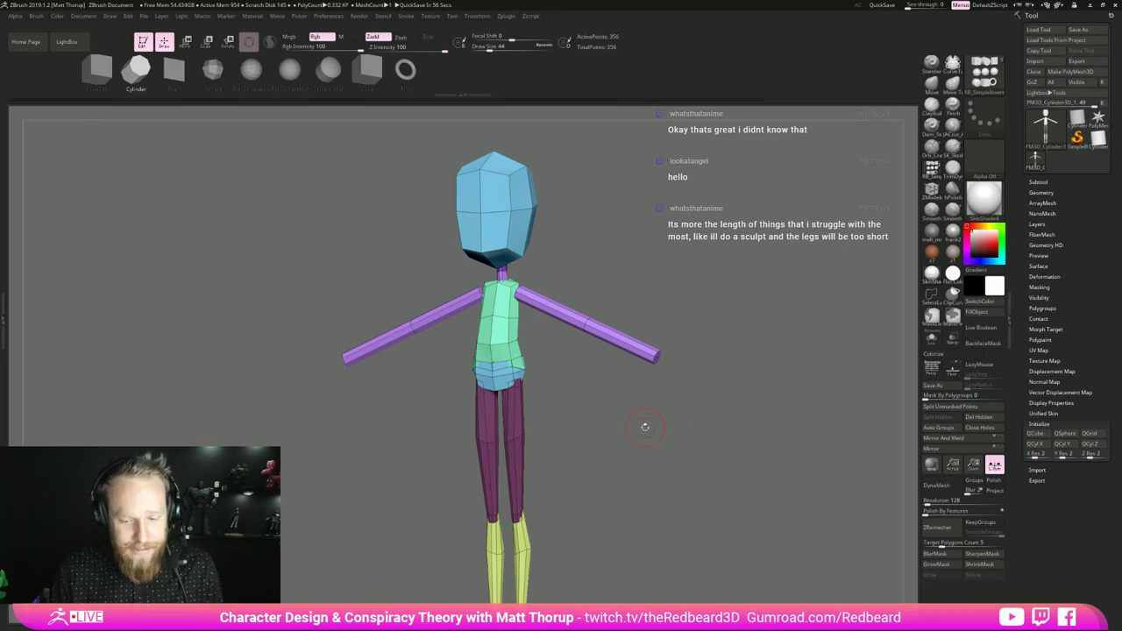
left_click_drag(645, 426, 684, 447)
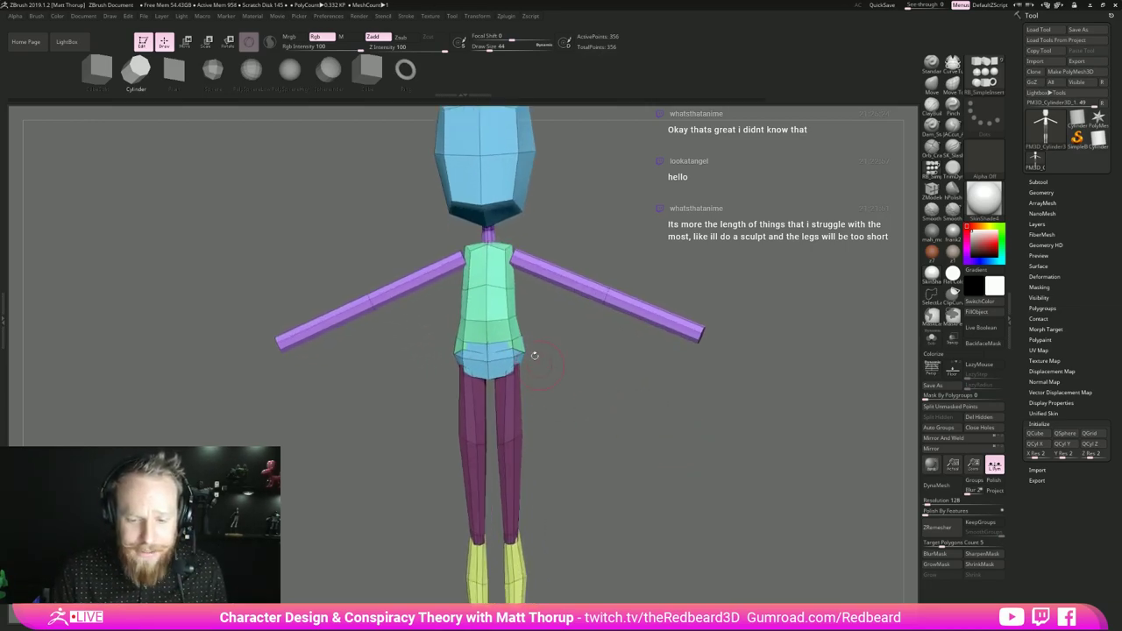
left_click_drag(668, 506, 689, 445, "alt")
left_click_drag(680, 445, 640, 484)
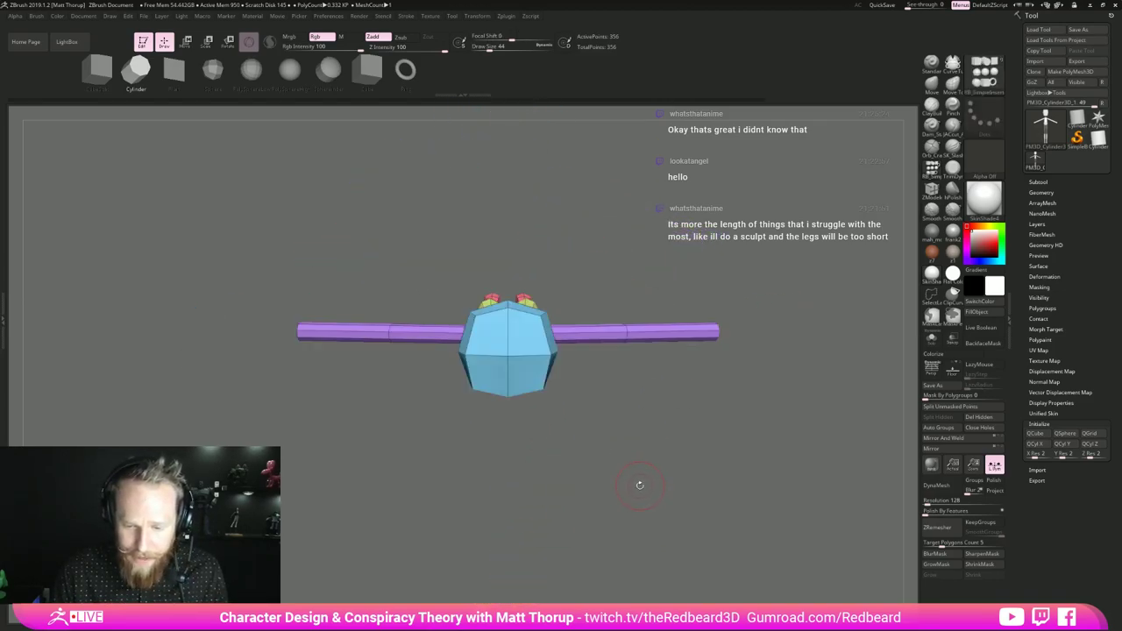
left_click(591, 336, "ctrl+shift")
left_click_drag(647, 438, 629, 469)
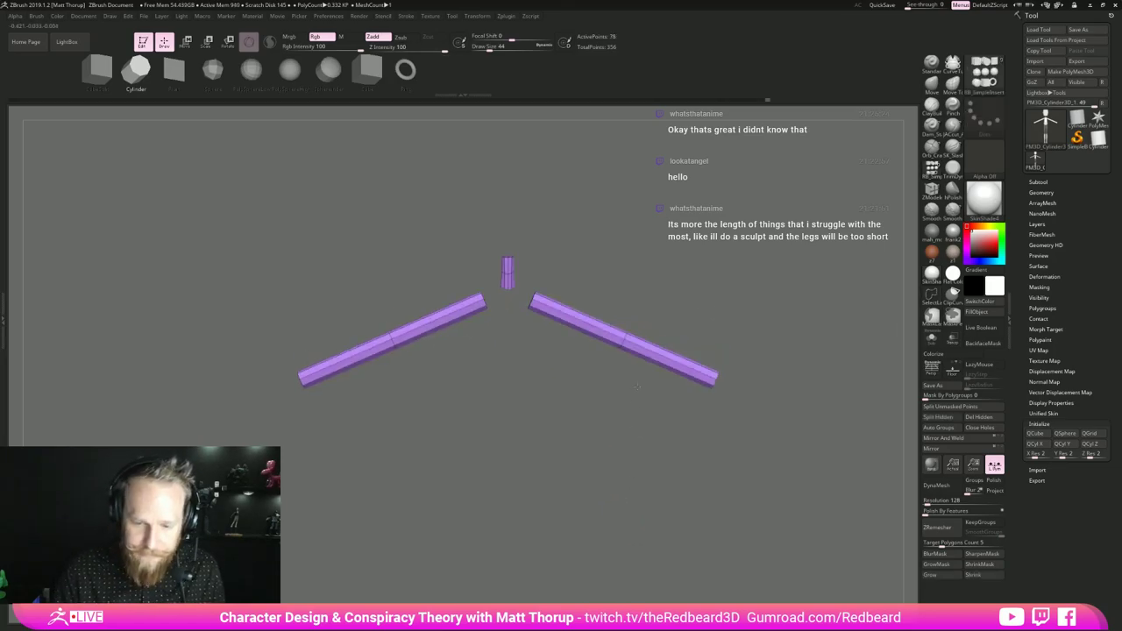
left_click_drag(489, 214, 524, 304, "ctrl")
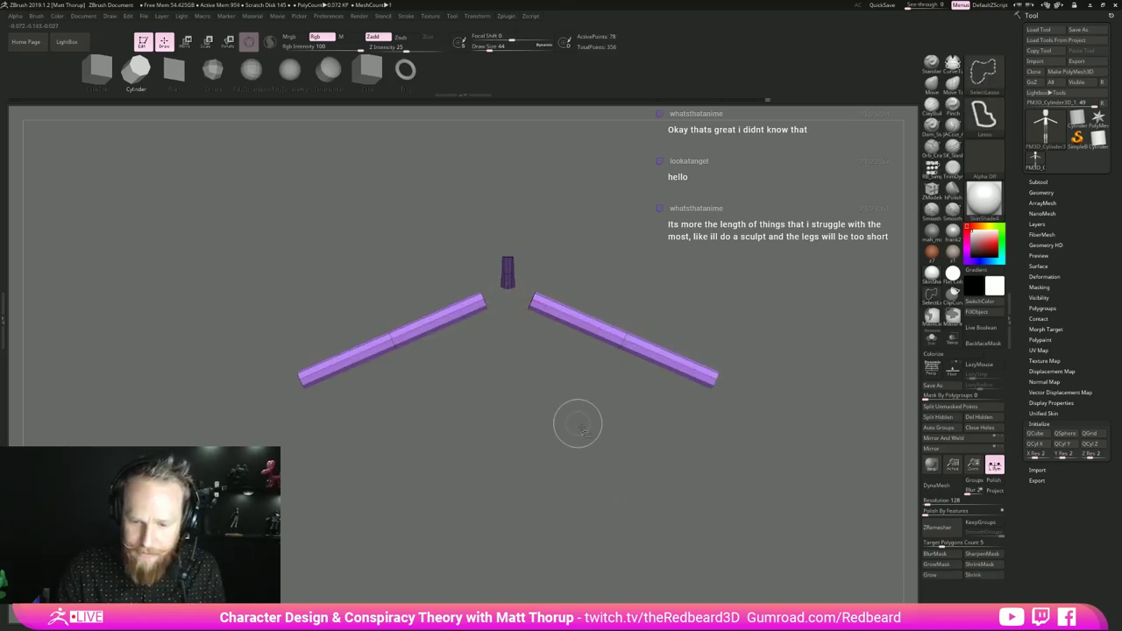
left_click(605, 449, "ctrl+shift")
left_click_drag(658, 472, 473, 417, "alt")
- Mask the whole figure except the arms by isolating the arm polygroup and inverting the mask
left_click_drag(487, 570, 659, 345, "ctrl")
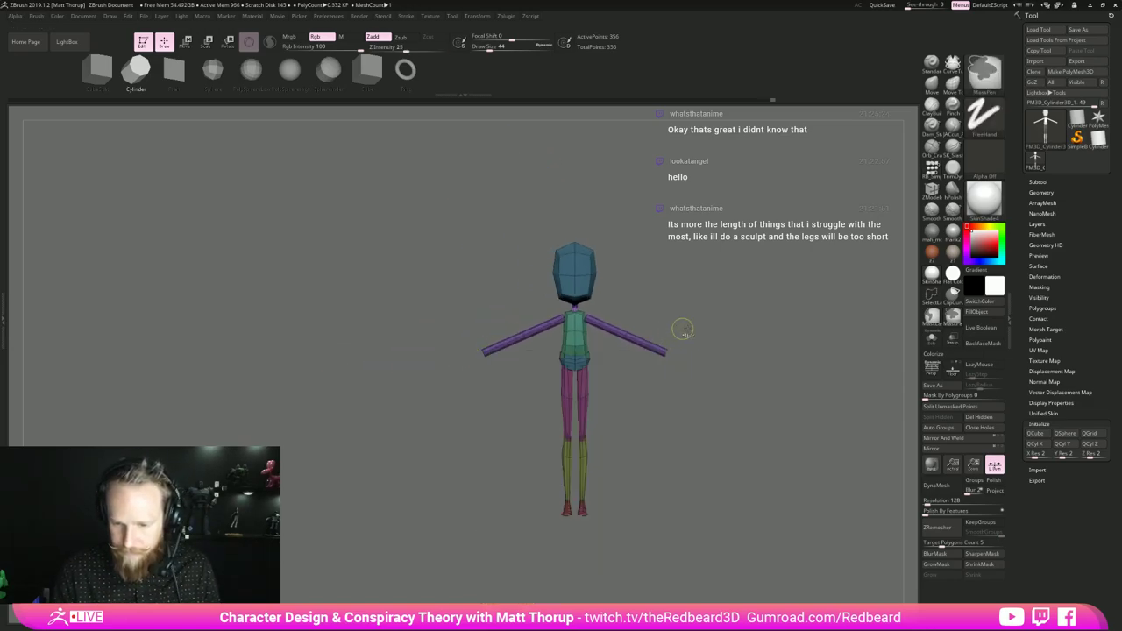
left_click(624, 334, "ctrl+shift")
left_click_drag(707, 303, 581, 420, "ctrl")
left_click(735, 376, "ctrl+shift")
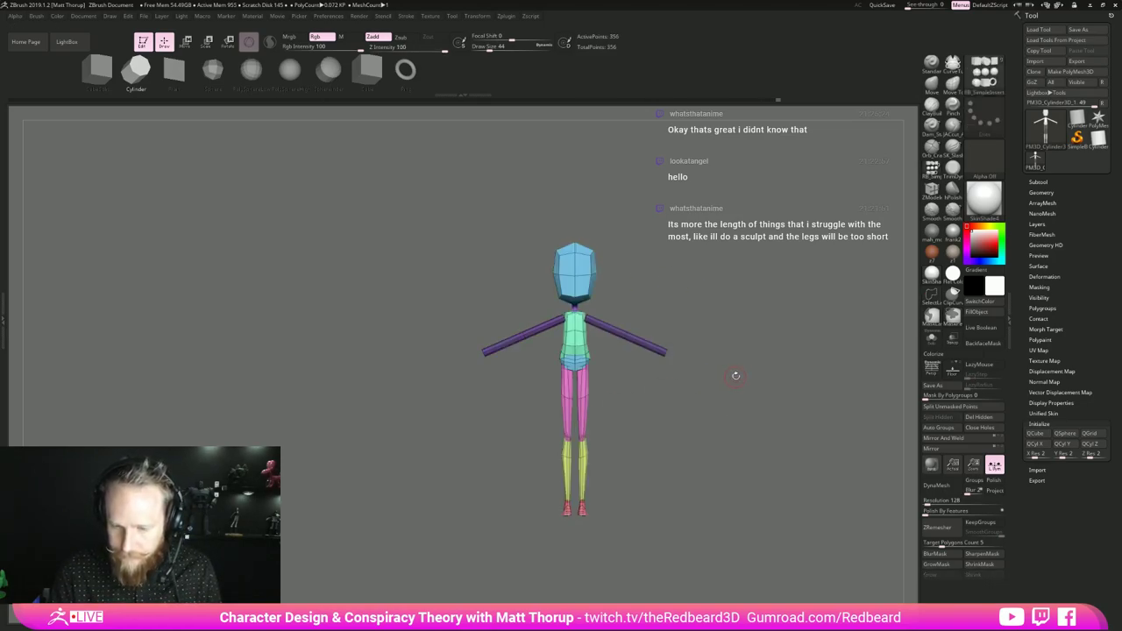
left_click(738, 377, "ctrl")
- Swing both arms slightly backward in top view by rotating them with the transform gizmo
key("w")
left_click_drag(737, 382, 732, 509)
left_click_drag(731, 438, 731, 508, "alt")
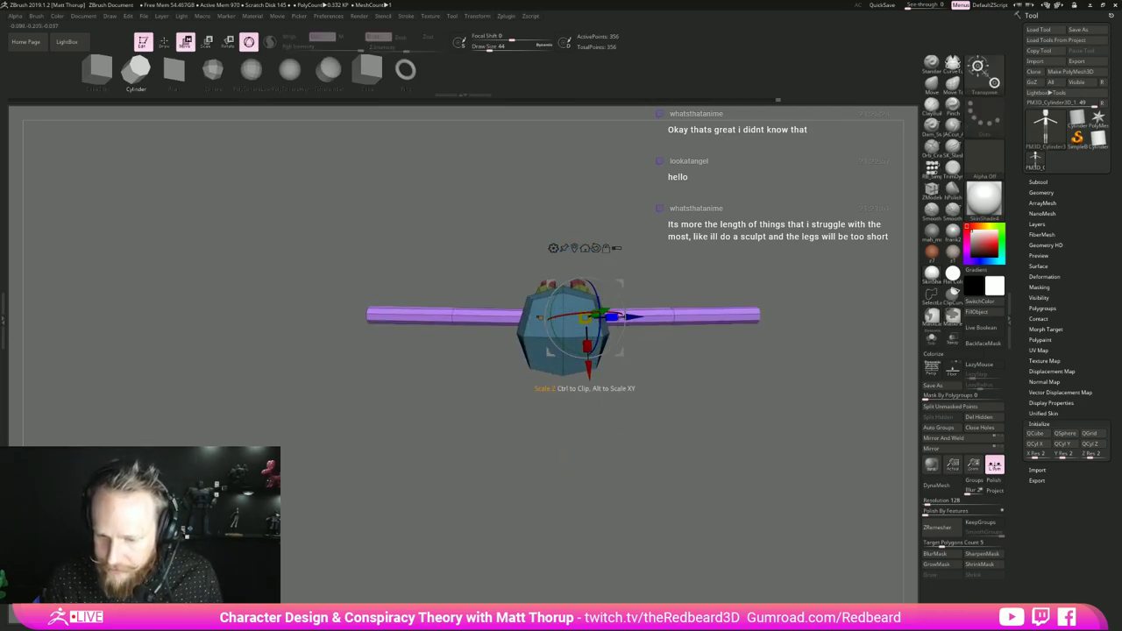
left_click_drag(618, 339, 624, 322)
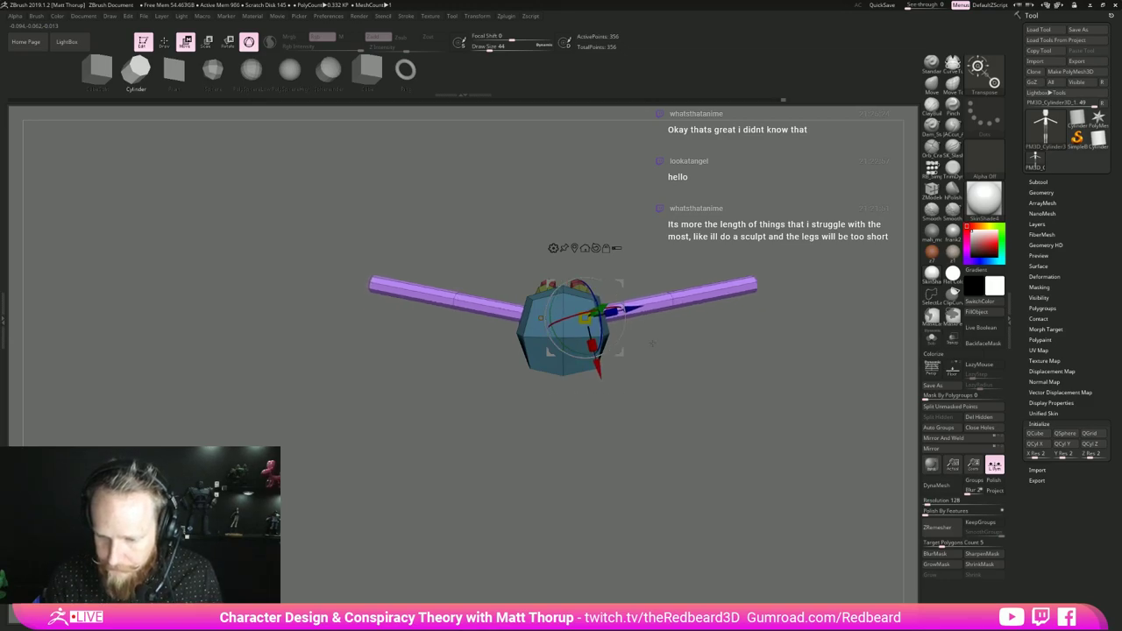
- Mask both forearms in front view and realign the transform gizmo at the shoulder
left_click_drag(736, 417, 771, 339)
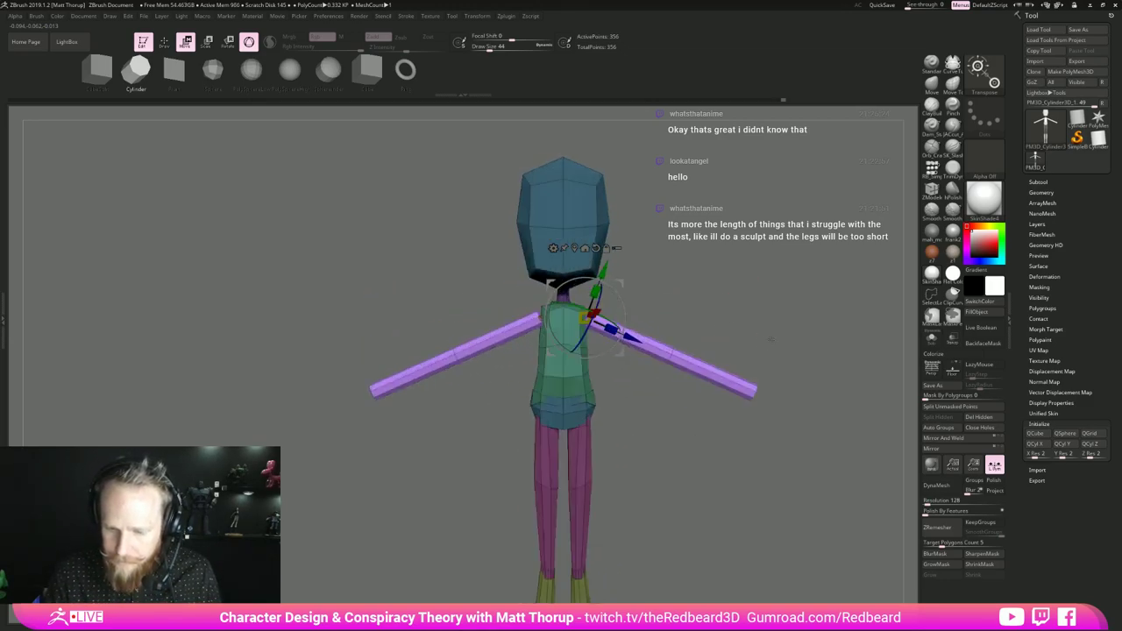
mouse_move(745, 298)
left_mouse_down("ctrl")
mouse_move(631, 428)
mouse_move(655, 450)
mouse_move(647, 457)
left_mouse_up("ctrl")
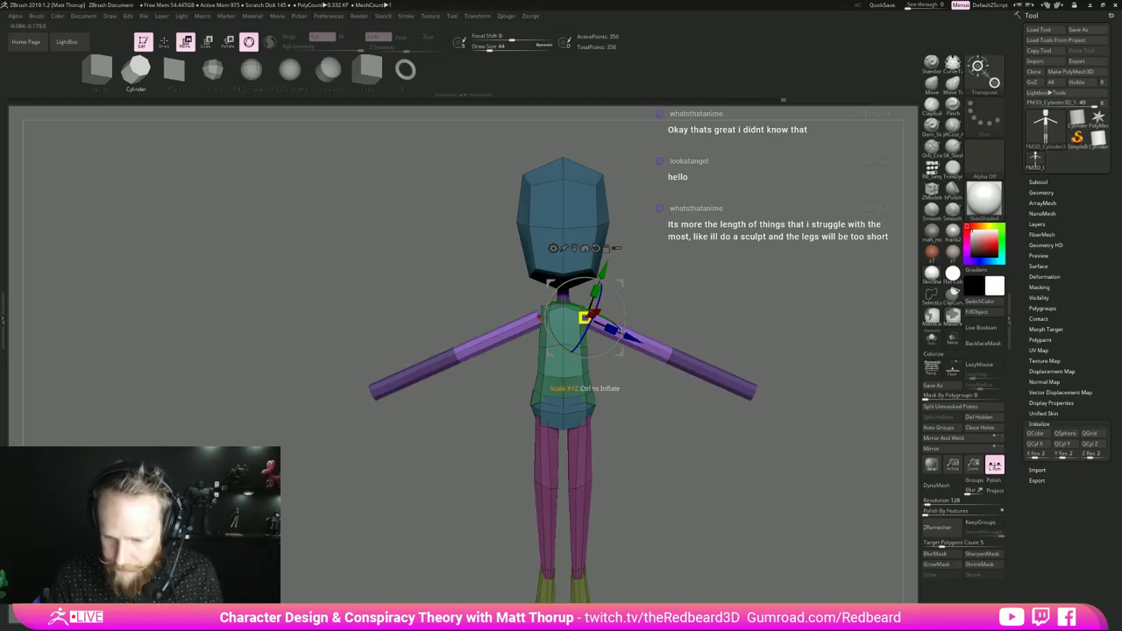
left_click_drag(771, 350, 635, 347)
left_click_drag(719, 262, 721, 327)
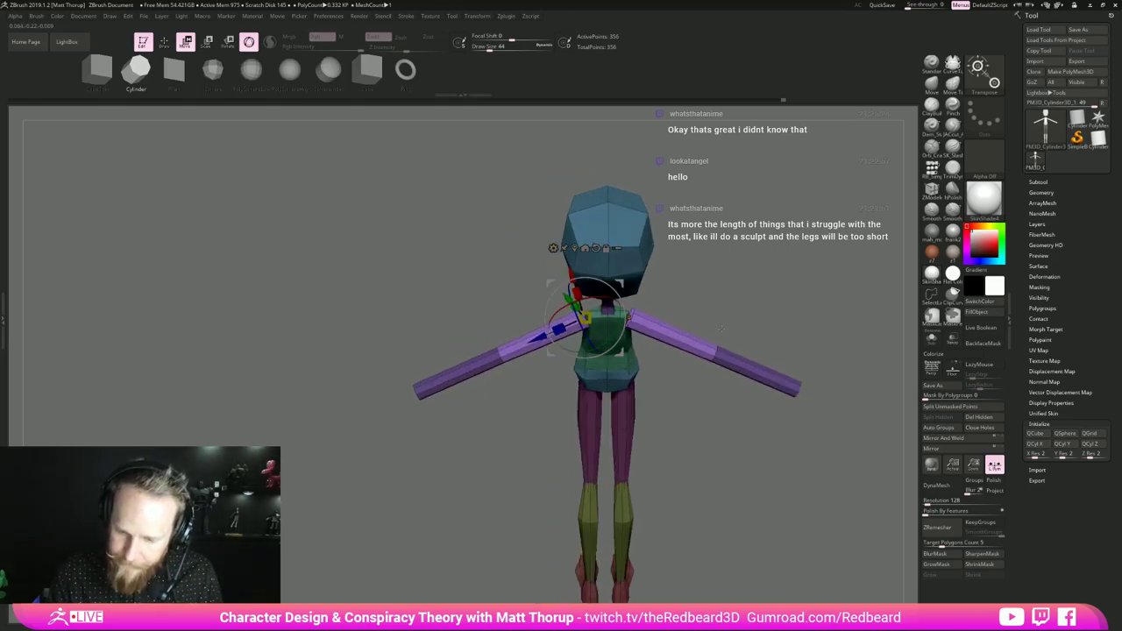
left_click_drag(629, 317, 621, 337, "alt")
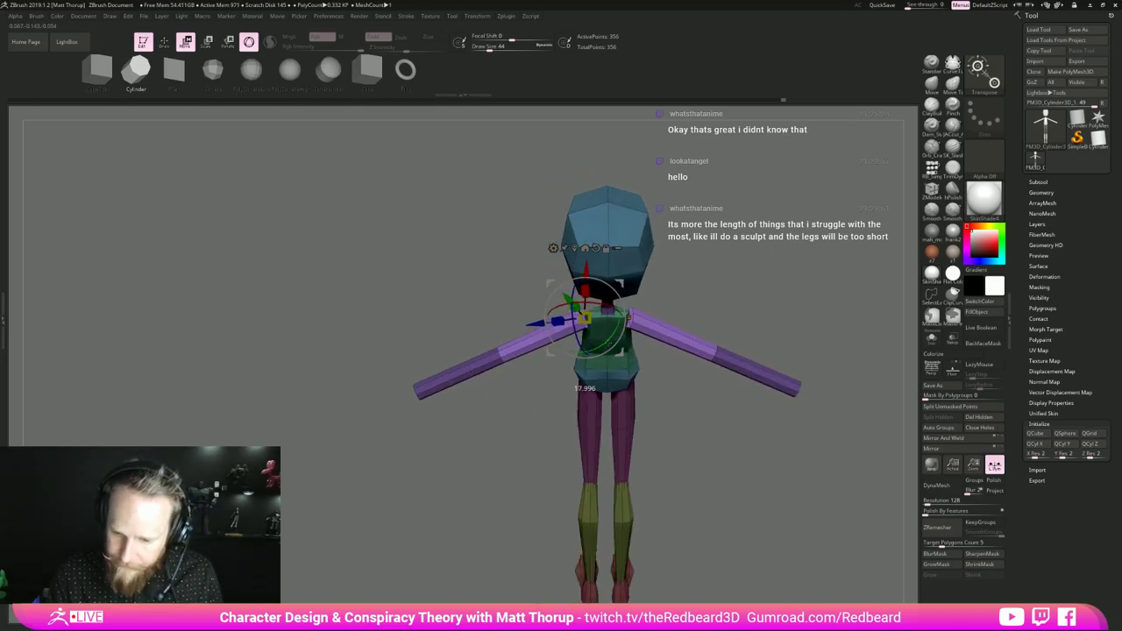
left_click_drag(692, 263, 661, 346)
left_click_drag(585, 321, 593, 319, "alt")
left_click_drag(627, 473, 618, 359)
left_click_drag(766, 310, 759, 335)
left_click_drag(629, 304, 622, 291, "alt")
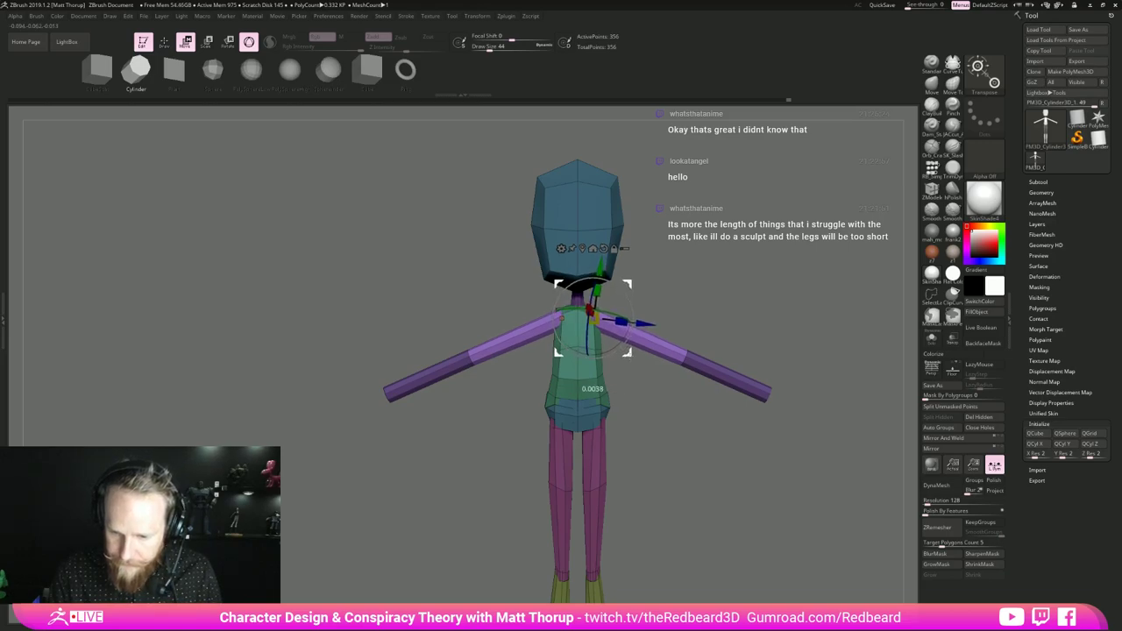
- Redo the arm mask so that only the forearms stay unmasked below the elbows
key("q")
mouse_move(704, 410)
left_mouse_down("ctrl")
mouse_move(702, 464)
mouse_move(638, 440)
left_mouse_up("ctrl")
left_click_drag(702, 347, 614, 440, "ctrl")
left_click(721, 397, "ctrl")
mouse_move(721, 397)
left_mouse_down()
mouse_move(701, 421)
mouse_move(743, 408)
mouse_move(666, 438)
mouse_move(726, 408)
left_mouse_up()
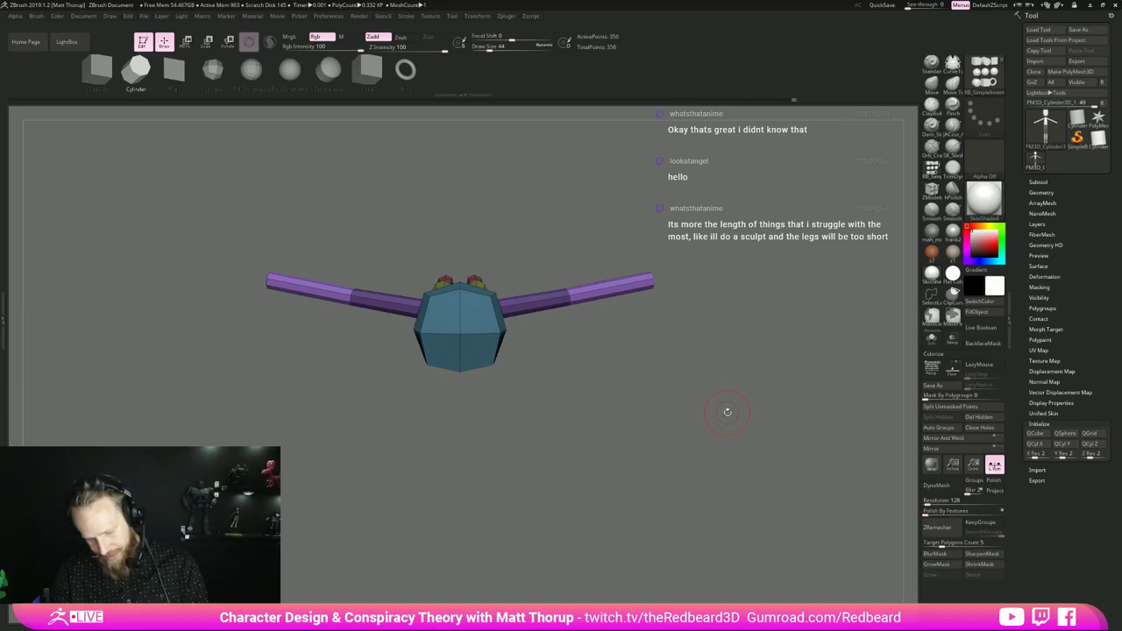
- Bend both forearms forward by placing the transform gizmo at the elbow and rotating them
key("w")
left_click_drag(728, 412, 673, 415)
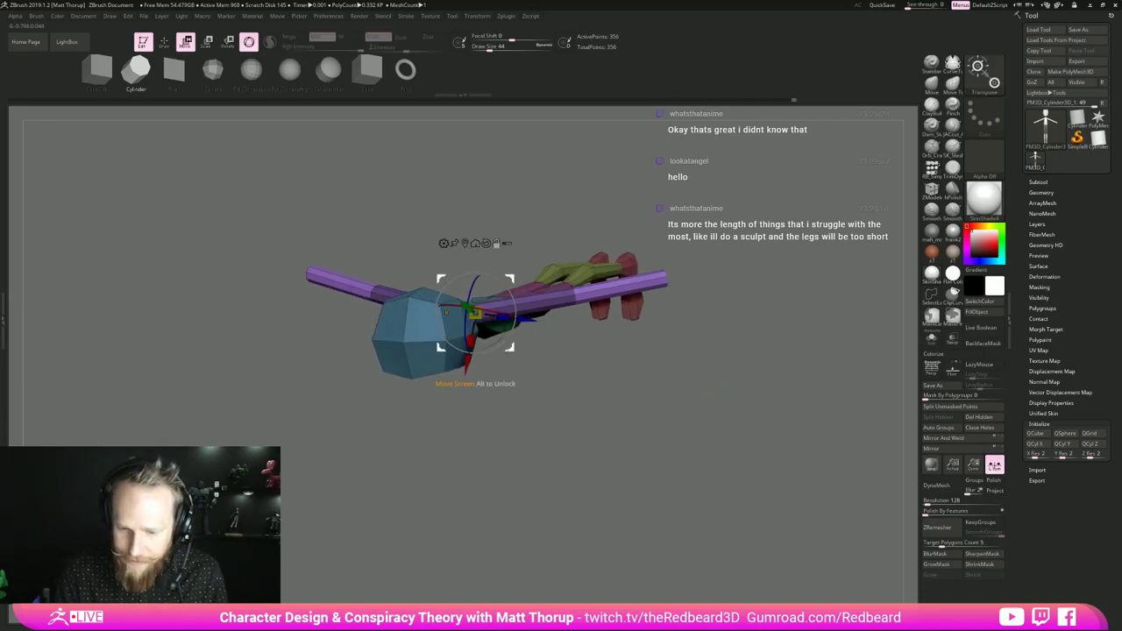
left_click(574, 294, "alt")
left_click_drag(615, 293, 605, 318)
key("ctrl+z")
left_click_drag(736, 447, 735, 396)
- Taper both forearms by centring the gizmo on the unmasked wrist ends and scaling them down
key("q")
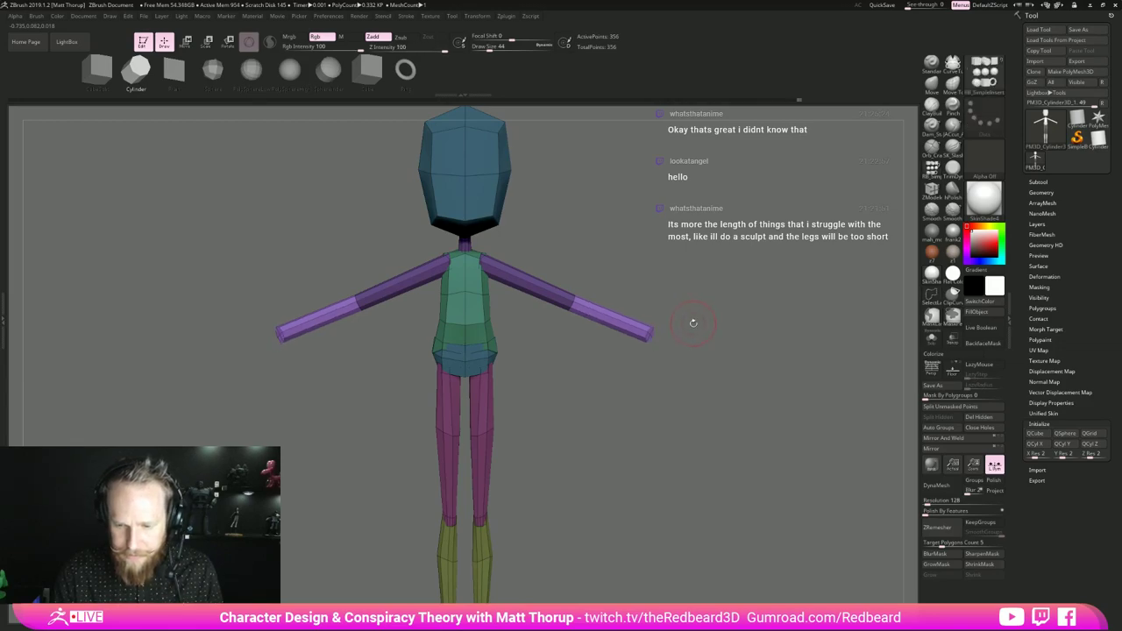
key("w")
left_click(564, 226)
left_click_drag(745, 302, 659, 298)
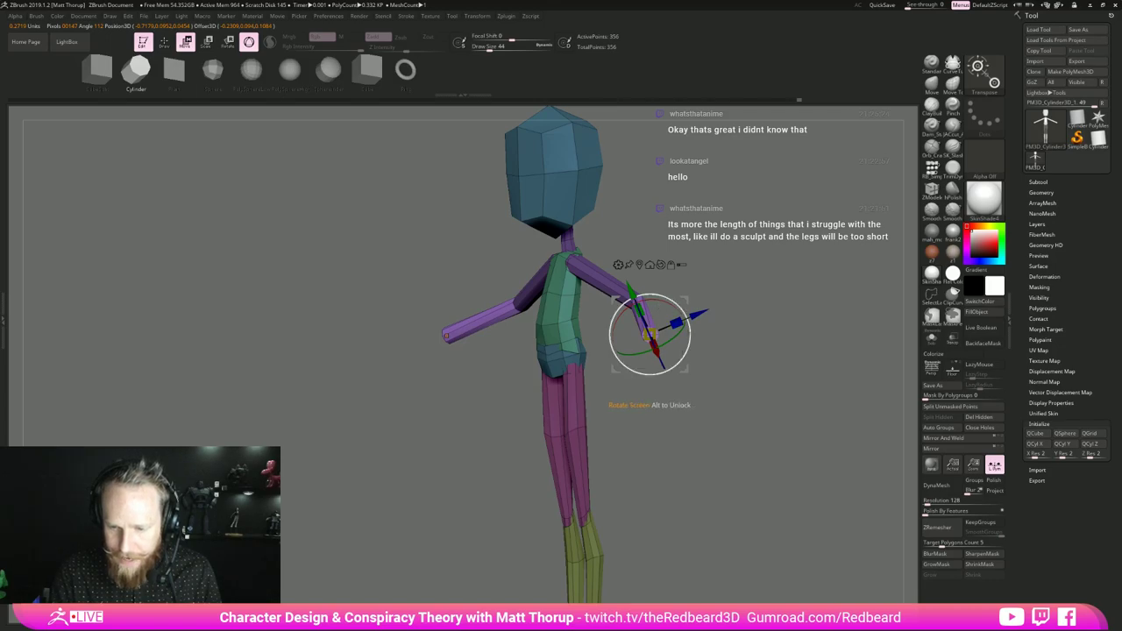
left_click_drag(692, 384, 659, 384)
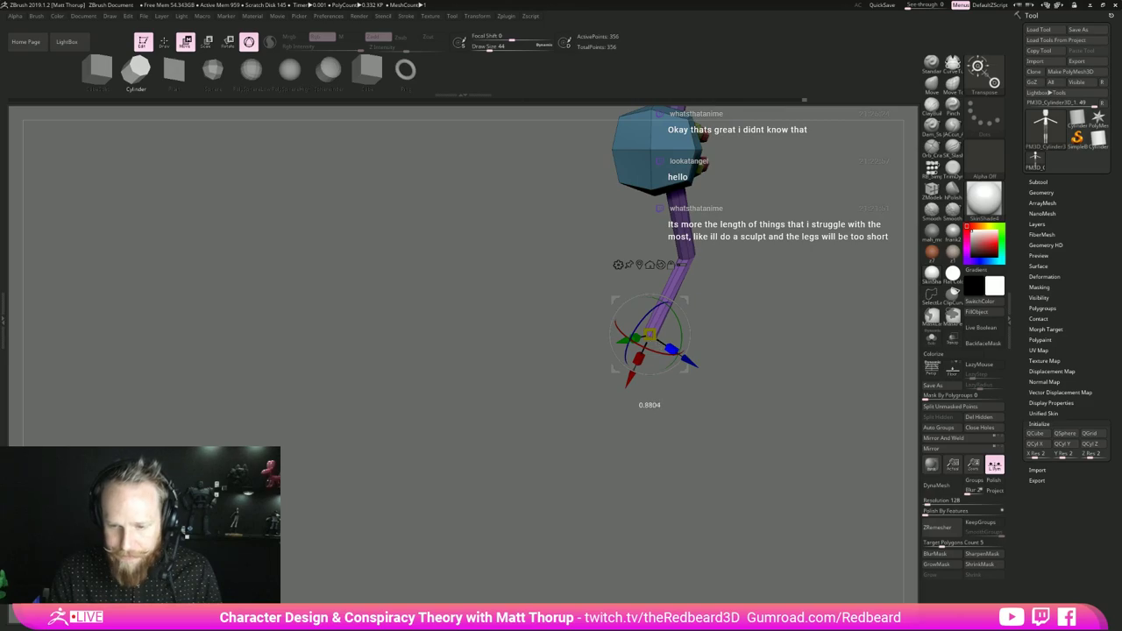
left_click_drag(688, 394, 734, 395)
mouse_move(703, 350)
left_mouse_down()
mouse_move(701, 317)
mouse_move(688, 346)
left_mouse_up()
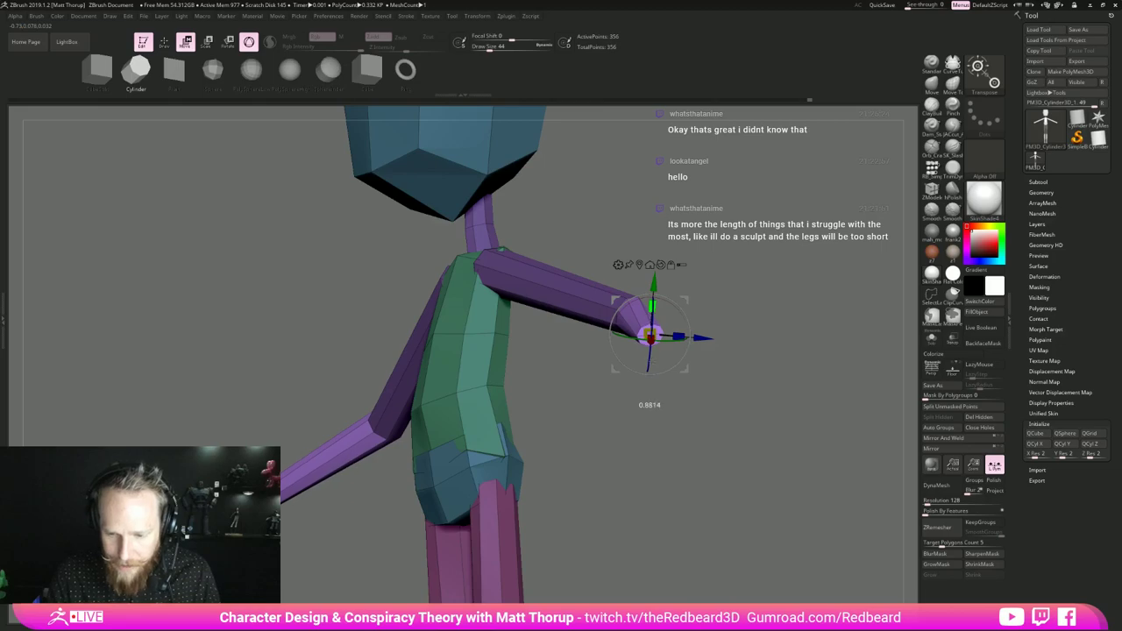
mouse_move(688, 389)
left_mouse_down()
mouse_move(741, 391)
mouse_move(735, 364)
left_mouse_up()
key("q")
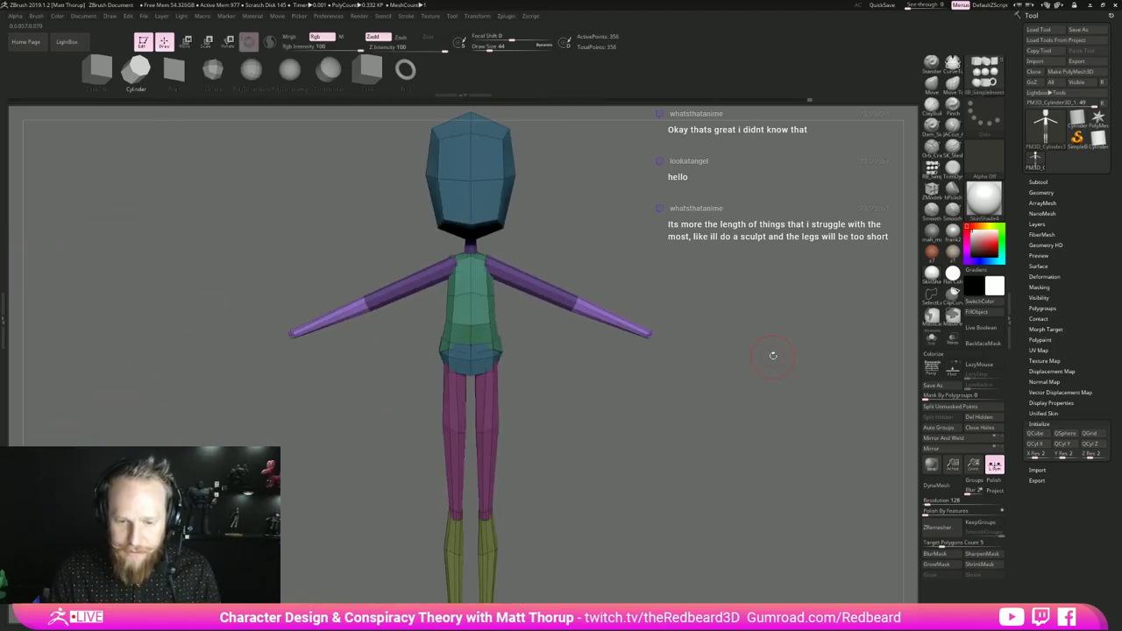
- Mask everything except the elbow loops, refine the elbows with the transform gizmo, and clear the mask
left_click_drag(699, 316, 692, 353, "alt")
left_click_drag(628, 251, 605, 294, "ctrl")
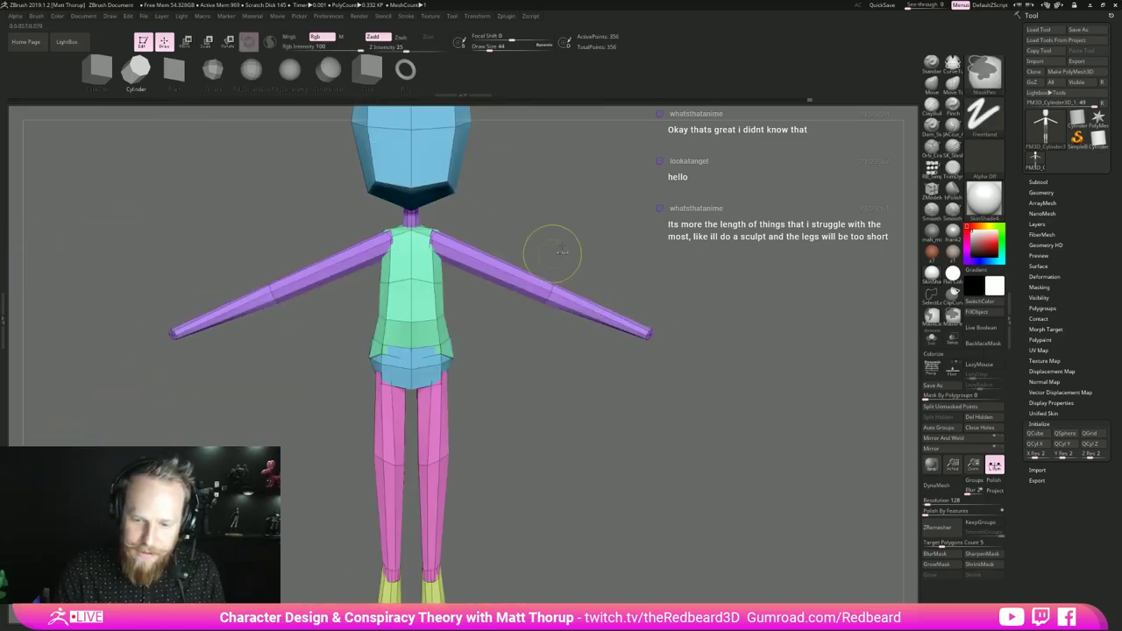
left_click_drag(570, 240, 506, 359, "ctrl")
left_click(575, 391, "ctrl")
key("w")
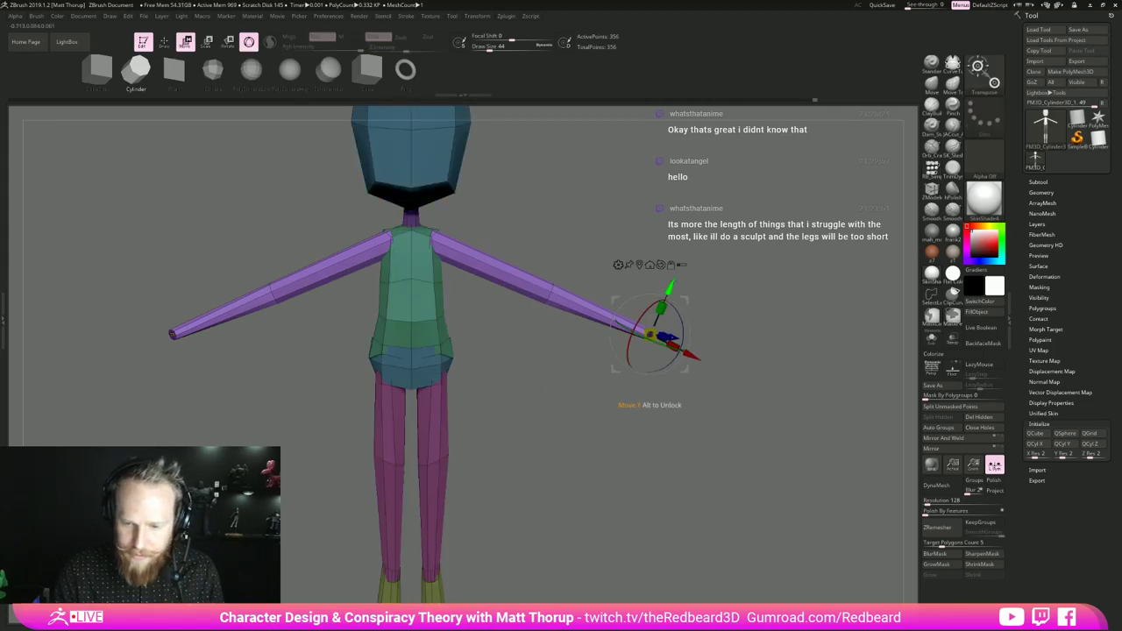
left_click(640, 265)
mouse_move(640, 405)
left_mouse_down()
mouse_move(669, 379)
mouse_move(604, 424)
mouse_move(624, 405)
left_mouse_up()
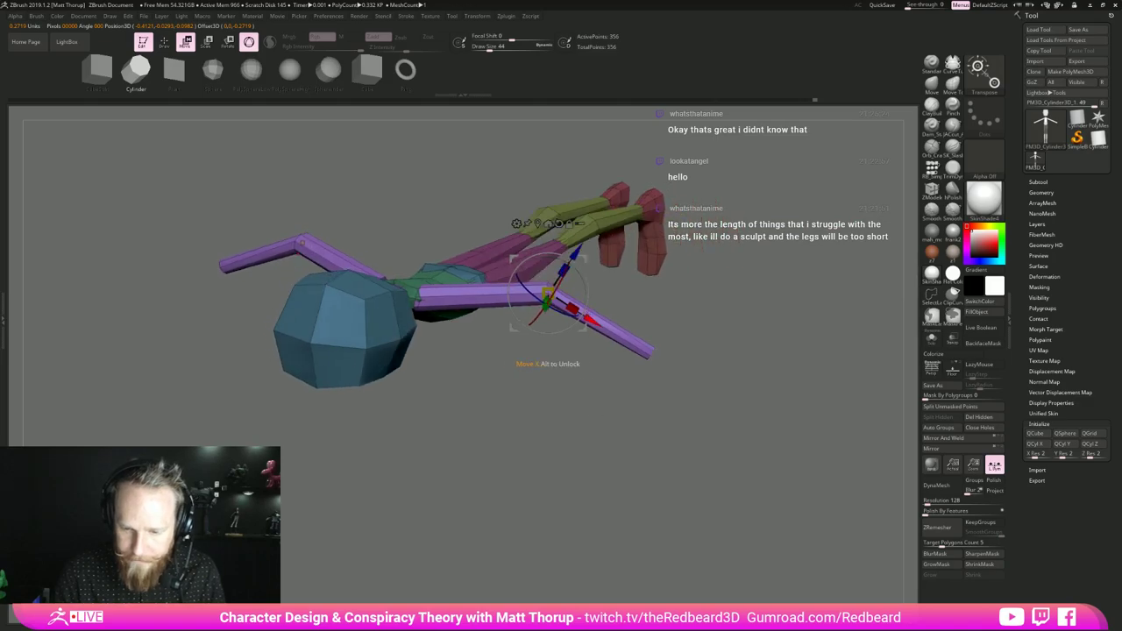
left_click_drag(581, 278, 579, 331, "alt")
mouse_move(617, 386)
left_mouse_down()
mouse_move(717, 333)
mouse_move(877, 329)
left_mouse_up()
key("q")
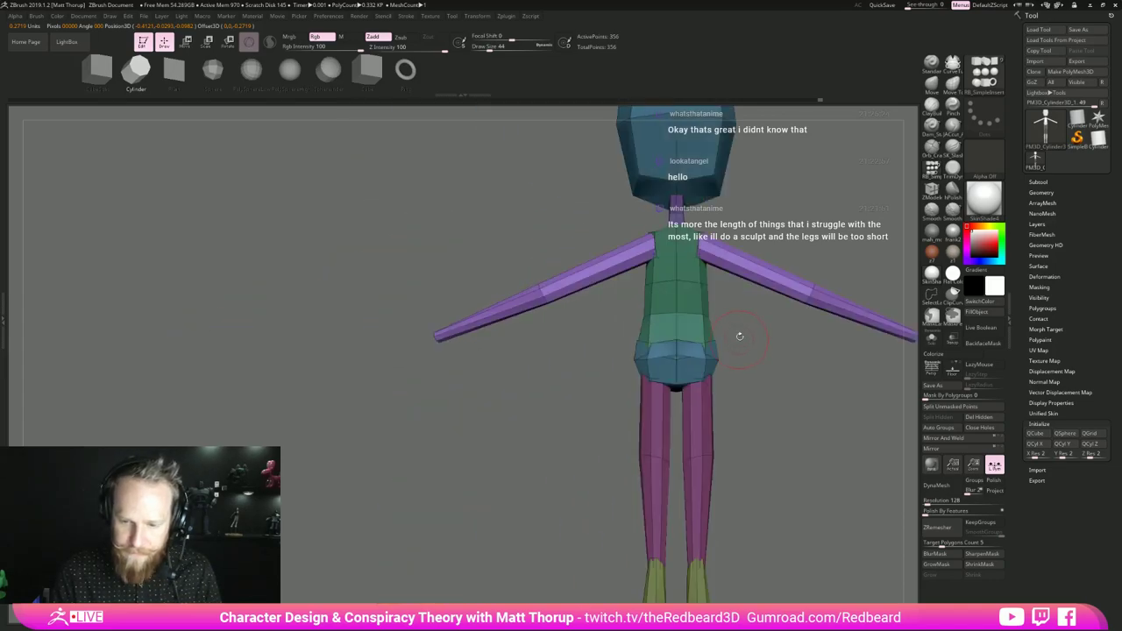
left_click_drag(739, 337, 438, 447, "ctrl")
- Insert an extra edge loop around the upper torso with the ZModeler brush
left_click_drag(561, 368, 745, 438)
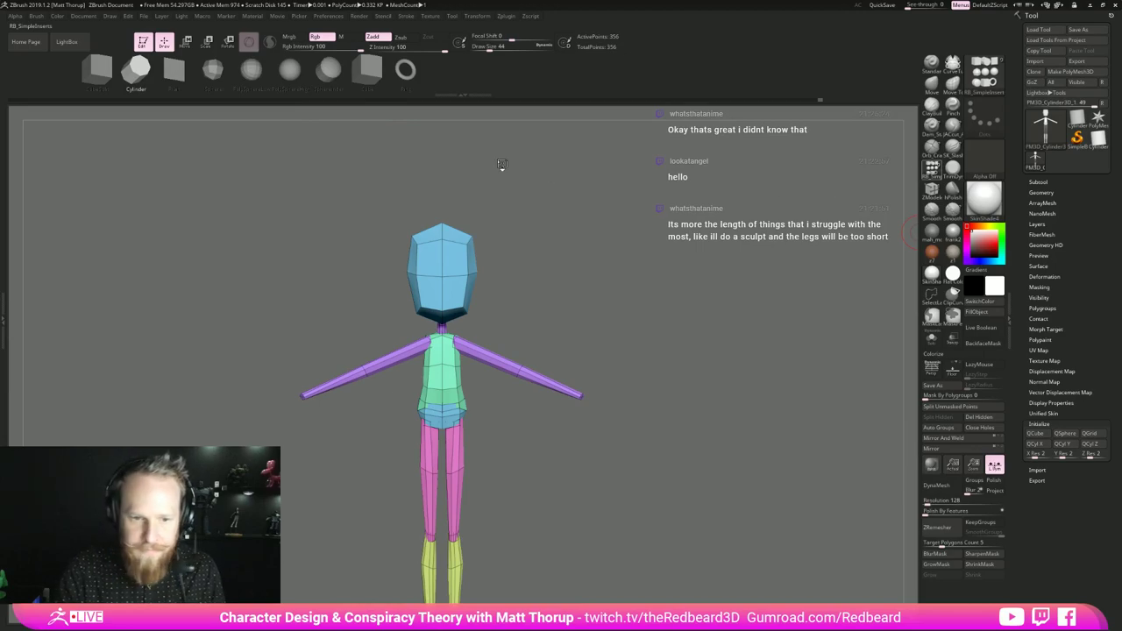
left_click(213, 71)
left_click_drag(651, 315, 655, 346)
key("b")
key("z")
key("m")
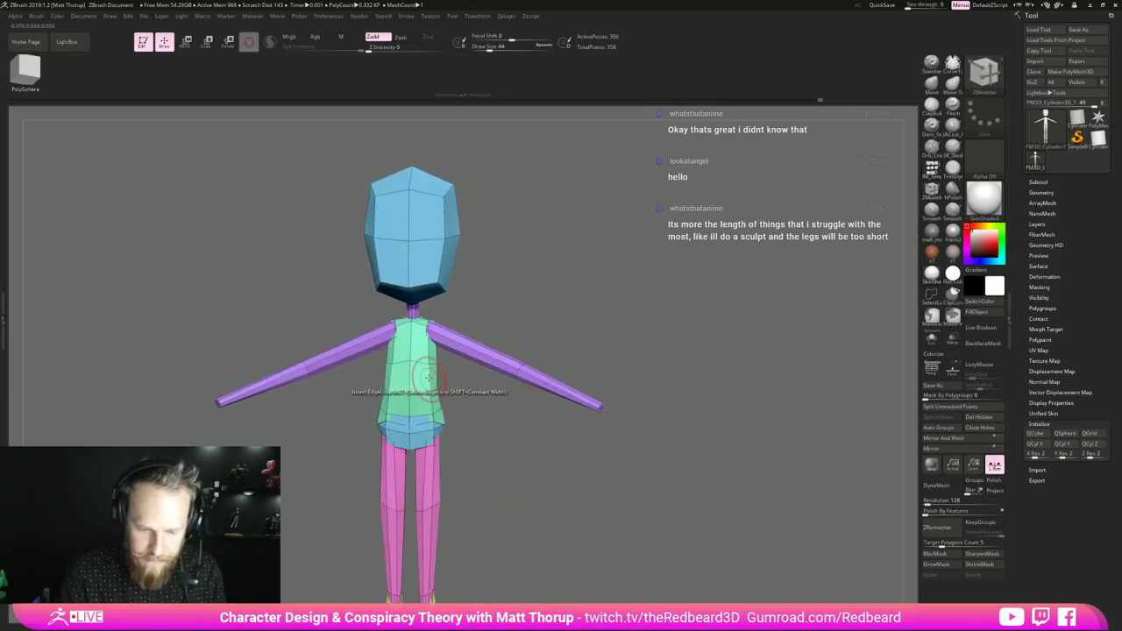
left_click(428, 347)
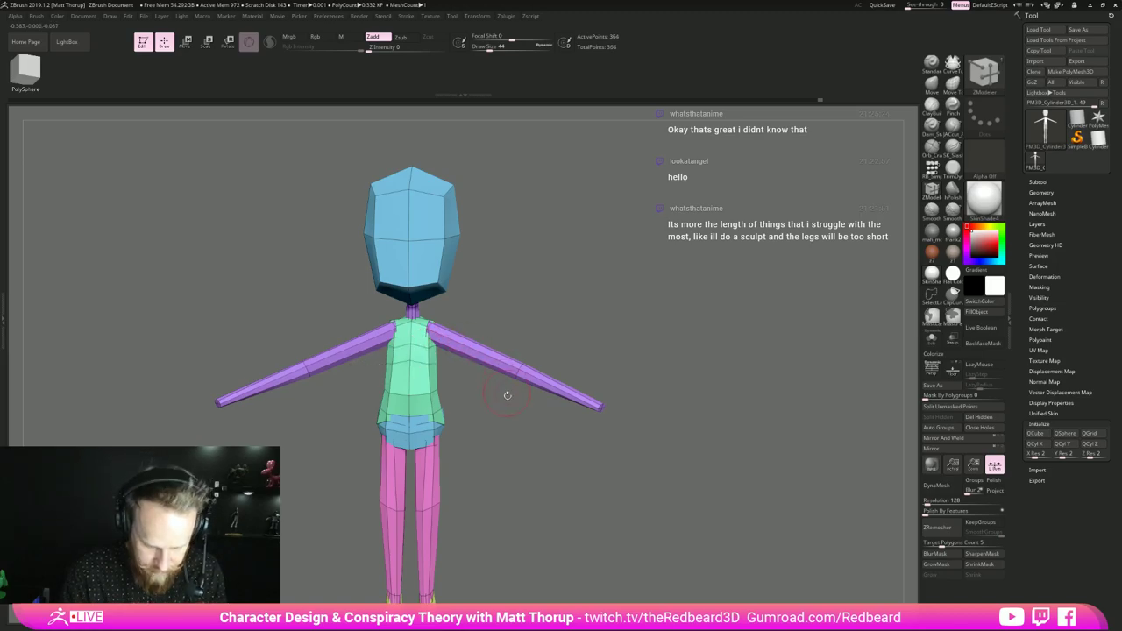
- Switch to the Move Topological brush at draw size 27 and pull the torso's upper corners out over the shoulders
key("b")
key("m")
key("v")
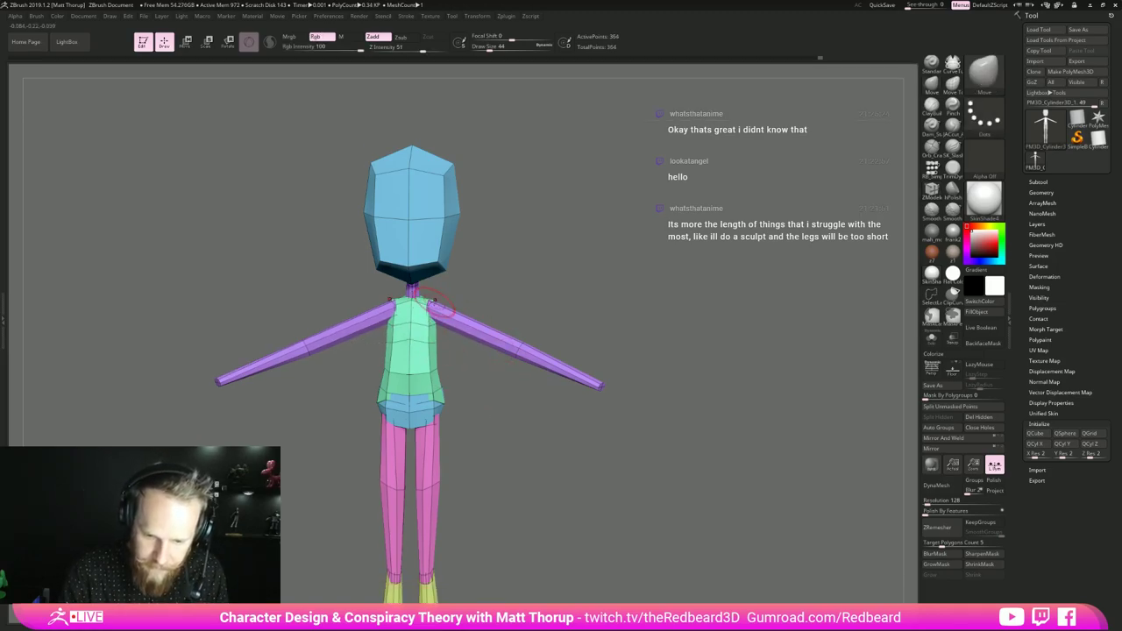
key("b")
key("m")
key("t")
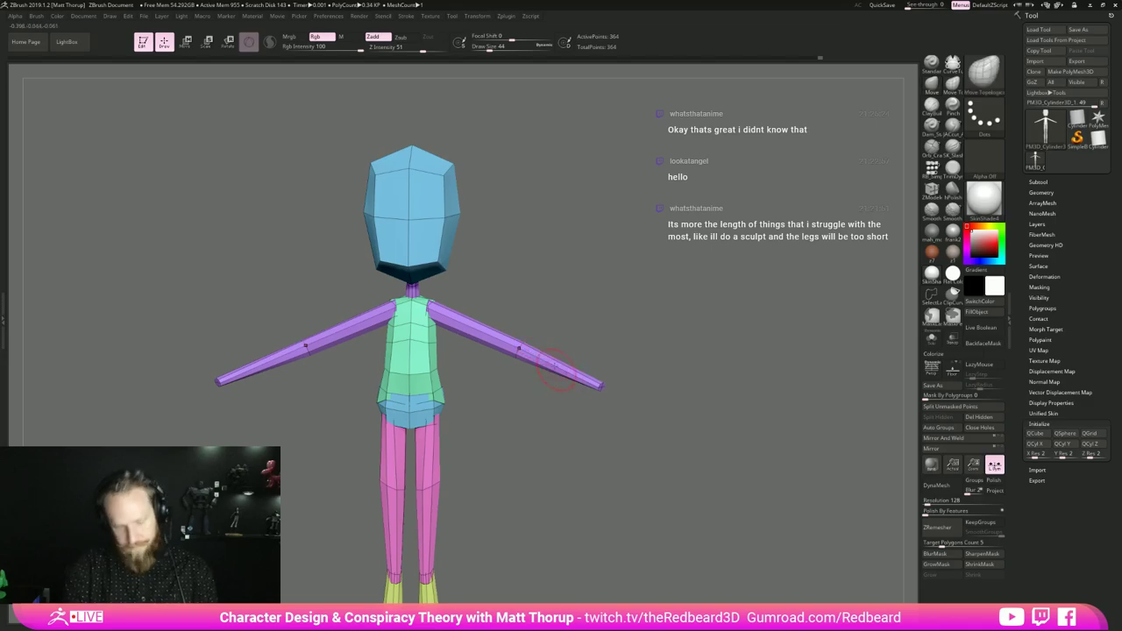
mouse_move(552, 262)
left_mouse_down("alt")
mouse_move(587, 249)
mouse_move(517, 298)
left_mouse_up("alt")
key("s")
left_click_drag(439, 297, 435, 295)
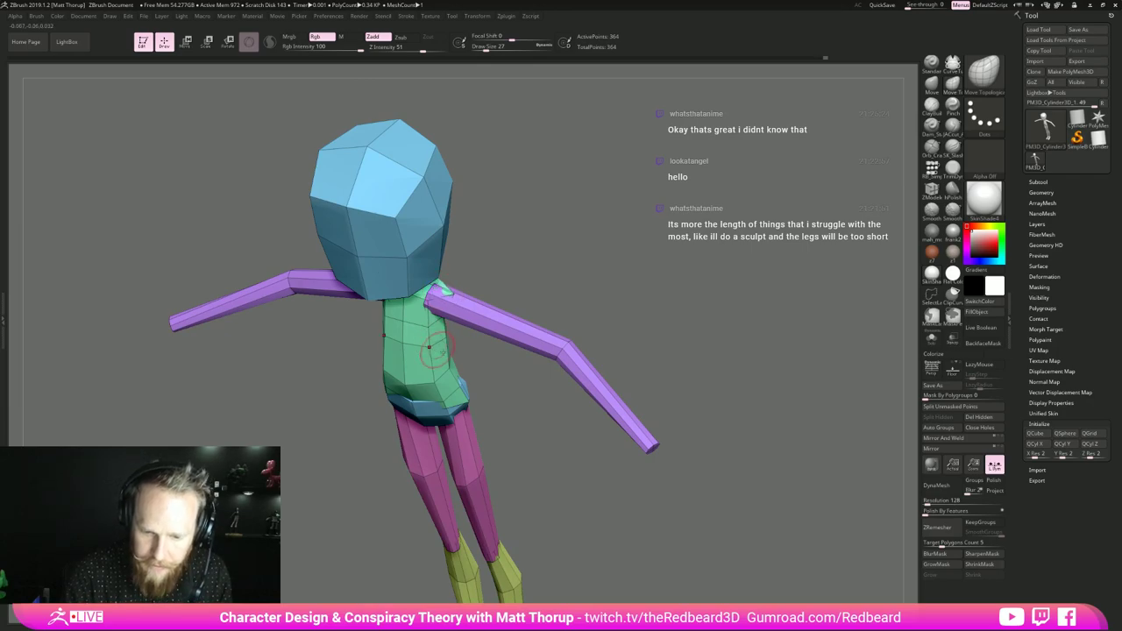
mouse_move(443, 352)
right_mouse_down()
mouse_move(503, 294)
mouse_move(420, 307)
right_mouse_up()
- Reduce the draw size to 18 and shape the torso's shoulder corners around the arm tops from several angles
key("s")
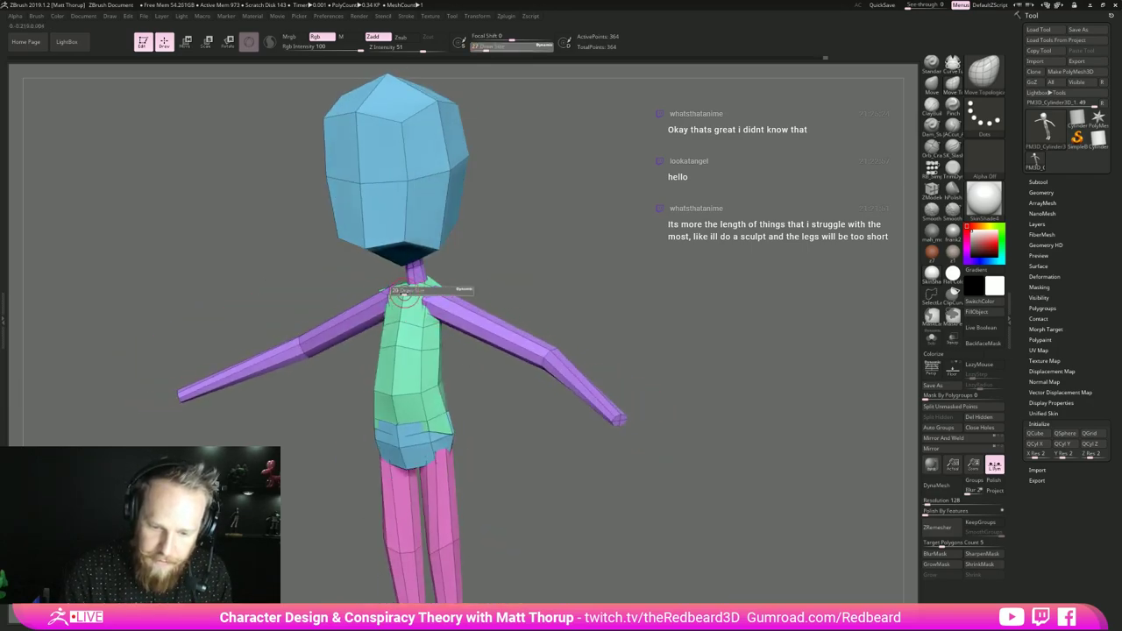
left_click_drag(404, 294, 402, 297)
right_click_drag(476, 287, 436, 328)
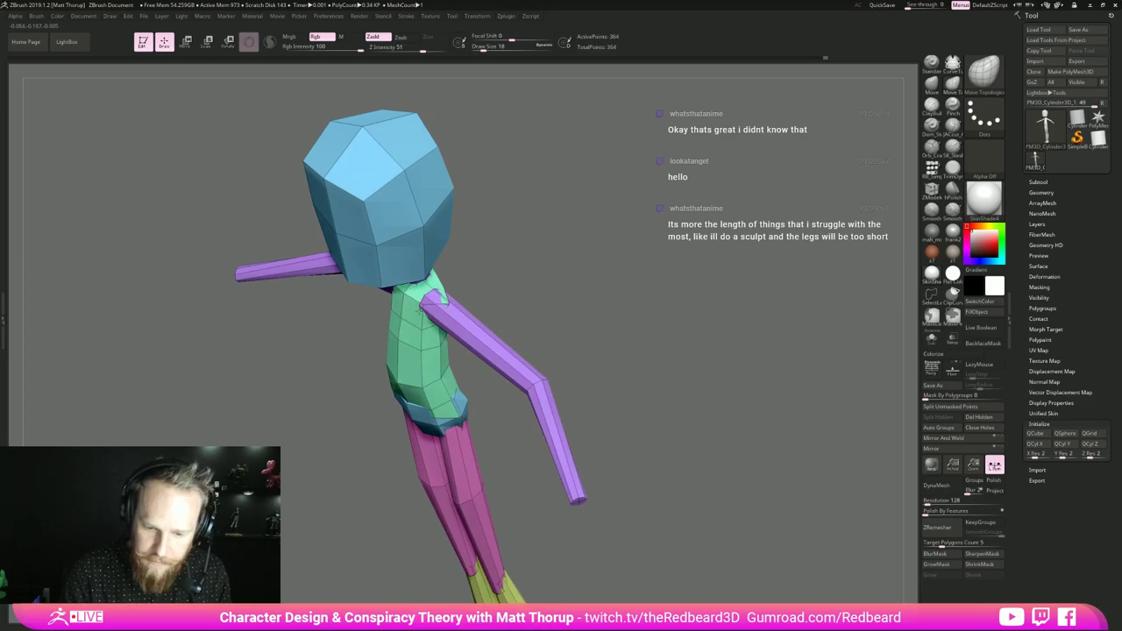
right_click_drag(506, 270, 540, 368)
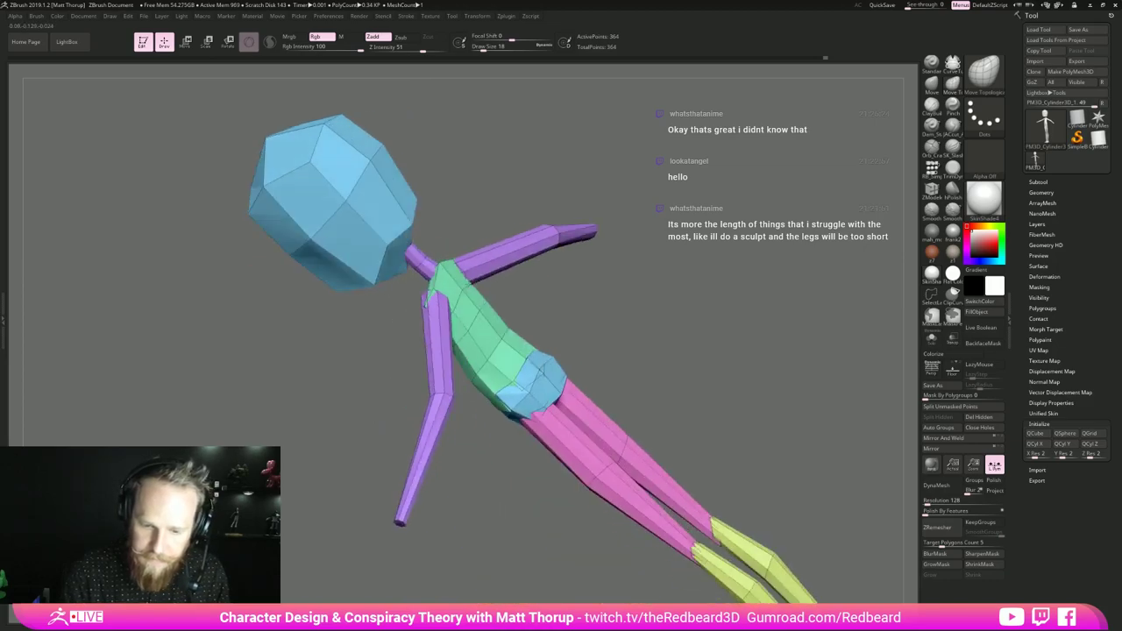
right_click_drag(415, 391, 551, 305)
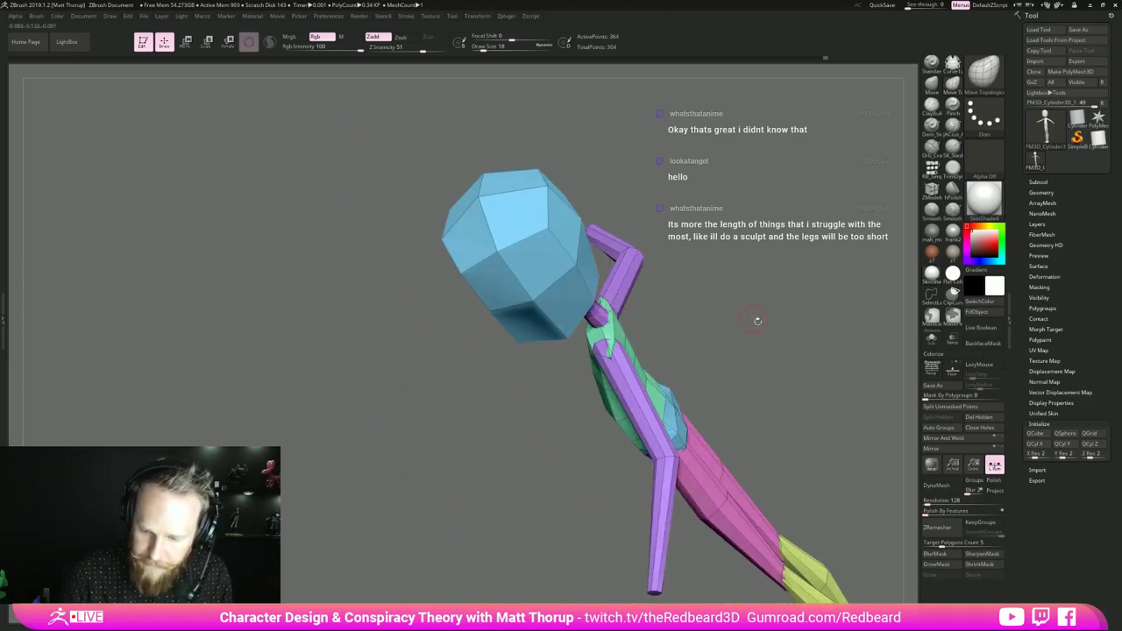
right_click_drag(757, 320, 582, 288, "alt")
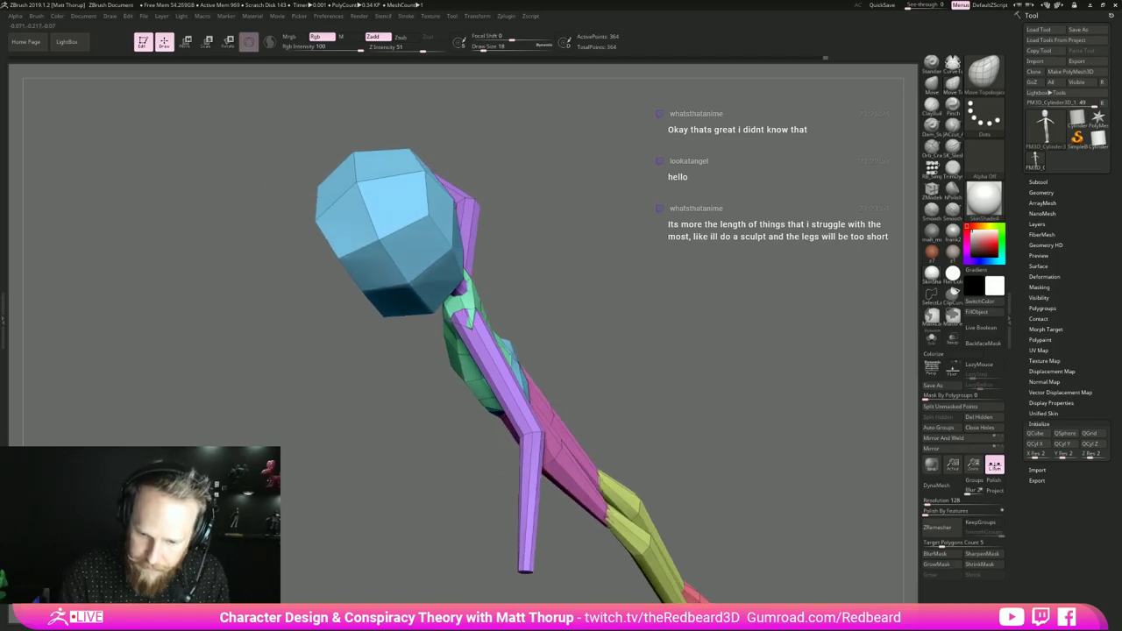
right_click_drag(504, 301, 485, 314)
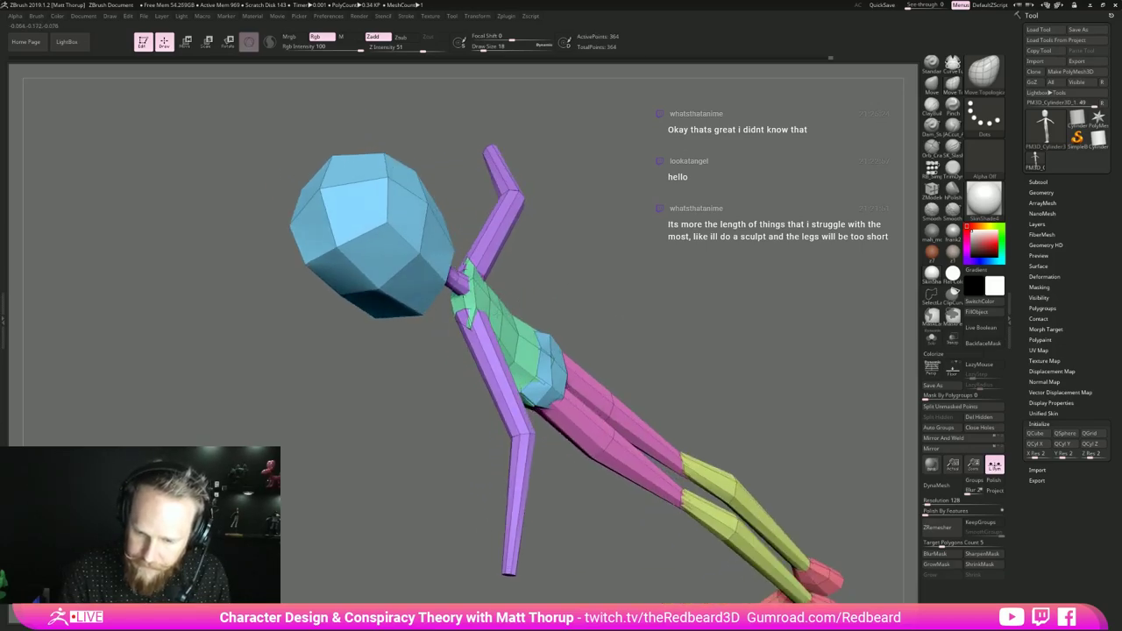
right_click_drag(567, 284, 498, 313)
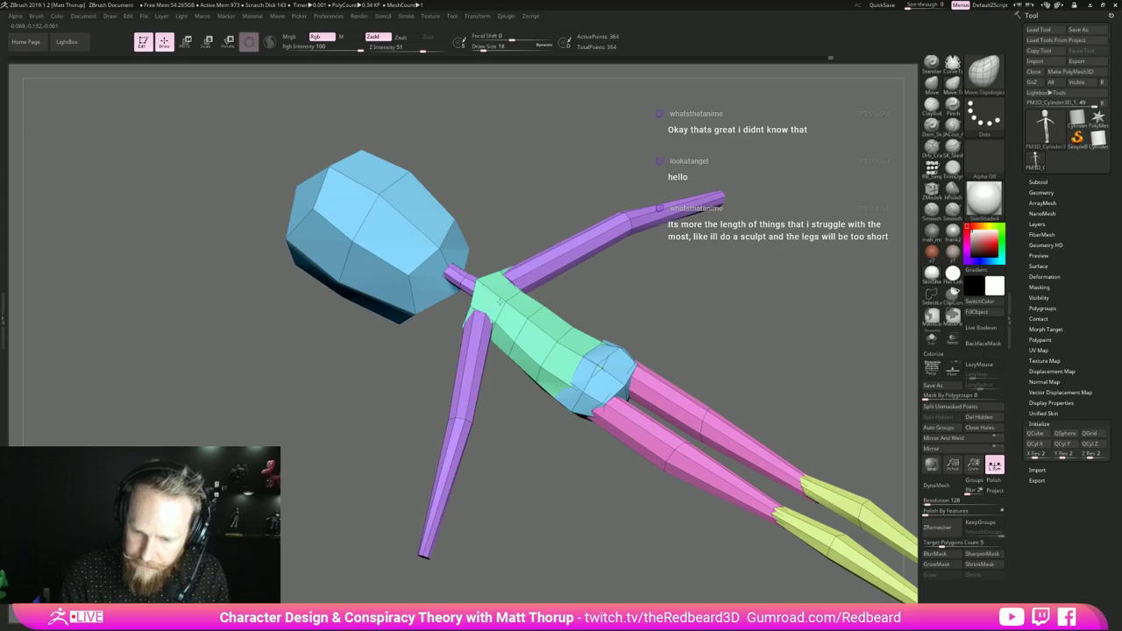
left_click_drag(626, 288, 662, 334)
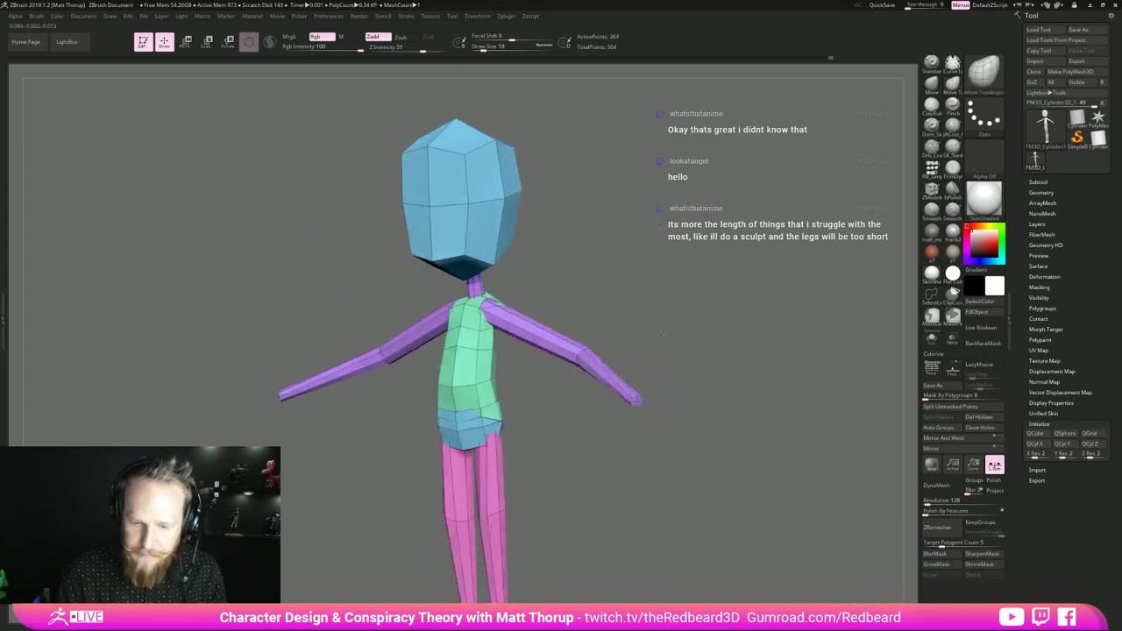
right_click_drag(661, 334, 541, 335)
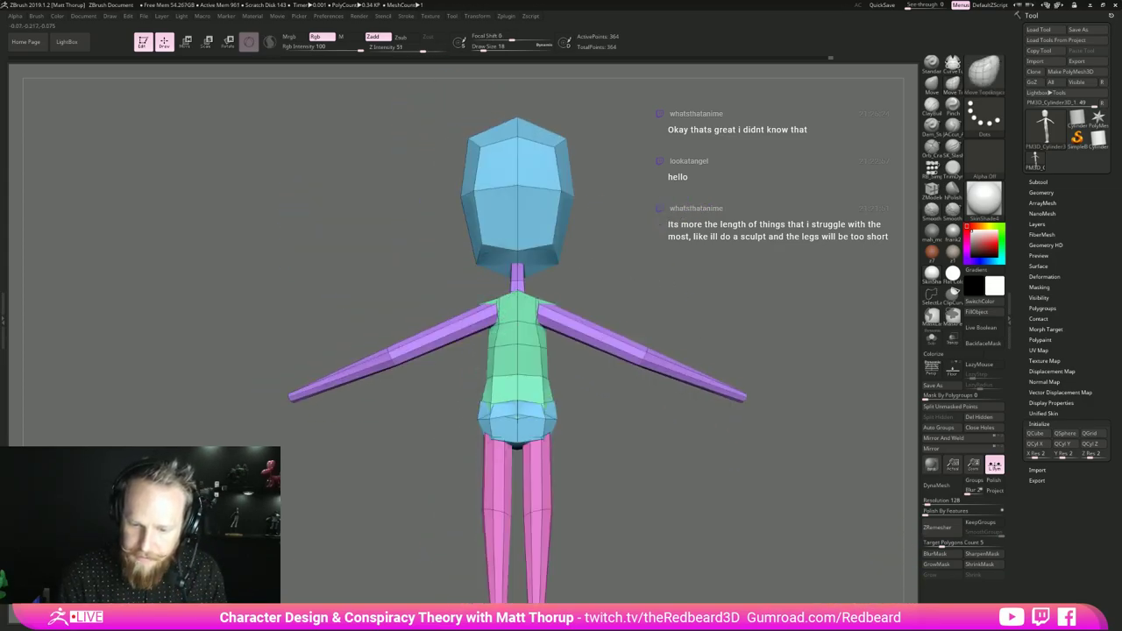
- Increase the draw size to 41 and then 83, and reshape the torso's front profile from the side
right_click_drag(587, 283, 510, 304)
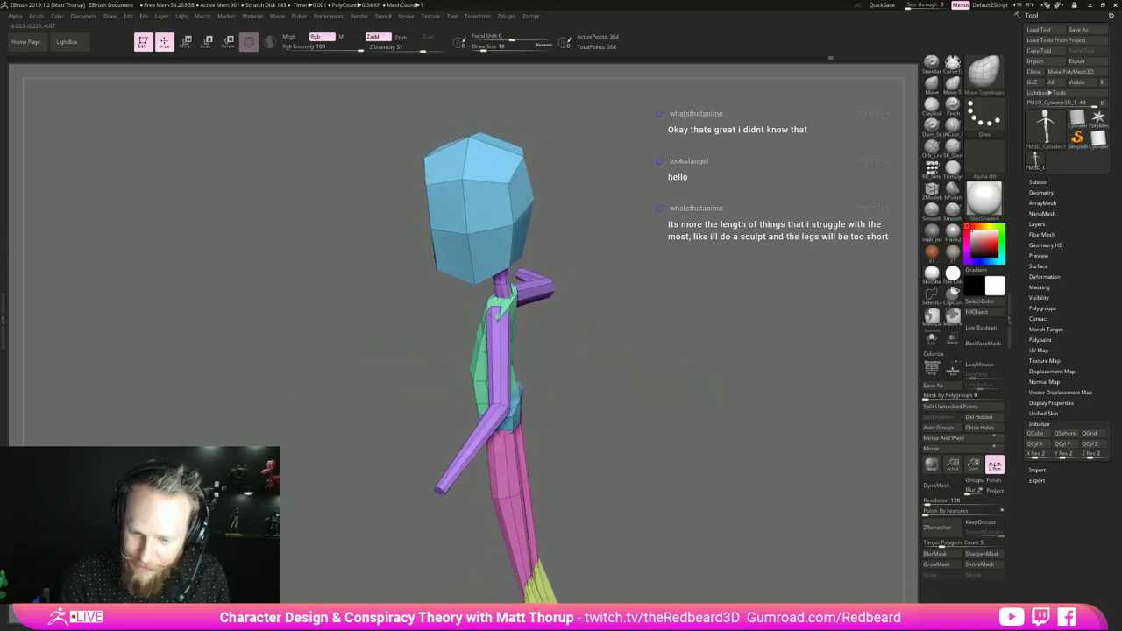
right_click_drag(537, 306, 586, 350, "ctrl")
mouse_move(587, 349)
right_mouse_down()
mouse_move(565, 330)
mouse_move(532, 325)
mouse_move(556, 313)
mouse_move(698, 318)
mouse_move(656, 336)
mouse_move(614, 322)
mouse_move(712, 347)
mouse_move(694, 389)
right_mouse_up()
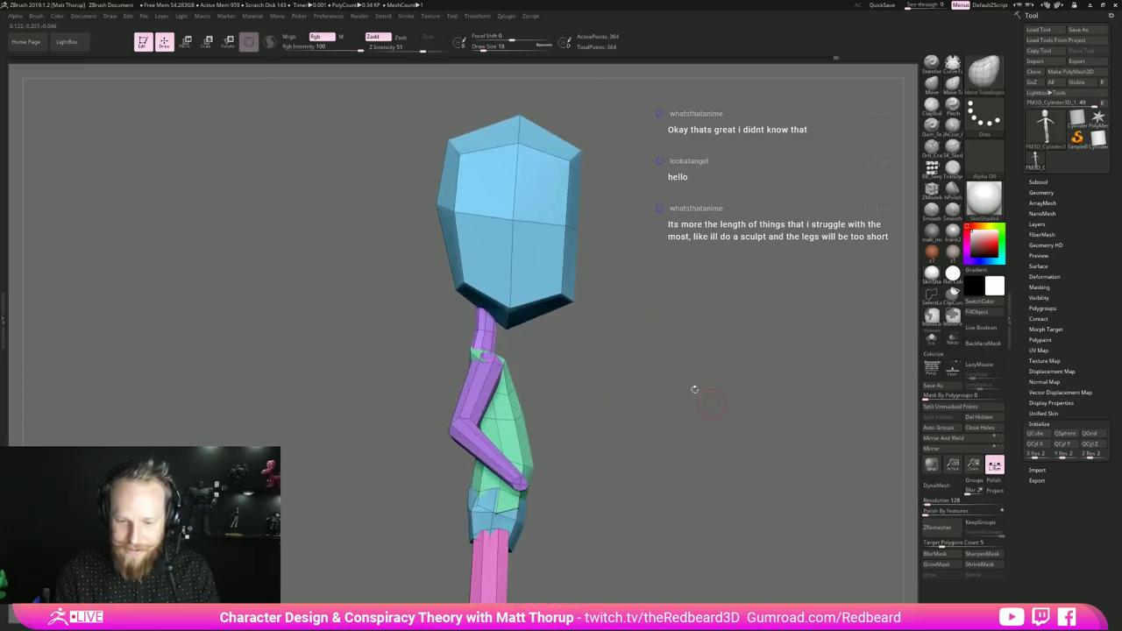
key("s")
left_click_drag(502, 365, 508, 365)
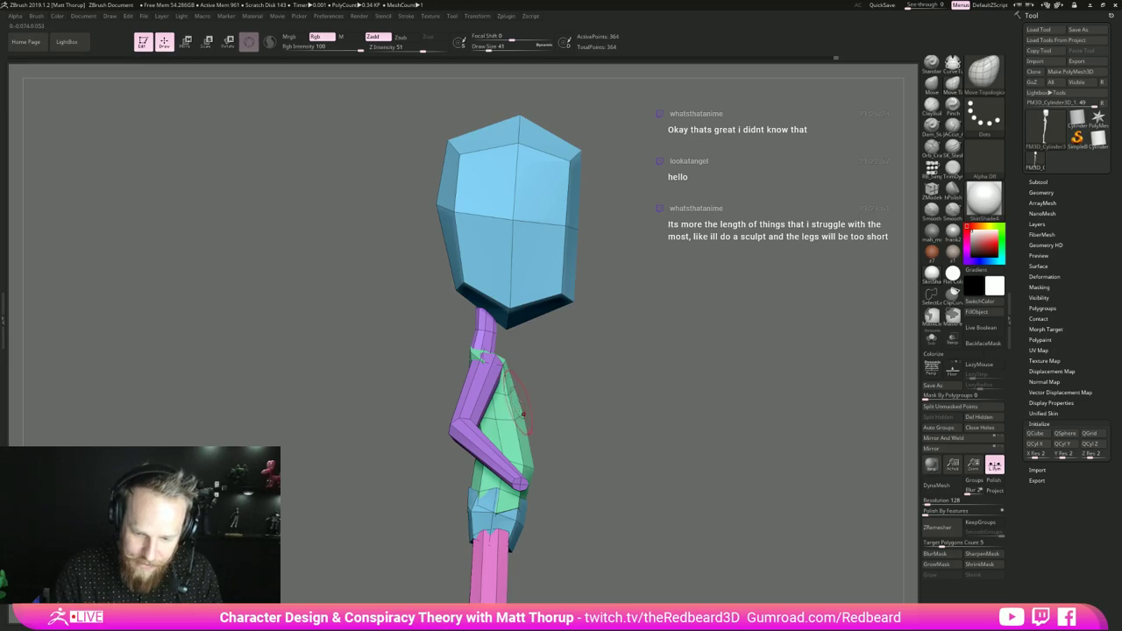
key("s")
left_click_drag(521, 457, 531, 458)
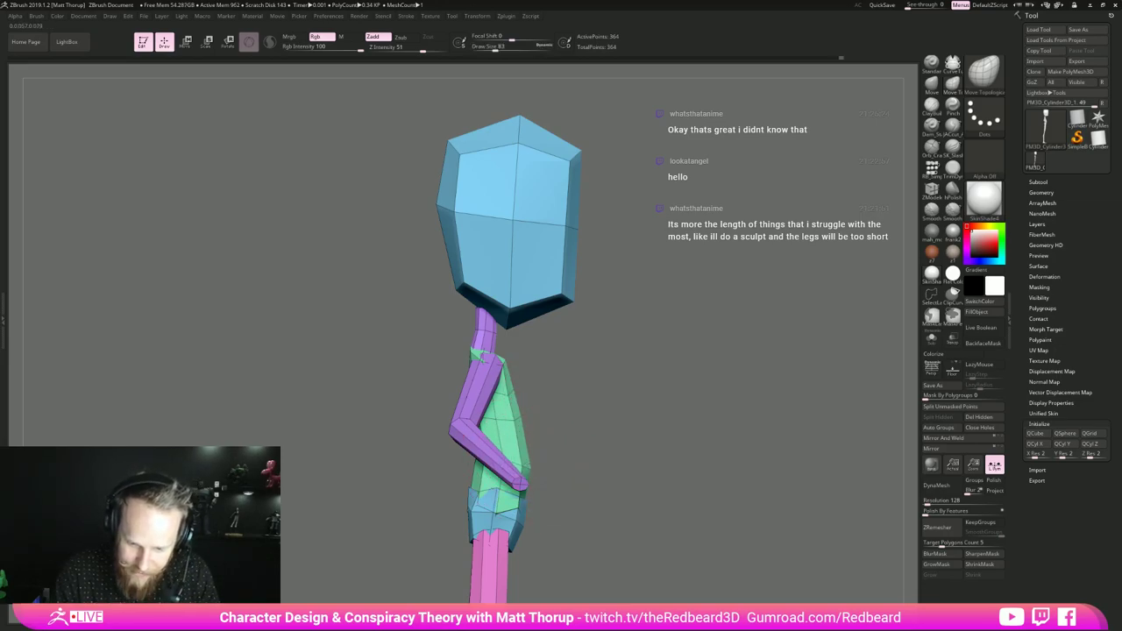
- Reduce the draw size to 44 and then 18, and pull in the front of the pelvis
right_click_drag(546, 450, 621, 397)
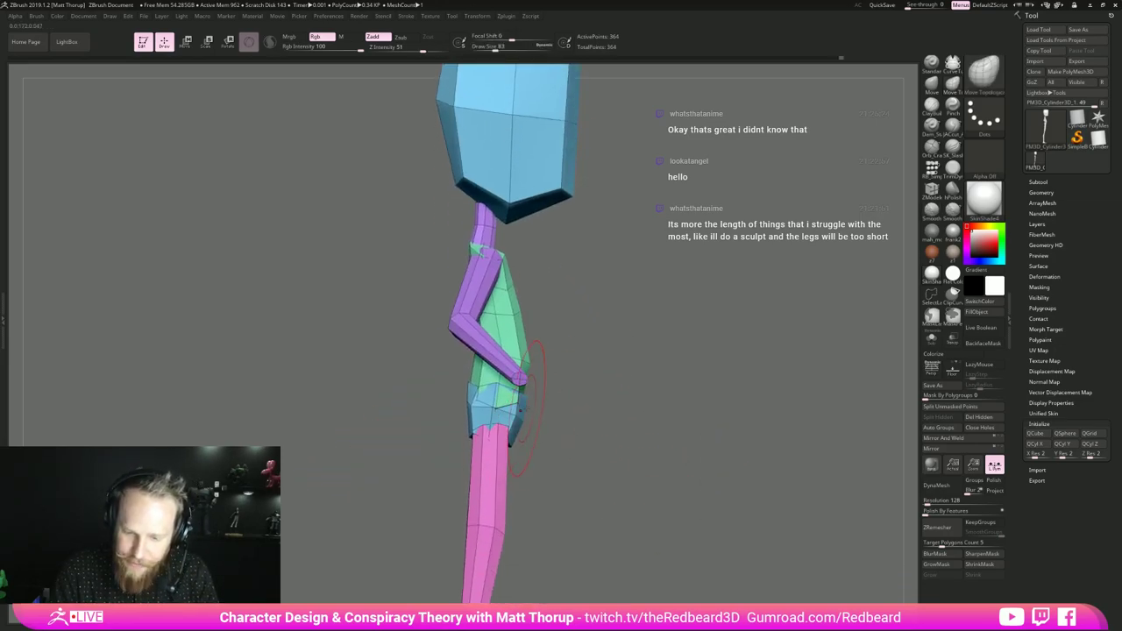
key("bracketleft")
key("bracketleft")
key("bracketleft")
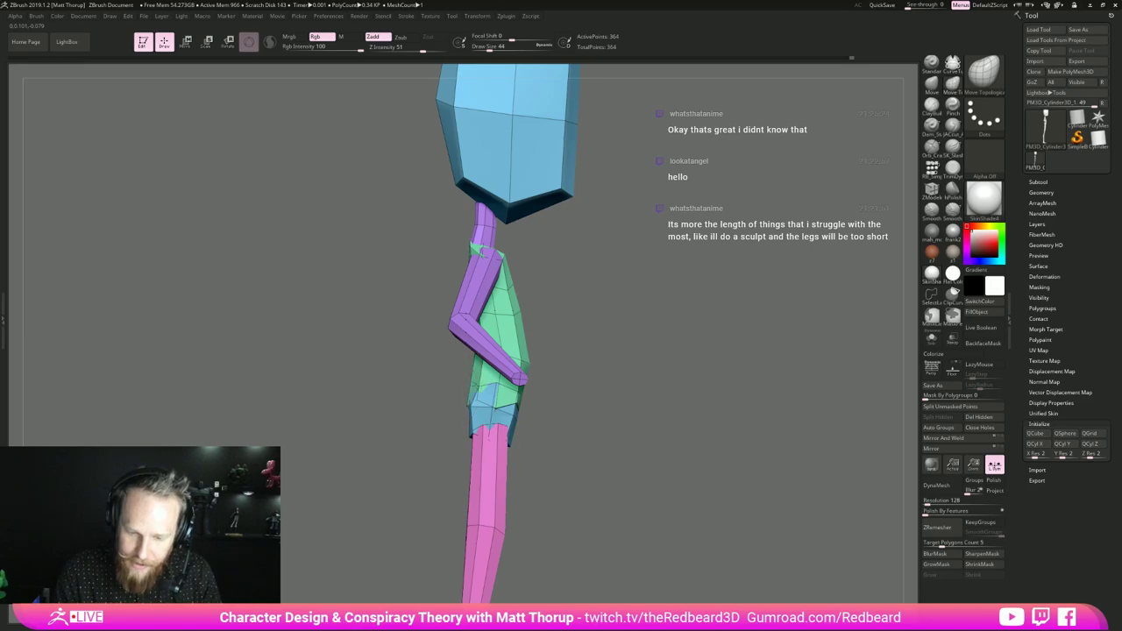
right_click_drag(489, 452, 586, 451)
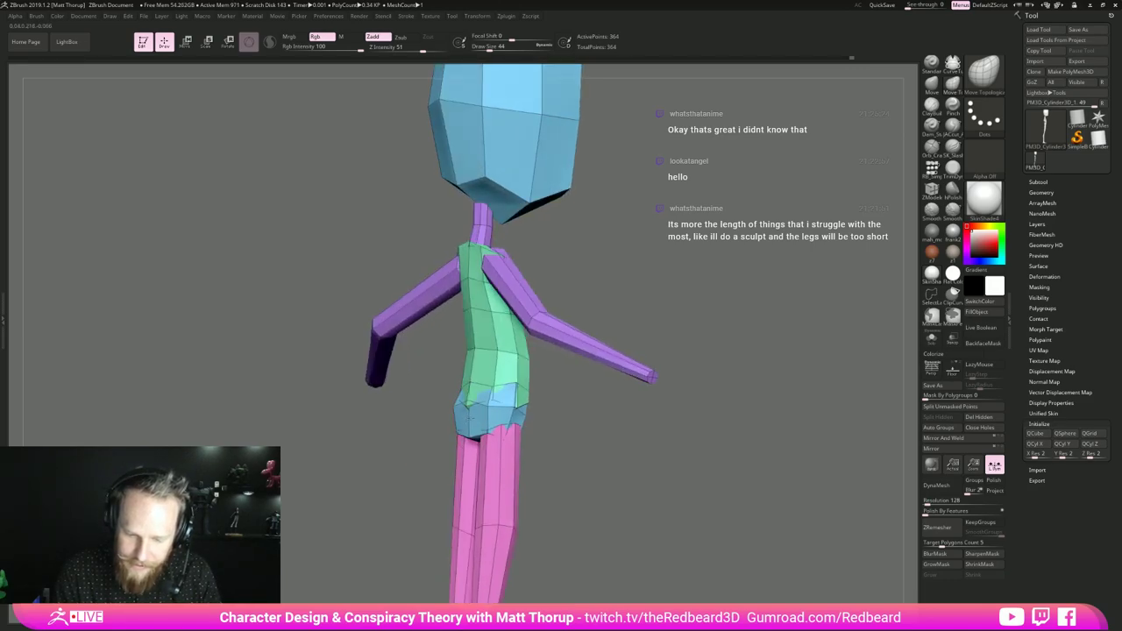
mouse_move(565, 396)
right_mouse_down()
mouse_move(527, 410)
mouse_move(582, 399)
right_mouse_up()
key("bracketleft")
key("bracketleft")
left_click_drag(646, 351, 551, 411)
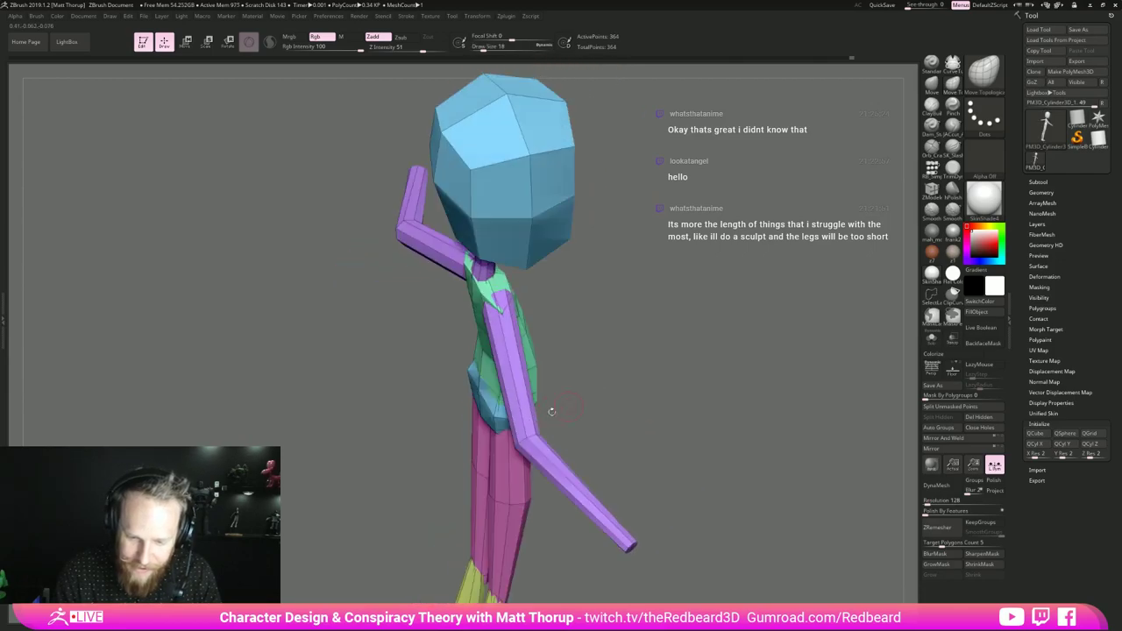
right_click_drag(496, 412, 649, 298, "shift")
mouse_move(648, 298)
right_mouse_down()
mouse_move(587, 368)
mouse_move(579, 340)
mouse_move(611, 349)
mouse_move(589, 405)
right_mouse_up()
right_click_drag(589, 405, 653, 386)
- Switch to the Move brush and adjust the torso's side contours at draw sizes 77 and 59
key("s")
key("s")
left_click_drag(465, 381, 469, 379)
key("b")
key("m")
key("v")
key("s")
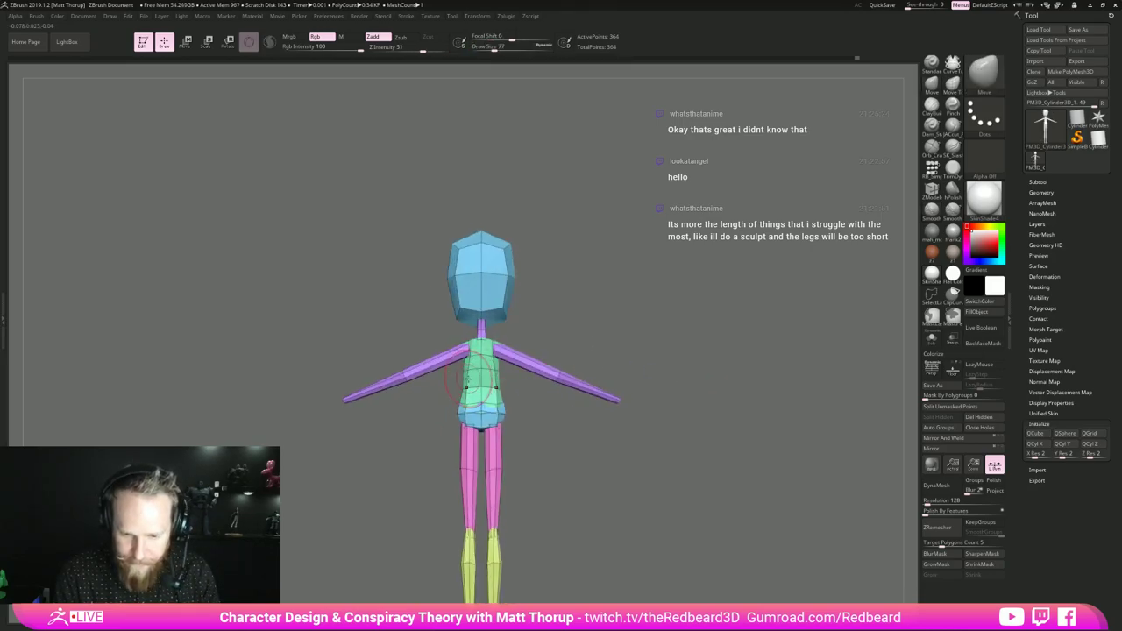
right_click_drag(516, 387, 482, 401)
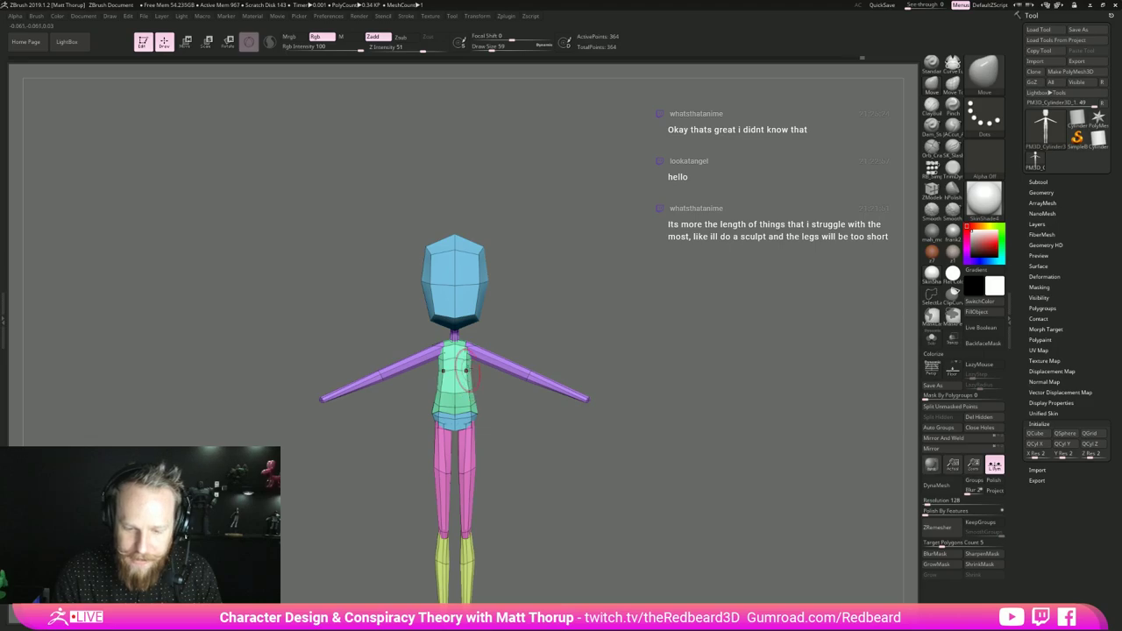
- Reduce the draw size to 33 and shape the lower torso where it overlaps the pelvis
right_click_drag(467, 360, 614, 376)
mouse_move(613, 377)
right_mouse_down("ctrl")
mouse_move(611, 338)
mouse_move(618, 373)
right_mouse_up("ctrl")
mouse_move(617, 372)
right_mouse_down()
mouse_move(646, 340)
mouse_move(561, 338)
mouse_move(679, 338)
mouse_move(651, 334)
mouse_move(618, 386)
right_mouse_up()
mouse_move(618, 385)
right_mouse_down()
mouse_move(634, 356)
mouse_move(609, 389)
right_mouse_up()
key("s")
left_click_drag(455, 428, 449, 427)
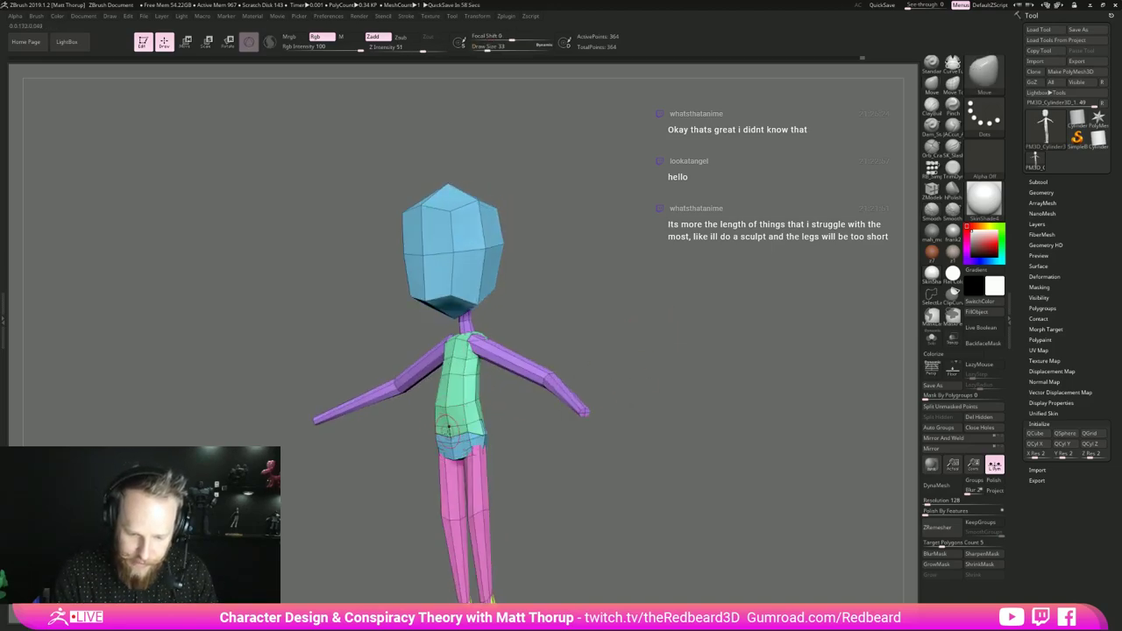
right_click_drag(515, 411, 478, 417)
key("s")
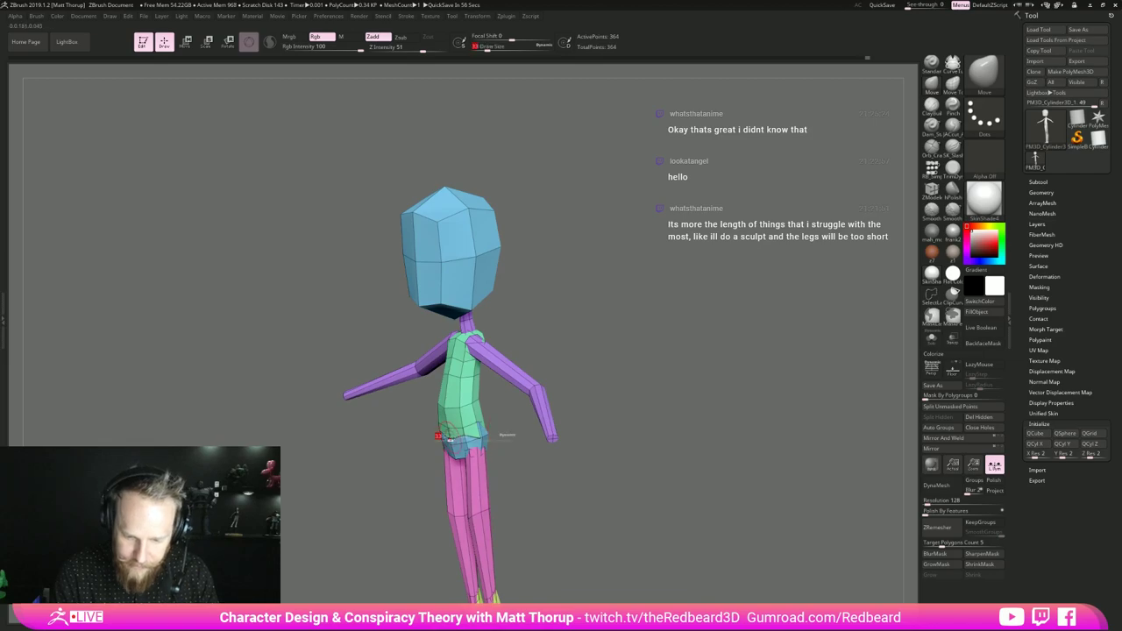
left_click_drag(443, 436, 441, 436)
left_click_drag(535, 389, 526, 400)
mouse_move(529, 420)
right_mouse_down()
mouse_move(501, 423)
mouse_move(564, 458)
mouse_move(543, 429)
right_mouse_up()
- Switch to the Move Topological brush at draw size 14 and refine the torso's bottom edge around the hips
key("b")
key("m")
key("t")
key("[")
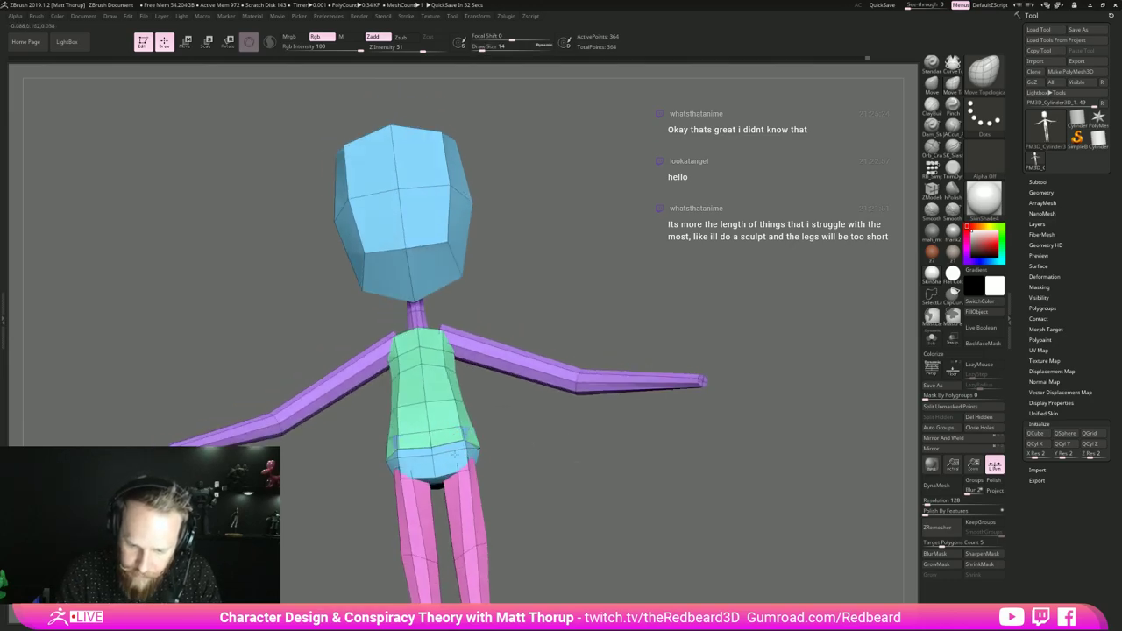
right_click_drag(454, 471, 434, 453)
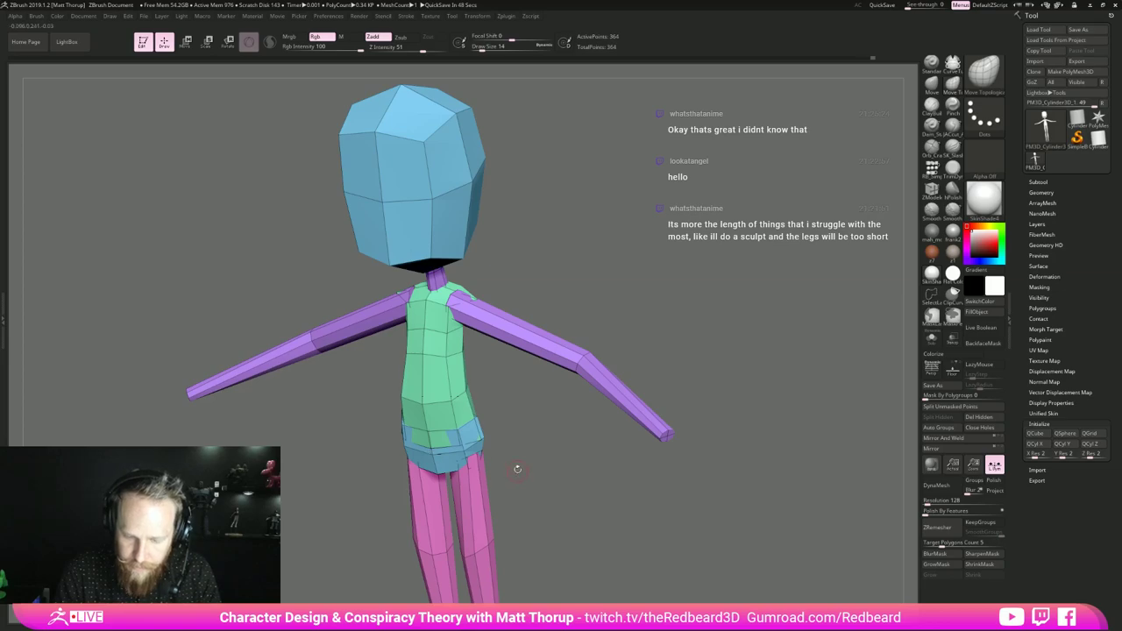
- Isolate the torso polygroup, examine its underside, and show the whole figure again
left_click(453, 405, "ctrl+shift")
left_click_drag(517, 465, 511, 419)
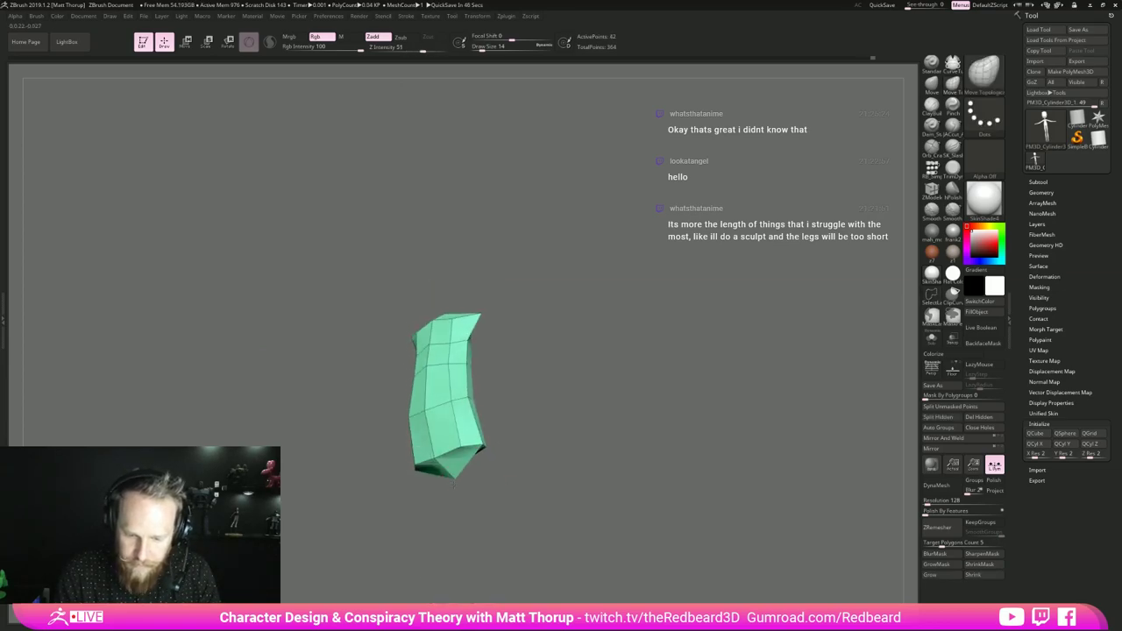
left_click(508, 470, "ctrl+shift")
- Increase the draw size to 25, adjust the torso's lower corners over the pelvis, and compare the overall proportions with the reference
left_click_drag(608, 414, 484, 482, "shift")
mouse_move(447, 447)
left_mouse_down()
mouse_move(524, 459)
mouse_move(520, 471)
mouse_move(522, 440)
left_mouse_up()
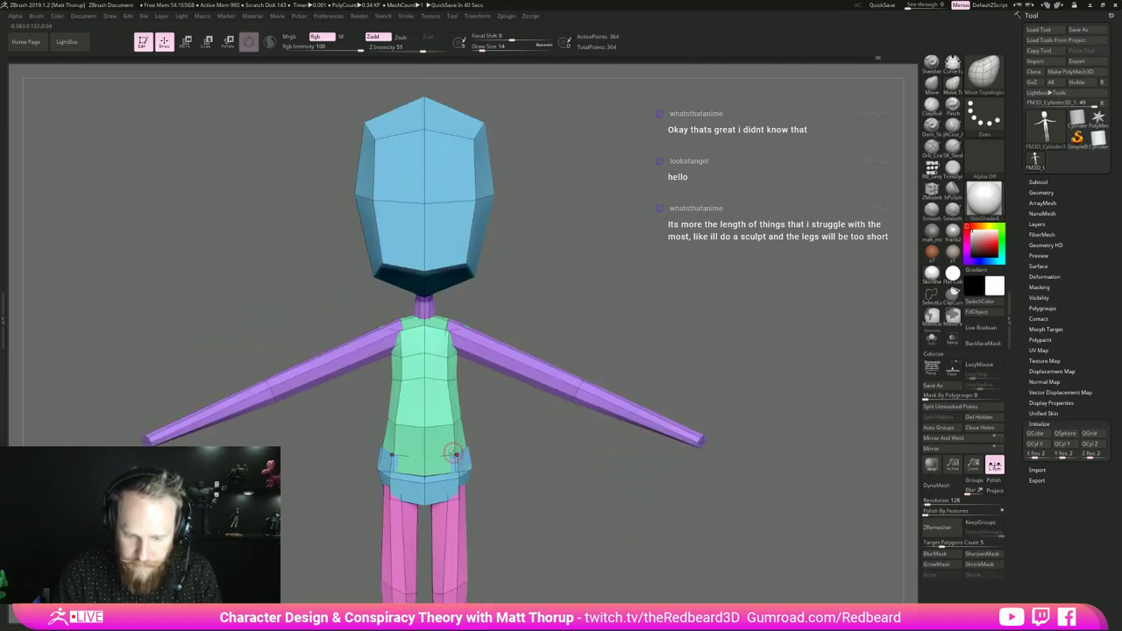
key("bracketright")
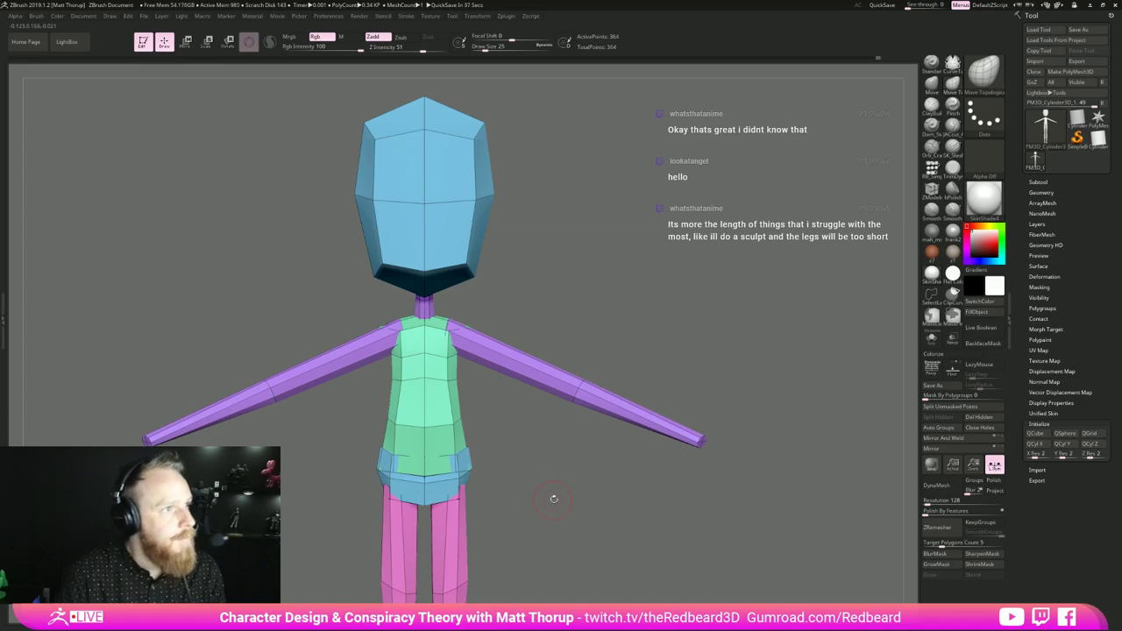
left_click_drag(553, 498, 524, 478, "alt")
left_click_drag(677, 427, 696, 320, "alt")
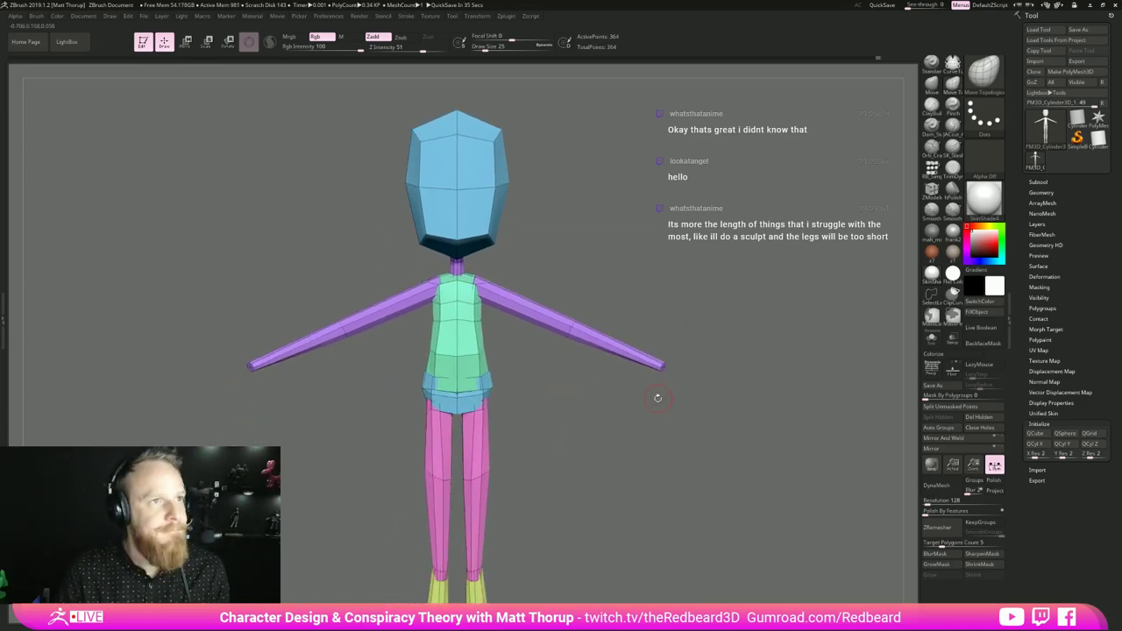
key("alt+Tab")
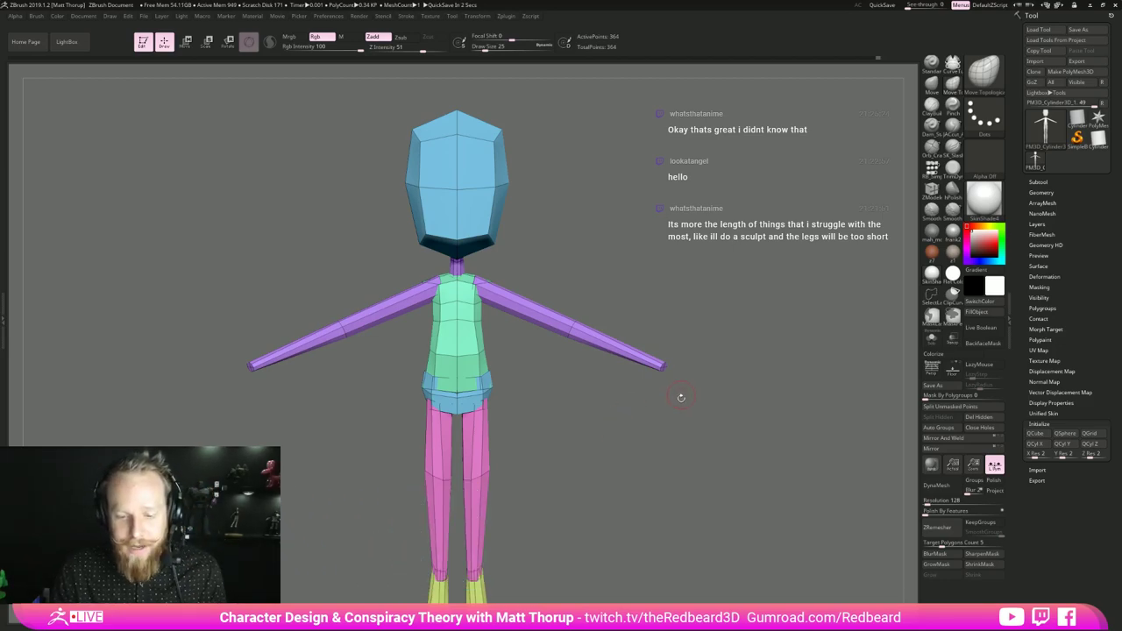
- Choose the Sphere from the simple-primitives insert brush and draw mirrored low-poly spheres at the shoulders
left_click_drag(681, 398, 782, 389)
left_click_drag(689, 361, 659, 452)
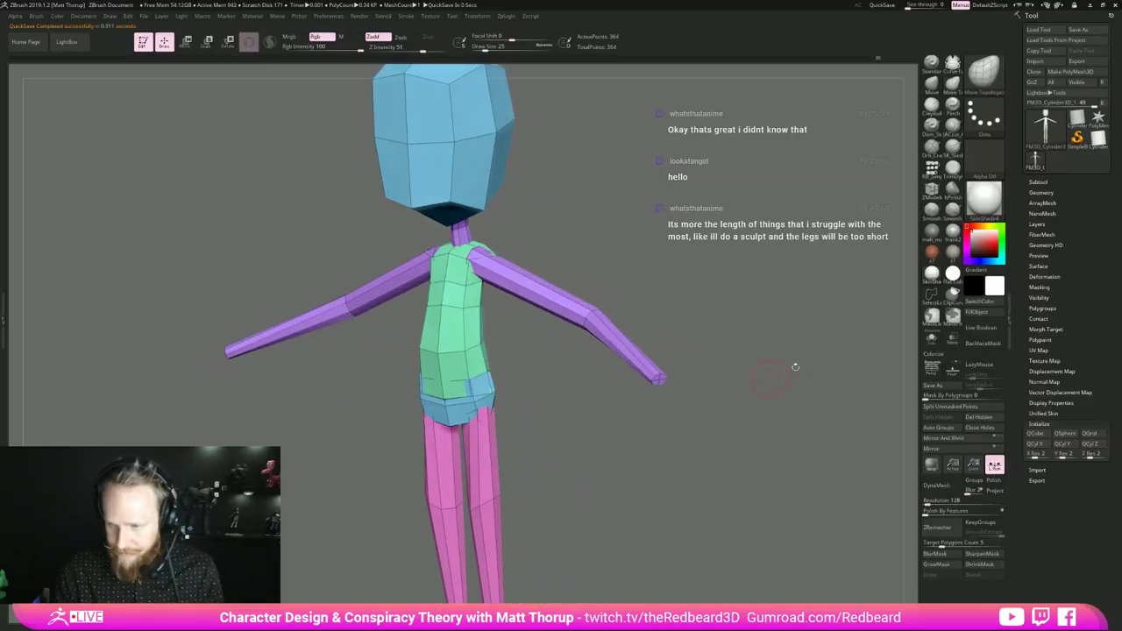
left_click(931, 169)
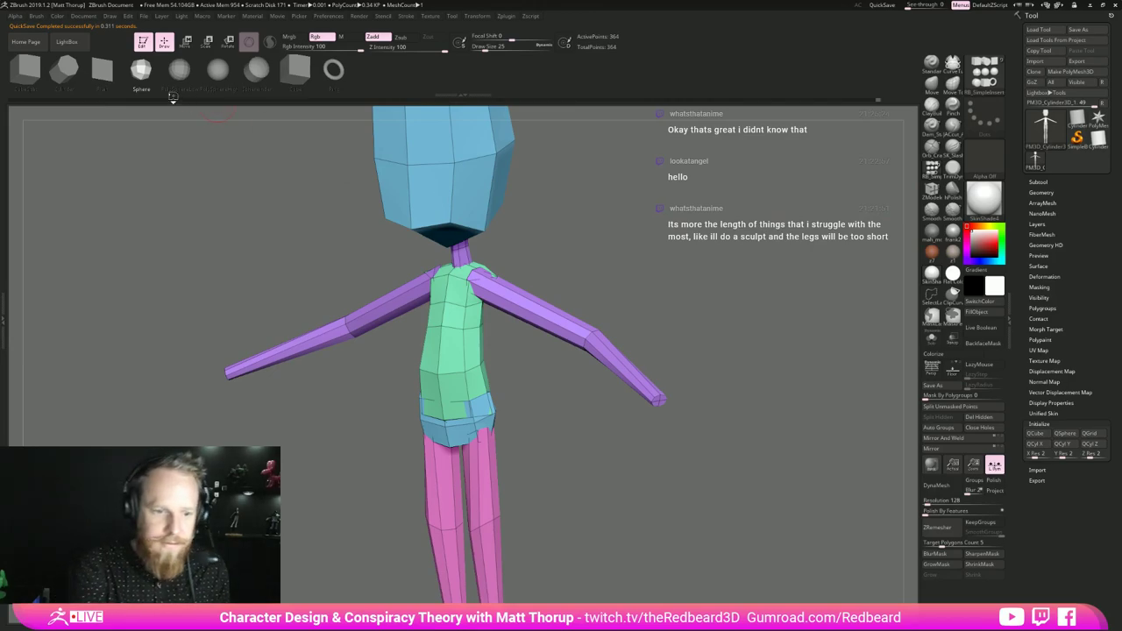
left_click(141, 70)
left_click_drag(626, 193, 605, 272)
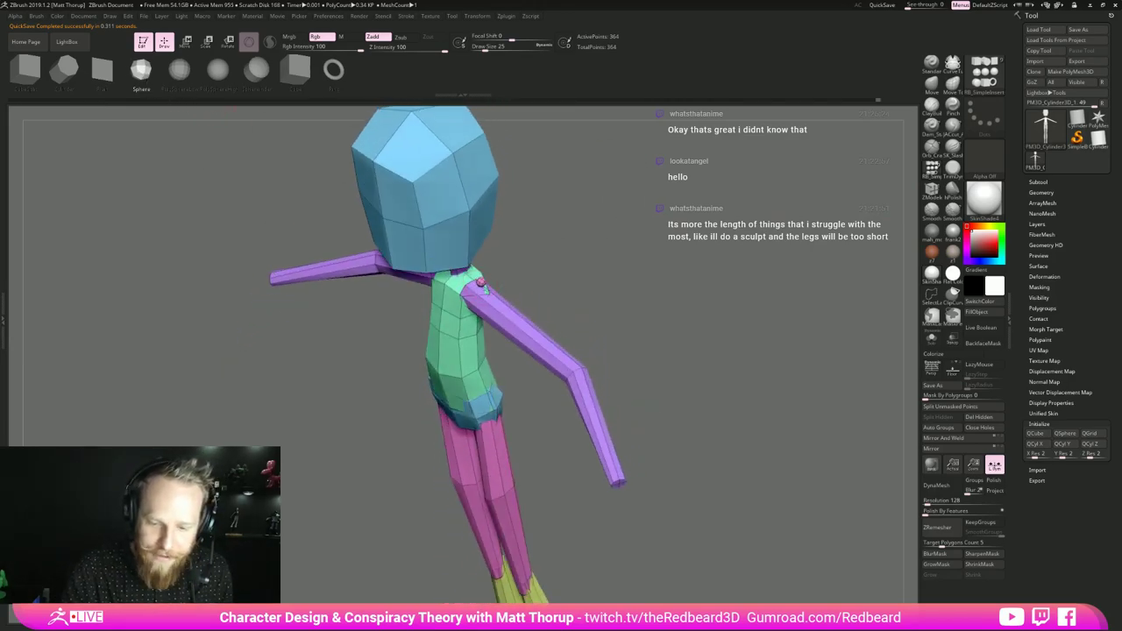
left_click_drag(486, 289, 495, 301)
left_click_drag(561, 285, 494, 299, "shift")
key("ctrl+z")
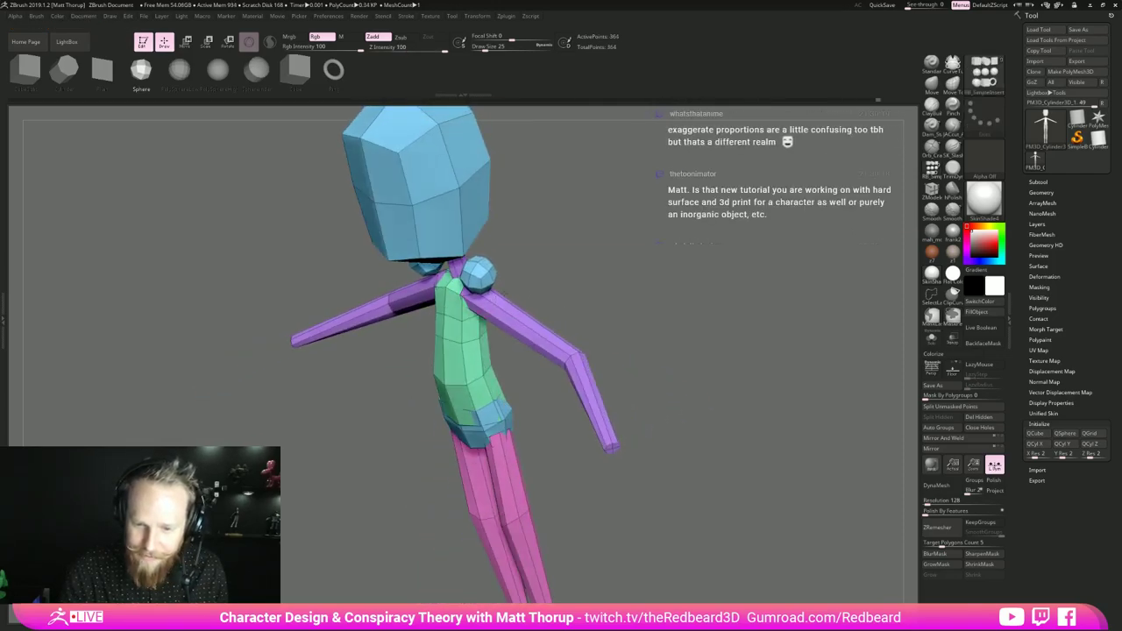
- Lower the two inserted spheres onto the shoulder joints with the transform gizmo
left_click_drag(551, 260, 605, 259, "shift")
key("w")
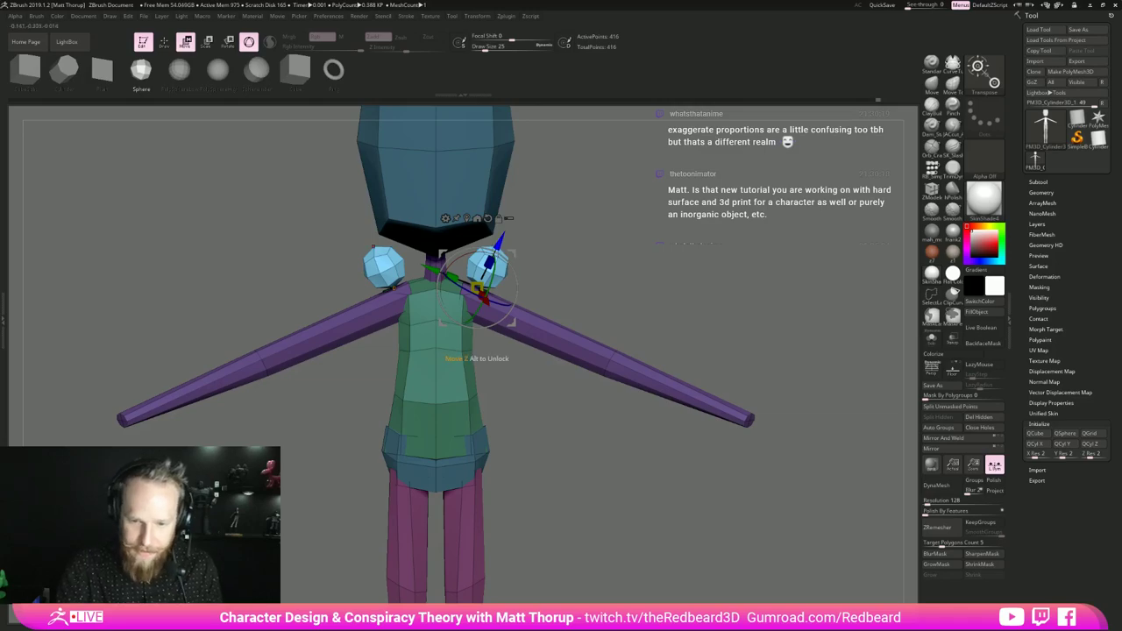
left_click_drag(498, 243, 484, 274)
left_click_drag(558, 258, 511, 271)
key("q")
- Switch to the Move brush at draw size 33 and mould the shoulder spheres around the tops of the arms
left_click_drag(578, 288, 518, 298)
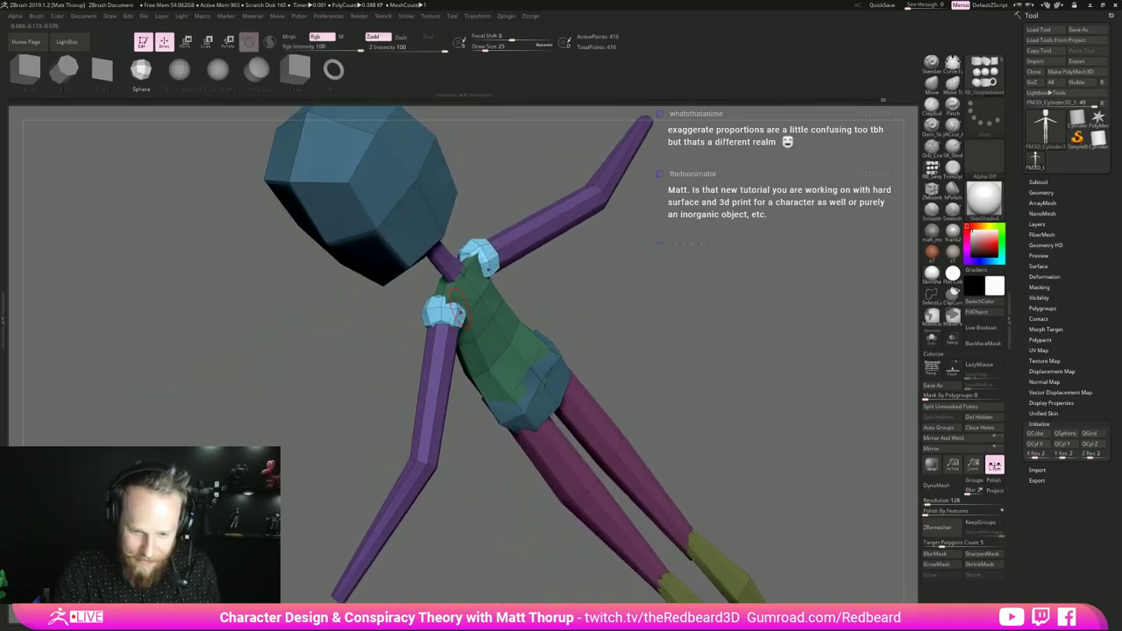
key("b")
key("m")
key("v")
key("s")
left_click_drag(443, 279, 447, 268)
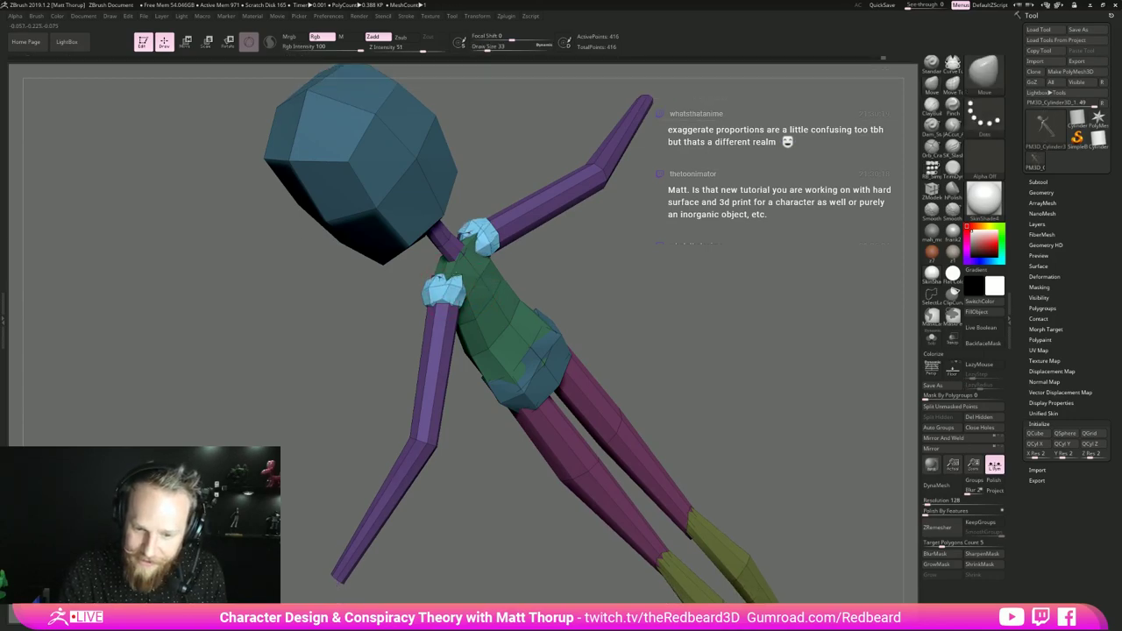
left_click_drag(392, 307, 430, 293)
right_click_drag(425, 277, 457, 277)
left_click_drag(457, 277, 430, 282)
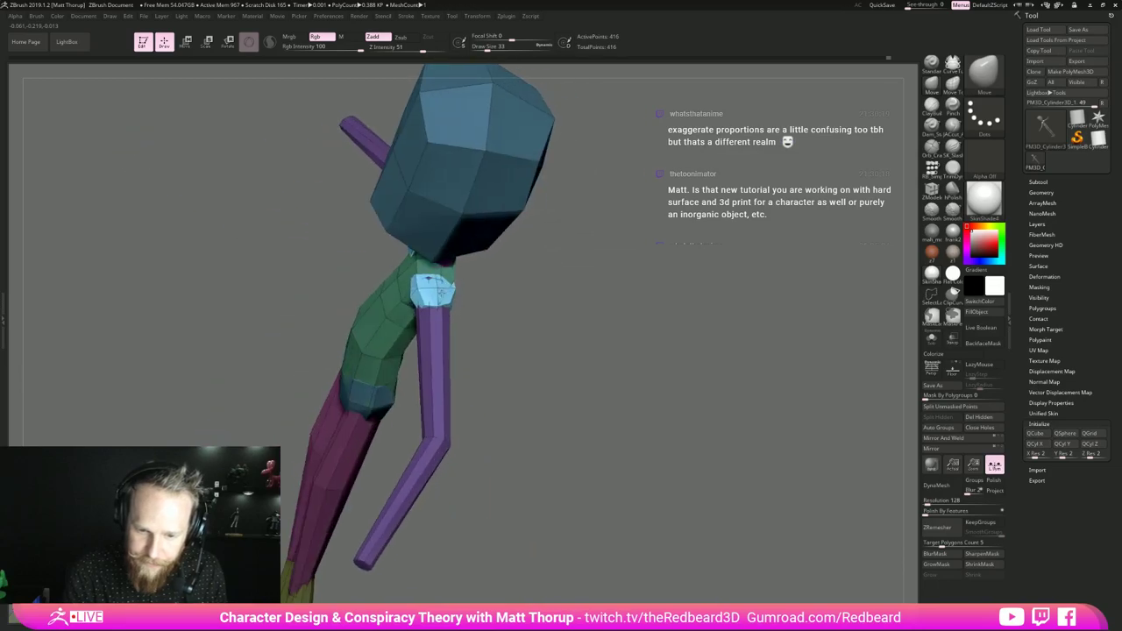
left_click_drag(509, 299, 431, 298)
- Reduce the draw size to 25 and shape the shoulder caps between the torso and upper arms from several angles
key("bracketleft")
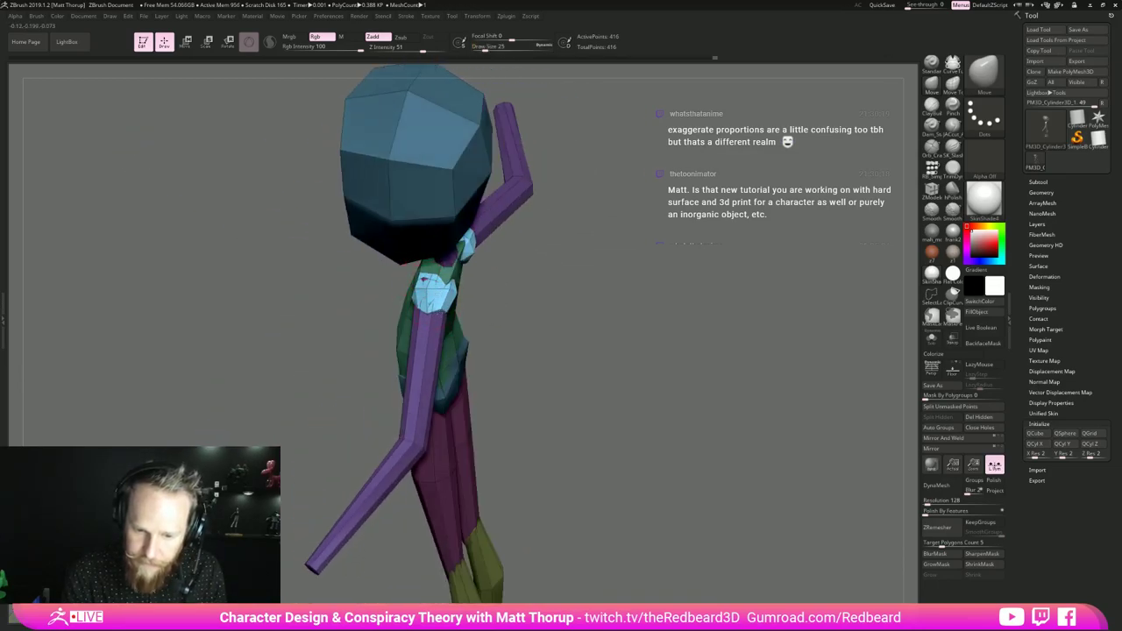
right_click_drag(436, 299, 440, 265)
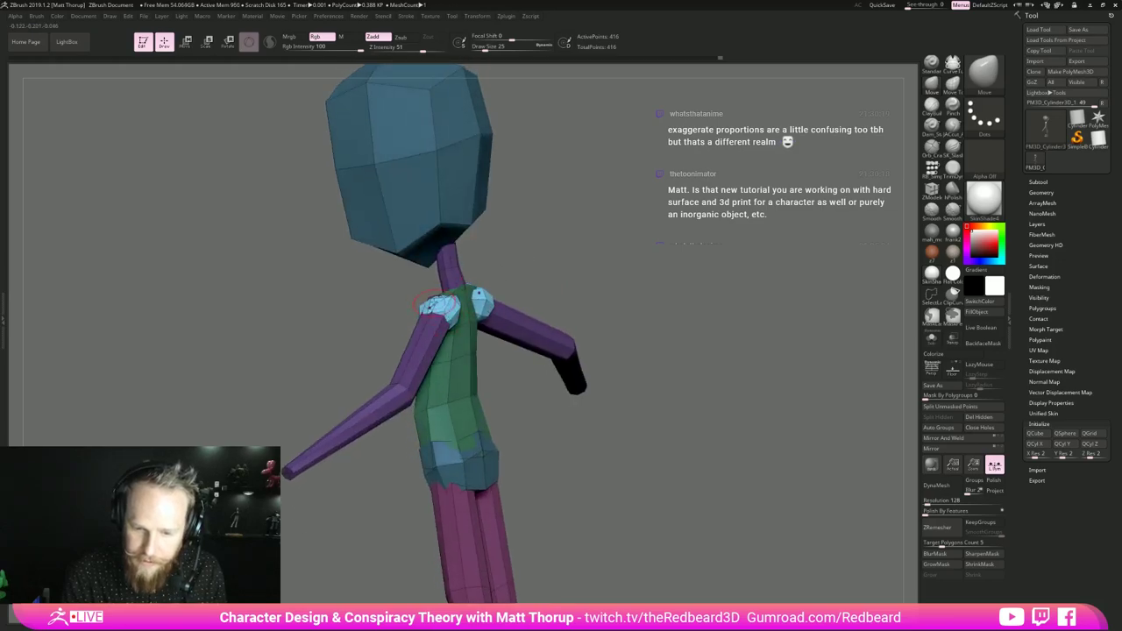
right_click_drag(433, 304, 481, 304)
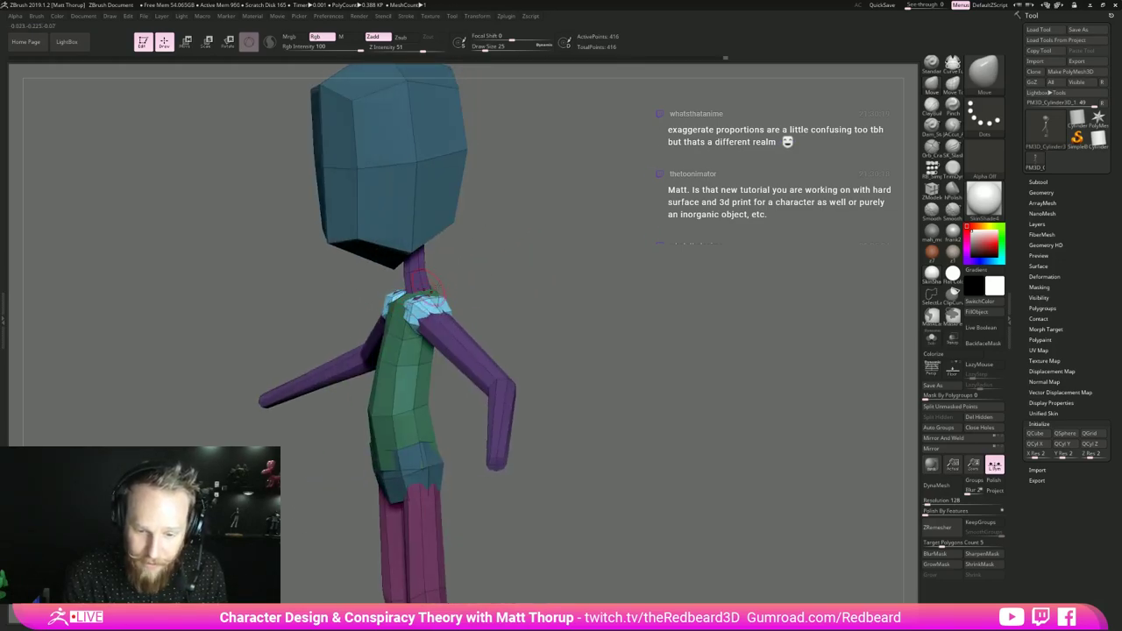
left_click_drag(432, 281, 518, 260)
left_click_drag(602, 299, 604, 295, "alt")
left_click_drag(711, 347, 754, 352)
mouse_move(412, 299)
left_mouse_down()
mouse_move(405, 287)
mouse_move(373, 321)
left_mouse_up()
left_click_drag(533, 251, 510, 326)
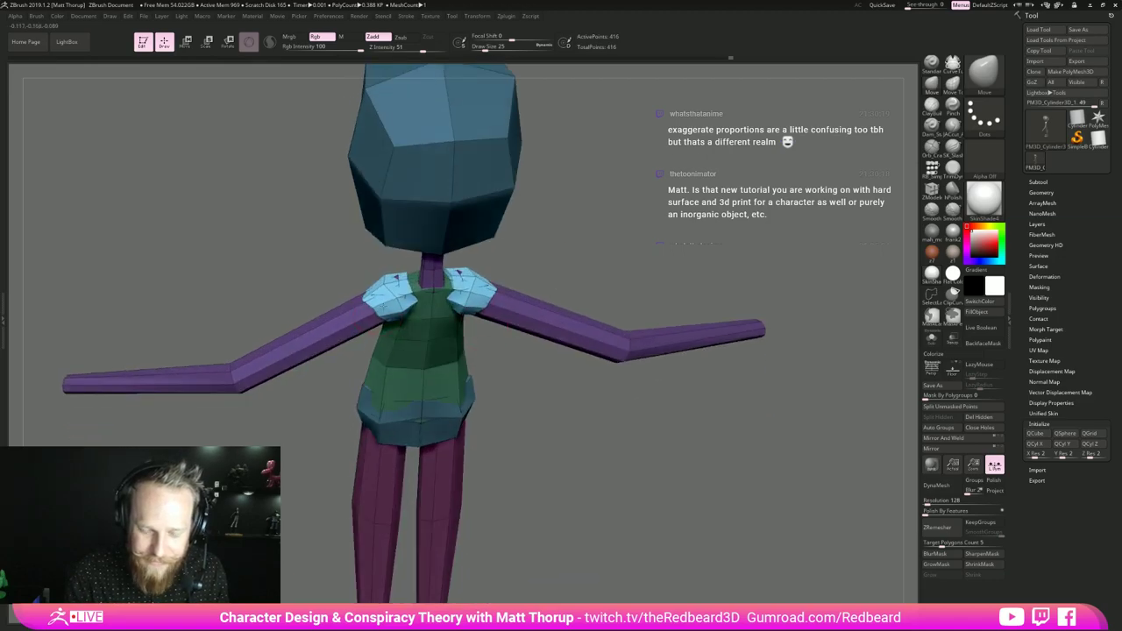
- Reduce the Move brush's draw size to 17 and adjust the shoulder caps where they meet the torso
key("s")
left_click_drag(401, 309, 397, 309)
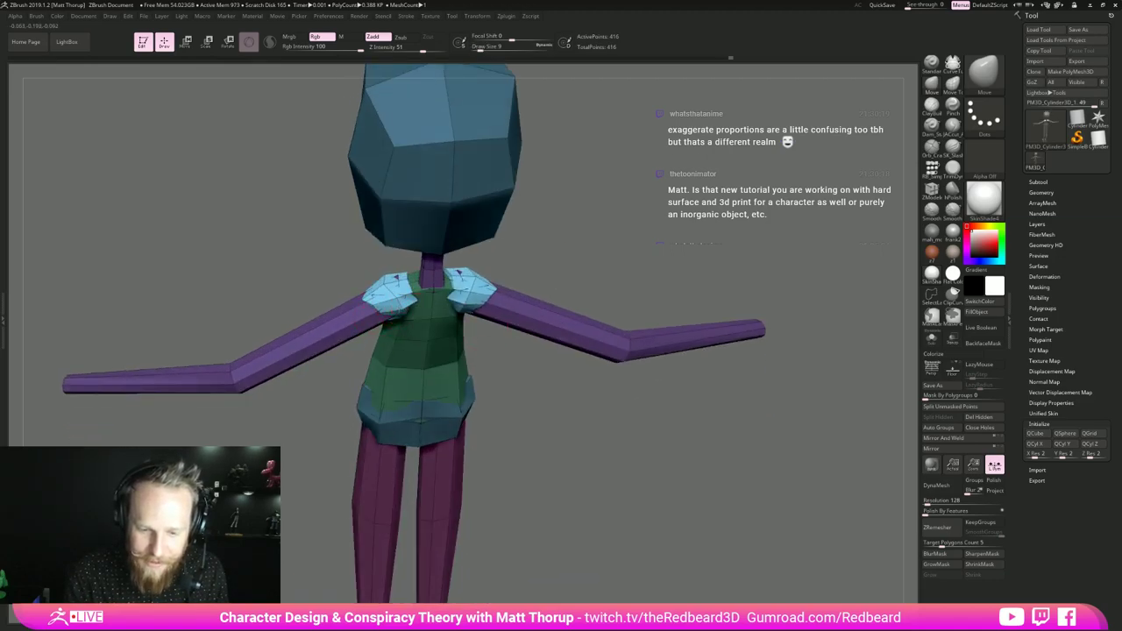
mouse_move(517, 351)
left_mouse_down()
mouse_move(503, 260)
mouse_move(517, 324)
left_mouse_up()
key("s")
left_click_drag(393, 294, 396, 295)
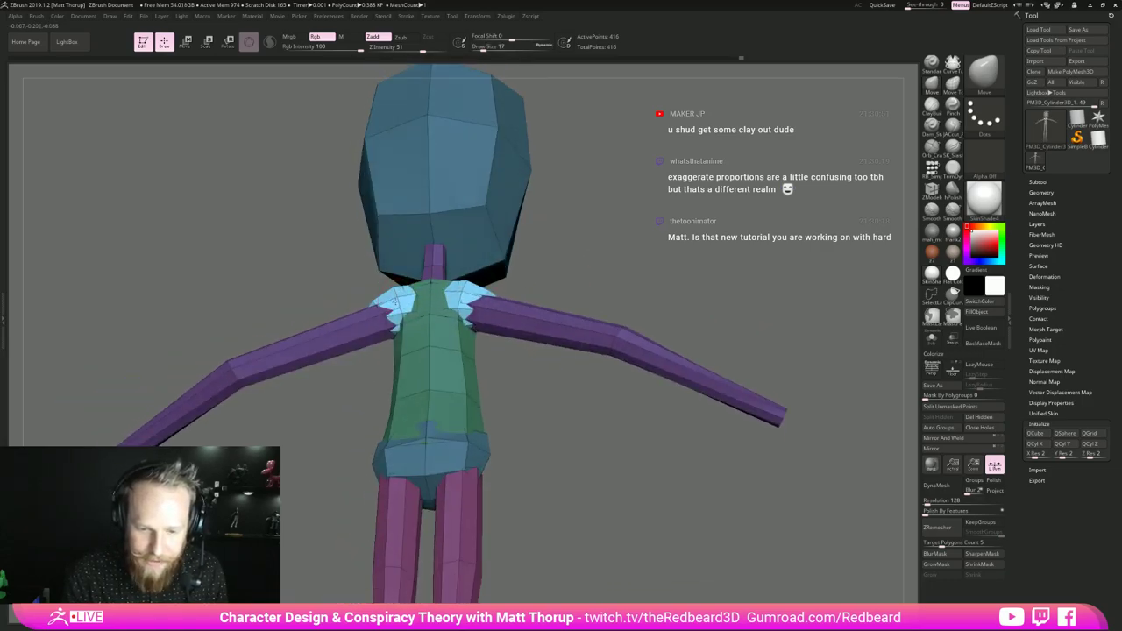
left_click_drag(524, 320, 623, 336)
left_click_drag(584, 443, 679, 438)
left_click_drag(644, 361, 646, 390, "alt")
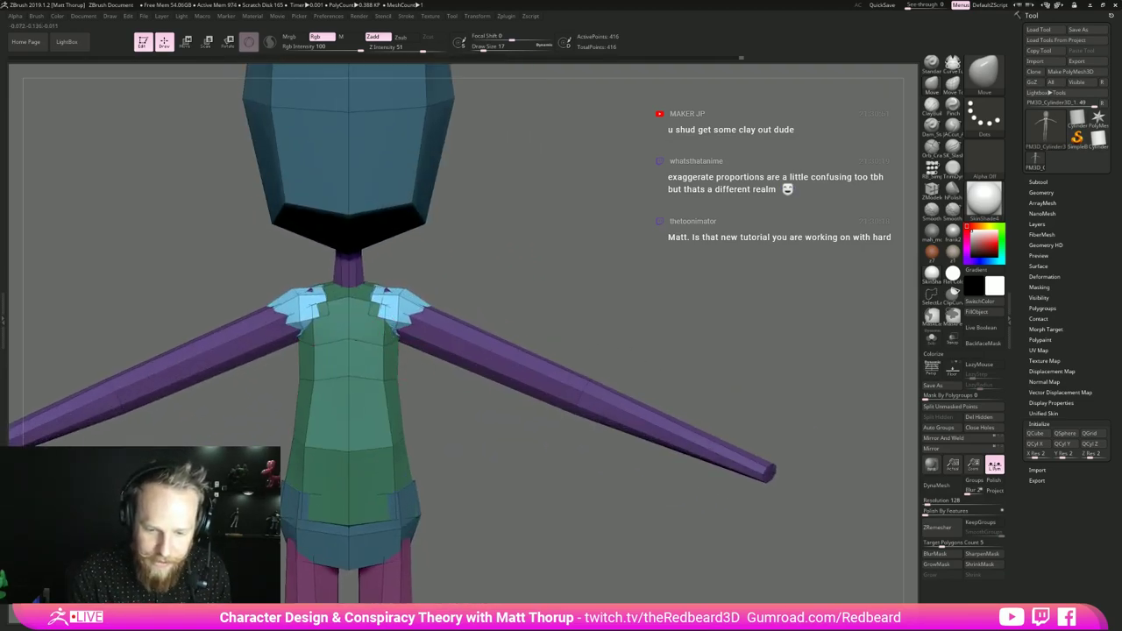
- Mould the shoulder caps around the upper chest and arm tops from the front, side and above
left_click_drag(394, 329, 383, 310)
left_click_drag(465, 260, 403, 311)
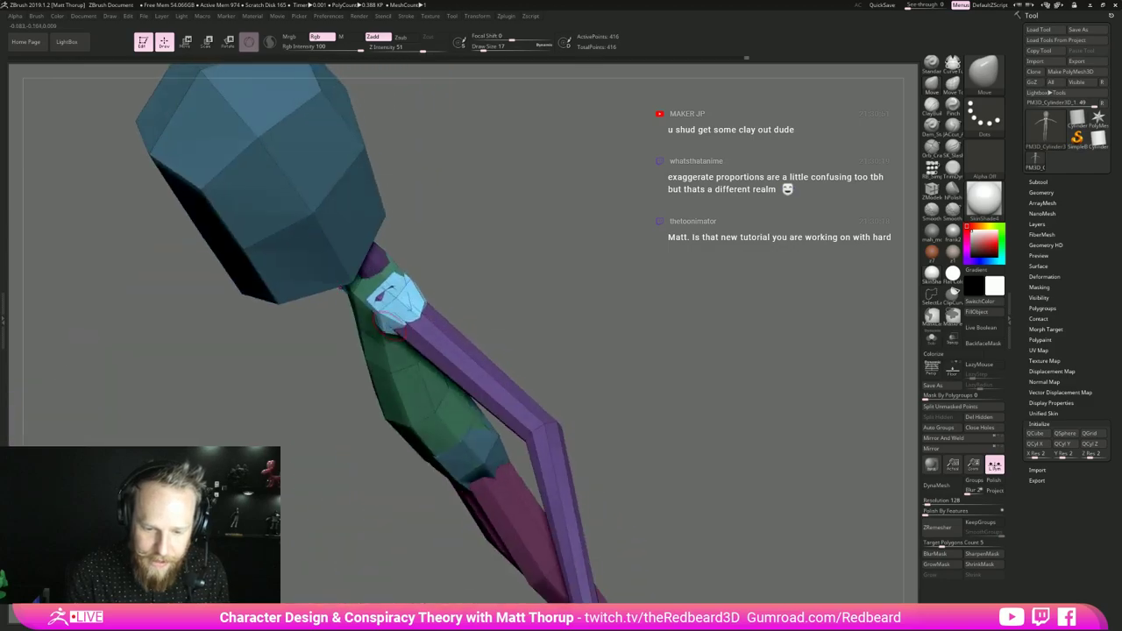
mouse_move(512, 296)
left_mouse_down()
mouse_move(450, 316)
mouse_move(616, 285)
left_mouse_up()
mouse_move(482, 327)
left_mouse_down()
mouse_move(441, 317)
mouse_move(454, 271)
mouse_move(468, 314)
left_mouse_up()
left_click_drag(453, 279, 452, 264)
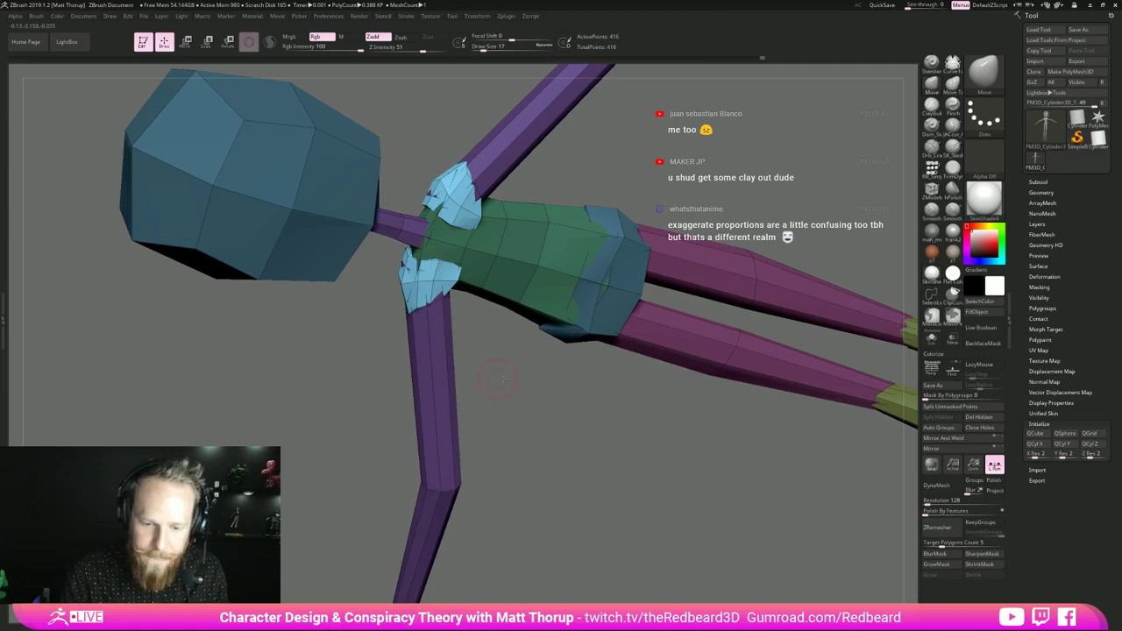
left_click_drag(498, 379, 565, 372)
mouse_move(501, 266)
left_mouse_down("shift")
mouse_move(663, 267)
mouse_move(537, 310)
mouse_move(573, 298)
mouse_move(488, 278)
left_mouse_up("shift")
- Set the draw size to 20 and reshape the inner edges of the shoulder caps beside the neck
key("s")
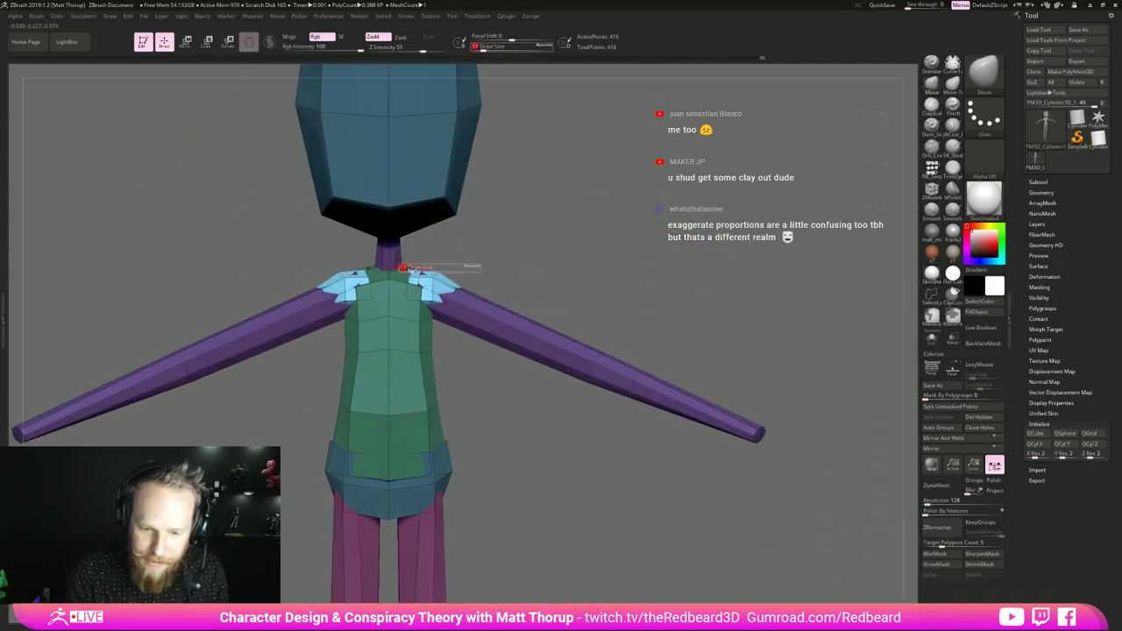
left_click_drag(411, 269, 417, 269)
left_click_drag(418, 277, 447, 274)
left_click_drag(545, 244, 491, 279)
left_click_drag(412, 275, 416, 271)
mouse_move(536, 263)
left_mouse_down()
mouse_move(494, 275)
mouse_move(478, 254)
mouse_move(526, 263)
mouse_move(490, 271)
mouse_move(516, 252)
mouse_move(460, 285)
mouse_move(418, 274)
mouse_move(444, 273)
mouse_move(422, 282)
left_mouse_up()
- Enlarge the draw size to 46, then reduce it to 27, while adjusting the shoulder caps from front and back
key("s")
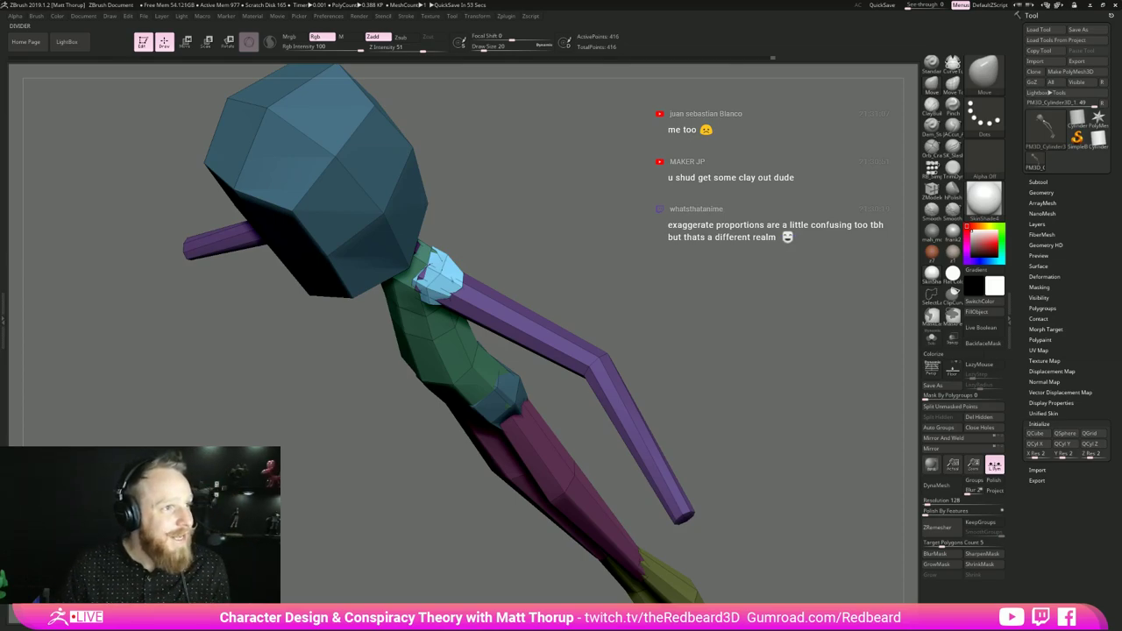
left_click_drag(709, 368, 709, 327)
left_click_drag(555, 463, 582, 521, "alt")
key("s")
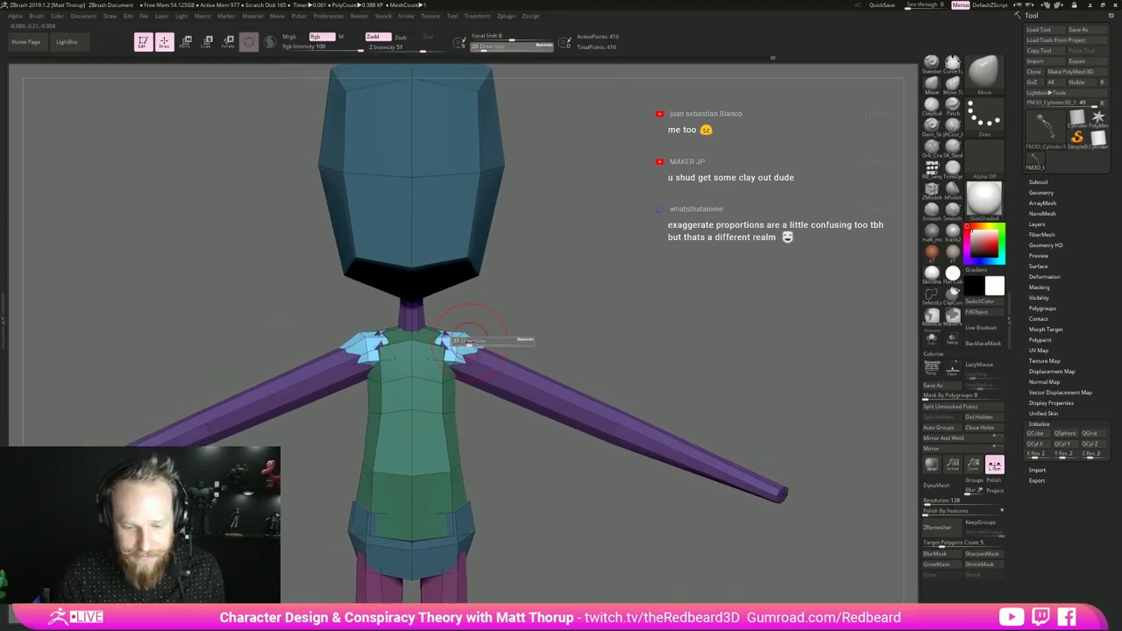
left_click_drag(461, 339, 469, 338)
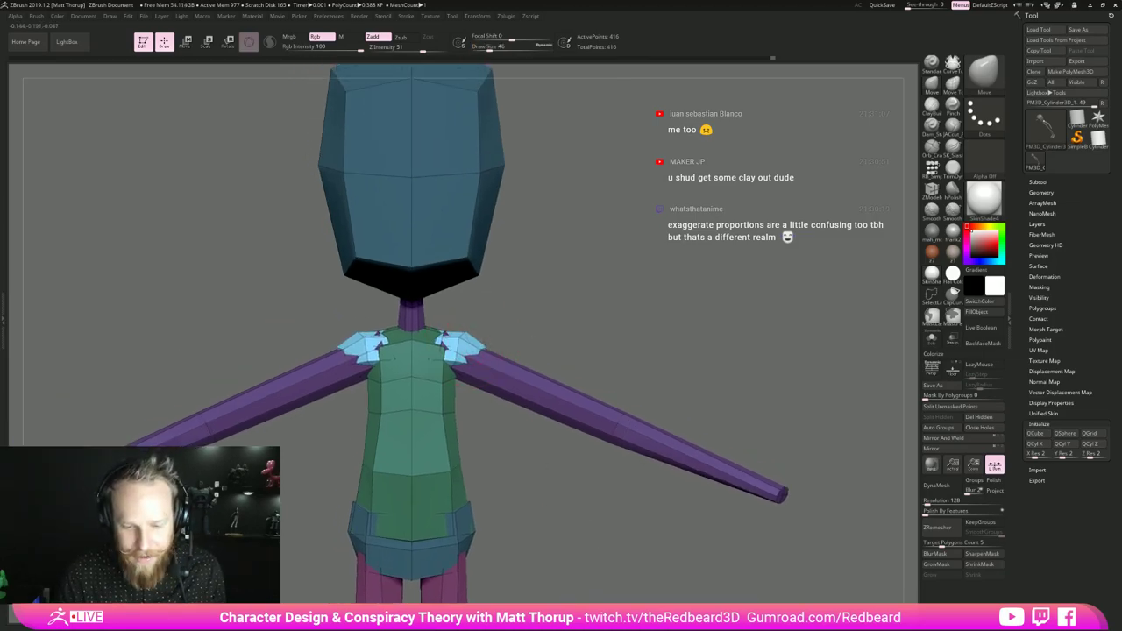
mouse_move(732, 349)
left_mouse_down()
mouse_move(558, 349)
mouse_move(539, 338)
left_mouse_up()
key("s")
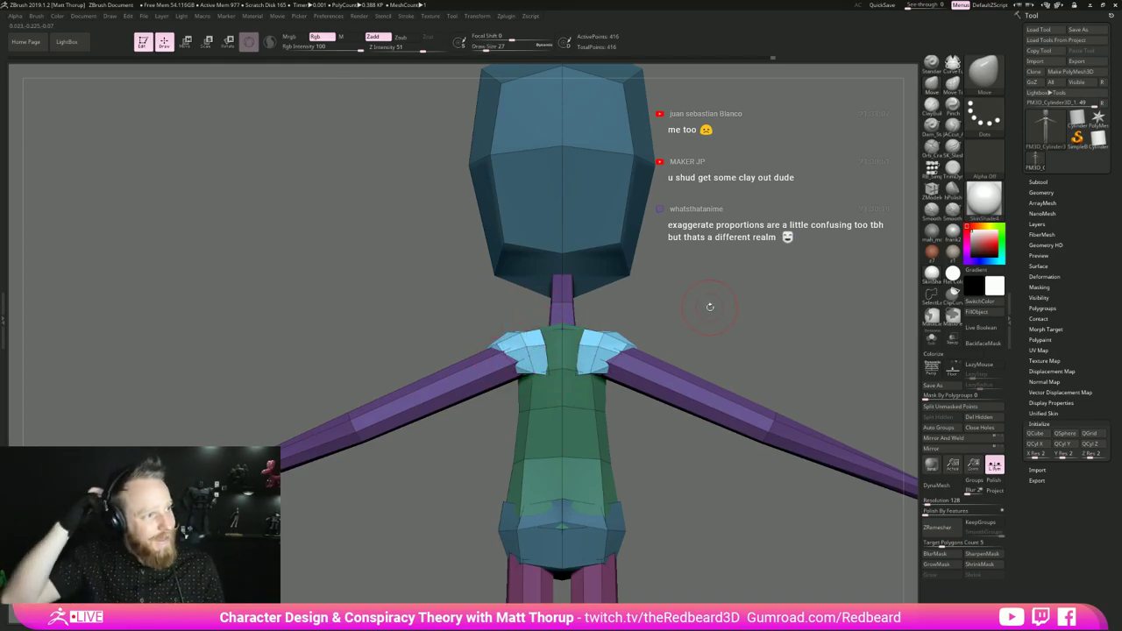
left_click_drag(710, 306, 560, 361)
- Lower the draw size to 18 and refine the shoulder caps where they overlap the upper back
key("s")
left_click(526, 340)
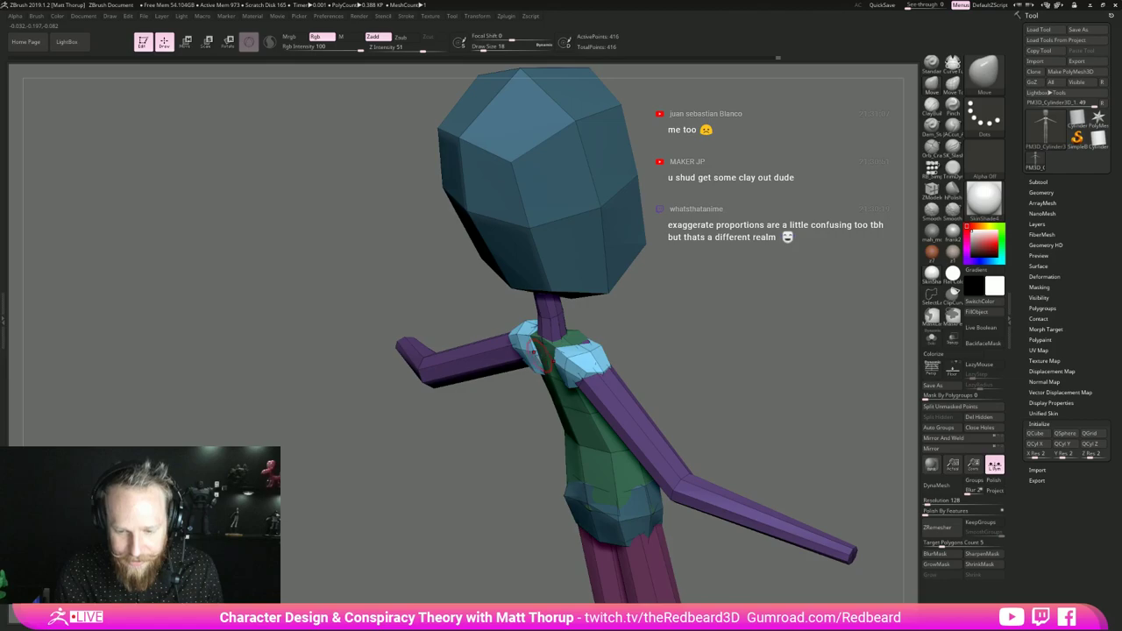
mouse_move(714, 403)
left_mouse_down()
mouse_move(755, 385)
mouse_move(714, 343)
mouse_move(602, 335)
mouse_move(524, 366)
left_mouse_up()
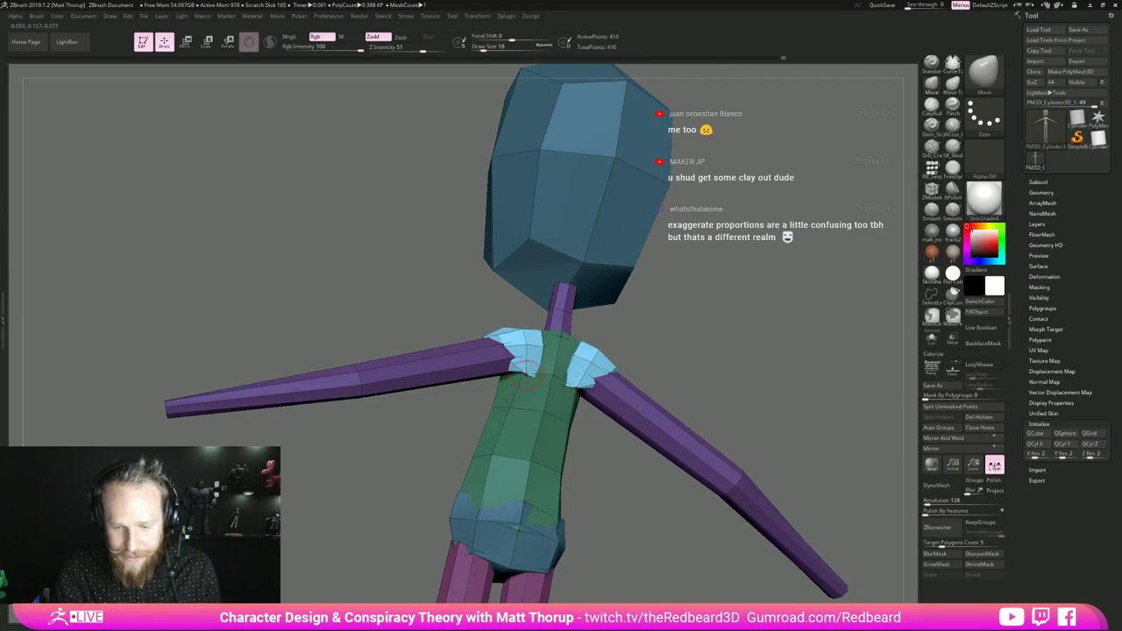
left_click_drag(698, 325, 777, 263, "shift")
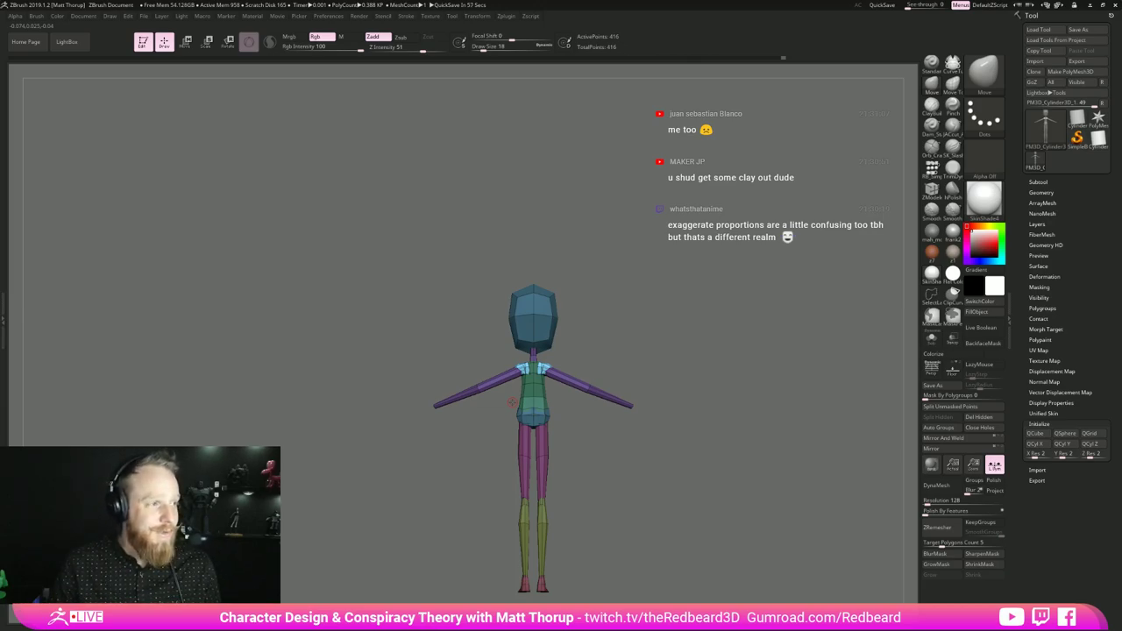
- Isolate the purple polygroup of the arms and neck and mask the neck
left_click_drag(631, 420, 727, 439)
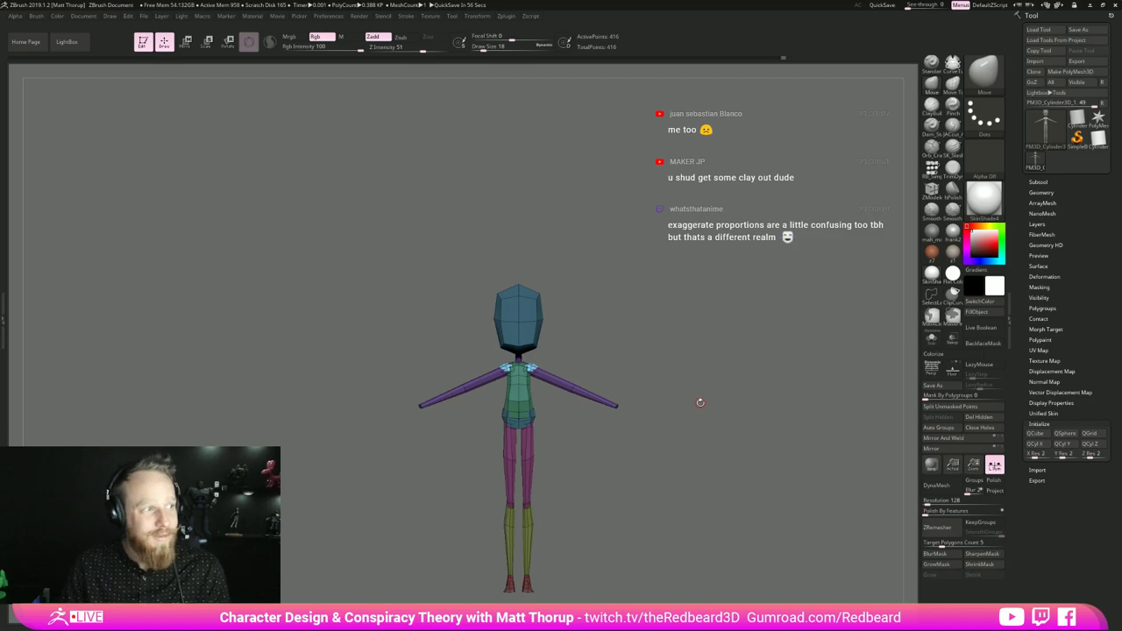
left_click_drag(609, 424, 641, 484)
left_click_drag(642, 484, 618, 383)
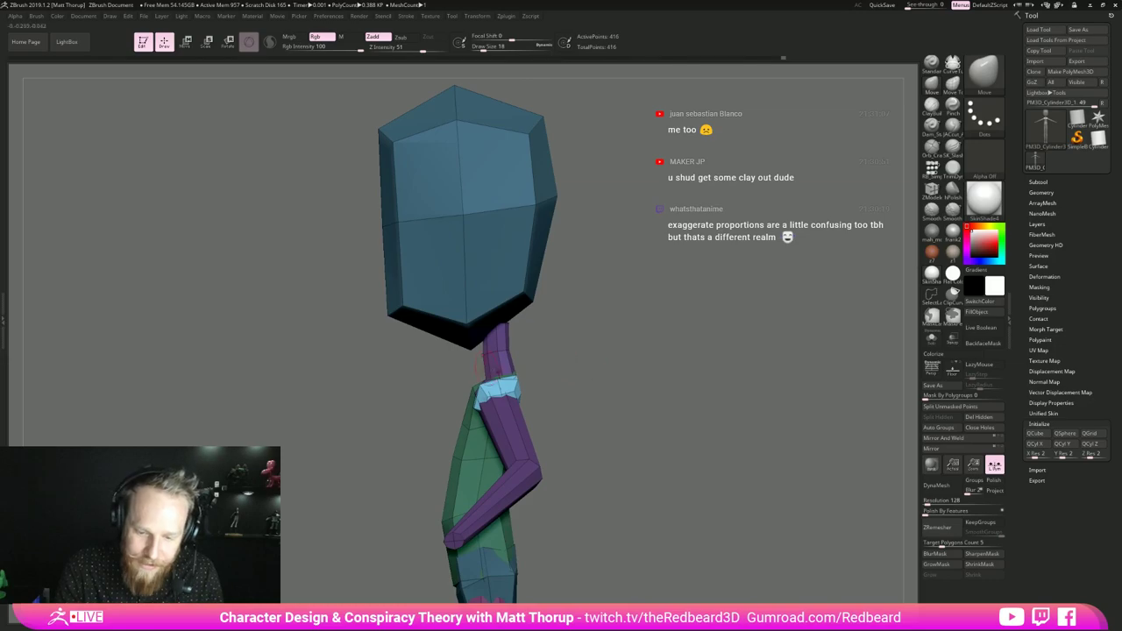
left_click(560, 343, "ctrl")
left_click(514, 371, "ctrl+shift")
left_click(553, 347, "ctrl")
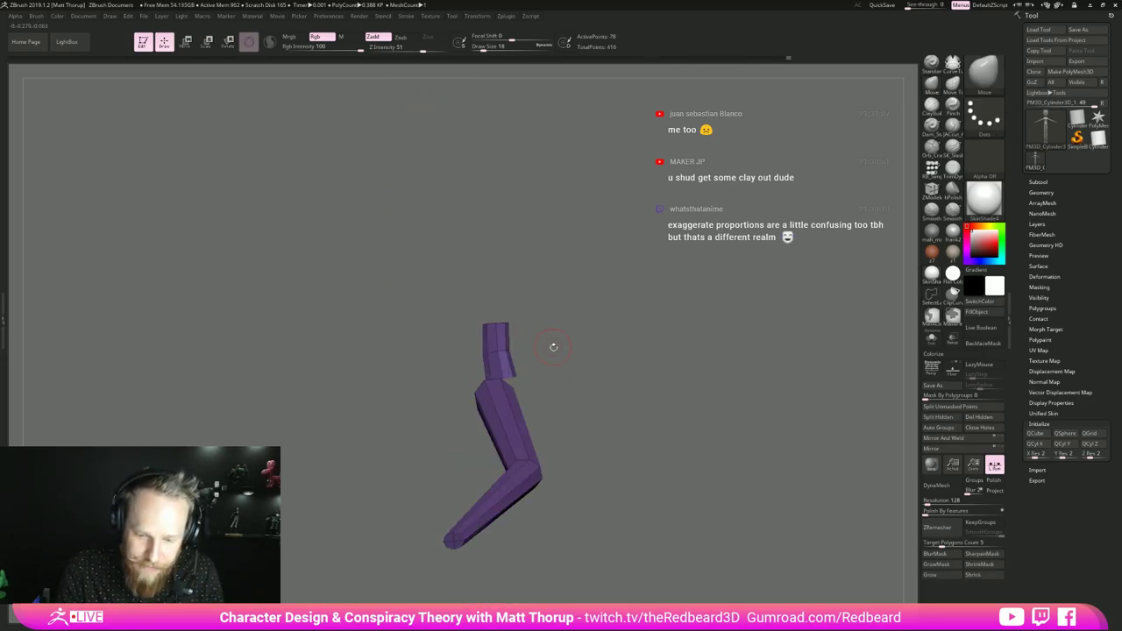
left_click_drag(553, 346, 602, 328)
left_click(588, 331, "ctrl")
left_click_drag(470, 289, 506, 403, "ctrl")
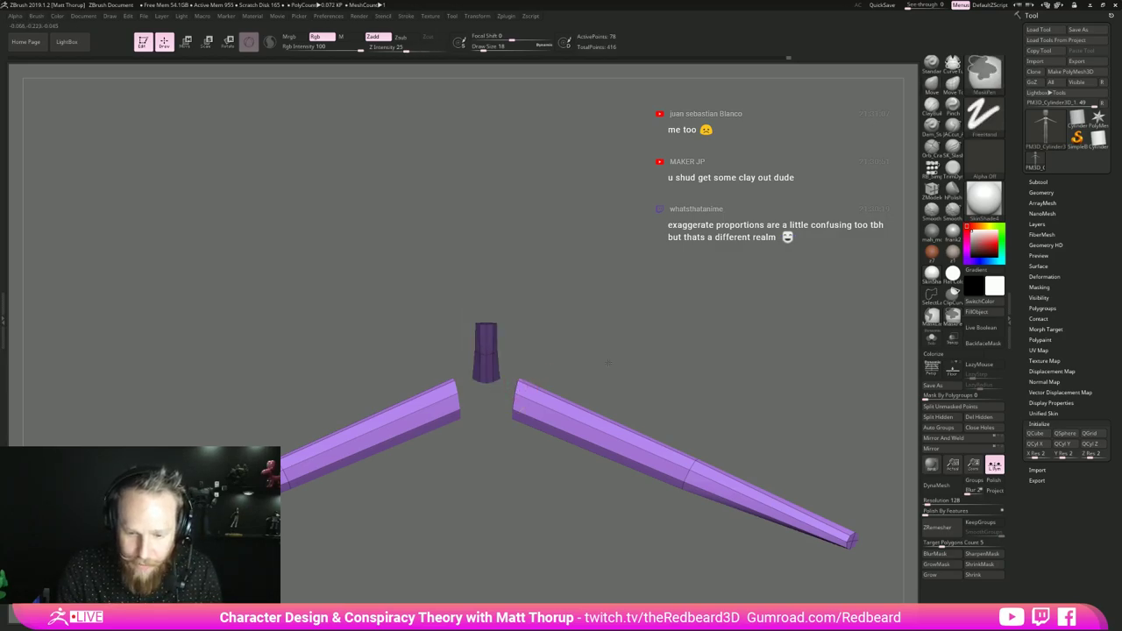
- Unhide the whole figure and invert the mask so that only the neck is editable
left_click(666, 383, "ctrl")
left_click(699, 381, "ctrl+shift")
key("ctrl+z")
key("ctrl+z")
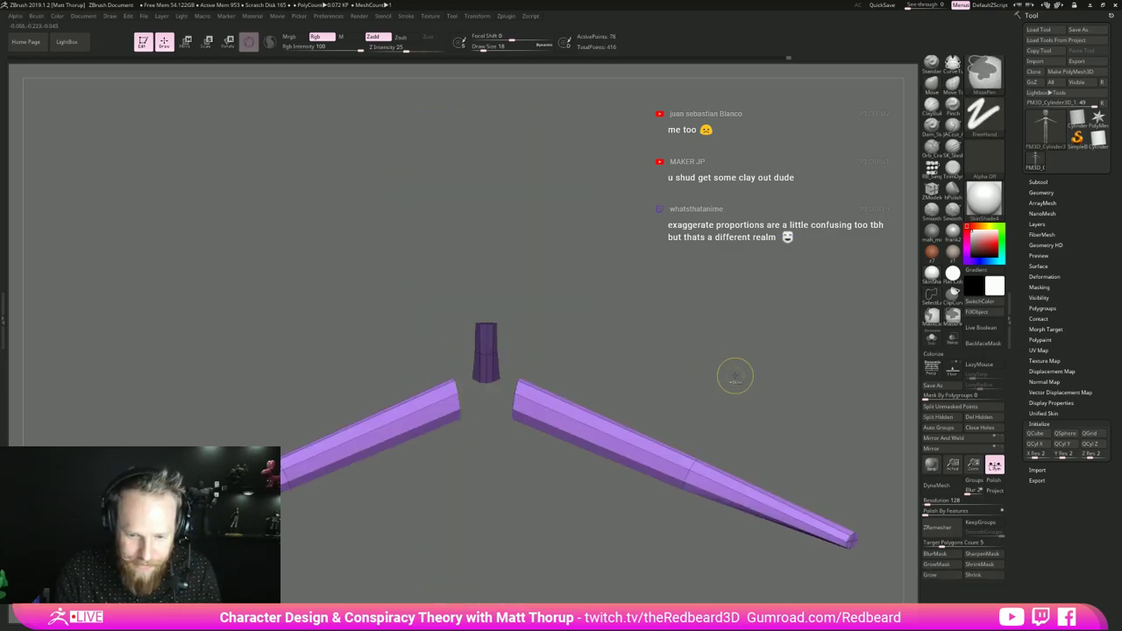
left_click(736, 374, "ctrl+shift")
left_click(763, 370, "ctrl")
left_click_drag(764, 370, 733, 368)
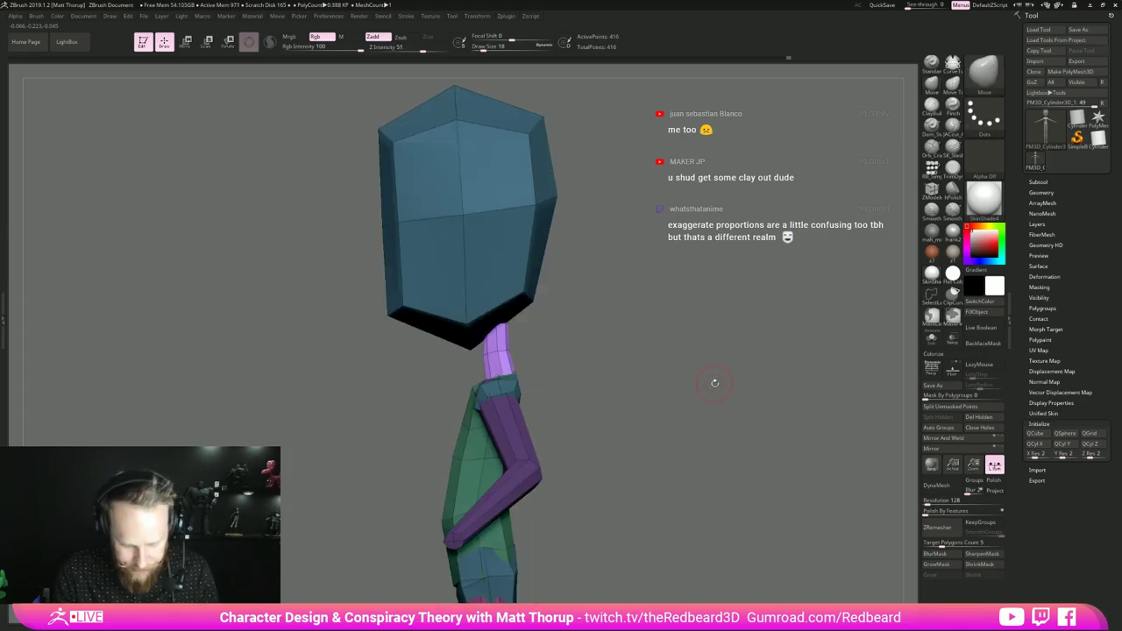
- Activate the transform gizmo on the neck, reset its orientation and centre it on the unmasked geometry
key("r")
left_click(490, 354)
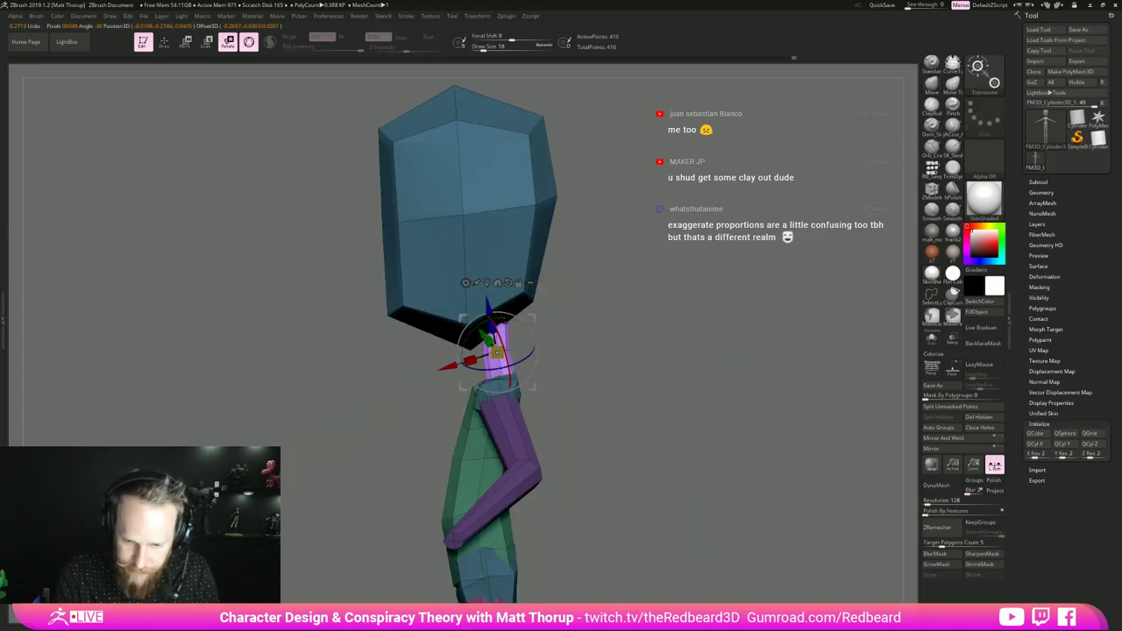
left_click(508, 282, "alt")
left_click_drag(605, 359, 649, 359, "shift")
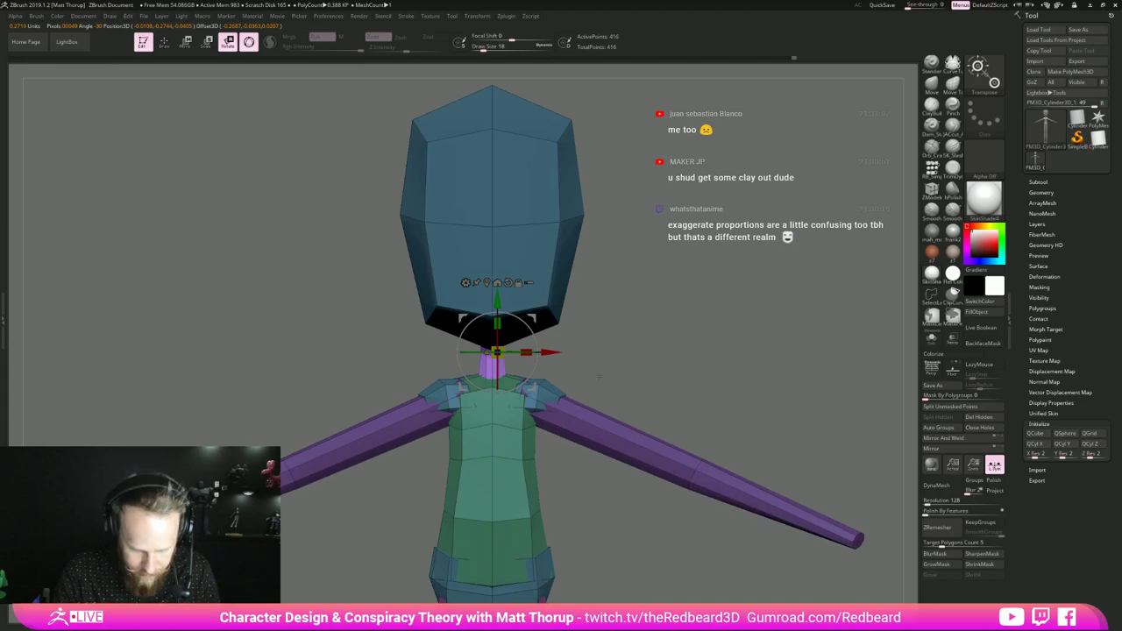
left_click(487, 283)
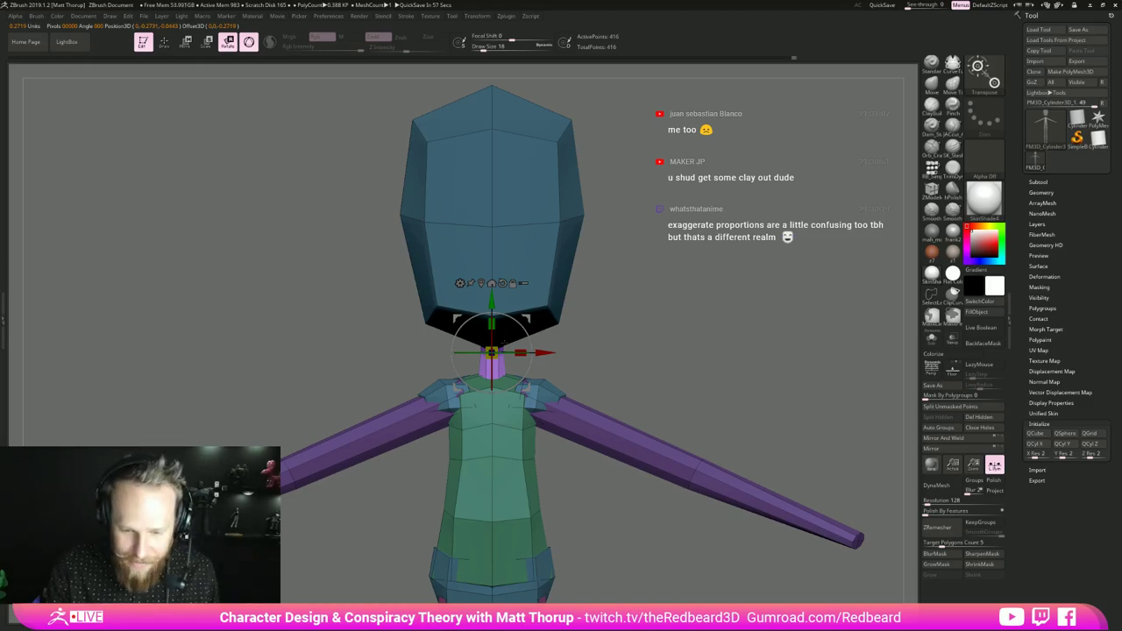
- Set the gizmo pivot at the base of the neck, lower the neck section slightly and scale it
left_click_drag(492, 299, 491, 337, "alt")
left_click_drag(492, 389, 504, 386)
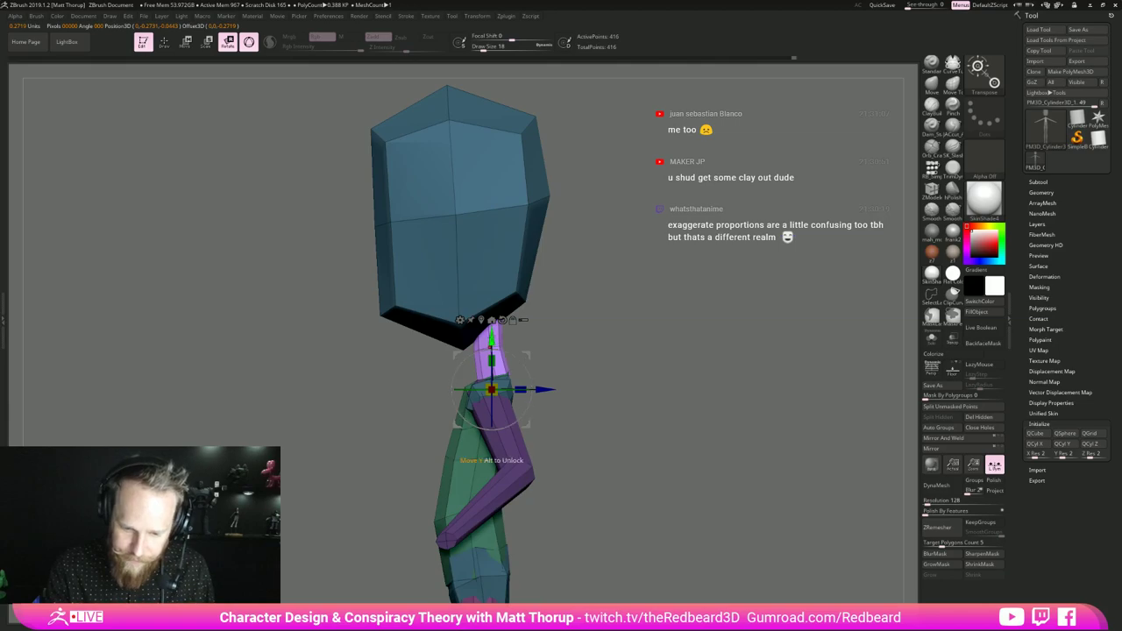
left_click_drag(492, 340, 492, 349)
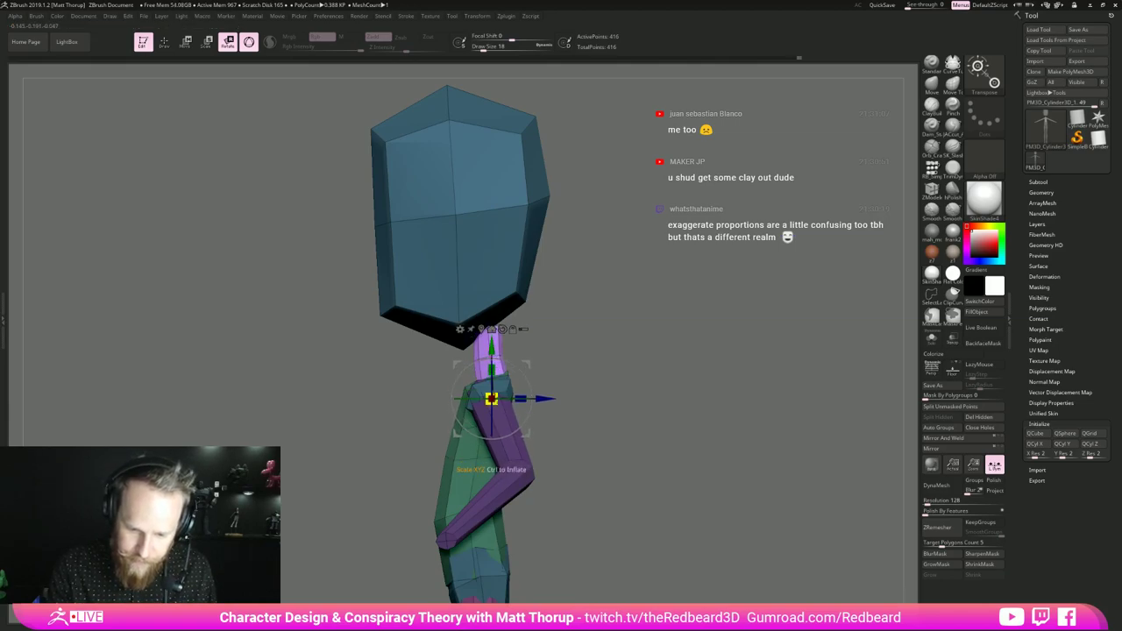
left_click_drag(492, 399, 497, 397)
mouse_move(688, 377)
left_mouse_down("shift")
mouse_move(611, 376)
mouse_move(649, 376)
left_mouse_up("shift")
key("q")
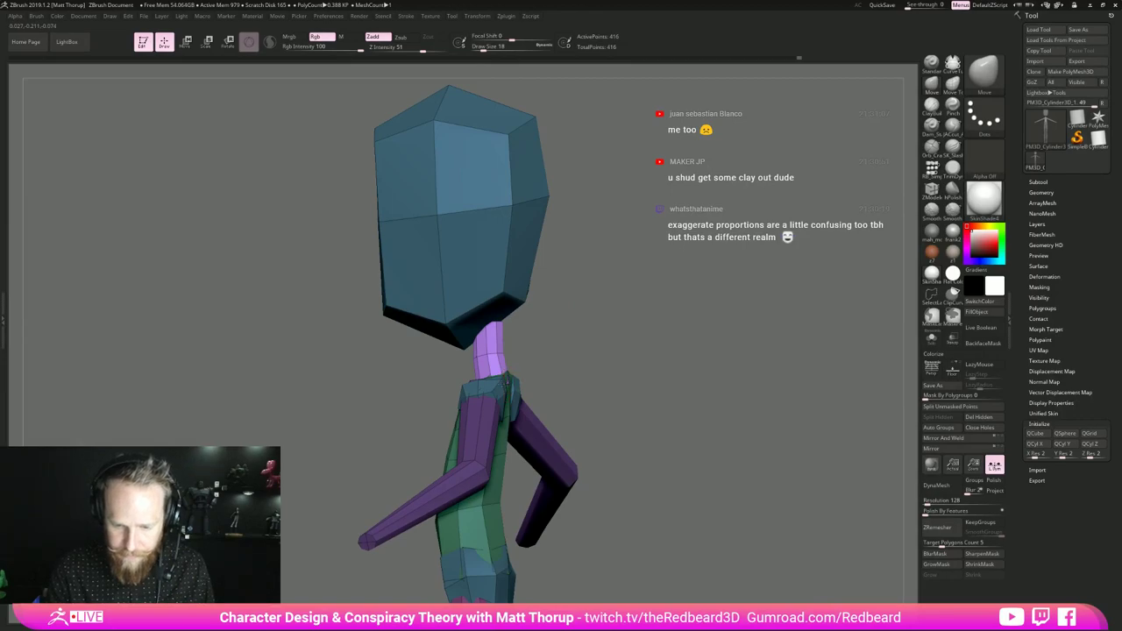
left_click_drag(542, 351, 640, 363)
key("alt+Tab")
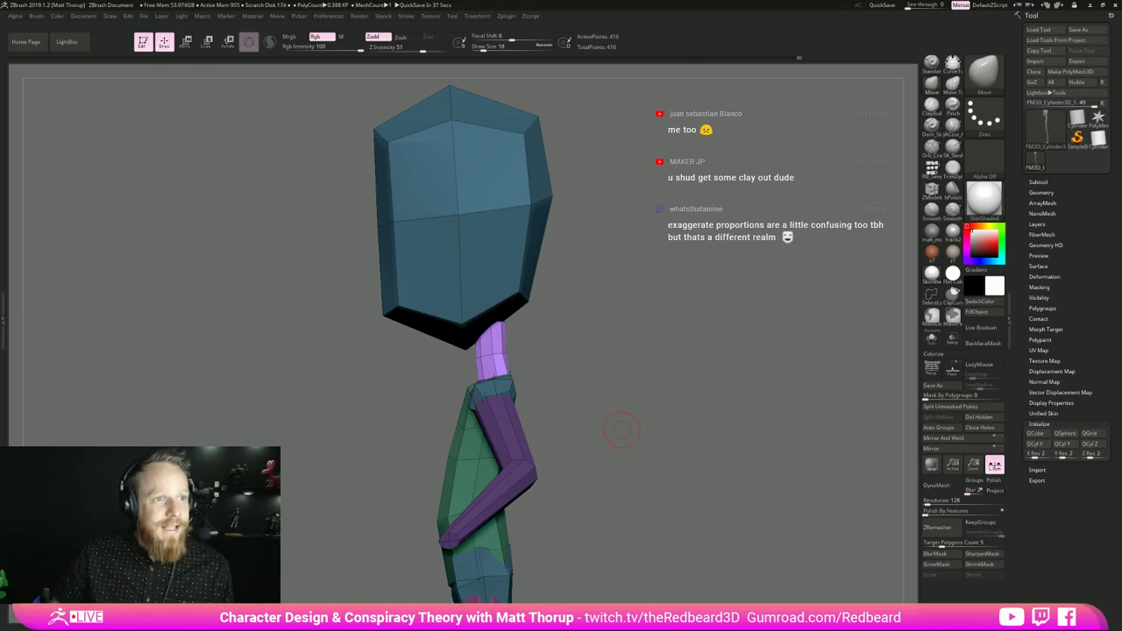
- Widen the neck slightly with a resized Move brush
left_click_drag(667, 442, 633, 443)
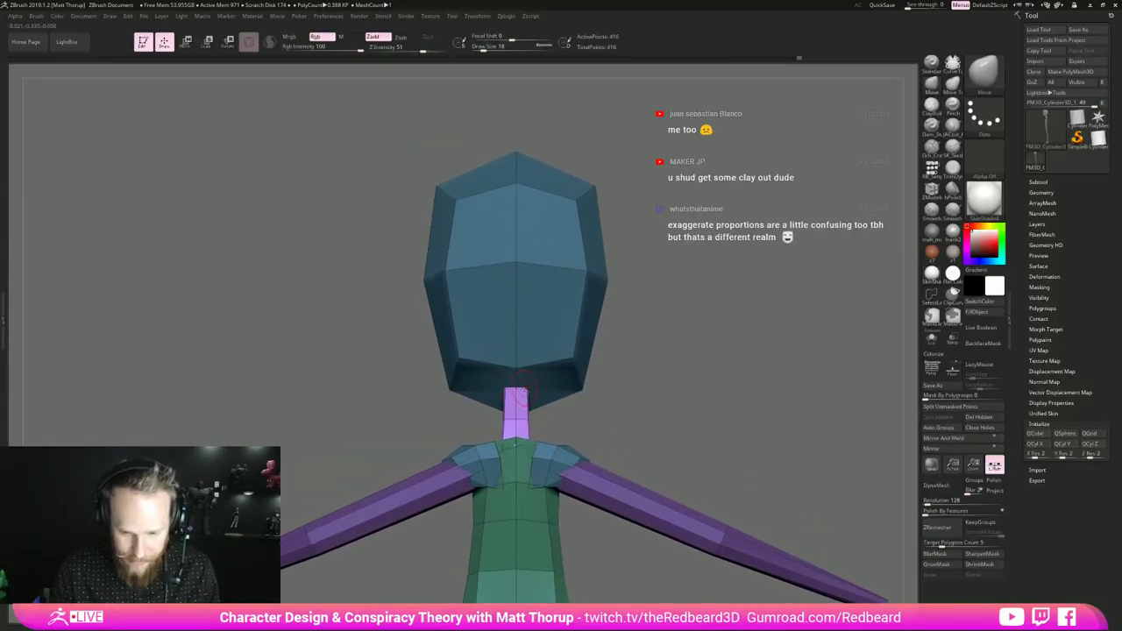
key("s")
key("ctrl")
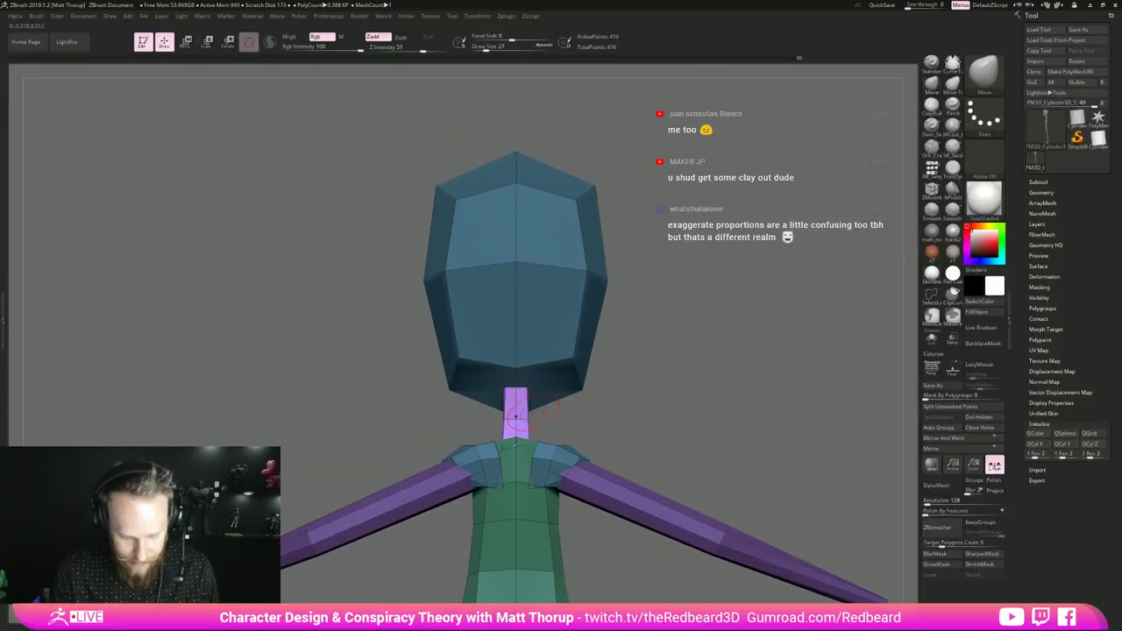
key("s")
mouse_move(528, 415)
left_mouse_down()
mouse_move(529, 391)
mouse_move(629, 439)
mouse_move(617, 441)
mouse_move(605, 415)
mouse_move(576, 418)
mouse_move(559, 447)
left_mouse_up()
key("s")
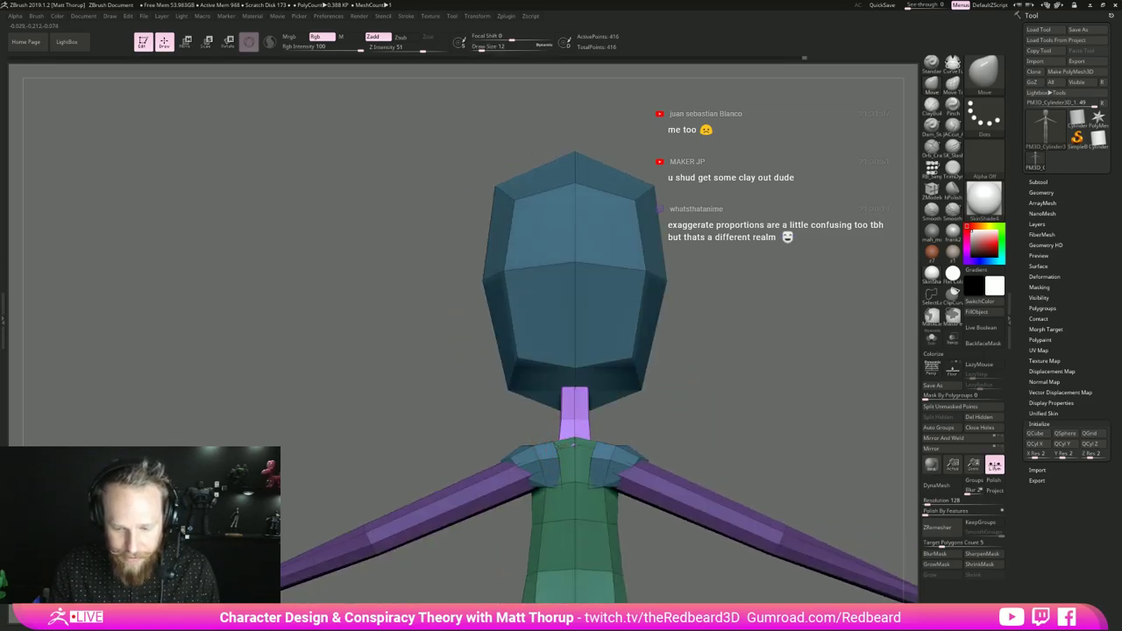
left_click_drag(637, 416, 693, 406)
- Refine the neck profile beneath the head with small Move brush adjustments at different draw sizes
key("s")
left_click_drag(571, 392, 566, 377)
left_click_drag(747, 414, 637, 425)
mouse_move(637, 426)
left_mouse_down()
mouse_move(695, 426)
mouse_move(605, 406)
mouse_move(671, 420)
mouse_move(608, 432)
left_mouse_up()
key("s")
left_click_drag(530, 423, 532, 421)
- Examine the full figure's proportions and the head-to-neck alignment from the side and front
mouse_move(717, 428)
left_mouse_down()
mouse_move(654, 432)
mouse_move(637, 381)
mouse_move(695, 412)
mouse_move(685, 359)
left_mouse_up()
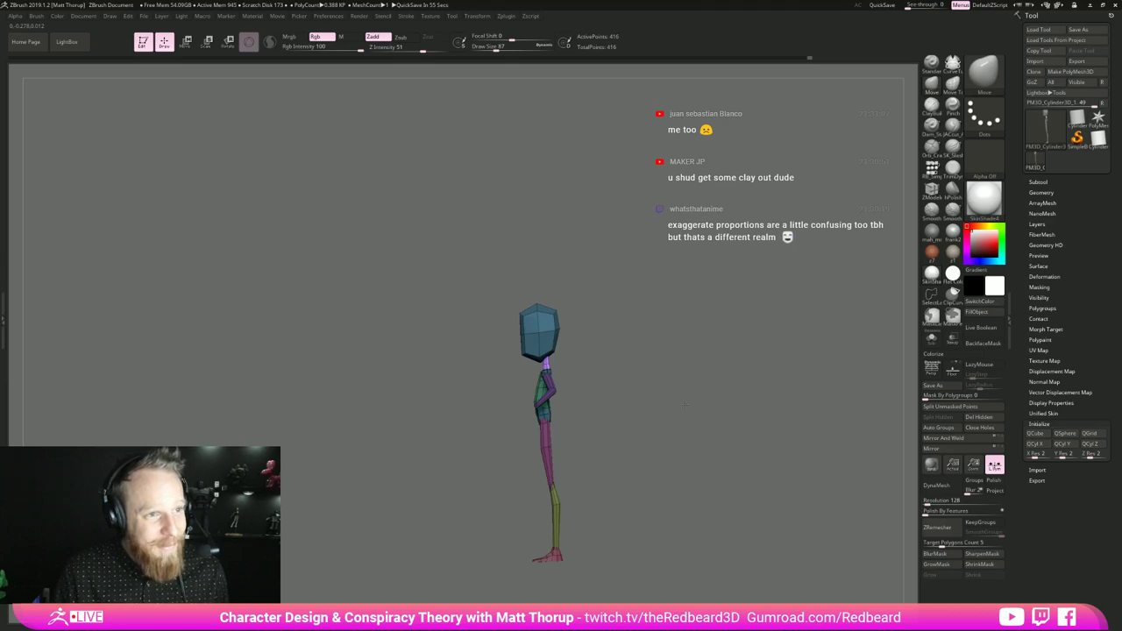
left_click_drag(685, 404, 725, 398)
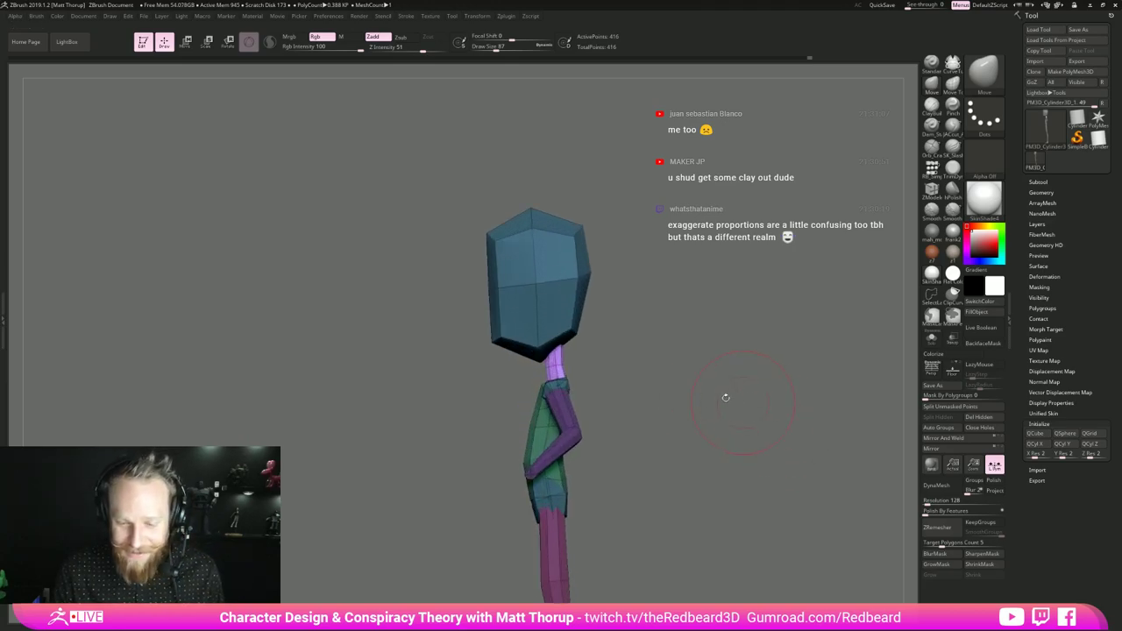
mouse_move(650, 408)
left_mouse_down()
mouse_move(698, 406)
mouse_move(695, 389)
left_mouse_up()
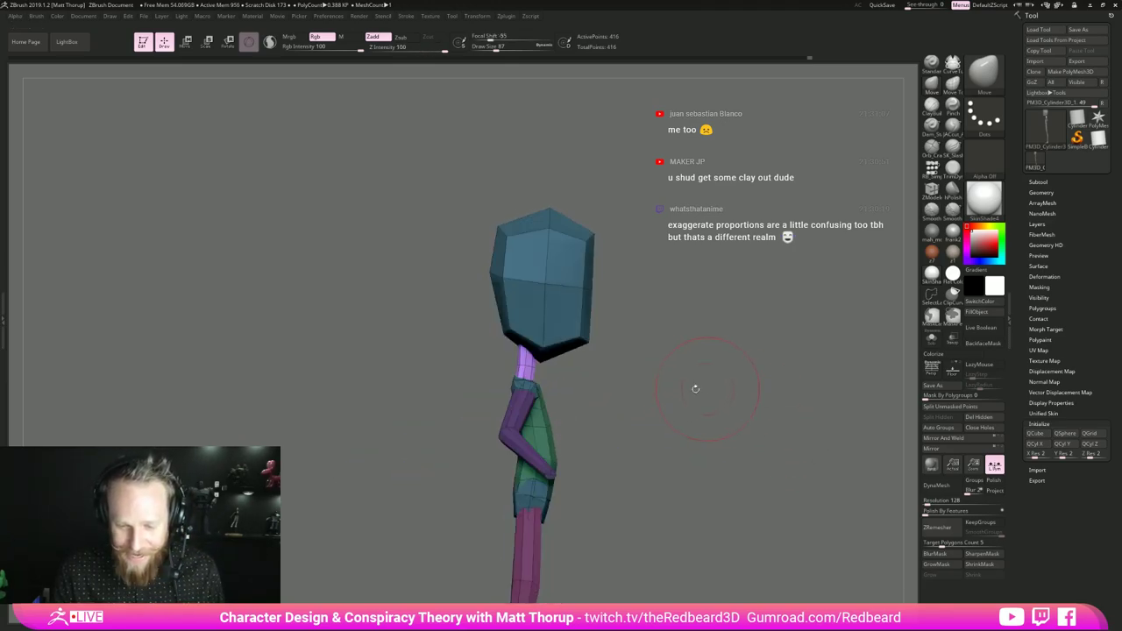
left_click_drag(537, 361, 531, 359)
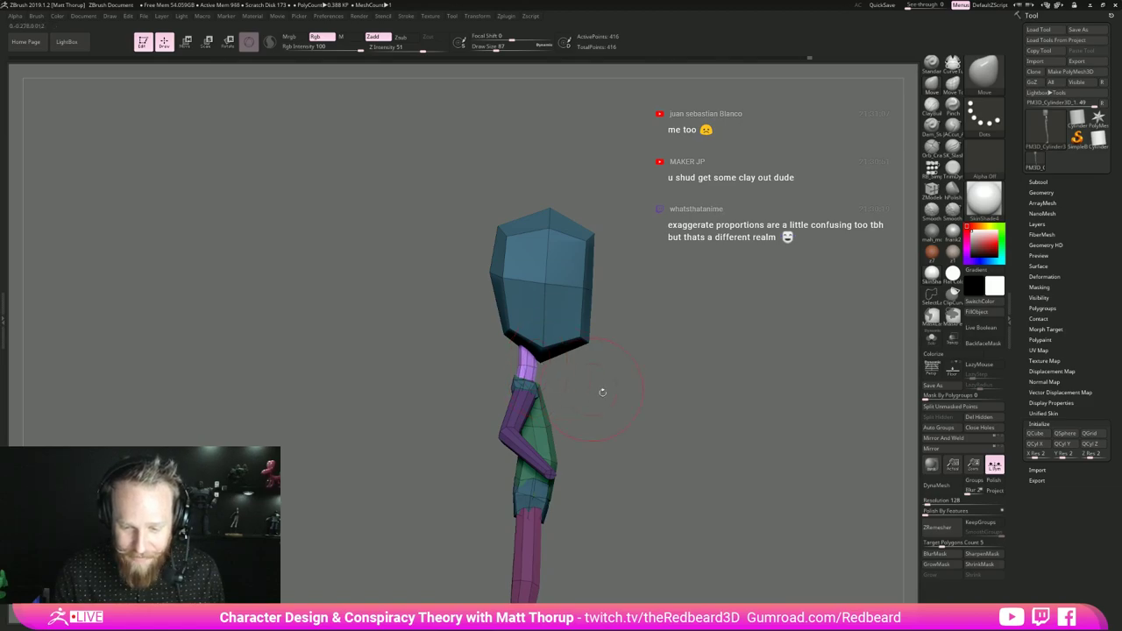
mouse_move(662, 400)
left_mouse_down()
mouse_move(706, 401)
mouse_move(682, 401)
mouse_move(662, 382)
mouse_move(668, 410)
mouse_move(654, 364)
mouse_move(656, 392)
left_mouse_up()
left_click_drag(656, 392, 701, 393)
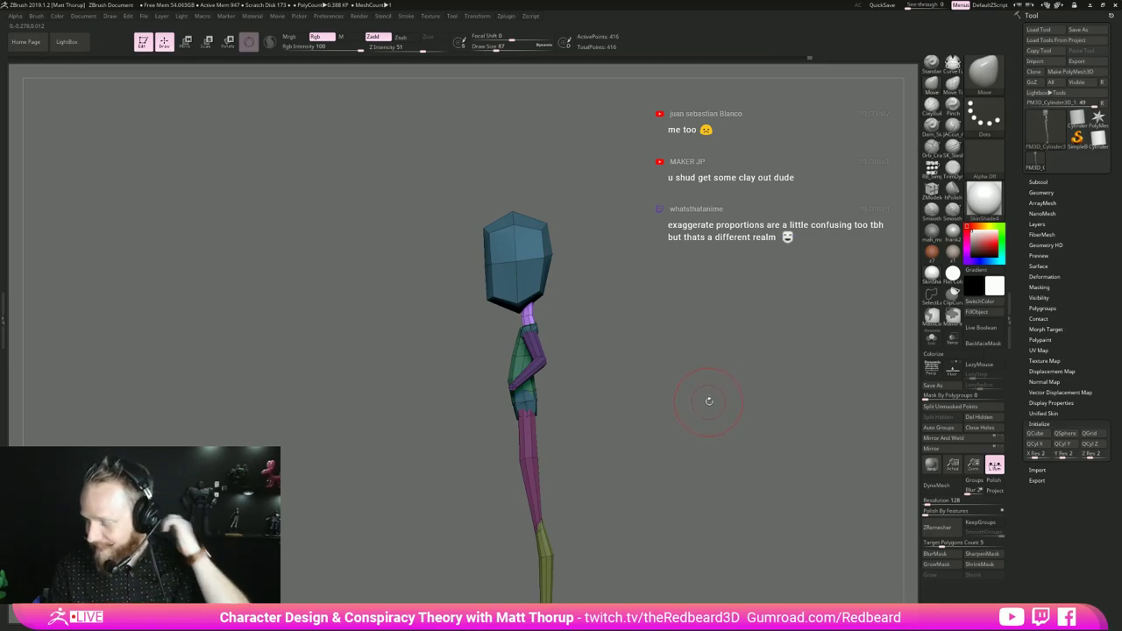
left_click_drag(711, 385, 752, 388)
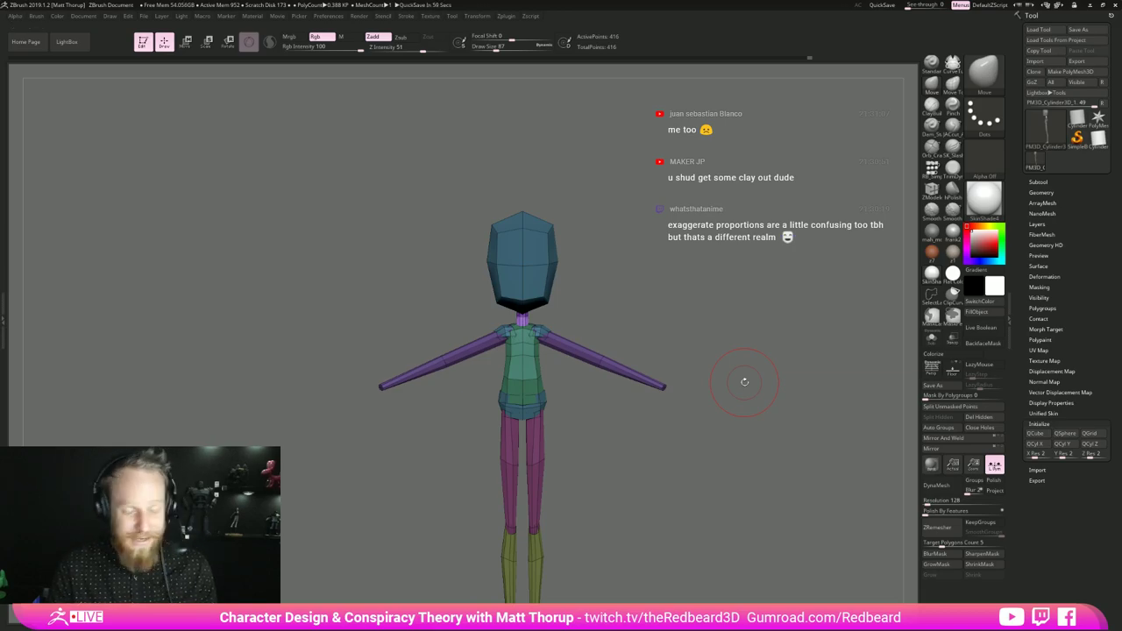
left_click_drag(749, 389, 722, 474)
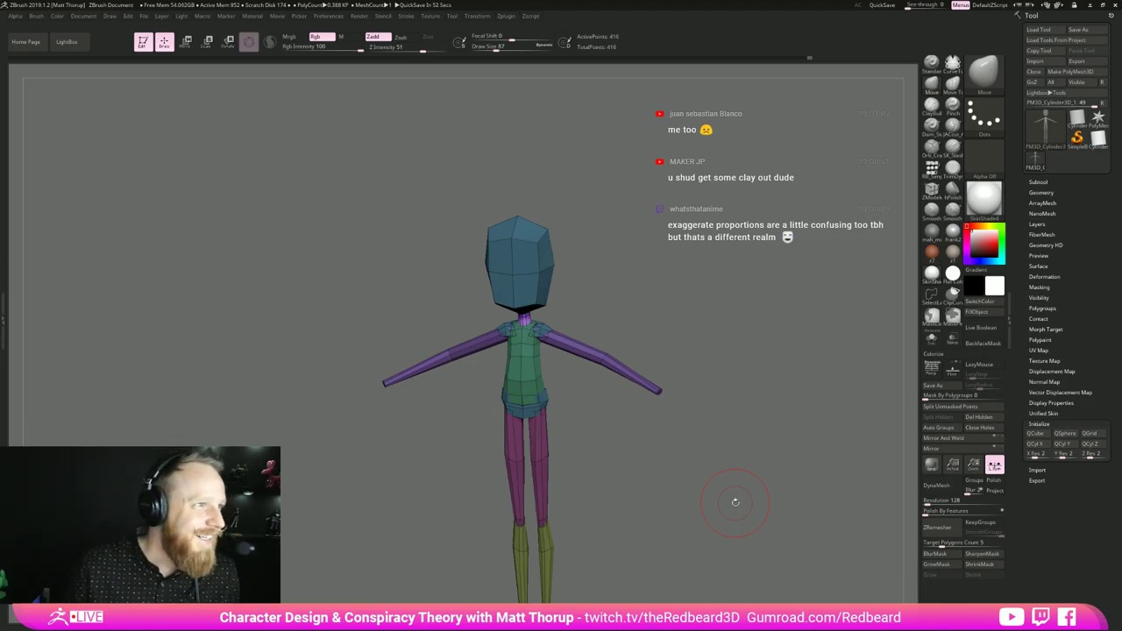
key("alt+Tab")
key("alt+Tab")
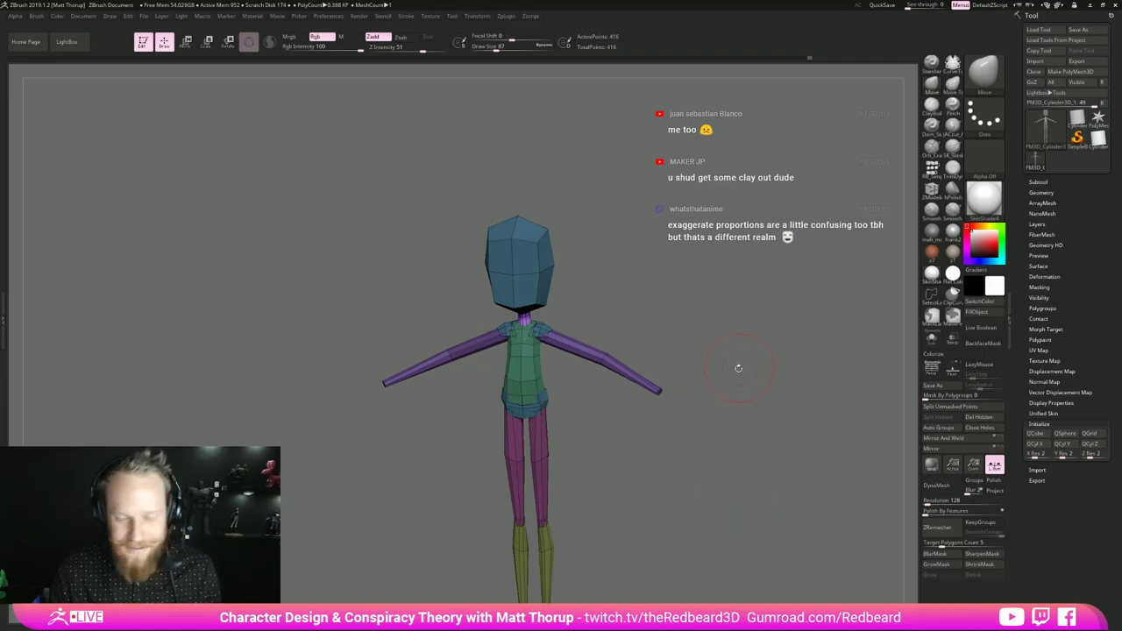
- Insert an edge loop around both forearms just below the elbows with the ZModeler brush
left_click_drag(736, 368, 690, 364)
mouse_move(690, 364)
left_mouse_down()
mouse_move(659, 374)
mouse_move(746, 400)
mouse_move(688, 412)
mouse_move(674, 446)
mouse_move(701, 442)
mouse_move(669, 464)
mouse_move(679, 468)
mouse_move(716, 430)
mouse_move(682, 449)
mouse_move(685, 481)
mouse_move(669, 410)
mouse_move(732, 400)
mouse_move(755, 382)
mouse_move(683, 382)
left_mouse_up()
key("b")
key("z")
key("m")
- Shape the new forearm loops with the Move brush at draw size 37, giving the forearms a fuller contour
key("b")
key("m")
key("v")
key("s")
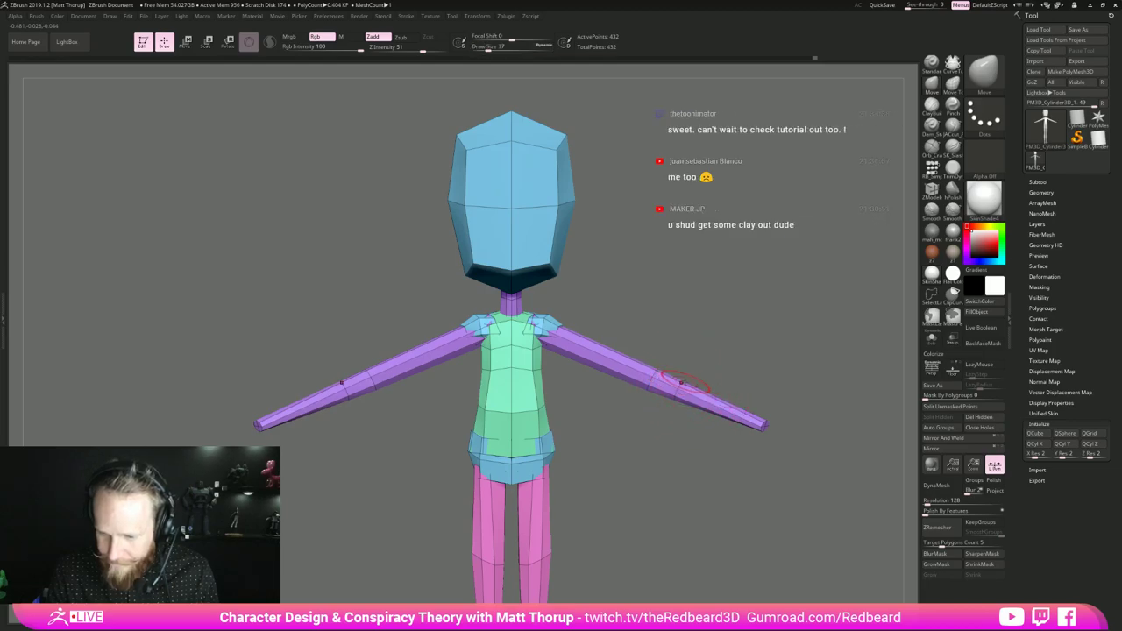
right_click_drag(681, 381, 679, 385)
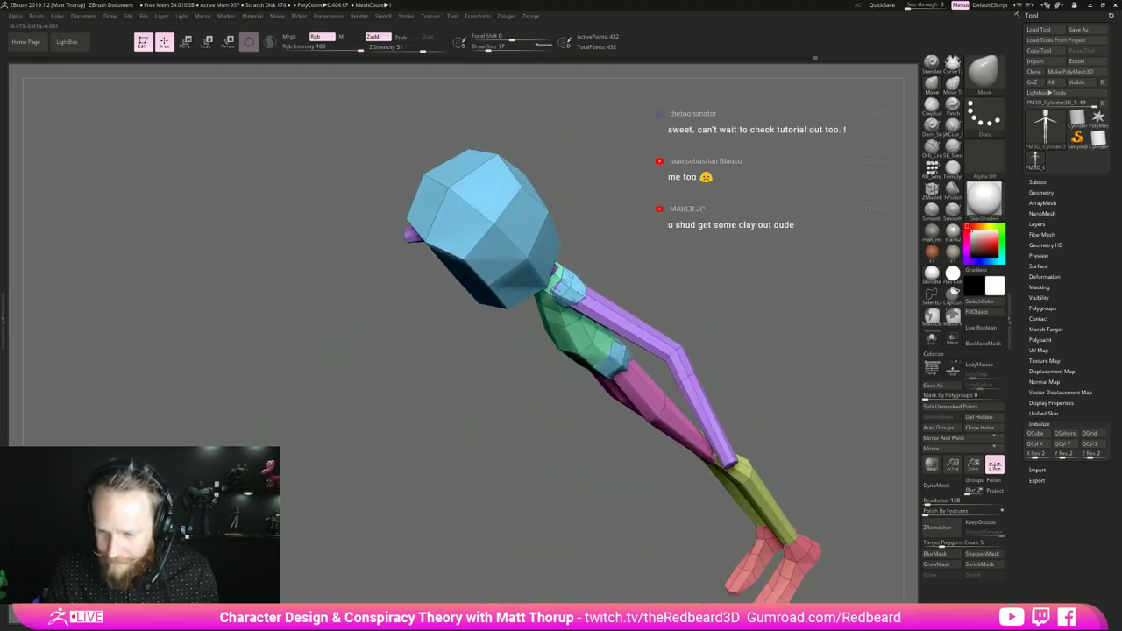
left_click_drag(690, 382, 696, 379)
right_click_drag(696, 380, 695, 371)
left_click_drag(696, 371, 701, 370)
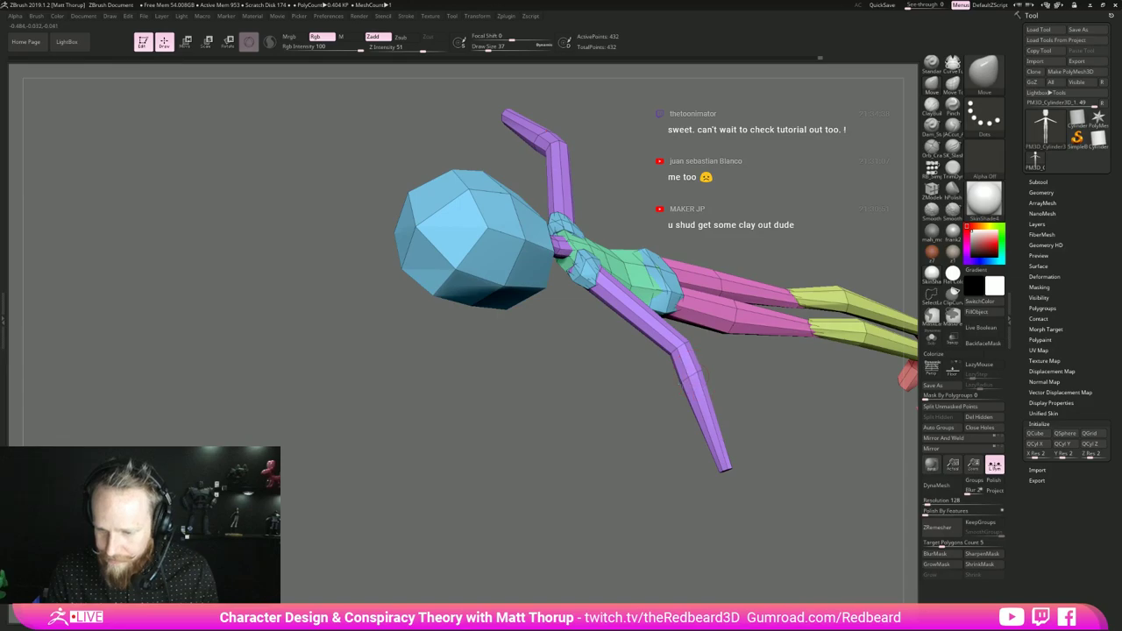
- Refine the forearm contours below the elbows so they taper toward the wrists from front and above
left_click_drag(657, 408, 688, 386)
right_click_drag(752, 378, 739, 390)
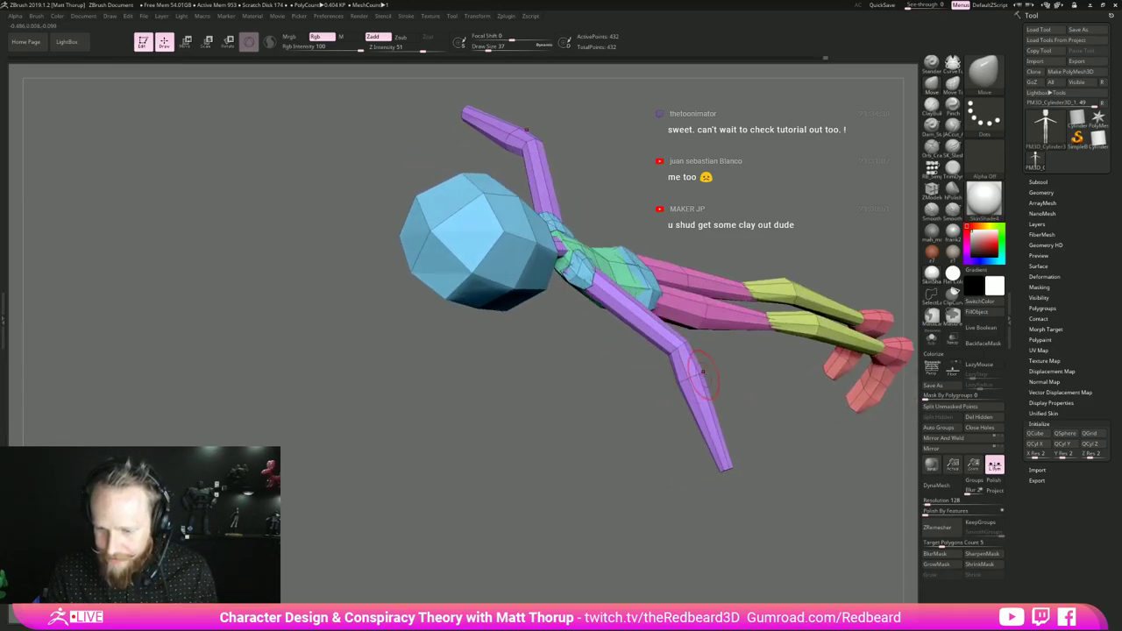
left_click_drag(732, 405, 768, 368)
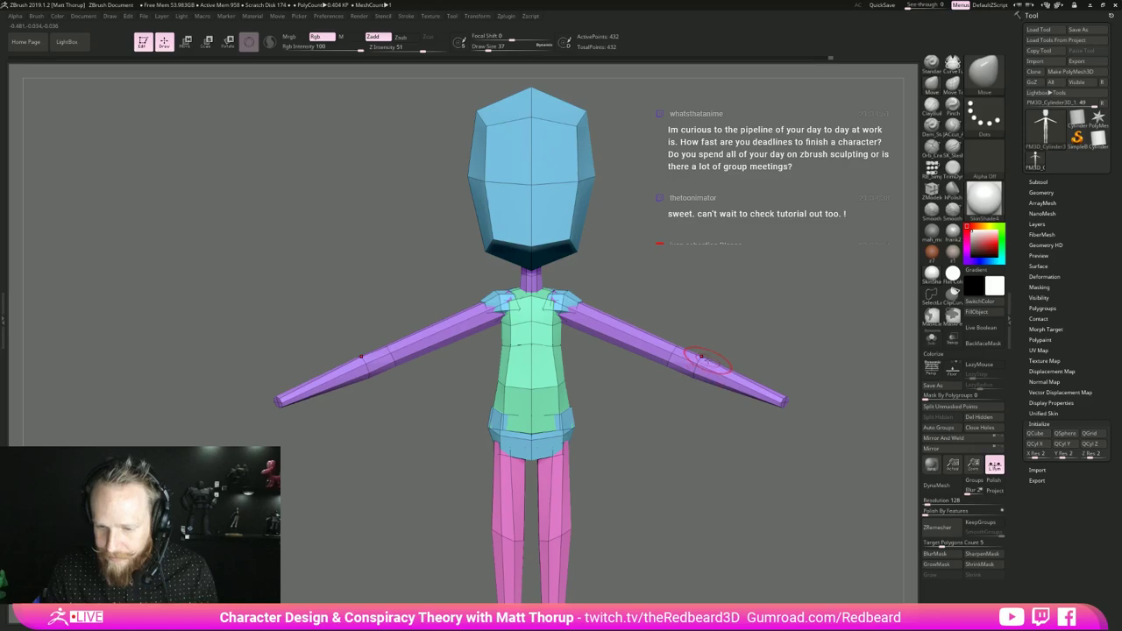
left_click_drag(740, 342, 680, 352)
mouse_move(740, 368)
left_mouse_down()
mouse_move(698, 385)
mouse_move(757, 415)
mouse_move(808, 340)
mouse_move(830, 353)
mouse_move(649, 476)
mouse_move(781, 454)
left_mouse_up()
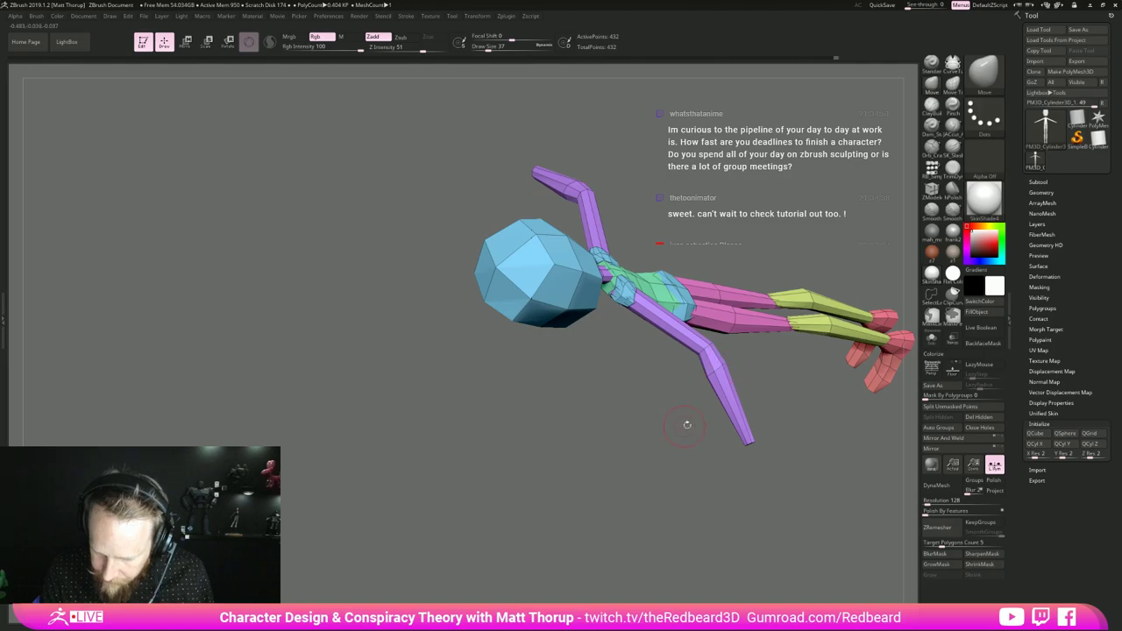
left_click_drag(687, 425, 735, 401)
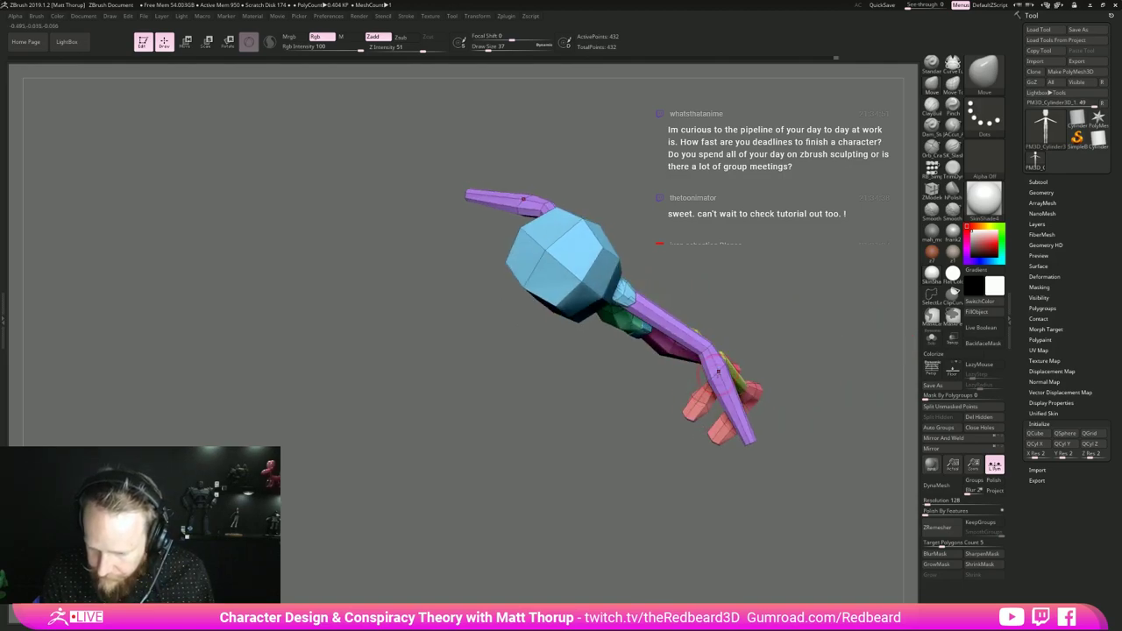
mouse_move(808, 355)
left_mouse_down("shift")
mouse_move(820, 298)
mouse_move(831, 342)
mouse_move(767, 359)
left_mouse_up("shift")
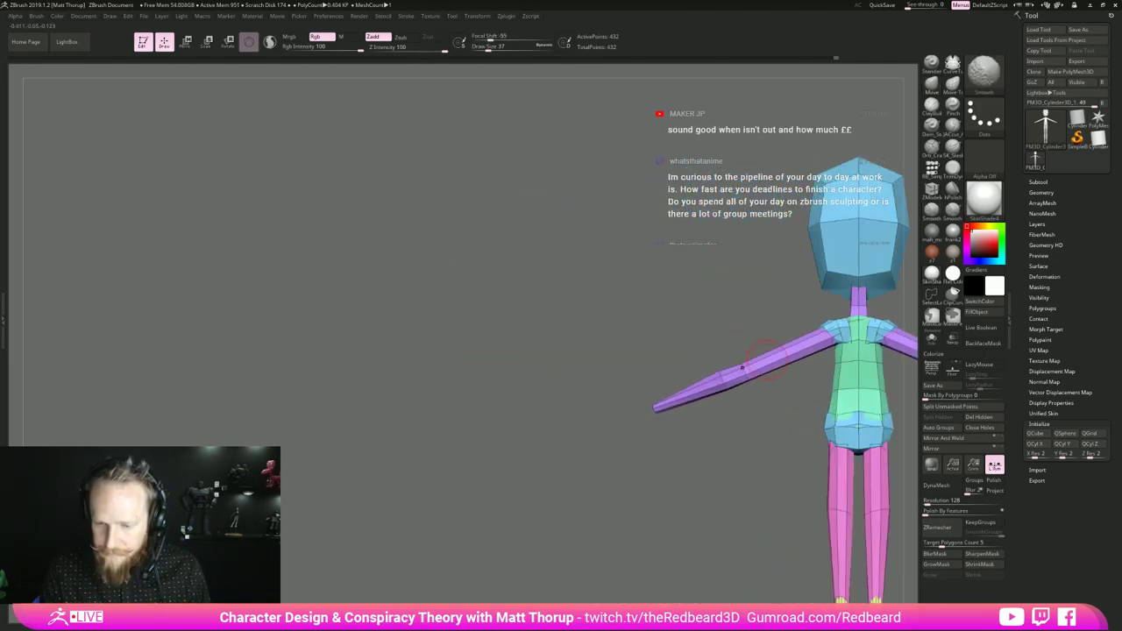
- Insert an edge loop around both upper arms near the shoulders with the ZModeler brush
mouse_move(722, 440)
left_mouse_down("alt")
mouse_move(571, 440)
mouse_move(723, 355)
mouse_move(735, 402)
mouse_move(754, 396)
left_mouse_up("alt")
key("b")
key("z")
key("m")
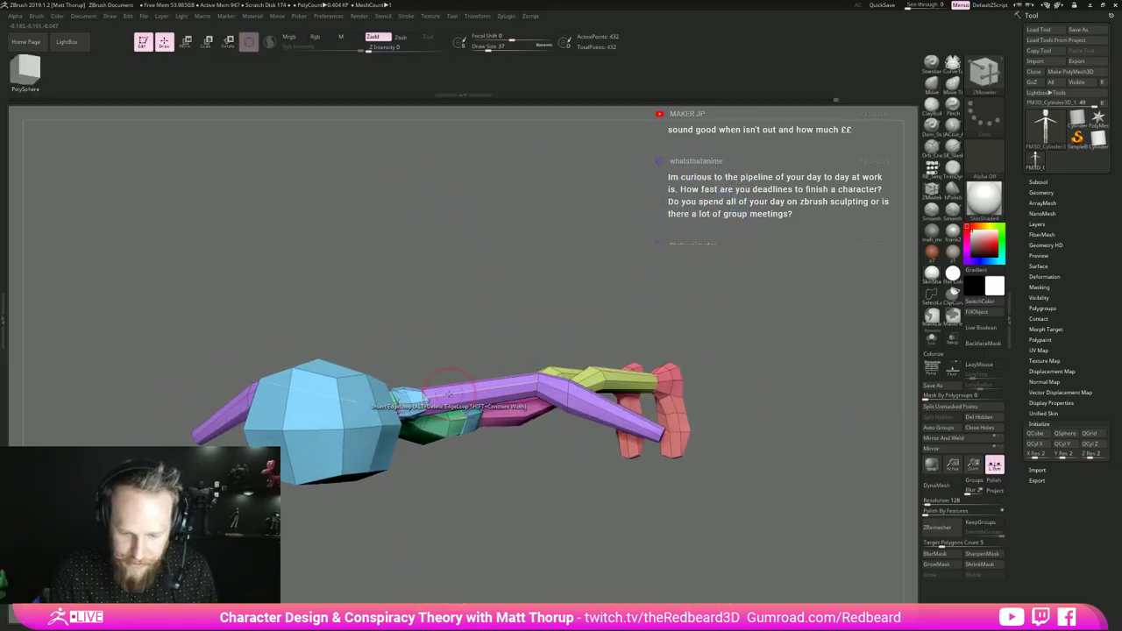
left_click(450, 393)
- Pull the new upper-arm edge loops toward the shoulders with the Move brush
left_click_drag(517, 454, 518, 493)
key("b")
key("m")
key("v")
left_click_drag(515, 406, 515, 490)
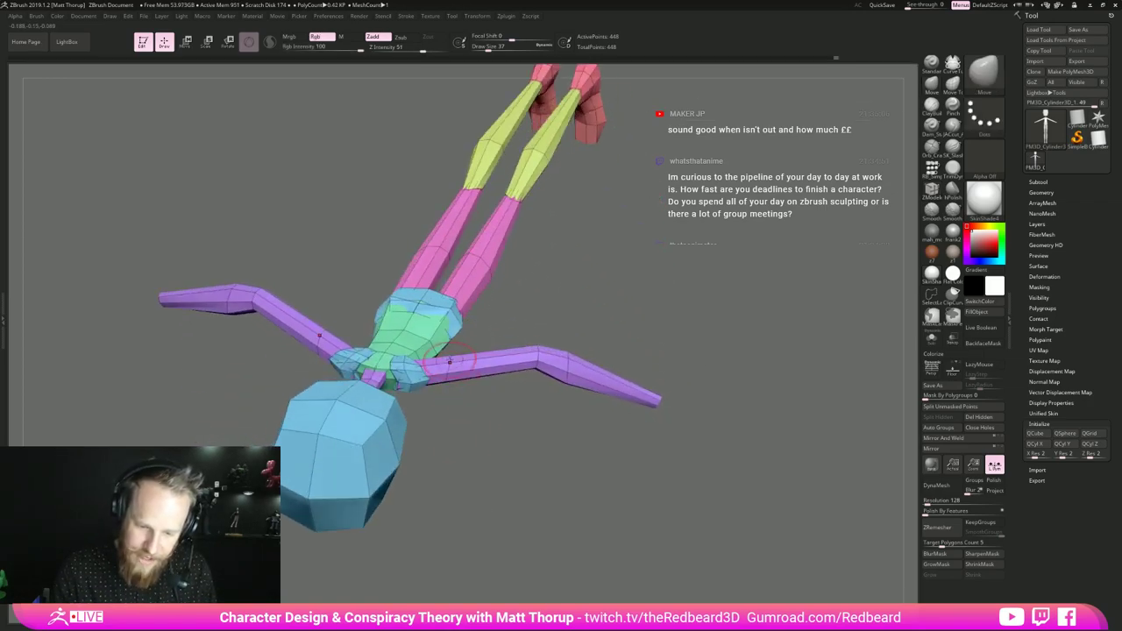
left_click_drag(444, 358, 435, 358)
- Adjust the upper arms' depth near the shoulders with the Move brush, checking the arms from above and behind
left_click_drag(462, 444, 467, 411, "shift")
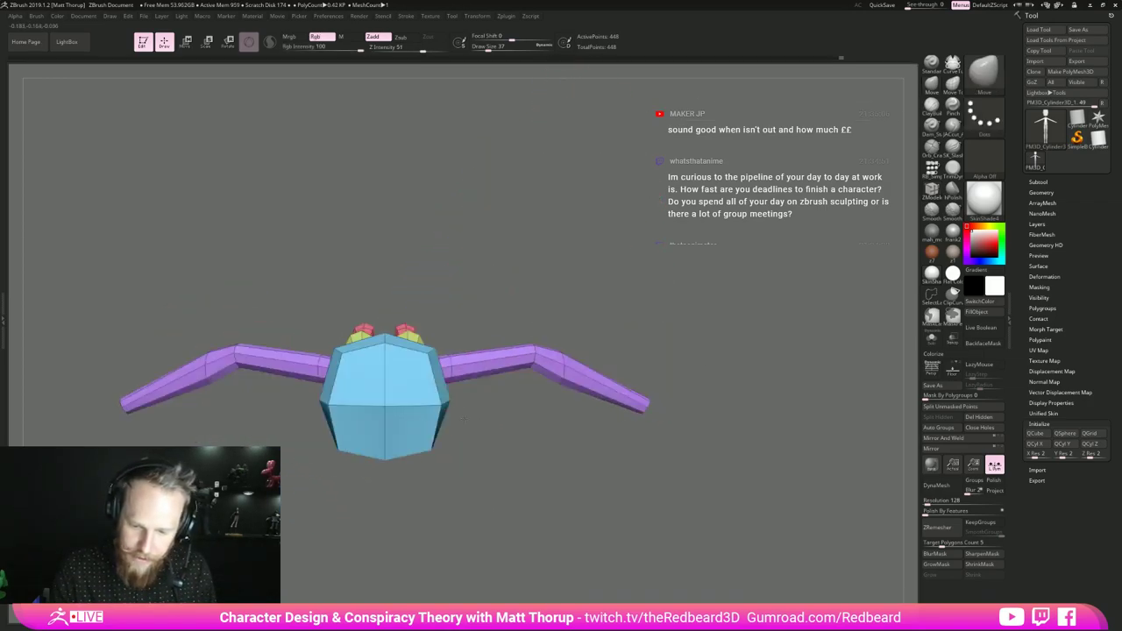
left_click_drag(481, 457, 461, 410)
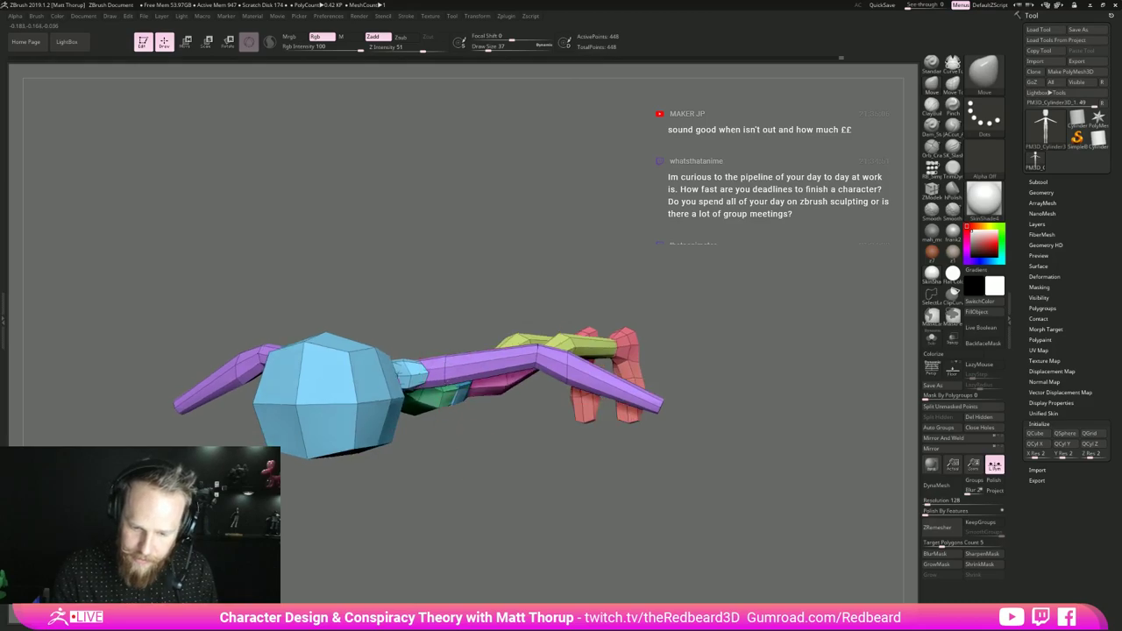
left_click_drag(450, 351, 449, 348)
left_click_drag(470, 419, 474, 484)
left_click_drag(473, 423, 578, 334, "shift")
left_click_drag(688, 350, 478, 333)
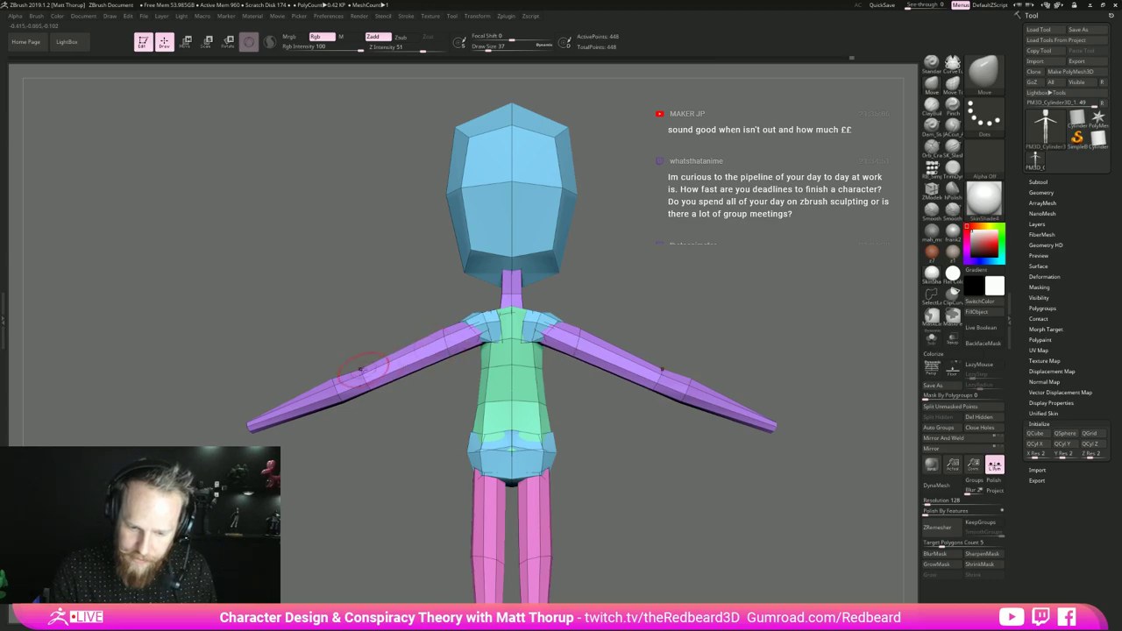
mouse_move(359, 320)
left_mouse_down()
mouse_move(482, 376)
mouse_move(689, 394)
left_mouse_up()
left_click_drag(609, 392, 460, 337, "alt")
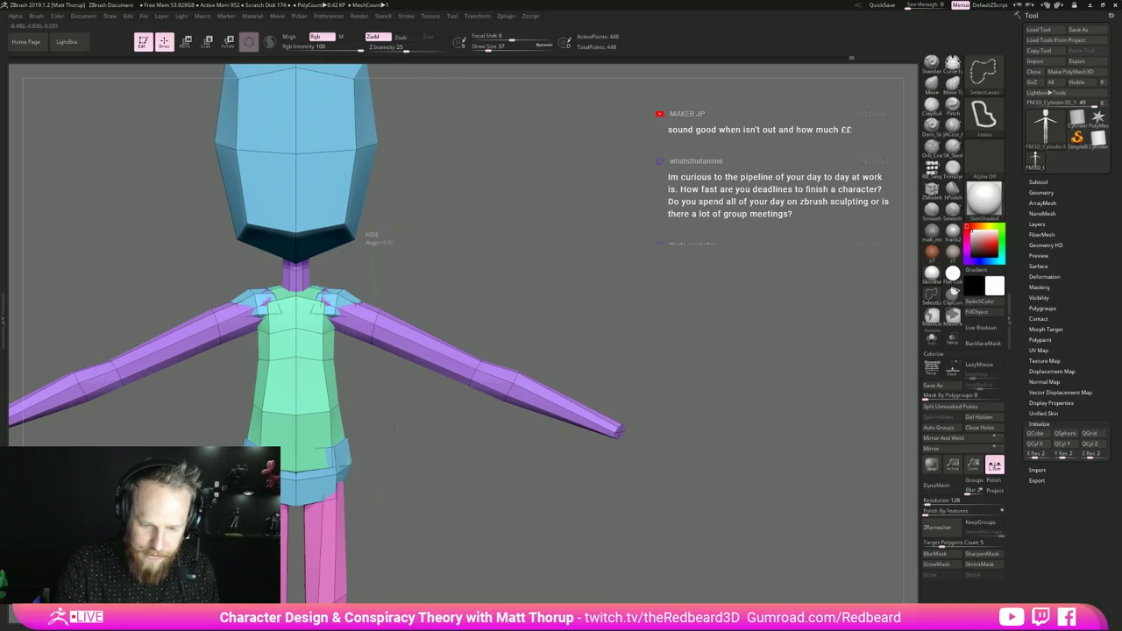
mouse_move(372, 235)
left_mouse_down("ctrl+shift")
mouse_move(627, 404)
mouse_move(571, 370)
left_mouse_up("ctrl+shift")
left_click(572, 369, "ctrl+shift")
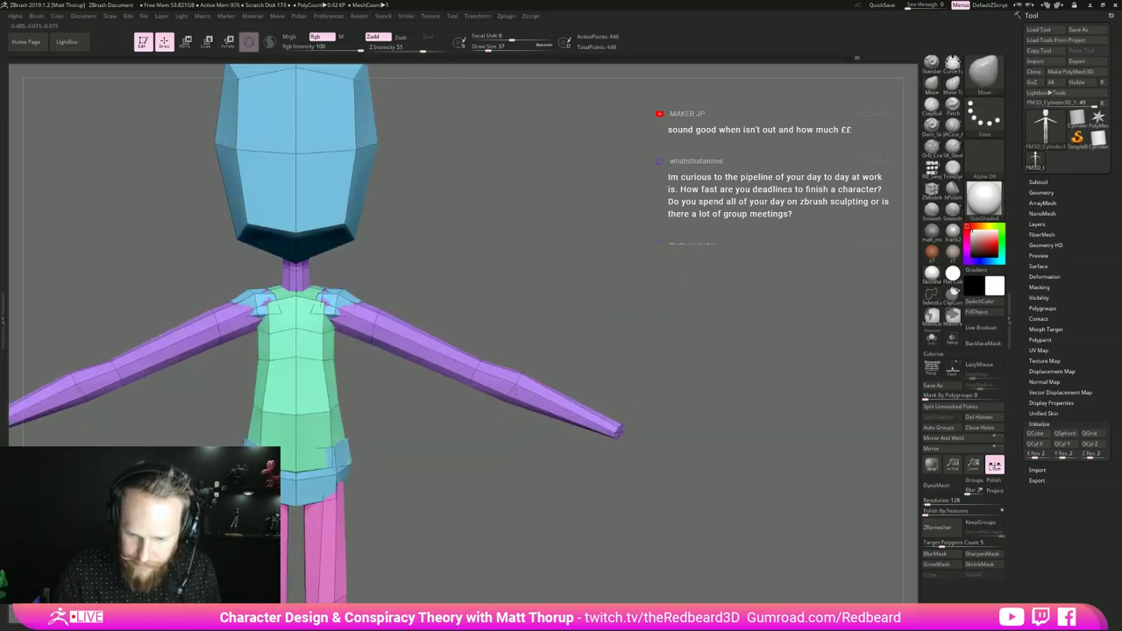
mouse_move(374, 243)
left_mouse_down("ctrl+shift")
mouse_move(396, 445)
mouse_move(688, 241)
left_mouse_up("ctrl+shift")
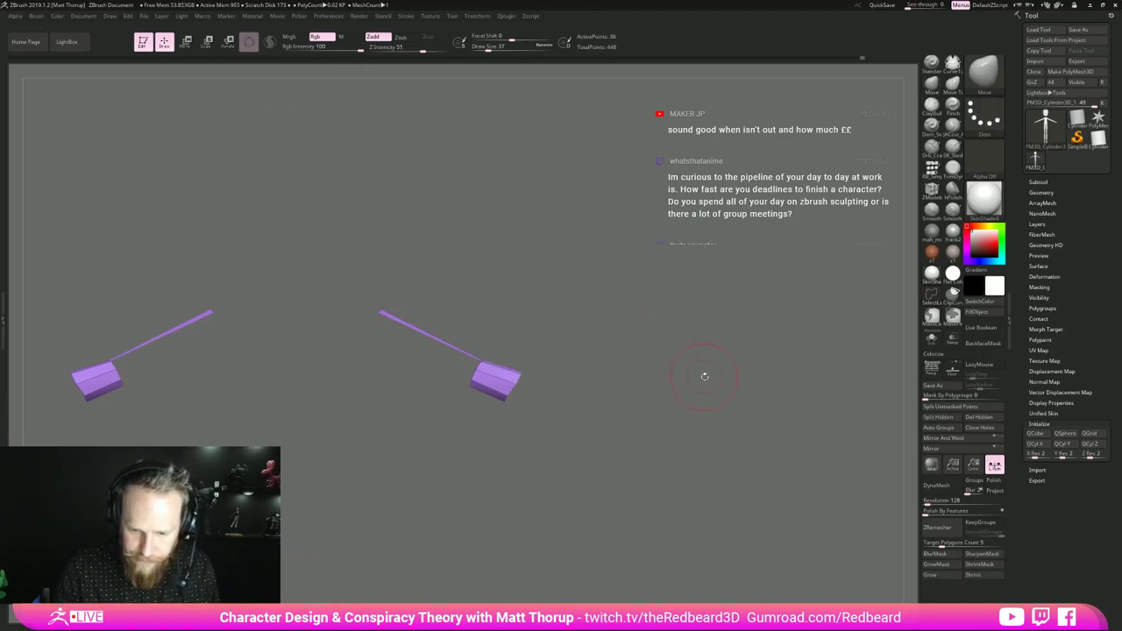
left_click(698, 373, "ctrl+shift")
- Apply the Flat Color material and check the whole figure's silhouette with the polygon wireframe temporarily turned off
left_click(953, 274)
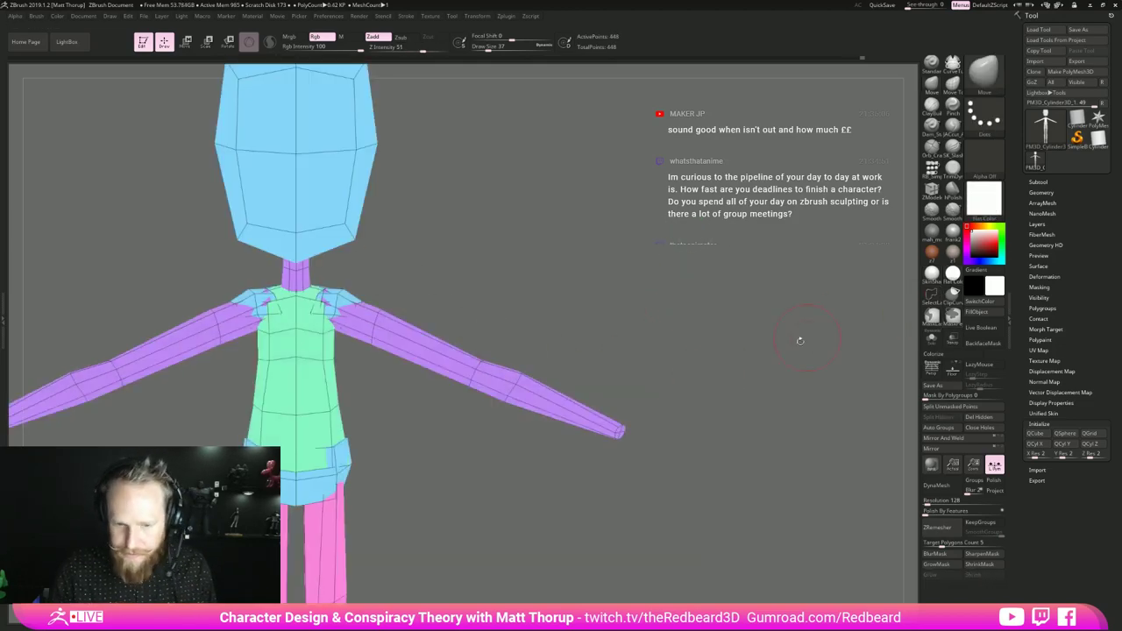
key("shift+f")
left_click_drag(777, 406, 648, 355, "alt")
left_click_drag(648, 355, 635, 393)
left_click_drag(636, 392, 634, 395, "shift")
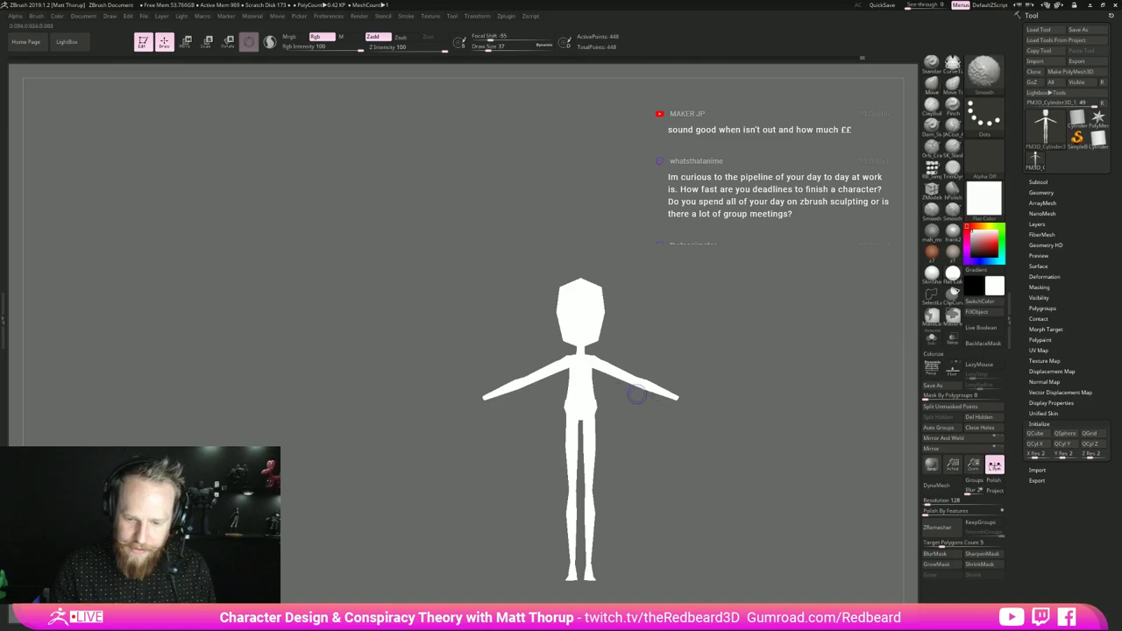
left_click_drag(740, 373, 798, 374, "alt")
key("shift+f")
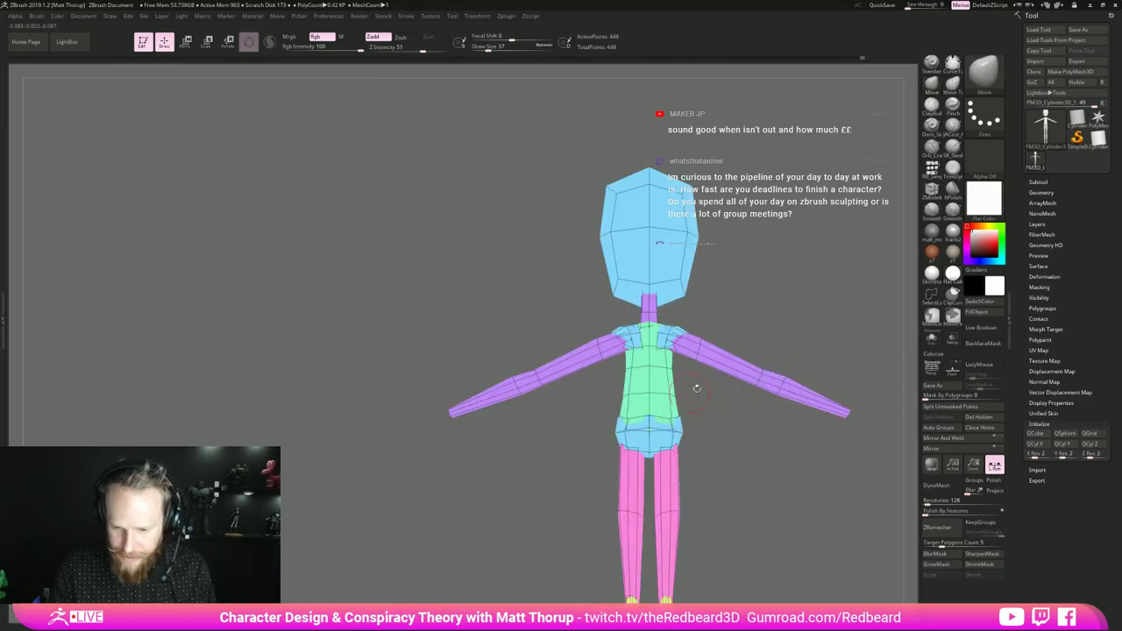
- Insert another edge loop around both upper arms, between the elbows and the shoulders, with the ZModeler brush
key("b")
key("z")
key("m")
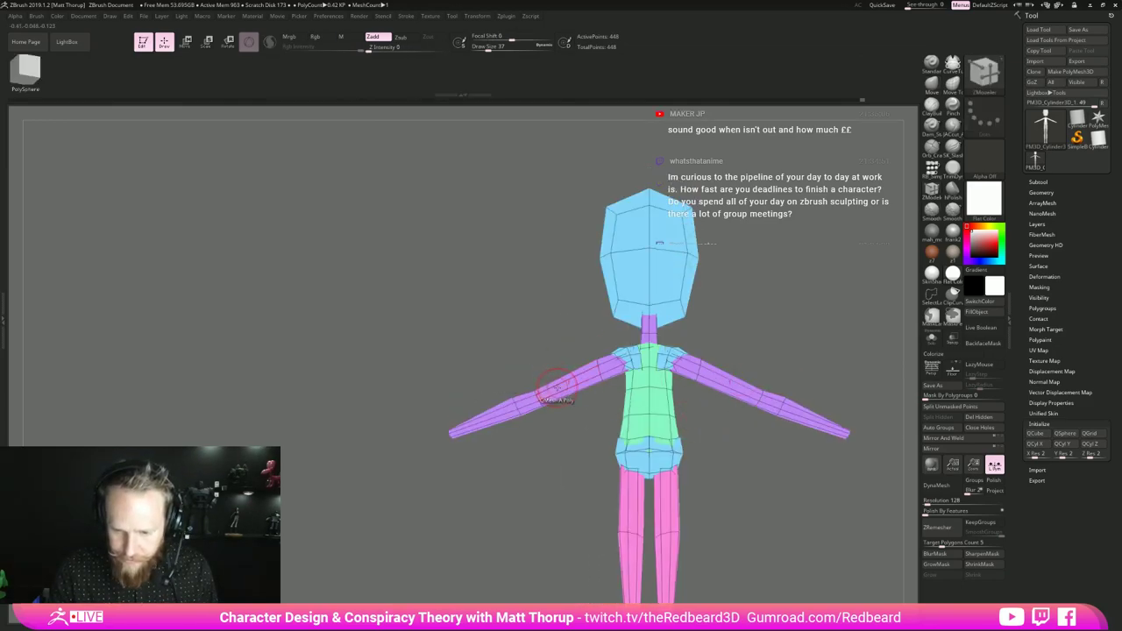
left_click(557, 383)
left_click_drag(566, 462, 695, 386, "shift")
- Apply the SkinShade4 material and reshape the upper arms around the new edge loops with the Move brush, working from the side
key("b")
key("m")
key("v")
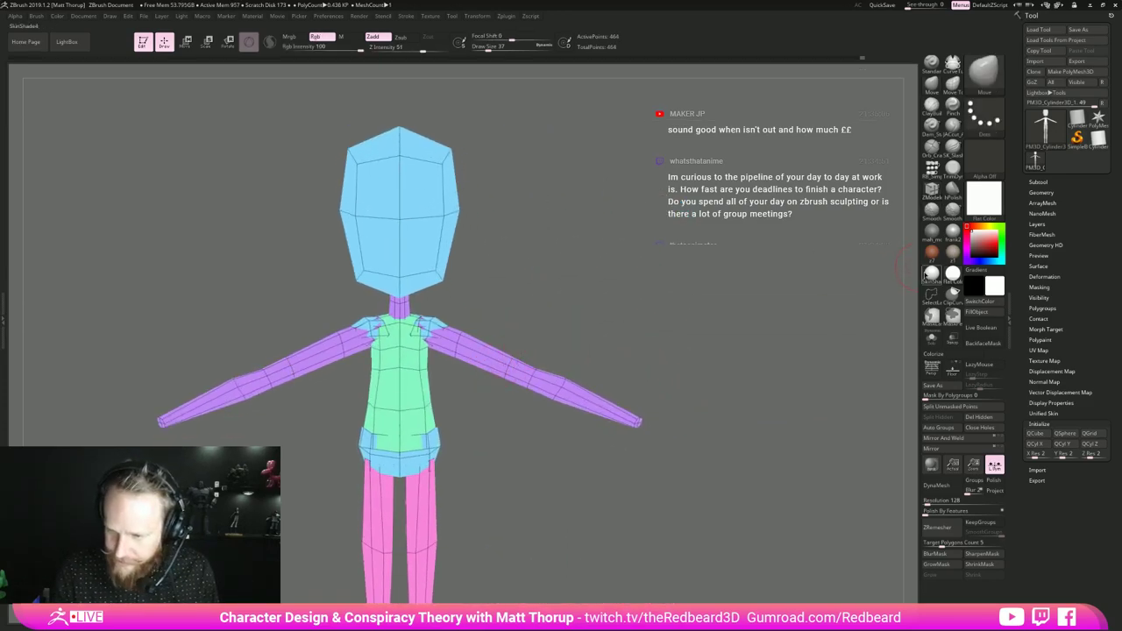
left_click(931, 274)
left_click_drag(541, 346, 493, 368)
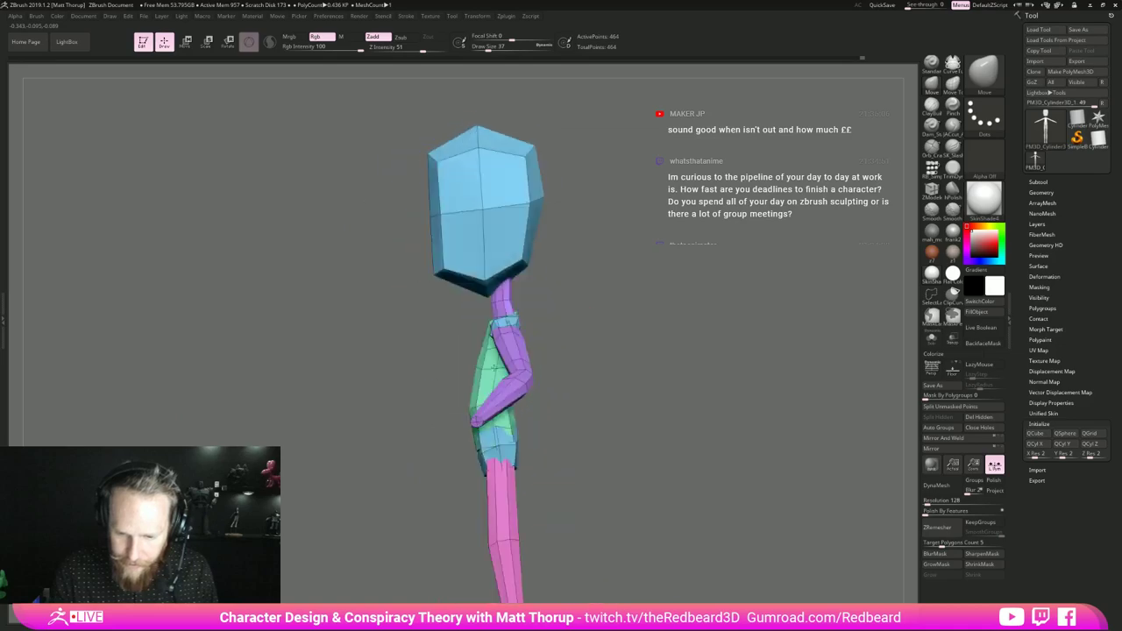
left_click_drag(569, 340, 510, 376)
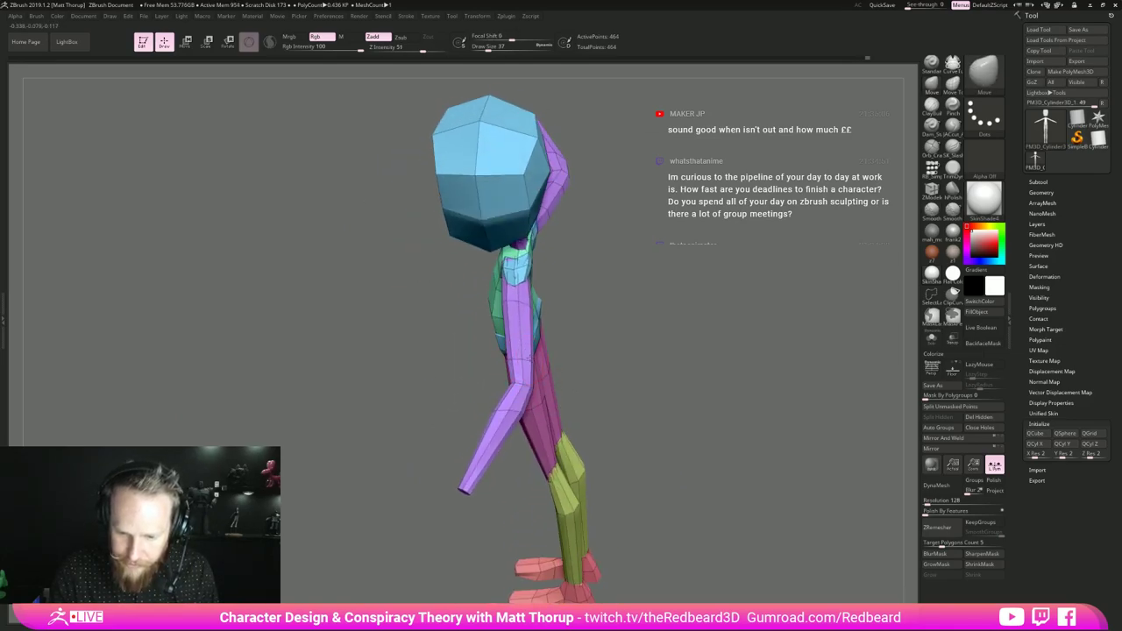
mouse_move(569, 346)
left_mouse_down()
mouse_move(632, 372)
mouse_move(575, 348)
mouse_move(638, 359)
mouse_move(558, 369)
left_mouse_up()
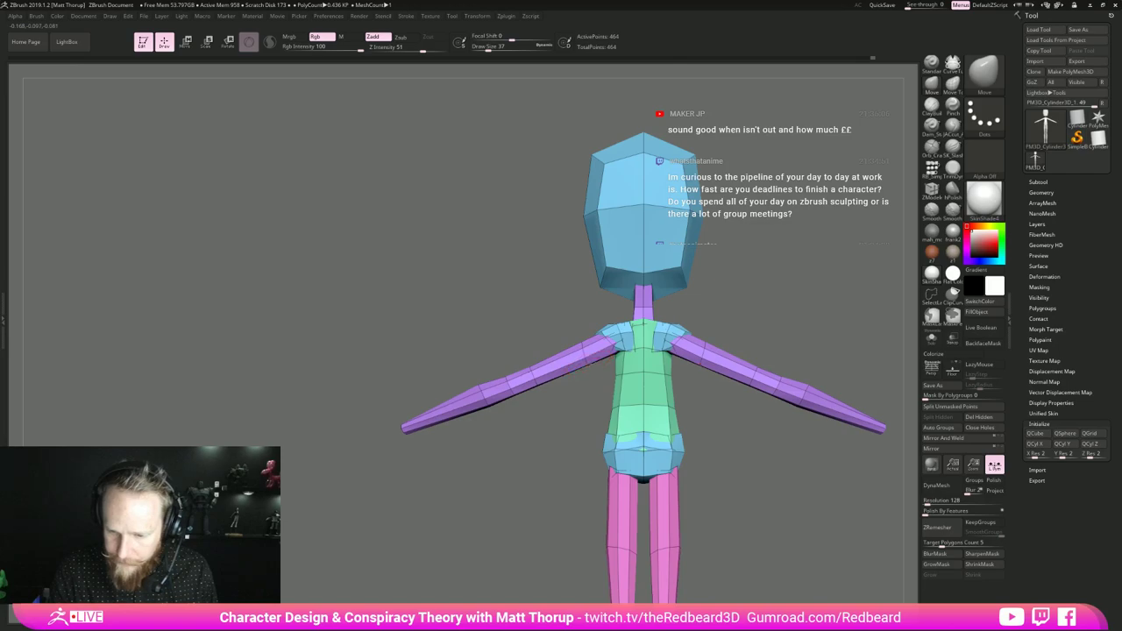
- Pull the lower shoulder vertices at the back of the armpits down with the Move Topological brush
key("b")
key("m")
key("t")
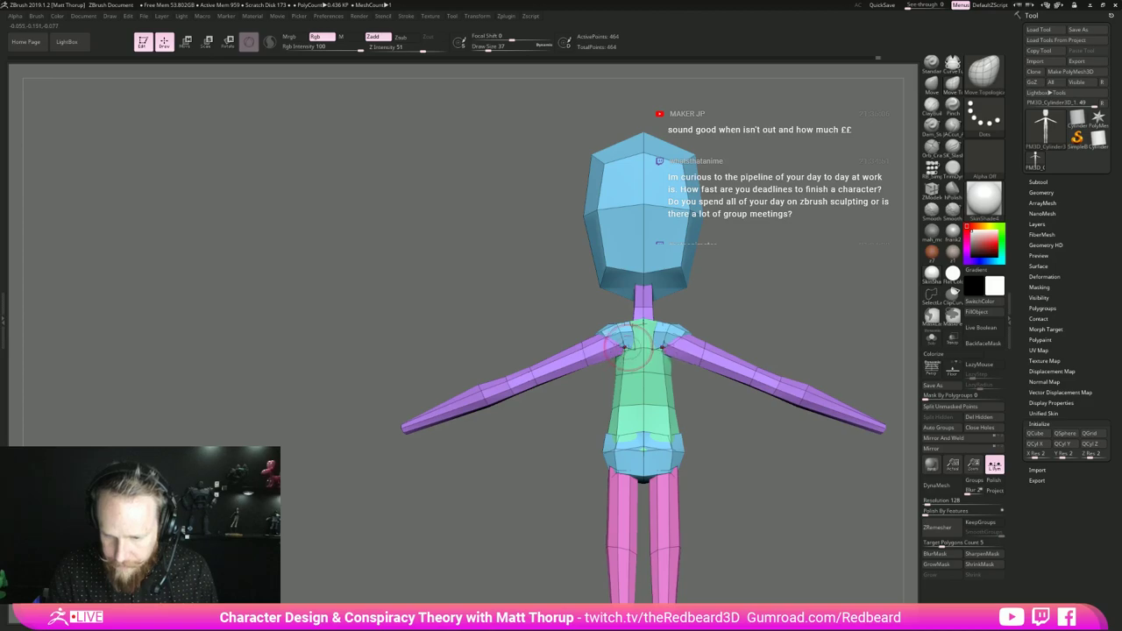
left_click_drag(629, 348, 628, 358)
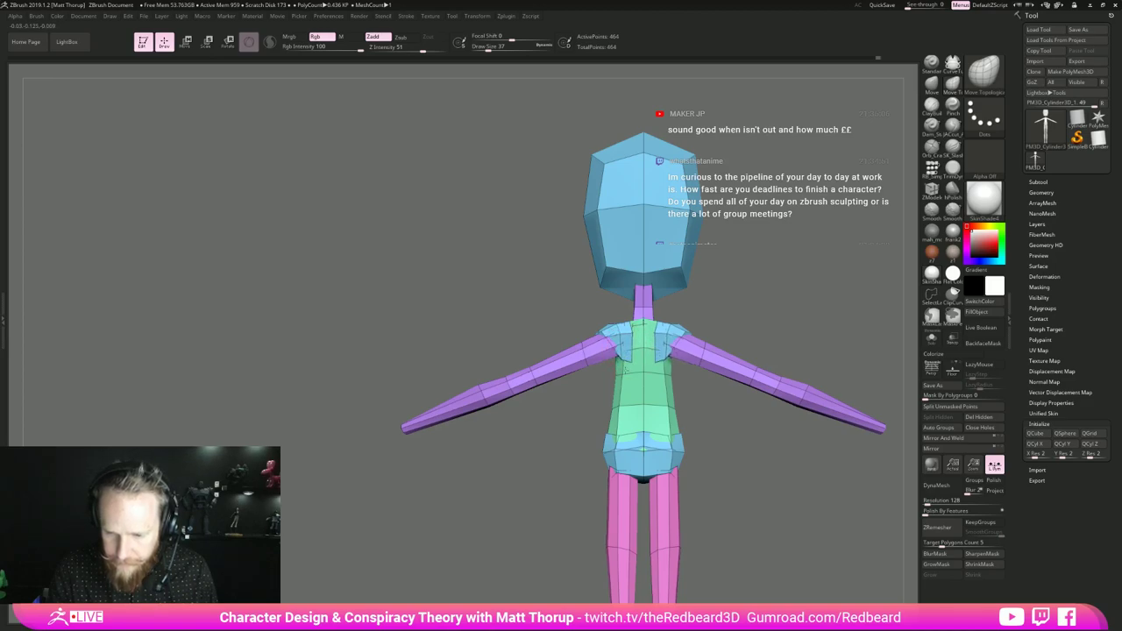
mouse_move(508, 426)
left_mouse_down()
mouse_move(770, 381)
mouse_move(731, 305)
left_mouse_up()
left_click_drag(607, 388, 605, 389)
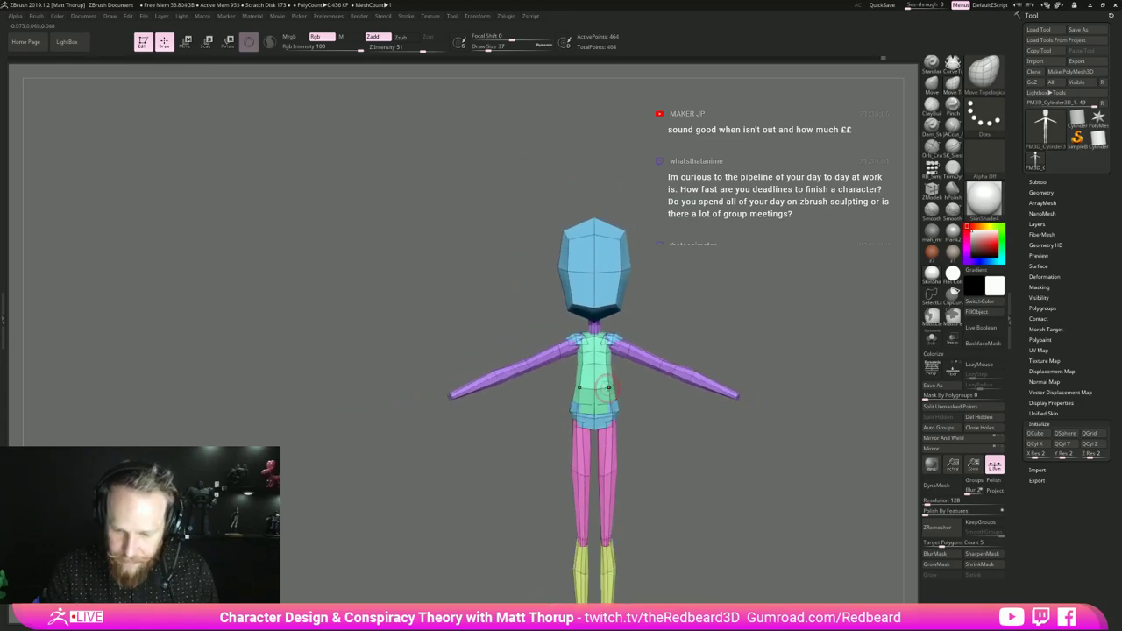
mouse_move(648, 432)
left_mouse_down("alt")
mouse_move(666, 431)
mouse_move(648, 405)
mouse_move(691, 420)
left_mouse_up("alt")
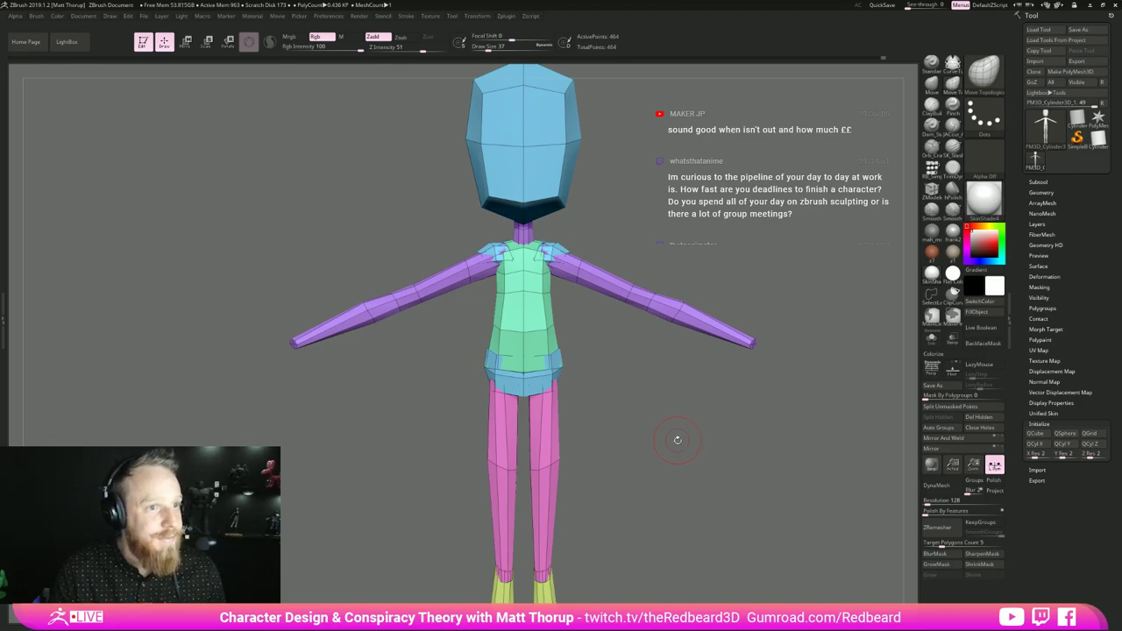
- Set the draw size to 46 and refine the upper arms' contours below the shoulders from the front and back
left_click_drag(668, 403, 662, 464)
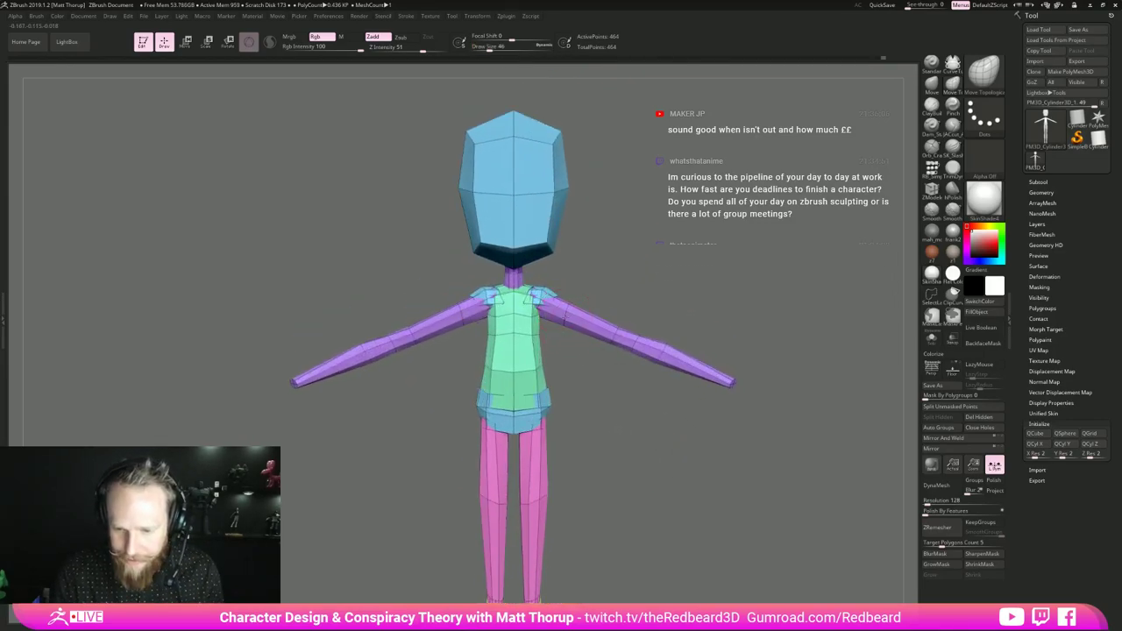
left_click_drag(596, 300, 499, 316)
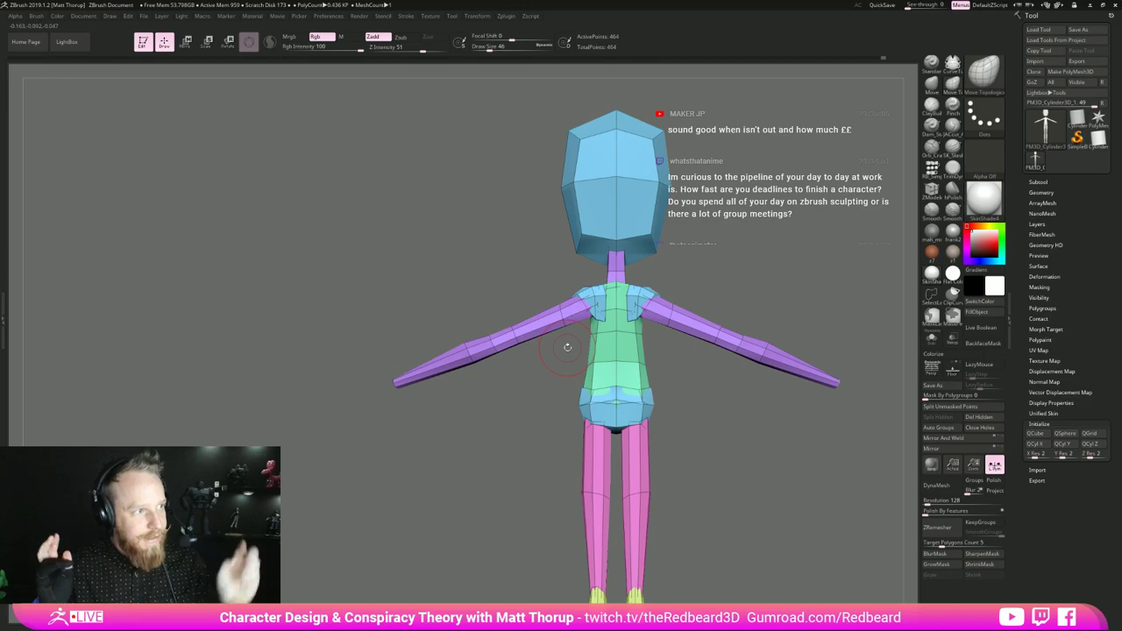
left_click_drag(484, 481, 683, 423)
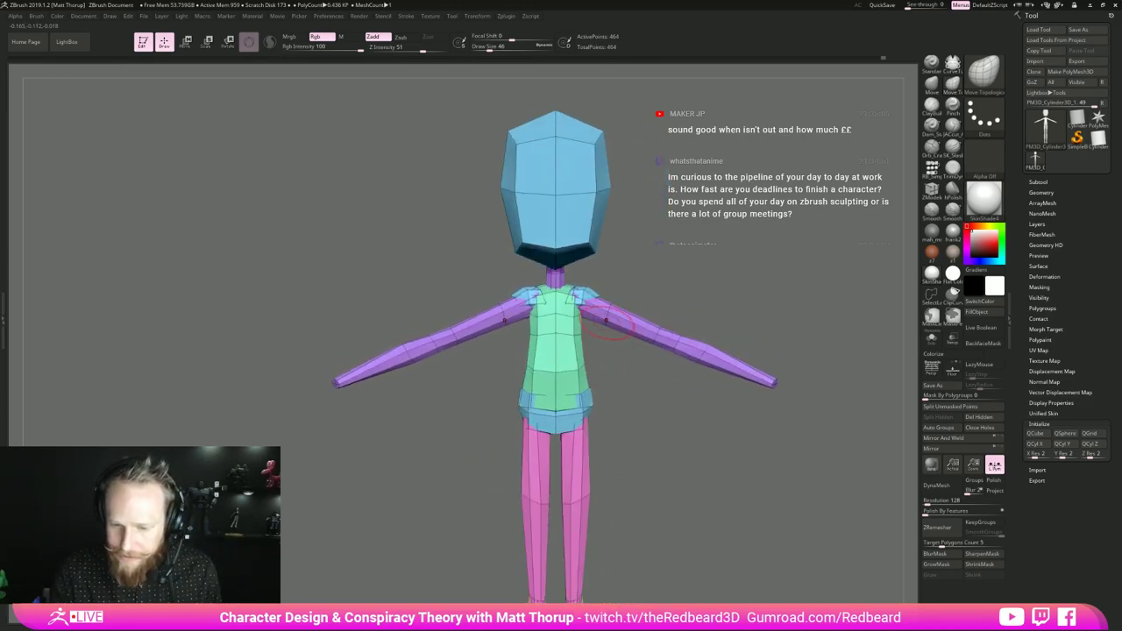
left_click_drag(668, 289, 530, 319)
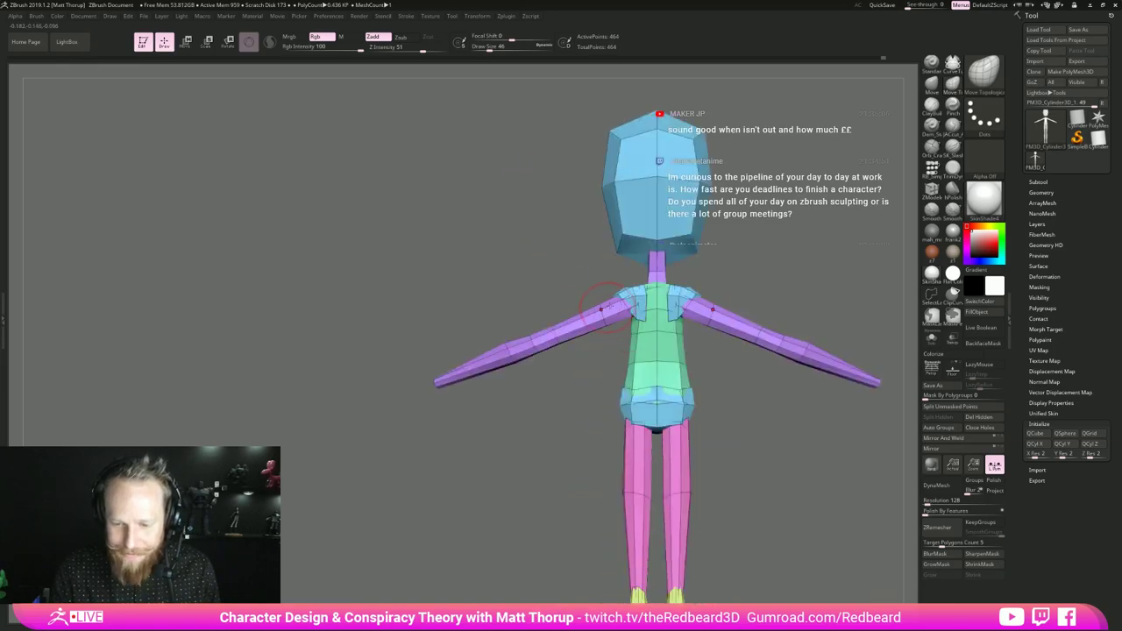
- Reduce the draw size to 31 and then 27, and adjust the upper arms above the elbows from behind and above
key("s")
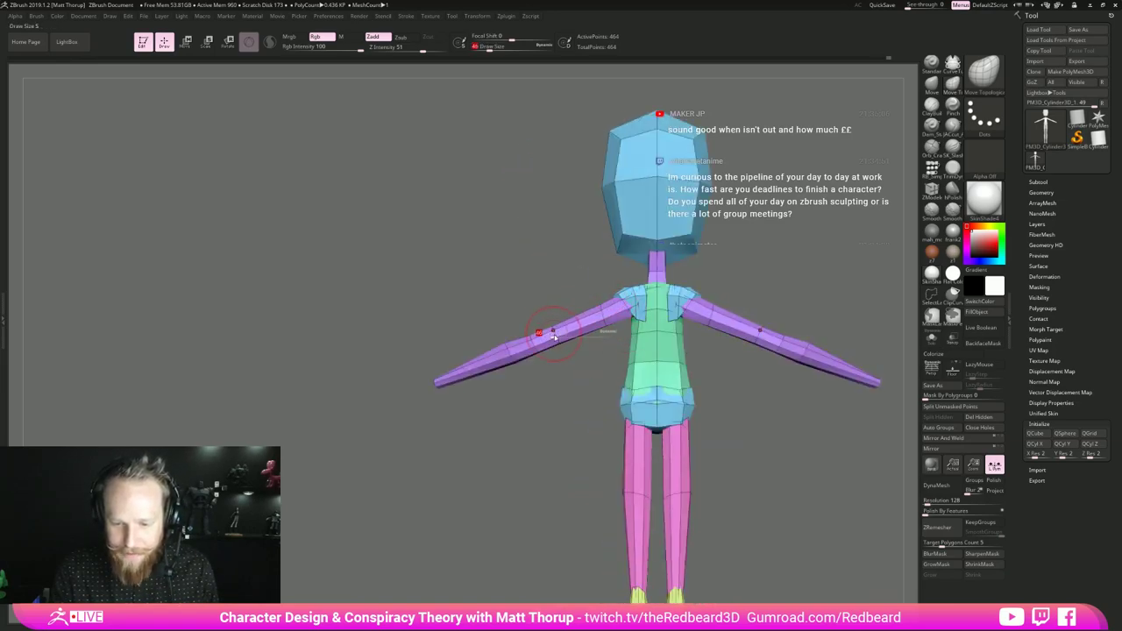
left_click(546, 334)
right_click_drag(547, 335, 543, 368)
left_click_drag(543, 367, 538, 360)
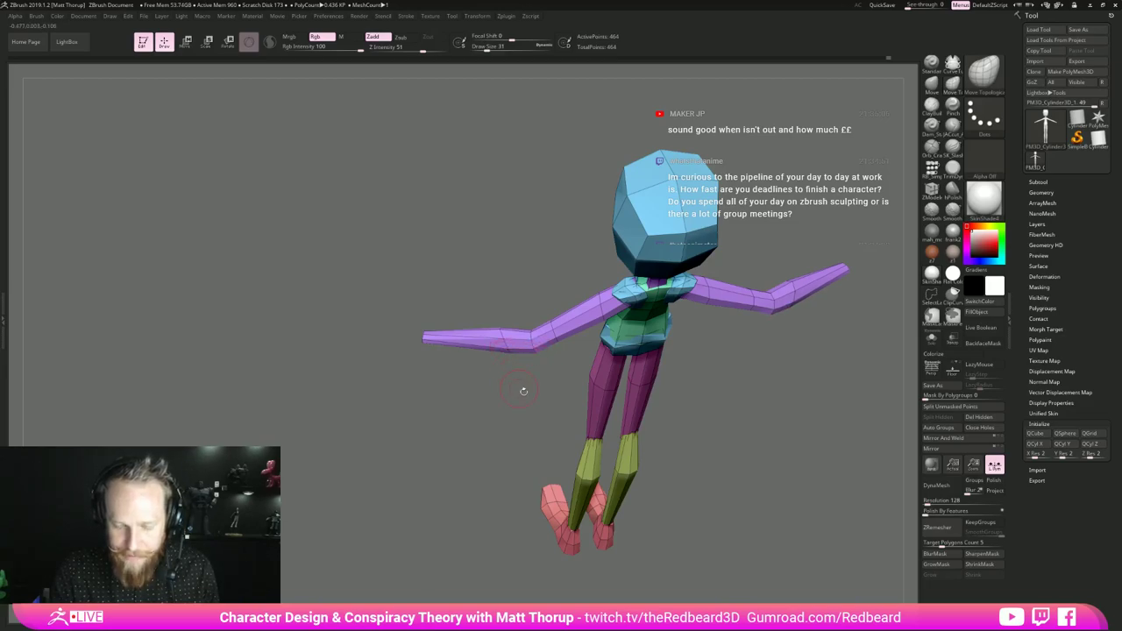
right_click_drag(551, 339, 550, 419)
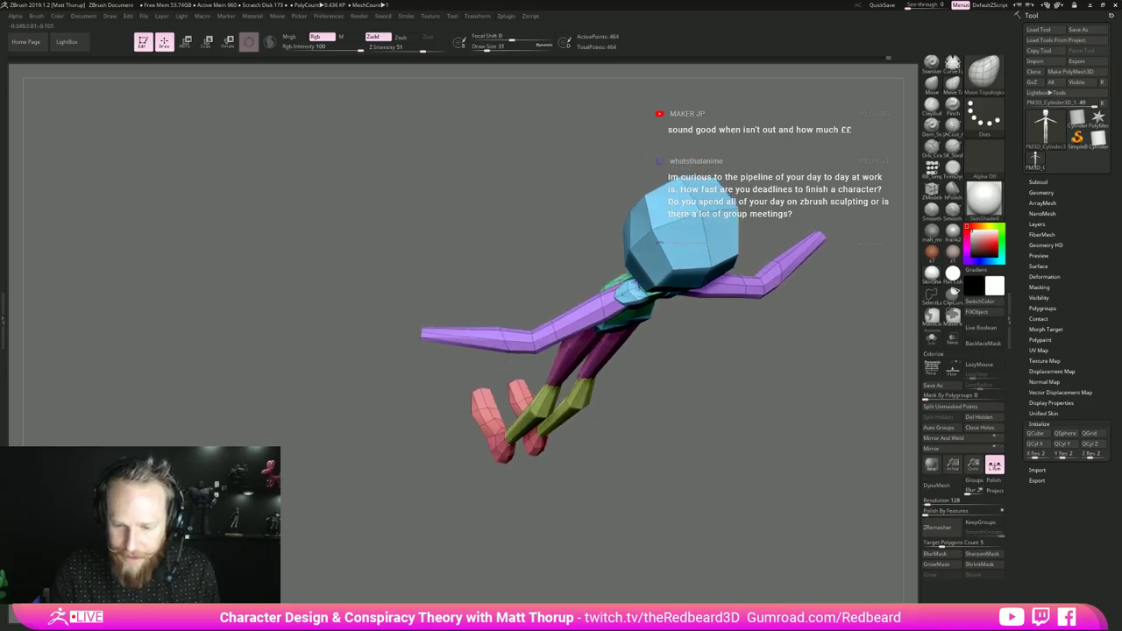
key("s")
left_click(551, 322)
left_click_drag(651, 409, 653, 401)
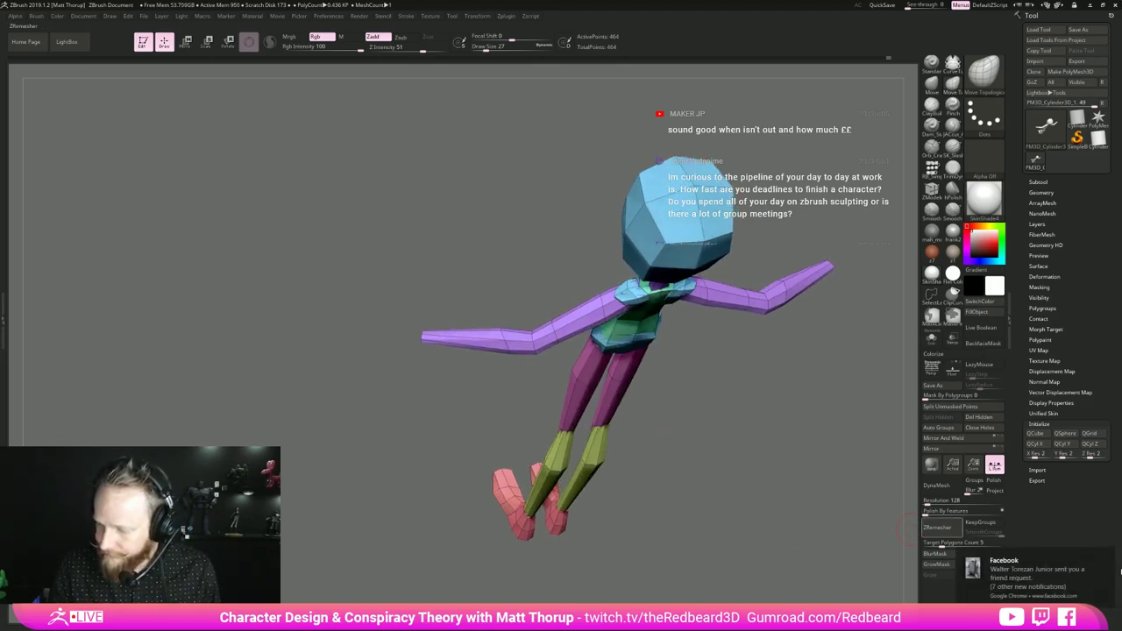
- Dismiss the desktop notification and refine the upper arms close to the shoulders and armpits with the Move Topological brush
left_click(1107, 557)
left_click_drag(756, 499, 724, 511)
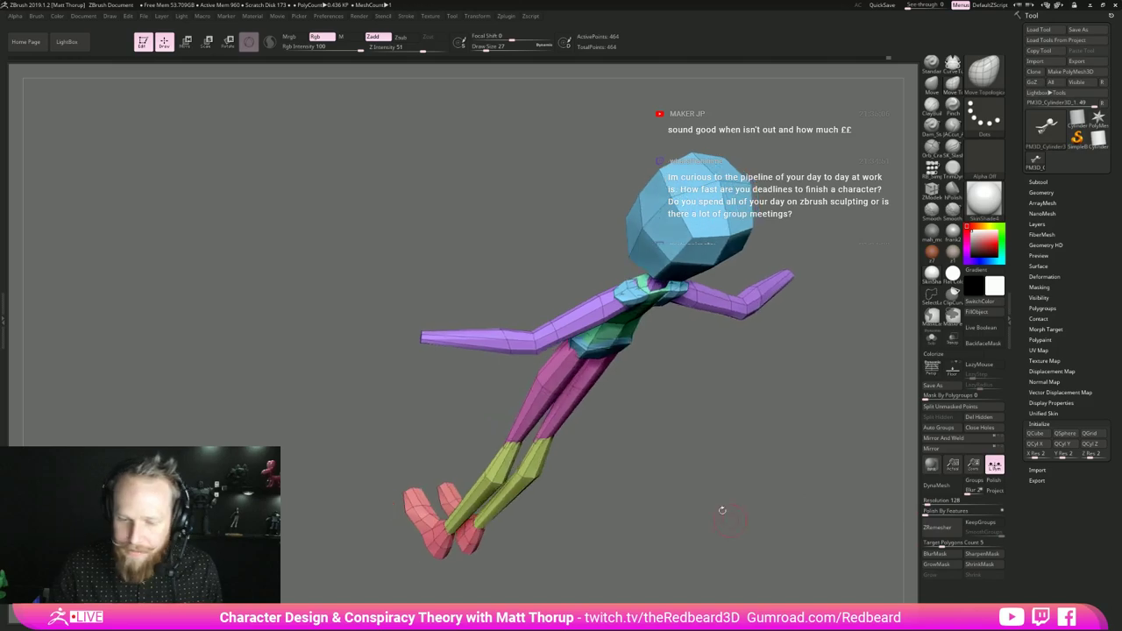
left_click_drag(586, 372, 674, 359)
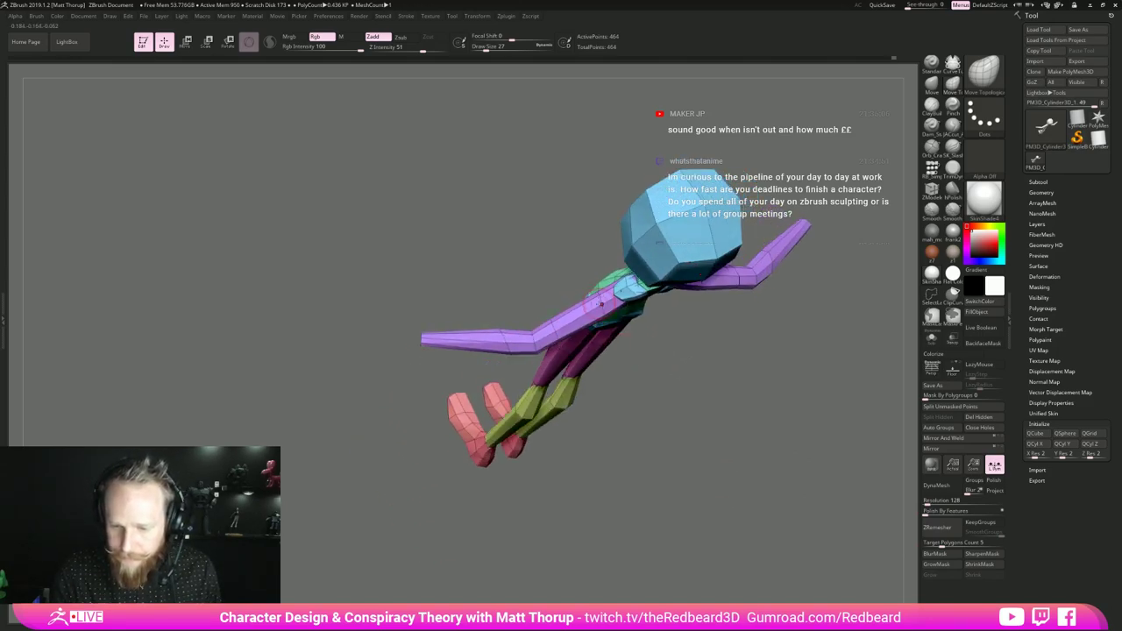
left_click_drag(646, 353, 581, 390)
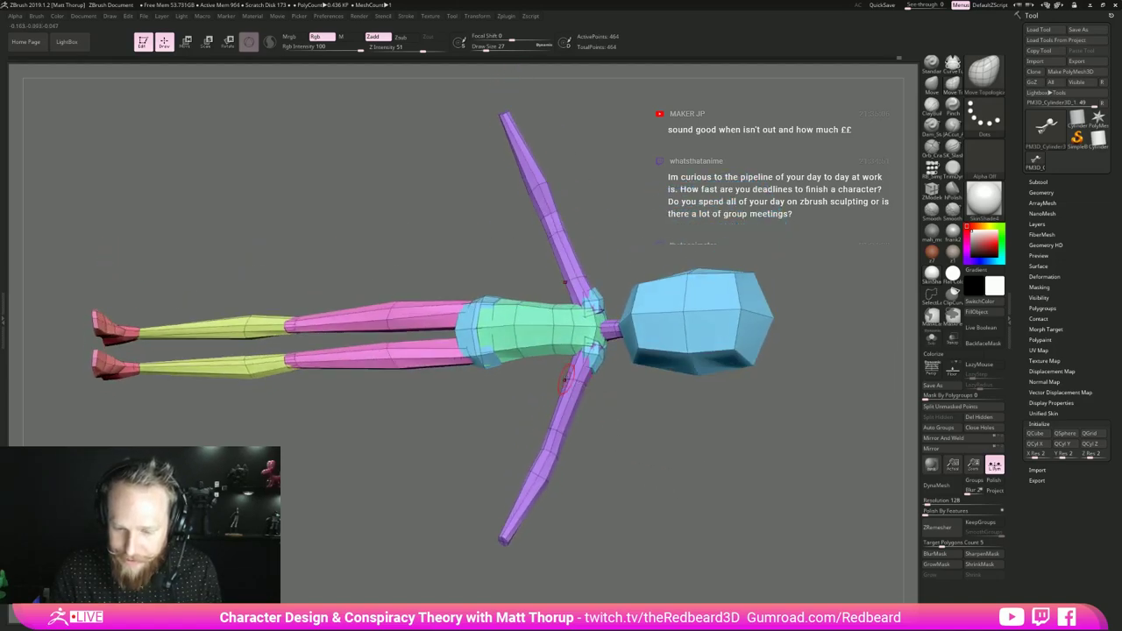
right_click_drag(565, 380, 701, 455)
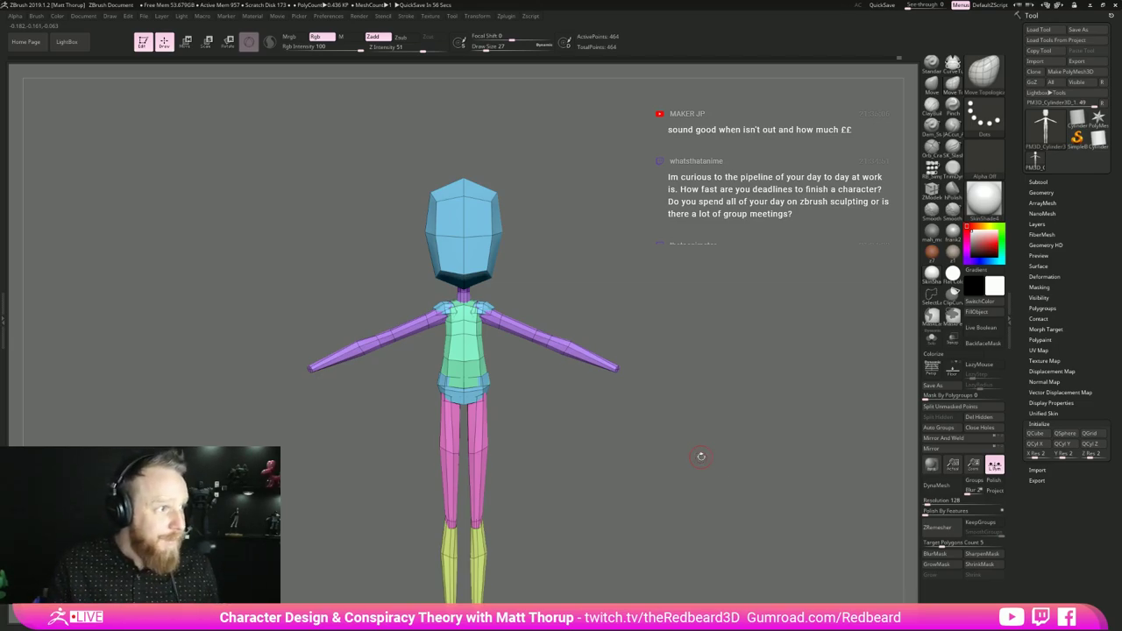
- Set the draw size to 20 and adjust the mid-thigh edge loops on both legs from behind
left_click_drag(667, 439, 601, 447)
left_click_drag(650, 526, 638, 473, "alt")
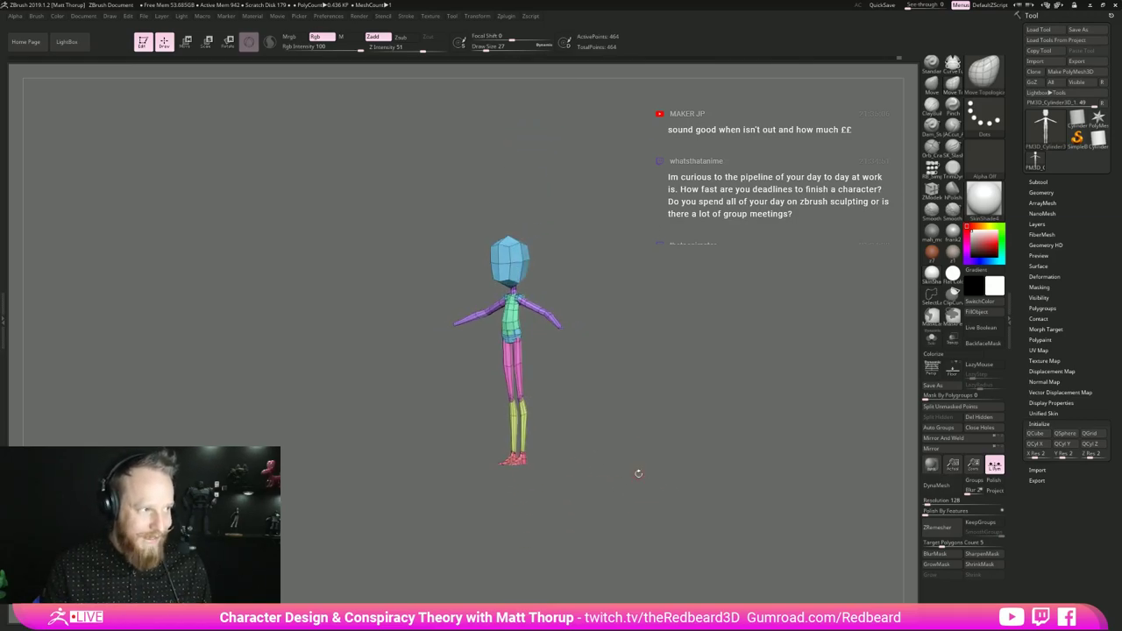
left_click_drag(715, 420, 671, 430)
mouse_move(671, 430)
left_mouse_down("alt")
mouse_move(723, 439)
mouse_move(693, 438)
mouse_move(716, 430)
mouse_move(717, 409)
left_mouse_up("alt")
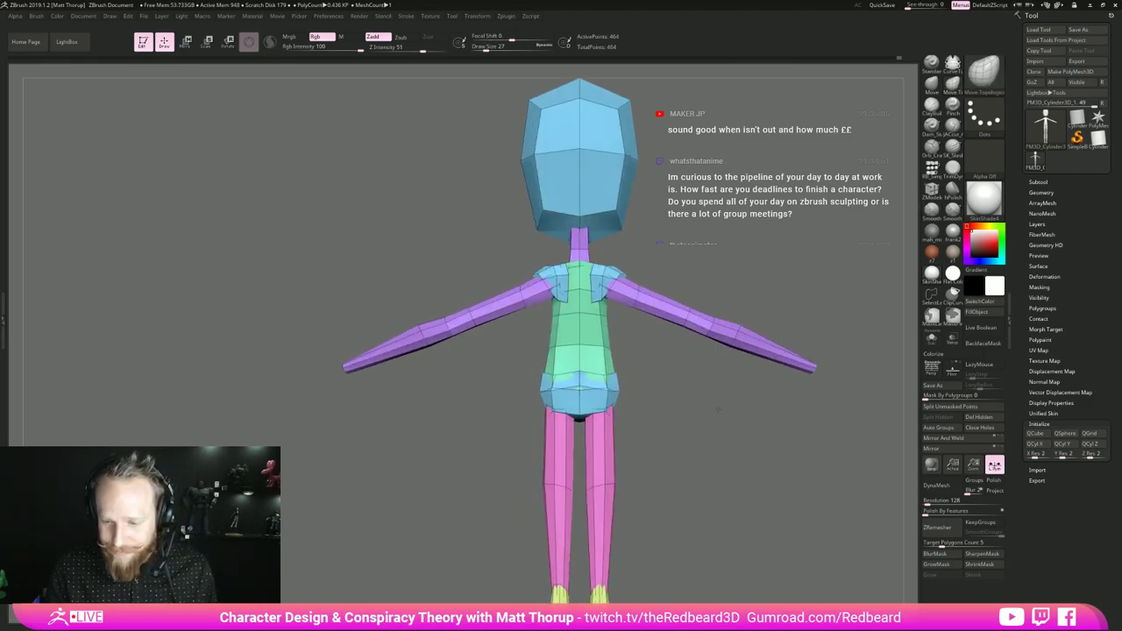
mouse_move(688, 312)
left_mouse_down()
mouse_move(704, 333)
mouse_move(711, 458)
mouse_move(680, 436)
mouse_move(770, 448)
mouse_move(676, 479)
mouse_move(721, 412)
left_mouse_up()
key("s")
left_click(705, 334)
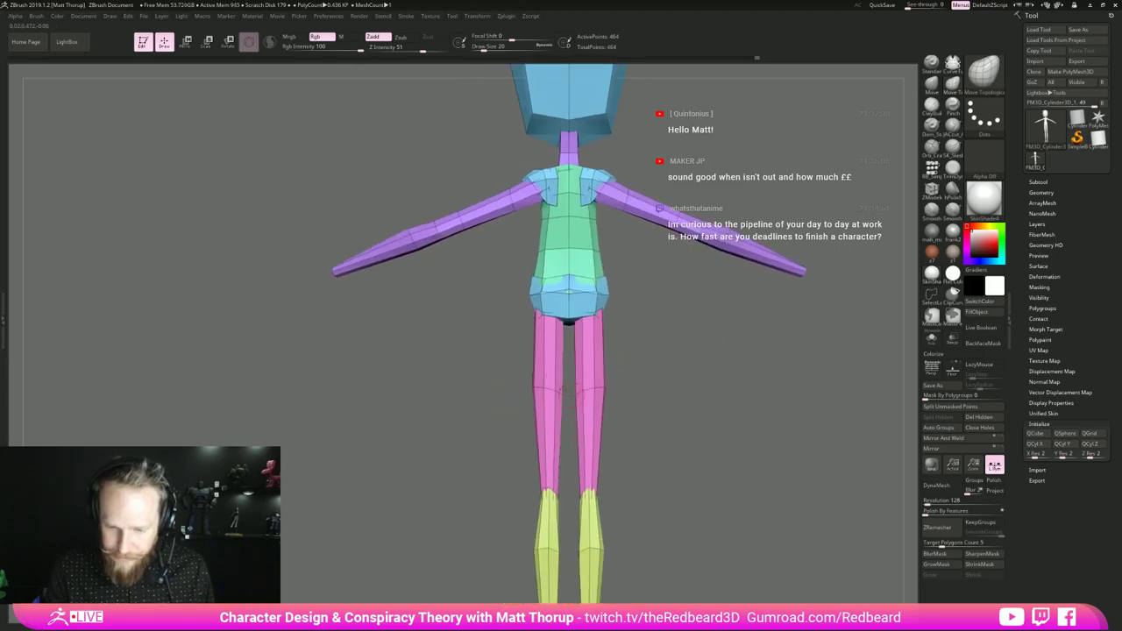
- Set the draw size to 14 and reshape the knee area where the thighs meet the lower legs
key("s")
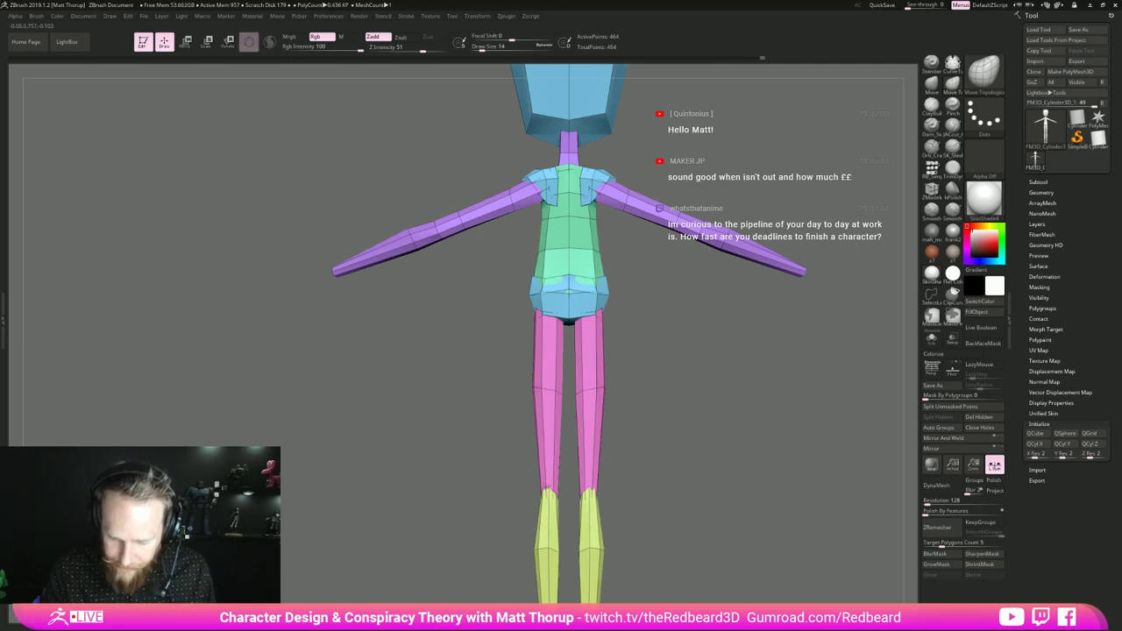
mouse_move(650, 452)
left_mouse_down()
mouse_move(671, 522)
mouse_move(675, 438)
left_mouse_up()
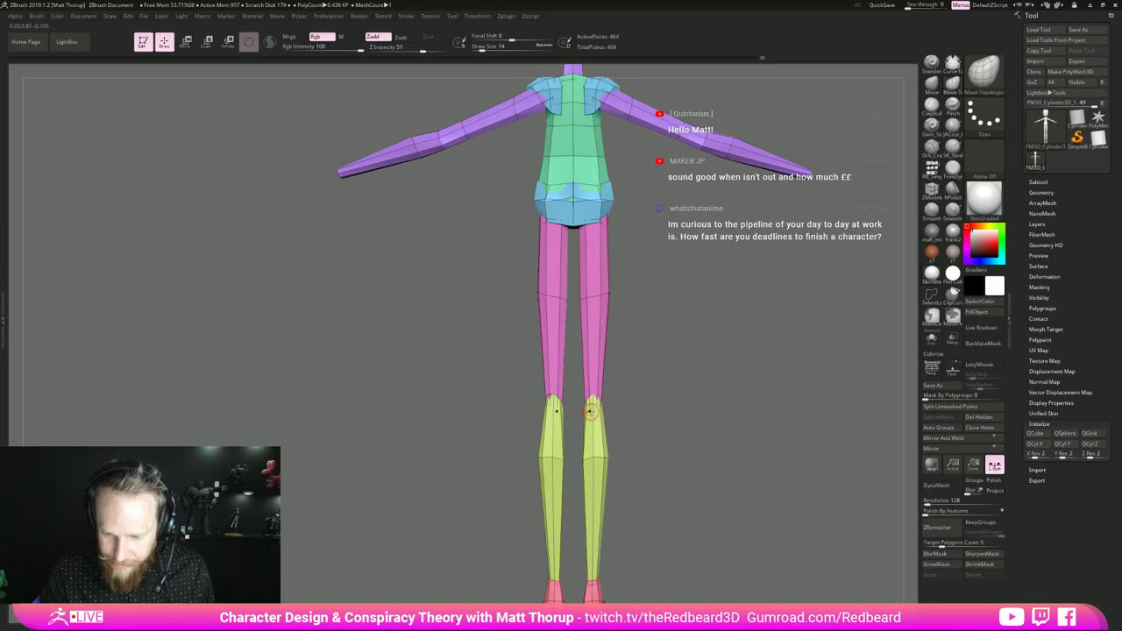
mouse_move(616, 402)
left_mouse_down()
mouse_move(613, 391)
mouse_move(629, 388)
mouse_move(552, 393)
left_mouse_up()
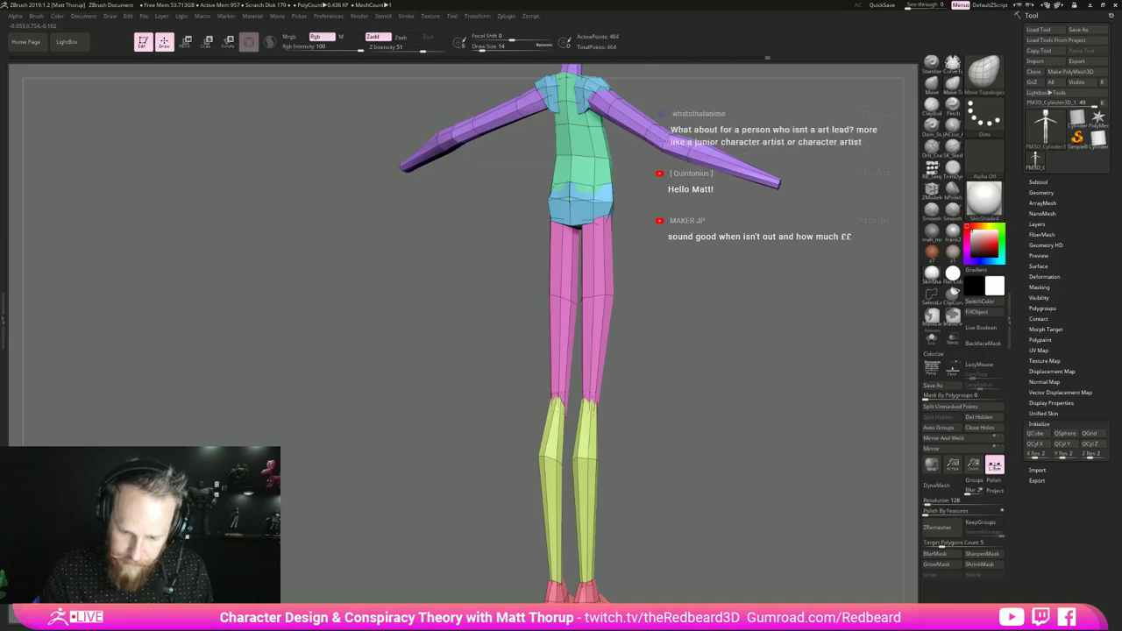
left_click_drag(631, 381, 561, 409)
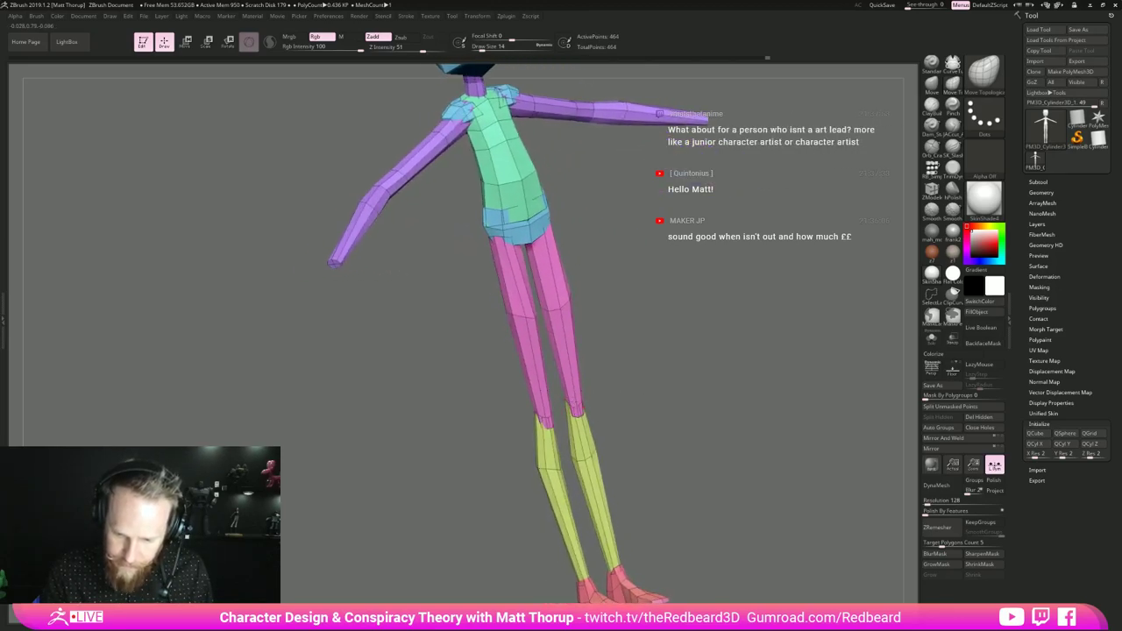
left_click_drag(630, 380, 683, 417, "shift")
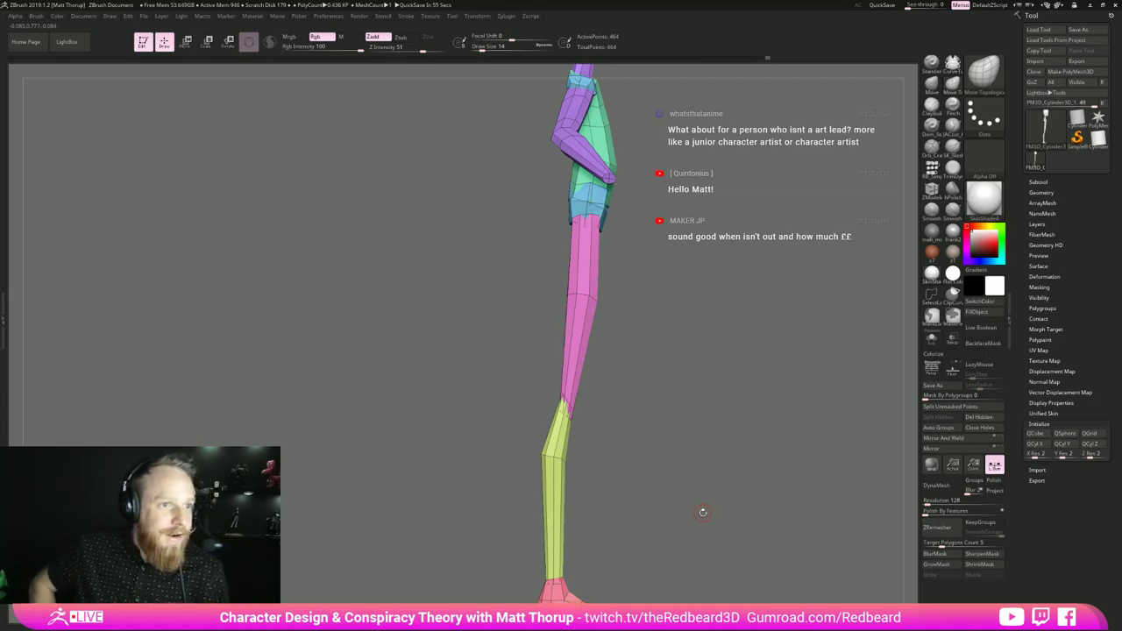
- Set the draw size to 25 and refine the knees and lower thighs from the side and front, checking the legs' overall shape
mouse_move(722, 418)
left_mouse_down("shift")
mouse_move(687, 417)
mouse_move(655, 487)
left_mouse_up("shift")
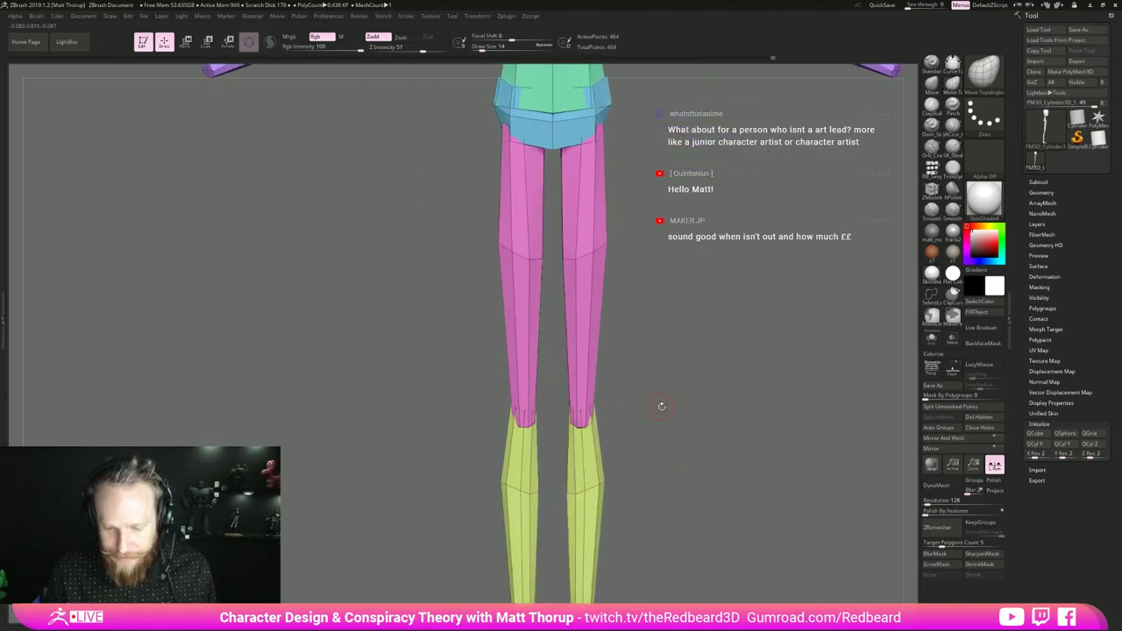
left_click_drag(662, 406, 574, 427)
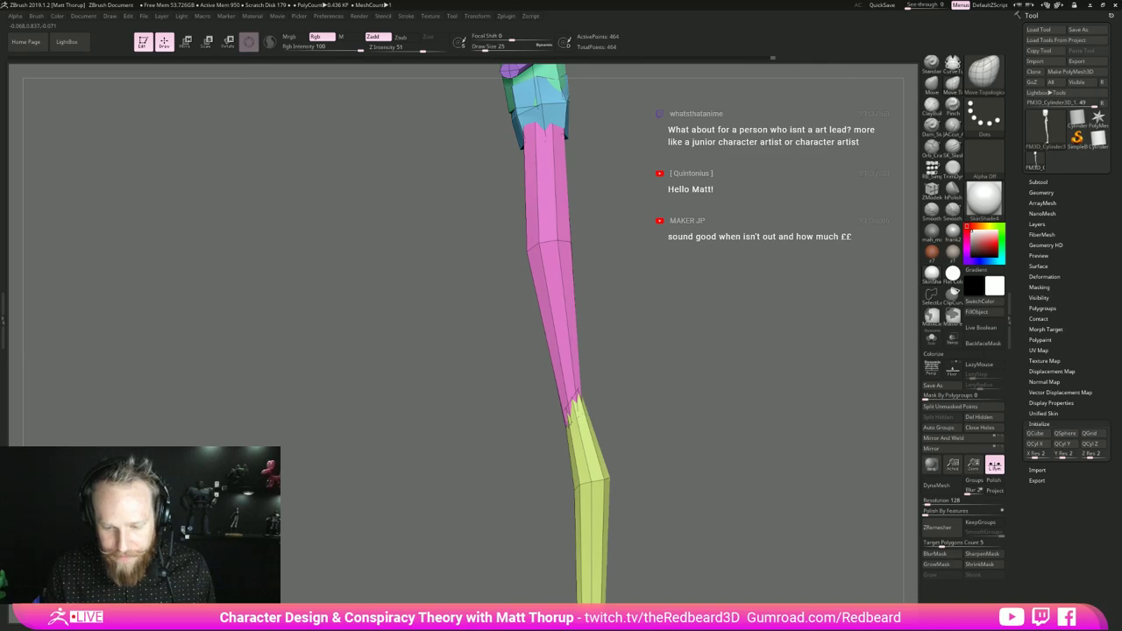
left_click_drag(651, 406, 584, 426, "shift")
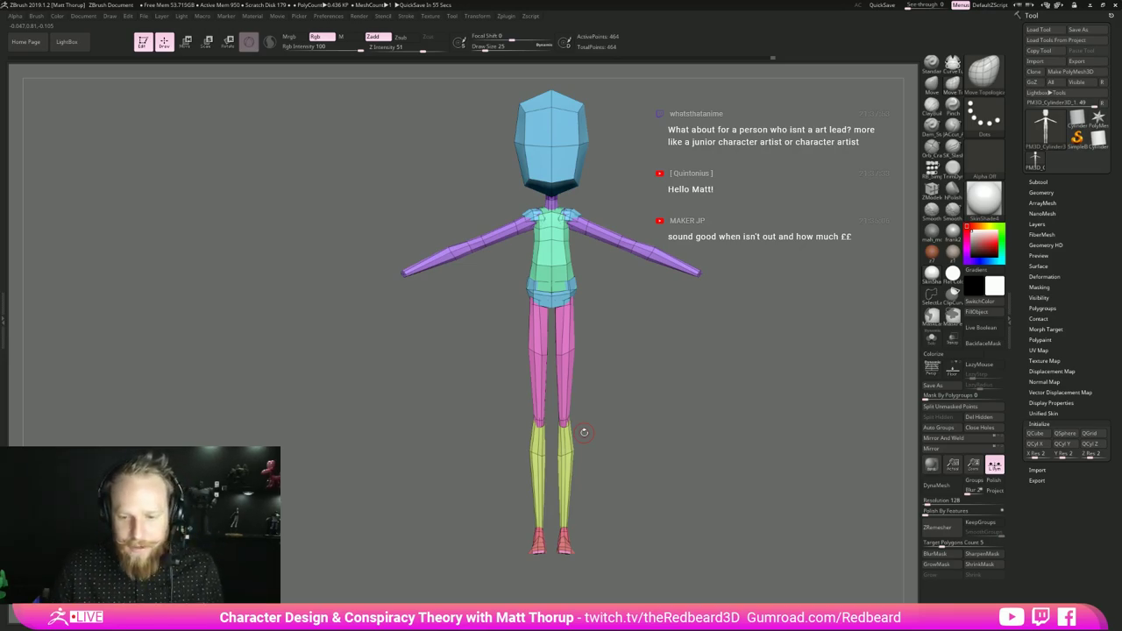
left_click_drag(707, 362, 717, 405, "shift")
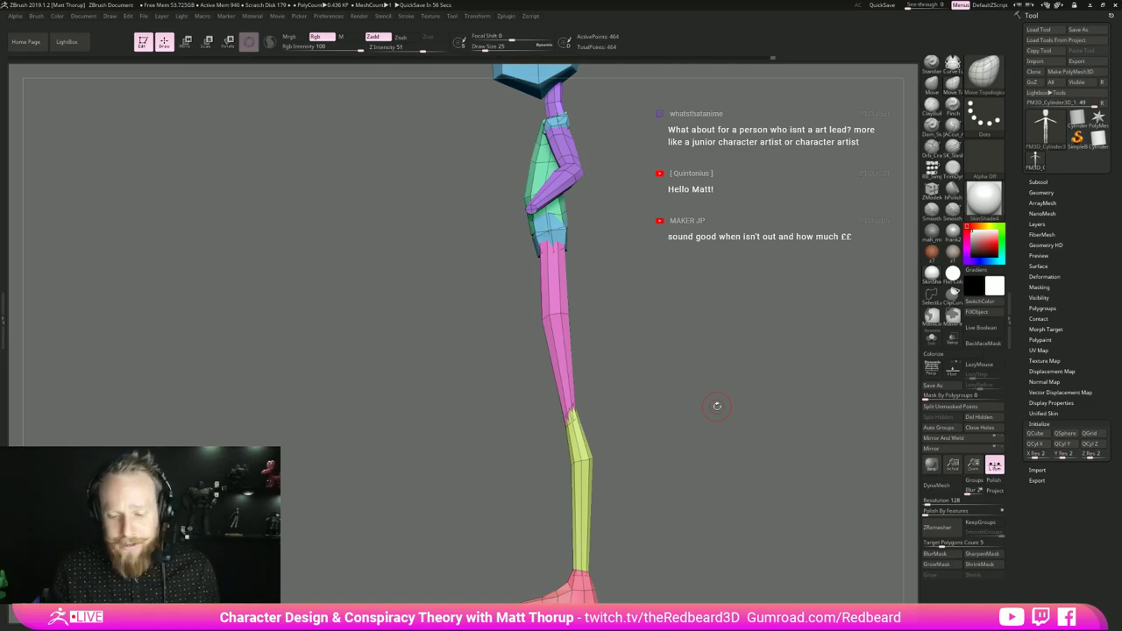
left_click_drag(683, 433, 712, 440)
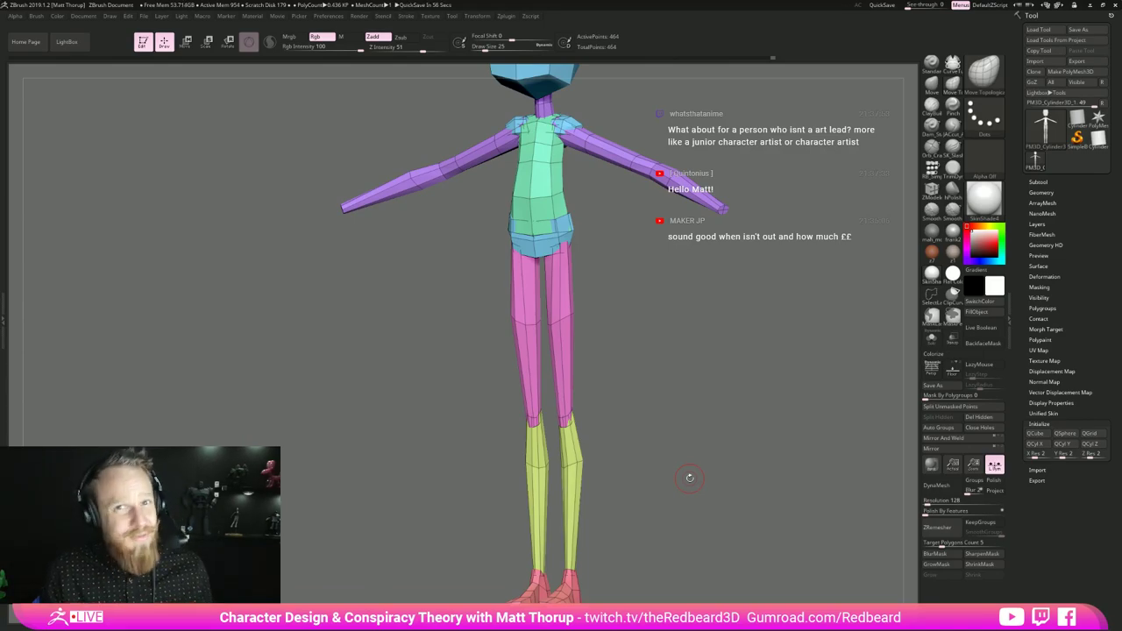
left_click_drag(690, 477, 652, 469)
left_click_drag(660, 408, 647, 455, "alt")
left_click_drag(630, 416, 659, 406)
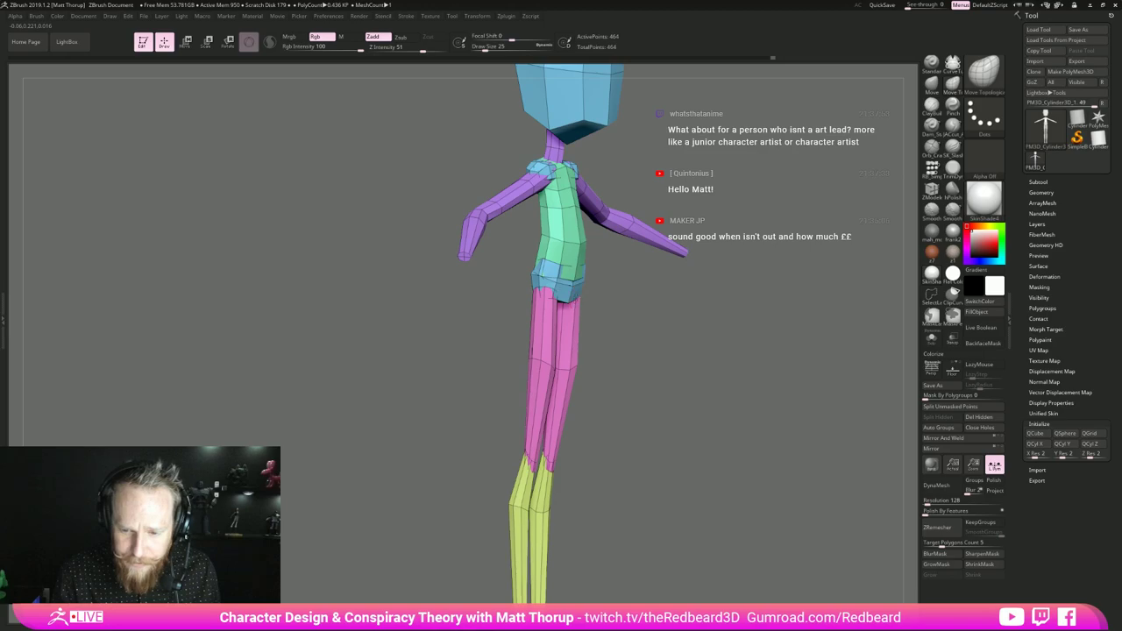
- Set the draw size to 37 and adjust the mid-thigh edge loops on both legs from the front
left_click_drag(617, 312, 621, 393, "shift")
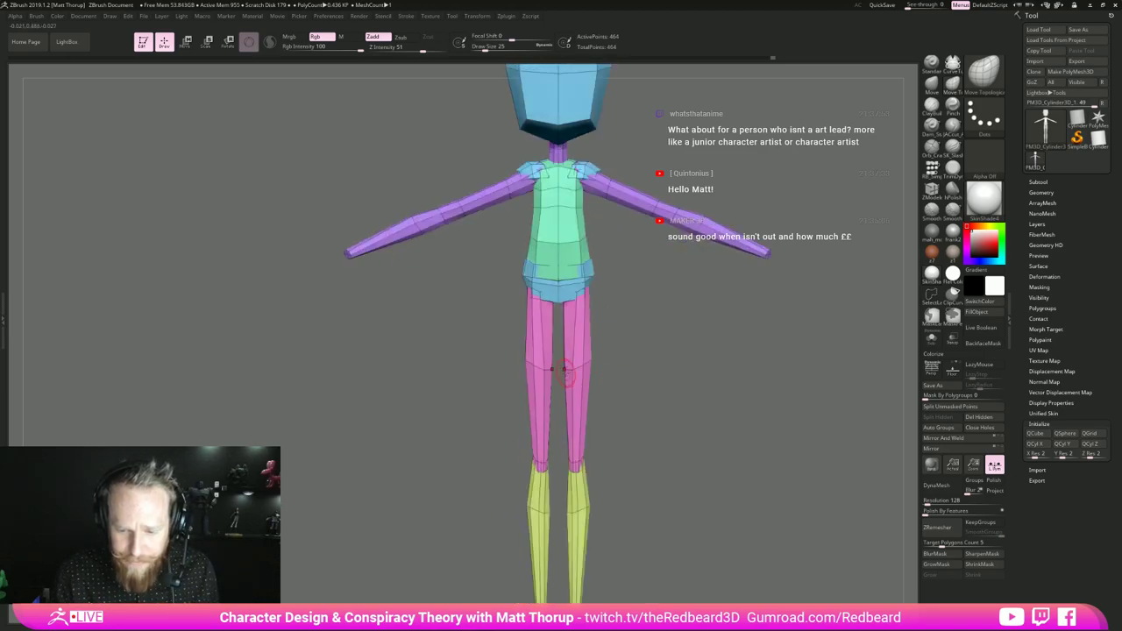
key("s")
left_click(567, 373)
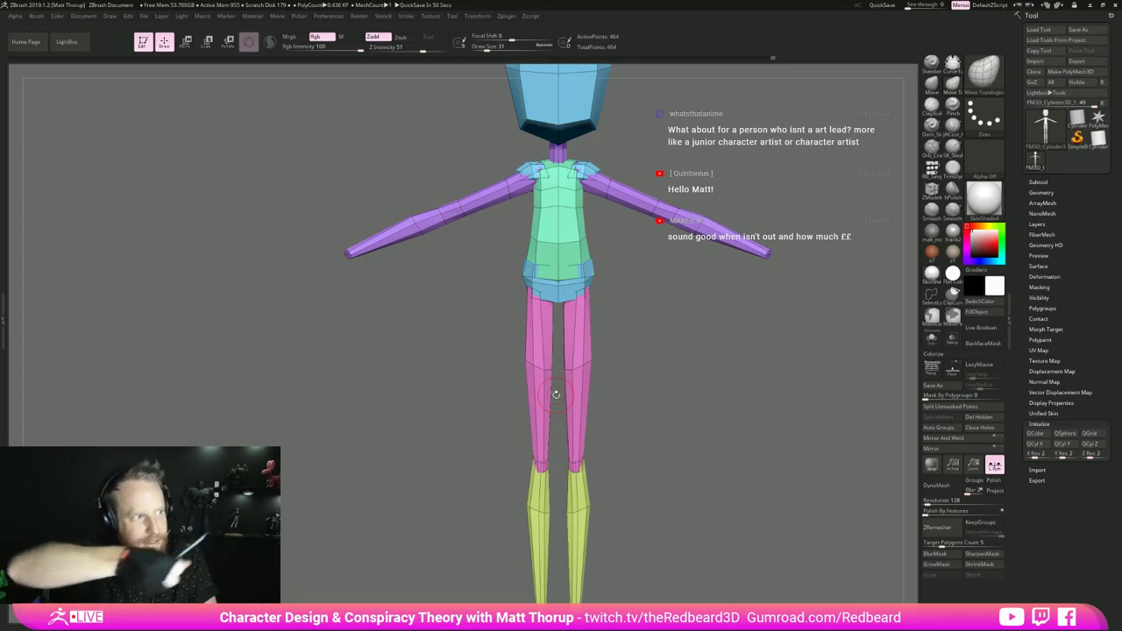
left_click_drag(699, 438, 651, 380)
key("s")
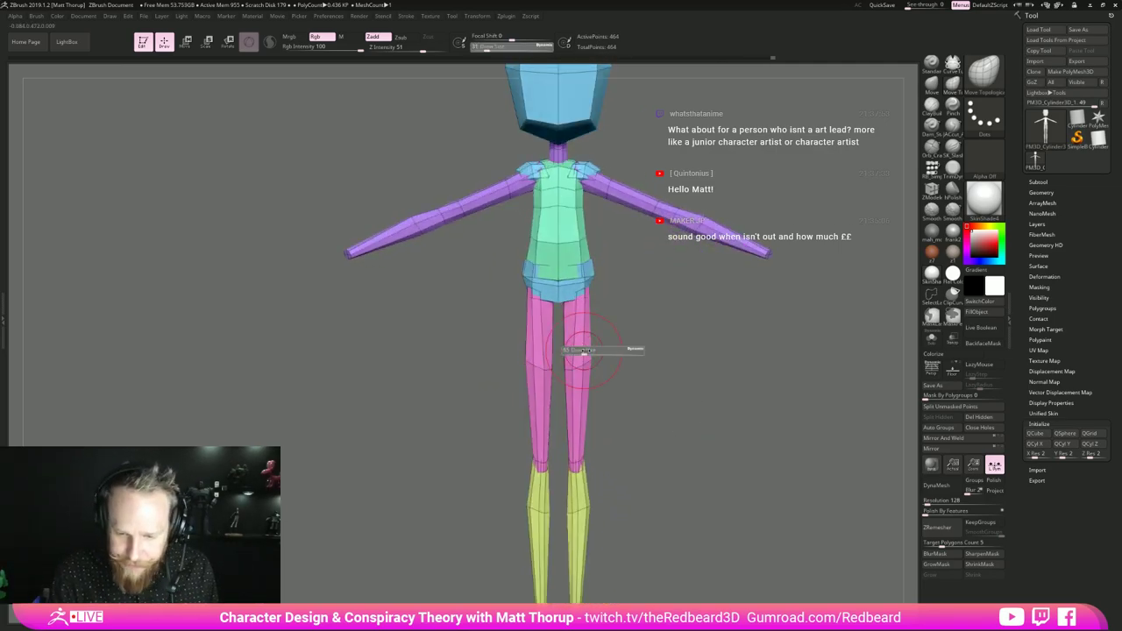
left_click_drag(581, 347, 592, 347)
mouse_move(585, 350)
left_mouse_down()
mouse_move(581, 340)
mouse_move(563, 354)
mouse_move(565, 369)
mouse_move(590, 337)
mouse_move(624, 340)
left_mouse_up()
key("s")
key("s")
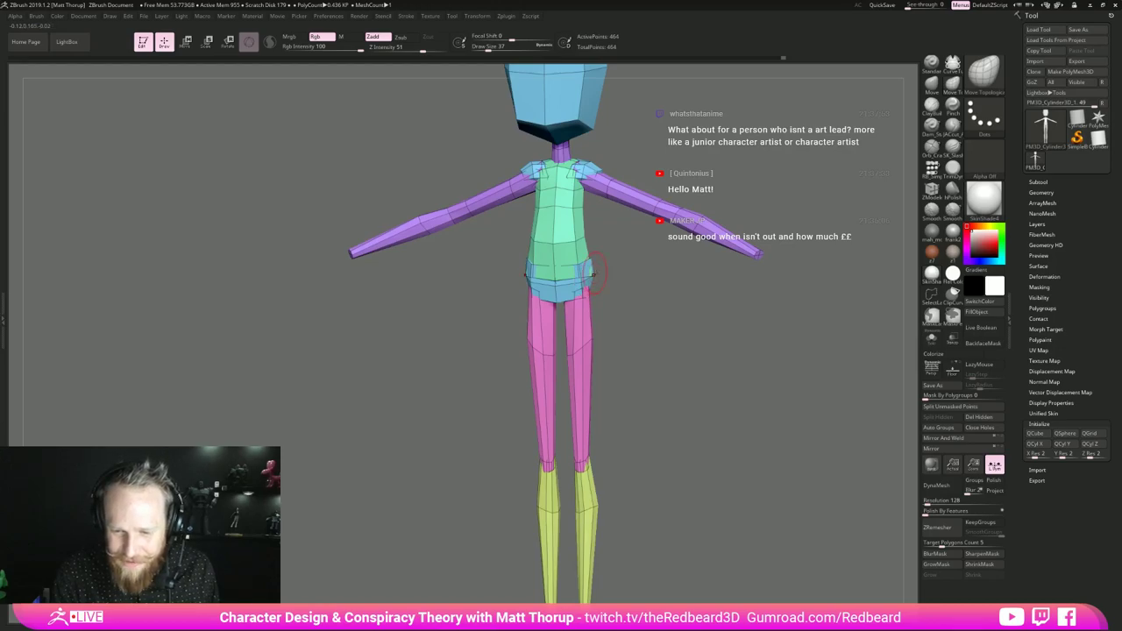
- Refine the outer hips with the Move brush at draw size 27 and Move Topological at draw size 20
key("b")
key("m")
key("v")
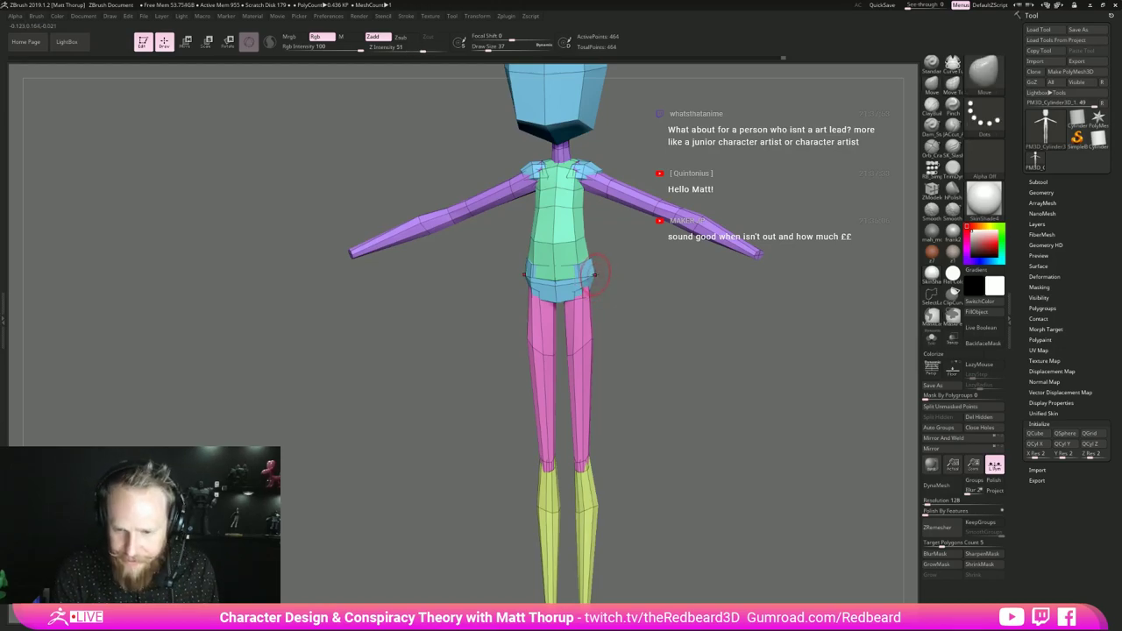
key("s")
mouse_move(594, 274)
left_mouse_down()
mouse_move(627, 273)
mouse_move(626, 219)
left_mouse_up()
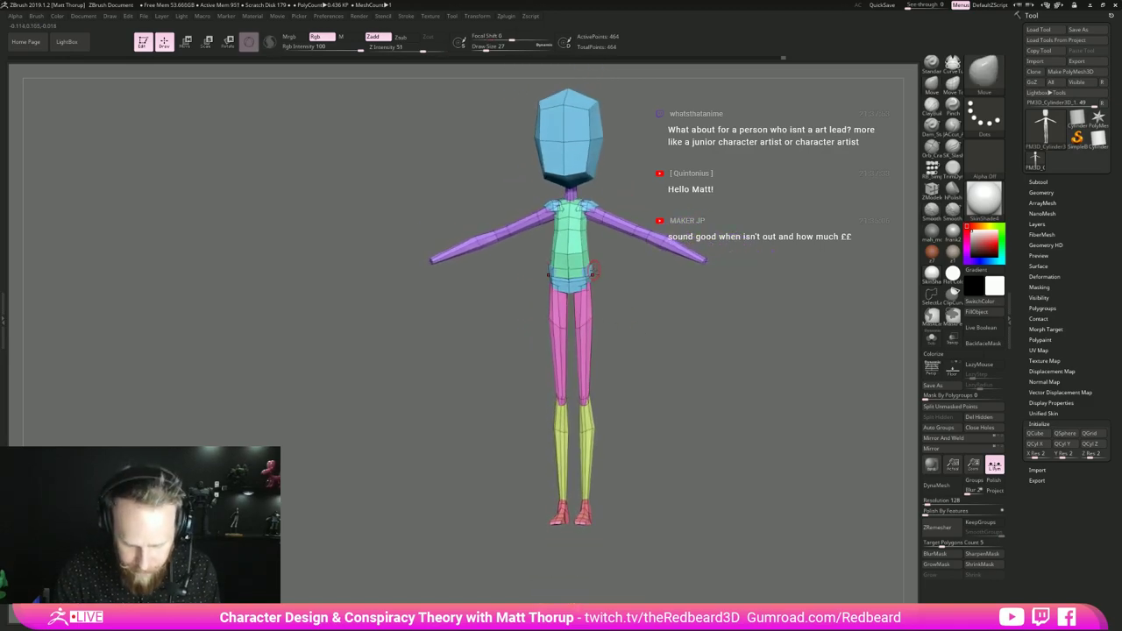
key("b")
key("m")
key("t")
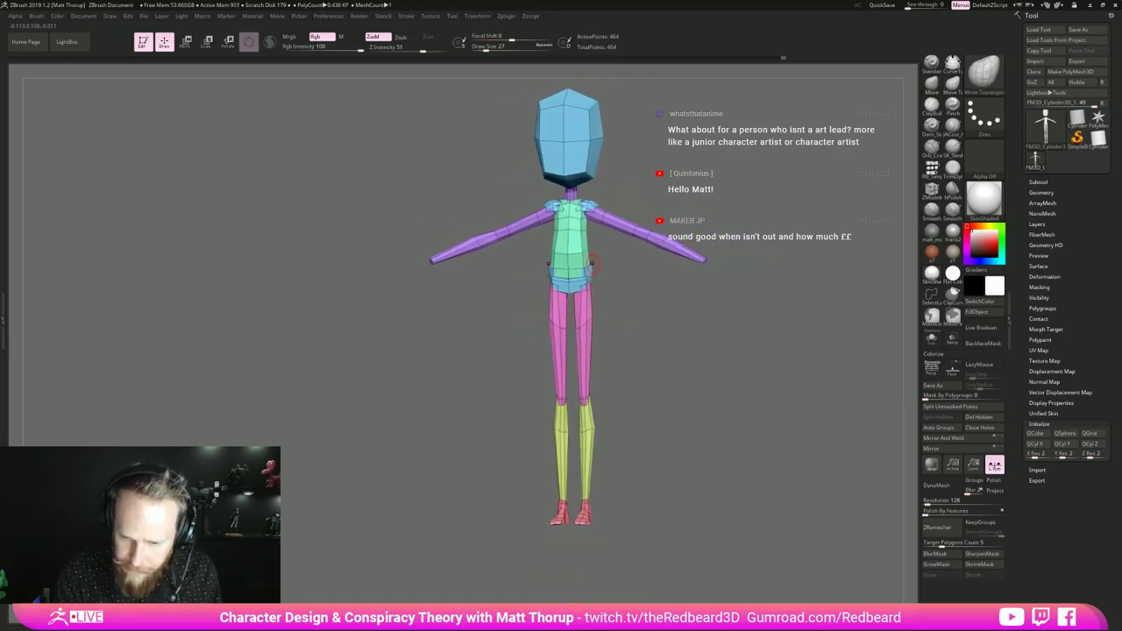
key("s")
left_click_drag(594, 264, 641, 276)
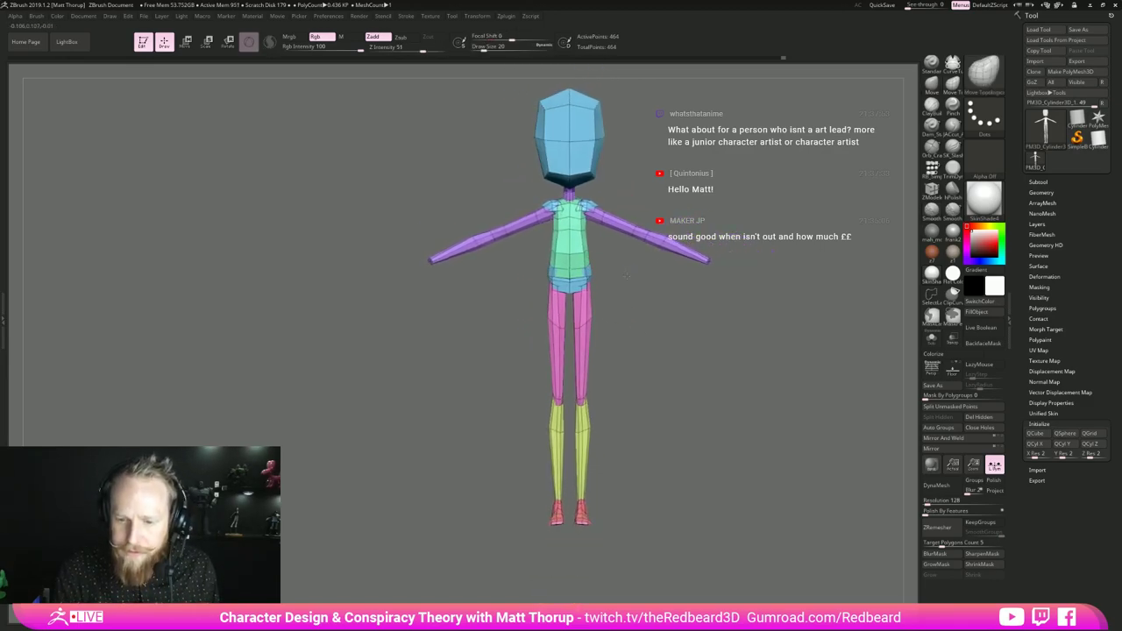
- Refine the feet and heels from the front and side, using draw sizes 33 and 17
left_click_drag(694, 445, 641, 411, "alt")
left_click_drag(720, 403, 768, 403, "alt")
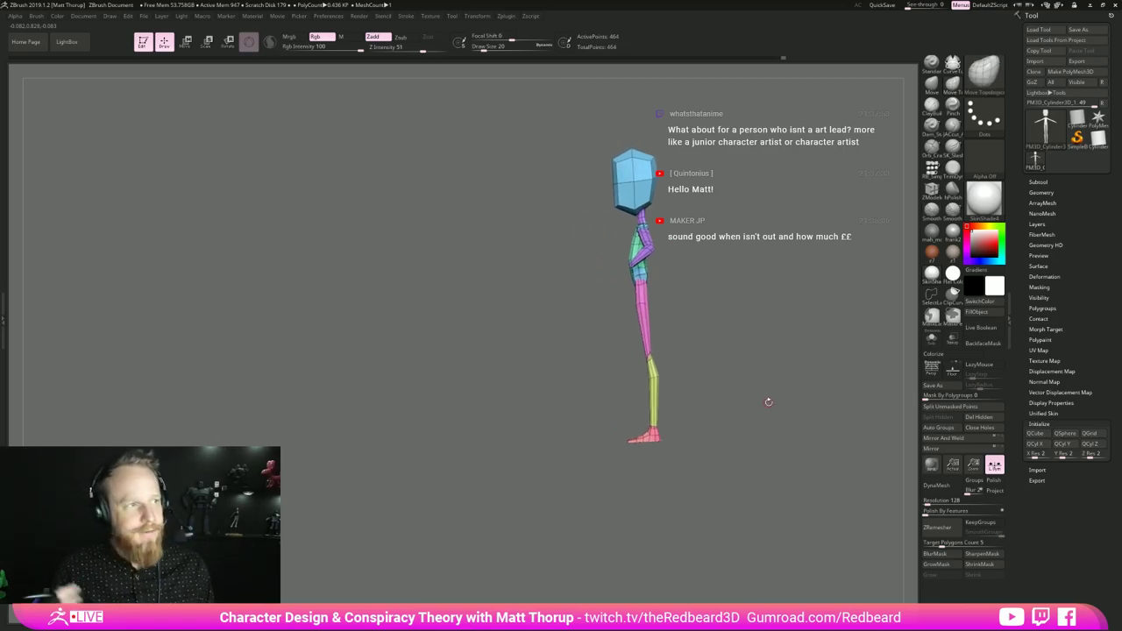
left_click_drag(704, 379, 669, 398)
left_click_drag(588, 467, 647, 412)
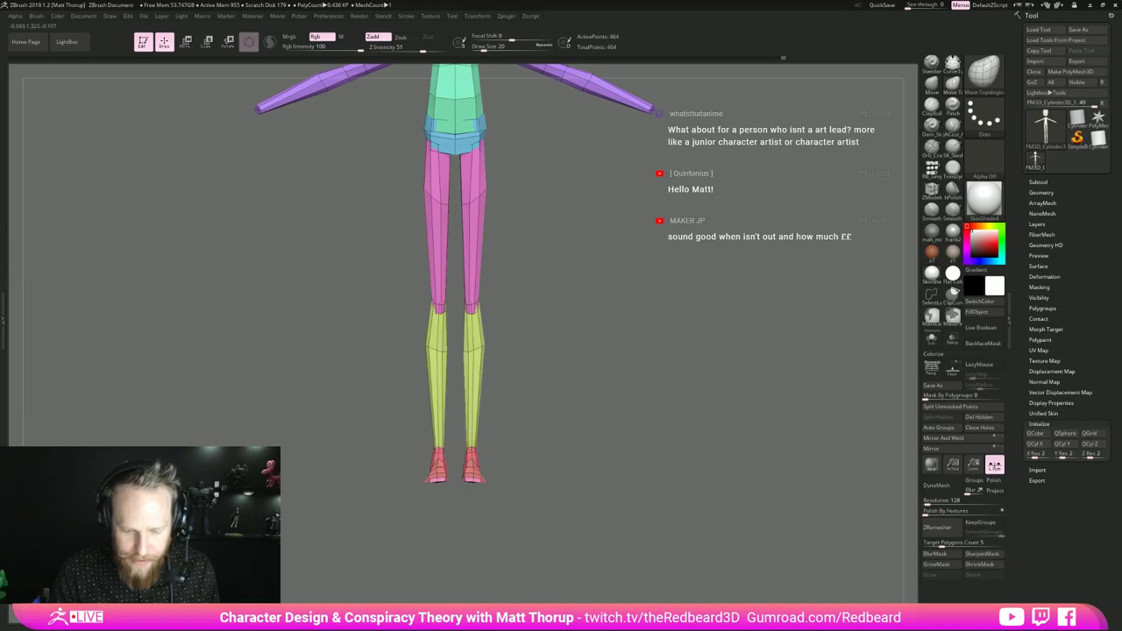
left_click_drag(506, 435, 570, 436, "alt")
key("]")
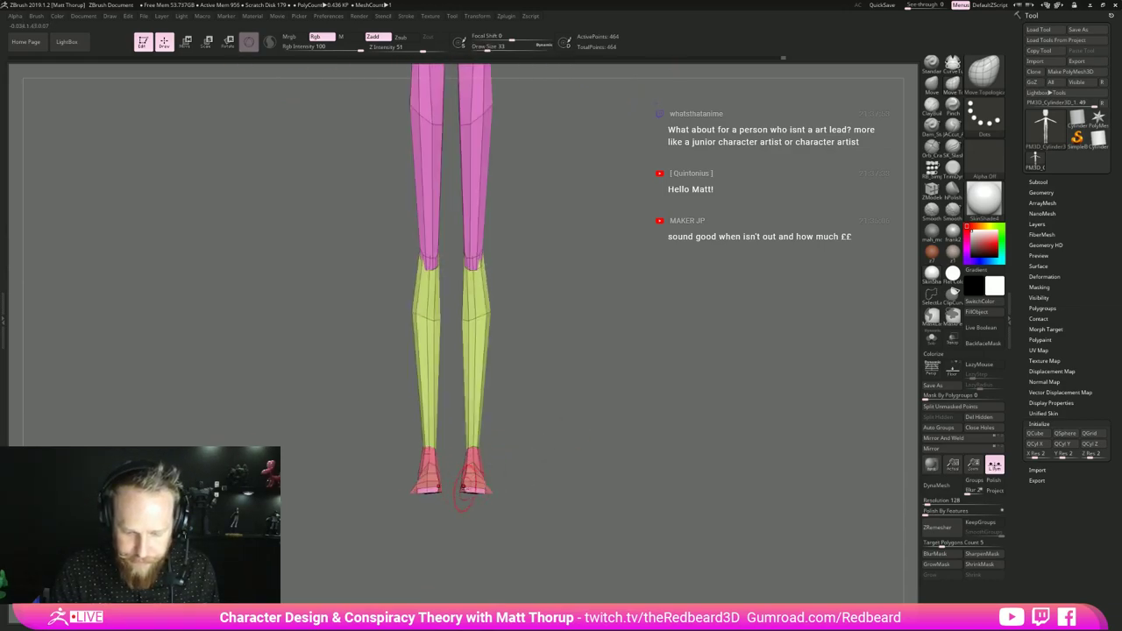
left_click_drag(548, 474, 482, 473)
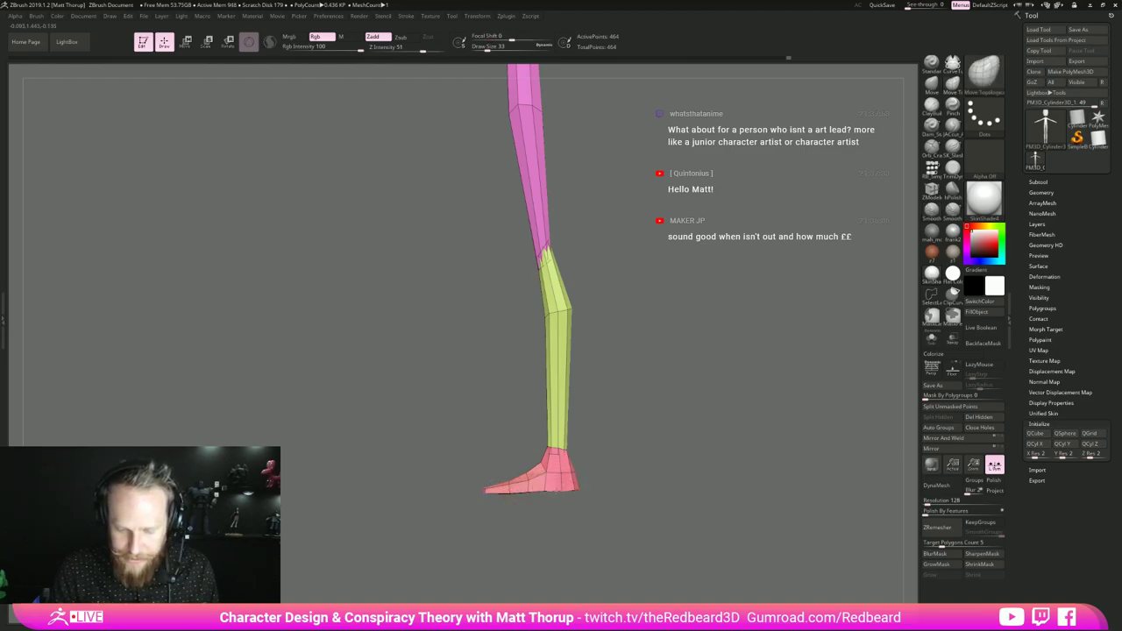
mouse_move(614, 501)
left_mouse_down()
mouse_move(580, 501)
mouse_move(586, 488)
left_mouse_up()
key("s")
left_click_drag(618, 558, 588, 441)
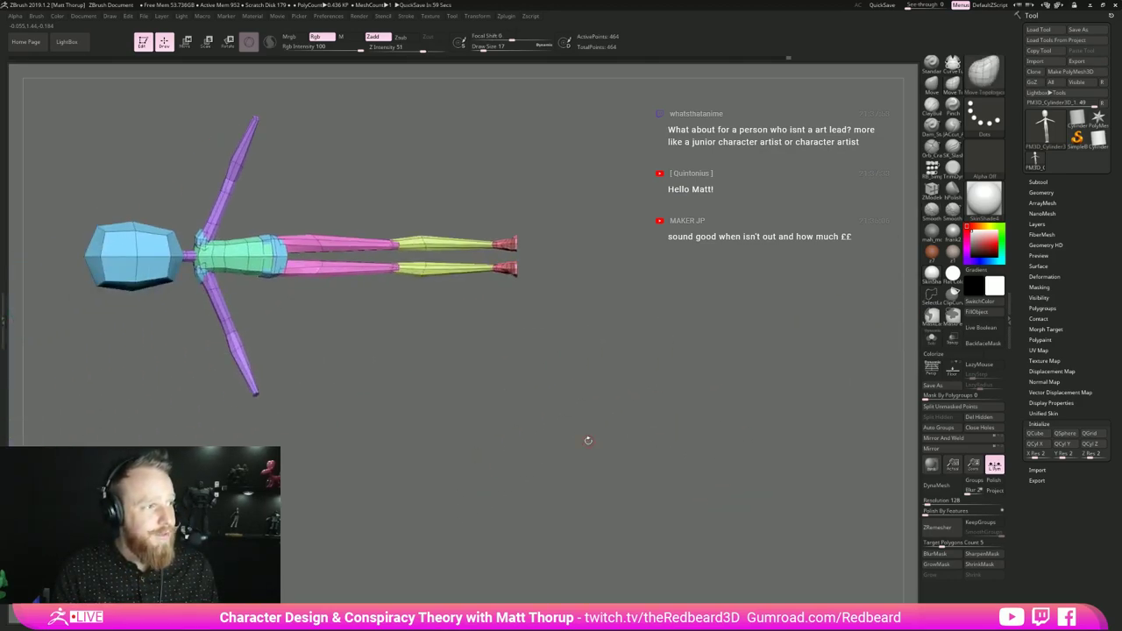
- Examine the full figure's posture and proportions from the side and front
mouse_move(588, 441)
left_mouse_down()
mouse_move(561, 429)
mouse_move(595, 458)
left_mouse_up()
left_click_drag(579, 421, 645, 410)
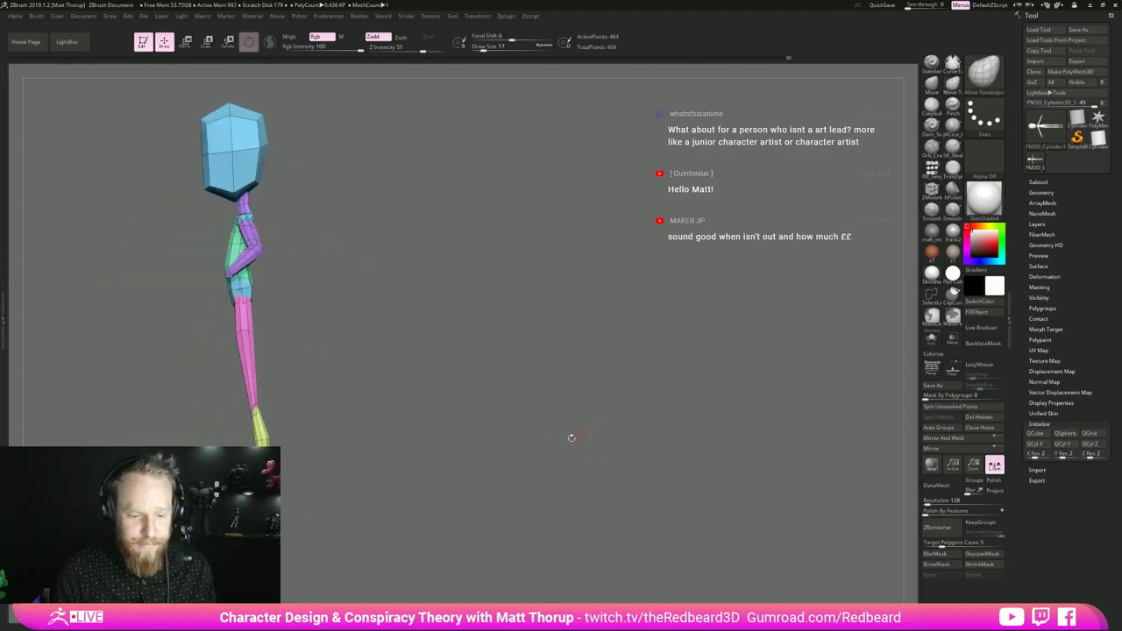
left_click_drag(512, 514, 659, 478, "alt")
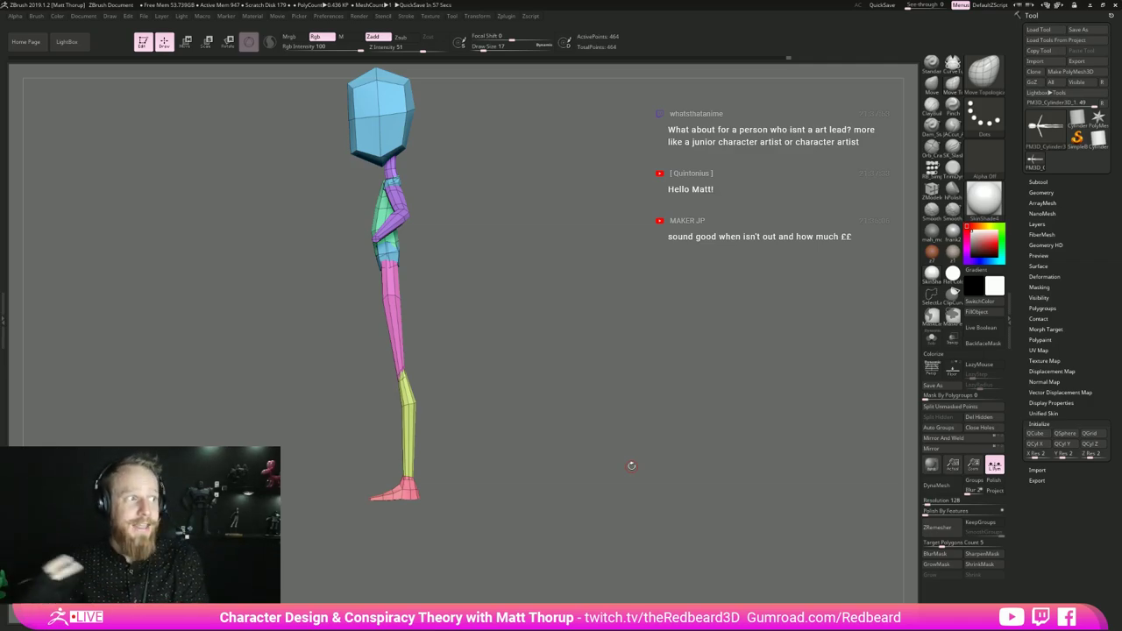
left_click_drag(544, 426, 618, 456)
left_click_drag(618, 455, 684, 377)
left_click_drag(684, 377, 648, 484, "alt")
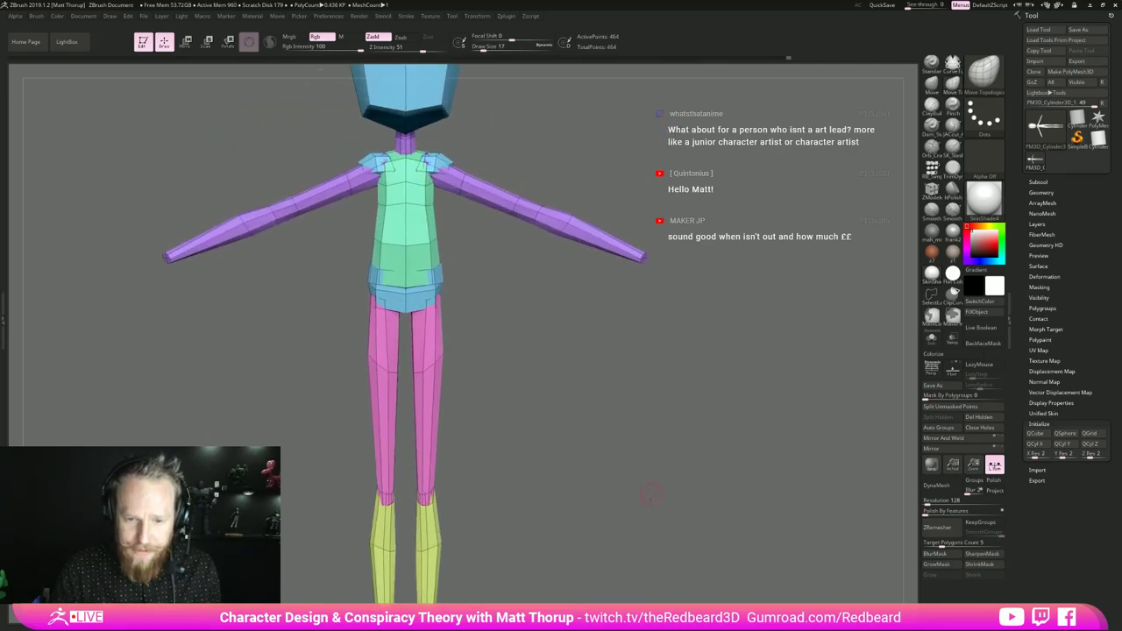
left_click_drag(570, 589, 498, 448, "alt")
- Isolate the separate polygroups of both feet, combine them into one polygroup and show the whole mesh again
left_click(464, 482, "ctrl+shift")
left_click(471, 467, "ctrl+shift")
left_click(535, 437, "ctrl+shift")
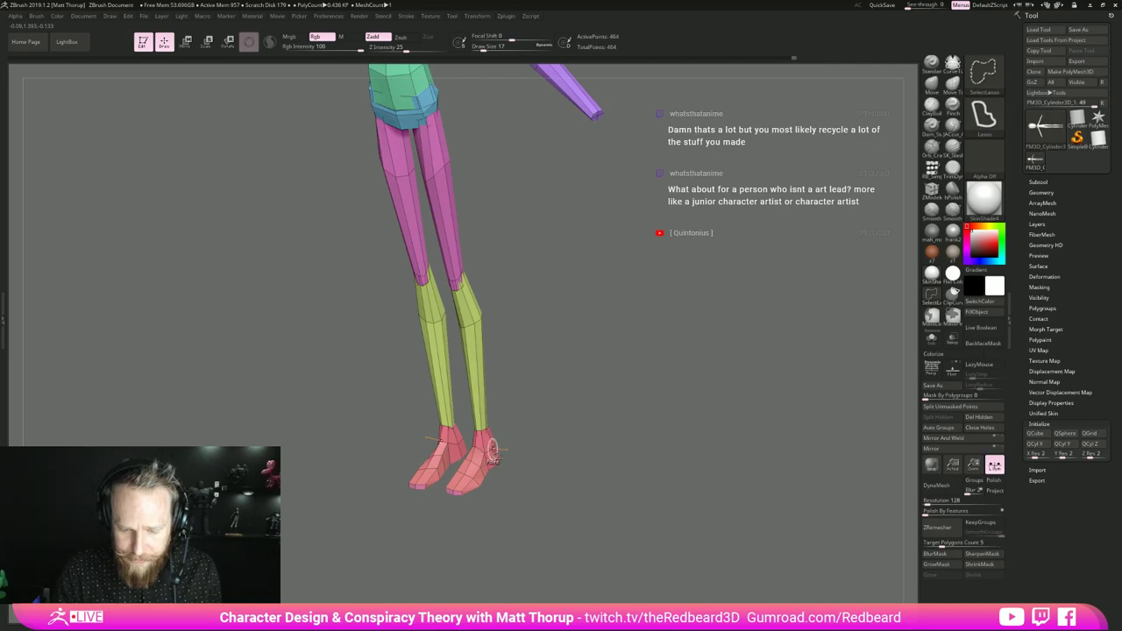
left_click(493, 451, "ctrl+shift")
left_click(498, 451, "ctrl+shift")
left_click(477, 467, "ctrl+shift")
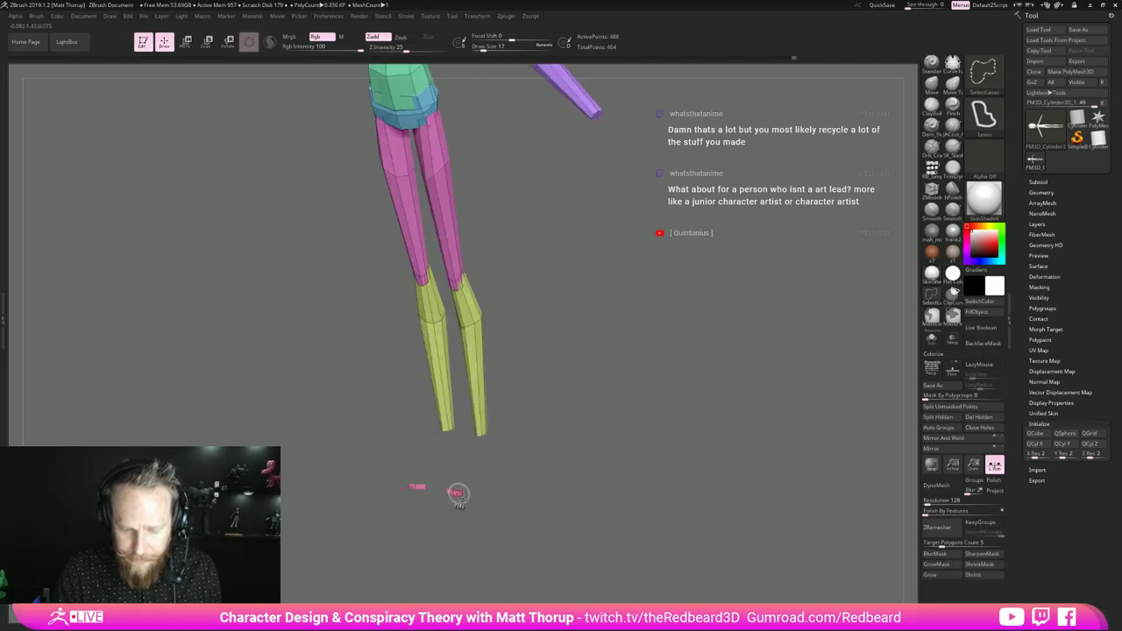
left_click(457, 494, "ctrl+shift")
mouse_move(527, 483)
left_mouse_down("ctrl+shift")
mouse_move(654, 413)
mouse_move(689, 409)
mouse_move(662, 417)
mouse_move(668, 397)
mouse_move(677, 421)
mouse_move(680, 407)
left_mouse_up("ctrl+shift")
left_click(653, 412, "ctrl+shift")
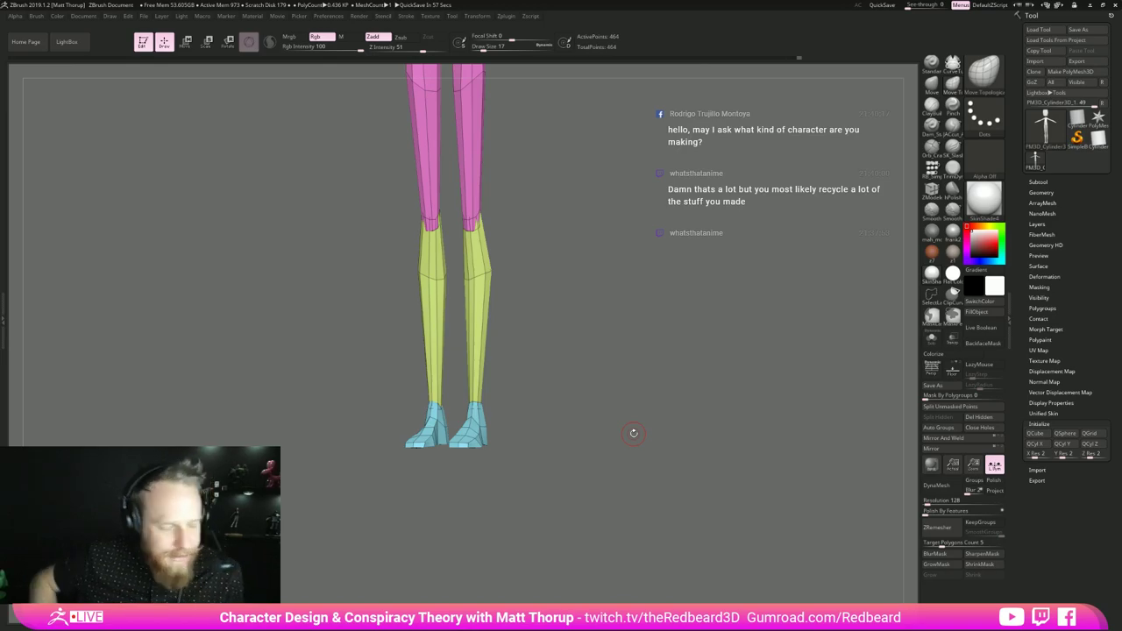
- Set the draw size to 9 and adjust the ankles where the feet meet the lower legs
left_click_drag(634, 433, 654, 431)
left_click_drag(599, 388, 577, 498, "alt")
left_click_drag(506, 362, 489, 393)
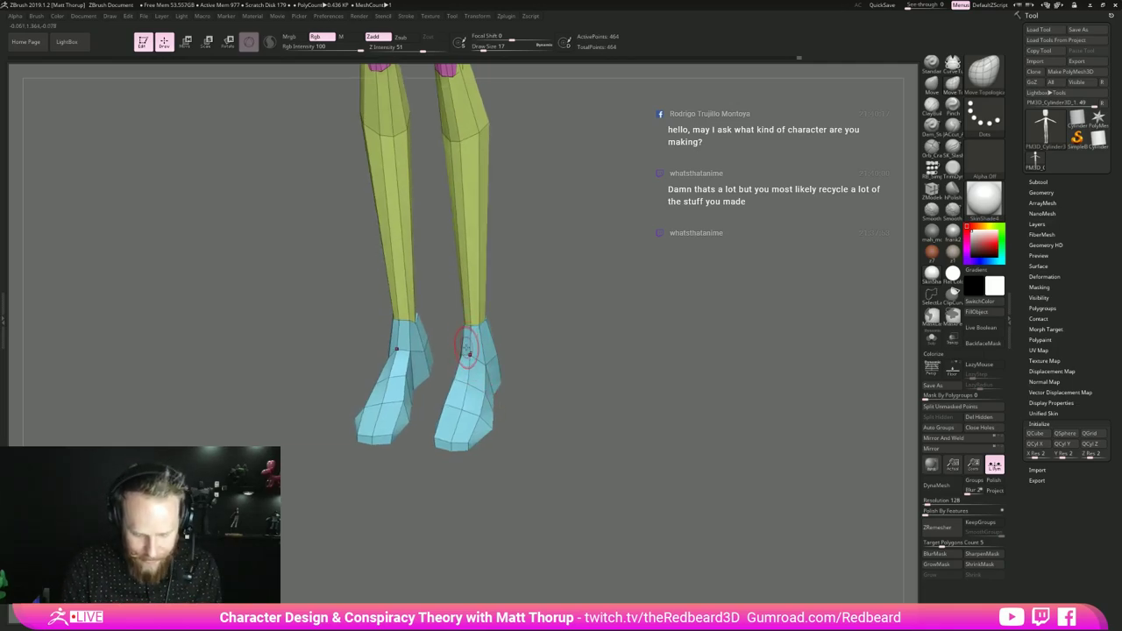
key("s")
mouse_move(468, 329)
left_mouse_down()
mouse_move(562, 308)
mouse_move(592, 323)
mouse_move(693, 411)
mouse_move(631, 419)
left_mouse_up()
mouse_move(605, 421)
left_mouse_down()
mouse_move(606, 445)
mouse_move(594, 433)
left_mouse_up()
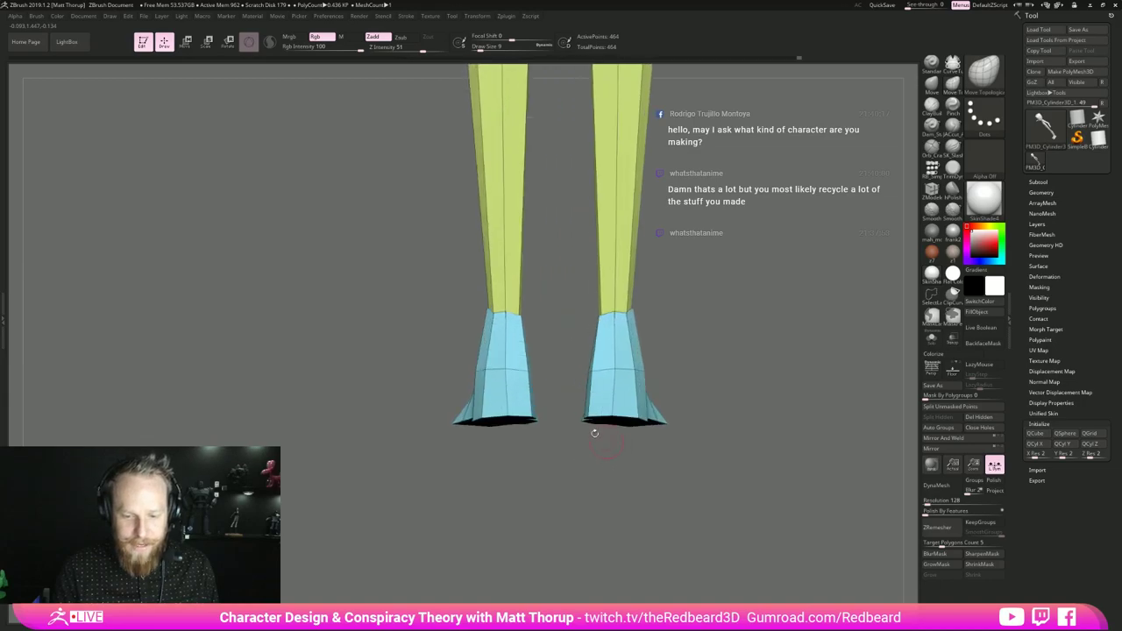
- Adjust the sides of the feet around the heels from behind and set the draw size to 23
key("s")
left_click_drag(471, 369, 481, 372)
key("s")
left_click_drag(547, 469, 647, 411)
left_click_drag(492, 445, 673, 376)
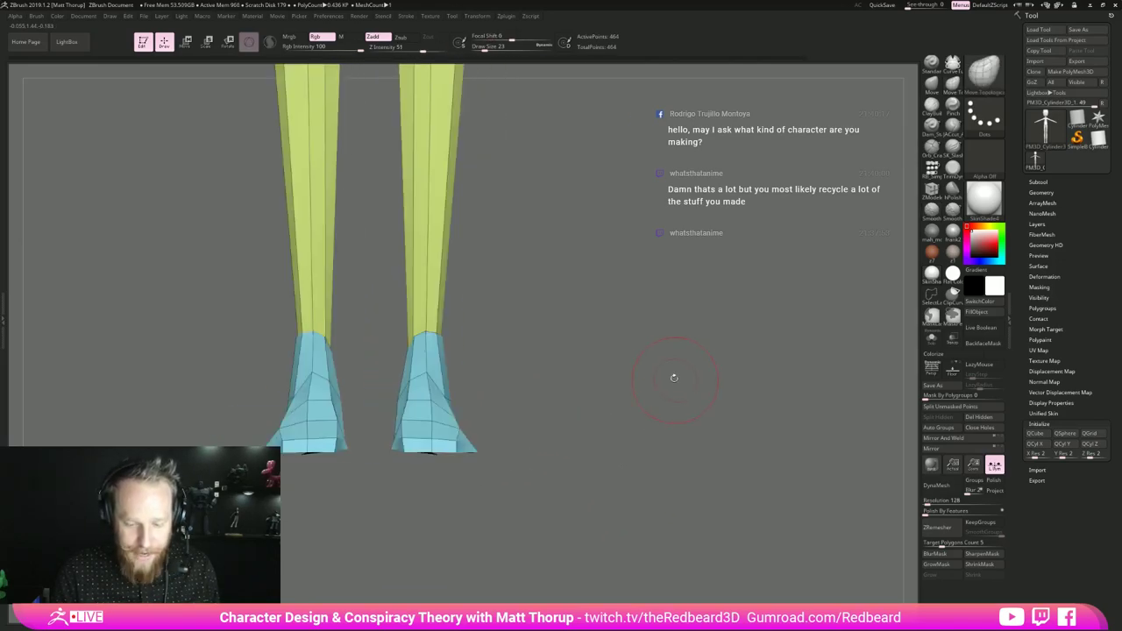
- Examine the whole figure's silhouette and leg proportions from the front and side at several distances
left_click_drag(592, 382, 605, 105, "alt")
left_click_drag(584, 438, 571, 505, "alt")
key("f")
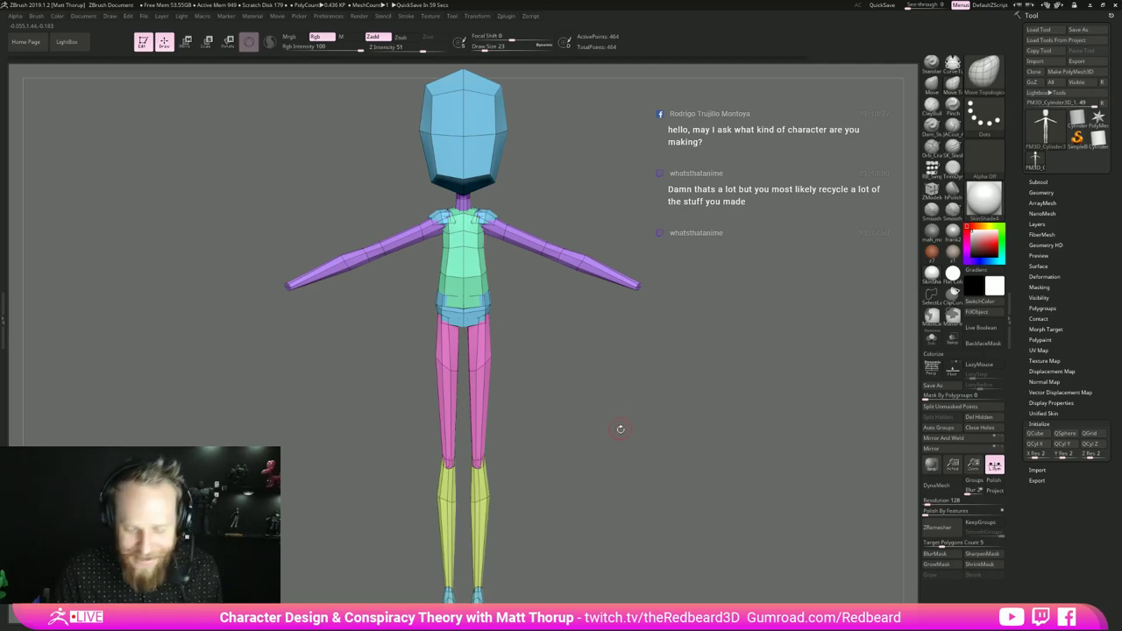
left_click_drag(620, 428, 599, 436)
right_click_drag(584, 432, 600, 420, "ctrl")
left_click_drag(600, 420, 626, 415)
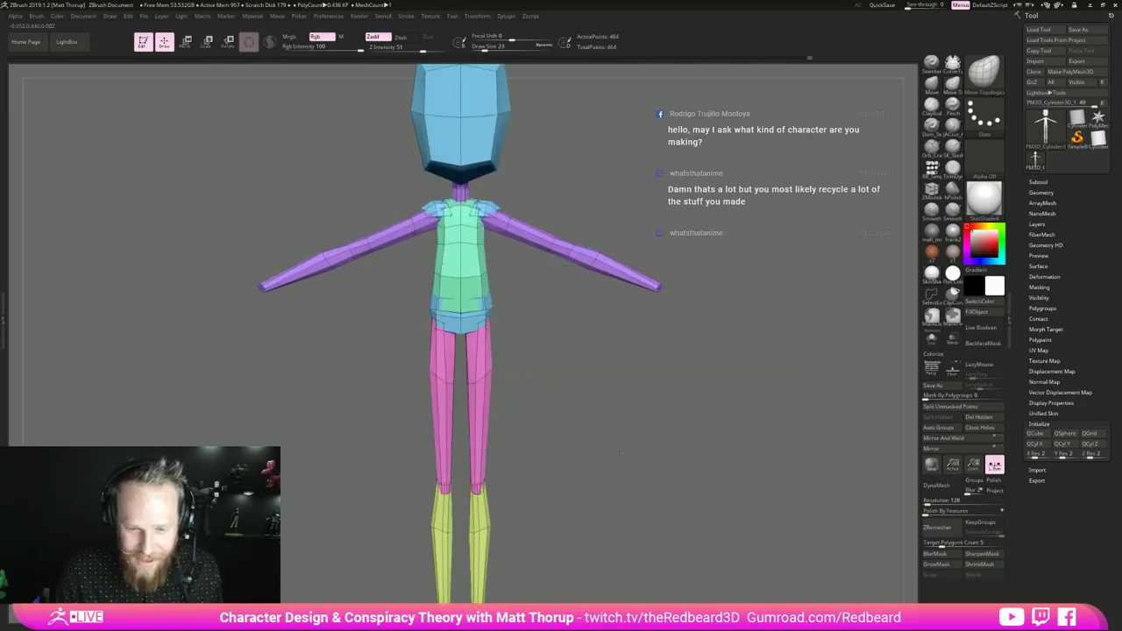
right_click_drag(567, 436, 541, 453, "ctrl")
left_click_drag(541, 453, 518, 453)
right_click_drag(518, 453, 529, 441, "ctrl")
left_click_drag(528, 441, 566, 438)
left_click_drag(460, 378, 540, 393)
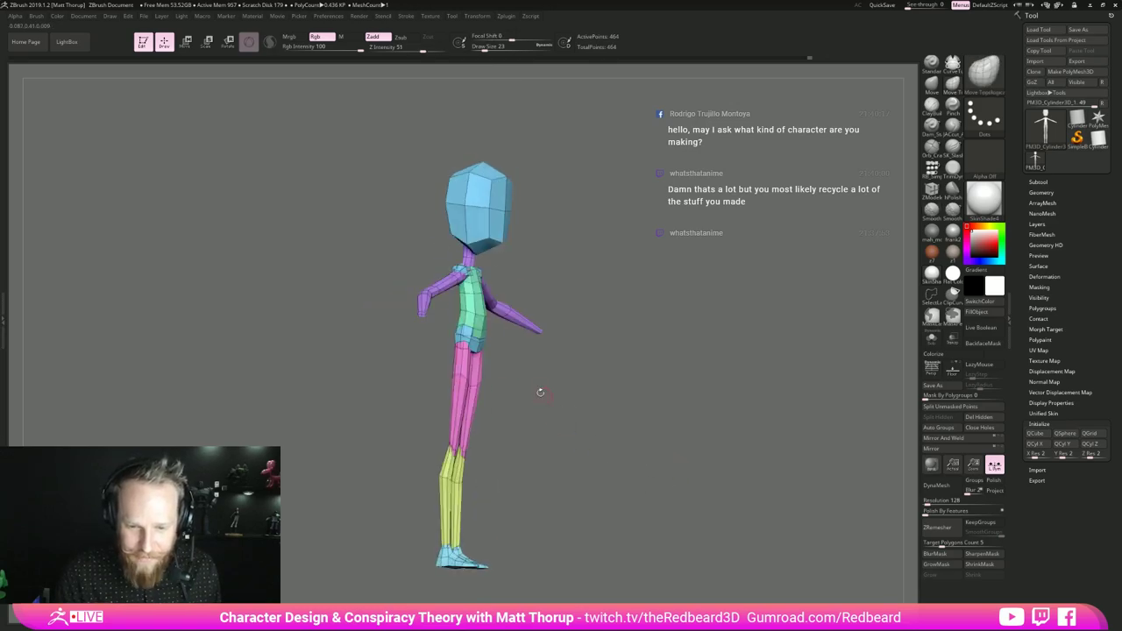
left_click_drag(603, 420, 537, 455)
right_click_drag(537, 455, 541, 463, "ctrl")
left_click_drag(619, 453, 568, 448)
right_click_drag(568, 448, 561, 434, "ctrl")
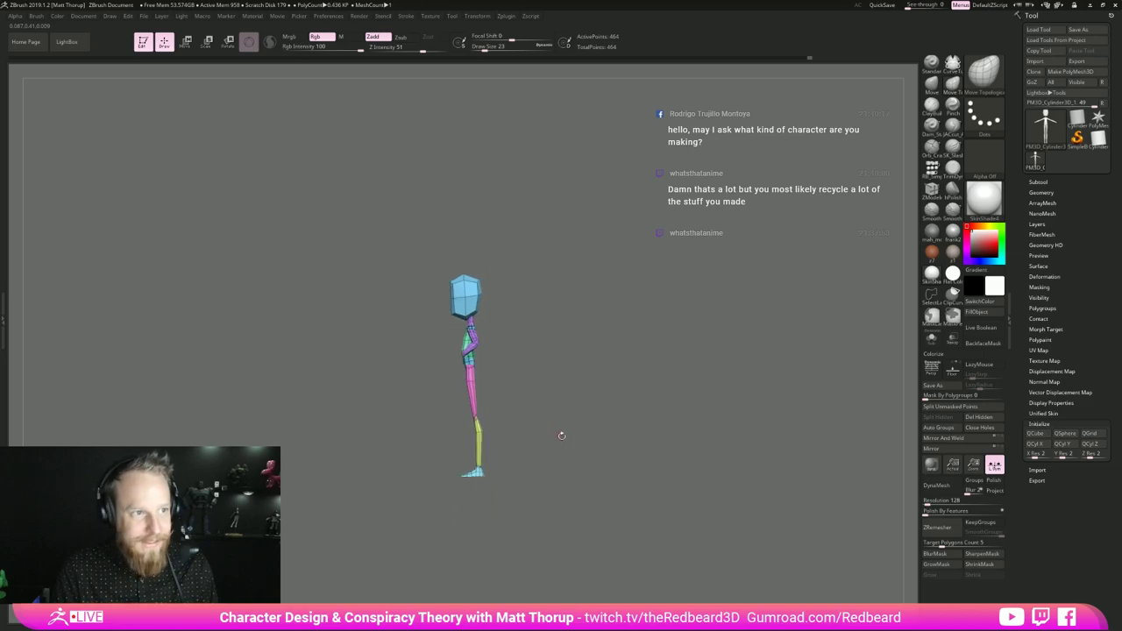
left_click_drag(561, 433, 624, 440)
right_click_drag(624, 440, 664, 440, "ctrl")
left_click_drag(665, 439, 684, 388, "alt")
right_click_drag(683, 388, 704, 385, "ctrl")
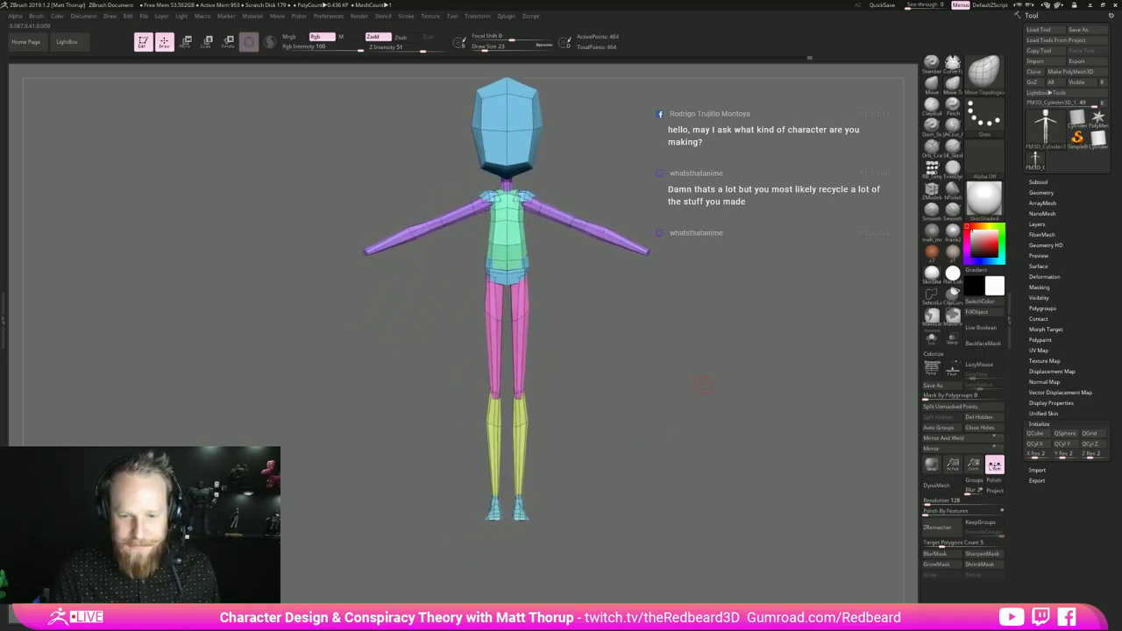
left_click_drag(704, 385, 655, 405, "alt")
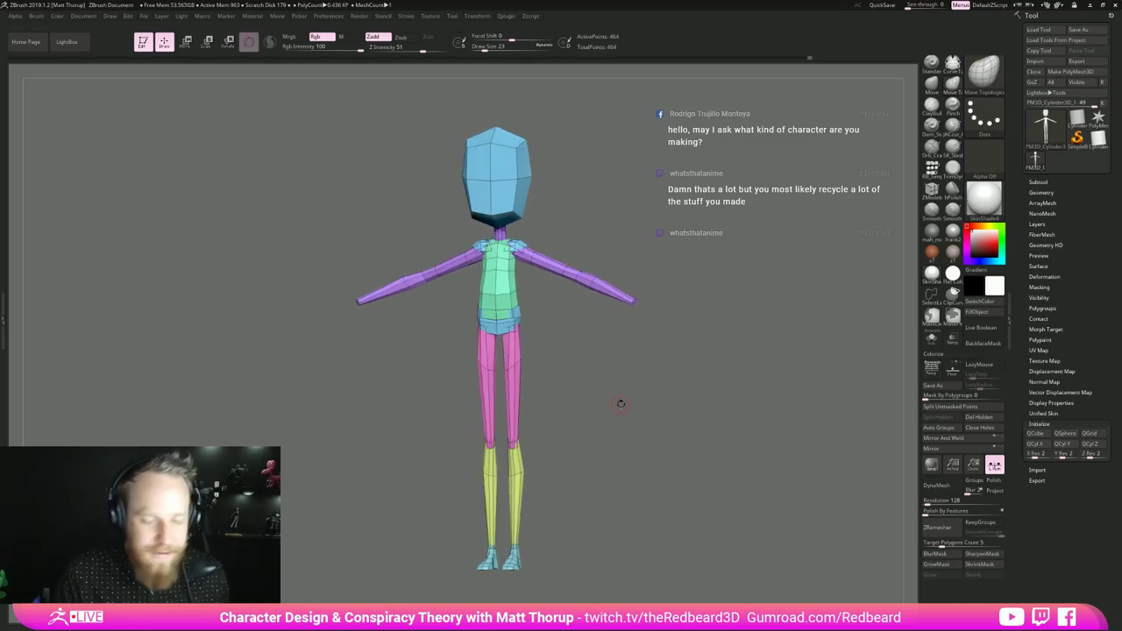
- Isolate the thighs, lower legs and feet, mask them and show the whole mesh again
left_click_drag(620, 404, 674, 398)
right_click_drag(661, 416, 553, 401, "ctrl")
left_click(501, 390, "ctrl+shift")
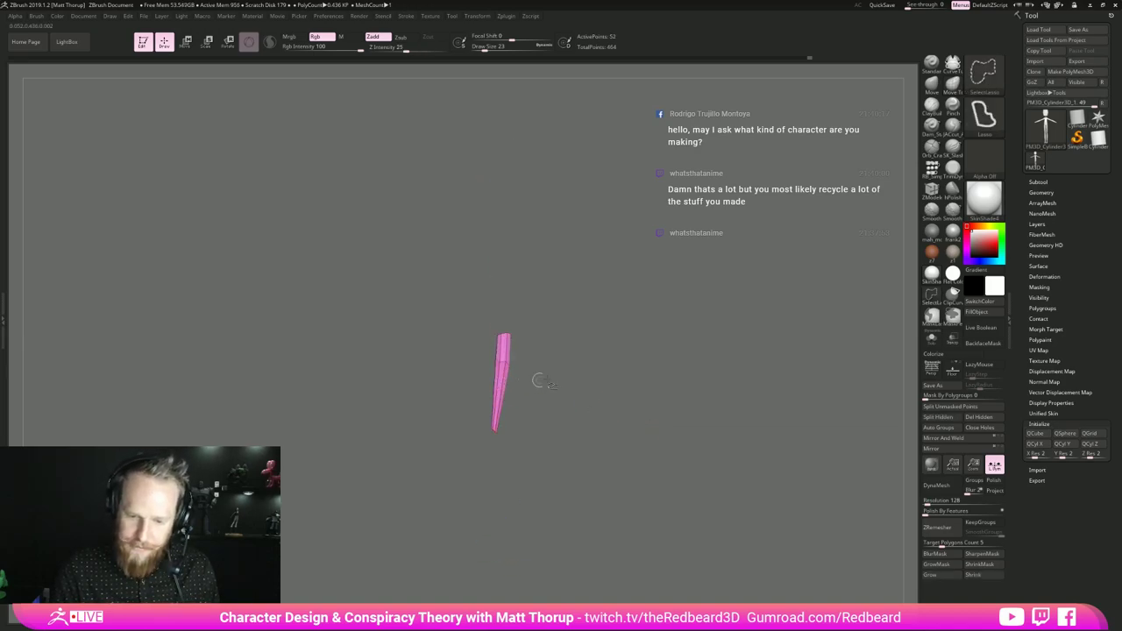
left_click_drag(604, 377, 620, 376, "ctrl+shift")
left_click(493, 460, "ctrl+shift")
left_click(497, 525, "ctrl+shift")
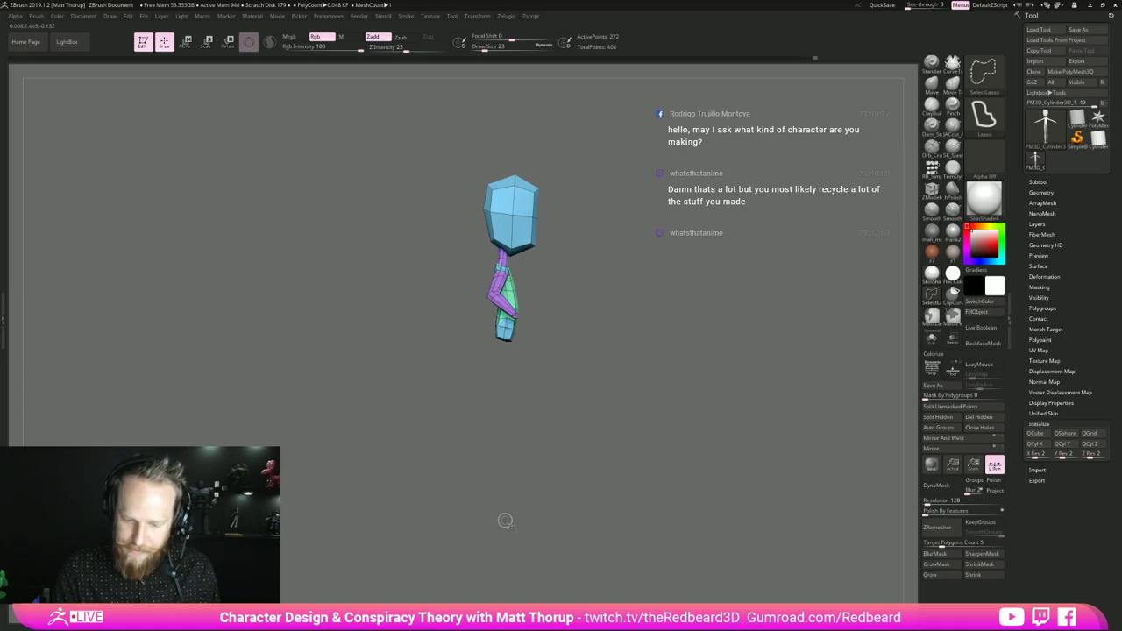
left_click_drag(682, 416, 703, 410, "ctrl+shift")
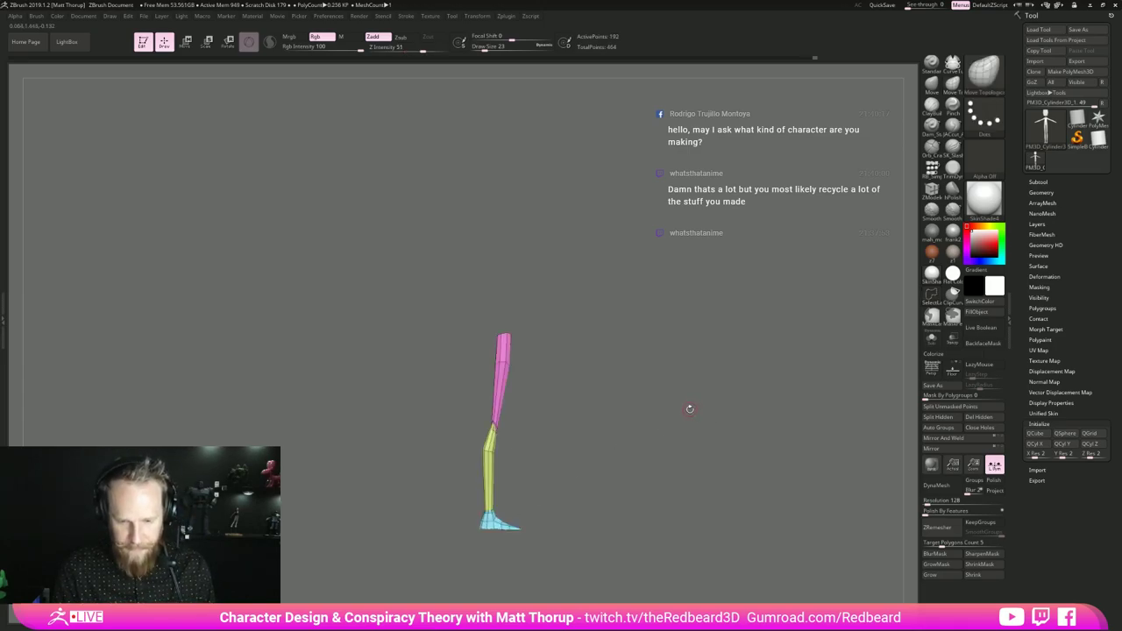
left_click(692, 407, "ctrl+shift")
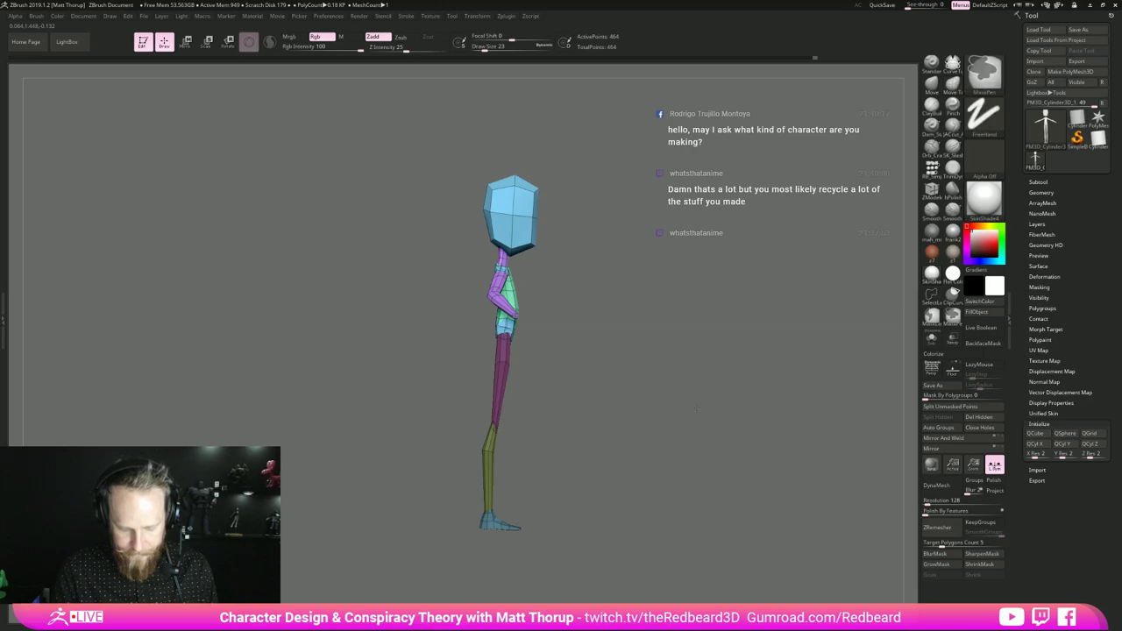
- Invert the mask, place the Move gizmo's pivot at the hips and shift the legs slightly forward in side view
key("w")
left_click(501, 202)
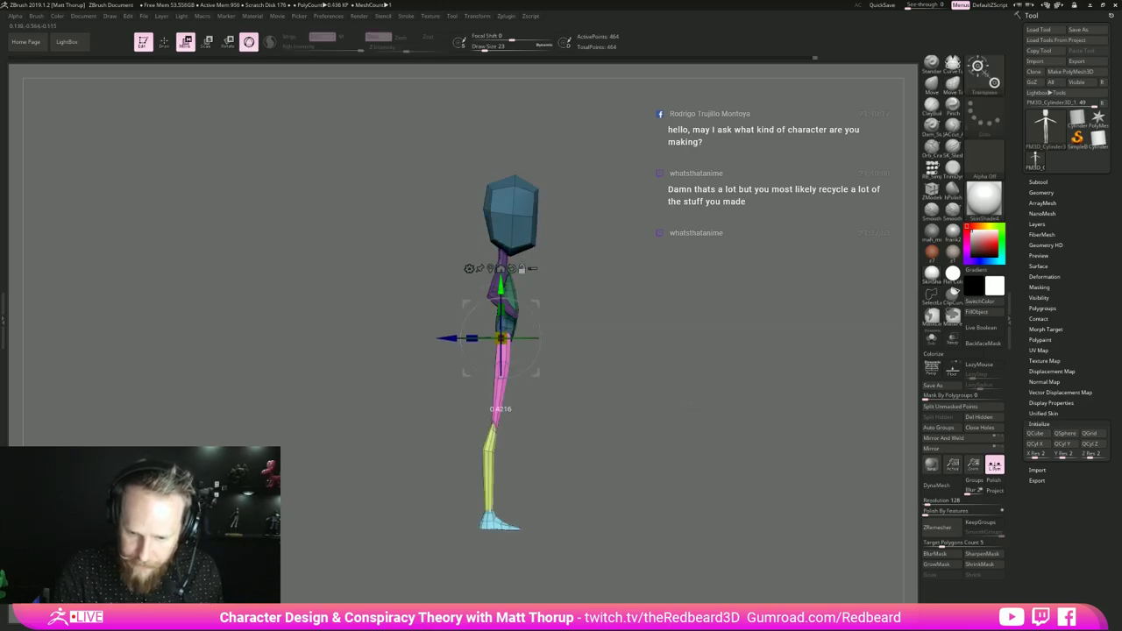
left_click_drag(624, 320, 548, 319, "shift")
left_click_drag(555, 357, 624, 359, "shift")
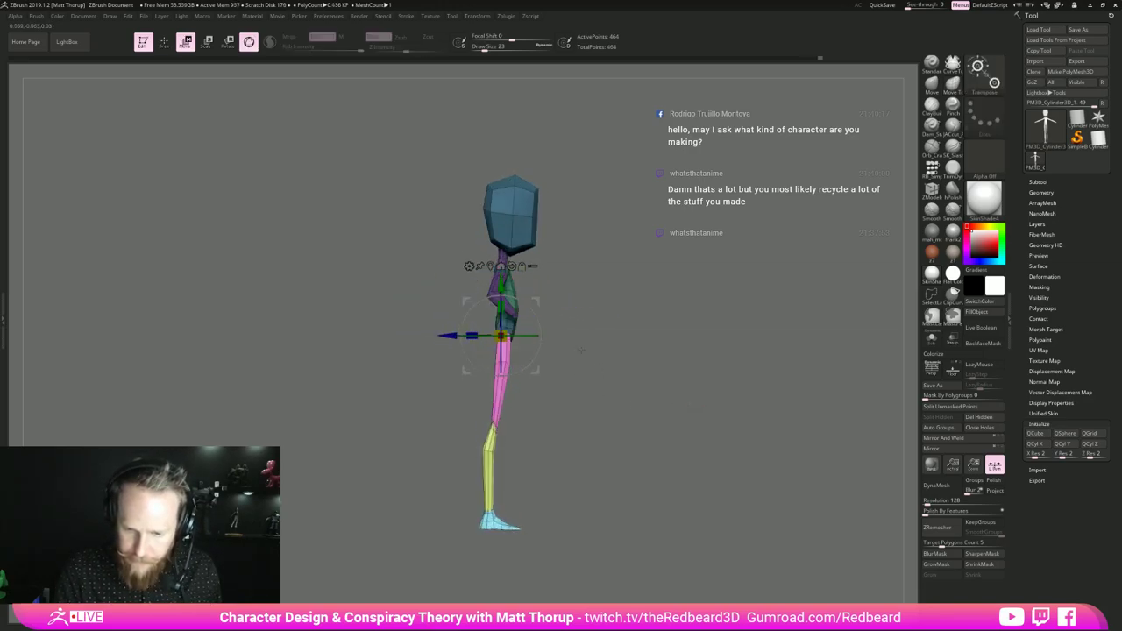
left_click(490, 265)
left_click_drag(501, 378, 500, 286, "alt")
left_click_drag(539, 349, 540, 345)
left_click_drag(447, 340, 449, 339)
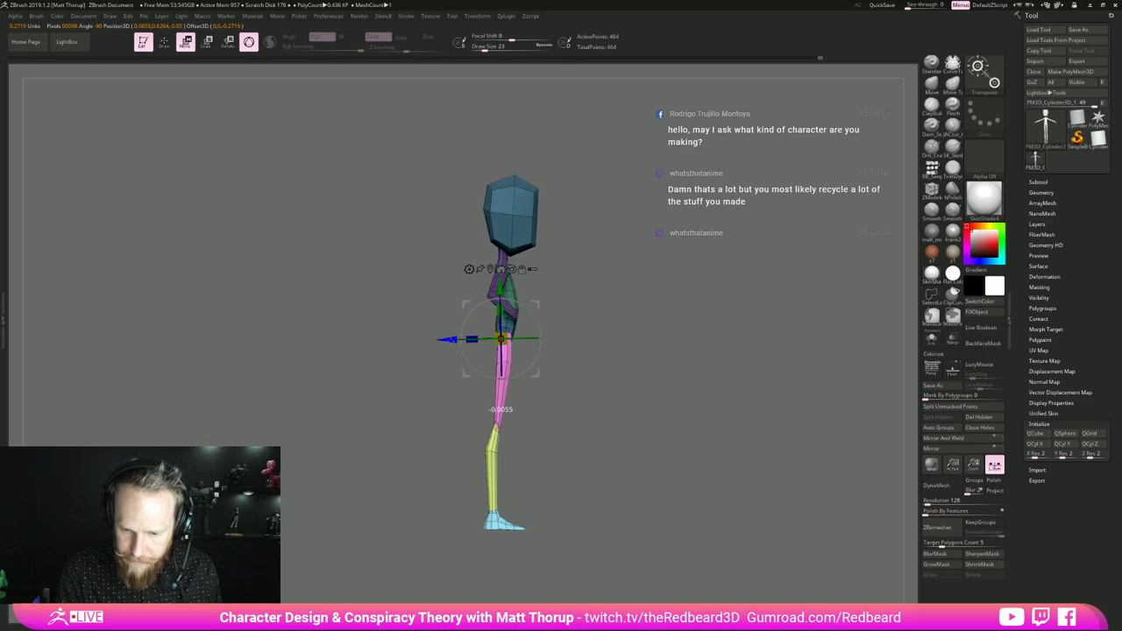
- Isolate the feet, show the whole mesh again and mask everything except the feet
left_click_drag(600, 369, 628, 370, "alt")
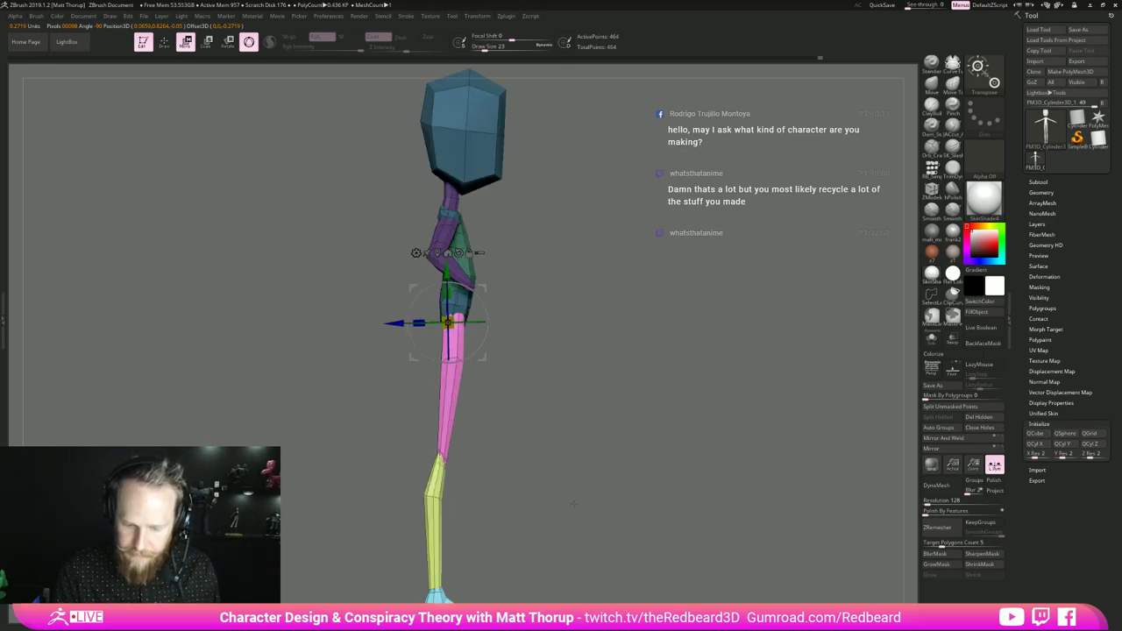
left_click_drag(574, 503, 609, 378, "alt")
key("q")
left_click(482, 487, "ctrl+shift")
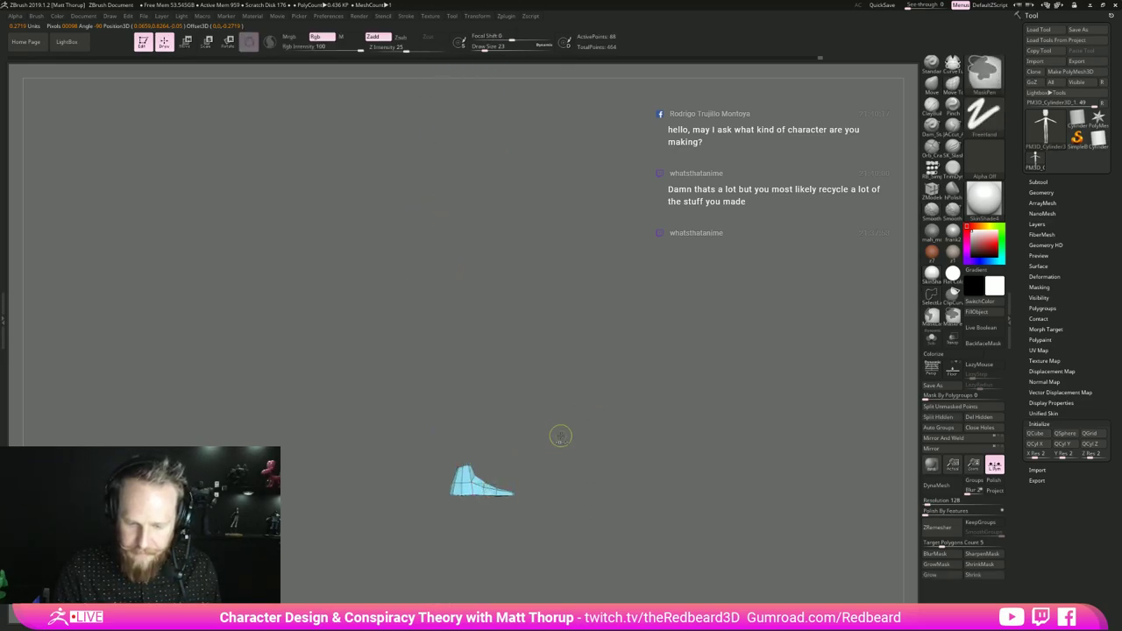
left_click_drag(561, 435, 605, 412, "ctrl+shift")
left_click_drag(662, 150, 352, 563, "ctrl")
left_click(656, 400, "ctrl+shift")
key("w")
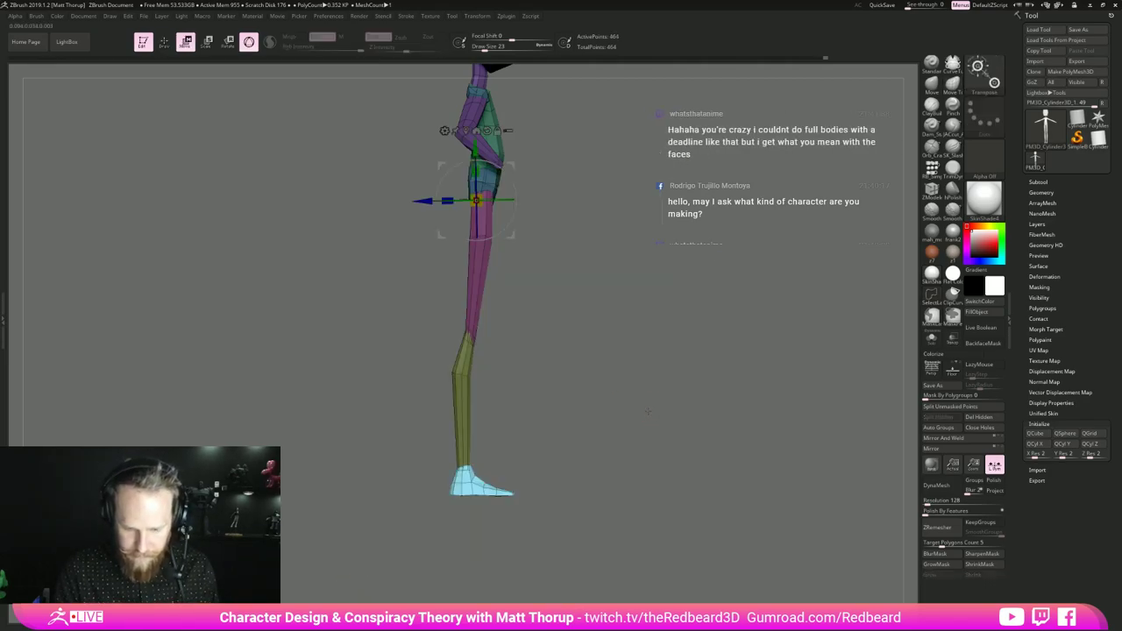
- Place the gizmo's pivot at the ankles and rotate the feet slightly in side view
key("e")
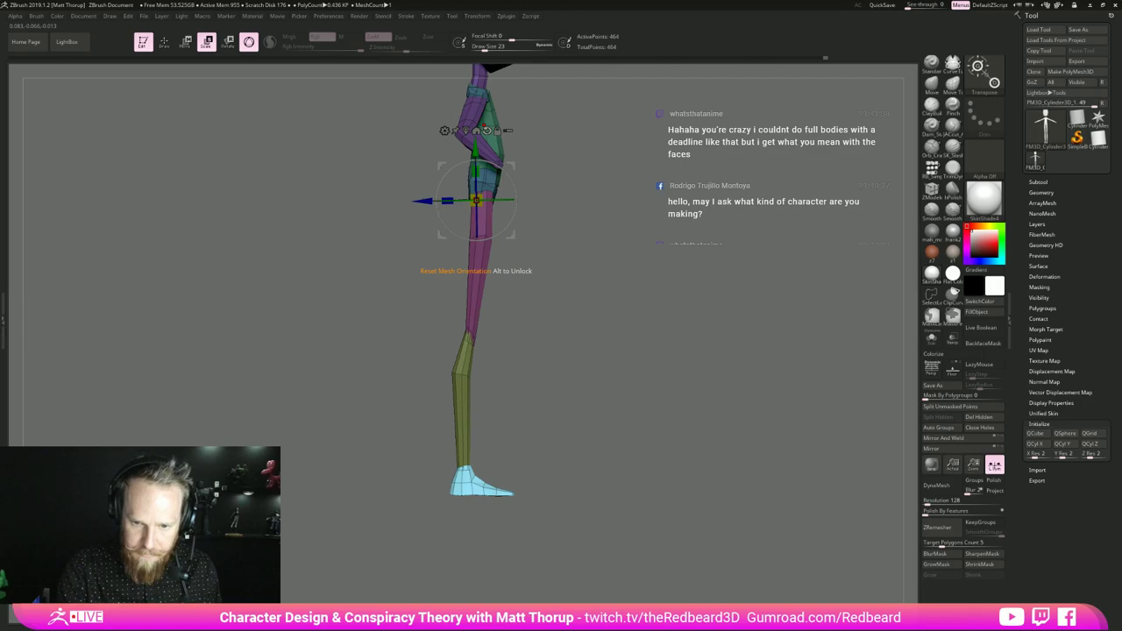
left_click(465, 130)
left_click_drag(515, 453, 497, 443, "alt")
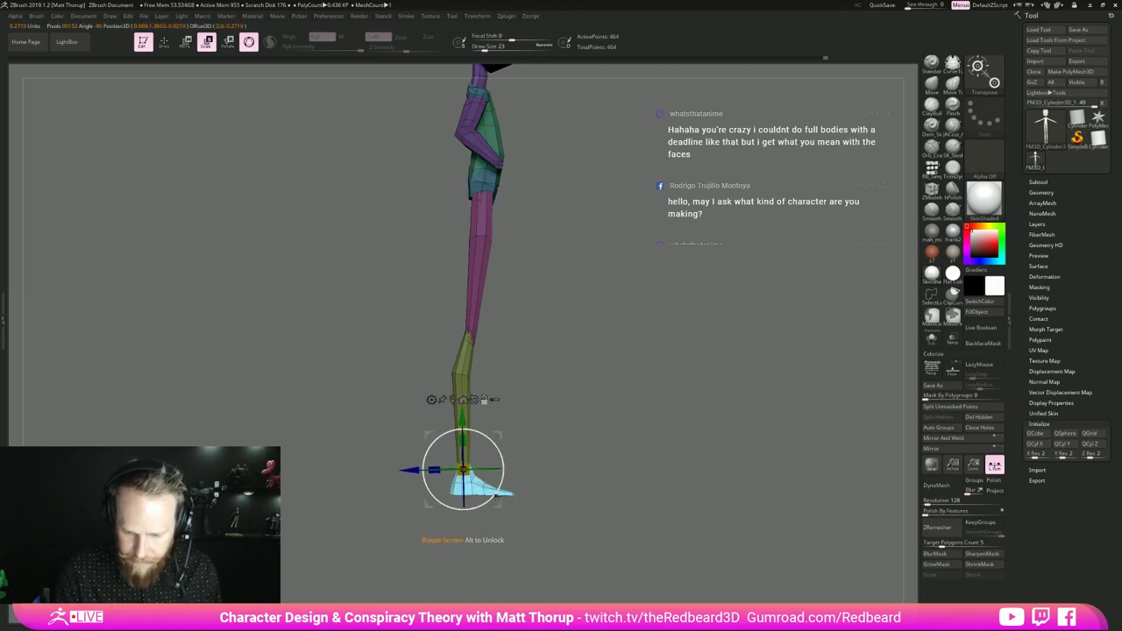
left_click_drag(497, 493, 498, 492)
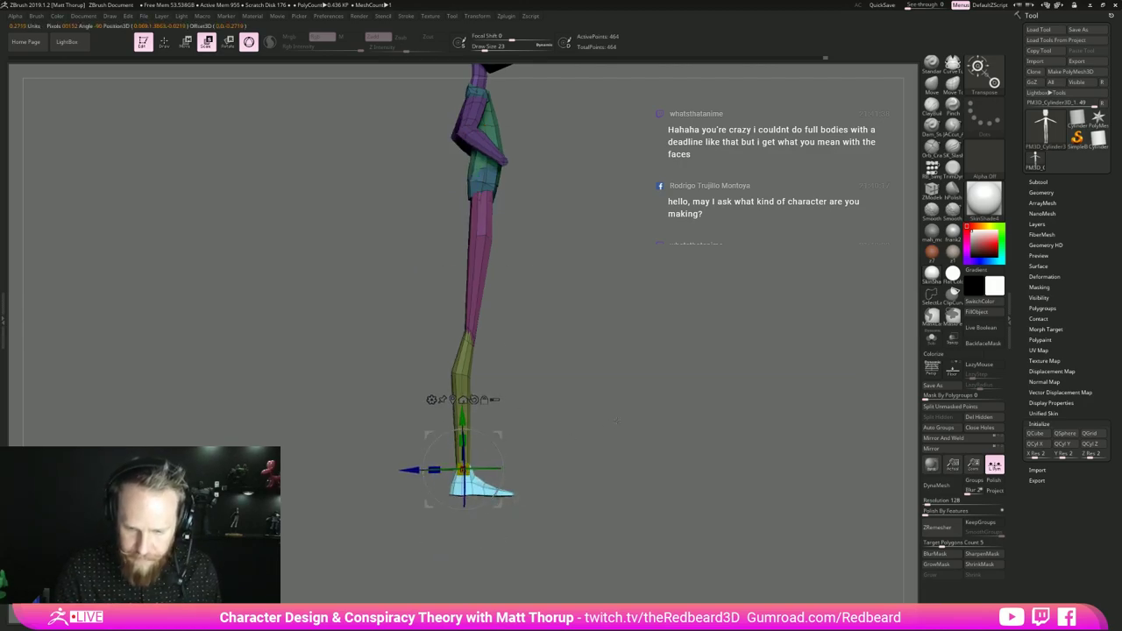
left_click_drag(599, 473, 593, 438, "alt")
key("q")
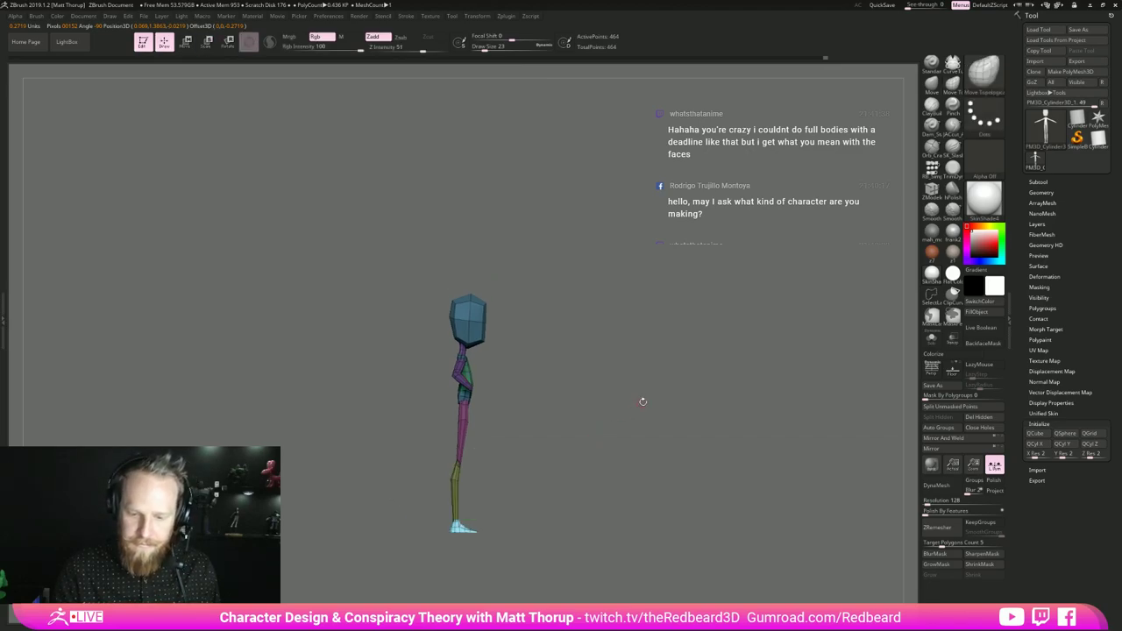
left_click_drag(642, 402, 563, 397, "shift")
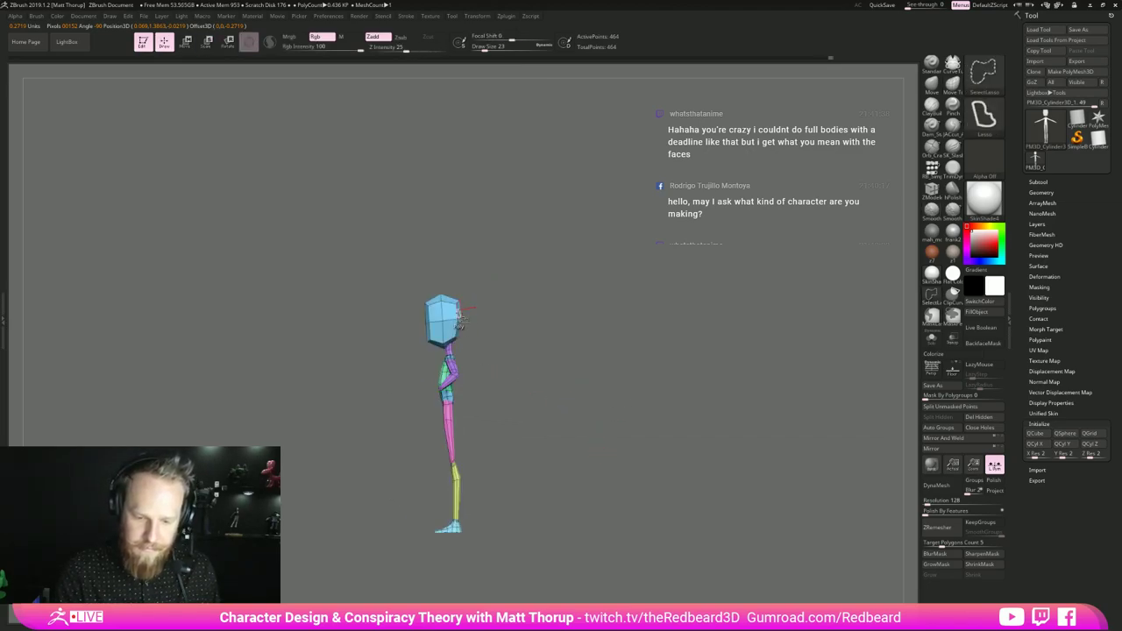
- Isolate the head without the shoulder and hip pieces, show the whole mesh and mask everything except the head
left_click(458, 317, "ctrl+shift")
left_click(491, 309, "ctrl+shift")
left_click(442, 322, "ctrl+shift")
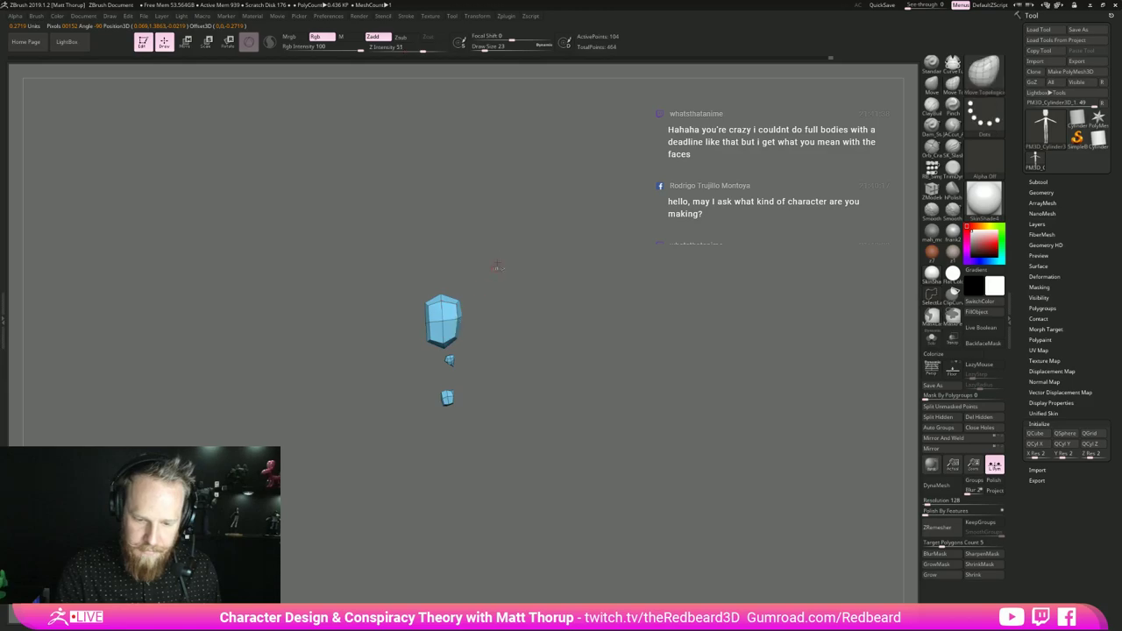
mouse_move(500, 247)
left_mouse_down("ctrl+shift")
mouse_move(394, 340)
mouse_move(428, 346)
mouse_move(470, 239)
mouse_move(509, 241)
left_mouse_up("ctrl+shift")
key("ctrl+z")
left_click(622, 364, "ctrl")
left_click(623, 381, "ctrl+shift")
left_click(624, 385, "ctrl")
key("w")
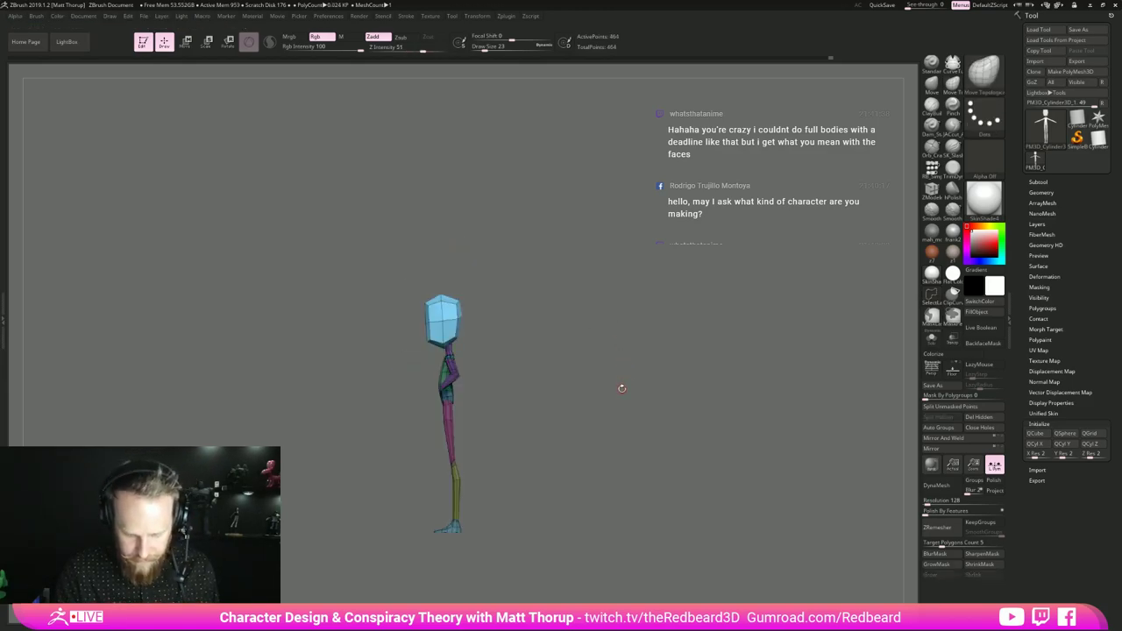
- Center the gizmo on the head, rotate the head slightly in side view and clear the mask
left_click(444, 451)
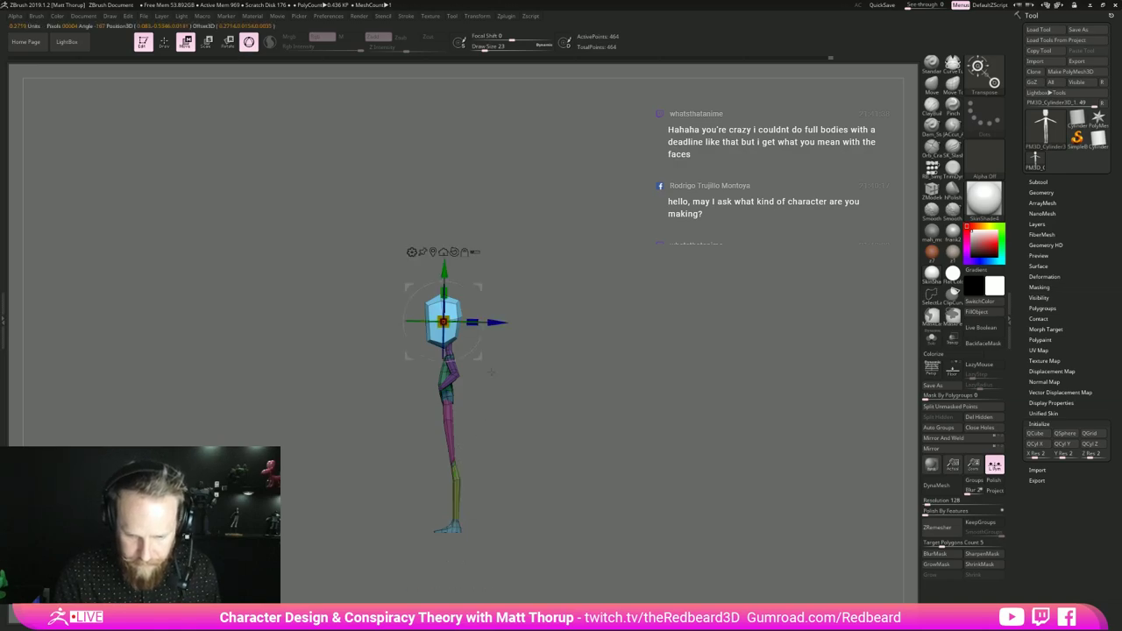
left_click_drag(472, 351, 502, 325)
key("q")
mouse_move(601, 385)
left_mouse_down()
mouse_move(618, 403)
mouse_move(647, 386)
mouse_move(592, 387)
mouse_move(623, 429)
left_mouse_up()
key("w")
key("q")
left_click_drag(622, 416, 646, 412, "shift")
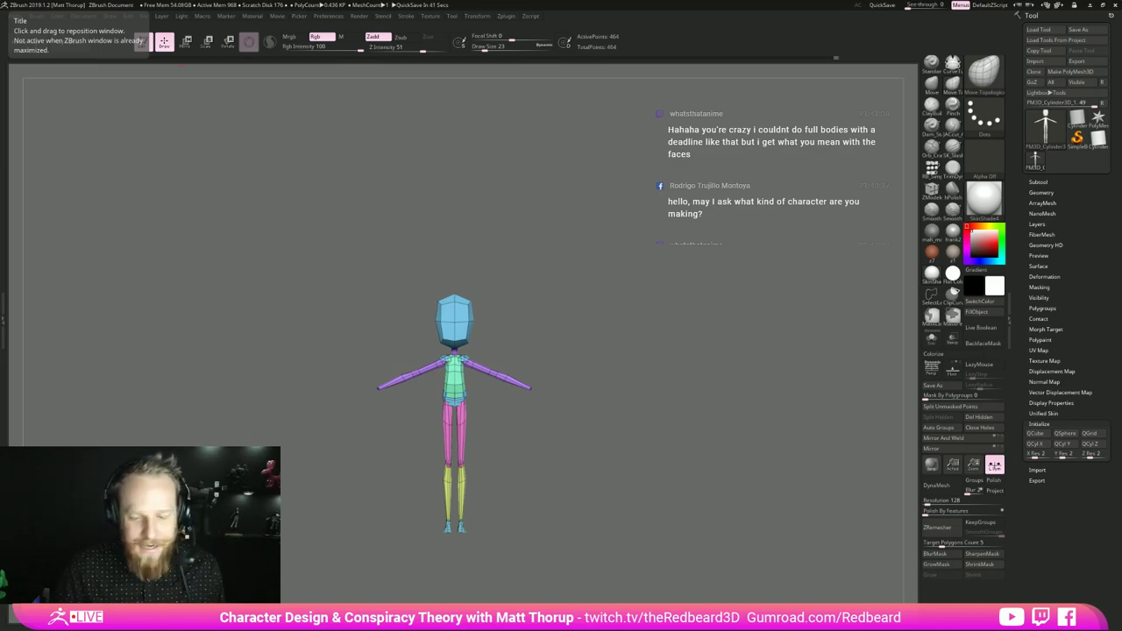
- Save the character tool as Hunter01 on the SSD (D:) drive
left_click_drag(688, 384, 606, 425)
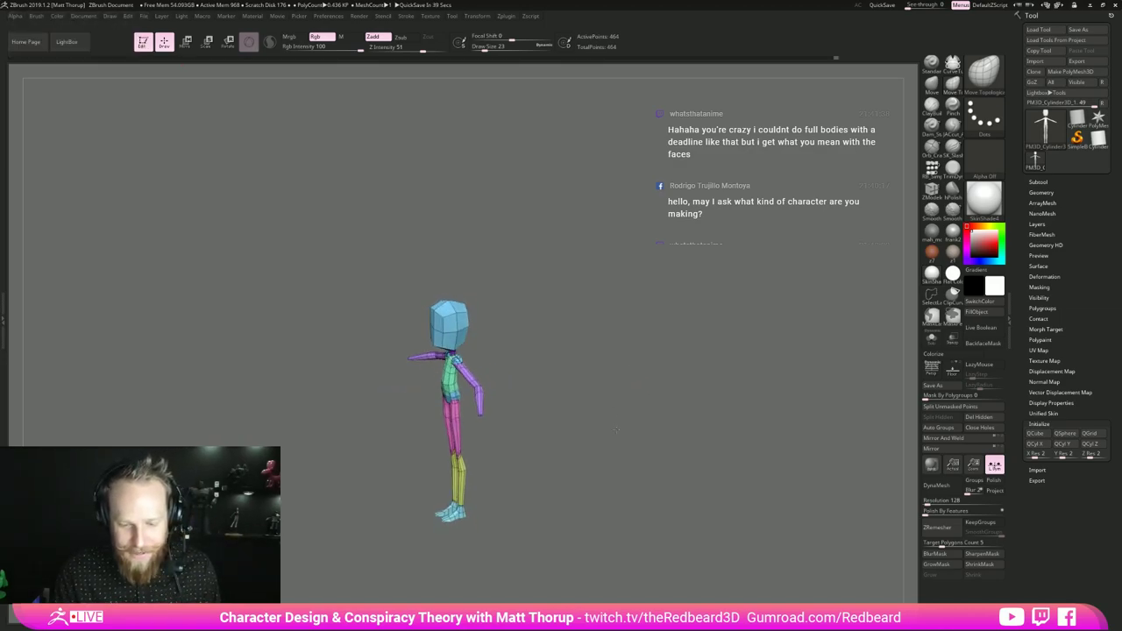
right_click_drag(604, 427, 635, 446, "ctrl")
right_click_drag(636, 447, 675, 440)
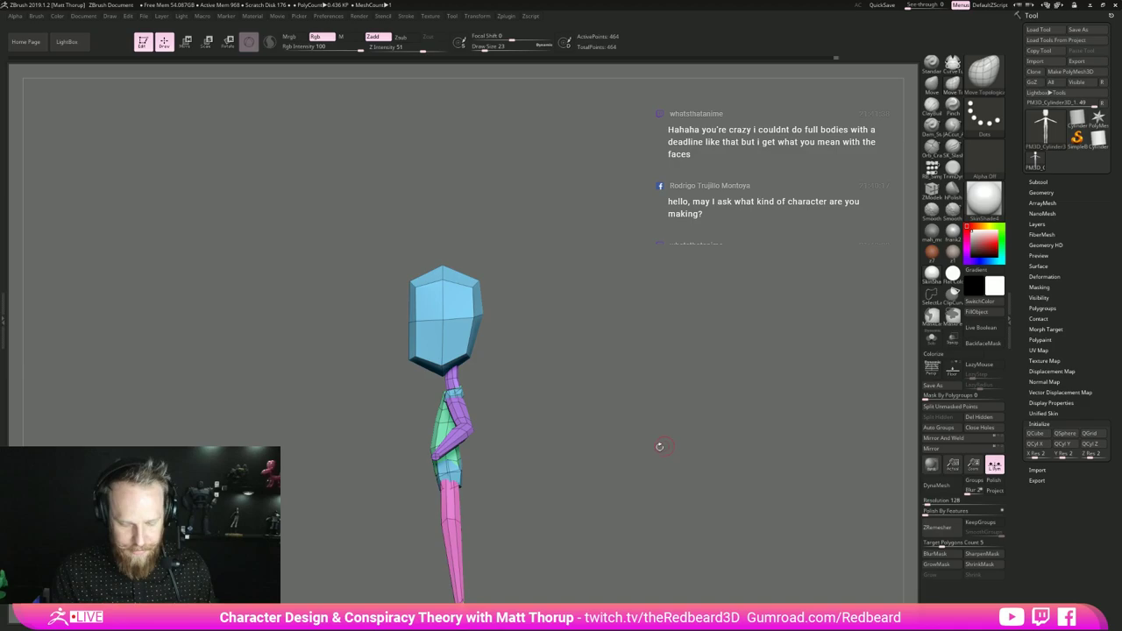
left_click_drag(659, 446, 696, 462)
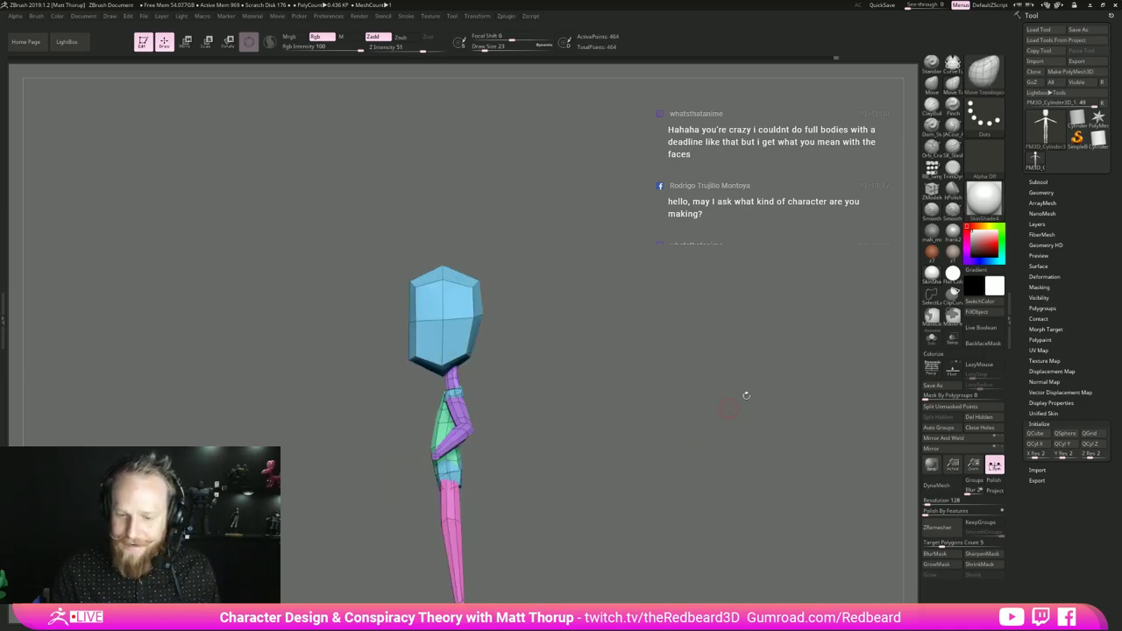
left_click(1092, 31)
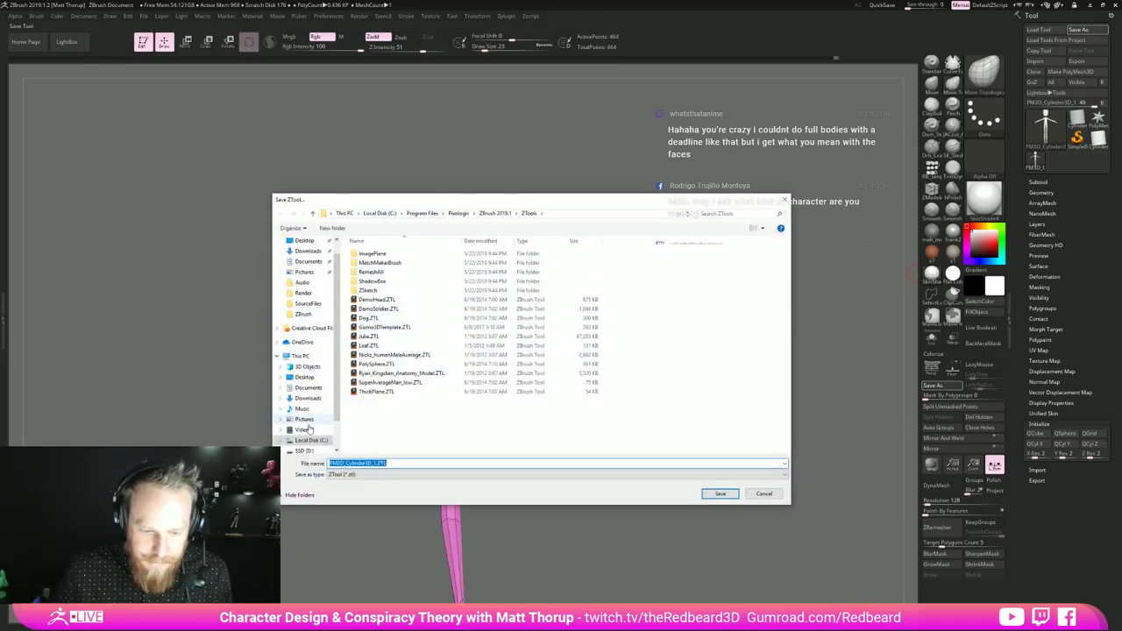
left_click(306, 451)
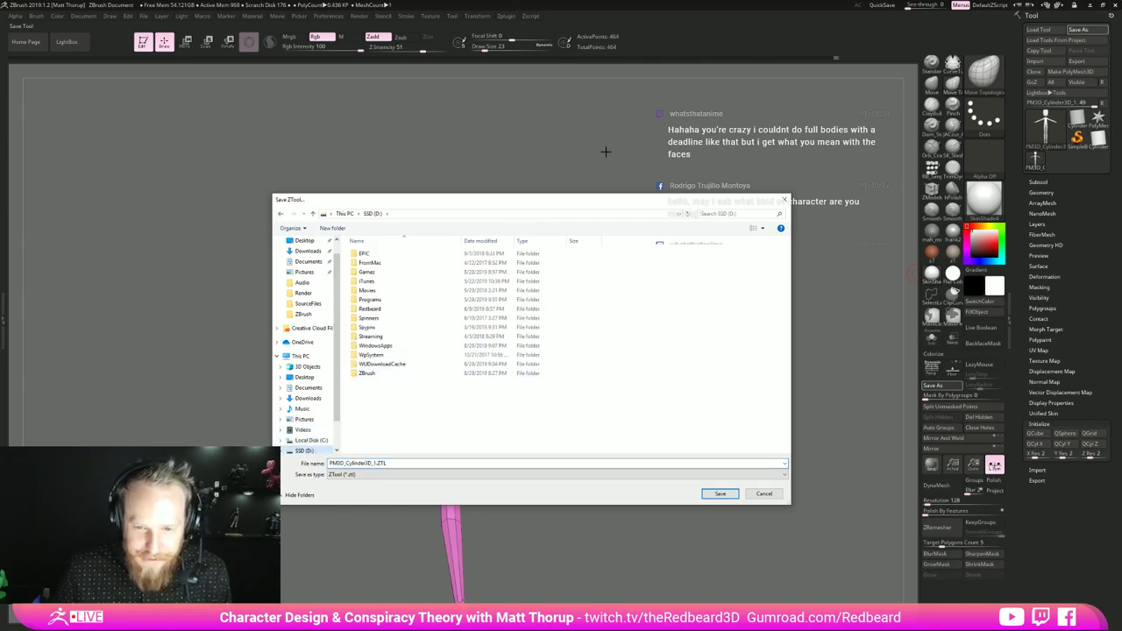
left_click_drag(626, 206, 1121, 207)
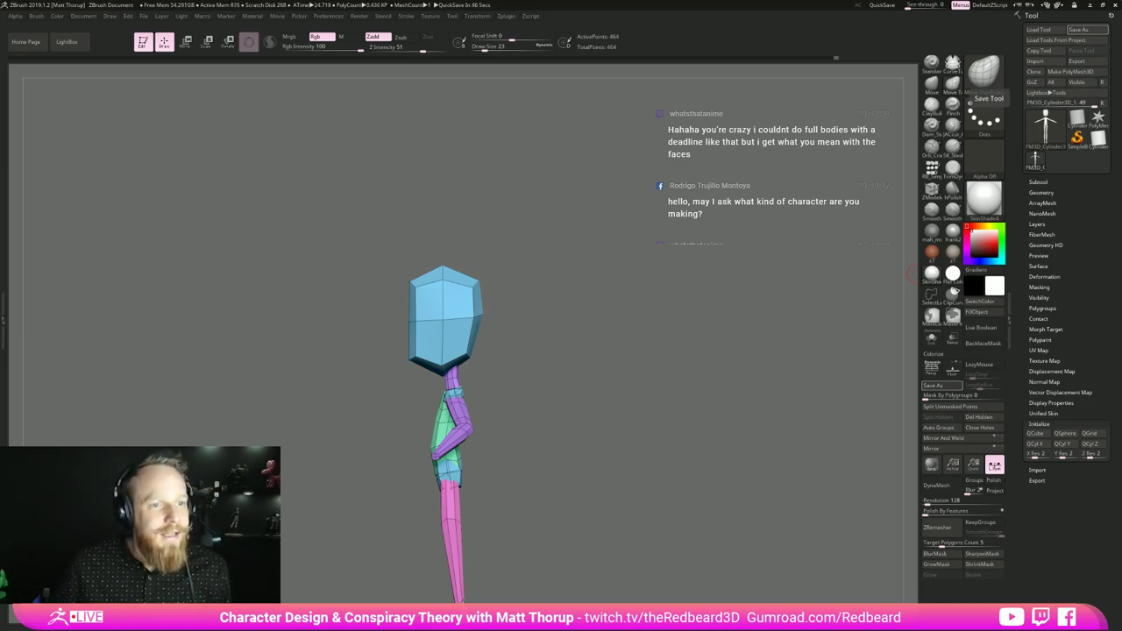
- Bring up the ghostHunterConcept.jpg reference, widen its window to study the three character drawings and move it off the canvas
left_click_drag(197, 11, 181, 109)
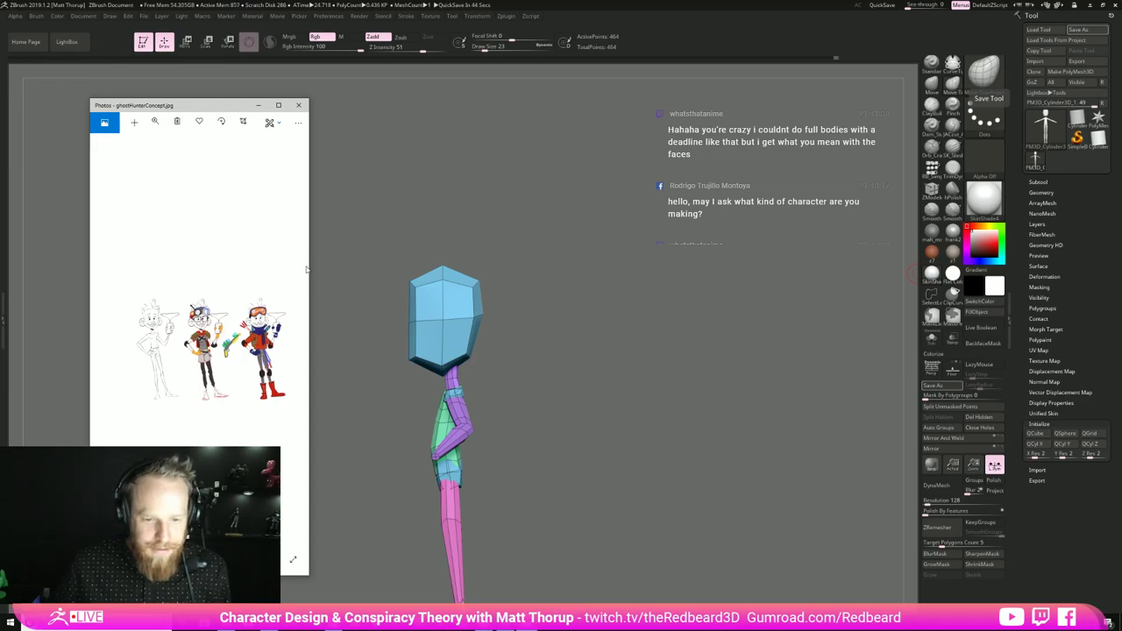
left_click_drag(311, 269, 768, 264)
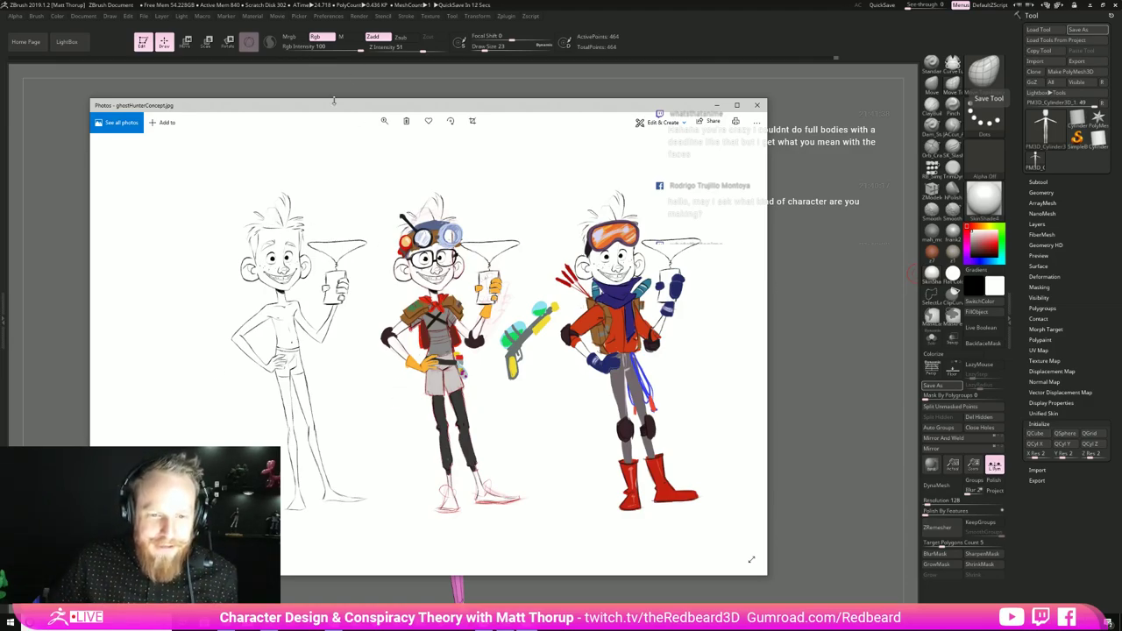
left_click_drag(334, 106, 0, 74)
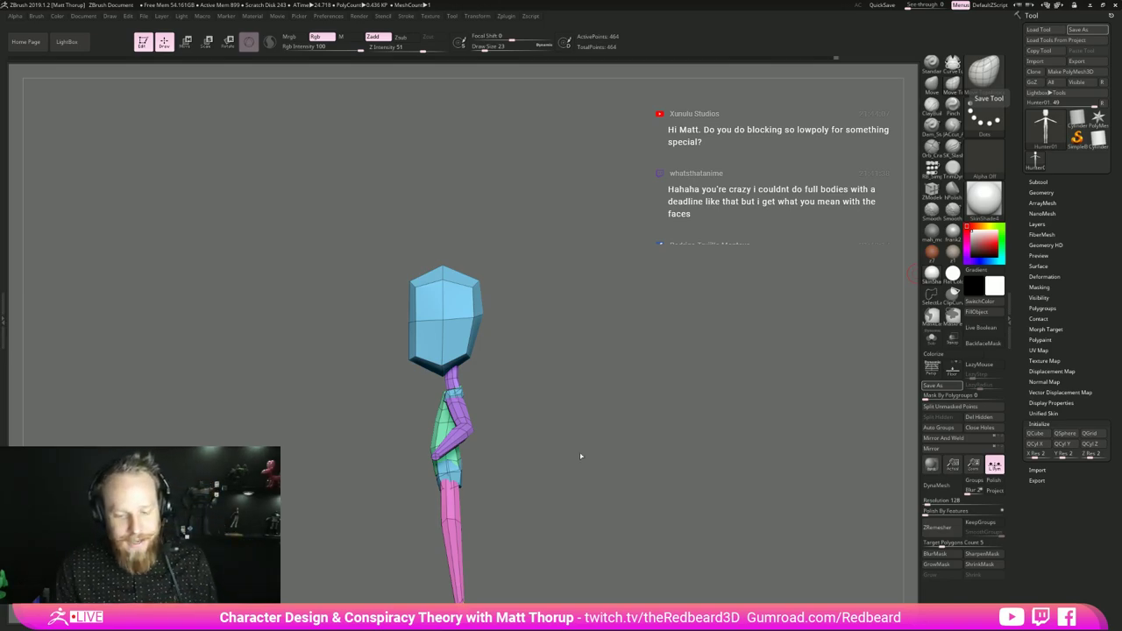
- Examine the figure's silhouette from the front using the Flat Color material with polyframes hidden
left_click_drag(583, 472, 660, 507)
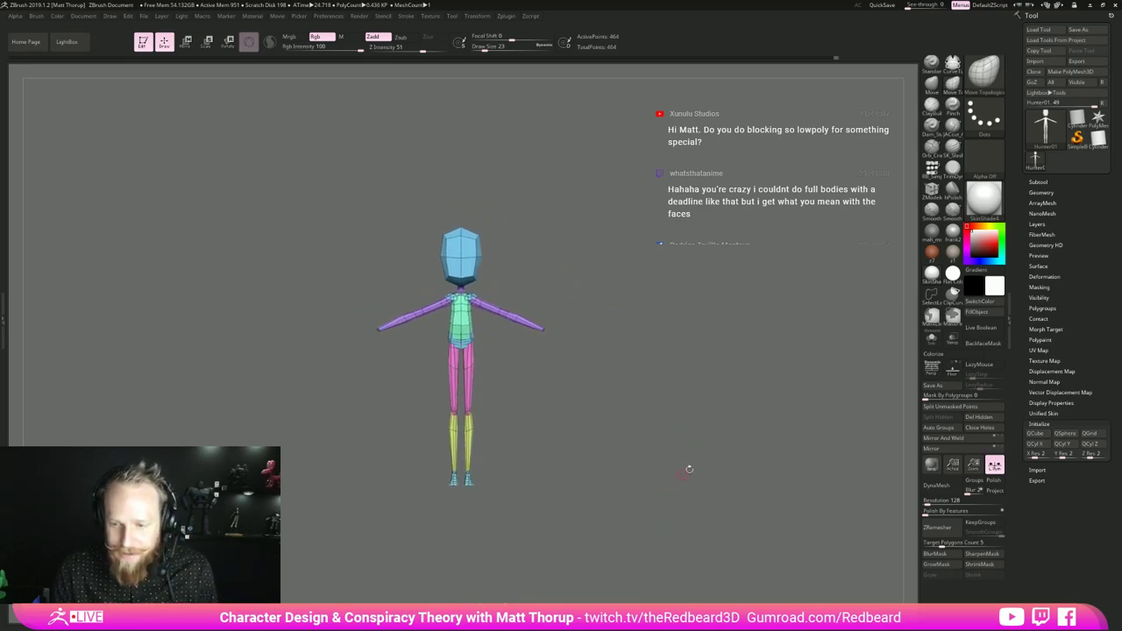
left_click(953, 274)
key("shift+f")
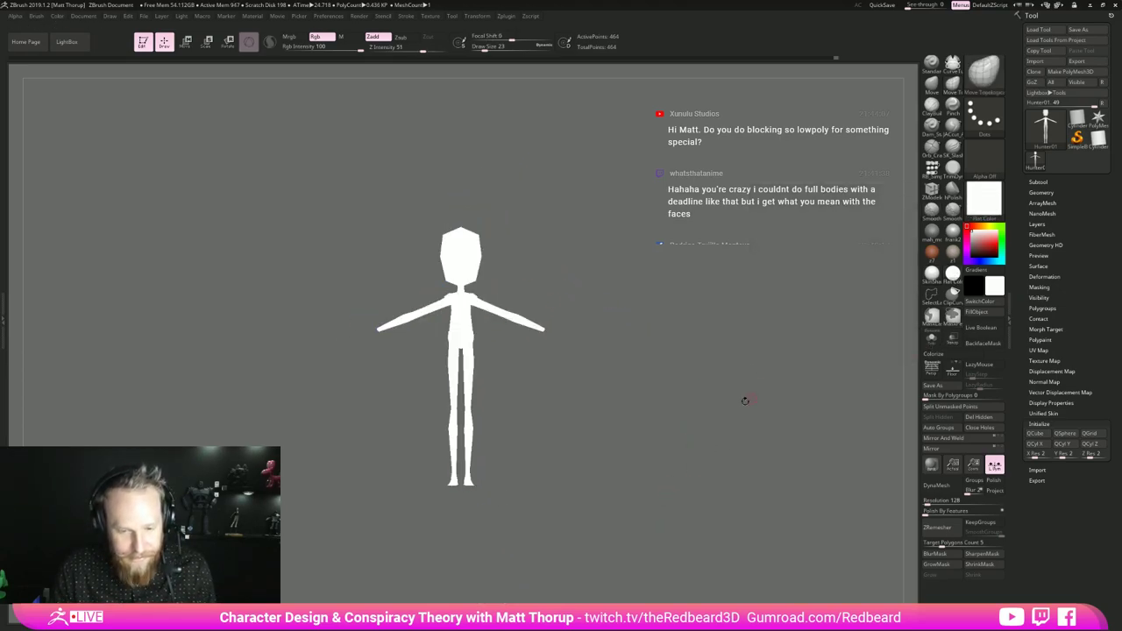
left_click_drag(745, 401, 605, 441)
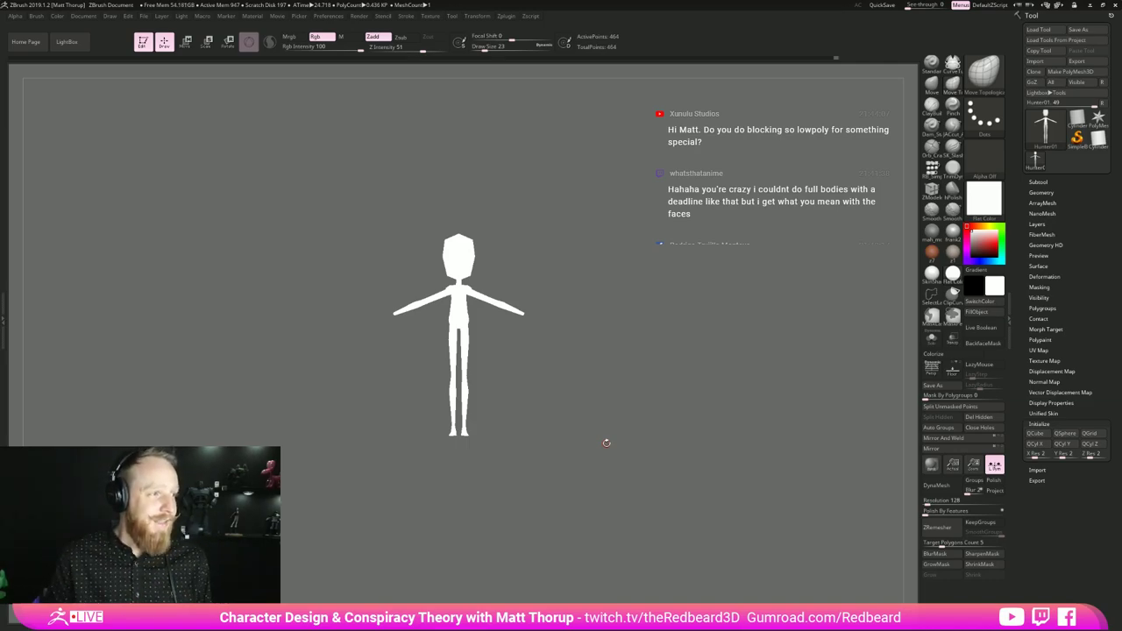
left_click_drag(605, 443, 629, 471)
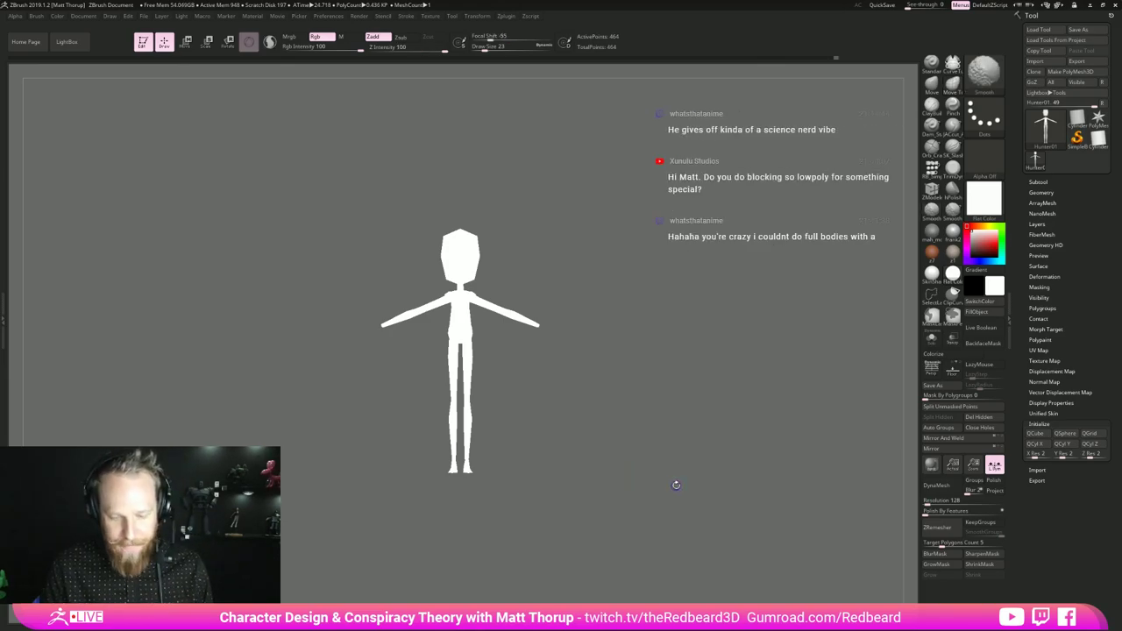
- Show the polyframes again and restore the SkinShade4 material on the figure
key("shift+f")
left_click(932, 253)
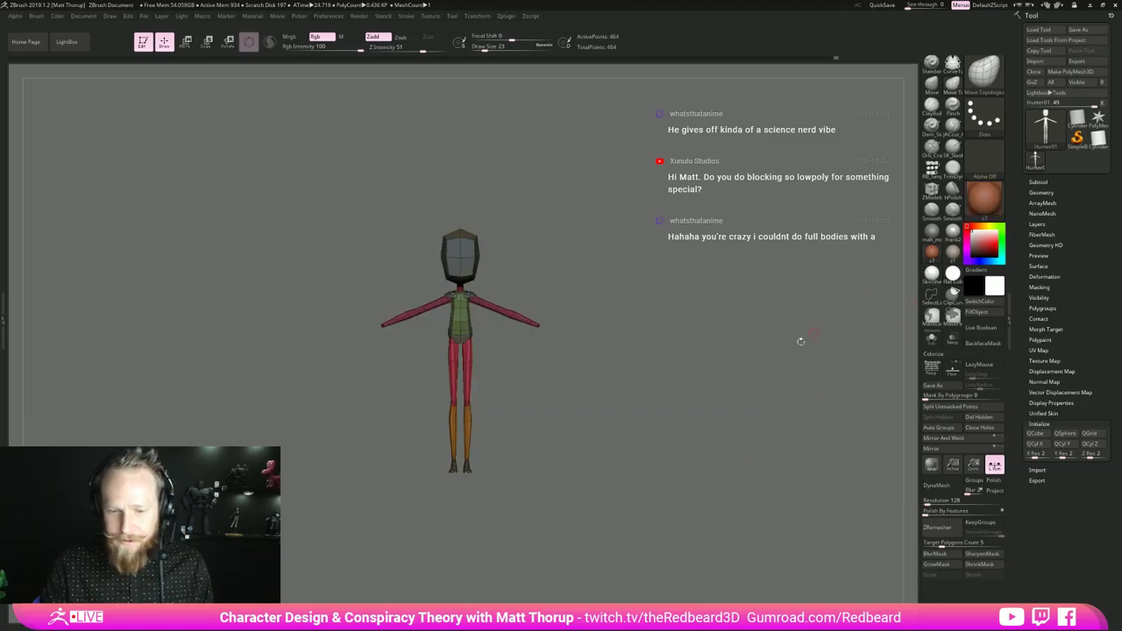
left_click_drag(637, 475, 767, 408, "alt")
left_click(933, 283)
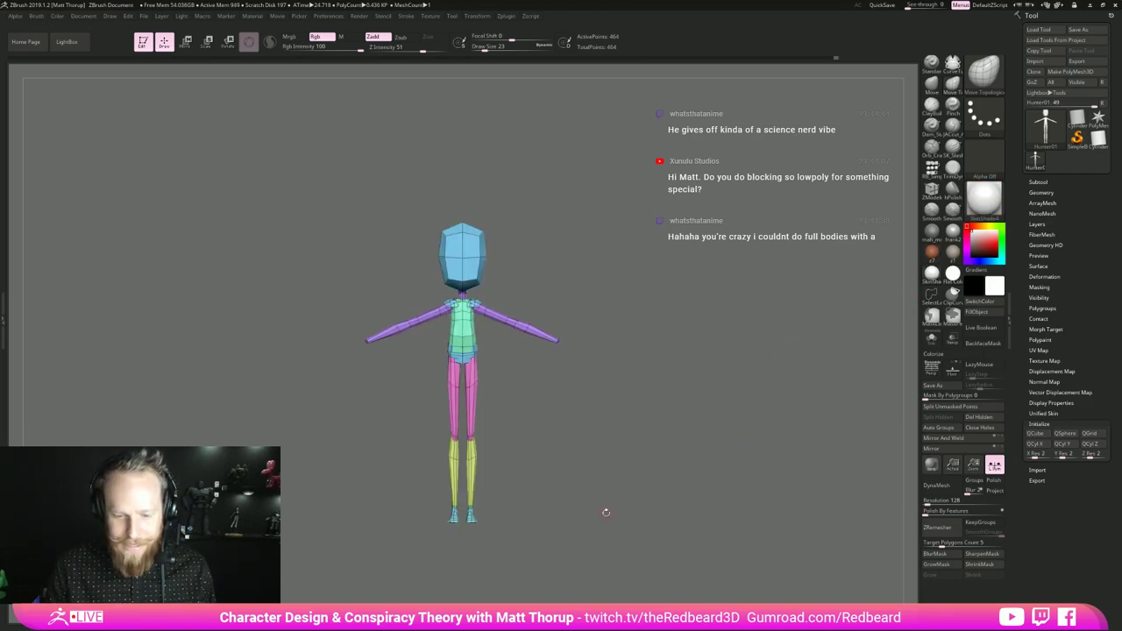
- Insert a CubeSplit block at the end of each arm and flatten it into a thin slab for the hand
left_click_drag(606, 512, 525, 504)
left_click_drag(653, 472, 753, 460, "alt")
left_click_drag(754, 460, 711, 439)
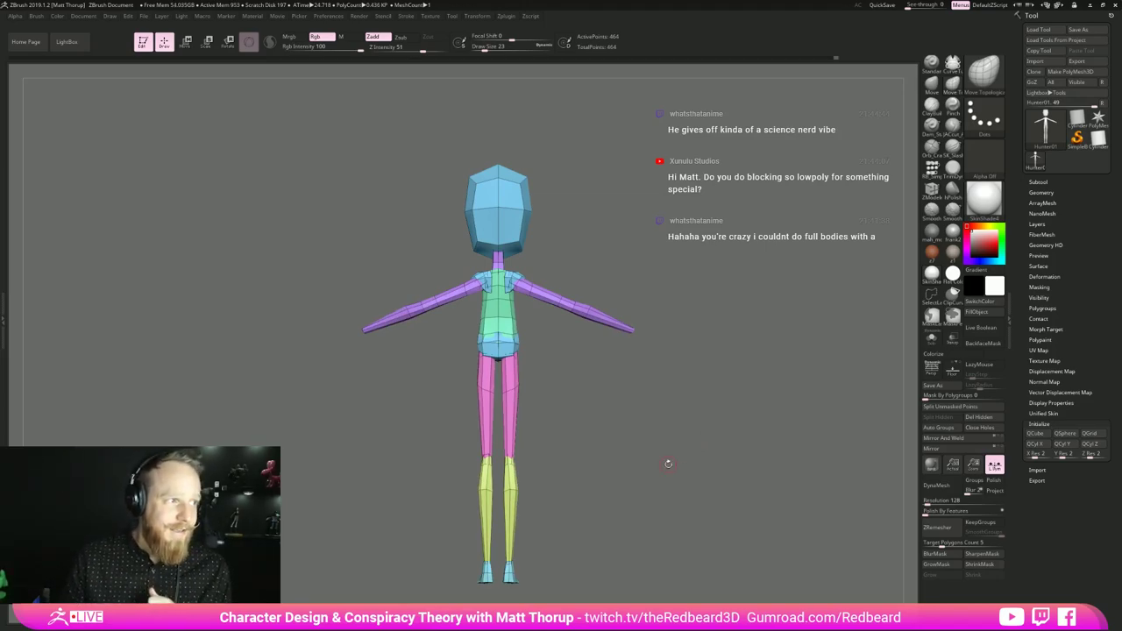
mouse_move(690, 441)
left_mouse_down()
mouse_move(724, 433)
mouse_move(670, 429)
mouse_move(698, 429)
left_mouse_up()
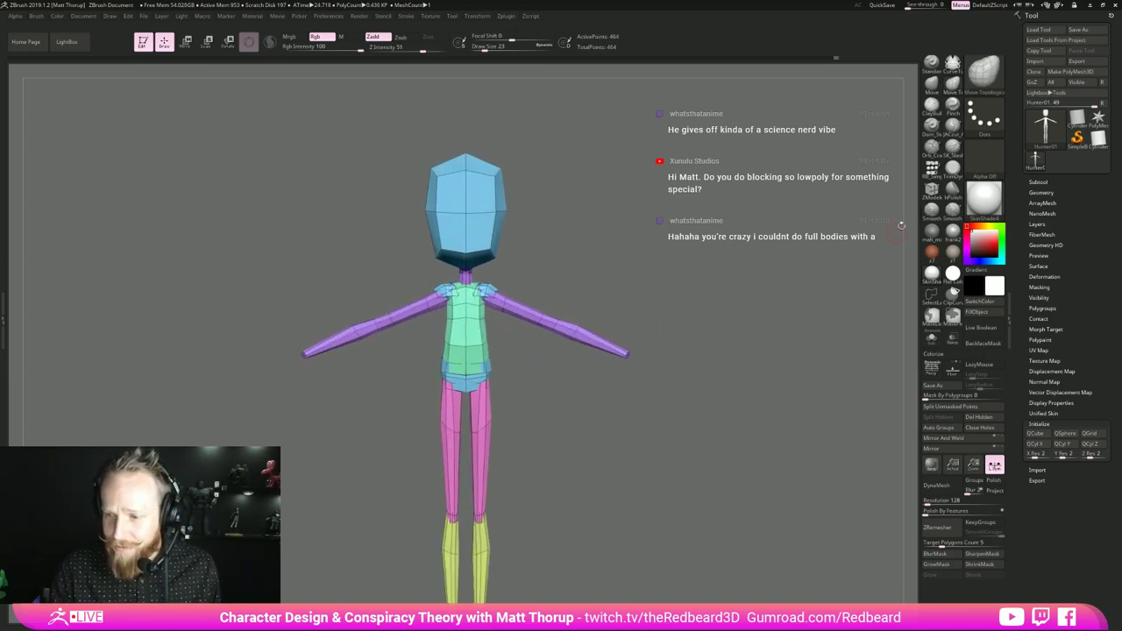
left_click(935, 170)
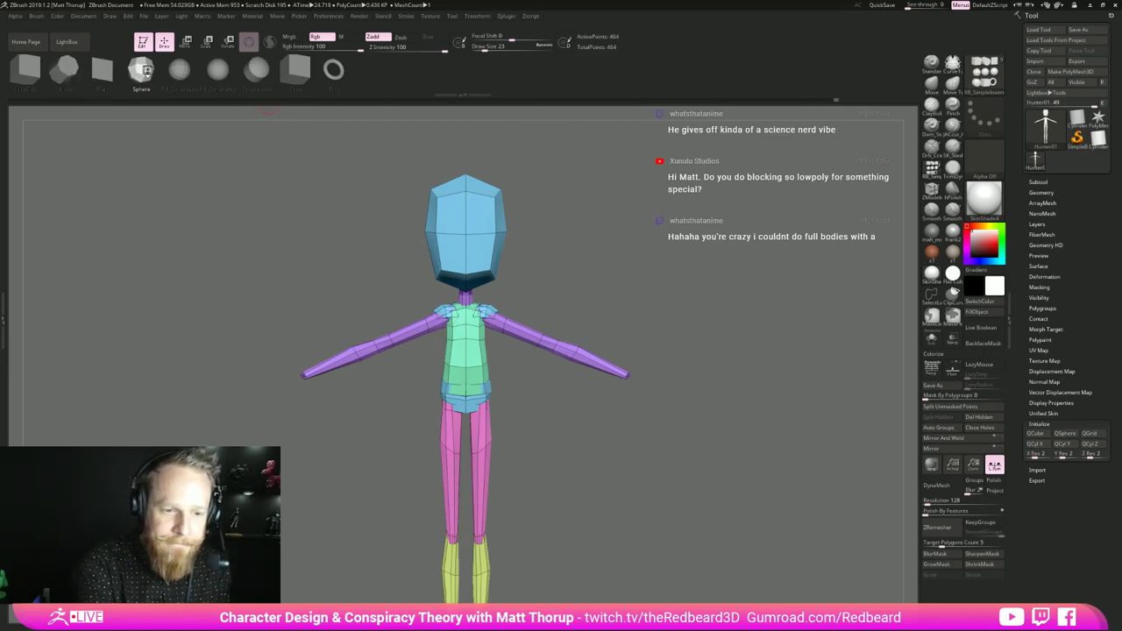
left_click(26, 71)
mouse_move(692, 433)
left_mouse_down()
mouse_move(675, 445)
mouse_move(653, 436)
left_mouse_up()
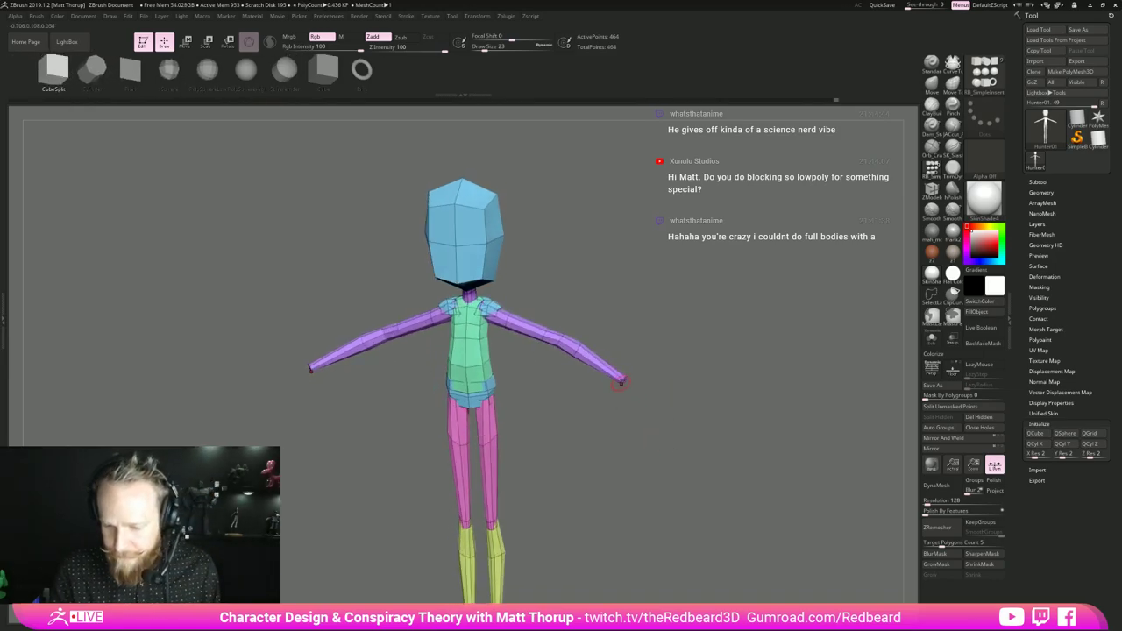
left_click_drag(624, 380, 623, 406)
key("e")
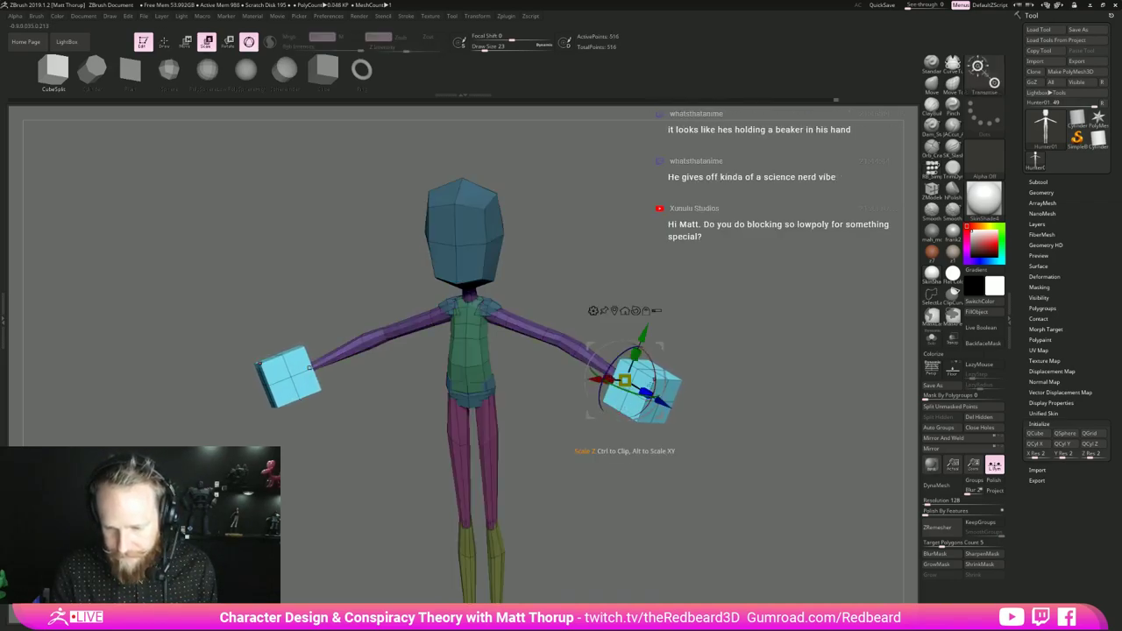
left_click_drag(635, 354, 623, 388)
- Delete the middle edge loop running around the thickness of the hand blocks with ZModeler
mouse_move(759, 415)
left_mouse_down()
mouse_move(728, 508)
mouse_move(766, 417)
mouse_move(701, 438)
mouse_move(677, 473)
mouse_move(643, 478)
left_mouse_up()
key("q")
key("b")
key("z")
key("m")
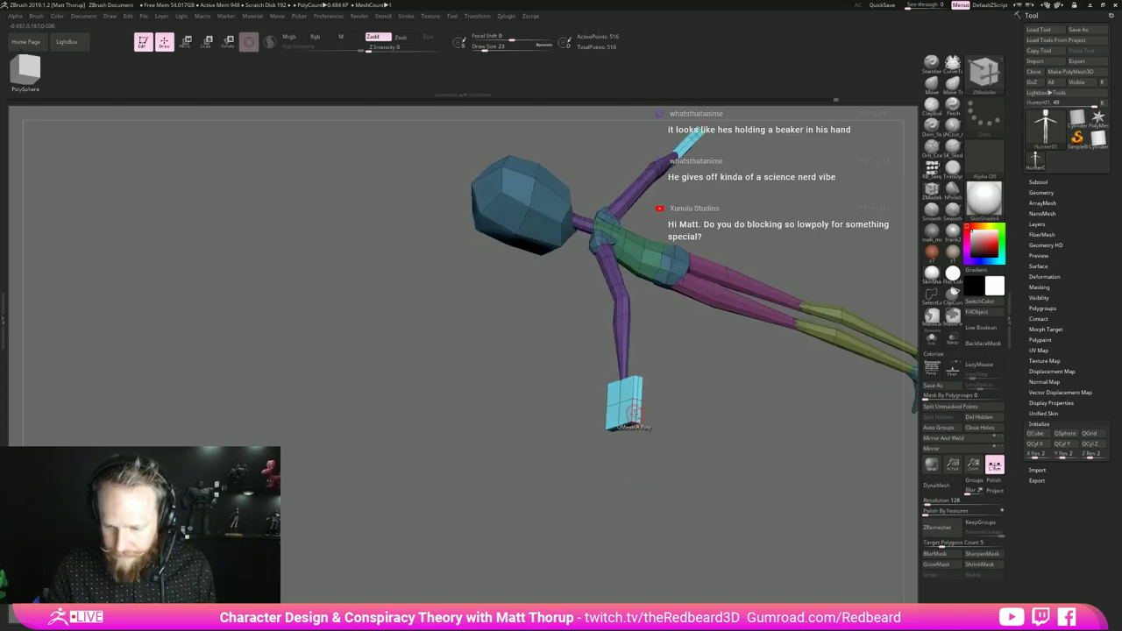
left_click(634, 413, "alt")
- Shift the hand blocks slightly sideways at the wrists with the Move gizmo
mouse_move(673, 417)
left_mouse_down()
mouse_move(696, 426)
mouse_move(724, 470)
mouse_move(724, 430)
mouse_move(715, 436)
left_mouse_up()
key("b")
key("m")
key("v")
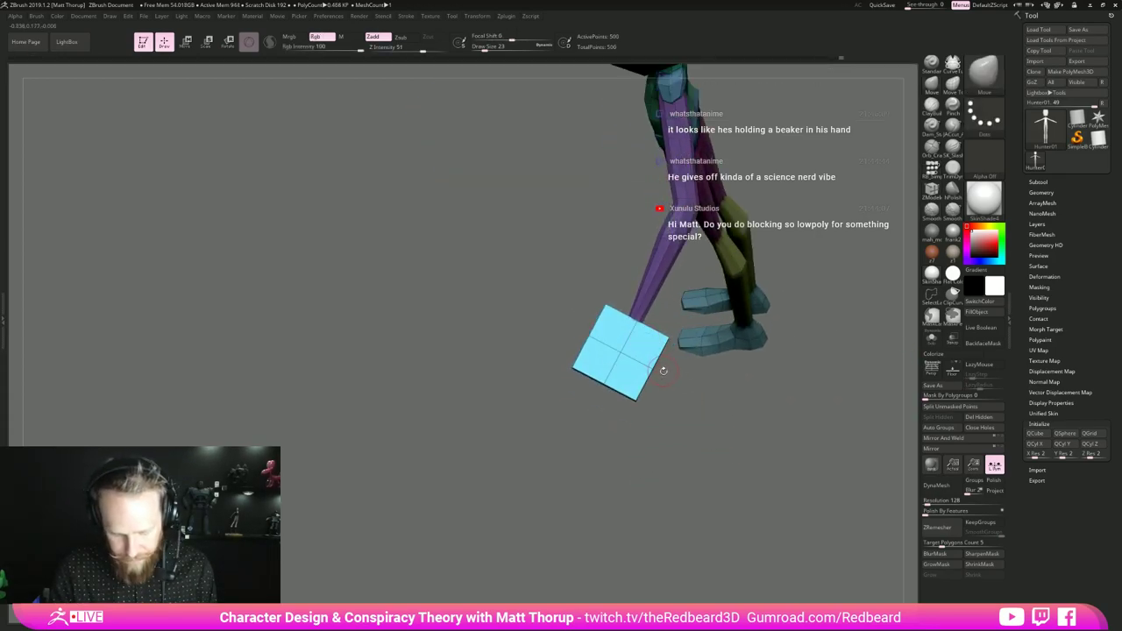
key("w")
left_click_drag(591, 298, 577, 289)
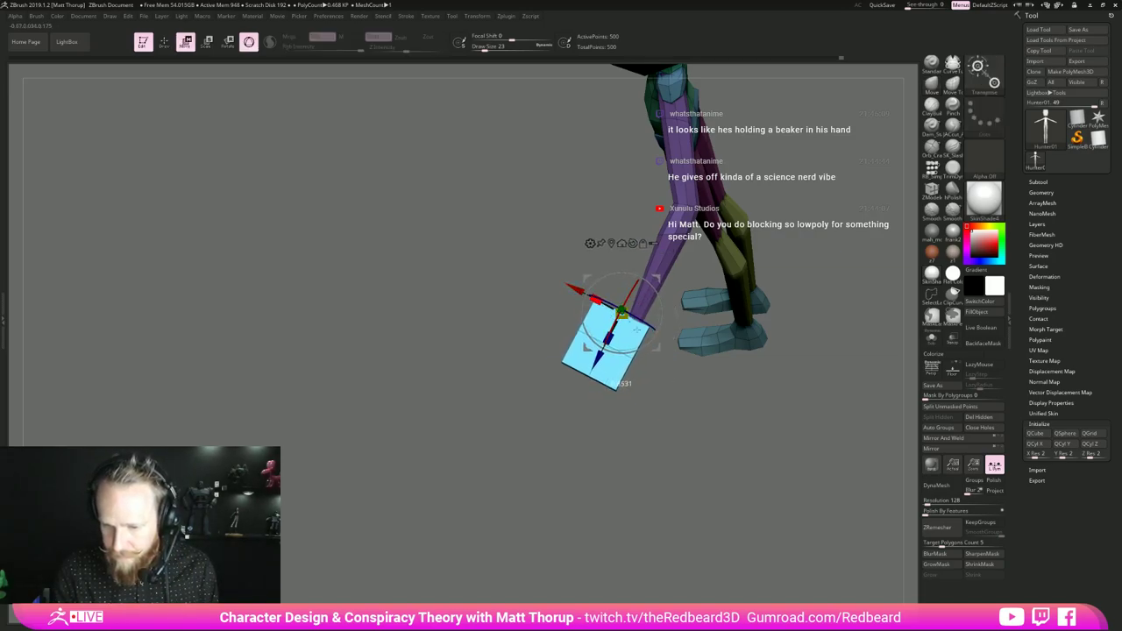
- Slide and turn the hand blocks so they sit in line with the ends of the forearms
left_click_drag(637, 331, 643, 333)
left_click_drag(575, 290, 603, 305)
left_click_drag(761, 443, 724, 392)
left_click_drag(612, 364, 602, 384)
left_click_drag(701, 399, 613, 429)
left_click_drag(561, 388, 563, 371)
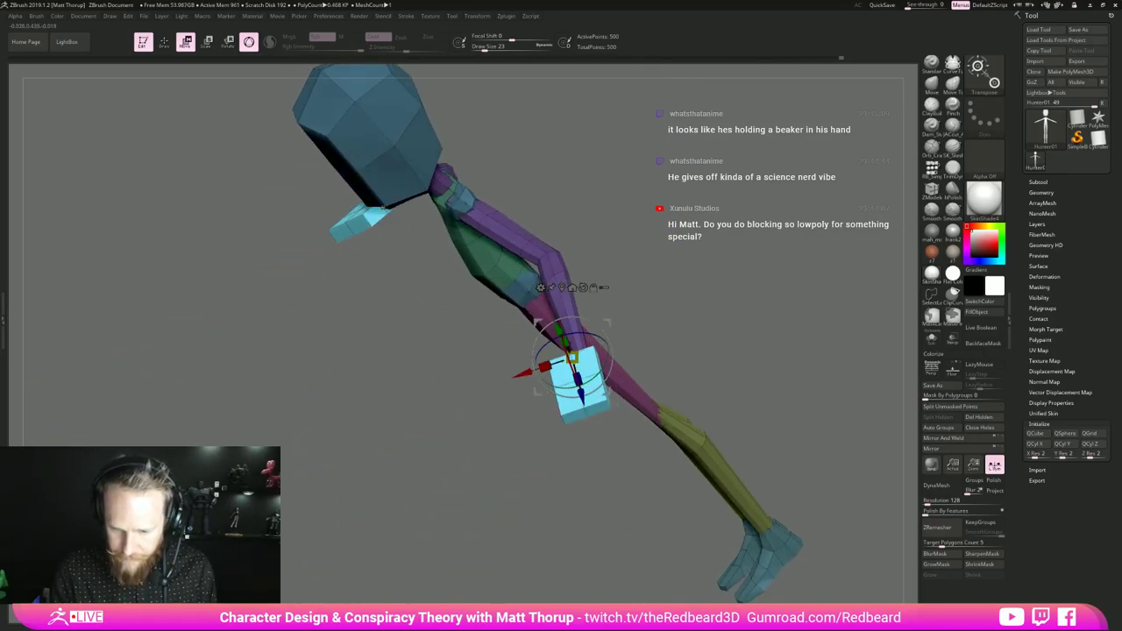
- Fine-tune the tilt and position of the hand blocks at the wrists using front and overhead views
left_click_drag(677, 396, 630, 377)
left_click_drag(562, 385, 568, 371)
left_click_drag(647, 386, 537, 368)
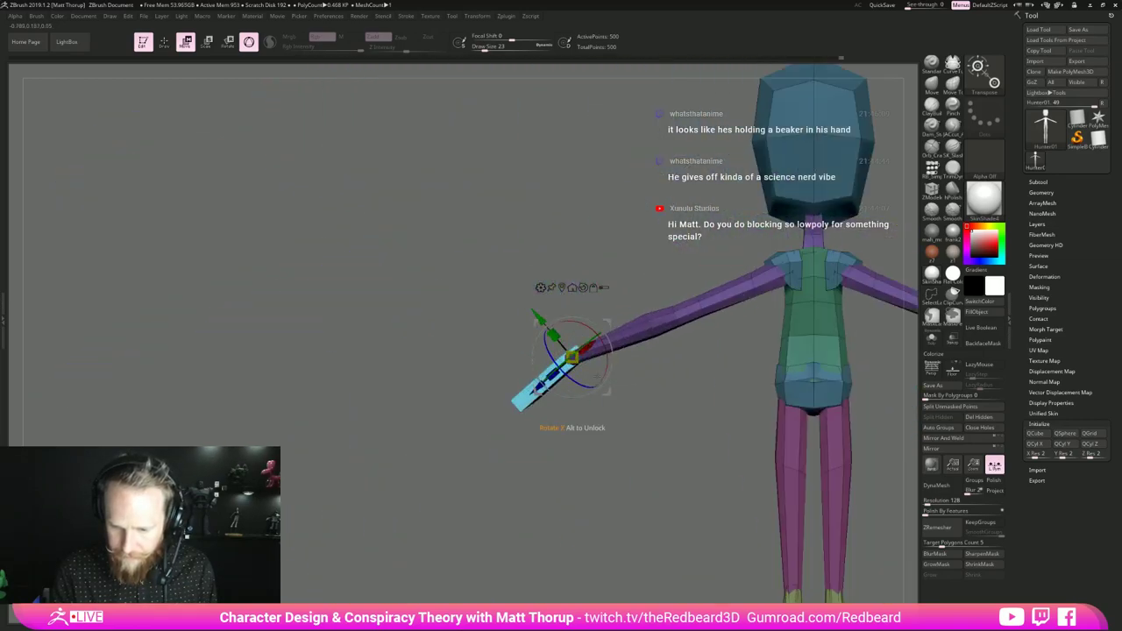
mouse_move(610, 367)
left_mouse_down()
mouse_move(606, 380)
mouse_move(616, 363)
left_mouse_up()
left_click_drag(539, 388, 543, 384)
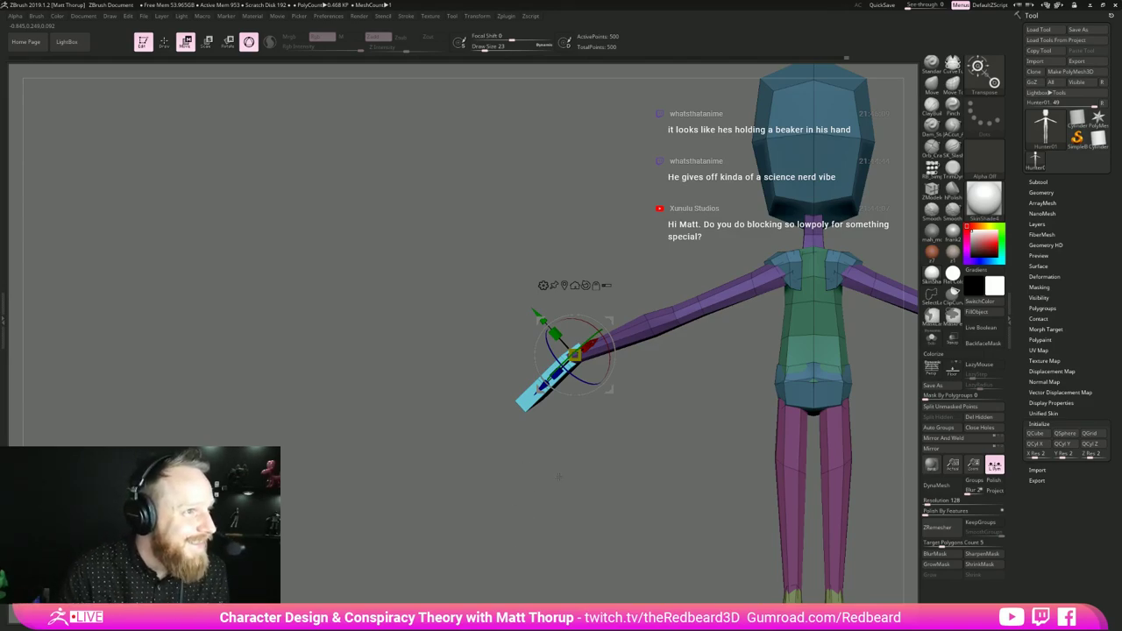
left_click_drag(548, 480, 633, 442)
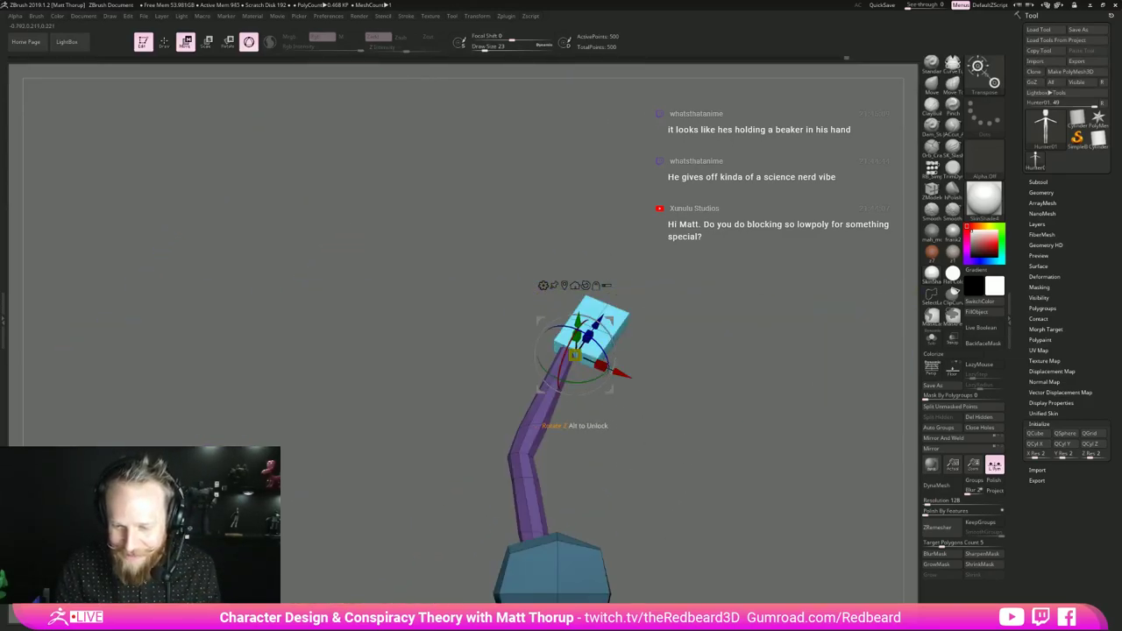
left_click_drag(578, 322, 576, 325)
mouse_move(764, 370)
left_mouse_down()
mouse_move(715, 366)
mouse_move(735, 408)
mouse_move(716, 447)
mouse_move(771, 419)
left_mouse_up()
- Switch to the Move brush at draw size 33 and taper the finger ends of the hand blocks
key("q")
mouse_move(765, 427)
left_mouse_down("alt")
mouse_move(683, 393)
mouse_move(703, 417)
mouse_move(684, 410)
mouse_move(702, 437)
mouse_move(693, 448)
mouse_move(668, 405)
mouse_move(630, 391)
mouse_move(664, 386)
mouse_move(640, 369)
mouse_move(581, 391)
left_mouse_up("alt")
key("b")
key("z")
key("m")
key("b")
key("m")
key("v")
key("bracketright")
key("s")
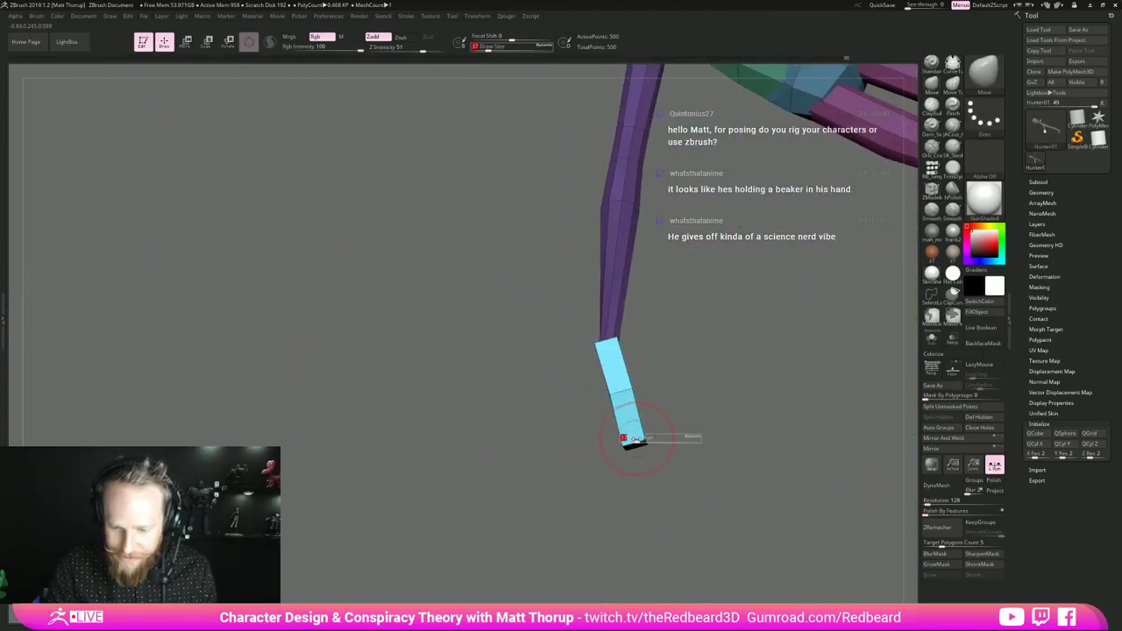
mouse_move(633, 442)
left_mouse_down()
mouse_move(744, 403)
mouse_move(698, 401)
left_mouse_up()
key("s")
left_click_drag(597, 399, 603, 399)
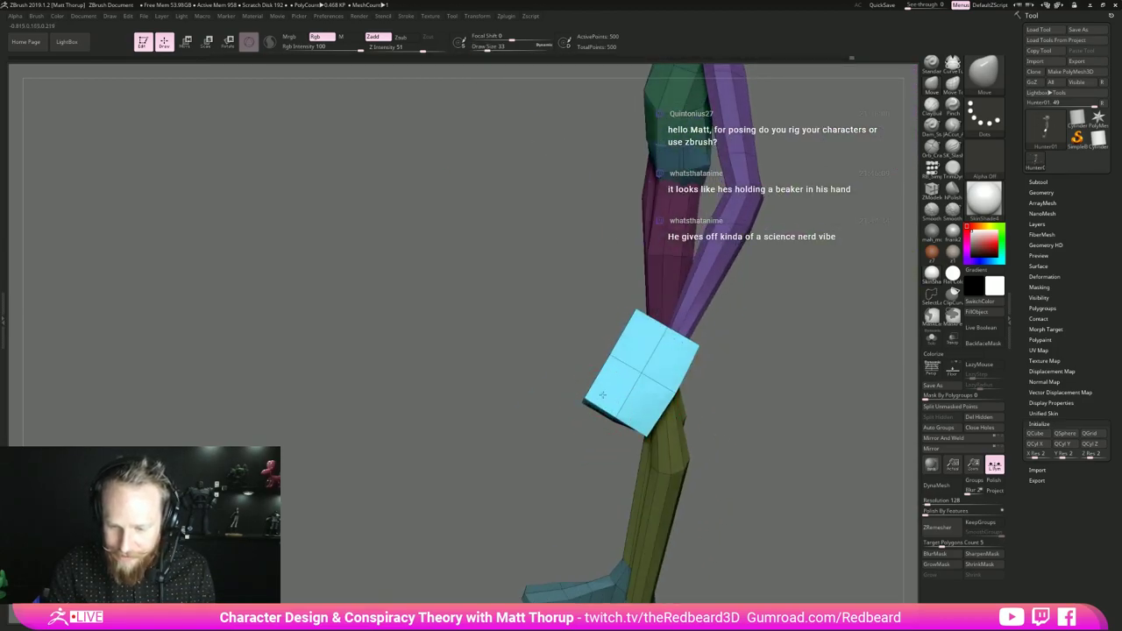
left_click_drag(726, 404, 608, 394, "shift")
left_click_drag(542, 494, 546, 512, "alt")
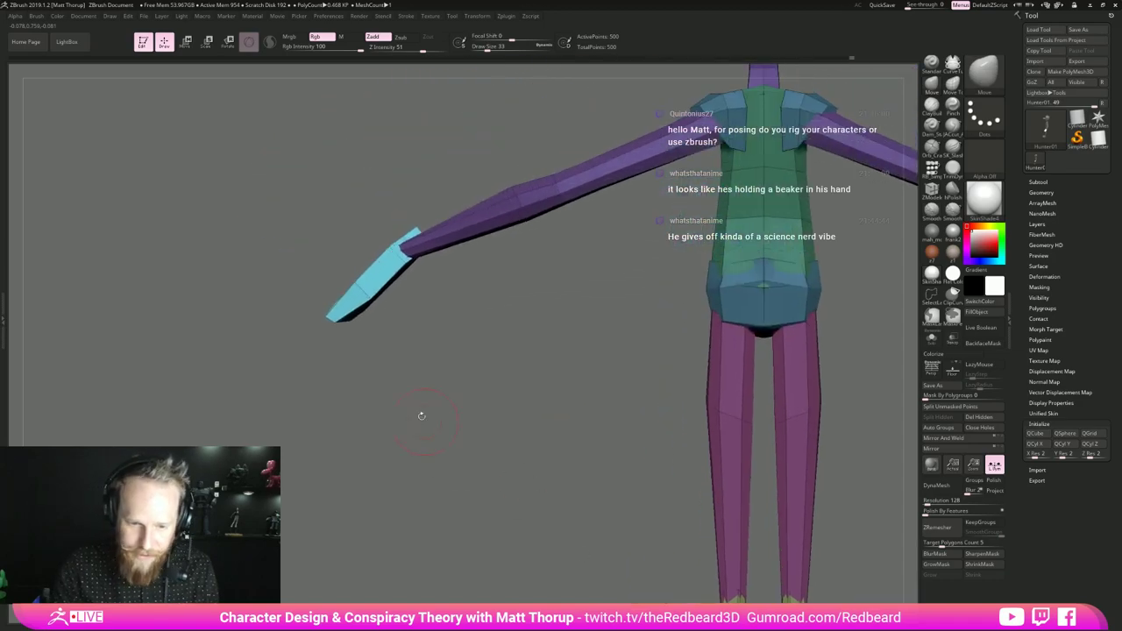
- Reduce the Move brush to size 18 and reshape the thickness and sides of the hand blocks
left_click_drag(390, 337, 412, 339)
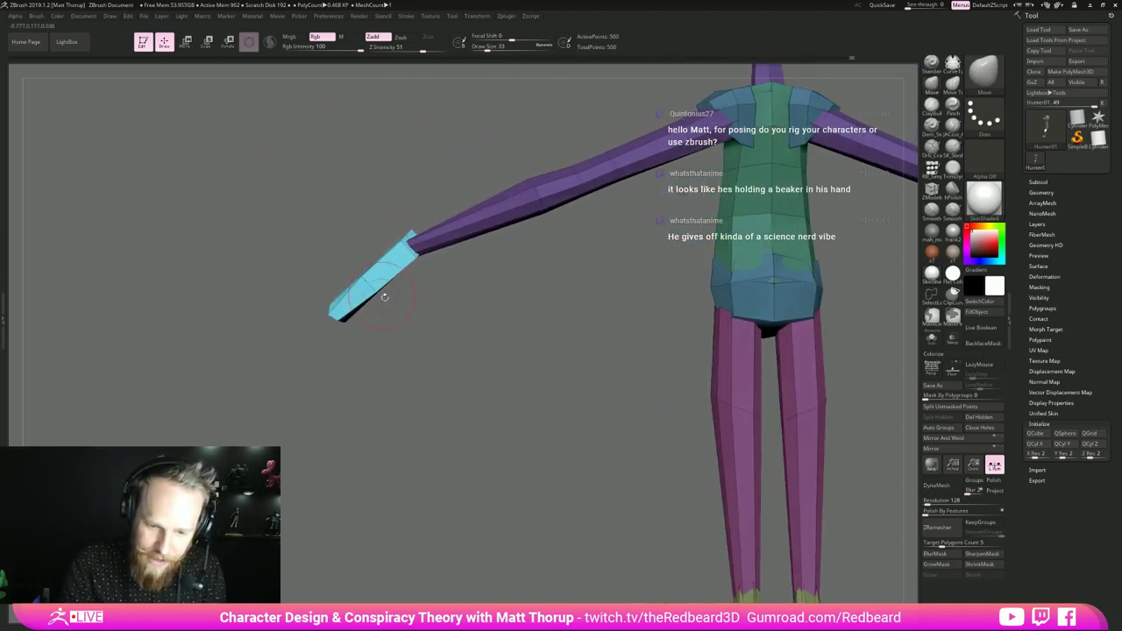
left_click_drag(385, 297, 416, 303)
key("s")
left_click_drag(353, 280, 356, 280)
mouse_move(351, 351)
left_mouse_down()
mouse_move(524, 298)
mouse_move(621, 328)
left_mouse_up()
key("s")
left_click_drag(414, 269, 411, 269)
mouse_move(372, 342)
left_mouse_down()
mouse_move(400, 327)
mouse_move(400, 290)
left_mouse_up()
key("s")
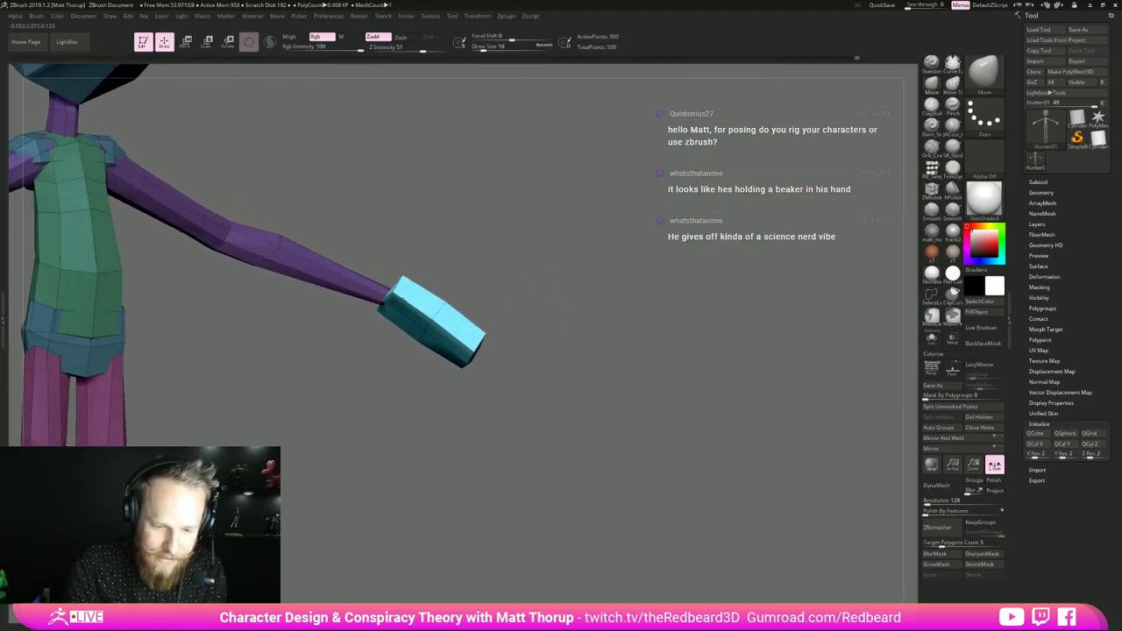
left_click_drag(493, 306, 464, 330)
left_click_drag(450, 285, 459, 334)
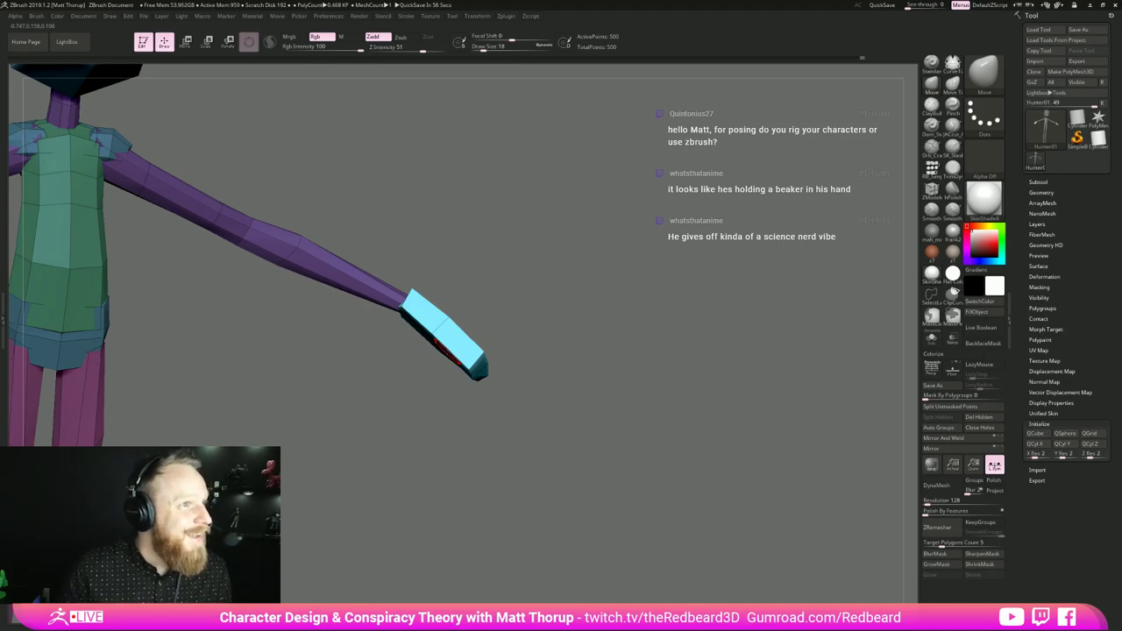
- Pull the corners at the hands' finger ends to give the palms an angled, less boxy outline
mouse_move(574, 441)
left_mouse_down()
mouse_move(561, 394)
mouse_move(473, 399)
mouse_move(628, 376)
mouse_move(526, 407)
left_mouse_up()
left_click_drag(466, 454, 479, 456)
left_click_drag(545, 430, 466, 437)
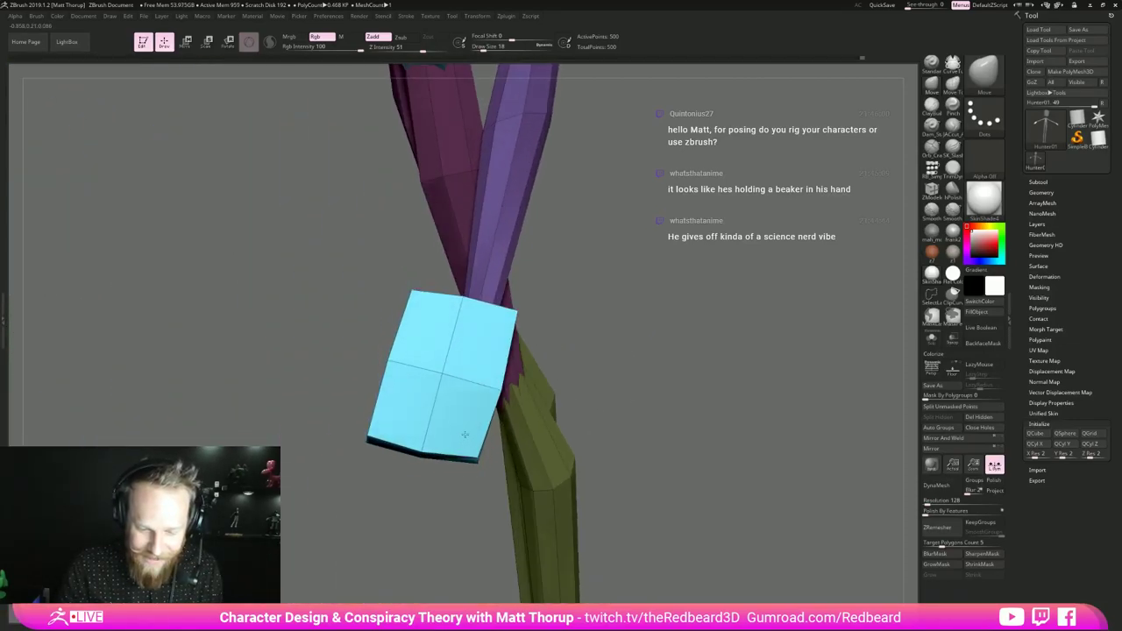
left_click_drag(381, 429, 386, 401)
left_click_drag(293, 412, 412, 419)
left_click_drag(343, 442, 325, 424)
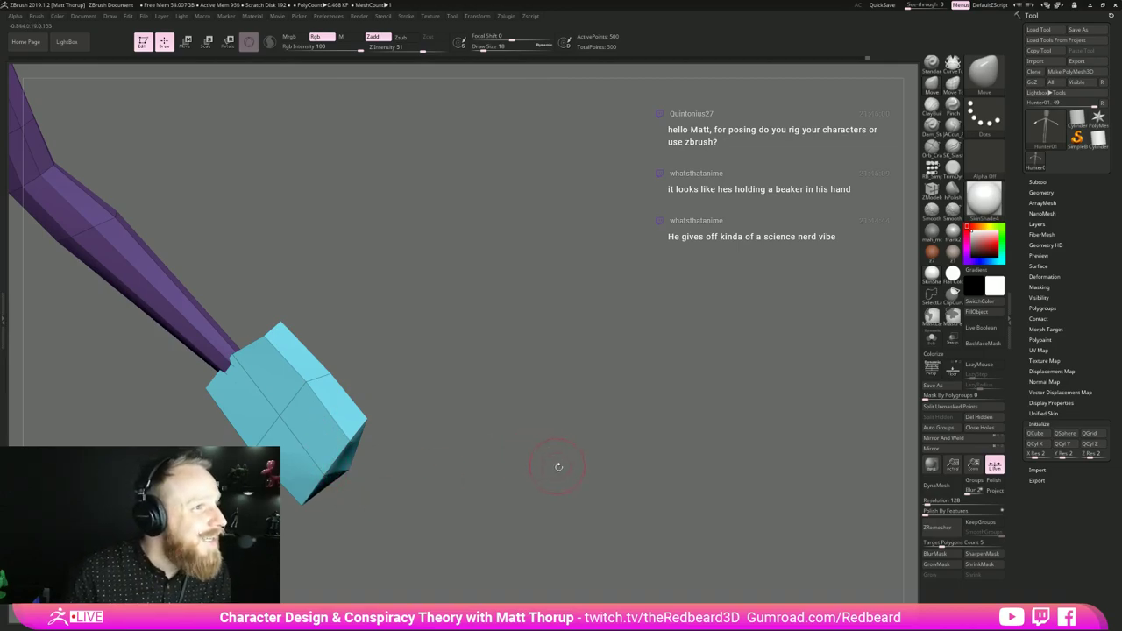
left_click_drag(600, 474, 484, 417, "alt")
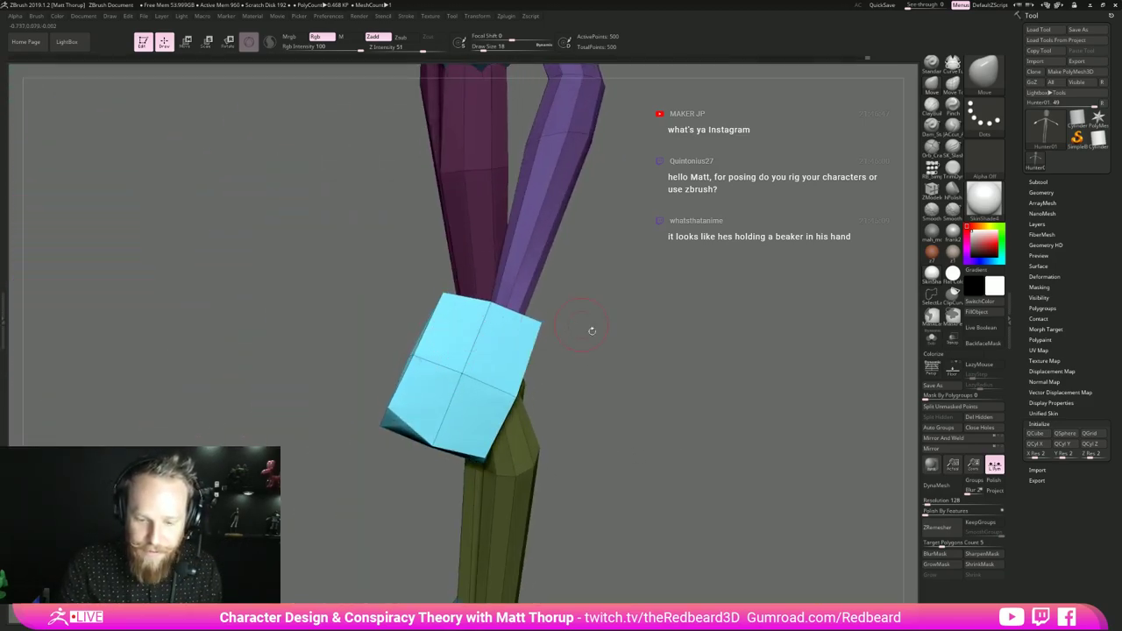
left_click_drag(592, 330, 536, 324)
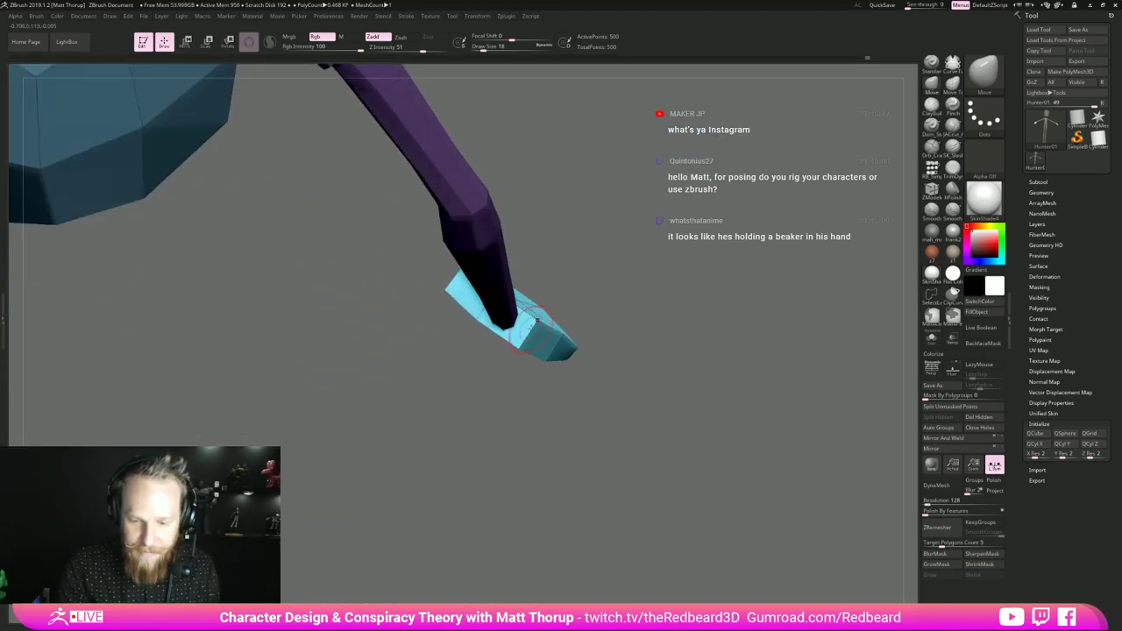
- Set the Move brush to size 14 and adjust the individual corner points around the wrist and palm edges
right_click_drag(537, 321, 575, 291)
key("[")
mouse_move(515, 287)
left_mouse_down()
mouse_move(569, 290)
mouse_move(528, 298)
left_mouse_up()
right_click_drag(602, 293, 621, 296)
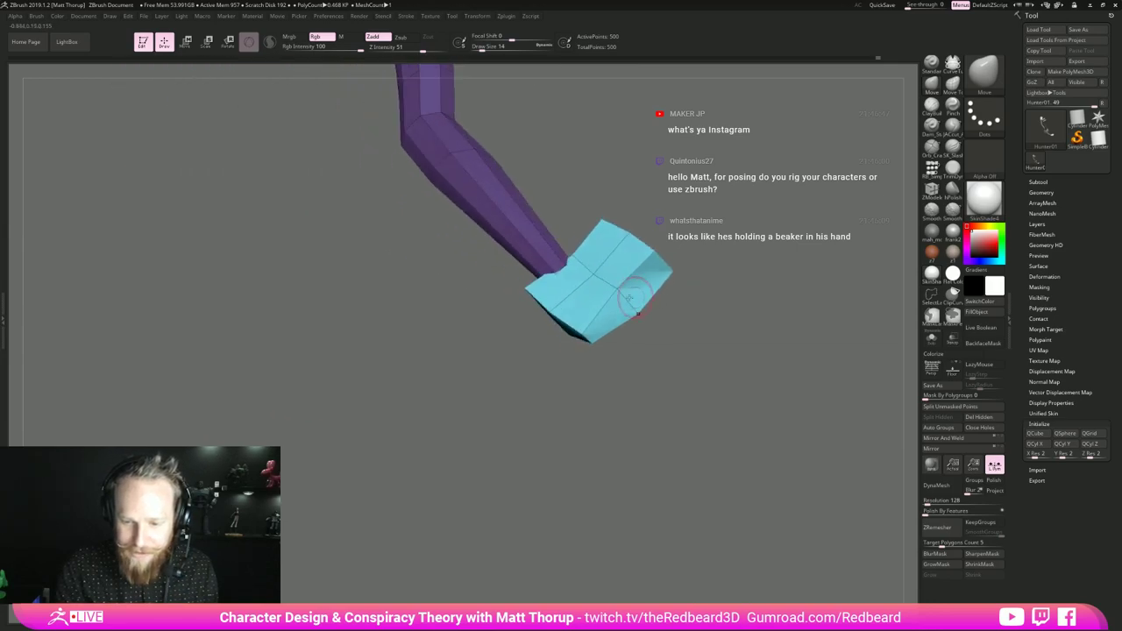
left_click_drag(621, 295, 631, 303)
left_click_drag(726, 355, 647, 466)
left_click_drag(588, 347, 592, 343)
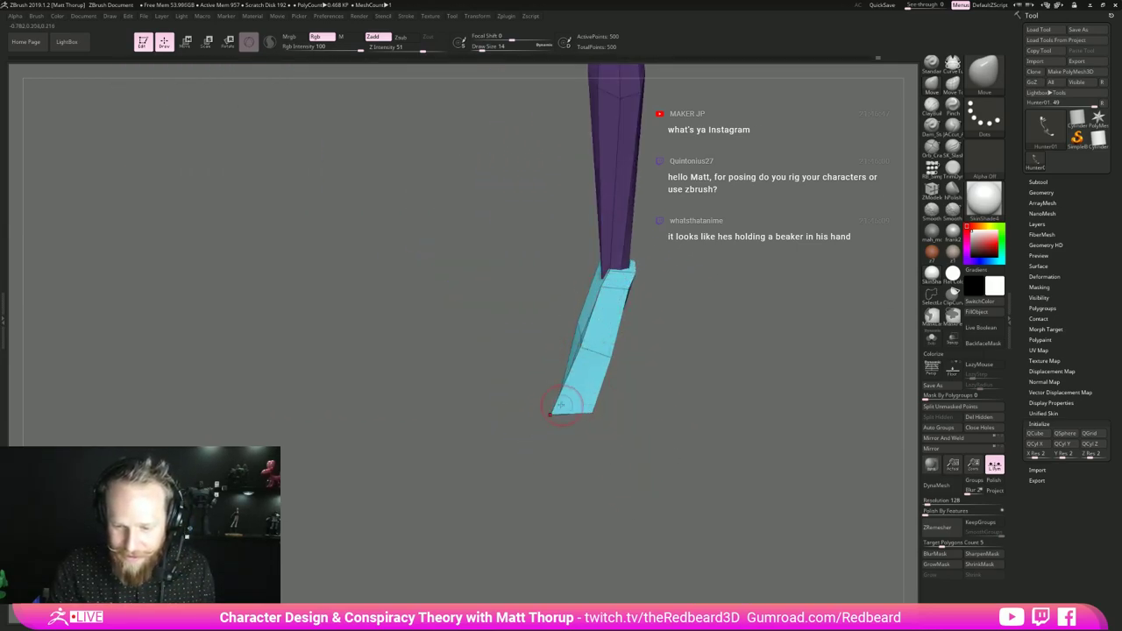
left_click_drag(558, 410, 565, 399)
- Enlarge the Move brush to size 23 and round the hands' side and wrist contours
left_click_drag(652, 399, 633, 388)
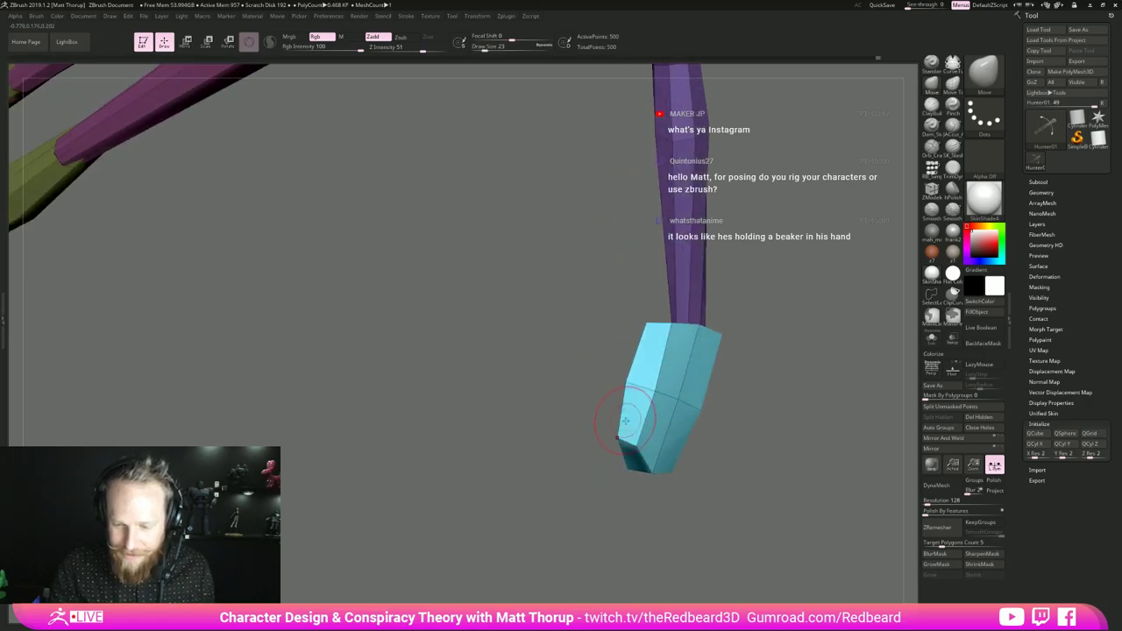
left_click_drag(745, 442, 618, 494)
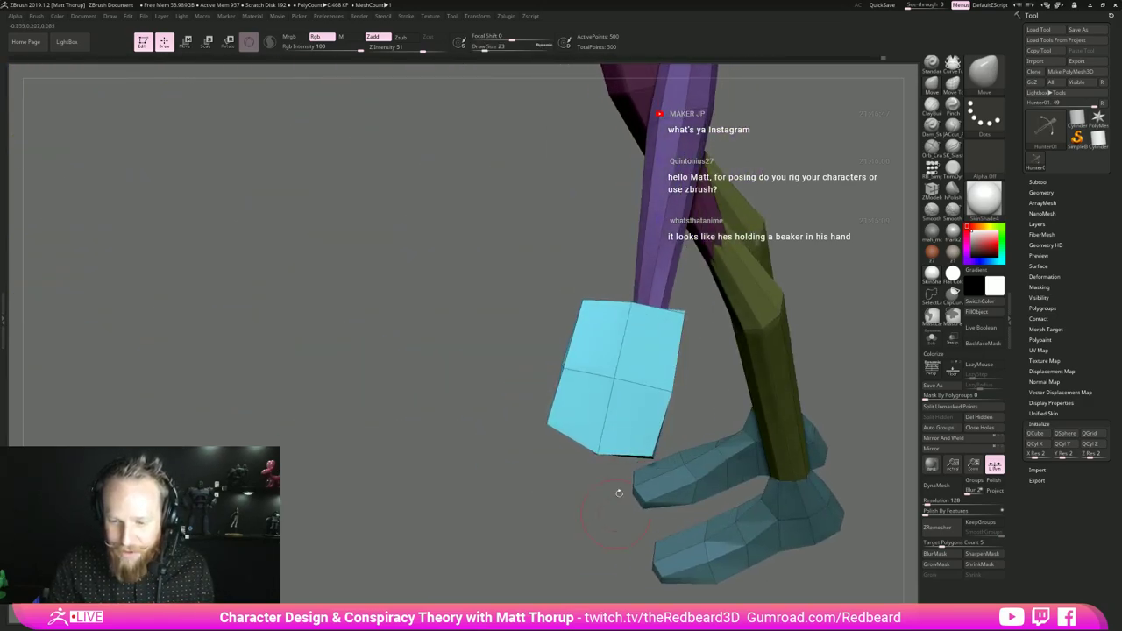
left_click_drag(682, 314, 626, 338)
left_click_drag(720, 309, 674, 320)
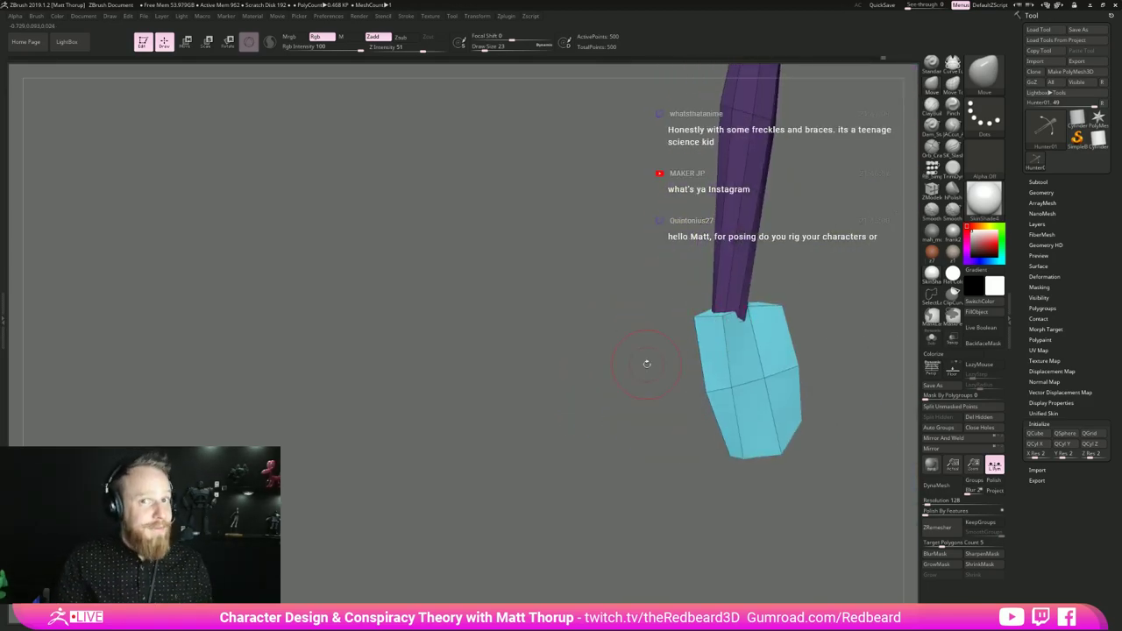
mouse_move(643, 476)
left_mouse_down()
mouse_move(685, 464)
mouse_move(818, 482)
mouse_move(727, 428)
mouse_move(658, 441)
mouse_move(604, 471)
mouse_move(691, 464)
mouse_move(698, 446)
mouse_move(791, 429)
mouse_move(721, 453)
mouse_move(788, 461)
mouse_move(811, 380)
mouse_move(734, 442)
mouse_move(709, 448)
mouse_move(698, 396)
left_mouse_up()
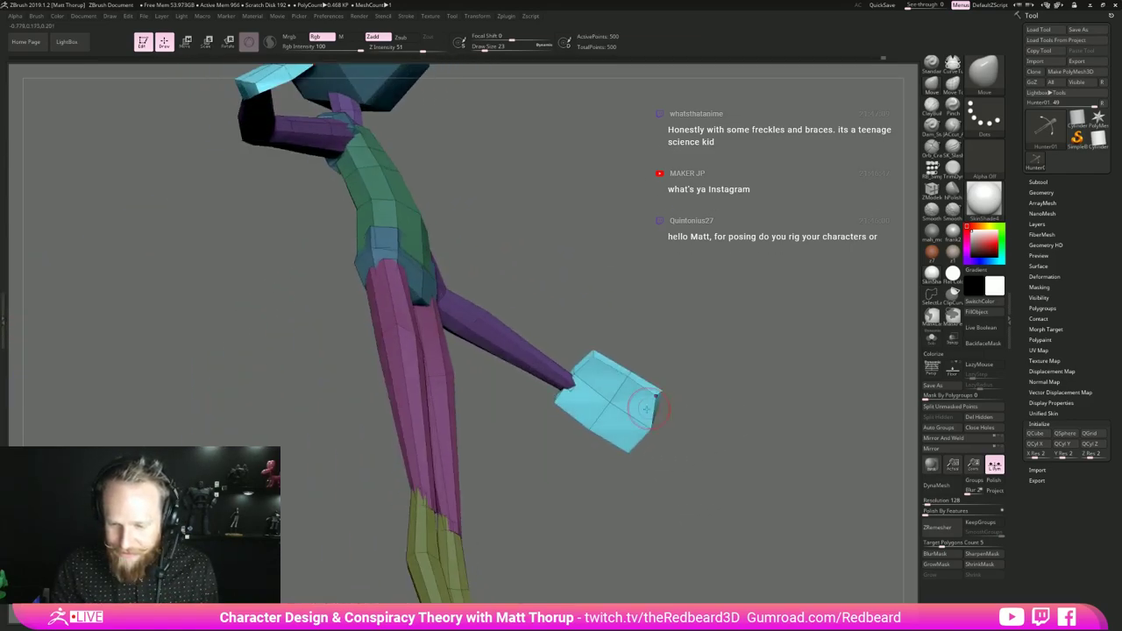
- Scale the hands down slightly with the gizmo centred on the wrists
key("w")
left_click_drag(612, 399, 569, 371)
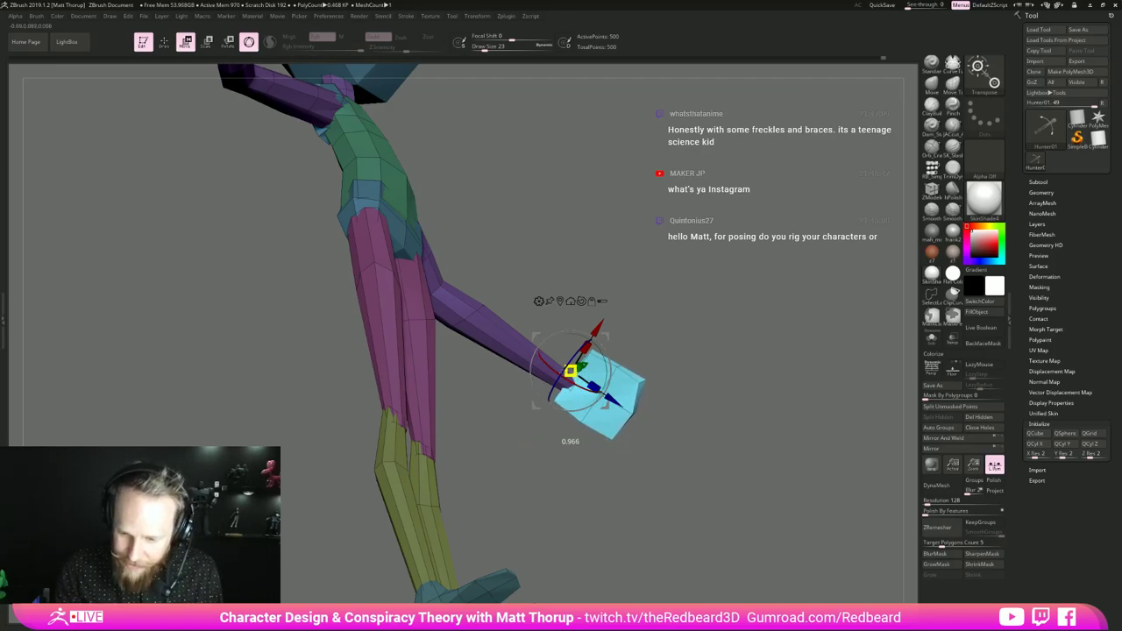
left_click_drag(598, 327, 590, 339, "alt")
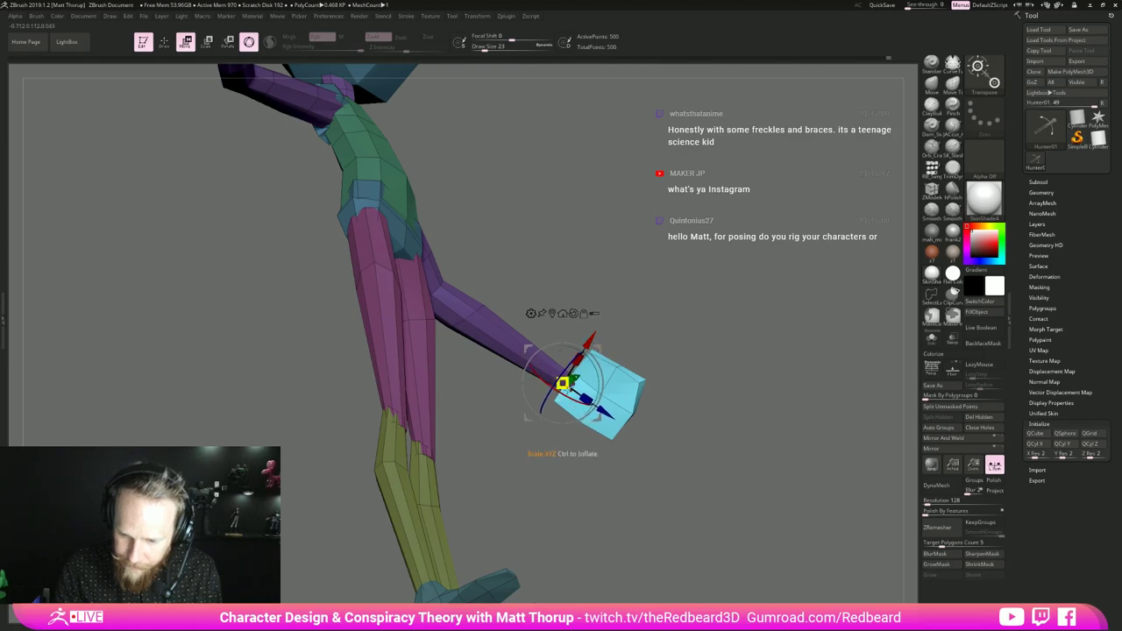
left_click_drag(563, 383, 551, 391)
left_click_drag(753, 385, 666, 456)
left_click_drag(754, 456, 754, 412, "alt")
left_click_drag(789, 420, 685, 482)
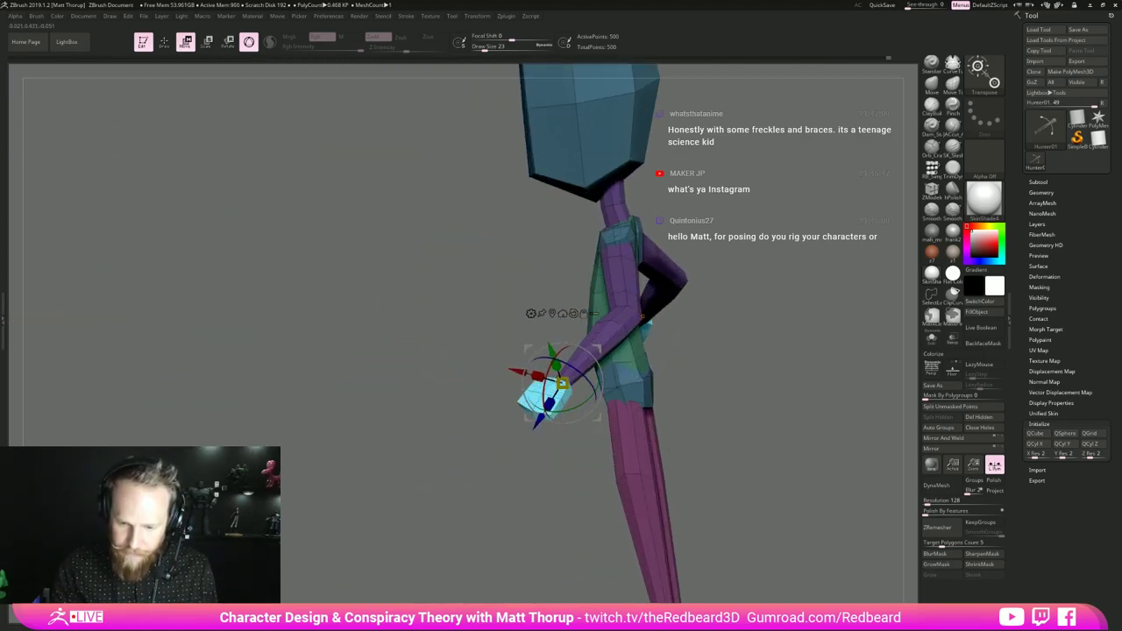
left_click_drag(562, 383, 565, 382)
mouse_move(666, 386)
left_mouse_down()
mouse_move(745, 386)
mouse_move(745, 346)
mouse_move(657, 399)
mouse_move(704, 393)
mouse_move(670, 429)
mouse_move(715, 400)
left_mouse_up()
key("q")
key("Tab")
key("Tab")
left_click_drag(620, 377, 749, 378, "shift")
left_click_drag(720, 432, 743, 377, "alt")
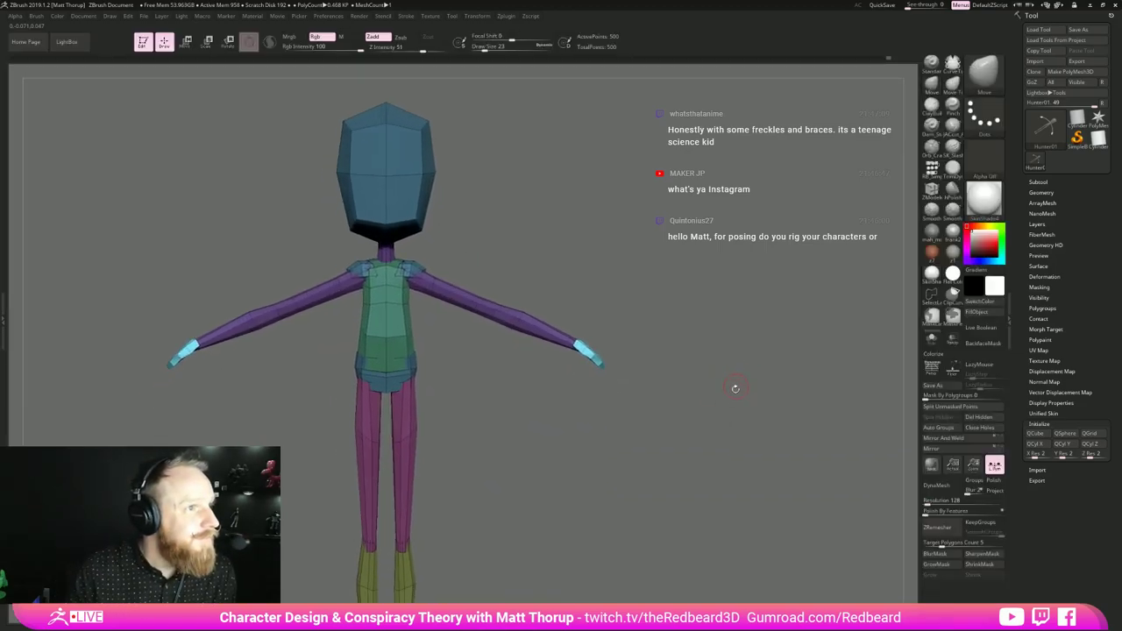
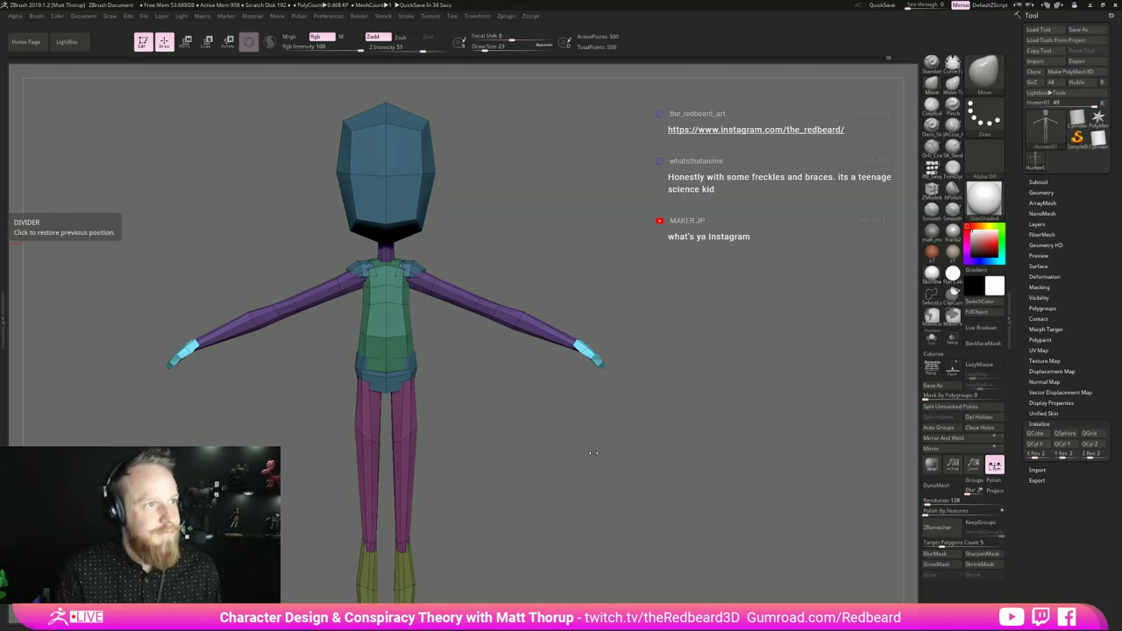
key("alt+Tab")
left_click(505, 454)
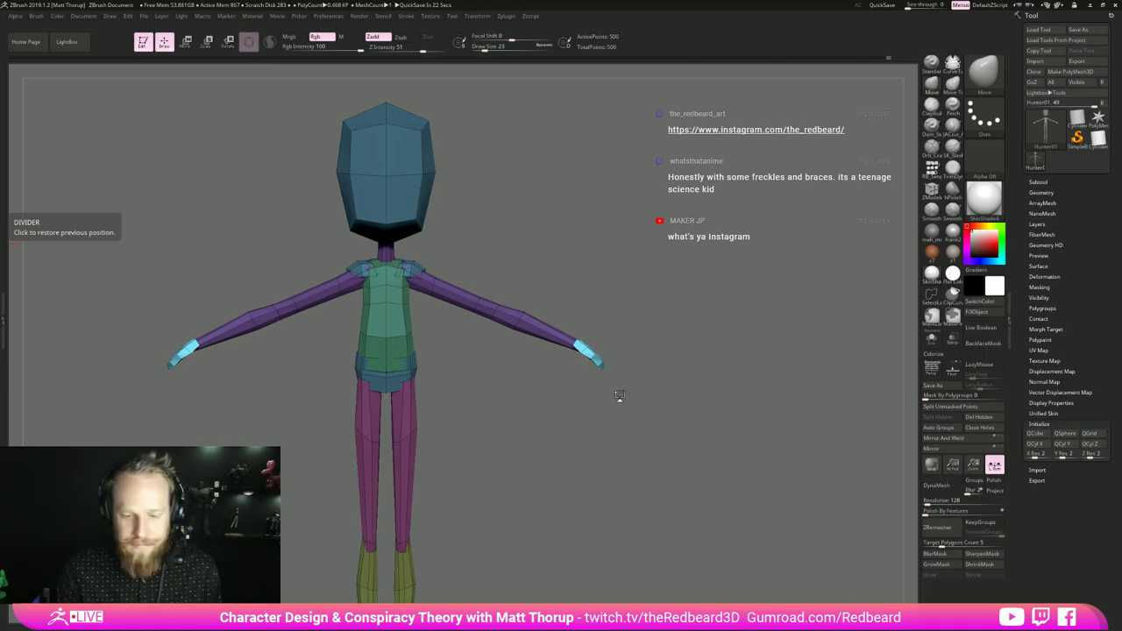
- Extrude a finger block in a new polygroup from the outer end of each hand with ZModeler
mouse_move(682, 425)
left_mouse_down()
mouse_move(658, 437)
mouse_move(685, 415)
mouse_move(727, 449)
mouse_move(678, 428)
mouse_move(596, 431)
mouse_move(575, 472)
mouse_move(756, 408)
mouse_move(641, 414)
mouse_move(532, 470)
left_mouse_up()
key("b")
key("z")
key("m")
key("ctrl+z")
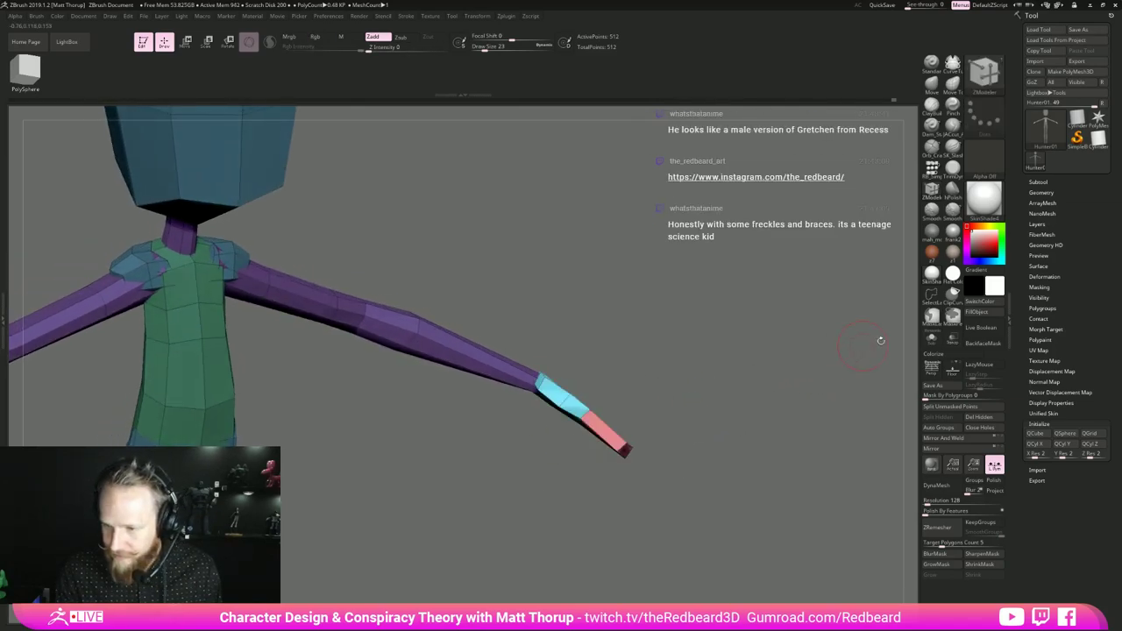
- Choose the MaskLasso brush and mask the whole figure except the new finger blocks
left_click(932, 318)
left_click(939, 339)
left_click_drag(754, 376, 657, 427)
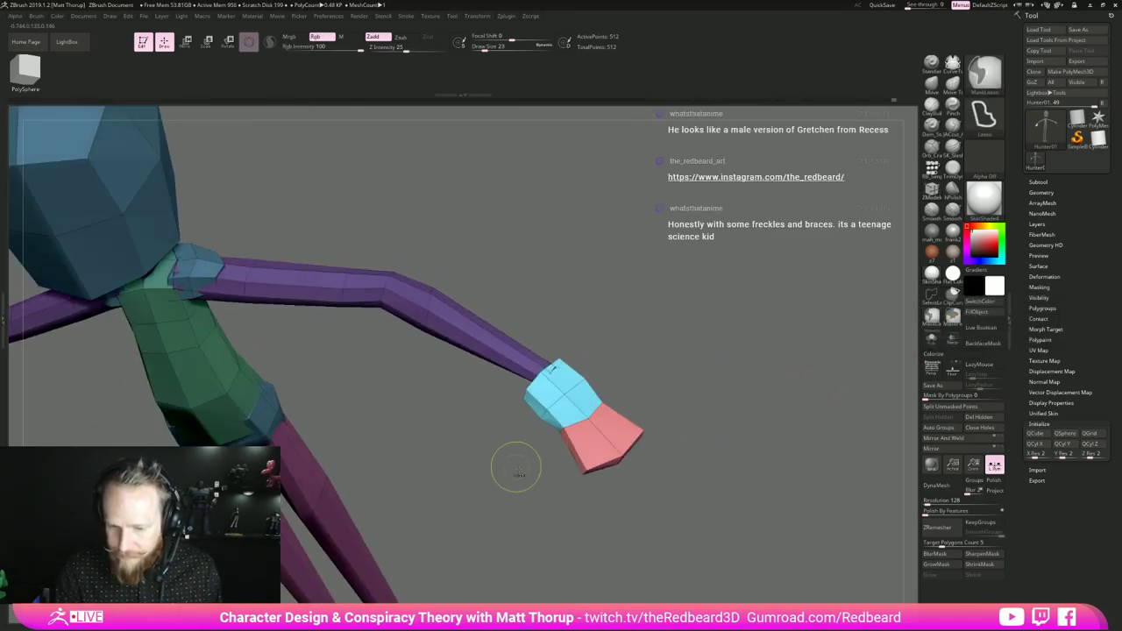
mouse_move(517, 468)
left_mouse_down("ctrl")
mouse_move(437, 386)
mouse_move(447, 368)
left_mouse_up("ctrl")
mouse_move(719, 432)
left_mouse_down()
mouse_move(741, 406)
mouse_move(730, 454)
left_mouse_up()
mouse_move(533, 453)
left_mouse_down("ctrl")
mouse_move(655, 312)
mouse_move(421, 333)
left_mouse_up("ctrl")
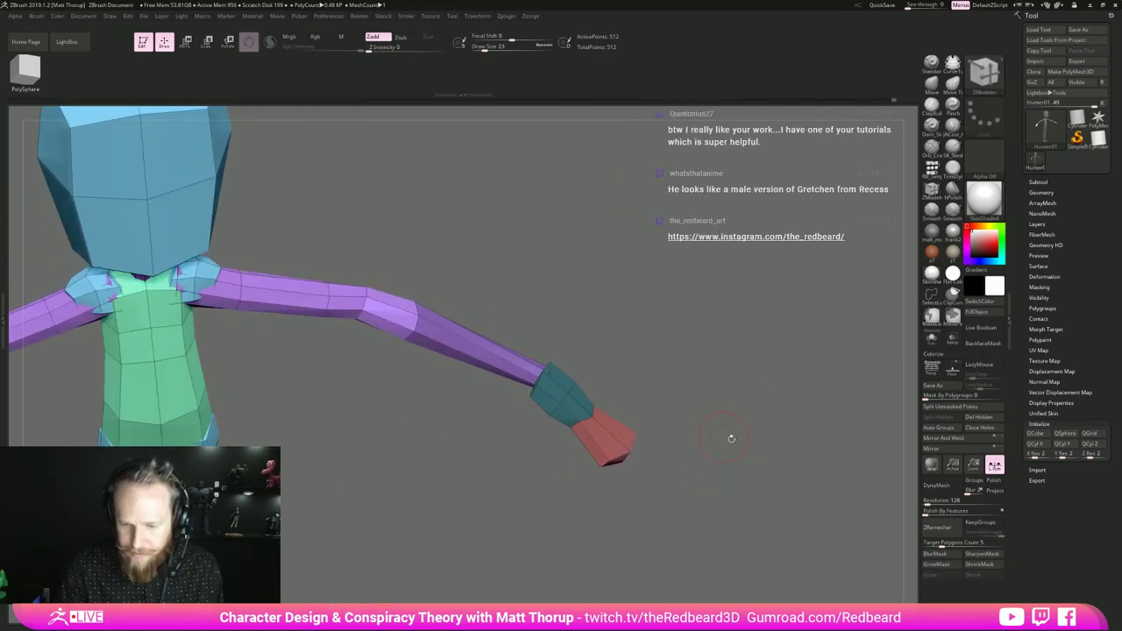
key("ctrl+z")
mouse_move(680, 384)
left_mouse_down("ctrl")
mouse_move(677, 453)
mouse_move(684, 442)
left_mouse_up("ctrl")
left_click(759, 413, "ctrl")
left_click_drag(730, 472, 633, 493)
- Place the gizmo at the base of the finger blocks and rotate them downwards from the palms
key("w")
left_click_drag(581, 418, 580, 484)
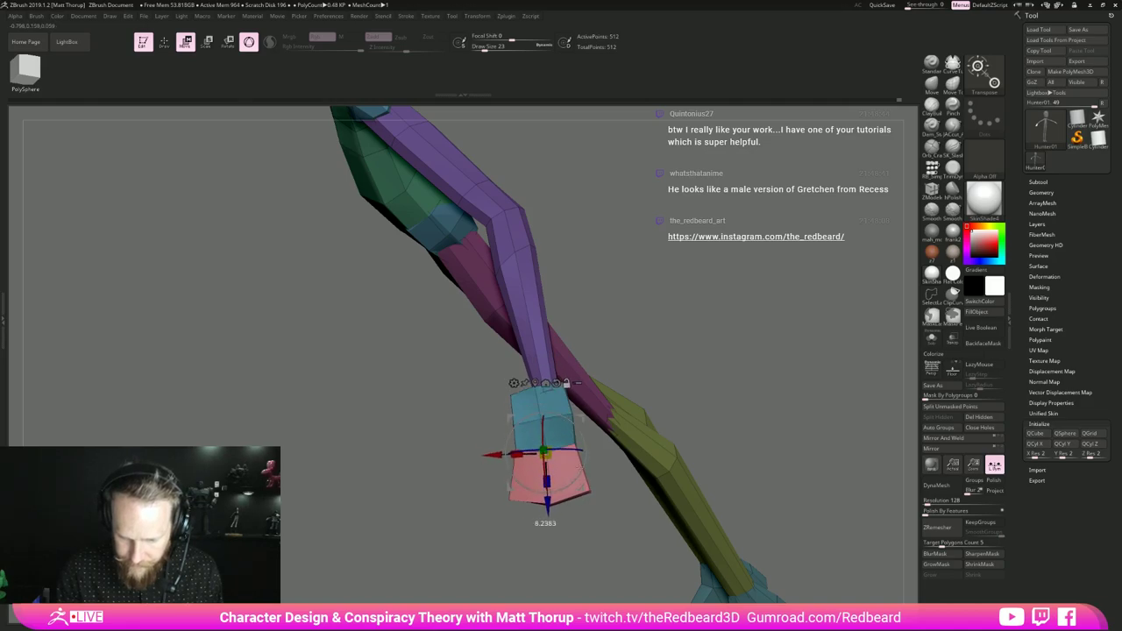
left_click_drag(670, 491, 745, 403)
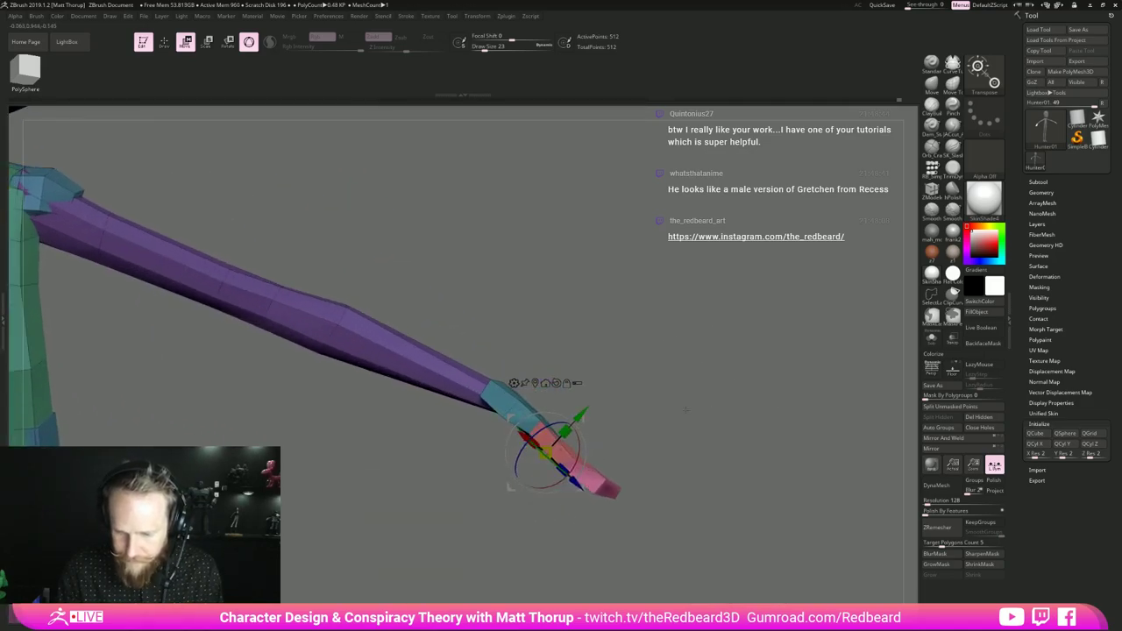
left_click_drag(579, 416, 590, 404)
left_click_drag(715, 436, 703, 398)
left_click_drag(622, 419, 578, 473)
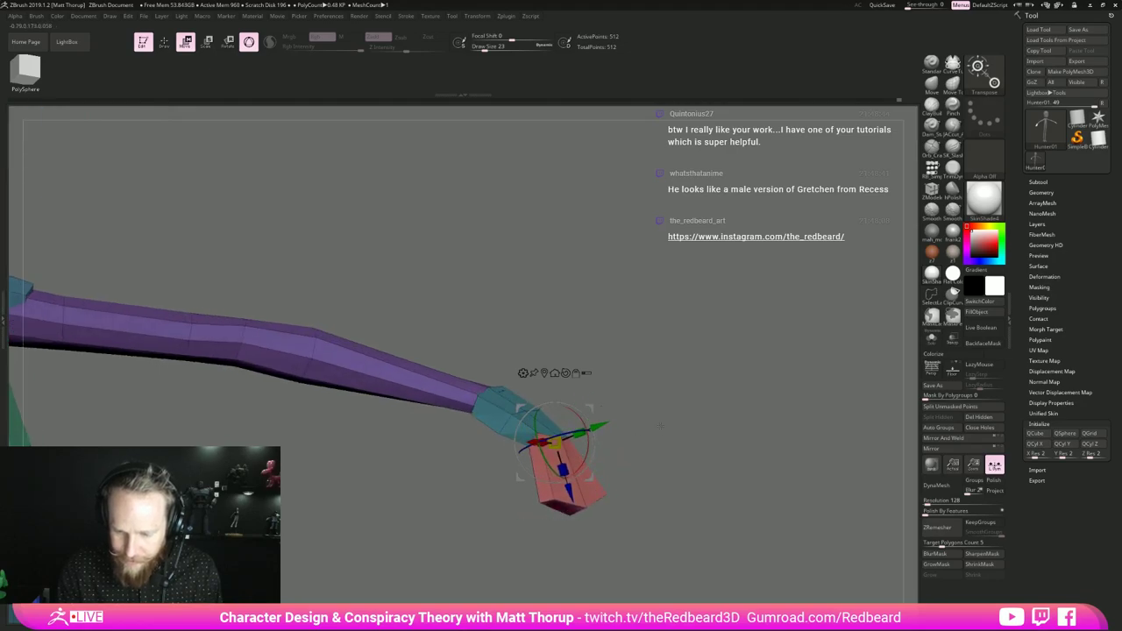
left_click_drag(714, 430, 614, 439)
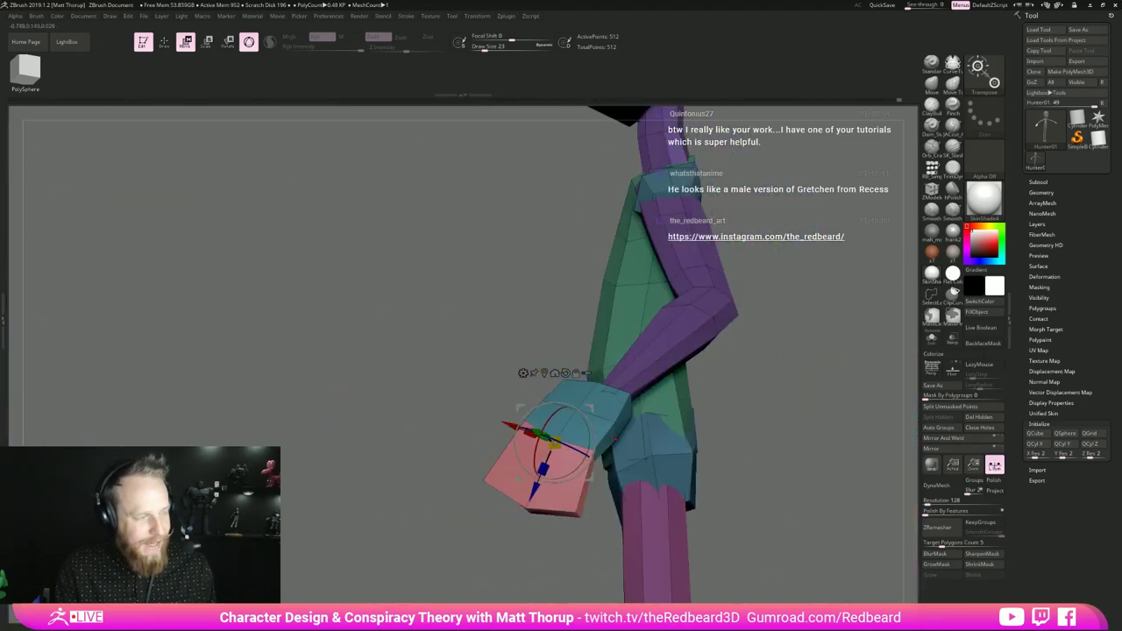
- Reshape the ends of the finger blocks with the Move brush and clear the mask from the figure
key("q")
left_click_drag(762, 413, 648, 422)
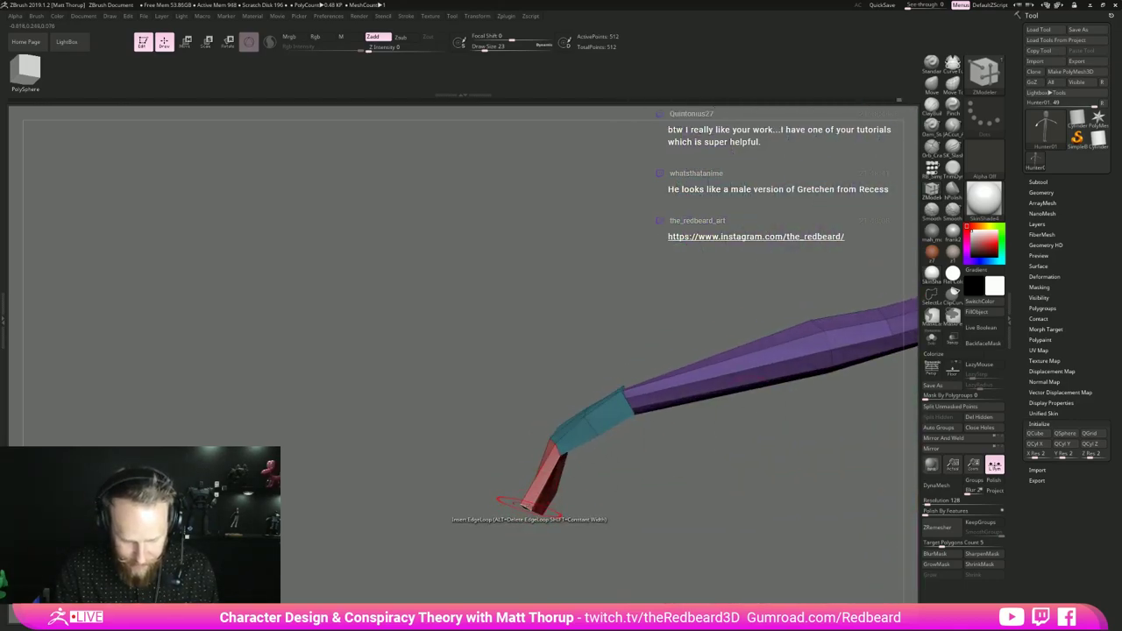
key("b")
key("m")
key("v")
key("s")
left_click_drag(531, 487, 526, 487)
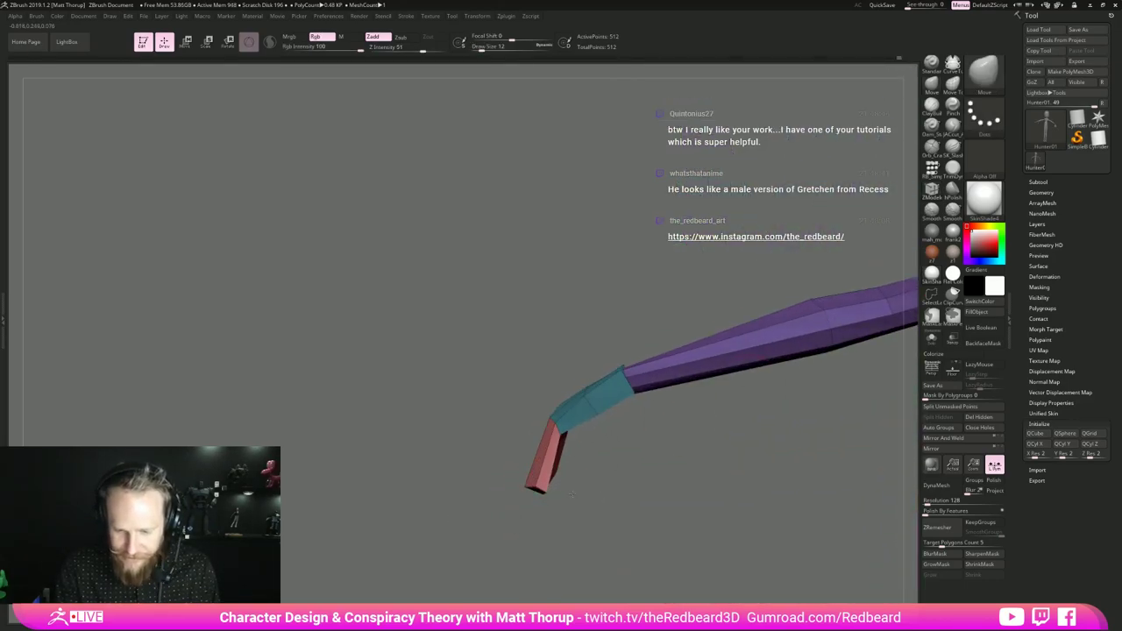
left_click_drag(576, 442, 583, 450, "ctrl")
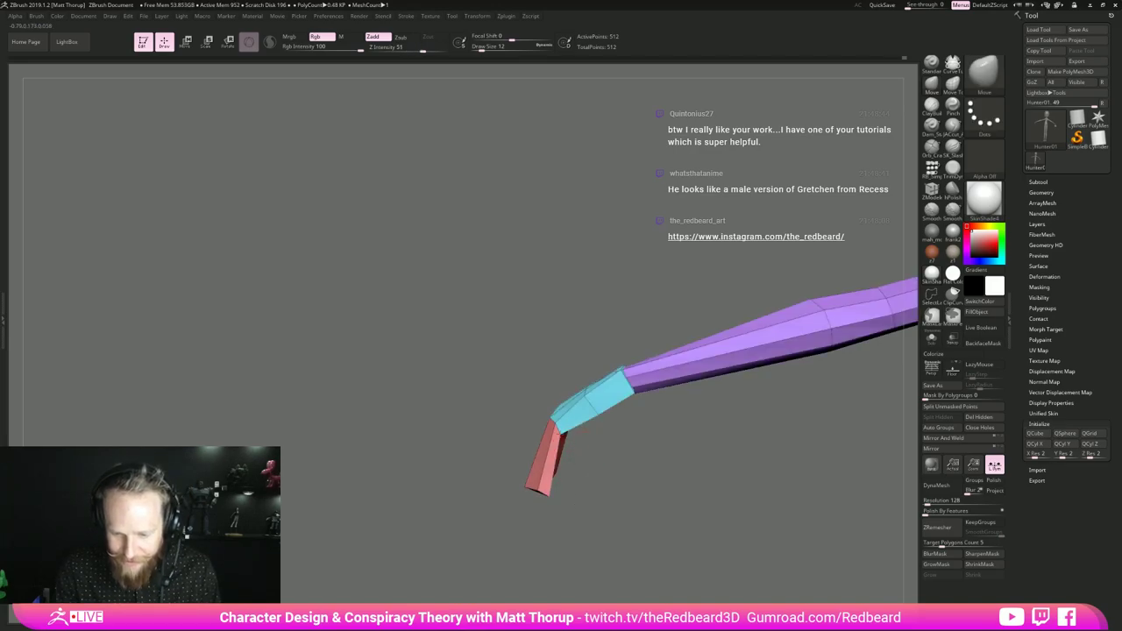
left_click_drag(574, 501, 720, 456)
left_click_drag(723, 450, 721, 444)
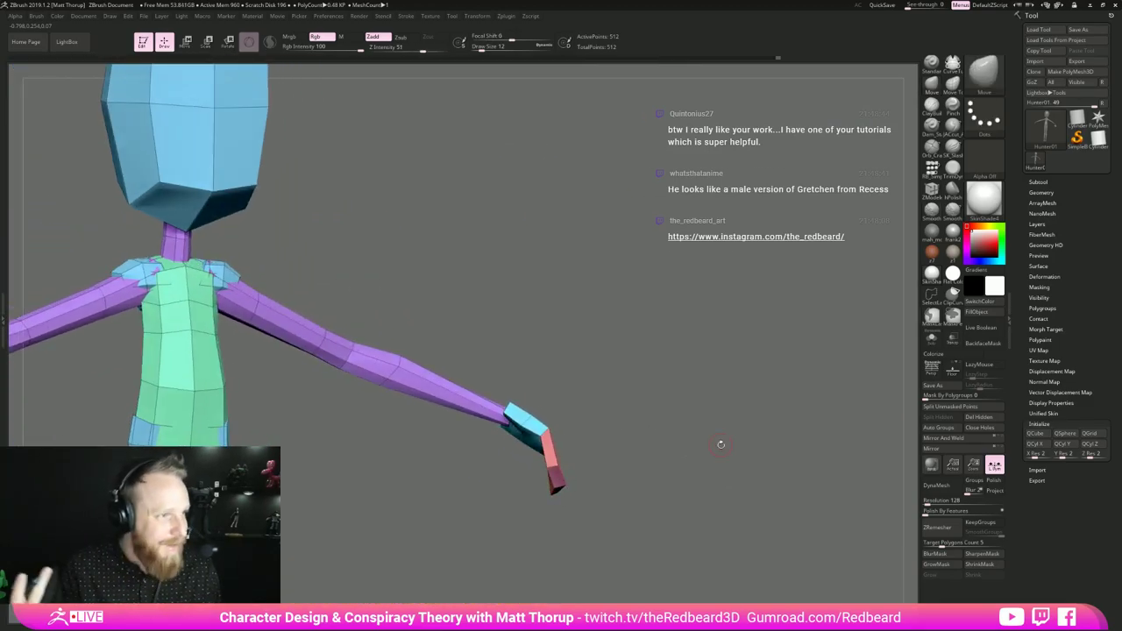
left_click_drag(642, 404, 633, 495)
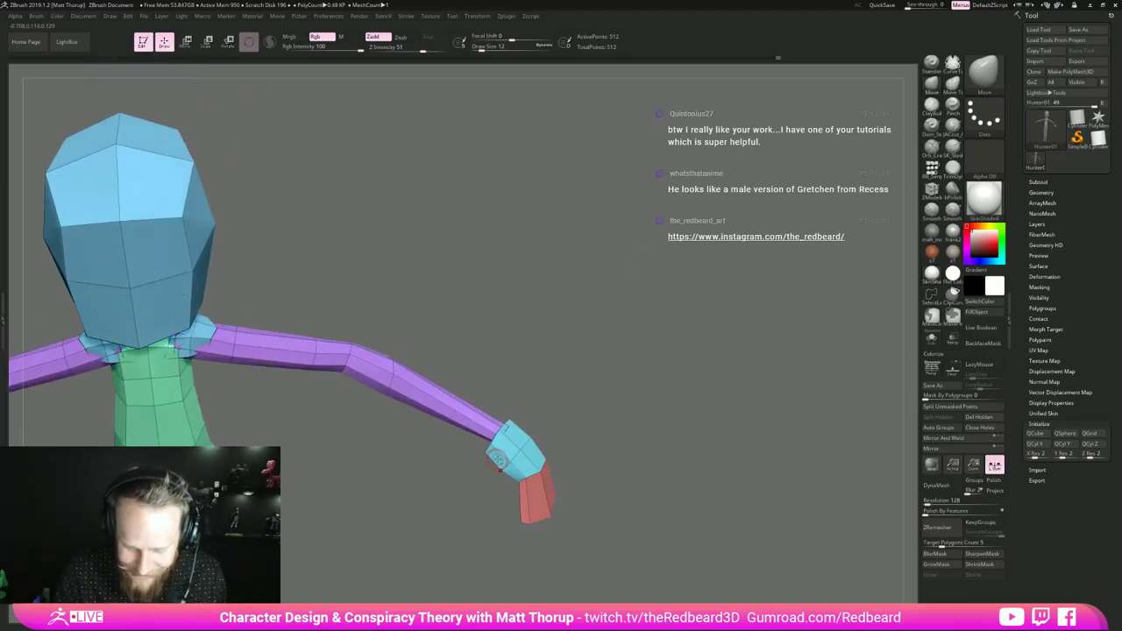
- Reshape the thumb-side corner and edge of the palms with the Move brush at a small draw size
key("b")
key("z")
key("m")
mouse_move(579, 434)
left_mouse_down()
mouse_move(674, 345)
mouse_move(555, 400)
left_mouse_up()
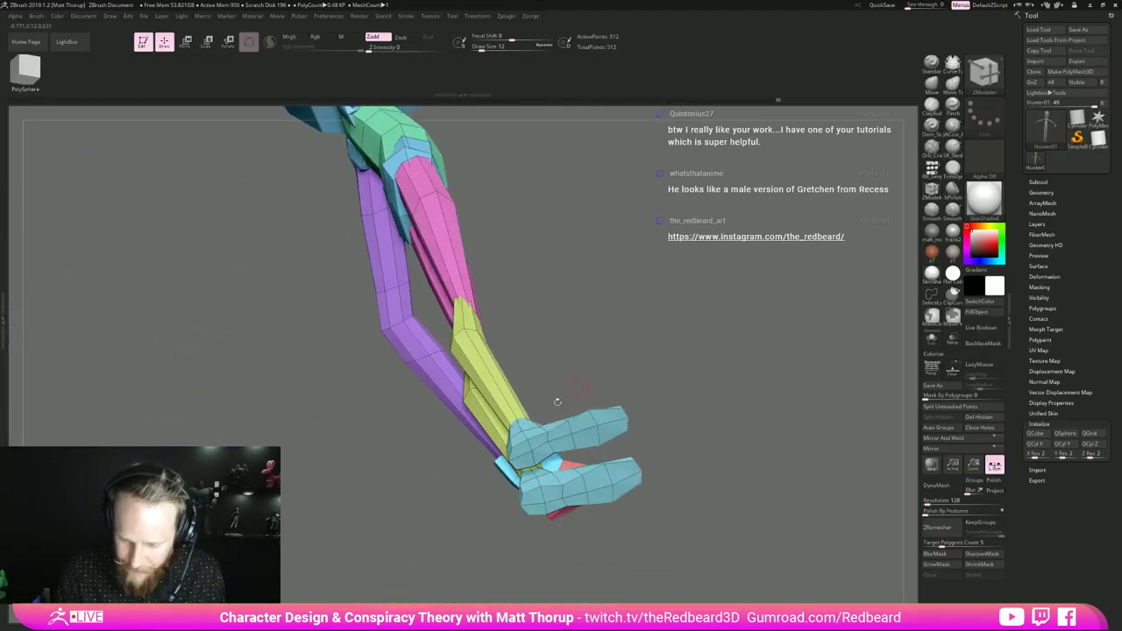
left_click_drag(684, 390, 569, 386)
left_click_drag(630, 368, 640, 421, "alt")
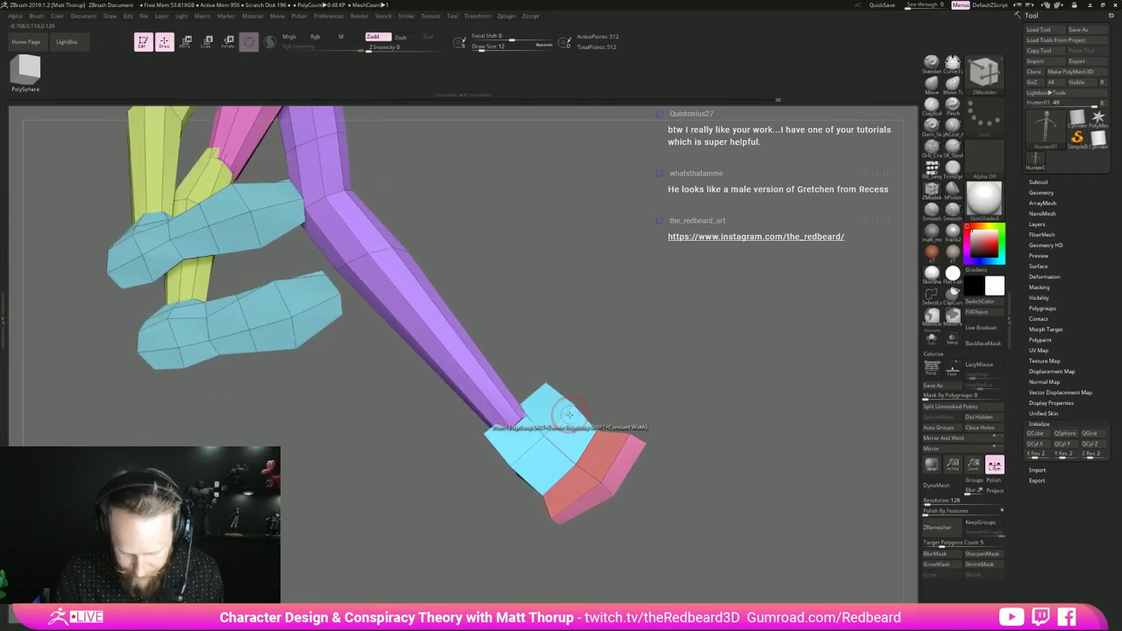
key("b")
key("m")
key("v")
key("s")
left_click(565, 408)
left_click_drag(568, 391, 553, 412)
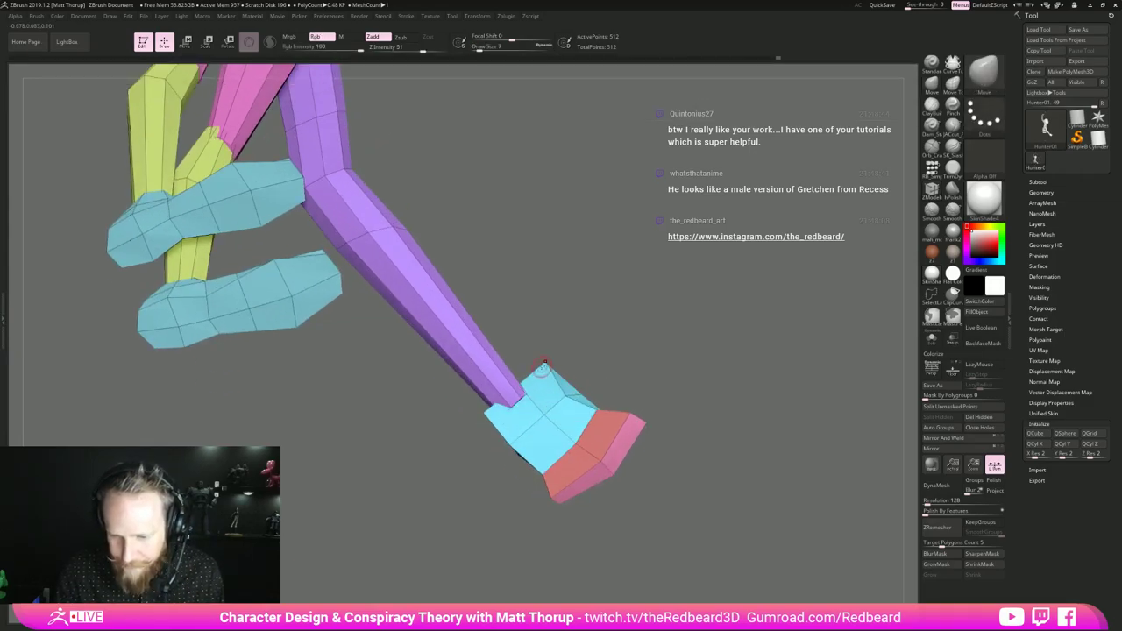
mouse_move(543, 369)
left_mouse_down()
mouse_move(605, 393)
mouse_move(581, 404)
mouse_move(601, 368)
left_mouse_up()
- Extrude a thumb block from the side face of each palm with ZModeler
key("b")
key("z")
key("m")
left_click(567, 401, "alt")
mouse_move(679, 336)
left_mouse_down()
mouse_move(644, 377)
mouse_move(633, 458)
mouse_move(574, 442)
mouse_move(534, 401)
left_mouse_up()
- Pull the ends of the new thumb blocks into a tapered shape with the Move brush
key("b")
key("m")
key("v")
key("s")
left_click_drag(528, 401, 517, 407)
left_click_drag(531, 359, 511, 391)
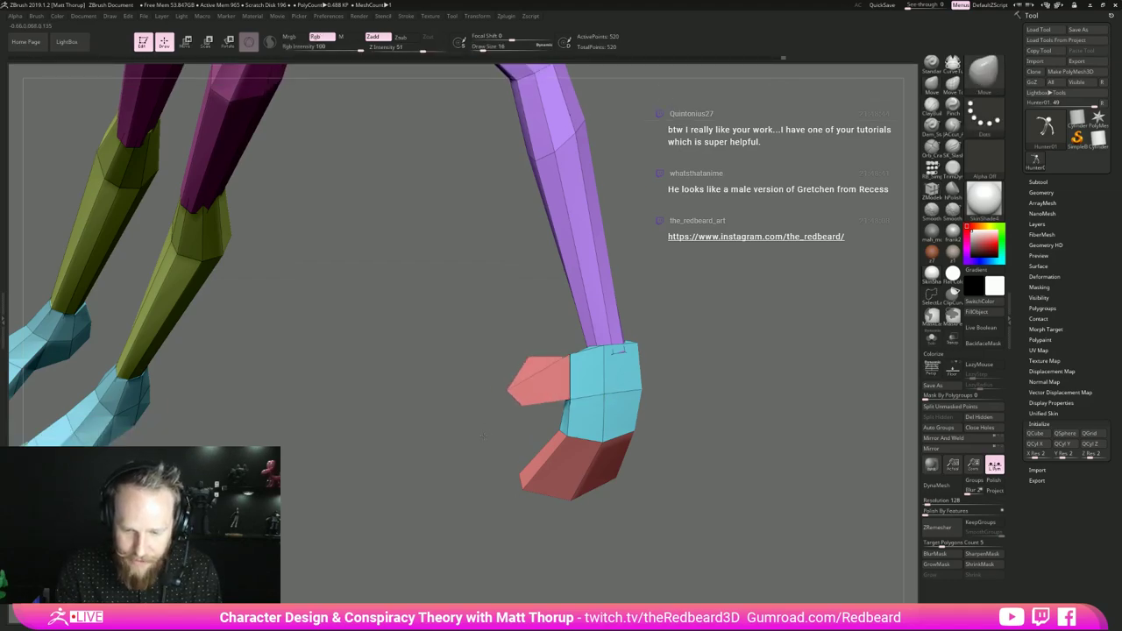
- Narrow the thumb tips and angle the thumbs towards the fingers, working from several sides of the hand
left_click_drag(469, 453, 693, 452)
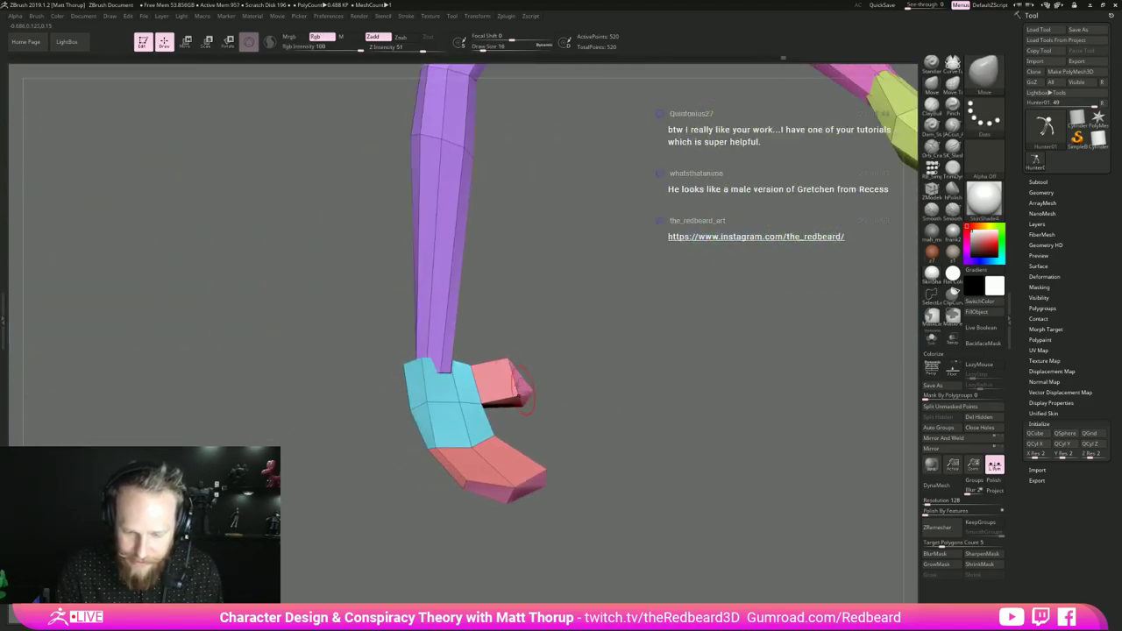
left_click_drag(517, 394, 519, 404)
mouse_move(512, 357)
left_mouse_down()
mouse_move(530, 395)
mouse_move(460, 416)
mouse_move(477, 411)
left_mouse_up()
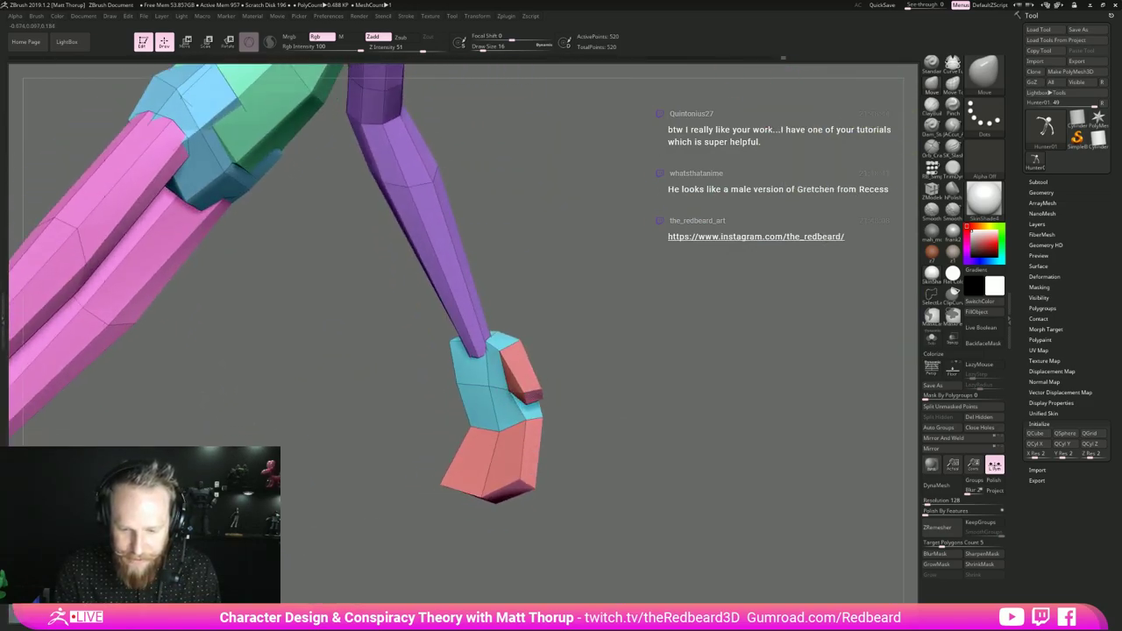
left_click_drag(579, 412, 569, 517)
left_click_drag(627, 435, 496, 437, "alt")
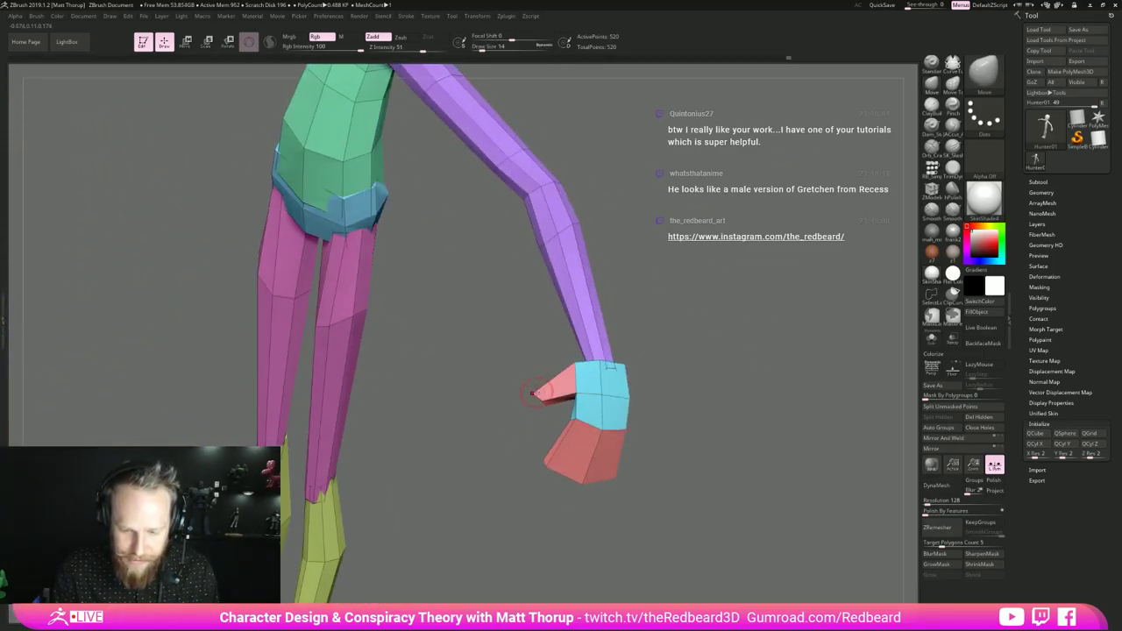
mouse_move(531, 388)
left_mouse_down()
mouse_move(509, 408)
mouse_move(429, 412)
mouse_move(394, 429)
mouse_move(545, 403)
left_mouse_up()
- Insert an edge loop across the middle of the thumbs with ZModeler and return to the Move brush
mouse_move(675, 371)
left_mouse_down()
mouse_move(603, 375)
mouse_move(636, 358)
mouse_move(717, 417)
mouse_move(664, 387)
mouse_move(679, 327)
mouse_move(655, 460)
mouse_move(647, 379)
mouse_move(663, 439)
left_mouse_up()
key("b")
key("z")
key("m")
left_click(564, 409)
key("b")
key("m")
key("v")
key("bracketleft")
- Mask the figure except the thumbs with MaskLasso and try rotating the thumbs with the gizmo
left_click_drag(532, 430, 553, 426, "ctrl")
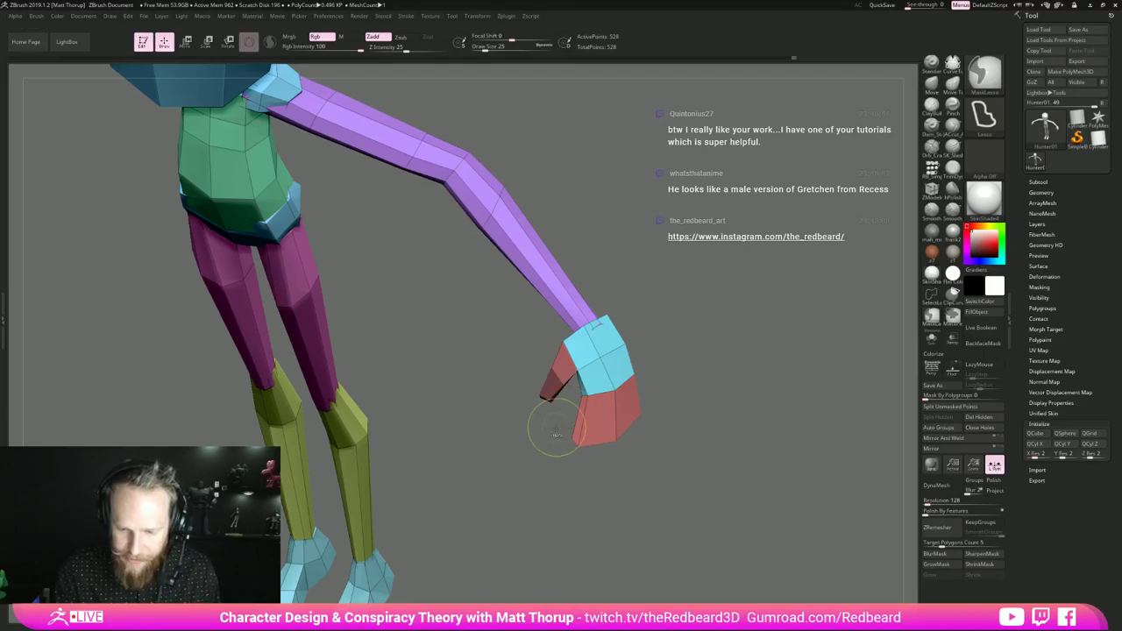
left_click(667, 387, "ctrl")
mouse_move(704, 391)
left_mouse_down()
mouse_move(706, 413)
mouse_move(722, 376)
left_mouse_up()
left_click(714, 393, "ctrl")
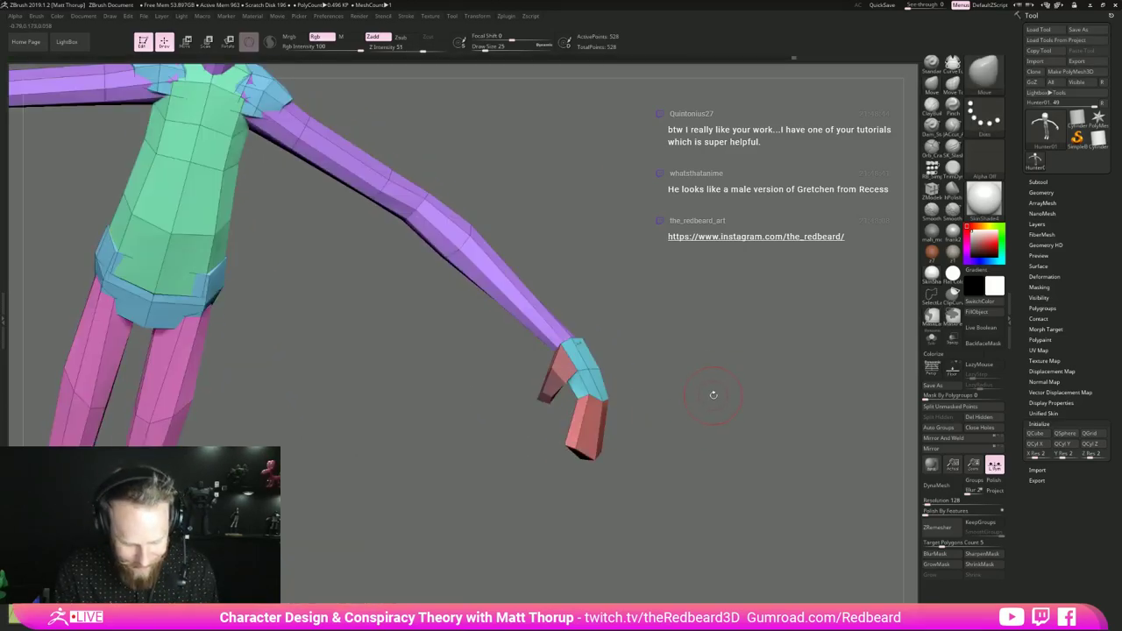
left_click(713, 395, "ctrl")
key("w")
left_click(587, 333)
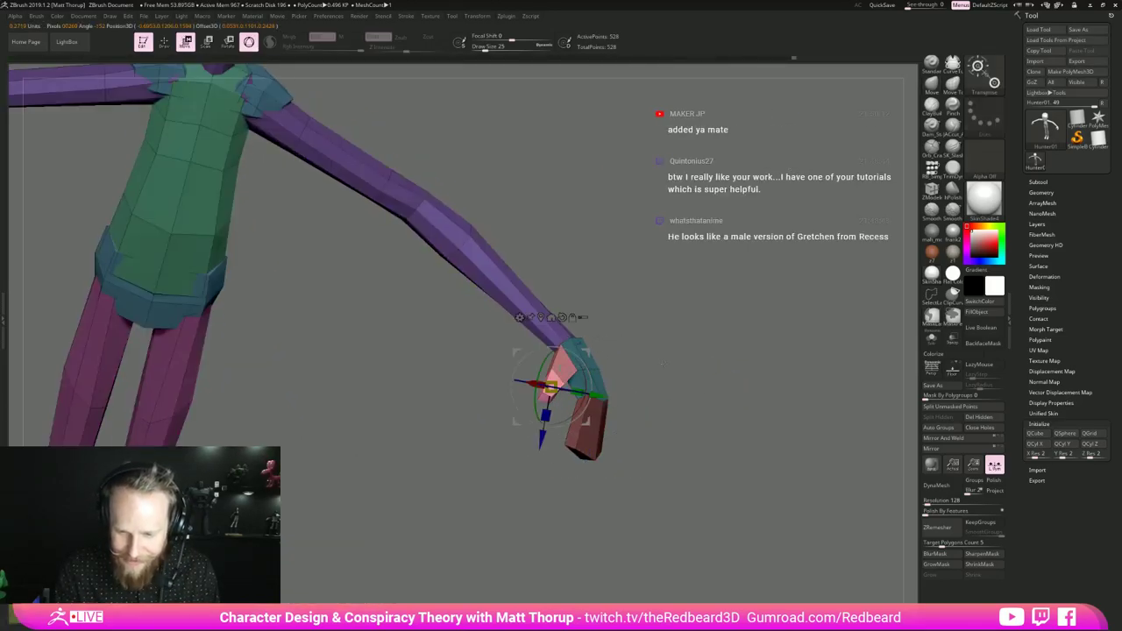
left_click_drag(653, 403, 705, 417)
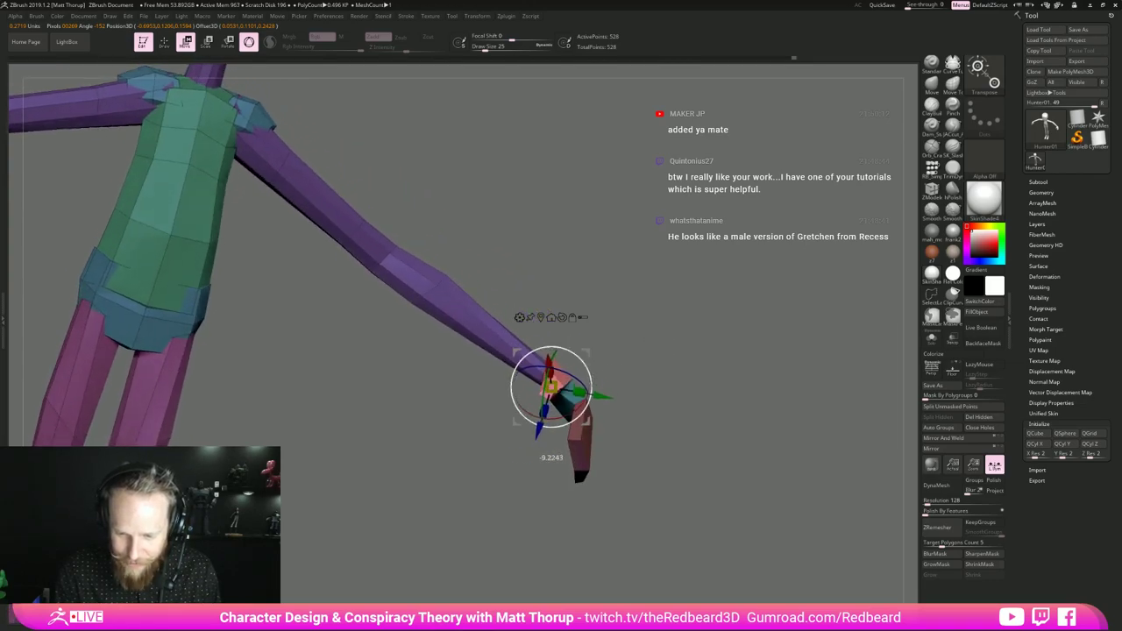
mouse_move(628, 380)
left_mouse_down()
mouse_move(643, 383)
mouse_move(590, 397)
left_mouse_up()
mouse_move(632, 383)
left_mouse_down()
mouse_move(656, 375)
mouse_move(664, 396)
mouse_move(650, 434)
left_mouse_up()
- Return to draw mode, undo the thumb rotation and clear the mask
key("q")
key("bracketleft")
key("bracketleft")
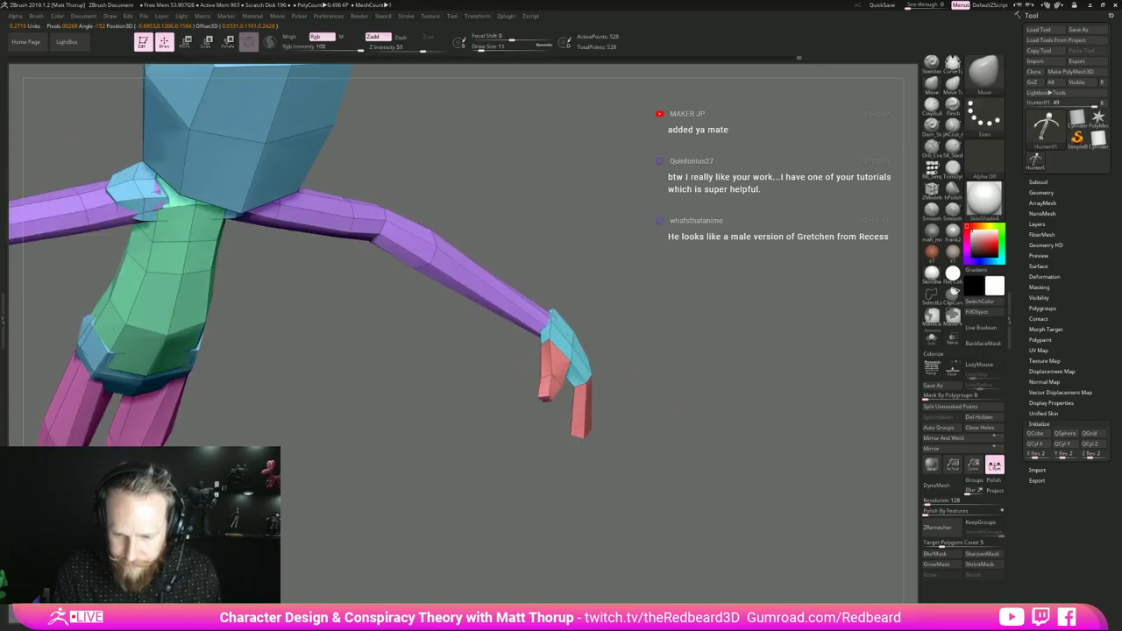
left_click_drag(649, 351, 704, 405)
key("ctrl+z")
key("ctrl+z")
key("ctrl+z")
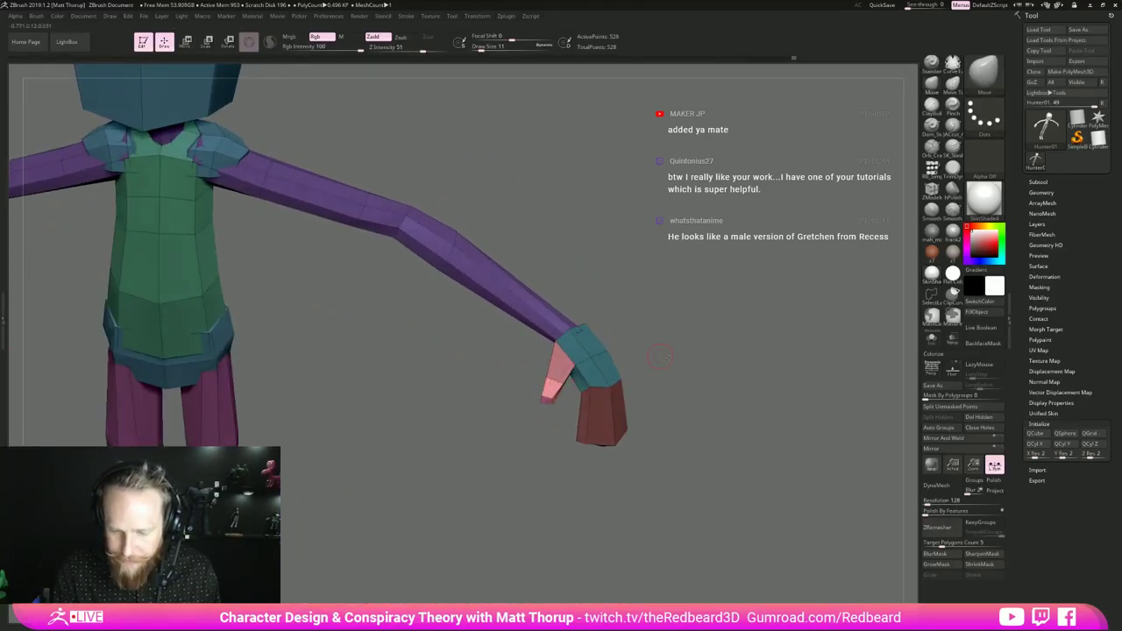
left_click_drag(661, 357, 694, 391)
left_click_drag(610, 377, 621, 353)
left_click_drag(622, 368, 654, 401, "ctrl")
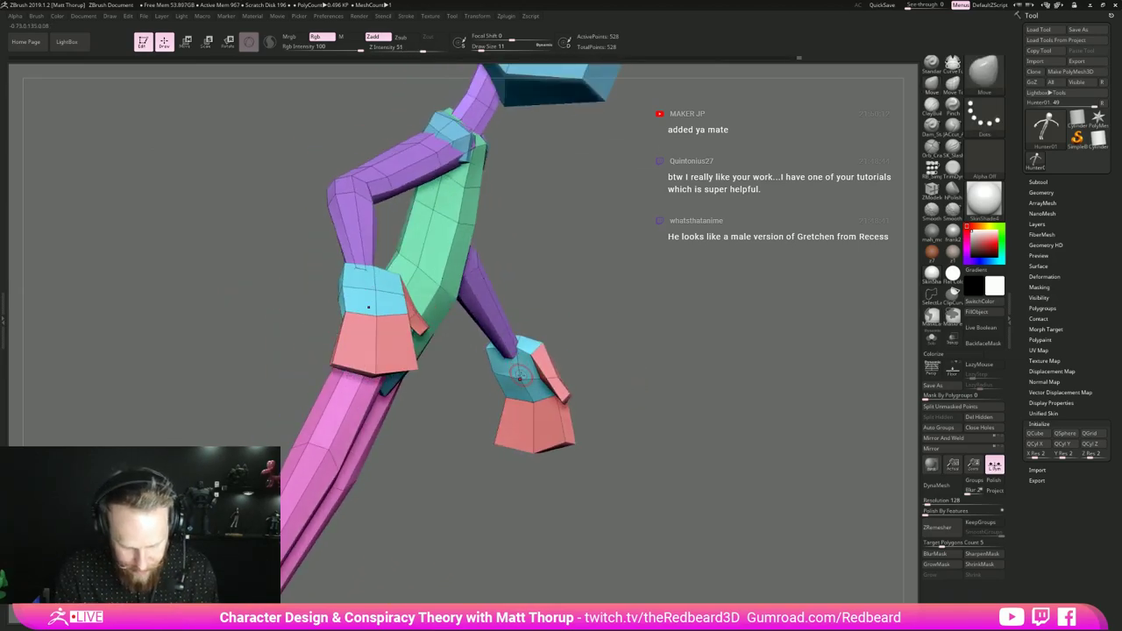
- Adjust the thumbs and palms with the Move Topological brush and turn off the PolyFrame display
key("b")
key("m")
key("t")
left_click_drag(614, 344, 566, 360)
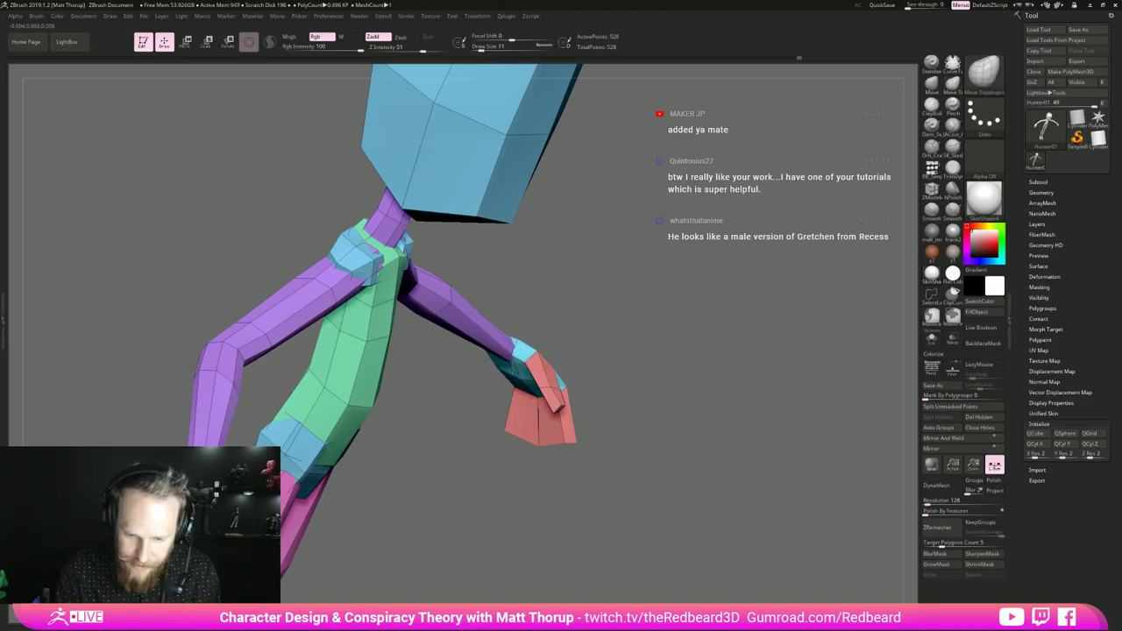
left_click_drag(610, 379, 629, 140)
left_click_drag(606, 387, 780, 373)
left_click_drag(578, 383, 716, 457)
left_click_drag(775, 436, 701, 386, "alt")
left_click_drag(636, 412, 612, 500)
key("shift+f")
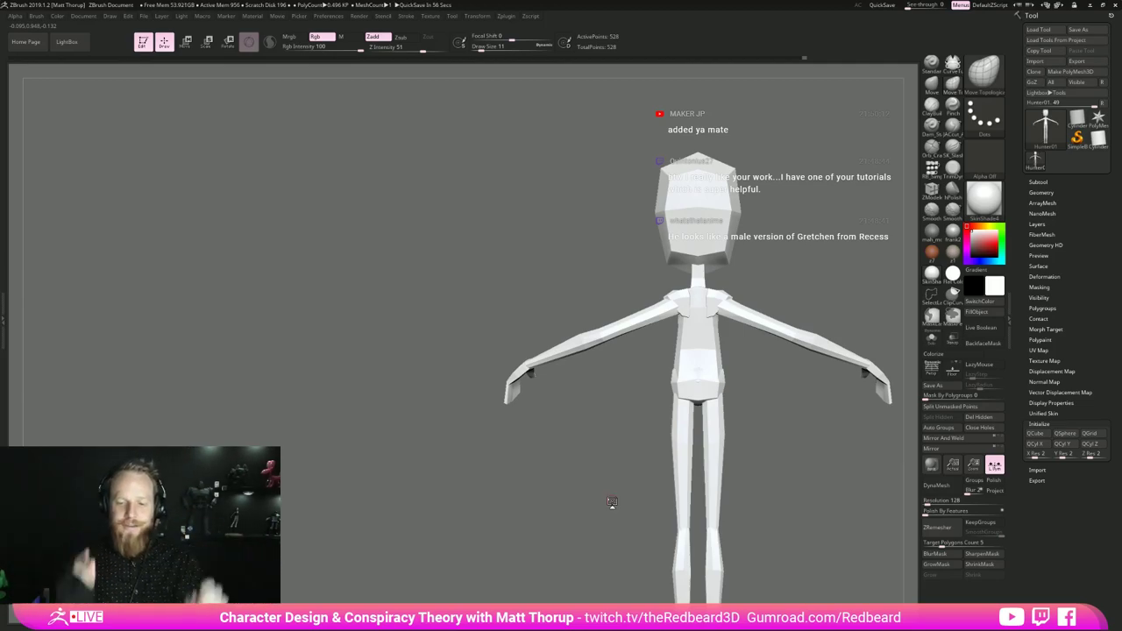
- Examine the whole figure's proportions and silhouette from front, three-quarter and side views
left_click_drag(541, 468, 559, 465)
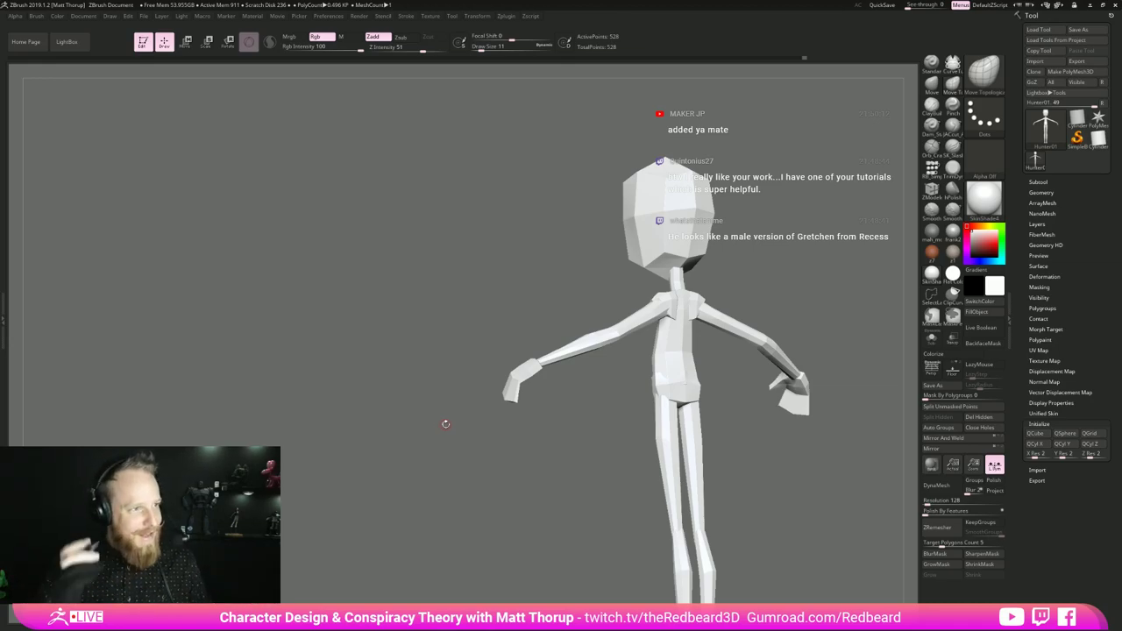
left_click_drag(506, 490, 701, 438)
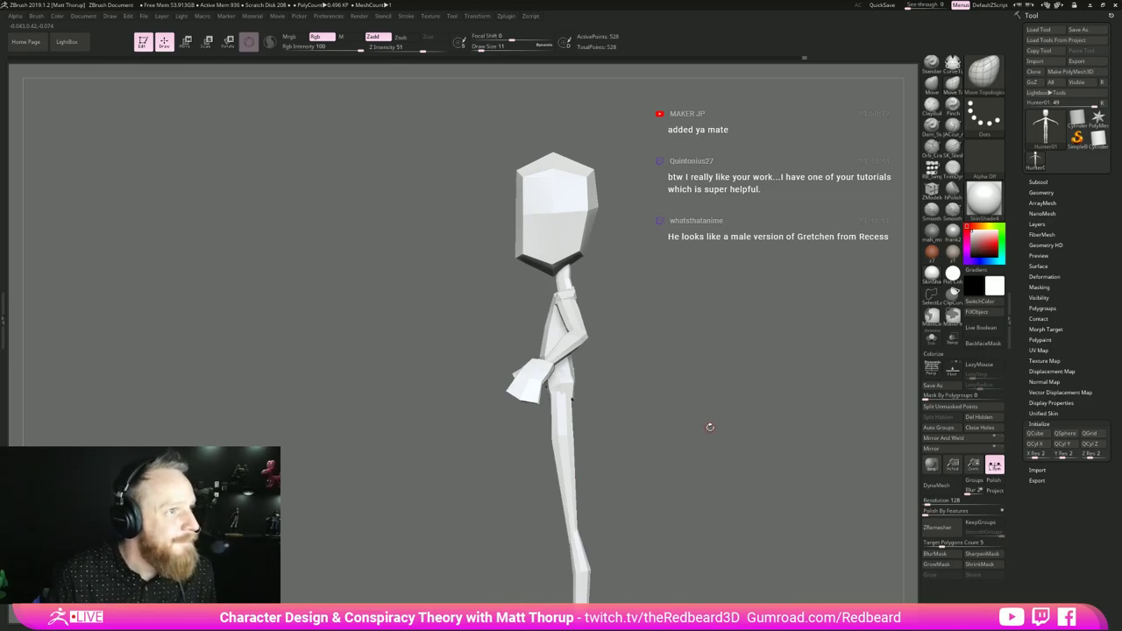
left_click_drag(709, 433, 657, 433)
left_click_drag(656, 433, 630, 393)
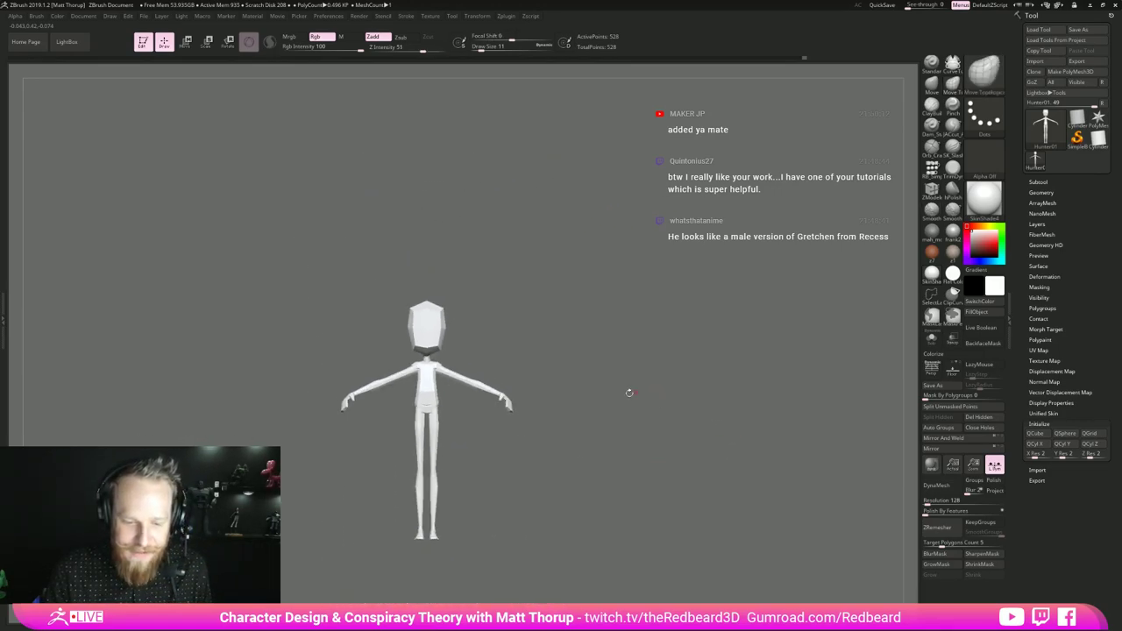
left_click_drag(611, 489, 618, 415, "alt")
left_click_drag(618, 414, 715, 438)
key("shift")
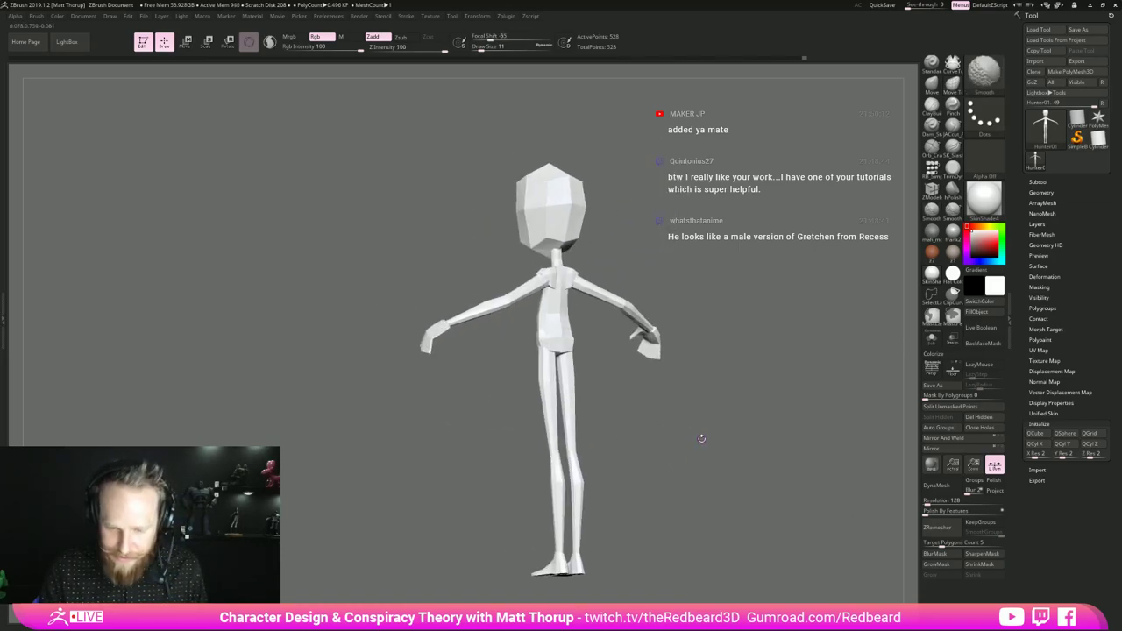
key("shift+f")
left_click_drag(644, 428, 558, 422, "shift")
key("shift+f")
left_click_drag(644, 460, 687, 507)
left_click_drag(585, 453, 638, 534, "alt")
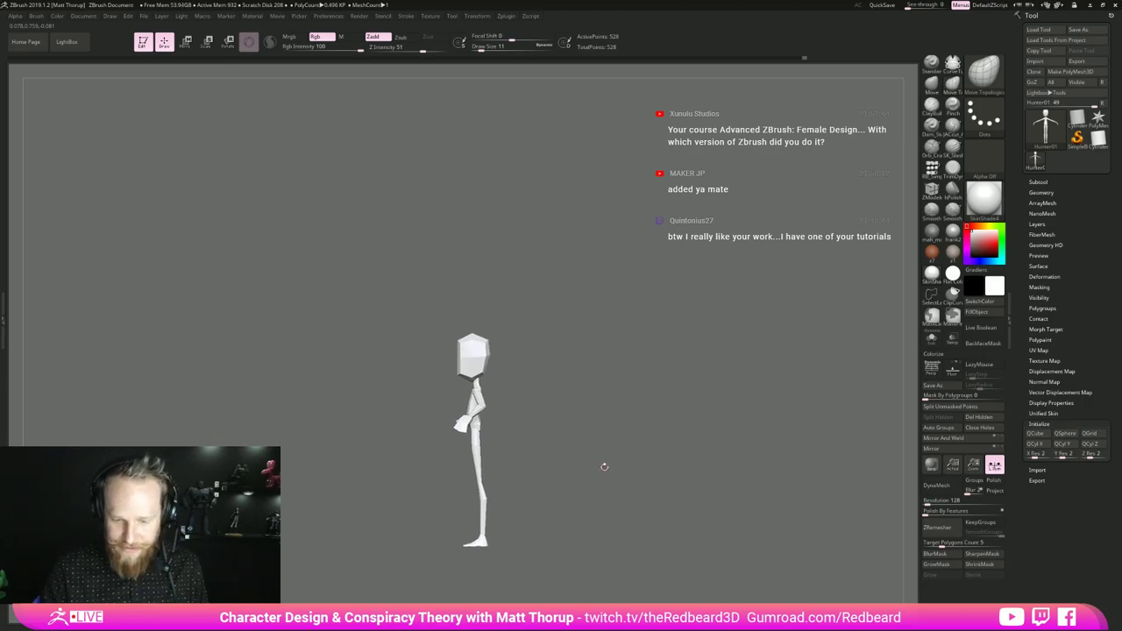
mouse_move(604, 467)
left_mouse_down()
mouse_move(612, 462)
mouse_move(586, 424)
mouse_move(606, 419)
left_mouse_up()
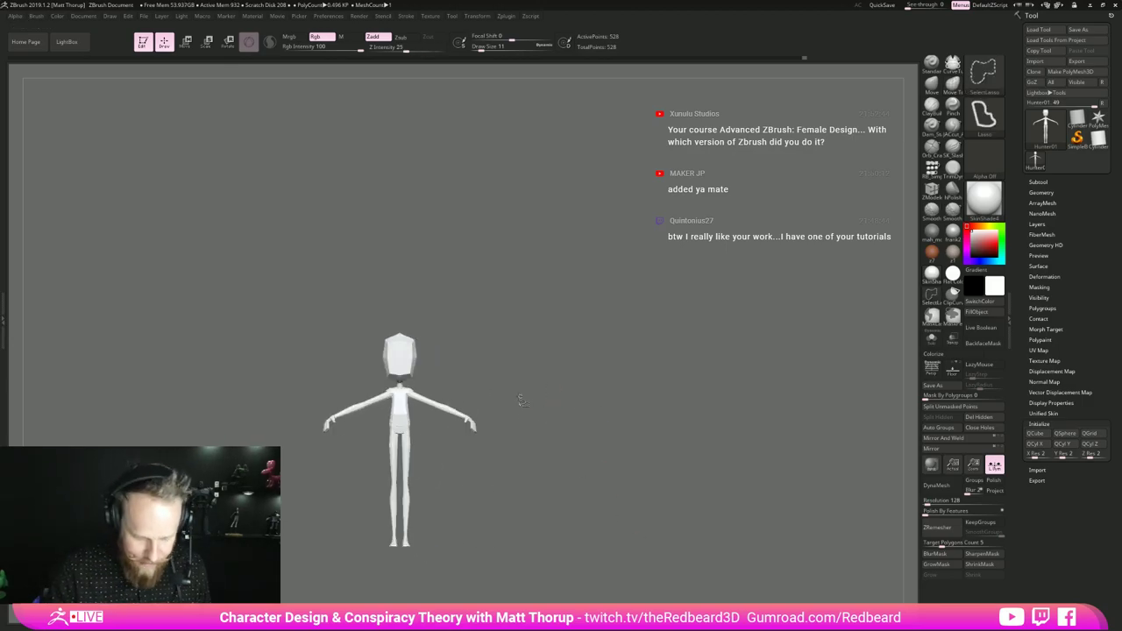
- Hide both arms with SelectLasso to inspect the head, torso and leg profile from the side
left_click_drag(511, 352, 529, 492, "ctrl+alt+shift")
left_click_drag(701, 373, 638, 380)
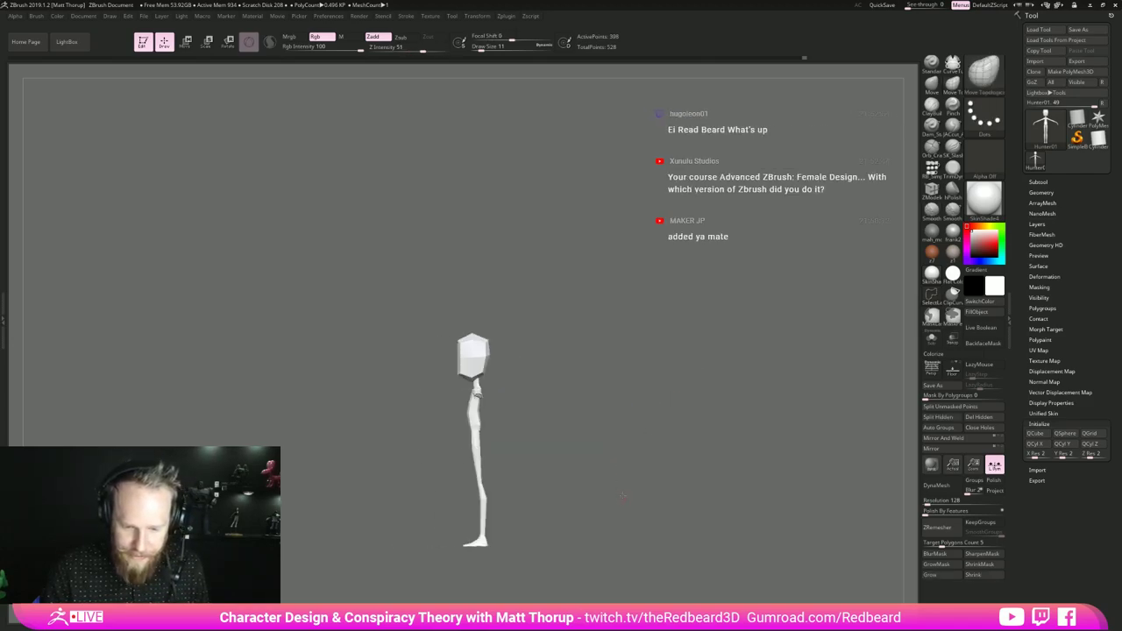
mouse_move(622, 496)
left_mouse_down("alt")
mouse_move(605, 379)
mouse_move(637, 397)
left_mouse_up("alt")
left_click_drag(631, 395, 494, 354, "shift")
left_click_drag(443, 254, 438, 285, "ctrl+alt+shift")
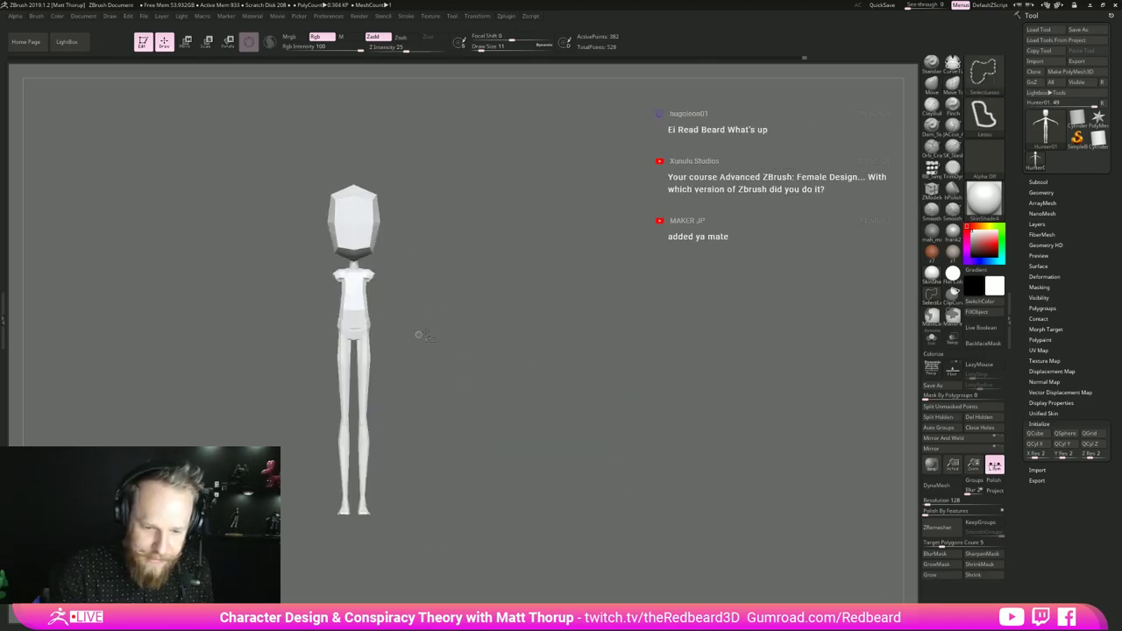
mouse_move(419, 335)
left_mouse_down()
mouse_move(538, 352)
mouse_move(558, 385)
mouse_move(556, 455)
left_mouse_up()
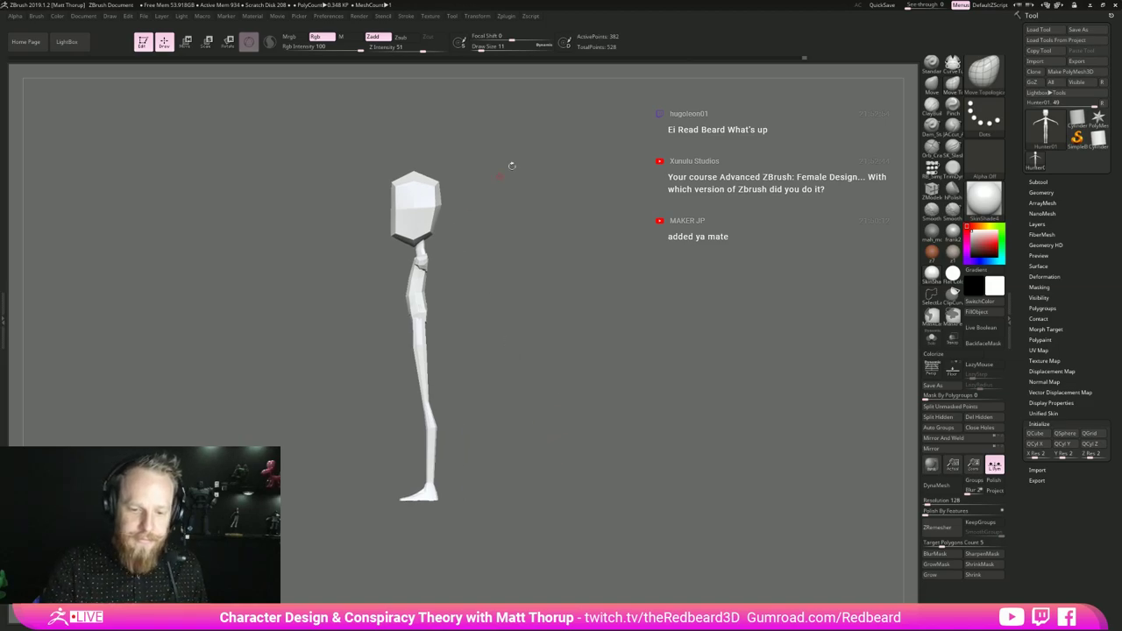
- Draw trial lasso selections along the head and legs in side view to trace the body's curves
key("ctrl+shift")
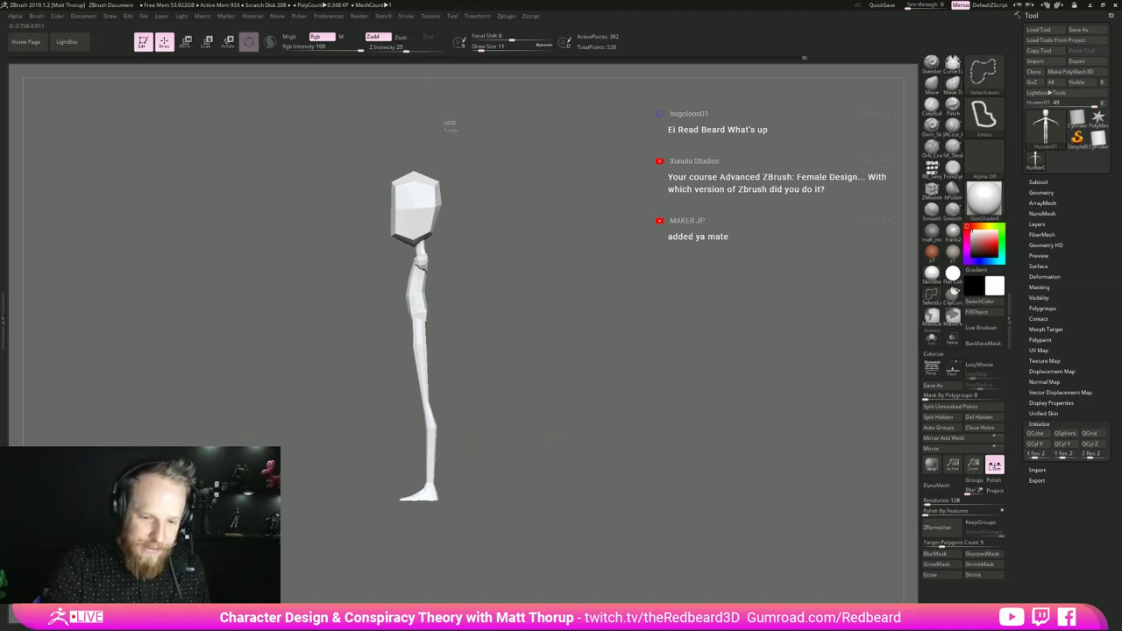
mouse_move(449, 128)
left_mouse_down("ctrl+shift")
mouse_move(413, 181)
mouse_move(396, 262)
mouse_move(412, 360)
mouse_move(405, 548)
mouse_move(503, 552)
mouse_move(455, 129)
mouse_move(430, 294)
left_mouse_up("ctrl+shift")
key("ctrl+z")
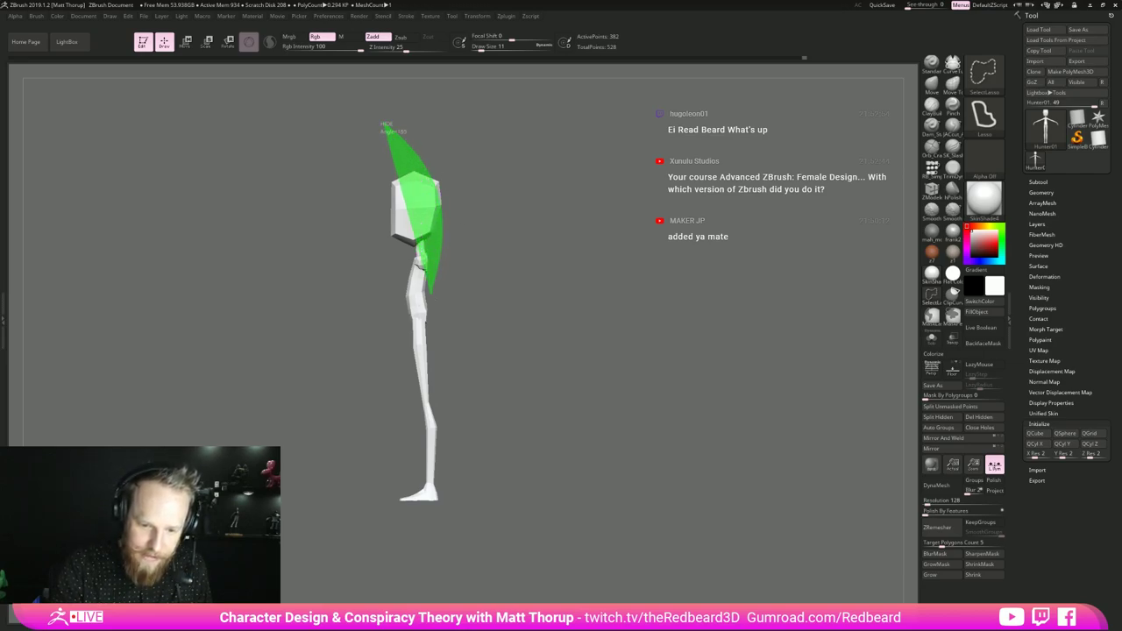
mouse_move(444, 387)
left_mouse_down("ctrl+shift")
mouse_move(421, 561)
mouse_move(311, 569)
mouse_move(400, 548)
mouse_move(389, 553)
left_mouse_up("ctrl+shift")
left_click(389, 553, "ctrl+shift")
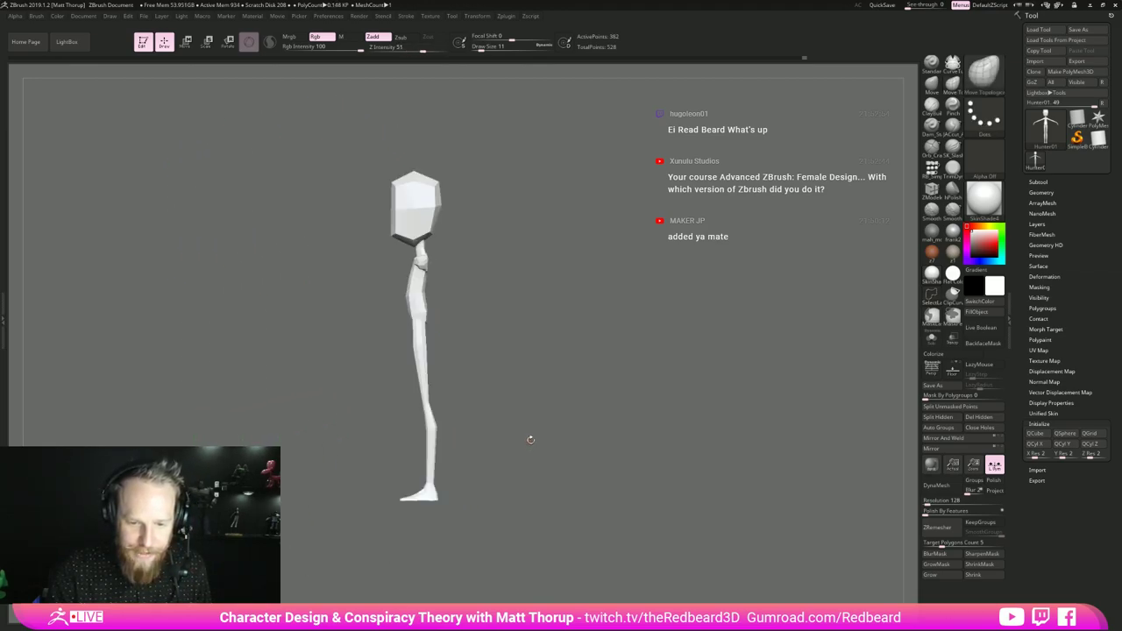
- Unhide the whole figure and frame it from the front
left_click_drag(536, 300, 698, 360)
left_click(596, 365, "ctrl+shift")
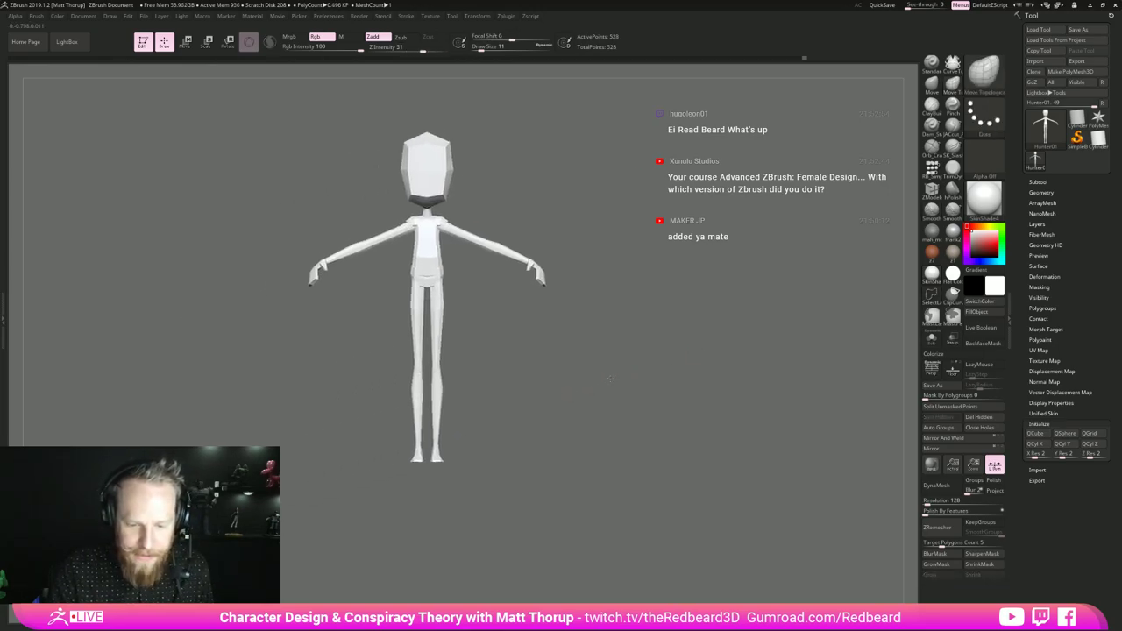
left_click_drag(618, 375, 614, 369, "alt")
left_click_drag(568, 407, 579, 443, "alt")
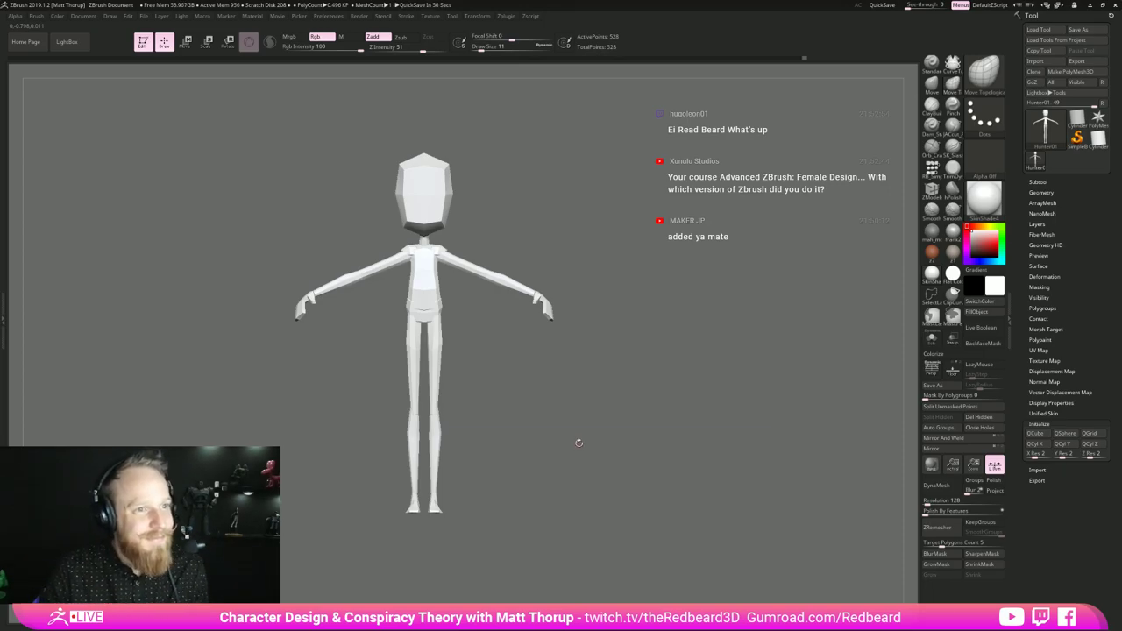
- Draw trial lasso selections over one leg and one arm in front view to trace their contours
key("ctrl+shift")
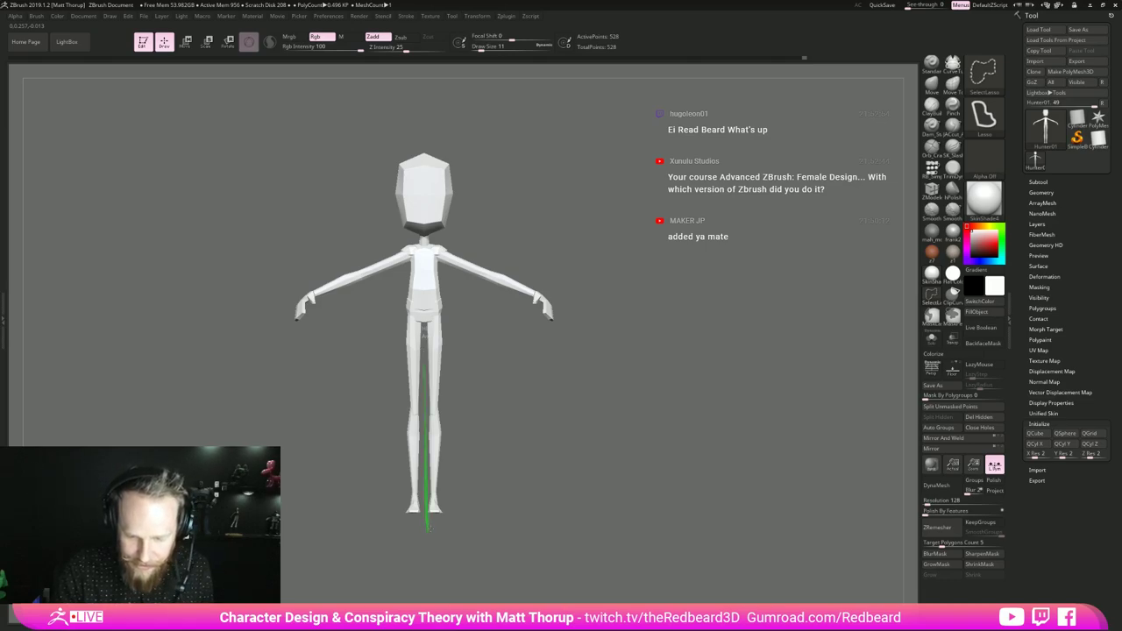
left_click_drag(428, 529, 447, 435, "ctrl+shift")
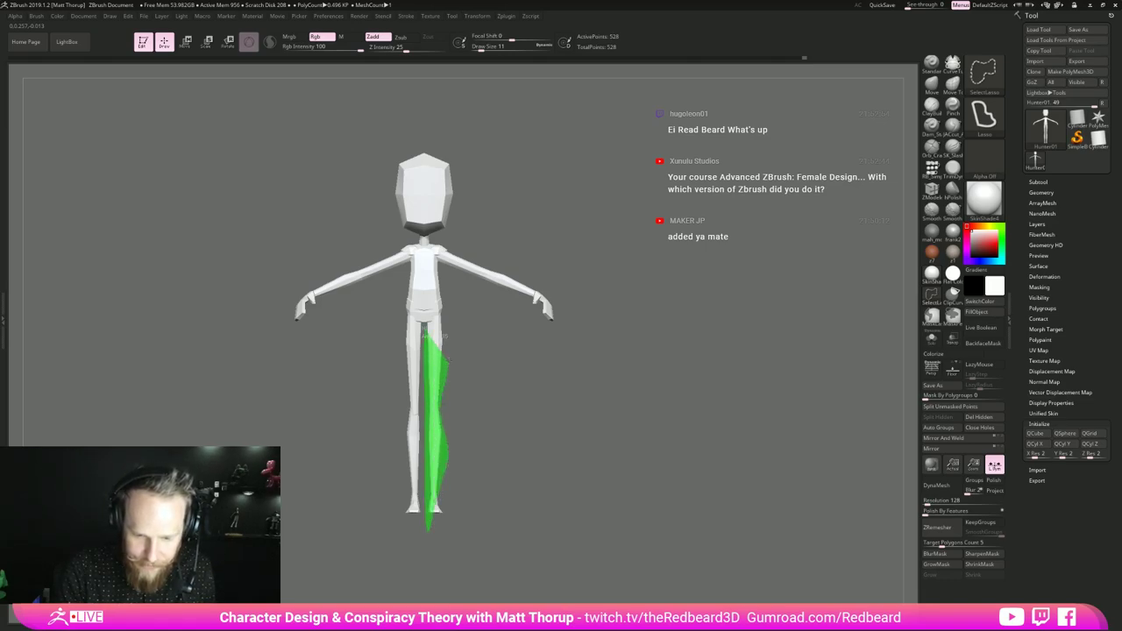
mouse_move(441, 301)
left_mouse_down("ctrl+shift")
mouse_move(453, 317)
mouse_move(486, 303)
mouse_move(453, 301)
left_mouse_up("ctrl+shift")
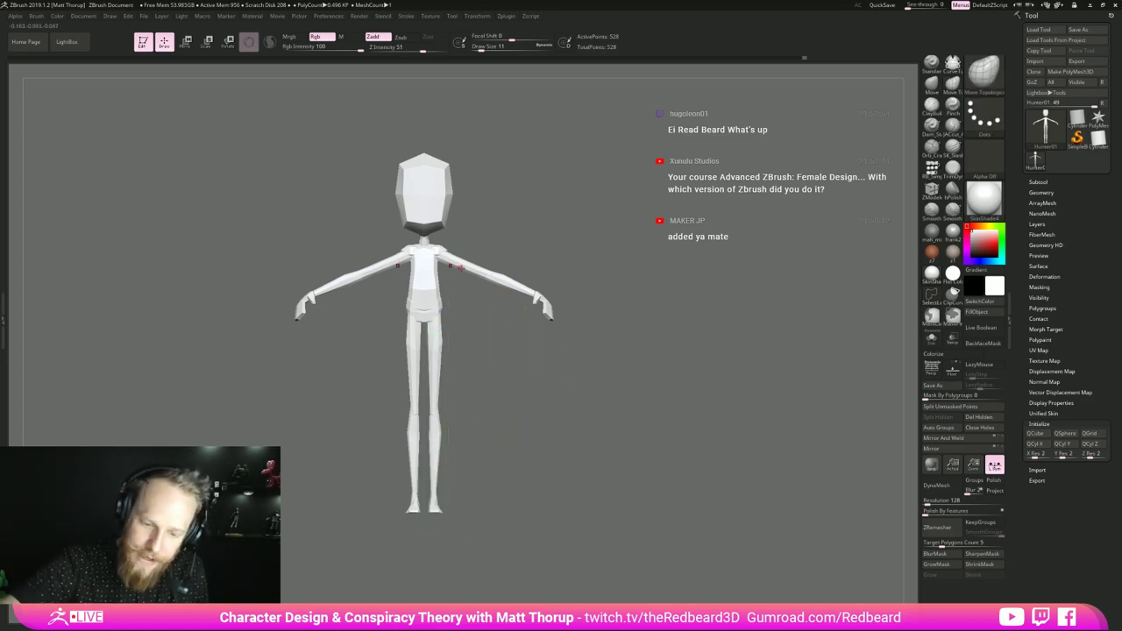
key("ctrl+shift")
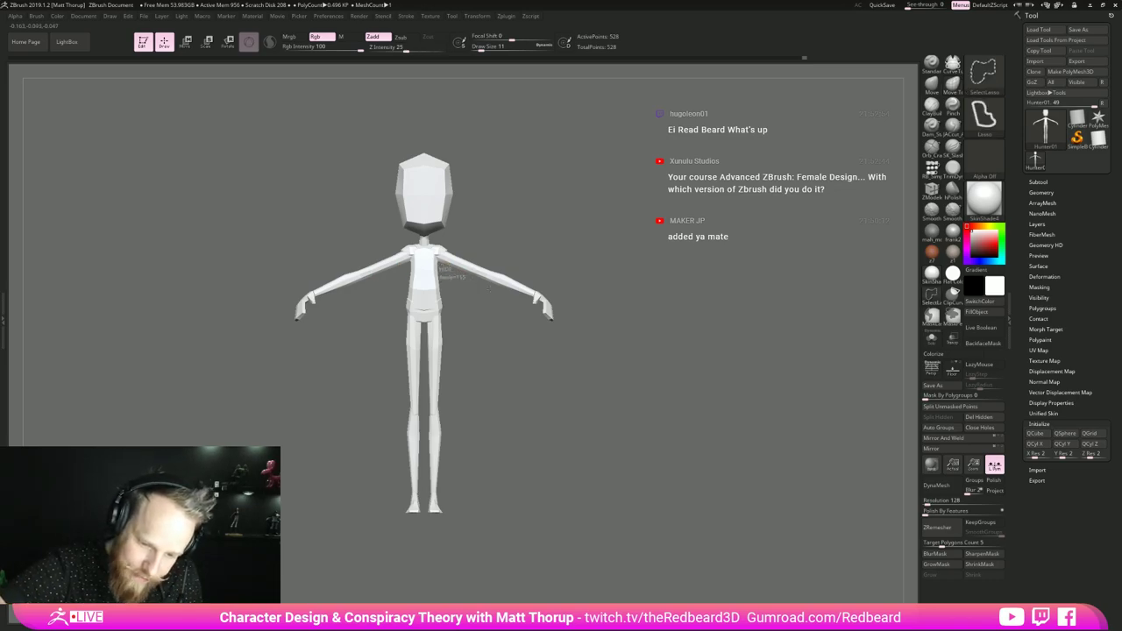
left_click_drag(532, 305, 540, 293, "ctrl+shift")
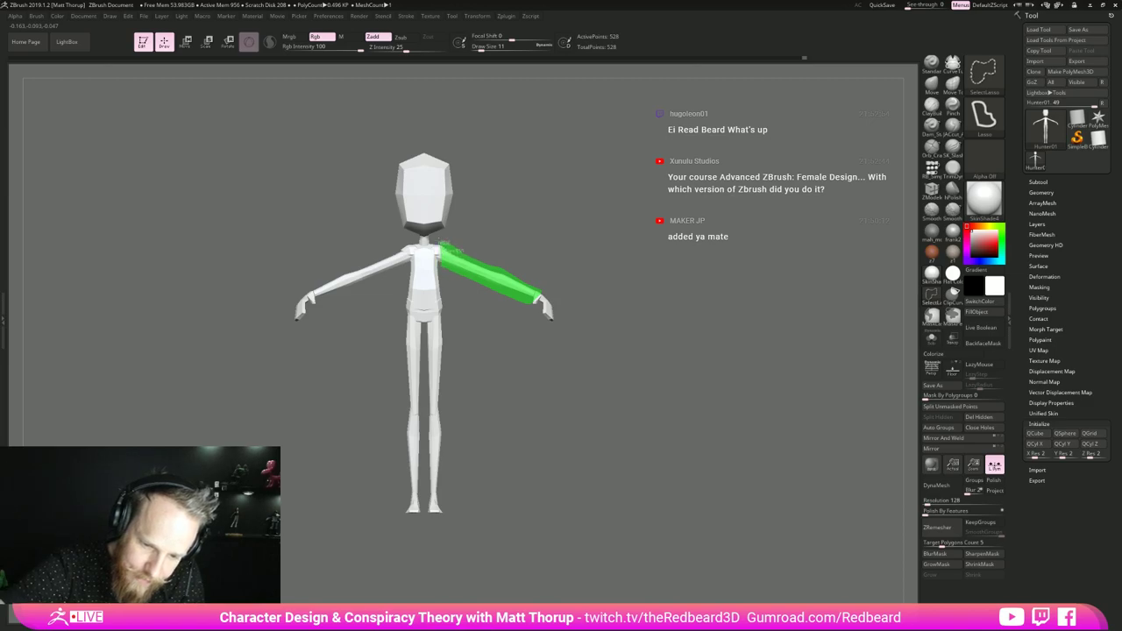
left_click_drag(433, 249, 445, 234, "ctrl+shift")
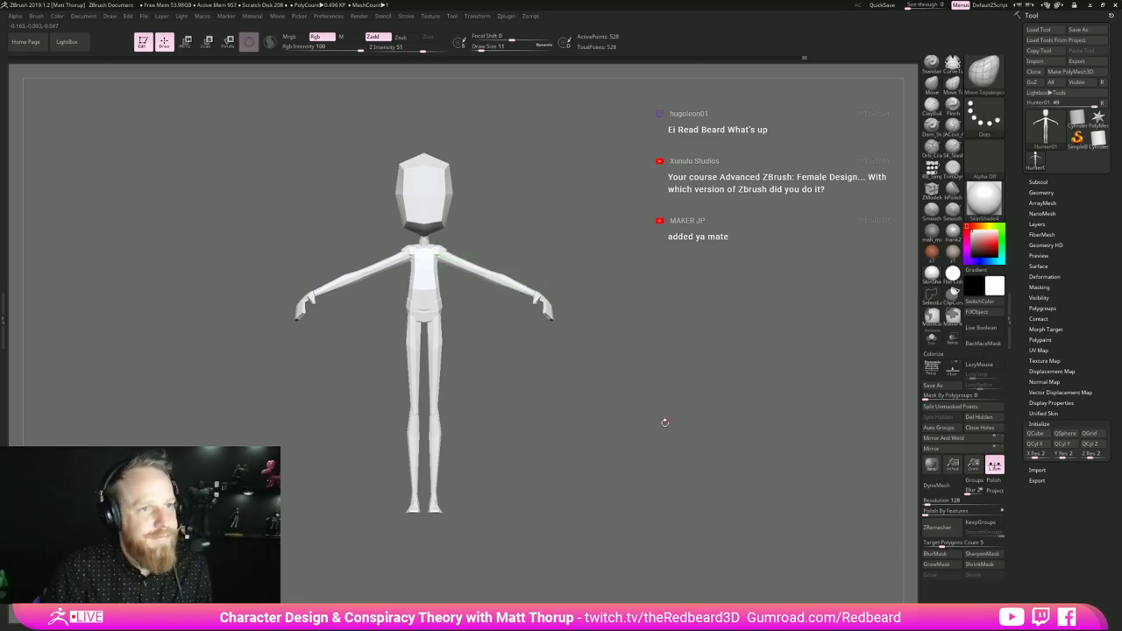
- Hide the arms with a lasso and trace the torso's curve with trial selections in side view
left_click_drag(634, 421, 717, 386, "alt")
mouse_move(616, 193)
left_mouse_down("ctrl+alt+shift")
mouse_move(451, 290)
mouse_move(609, 324)
left_mouse_up("ctrl+alt+shift")
mouse_move(711, 333)
left_mouse_down()
mouse_move(653, 331)
mouse_move(657, 373)
left_mouse_up()
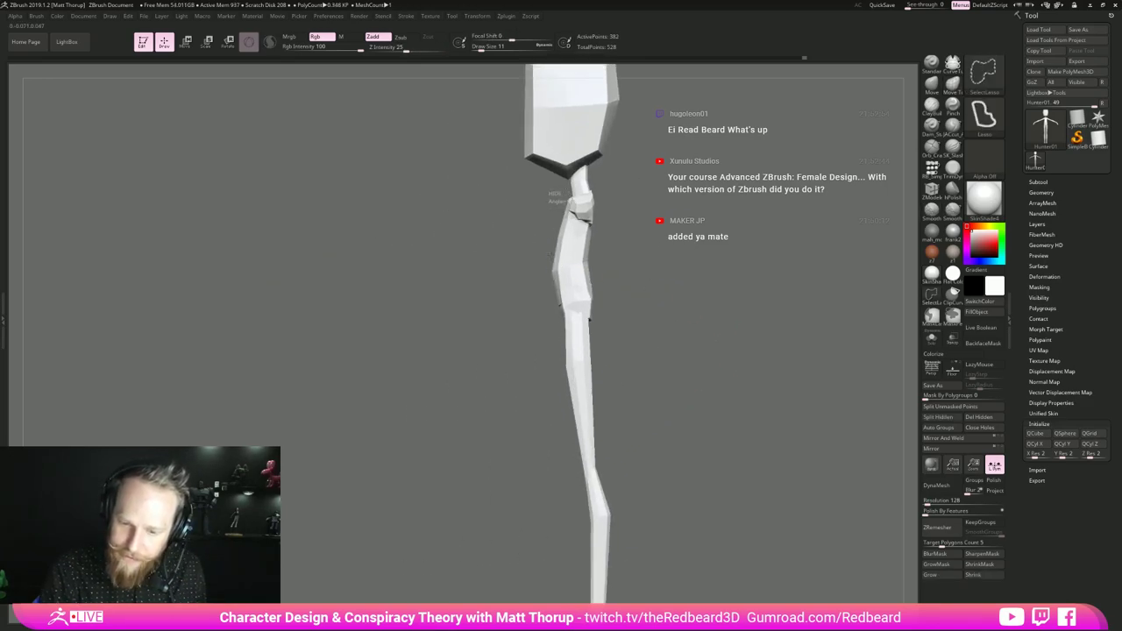
mouse_move(552, 254)
left_mouse_down("ctrl+shift")
mouse_move(596, 260)
mouse_move(606, 226)
mouse_move(589, 200)
mouse_move(490, 219)
left_mouse_up("ctrl+shift")
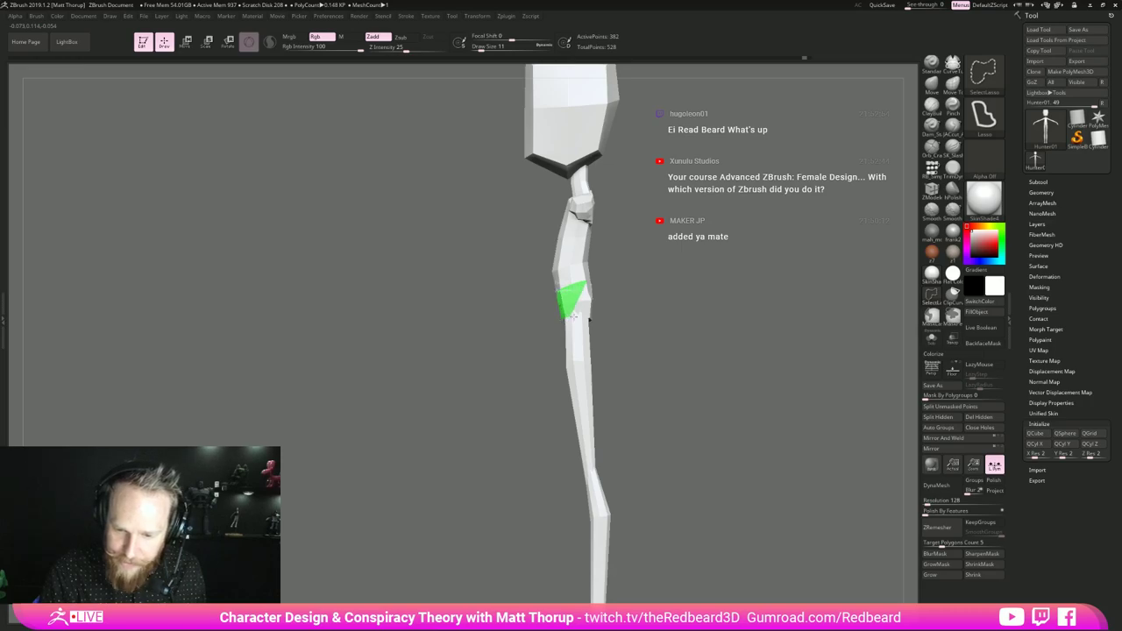
- Isolate the hip area with a lasso selection, grow the visible area, and unhide the whole figure in front view
left_click_drag(588, 282, 586, 277, "ctrl+shift")
key("ctrl+shift+x")
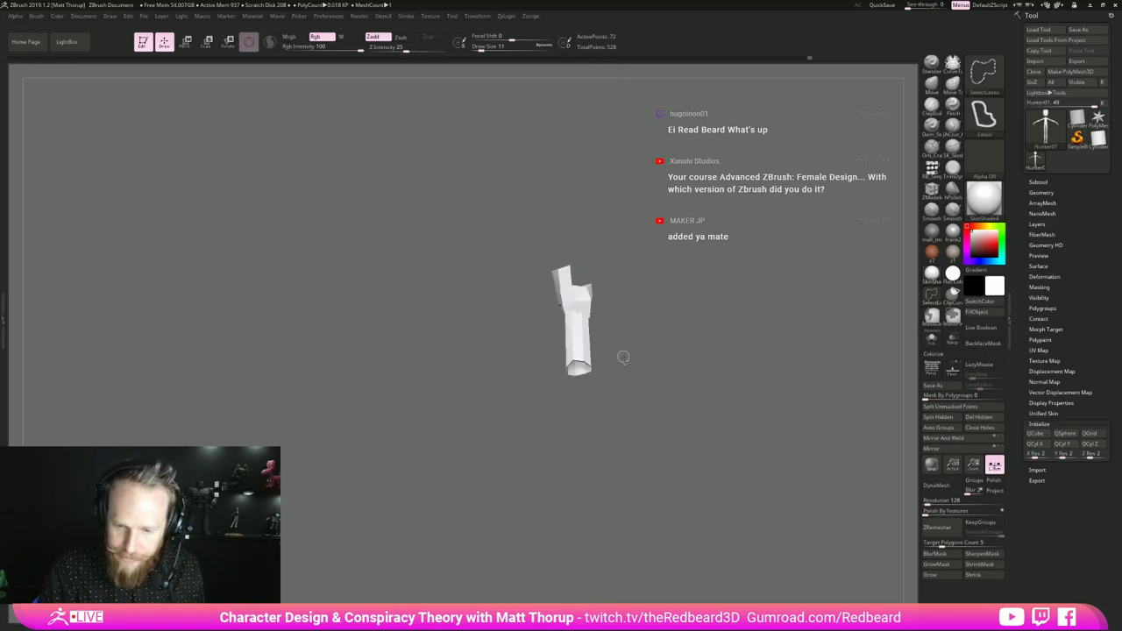
left_click(688, 349, "ctrl+shift")
left_click_drag(694, 348, 780, 355)
left_click_drag(642, 448, 646, 388, "alt")
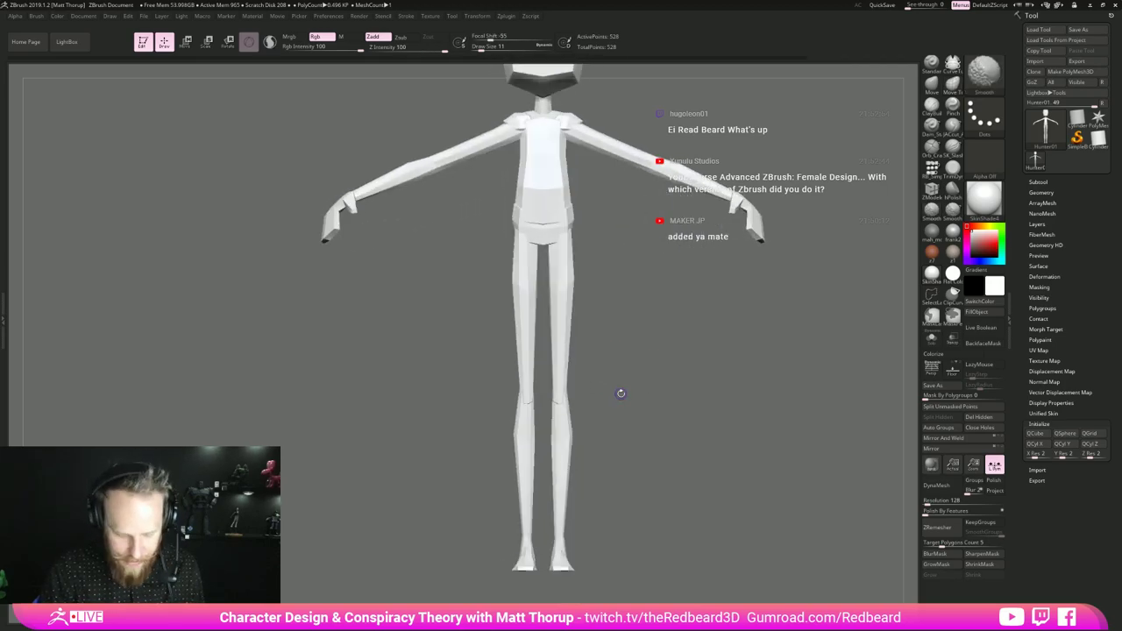
- With PolyFrame on, insert a low-poly sphere at each knee from the simple insert mesh brush and move and scale it onto the joint
key("shift+f")
left_click(932, 168)
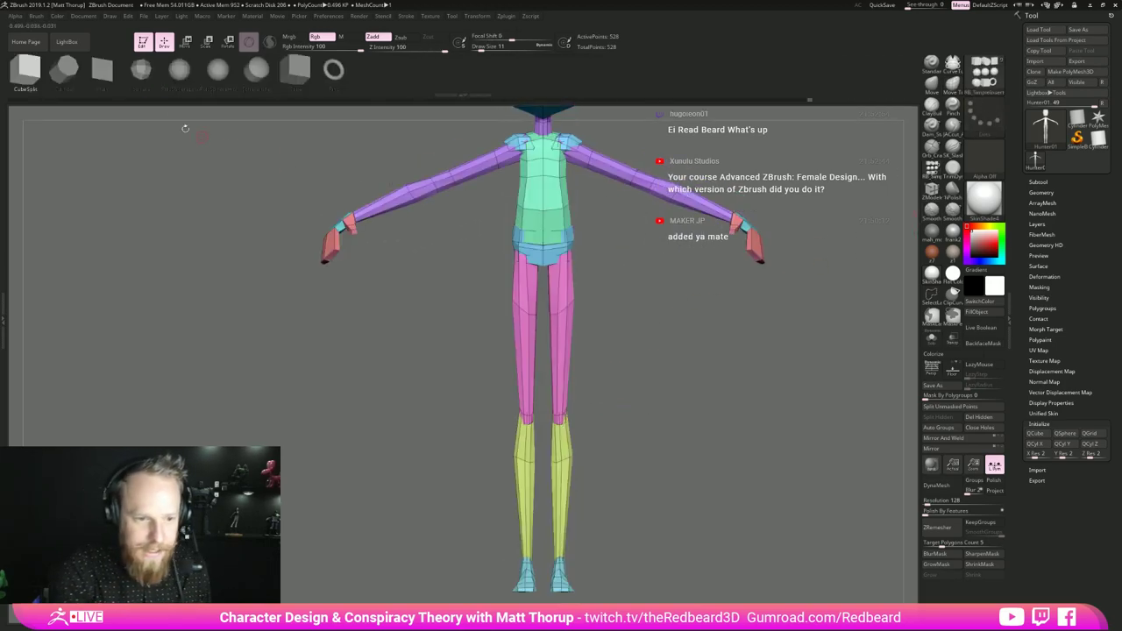
left_click(151, 72)
left_click_drag(558, 419, 661, 418)
key("w")
mouse_move(531, 424)
left_mouse_down()
mouse_move(549, 420)
mouse_move(521, 425)
left_mouse_up()
left_click_drag(640, 395, 695, 386)
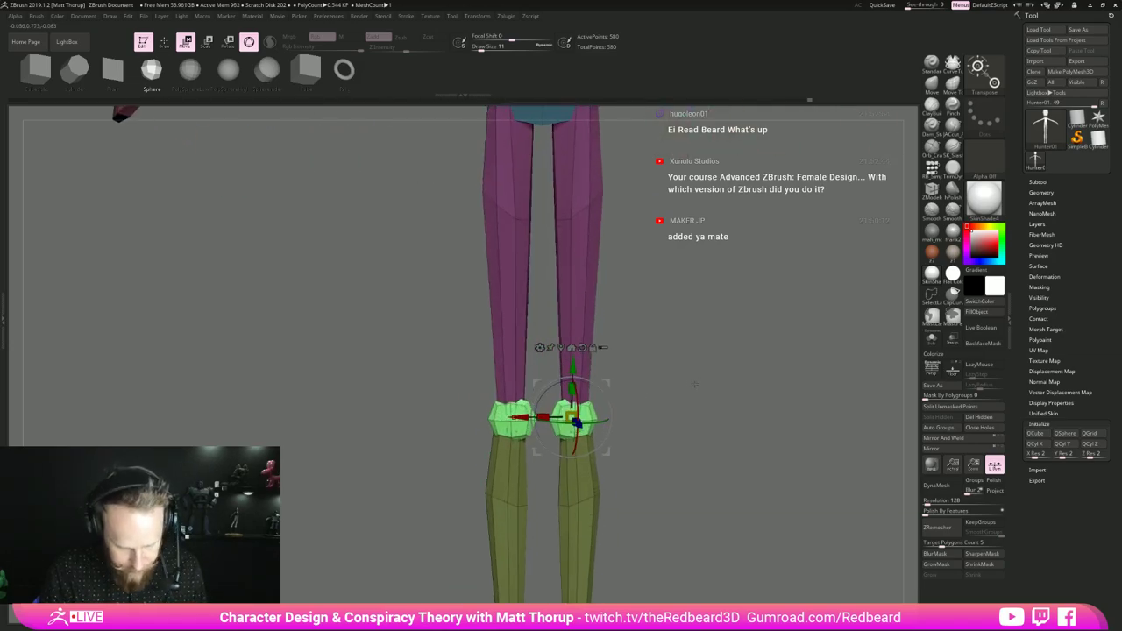
left_click_drag(519, 417, 518, 417)
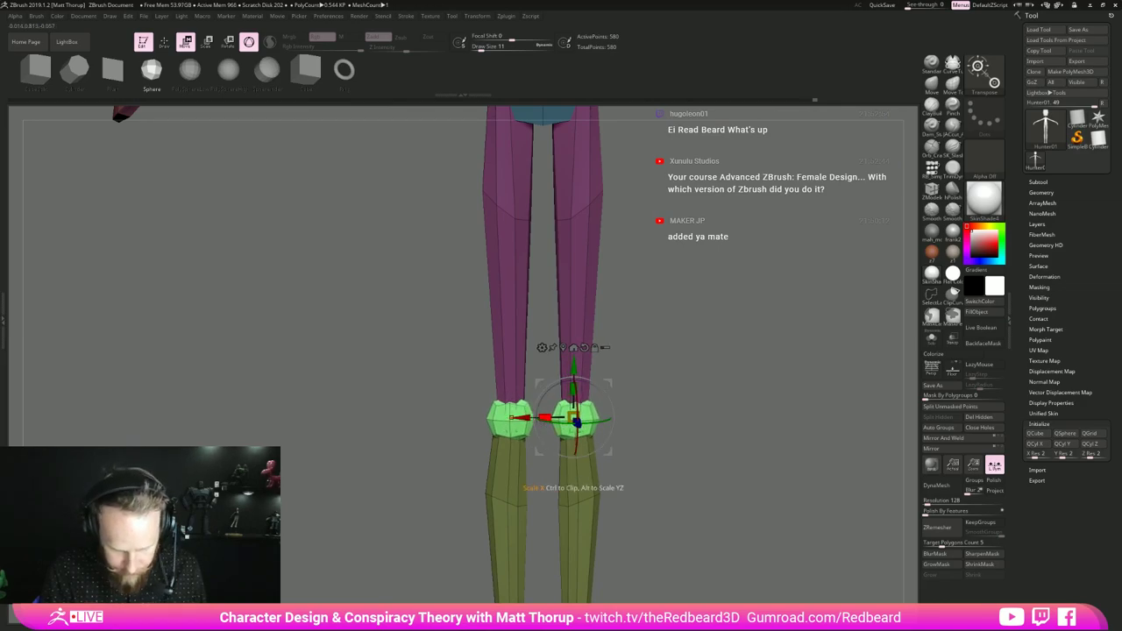
- Shape the knee spheres into slim kneecap blocks fitted to the leg fronts with the Move brush at draw size 22
key("q")
key("b")
key("m")
key("v")
key("bracketright")
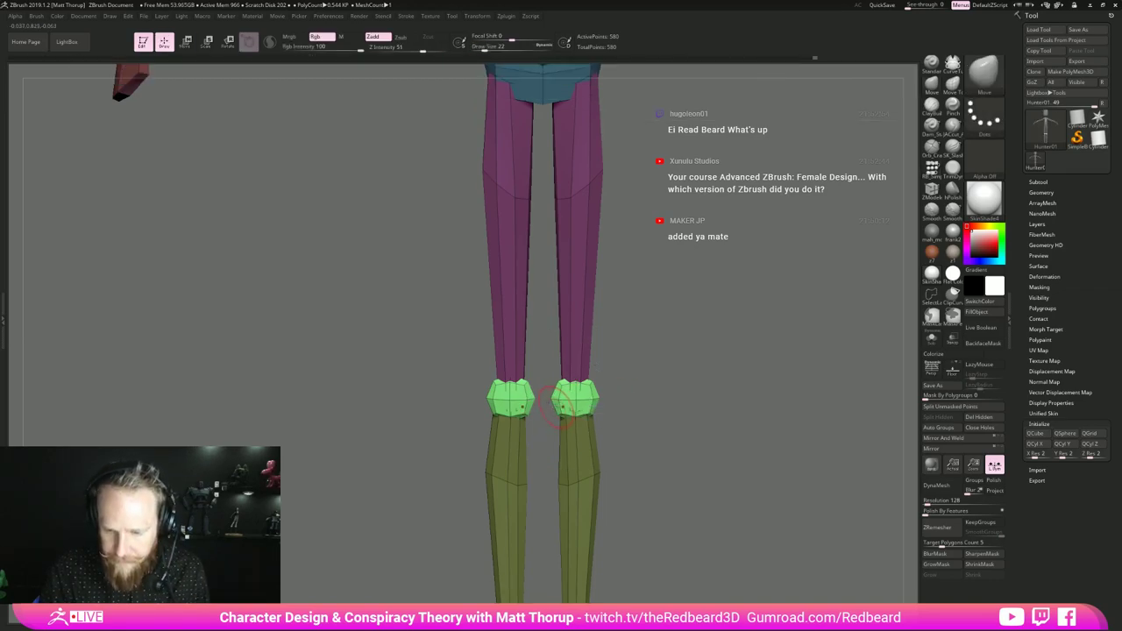
left_click_drag(597, 400, 591, 400)
left_click_drag(843, 401, 831, 401)
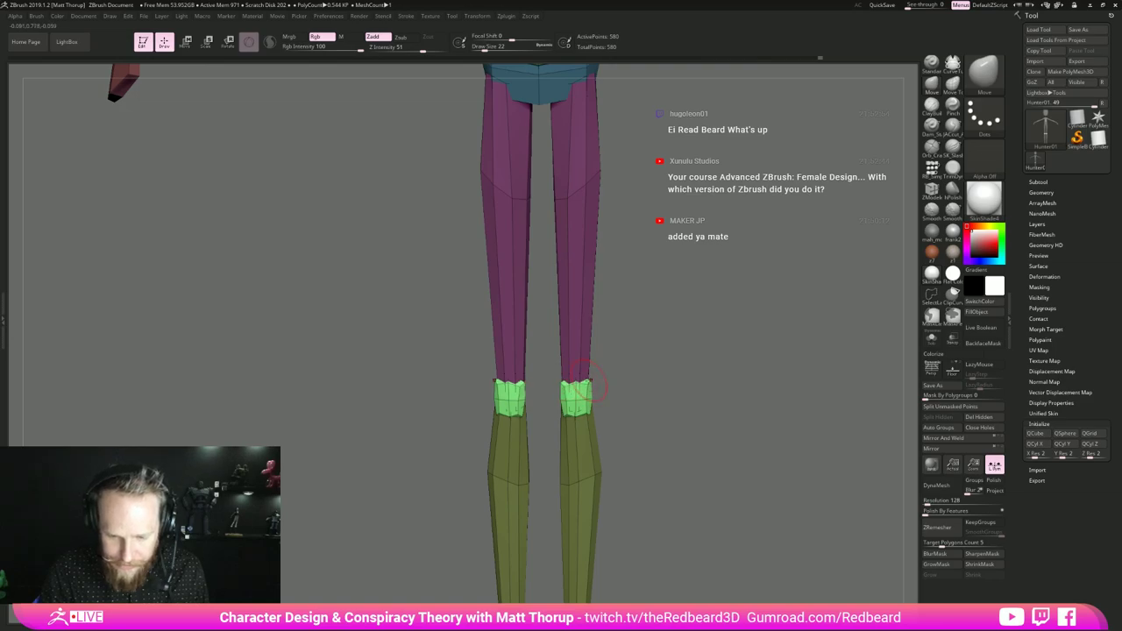
mouse_move(618, 404)
left_mouse_down()
mouse_move(650, 393)
mouse_move(669, 416)
mouse_move(654, 394)
left_mouse_up()
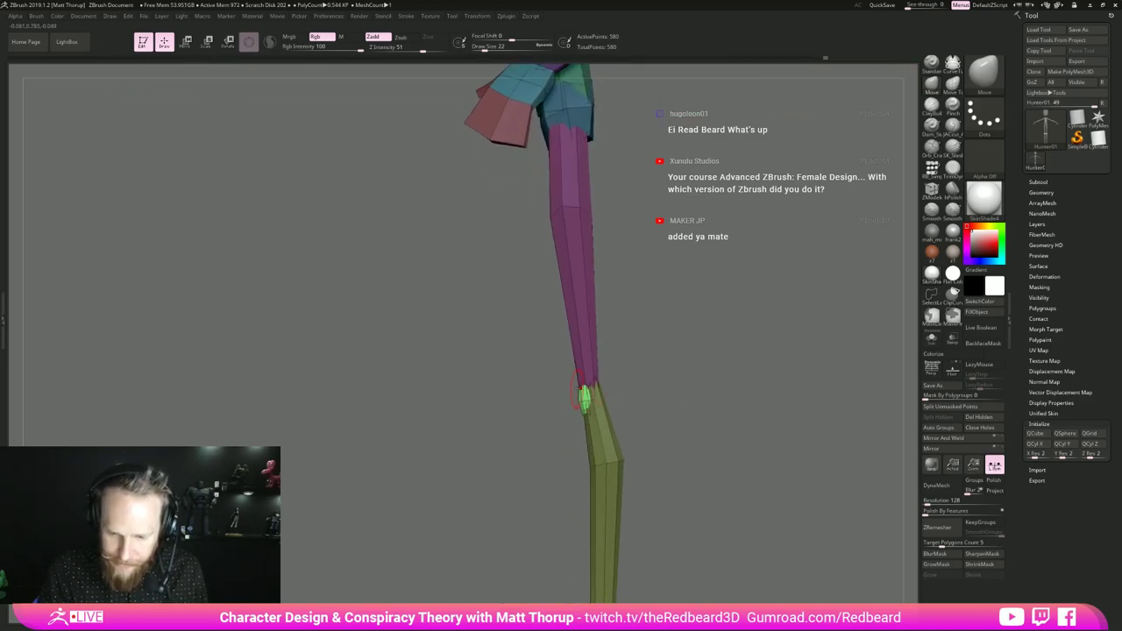
mouse_move(581, 390)
left_mouse_down()
mouse_move(668, 371)
mouse_move(624, 400)
mouse_move(589, 401)
mouse_move(733, 360)
mouse_move(693, 357)
mouse_move(704, 405)
left_mouse_up()
key("shift+f")
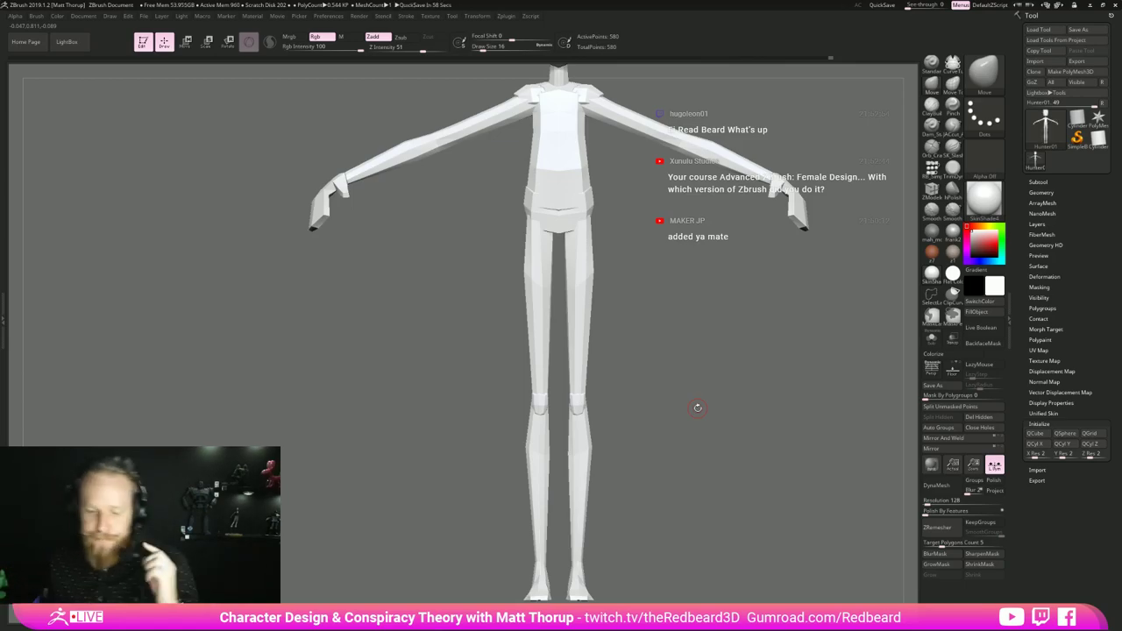
- Try to reshape the back of the elbows with the Move brush and undo the change
mouse_move(697, 408)
left_mouse_down()
mouse_move(737, 410)
mouse_move(666, 419)
mouse_move(682, 438)
mouse_move(651, 446)
mouse_move(611, 438)
mouse_move(647, 437)
mouse_move(703, 462)
mouse_move(646, 407)
mouse_move(763, 538)
left_mouse_up()
key("shift+f")
key("shift+f")
key("shift+f")
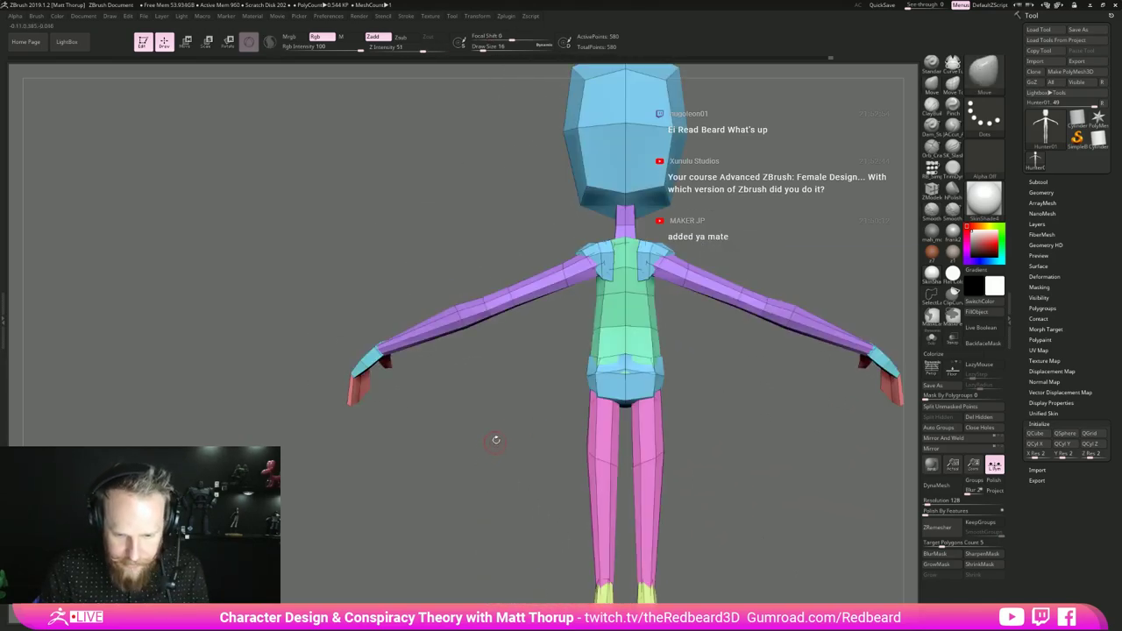
left_click_drag(495, 433, 515, 535, "alt")
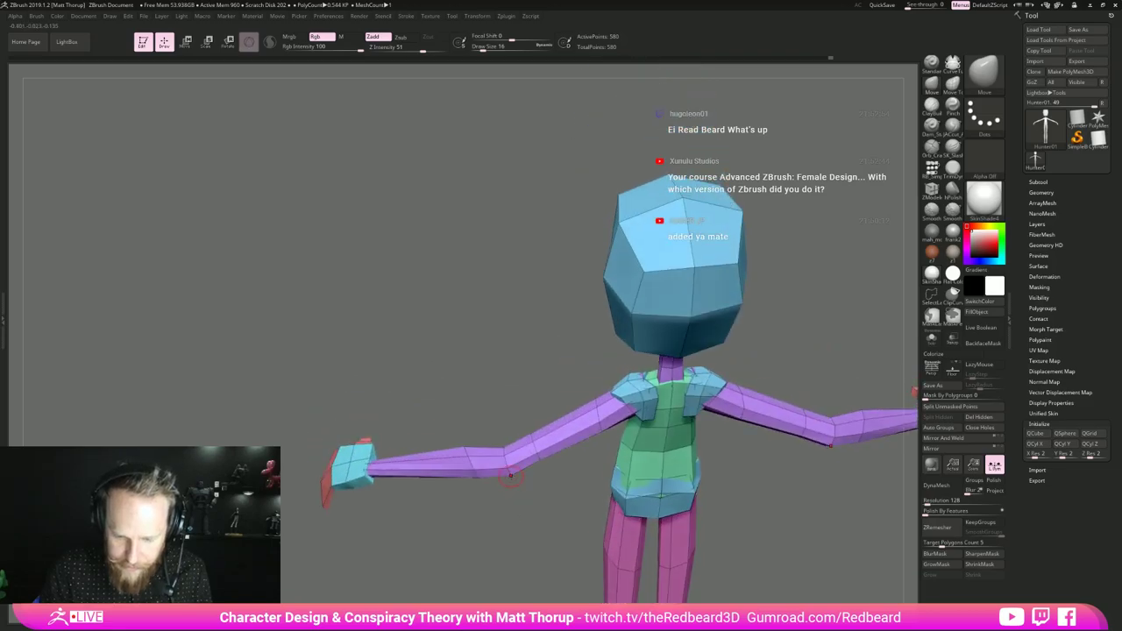
left_click_drag(511, 491, 517, 456)
left_click_drag(418, 517, 517, 474)
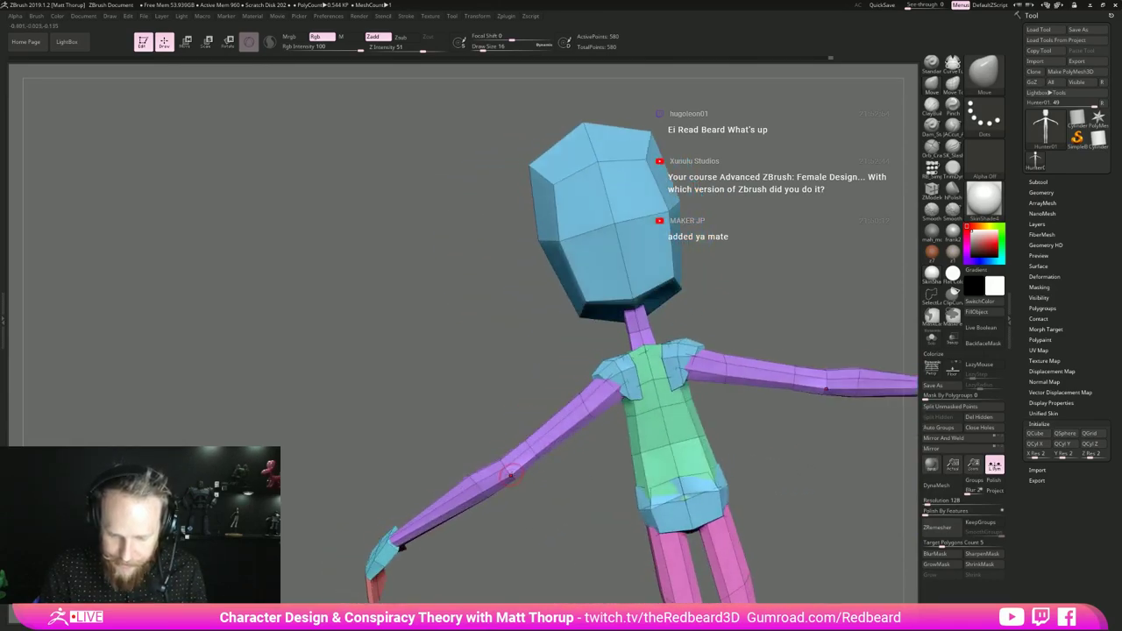
key("ctrl+z")
- Insert a small low-poly sphere at each elbow and seat it against the back of the joint, aligned with the arm
key("b")
key("z")
key("m")
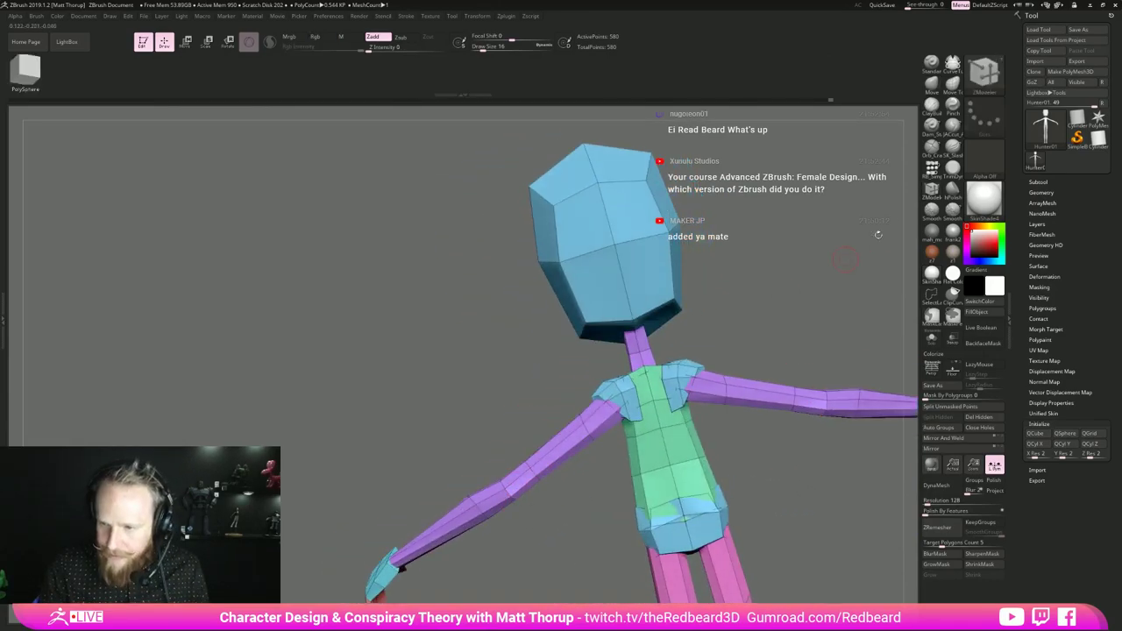
left_click(931, 169)
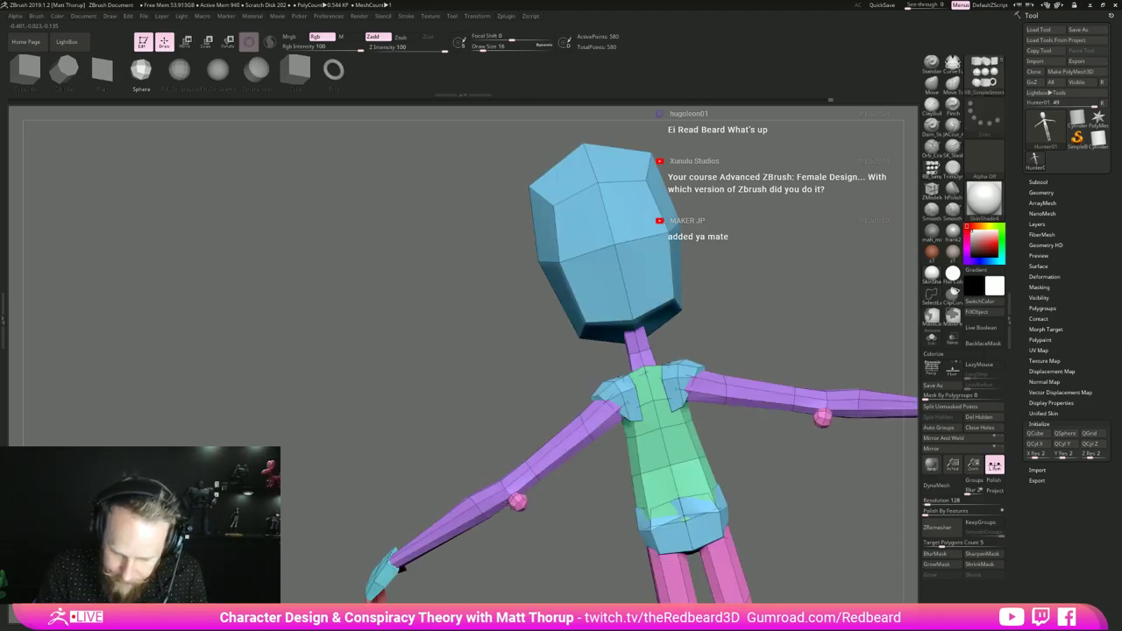
left_click_drag(519, 503, 817, 364)
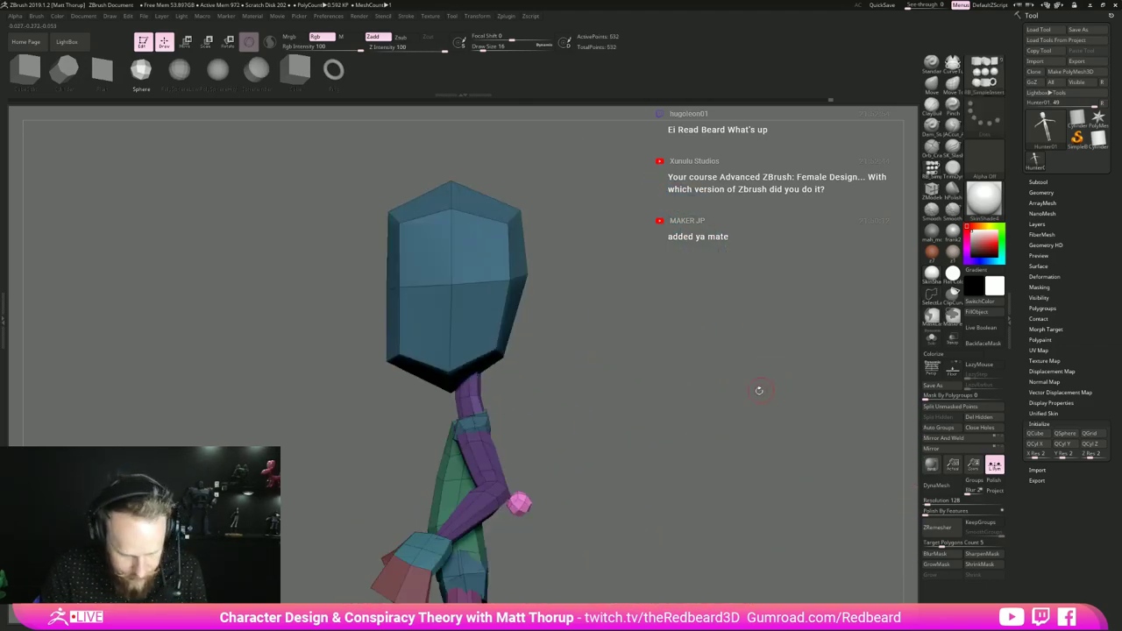
key("w")
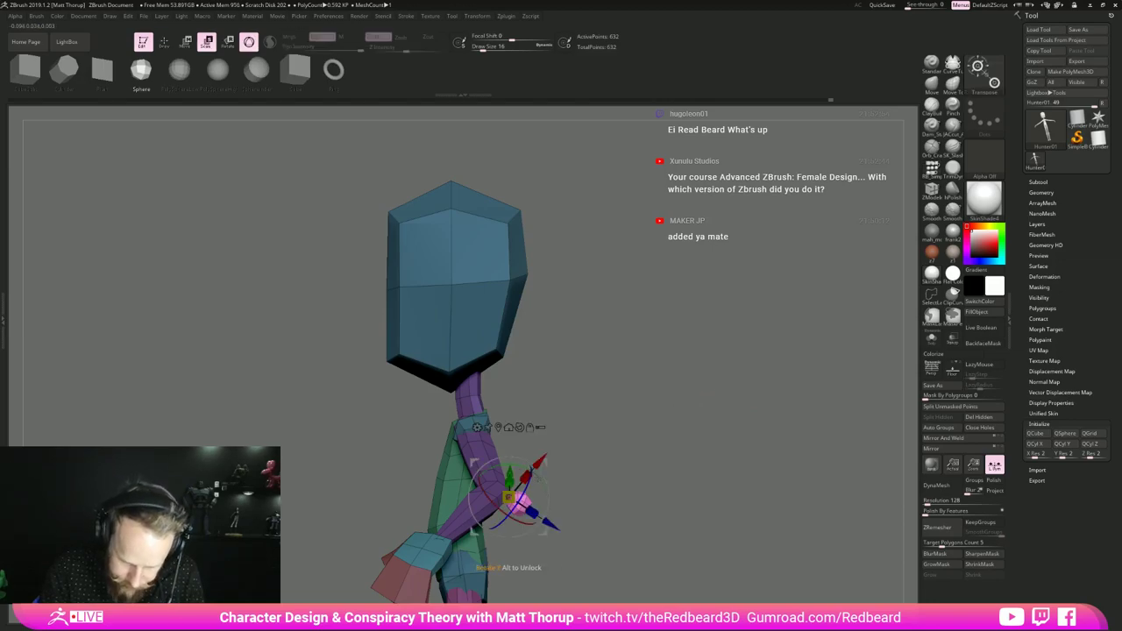
left_click_drag(546, 484, 543, 477)
left_click_drag(666, 490, 548, 488)
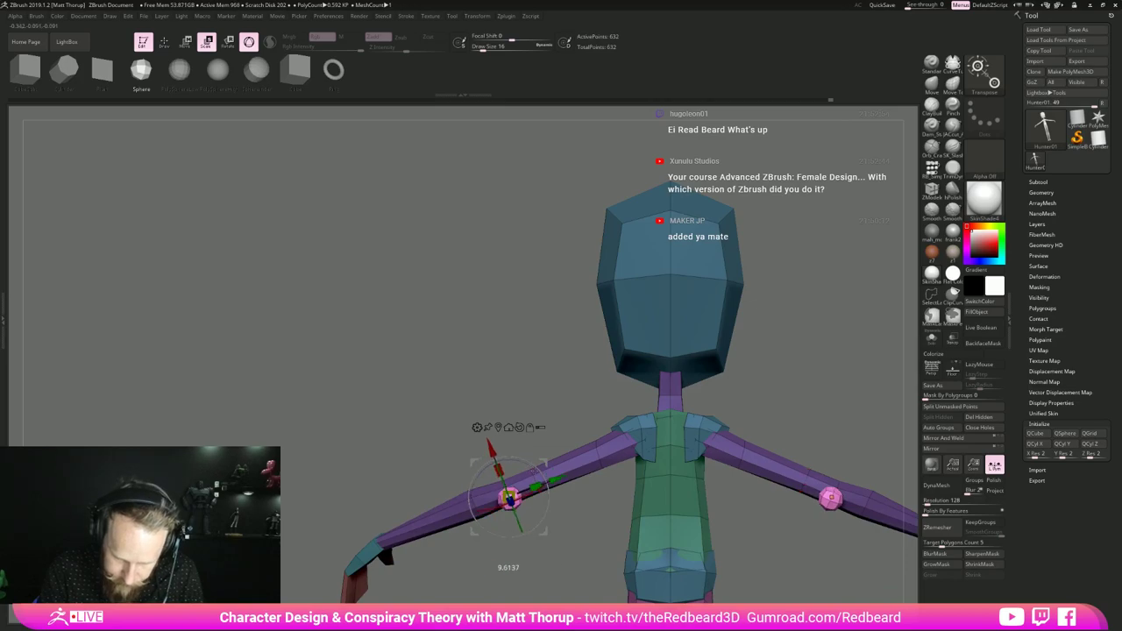
left_click_drag(518, 418, 447, 368, "alt")
left_click_drag(436, 446, 433, 324)
- Stretch the elbow spheres lengthwise along the arms with the Move brush at draw size 33
key("q")
left_click_drag(613, 404, 586, 412, "shift")
left_click_drag(474, 416, 474, 458, "alt")
key("b")
key("m")
key("v")
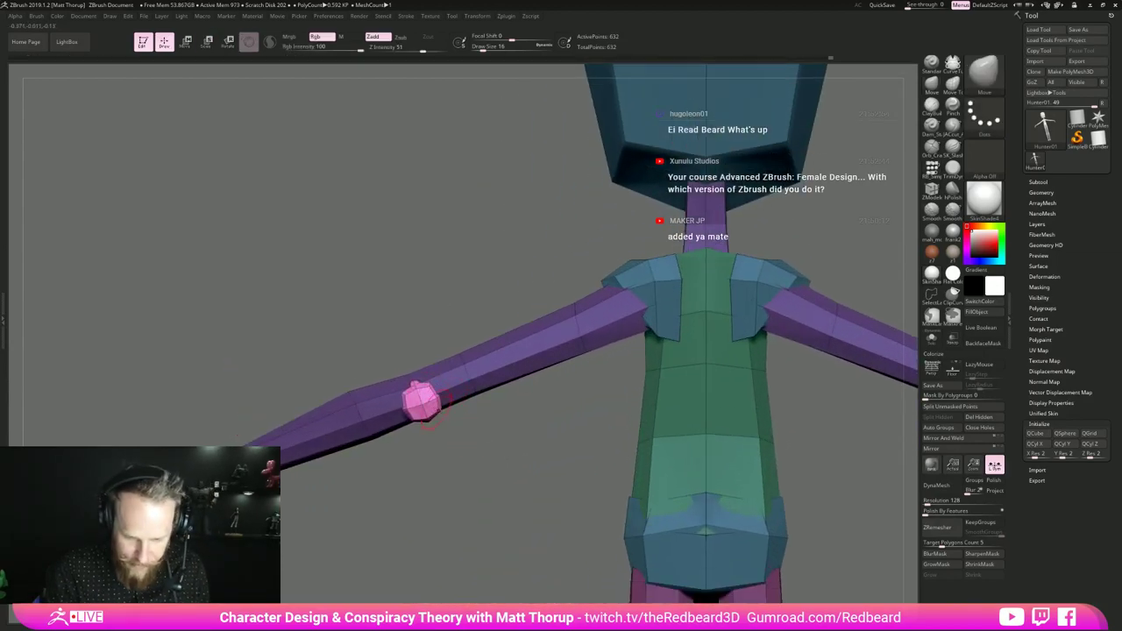
key("s")
left_click_drag(445, 403, 442, 403)
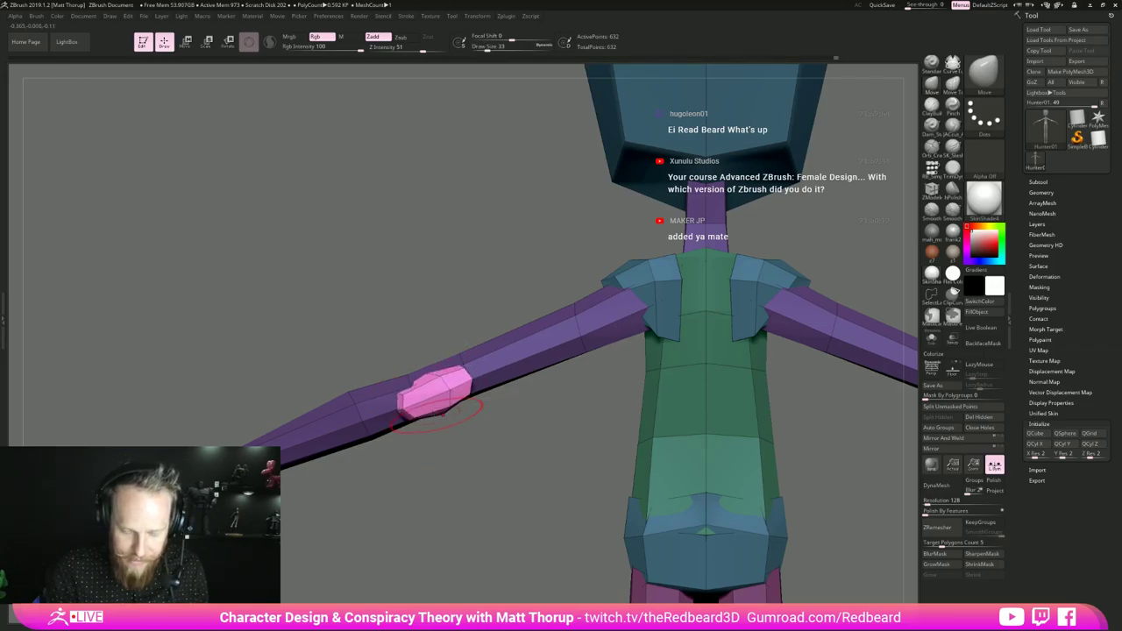
- Push the elbow pads flatter against the underside of the arms with the Move brush at draw size 37
mouse_move(432, 434)
left_mouse_down()
mouse_move(340, 515)
mouse_move(359, 491)
left_mouse_up()
mouse_move(445, 394)
left_mouse_down()
mouse_move(474, 409)
mouse_move(482, 324)
left_mouse_up()
right_click_drag(450, 385, 452, 311)
key("s")
left_click_drag(452, 374, 449, 374)
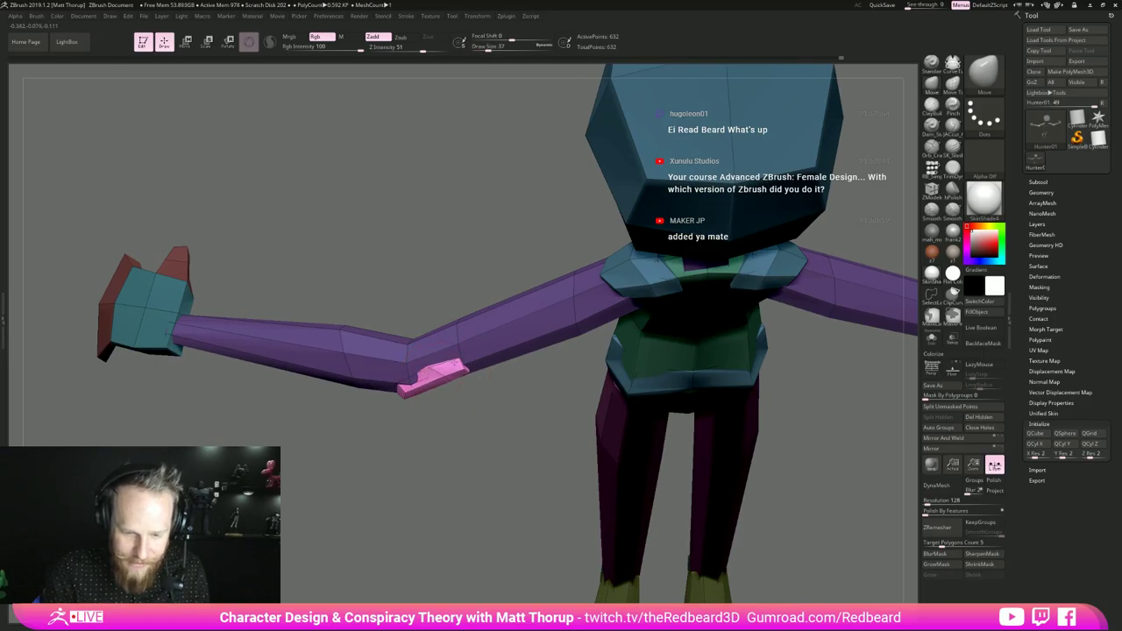
- Narrow the elbow pads and adjust their ends with the Move brush at draw size 17
mouse_move(462, 359)
right_mouse_down()
mouse_move(475, 394)
mouse_move(466, 419)
mouse_move(429, 438)
right_mouse_up()
key("s")
left_click_drag(419, 420, 413, 420)
key("s")
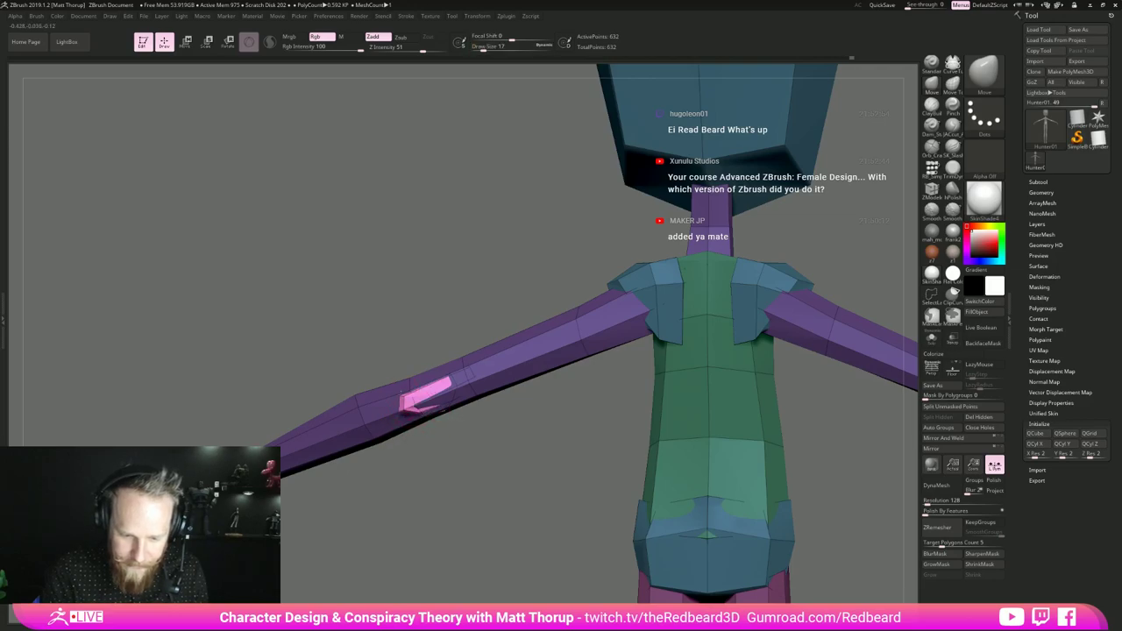
- Refine the elbow pads into slim points following the bend of the arm with the Move brush at draw size 31
mouse_move(413, 405)
right_mouse_down()
mouse_move(429, 399)
mouse_move(412, 391)
right_mouse_up()
key("s")
left_click_drag(411, 391, 417, 390)
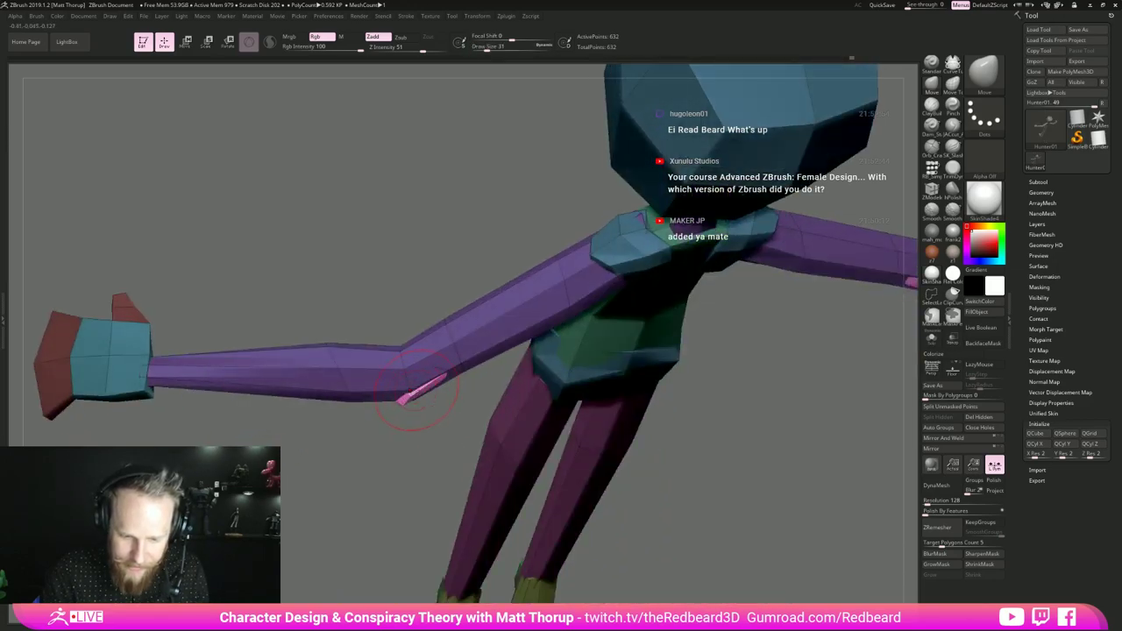
left_click_drag(424, 456, 449, 426)
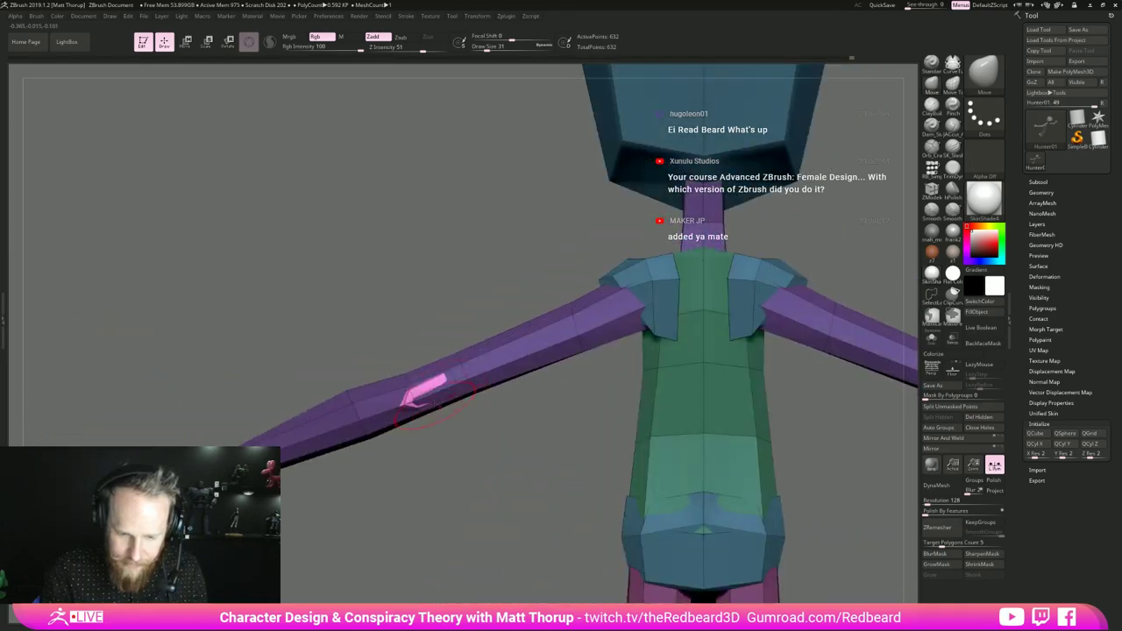
right_click_drag(434, 398, 429, 417)
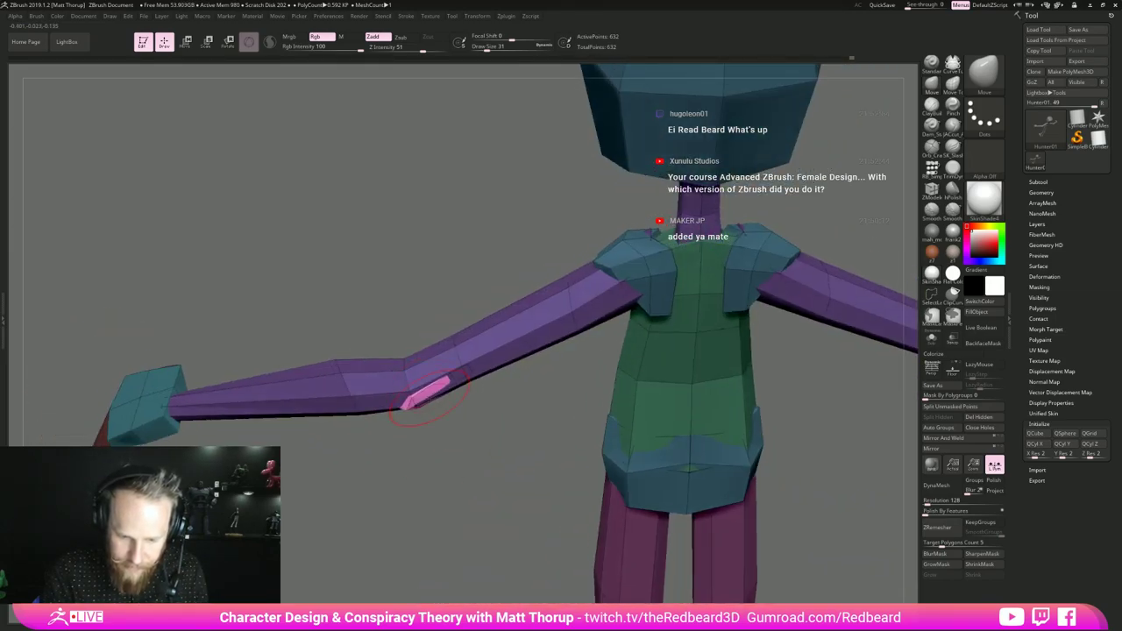
mouse_move(485, 487)
left_mouse_down()
mouse_move(481, 376)
mouse_move(480, 473)
mouse_move(431, 490)
mouse_move(495, 480)
left_mouse_up()
- Clear the mask and switch to the Flat Color material to judge the figure's silhouette
key("shift+f")
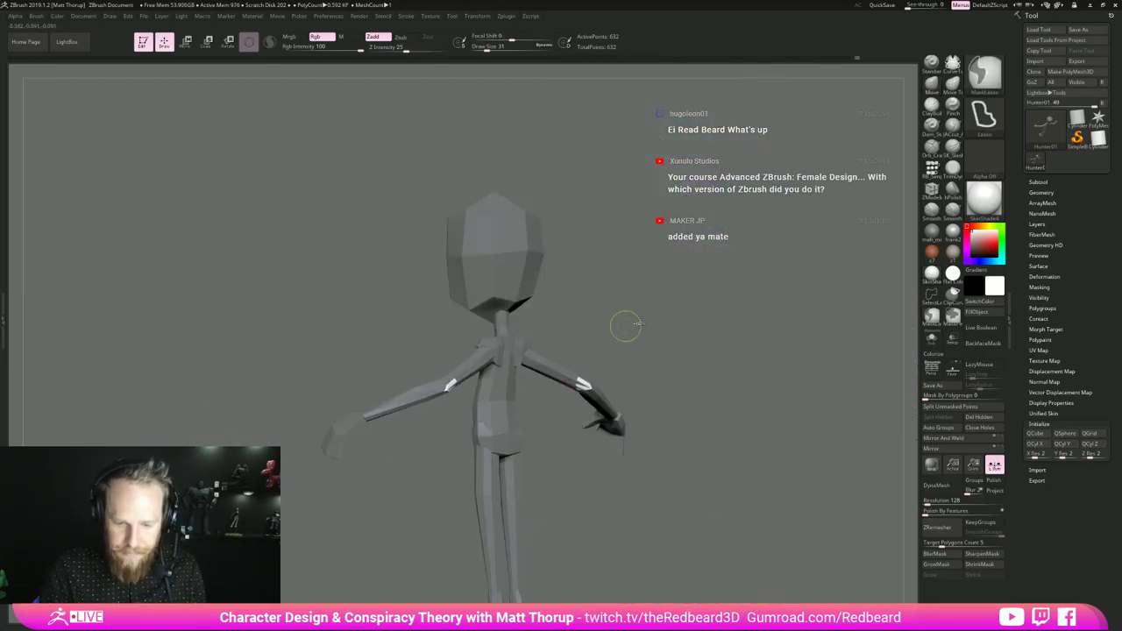
mouse_move(628, 321)
left_mouse_down("ctrl")
mouse_move(741, 391)
mouse_move(738, 372)
mouse_move(801, 361)
mouse_move(706, 401)
mouse_move(739, 290)
mouse_move(725, 329)
mouse_move(790, 330)
mouse_move(777, 315)
mouse_move(784, 326)
mouse_move(704, 333)
mouse_move(778, 338)
mouse_move(704, 346)
mouse_move(715, 357)
mouse_move(694, 340)
mouse_move(750, 344)
mouse_move(634, 318)
mouse_move(714, 347)
mouse_move(710, 420)
mouse_move(628, 348)
mouse_move(642, 348)
left_mouse_up("ctrl")
left_click(952, 274)
key("shift+f")
- Insert an edge loop around each lower thigh just above the knee with the ZModeler brush
key("b")
key("z")
key("m")
left_click(529, 400)
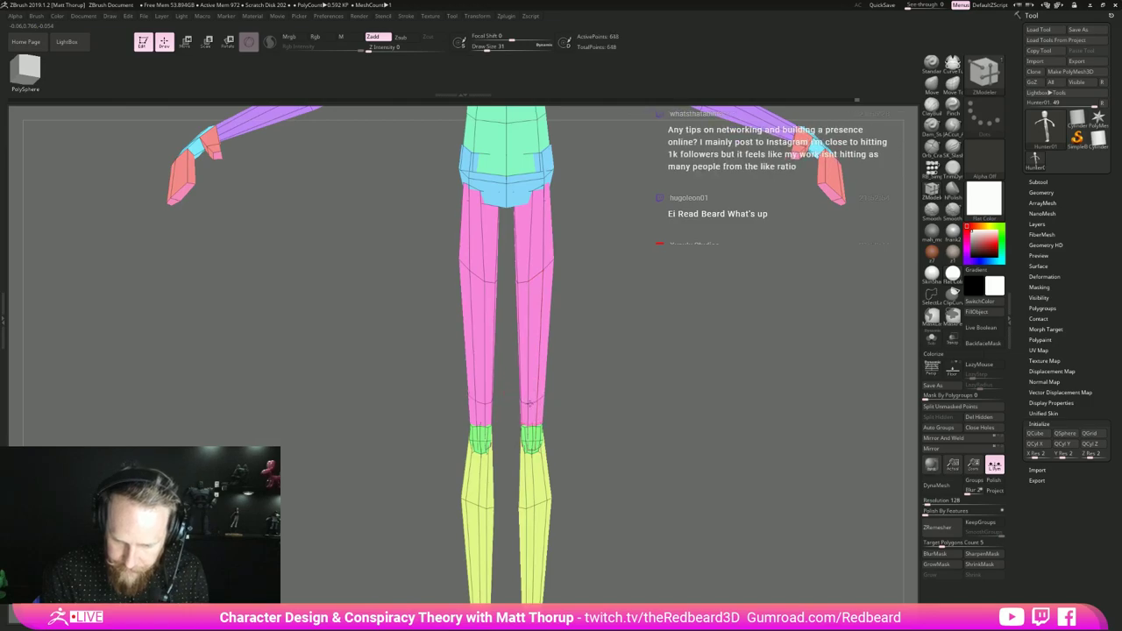
- Reshape the lower thighs around the new edge loop above the knees with the Move brush at draw sizes 31 and 29
key("b")
key("m")
key("v")
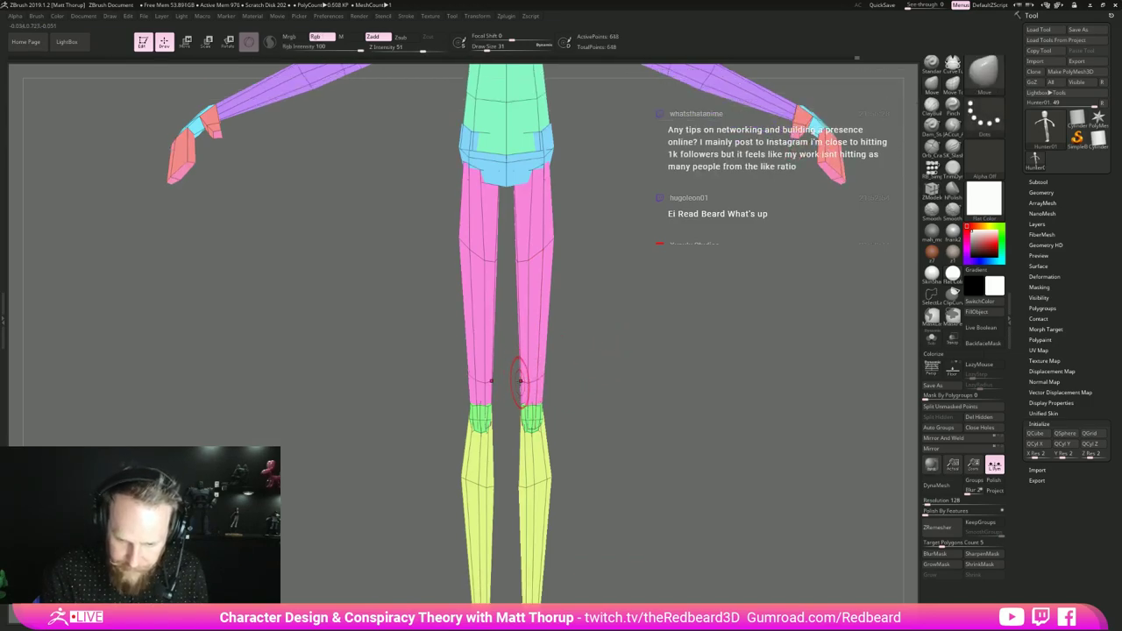
mouse_move(574, 376)
left_mouse_down()
mouse_move(626, 380)
mouse_move(543, 375)
left_mouse_up()
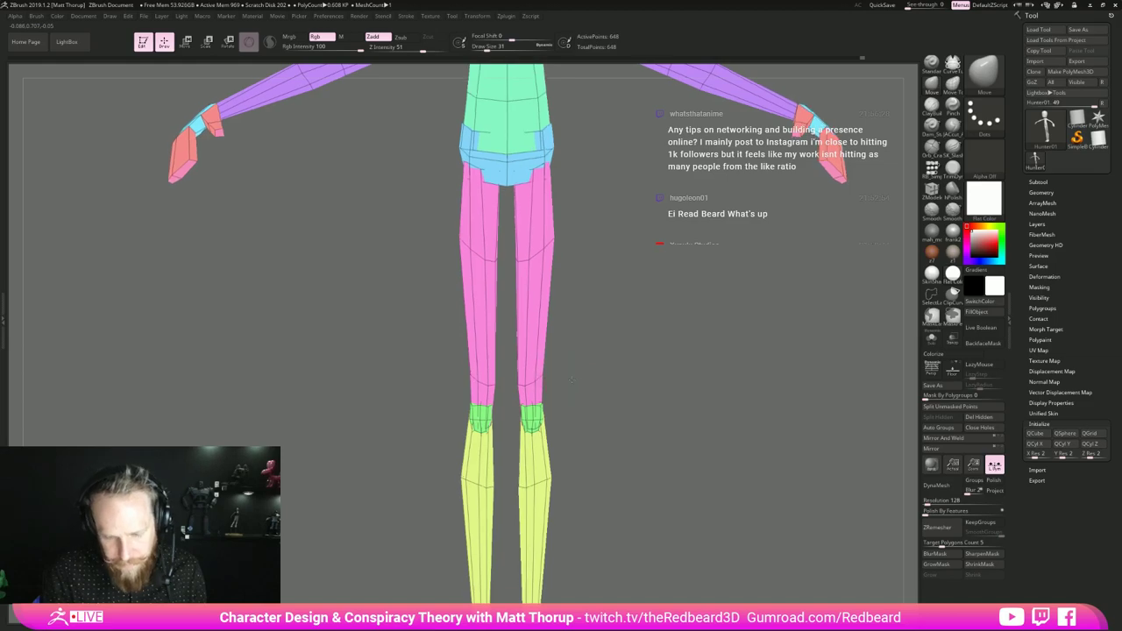
mouse_move(578, 381)
left_mouse_down("alt")
mouse_move(584, 402)
mouse_move(536, 388)
left_mouse_up("alt")
left_click_drag(579, 390, 629, 383)
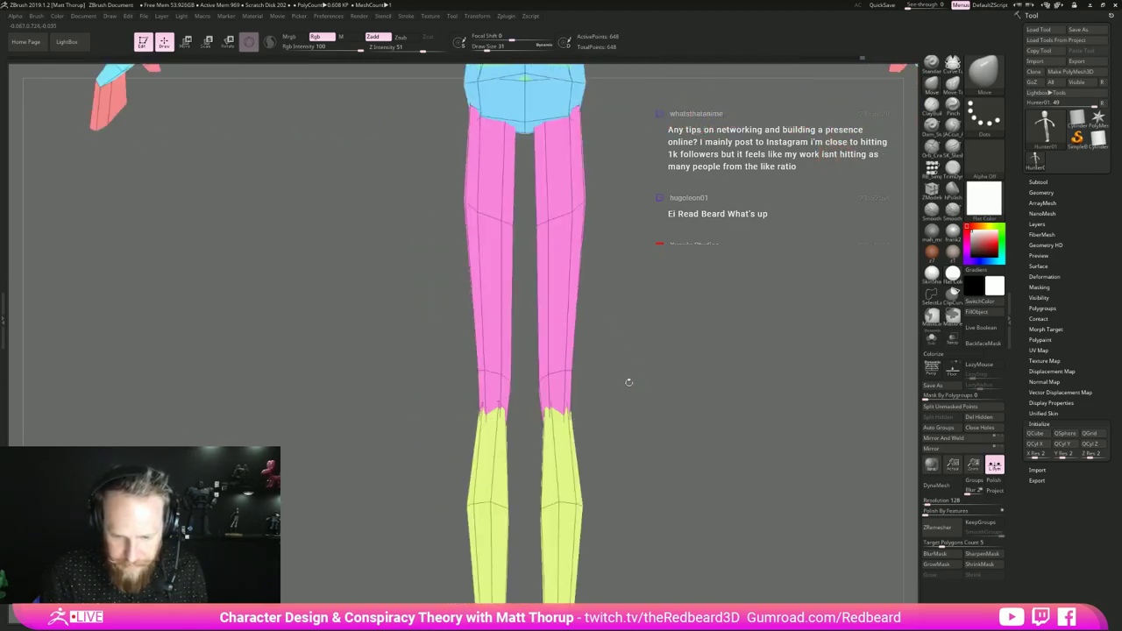
key("bracketleft")
left_click_drag(511, 382, 507, 380)
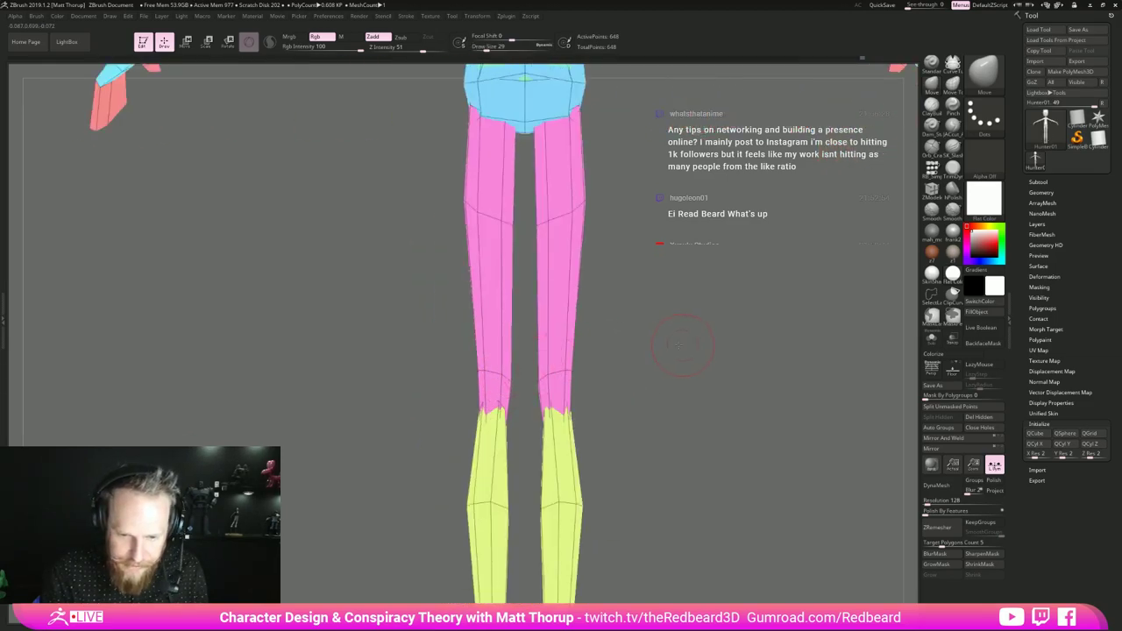
left_click_drag(682, 345, 582, 351, "shift")
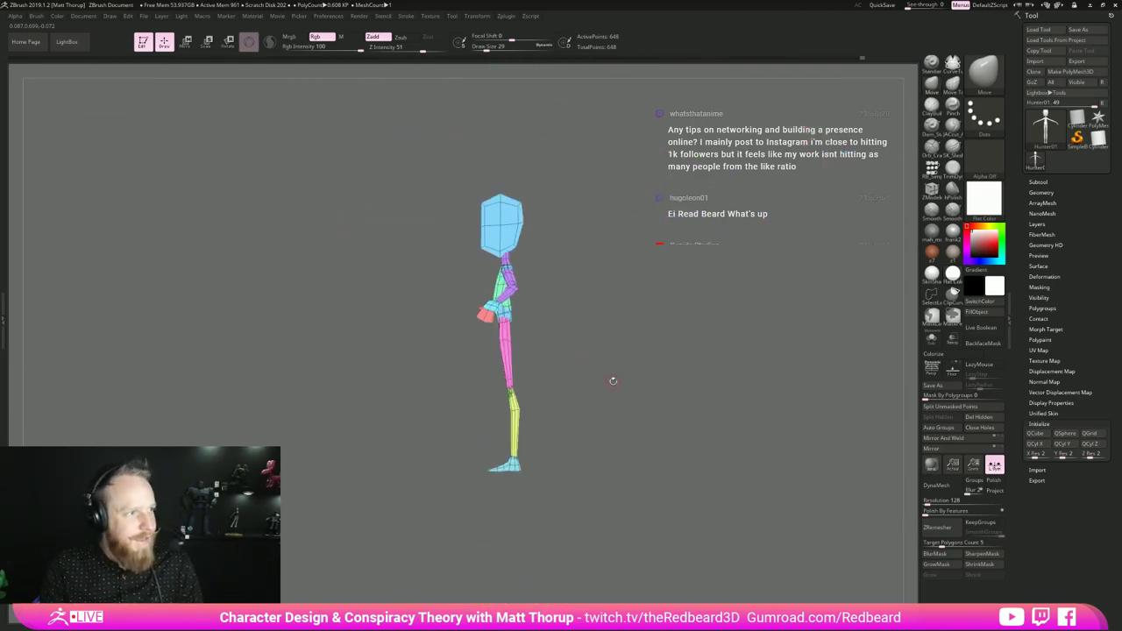
- Slim the lower calves just above the ankles with the Move Topological brush at draw size 20
left_click_drag(573, 392, 634, 409)
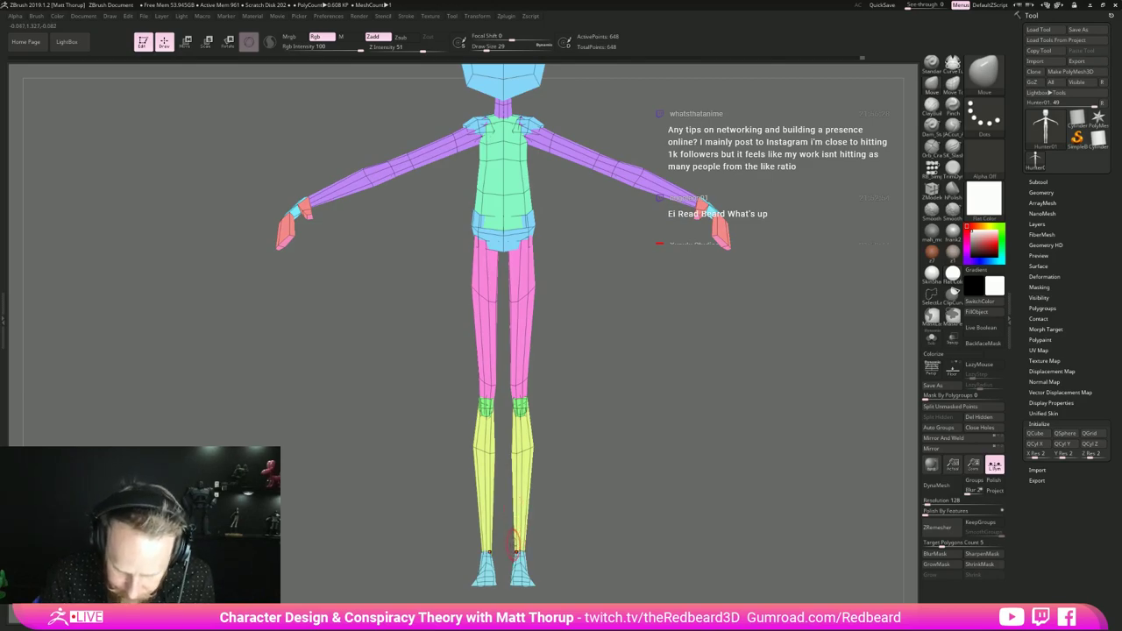
mouse_move(603, 553)
left_mouse_down("alt")
mouse_move(612, 465)
mouse_move(663, 448)
mouse_move(607, 449)
left_mouse_up("alt")
key("b")
key("m")
key("t")
left_click_drag(607, 449, 613, 490, "alt")
key("[")
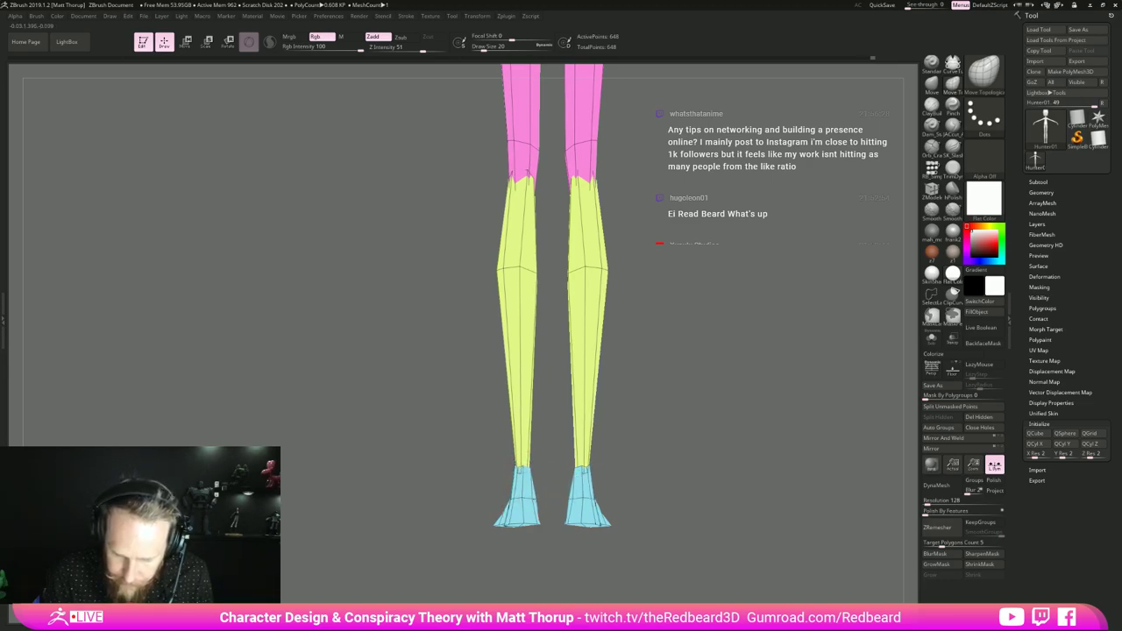
left_click_drag(535, 498, 531, 498)
left_click_drag(633, 490, 552, 493, "shift")
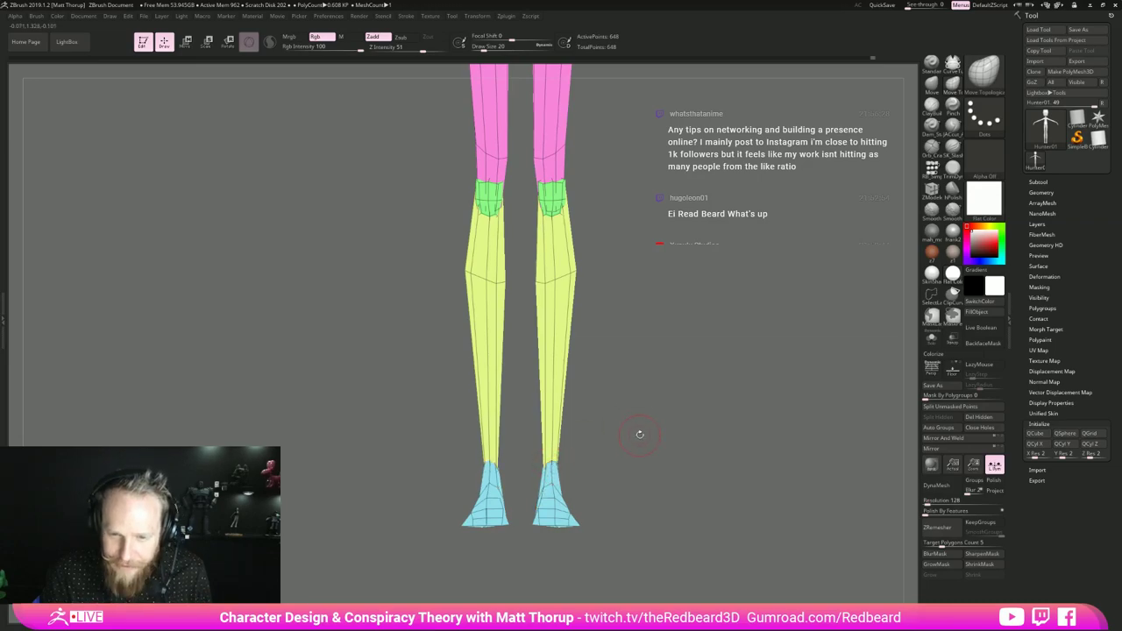
- Examine the leg shapes and full-body proportions from the front, back and side
left_click_drag(640, 434, 564, 414, "alt")
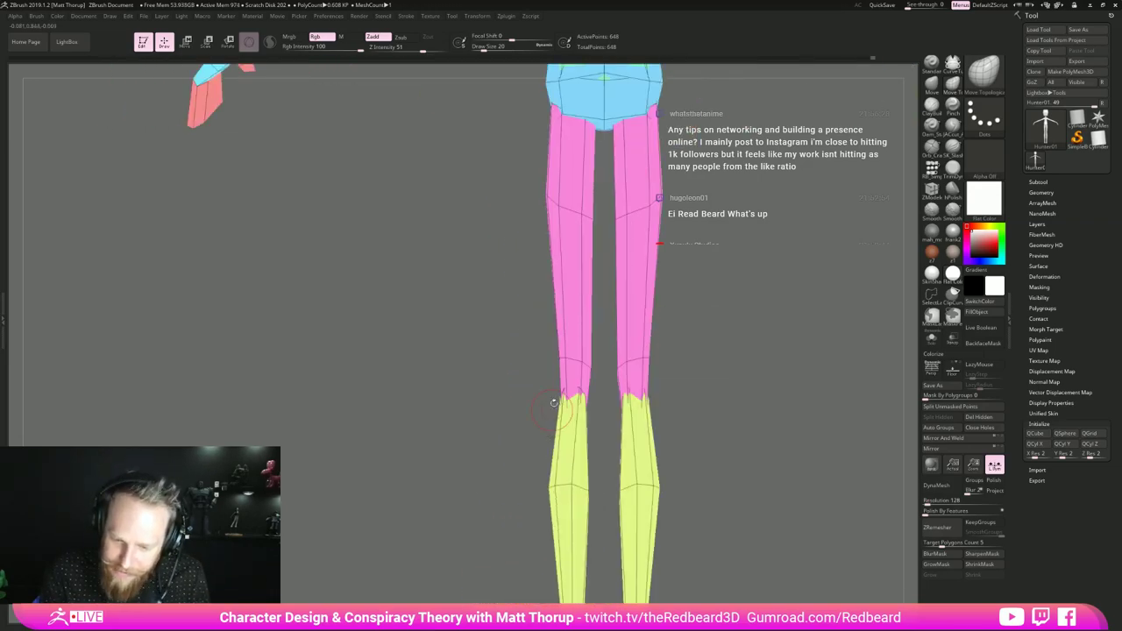
left_click_drag(604, 353, 562, 455)
mouse_move(697, 453)
left_mouse_down("alt")
mouse_move(696, 360)
mouse_move(695, 373)
left_mouse_up("alt")
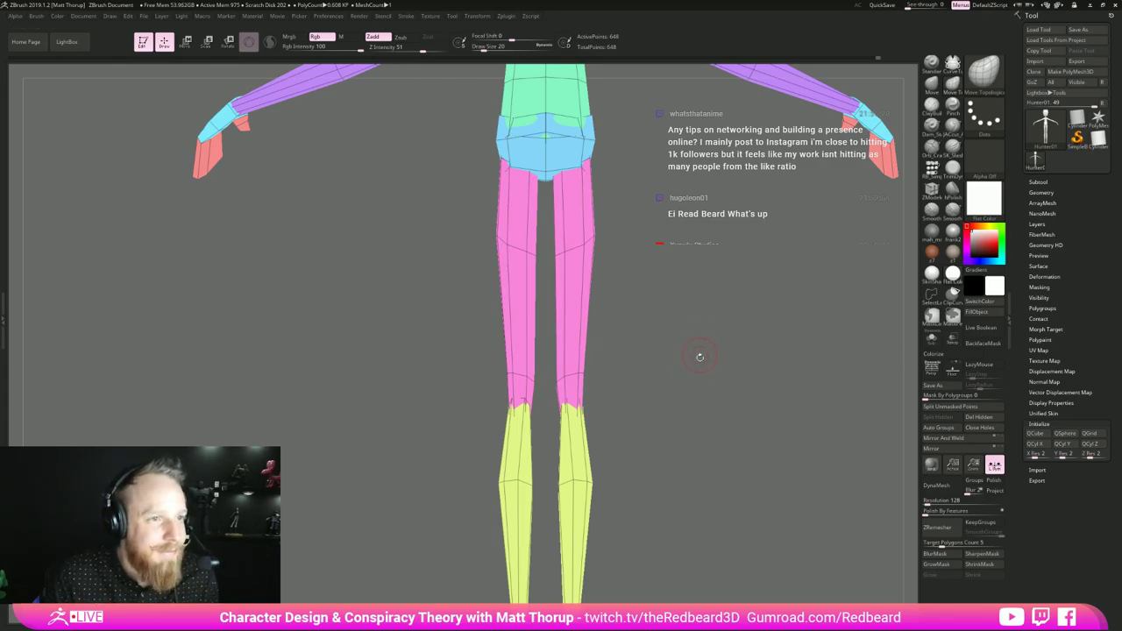
left_click_drag(700, 357, 633, 366)
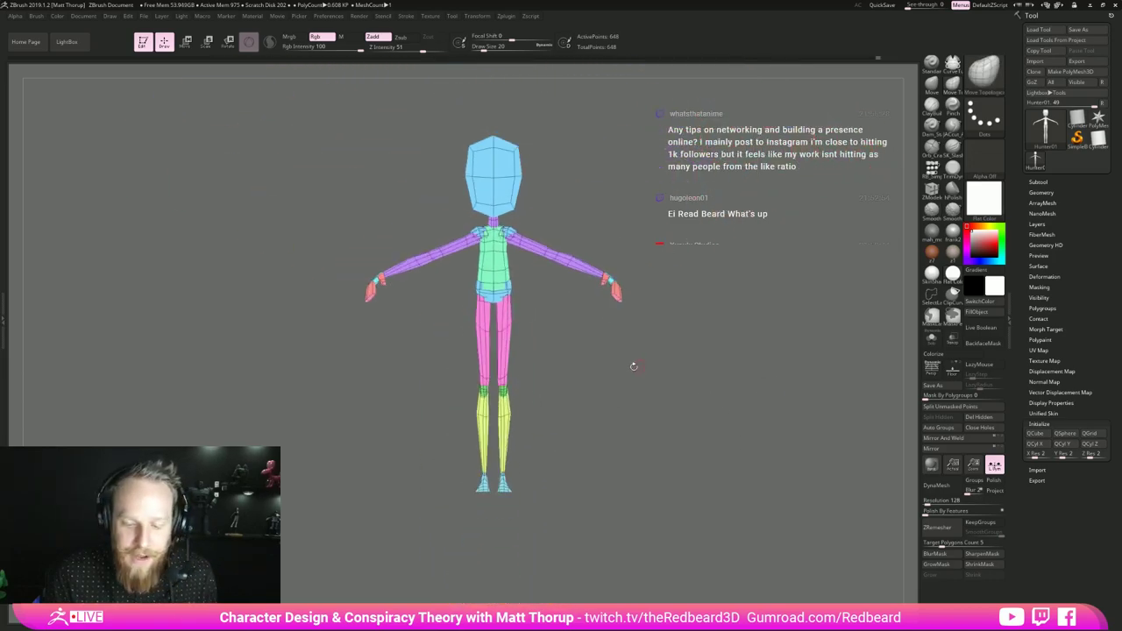
left_click_drag(610, 464, 630, 384, "alt")
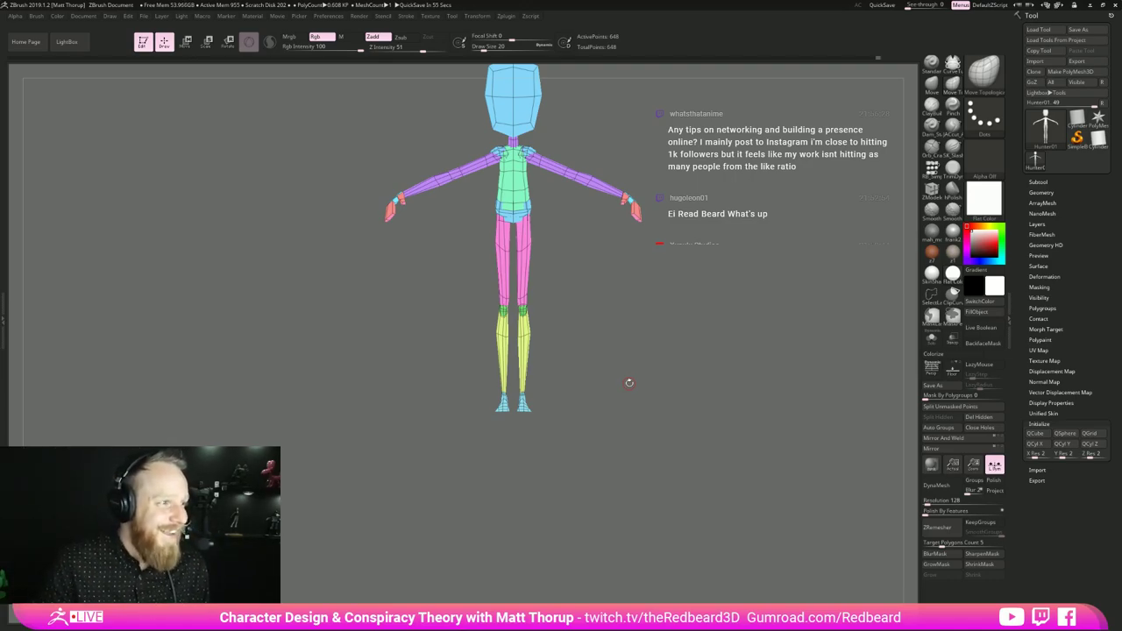
left_click_drag(685, 351, 639, 368)
left_click_drag(568, 333, 563, 405, "alt")
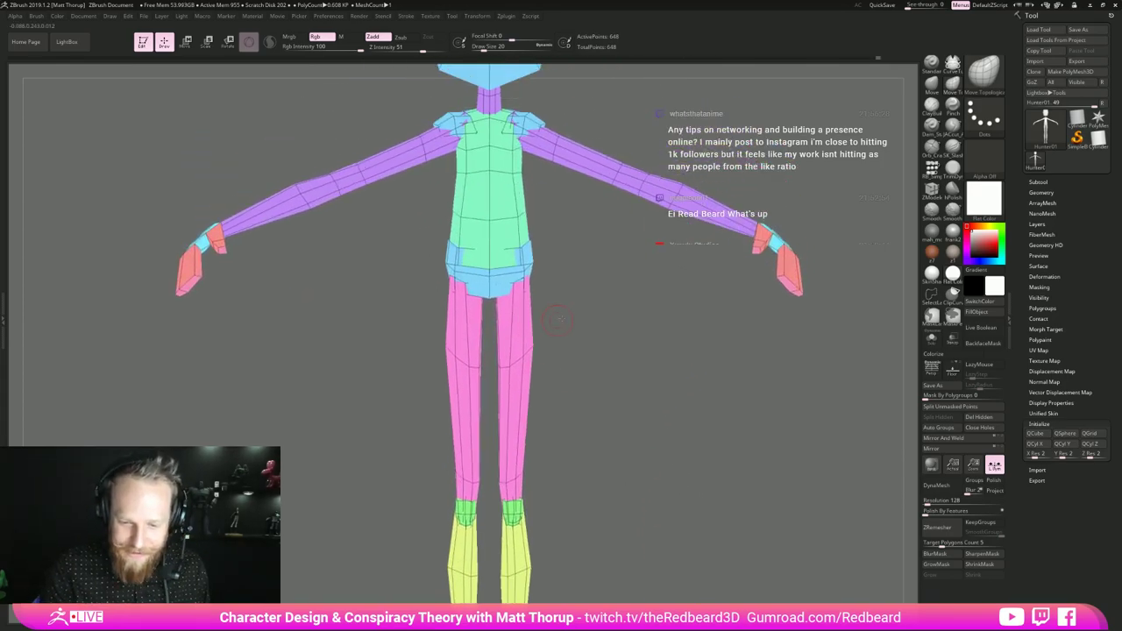
left_click_drag(594, 282, 542, 347)
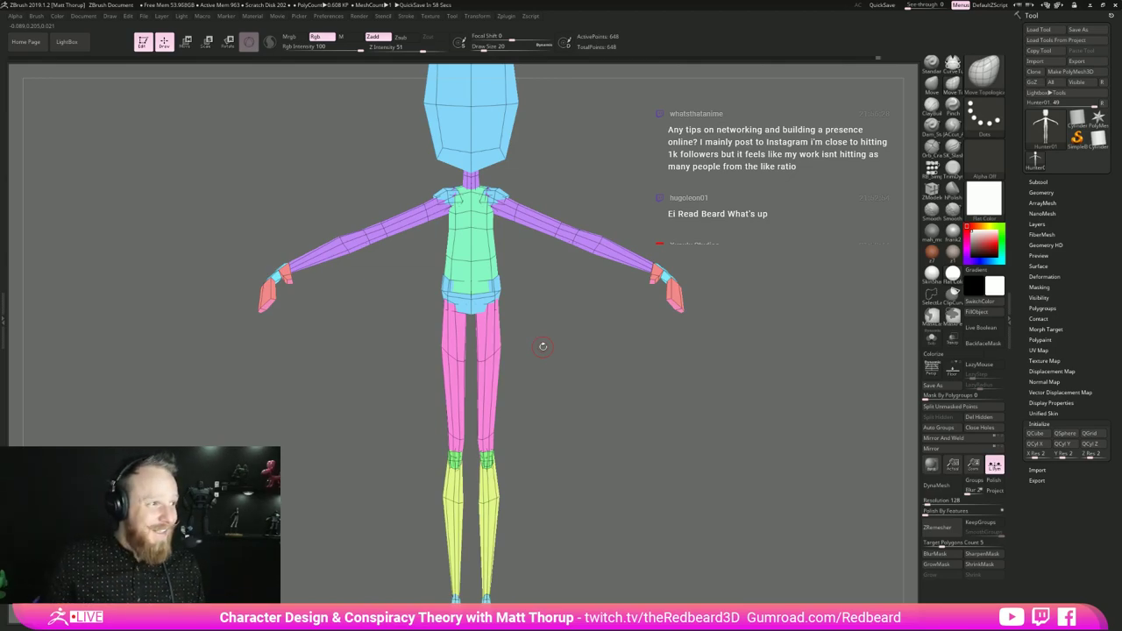
left_click_drag(591, 395, 594, 439)
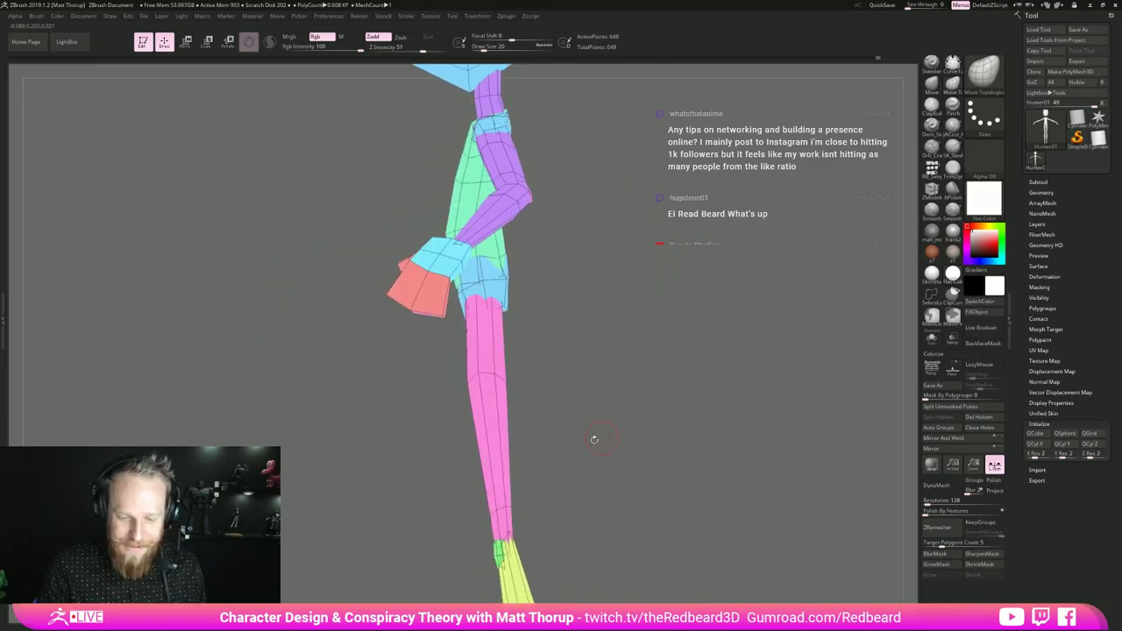
- Set the draw size to 29 and insert an edge loop around each lower calf with the ZModeler brush
left_click_drag(543, 491, 606, 449)
key("s")
left_click_drag(488, 393, 495, 385)
key("s")
mouse_move(567, 386)
left_mouse_down("alt")
mouse_move(551, 483)
mouse_move(551, 405)
mouse_move(580, 385)
left_mouse_up("alt")
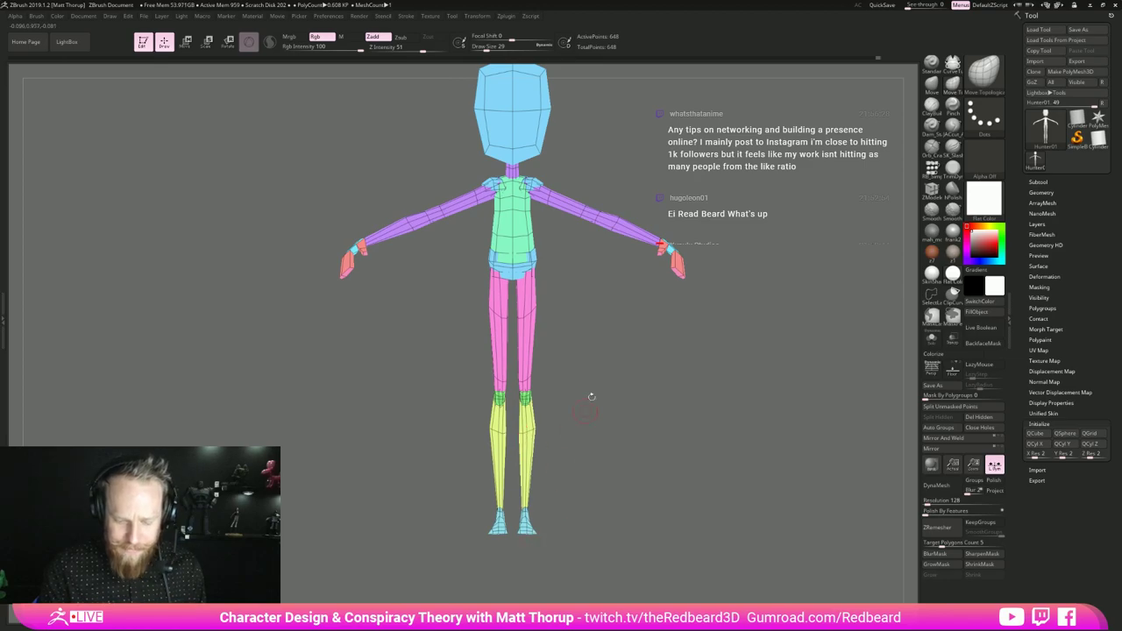
mouse_move(576, 501)
left_mouse_down("alt")
mouse_move(626, 570)
mouse_move(620, 442)
left_mouse_up("alt")
key("b")
key("z")
key("m")
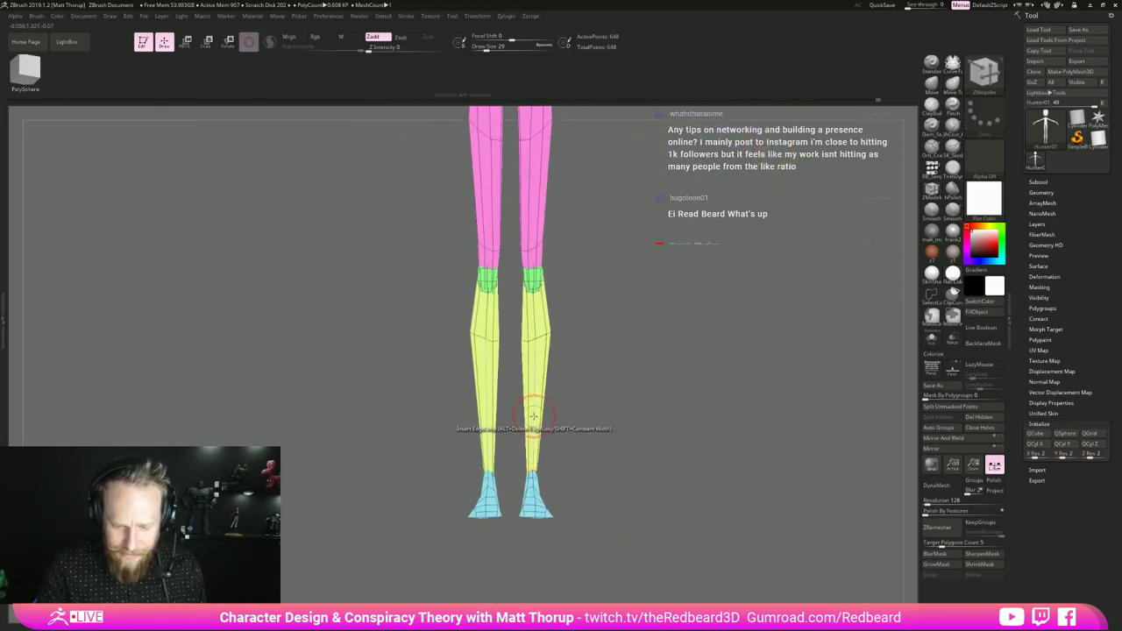
left_click(534, 418)
- Narrow the lower calves at the new edge loop in front view with the Move brush at draw size 27
key("b")
key("m")
key("v")
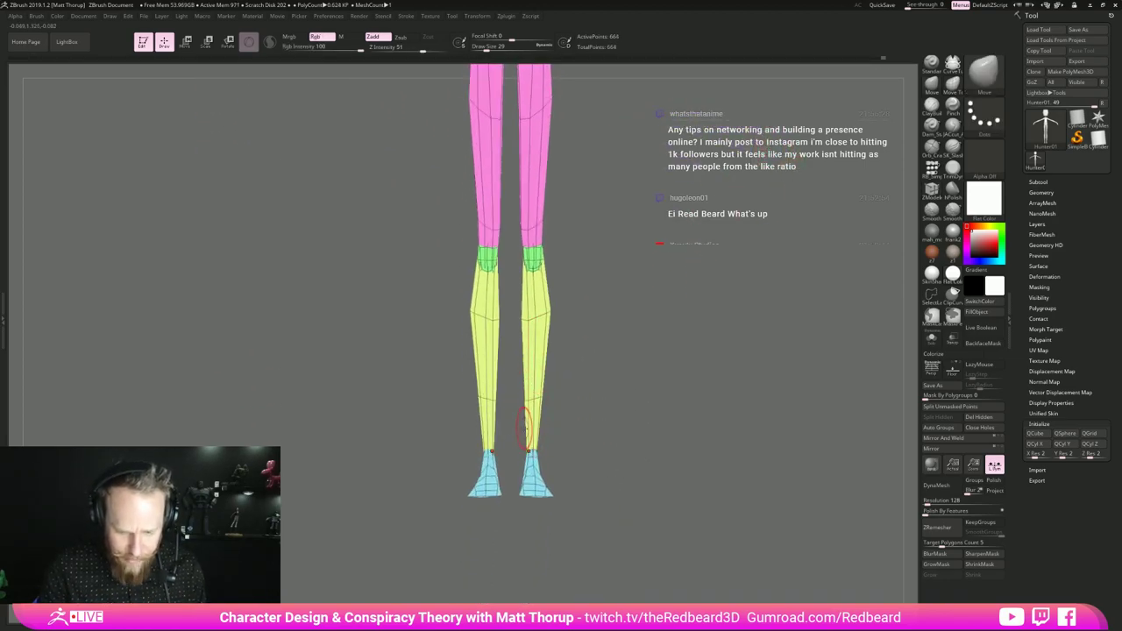
key("s")
left_click_drag(524, 402, 525, 404)
mouse_move(526, 401)
left_mouse_down()
mouse_move(539, 400)
mouse_move(510, 412)
left_mouse_up()
key("s")
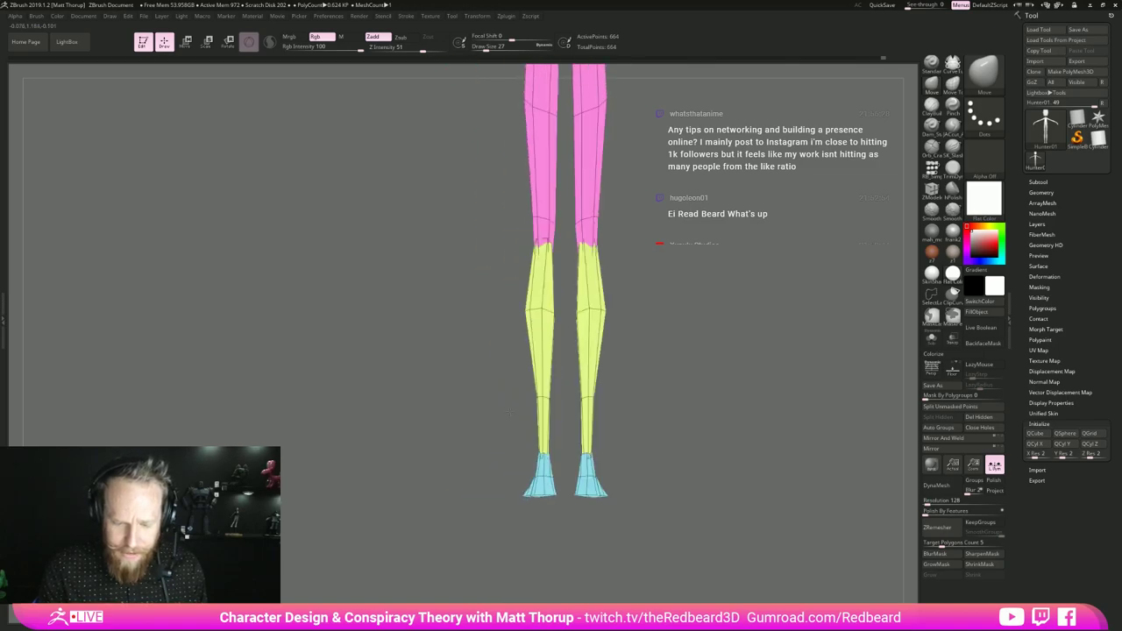
- Shape the shin and back of the calf in side profile with the Move brush at draw size 27
mouse_move(612, 392)
left_mouse_down("shift")
mouse_move(681, 386)
mouse_move(626, 405)
left_mouse_up("shift")
left_click_drag(532, 409, 538, 407)
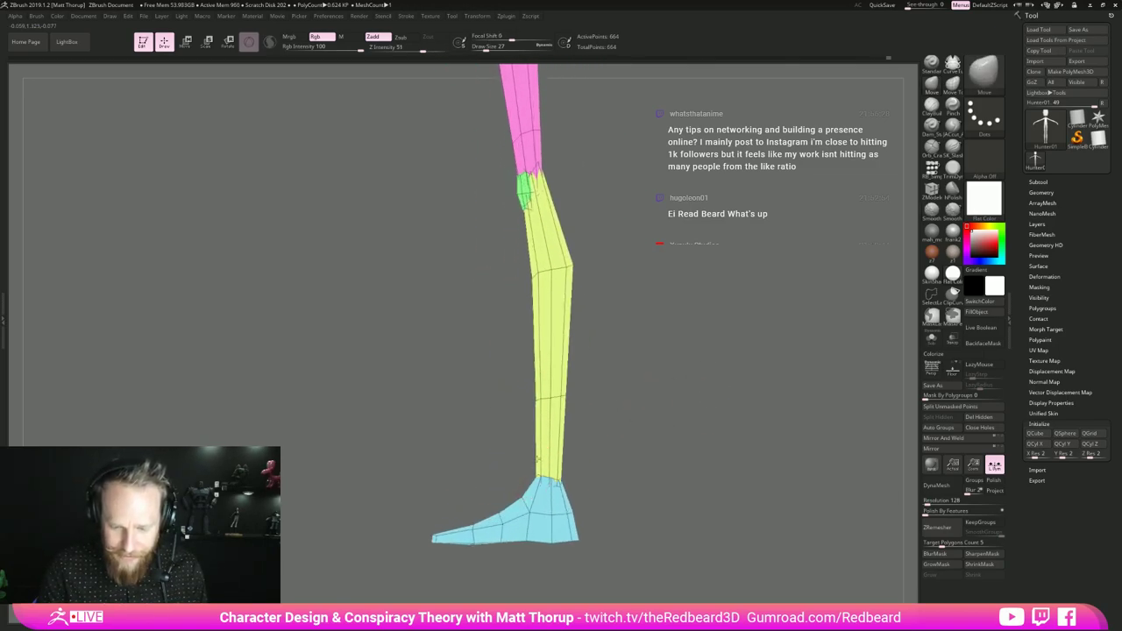
left_click_drag(564, 397, 568, 396)
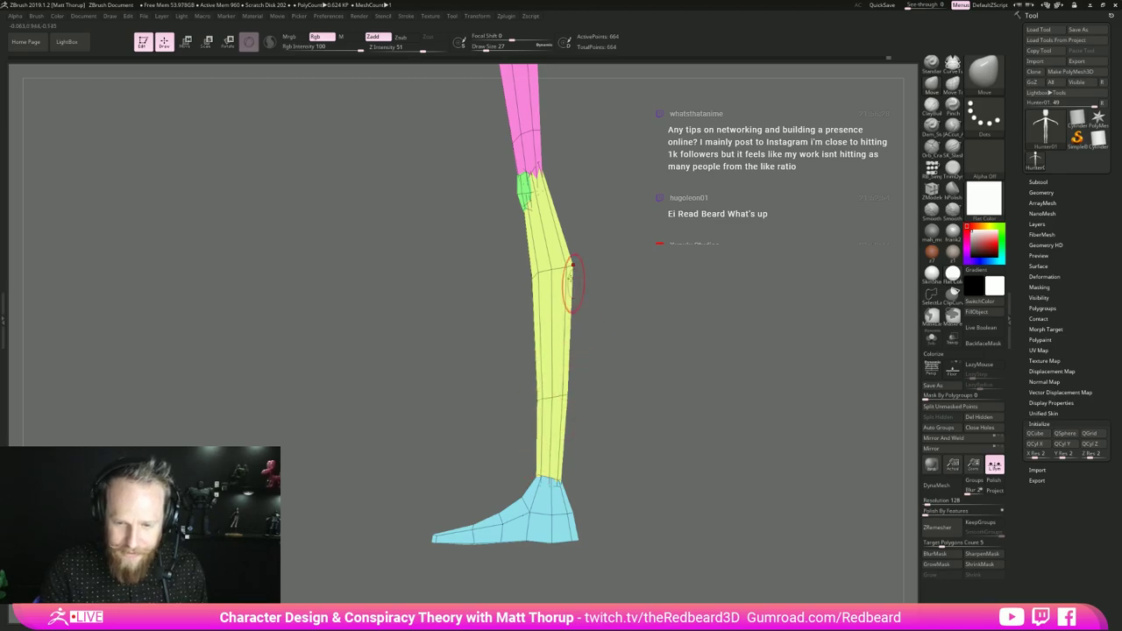
left_click_drag(571, 268, 571, 266)
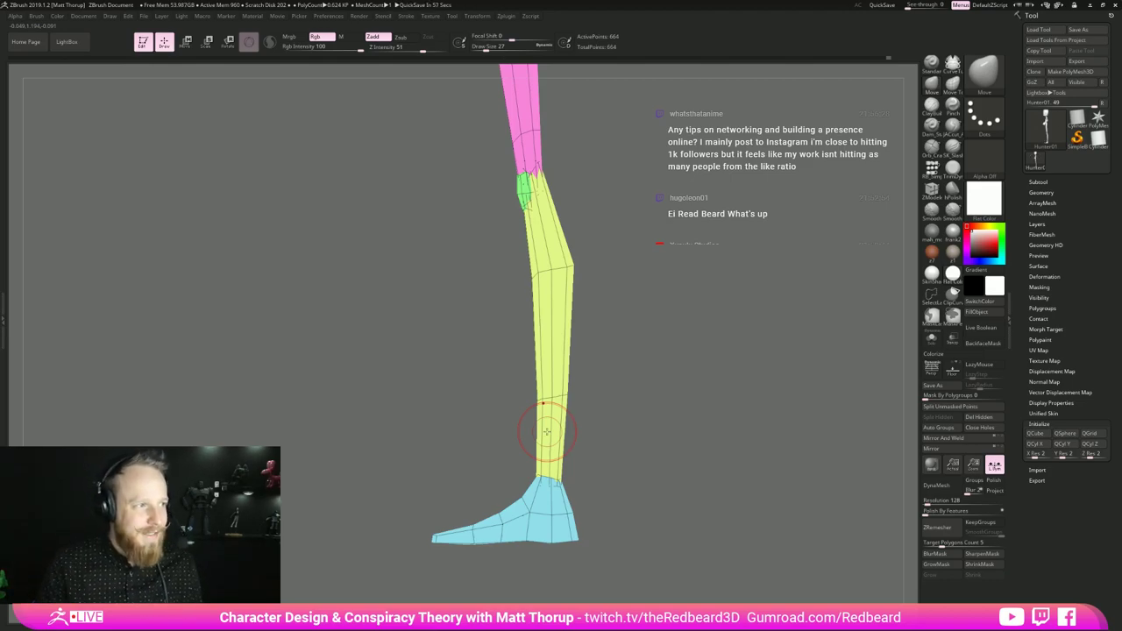
left_click_drag(564, 395, 559, 402)
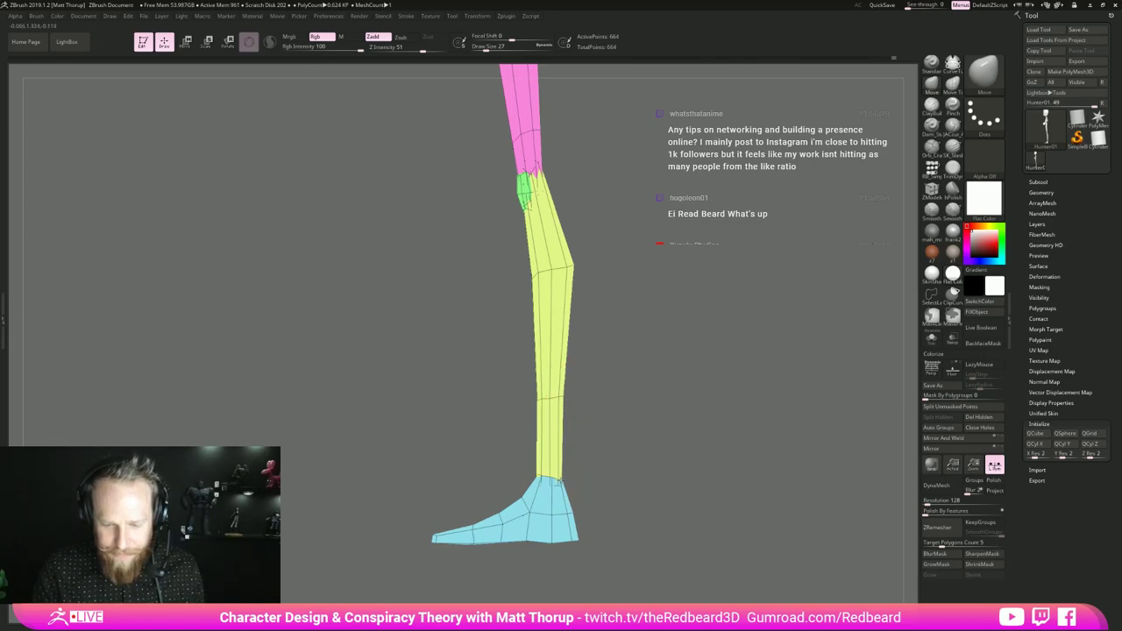
- Set the Move brush draw size to 16 and examine the legs and knees from several angles
mouse_move(606, 463)
left_mouse_down("shift")
mouse_move(633, 462)
mouse_move(628, 444)
mouse_move(646, 488)
mouse_move(626, 406)
mouse_move(628, 450)
mouse_move(589, 443)
mouse_move(623, 426)
mouse_move(628, 381)
mouse_move(627, 414)
left_mouse_up("shift")
key("s")
mouse_move(593, 366)
left_mouse_down()
mouse_move(621, 366)
mouse_move(534, 365)
mouse_move(591, 358)
mouse_move(585, 380)
mouse_move(671, 389)
left_mouse_up()
key("s")
left_click_drag(587, 385, 621, 391)
key("bracketleft")
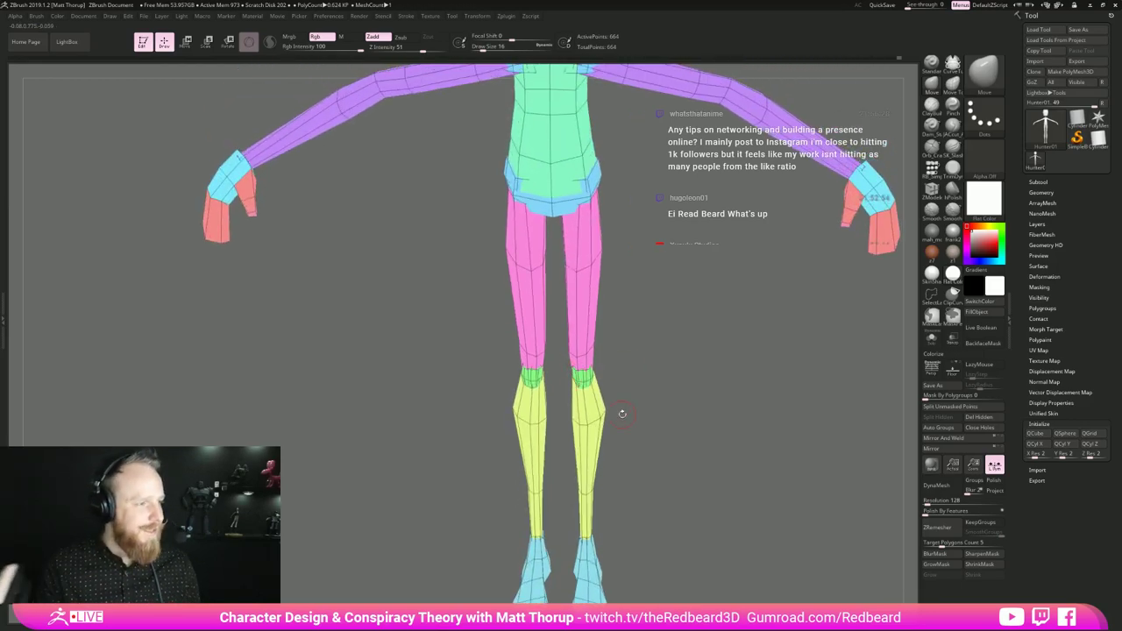
left_click_drag(622, 413, 603, 430)
right_click_drag(602, 429, 659, 485, "ctrl")
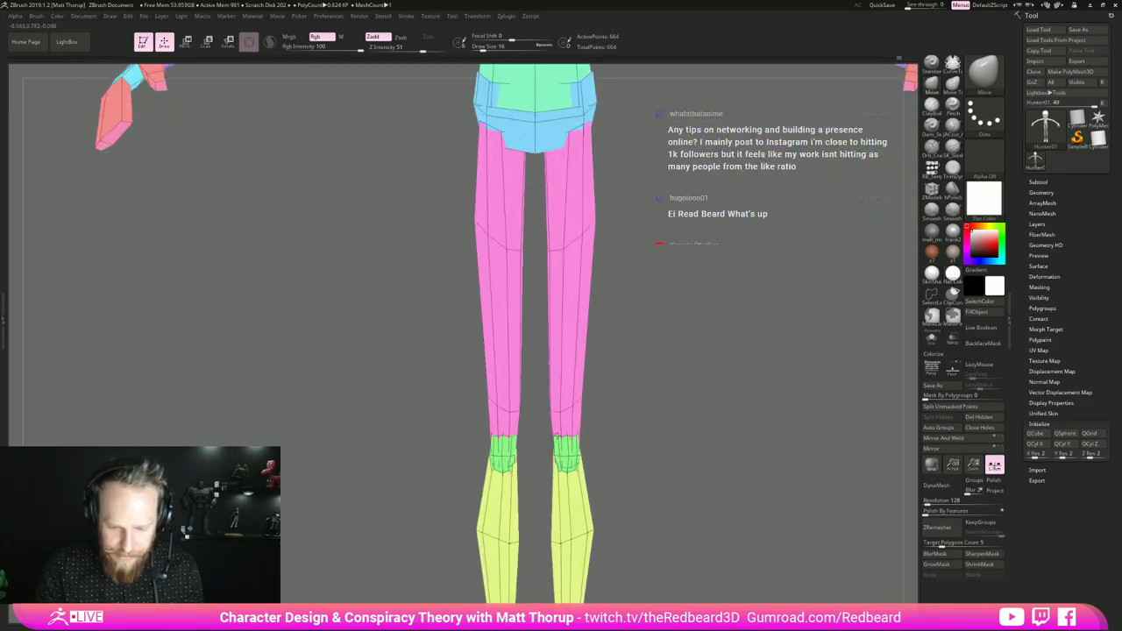
left_click_drag(648, 413, 618, 416, "shift")
right_click_drag(619, 416, 624, 437, "ctrl")
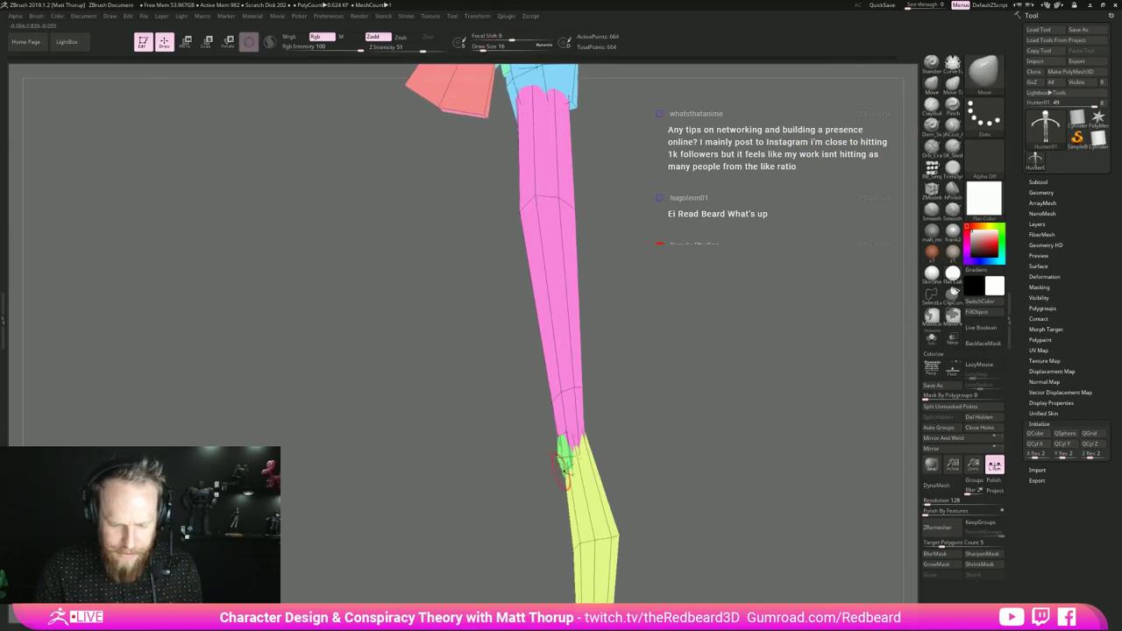
- Refine the kneecap pads with the Move brush at draw size 17
key("s")
left_click_drag(561, 458, 692, 443)
key("s")
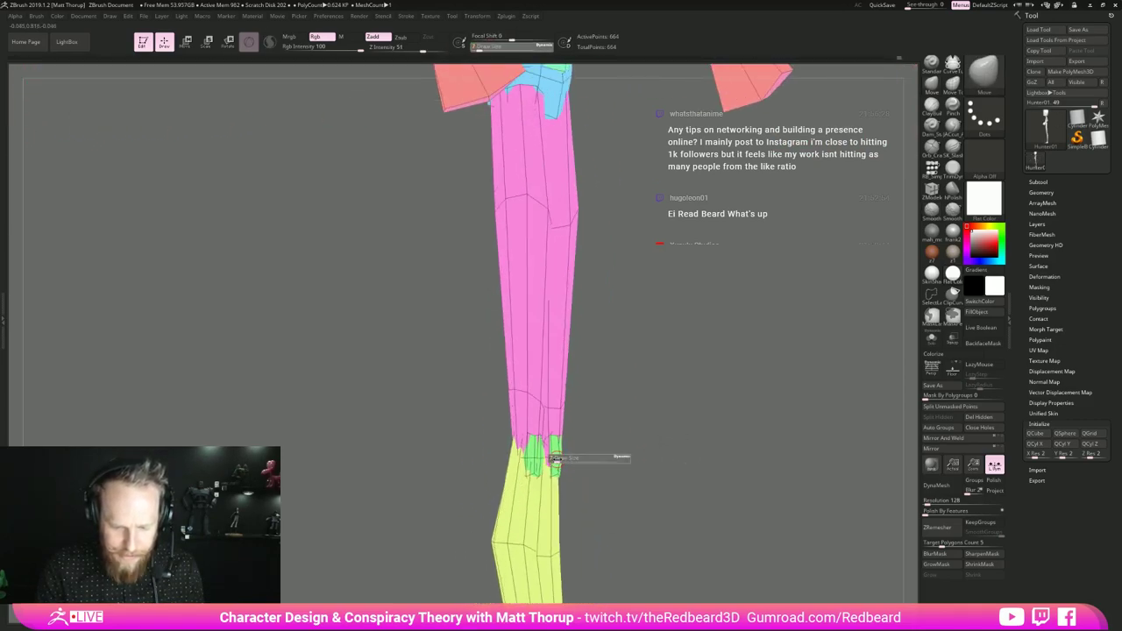
left_click(554, 458)
mouse_move(616, 433)
left_mouse_down()
mouse_move(560, 437)
mouse_move(593, 426)
left_mouse_up()
key("s")
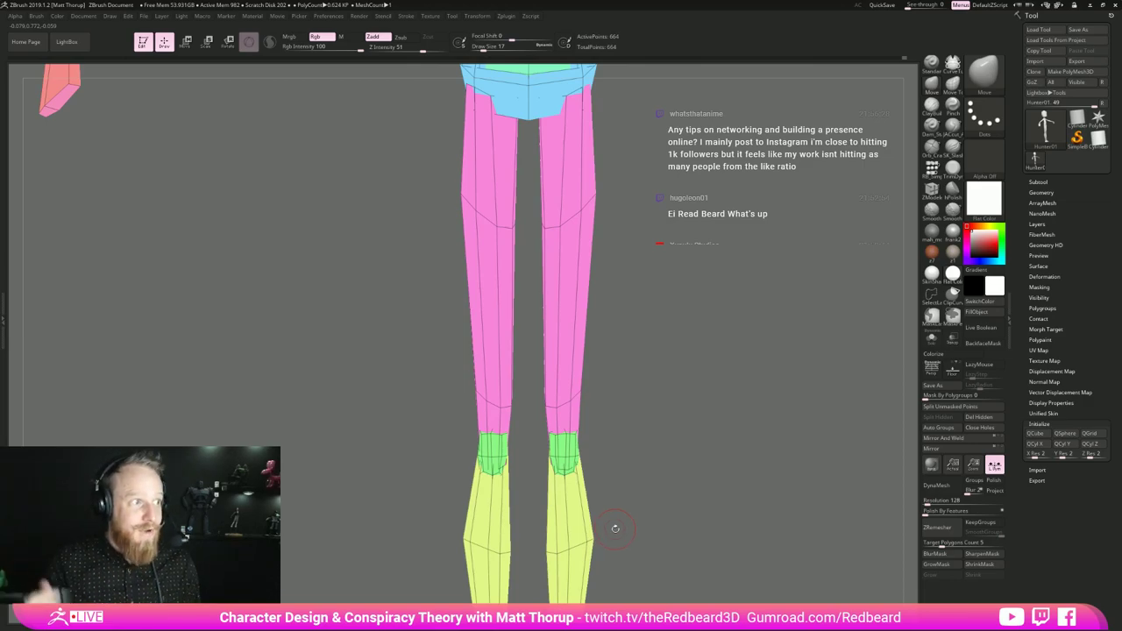
- Adjust the upper arm contour near the elbows with the Move brush at draw size 27
left_click_drag(701, 417, 655, 442, "alt")
left_click_drag(655, 442, 651, 411)
key("bracketright")
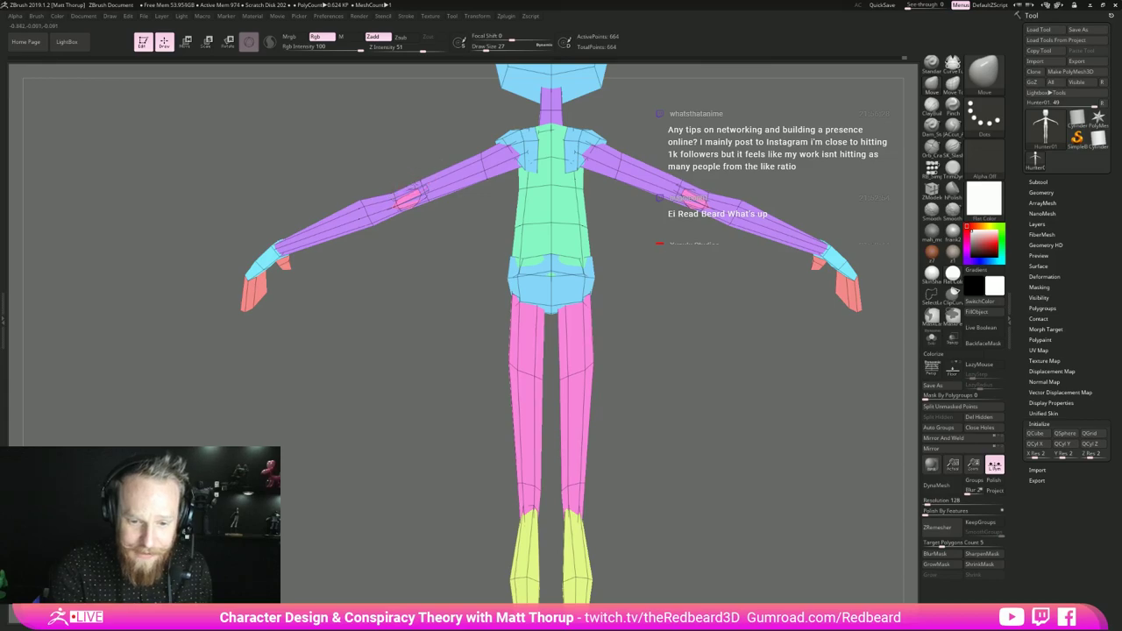
left_click_drag(402, 177, 667, 309)
- Refine the forearms and wrists with the Move Topological brush, reducing the draw size to 20
key("b")
key("m")
key("t")
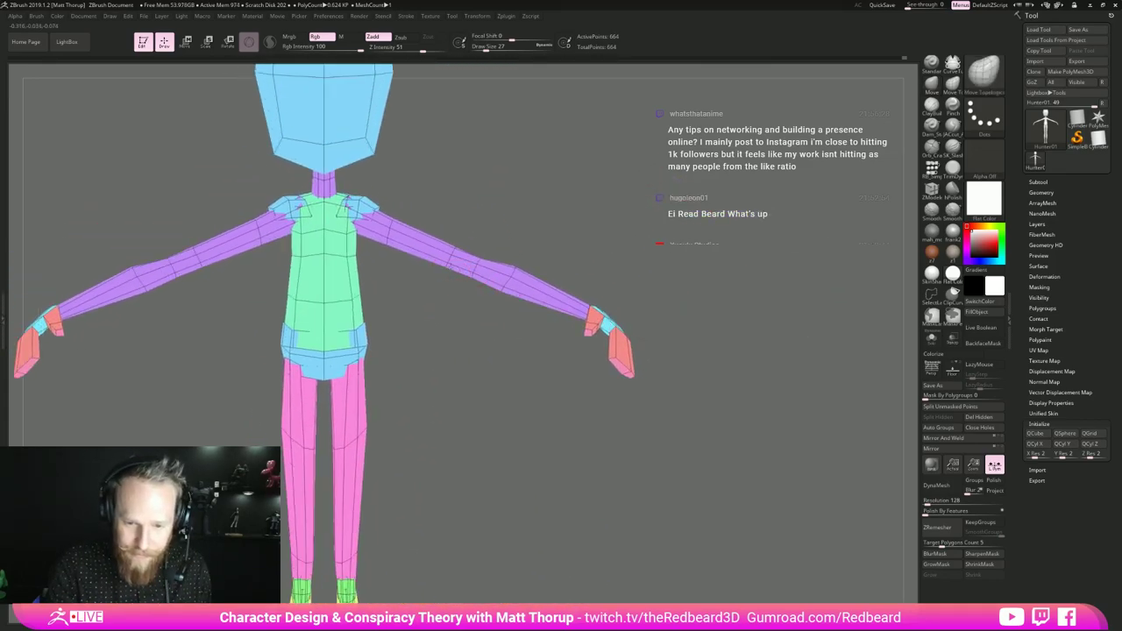
mouse_move(604, 223)
left_mouse_down()
mouse_move(458, 348)
mouse_move(470, 327)
mouse_move(466, 403)
mouse_move(444, 460)
left_mouse_up()
key("bracketright")
mouse_move(343, 428)
left_mouse_down()
mouse_move(285, 423)
mouse_move(317, 412)
mouse_move(320, 398)
left_mouse_up()
key("s")
left_click_drag(250, 420, 245, 421)
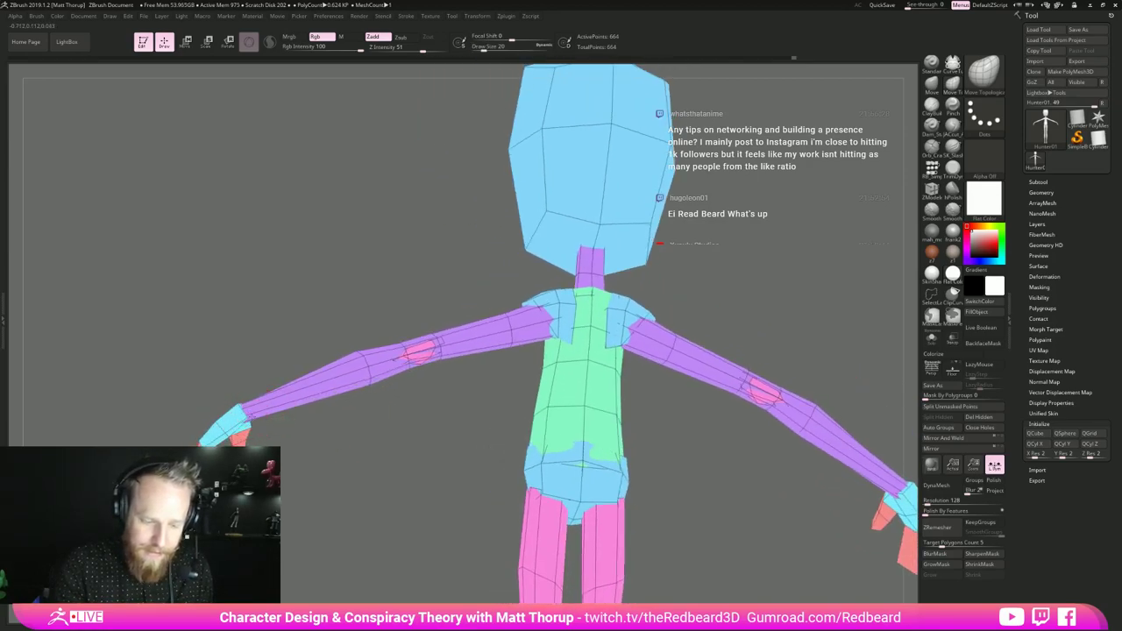
left_click_drag(438, 465, 430, 491)
mouse_move(192, 490)
left_mouse_down()
mouse_move(254, 478)
mouse_move(313, 422)
mouse_move(290, 458)
mouse_move(228, 499)
mouse_move(250, 478)
mouse_move(328, 464)
mouse_move(330, 441)
mouse_move(450, 403)
left_mouse_up()
- Adjust the sides of the torso around the waist with the Move Topological brush at draw size 41
left_click_drag(516, 473, 646, 354, "shift")
left_click_drag(563, 506, 685, 439)
left_click_drag(684, 439, 841, 425, "shift")
left_click_drag(841, 425, 582, 421, "alt")
left_click_drag(628, 514, 632, 426, "alt")
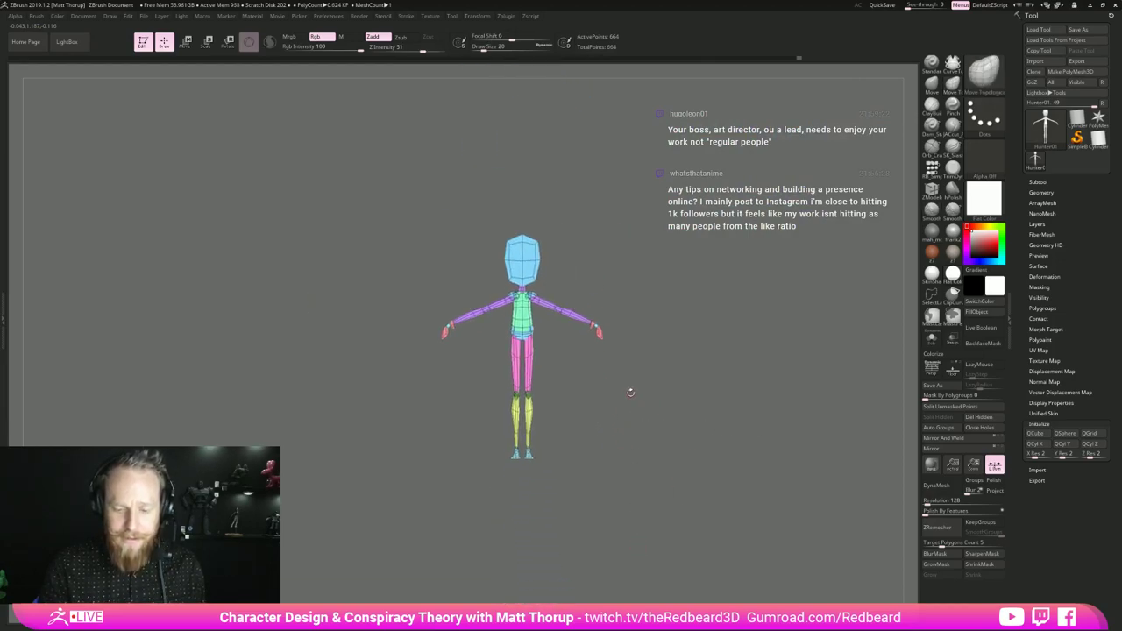
left_click_drag(631, 227, 657, 354, "alt")
left_click_drag(639, 350, 612, 530, "alt")
key("s")
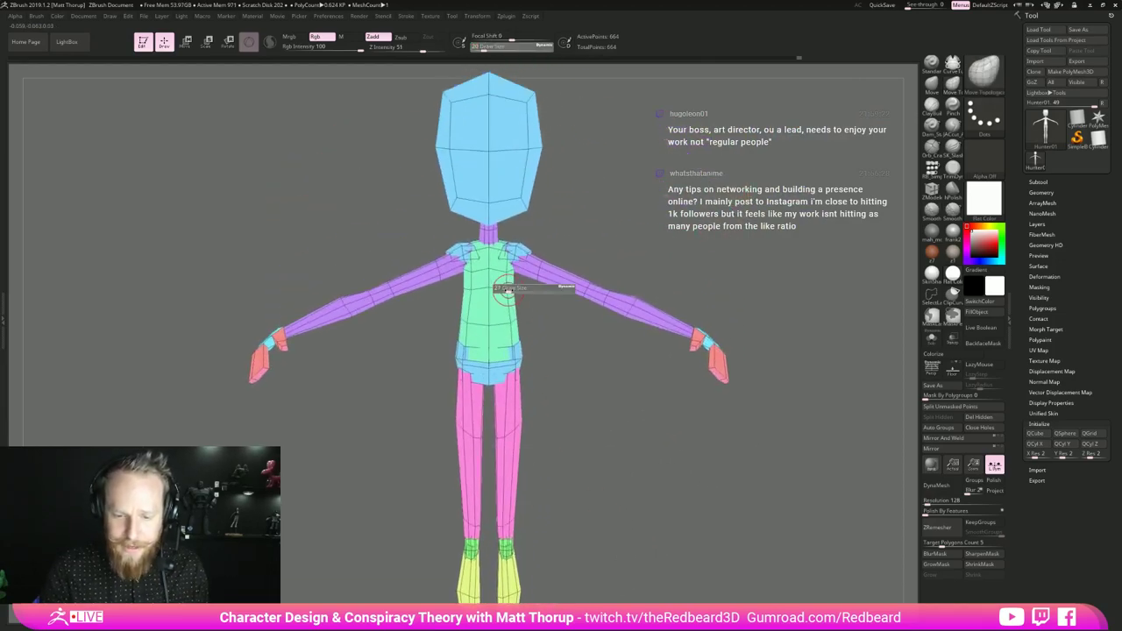
left_click_drag(506, 289, 513, 289)
key("s")
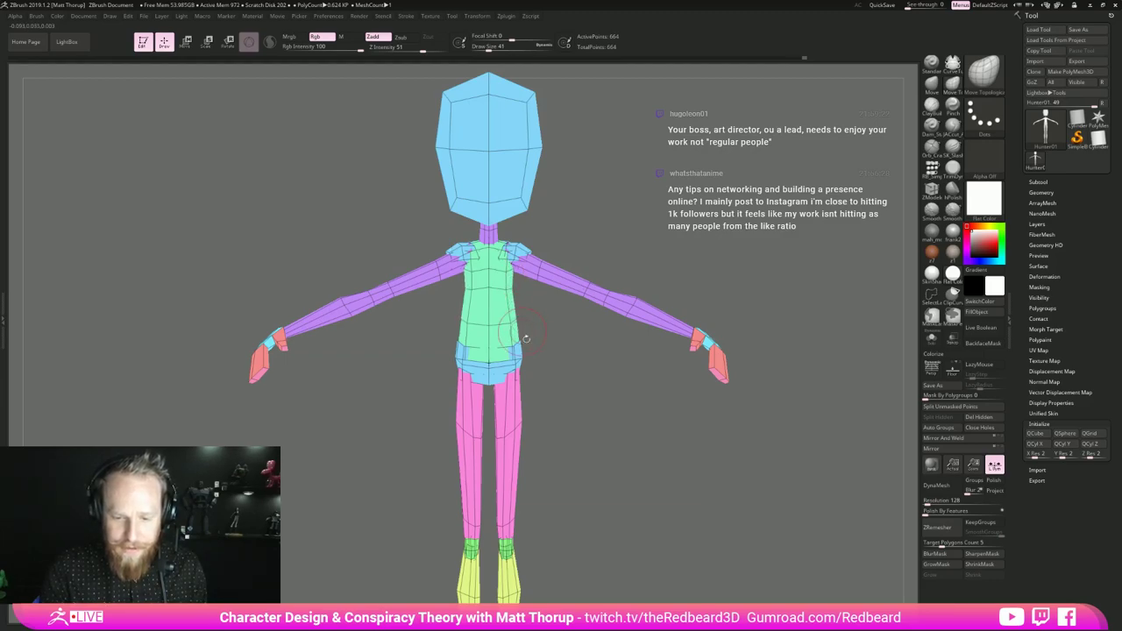
- Hide the polyframe and examine the figure's flat silhouette from an angled view
left_click_drag(612, 412, 483, 388, "alt")
left_click_drag(536, 434, 604, 444)
key("shift+f")
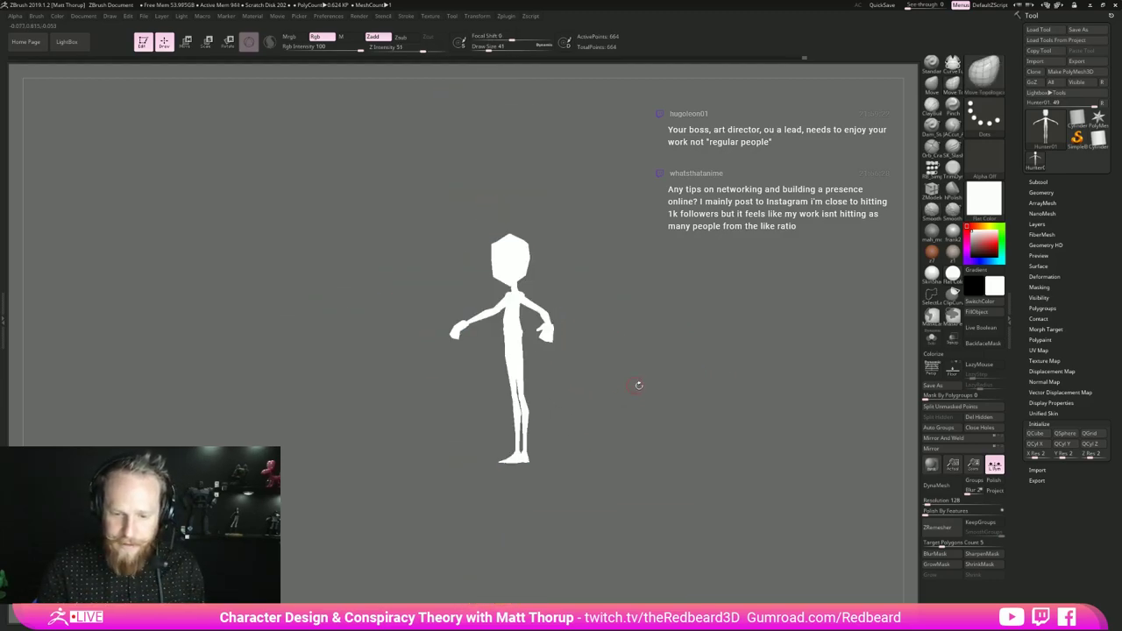
- Align the figure to a straight front view, check its flat silhouette, and show the polyframe
left_click_drag(638, 386, 615, 433, "shift")
key("shift+f")
key("shift+f")
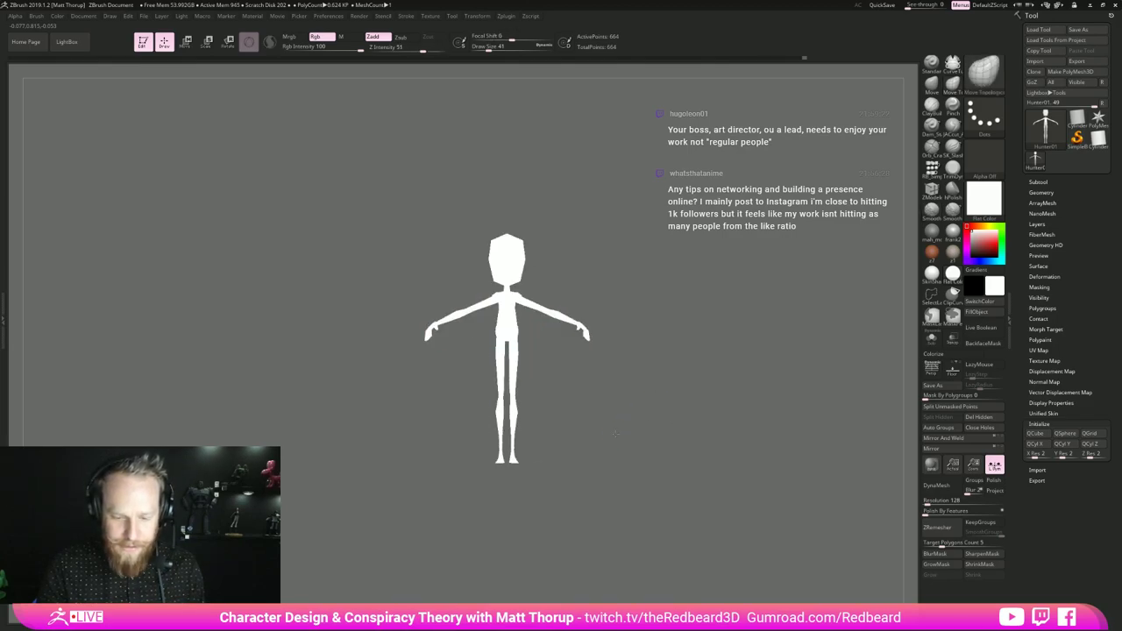
key("shift+f")
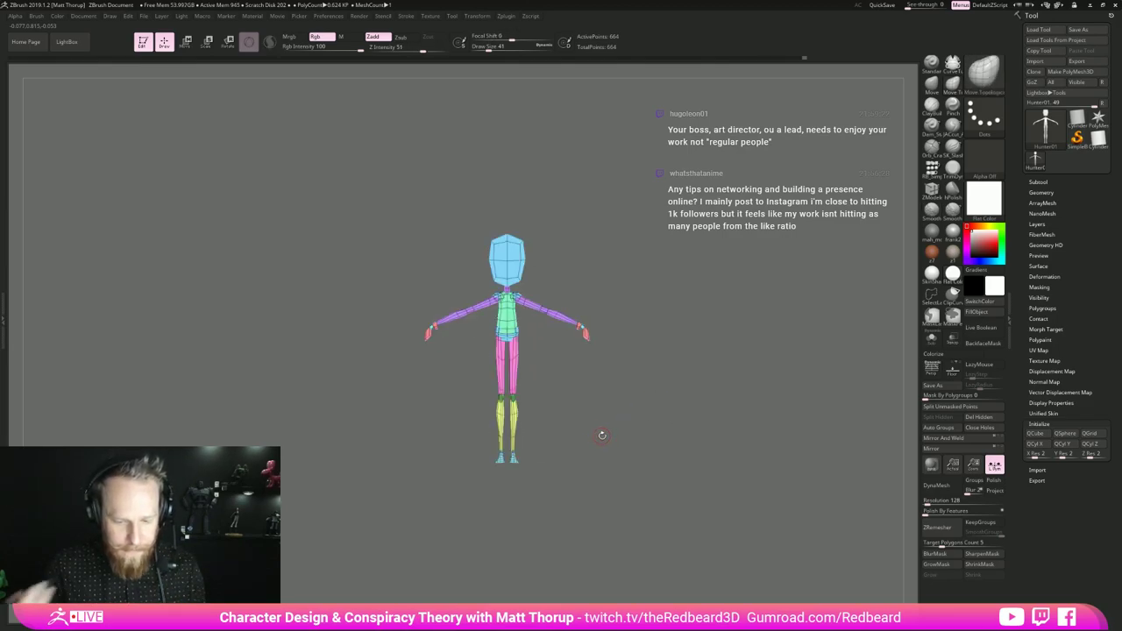
- Examine the side profile of the legs from the hips down to the feet
left_click_drag(630, 398, 664, 448, "shift")
left_click_drag(637, 522, 615, 365, "alt")
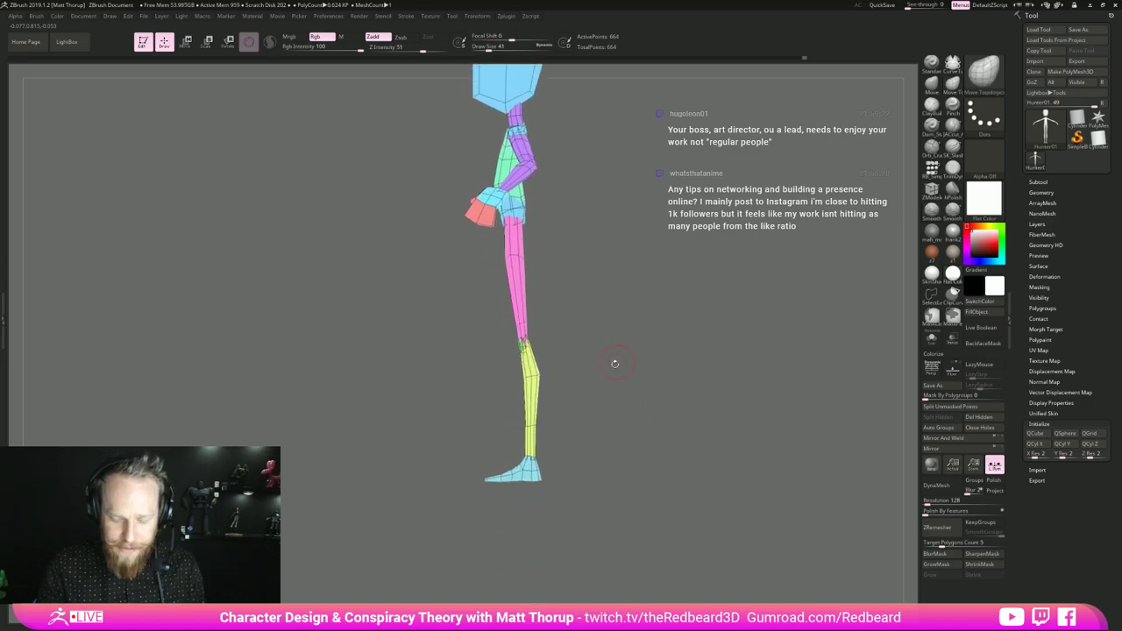
left_click_drag(588, 430, 614, 491, "alt")
left_click_drag(617, 597, 603, 489, "alt")
key("]")
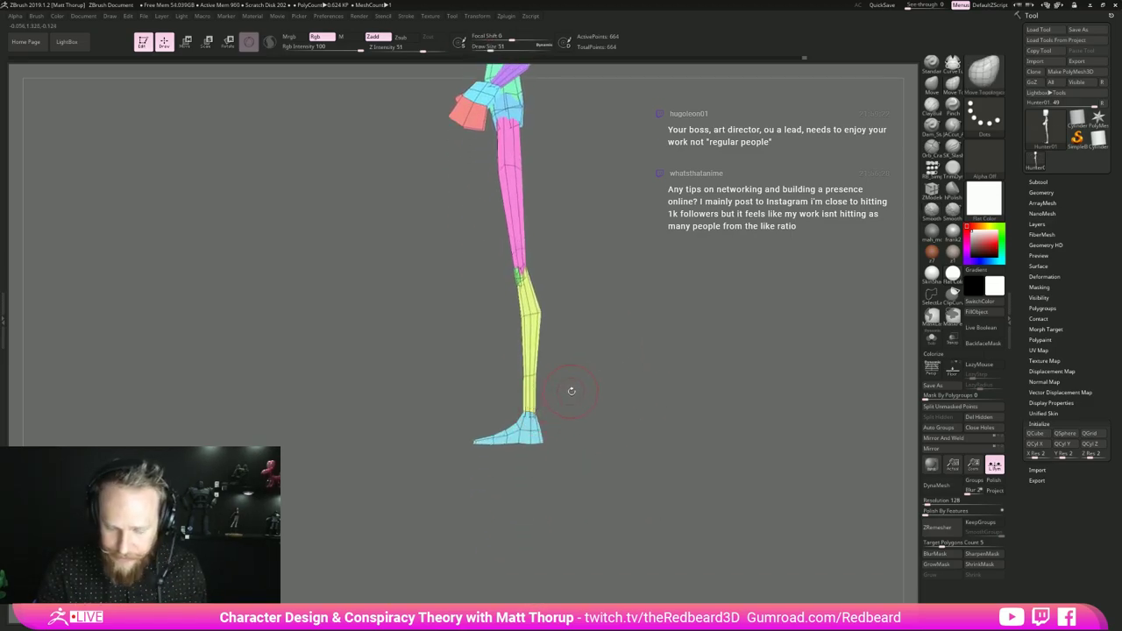
mouse_move(554, 410)
left_mouse_down("shift")
mouse_move(671, 395)
mouse_move(599, 341)
mouse_move(604, 435)
mouse_move(701, 496)
left_mouse_up("shift")
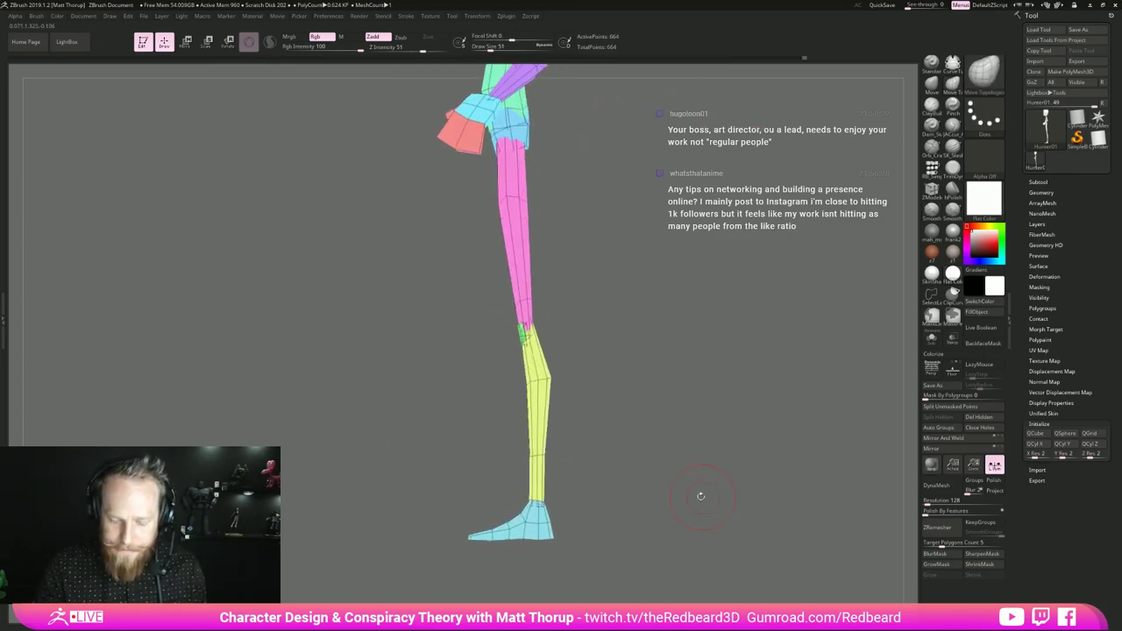
mouse_move(588, 455)
left_mouse_down("alt")
mouse_move(582, 418)
mouse_move(532, 416)
left_mouse_up("alt")
- Adjust the inner contour of the calves from the front with the Move brush at draw size 22
key("b")
key("m")
key("v")
key("s")
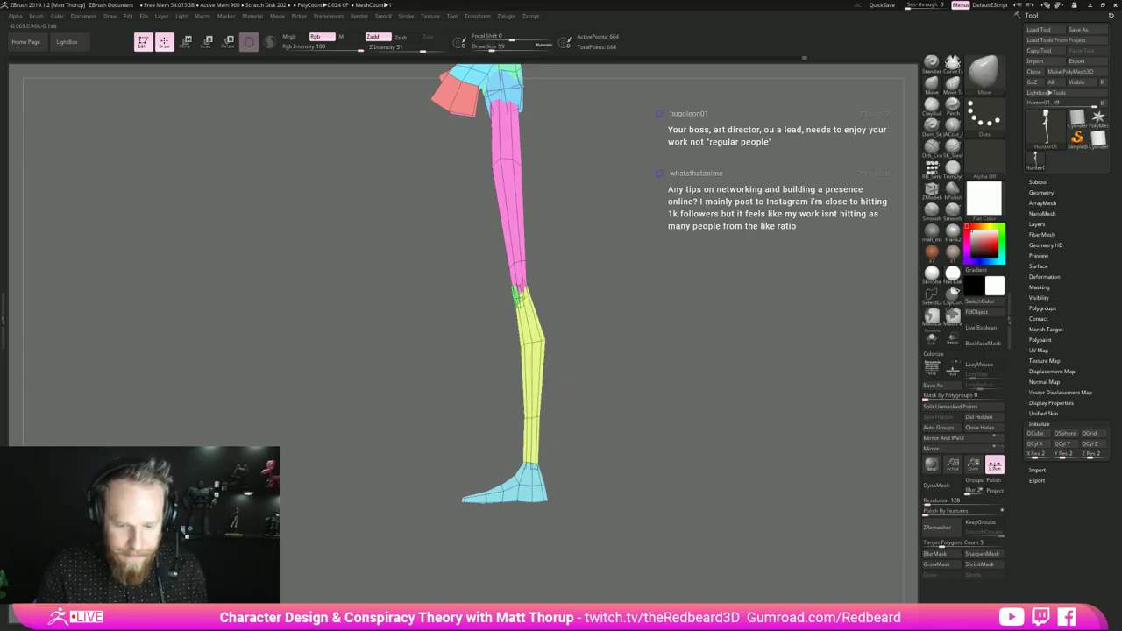
left_click_drag(589, 337, 657, 333, "shift")
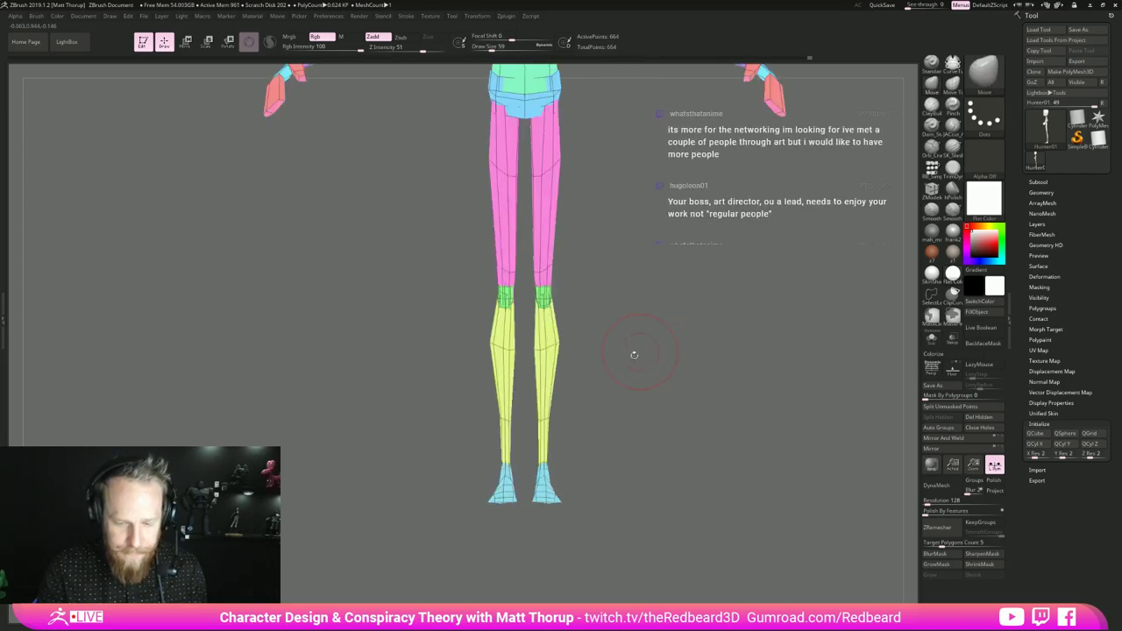
key("s")
left_click_drag(541, 351, 535, 353)
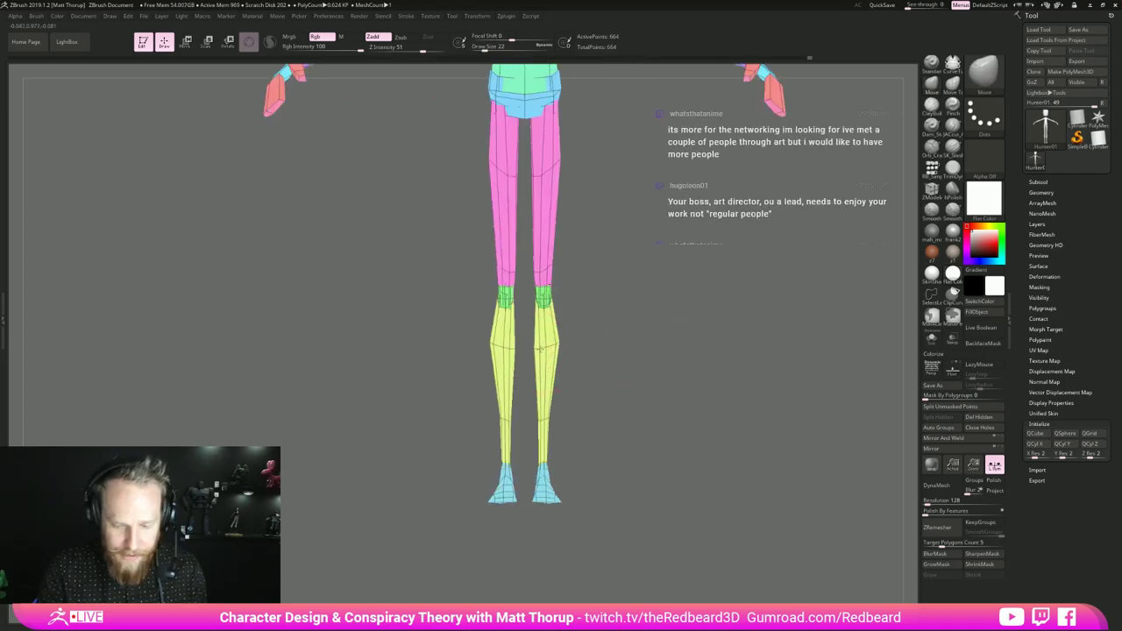
- Adjust the lower legs above the ankles with the Move brush at draw size 46
left_click_drag(629, 370, 632, 429, "alt")
key("s")
left_click_drag(511, 478, 504, 476)
left_click_drag(614, 434, 607, 355, "alt")
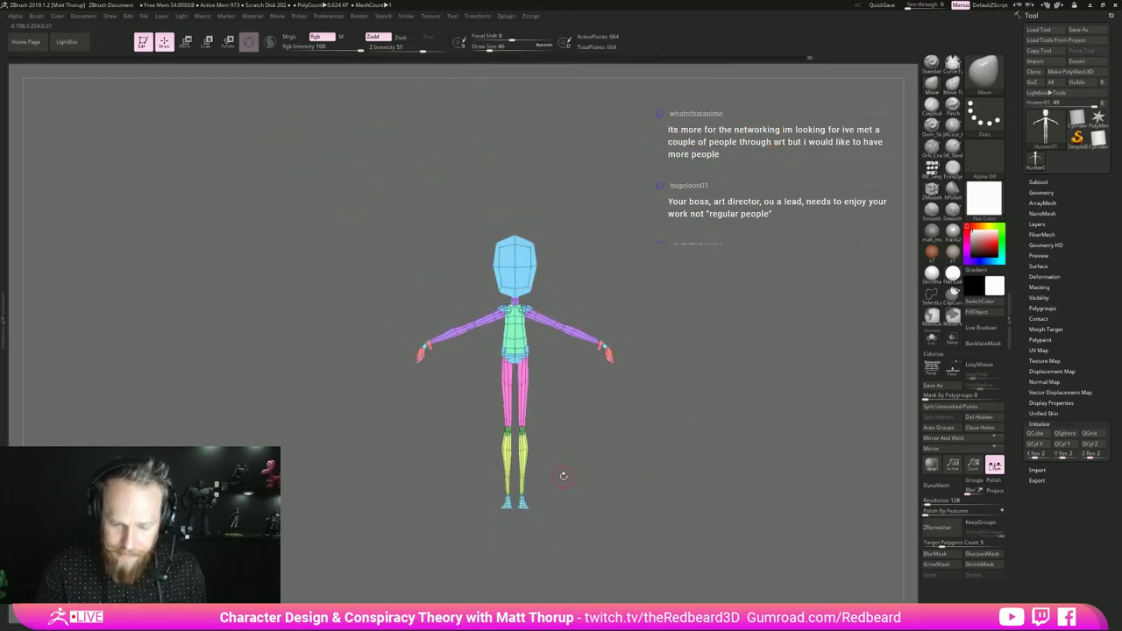
left_click_drag(564, 476, 572, 488, "alt")
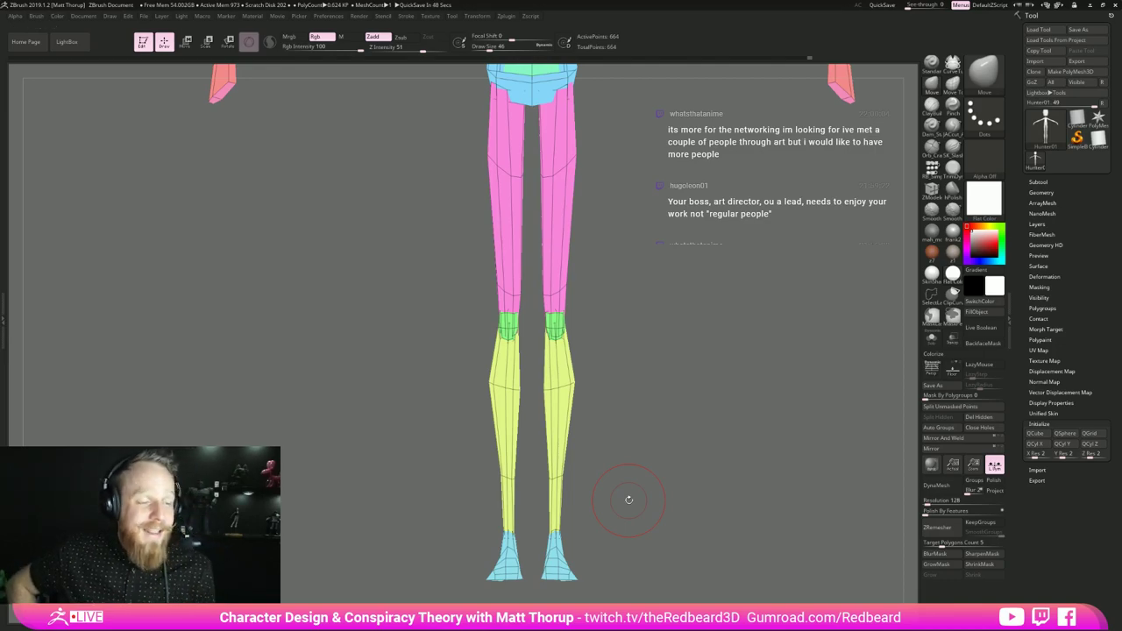
- Refine the inner edges of the calves and shins with the Move brush, reducing the draw size to 17
mouse_move(638, 403)
left_mouse_down()
mouse_move(674, 368)
mouse_move(680, 330)
mouse_move(691, 393)
mouse_move(678, 397)
left_mouse_up()
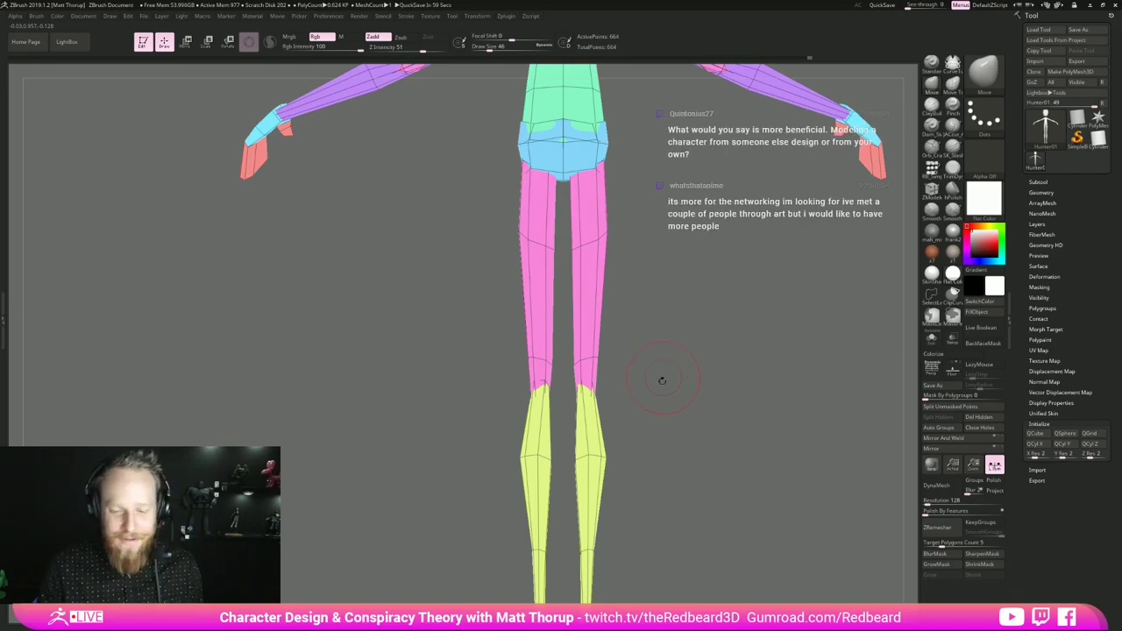
key("s")
left_click_drag(539, 456, 536, 454)
key("s")
right_click_drag(542, 579, 533, 495, "alt")
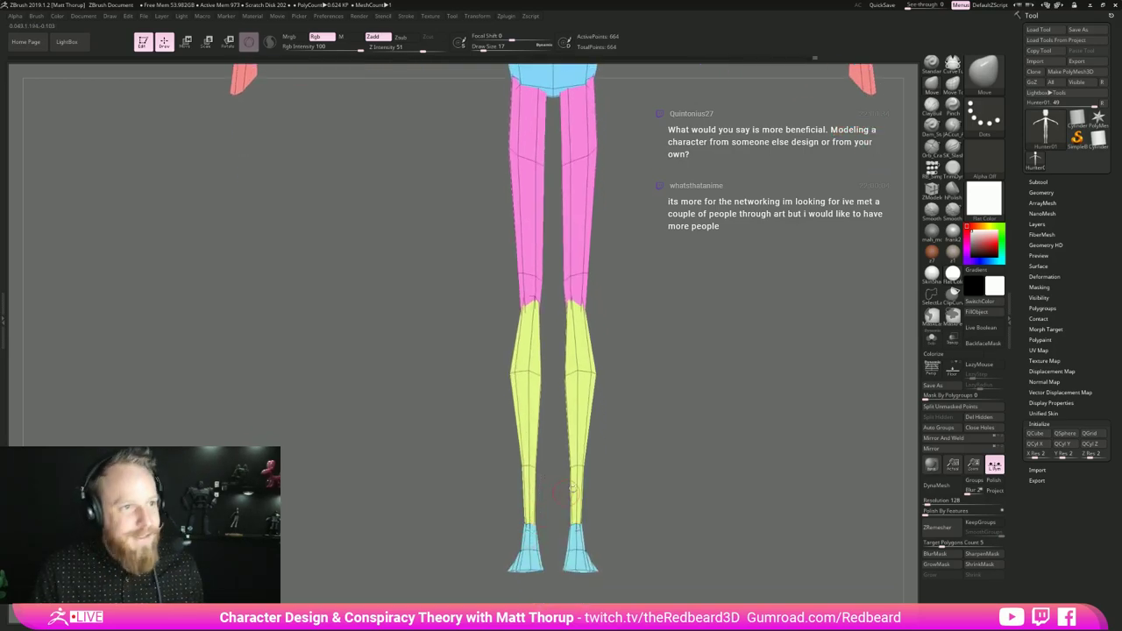
left_click_drag(708, 426, 708, 429)
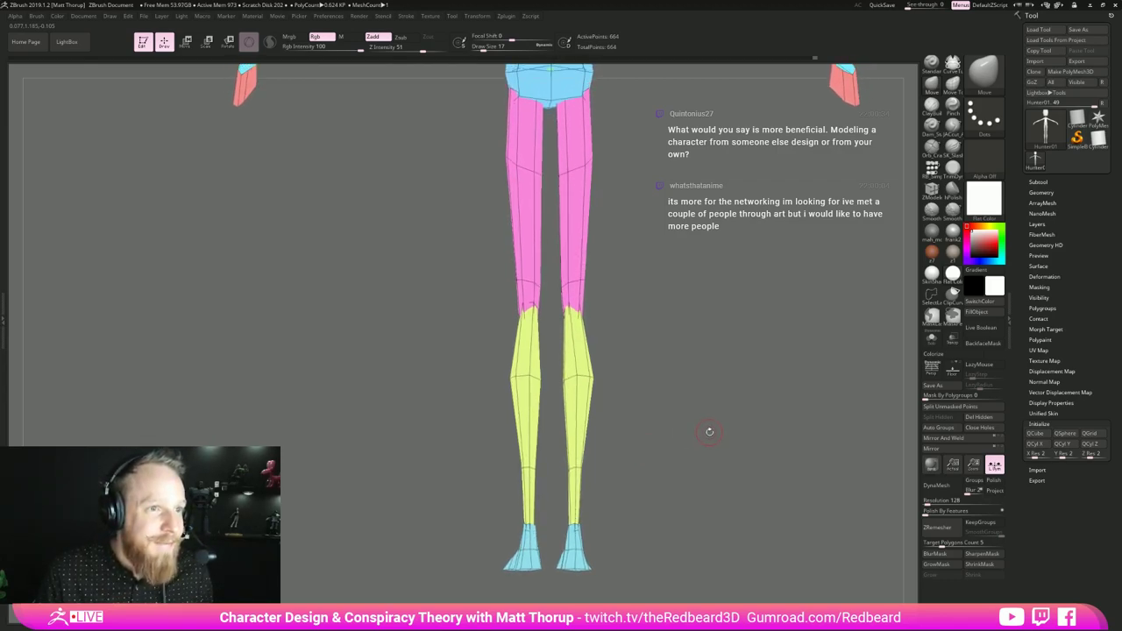
- Adjust the side profile of the foot around the instep with the Move brush at draw size 77
left_click_drag(710, 431, 665, 431)
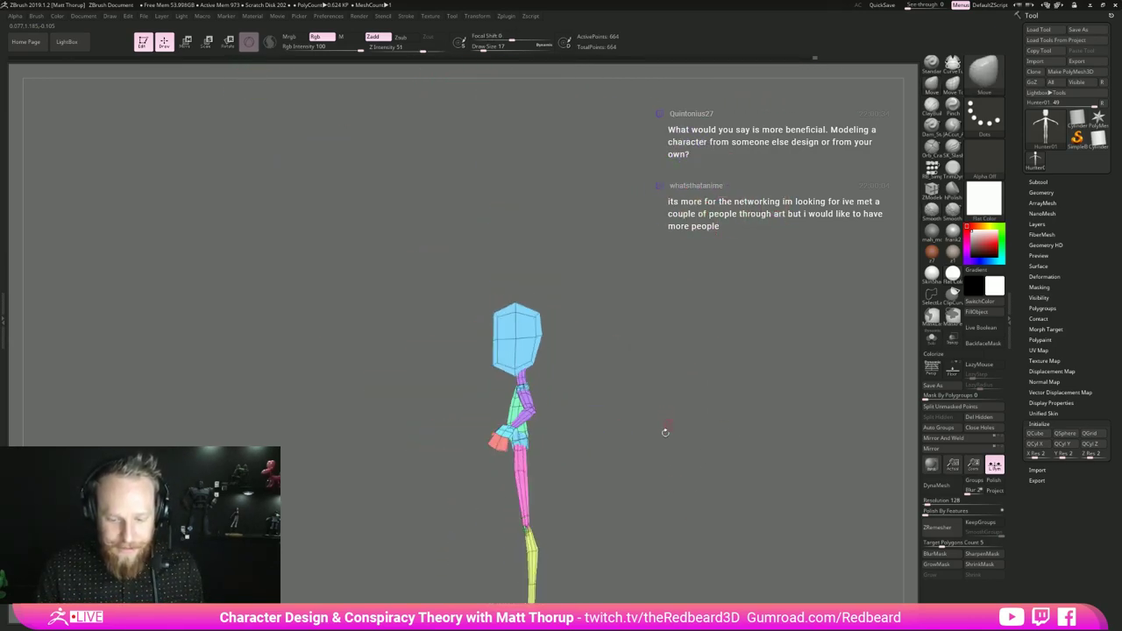
left_click_drag(619, 490, 614, 398, "alt")
left_click_drag(598, 436, 609, 415, "alt")
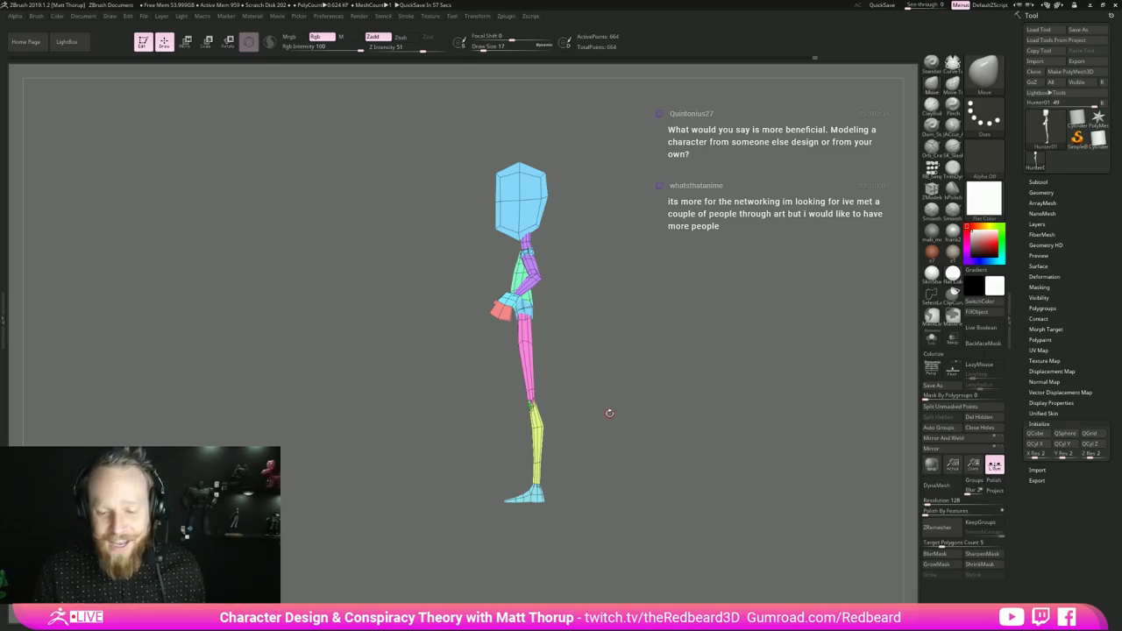
mouse_move(638, 396)
left_mouse_down("alt")
mouse_move(638, 538)
mouse_move(688, 465)
left_mouse_up("alt")
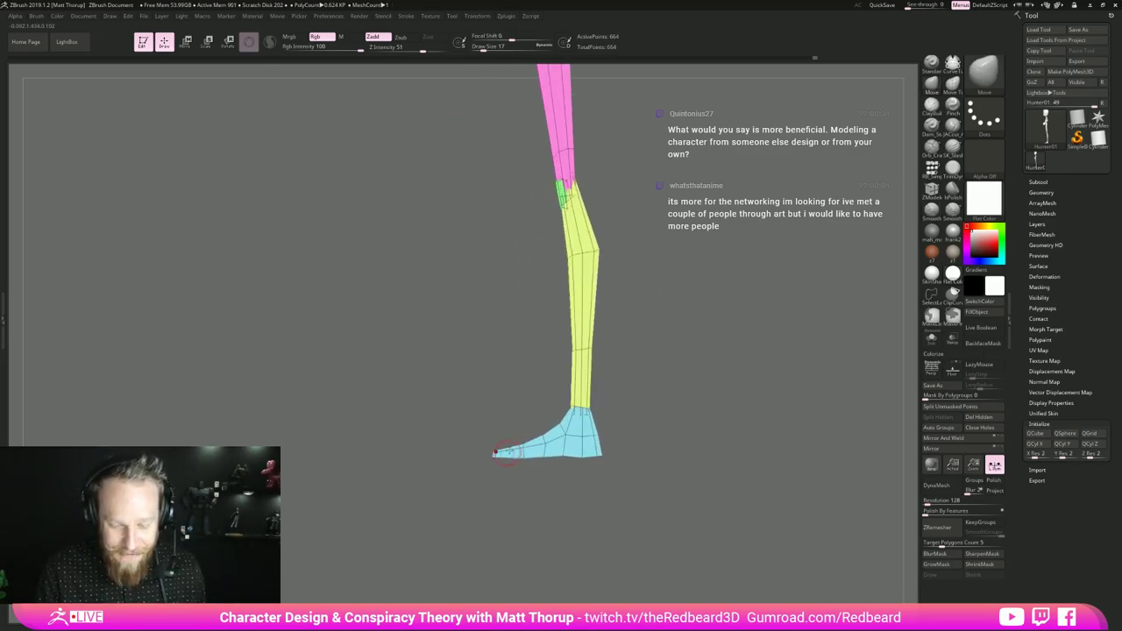
key("s")
left_click_drag(528, 445, 543, 445)
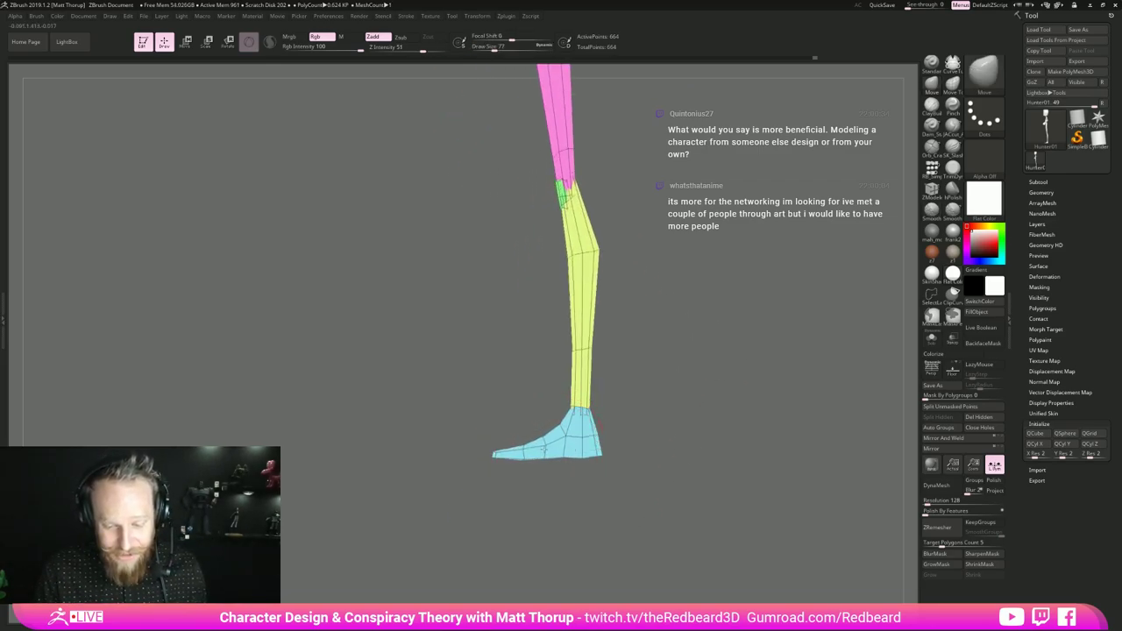
left_click_drag(724, 386, 720, 444, "alt")
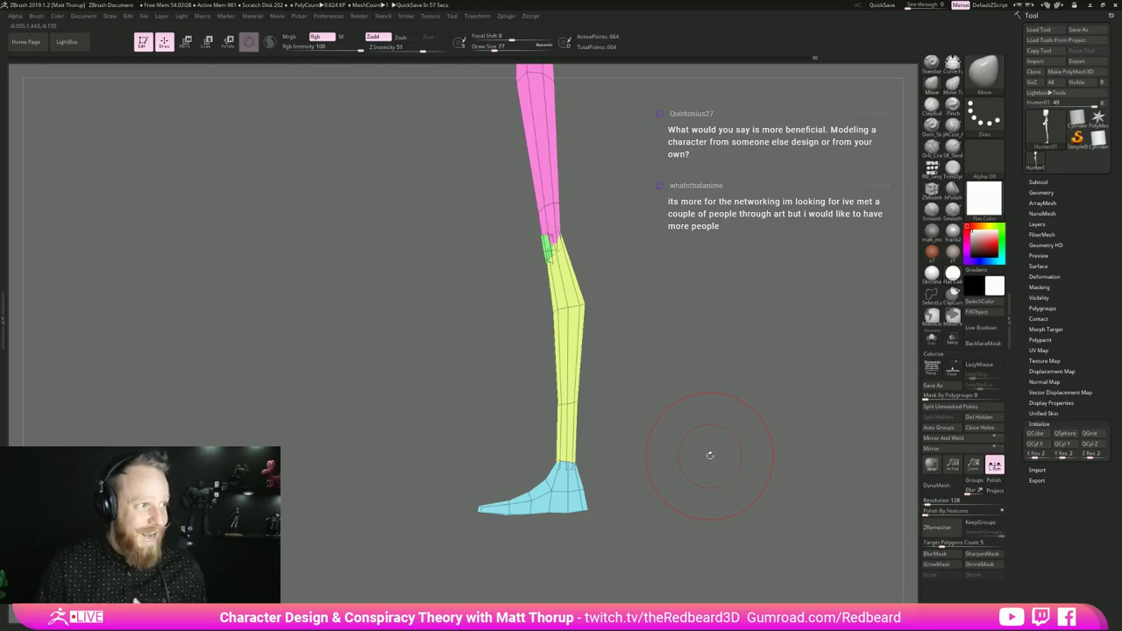
- Refine the insteps and ankles from a three-quarter view with the Move brush at draw sizes 22 and 14
left_click_drag(671, 440, 733, 473)
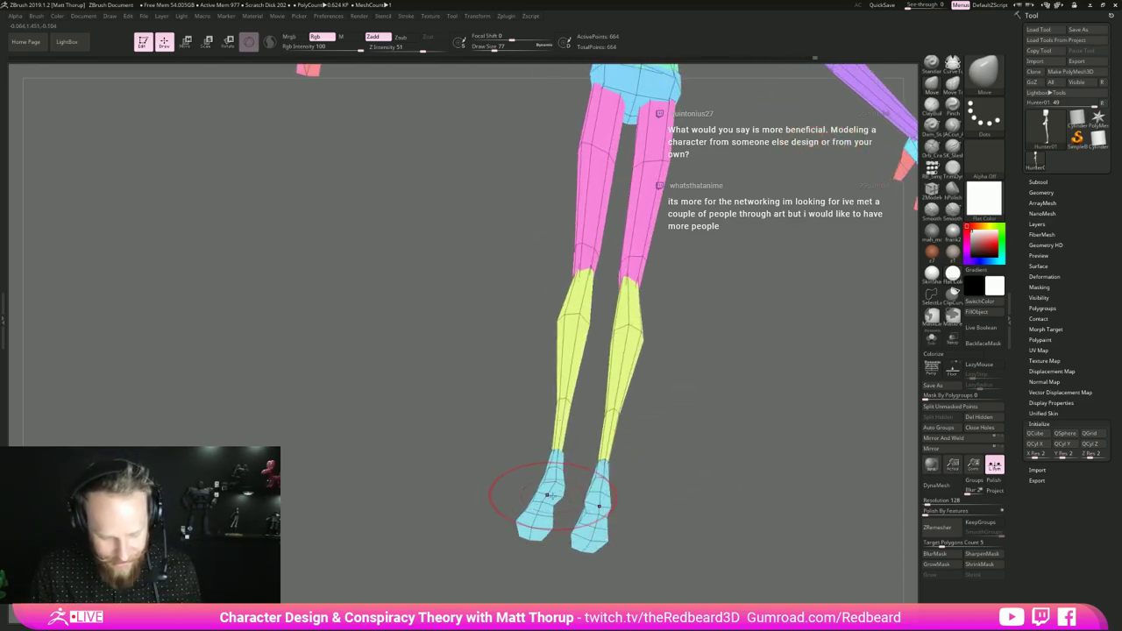
key("s")
left_click_drag(556, 494, 547, 497)
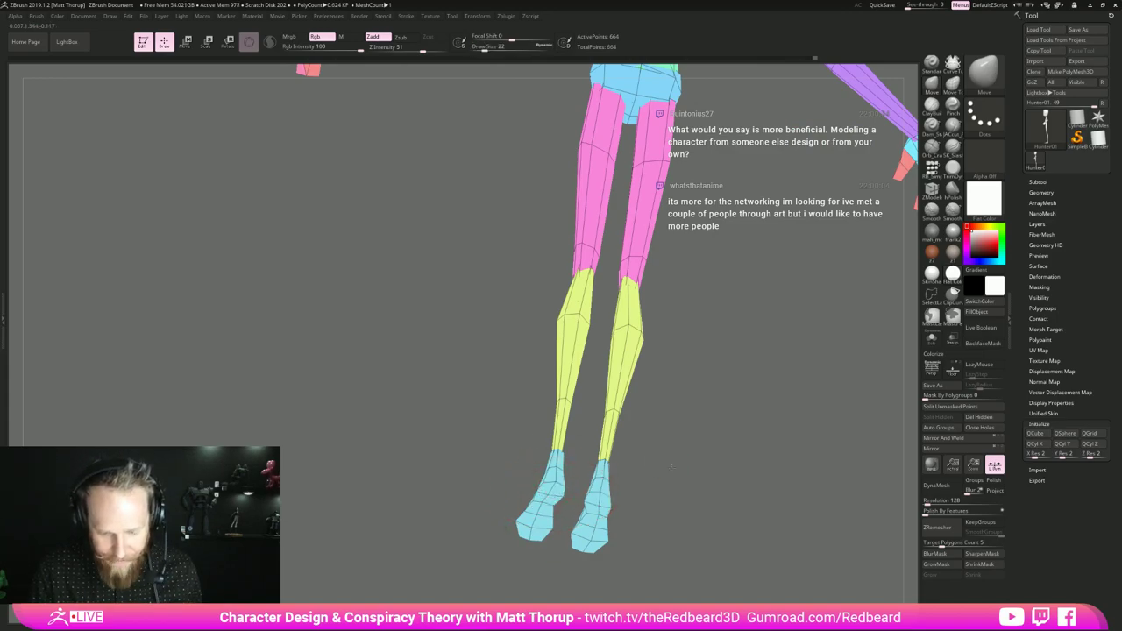
left_click_drag(672, 467, 647, 461)
key("s")
left_click_drag(565, 492, 560, 491)
left_click_drag(695, 456, 674, 455)
right_click_drag(676, 456, 680, 456, "ctrl")
left_click_drag(680, 456, 674, 453, "shift")
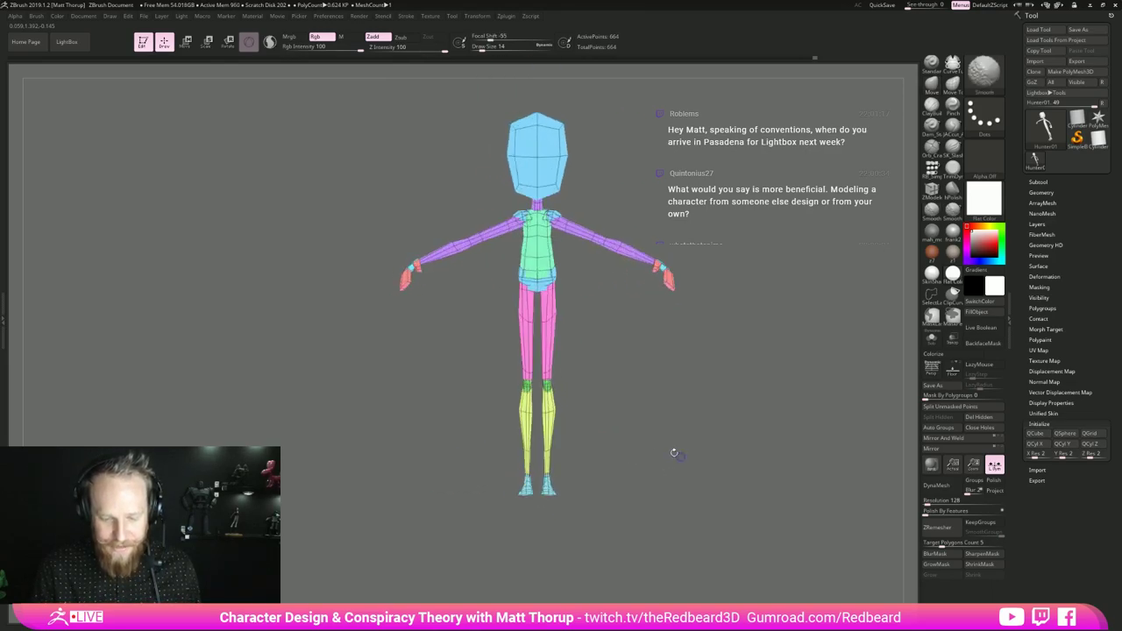
- Reshape the soles around the arches and heels from below with the Move brush at draw sizes 31 and 20
right_click_drag(674, 453, 707, 521, "ctrl")
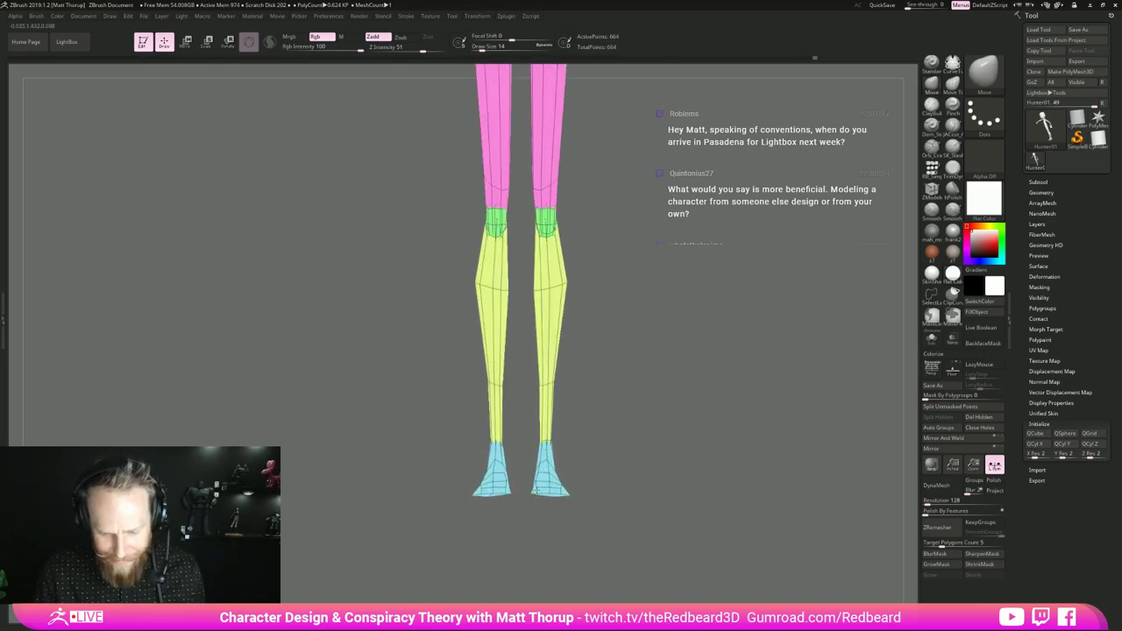
mouse_move(539, 537)
left_mouse_down()
mouse_move(535, 503)
mouse_move(537, 519)
left_mouse_up()
key("s")
key("s")
key("s")
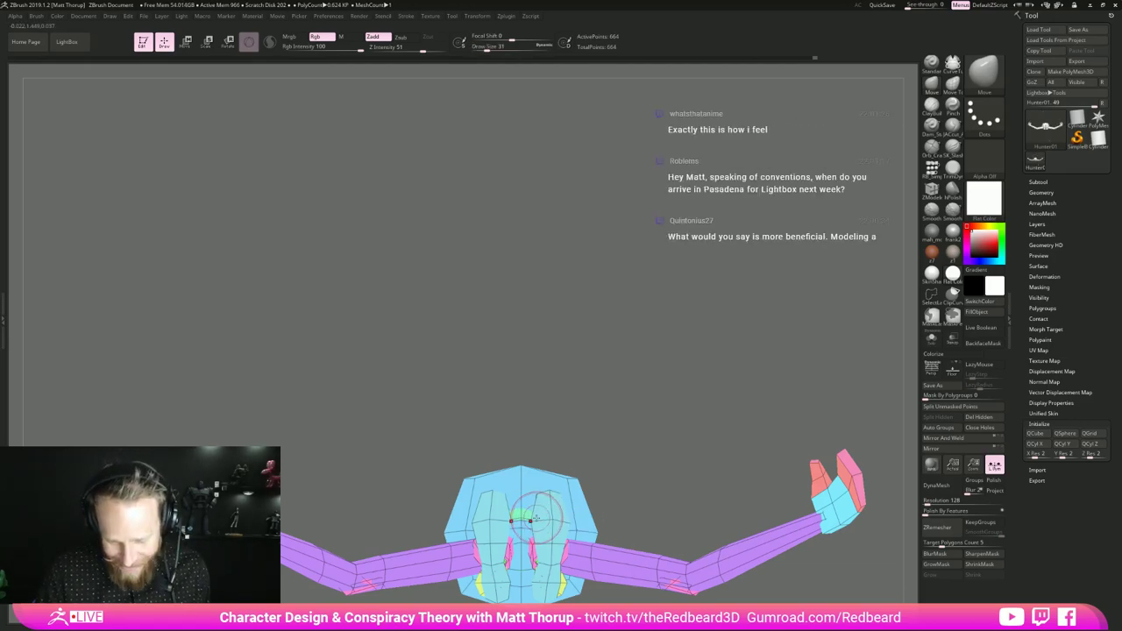
left_click_drag(606, 513, 609, 418, "alt")
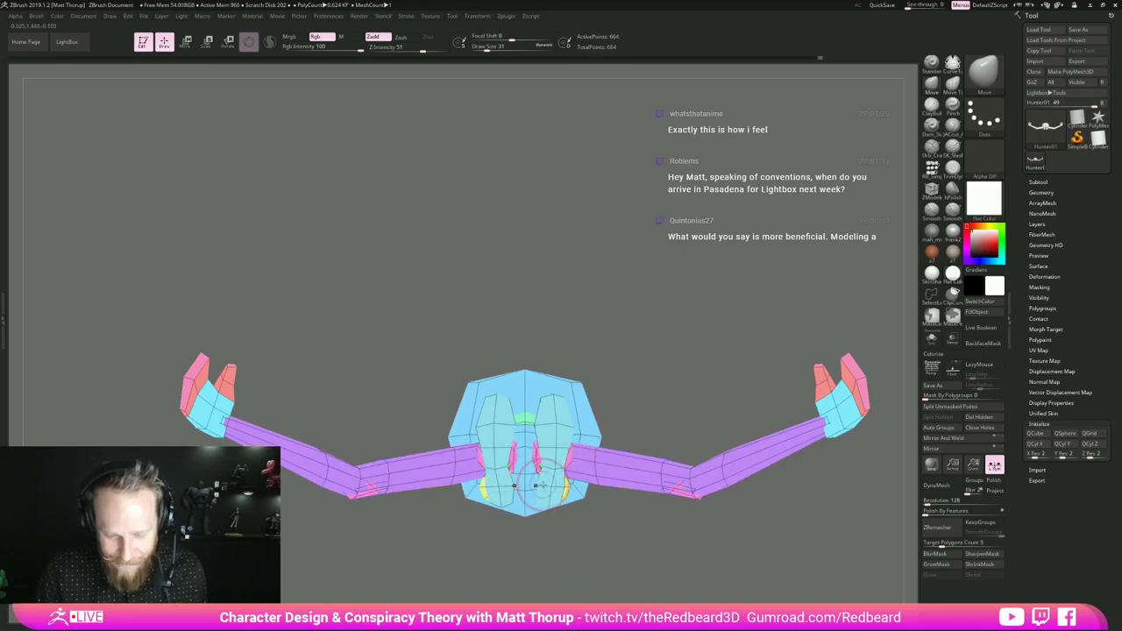
key("s")
left_click_drag(566, 487, 561, 488)
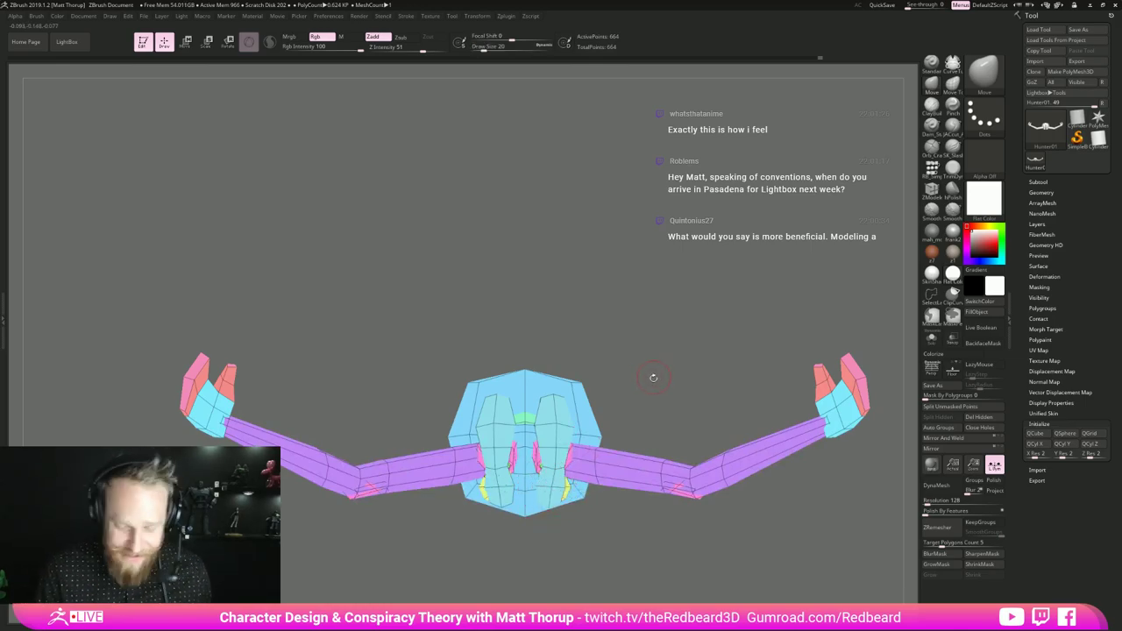
- Hide the polyframe, apply the grey frank2 material, and review the shaded figure
mouse_move(653, 378)
left_mouse_down()
mouse_move(661, 350)
mouse_move(688, 509)
mouse_move(651, 376)
mouse_move(655, 493)
mouse_move(656, 479)
left_mouse_up()
key("shift+f")
left_click(928, 260)
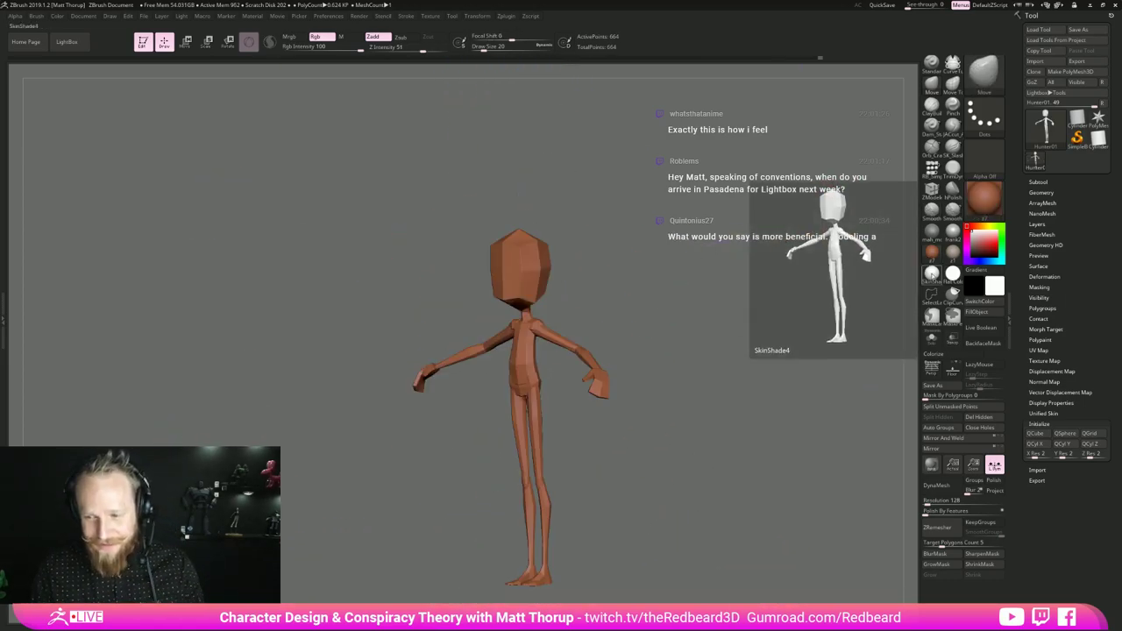
left_click(953, 232)
left_click_drag(715, 345, 662, 354)
left_click_drag(706, 516, 704, 377, "alt")
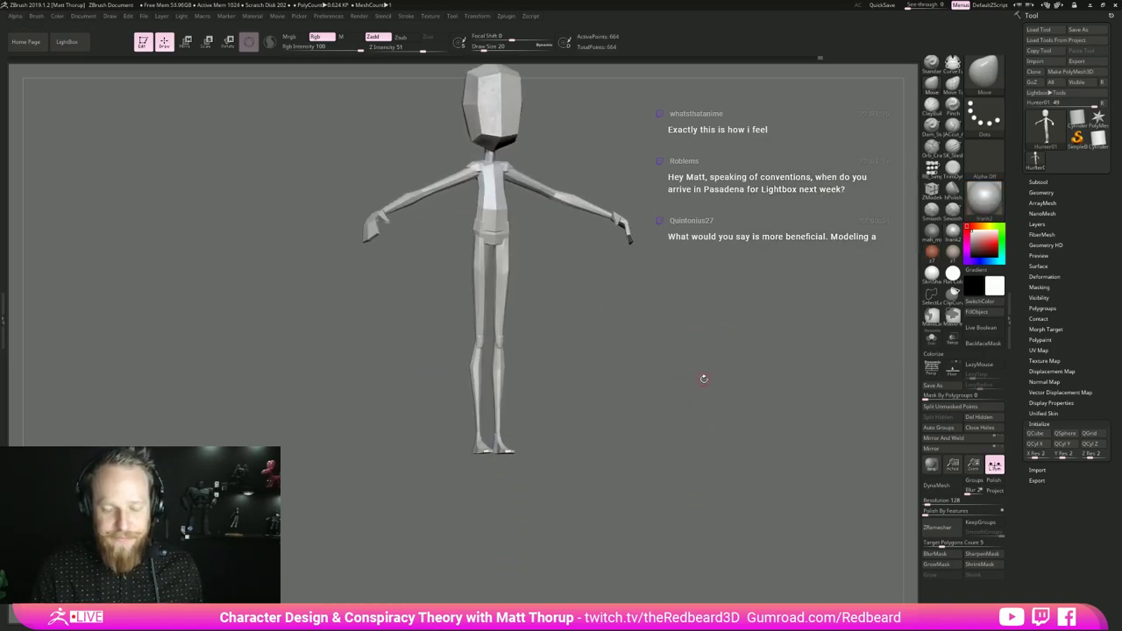
key("alt+Tab")
left_click(606, 413, "alt")
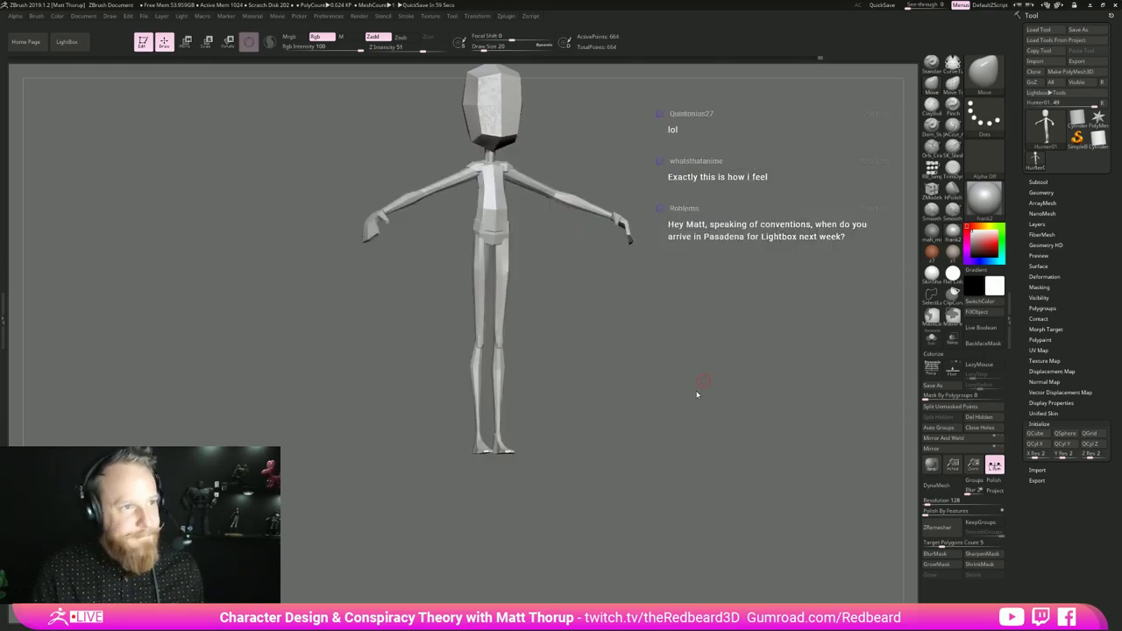
left_click_drag(701, 389, 676, 410)
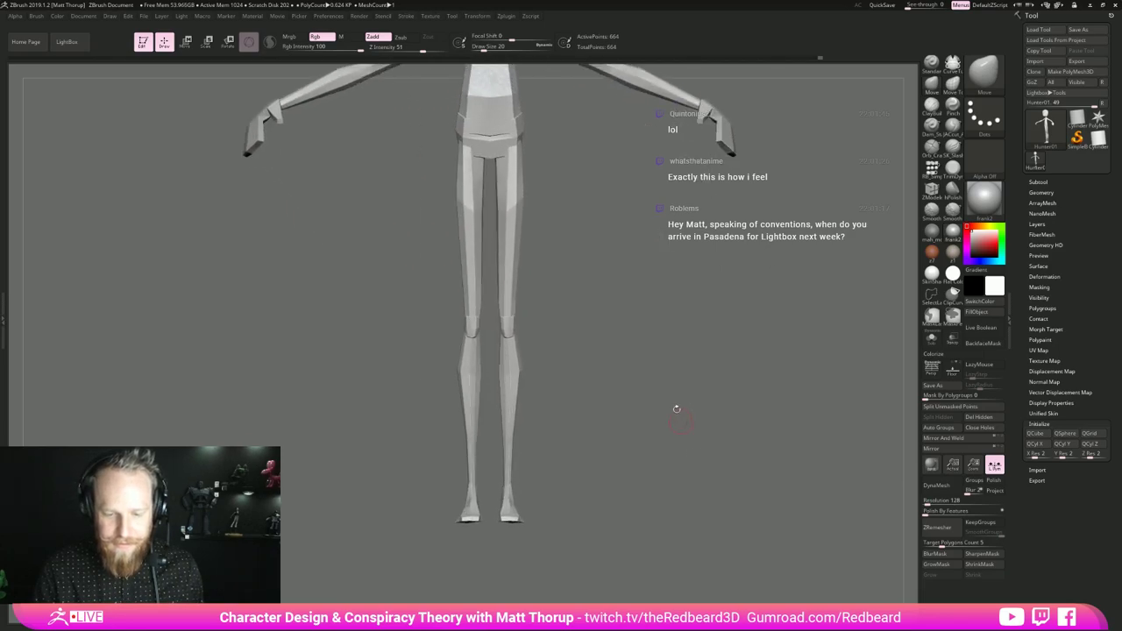
- Show the polyframe and insert an edge loop through the pelvis near the crotch with the ZModeler brush
left_click_drag(674, 368, 683, 517, "alt")
mouse_move(684, 473)
left_mouse_down()
mouse_move(604, 438)
mouse_move(645, 412)
mouse_move(639, 444)
left_mouse_up()
key("shift+f")
left_click_drag(590, 288, 621, 557, "alt")
left_click_drag(588, 237, 565, 511, "alt")
key("b")
key("z")
key("m")
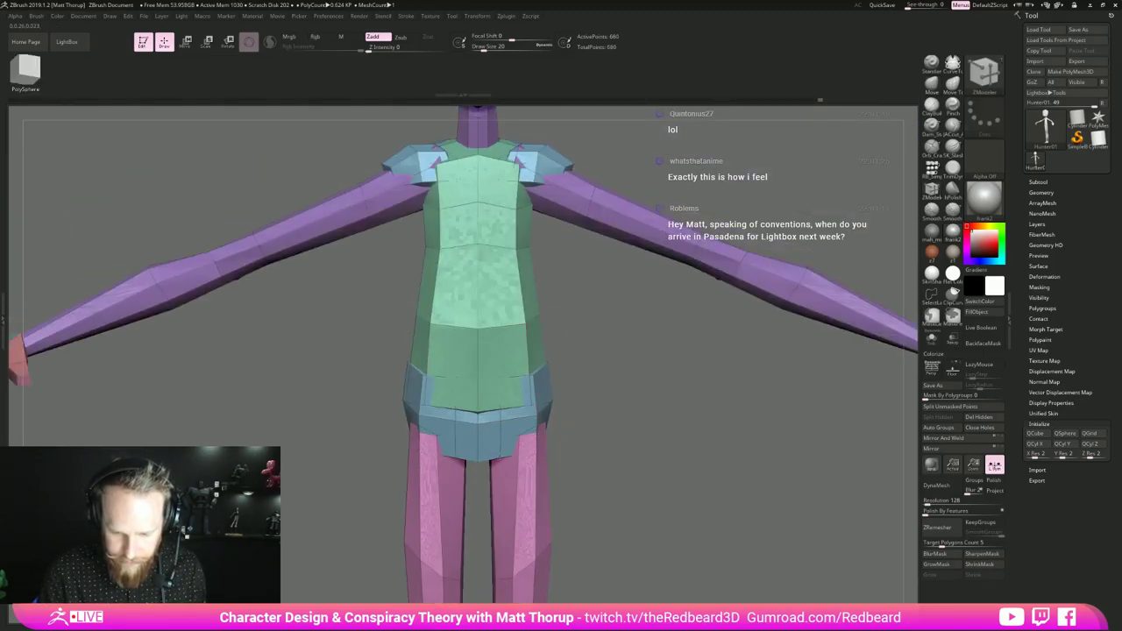
left_click(501, 455)
- Adjust the points at the crotch and lower pelvis with the Move brush at draw size 8
key("b")
key("m")
key("v")
left_click_drag(598, 409, 502, 426)
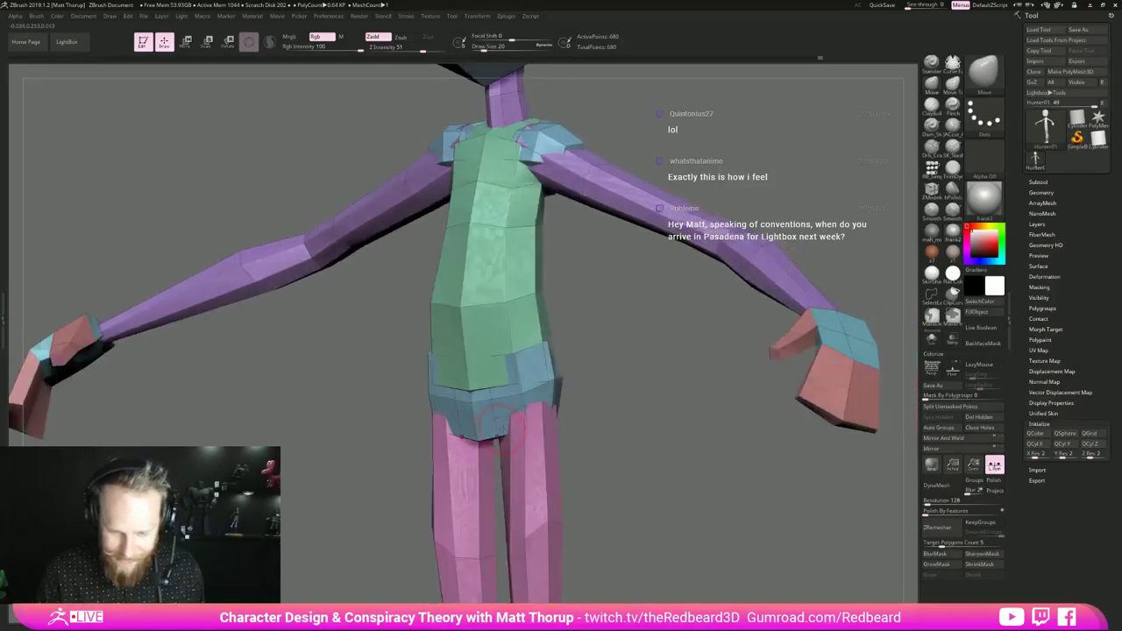
key("bracketleft")
key("bracketleft")
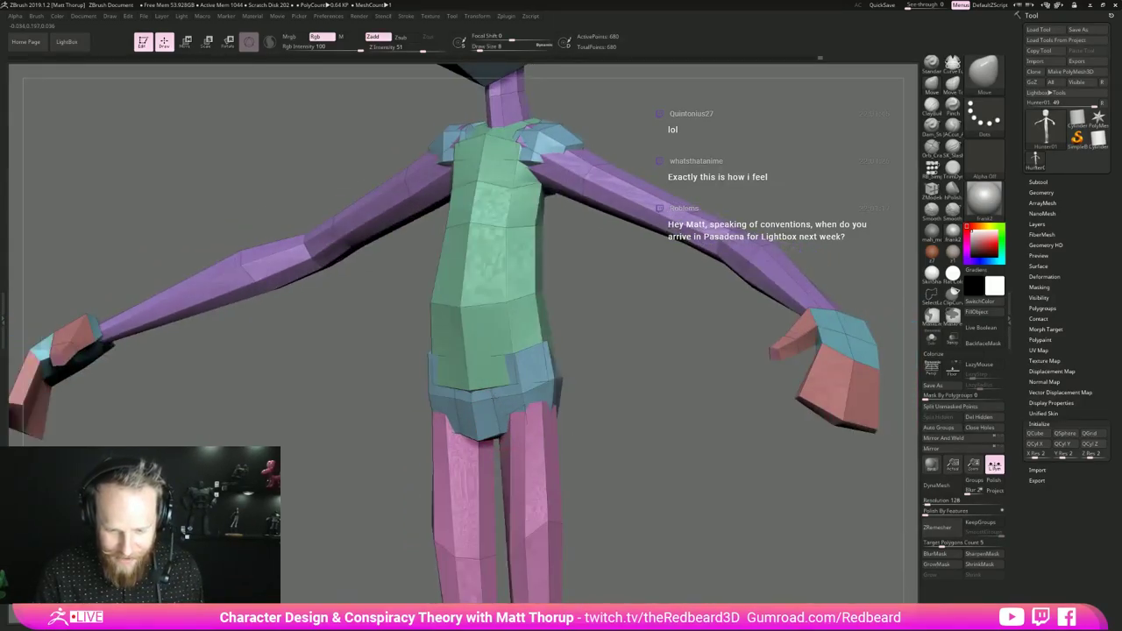
left_click_drag(580, 379, 494, 397)
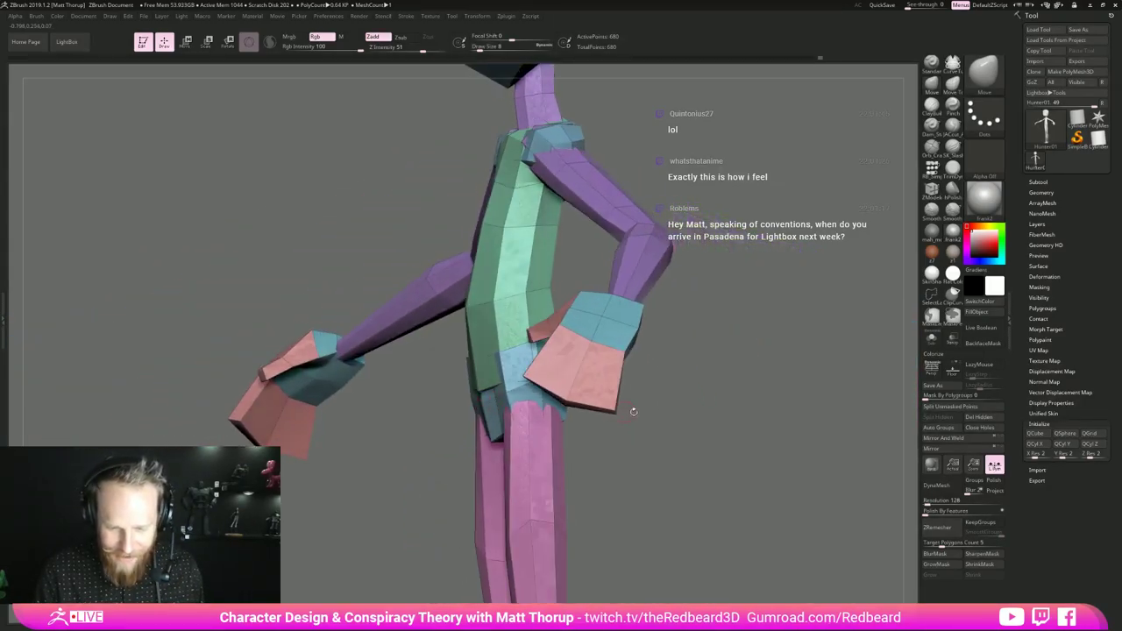
right_click_drag(633, 411, 570, 377)
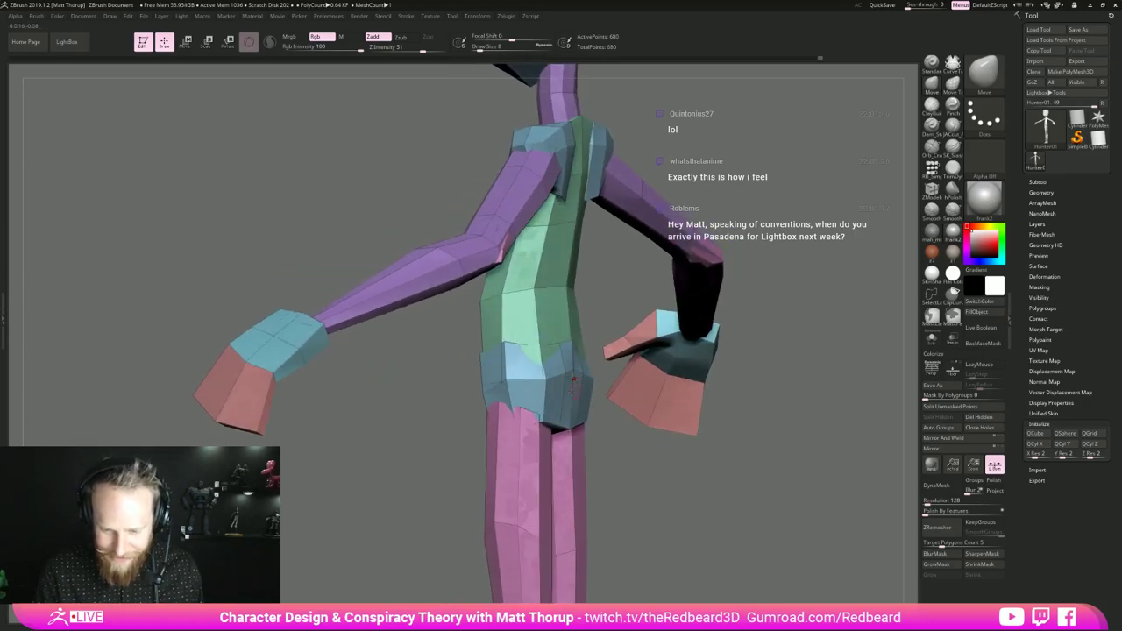
- Adjust the points at the crotch and lower buttocks with the Move Topological brush at draw size 13
key("s")
left_click_drag(556, 419, 560, 419)
mouse_move(570, 422)
left_mouse_down()
mouse_move(558, 425)
mouse_move(615, 473)
mouse_move(616, 509)
left_mouse_up()
key("b")
key("m")
key("t")
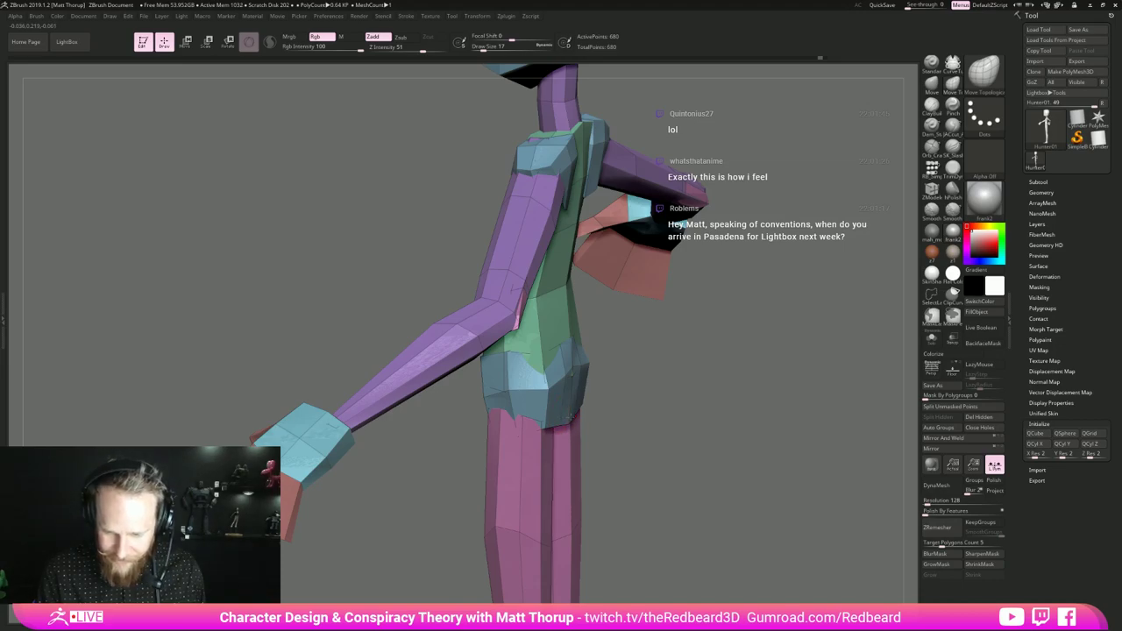
key("bracketleft")
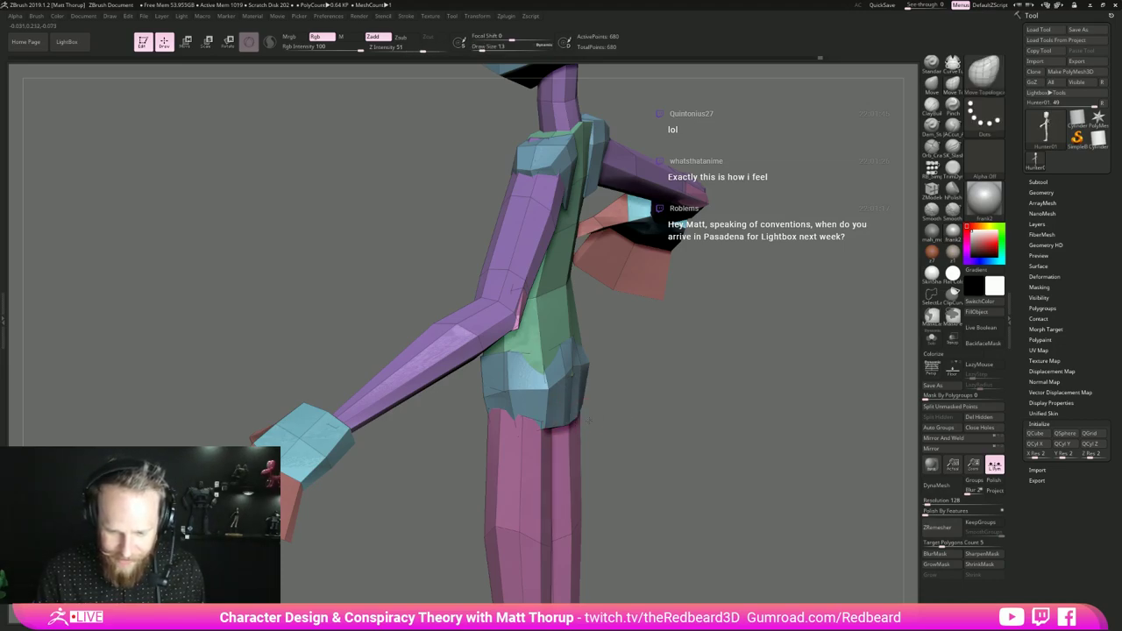
left_click_drag(605, 414, 606, 333)
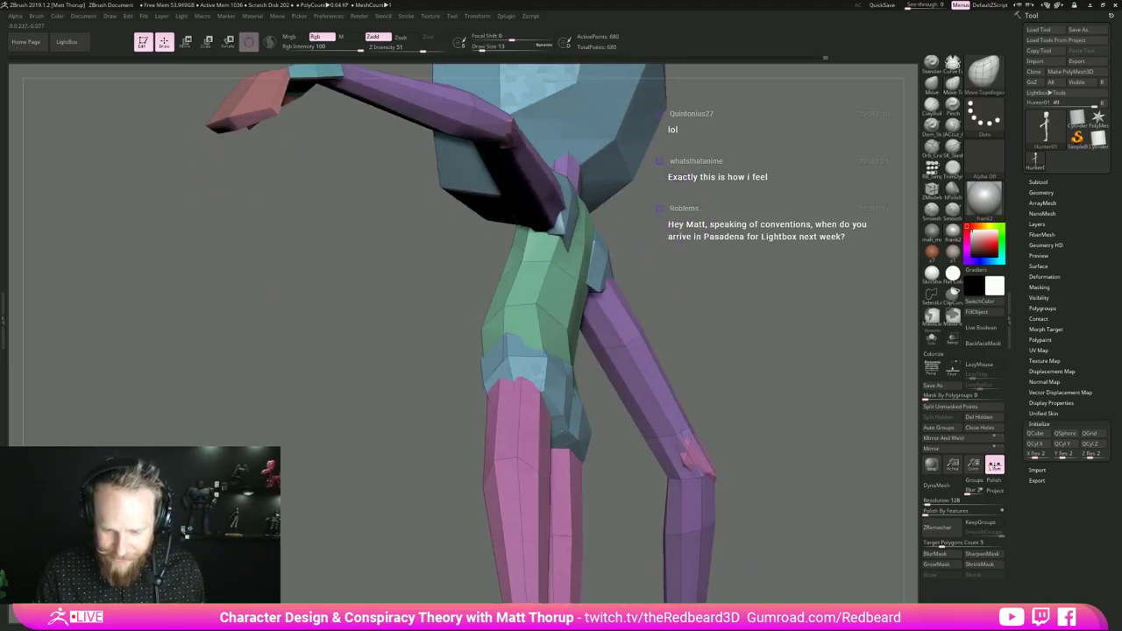
left_click_drag(640, 399, 647, 395)
right_click_drag(688, 383, 694, 453)
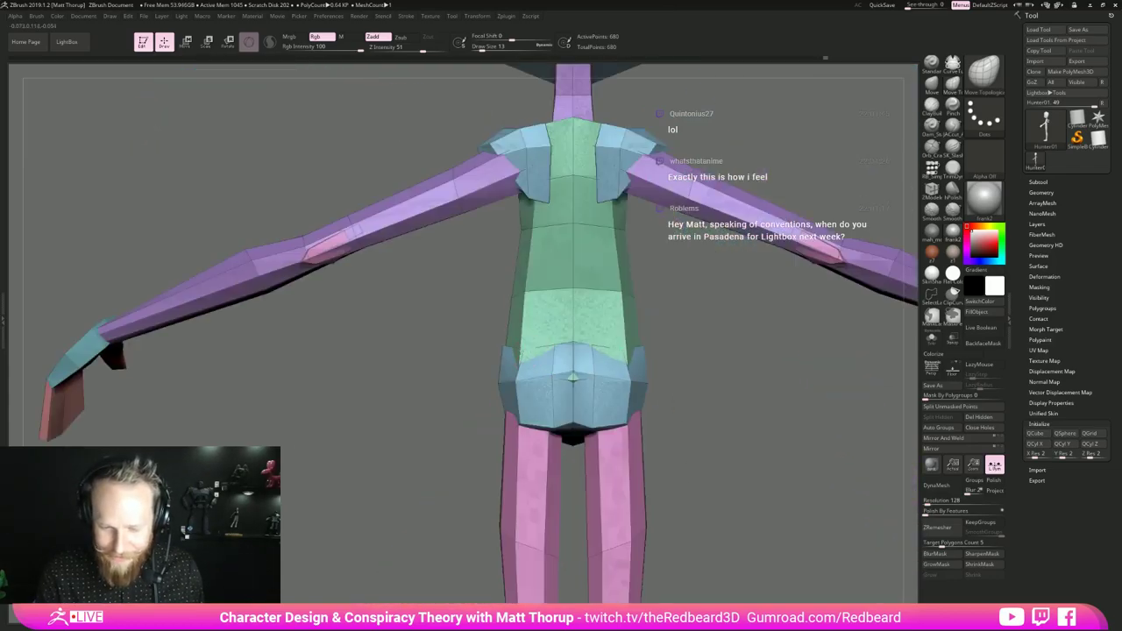
- Refine the back and side points of the pelvis with the Move Topological brush at draw sizes 25, 12 and 17
right_click_drag(572, 377, 515, 371)
key("s")
left_click_drag(524, 364, 528, 364)
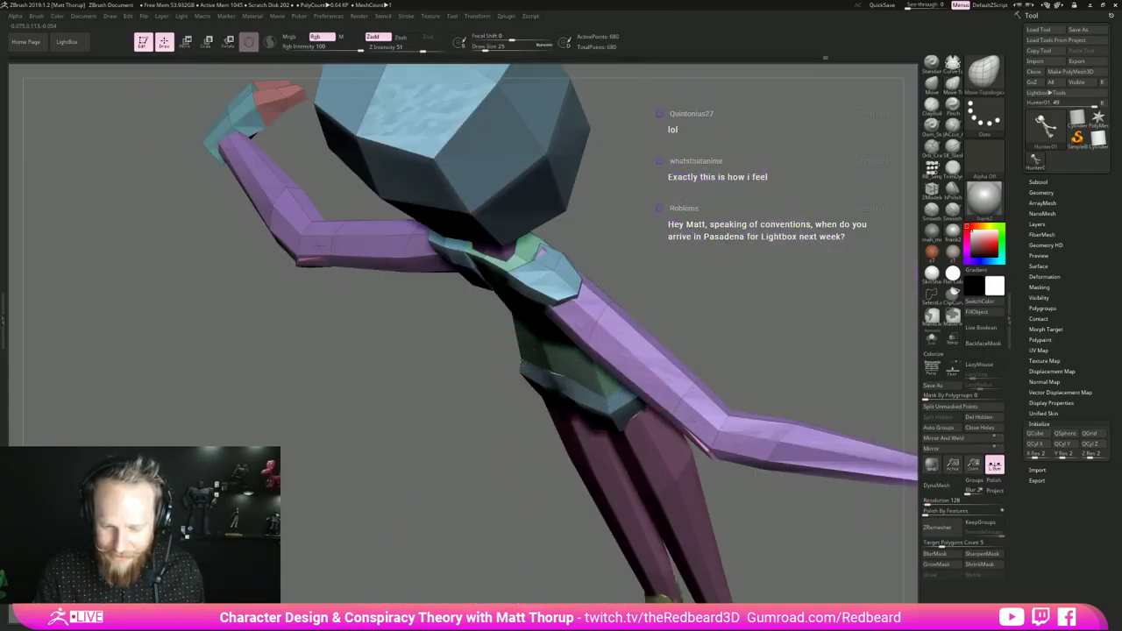
right_click_drag(486, 412, 570, 346)
key("s")
left_click_drag(536, 352, 532, 350)
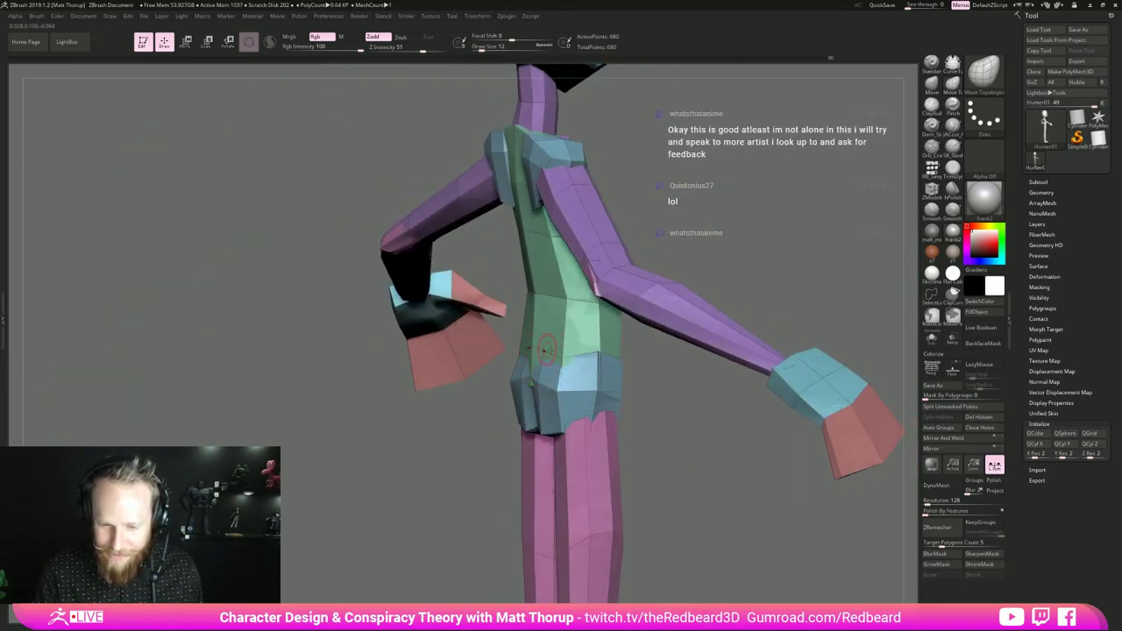
right_click_drag(544, 336, 549, 372)
key("s")
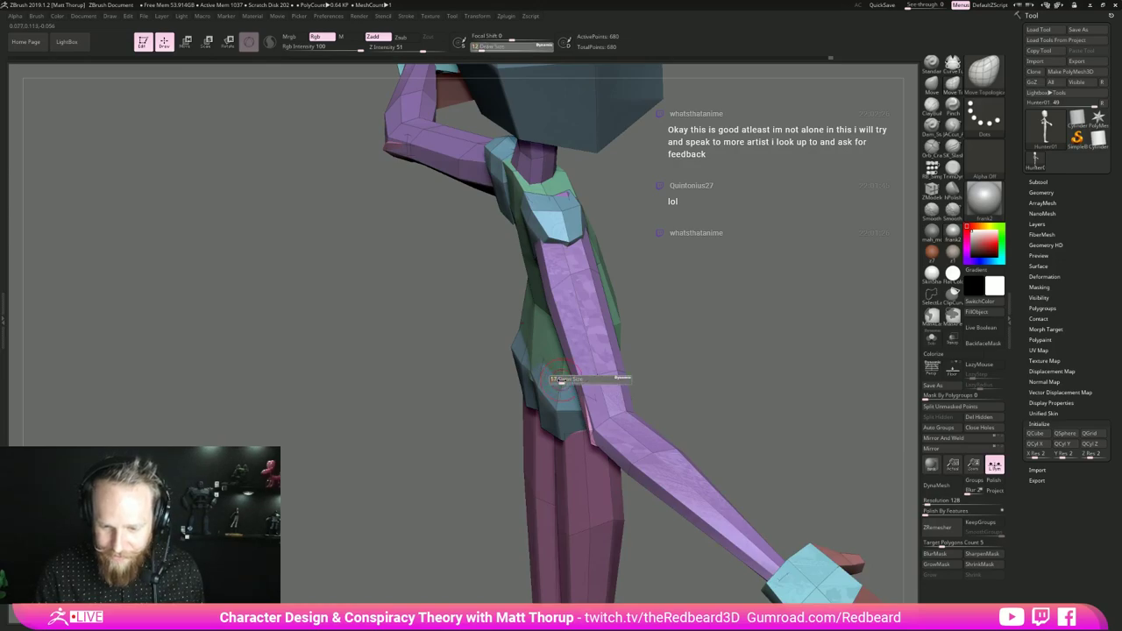
left_click_drag(549, 375, 554, 376)
- Reshape the outer hips from behind with the Move Topological brush at draw size 31, toggling the polyframe
mouse_move(674, 354)
right_mouse_down()
mouse_move(693, 337)
mouse_move(669, 289)
mouse_move(578, 341)
right_mouse_up()
right_click_drag(641, 394, 679, 428, "alt")
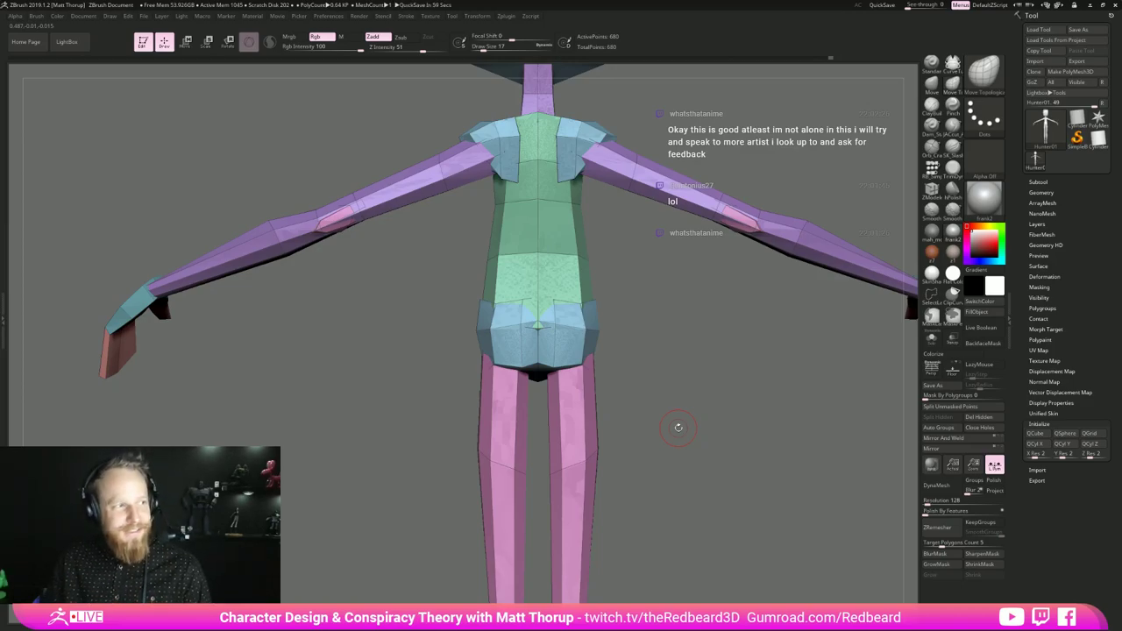
mouse_move(651, 332)
right_mouse_down()
mouse_move(609, 344)
mouse_move(639, 350)
right_mouse_up()
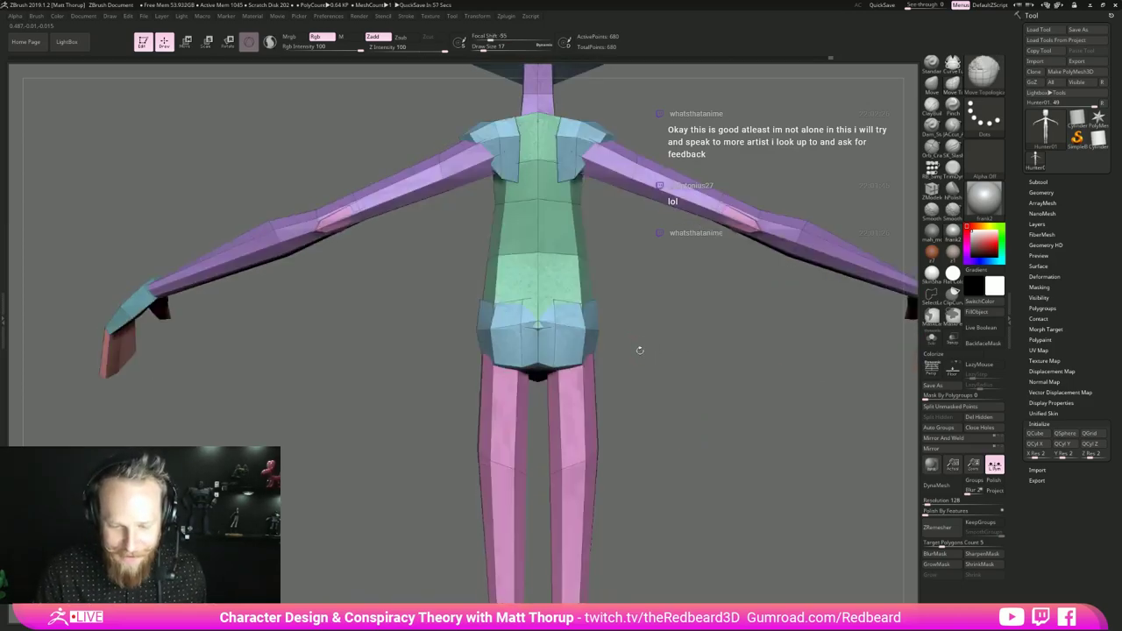
key("s")
left_click_drag(473, 330, 484, 357)
right_click_drag(719, 355, 543, 404)
key("shift+f")
key("f")
left_click_drag(545, 406, 613, 380, "shift")
key("shift+f")
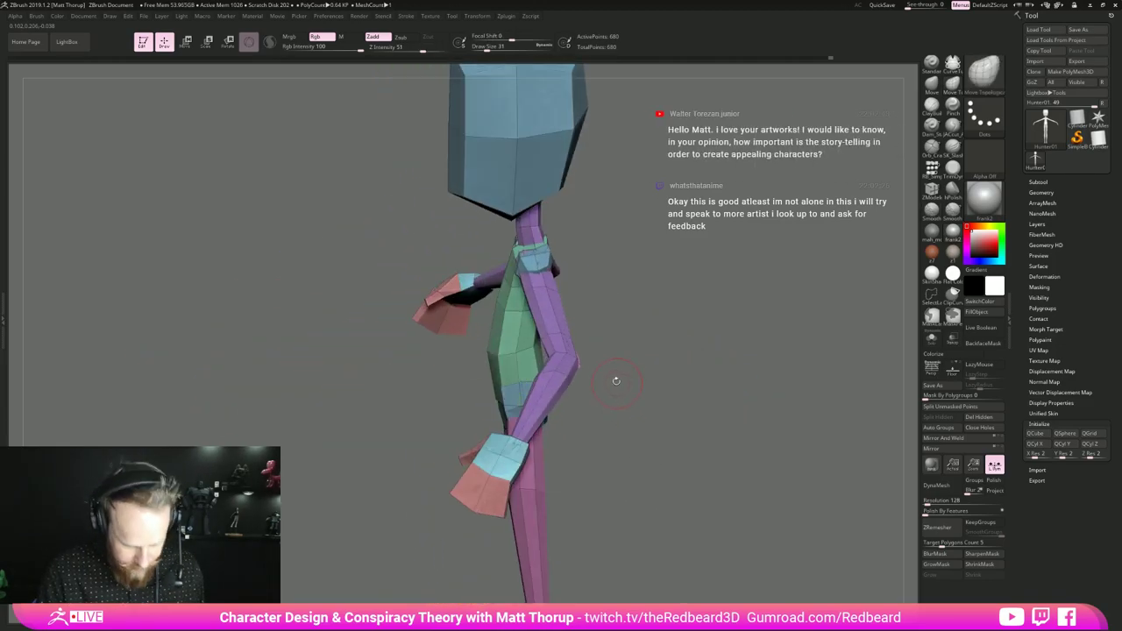
- Hide the forearms and hands and curve the lower back from the side with the Move brush at draw size 41
mouse_move(645, 317)
left_mouse_down("shift")
mouse_move(706, 292)
mouse_move(740, 245)
left_mouse_up("shift")
mouse_move(723, 252)
left_mouse_down("ctrl+shift")
mouse_move(598, 309)
mouse_move(700, 536)
mouse_move(743, 508)
left_mouse_up("ctrl+shift")
left_click_drag(742, 507, 686, 491)
left_click_drag(686, 403, 689, 467, "alt")
key("s")
left_click_drag(536, 352, 506, 328)
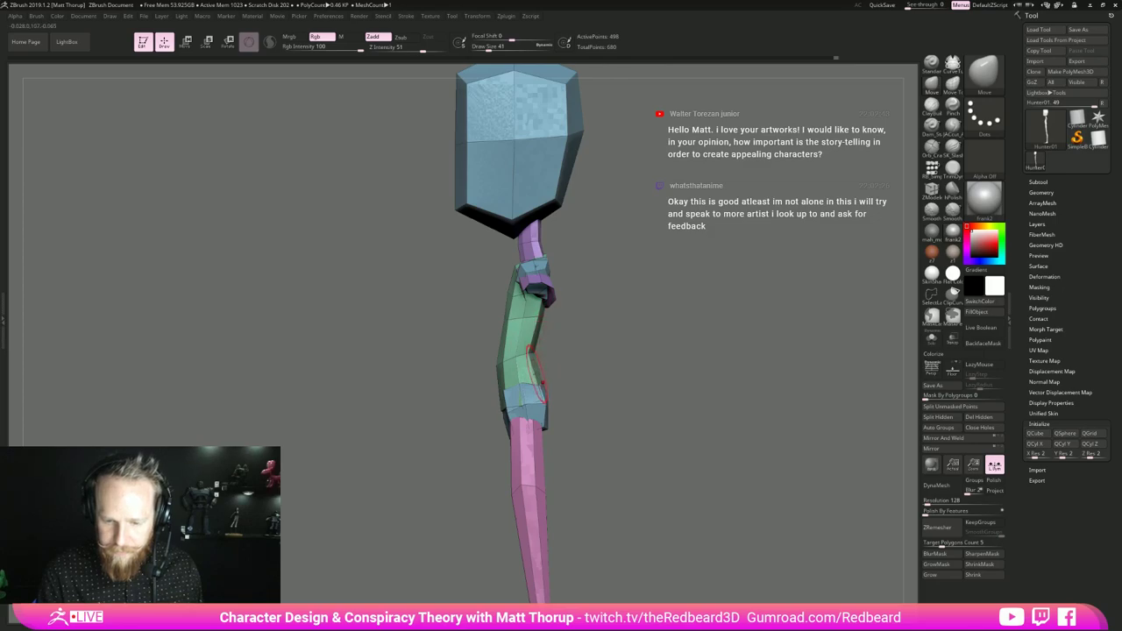
mouse_move(574, 367)
left_mouse_down("shift")
mouse_move(643, 371)
mouse_move(581, 353)
mouse_move(663, 338)
mouse_move(664, 363)
left_mouse_up("shift")
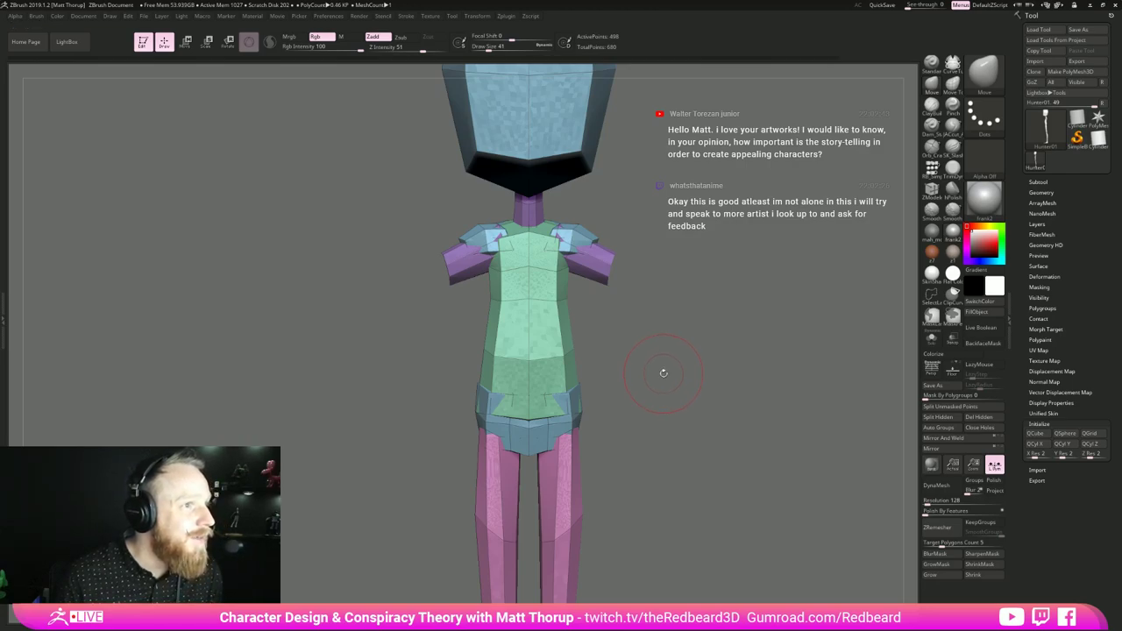
- Adjust the torso's side profile with the Move brush at draw size 23 and undo the last hip stroke
left_click_drag(696, 343, 658, 343)
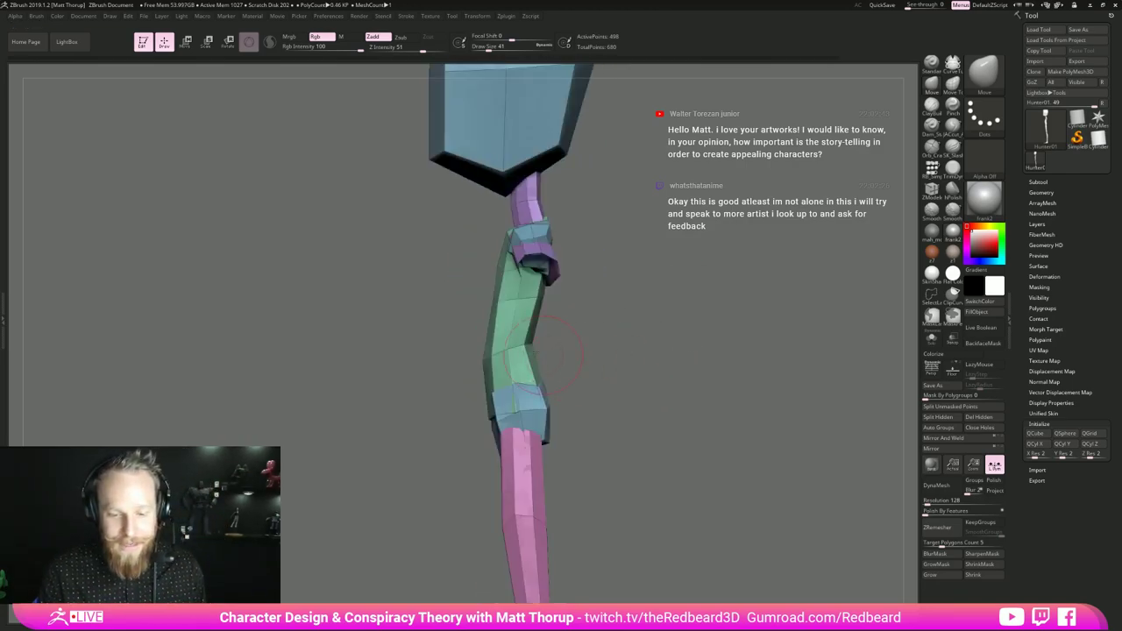
key("s")
left_click_drag(505, 302, 500, 273)
key("s")
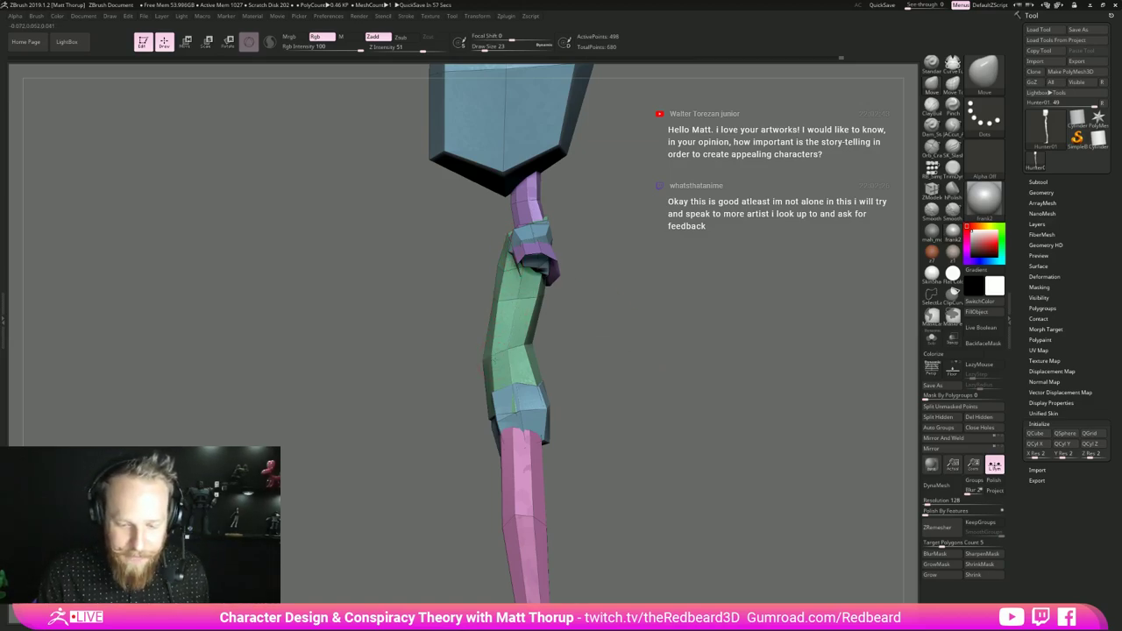
left_click_drag(496, 358, 636, 349)
left_click_drag(561, 368, 572, 345)
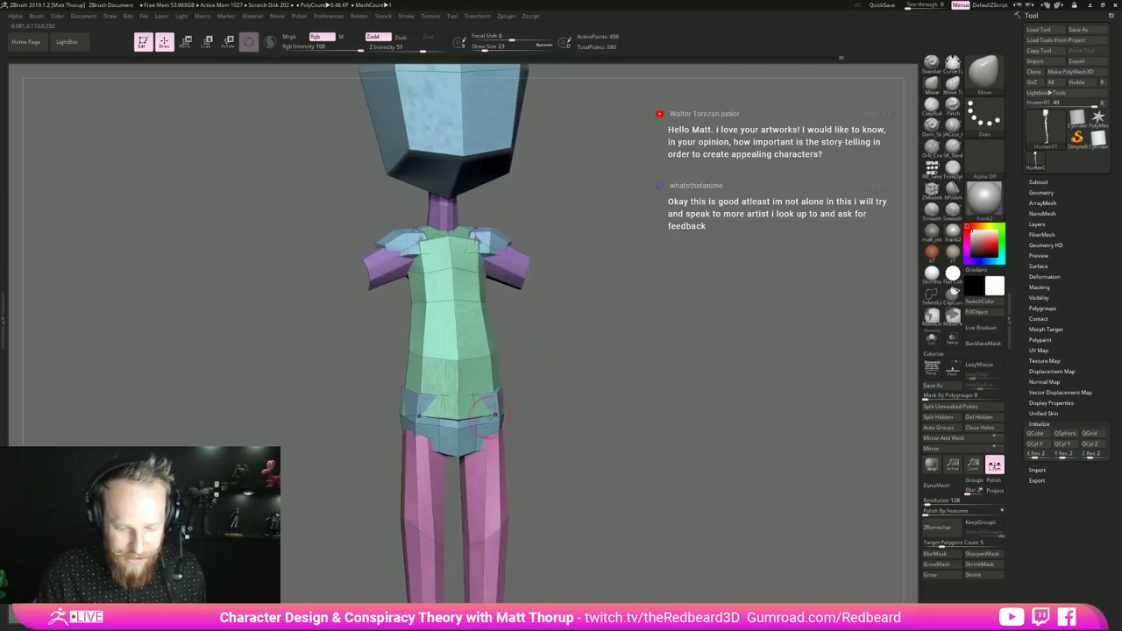
key("ctrl+z")
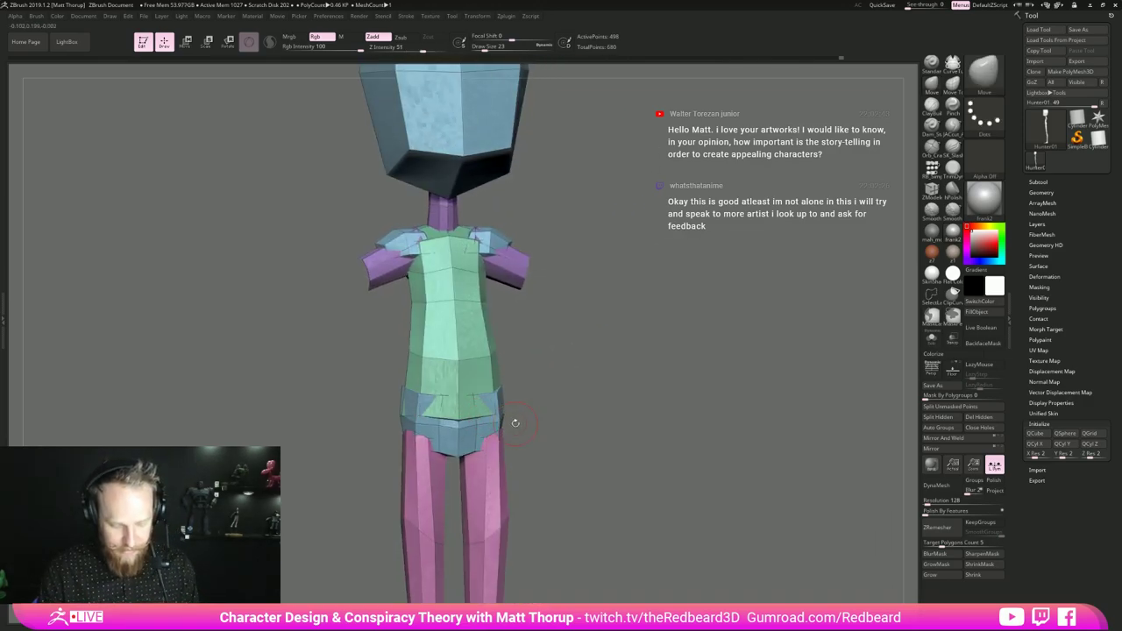
- Nudge the front hip points with the Move Topological brush at draw size 18
key("b")
key("m")
key("t")
key("s")
left_click_drag(489, 407, 487, 407)
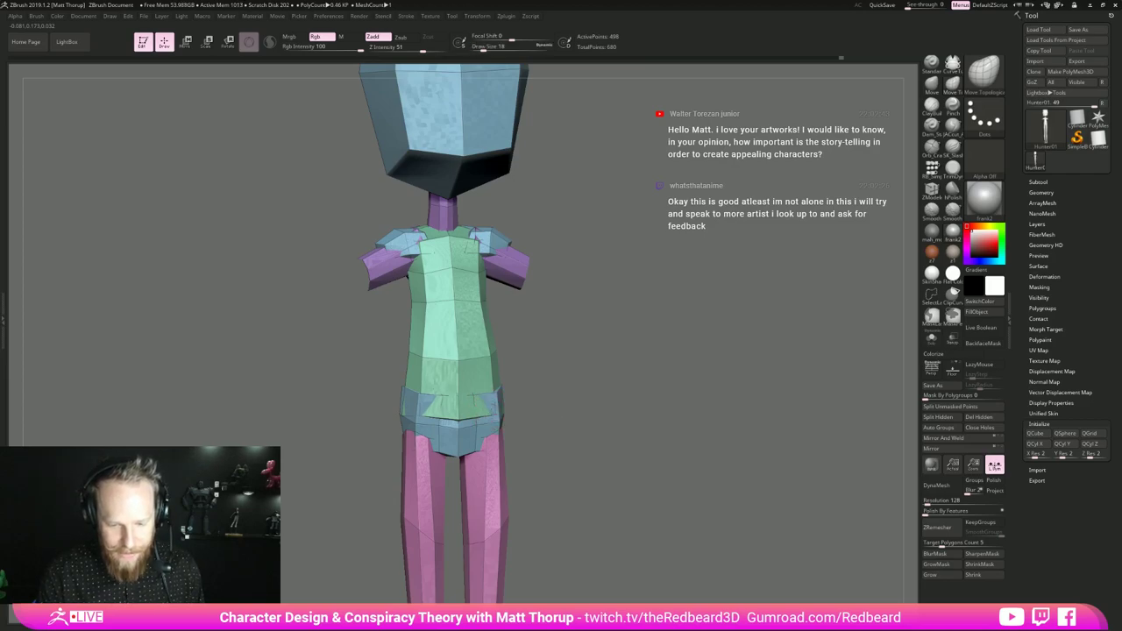
left_click_drag(614, 386, 492, 403)
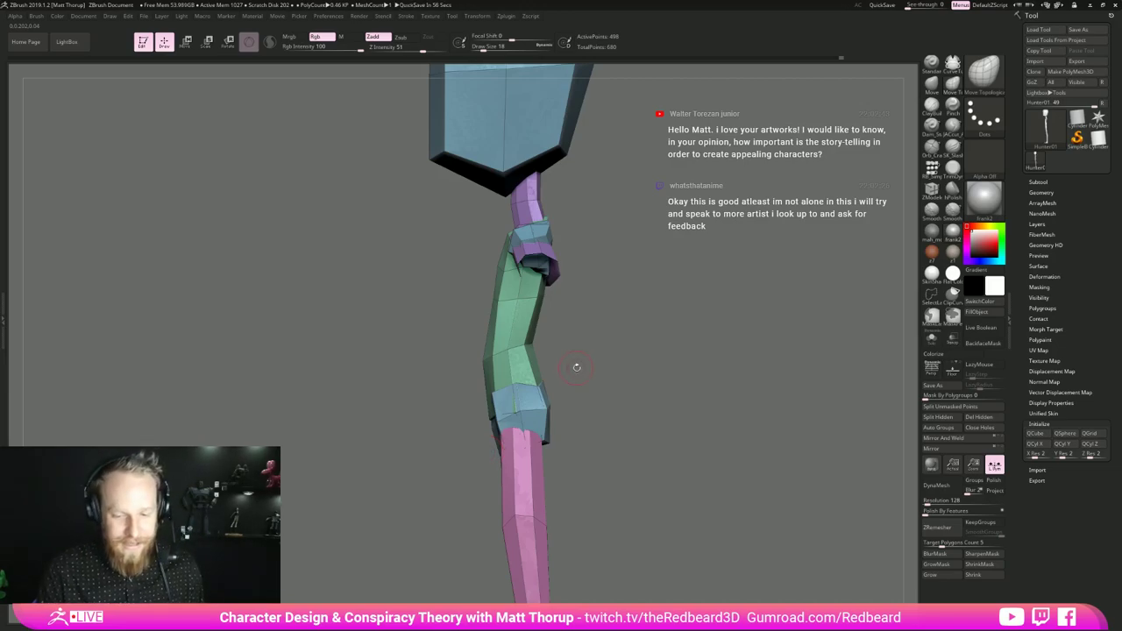
- Even out the waist and lower back points from behind with the Move Topological brush at a larger draw size
left_click_drag(577, 368, 508, 380)
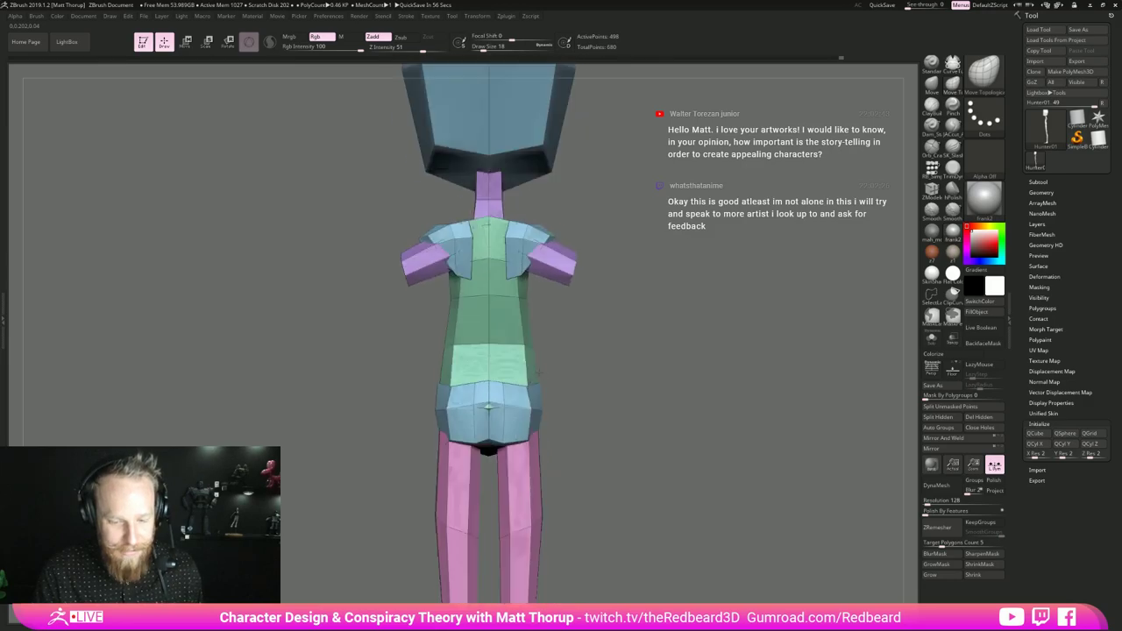
key("s")
left_click(460, 348)
left_click_drag(455, 346, 458, 344)
left_click_drag(459, 387, 454, 391)
key("ctrl")
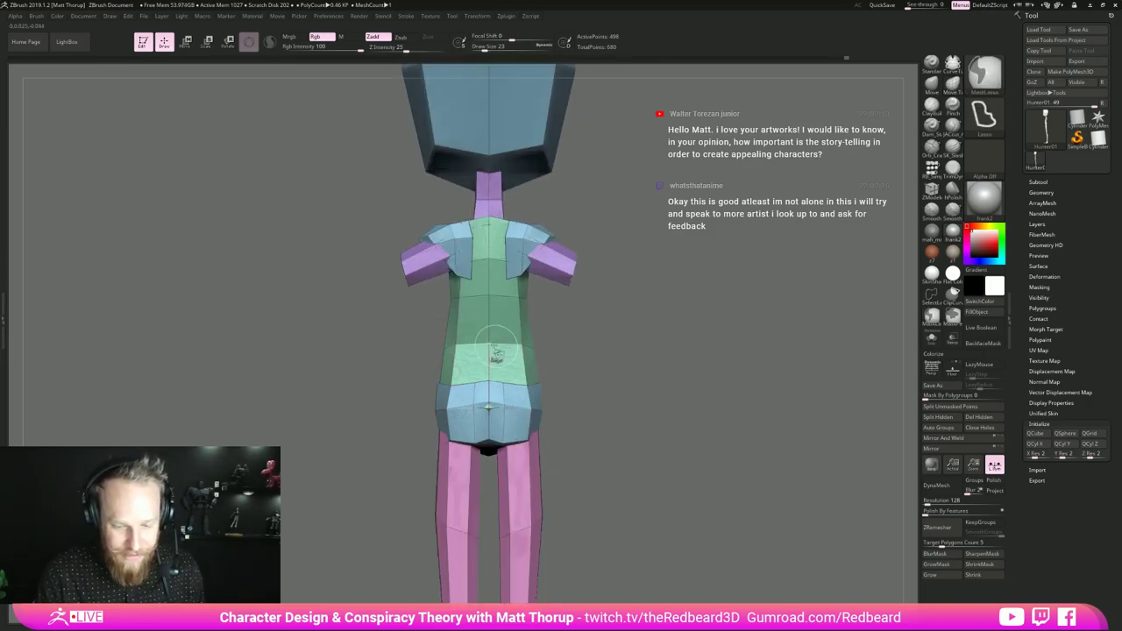
- Isolate the torso and arms, reshape the lower back loop with Move Topological at draw size 23, and show the full figure again
left_click(495, 347, "ctrl+shift")
left_click_drag(578, 331, 589, 343, "ctrl+shift")
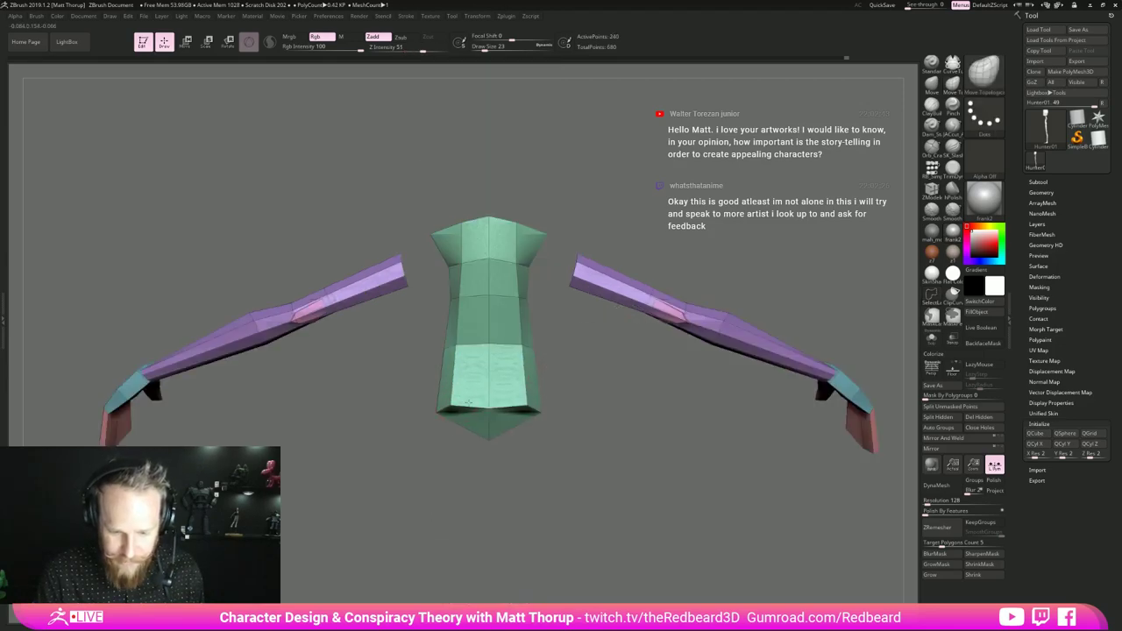
left_click_drag(453, 405, 459, 406)
left_click_drag(457, 347, 460, 349)
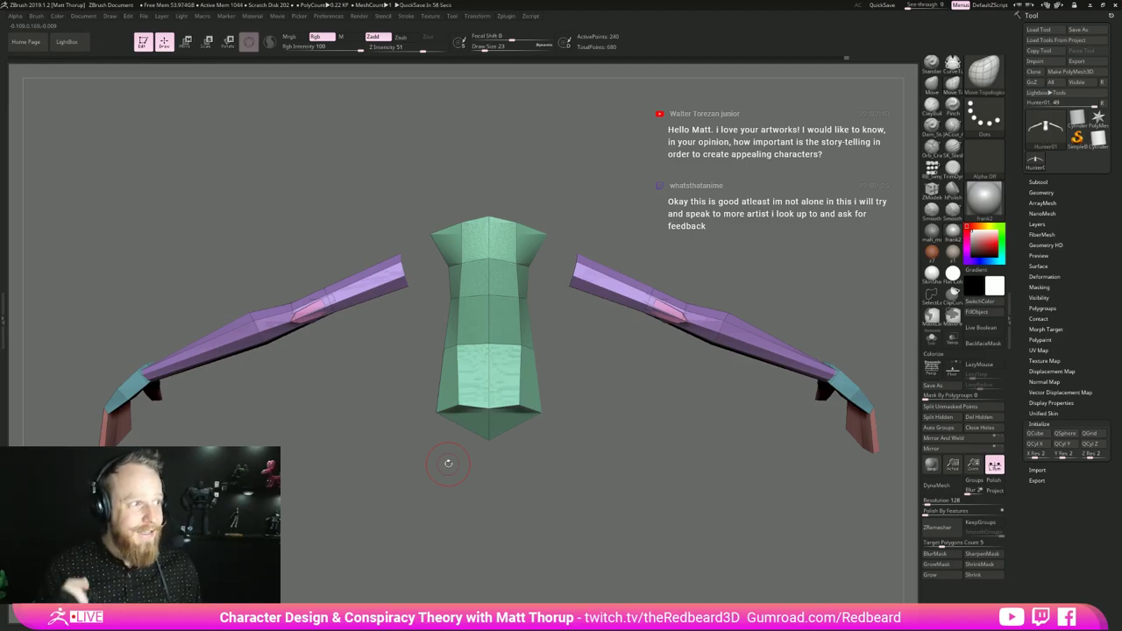
mouse_move(595, 399)
left_mouse_down()
mouse_move(447, 410)
mouse_move(585, 402)
left_mouse_up()
left_click_drag(465, 403, 464, 396)
left_click_drag(582, 405, 629, 427)
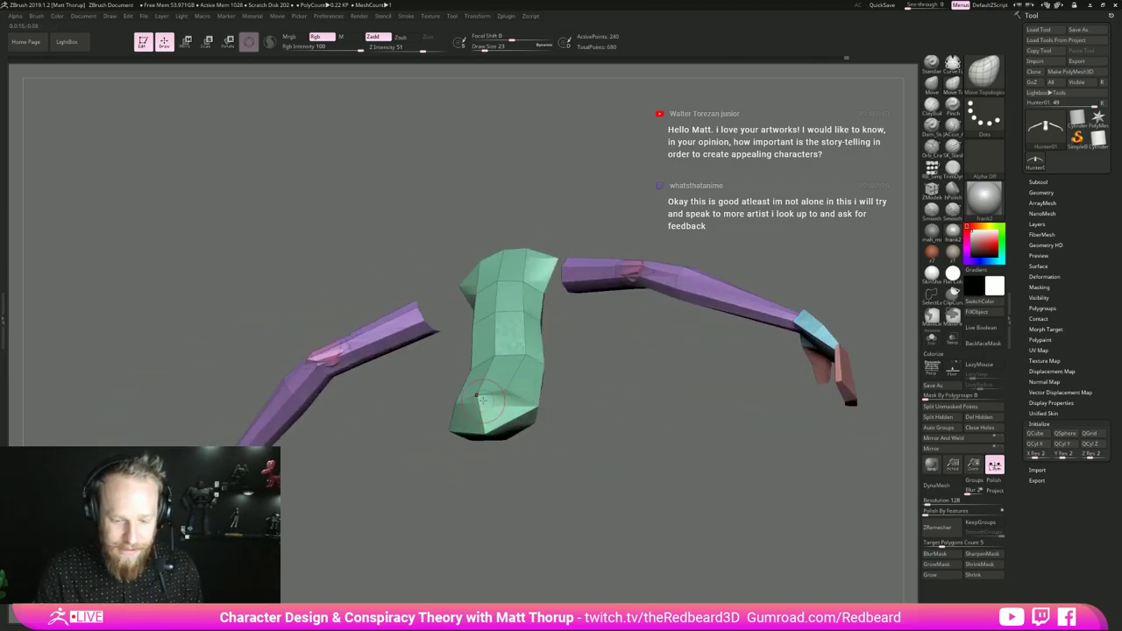
key("bracketleft")
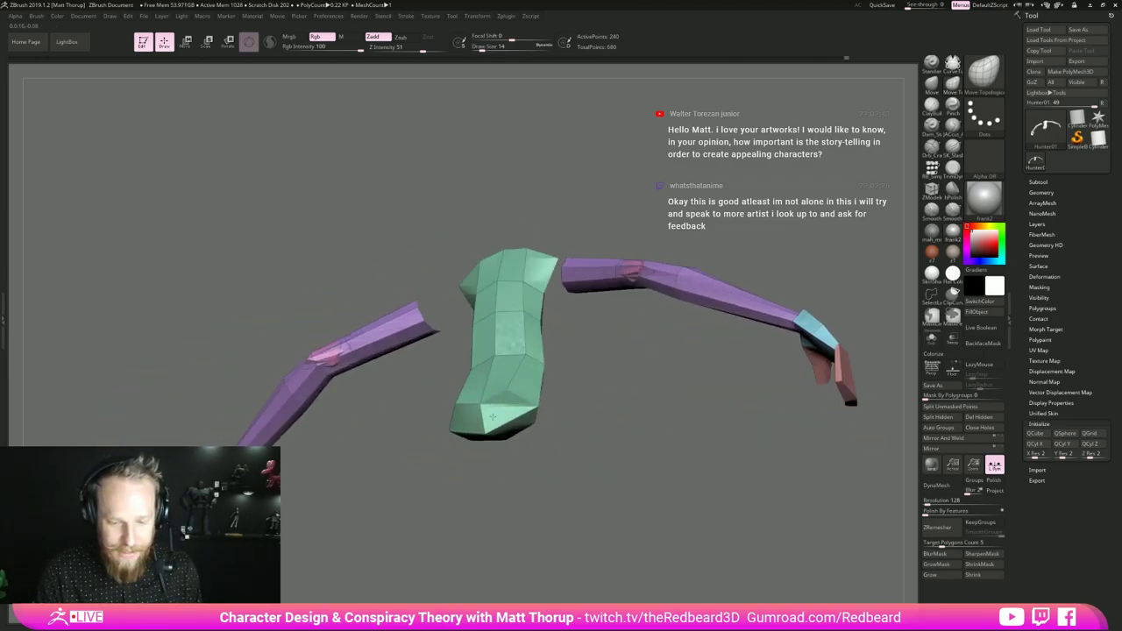
mouse_move(561, 368)
left_mouse_down("shift")
mouse_move(606, 439)
mouse_move(621, 441)
mouse_move(625, 464)
left_mouse_up("shift")
left_click(630, 426, "ctrl+shift")
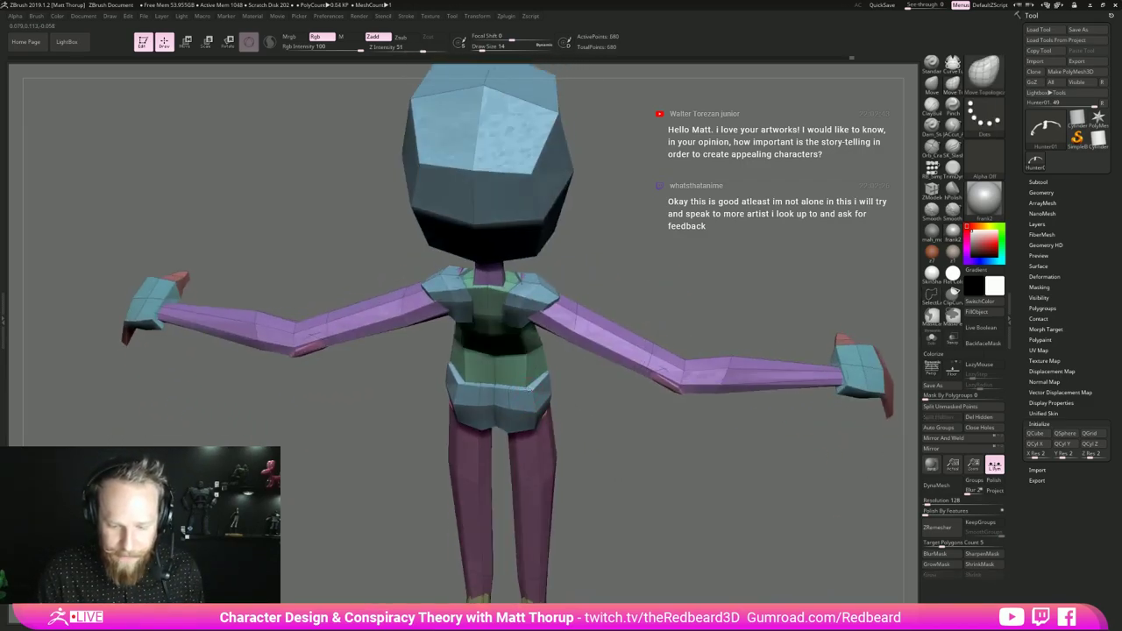
- Refine the upper edge and sides of the pelvis with the Move Topological brush at draw sizes 14 and 17
mouse_move(528, 402)
left_mouse_down()
mouse_move(529, 392)
mouse_move(507, 394)
left_mouse_up()
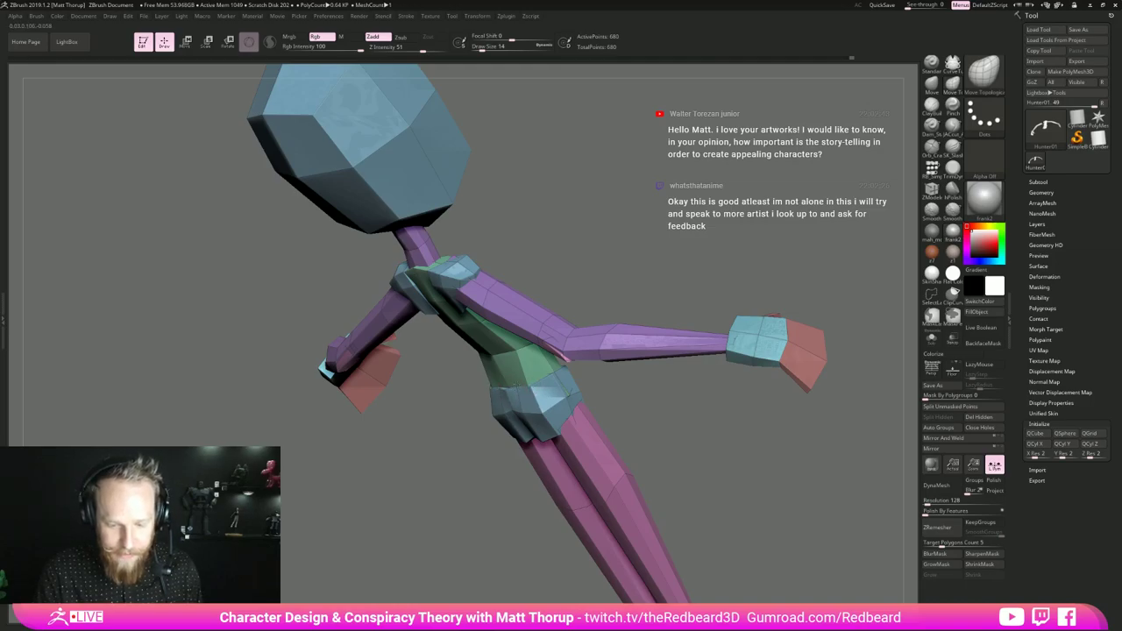
left_click_drag(605, 377, 670, 381)
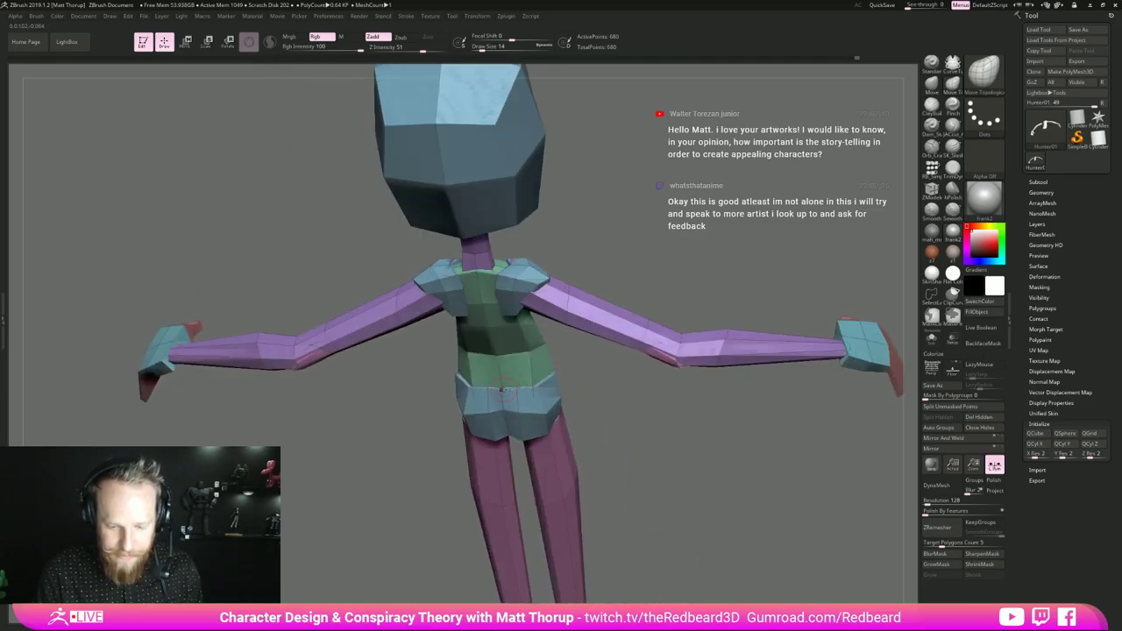
mouse_move(571, 392)
left_mouse_down()
mouse_move(496, 394)
mouse_move(631, 388)
mouse_move(561, 389)
mouse_move(638, 416)
mouse_move(614, 408)
mouse_move(623, 474)
left_mouse_up()
key("s")
mouse_move(534, 399)
left_mouse_down()
mouse_move(567, 405)
mouse_move(563, 440)
mouse_move(602, 380)
left_mouse_up()
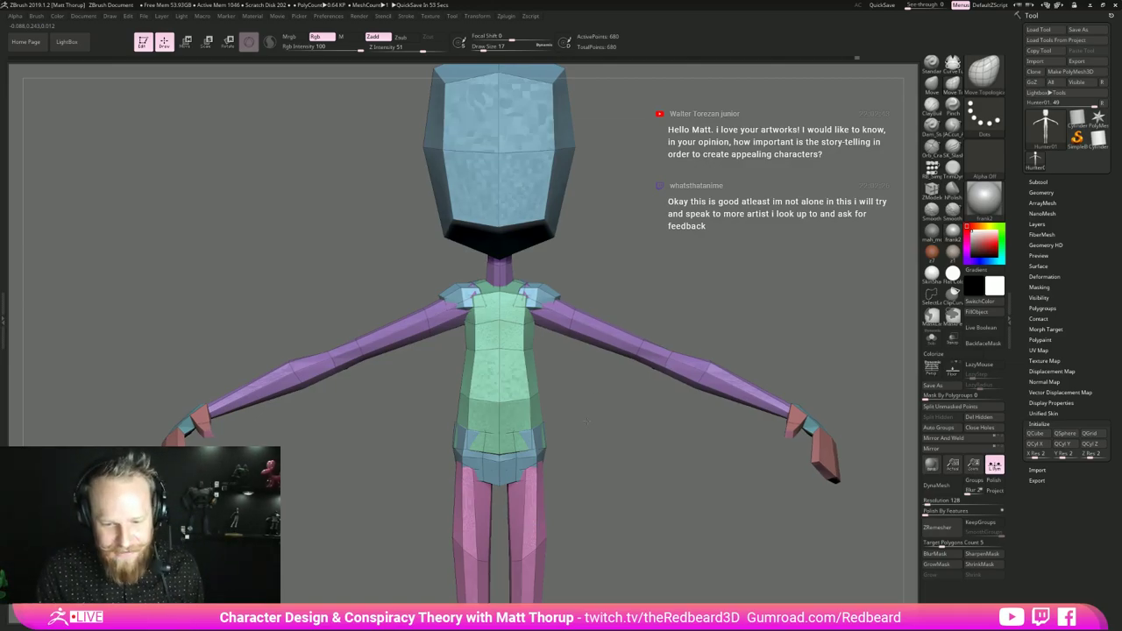
- Insert an edge loop across the upper torso below the shoulders with the ZModeler brush
left_click_drag(674, 419, 589, 422)
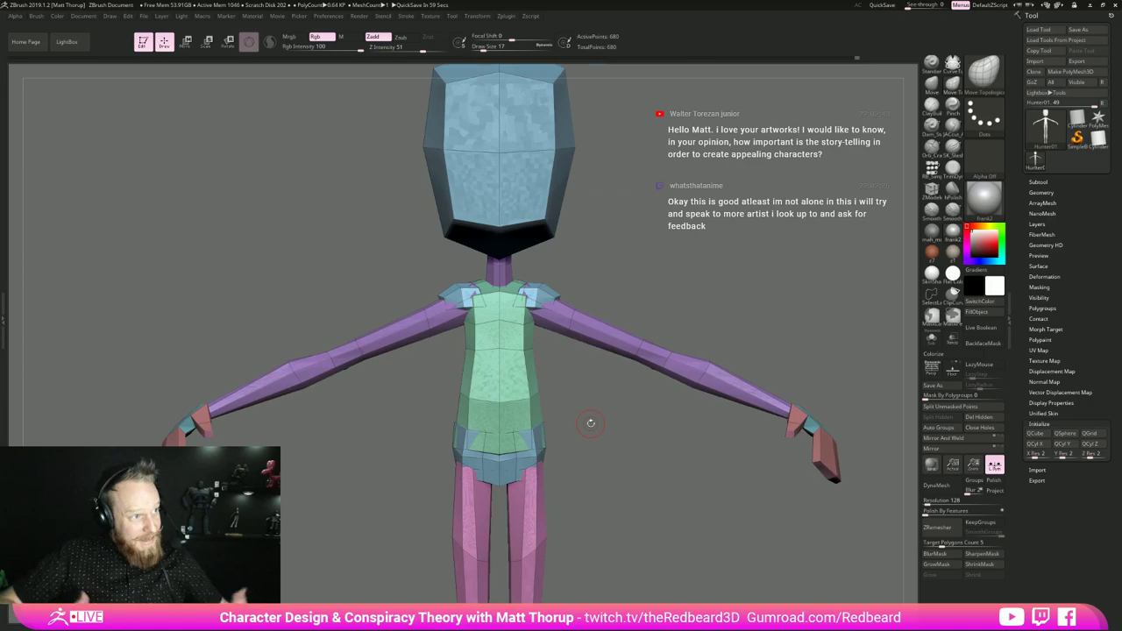
left_click_drag(591, 424, 477, 431)
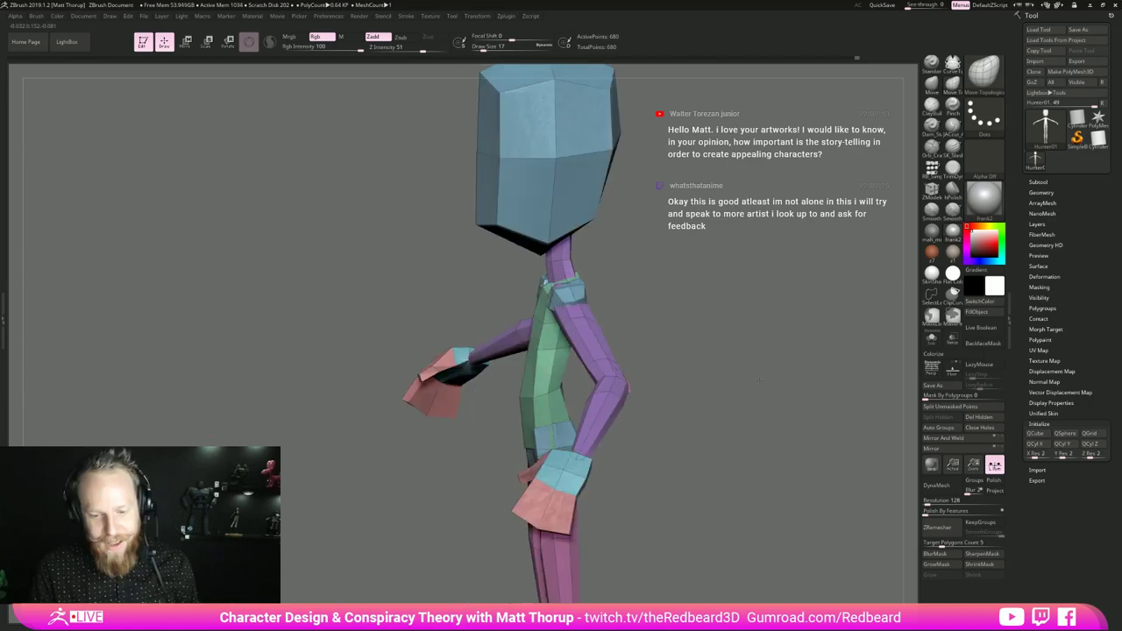
left_click_drag(758, 381, 624, 373)
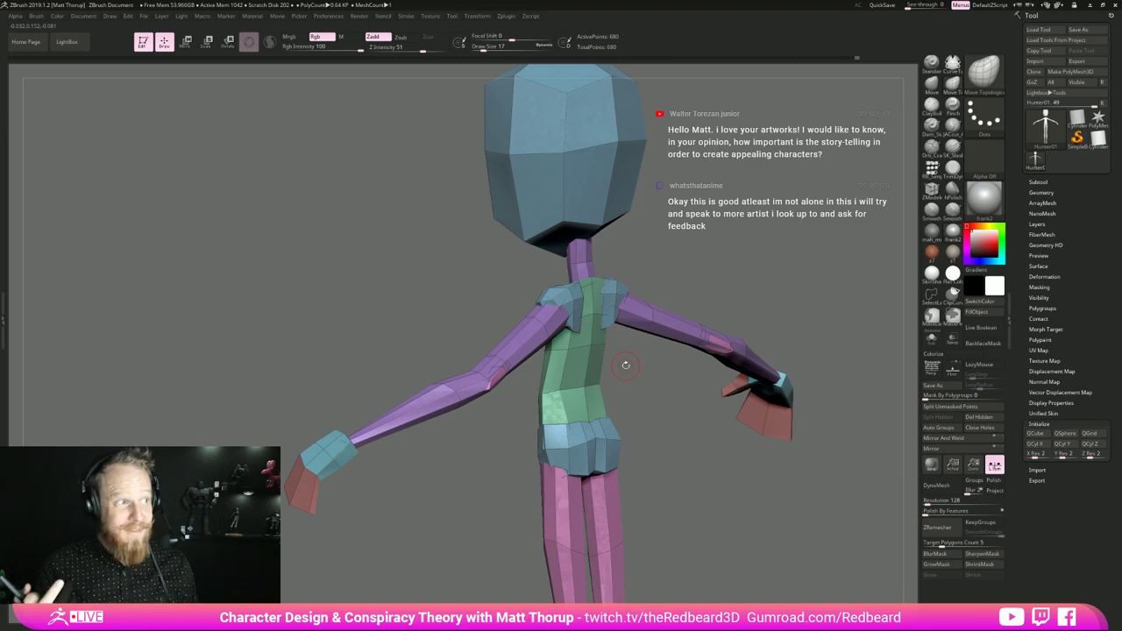
mouse_move(664, 408)
left_mouse_down()
mouse_move(699, 431)
mouse_move(744, 420)
mouse_move(670, 408)
left_mouse_up()
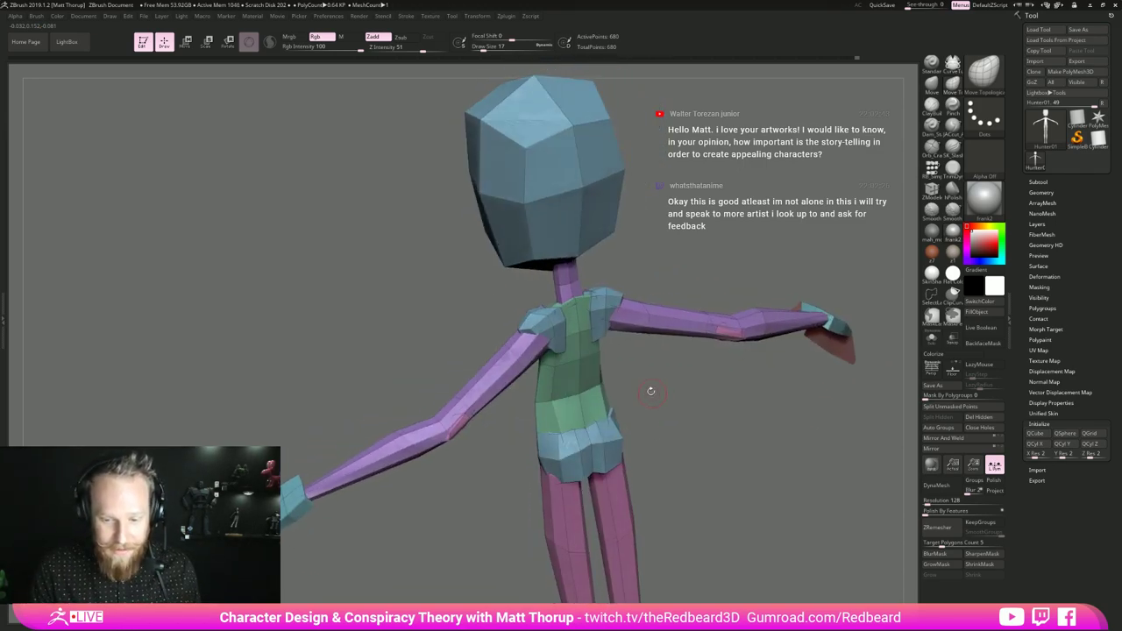
key("b")
key("z")
key("m")
left_click(579, 338)
mouse_move(635, 337)
left_mouse_down()
mouse_move(649, 359)
mouse_move(646, 412)
left_mouse_up()
- Switch to the Move brush and isolate the torso to check its loops before restoring the whole figure
key("b")
key("m")
key("v")
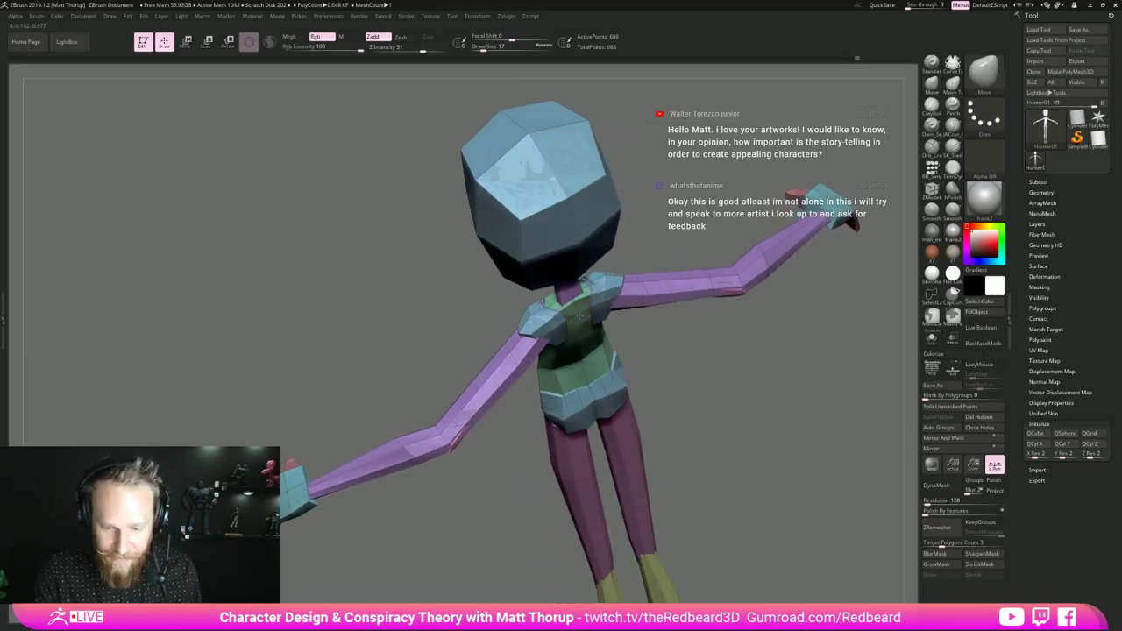
left_click(581, 323, "ctrl+shift")
left_click_drag(625, 321, 666, 317)
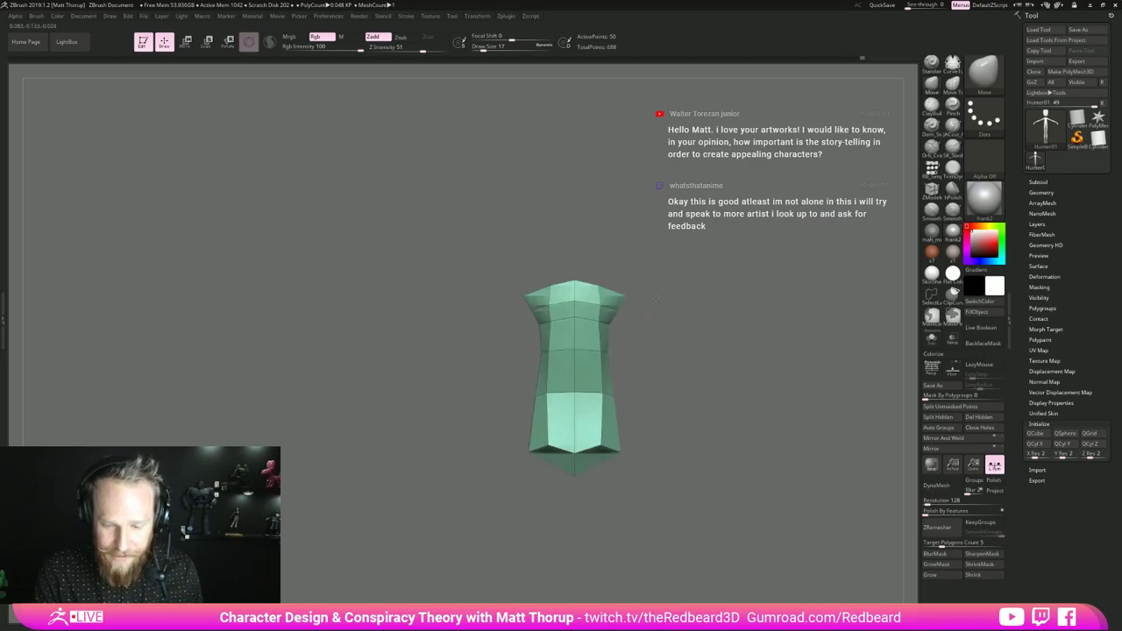
left_click(704, 323, "ctrl+shift")
- Check the isolated torso from several angles, show the whole figure again, and reduce the Move brush to draw size 13
left_click_drag(699, 399, 774, 411)
left_click_drag(709, 384, 604, 325)
left_click_drag(777, 278, 743, 306)
left_click_drag(478, 312, 515, 307)
key("[")
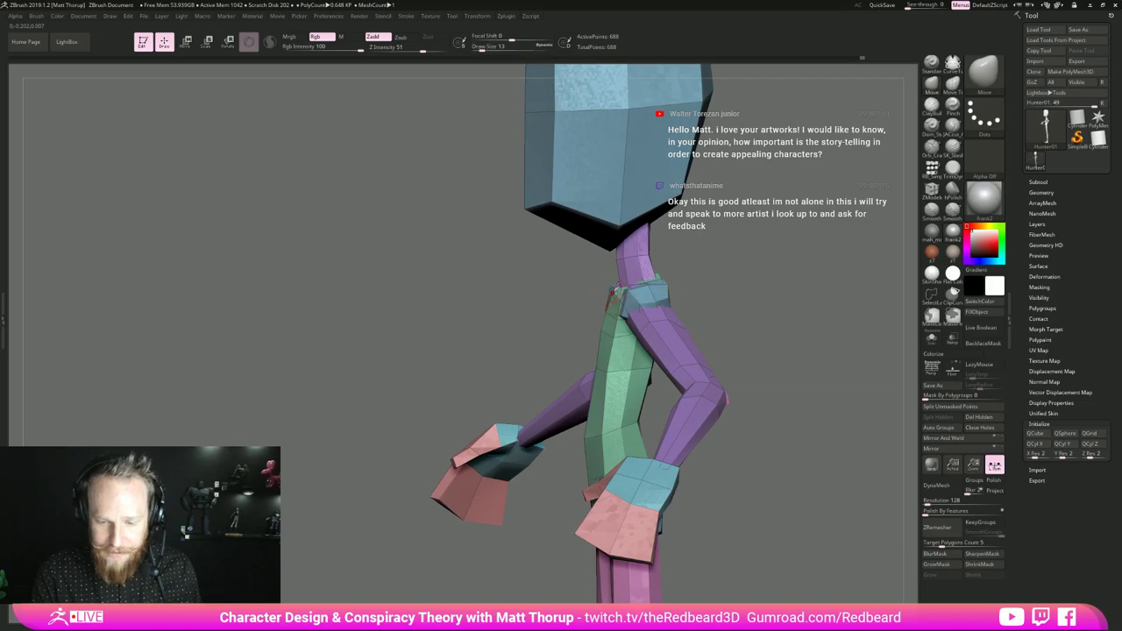
- Examine the full figure's proportions and silhouette from the front, side and back
left_click_drag(697, 288, 764, 292)
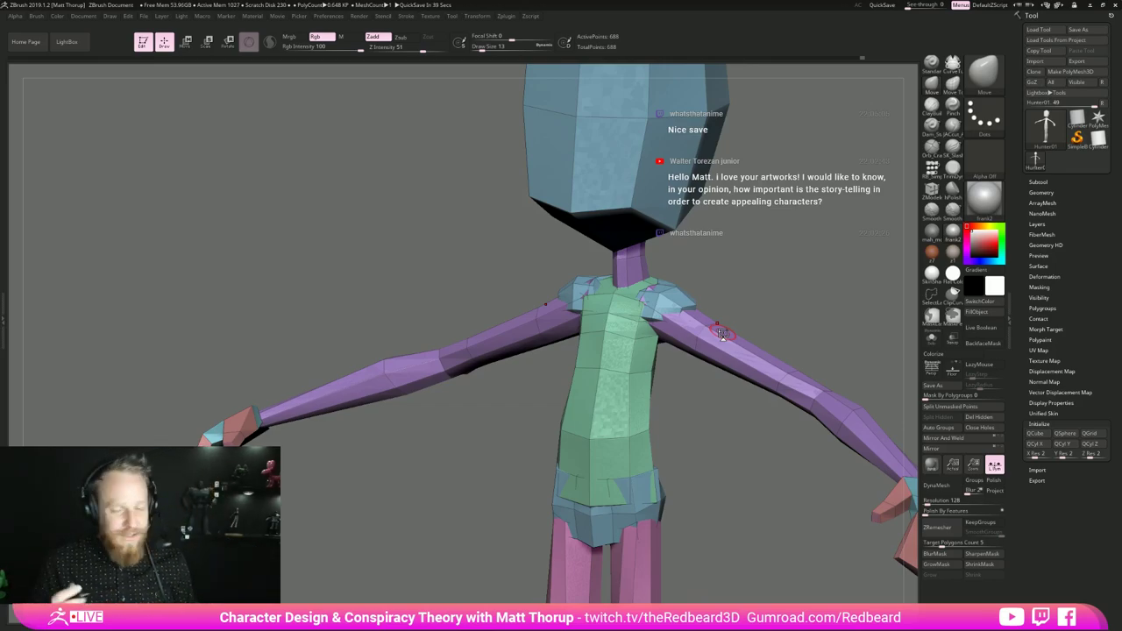
left_click_drag(688, 414, 663, 415)
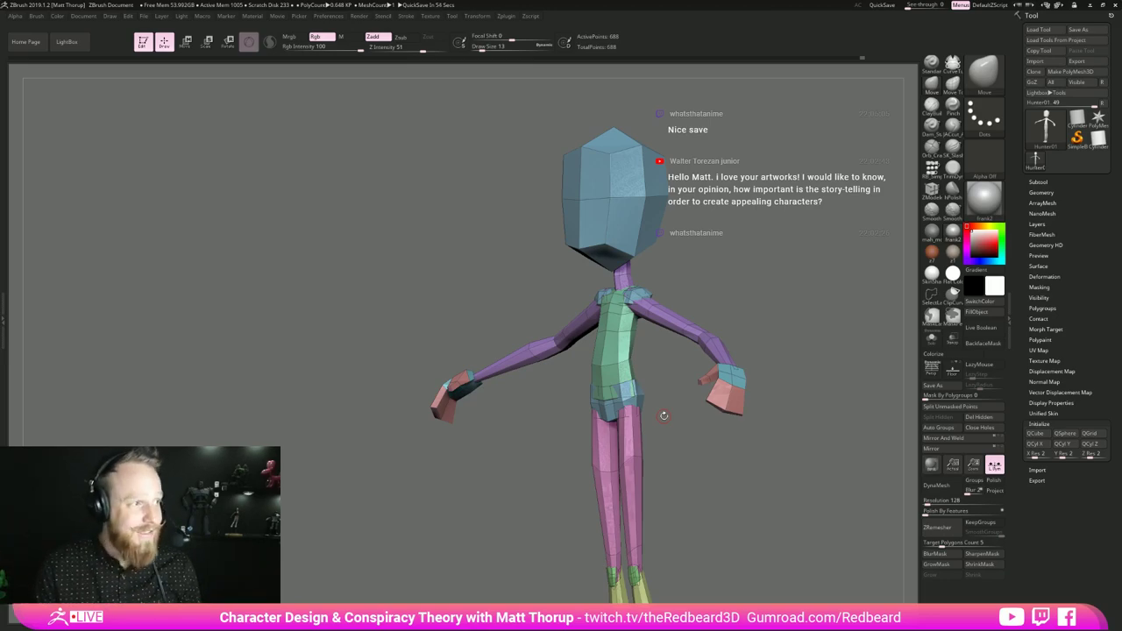
left_click_drag(829, 321, 534, 362)
left_click_drag(795, 415, 732, 473, "alt")
left_click_drag(523, 362, 518, 332)
left_click_drag(507, 378, 717, 361)
left_click_drag(717, 361, 647, 372, "alt")
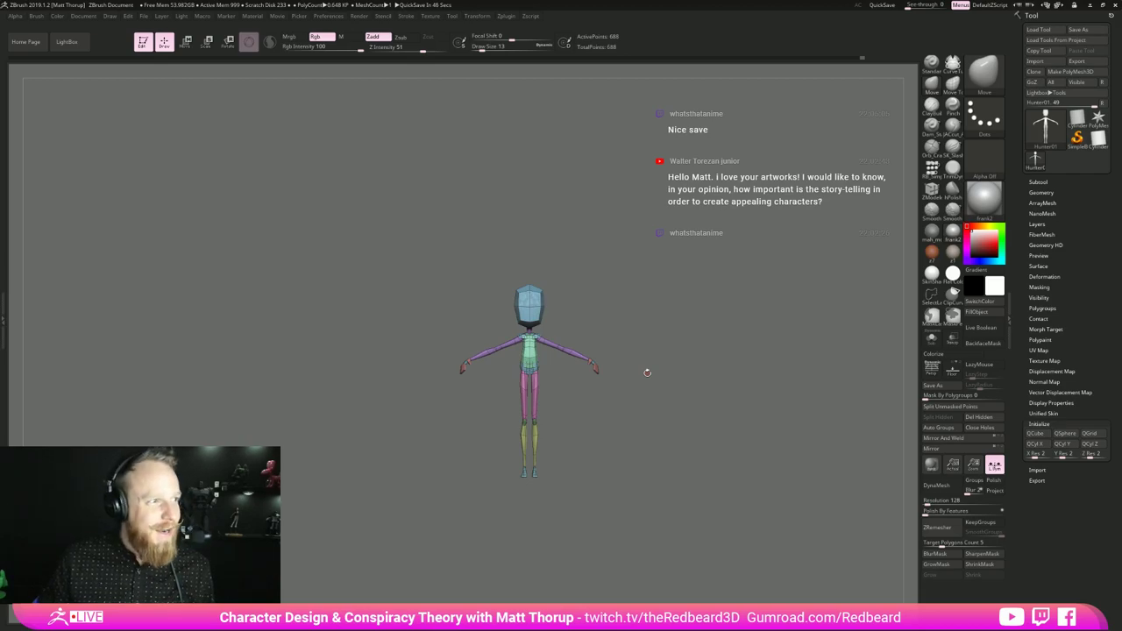
left_click_drag(690, 365, 632, 392)
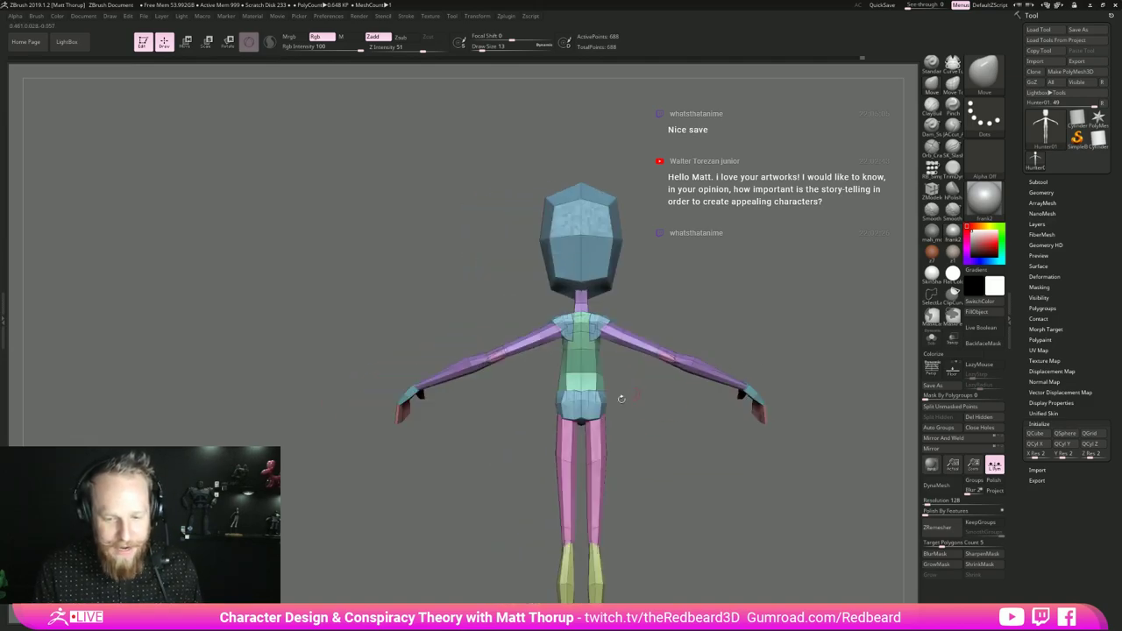
left_click_drag(487, 382, 513, 407, "alt")
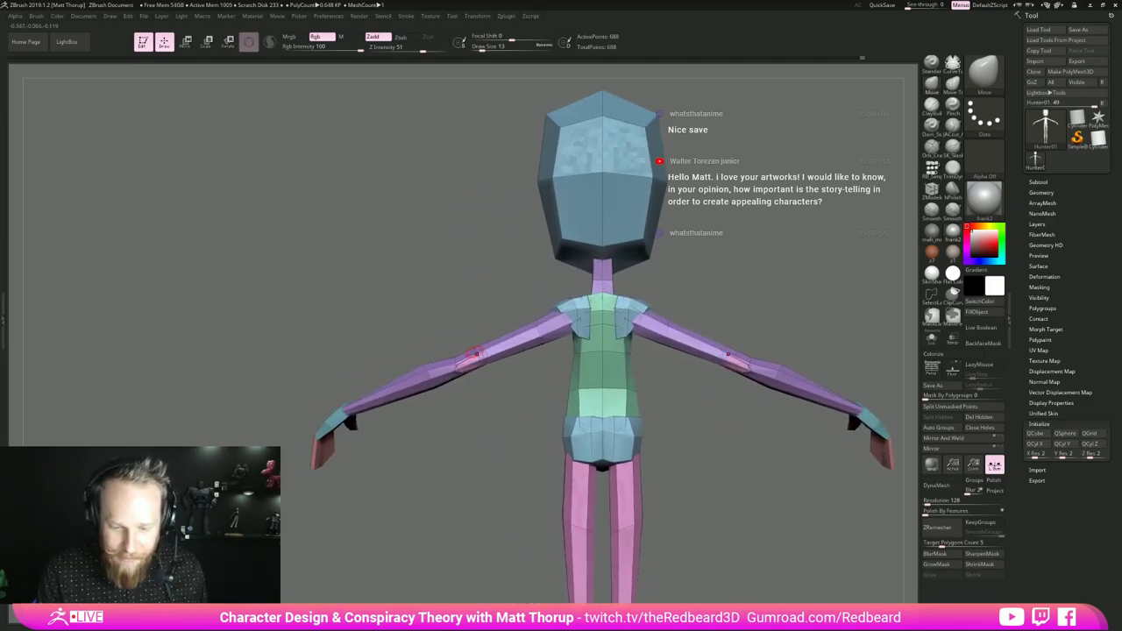
- Nudge the lower back edge of the pelvis slightly upward with the Move brush at draw size 41
key("s")
left_click_drag(474, 356, 482, 355)
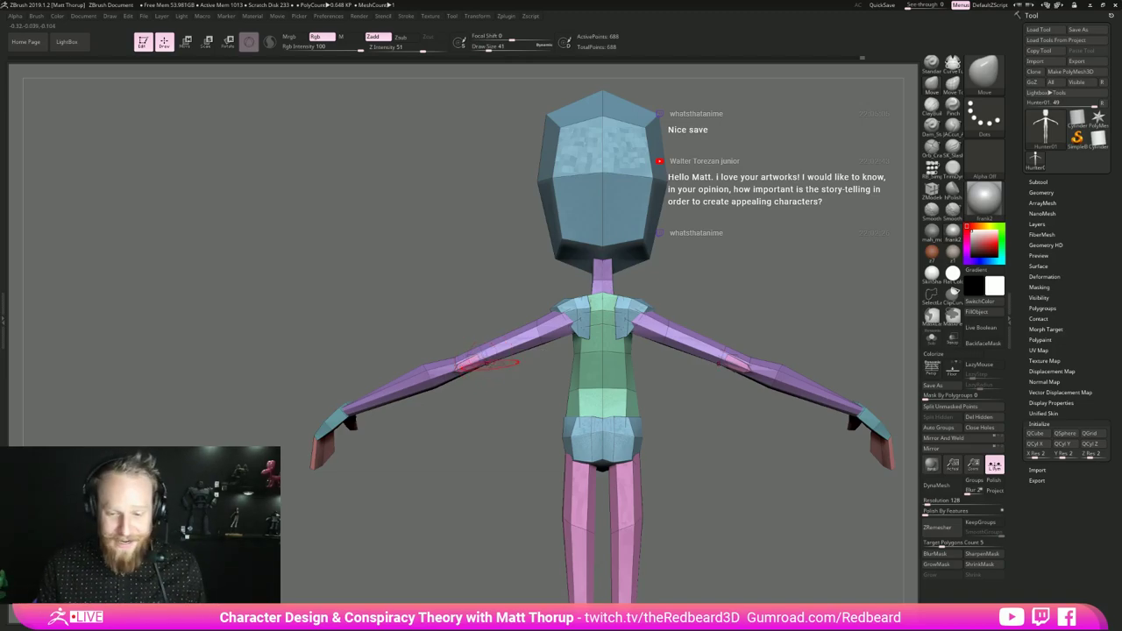
left_click_drag(731, 445, 692, 431)
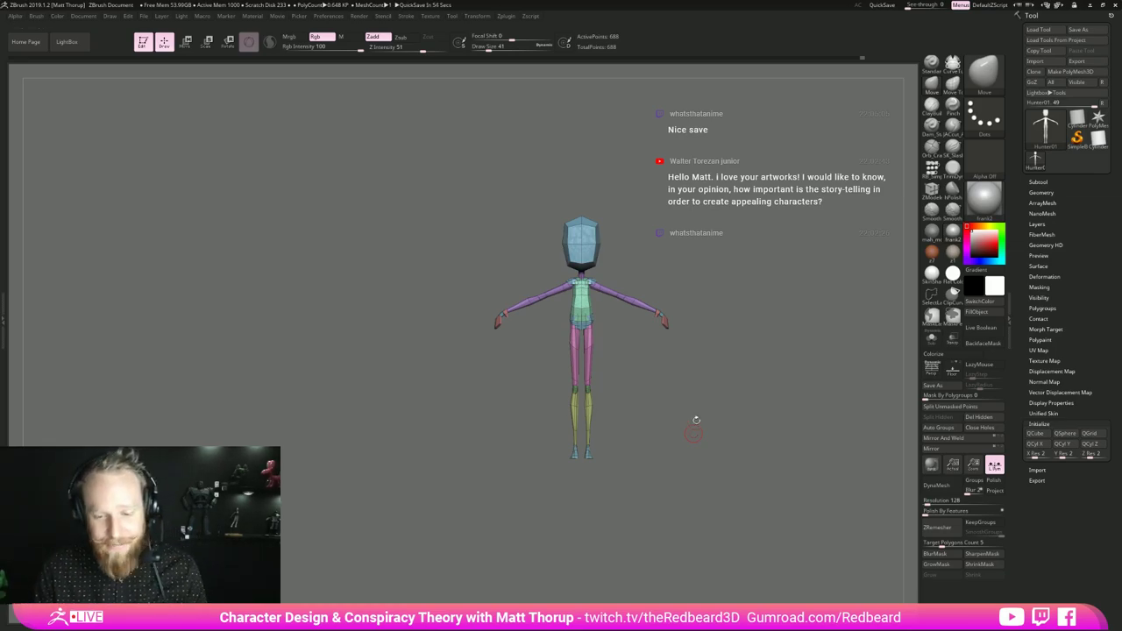
left_click_drag(696, 420, 637, 475)
mouse_move(771, 456)
left_mouse_down()
mouse_move(674, 456)
mouse_move(701, 500)
mouse_move(713, 415)
left_mouse_up()
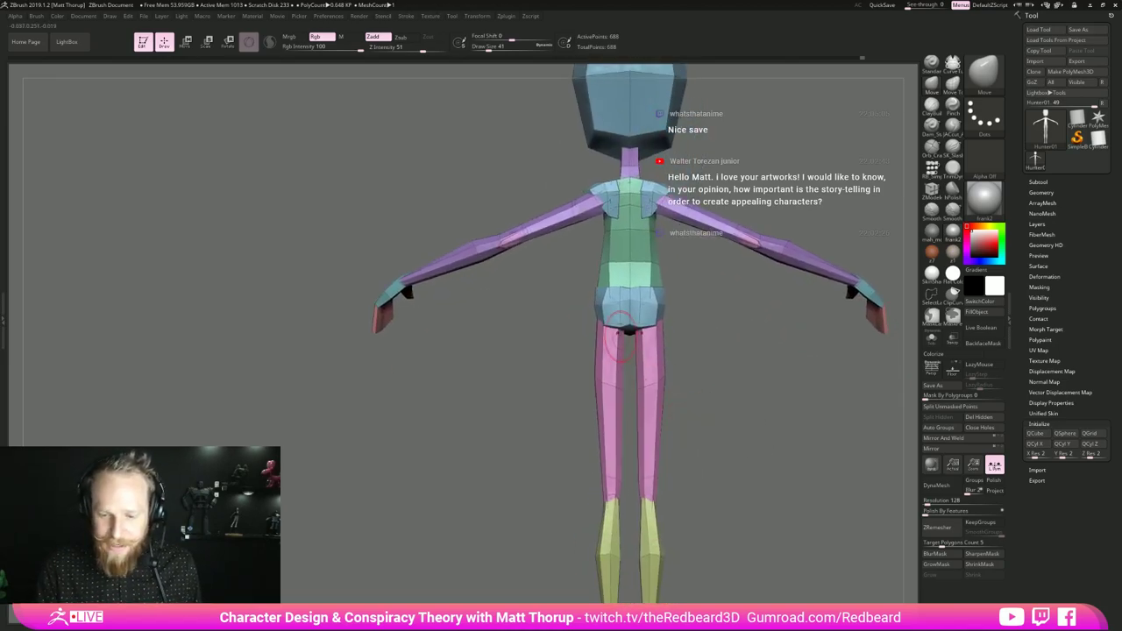
left_click_drag(611, 329, 611, 321)
- Adjust the side of the pelvis at the hip with the Move Topological brush at draw size 29
left_click_drag(692, 377, 845, 375)
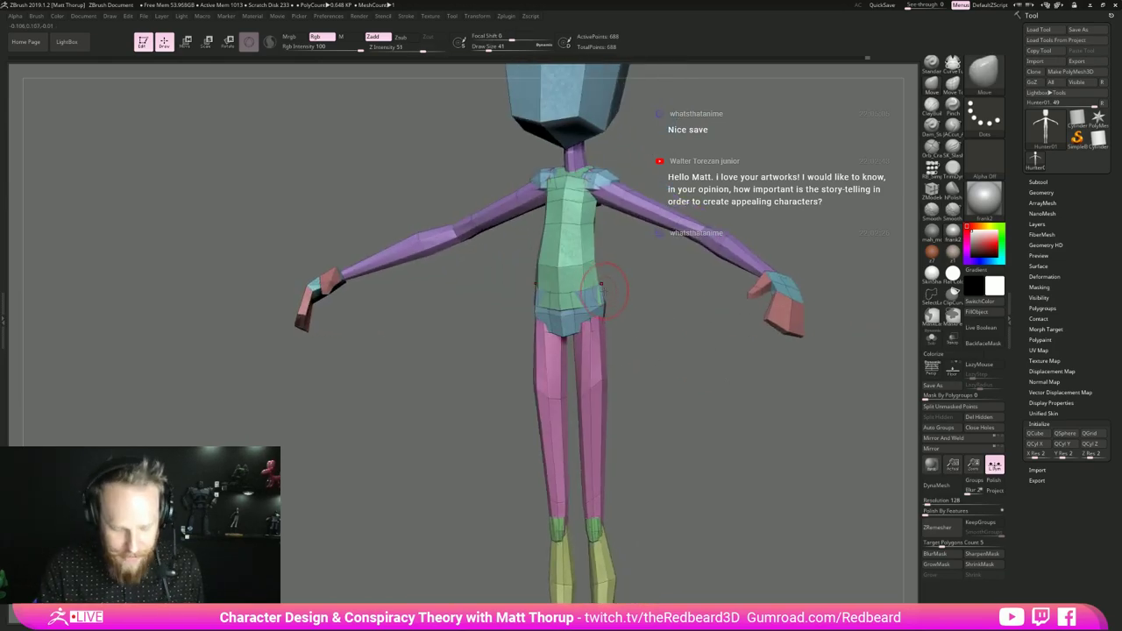
key("b")
key("m")
key("t")
key("s")
left_click_drag(603, 288, 600, 288)
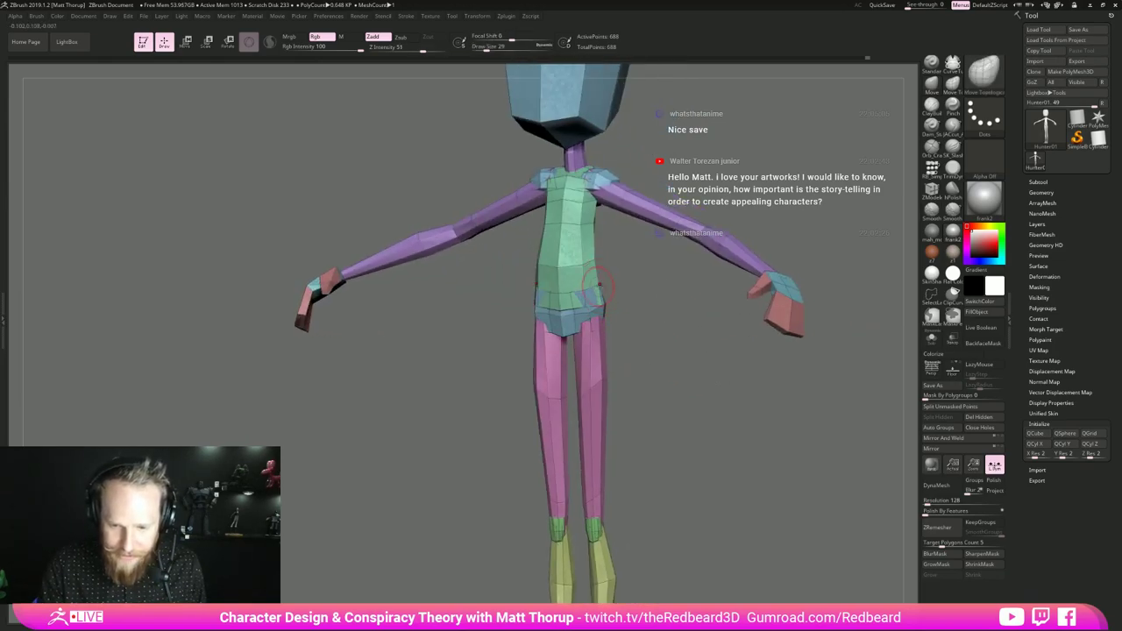
left_click_drag(701, 351, 647, 380)
left_click_drag(625, 290, 574, 296)
left_click_drag(684, 368, 727, 376)
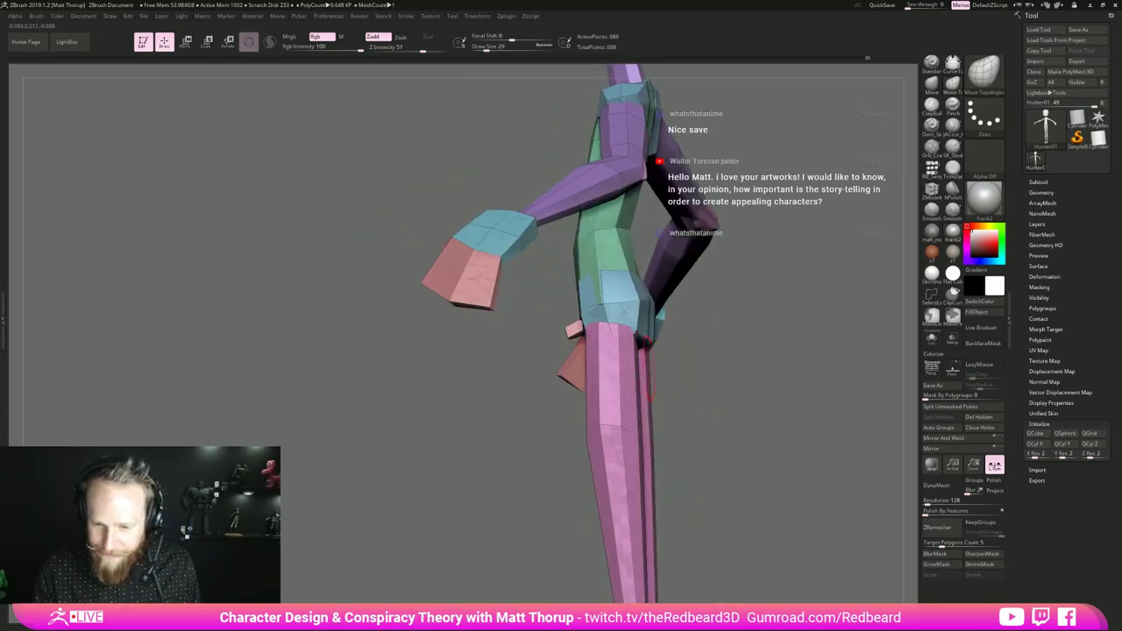
- Refine the front of the pelvis near the lower belly with Move Topological at draw size 18 and check the figure from behind
mouse_move(523, 355)
left_mouse_down()
mouse_move(913, 296)
mouse_move(885, 303)
left_mouse_up()
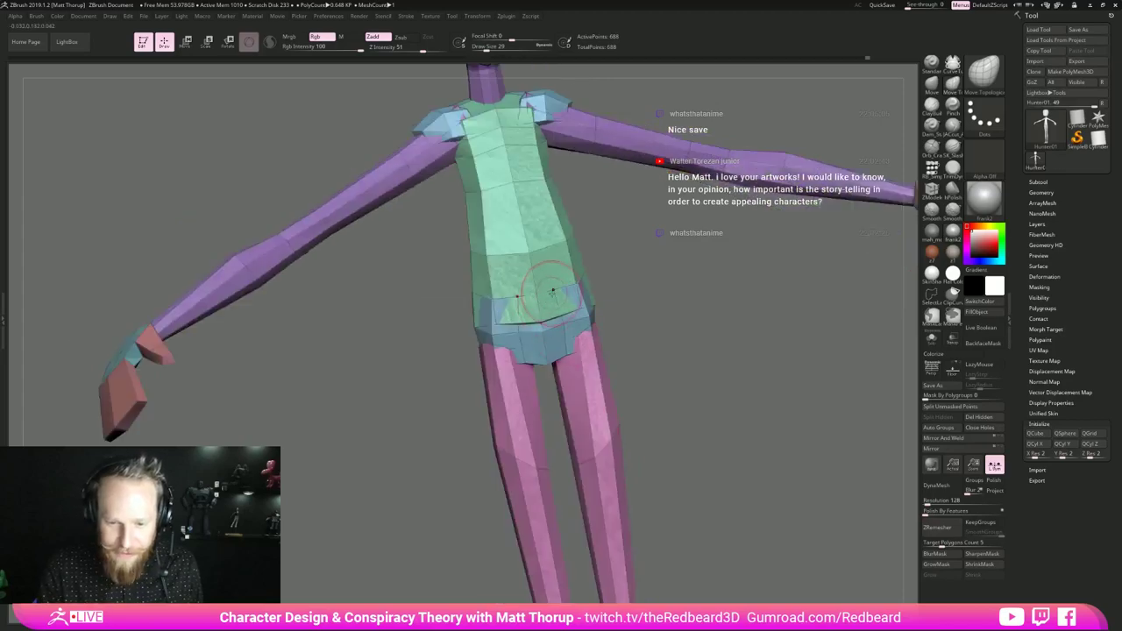
left_click_drag(684, 350, 657, 359)
key("s")
left_click(551, 296)
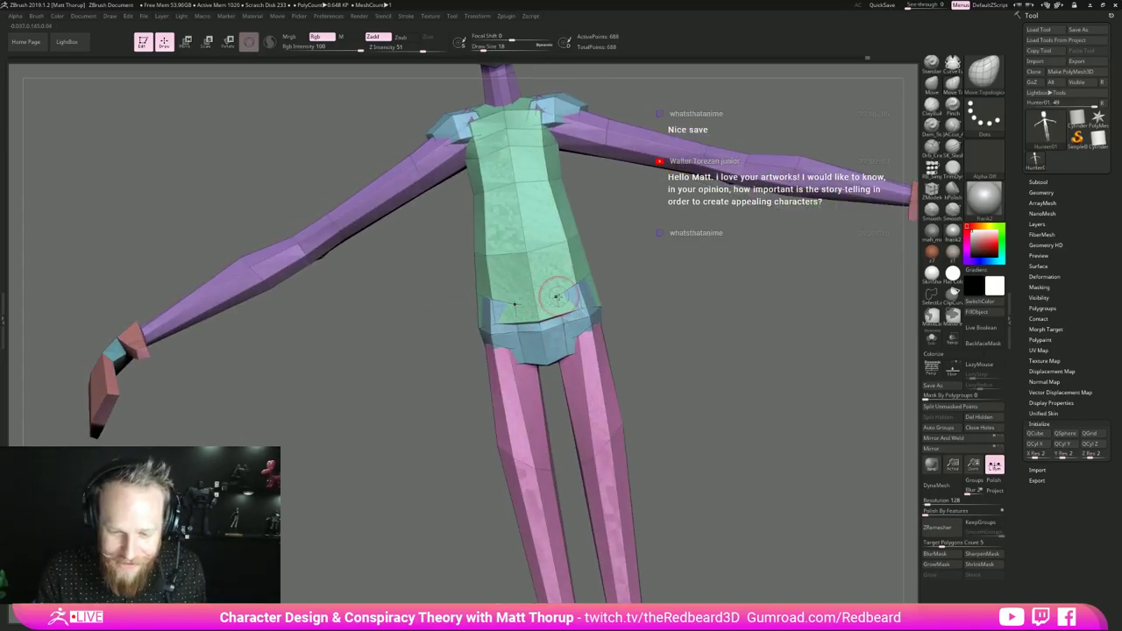
mouse_move(842, 386)
left_mouse_down()
mouse_move(644, 425)
mouse_move(726, 425)
mouse_move(674, 468)
left_mouse_up()
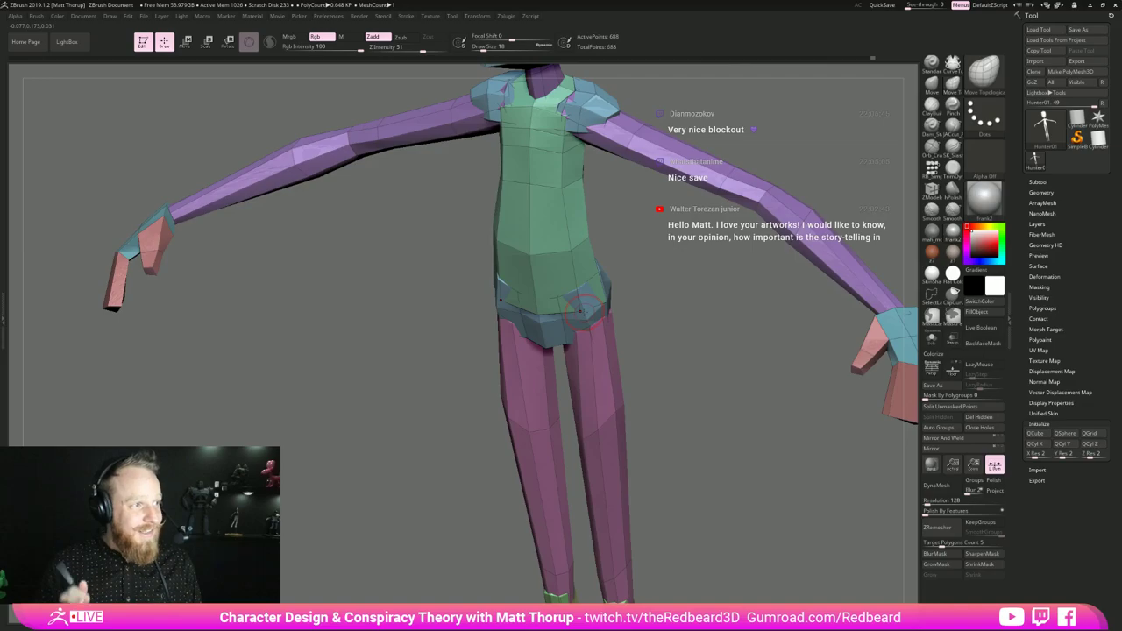
mouse_move(675, 425)
left_mouse_down()
mouse_move(708, 411)
mouse_move(662, 401)
mouse_move(701, 430)
mouse_move(670, 417)
left_mouse_up()
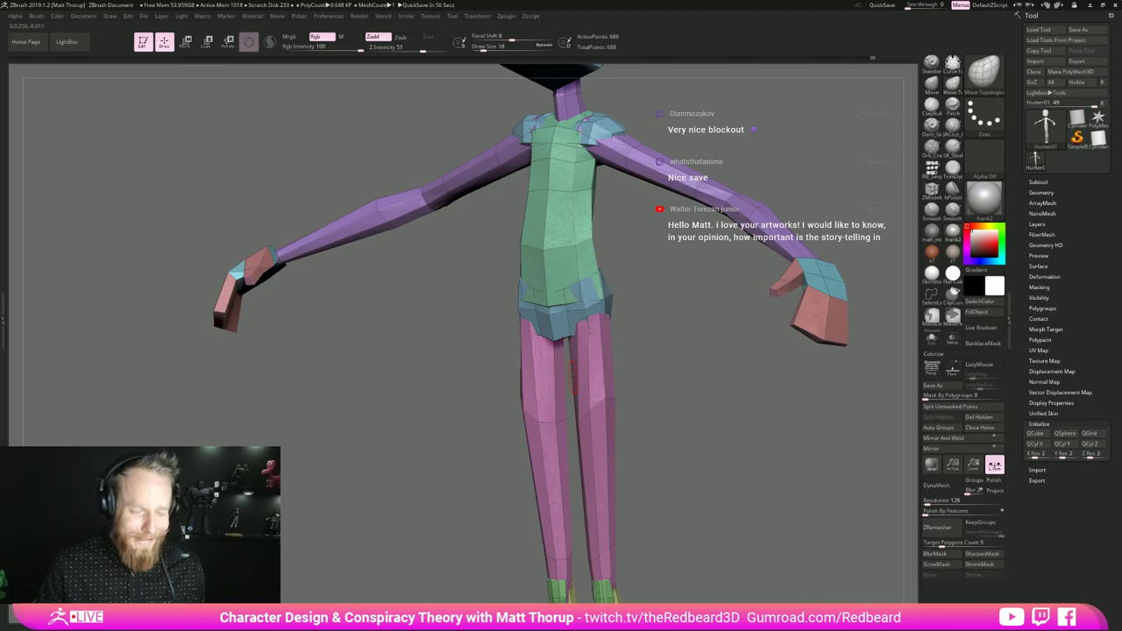
left_click_drag(688, 379, 646, 381)
left_click_drag(733, 362, 519, 351, "alt")
left_click_drag(634, 322, 645, 331)
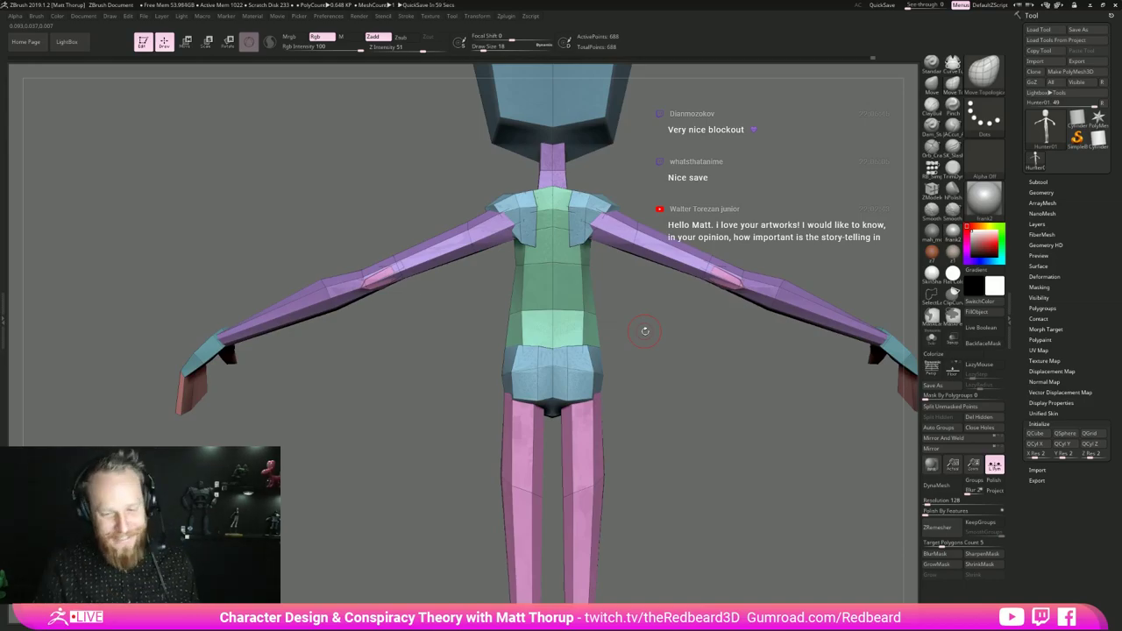
- Examine the character blockout's torso, limbs and full figure from several sides, and turn on perspective for the view
left_click_drag(645, 331, 550, 401)
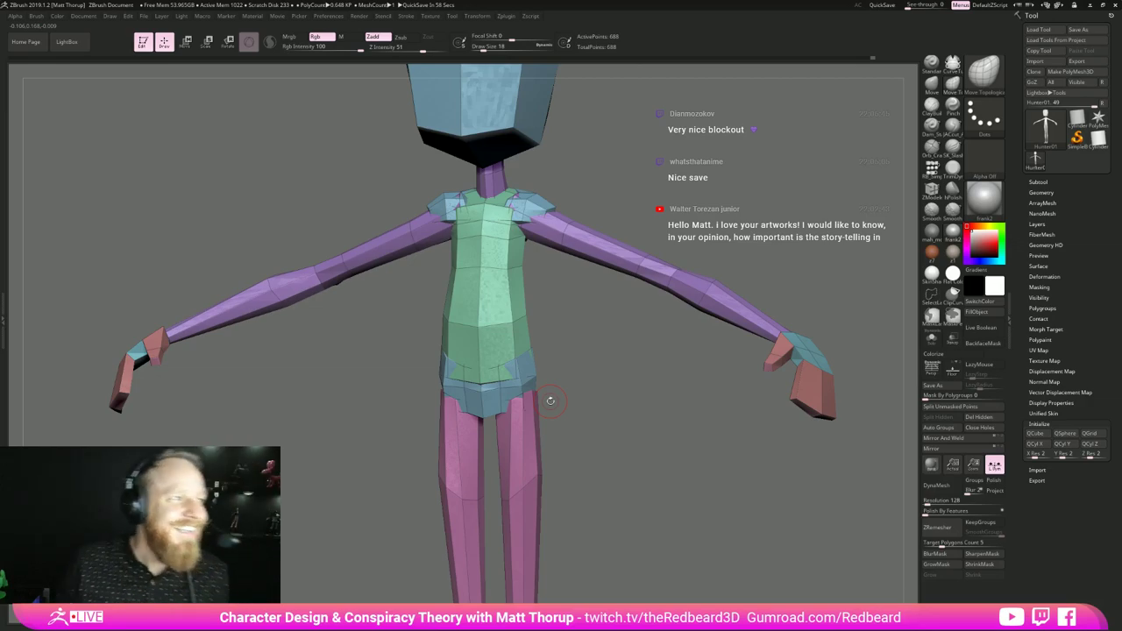
left_click_drag(666, 471, 561, 488)
left_click_drag(653, 552, 694, 377, "alt")
mouse_move(694, 386)
left_mouse_down()
mouse_move(771, 390)
mouse_move(696, 394)
left_mouse_up()
left_click_drag(692, 399, 714, 439, "alt")
left_click_drag(714, 438, 671, 499)
left_click_drag(670, 500, 740, 482)
left_click_drag(740, 482, 733, 396, "alt")
left_click_drag(881, 319, 675, 444)
left_click_drag(675, 443, 706, 433)
left_click(931, 369)
left_click_drag(830, 424, 795, 439)
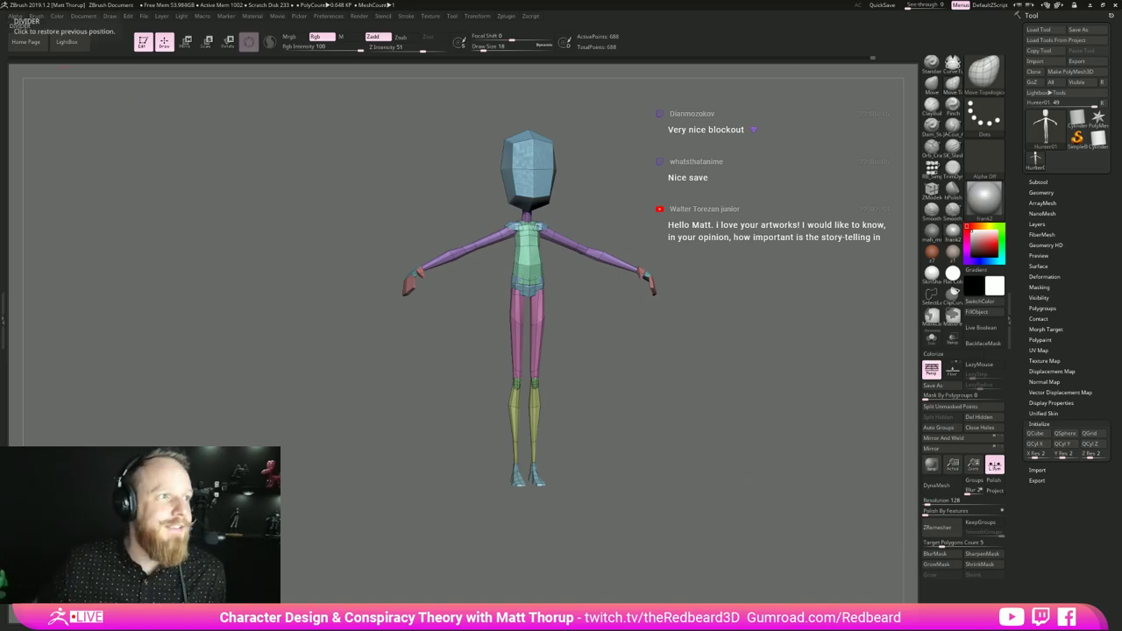
- Switch to Photos and zoom ghostHunterConcept.jpg in on the uncoloured character sketch, placing the window beside the model
key("alt+Tab")
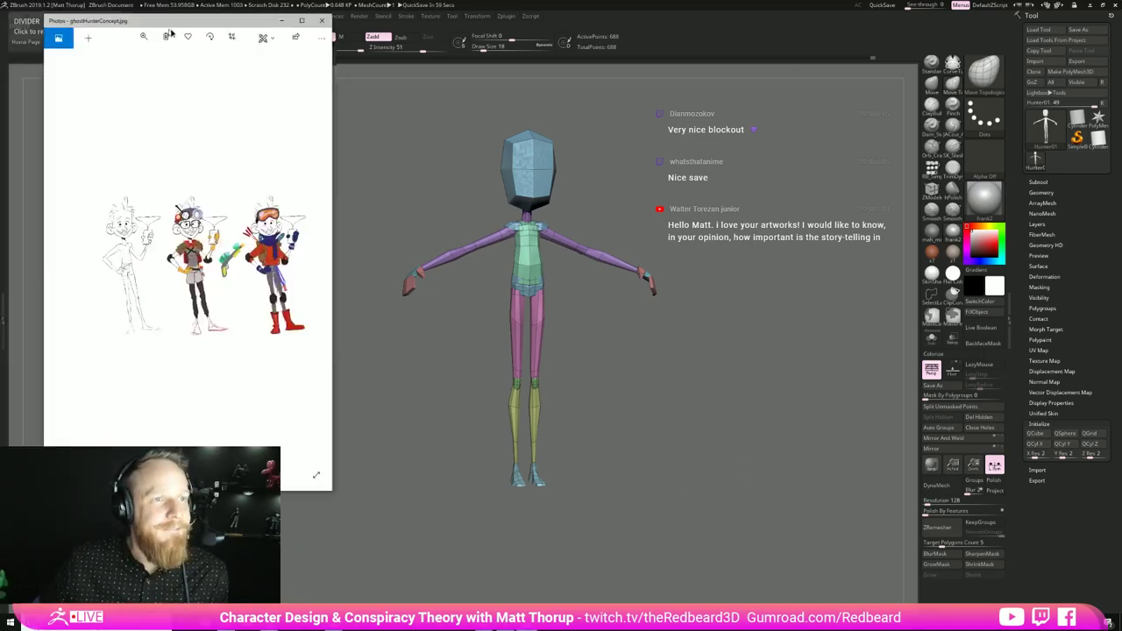
left_click_drag(136, 22, 197, 51)
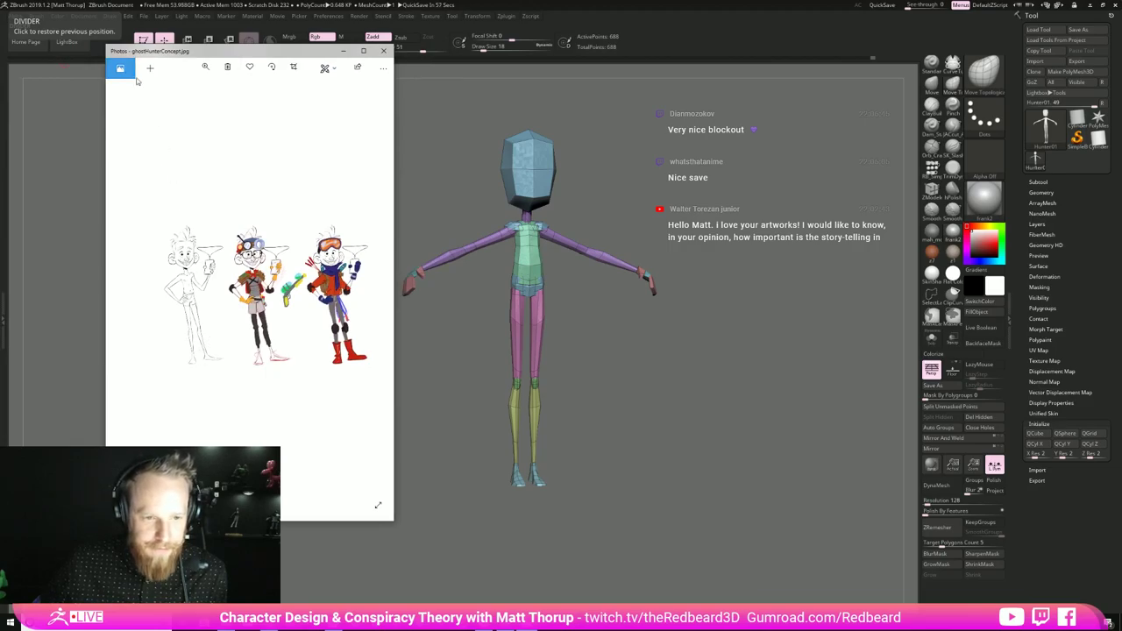
left_click(206, 68)
mouse_move(168, 89)
left_mouse_down()
mouse_move(198, 92)
mouse_move(177, 93)
left_mouse_up()
left_click_drag(178, 216, 335, 226)
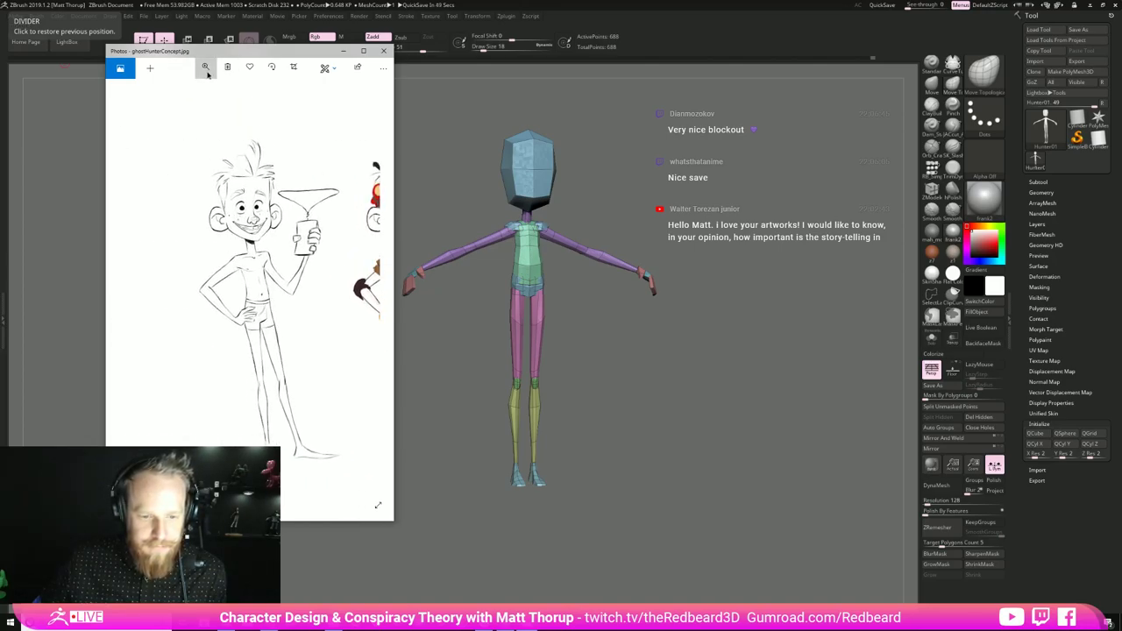
left_click(207, 75)
left_click_drag(177, 88, 179, 88)
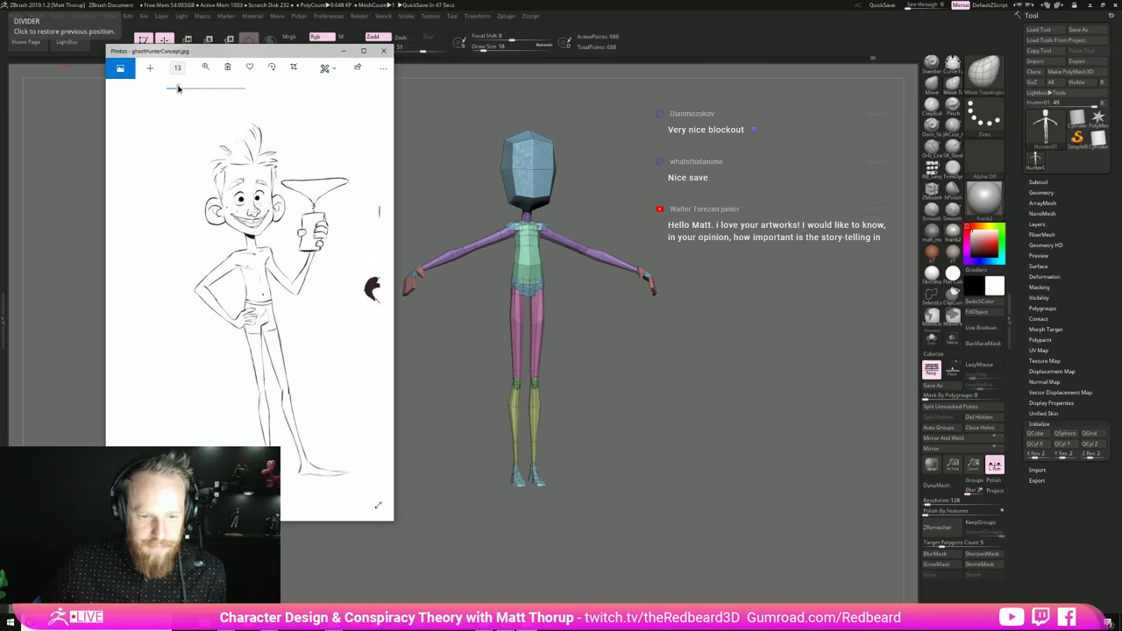
mouse_move(281, 54)
left_mouse_down()
mouse_move(259, 30)
mouse_move(251, 38)
left_mouse_up()
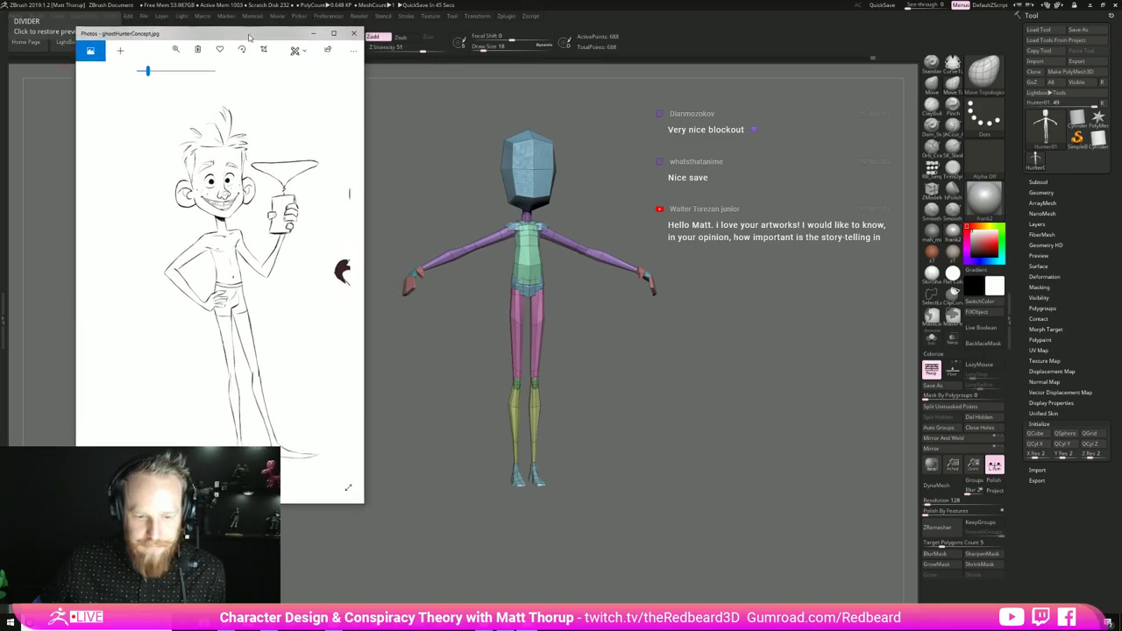
- Compare the blockout's proportions with the concept sketch from front and three-quarter views, and move the reference image out of the way
left_click(647, 372)
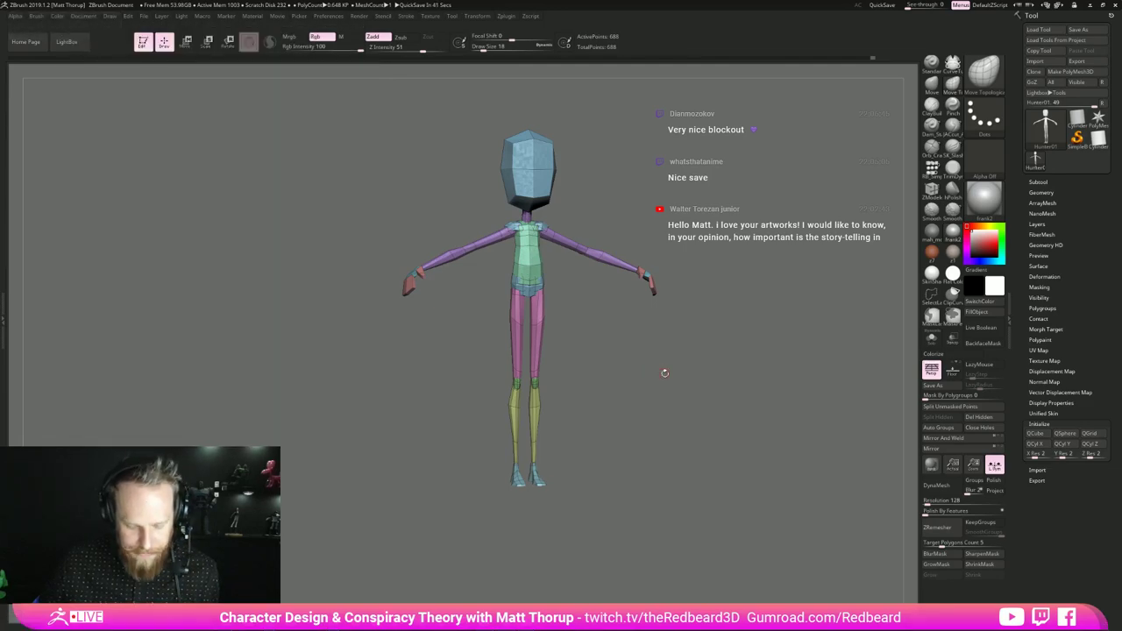
left_click_drag(663, 373, 658, 372, "alt")
key("alt+Tab")
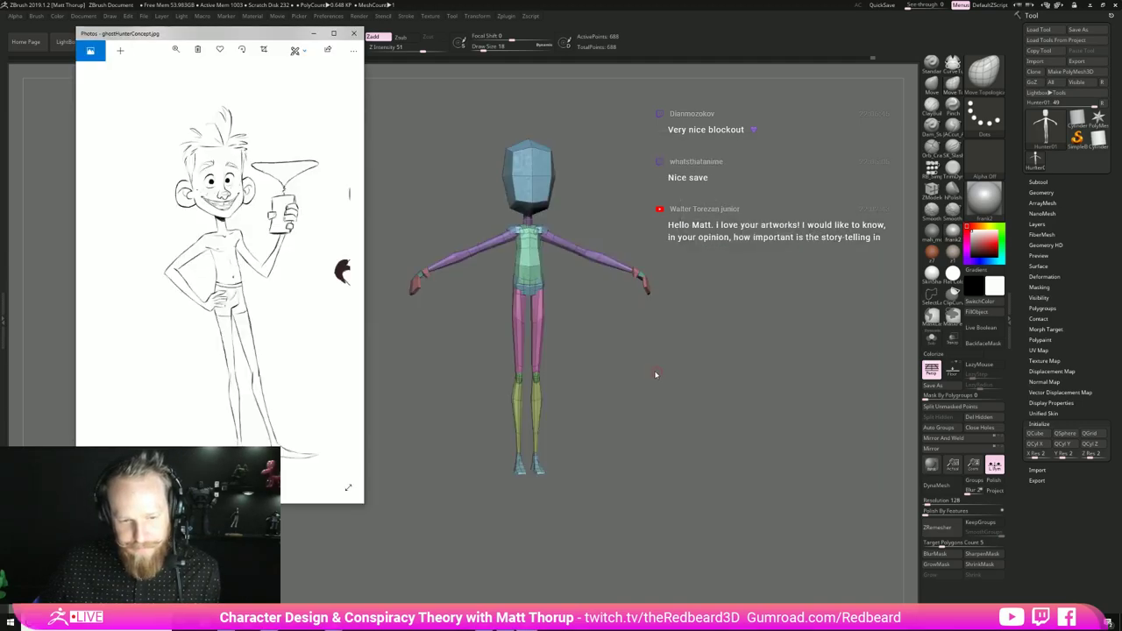
left_click_drag(656, 374, 654, 375)
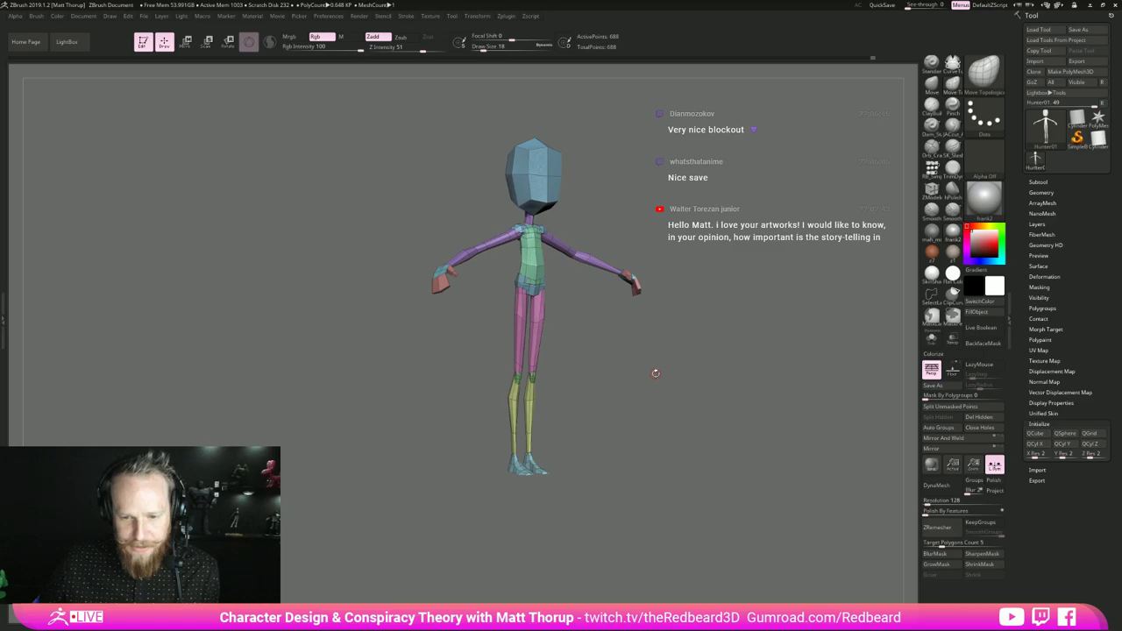
key("alt+Tab")
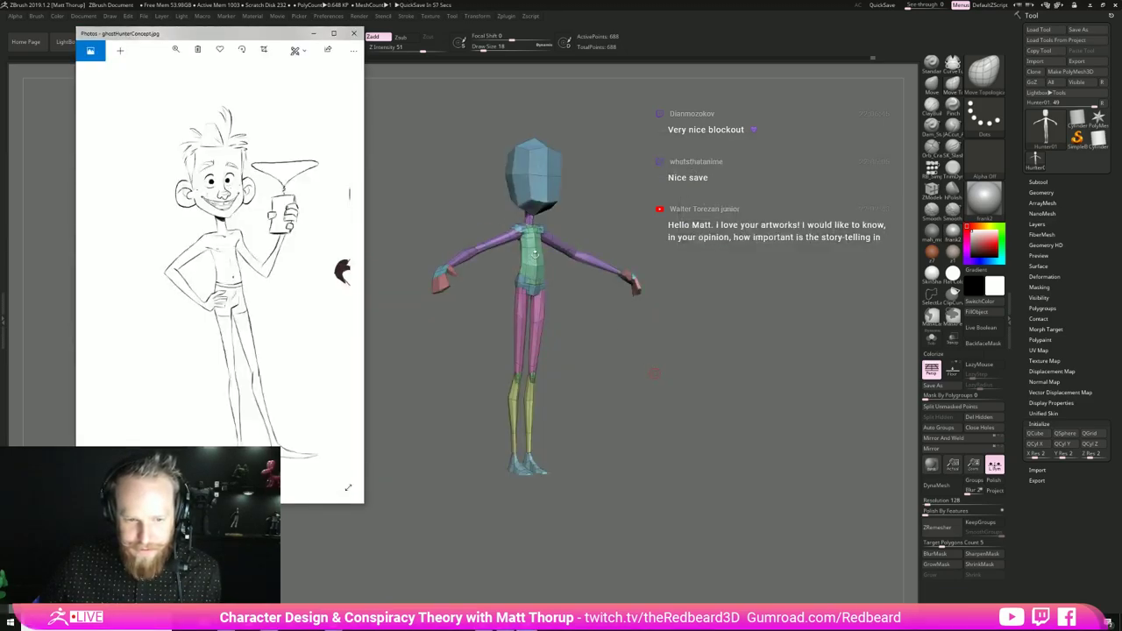
mouse_move(590, 285)
left_mouse_down()
mouse_move(565, 279)
mouse_move(569, 262)
mouse_move(545, 264)
mouse_move(539, 295)
mouse_move(605, 294)
left_mouse_up()
key("alt+Tab")
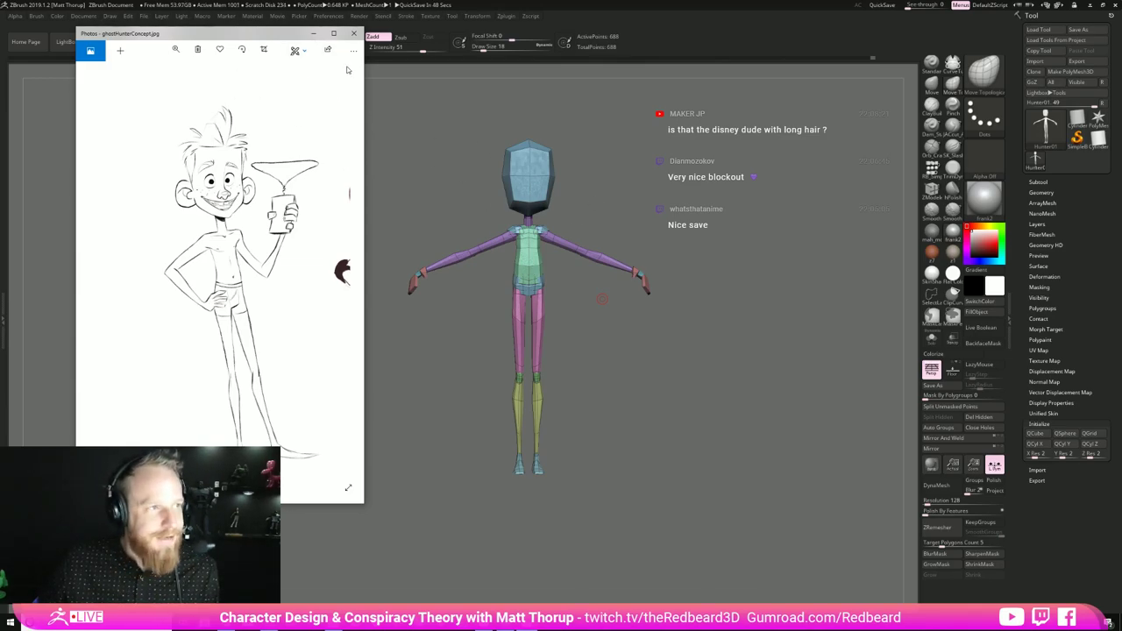
left_click_drag(193, 39, 0, 30)
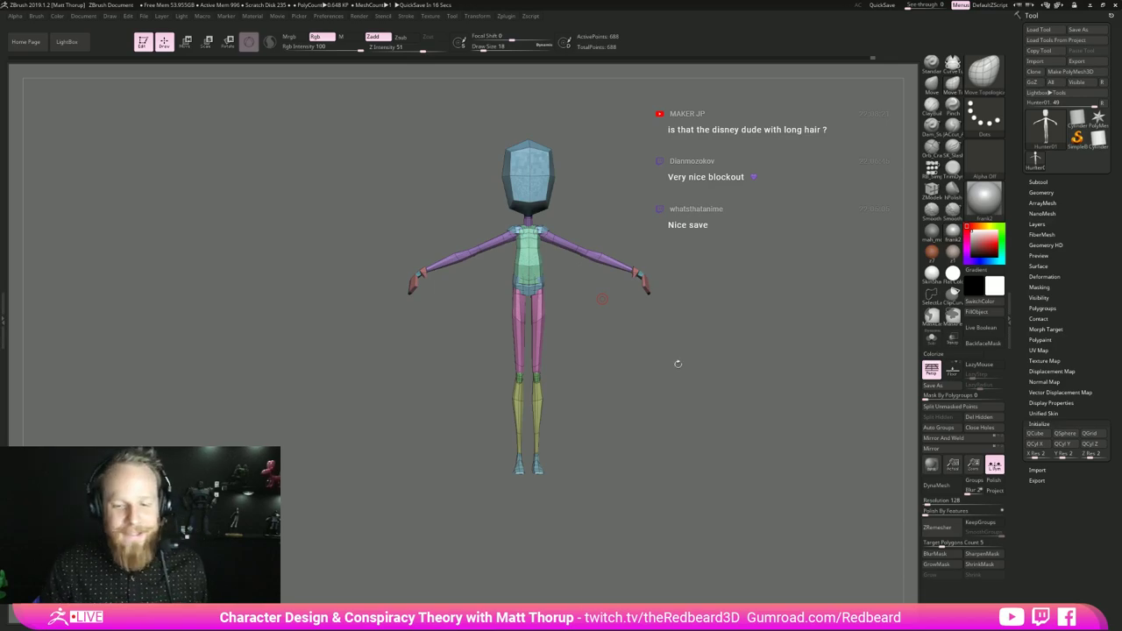
left_click_drag(675, 401, 669, 429)
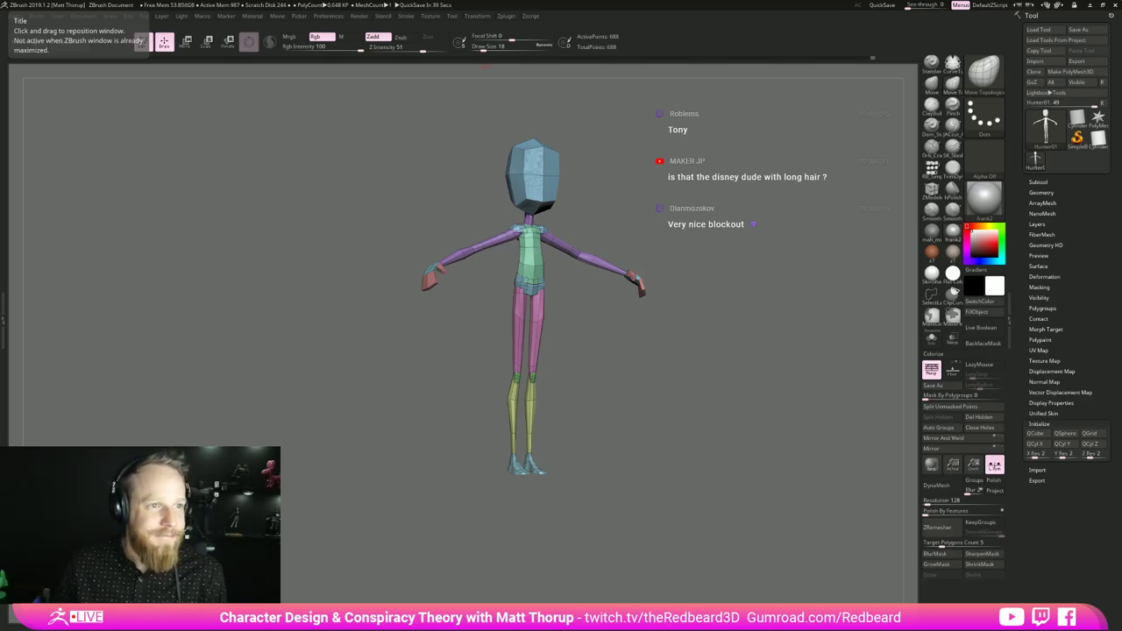
- Switch to the Move brush and set its draw size to 27 for adjusting the legs
mouse_move(699, 423)
left_mouse_down()
mouse_move(661, 434)
mouse_move(662, 488)
mouse_move(643, 491)
mouse_move(660, 491)
mouse_move(632, 488)
mouse_move(654, 412)
mouse_move(645, 405)
left_mouse_up()
key("b")
key("m")
key("v")
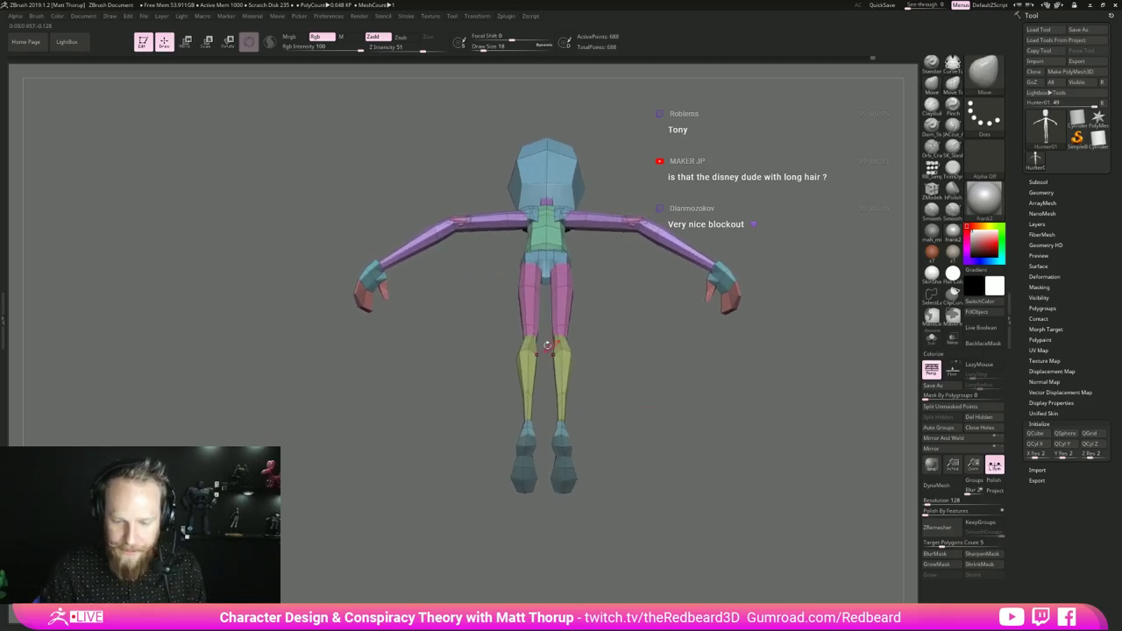
key("s")
left_click(533, 354)
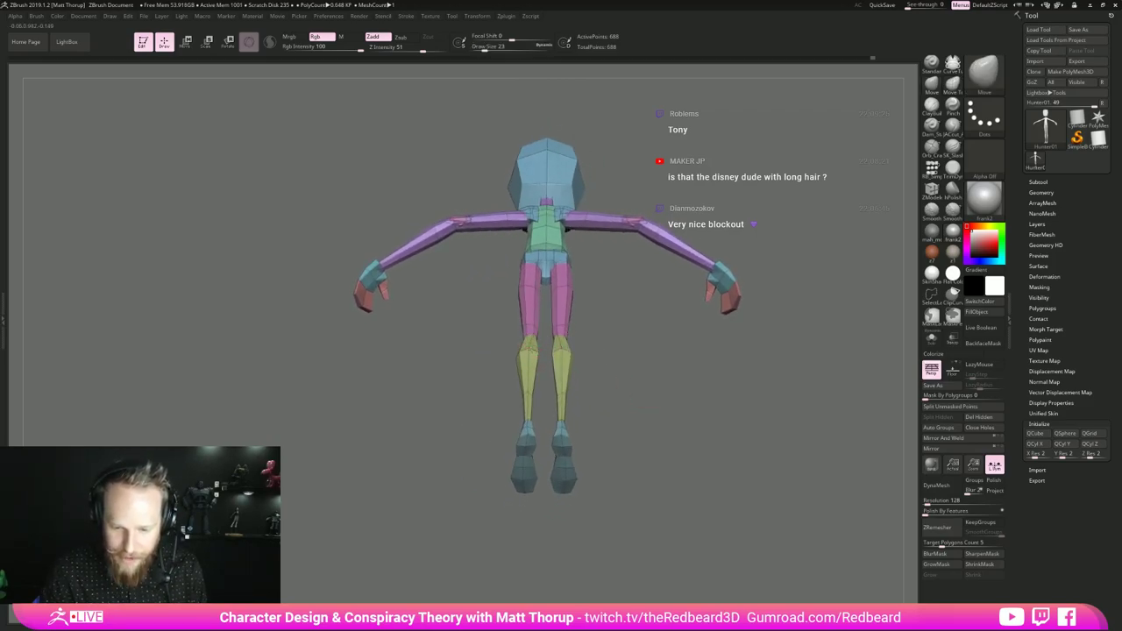
mouse_move(630, 344)
left_mouse_down()
mouse_move(626, 329)
mouse_move(605, 392)
mouse_move(595, 388)
left_mouse_up()
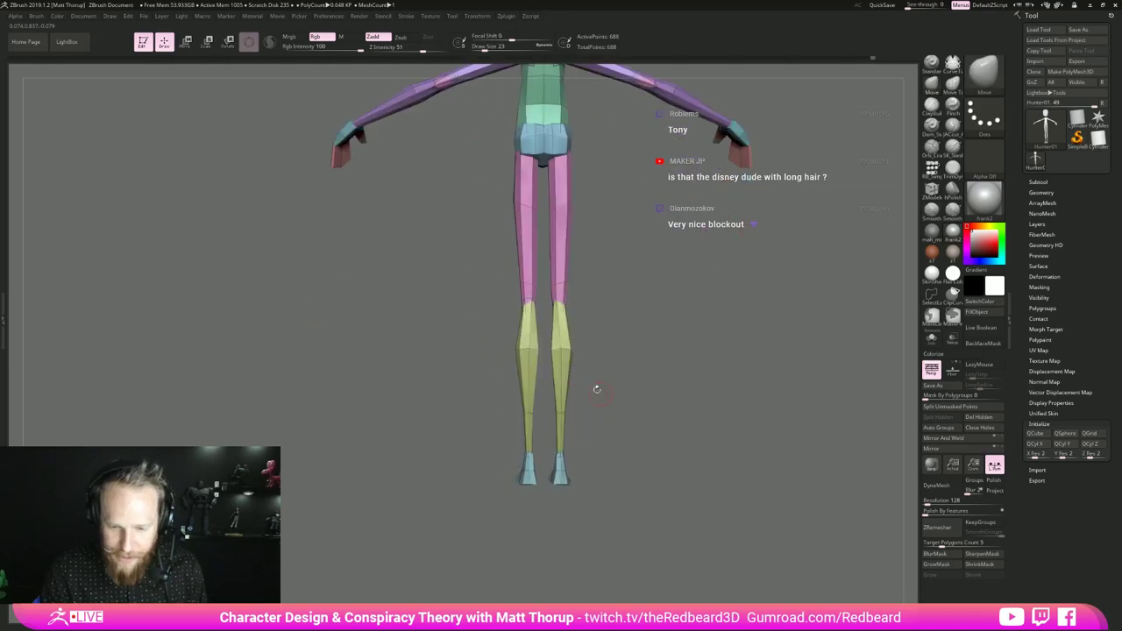
key("s")
left_click(535, 353)
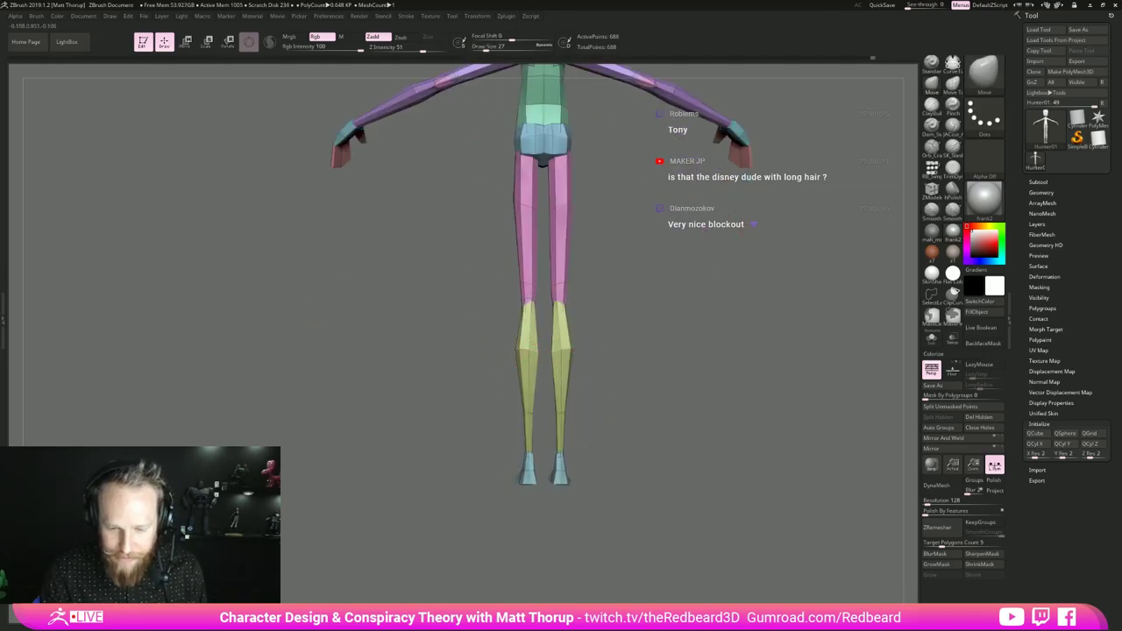
left_click_drag(679, 307, 650, 373, "alt")
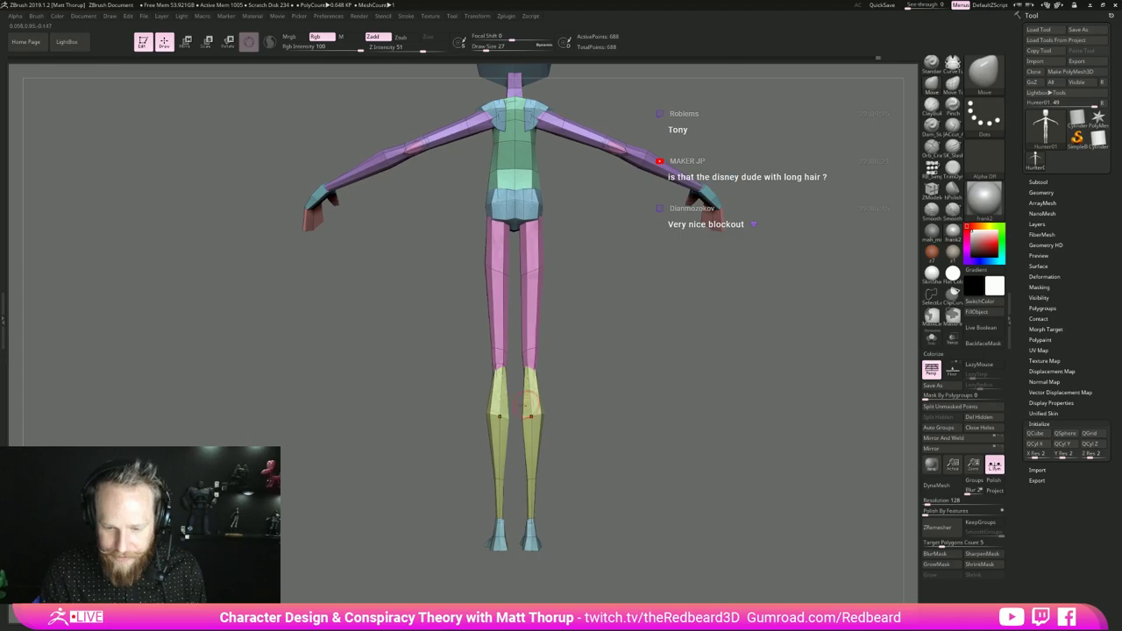
- Insert an edge loop around both lower thighs with ZModeler and return to the Move brush
mouse_move(727, 372)
left_mouse_down()
mouse_move(622, 363)
mouse_move(551, 385)
left_mouse_up()
key("b")
key("z")
key("m")
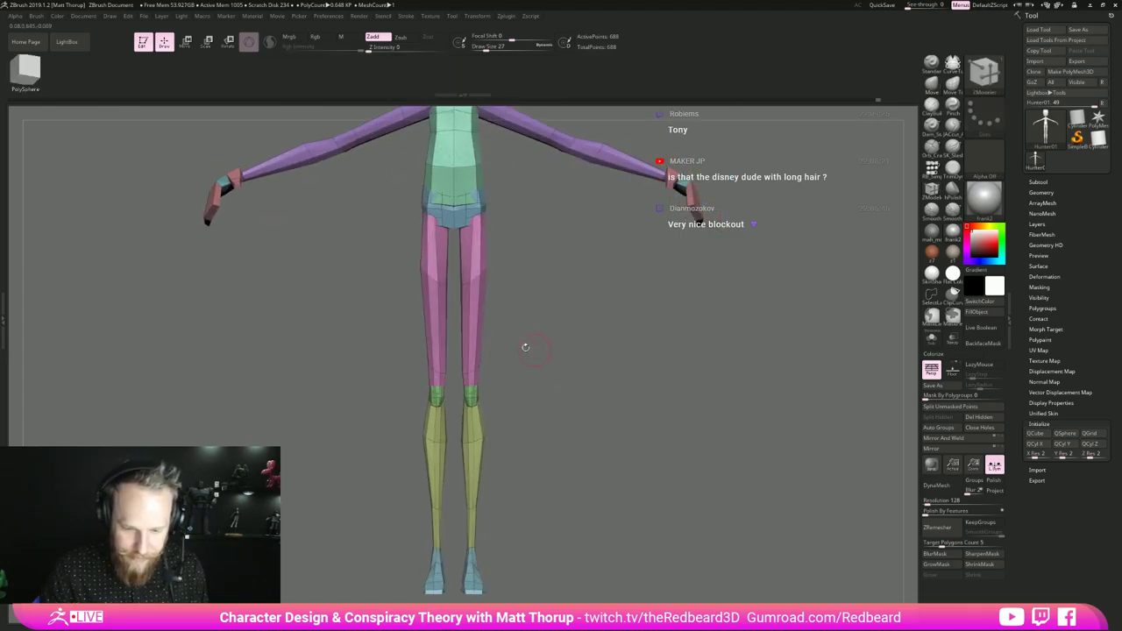
left_click(470, 329)
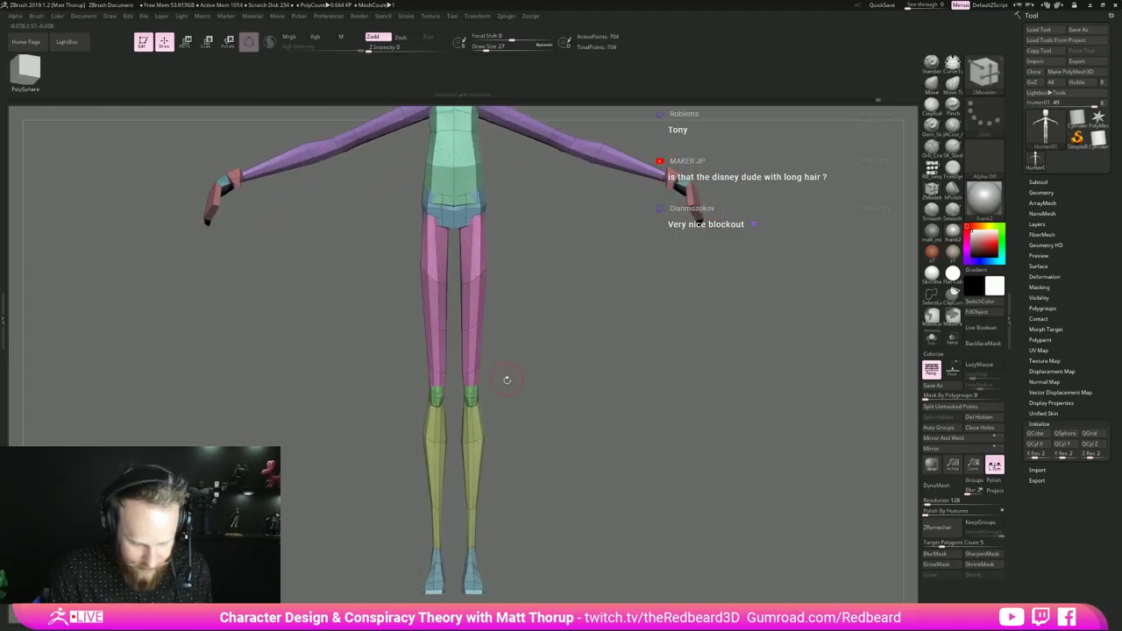
key("b")
key("m")
key("v")
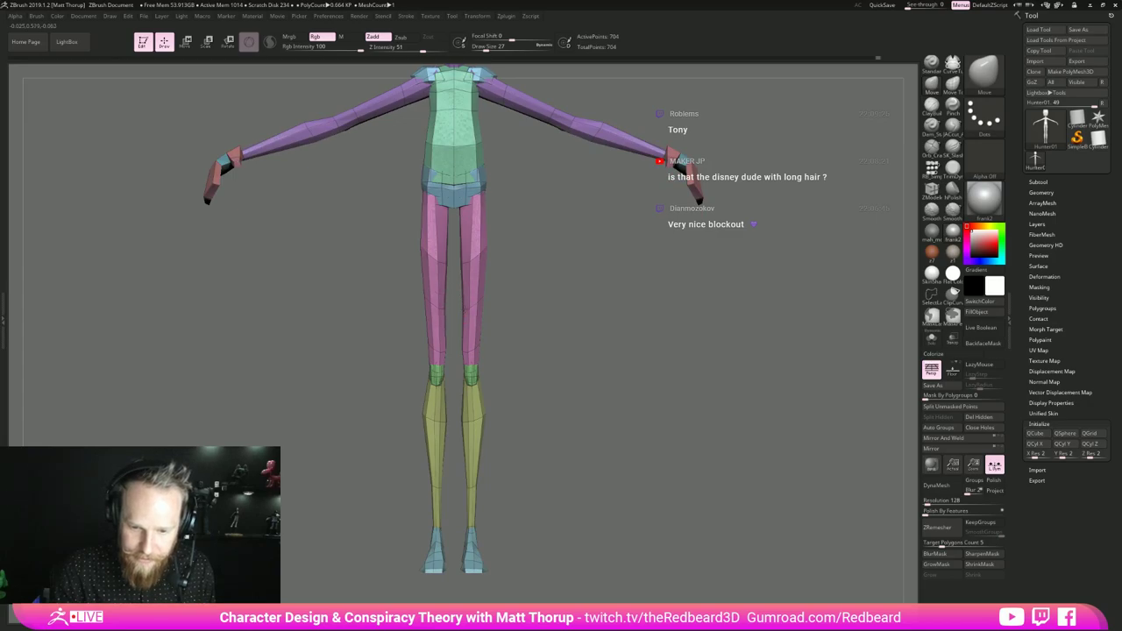
- Check the thighs from behind and examine the whole figure with the polyframe hidden
left_click_drag(553, 305, 473, 313)
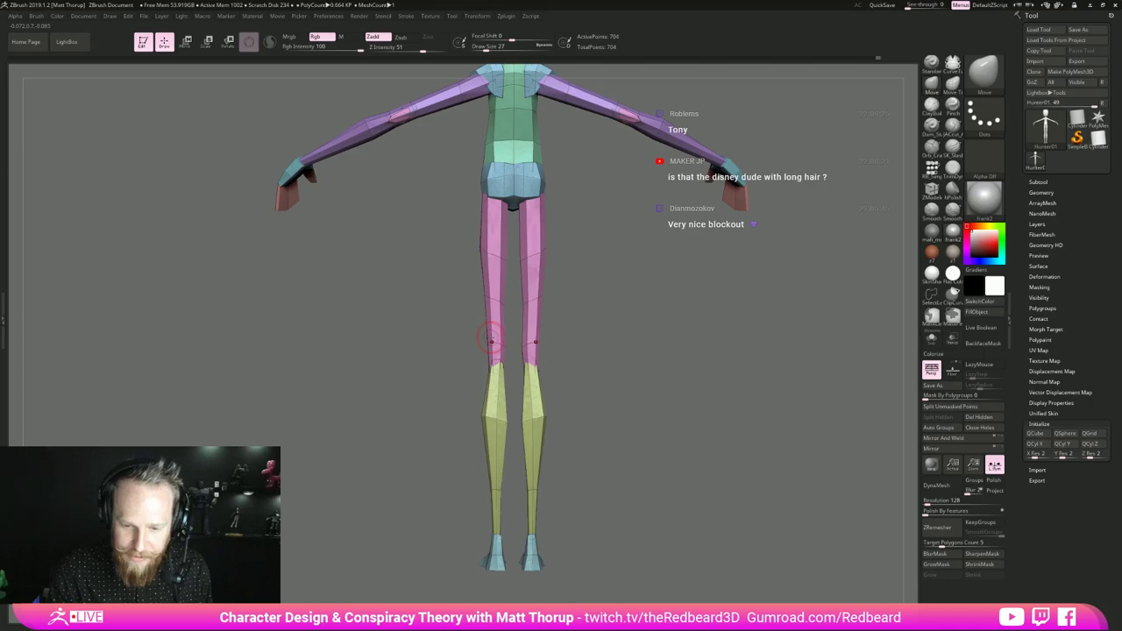
left_click_drag(585, 307, 671, 426)
key("shift+f")
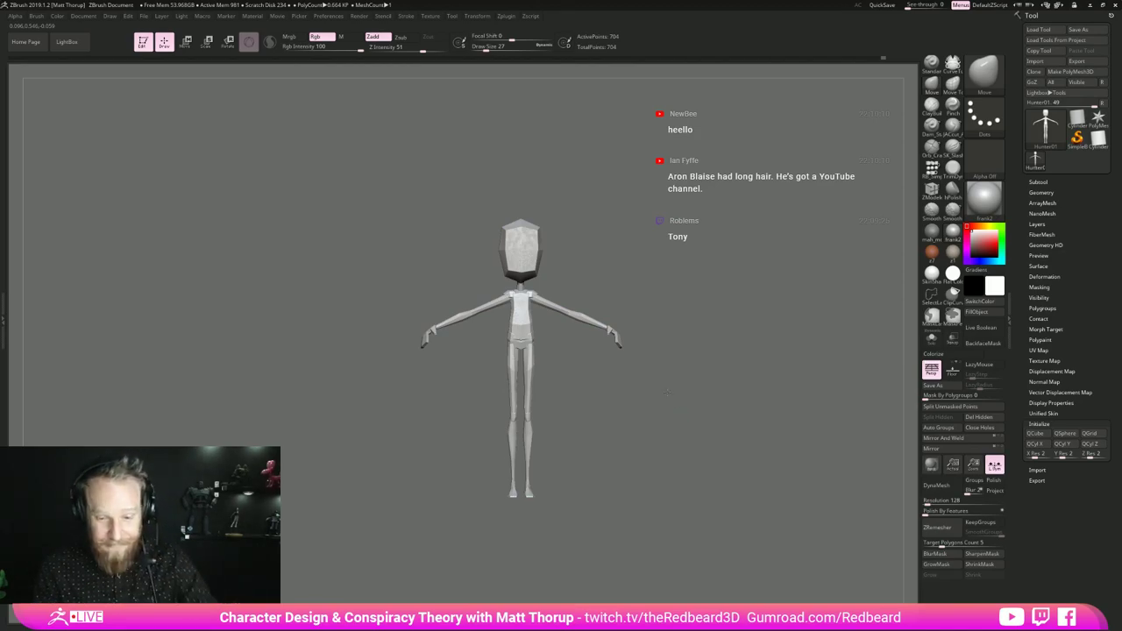
mouse_move(666, 392)
left_mouse_down()
mouse_move(638, 383)
mouse_move(702, 372)
mouse_move(704, 429)
mouse_move(724, 436)
left_mouse_up()
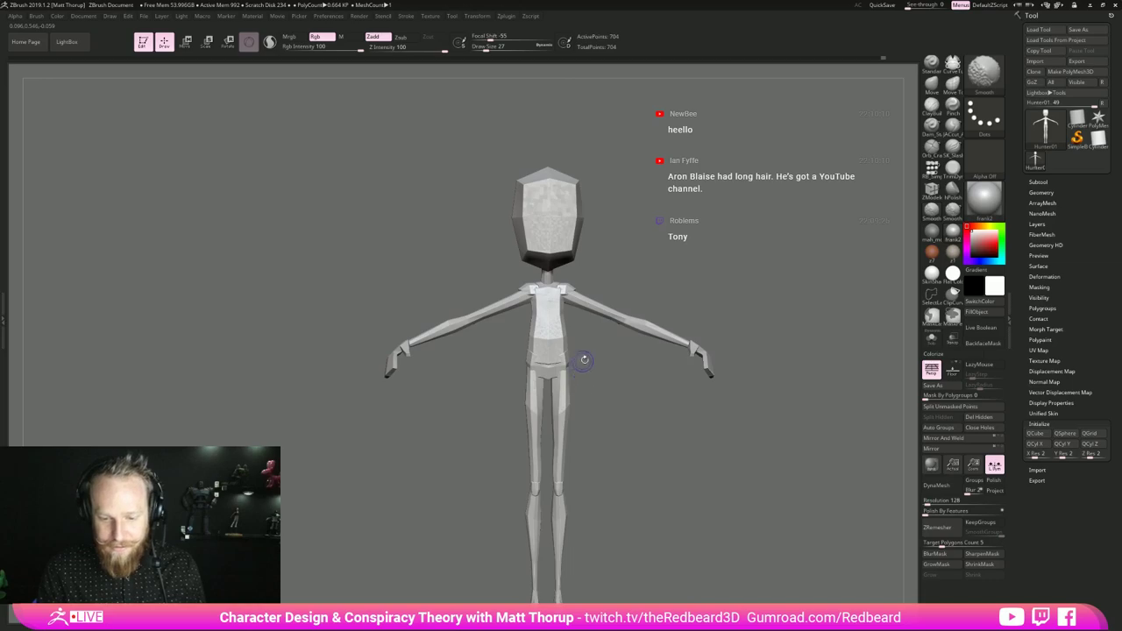
key("shift+f")
key("shift+f")
- Save the current character model as a tool file
mouse_move(652, 407)
left_mouse_down()
mouse_move(638, 404)
mouse_move(694, 347)
mouse_move(722, 381)
left_mouse_up()
left_click_drag(723, 381, 690, 312, "alt")
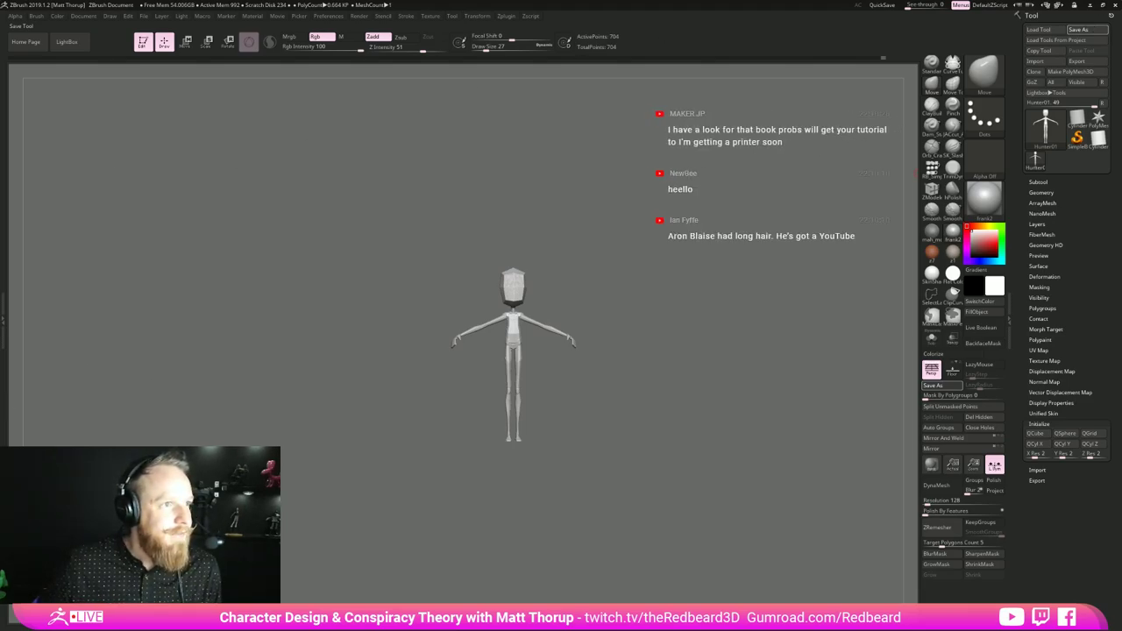
key("Return")
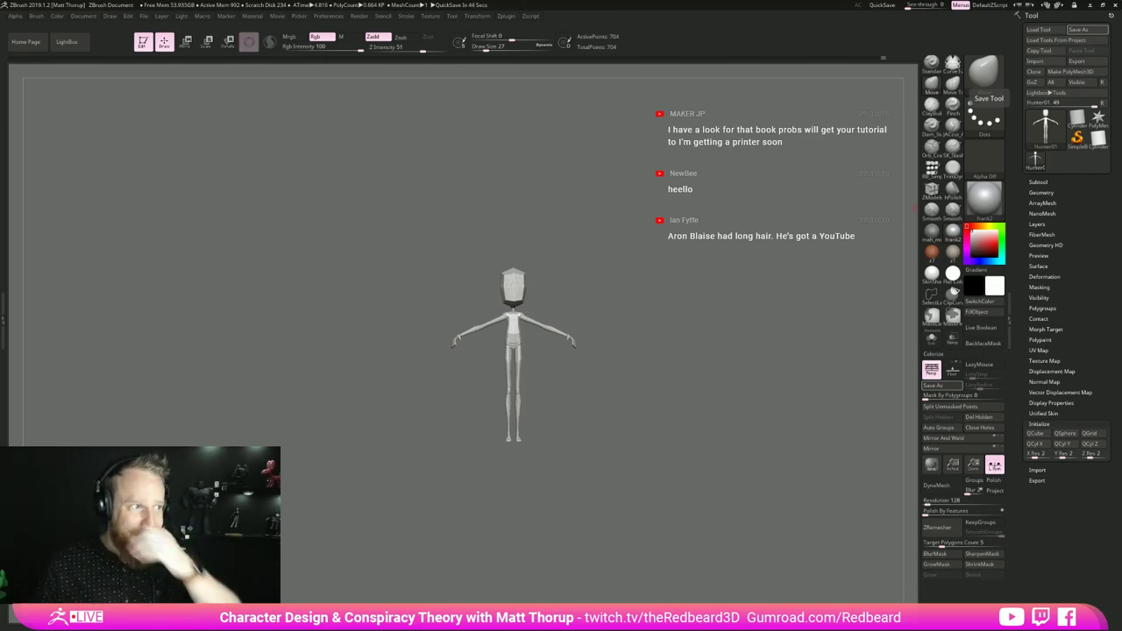
- Inspect the figure from the side, turn perspective off and show the polyframe colours in front view
left_click_drag(638, 446, 668, 522)
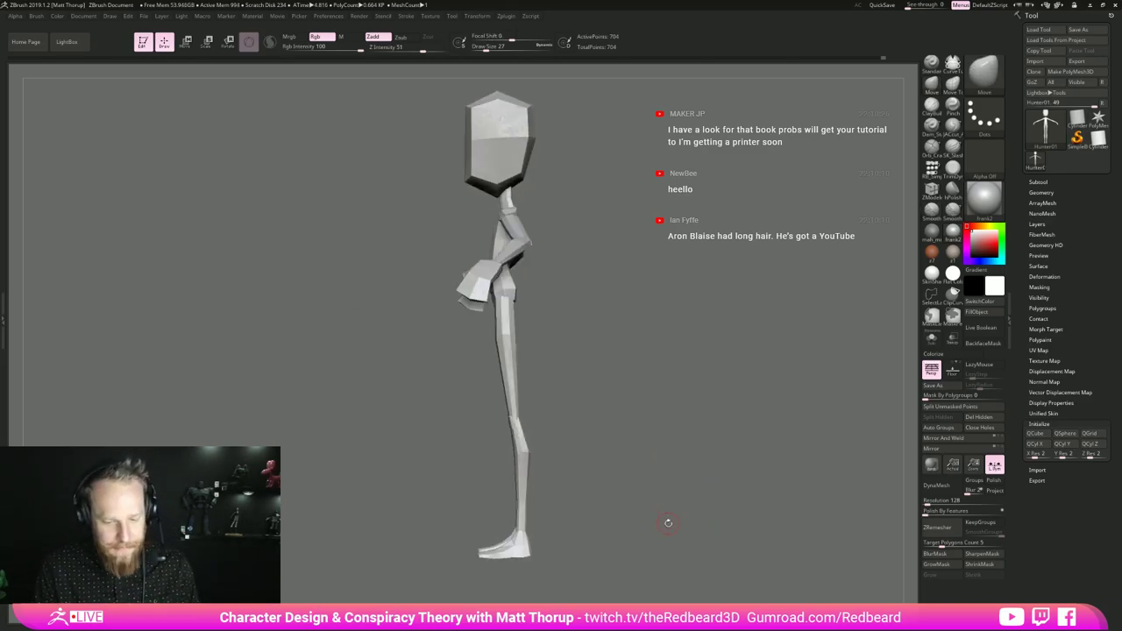
left_click_drag(649, 446, 693, 450)
left_click(933, 377)
left_click_drag(723, 413, 720, 479, "shift")
key("shift+f")
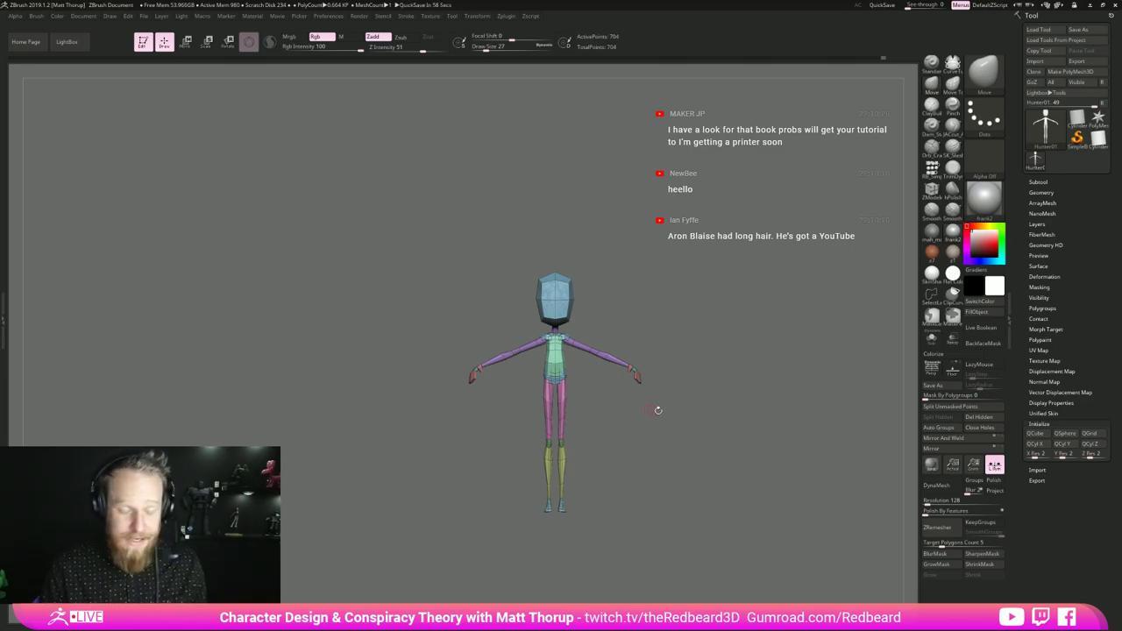
- Hide the light blue polygroup of the head, shoulders and pelvis, and restore the full figure
mouse_move(689, 415)
left_mouse_down()
mouse_move(665, 447)
mouse_move(723, 408)
mouse_move(644, 367)
left_mouse_up()
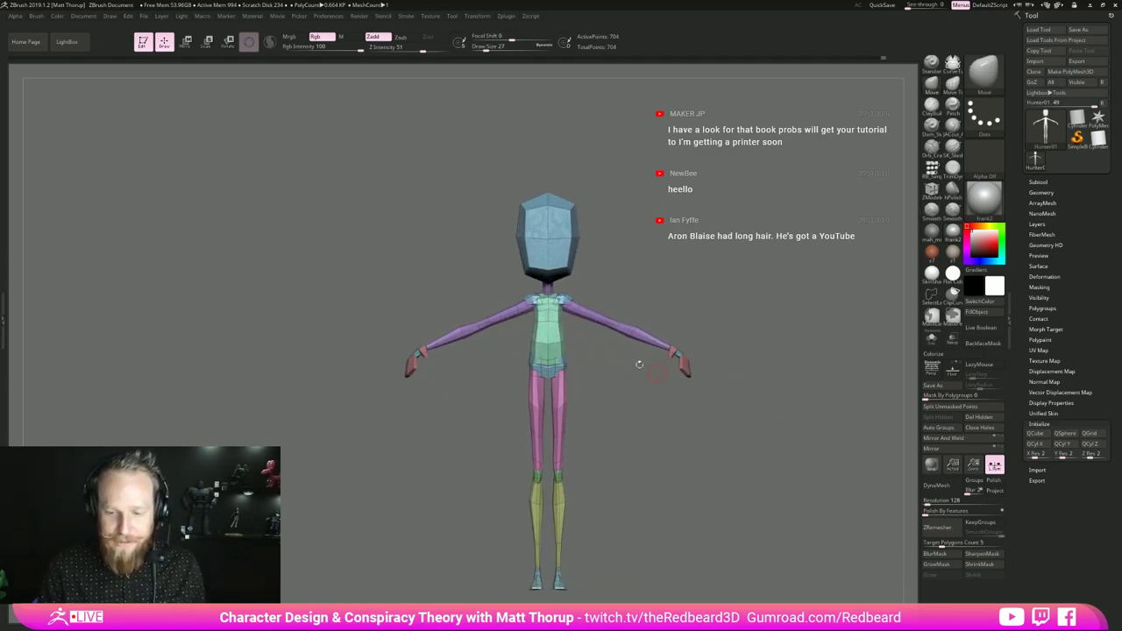
mouse_move(670, 304)
left_mouse_down()
mouse_move(723, 291)
mouse_move(654, 306)
left_mouse_up()
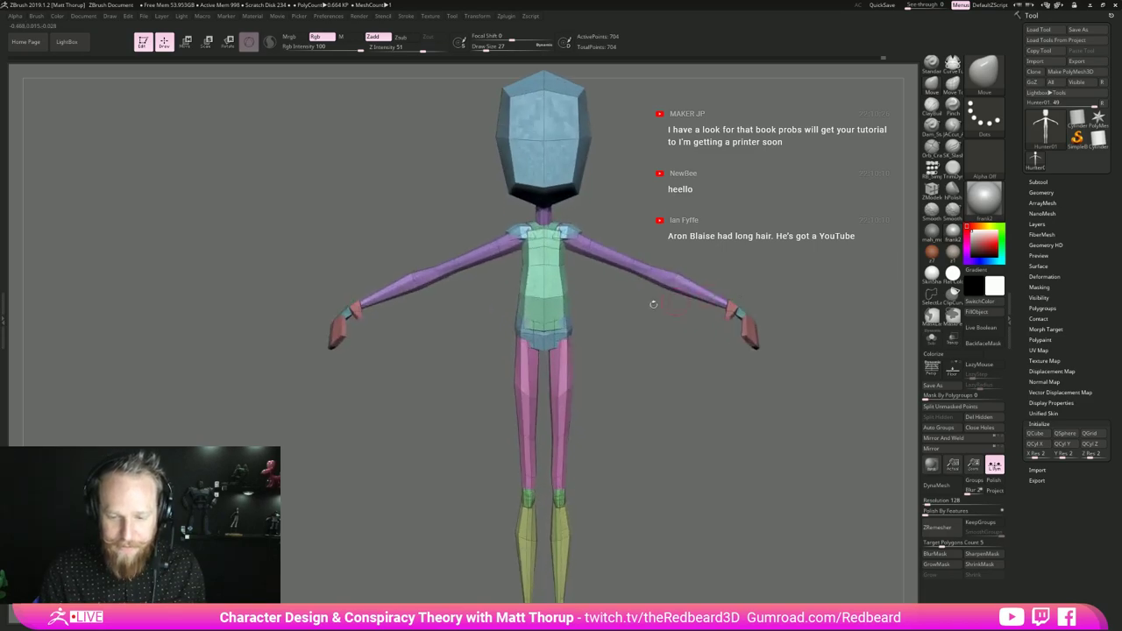
left_click(567, 234, "ctrl+shift")
left_click(613, 213, "ctrl+shift")
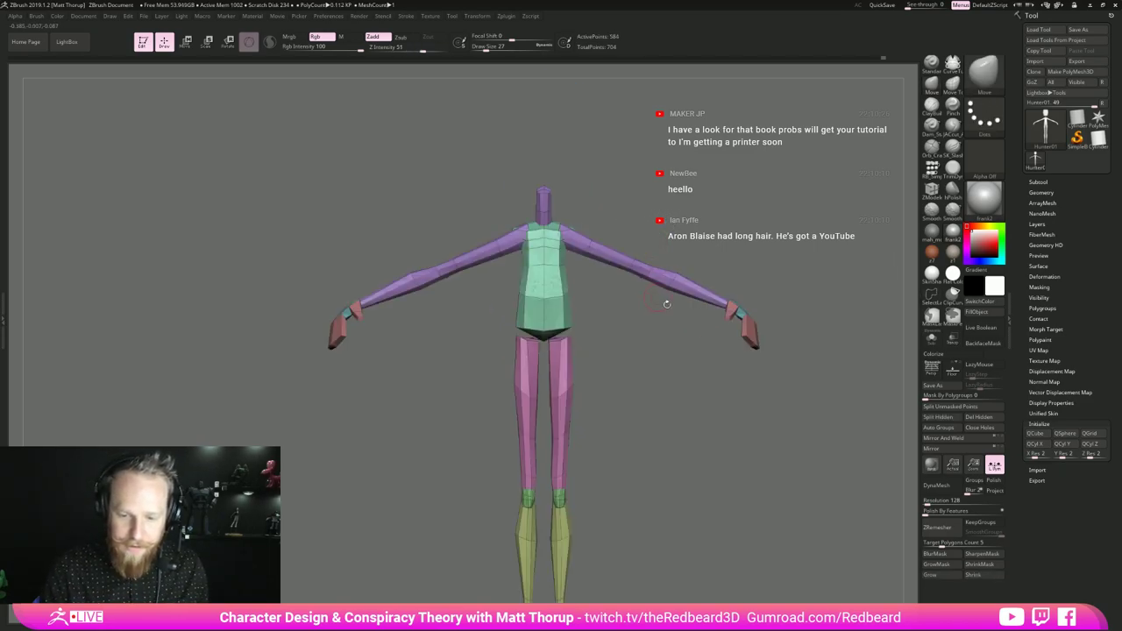
left_click_drag(786, 455, 687, 493, "alt")
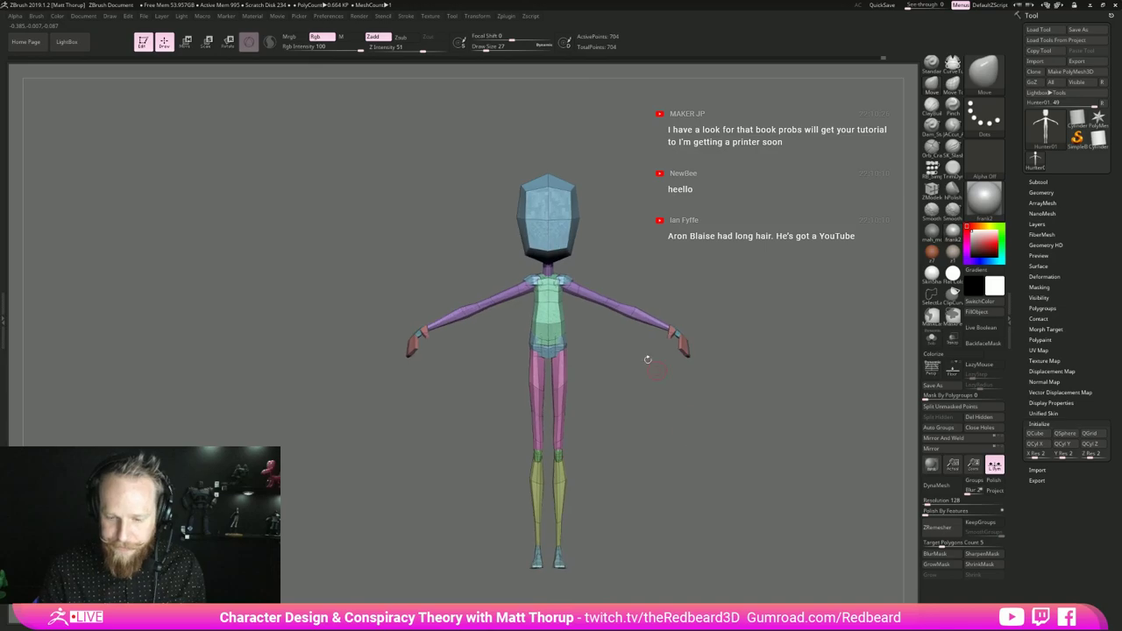
- Isolate both hands by hiding their blue and red polygroups and inverting the visibility
mouse_move(692, 303)
left_mouse_down()
mouse_move(647, 369)
mouse_move(503, 324)
mouse_move(511, 410)
left_mouse_up()
left_click(451, 337, "ctrl+shift")
left_click(443, 451, "ctrl+shift")
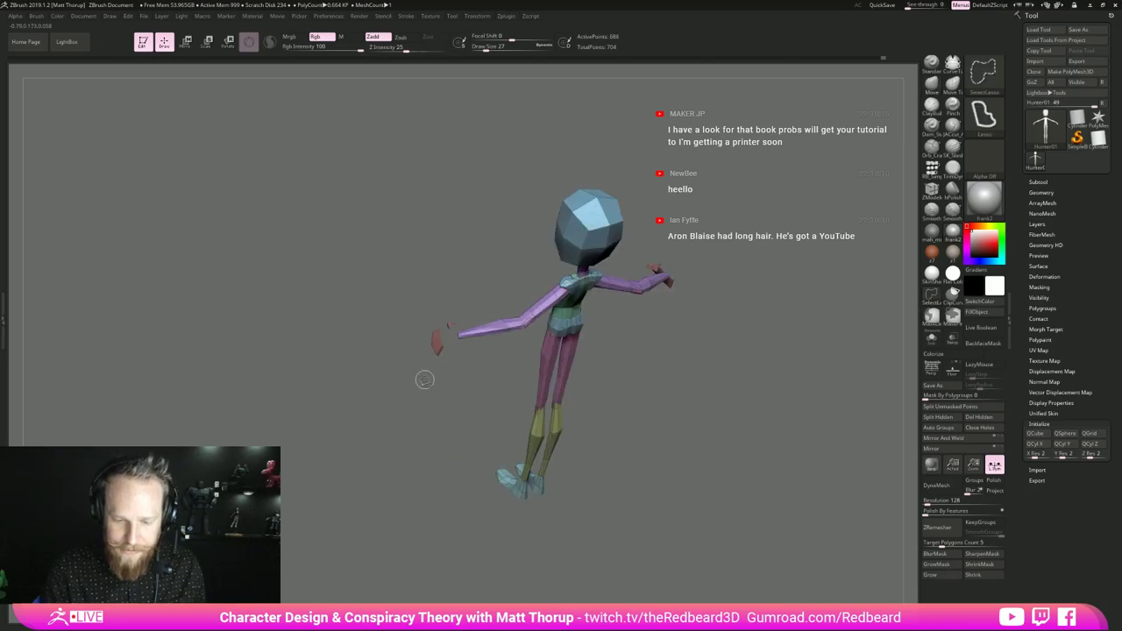
left_click(433, 344, "ctrl+shift")
left_click_drag(439, 426, 475, 452, "ctrl+shift")
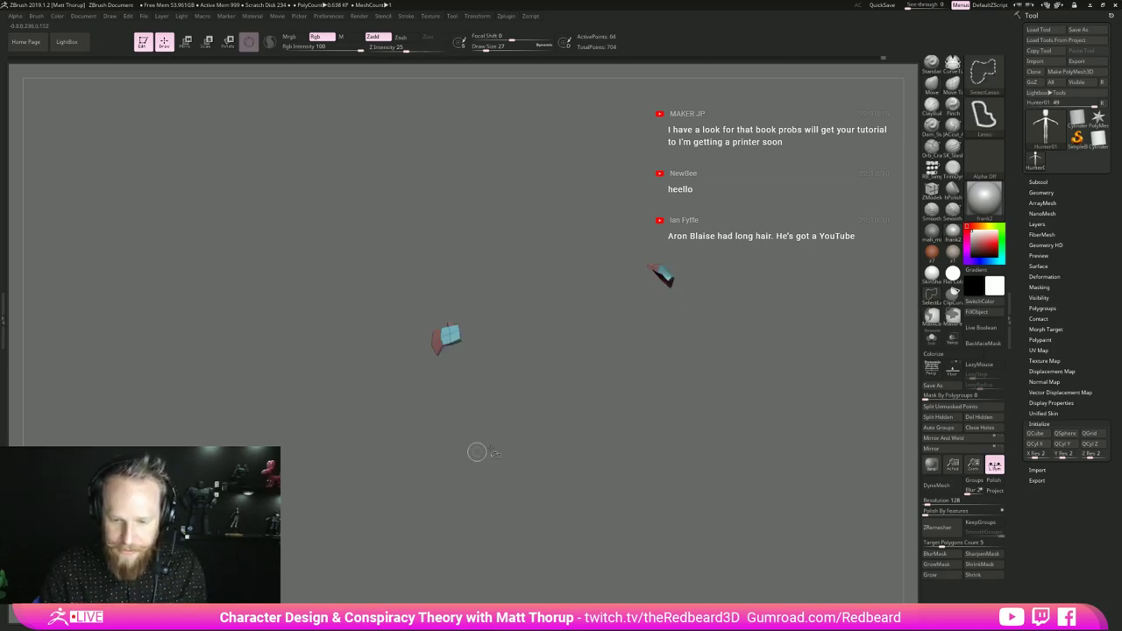
- Group the isolated hands into one polygroup and restore the full figure
key("ctrl+w")
left_click(661, 464, "ctrl+shift")
left_click_drag(663, 462, 738, 412)
- Try to isolate the arms with their elbow patches by toggling the visibility of the surrounding polygroups
left_click(536, 273, "ctrl+shift")
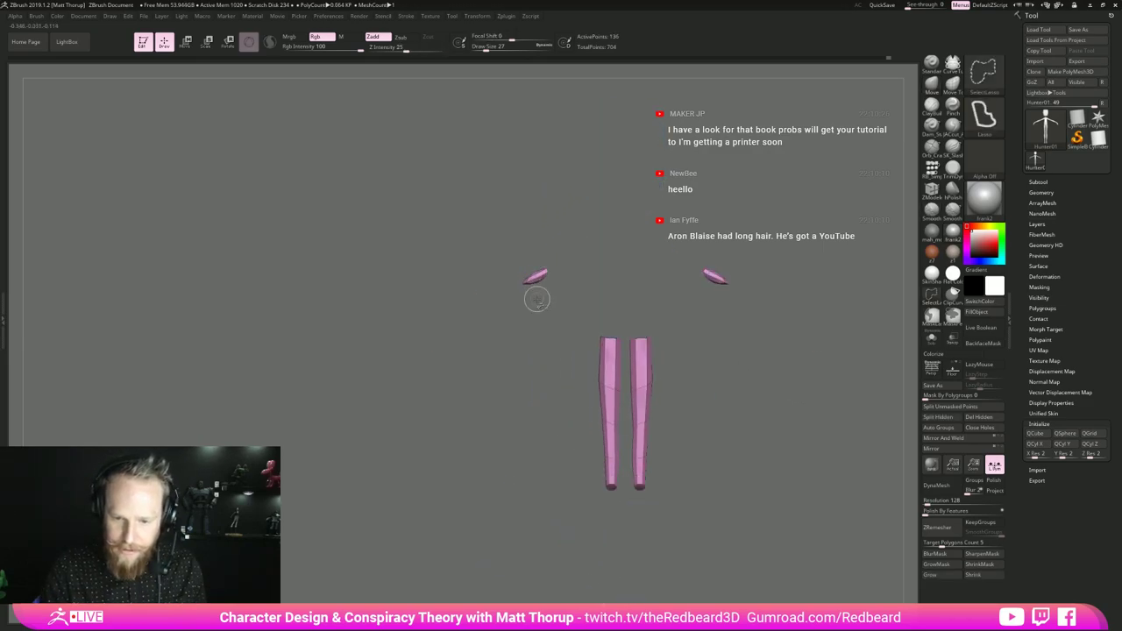
left_click(545, 313, "ctrl+shift")
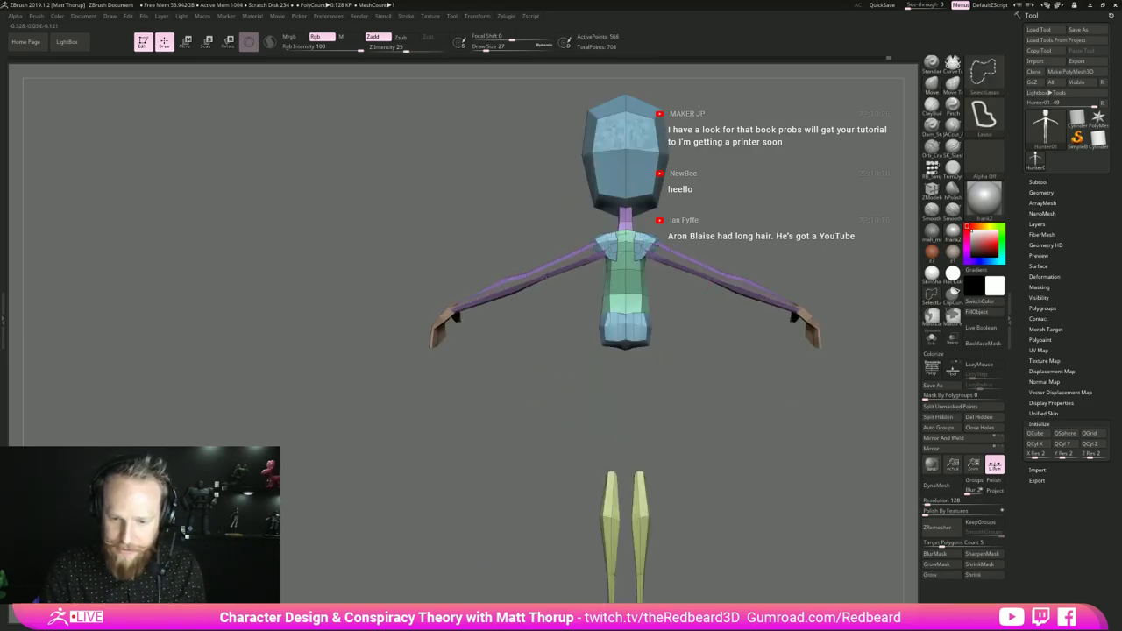
left_click(543, 272, "ctrl+shift")
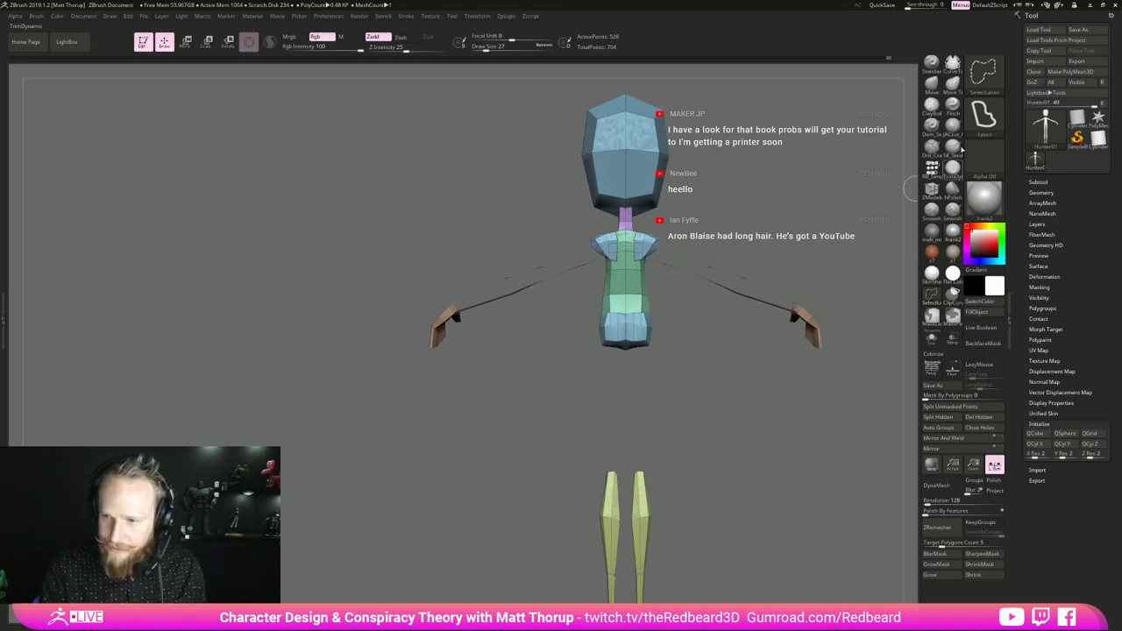
left_click(982, 77, "ctrl+shift")
left_click(425, 123, "ctrl+shift")
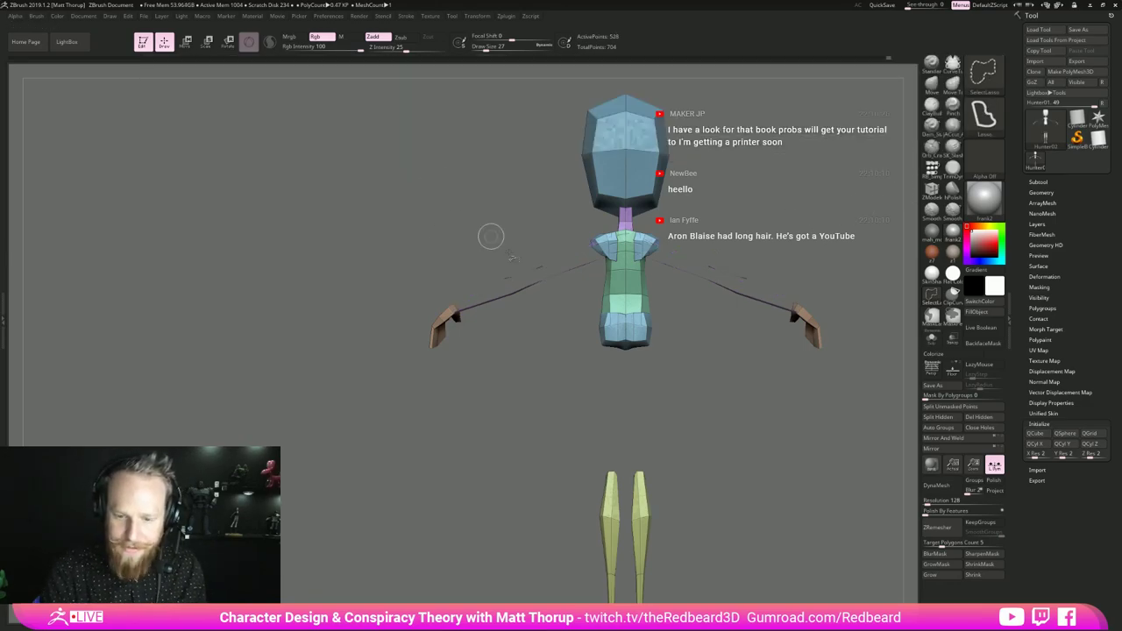
left_click_drag(538, 295, 529, 333)
left_click(537, 260, "ctrl+shift")
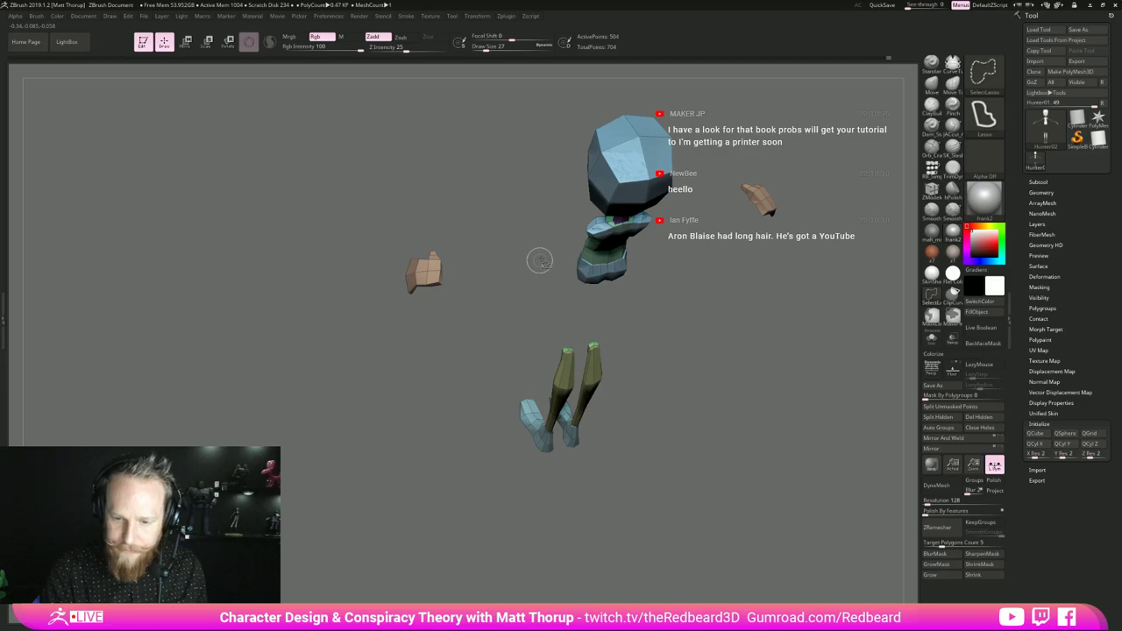
left_click(596, 227, "ctrl+shift")
mouse_move(677, 391)
left_mouse_down()
mouse_move(713, 336)
mouse_move(673, 364)
left_mouse_up()
left_click(516, 250, "ctrl+shift")
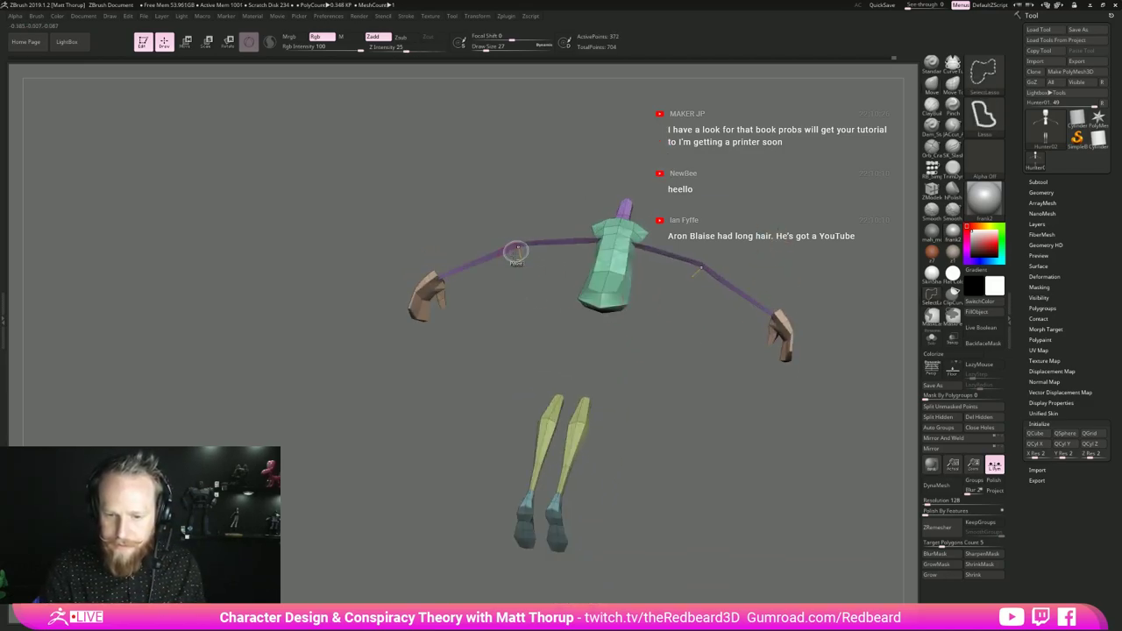
left_click(512, 300, "ctrl+shift")
- Isolate the purple arms and neck together with the pink elbow patches and thighs
left_click(521, 237, "ctrl+shift")
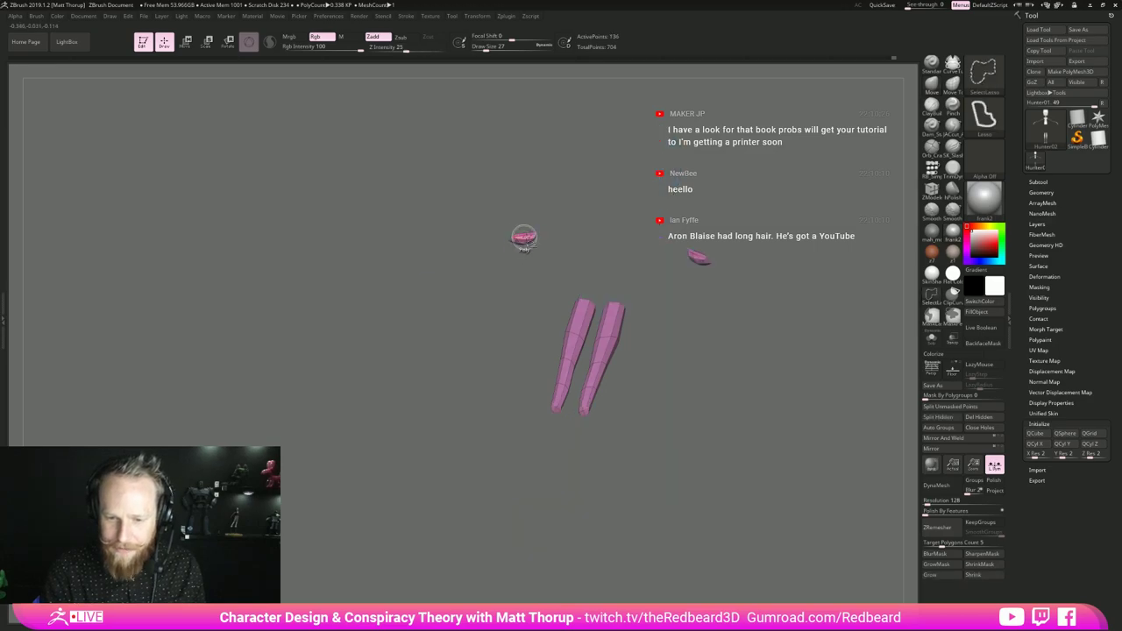
left_click(530, 234, "ctrl+shift")
left_click(534, 239, "ctrl+shift")
left_click_drag(508, 275, 529, 296, "ctrl+shift")
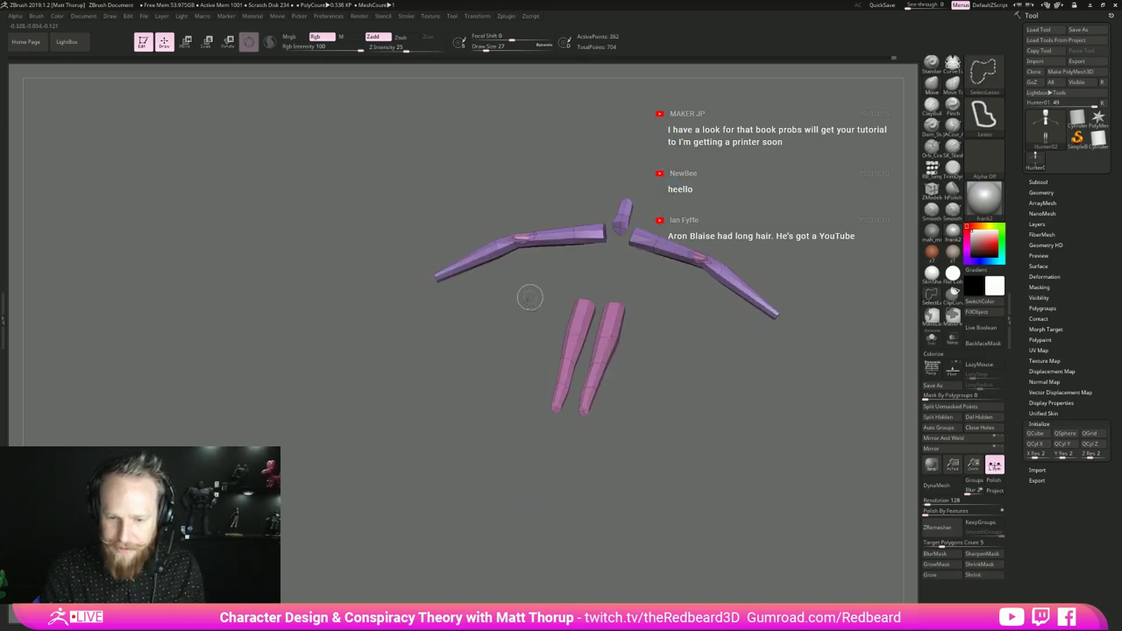
mouse_move(498, 370)
left_mouse_down()
mouse_move(479, 395)
mouse_move(517, 385)
left_mouse_up()
left_click_drag(734, 360, 711, 454, "alt")
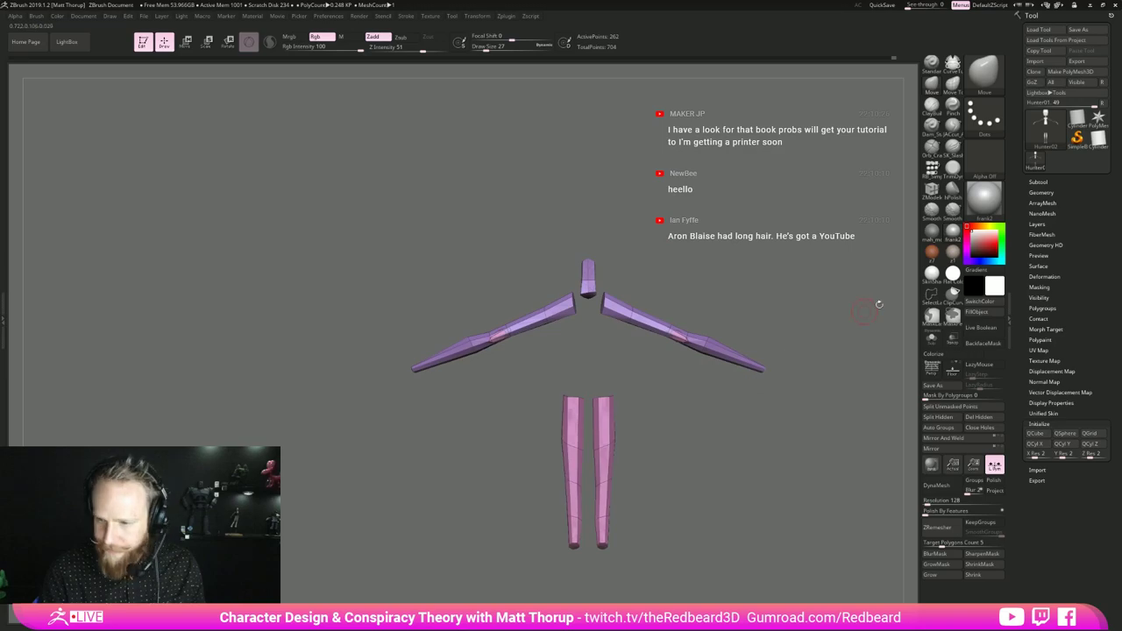
- Narrow the visible parts to the arms and elbow patches and group them into one polygroup
left_click(932, 295, "ctrl+shift")
mouse_move(507, 394)
left_mouse_down("ctrl+shift")
mouse_move(468, 283)
mouse_move(571, 271)
mouse_move(564, 414)
mouse_move(578, 430)
left_mouse_up("ctrl+shift")
key("ctrl")
left_click_drag(673, 383, 701, 340)
- Check the torso and arm polygroups by isolating them, and restore the full figure
left_click(545, 340, "ctrl+shift")
left_click_drag(580, 341, 584, 349, "ctrl+shift")
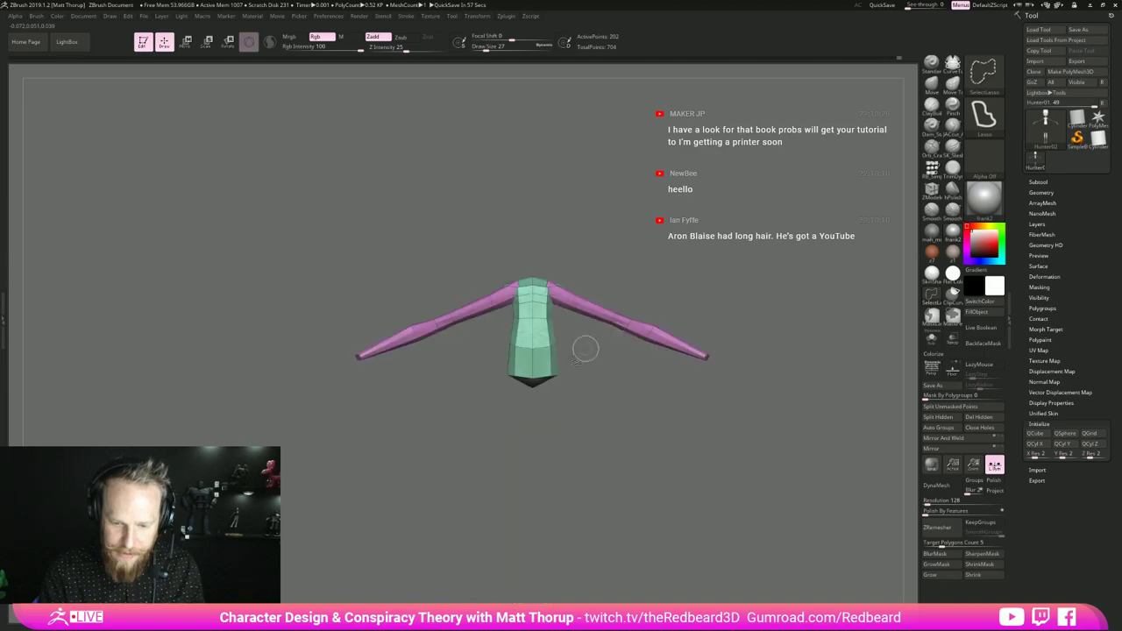
left_click(610, 319, "ctrl+shift")
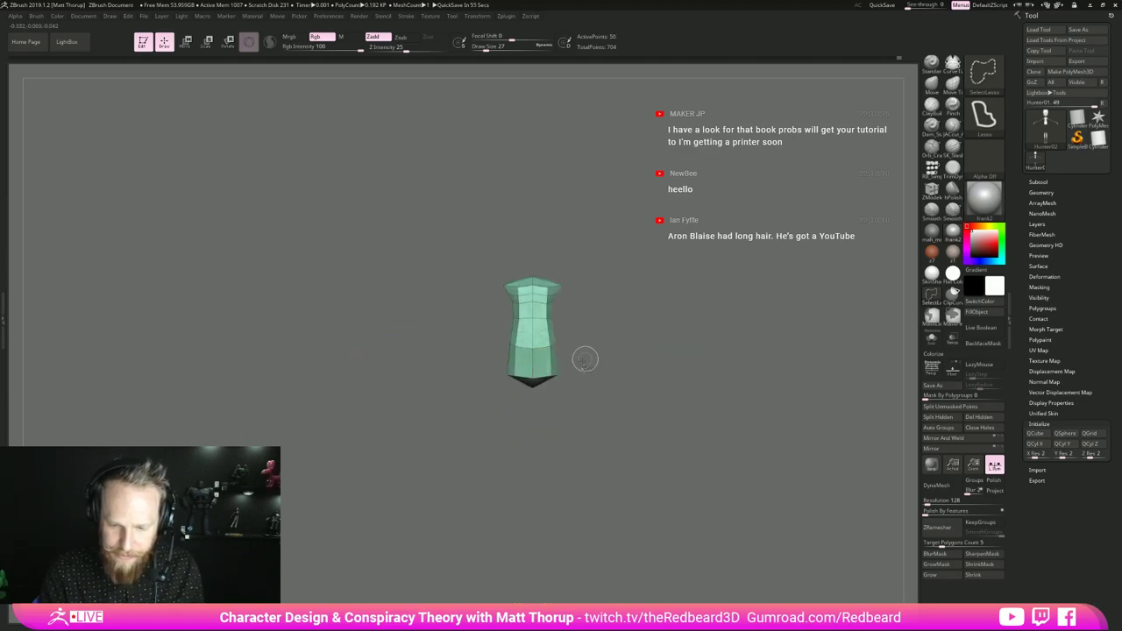
mouse_move(606, 355)
left_mouse_down("ctrl+shift")
mouse_move(592, 367)
mouse_move(606, 381)
mouse_move(588, 401)
mouse_move(662, 418)
mouse_move(600, 393)
mouse_move(610, 420)
left_mouse_up("ctrl+shift")
left_click(541, 378, "ctrl+shift")
left_click(556, 296, "ctrl+shift")
left_click(626, 416, "ctrl+shift")
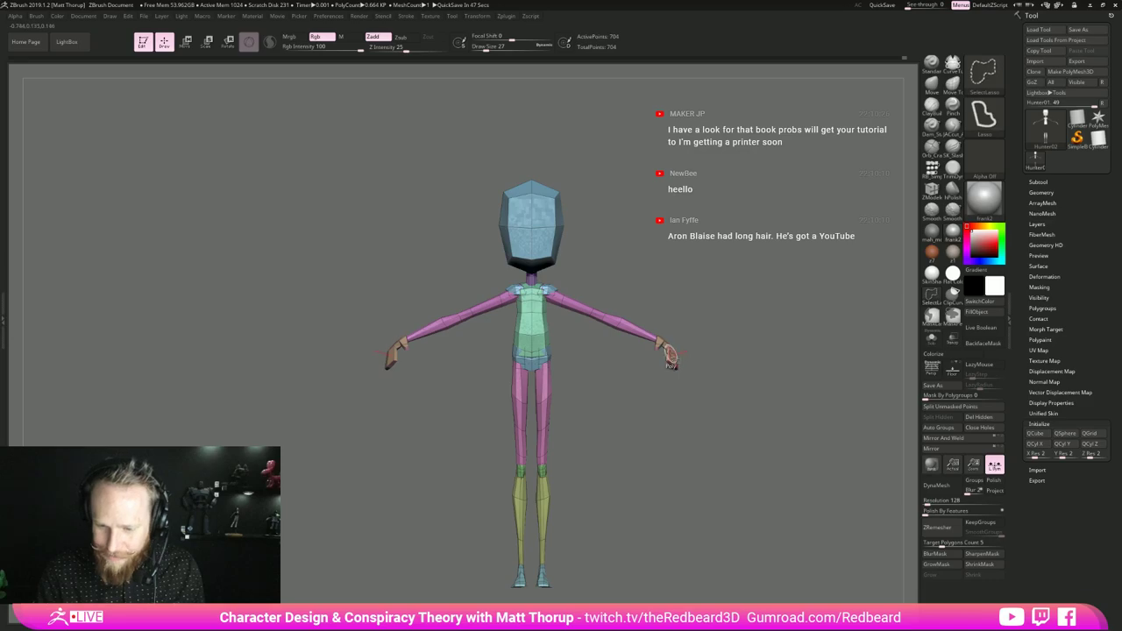
- Isolate the hands, try growing their visibility, and split the hidden rest of the body into a separate subtool
left_click(668, 349, "ctrl+shift")
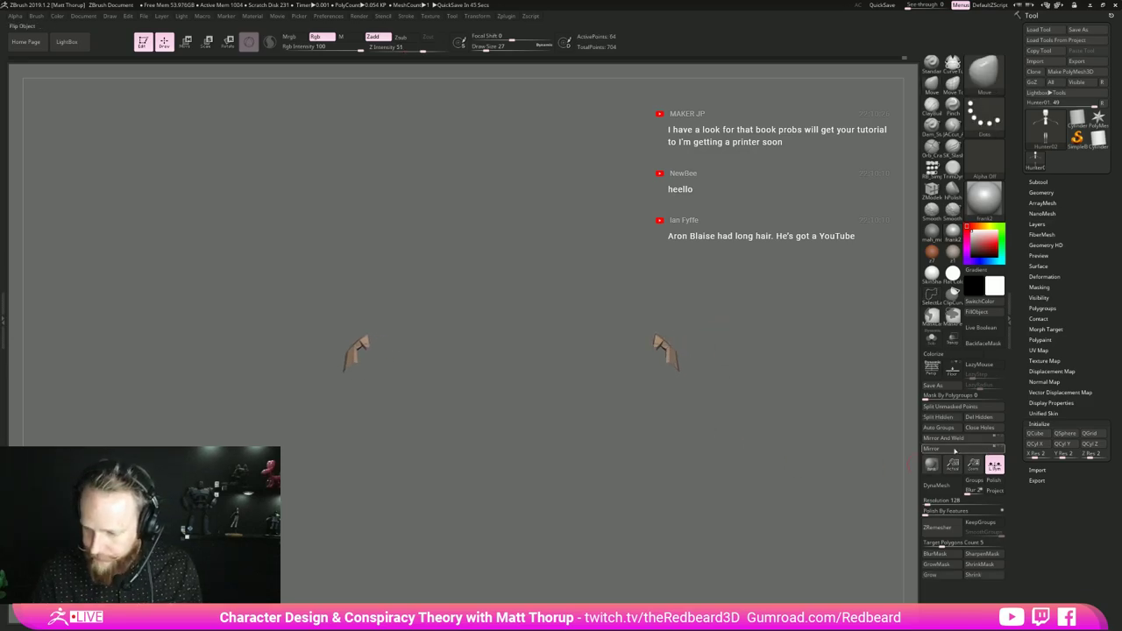
left_click(935, 576)
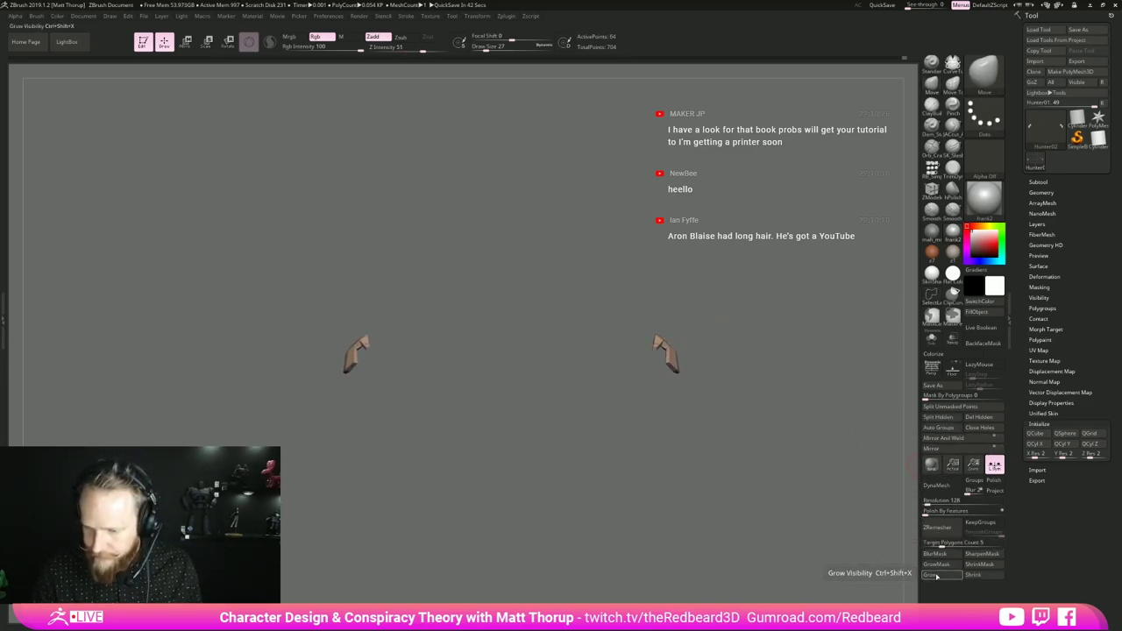
left_click(1046, 183)
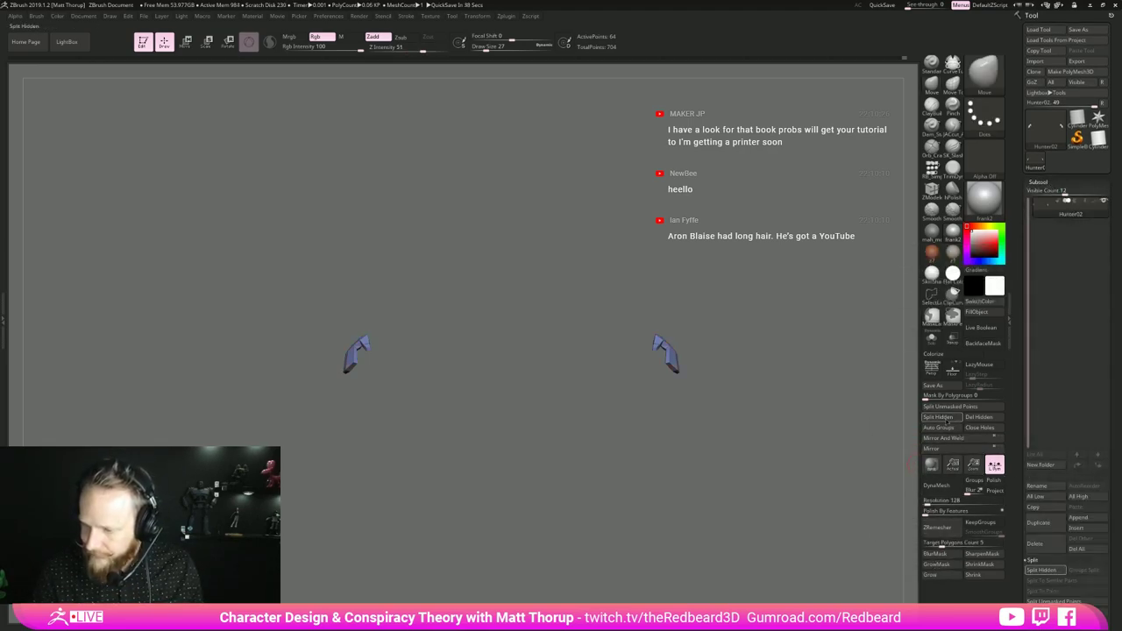
left_click(938, 417)
left_click_drag(690, 462, 695, 462)
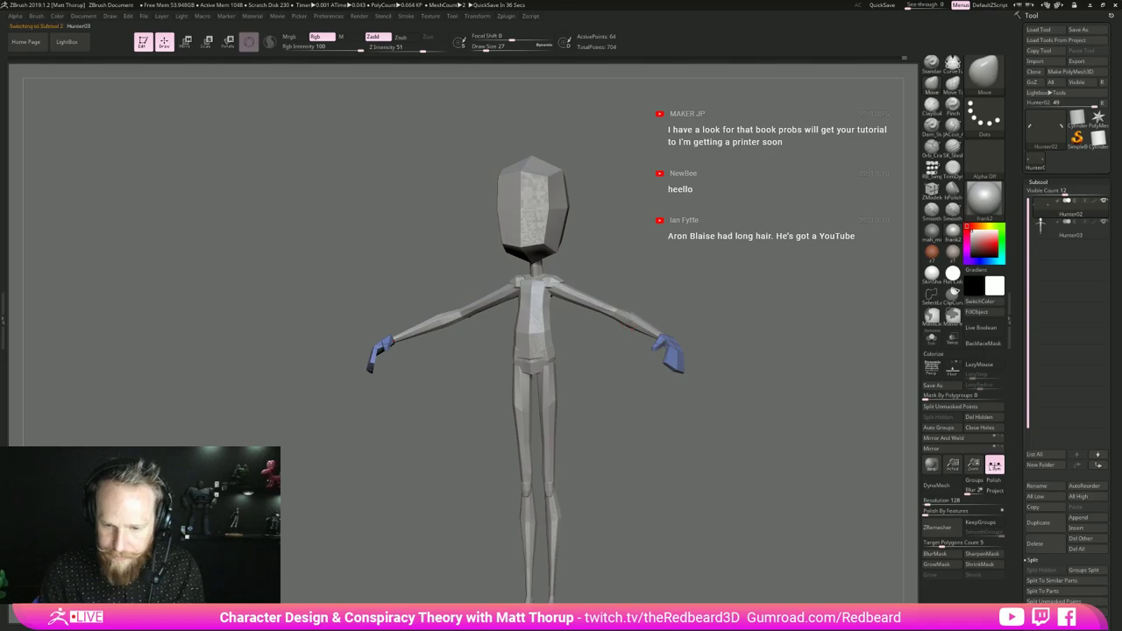
- Show the polyframe colours, hide the arms polygroup on the body and split the arms into their own subtool
key("shift+f")
left_click(628, 320, "ctrl+shift")
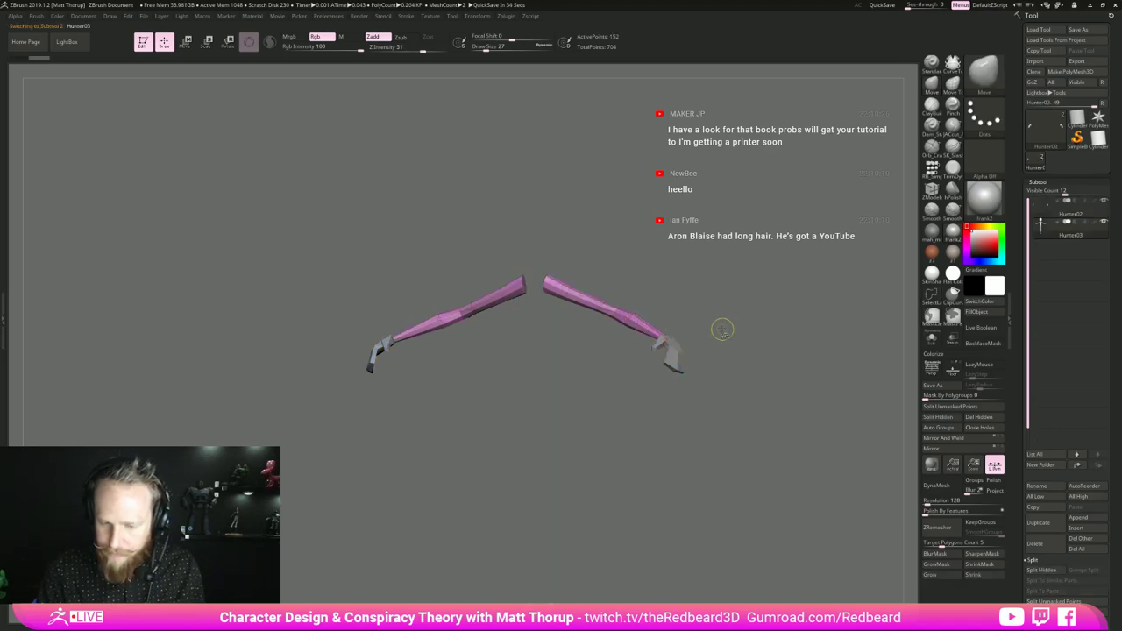
left_click_drag(722, 331, 811, 422, "ctrl+shift")
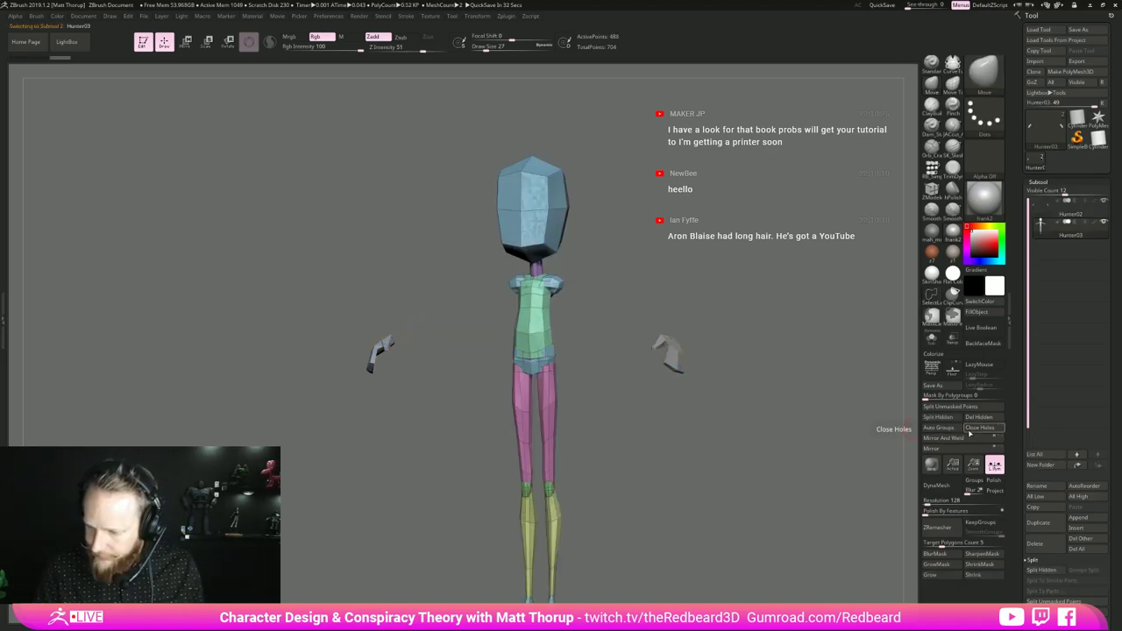
left_click(955, 417)
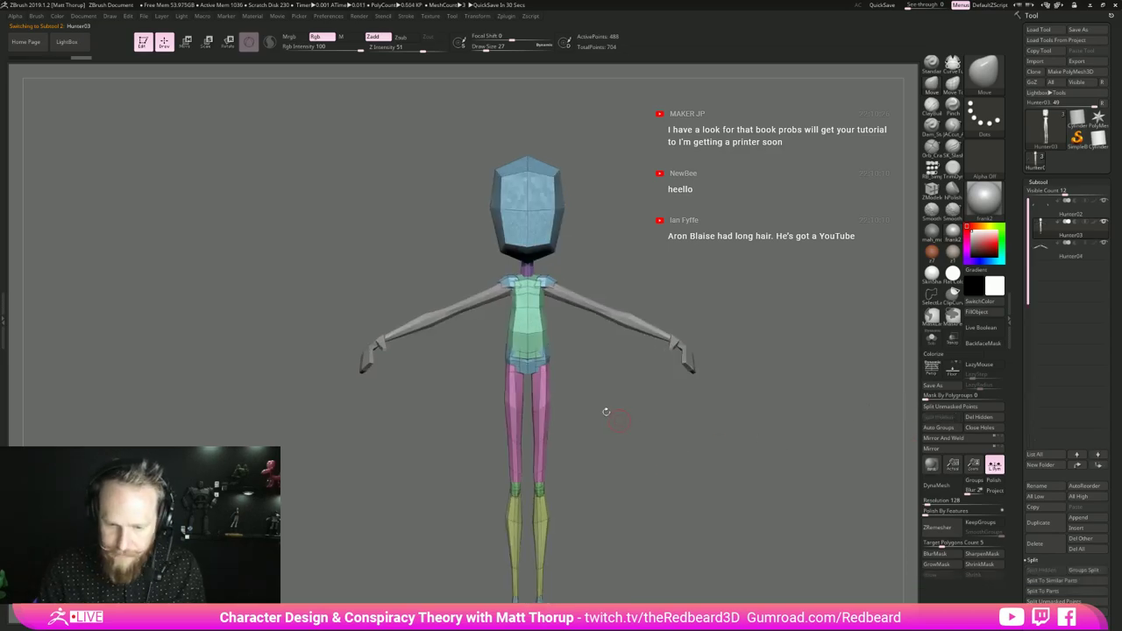
- Use Auto Groups to give the head, each shoulder and the pelvis separate polygroups, and show the whole body
left_click(555, 334, "ctrl+shift")
mouse_move(555, 334)
left_mouse_down("ctrl+shift")
mouse_move(577, 338)
mouse_move(585, 374)
mouse_move(625, 306)
left_mouse_up("ctrl+shift")
left_click(528, 359, "ctrl+shift")
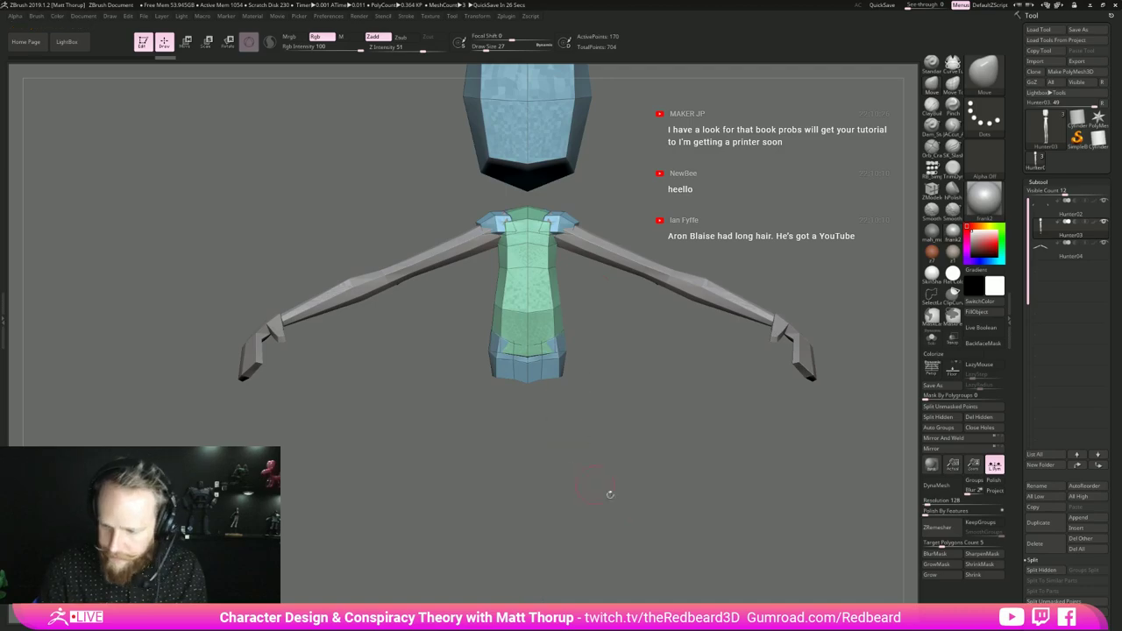
left_click(938, 427)
left_click(638, 392, "ctrl+shift")
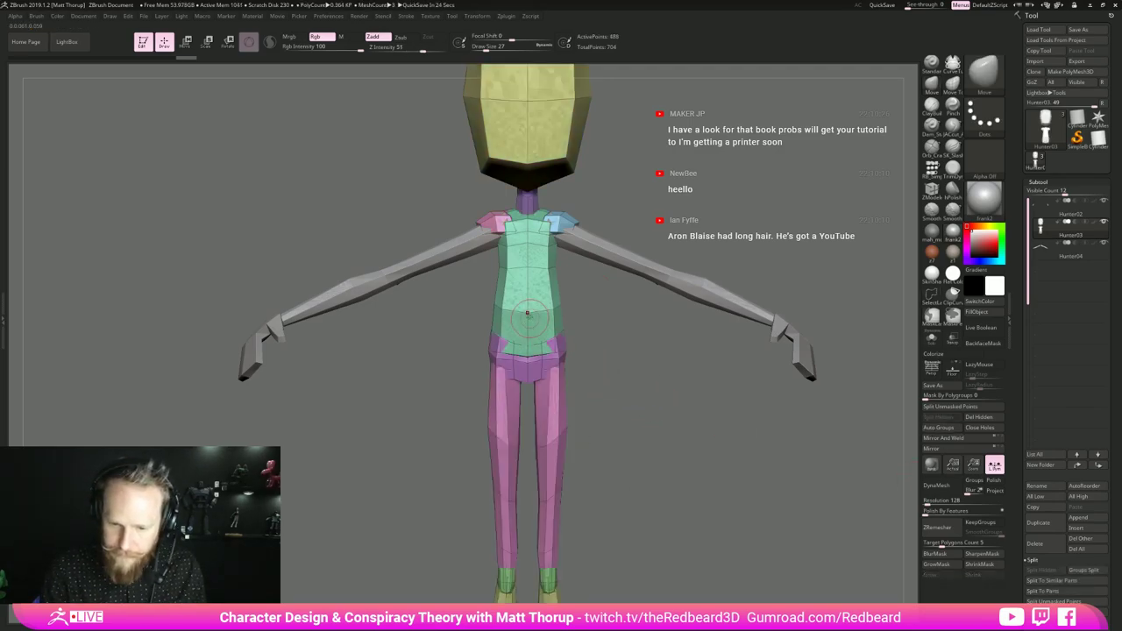
- Hide the torso and pelvis polygroups of the body
left_click(529, 313, "ctrl+shift")
left_click_drag(590, 310, 613, 377, "ctrl+shift")
left_click(529, 364, "ctrl+shift")
left_click_drag(658, 414, 668, 339, "ctrl+shift")
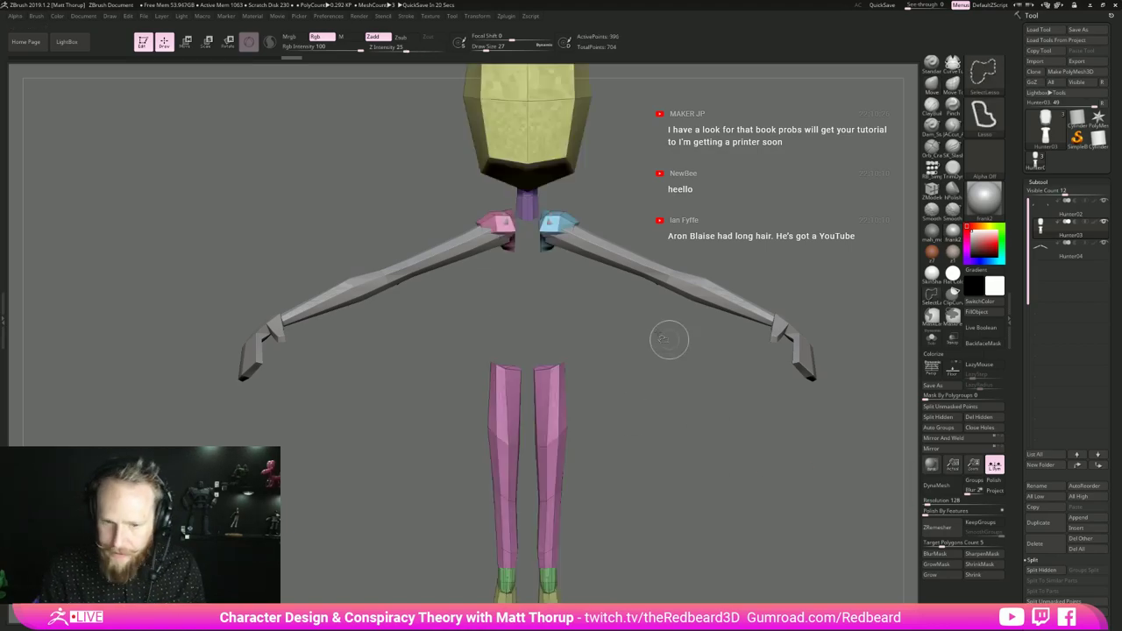
- Hide the neck too and split the hidden neck, torso and pelvis into their own subtool
left_click(530, 209, "ctrl+shift")
left_click(539, 198, "ctrl+shift")
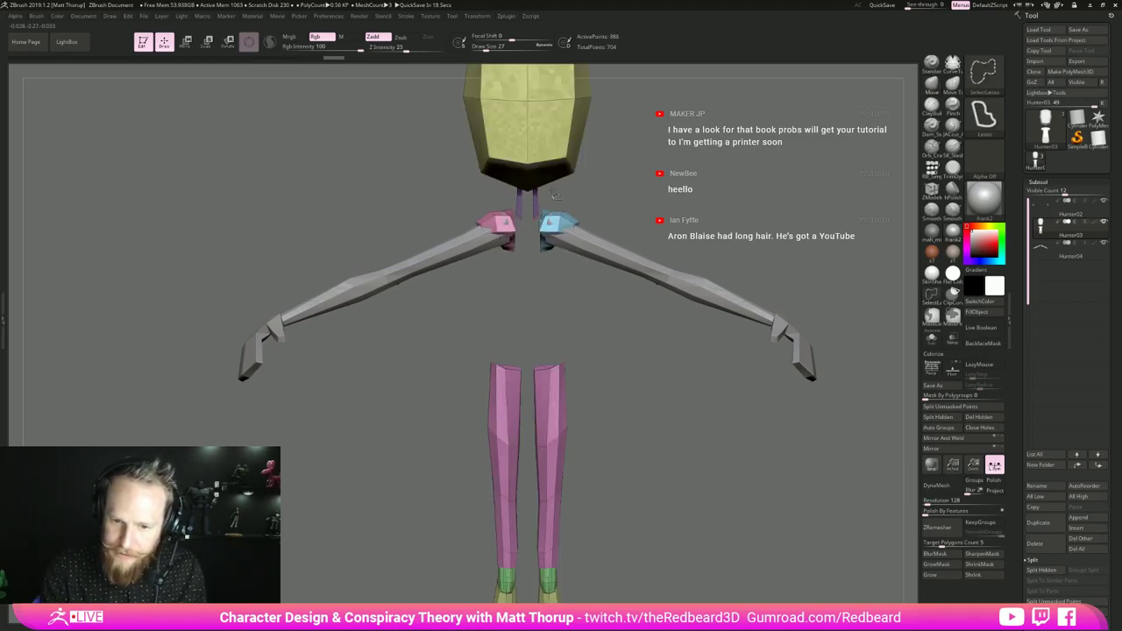
left_click_drag(734, 207, 624, 208)
left_click(542, 197, "ctrl+shift")
left_click_drag(624, 209, 745, 203)
left_click_drag(700, 544, 786, 531)
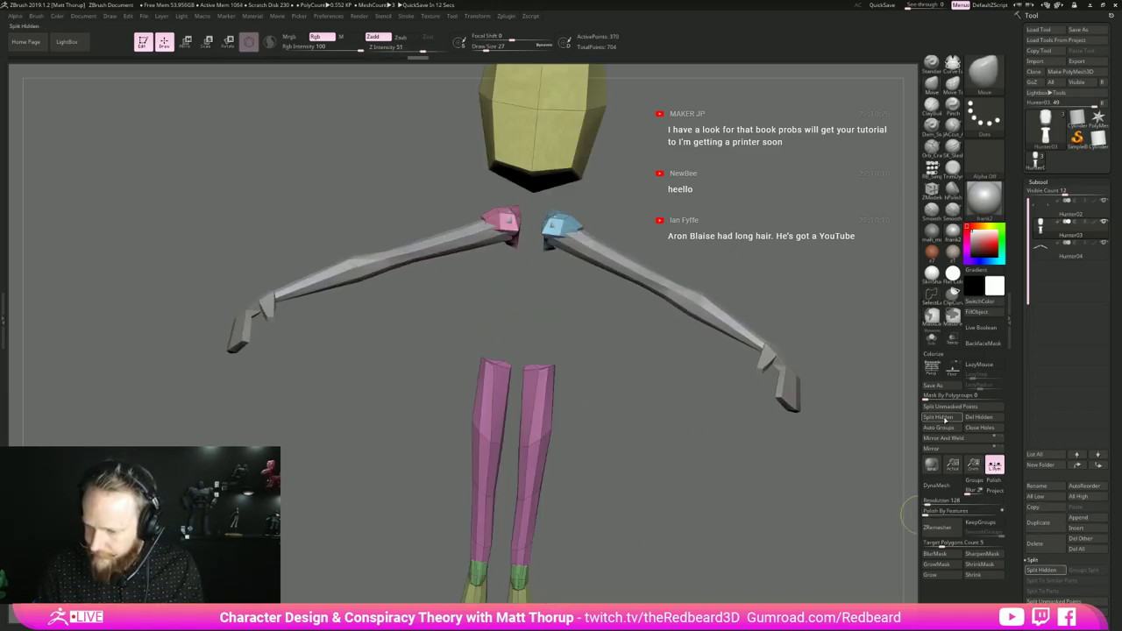
left_click(944, 418)
left_click_drag(719, 476, 605, 324, "shift")
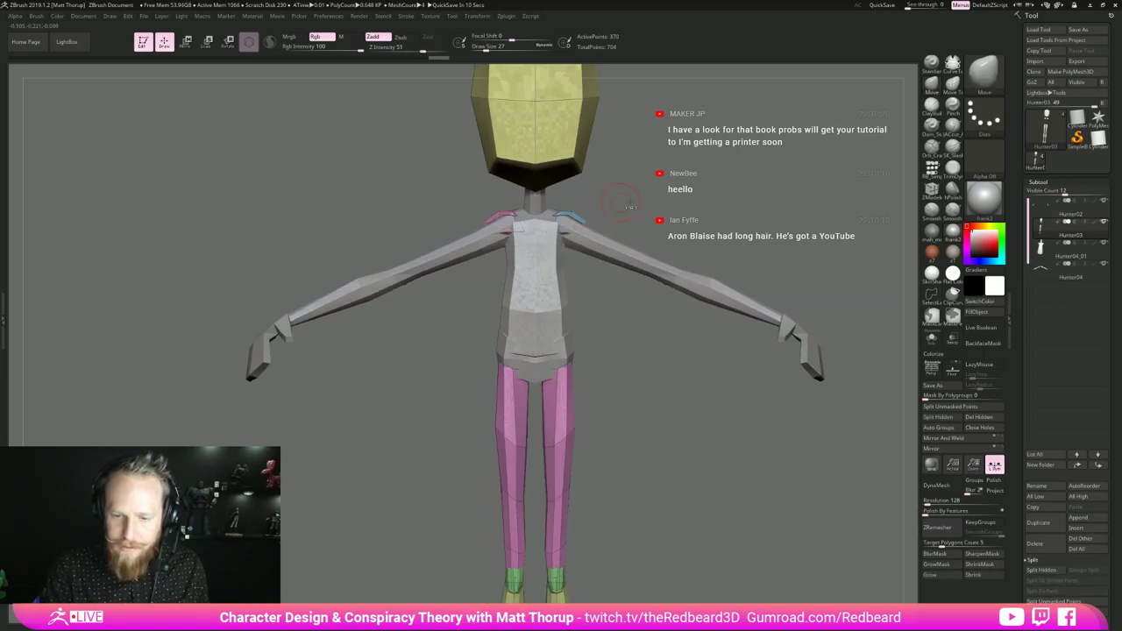
- Hide both shoulder polygroups and split them into their own subtool
left_click(569, 218, "ctrl+shift")
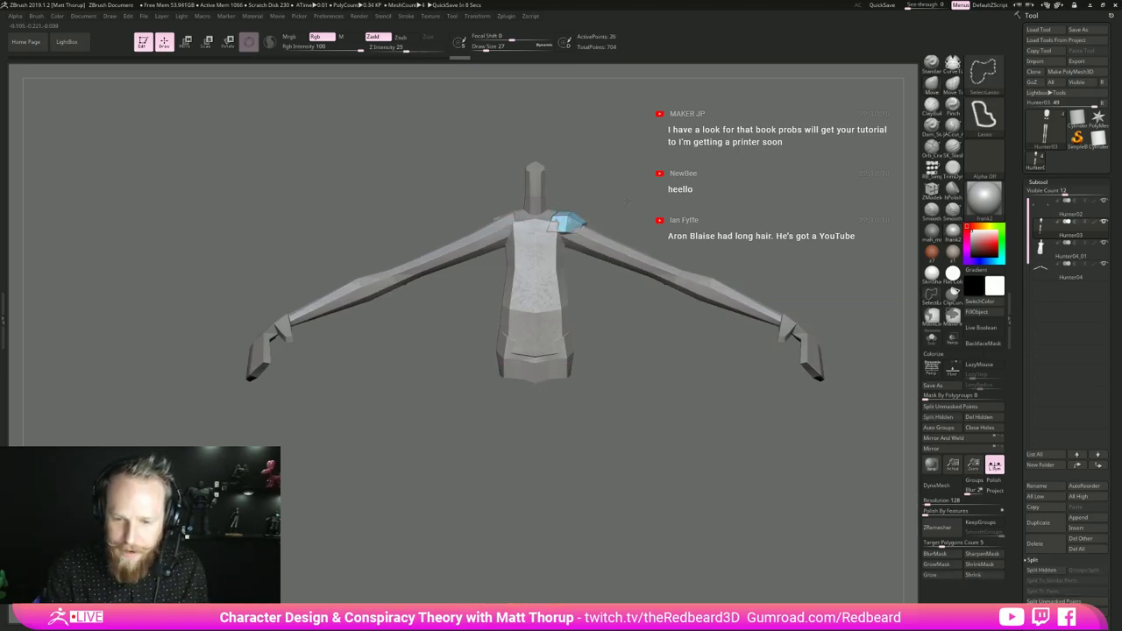
mouse_move(629, 216)
left_mouse_down("ctrl+shift")
mouse_move(630, 232)
mouse_move(686, 211)
mouse_move(631, 204)
mouse_move(661, 204)
left_mouse_up("ctrl+shift")
left_click(503, 219, "ctrl+shift")
left_click_drag(653, 387, 680, 425, "ctrl+shift")
left_click_drag(728, 501, 883, 470)
left_click(952, 423)
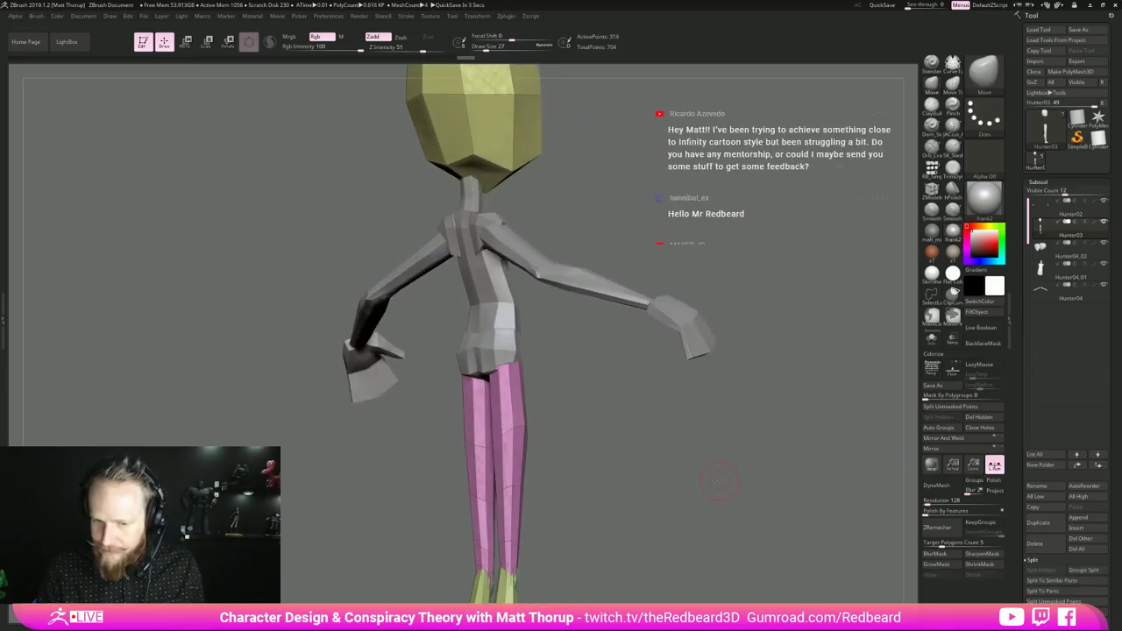
- Hide the light blue feet polygroup and split the feet into their own subtool
left_click_drag(673, 482, 646, 409)
key("f")
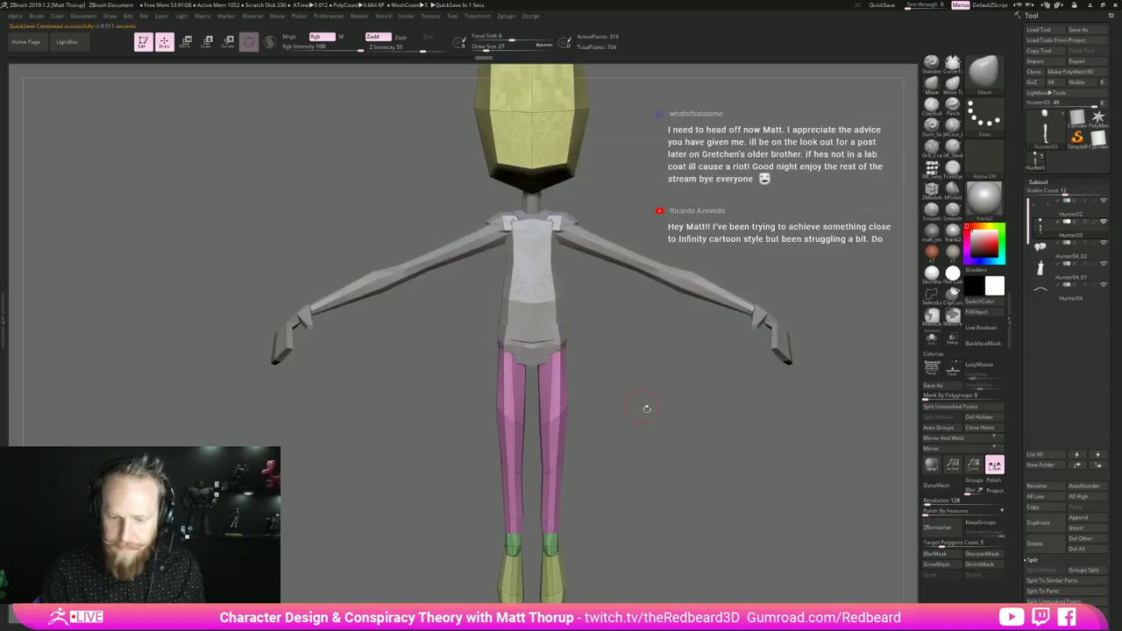
left_click_drag(762, 460, 695, 401)
left_click_drag(695, 401, 610, 474)
left_click_drag(610, 474, 558, 490)
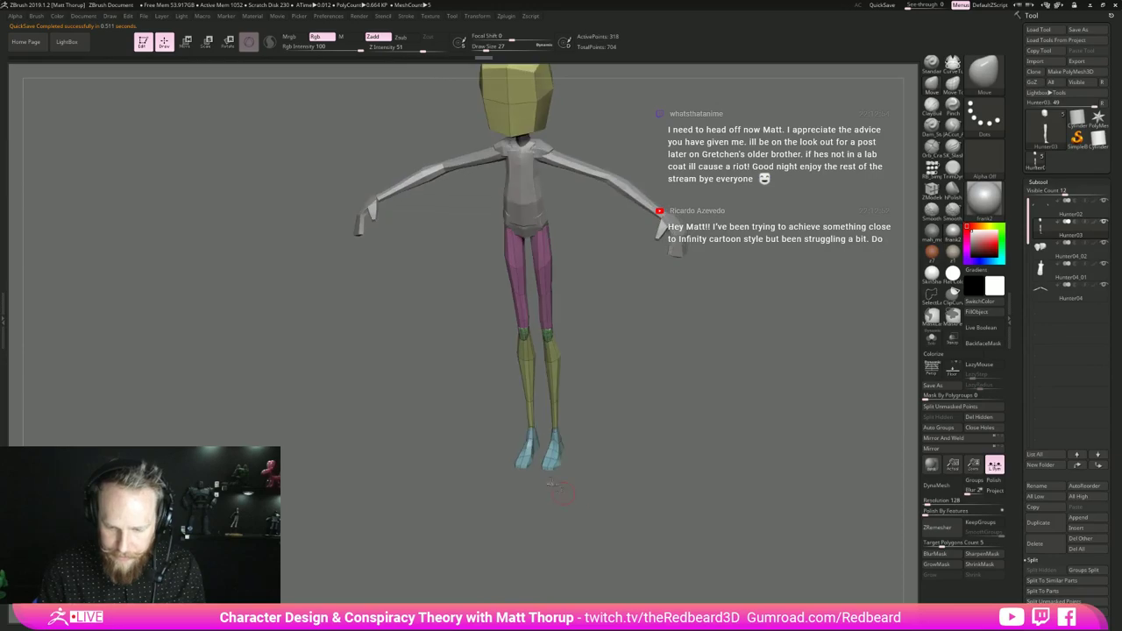
left_click(554, 454, "ctrl+shift")
left_click_drag(598, 438, 679, 420, "ctrl+shift")
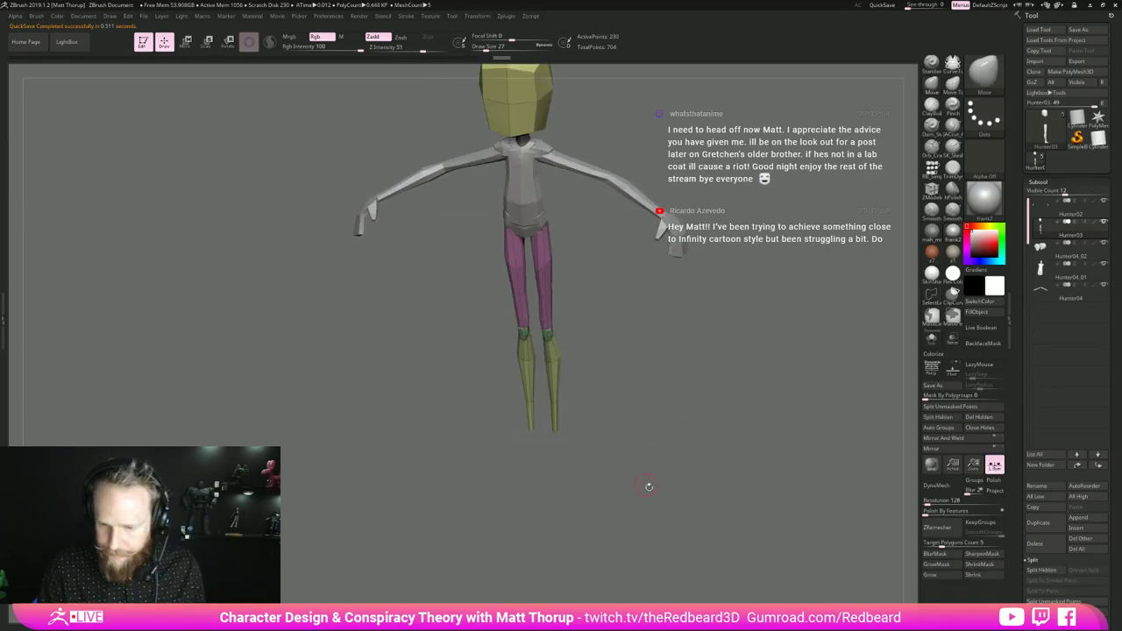
left_click(936, 417)
left_click_drag(811, 429, 653, 464, "shift")
- Hide the yellow head polygroup and split the head into its own subtool
left_click(545, 234, "ctrl+shift")
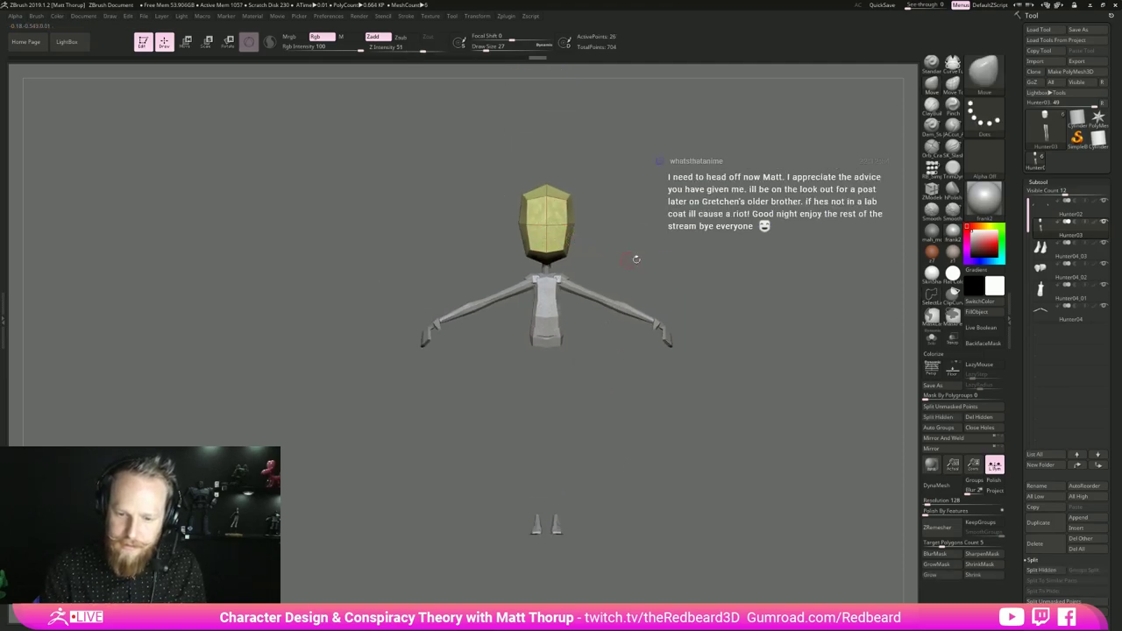
left_click_drag(635, 258, 765, 261, "ctrl+shift")
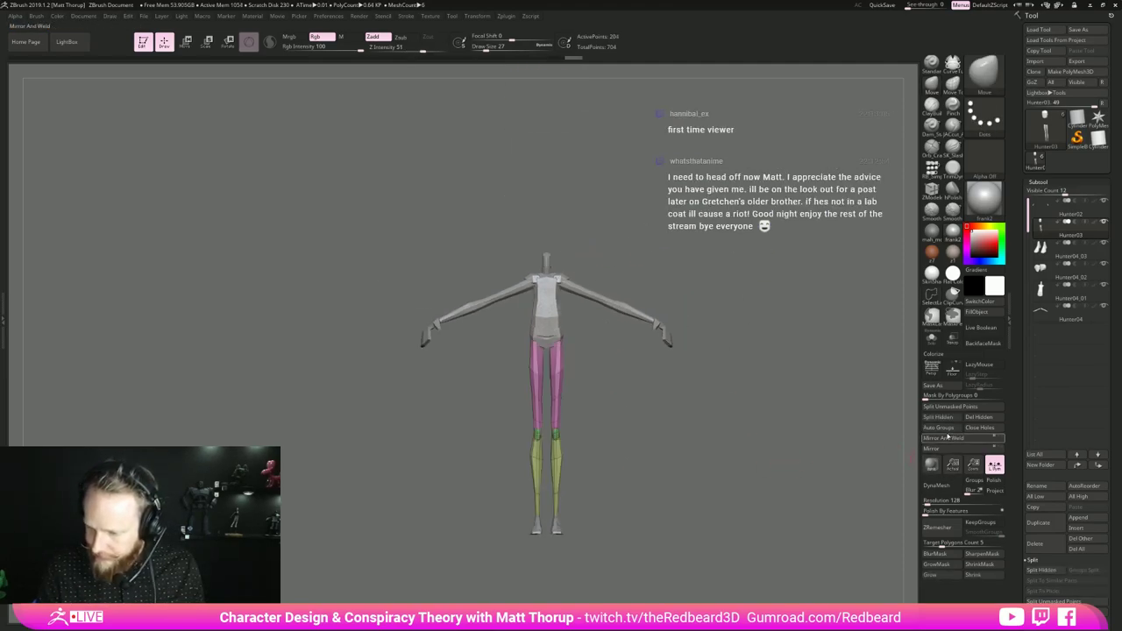
left_click(937, 417)
left_click_drag(729, 469, 769, 468, "shift")
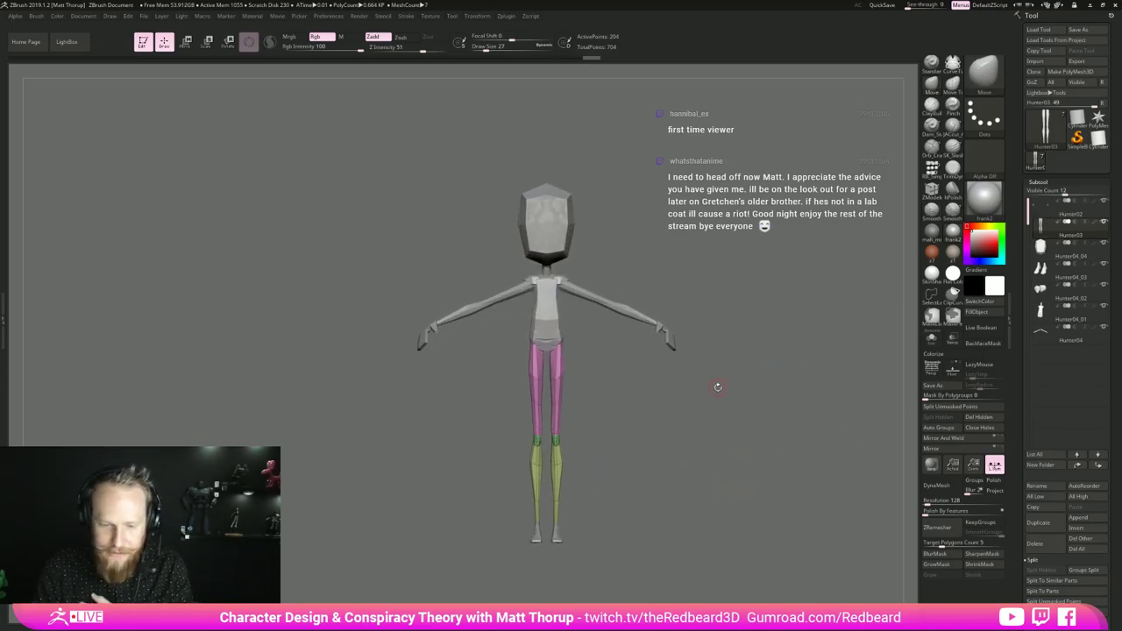
left_click_drag(731, 420, 702, 448)
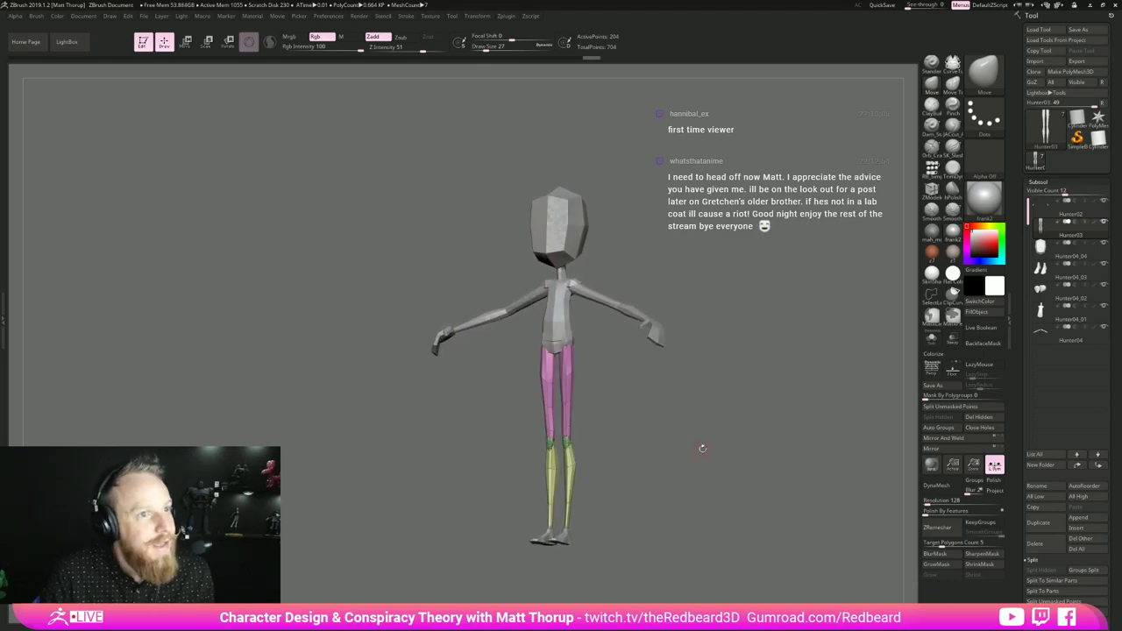
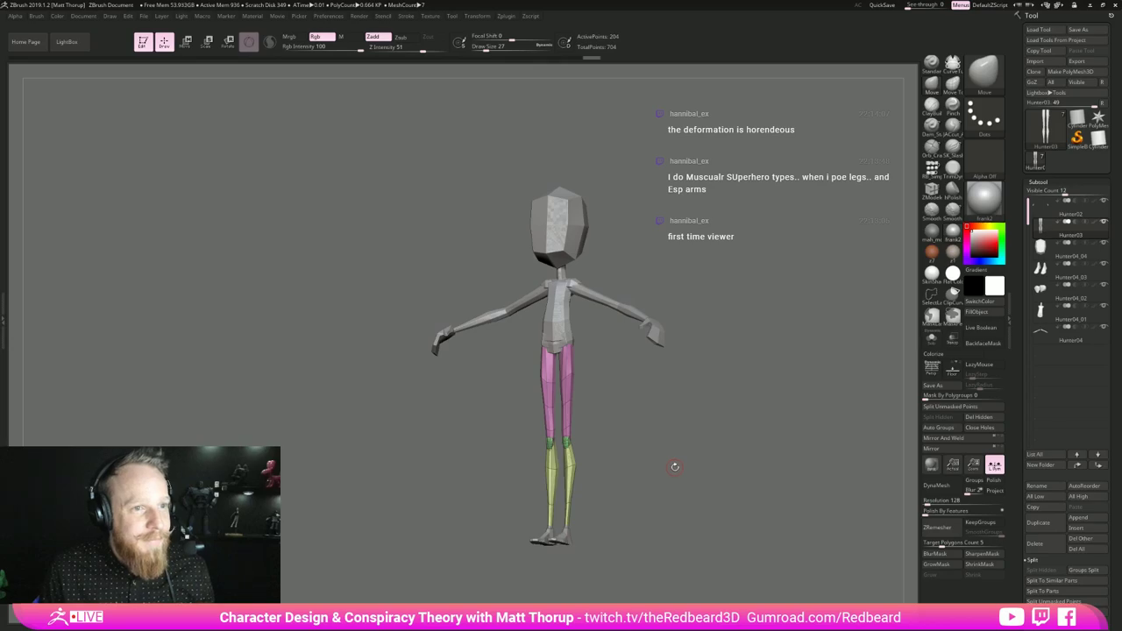
left_click_drag(674, 473, 677, 472)
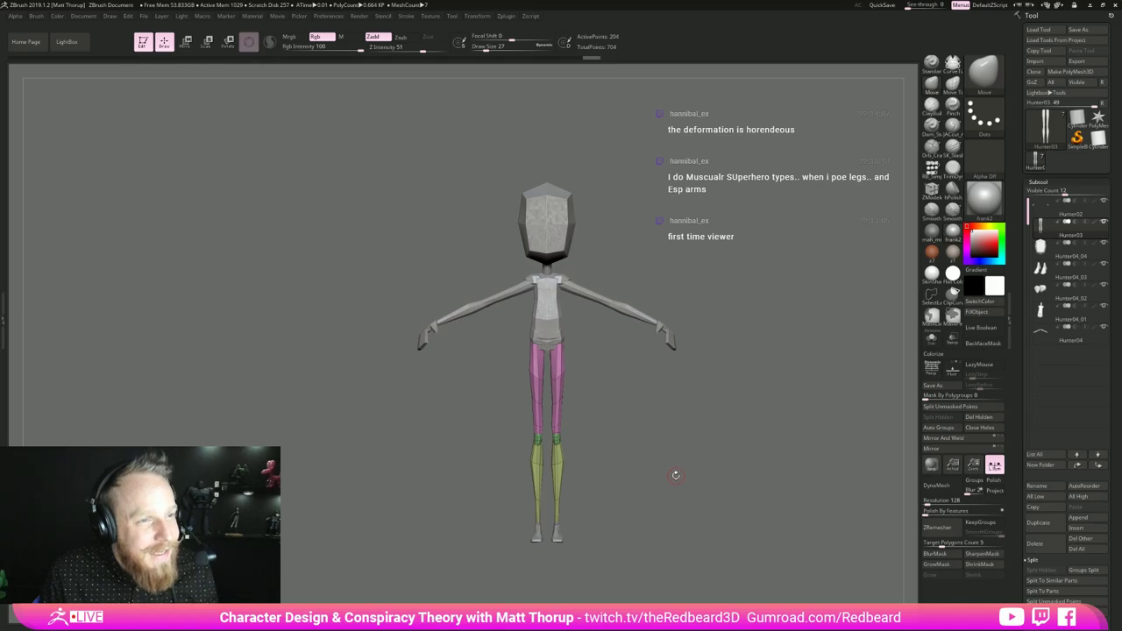
left_click_drag(676, 475, 668, 474, "alt")
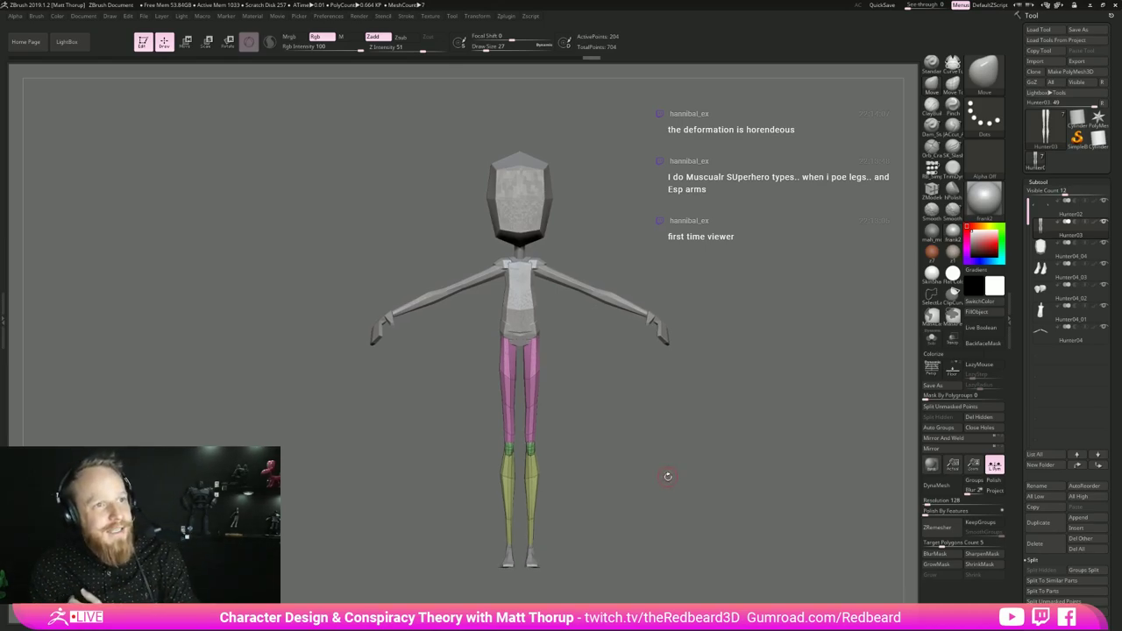
mouse_move(663, 469)
left_mouse_down()
mouse_move(684, 470)
mouse_move(666, 468)
left_mouse_up()
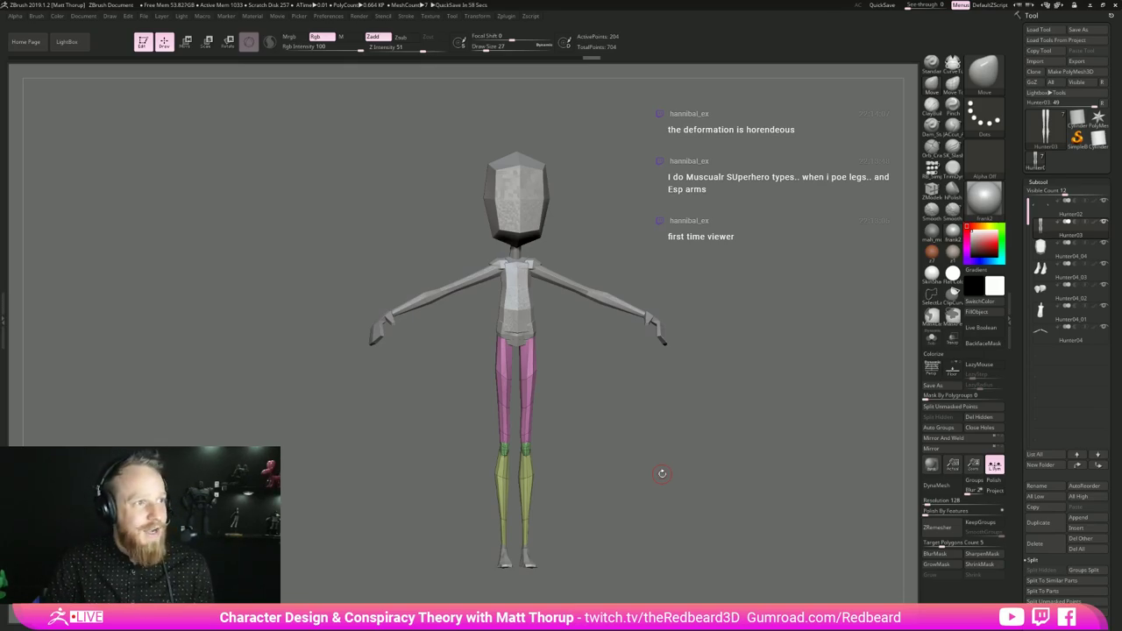
mouse_move(661, 468)
left_mouse_down()
mouse_move(670, 434)
mouse_move(687, 443)
mouse_move(665, 461)
left_mouse_up()
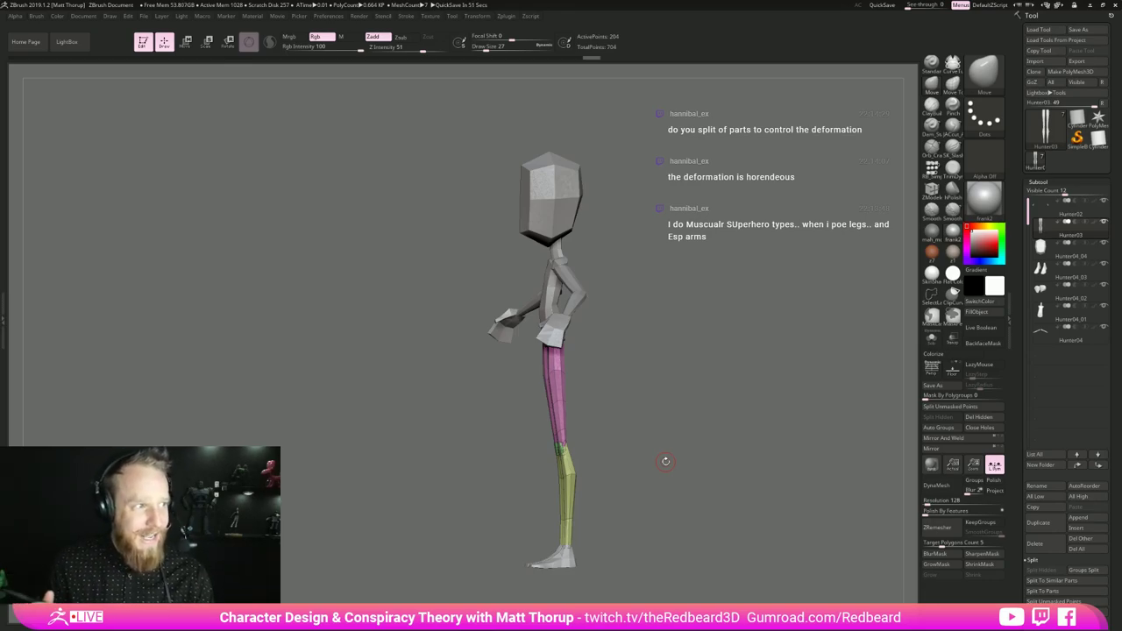
left_click_drag(695, 419, 681, 483)
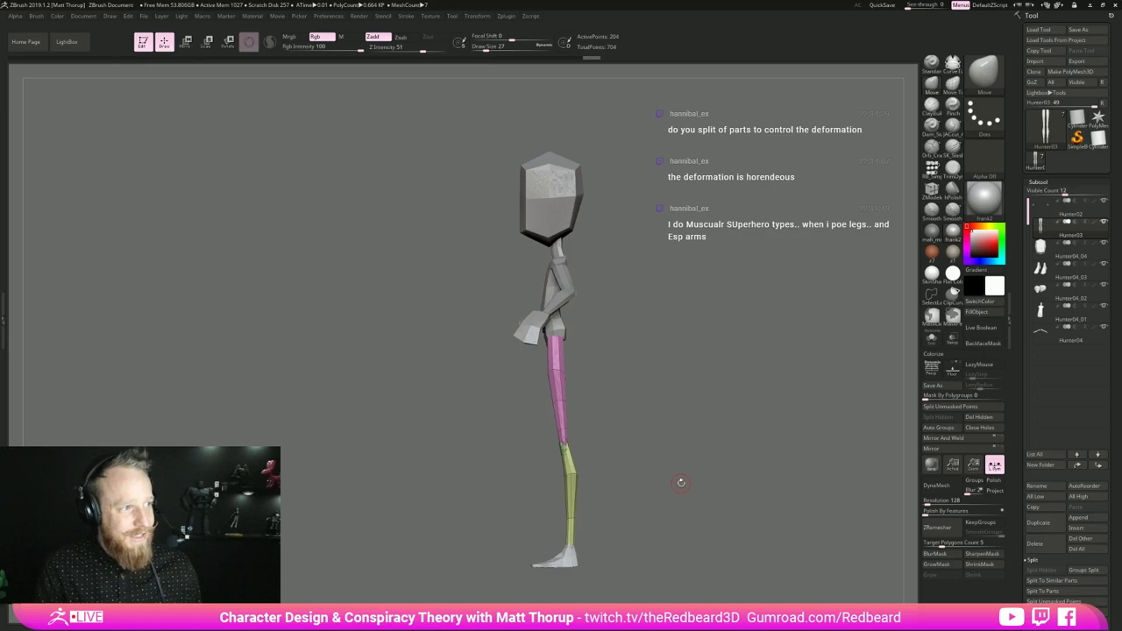
left_click_drag(681, 483, 635, 462)
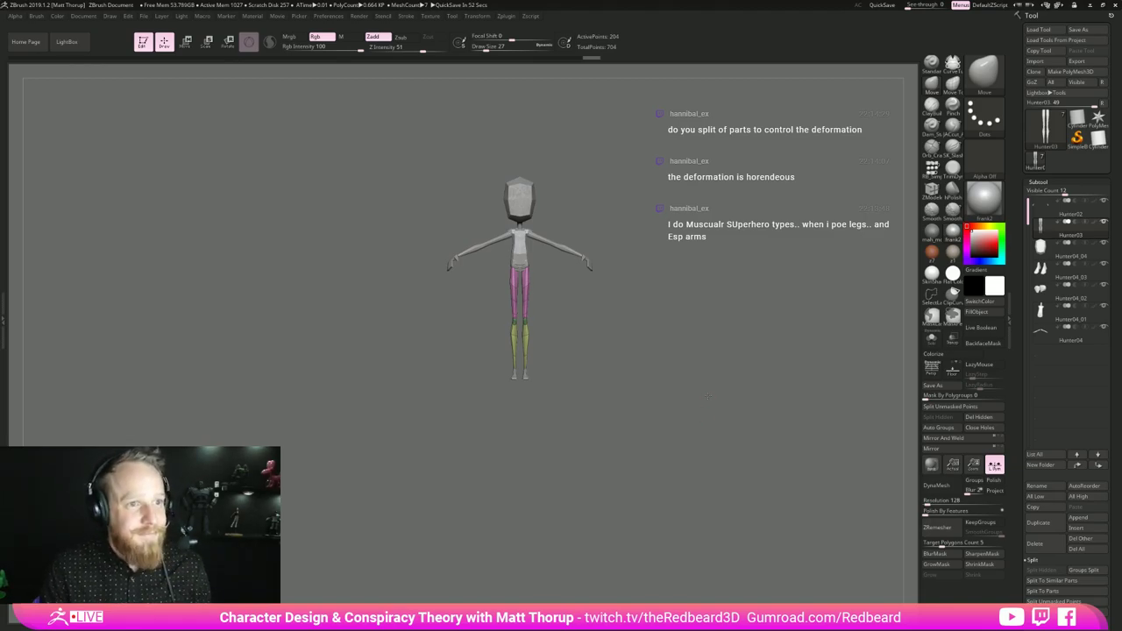
left_click_drag(690, 430, 687, 464)
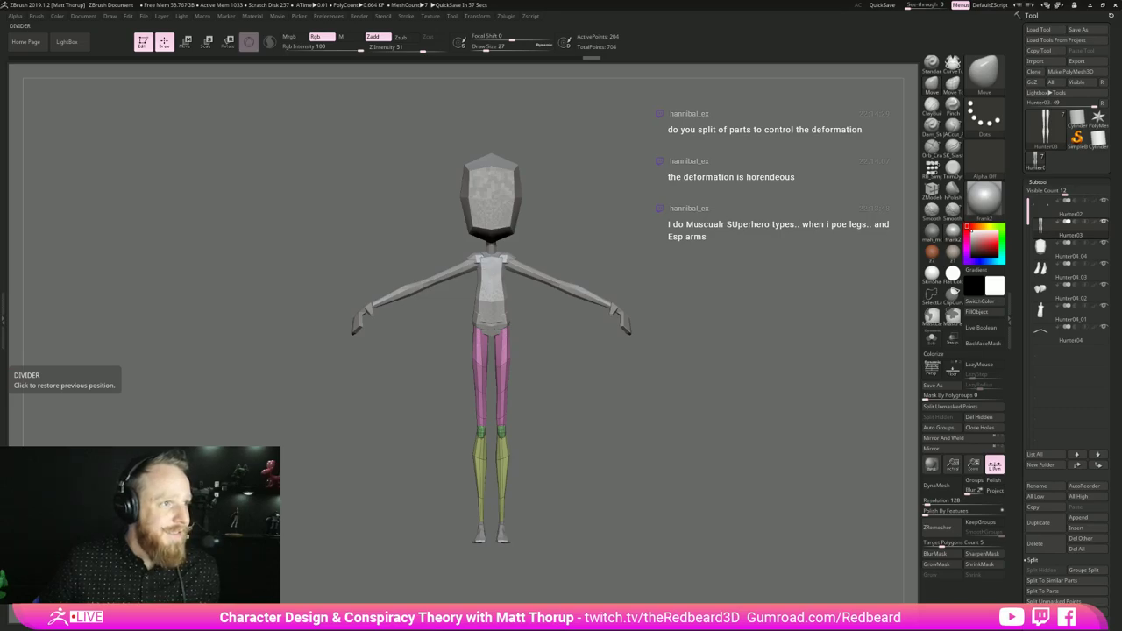
left_click_drag(626, 407, 678, 412)
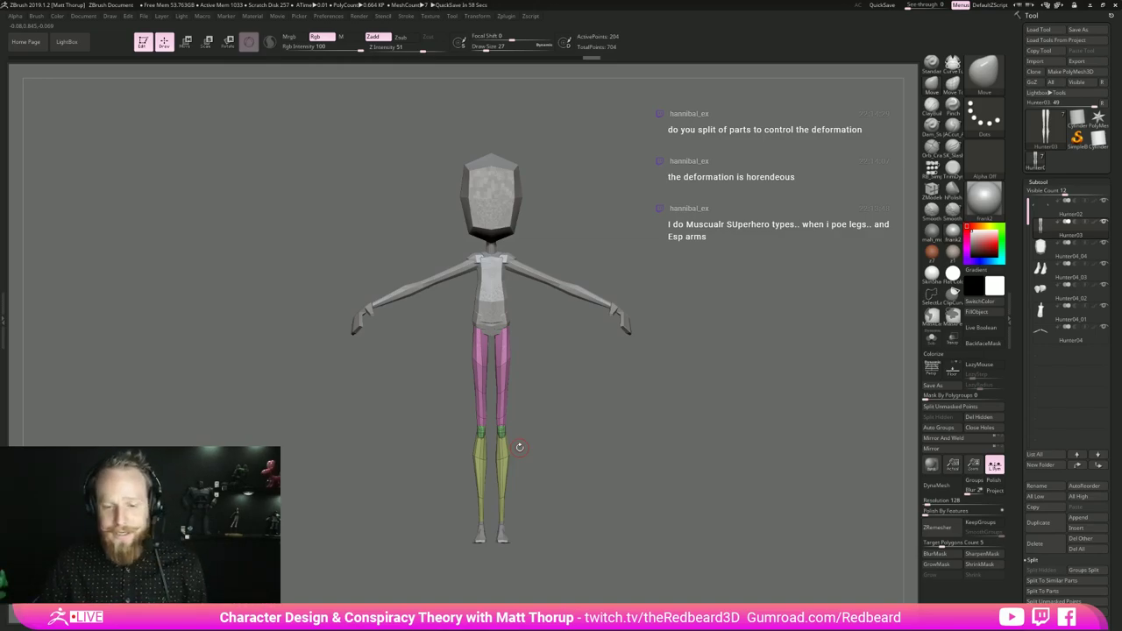
left_click_drag(713, 401, 680, 454)
left_click_drag(680, 454, 701, 421)
- Turn off the polyframe display and make the torso the active subtool
key("shift+f")
left_click_drag(683, 428, 684, 513, "alt")
left_click(523, 357, "alt")
left_click_drag(630, 420, 618, 444, "alt")
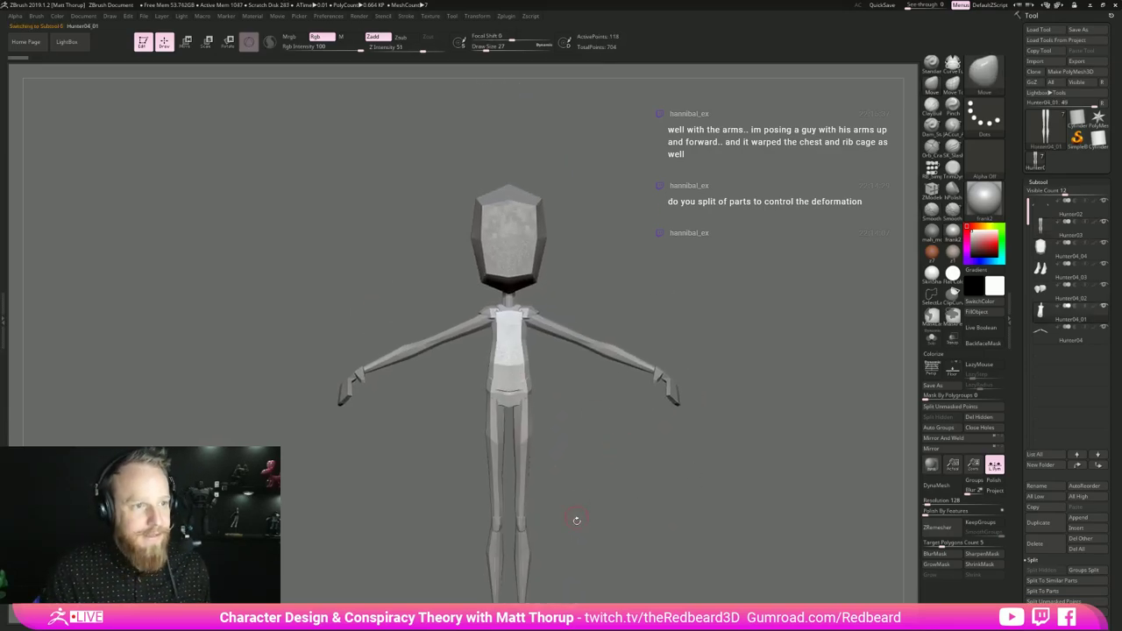
key("alt+Tab")
key("alt+Tab")
key("alt+Tab")
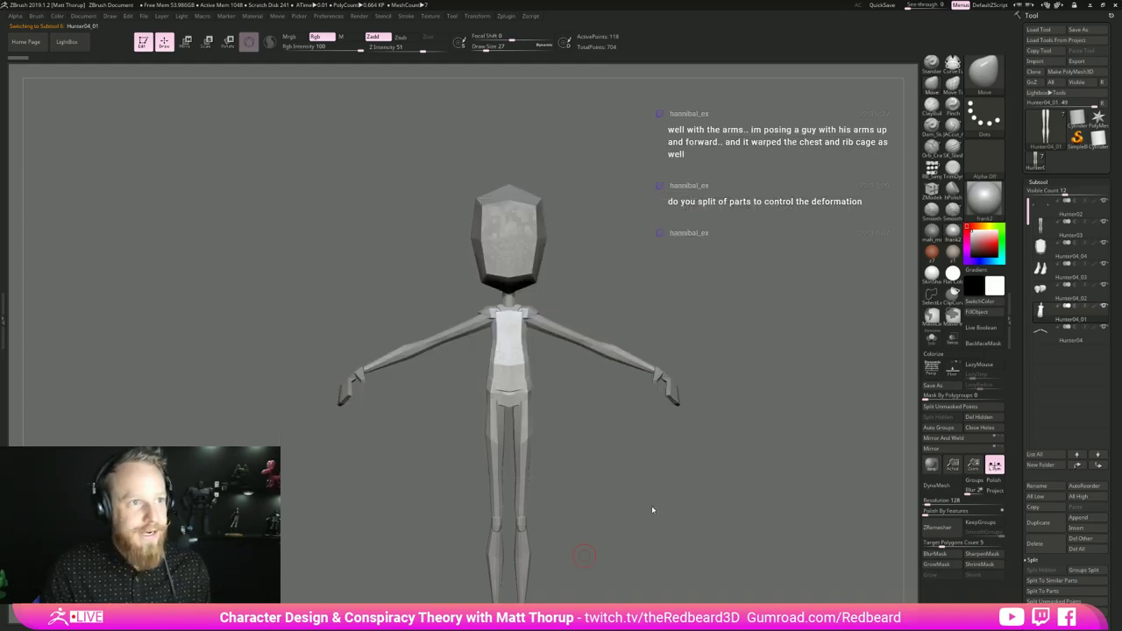
- Try to subdivide the torso and DynaMesh it without freezing its subdivision levels, and undo both operations
mouse_move(659, 506)
left_mouse_down()
mouse_move(663, 494)
mouse_move(616, 476)
mouse_move(644, 480)
mouse_move(647, 503)
left_mouse_up()
key("shift+f")
key("shift+f")
key("ctrl+d")
left_click_drag(647, 490, 773, 540)
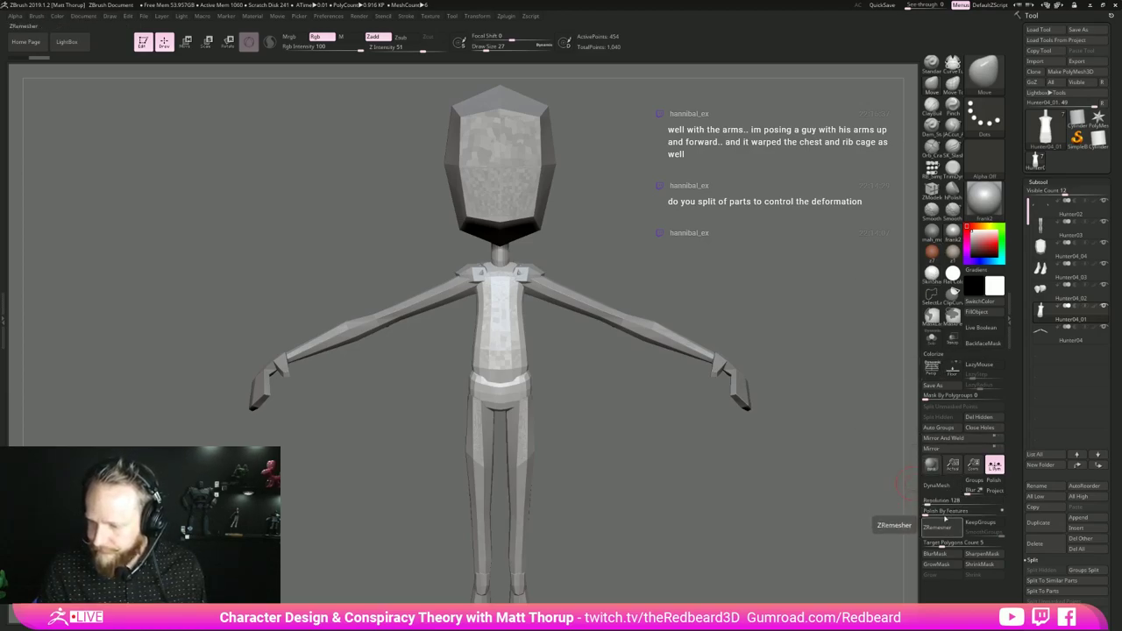
left_click(935, 485)
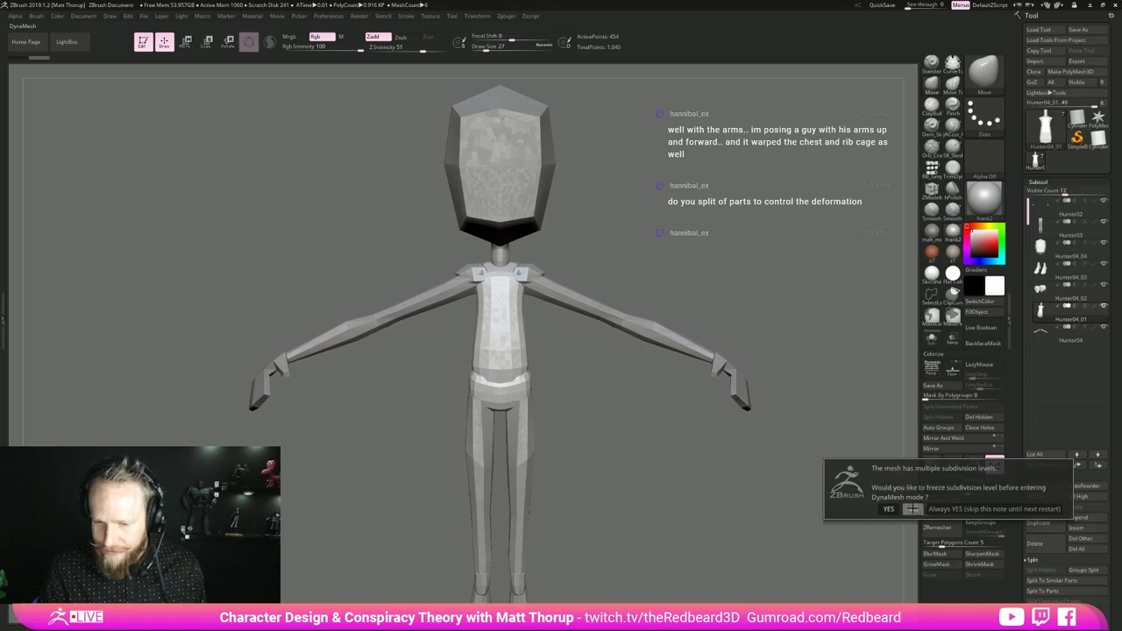
left_click(913, 508)
left_click_drag(808, 528, 783, 534)
key("shift+f")
left_click_drag(757, 531, 867, 540)
key("ctrl+z")
left_click_drag(753, 545, 675, 517)
key("ctrl+z")
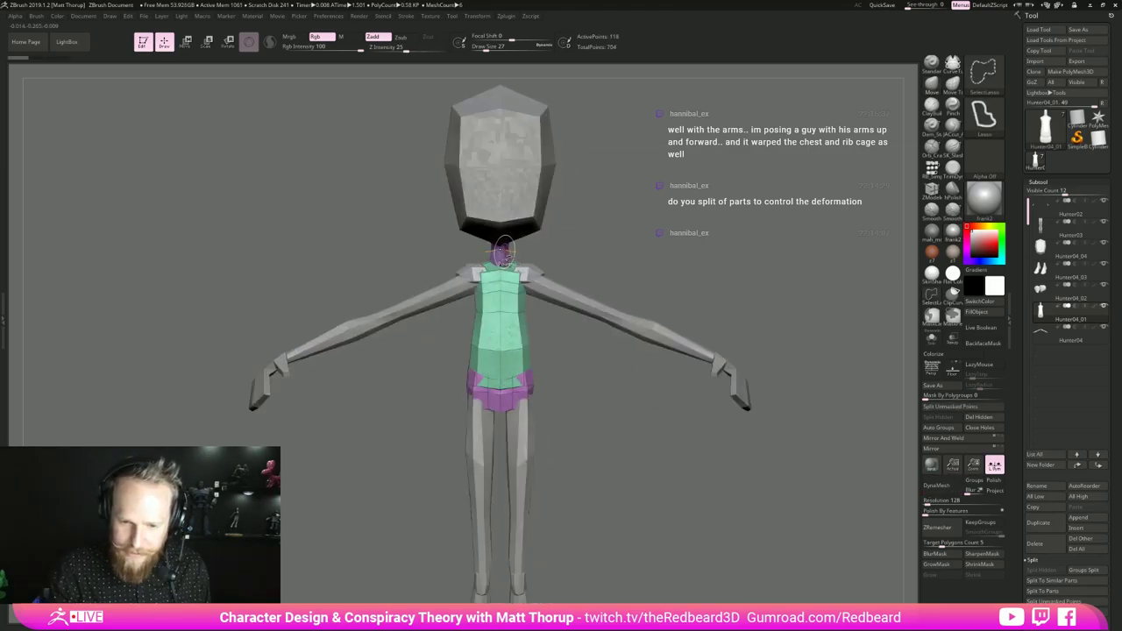
- Split the neck polygroup off the torso into its own subtool and DynaMesh the torso at resolution 128
left_click(504, 252, "ctrl+shift")
left_click_drag(701, 447, 828, 469)
left_click_drag(841, 458, 764, 455)
key("ctrl+shift+z")
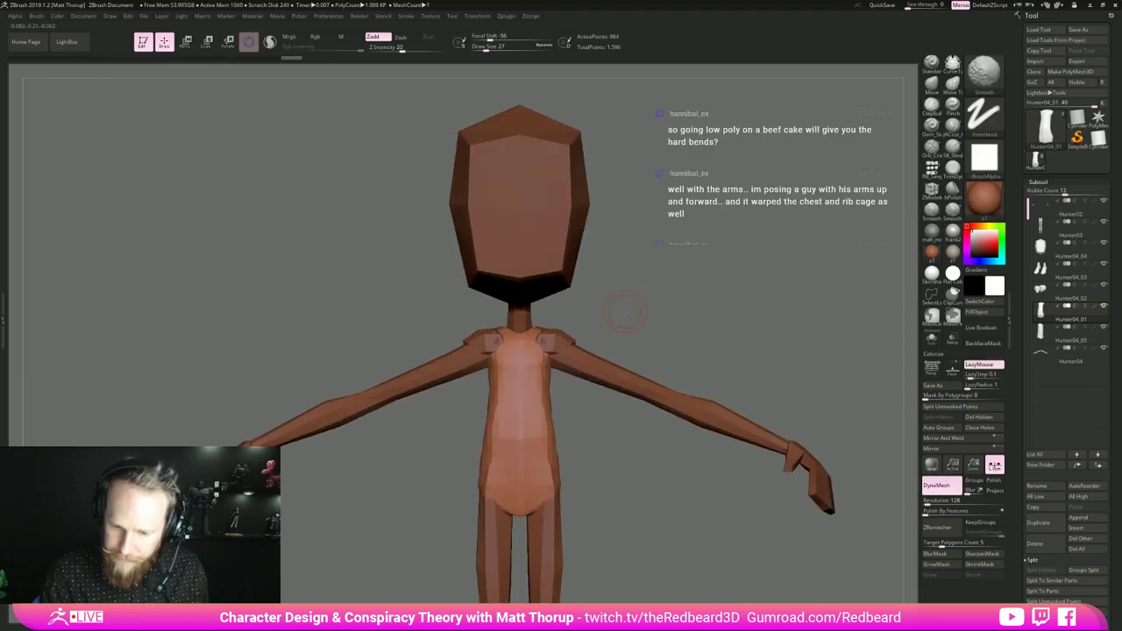
- Carve the lower chest edge and abdomen lines into the torso's front with a subtractive LazyMouse brush, smoothing the strokes
left_click_drag(624, 312, 640, 372, "alt")
left_click(953, 127)
key("l")
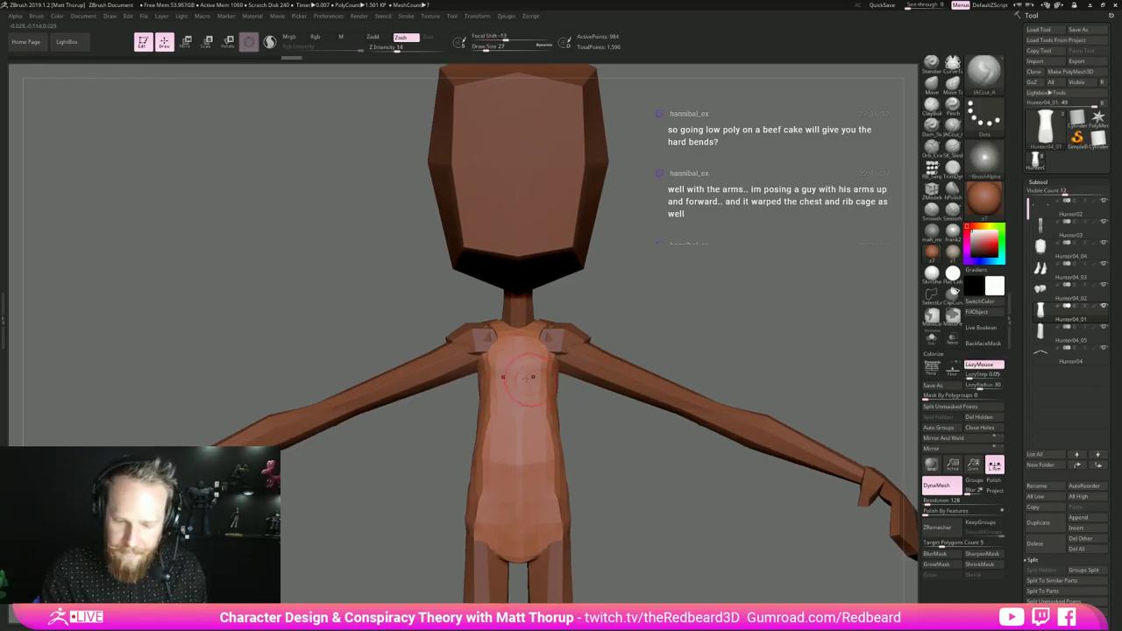
left_click_drag(611, 412, 525, 377)
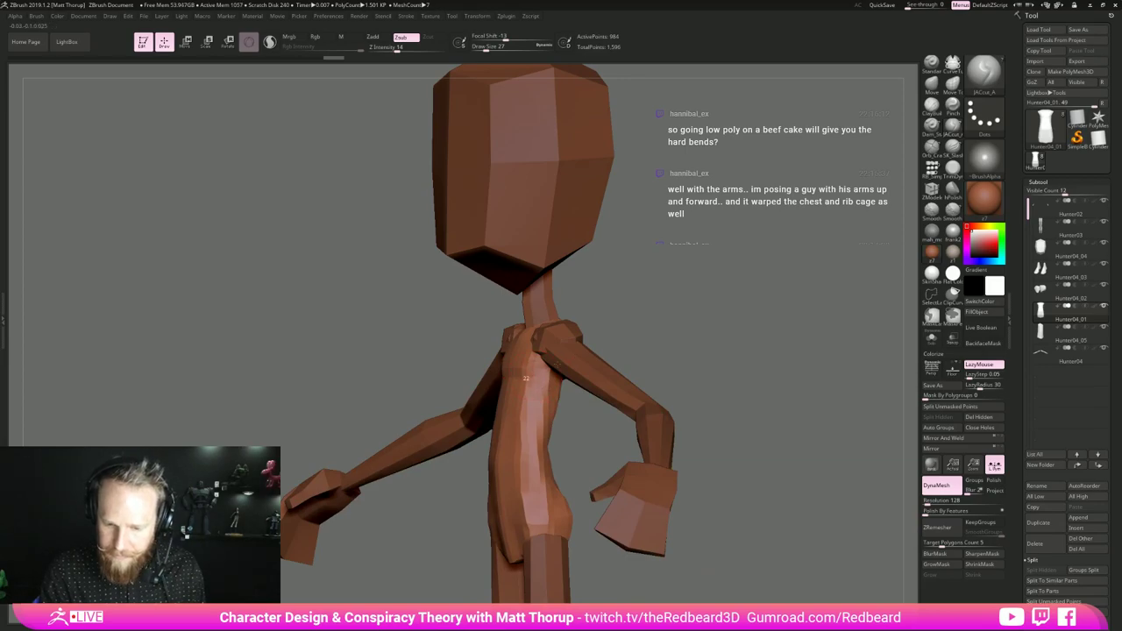
mouse_move(672, 327)
left_mouse_down()
mouse_move(725, 346)
mouse_move(608, 328)
mouse_move(611, 412)
left_mouse_up()
left_click_drag(501, 427, 513, 416, "shift")
left_click_drag(510, 465, 531, 528, "shift")
mouse_move(523, 422)
left_mouse_down("shift")
mouse_move(521, 516)
mouse_move(500, 504)
mouse_move(519, 502)
left_mouse_up("shift")
mouse_move(604, 459)
left_mouse_down()
mouse_move(533, 495)
mouse_move(526, 517)
left_mouse_up()
right_click_drag(666, 445, 627, 477)
right_click_drag(481, 464, 404, 461)
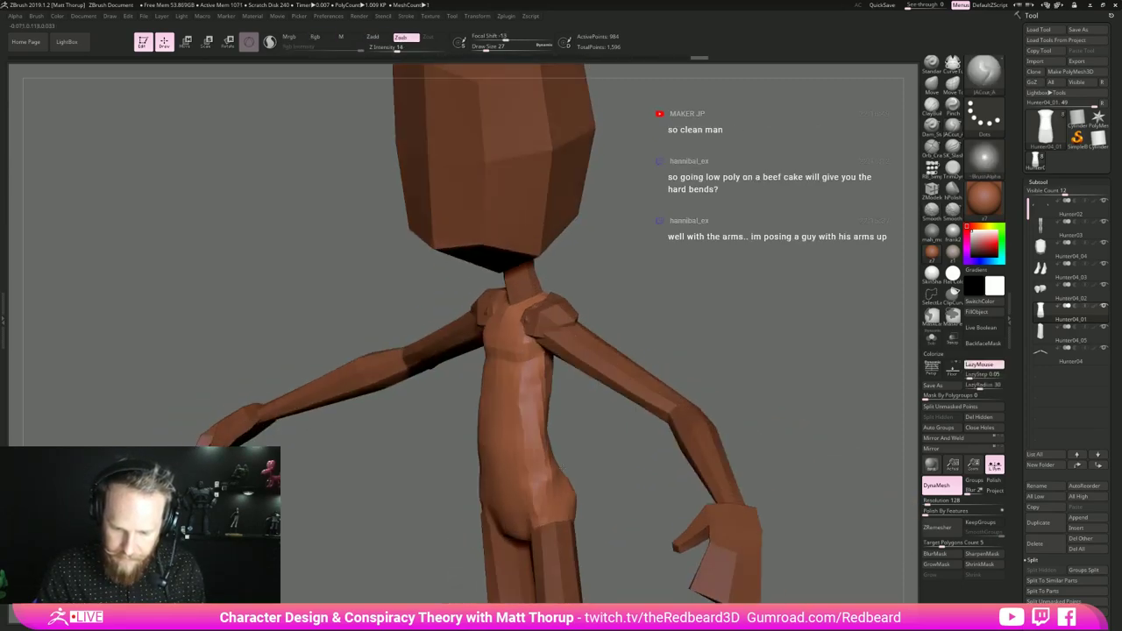
- Carve the hip and waist transitions on the torso's front and flanks and smooth the area below the chest
right_click_drag(578, 461, 527, 495)
right_click_drag(662, 450, 574, 469)
left_click_drag(572, 471, 544, 460, "shift")
mouse_move(744, 416)
right_mouse_down()
mouse_move(767, 368)
mouse_move(661, 376)
right_mouse_up()
mouse_move(661, 377)
right_mouse_down("ctrl")
mouse_move(655, 447)
mouse_move(652, 379)
right_mouse_up("ctrl")
mouse_move(550, 372)
left_mouse_down("shift")
mouse_move(552, 403)
mouse_move(533, 321)
left_mouse_up("shift")
right_click_drag(594, 388, 526, 376)
left_click_drag(550, 324, 565, 384, "shift")
right_click_drag(571, 383, 520, 339)
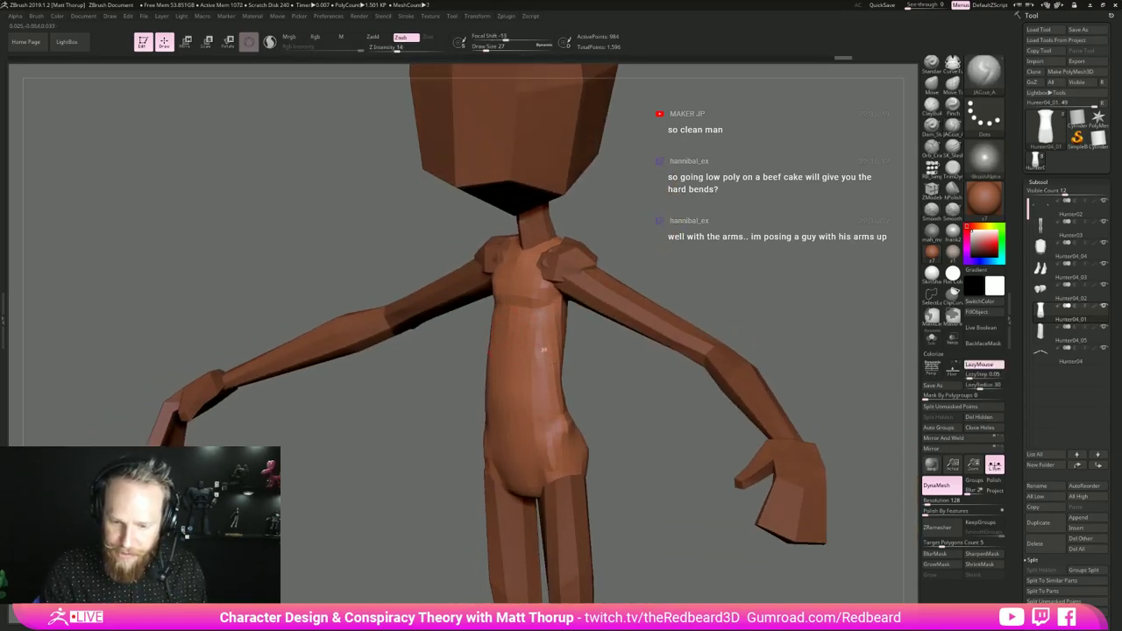
- Carve the lower back and the cleft between the buttocks on the torso's rear, and smooth the surface
right_click_drag(604, 404, 535, 368)
right_click_drag(658, 327, 556, 368)
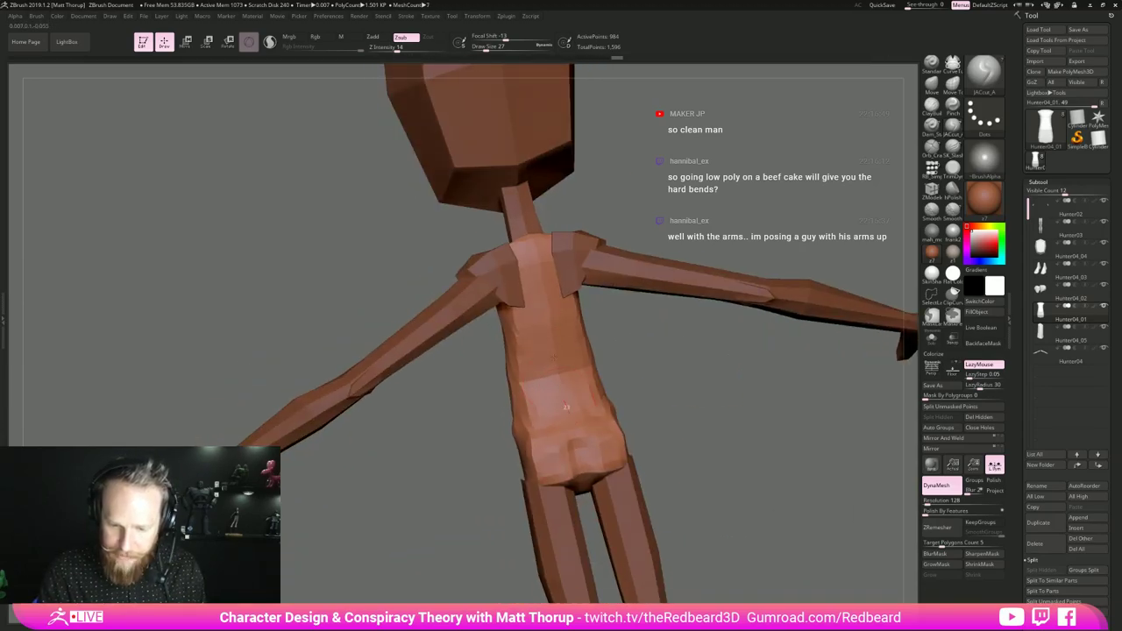
right_click_drag(561, 322, 572, 454)
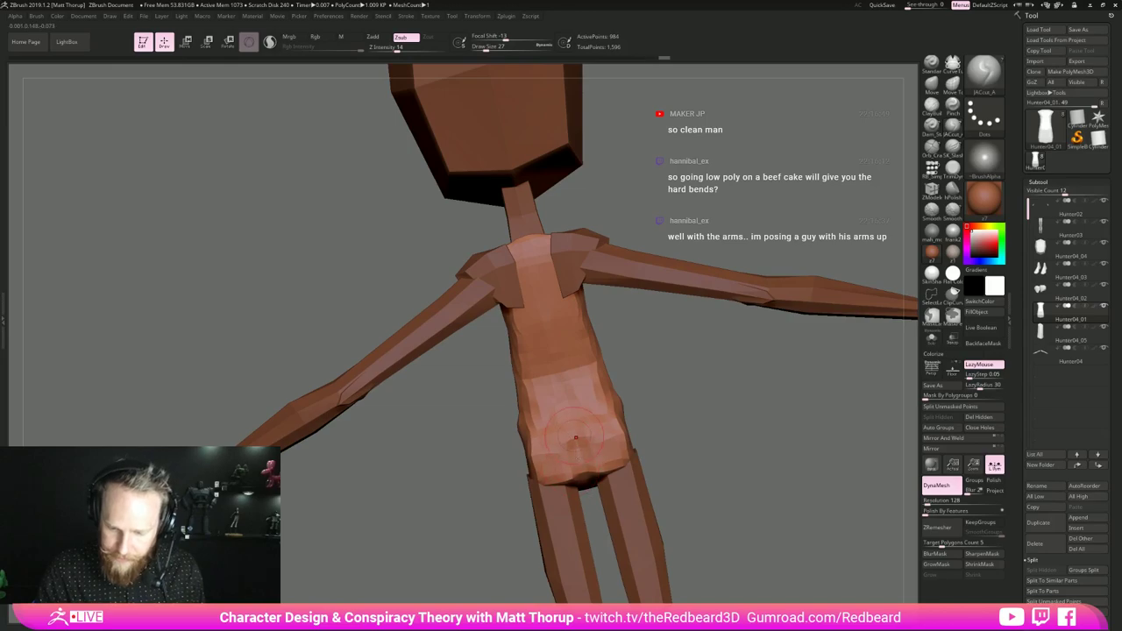
mouse_move(555, 438)
left_mouse_down("shift")
mouse_move(538, 456)
mouse_move(523, 444)
mouse_move(521, 394)
mouse_move(534, 408)
left_mouse_up("shift")
mouse_move(662, 366)
right_mouse_down()
mouse_move(700, 412)
mouse_move(612, 441)
mouse_move(664, 429)
mouse_move(634, 457)
mouse_move(673, 473)
mouse_move(609, 449)
right_mouse_up()
mouse_move(609, 449)
right_mouse_down()
mouse_move(573, 443)
mouse_move(576, 481)
mouse_move(607, 478)
right_mouse_up()
- Reduce the draw size to 23 and carve a navel into the lower abdomen
key("s")
left_click(492, 386)
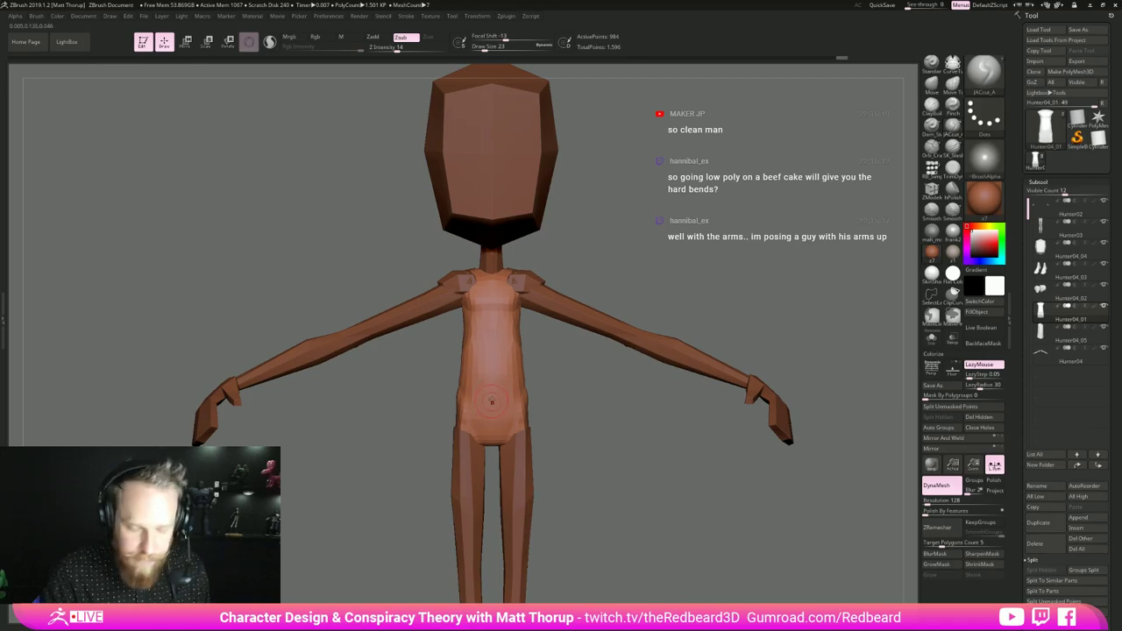
right_click_drag(500, 322, 501, 381)
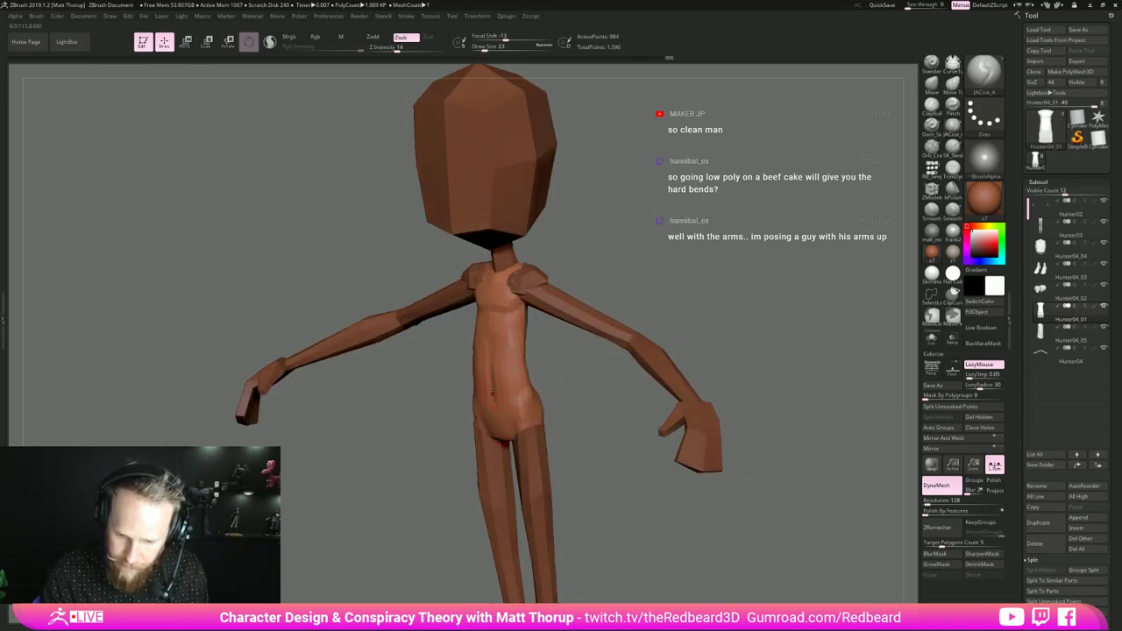
mouse_move(529, 429)
right_mouse_down()
mouse_move(591, 413)
mouse_move(550, 425)
right_mouse_up()
- Build up and smooth the abdomen and lower belly with the ClayBuildup brush
left_click(935, 106)
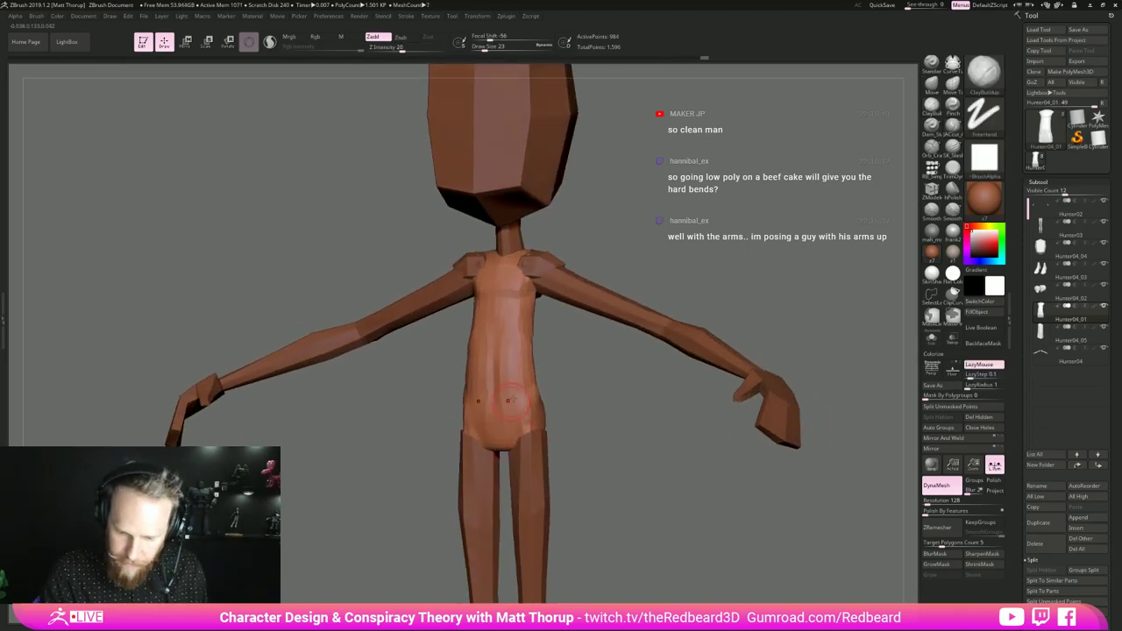
mouse_move(491, 338)
left_mouse_down("shift")
mouse_move(481, 399)
mouse_move(491, 455)
left_mouse_up("shift")
right_click_drag(560, 421, 557, 354)
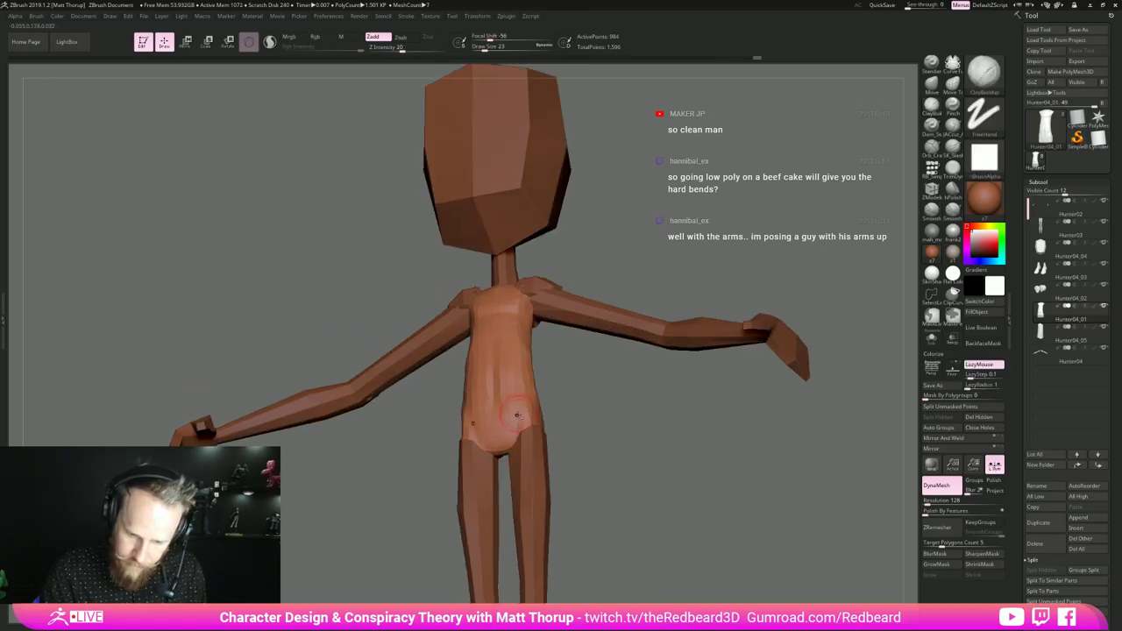
mouse_move(498, 446)
left_mouse_down()
mouse_move(510, 433)
mouse_move(510, 377)
left_mouse_up()
mouse_move(510, 377)
right_mouse_down()
mouse_move(560, 372)
mouse_move(541, 424)
mouse_move(411, 416)
right_mouse_up()
mouse_move(567, 406)
right_mouse_down("ctrl")
mouse_move(760, 390)
mouse_move(701, 396)
right_mouse_up("ctrl")
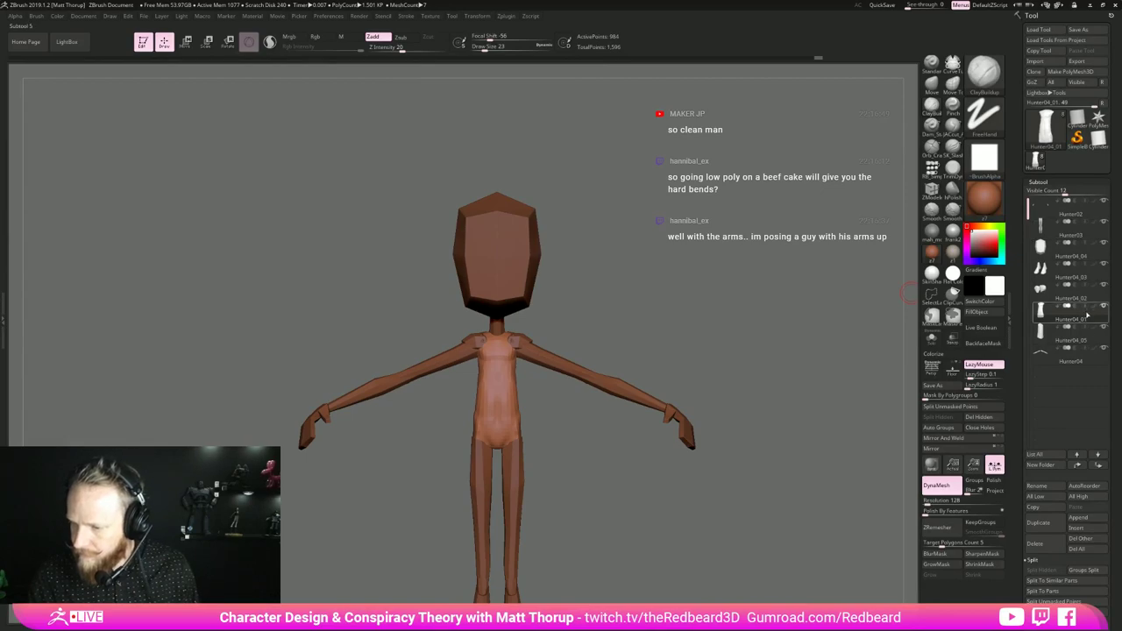
- Hide the arm and hand subtools to expose the sides of the torso
left_click(1104, 349)
right_click_drag(818, 325, 752, 322)
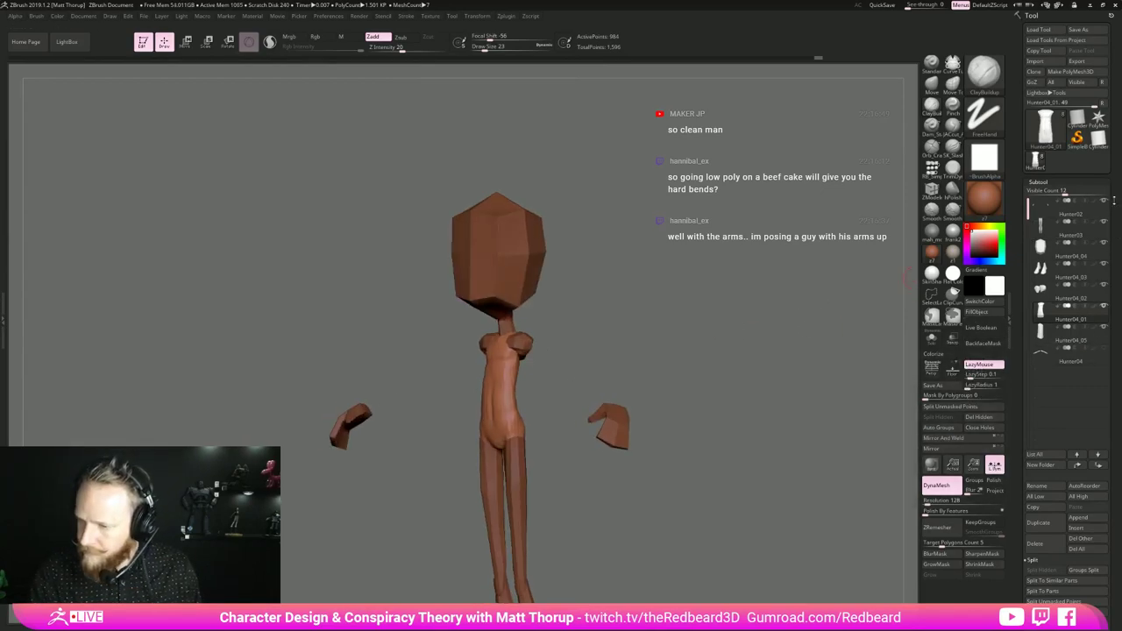
left_click(1104, 200)
right_click_drag(802, 278, 710, 285)
right_click_drag(710, 285, 694, 351, "ctrl")
right_click_drag(577, 380, 508, 383)
mouse_move(561, 347)
right_mouse_down("ctrl")
mouse_move(563, 392)
mouse_move(626, 390)
mouse_move(596, 386)
right_mouse_up("ctrl")
- Carve the sides of the waist and hips with the subtractive brush and smooth the torso's flank
left_click(953, 128)
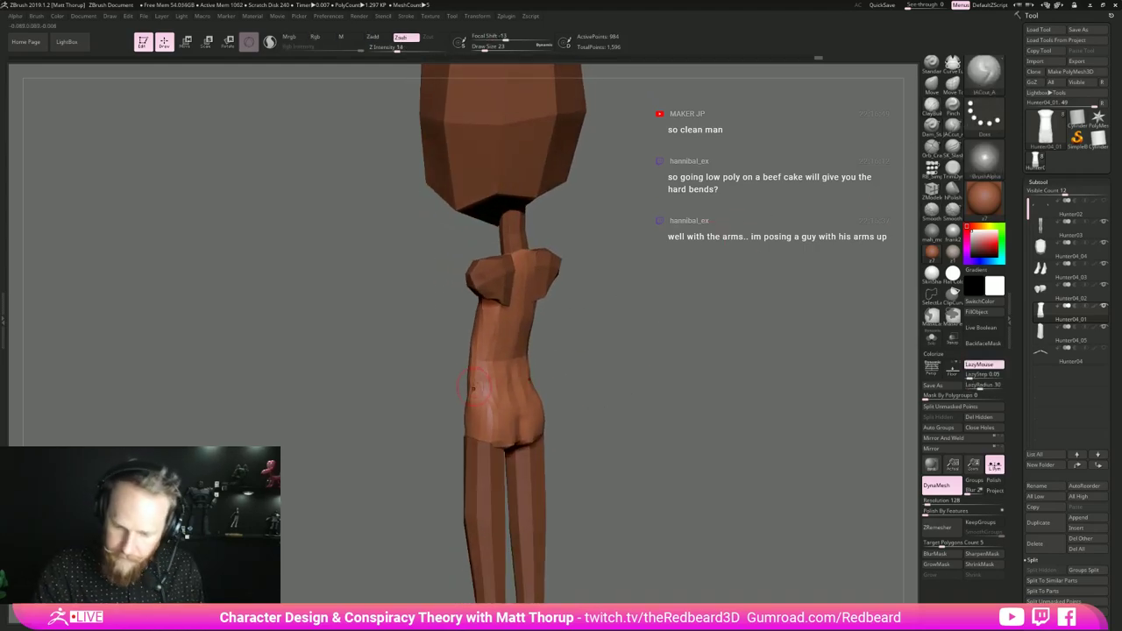
right_click_drag(595, 358, 671, 361)
right_click_drag(671, 361, 657, 329, "ctrl")
mouse_move(618, 377)
right_mouse_down()
mouse_move(561, 381)
mouse_move(646, 412)
mouse_move(613, 410)
right_mouse_up()
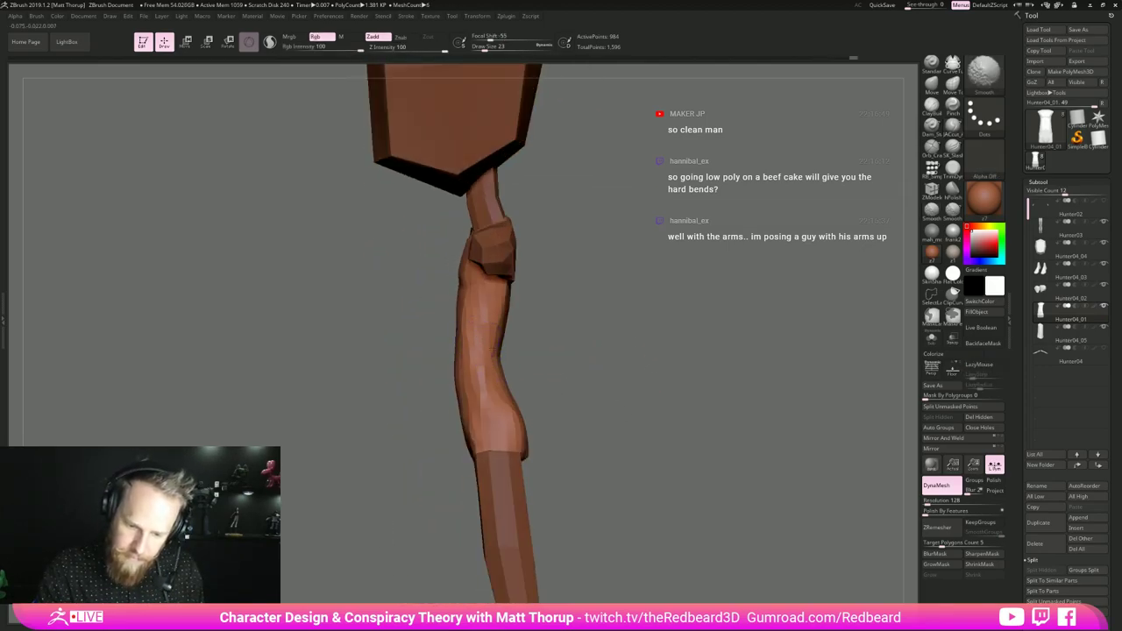
right_click_drag(495, 348, 473, 350)
left_click_drag(481, 360, 483, 333, "shift")
mouse_move(553, 323)
right_mouse_down()
mouse_move(633, 320)
mouse_move(591, 302)
mouse_move(612, 268)
right_mouse_up()
- Reshape the torso's side profile from chest to lower back with the Move brush at draw size 49
key("b")
key("m")
key("v")
key("s")
left_click(527, 296)
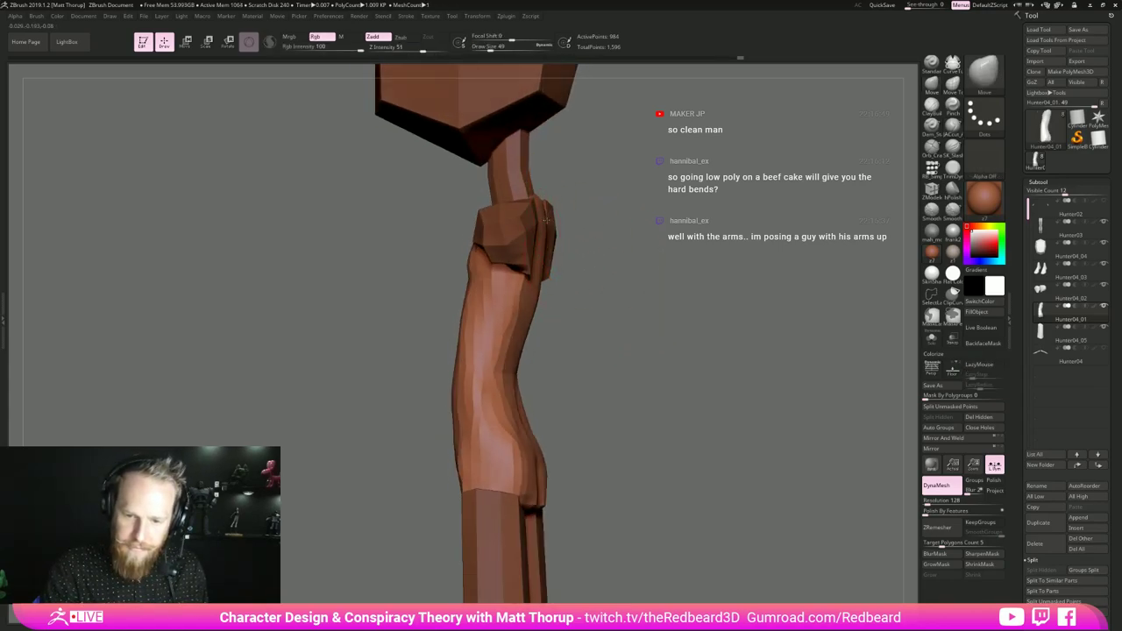
mouse_move(565, 303)
right_mouse_down()
mouse_move(675, 341)
mouse_move(588, 347)
mouse_move(741, 370)
mouse_move(617, 352)
right_mouse_up()
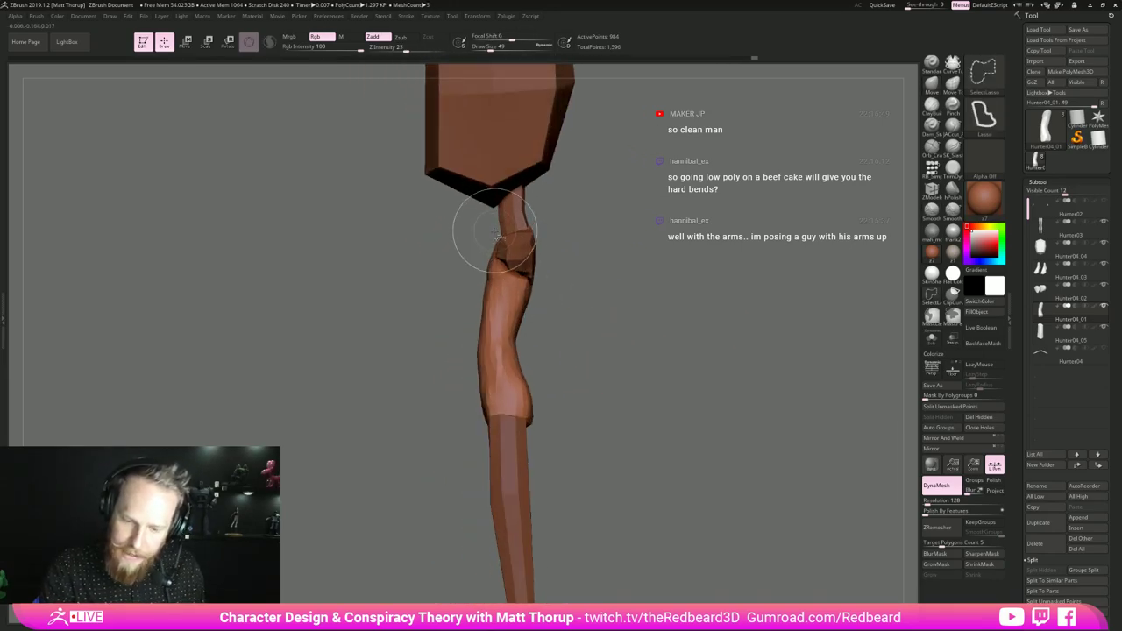
mouse_move(496, 242)
left_mouse_down("ctrl+shift")
mouse_move(483, 307)
mouse_move(507, 340)
mouse_move(529, 307)
mouse_move(531, 226)
left_mouse_up("ctrl+shift")
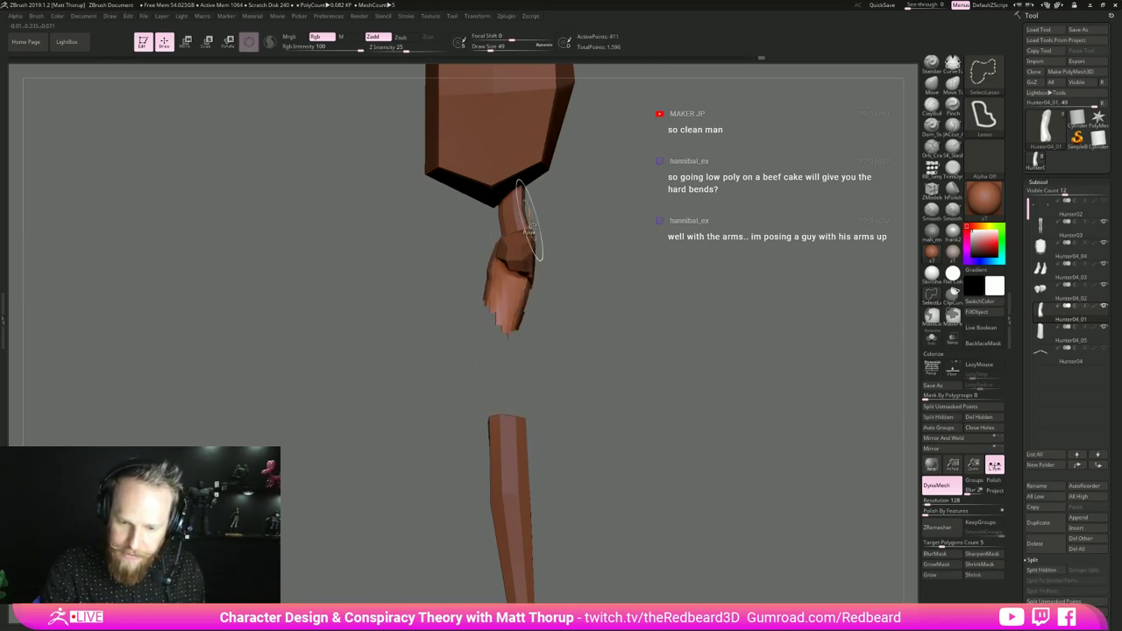
mouse_move(633, 303)
right_mouse_down()
mouse_move(696, 322)
mouse_move(636, 321)
mouse_move(644, 328)
right_mouse_up()
left_click(690, 320, "ctrl+shift")
- Refine the waist and hip outline from the front with the Move brush at draw size 39
right_click_drag(644, 329, 724, 375, "ctrl")
right_click_drag(724, 375, 701, 384, "ctrl")
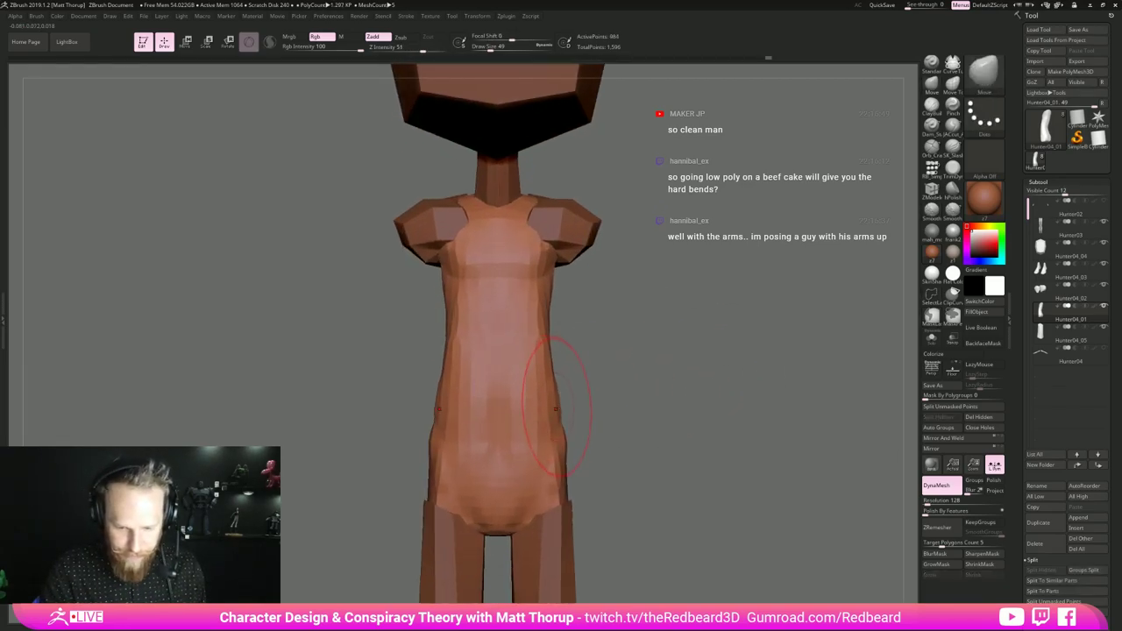
key("s")
left_click(553, 409)
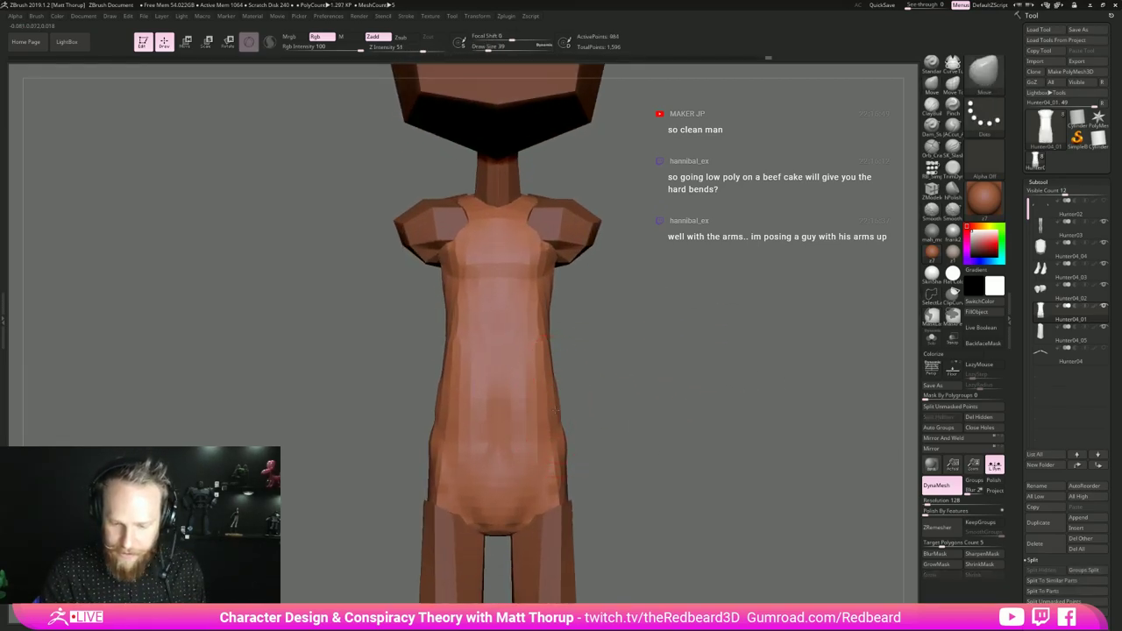
- Define the side of the lower abdomen and hip using ClayBuildup at draw size 12, and smooth it
left_click(932, 106)
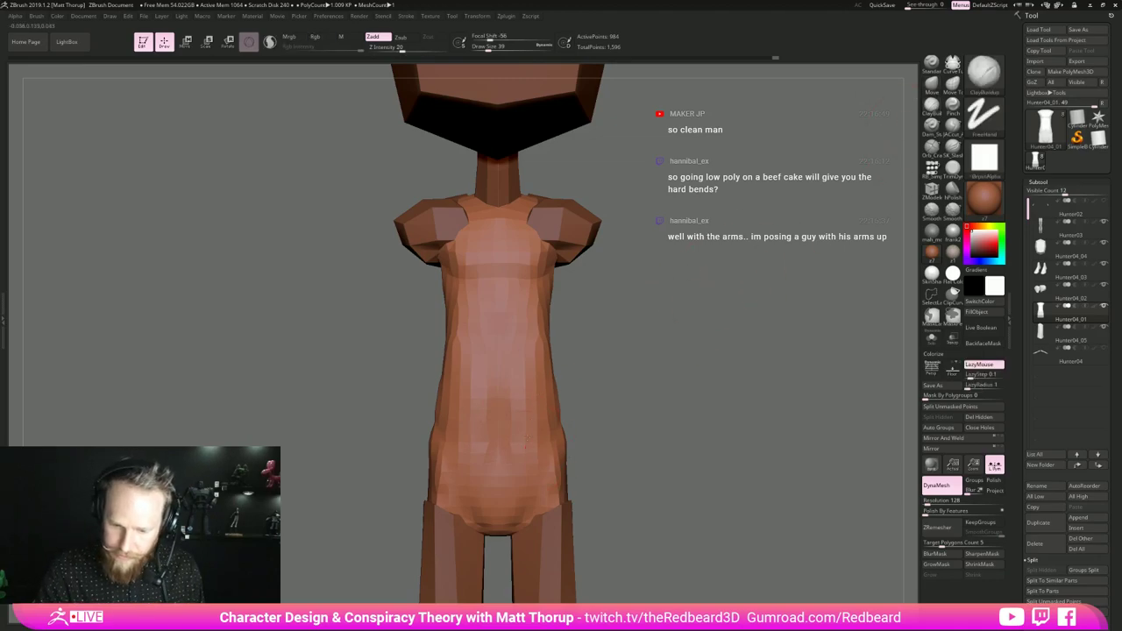
mouse_move(604, 376)
right_mouse_down()
mouse_move(545, 423)
mouse_move(550, 396)
right_mouse_up()
key("s")
left_click(549, 395)
mouse_move(550, 397)
left_mouse_down("shift")
mouse_move(535, 400)
mouse_move(541, 419)
left_mouse_up("shift")
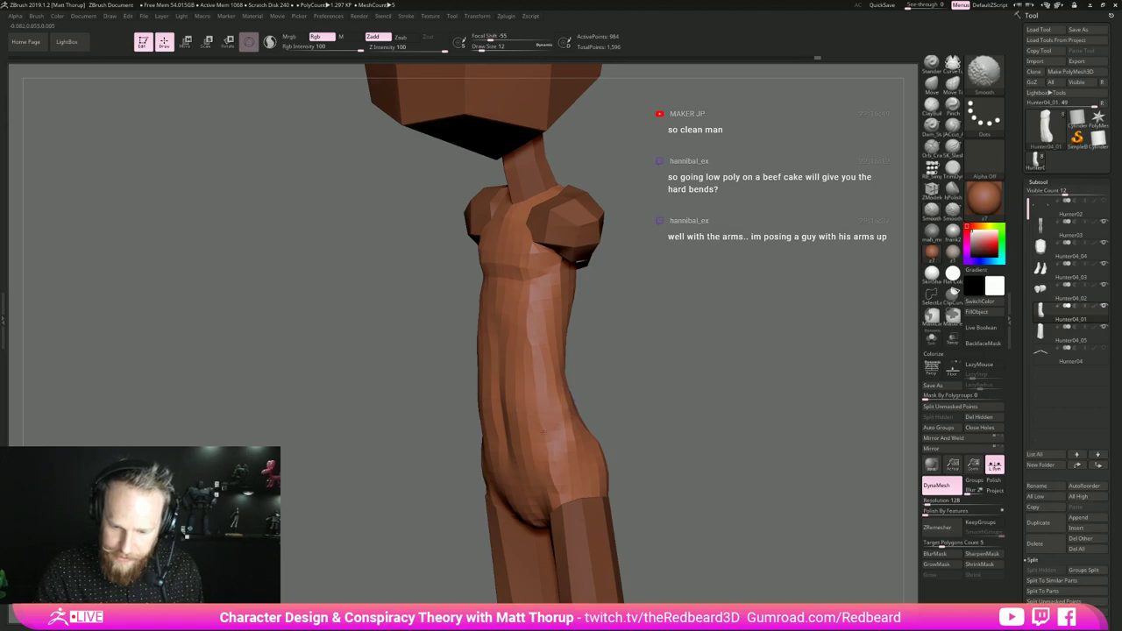
- Build up the lower back and buttocks using ClayBuildup at draw size 18
right_click_drag(532, 405, 547, 421)
key("s")
left_click(545, 422)
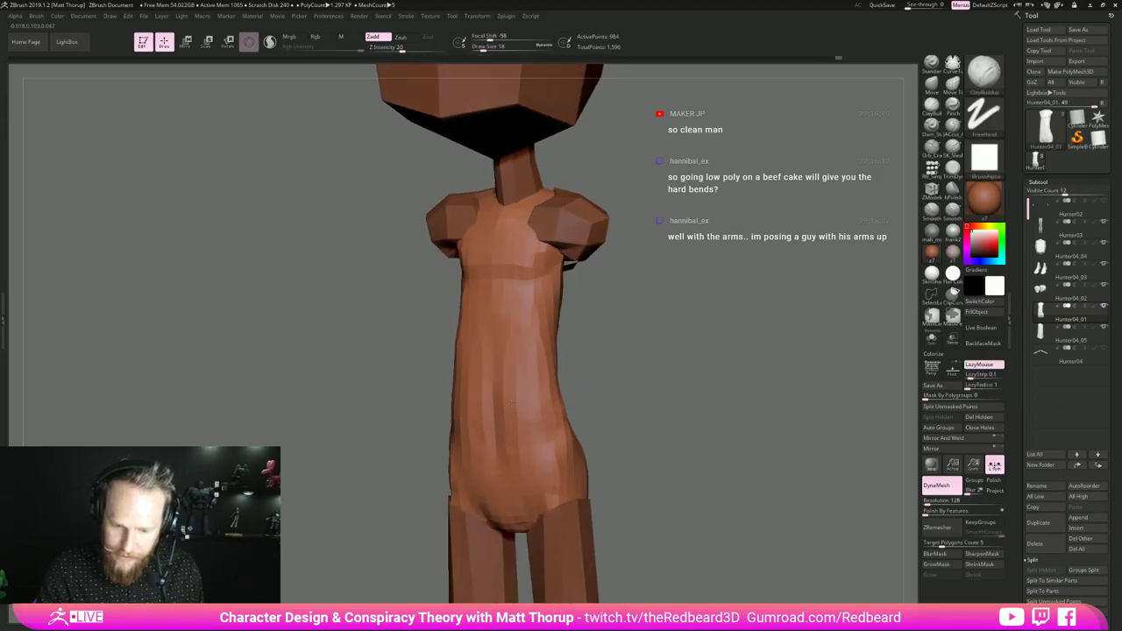
right_click_drag(572, 330, 613, 382)
right_click_drag(614, 381, 590, 400)
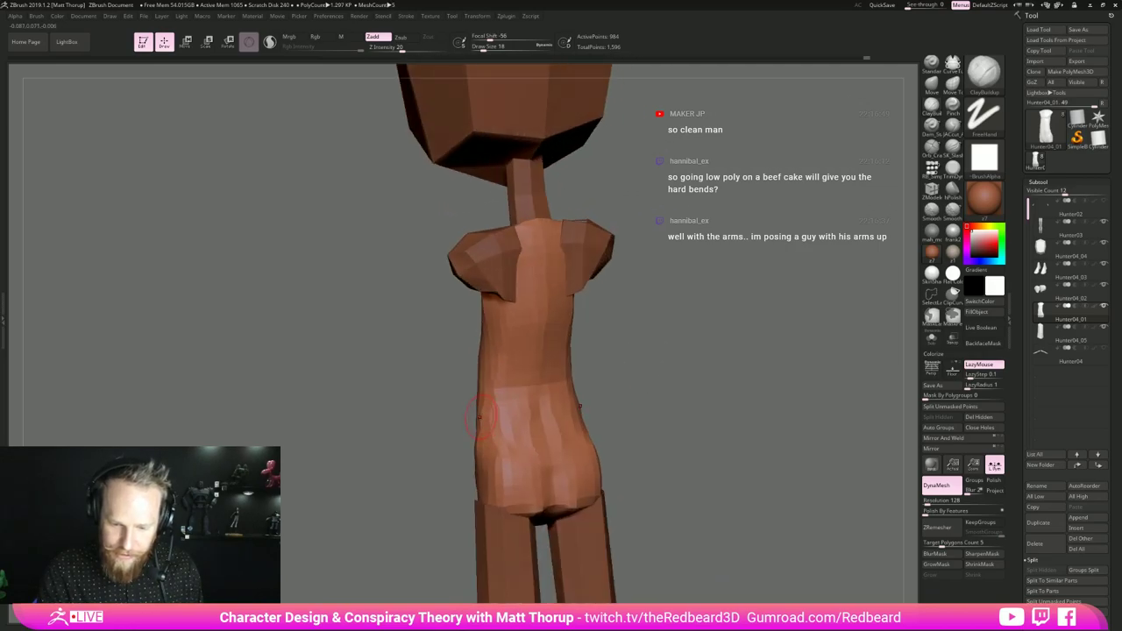
right_click_drag(532, 444, 659, 434, "shift")
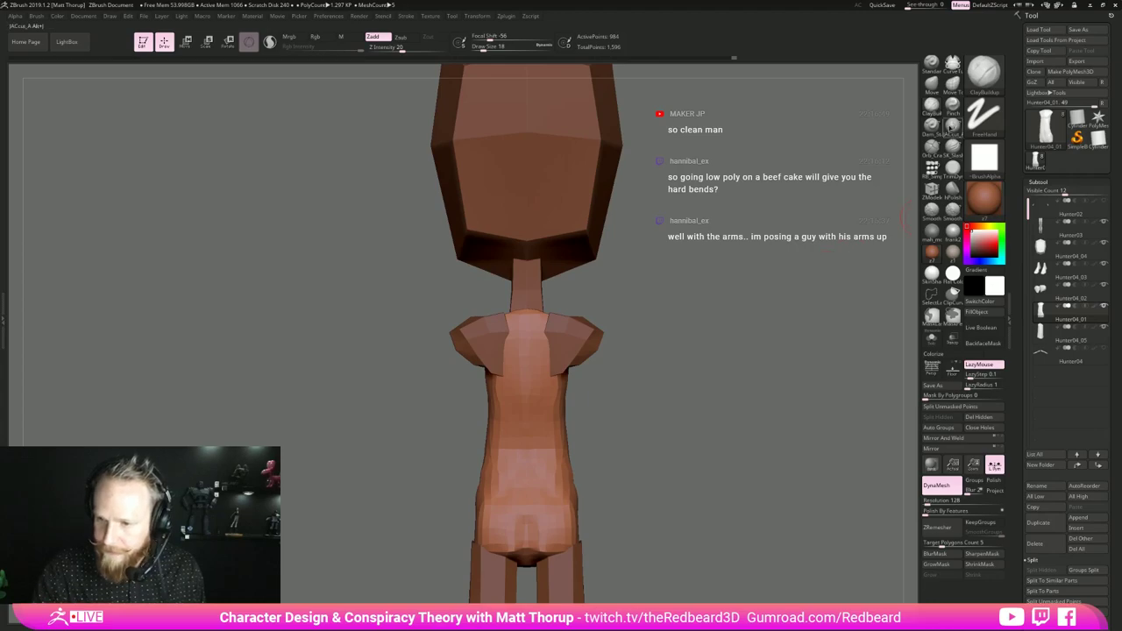
- Refine the buttocks with the subtractive cut brush and dismiss the Windows update reminder
left_click(952, 127)
right_click_drag(554, 412, 609, 405)
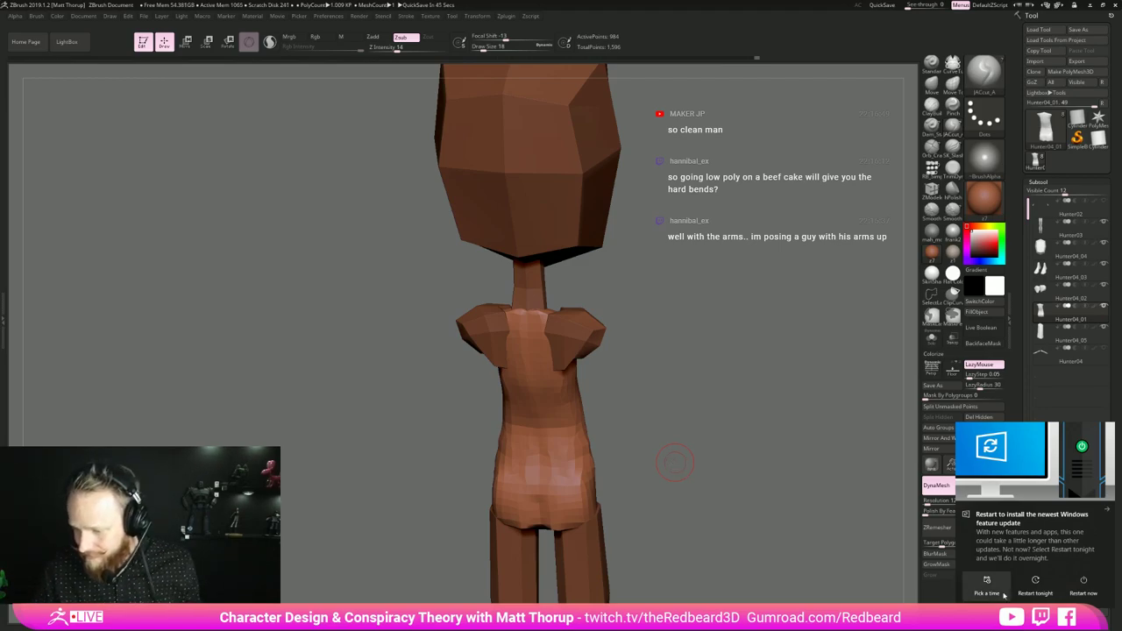
left_click(1108, 509)
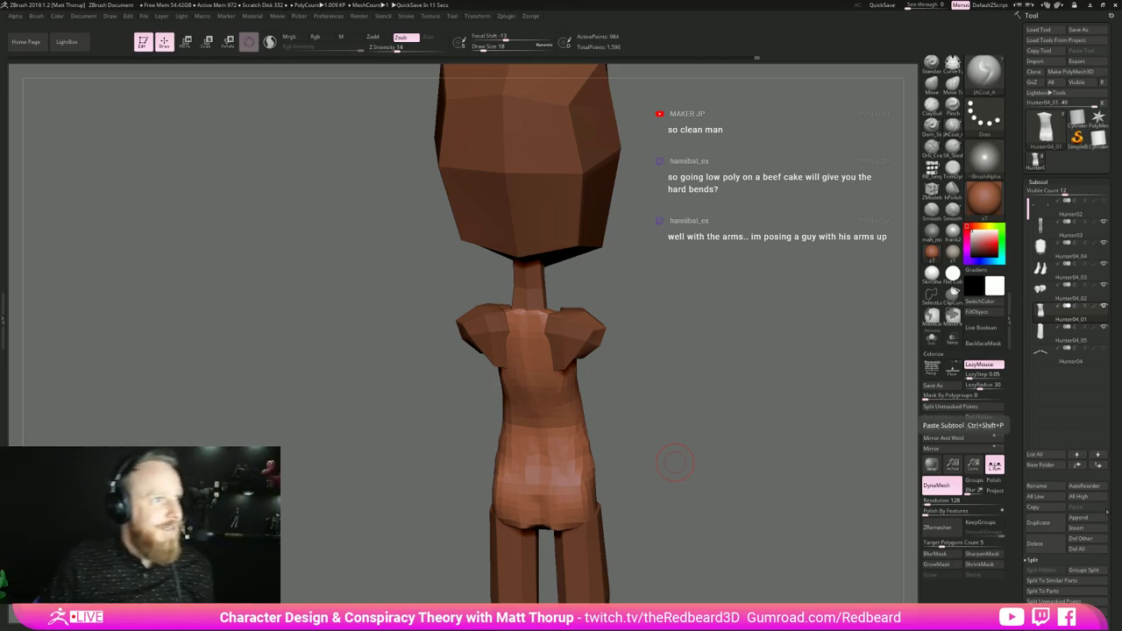
- Carve the front of the pelvis and the groin with the subtractive cut brush at draw size 18
left_click_drag(710, 374, 722, 350)
left_click_drag(722, 399, 676, 438)
left_click_drag(639, 497, 693, 403, "alt")
mouse_move(630, 386)
left_mouse_down()
mouse_move(643, 379)
mouse_move(629, 387)
left_mouse_up()
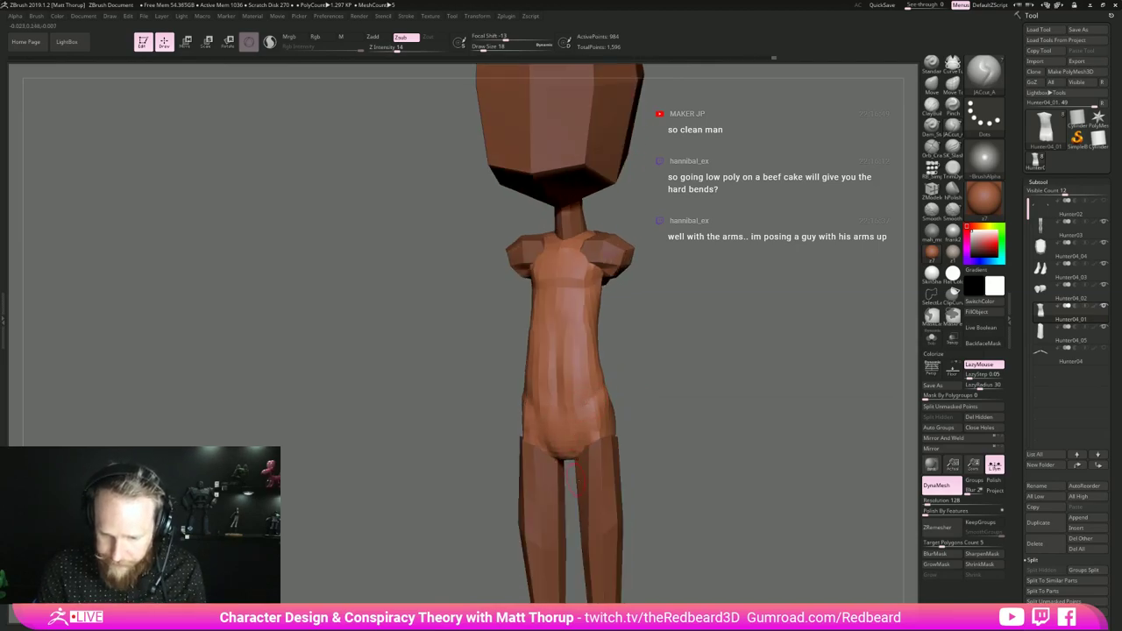
left_click_drag(576, 481, 597, 420)
left_click_drag(692, 375, 725, 399)
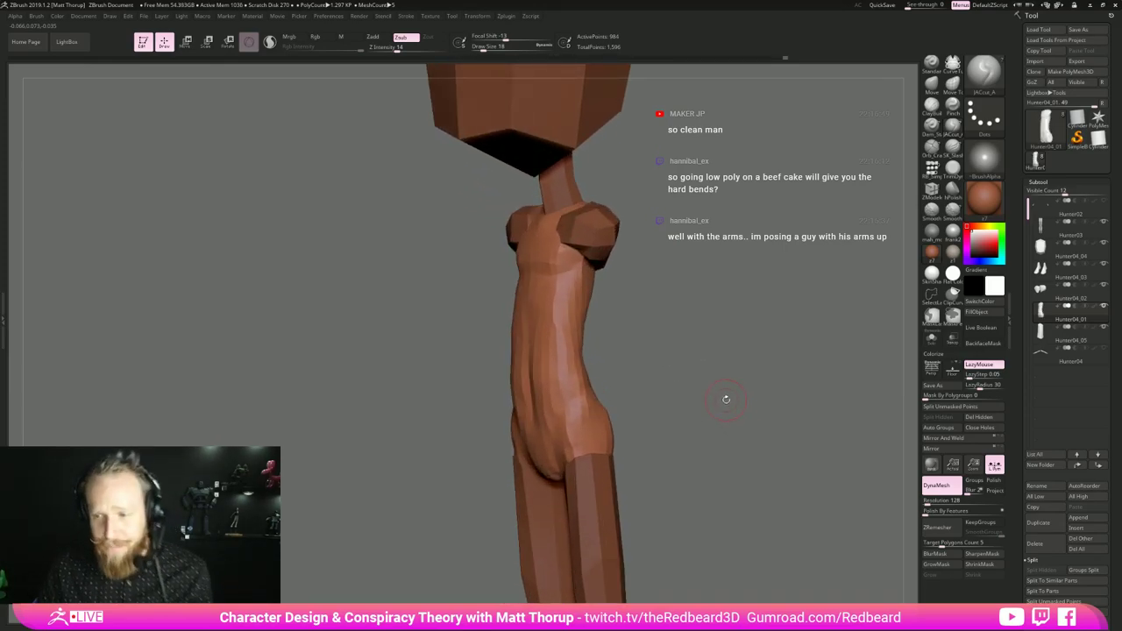
left_click_drag(737, 388, 727, 405)
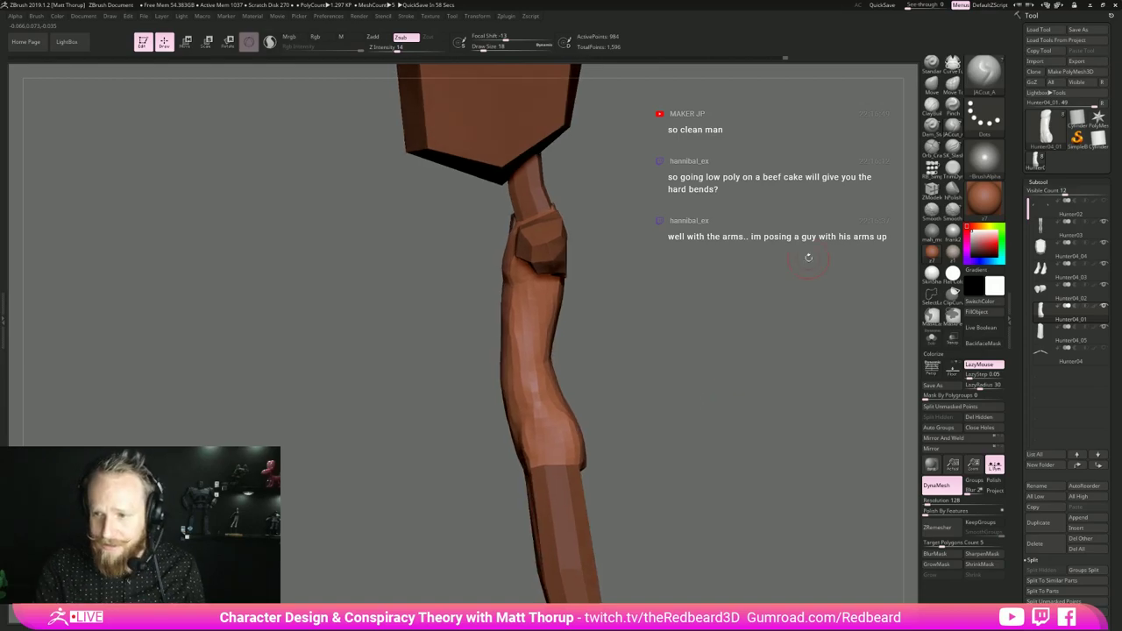
- Refine the side of the hip and lower back with the cut brush, and smooth the transition
mouse_move(606, 410)
left_mouse_down()
mouse_move(675, 412)
mouse_move(632, 412)
mouse_move(556, 448)
left_mouse_up()
mouse_move(686, 406)
left_mouse_down()
mouse_move(652, 416)
mouse_move(676, 420)
mouse_move(664, 419)
mouse_move(625, 395)
mouse_move(629, 415)
mouse_move(615, 383)
mouse_move(577, 387)
mouse_move(598, 411)
left_mouse_up()
left_click_drag(582, 407, 568, 413, "shift")
left_click_drag(679, 372, 761, 340)
mouse_move(666, 394)
left_mouse_down("alt")
mouse_move(623, 380)
mouse_move(674, 380)
mouse_move(703, 421)
mouse_move(646, 404)
mouse_move(606, 424)
mouse_move(633, 415)
left_mouse_up("alt")
left_click_drag(570, 543, 683, 427)
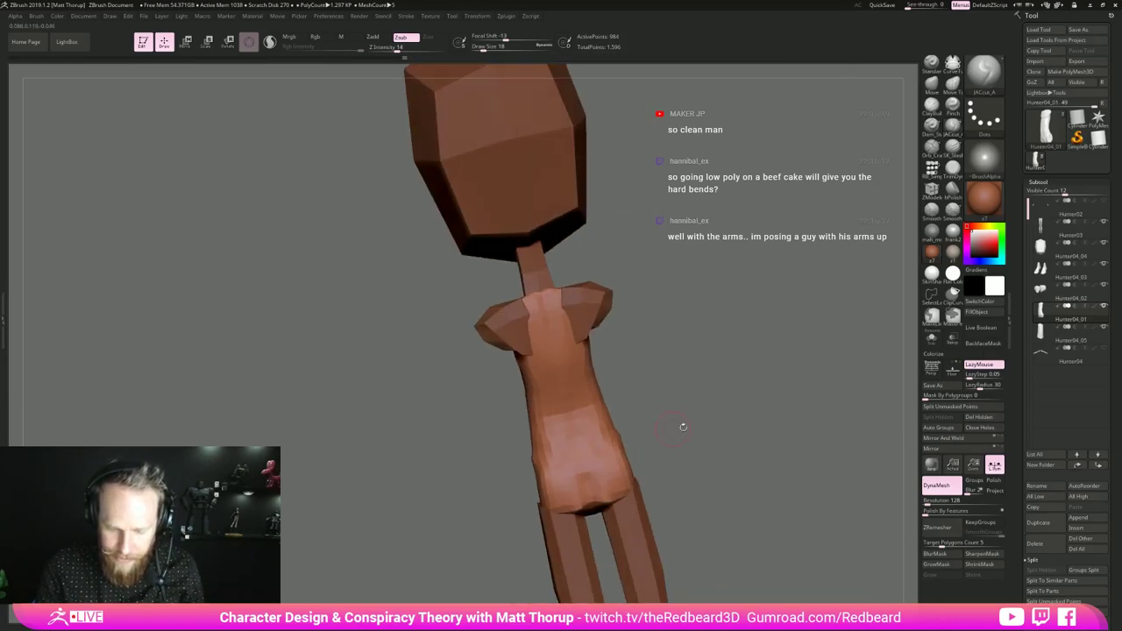
- Reshape the buttocks and back of the hips with the Move brush at draw size 20
mouse_move(527, 495)
left_mouse_down()
mouse_move(589, 519)
mouse_move(697, 457)
mouse_move(675, 388)
mouse_move(727, 420)
mouse_move(711, 414)
mouse_move(684, 342)
mouse_move(670, 390)
mouse_move(677, 434)
mouse_move(619, 445)
mouse_move(626, 431)
mouse_move(693, 443)
left_mouse_up()
key("b")
key("m")
key("v")
key("s")
left_click(597, 441)
key("s")
left_click(581, 464)
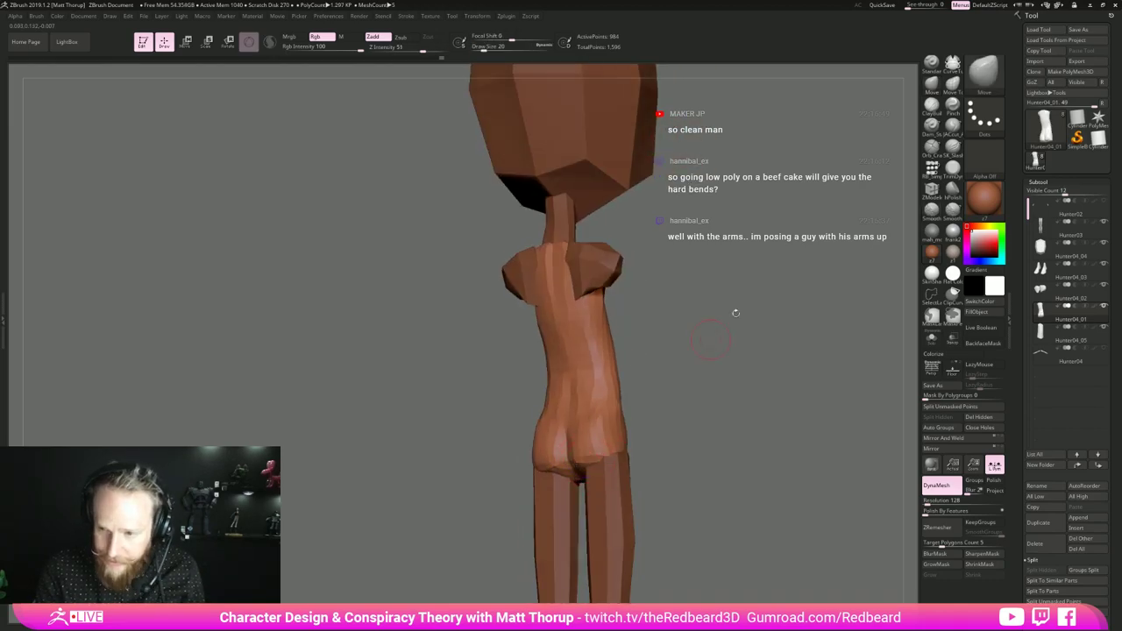
- Add volume to the buttocks and back using ClayBuildup at draw size 20
left_click(931, 106)
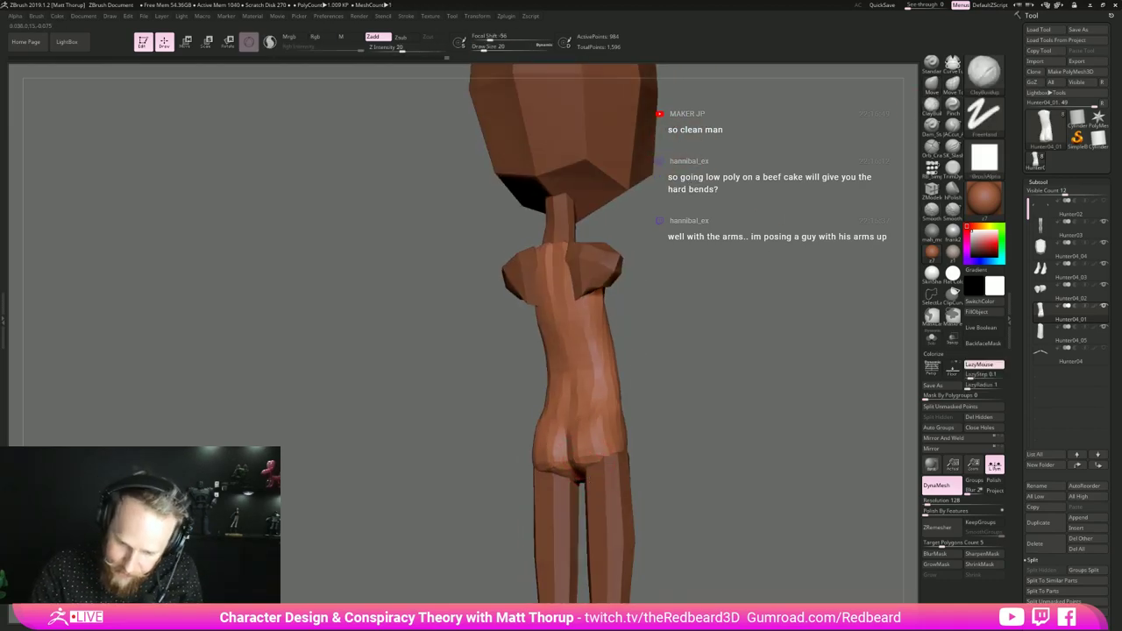
left_click_drag(606, 452, 598, 431)
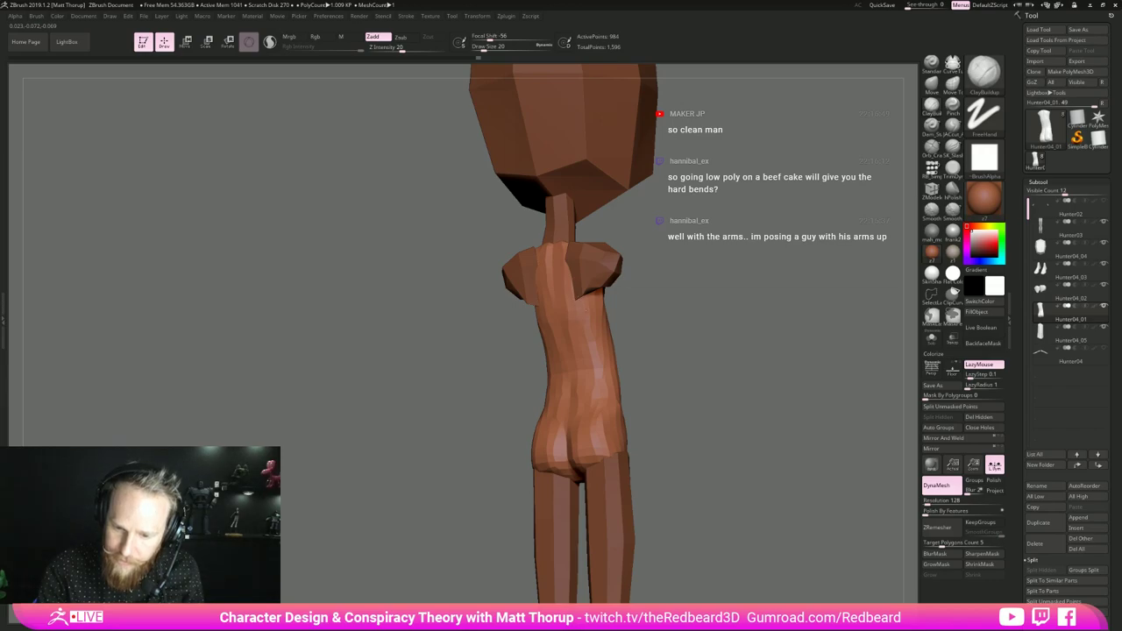
left_click_drag(629, 293, 570, 298)
- Reshape the torso's side profile along the back and belly with the Move brush at draw size 31
mouse_move(745, 333)
left_mouse_down()
mouse_move(676, 347)
mouse_move(672, 368)
mouse_move(699, 396)
mouse_move(680, 384)
mouse_move(716, 368)
mouse_move(747, 378)
left_mouse_up()
key("b")
key("m")
key("v")
key("s")
mouse_move(627, 314)
left_mouse_down()
mouse_move(669, 330)
mouse_move(652, 343)
left_mouse_up()
left_click_drag(673, 349, 685, 410)
mouse_move(747, 377)
left_mouse_down()
mouse_move(764, 375)
mouse_move(742, 389)
mouse_move(741, 405)
mouse_move(753, 383)
mouse_move(743, 377)
left_mouse_up()
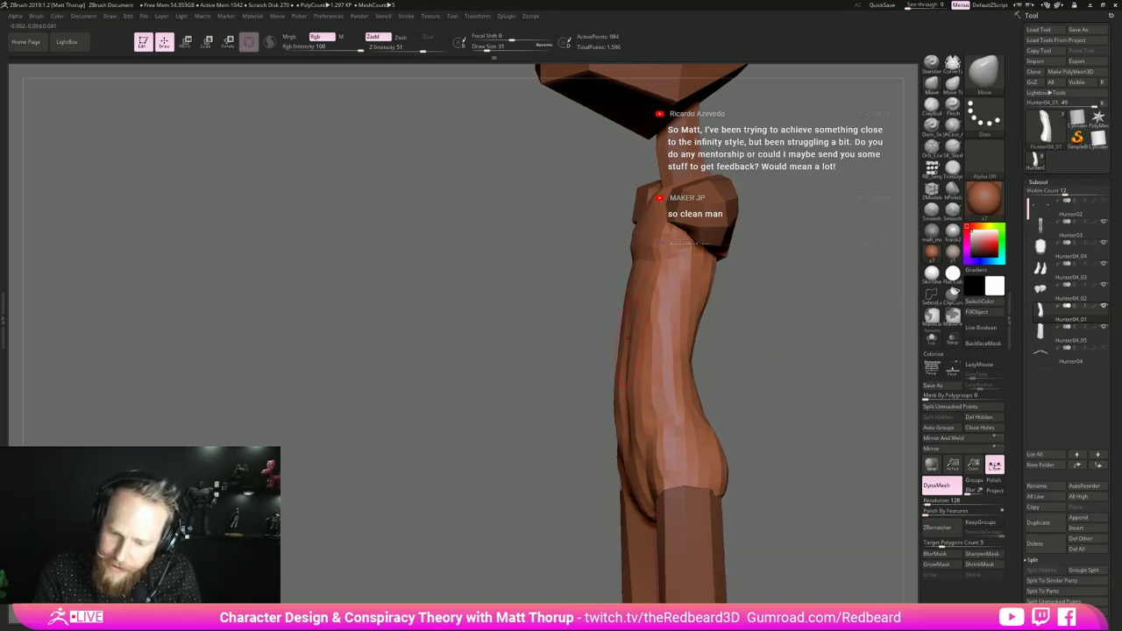
left_click_drag(621, 394, 627, 354)
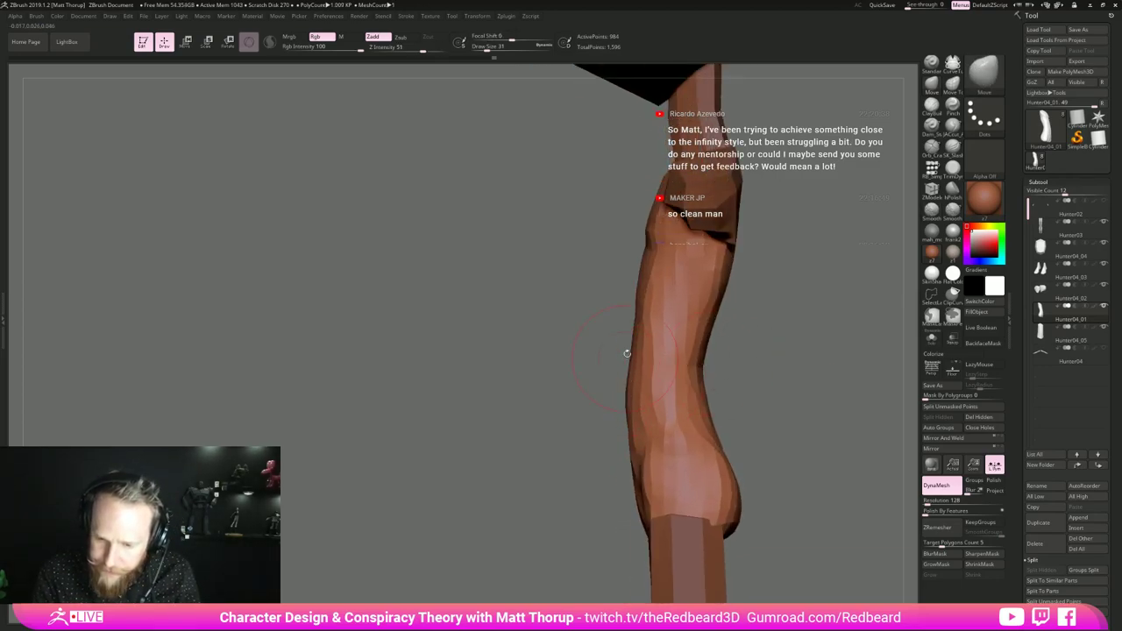
left_click_drag(616, 400, 634, 454)
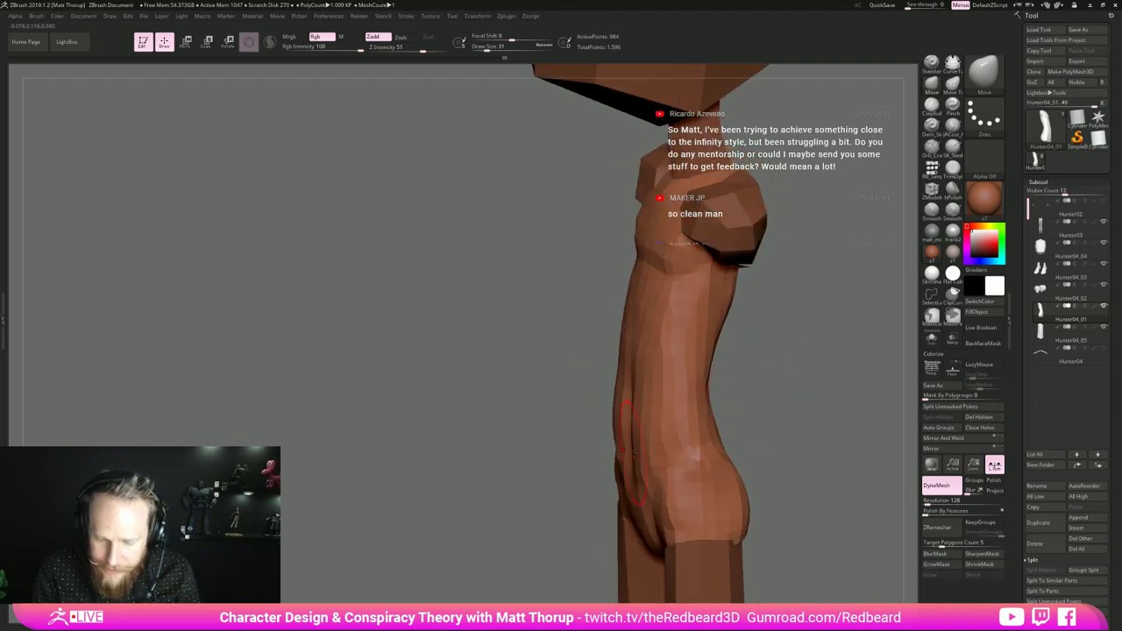
left_click_drag(728, 414, 785, 402, "shift")
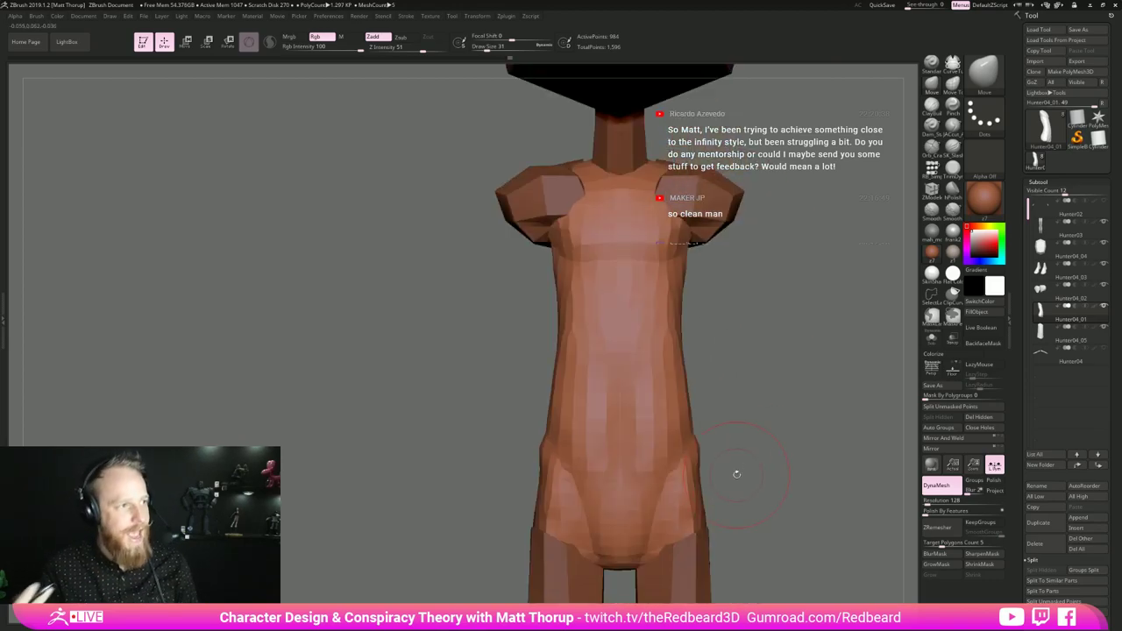
- Adjust the overall waist and hip proportions with the Move brush at draw size 39
left_click_drag(742, 384, 608, 404)
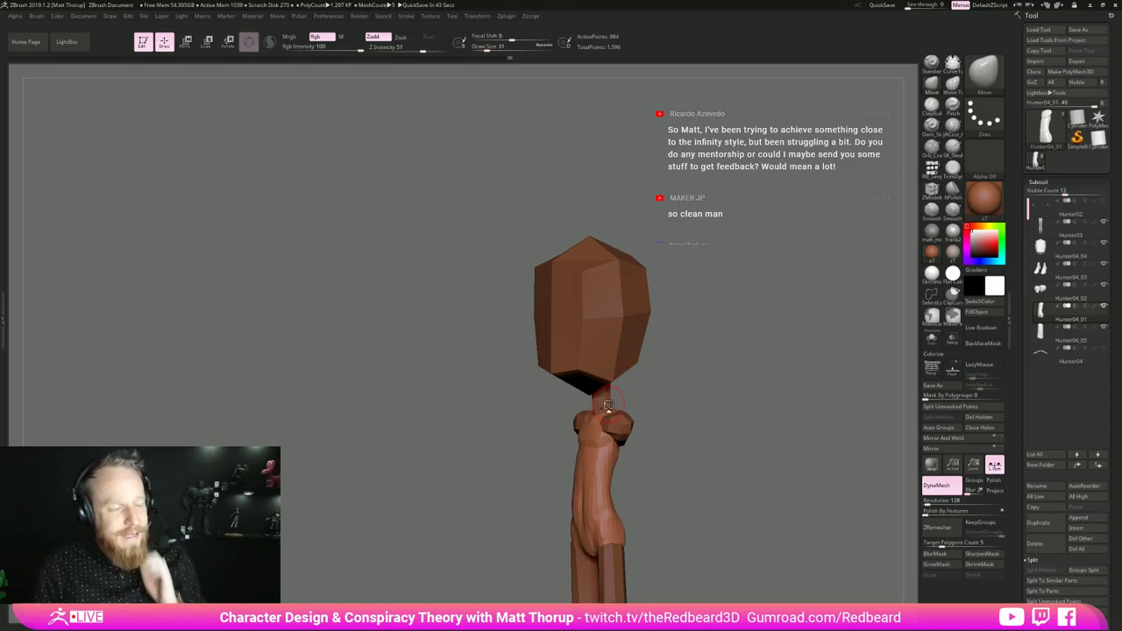
left_click_drag(710, 415, 724, 380, "shift")
left_click_drag(679, 453, 696, 434, "alt")
key("s")
left_click_drag(611, 447, 606, 447)
key("s")
left_click_drag(702, 456, 631, 467)
mouse_move(696, 451)
left_mouse_down("shift")
mouse_move(729, 443)
mouse_move(718, 456)
left_mouse_up("shift")
left_click_drag(702, 417, 615, 422)
key("s")
mouse_move(626, 469)
left_mouse_down()
mouse_move(675, 477)
mouse_move(626, 458)
left_mouse_up()
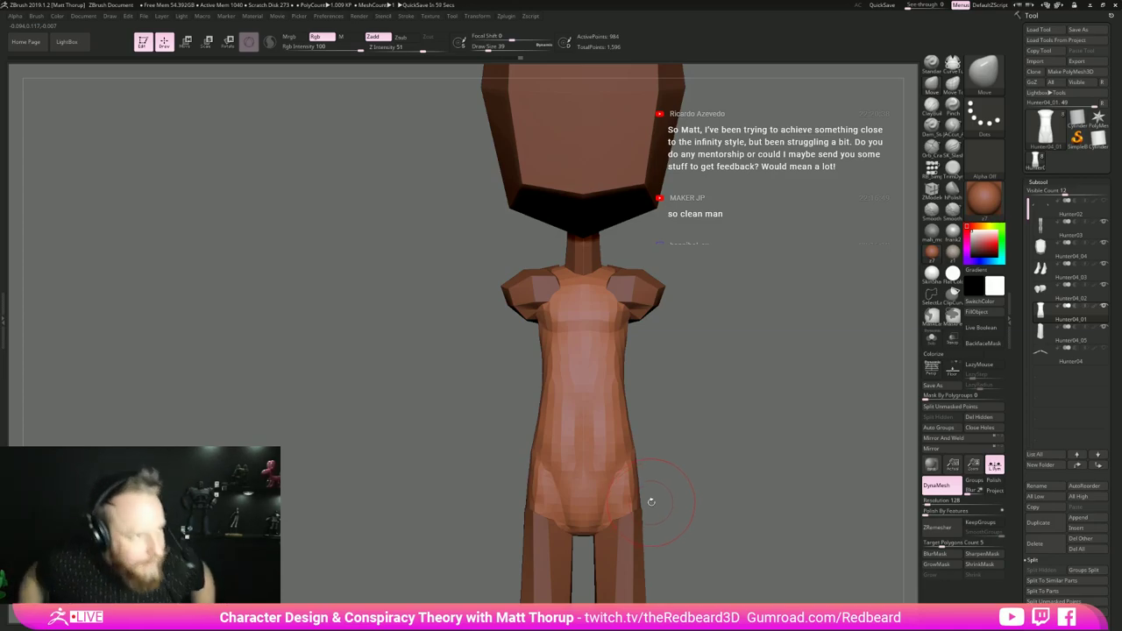
- Refine the hips and lower abdomen with the Move brush at draw sizes 25 and 16, smoothing the abdomen
left_click_drag(713, 373, 659, 390)
key("s")
left_click_drag(593, 472, 606, 436)
left_click_drag(681, 416, 735, 420)
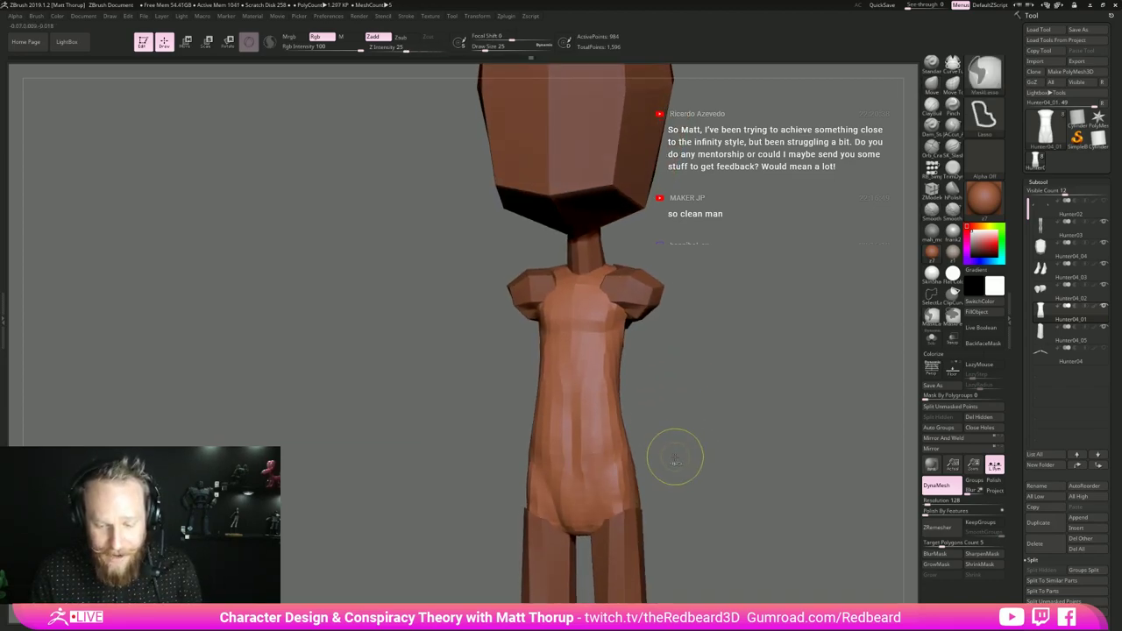
key("s")
left_click_drag(598, 468, 596, 468)
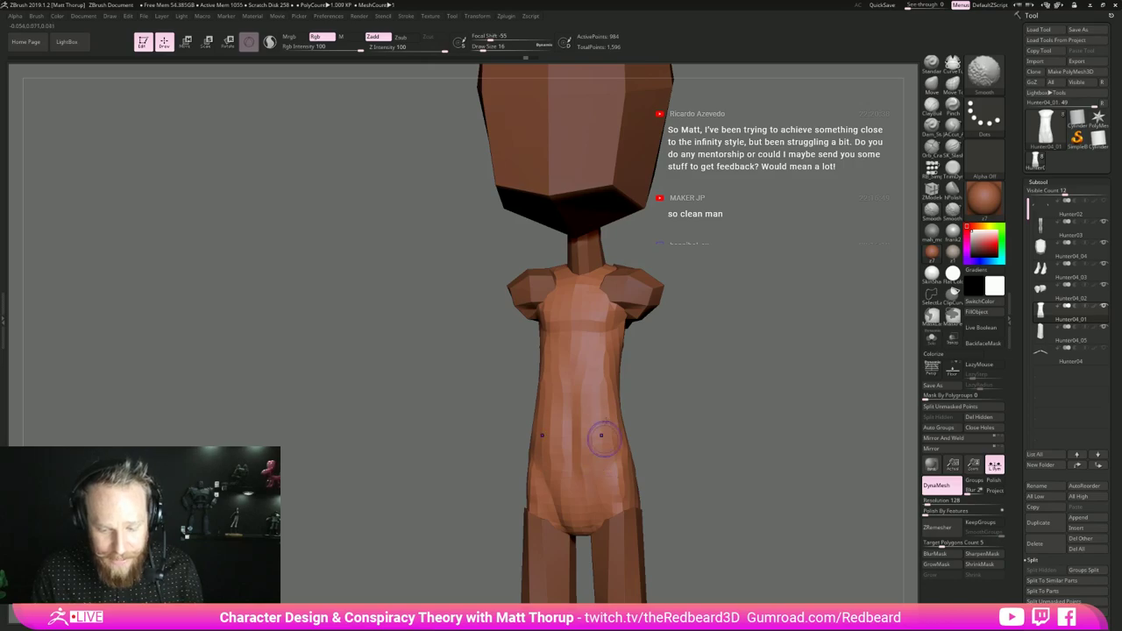
mouse_move(717, 404)
left_mouse_down()
mouse_move(698, 402)
mouse_move(761, 412)
mouse_move(696, 424)
left_mouse_up()
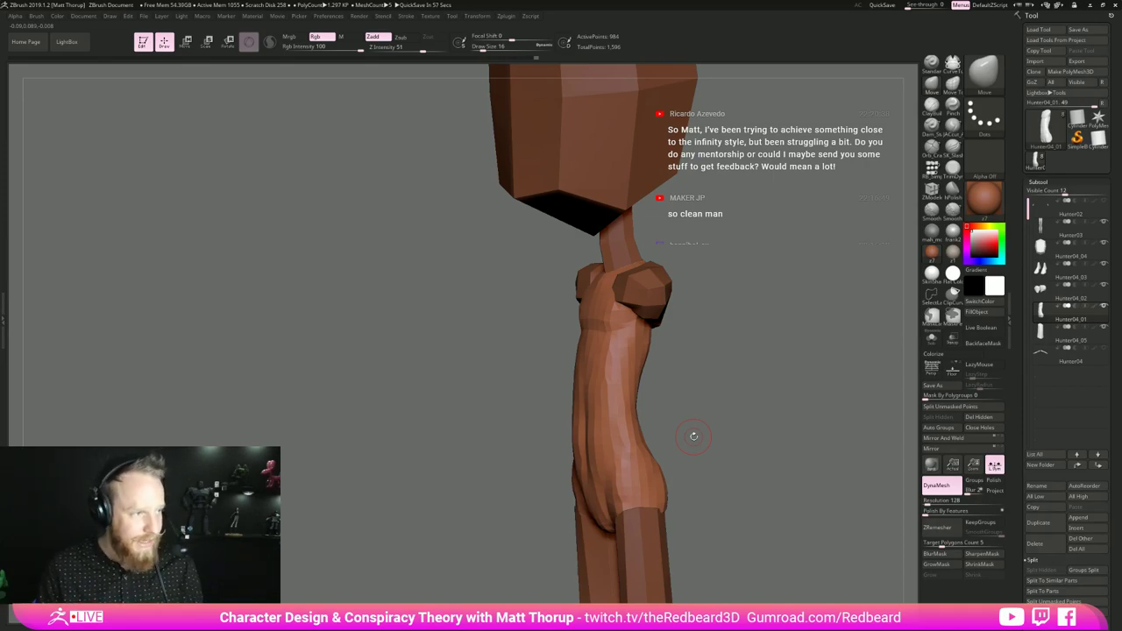
- Adjust the side and rear outline of the hips and buttocks with the Move brush at draw size 33
left_click_drag(692, 433, 729, 460)
key("]")
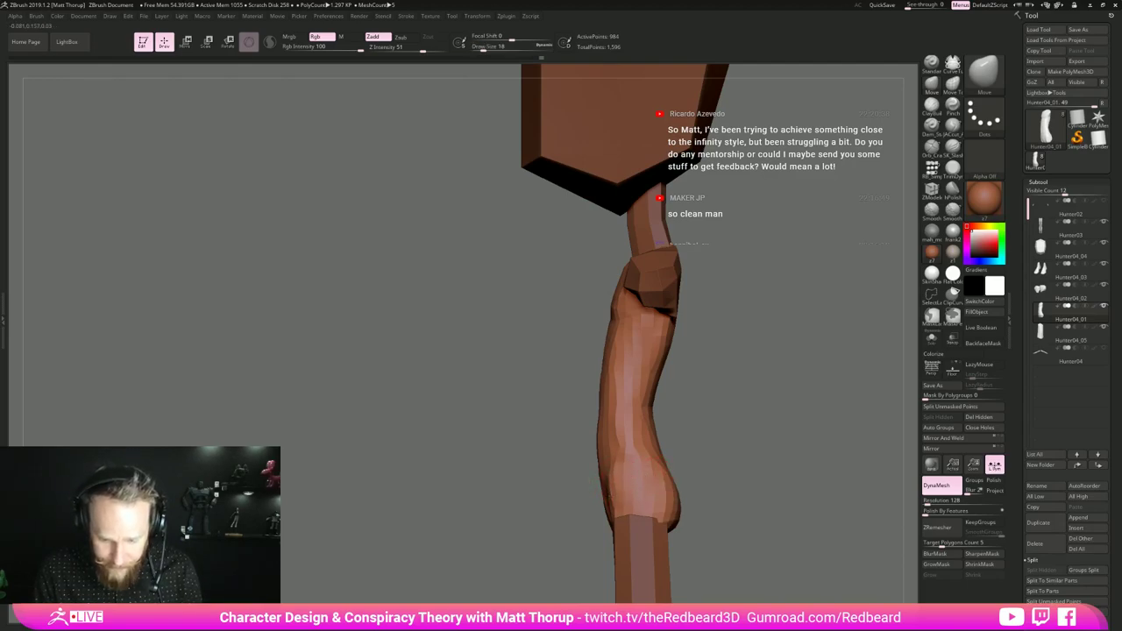
left_click_drag(696, 449, 738, 445)
key("s")
left_click_drag(627, 462, 622, 426)
mouse_move(716, 439)
left_mouse_down()
mouse_move(704, 445)
mouse_move(751, 491)
mouse_move(668, 491)
left_mouse_up()
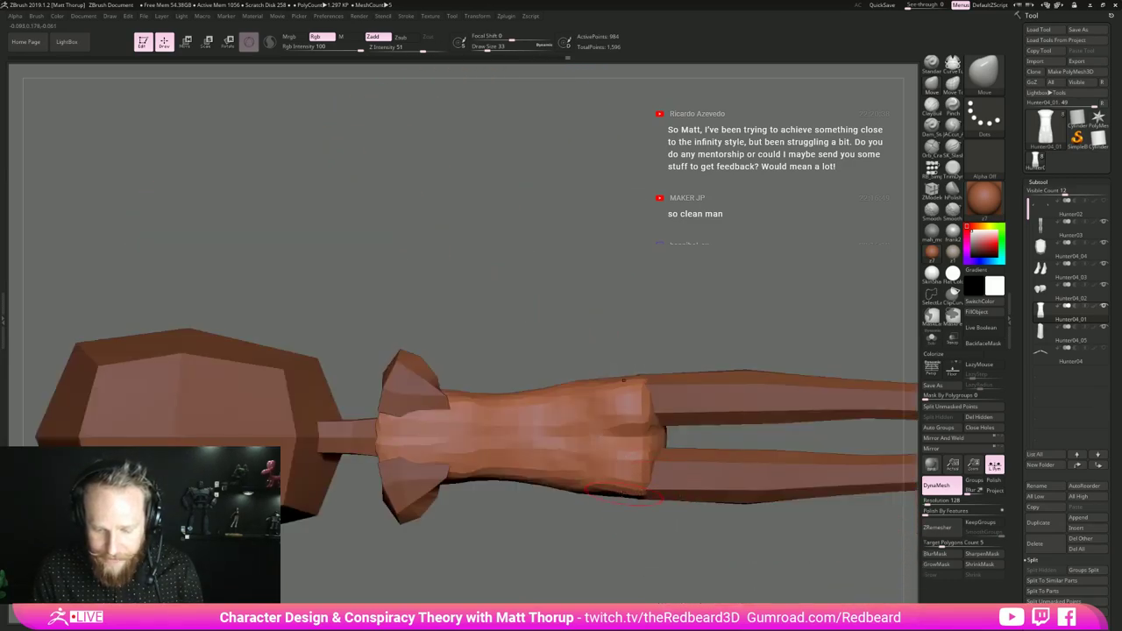
- Carve the buttocks and lower back with the subtractive cut brush at draw size 27, and smooth them
mouse_move(600, 578)
left_mouse_down()
mouse_move(631, 409)
mouse_move(727, 373)
left_mouse_up()
left_click(953, 128)
left_click_drag(744, 230, 717, 338)
left_click_drag(481, 536, 480, 549)
left_click_drag(503, 465, 456, 460, "shift")
mouse_move(493, 538)
left_mouse_down()
mouse_move(500, 554)
mouse_move(689, 448)
mouse_move(690, 395)
mouse_move(635, 491)
left_mouse_up()
- Make the legs subtool, Hunter03, active for sculpting
mouse_move(635, 490)
left_mouse_down("alt")
mouse_move(693, 368)
mouse_move(696, 454)
mouse_move(708, 449)
mouse_move(684, 469)
mouse_move(688, 481)
left_mouse_up("alt")
left_click_drag(688, 481, 714, 417, "alt")
left_click_drag(649, 308, 679, 373)
left_click_drag(680, 373, 688, 396, "alt")
left_click(625, 456, "alt")
left_click_drag(687, 456, 719, 396)
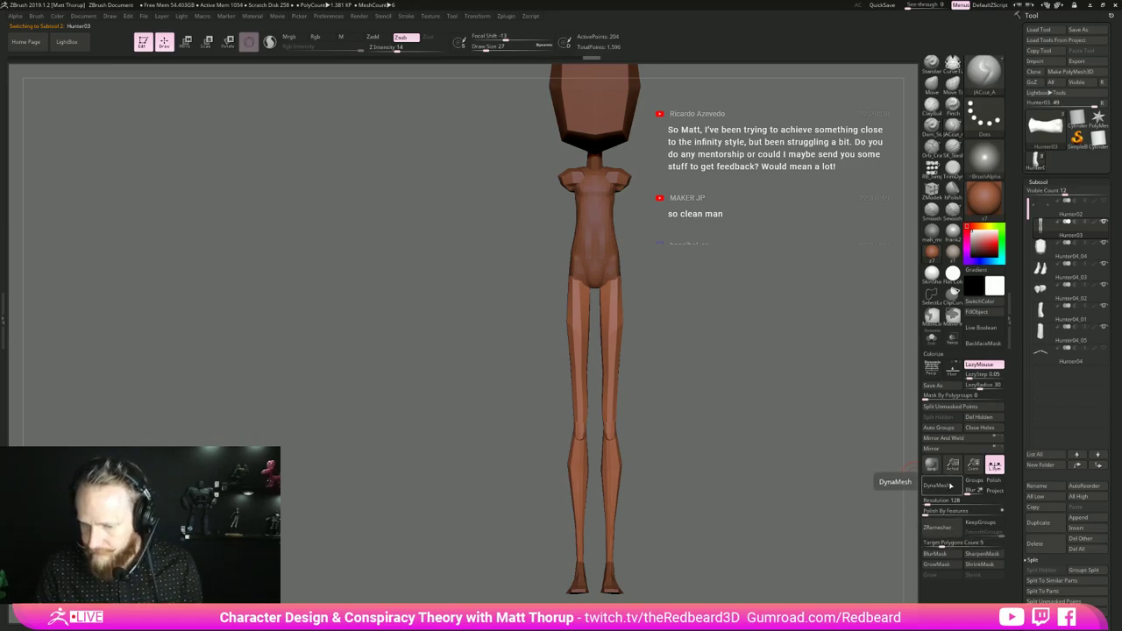
- Try to DynaMesh the legs at resolution 128, and undo it
left_click(950, 486)
mouse_move(760, 509)
left_mouse_down()
mouse_move(735, 508)
mouse_move(754, 505)
left_mouse_up()
key("ctrl+z")
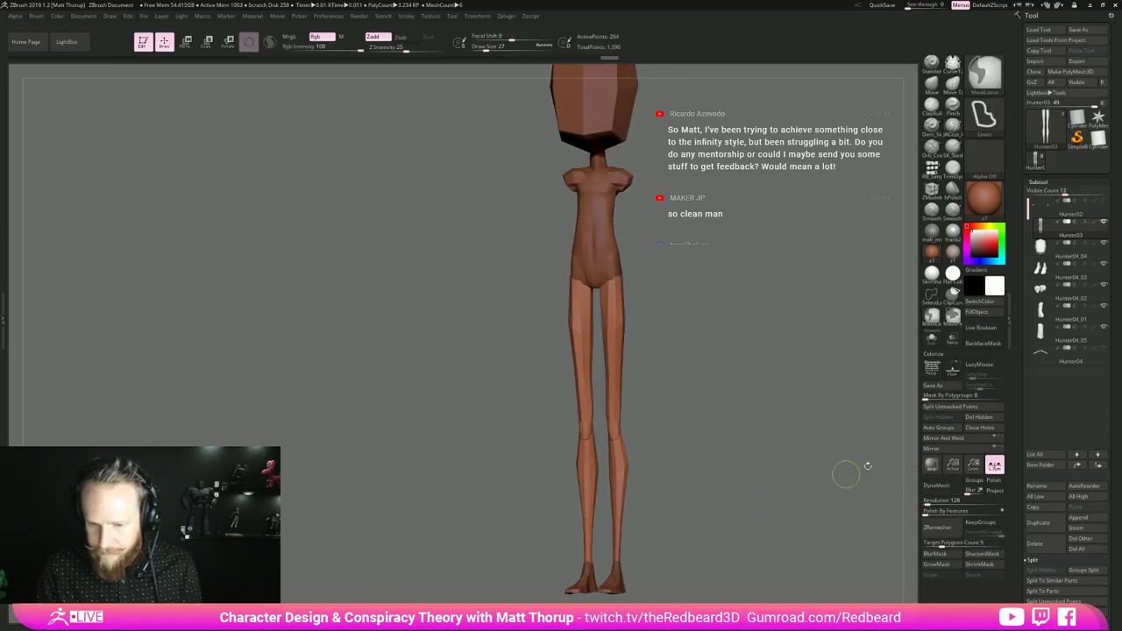
- DynaMesh the legs at resolution 240
left_click(927, 502)
left_click(927, 503)
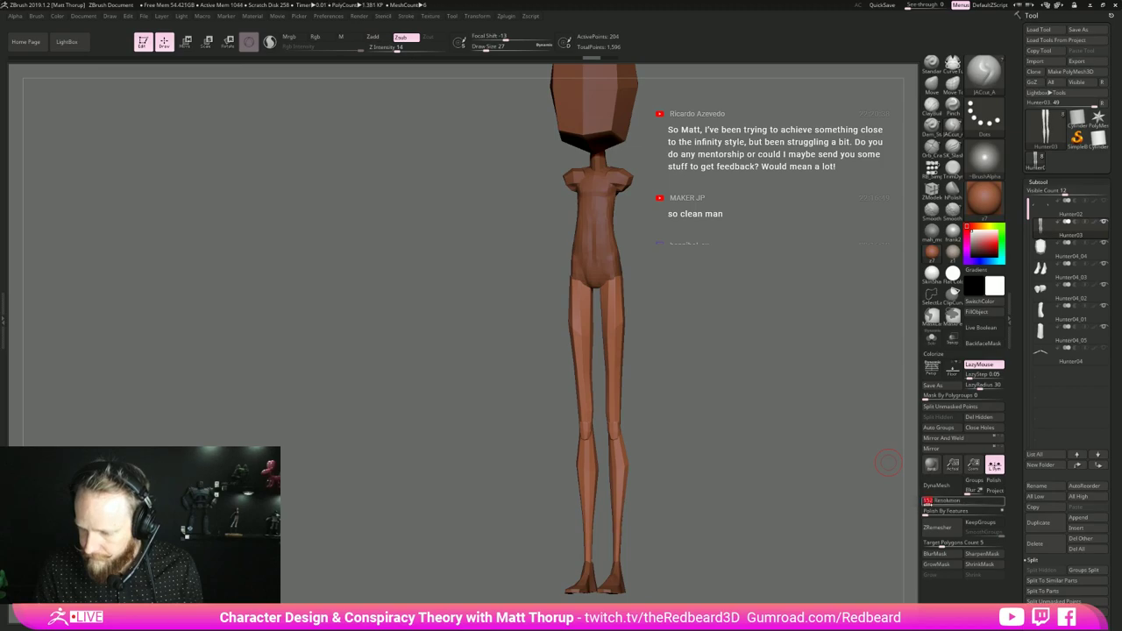
type("256")
key("Return")
left_click(928, 502)
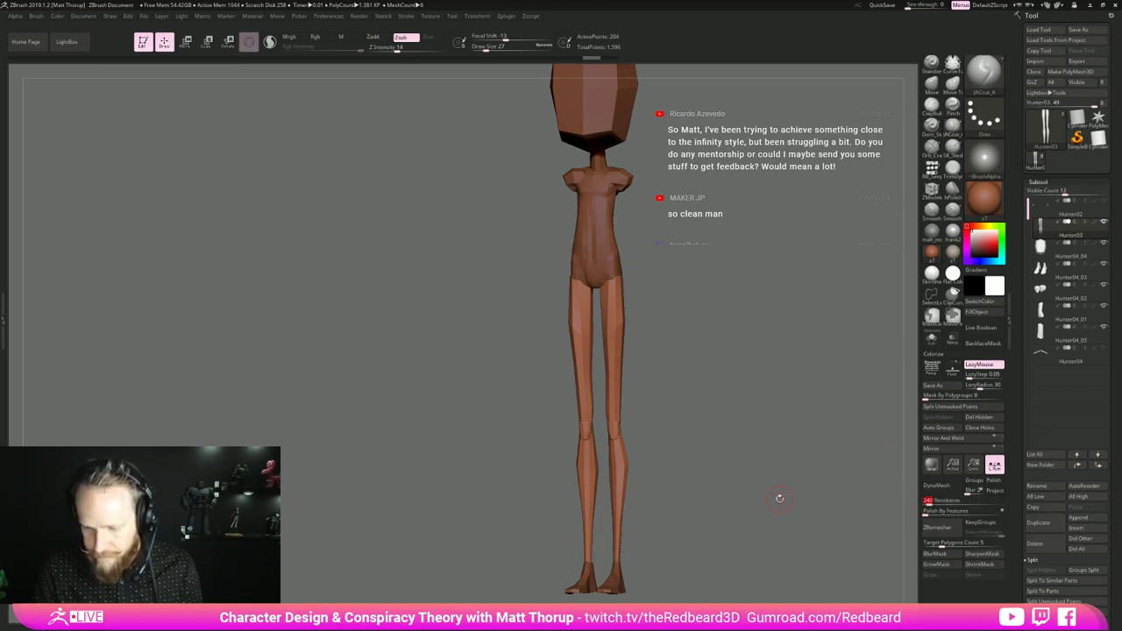
left_click(948, 488)
- Smooth the hard edges on the back of the thighs at draw size 22
left_click_drag(796, 497, 747, 542, "shift")
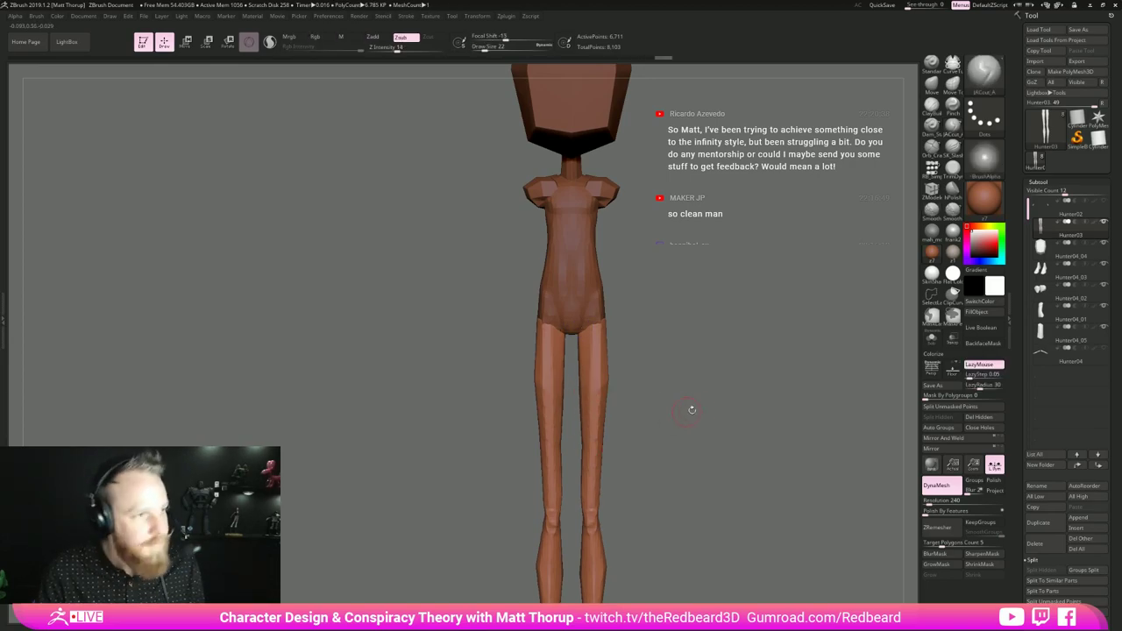
left_click_drag(717, 416, 729, 413)
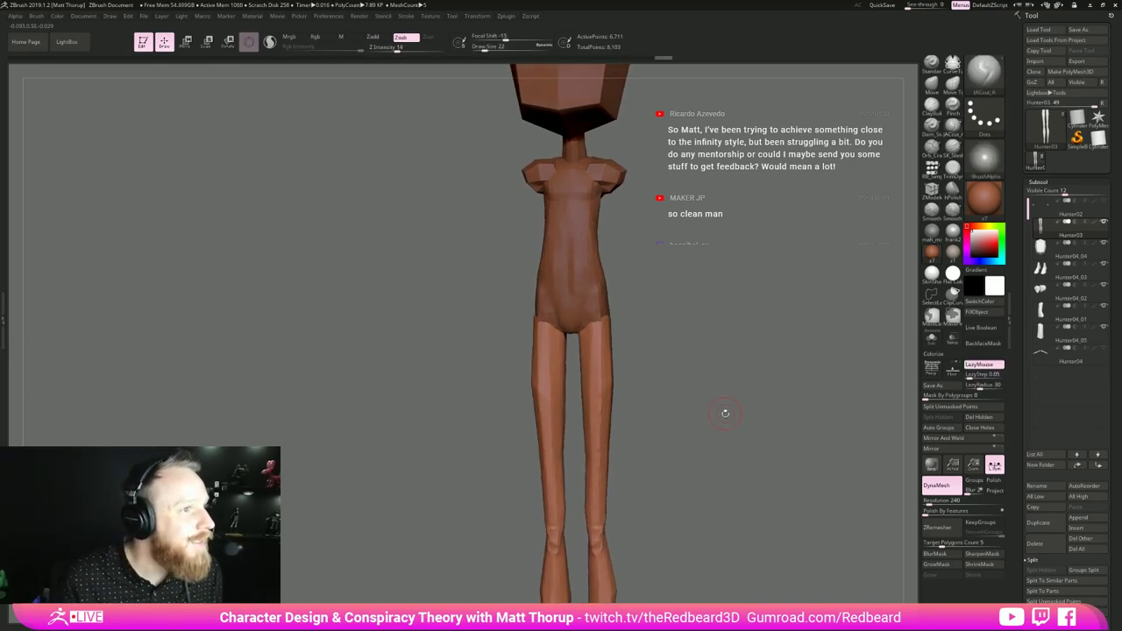
left_click_drag(728, 412, 543, 415)
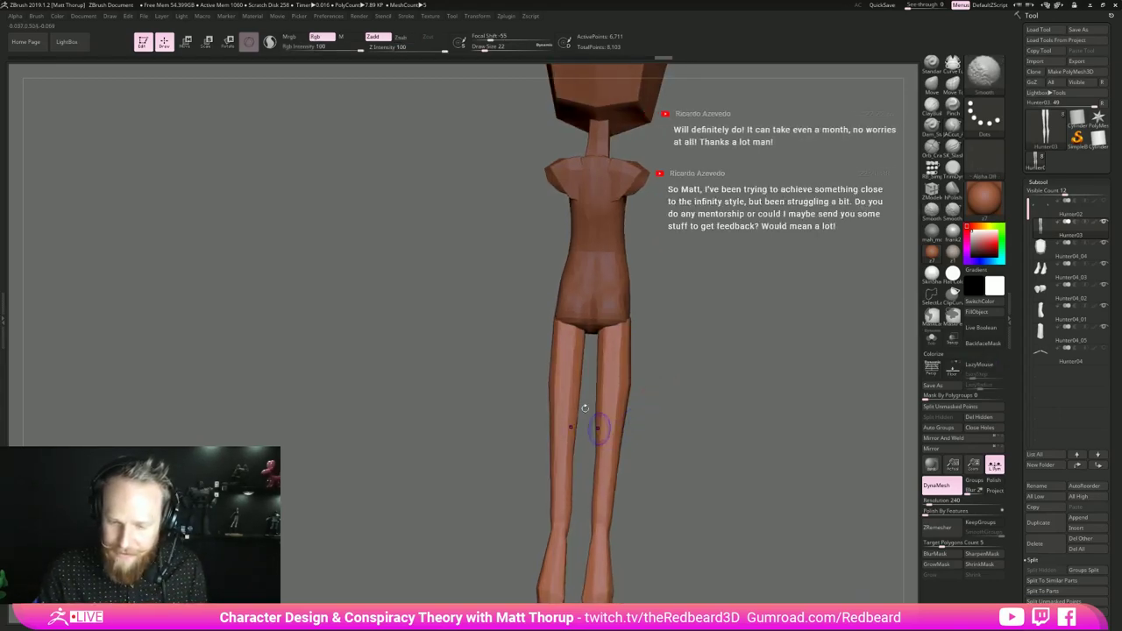
mouse_move(573, 338)
left_mouse_down("shift")
mouse_move(550, 400)
mouse_move(558, 447)
left_mouse_up("shift")
left_click_drag(569, 399, 561, 458, "shift")
- Set up ClayBuildup at draw size 22 with BackfaceMask enabled for sculpting the legs
left_click_drag(698, 445, 724, 391)
left_click(933, 88)
left_click(933, 108)
left_click_drag(679, 524, 662, 408)
mouse_move(559, 416)
left_mouse_down()
mouse_move(563, 438)
mouse_move(731, 391)
mouse_move(683, 385)
left_mouse_up()
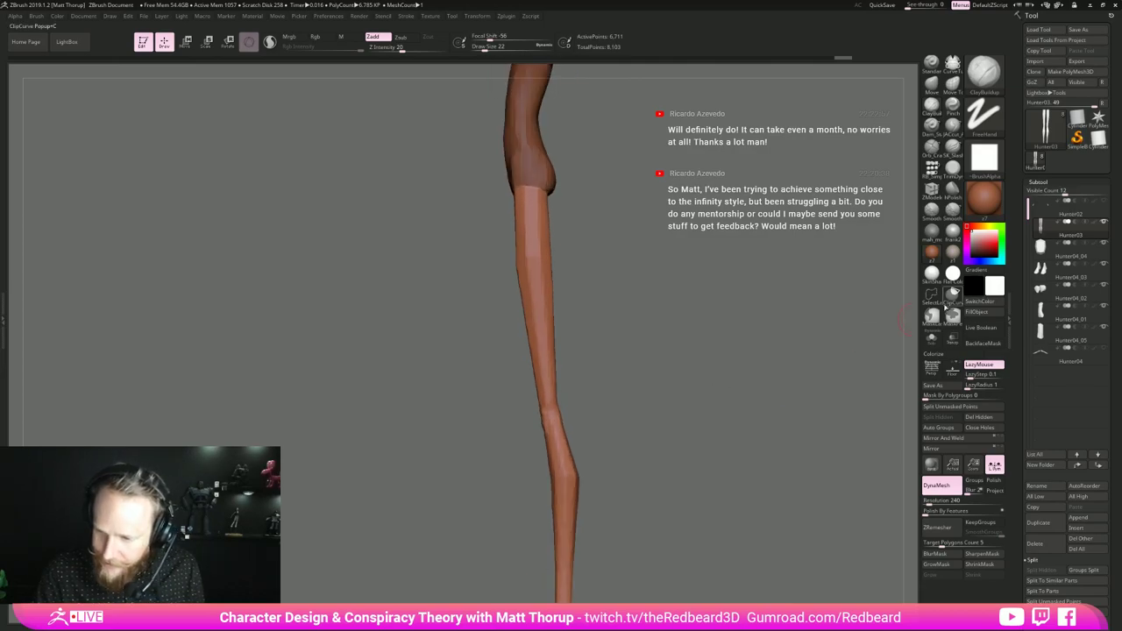
left_click(988, 345)
left_click_drag(741, 423, 681, 412)
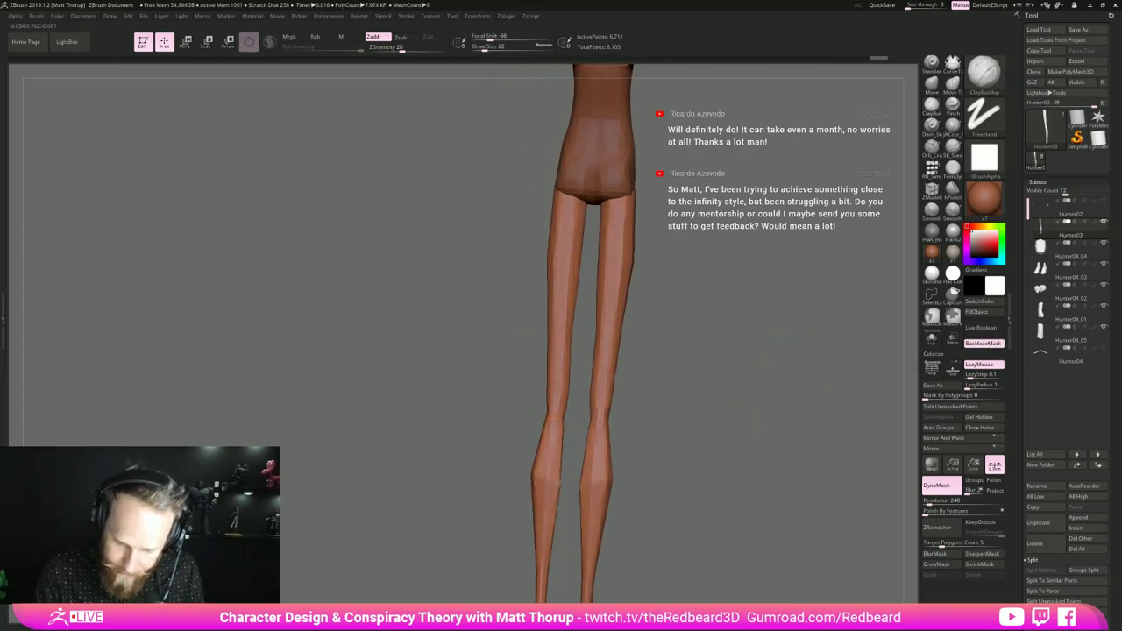
- Smooth the calves and the area around the knees
mouse_move(536, 500)
left_mouse_down("shift")
mouse_move(553, 514)
mouse_move(553, 503)
left_mouse_up("shift")
mouse_move(563, 577)
left_mouse_down("alt")
mouse_move(562, 491)
mouse_move(545, 526)
left_mouse_up("alt")
left_click_drag(618, 447, 679, 449)
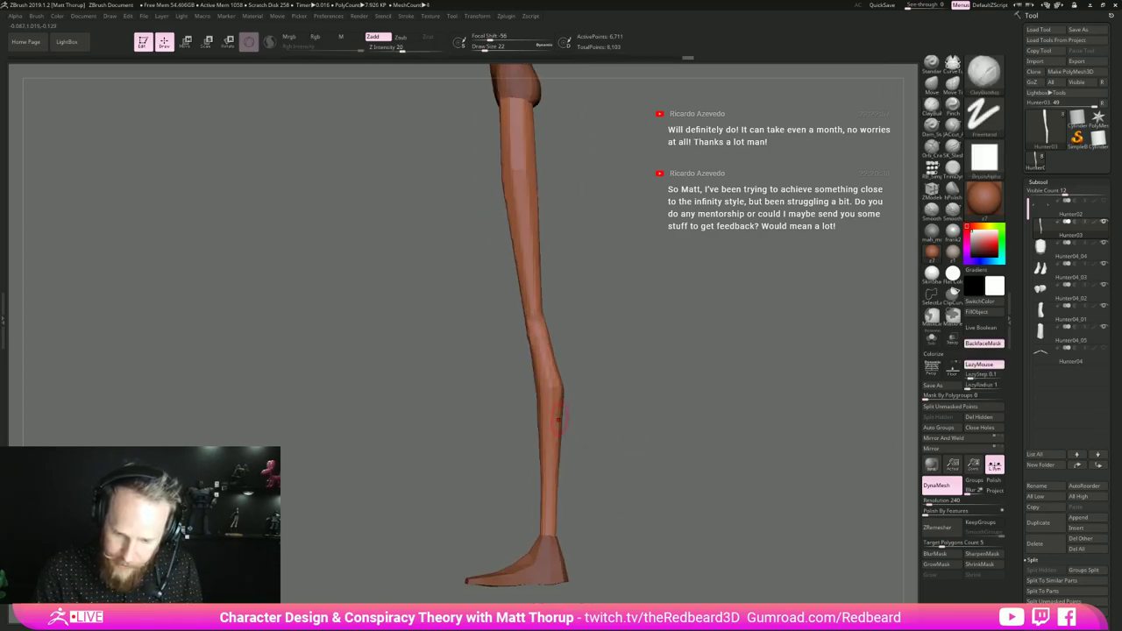
left_click_drag(558, 418, 557, 404, "shift")
mouse_move(536, 347)
left_mouse_down("shift")
mouse_move(605, 333)
mouse_move(593, 292)
mouse_move(588, 347)
mouse_move(532, 335)
left_mouse_up("shift")
- Build up the kneecaps with ClayBuildup at draw size 14, refine them at draw size 7 and smooth below them
key("s")
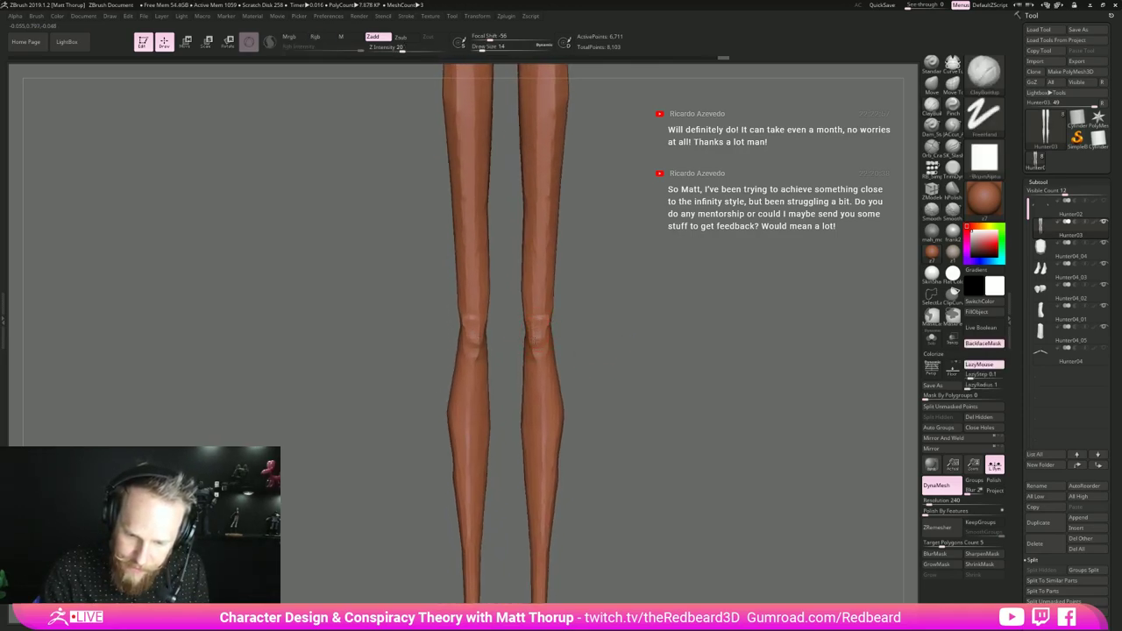
key("[")
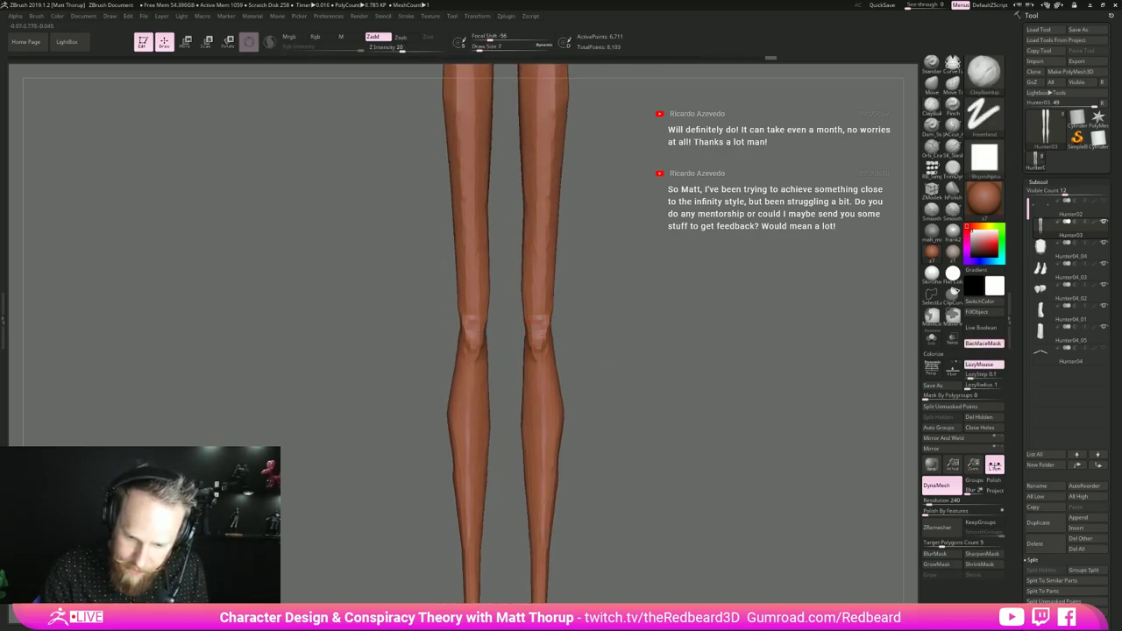
key("shift")
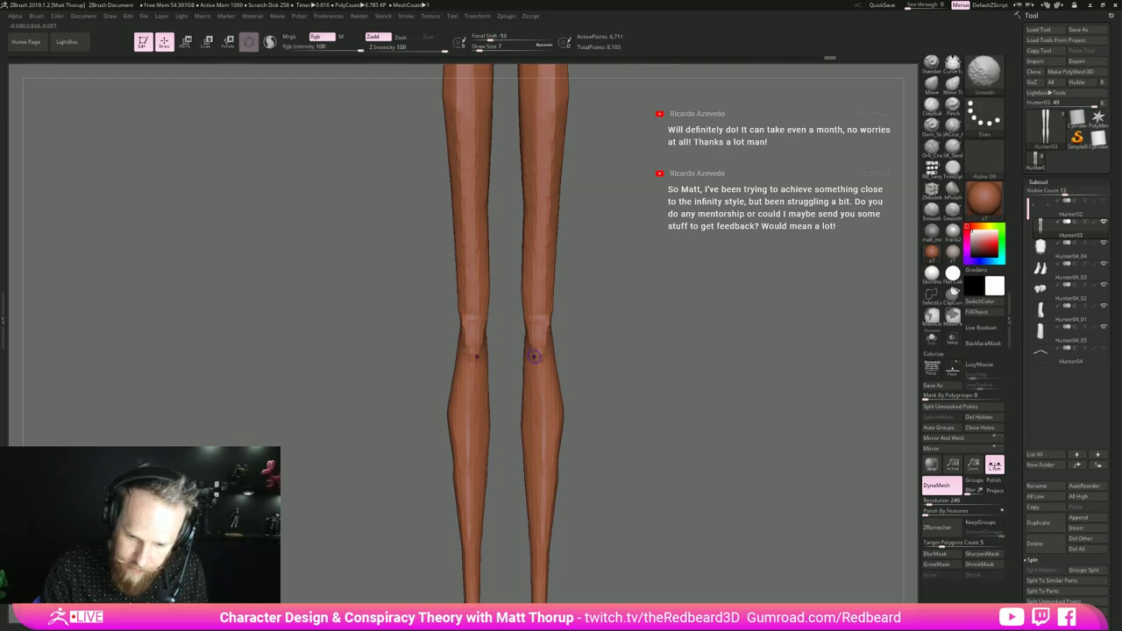
- Smooth the thighs from just above the knees up to the hips at draw sizes 14 and 29
mouse_move(572, 274)
left_mouse_down("alt")
mouse_move(567, 342)
mouse_move(531, 369)
left_mouse_up("alt")
key("s")
key("shift")
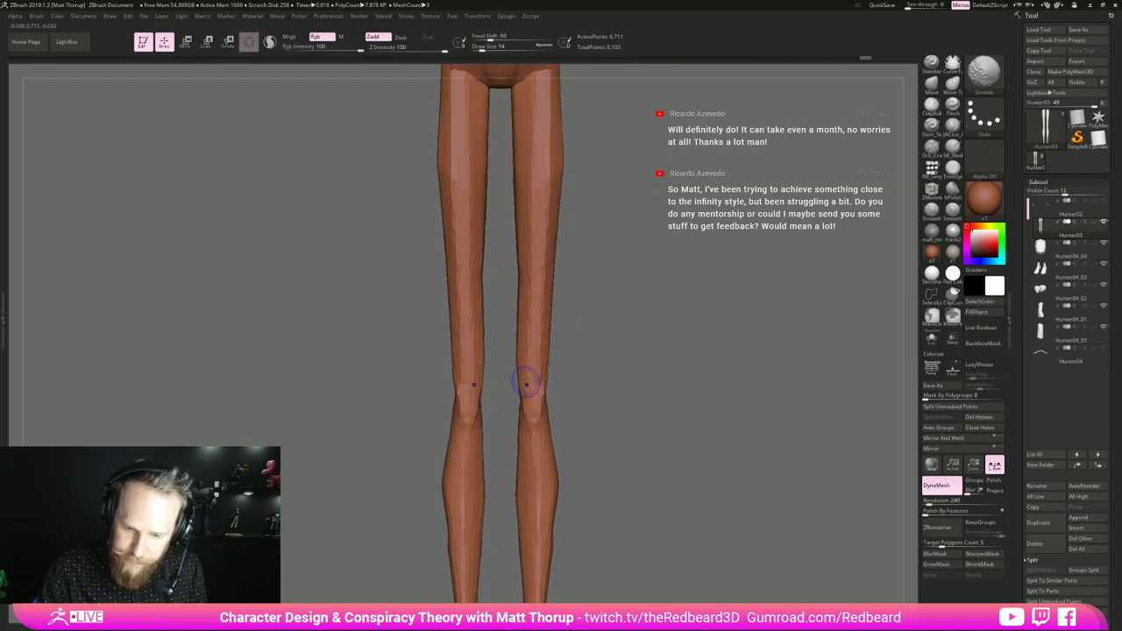
mouse_move(564, 293)
left_mouse_down("alt")
mouse_move(561, 357)
mouse_move(533, 379)
left_mouse_up("alt")
key("s")
key("shift")
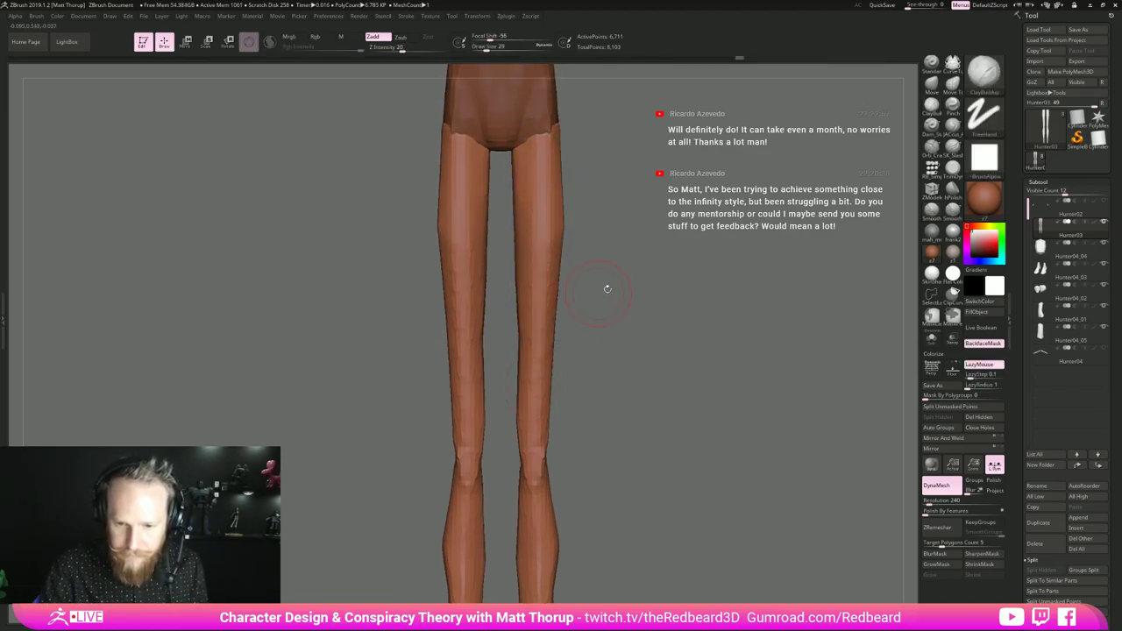
left_click_drag(606, 288, 569, 425, "alt")
left_click_drag(645, 398, 526, 394, "shift")
left_click_drag(515, 272, 545, 263, "shift")
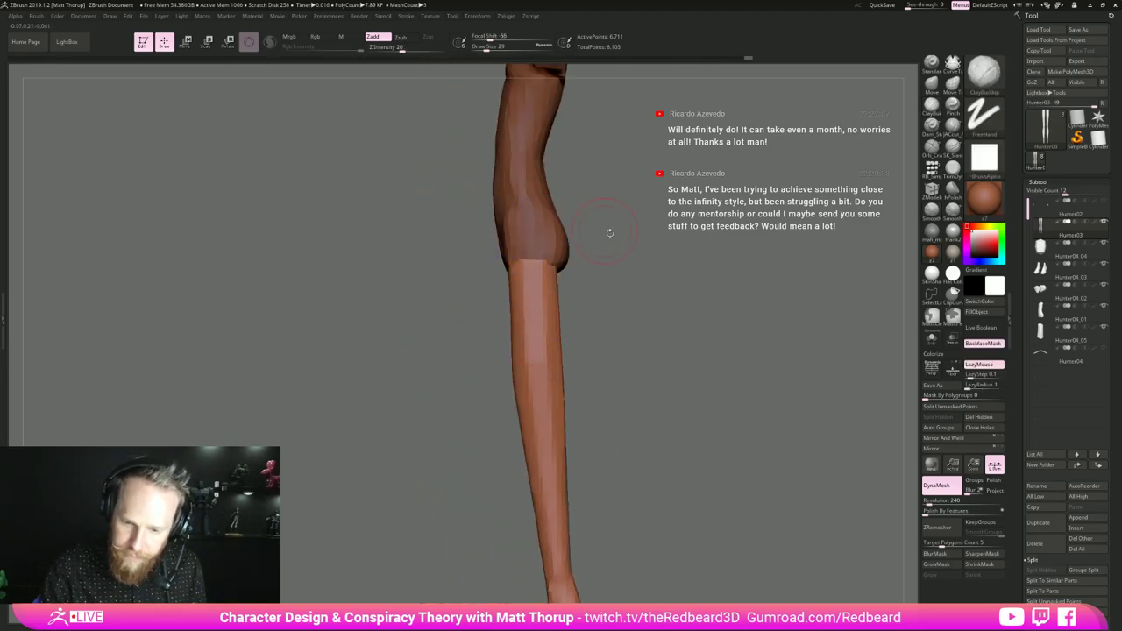
- Pull the outer tops of the thighs up over the sides of the hips with the Move brush
key("b")
key("m")
key("v")
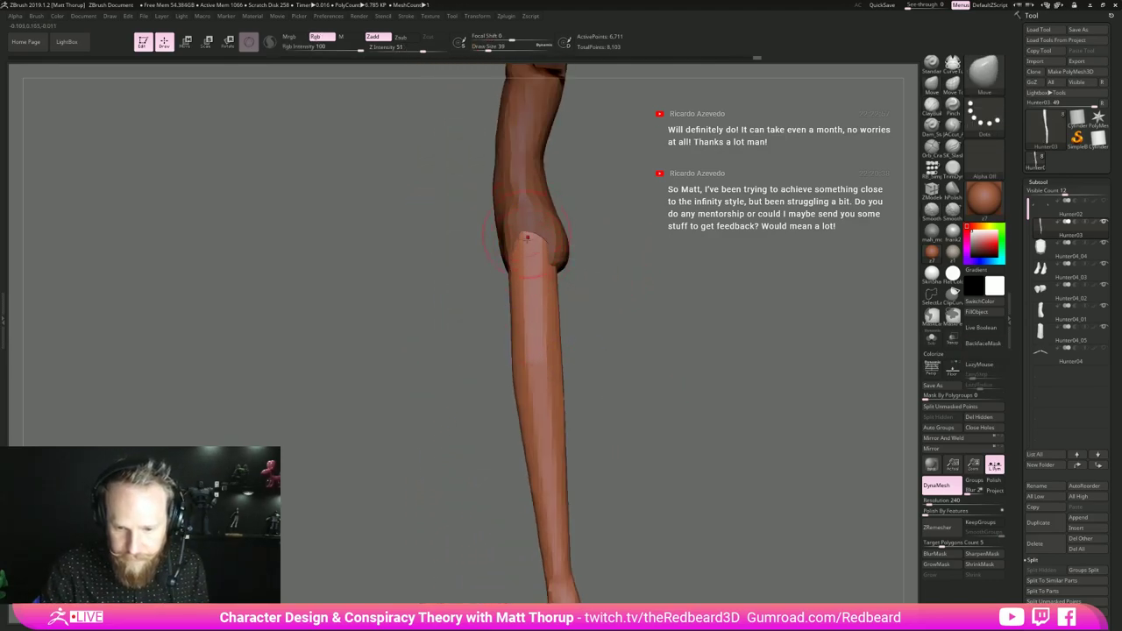
right_click_drag(532, 236, 579, 253, "shift")
left_click_drag(535, 235, 544, 253)
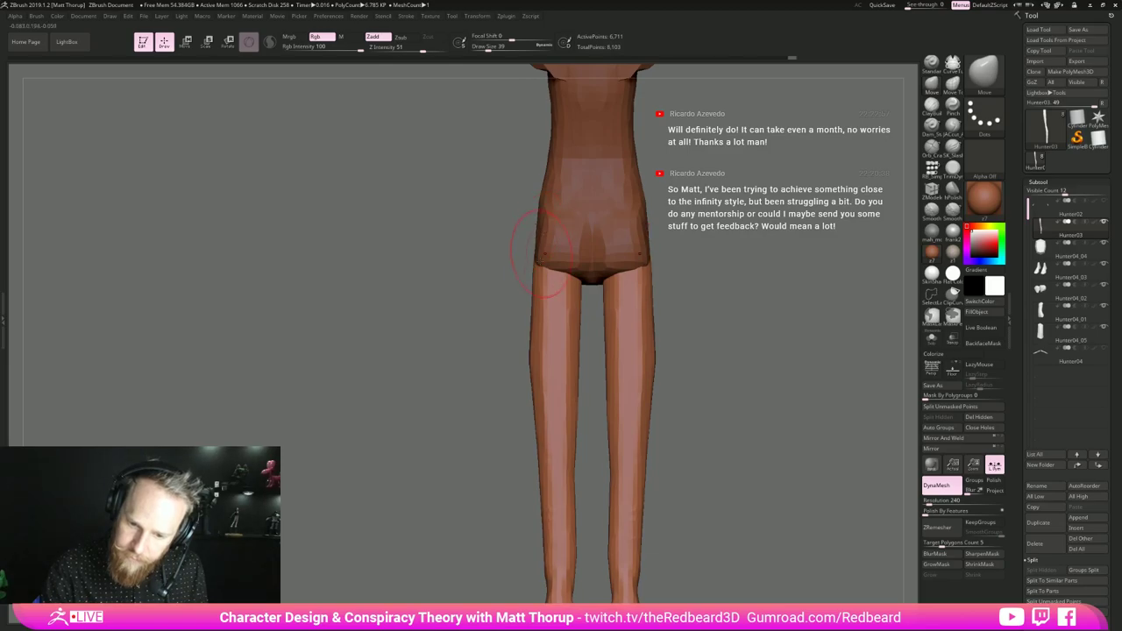
left_click_drag(530, 302, 605, 311)
- Reshape the thigh contours in front view with the Move brush, working around draw size 44
key("bracketright")
left_click_drag(538, 380, 519, 356, "alt")
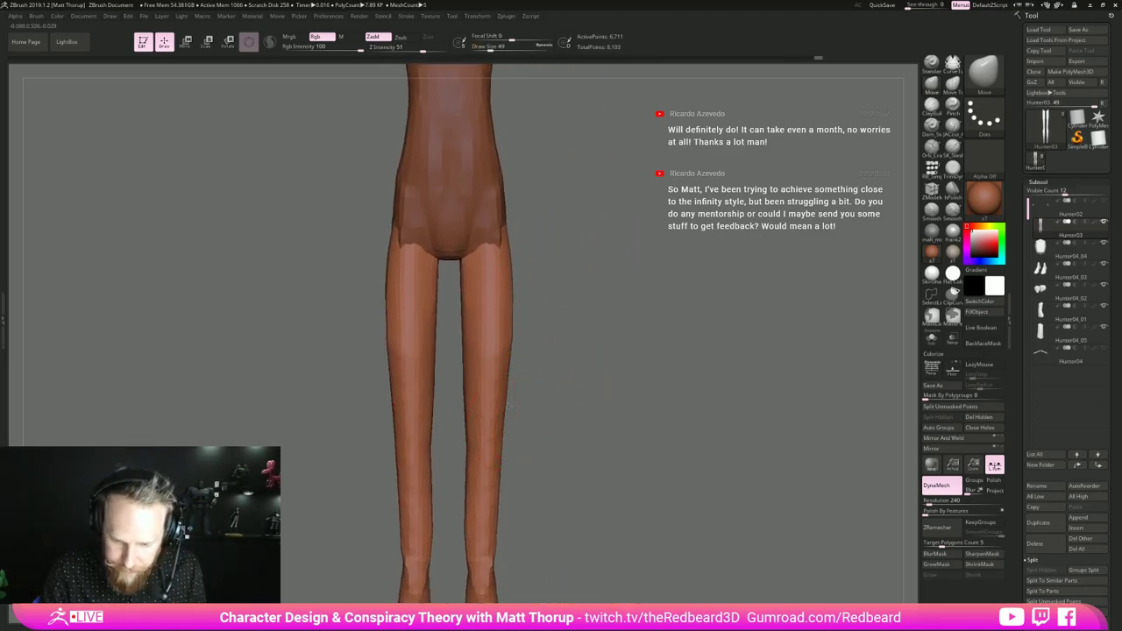
mouse_move(530, 401)
left_mouse_down("alt")
mouse_move(570, 412)
mouse_move(593, 366)
mouse_move(616, 388)
mouse_move(719, 430)
mouse_move(708, 423)
mouse_move(722, 386)
left_mouse_up("alt")
key("s")
left_click(550, 420)
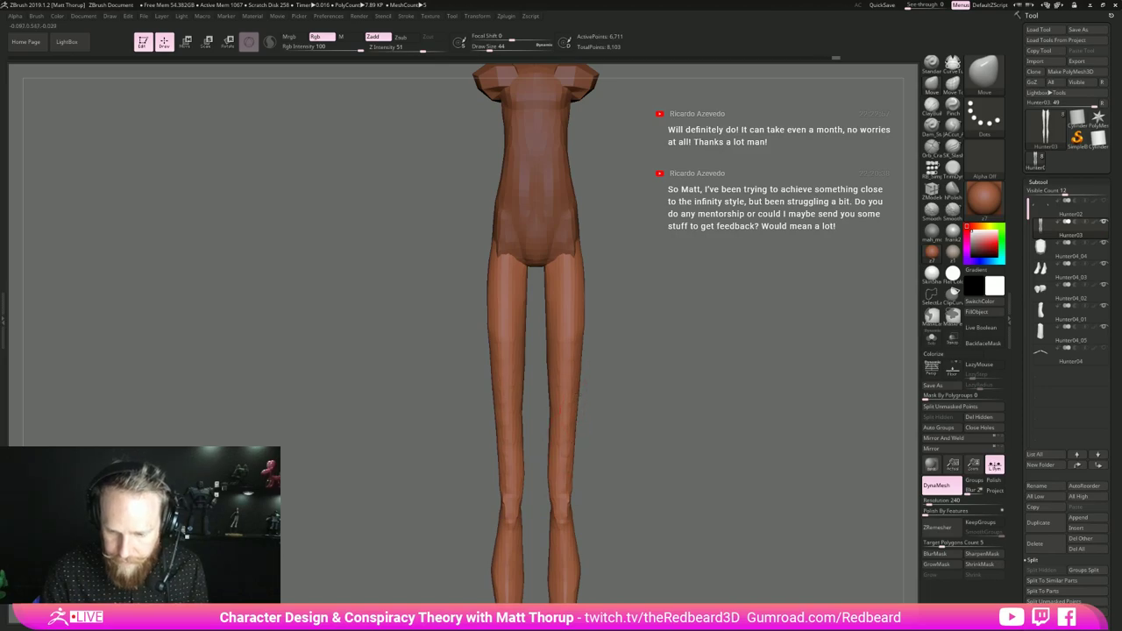
mouse_move(623, 328)
left_mouse_down()
mouse_move(676, 493)
mouse_move(634, 344)
mouse_move(571, 367)
mouse_move(633, 340)
left_mouse_up()
key("s")
left_click(567, 359)
key("s")
left_click_drag(570, 440, 575, 426)
key("s")
left_click(570, 440)
left_click_drag(597, 468, 649, 458)
- Refine the contours around the knees and upper calves with the Move brush, going down to draw size 22
left_click_drag(576, 425, 567, 502, "shift")
key("s")
left_click_drag(571, 424, 576, 425)
mouse_move(611, 415)
left_mouse_down()
mouse_move(576, 416)
mouse_move(595, 425)
mouse_move(586, 421)
mouse_move(627, 416)
mouse_move(570, 421)
mouse_move(582, 399)
left_mouse_up()
key("s")
key("s")
key("s")
mouse_move(564, 427)
left_mouse_down()
mouse_move(539, 431)
mouse_move(590, 405)
left_mouse_up()
key("s")
left_click_drag(585, 408, 556, 412)
key("s")
mouse_move(562, 411)
left_mouse_down()
mouse_move(611, 393)
mouse_move(577, 388)
left_mouse_up()
key("s")
mouse_move(554, 324)
left_mouse_down()
mouse_move(575, 333)
mouse_move(552, 338)
left_mouse_up()
key("s")
key("s")
left_click_drag(733, 370, 747, 376, "alt")
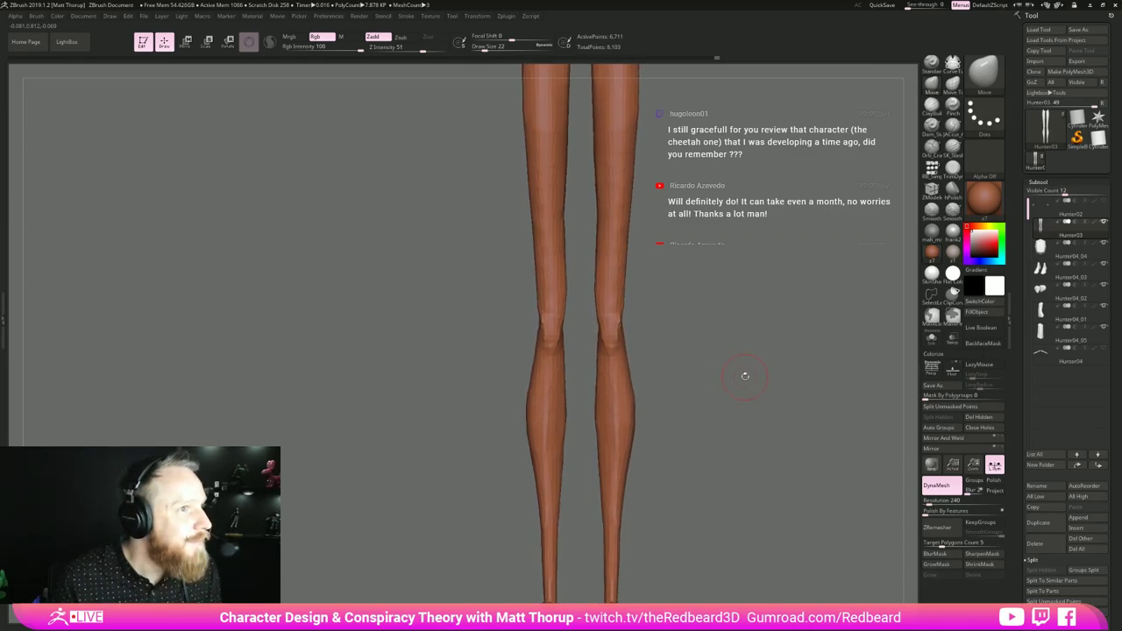
- Adjust the side profile of the thigh and knee with the Move brush at varying draw sizes
left_click_drag(744, 375, 713, 361)
left_click_drag(629, 147, 617, 232, "alt")
left_click_drag(585, 404, 628, 412)
key("bracketright")
mouse_move(543, 403)
left_mouse_down()
mouse_move(546, 416)
mouse_move(504, 411)
left_mouse_up()
key("bracketleft")
key("s")
left_click_drag(558, 410, 559, 402)
mouse_move(581, 406)
left_mouse_down()
mouse_move(495, 410)
mouse_move(557, 410)
mouse_move(559, 395)
left_mouse_up()
key("s")
key("s")
left_click_drag(544, 351, 551, 349)
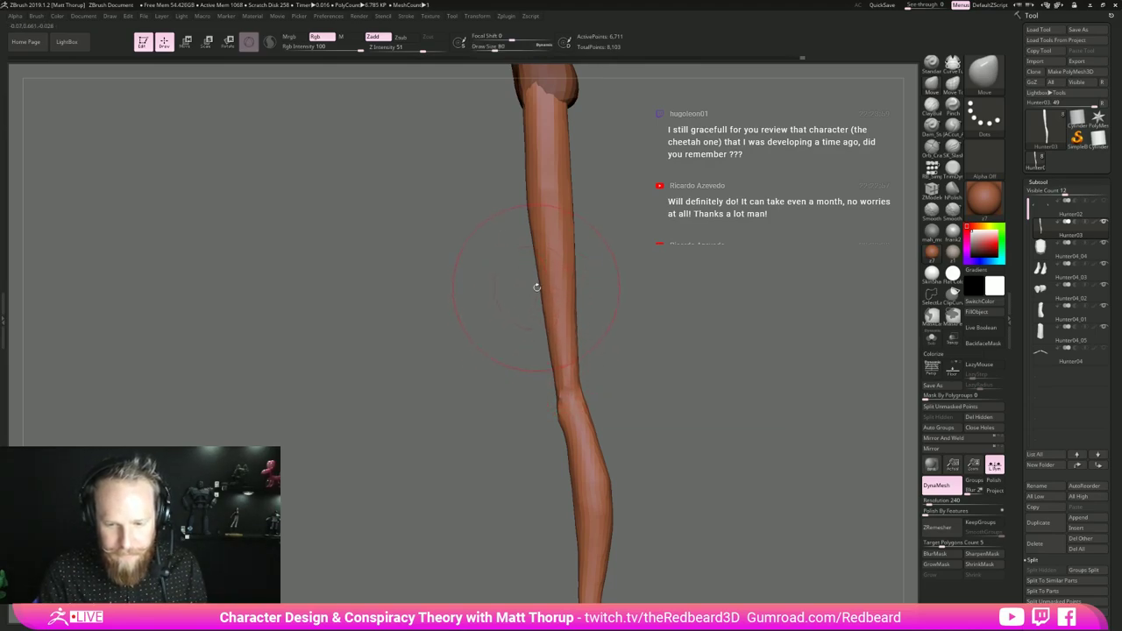
- Undo the last Move stroke and push the front of the thigh into a gentle curve with a large Move brush
key("ctrl+z")
key("s")
left_click_drag(537, 287, 535, 287)
left_click_drag(607, 298, 700, 269)
left_click_drag(558, 266, 554, 266)
left_click_drag(652, 266, 588, 268, "shift")
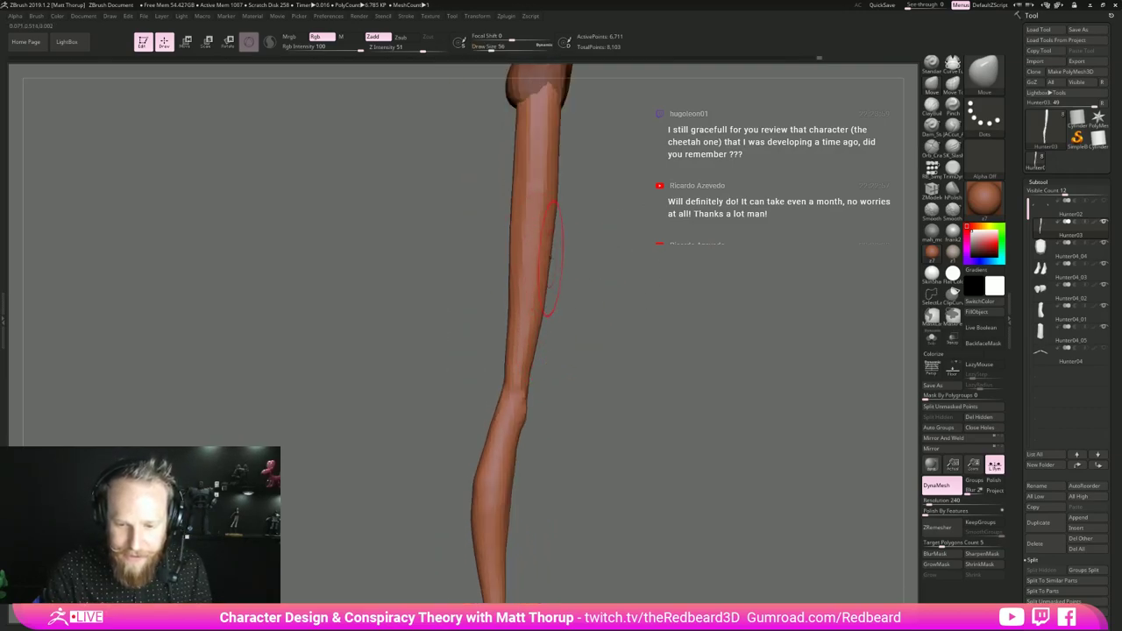
- Refine the side profile of the thigh from knee to buttock with the Move brush at draw size 31
mouse_move(635, 368)
left_mouse_down("shift")
mouse_move(727, 378)
mouse_move(686, 440)
left_mouse_up("shift")
key("s")
left_click_drag(529, 386, 511, 253)
left_click_drag(624, 391, 527, 403, "shift")
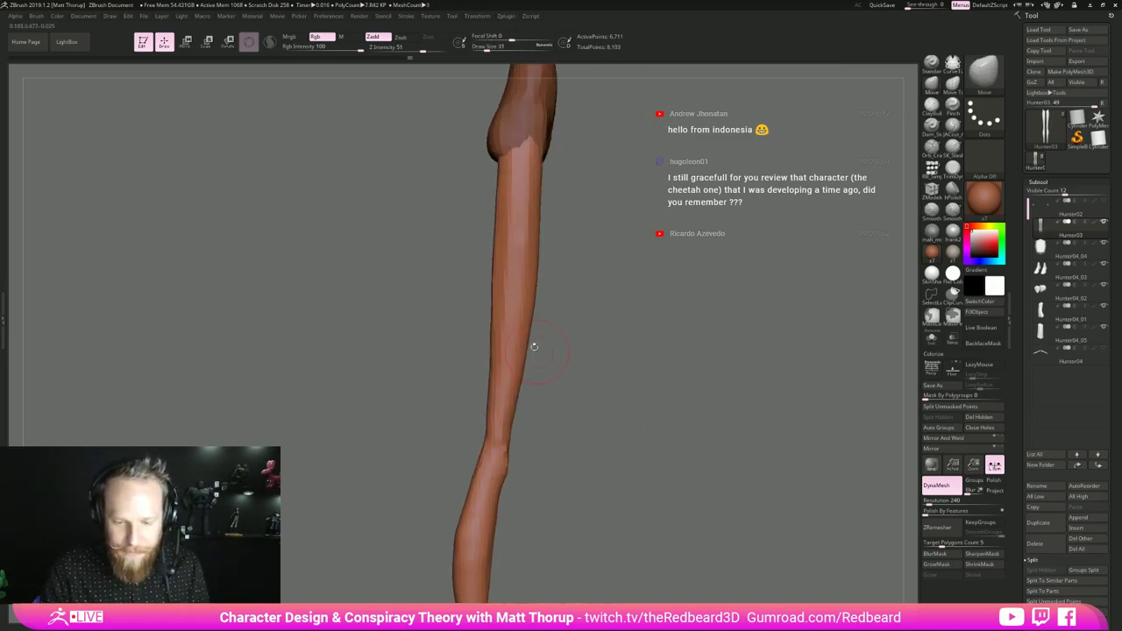
key("s")
mouse_move(496, 172)
left_mouse_down()
mouse_move(487, 186)
mouse_move(565, 178)
mouse_move(489, 165)
mouse_move(509, 178)
mouse_move(474, 180)
left_mouse_up()
- Adjust the inner thighs and knee outlines from behind with the Move brush, starting at draw size 54
key("s")
key("s")
key("s")
key("s")
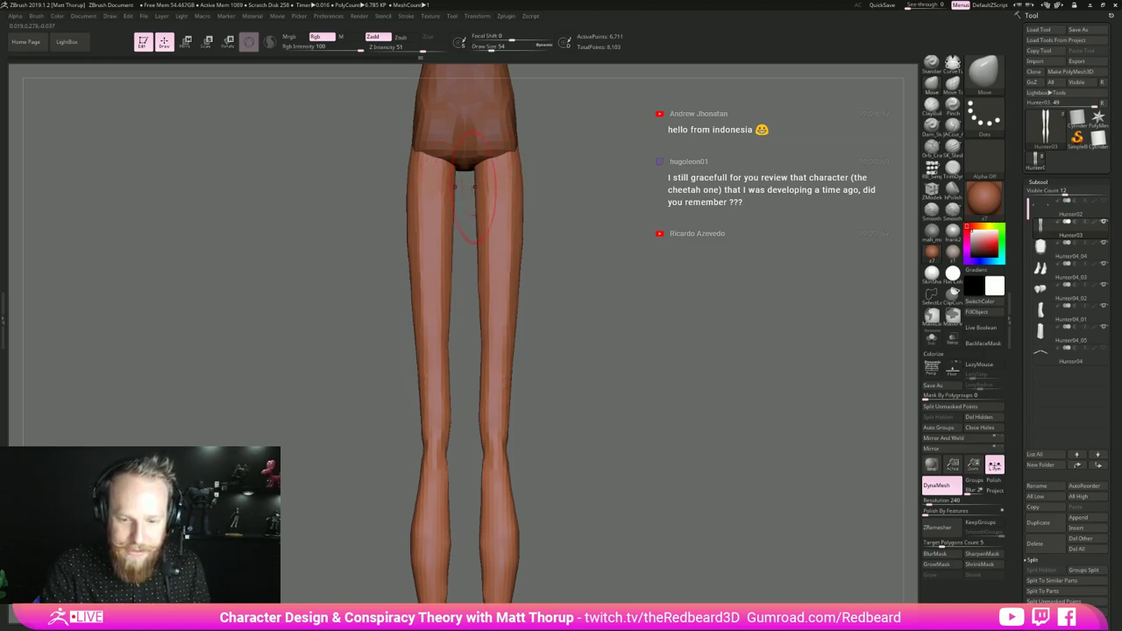
key("s")
left_click_drag(496, 426, 488, 426)
left_click_drag(541, 477, 576, 487)
left_click_drag(569, 491, 560, 415, "alt")
- Raise the DynaMesh resolution to 384 and remesh the legs
left_click_drag(928, 504, 932, 505)
mouse_move(736, 523)
left_mouse_down("ctrl")
mouse_move(750, 543)
mouse_move(669, 534)
left_mouse_up("ctrl")
- Push in the back of the lower calf with the Move brush at draw size 33 and smooth the calf
left_click_drag(601, 558, 589, 552)
left_click_drag(589, 552, 607, 394, "alt")
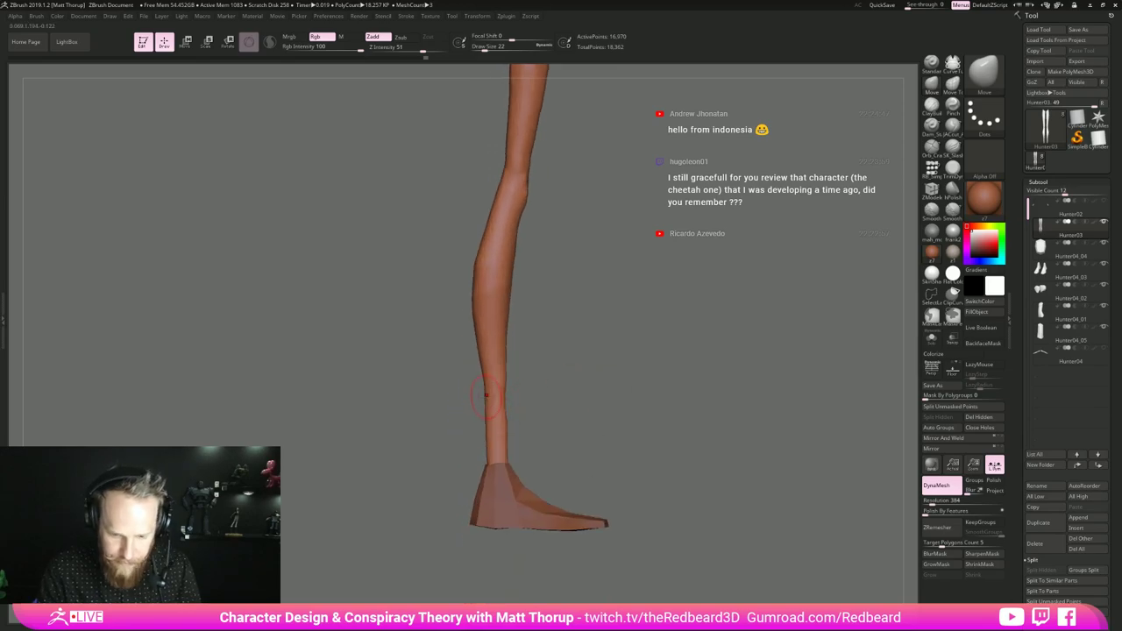
key("s")
left_click_drag(482, 382, 487, 382)
left_click_drag(481, 379, 486, 380)
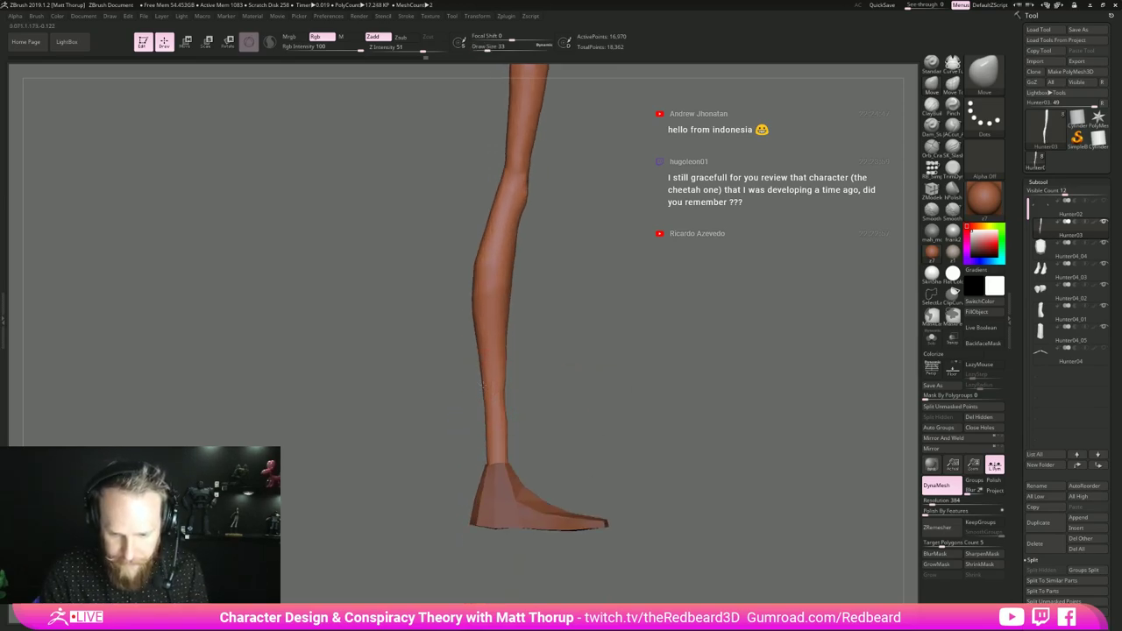
left_click_drag(500, 269, 493, 285, "shift")
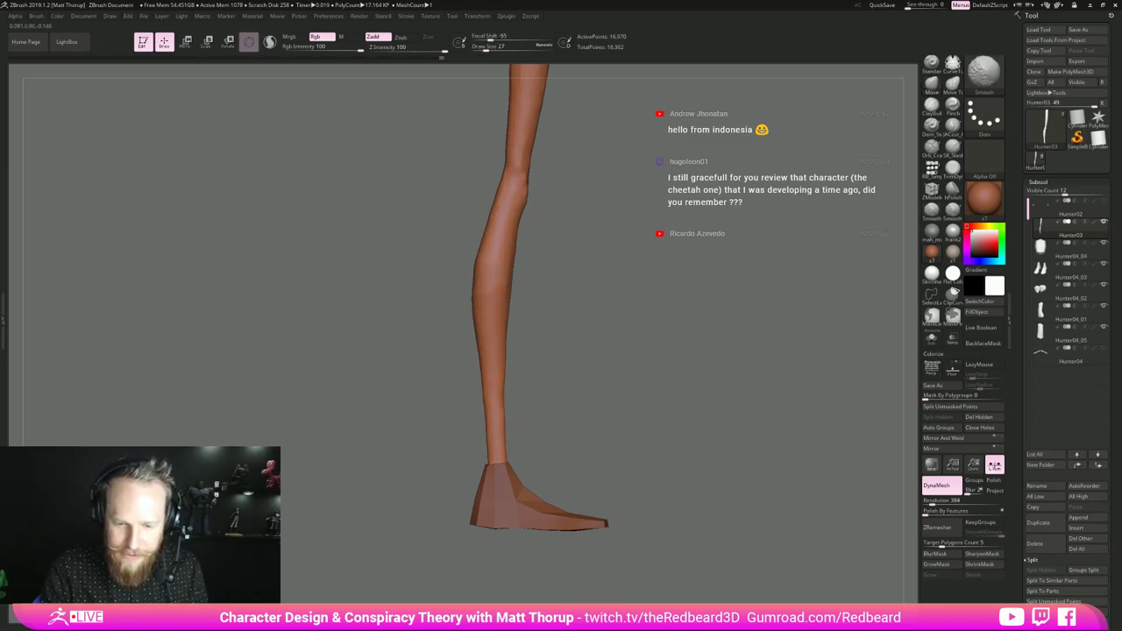
- Build up the calf muscles from behind with ClayBuildup at draw size 27 and smooth them
mouse_move(541, 285)
left_mouse_down("shift")
mouse_move(587, 288)
mouse_move(598, 342)
left_mouse_up("shift")
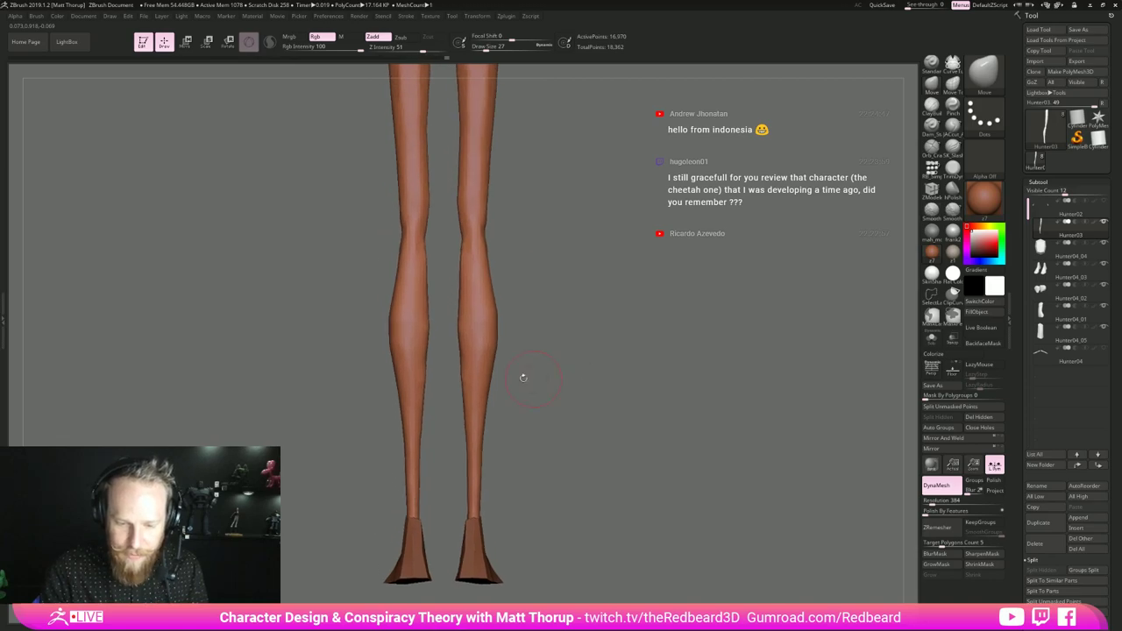
left_click(932, 107)
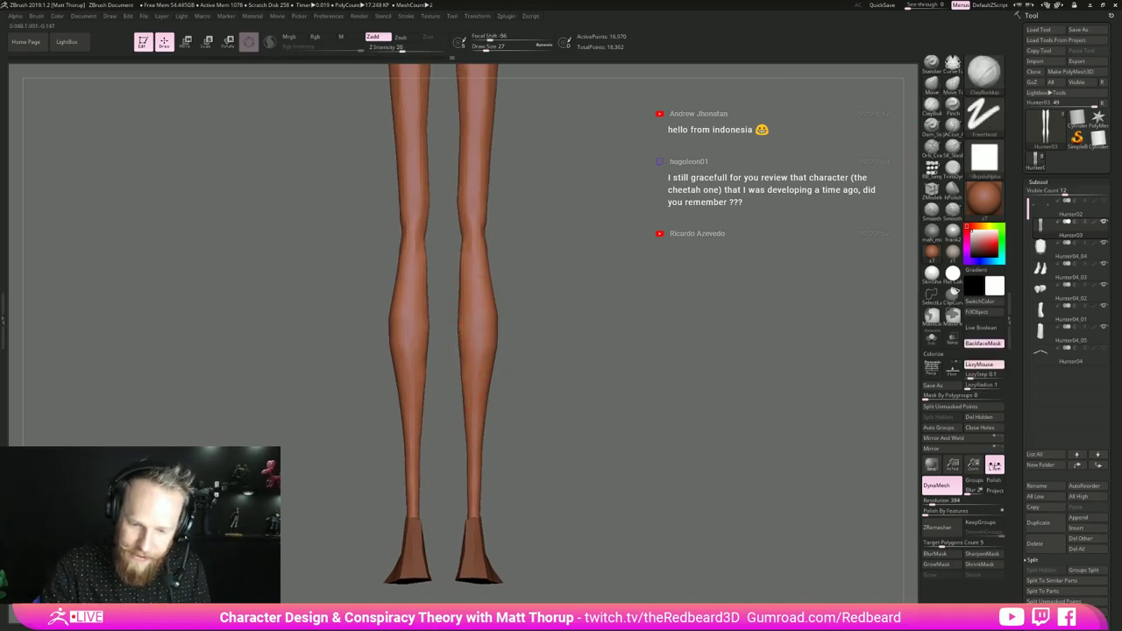
left_click_drag(525, 291, 554, 295)
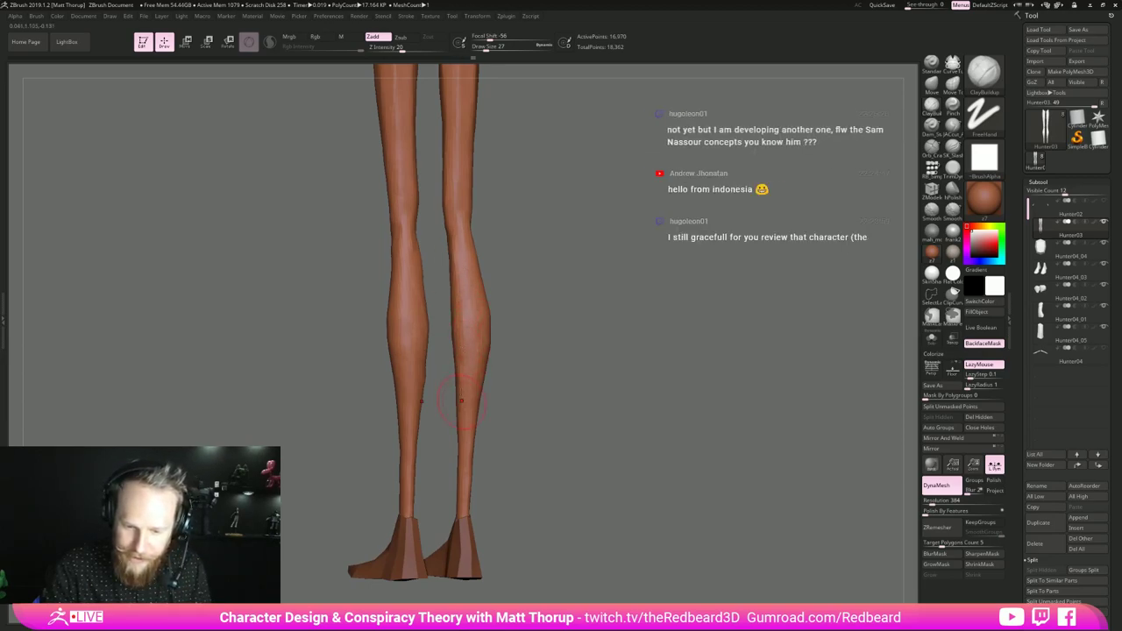
mouse_move(461, 348)
left_mouse_down("shift")
mouse_move(491, 401)
mouse_move(508, 360)
left_mouse_up("shift")
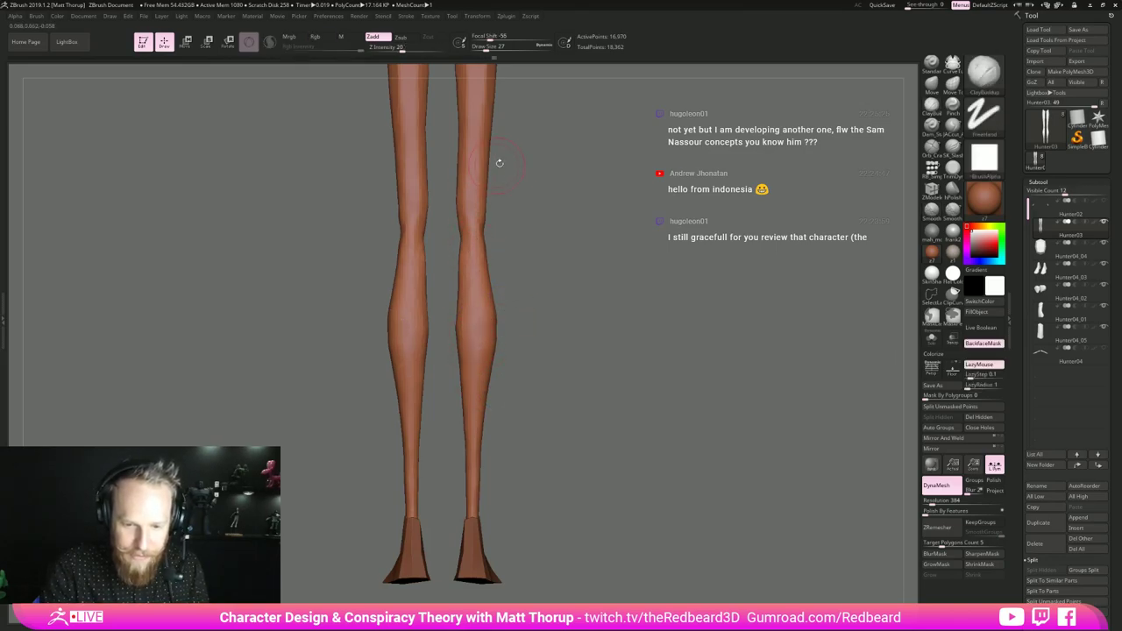
- Sculpt the backs of the knees and upper calves with ClayBuildup at draw size 18, then smooth them at draw size 27
left_click_drag(500, 163, 491, 266, "alt")
key("s")
left_click_drag(465, 321, 461, 321)
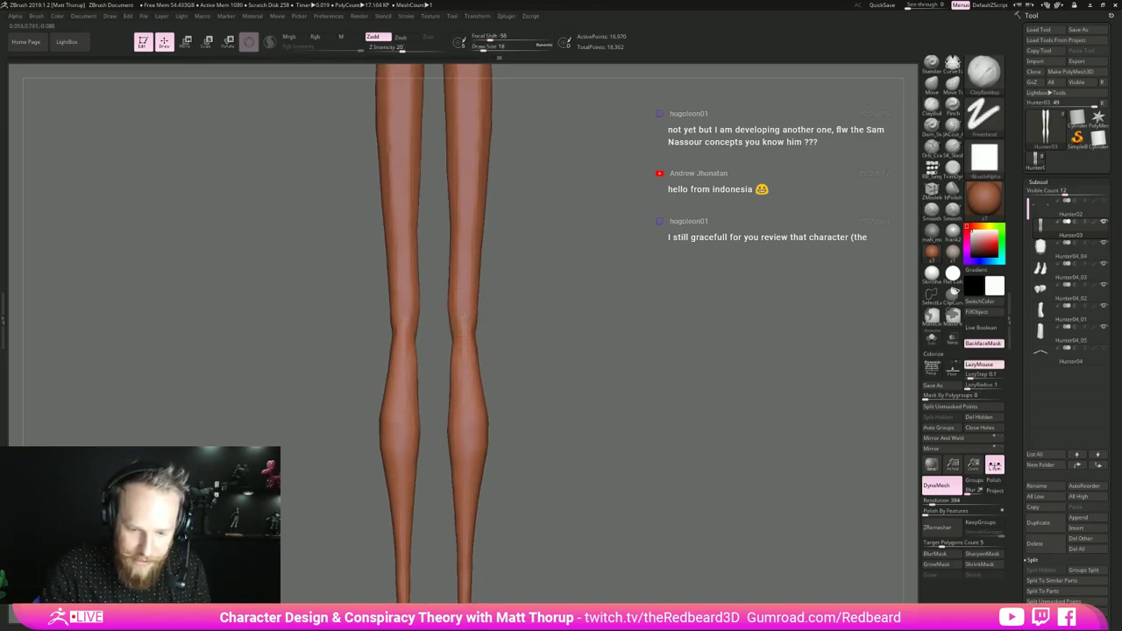
mouse_move(467, 350)
right_mouse_down()
mouse_move(477, 336)
mouse_move(474, 355)
right_mouse_up()
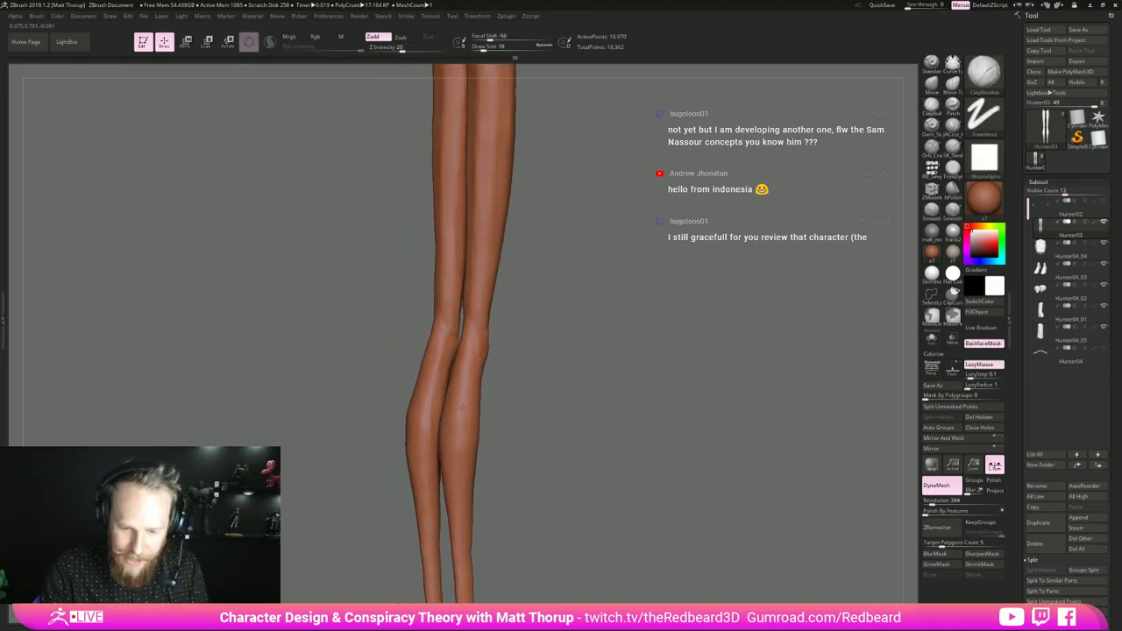
right_click_drag(490, 388, 467, 384)
left_click_drag(465, 381, 456, 427, "shift")
right_click_drag(445, 412, 463, 400)
key("s")
left_click_drag(454, 394, 458, 393)
mouse_move(473, 395)
right_mouse_down()
mouse_move(501, 398)
mouse_move(443, 407)
right_mouse_up()
left_click_drag(443, 408, 443, 351, "shift")
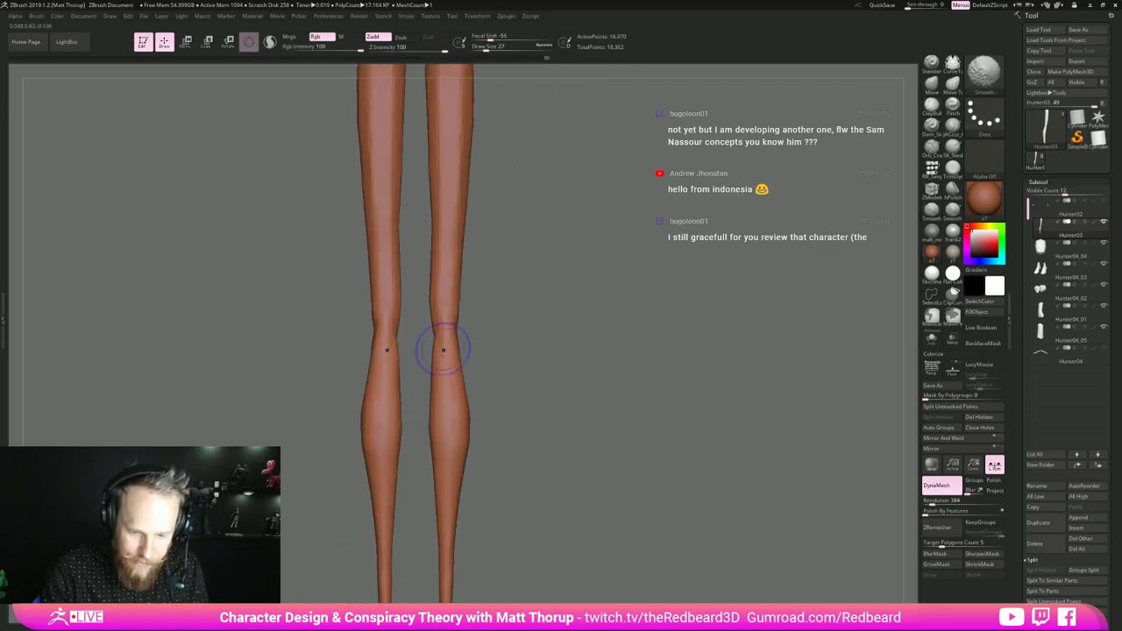
- Carve the edges of the kneecaps with the JACut_A brush in Zsub mode at draw size 12
right_click_drag(531, 505, 676, 466, "alt")
mouse_move(670, 511)
right_mouse_down("alt")
mouse_move(651, 395)
mouse_move(732, 341)
mouse_move(689, 386)
mouse_move(716, 384)
mouse_move(709, 395)
mouse_move(698, 391)
right_mouse_up("alt")
left_click(953, 130)
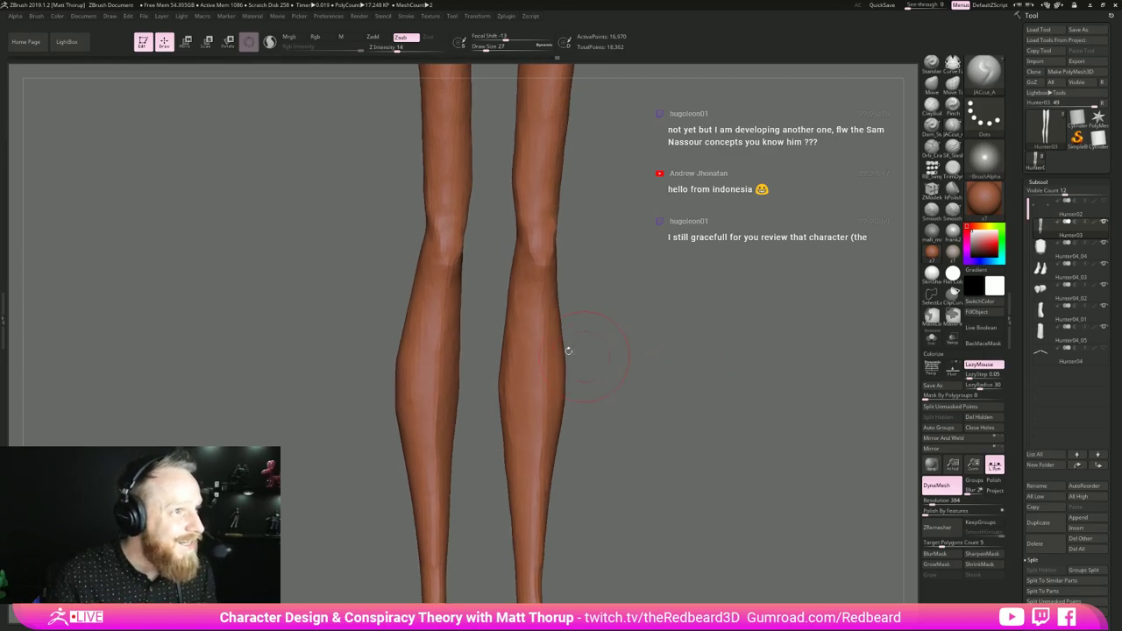
key("s")
left_click_drag(528, 277, 523, 270)
right_click_drag(621, 304, 544, 271)
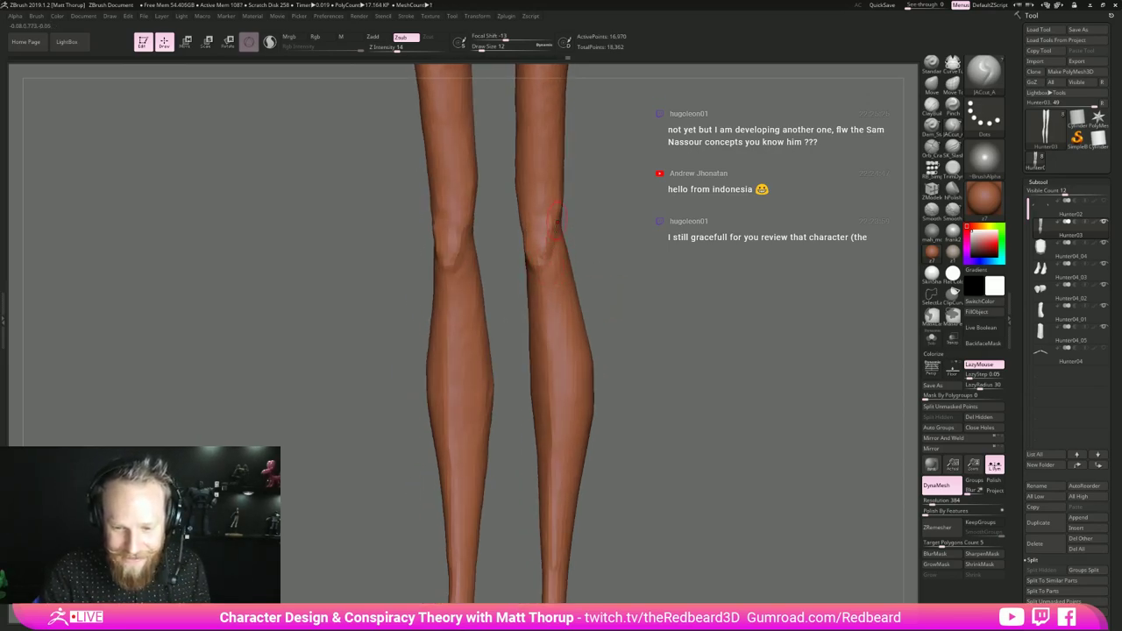
right_click_drag(599, 213, 633, 216)
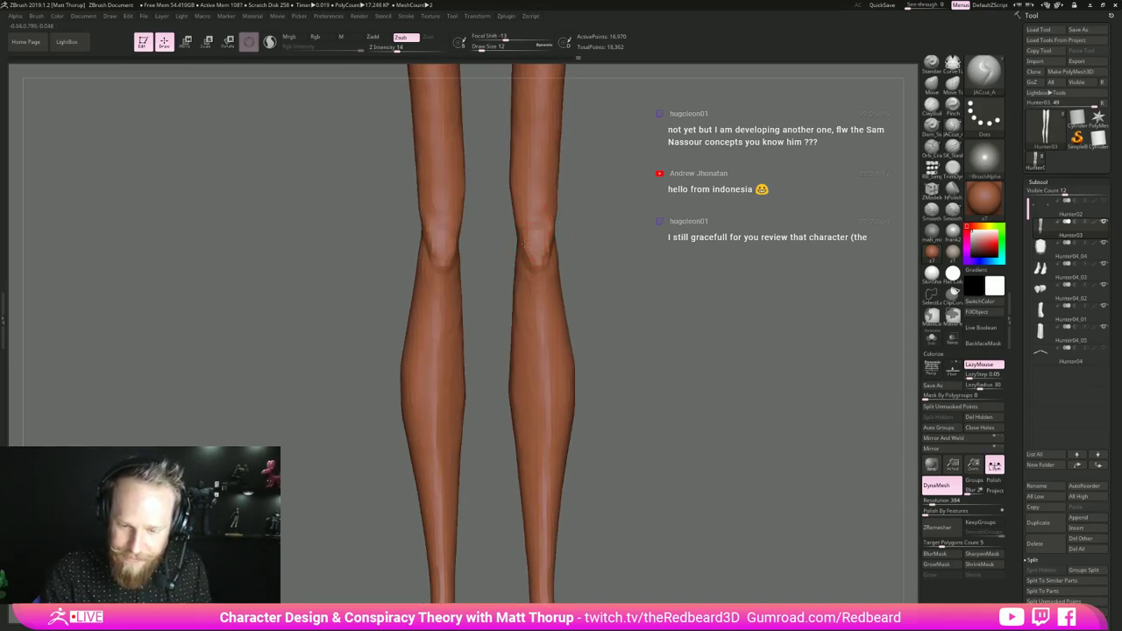
right_click_drag(583, 202, 628, 355)
- Add muscle forms around the knees and lower thighs with ClayBuildup at draw size 12 and smooth them
left_click(932, 105)
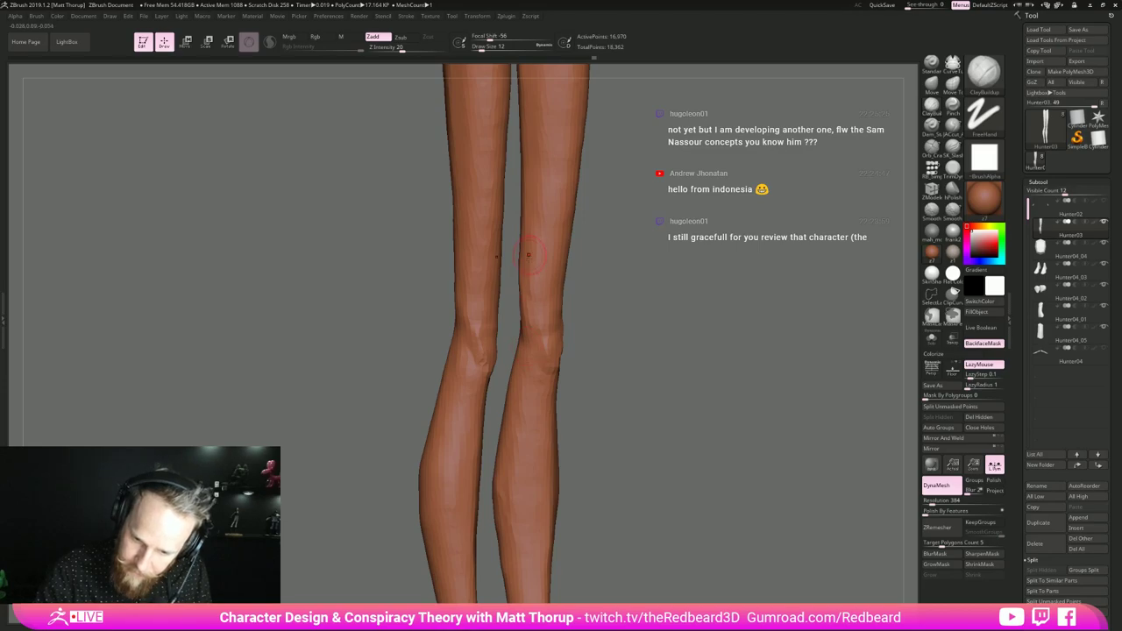
mouse_move(609, 254)
right_mouse_down()
mouse_move(594, 292)
mouse_move(641, 356)
right_mouse_up()
mouse_move(528, 331)
left_mouse_down("shift")
mouse_move(531, 340)
mouse_move(529, 316)
left_mouse_up("shift")
right_click_drag(677, 408, 678, 446, "alt")
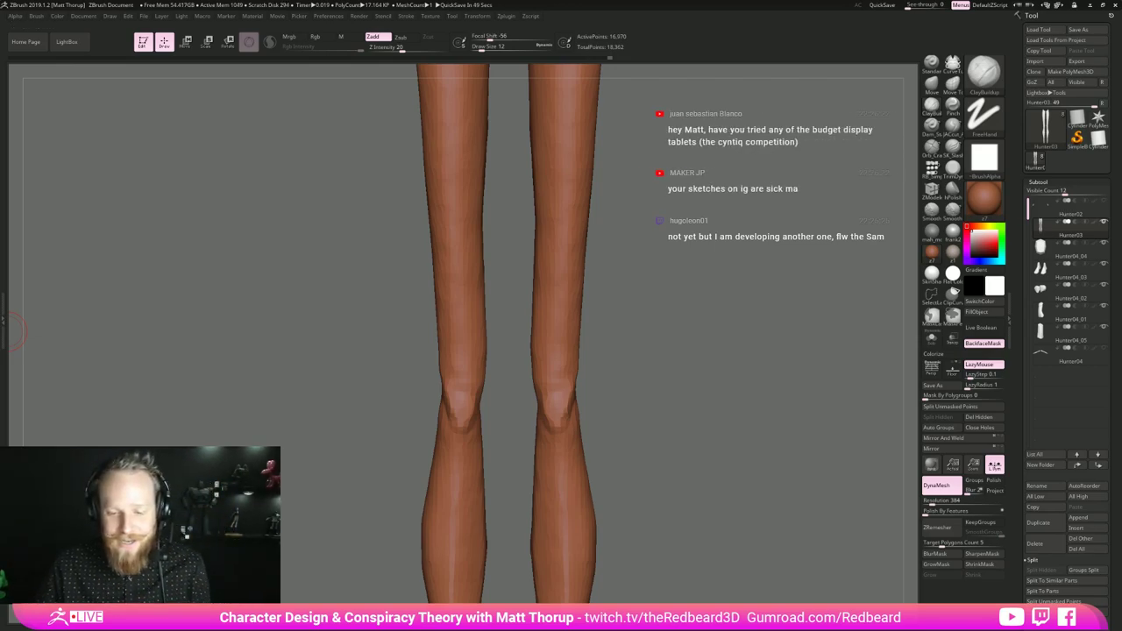
- Smooth the thighs evenly up to the hips at draw size 44
mouse_move(720, 376)
left_mouse_down("alt")
mouse_move(642, 495)
mouse_move(632, 530)
left_mouse_up("alt")
key("s")
key("s")
key("s")
left_click_drag(532, 360, 541, 361)
mouse_move(533, 303)
left_mouse_down()
mouse_move(533, 281)
mouse_move(559, 295)
mouse_move(533, 293)
mouse_move(545, 270)
mouse_move(548, 278)
left_mouse_up()
mouse_move(555, 372)
left_mouse_down()
mouse_move(547, 288)
mouse_move(554, 355)
left_mouse_up()
mouse_move(606, 386)
left_mouse_down()
mouse_move(655, 382)
mouse_move(648, 405)
mouse_move(695, 420)
mouse_move(702, 407)
left_mouse_up()
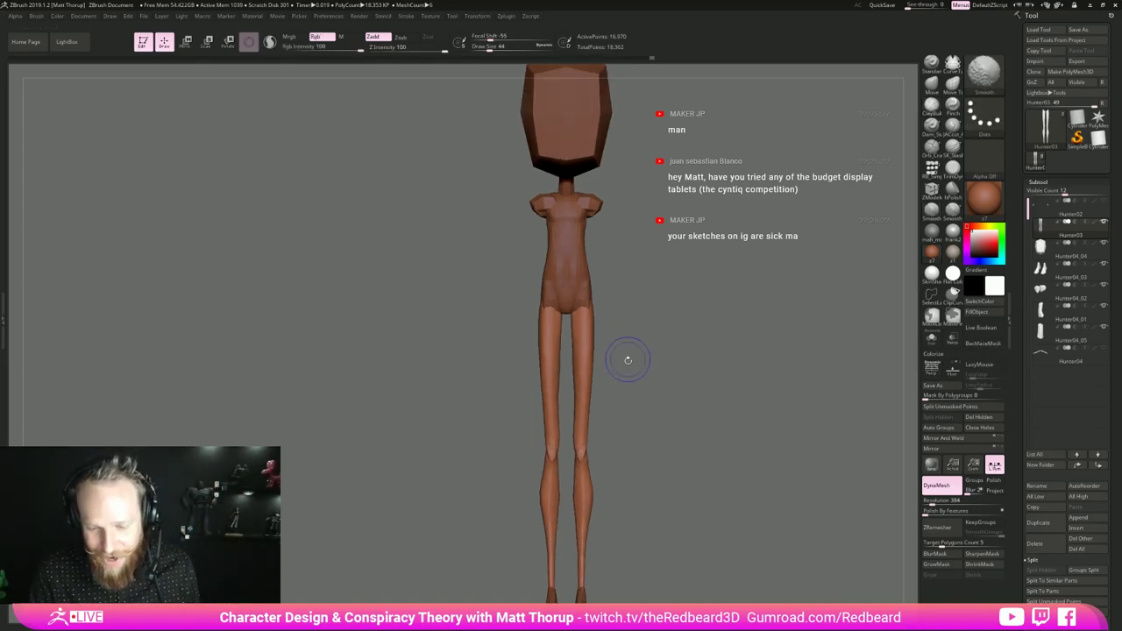
- Sharpen the forms of the thighs and knees with the Pinch brush, starting at draw size 25
left_click_drag(628, 358, 663, 368, "alt")
key("b")
key("p")
key("i")
key("s")
left_click_drag(586, 305, 582, 305)
key("s")
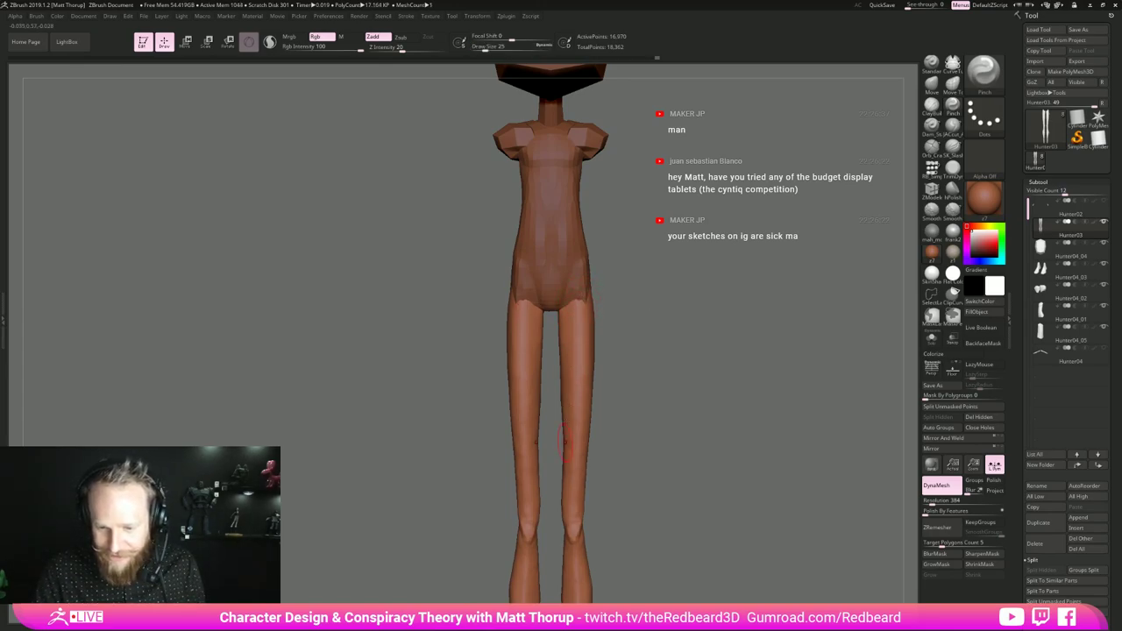
mouse_move(607, 507)
left_mouse_down("alt")
mouse_move(616, 404)
mouse_move(583, 415)
left_mouse_up("alt")
key("s")
key("s")
- Refine the outlines around the knees with the Move brush at draw size 17 and smooth the area
left_click_drag(678, 392, 585, 410)
key("b")
key("m")
key("v")
key("s")
left_click_drag(670, 404, 624, 403)
left_click_drag(591, 416, 596, 393, "shift")
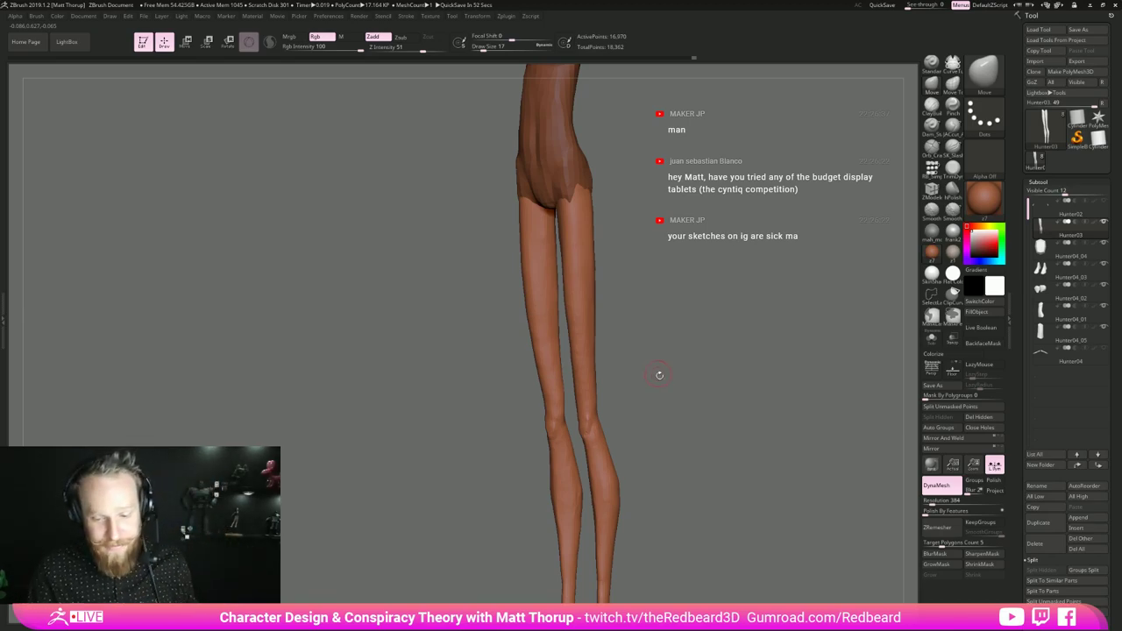
- Adjust the thigh shapes with the Move brush at draw size 20, checking them from behind and in front
left_click_drag(660, 376, 663, 335, "shift")
key("s")
key("s")
left_click_drag(583, 372, 586, 372)
left_click_drag(661, 375, 678, 446)
mouse_move(586, 331)
left_mouse_down("shift")
mouse_move(589, 311)
mouse_move(587, 500)
left_mouse_up("shift")
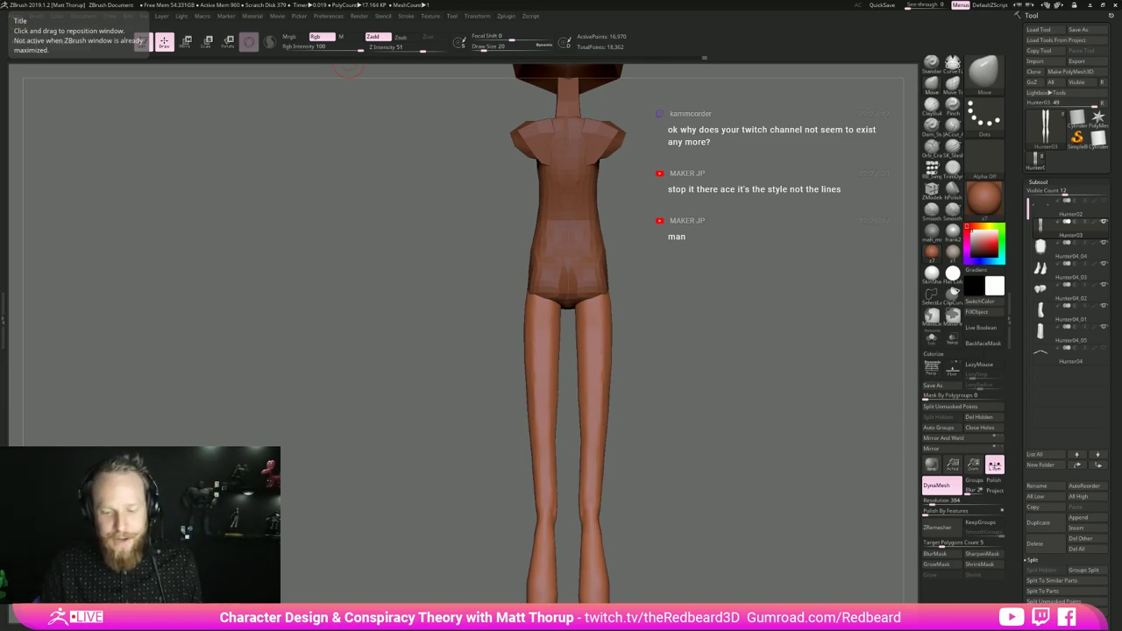
left_click_drag(674, 454, 702, 436)
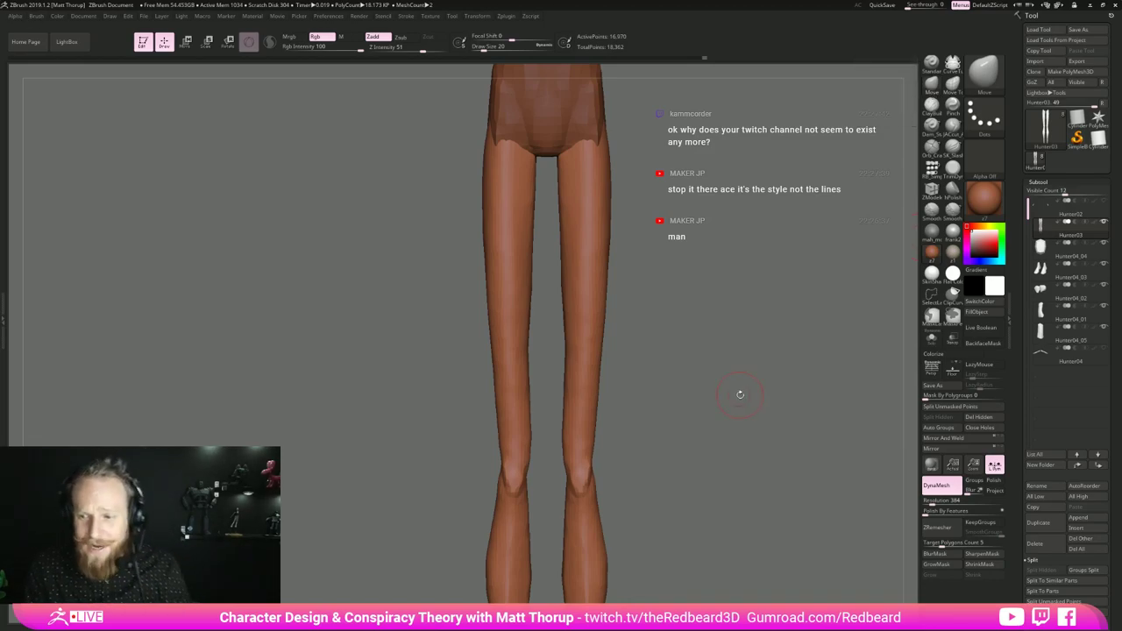
left_click(931, 148)
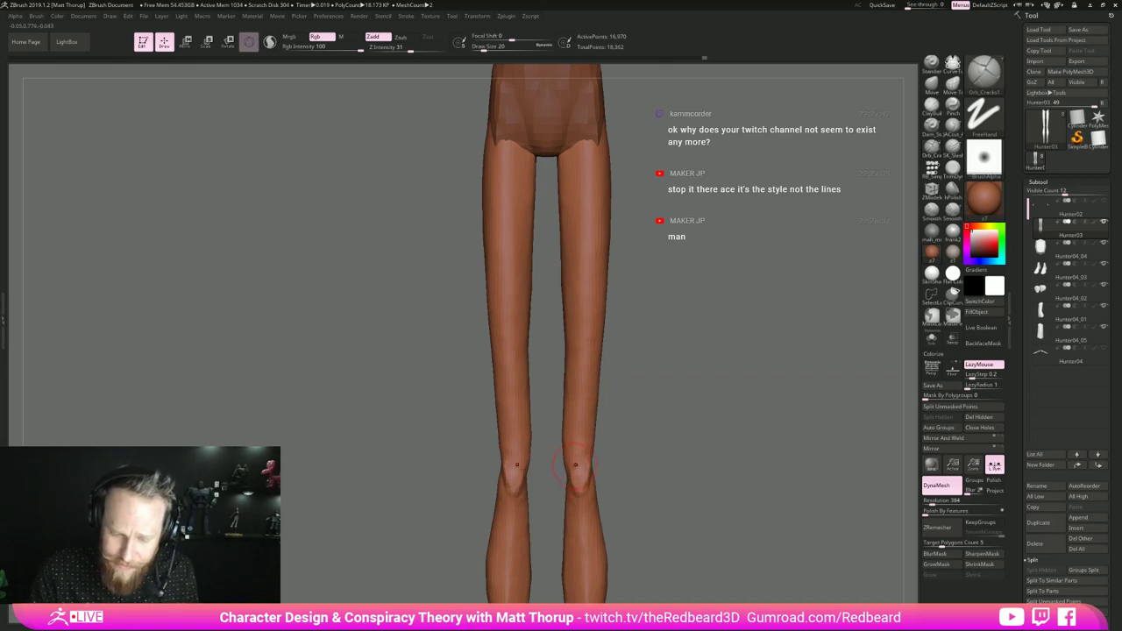
key("s")
left_click_drag(575, 465, 577, 463)
key("ctrl+z")
- Select the JACut brush at draw size 14 and smooth the knees and lower thighs
left_click(952, 128)
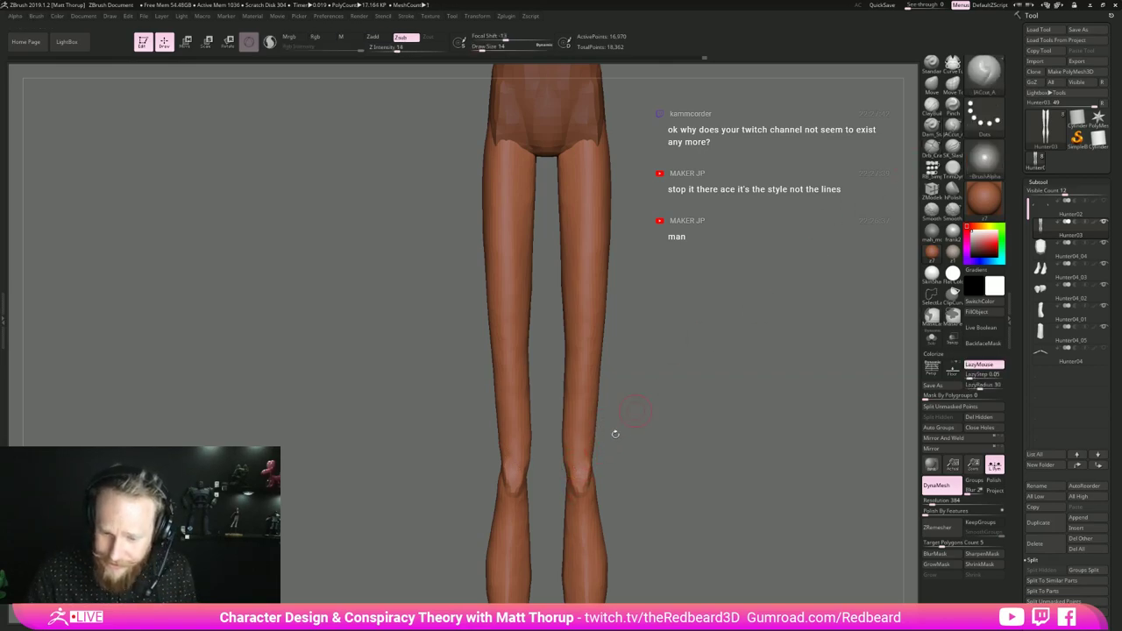
left_click_drag(577, 463, 579, 459, "shift")
mouse_move(573, 418)
left_mouse_down("shift")
mouse_move(571, 436)
mouse_move(583, 321)
left_mouse_up("shift")
mouse_move(614, 283)
left_mouse_down("alt")
mouse_move(668, 455)
mouse_move(659, 526)
mouse_move(631, 394)
left_mouse_up("alt")
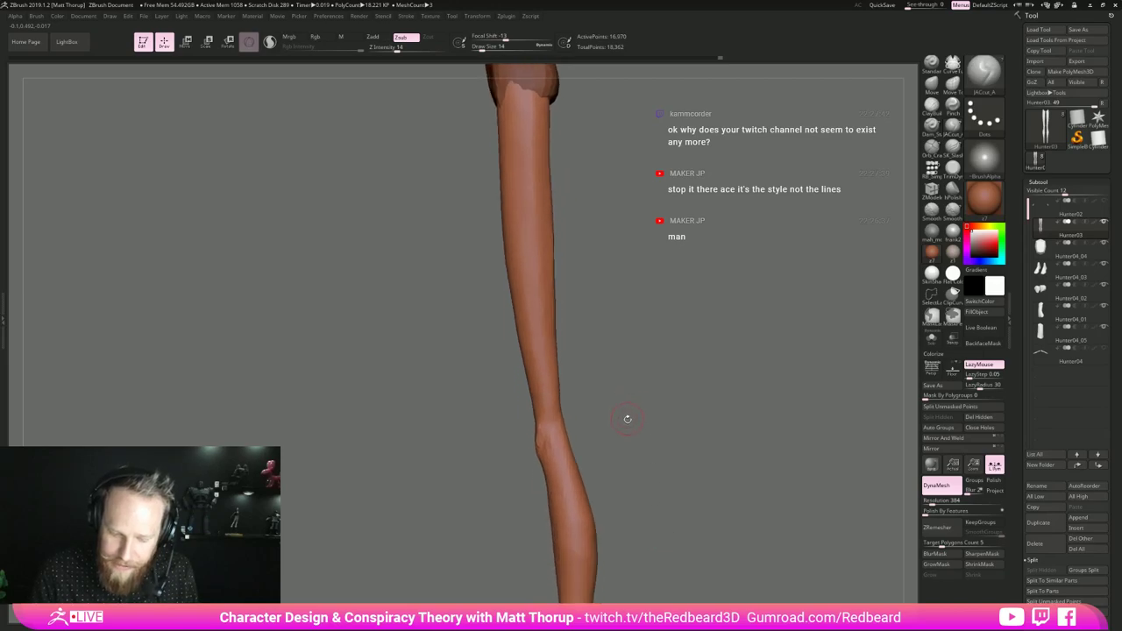
- Reshape the side profile of the knees and thighs with the Move brush, up to draw size 37, and smooth the thigh contour
key("b")
key("m")
key("v")
key("s")
left_click_drag(522, 422, 559, 436)
key("s")
left_click_drag(540, 387, 558, 314)
key("s")
key("s")
key("s")
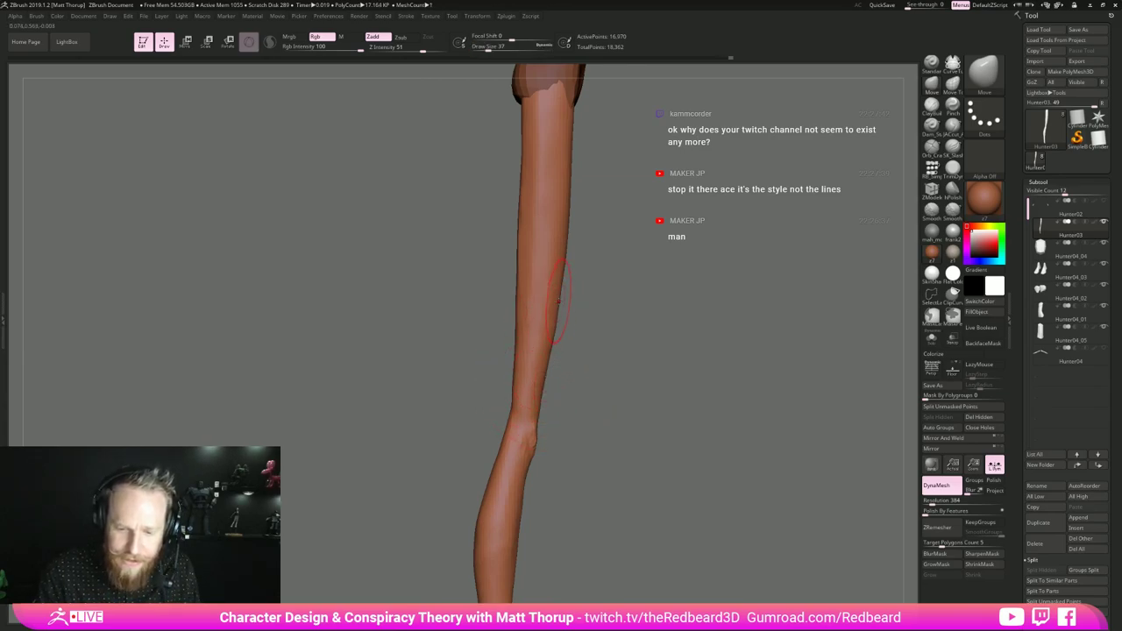
left_click_drag(538, 380, 555, 306, "shift")
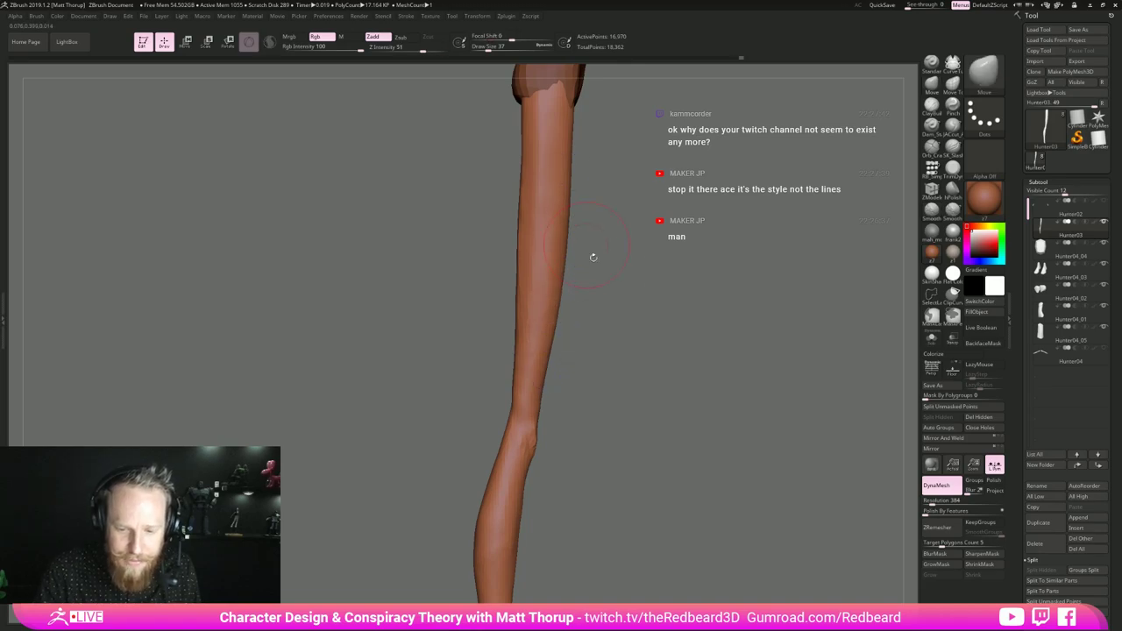
- Nudge the kneecap outlines with the Move brush at draw size 9 and smooth them, checking from front and side
left_click_drag(594, 255, 697, 414, "shift")
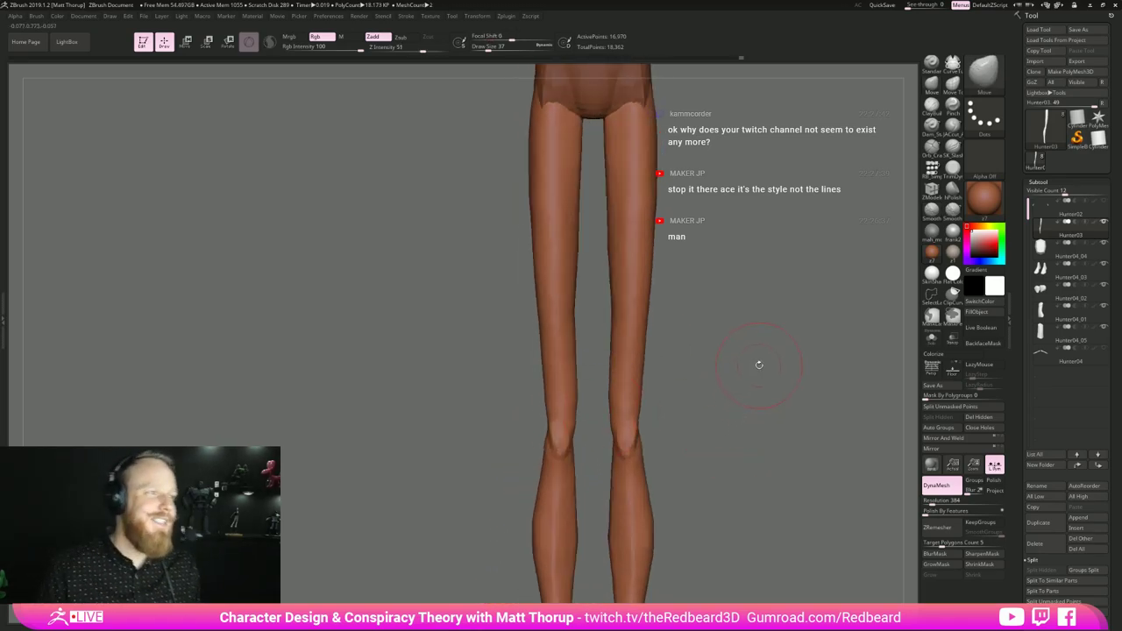
mouse_move(758, 365)
left_mouse_down()
mouse_move(729, 366)
mouse_move(789, 368)
mouse_move(761, 368)
left_mouse_up()
key("s")
left_click_drag(632, 434, 627, 434)
mouse_move(731, 403)
left_mouse_down()
mouse_move(690, 407)
mouse_move(744, 380)
mouse_move(669, 413)
mouse_move(686, 391)
left_mouse_up()
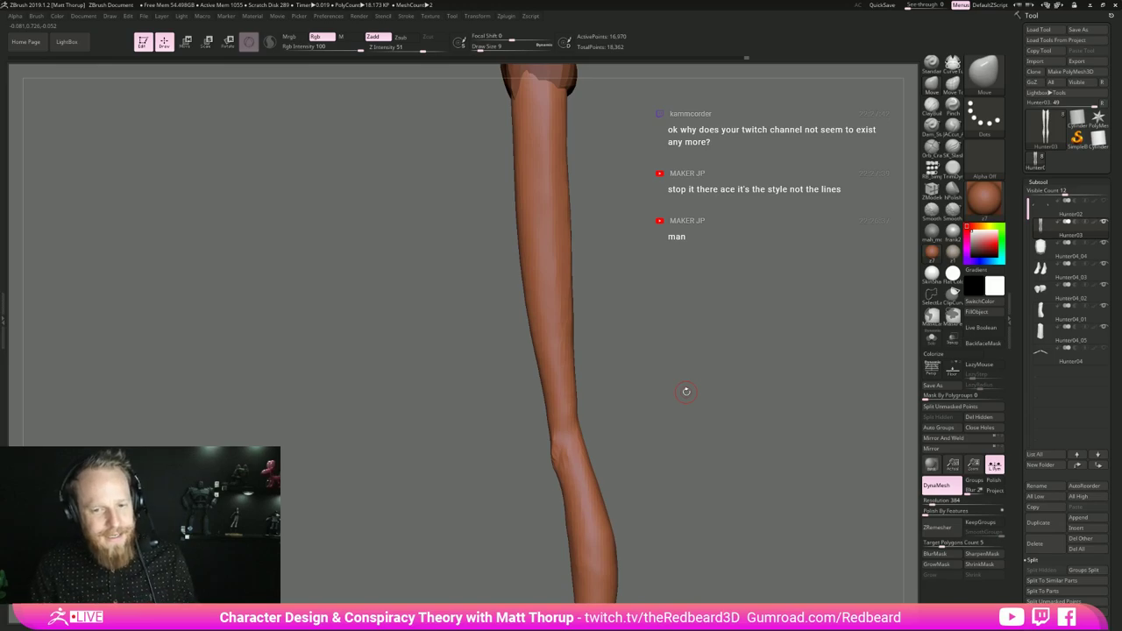
left_click_drag(686, 392, 751, 404)
left_click_drag(661, 430, 612, 437)
left_click_drag(548, 451, 649, 433, "shift")
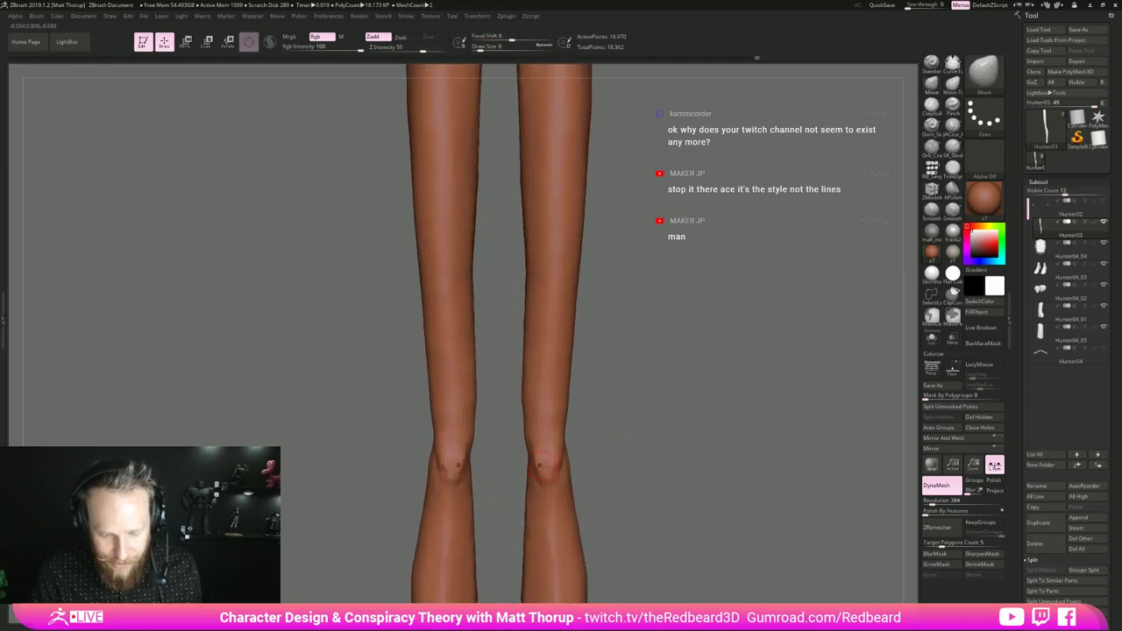
left_click_drag(534, 474, 538, 478)
key("ctrl+z")
key("ctrl+z")
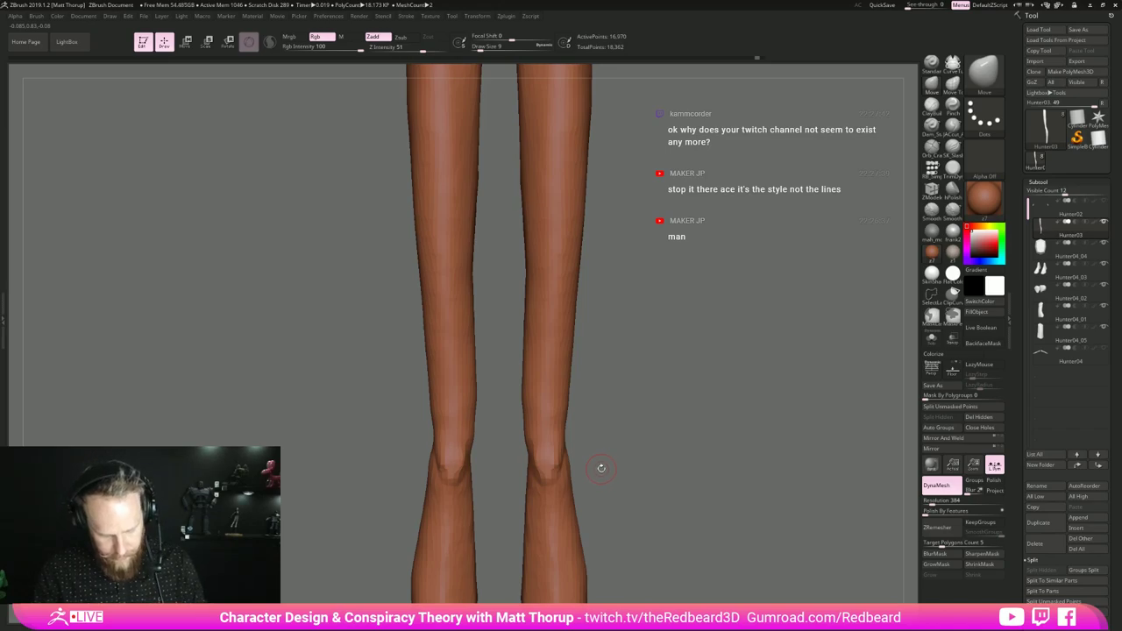
- Carve around the lower edge of the kneecaps with the JACut brush at draw size 9 and soften the result
key("3")
left_click_drag(593, 459, 588, 460)
mouse_move(555, 494)
left_mouse_down()
mouse_move(582, 459)
mouse_move(562, 482)
left_mouse_up()
left_click_drag(614, 430, 638, 415)
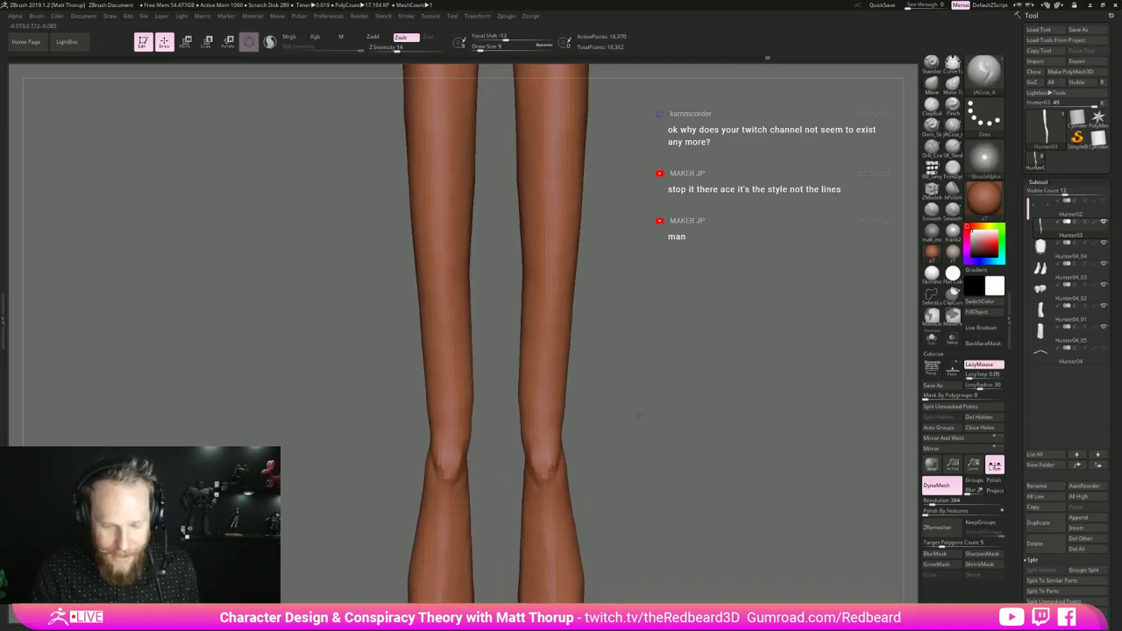
mouse_move(543, 433)
left_mouse_down("shift")
mouse_move(519, 397)
mouse_move(515, 424)
left_mouse_up("shift")
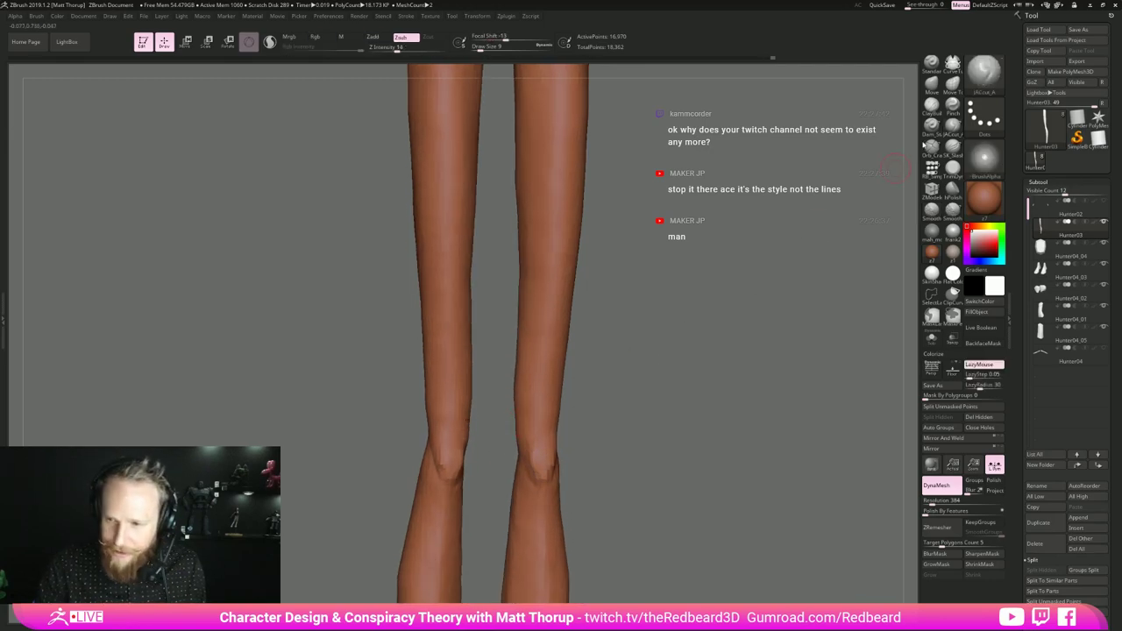
- Refine the sides and backs of the knees with the ClayBuildup brush at draw size 16, smoothing the surface
left_click(932, 106)
left_click_drag(606, 392, 651, 381)
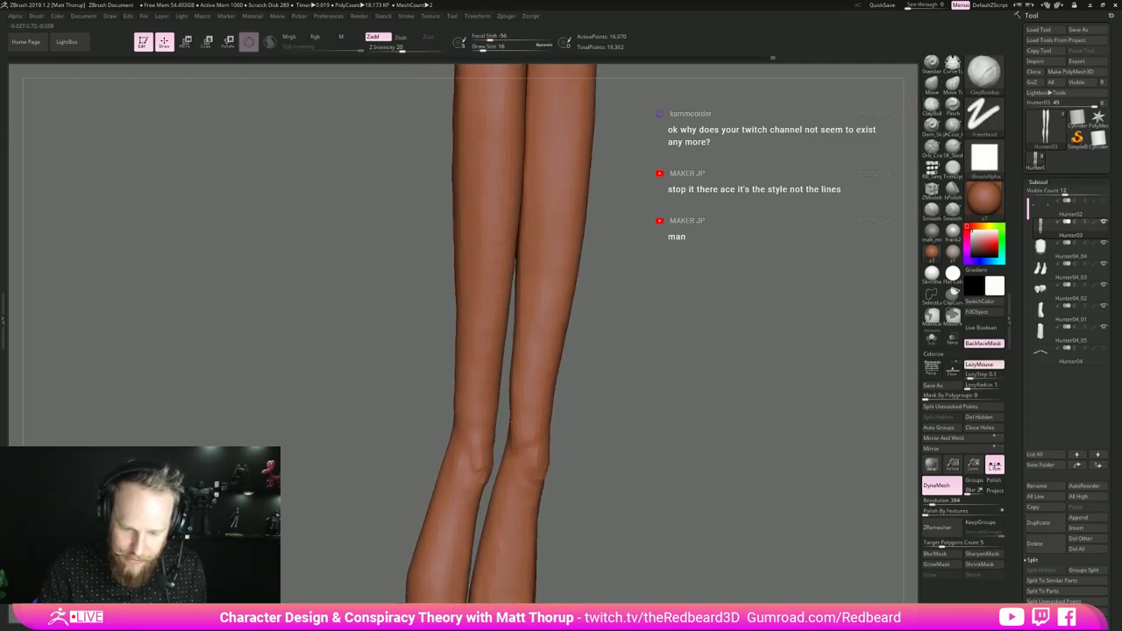
mouse_move(533, 395)
left_mouse_down("shift")
mouse_move(526, 431)
mouse_move(529, 414)
left_mouse_up("shift")
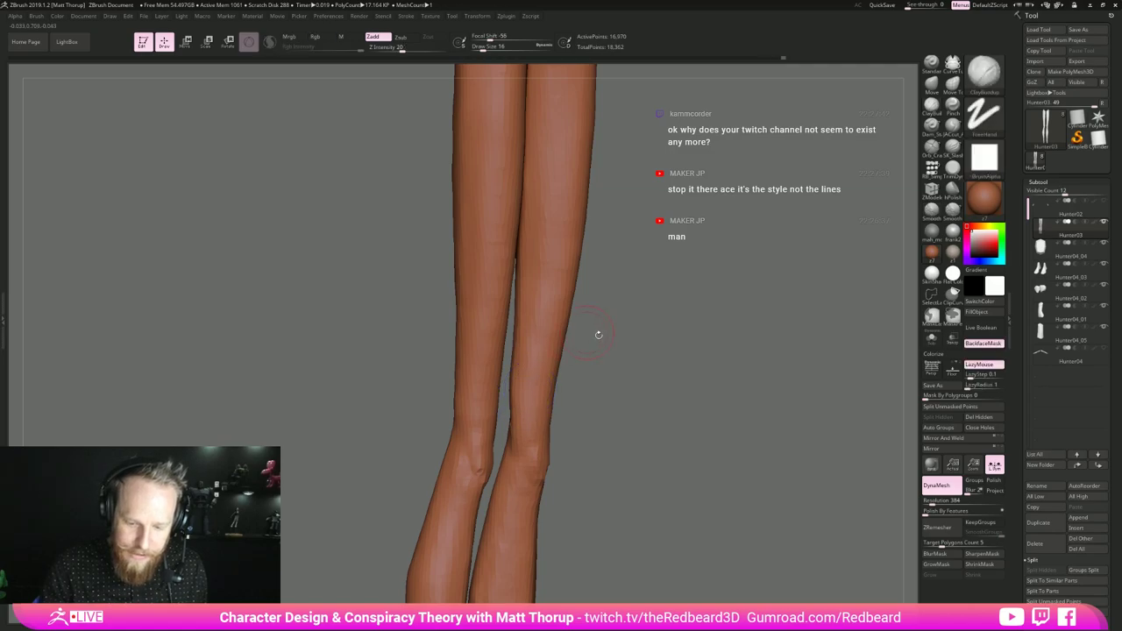
left_click_drag(598, 333, 644, 337)
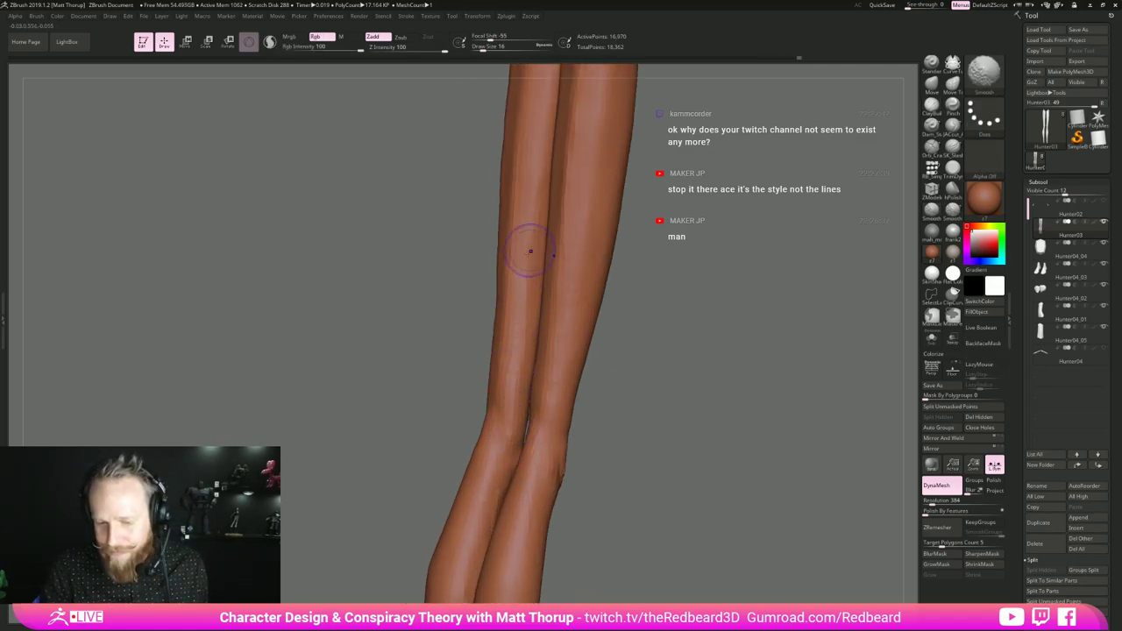
left_click_drag(438, 423, 481, 418)
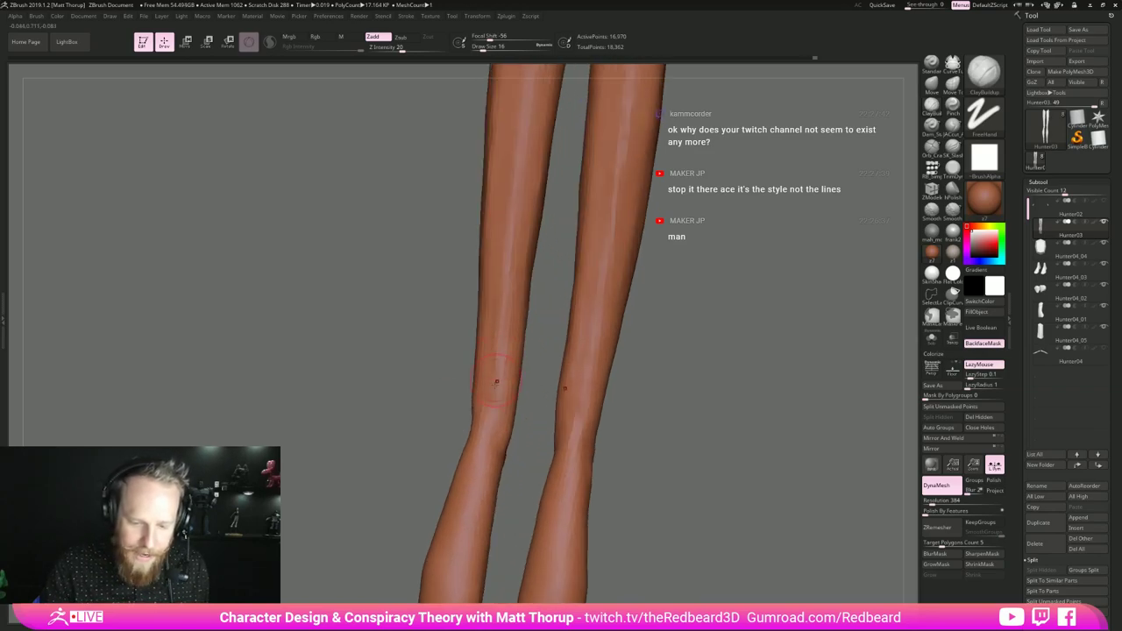
left_click_drag(496, 383, 502, 358, "shift")
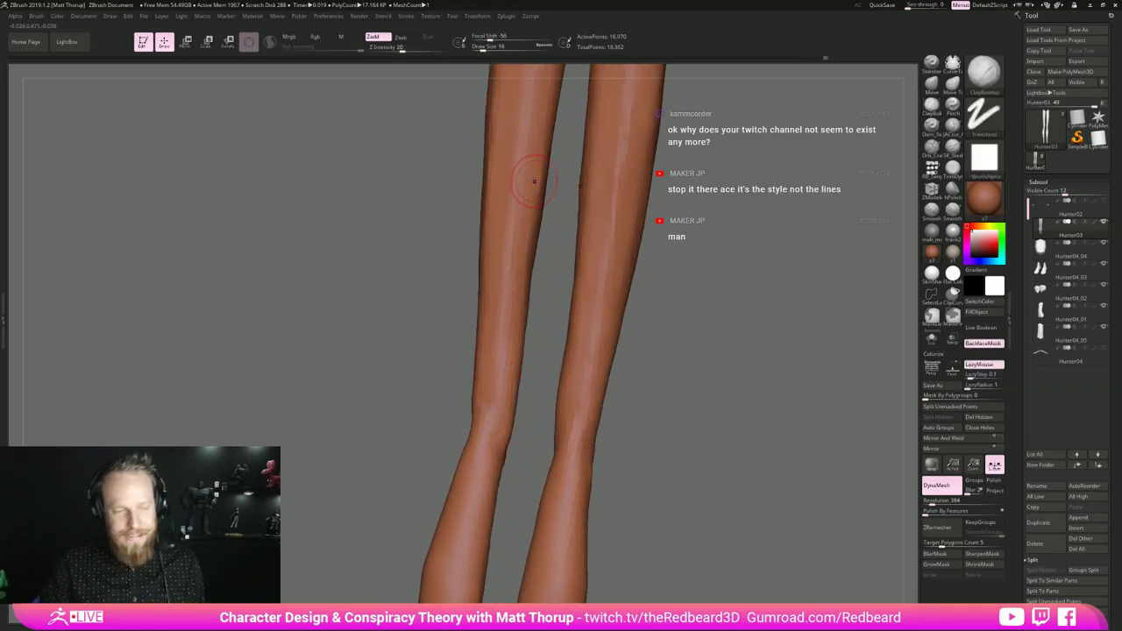
- Smooth the backs of the legs from the knees up along the thighs at draw size 16
mouse_move(657, 430)
left_mouse_down()
mouse_move(744, 436)
mouse_move(689, 438)
left_mouse_up()
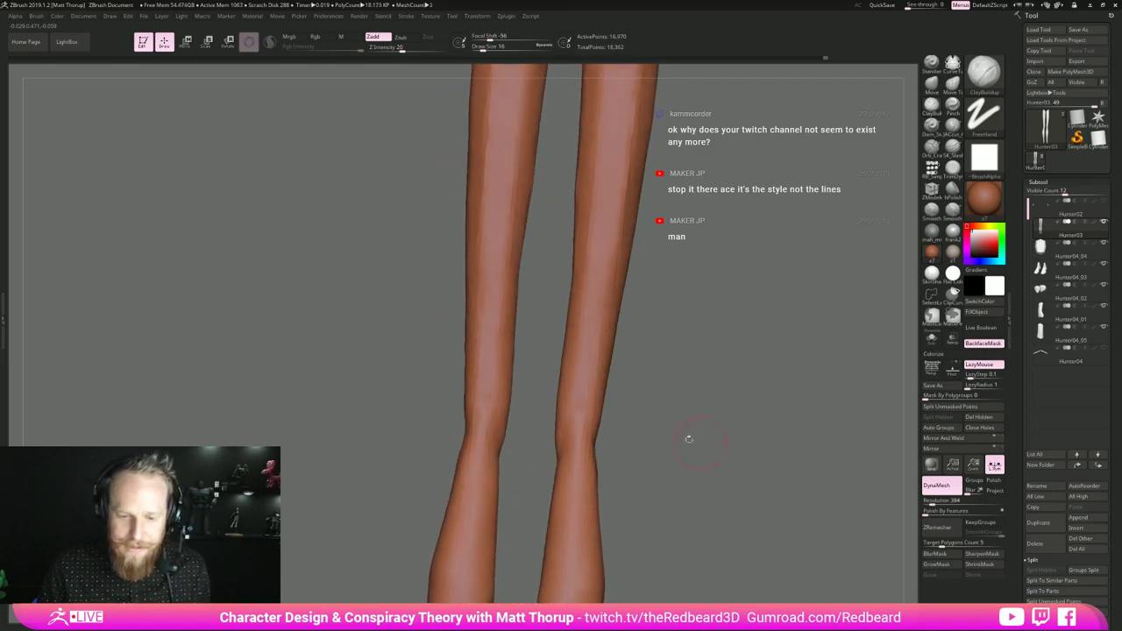
left_click_drag(517, 333, 496, 354, "shift")
left_click_drag(675, 123, 654, 298, "alt")
left_click_drag(470, 445, 470, 321, "shift")
left_click_drag(486, 122, 488, 333, "shift")
left_click_drag(508, 281, 482, 558, "shift")
left_click_drag(464, 397, 463, 412, "shift")
- Build up the form above the kneecaps with the ClayBuildup brush at draw size 12 and blend it into the thighs
mouse_move(671, 445)
left_mouse_down()
mouse_move(775, 439)
mouse_move(764, 403)
mouse_move(707, 441)
mouse_move(633, 428)
mouse_move(620, 452)
left_mouse_up()
key("s")
left_click_drag(534, 430, 602, 454)
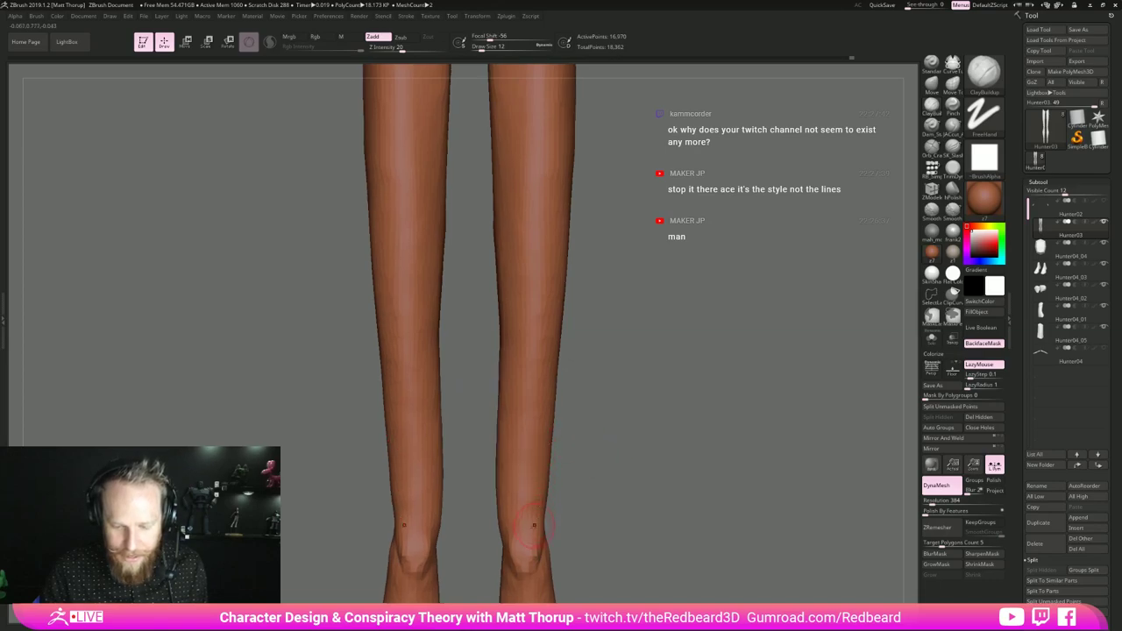
left_click_drag(585, 512, 623, 501)
mouse_move(556, 485)
left_mouse_down()
mouse_move(535, 503)
mouse_move(551, 506)
mouse_move(555, 400)
left_mouse_up()
left_click_drag(626, 412, 560, 435, "shift")
- Shape and smooth the backs of the calves with the ClayBuildup brush, starting at draw size 20
mouse_move(594, 541)
left_mouse_down("alt")
mouse_move(601, 412)
mouse_move(682, 535)
mouse_move(628, 429)
mouse_move(713, 448)
left_mouse_up("alt")
key("s")
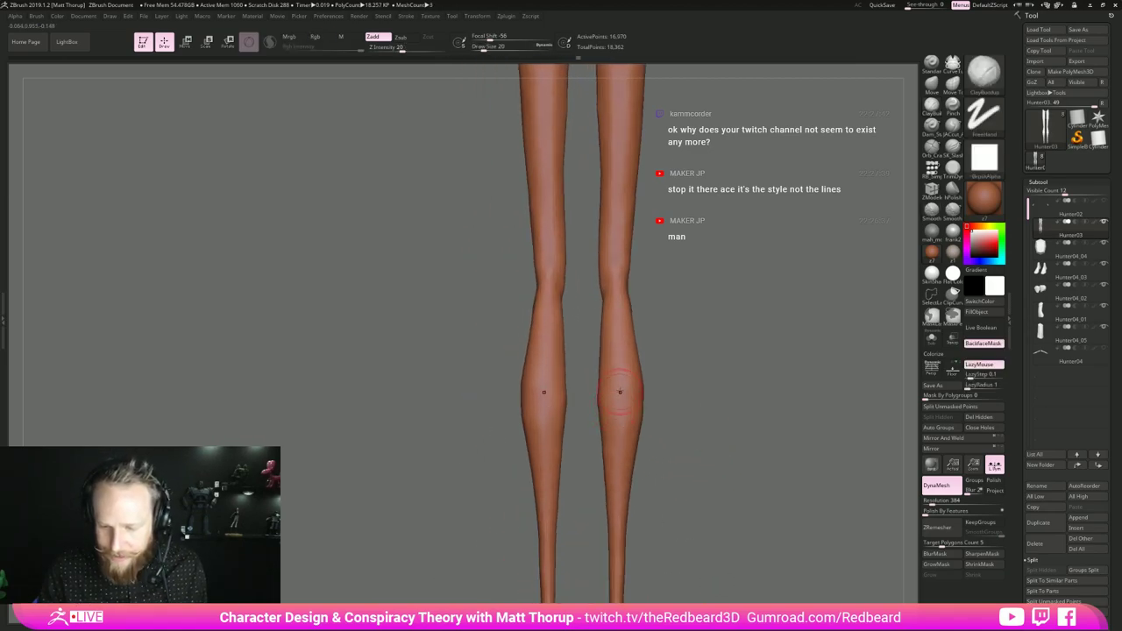
key("shift")
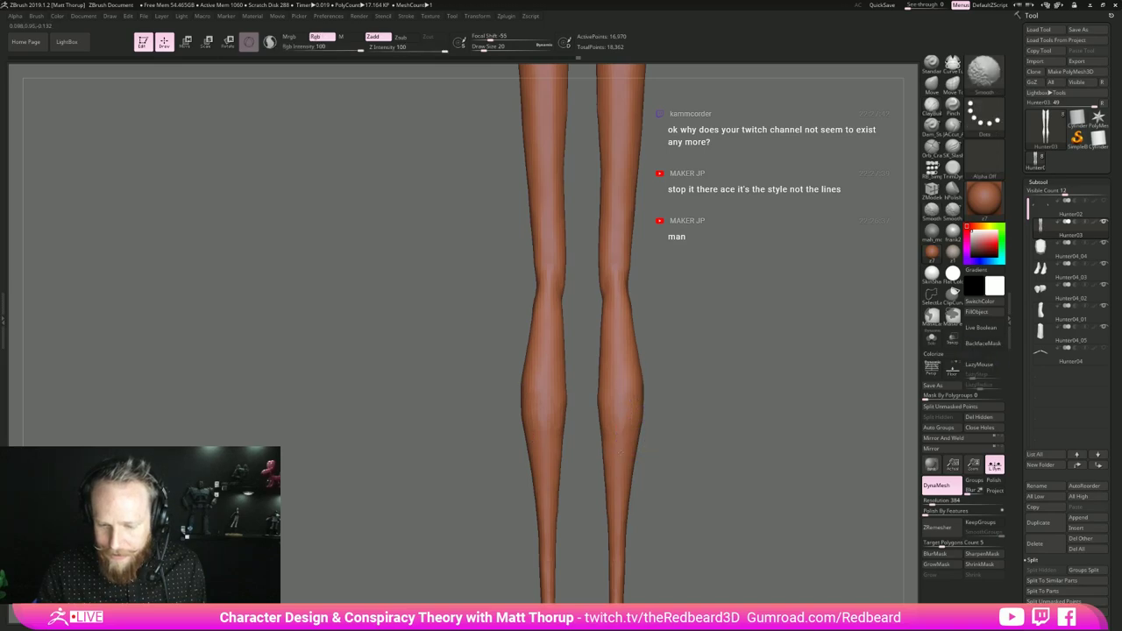
left_click_drag(697, 455, 655, 472, "alt")
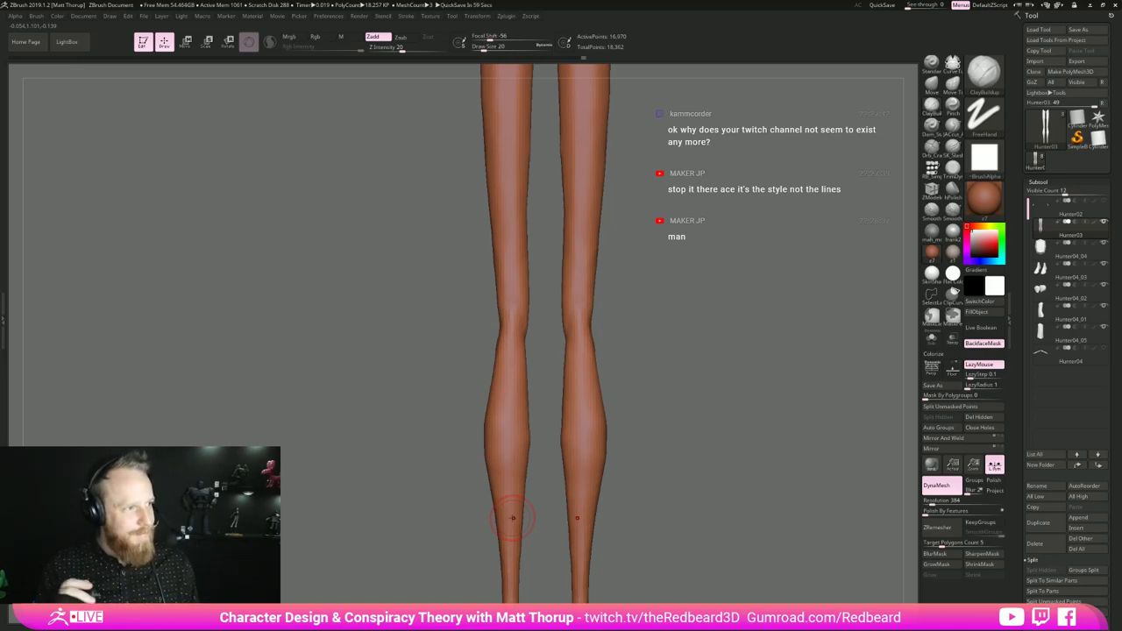
mouse_move(664, 404)
left_mouse_down()
mouse_move(684, 404)
mouse_move(666, 406)
mouse_move(675, 443)
mouse_move(674, 400)
left_mouse_up()
key("s")
left_click_drag(554, 354, 594, 449)
left_click_drag(556, 246, 541, 205, "shift")
- Adjust the leg silhouettes up to the hips with the Move brush, raising the draw size to 44
mouse_move(701, 270)
left_mouse_down("alt")
mouse_move(692, 421)
mouse_move(561, 411)
mouse_move(518, 339)
left_mouse_up("alt")
left_click_drag(659, 337, 669, 376, "alt")
key("b")
key("m")
key("v")
key("s")
left_click_drag(519, 325, 530, 325)
key("s")
left_click_drag(684, 288, 561, 277, "shift")
key("s")
left_click(566, 289)
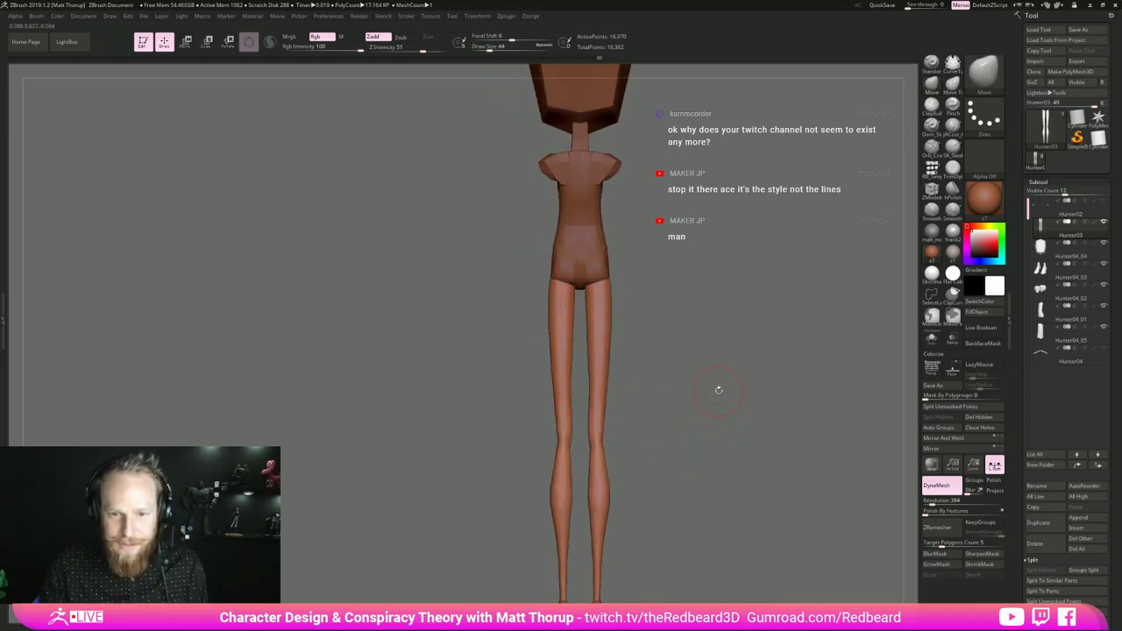
- Smooth the transition below the kneecaps into the shins at draw size 13
left_click_drag(689, 441, 769, 445)
left_click_drag(702, 492, 750, 441, "alt")
left_click_drag(713, 535, 693, 390, "alt")
left_click_drag(700, 433, 600, 459)
key("s")
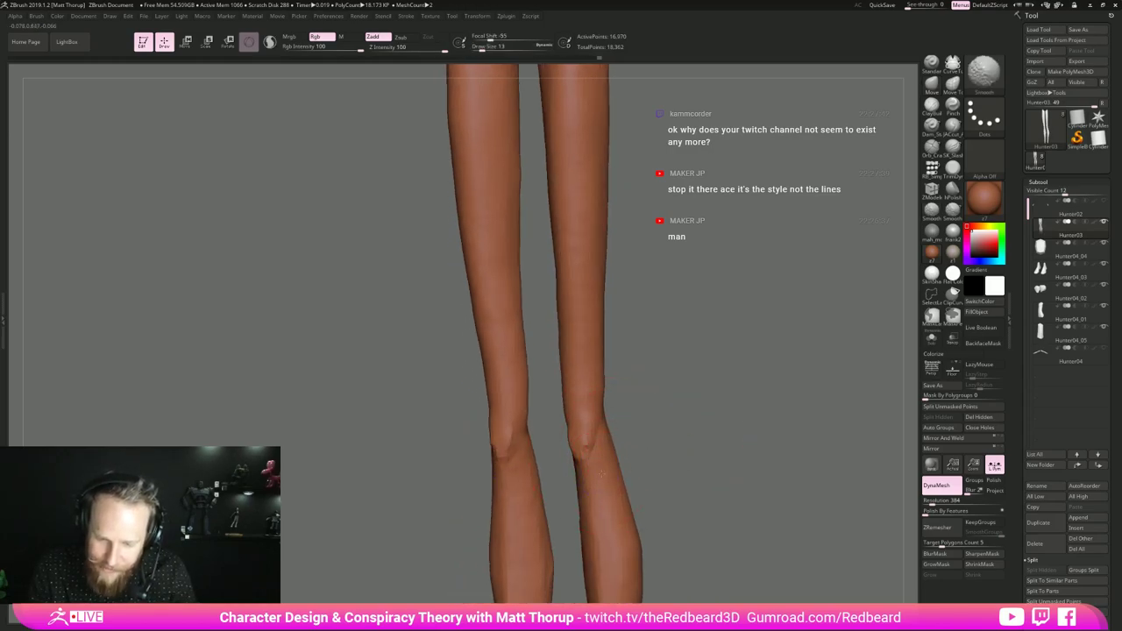
mouse_move(668, 443)
left_mouse_down("shift")
mouse_move(696, 443)
mouse_move(685, 405)
left_mouse_up("shift")
left_click_drag(668, 494, 732, 405, "alt")
left_click_drag(568, 418, 652, 396, "alt")
- Smooth the fronts and inner sides of the lower legs at draw size 13
left_click_drag(768, 344, 757, 377, "shift")
left_click_drag(657, 457, 578, 459)
mouse_move(720, 444)
left_mouse_down("shift")
mouse_move(683, 440)
mouse_move(710, 327)
left_mouse_up("shift")
left_click_drag(594, 370, 593, 451, "shift")
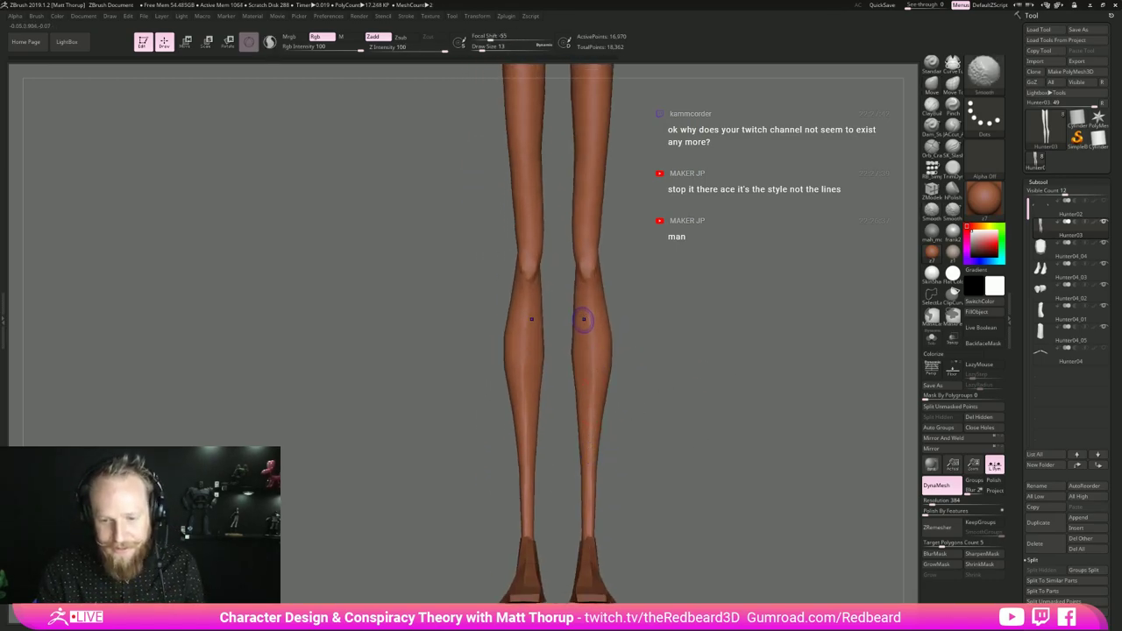
left_click_drag(579, 379, 581, 404, "shift")
- Refine the calf outlines from the front with the Move brush at draw sizes 22 to 44
key("bracketright")
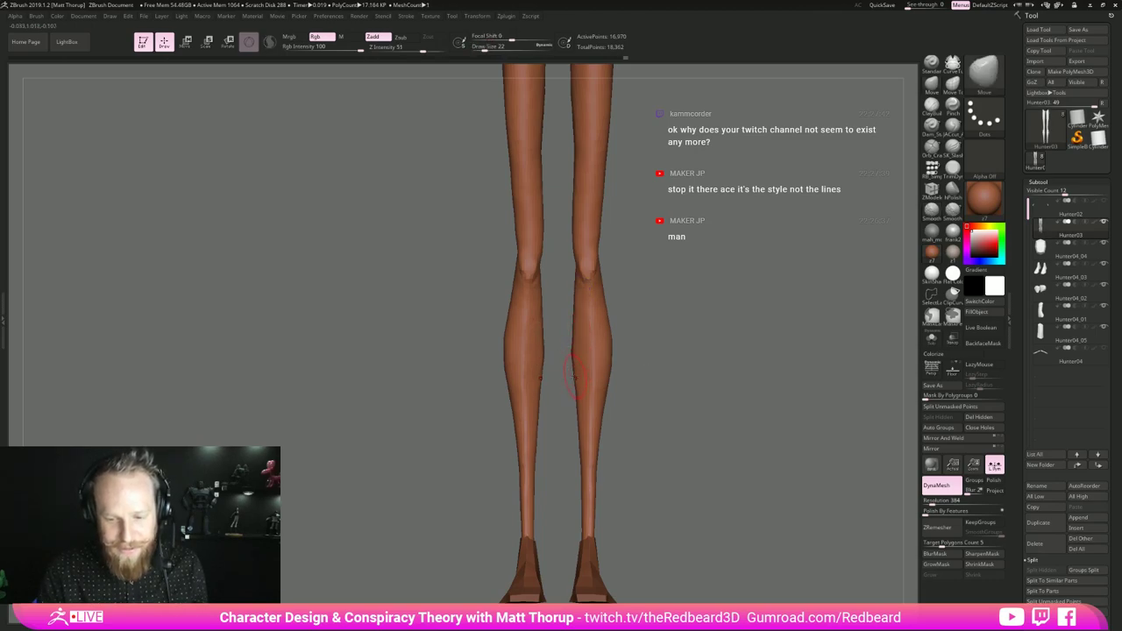
key("s")
left_click_drag(569, 371, 574, 371)
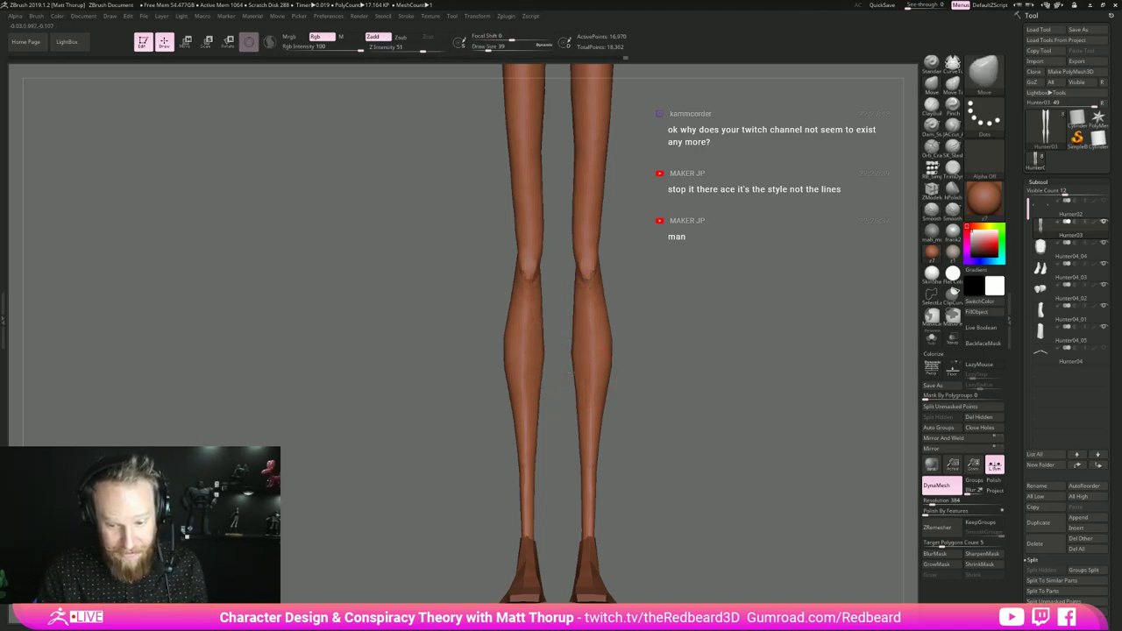
key("bracketleft")
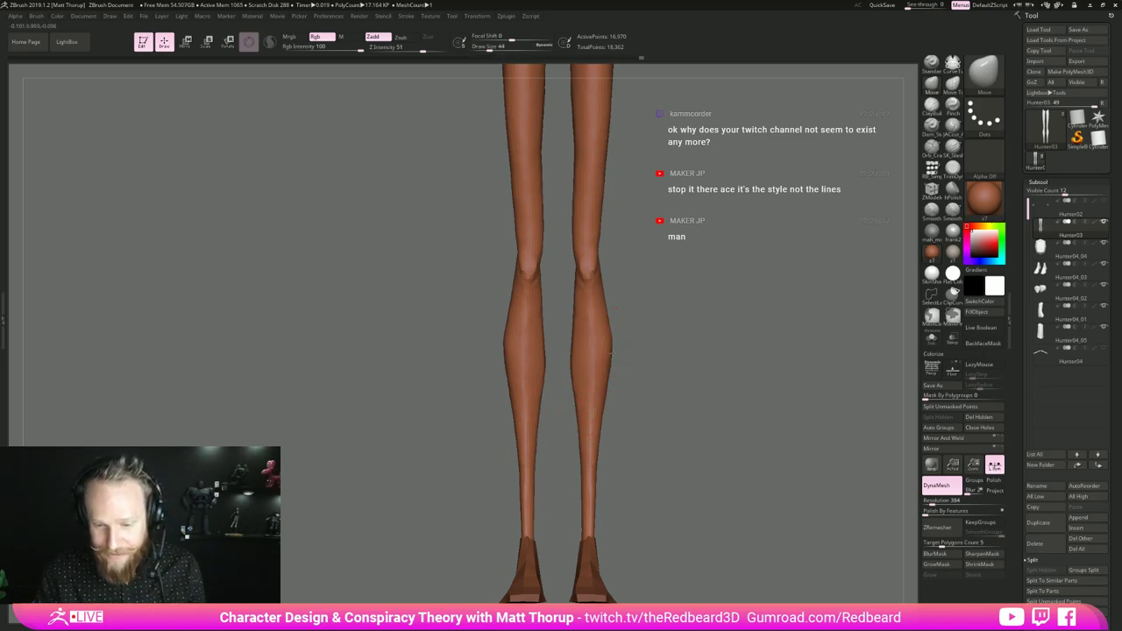
- Shape the back contour of the calf and lower leg in side view with the Move brush at draw sizes 37 and 31
mouse_move(690, 325)
left_mouse_down()
mouse_move(601, 333)
mouse_move(633, 382)
mouse_move(638, 368)
left_mouse_up()
key("s")
key("s")
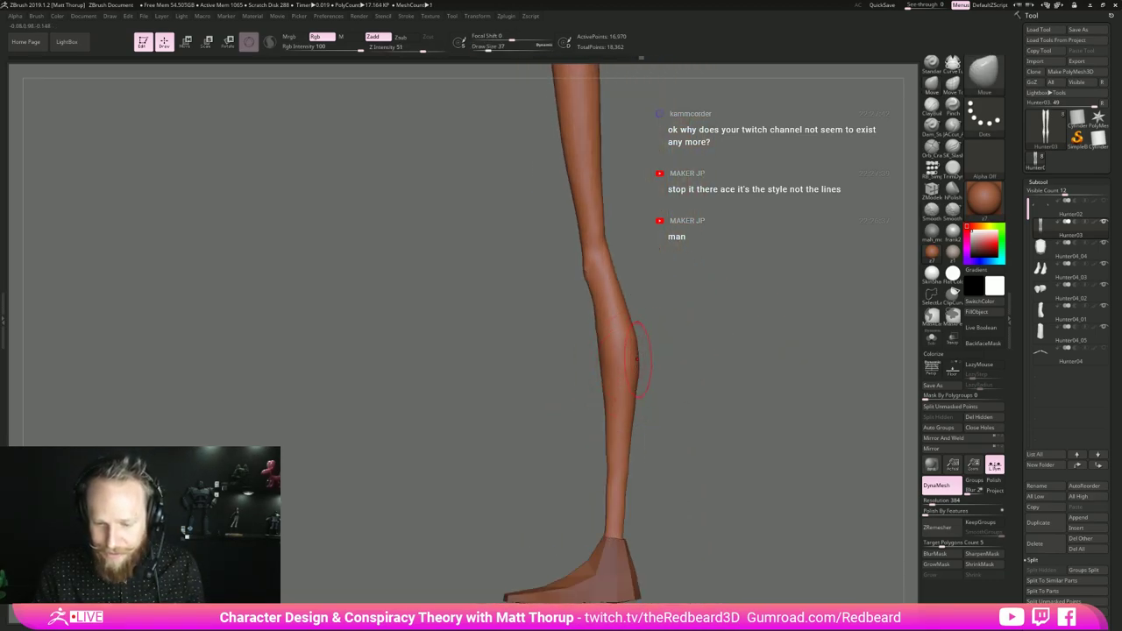
key("s")
left_click_drag(610, 474, 627, 462)
key("s")
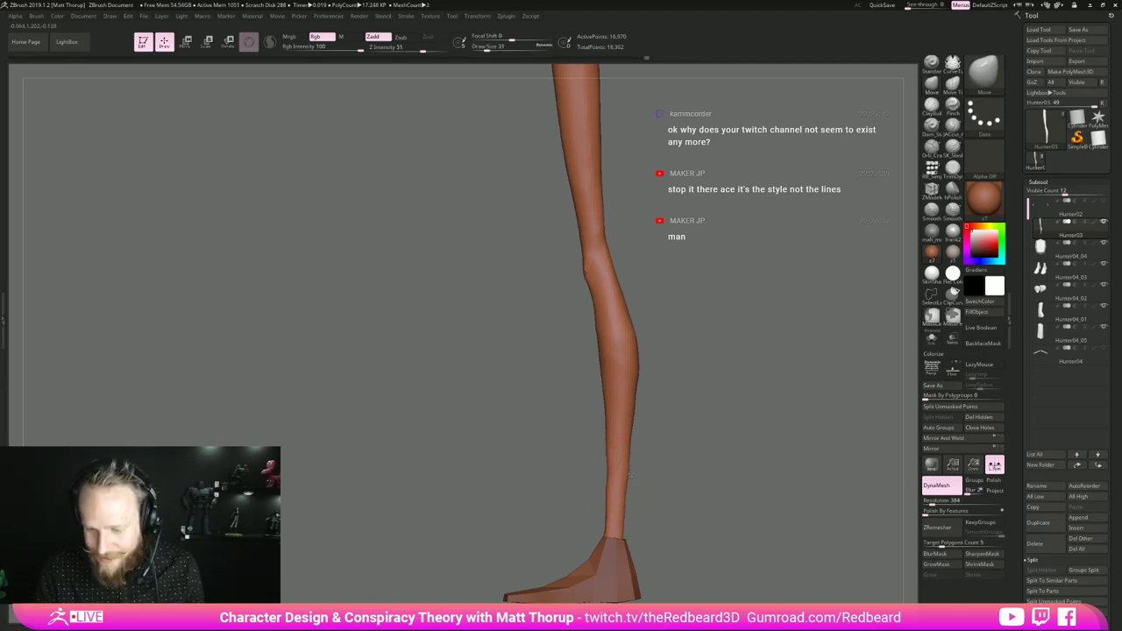
- Refine the shin's side profile with the Move brush at draw sizes 20 to 29 and smooth it toward the ankle
key("s")
left_click_drag(595, 376, 601, 376)
key("s")
left_click_drag(599, 328, 649, 341)
mouse_move(645, 388)
left_mouse_down("shift")
mouse_move(565, 392)
mouse_move(601, 391)
left_mouse_up("shift")
key("s")
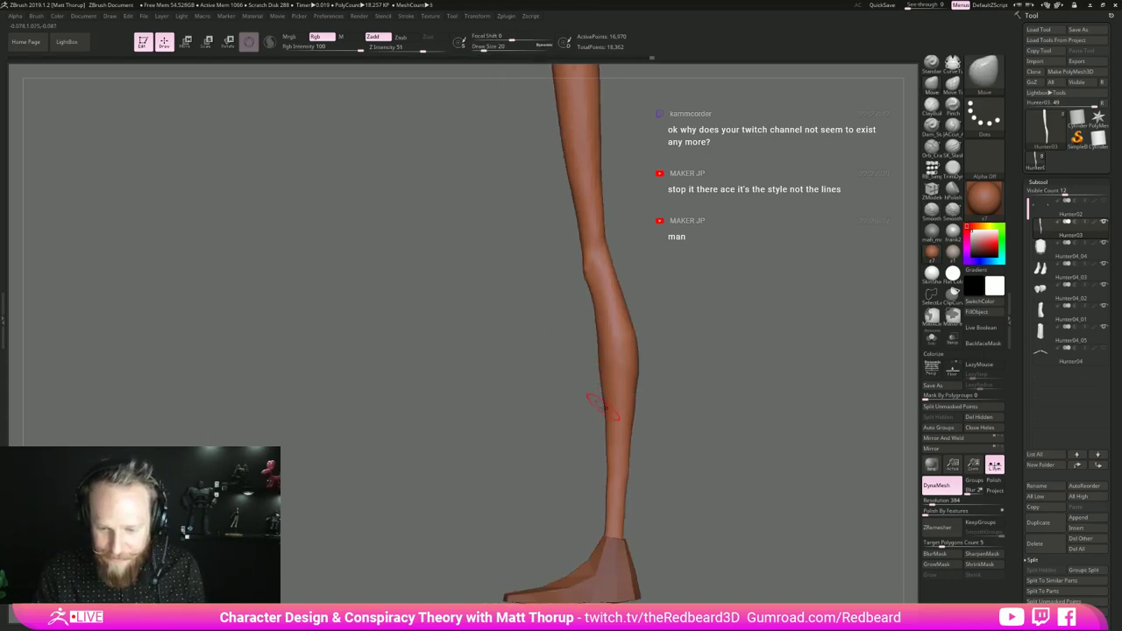
key("s")
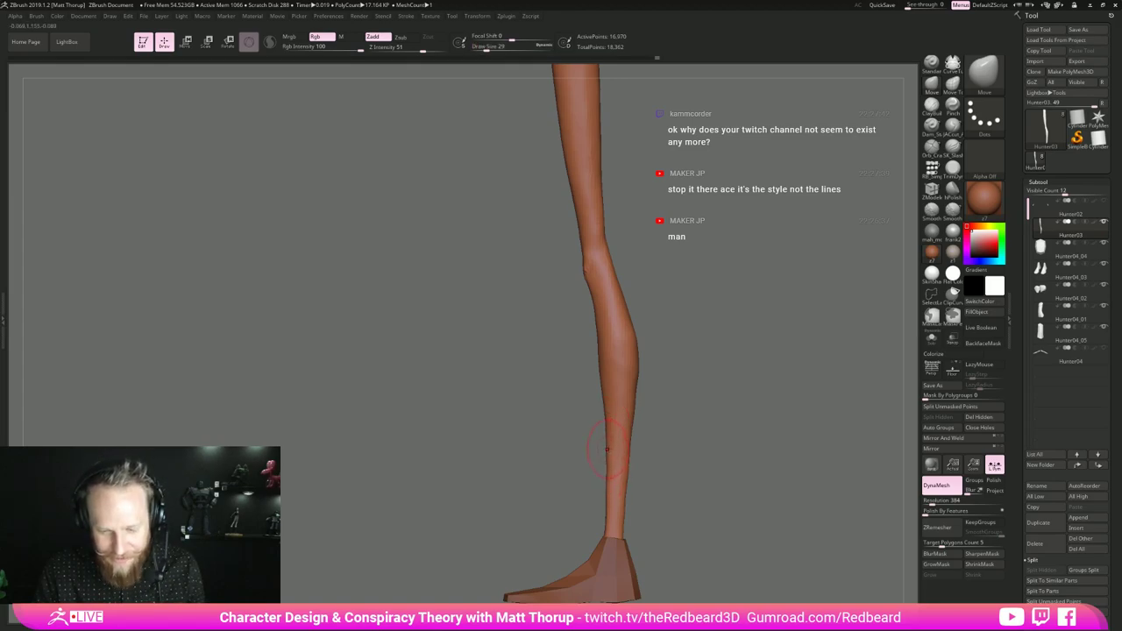
mouse_move(599, 426)
left_mouse_down("shift")
mouse_move(637, 446)
mouse_move(595, 456)
mouse_move(599, 479)
left_mouse_up("shift")
- Smooth the inner calves at draw size 9 from a three-quarter view
key("s")
mouse_move(650, 412)
left_mouse_down("shift")
mouse_move(680, 420)
mouse_move(671, 408)
left_mouse_up("shift")
left_click_drag(590, 345, 588, 369, "shift")
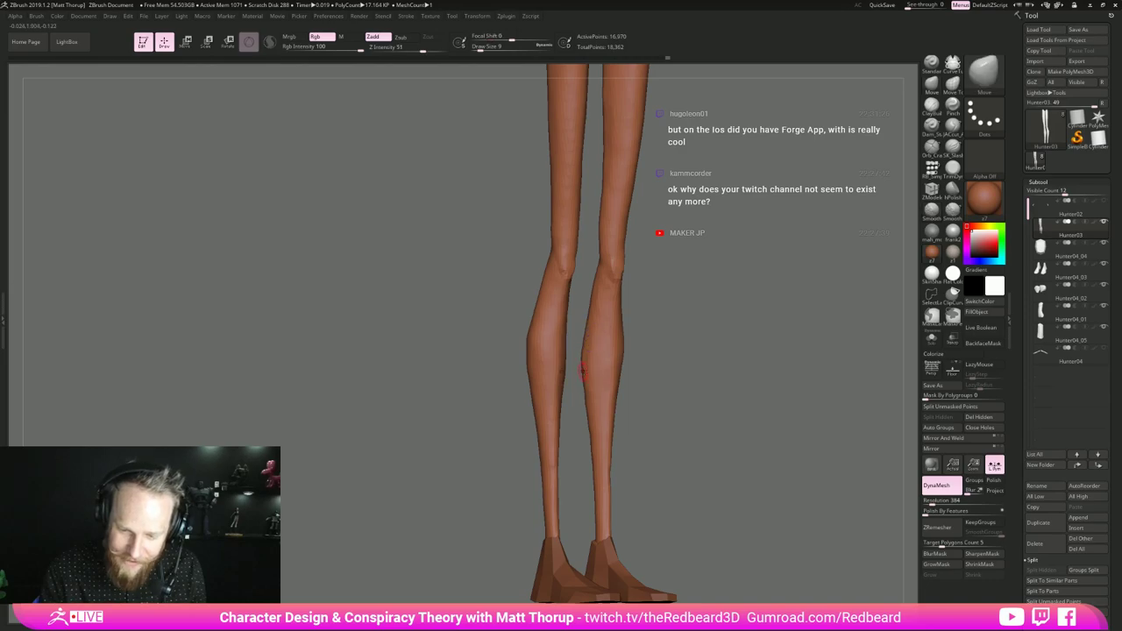
mouse_move(602, 316)
left_mouse_down("shift")
mouse_move(596, 288)
mouse_move(601, 391)
left_mouse_up("shift")
- Adjust the back of the ankle in side view with the Move brush at draw size 22
left_click_drag(706, 339, 738, 379, "shift")
mouse_move(738, 378)
left_mouse_down("alt")
mouse_move(703, 440)
mouse_move(654, 396)
mouse_move(670, 443)
left_mouse_up("alt")
left_click_drag(613, 491, 639, 377, "alt")
left_click_drag(719, 368, 606, 400)
left_click_drag(702, 511, 624, 429, "alt")
key("s")
left_click(549, 432)
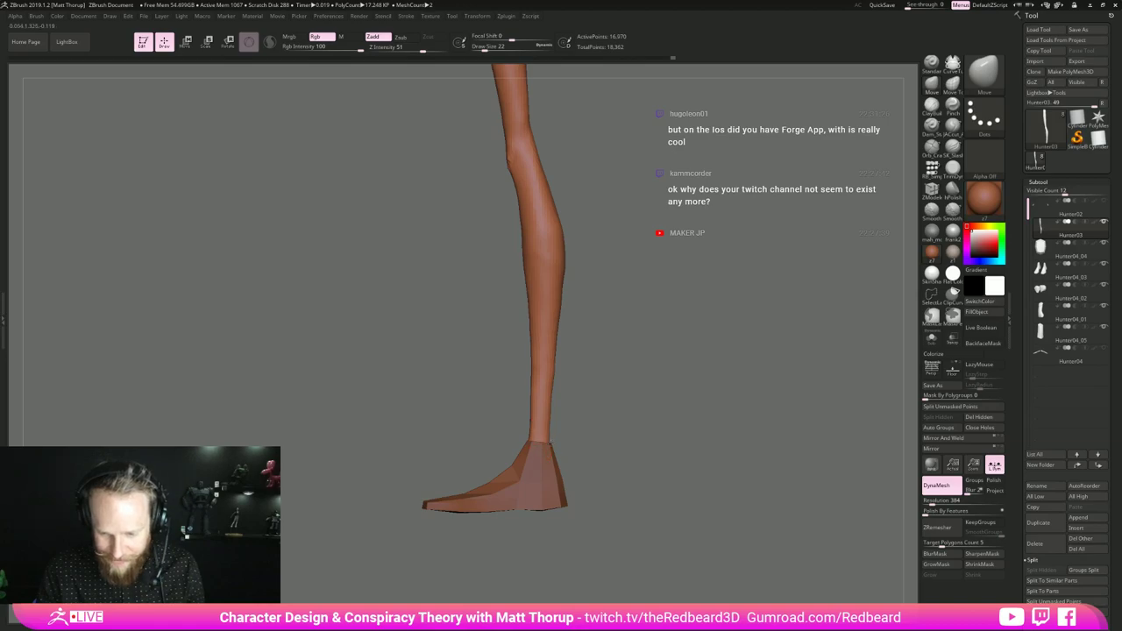
- Mask the front of the lower leg, blur the mask and adjust the leg's back contour with the Move brush at draw size 62
mouse_move(454, 406)
left_mouse_down("ctrl")
mouse_move(527, 174)
mouse_move(537, 552)
left_mouse_up("ctrl")
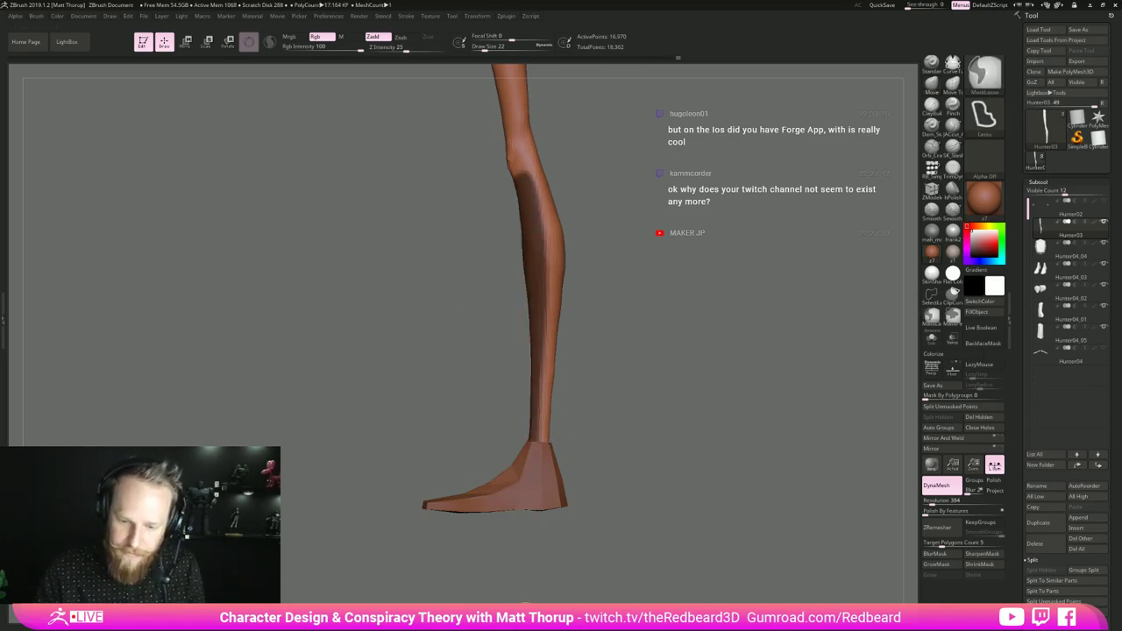
left_click(937, 554)
key("s")
left_click(541, 422)
left_click_drag(547, 423, 544, 429)
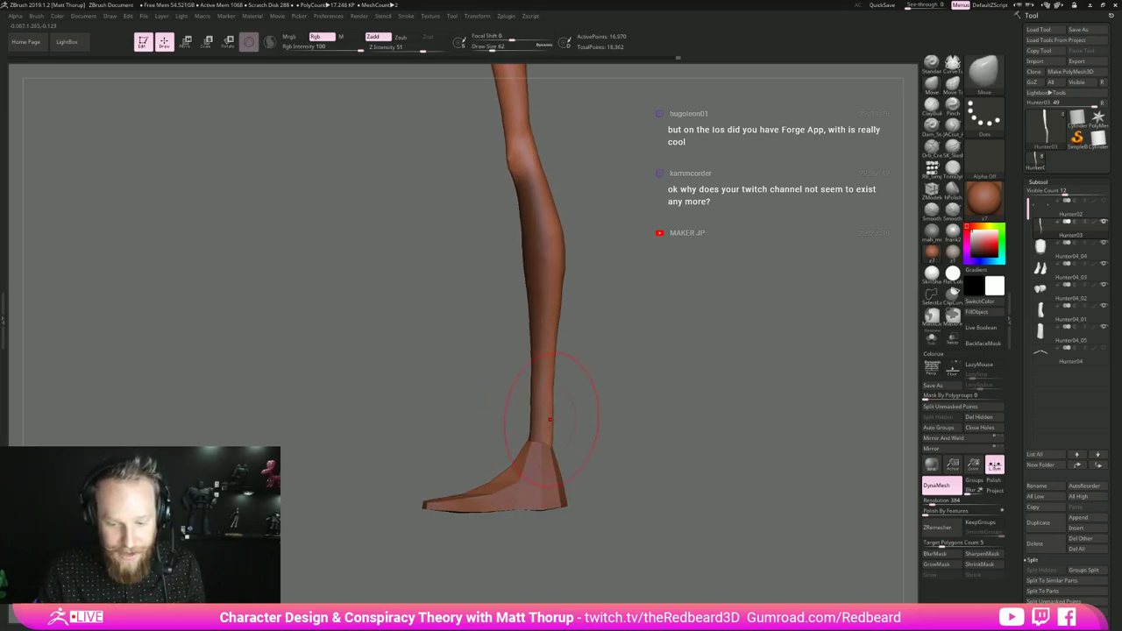
left_click_drag(558, 324, 561, 322)
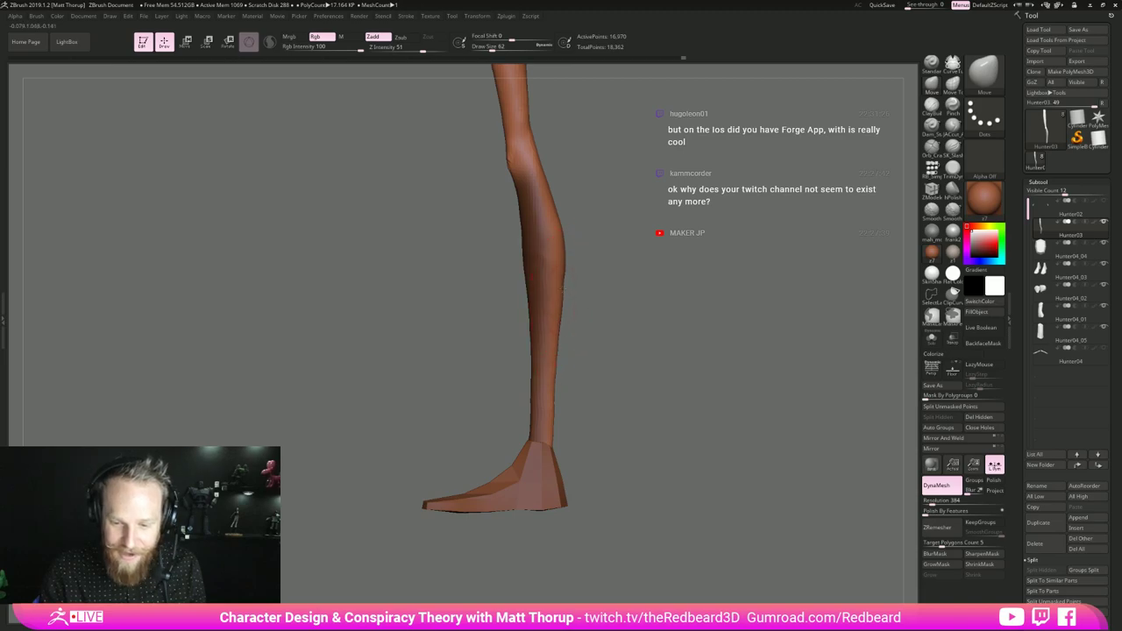
mouse_move(621, 219)
left_mouse_down()
mouse_move(726, 250)
mouse_move(689, 363)
mouse_move(729, 380)
left_mouse_up()
- Refine the lower legs with the Move brush at draw size 22 and smooth them from the front at draw size 16
key("s")
left_click(519, 403)
left_click_drag(653, 365, 603, 372)
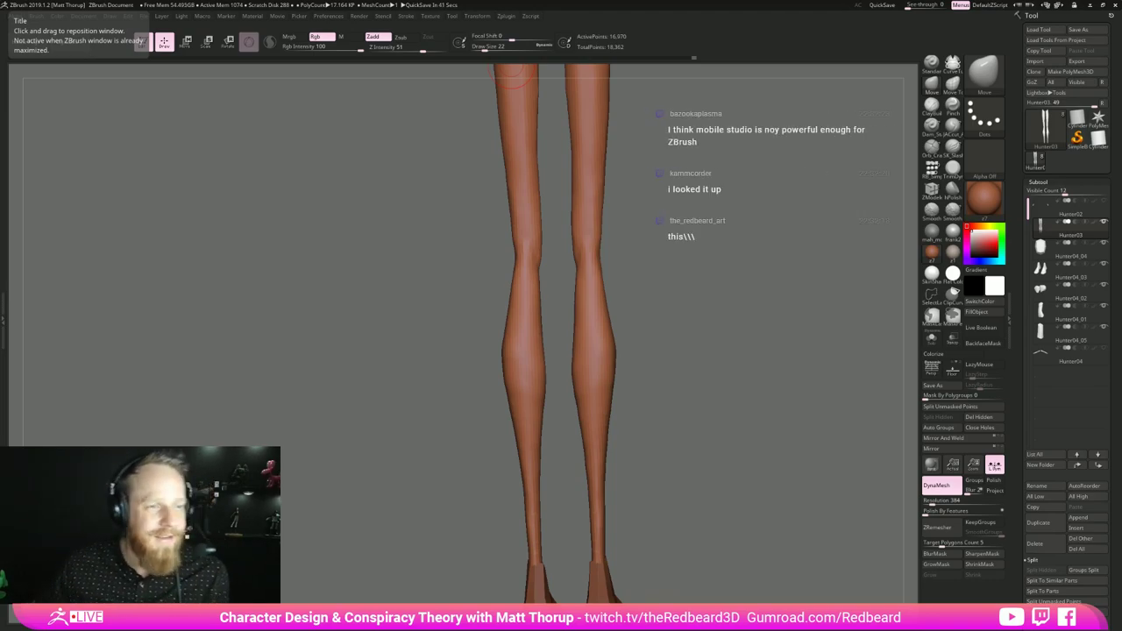
mouse_move(718, 398)
left_mouse_down()
mouse_move(736, 399)
mouse_move(713, 403)
mouse_move(696, 469)
mouse_move(678, 451)
mouse_move(726, 443)
mouse_move(687, 412)
mouse_move(666, 417)
mouse_move(724, 440)
mouse_move(668, 383)
mouse_move(706, 388)
mouse_move(631, 403)
left_mouse_up()
mouse_move(494, 406)
left_mouse_down("shift")
mouse_move(495, 353)
mouse_move(503, 519)
left_mouse_up("shift")
left_click_drag(631, 439, 576, 418, "shift")
key("s")
left_click_drag(503, 487, 503, 517)
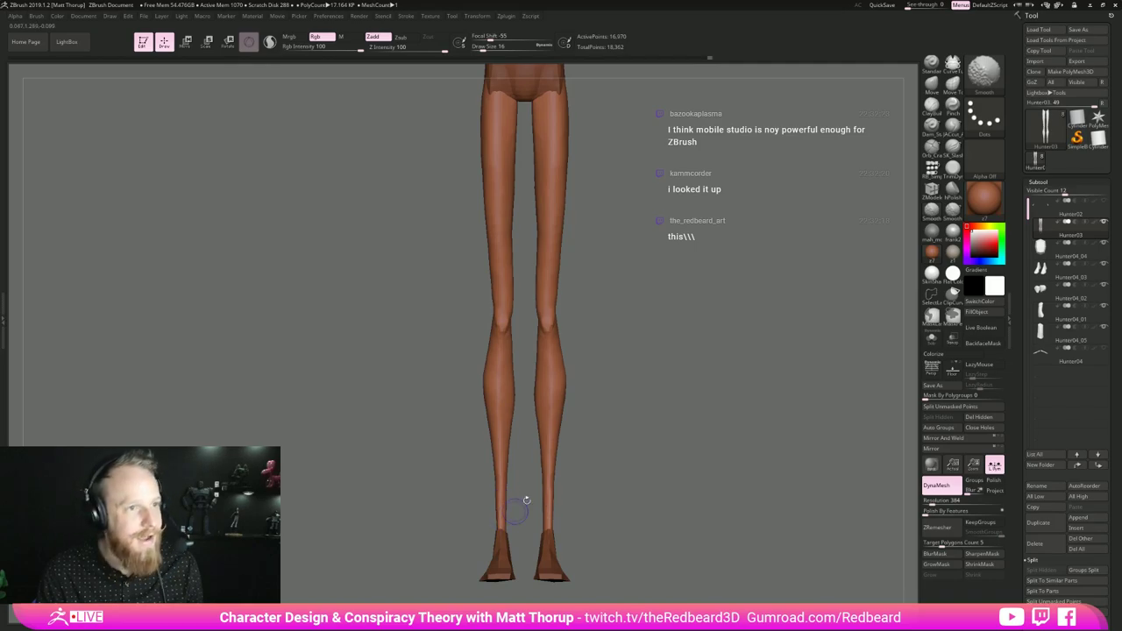
mouse_move(673, 460)
left_mouse_down("alt")
mouse_move(668, 417)
mouse_move(698, 419)
mouse_move(678, 418)
mouse_move(678, 440)
mouse_move(713, 422)
left_mouse_up("alt")
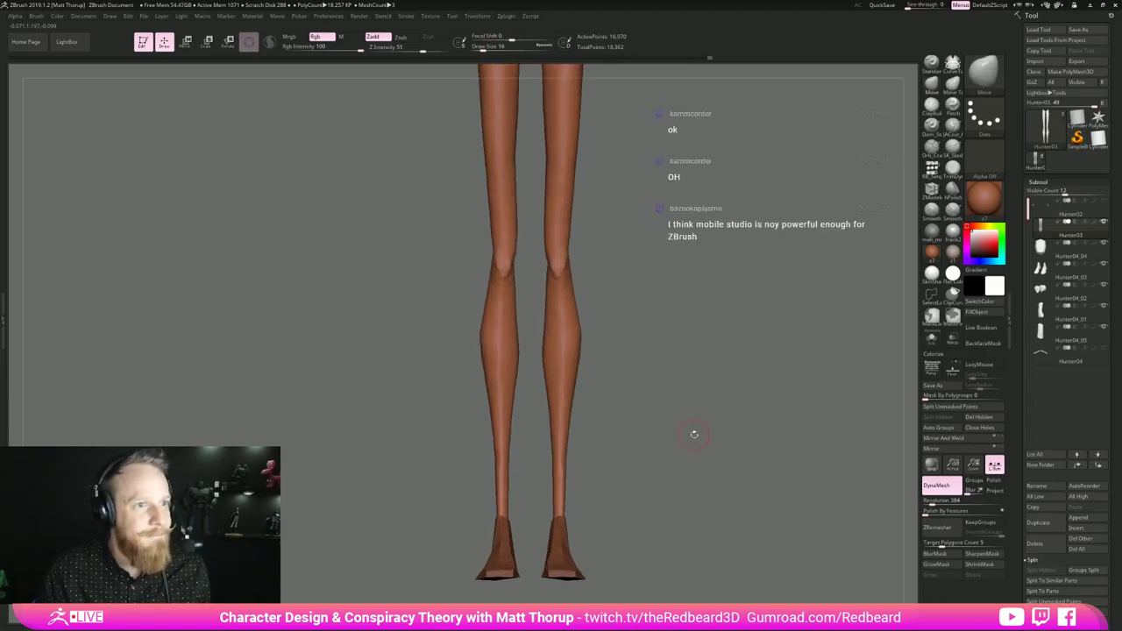
- Mask the leg except for the front of the lower leg and reshape the shin with the Move brush at draw size 51
left_click_drag(711, 436, 599, 465)
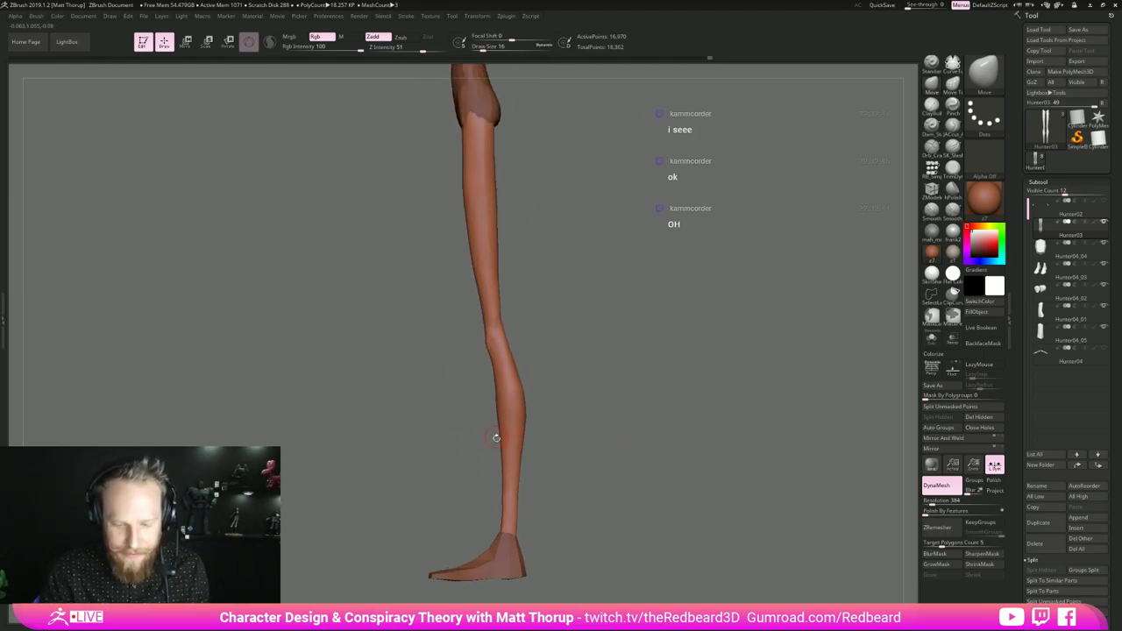
key("s")
left_click_drag(484, 443, 490, 443)
mouse_move(457, 479)
left_mouse_down("ctrl")
mouse_move(478, 349)
mouse_move(512, 596)
left_mouse_up("ctrl")
left_click(572, 452, "ctrl")
key("s")
left_click_drag(494, 463, 502, 464)
key("bracketleft")
key("bracketleft")
key("s")
left_click(492, 407)
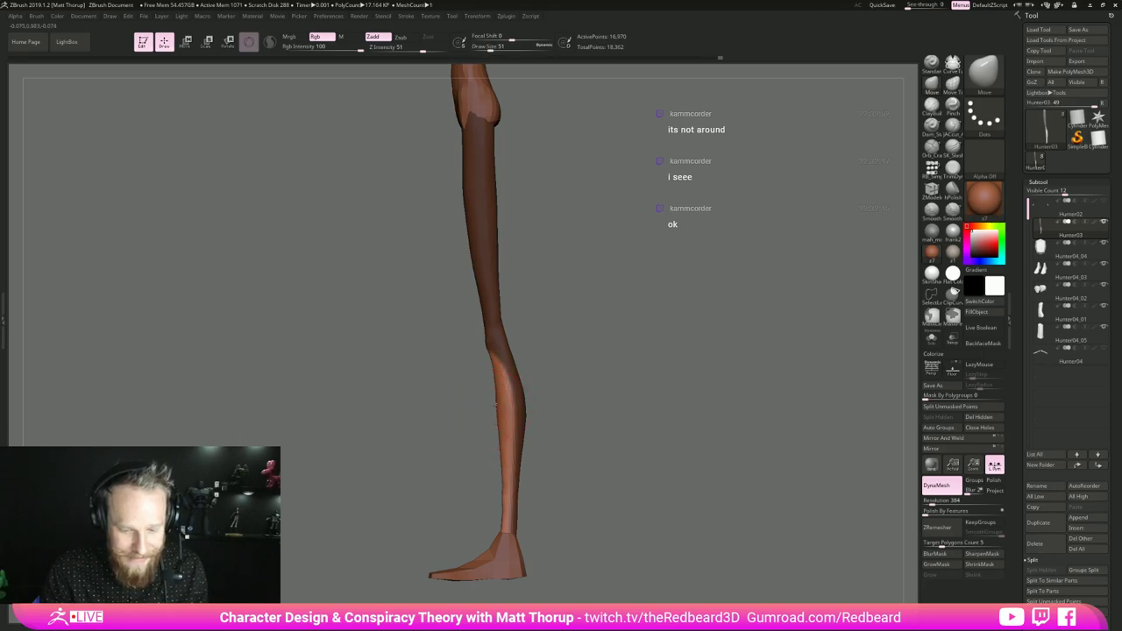
left_click_drag(587, 375, 592, 464, "ctrl")
- Smooth the shin in side view and refine the back of the calf with the Move brush at draw sizes 22 and 41
key("s")
left_click(505, 389)
left_click_drag(506, 377, 513, 601, "shift")
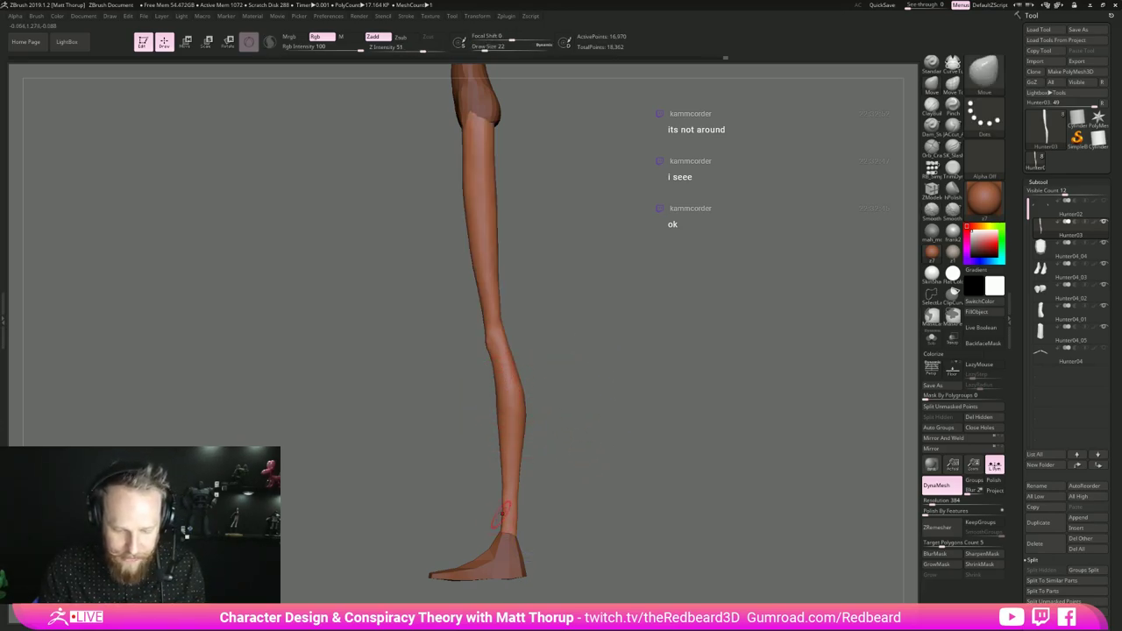
key("s")
left_click(525, 508)
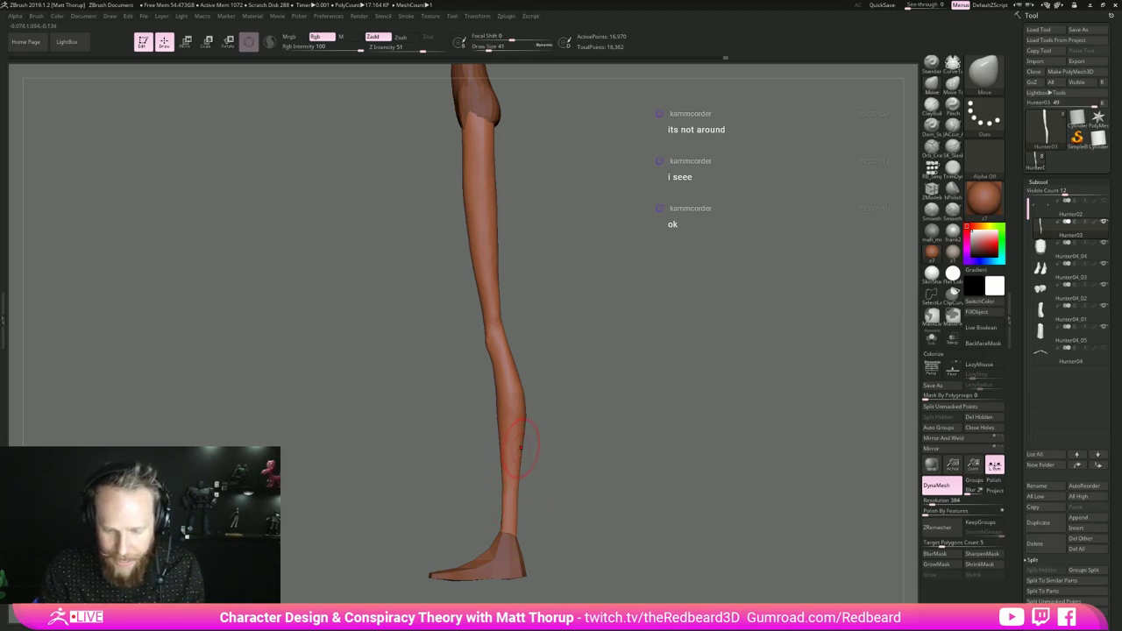
left_click_drag(548, 451, 604, 371)
- Adjust the knee area against the full figure in front view with the Move brush at draw size 108
left_click_drag(656, 529, 711, 501, "alt")
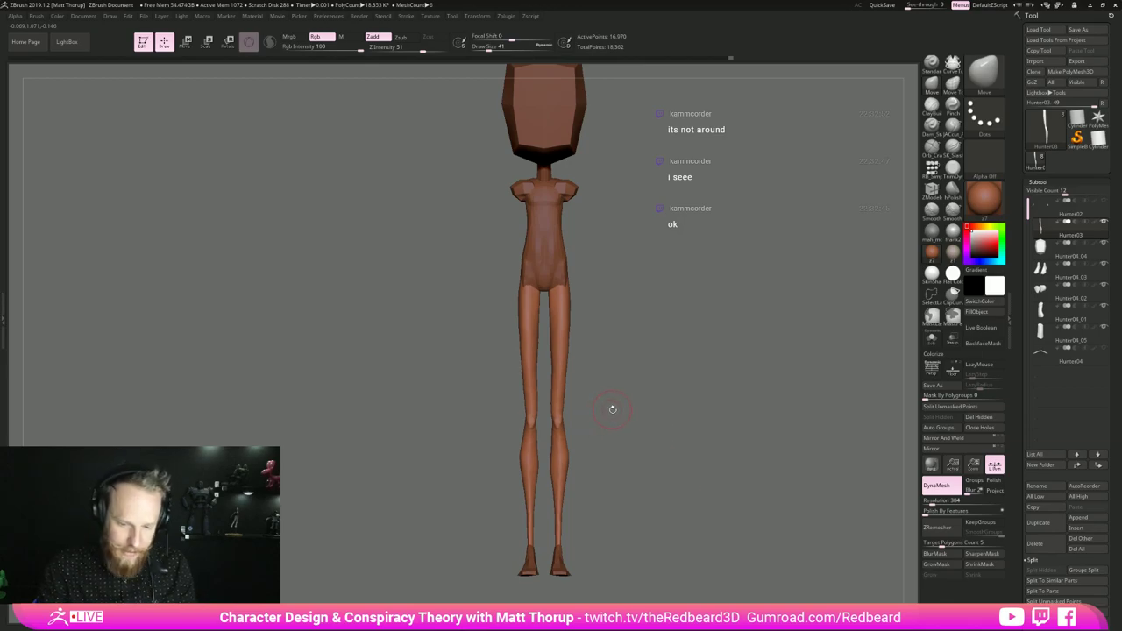
key("s")
left_click(553, 422)
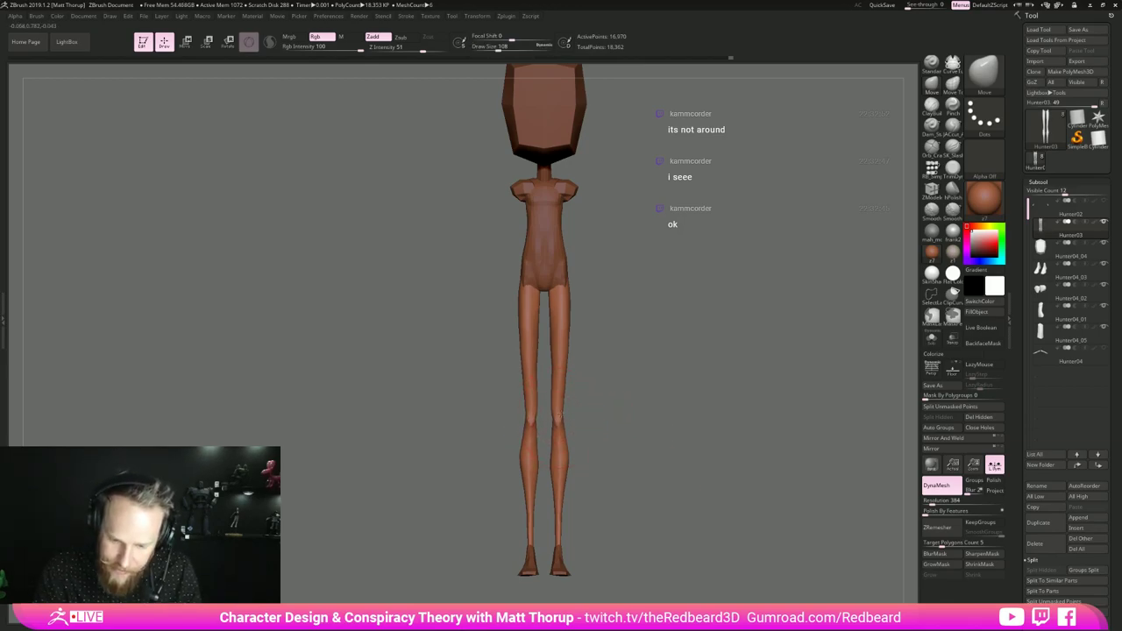
left_click_drag(659, 386, 624, 379, "shift")
mouse_move(624, 438)
left_mouse_down("alt")
mouse_move(626, 391)
mouse_move(663, 403)
mouse_move(669, 462)
left_mouse_up("alt")
key("s")
mouse_move(555, 416)
left_mouse_down()
mouse_move(545, 416)
mouse_move(557, 412)
left_mouse_up()
- Shape the kneecap and lower thigh profile in side view with the Move brush at draw sizes 14 and 41
key("s")
left_click_drag(640, 370, 672, 410, "alt")
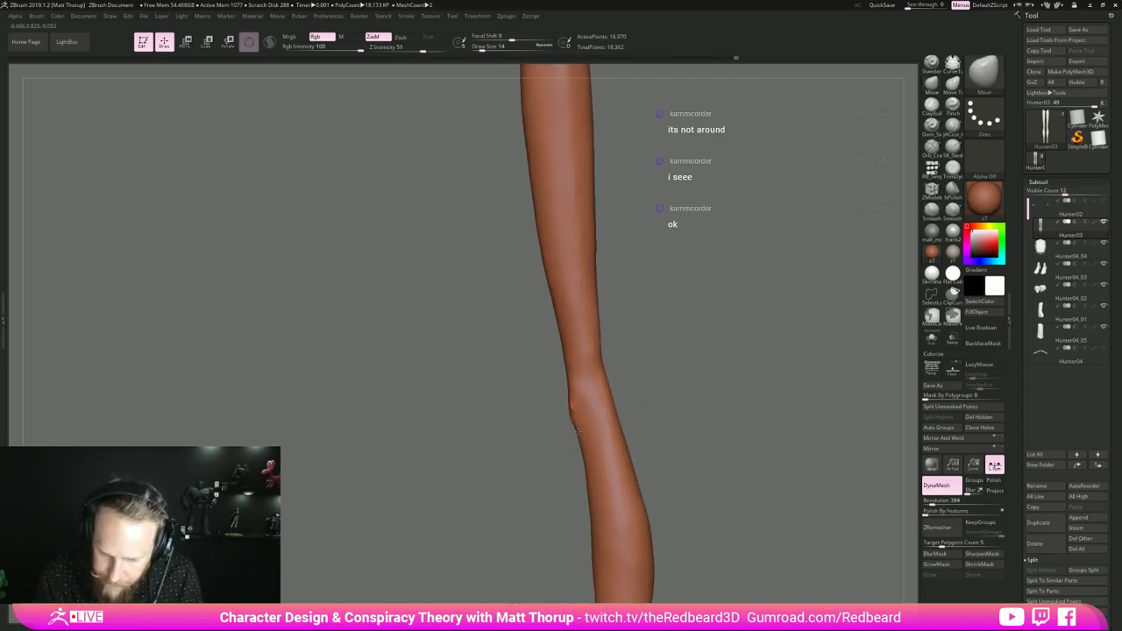
key("s")
left_click_drag(565, 410, 569, 382)
mouse_move(516, 412)
left_mouse_down("shift")
mouse_move(558, 422)
mouse_move(517, 414)
left_mouse_up("shift")
key("s")
left_click_drag(571, 359, 579, 349)
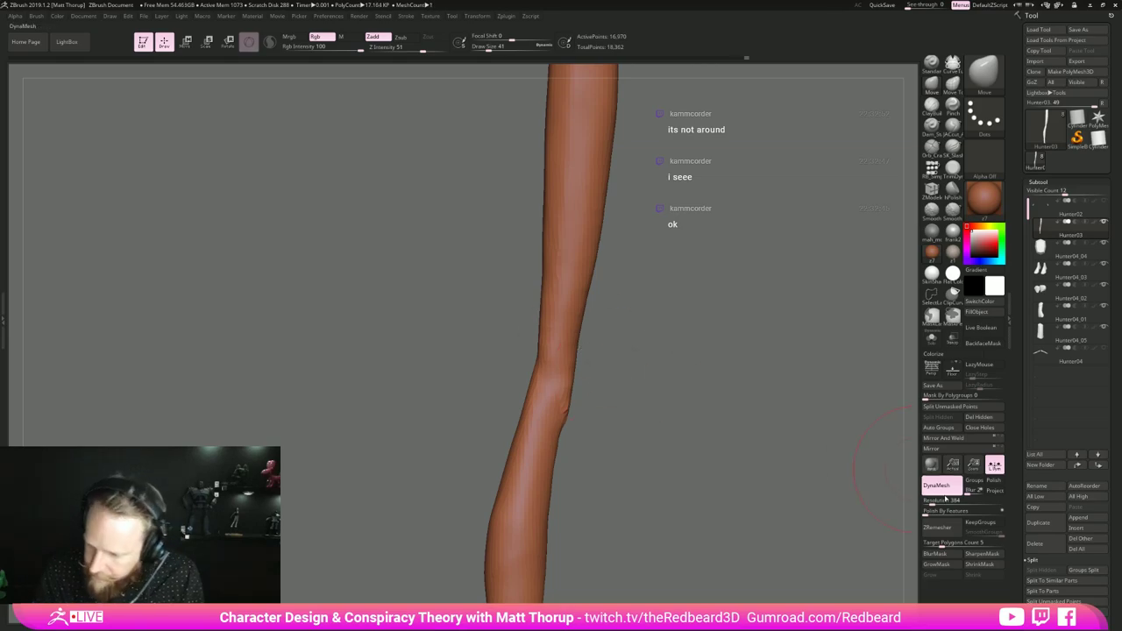
- Remesh the legs with DynaMesh at resolution 592 and nudge the knee contour with the Move brush
left_click_drag(932, 503, 935, 503)
left_click_drag(780, 471, 790, 558, "ctrl")
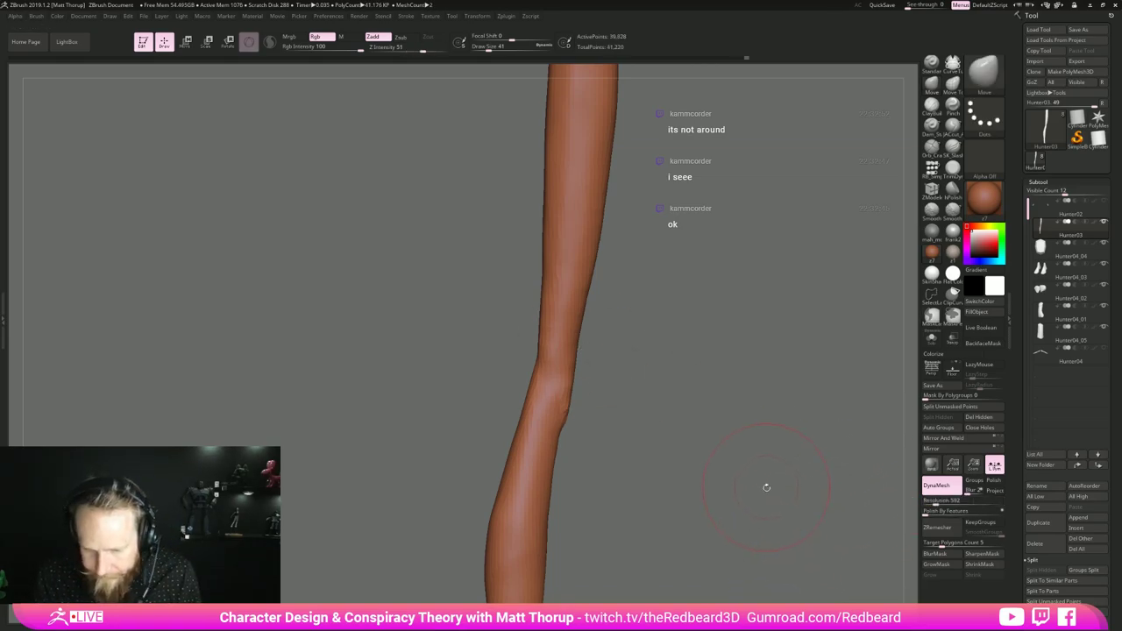
left_click_drag(766, 489, 684, 483, "shift")
key("s")
left_click_drag(580, 393, 579, 397)
- Carve creases around both sides of the kneecaps with the subtractive cutting brush at draw size 7
mouse_move(761, 405)
left_mouse_down("alt")
mouse_move(720, 437)
mouse_move(760, 436)
left_mouse_up("alt")
key("3")
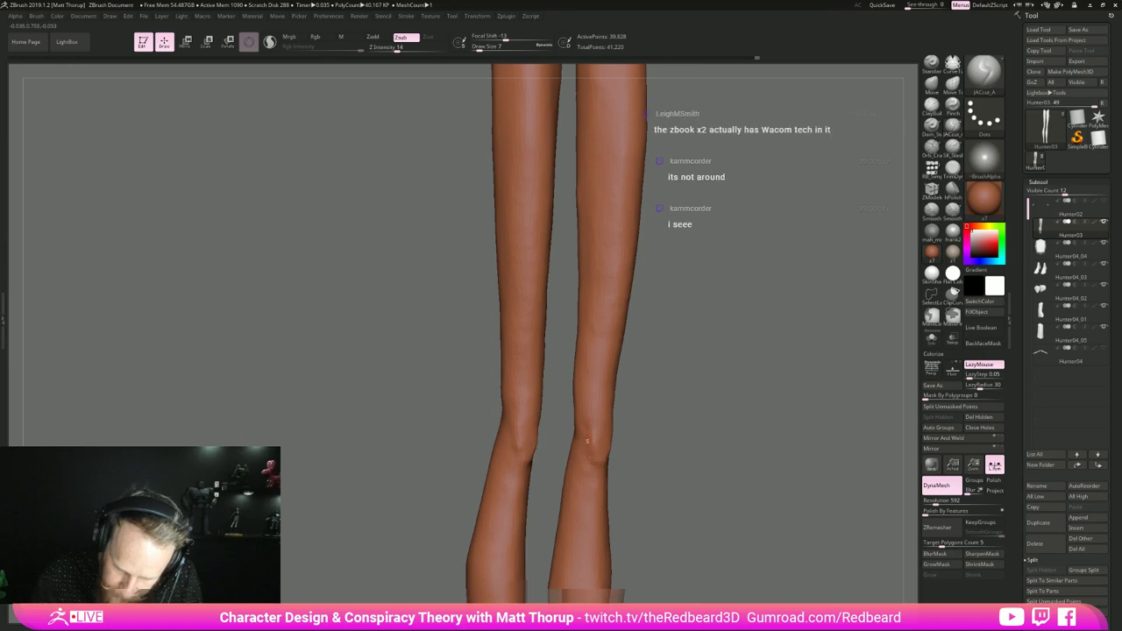
mouse_move(588, 440)
left_mouse_down()
mouse_move(586, 426)
mouse_move(633, 450)
mouse_move(605, 449)
left_mouse_up()
left_click_drag(642, 445, 626, 446)
left_click_drag(653, 393, 760, 371)
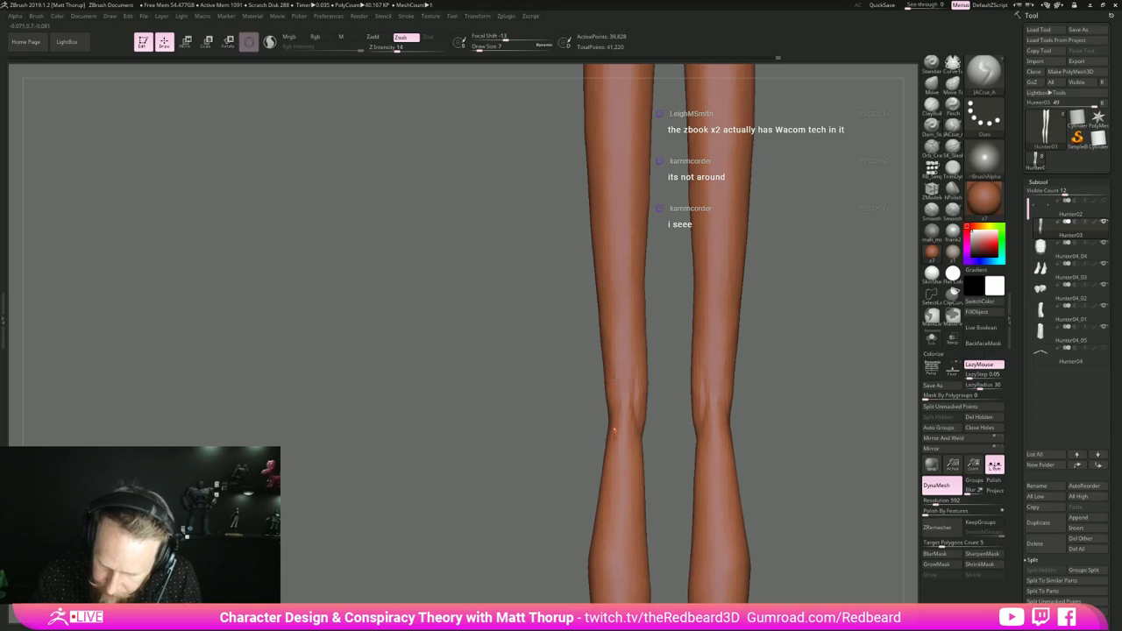
left_click_drag(614, 430, 613, 443)
left_click_drag(653, 443, 634, 441)
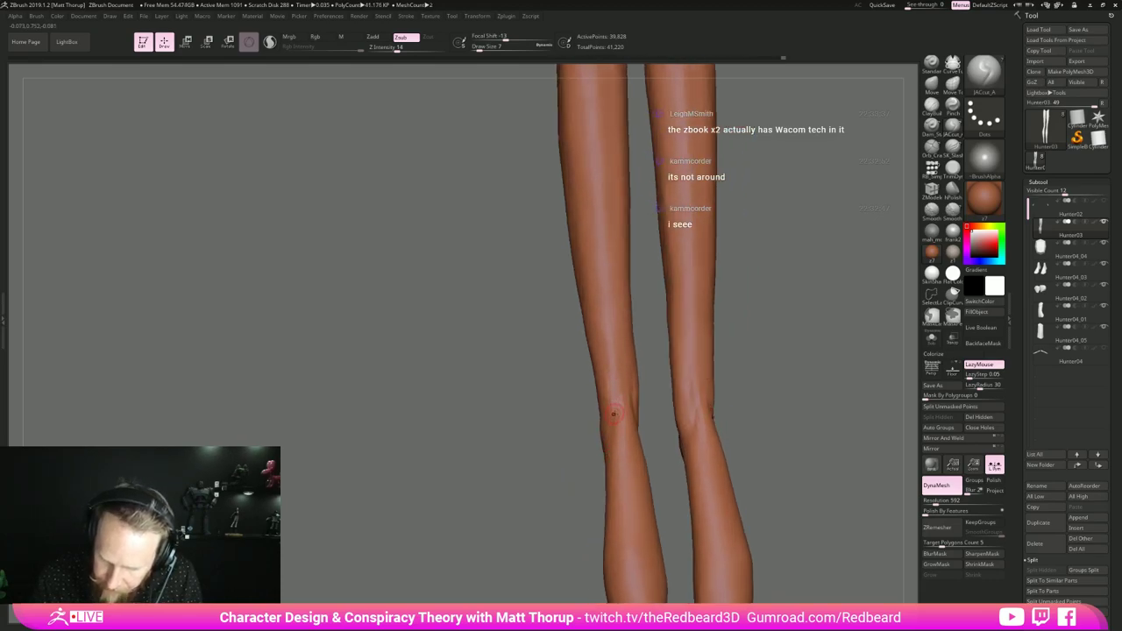
mouse_move(671, 358)
left_mouse_down()
mouse_move(784, 391)
mouse_move(698, 390)
mouse_move(610, 371)
mouse_move(631, 391)
mouse_move(779, 415)
mouse_move(625, 456)
left_mouse_up()
right_click_drag(625, 455, 704, 328)
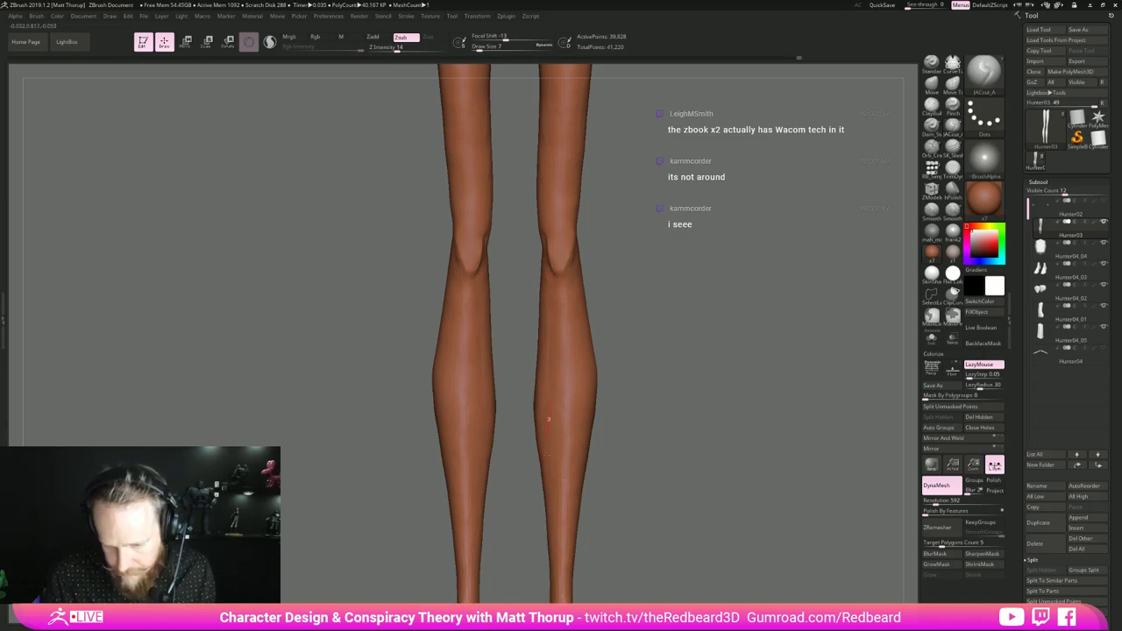
- Carve along the inner shins at draw size 7, smooth the strokes and undo the last edit
left_click_drag(544, 467, 550, 377)
left_click_drag(557, 298, 554, 334, "shift")
mouse_move(551, 471)
left_mouse_down("shift")
mouse_move(549, 411)
mouse_move(560, 530)
left_mouse_up("shift")
key("shift")
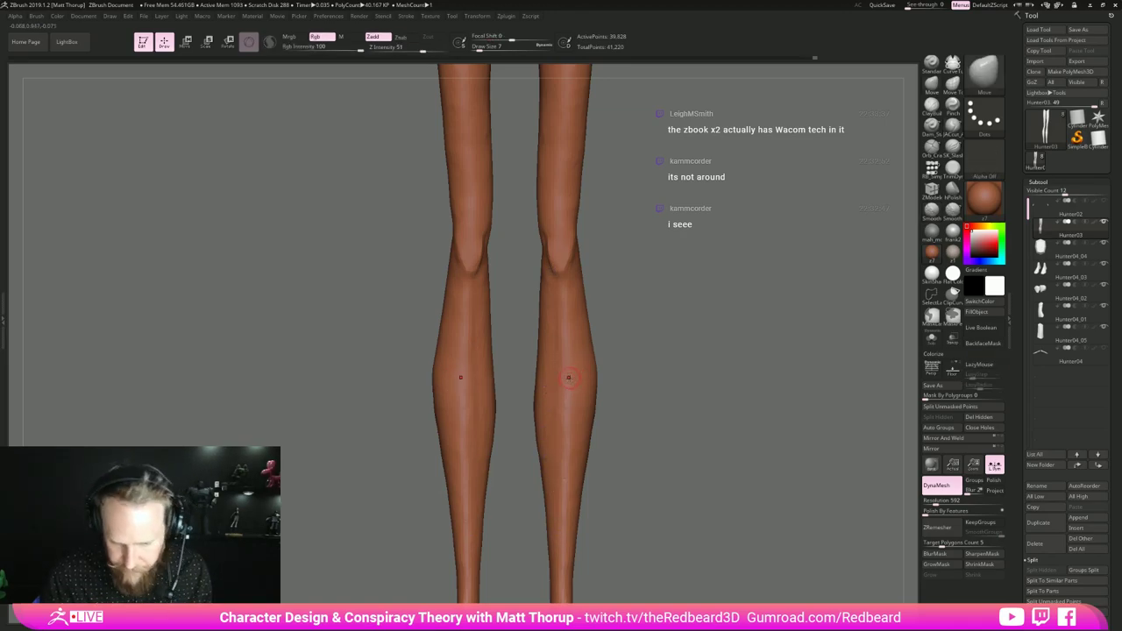
key("ctrl+z")
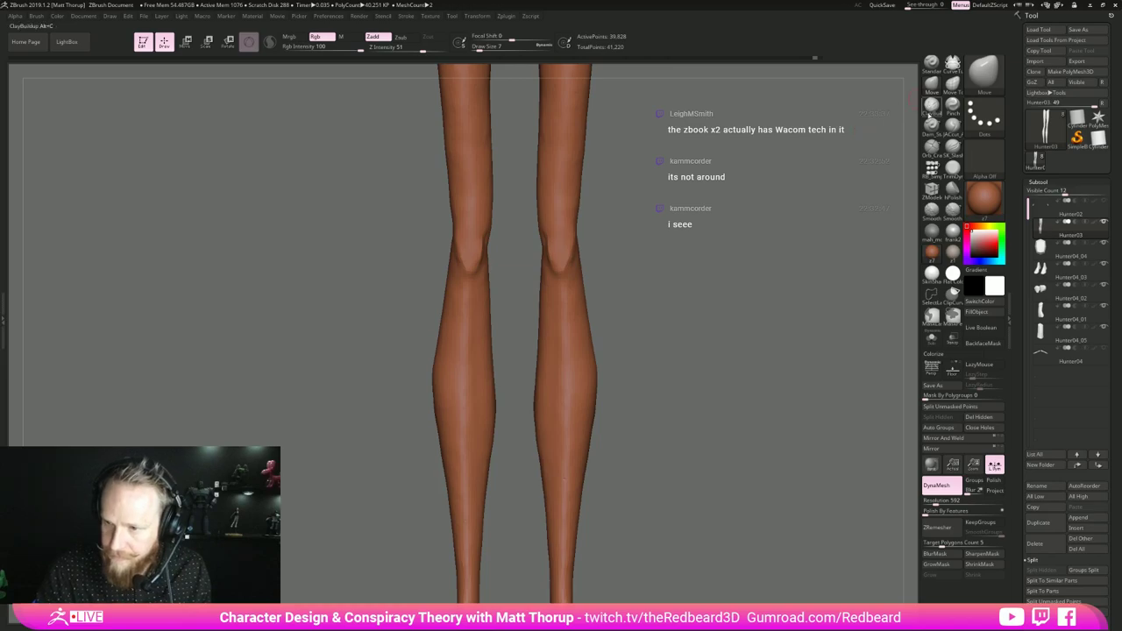
- Build up the shin ridge from knee to ankle with the ClayBuildup brush at draw size 12
left_click(932, 106)
key("s")
left_click_drag(564, 308, 567, 308)
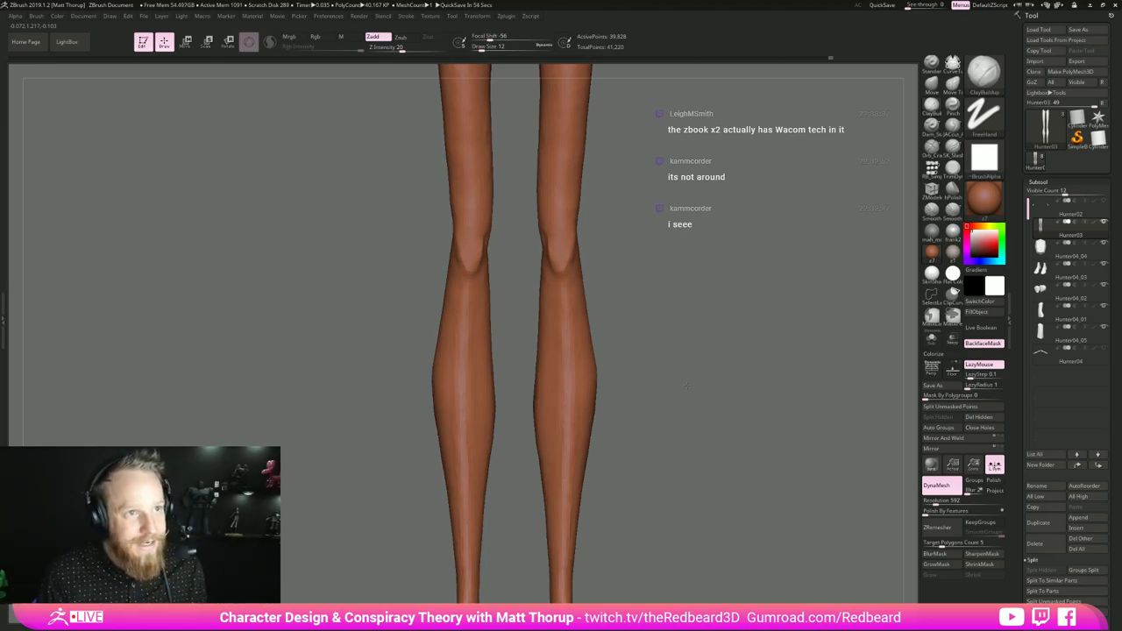
left_click_drag(632, 443, 627, 337, "alt")
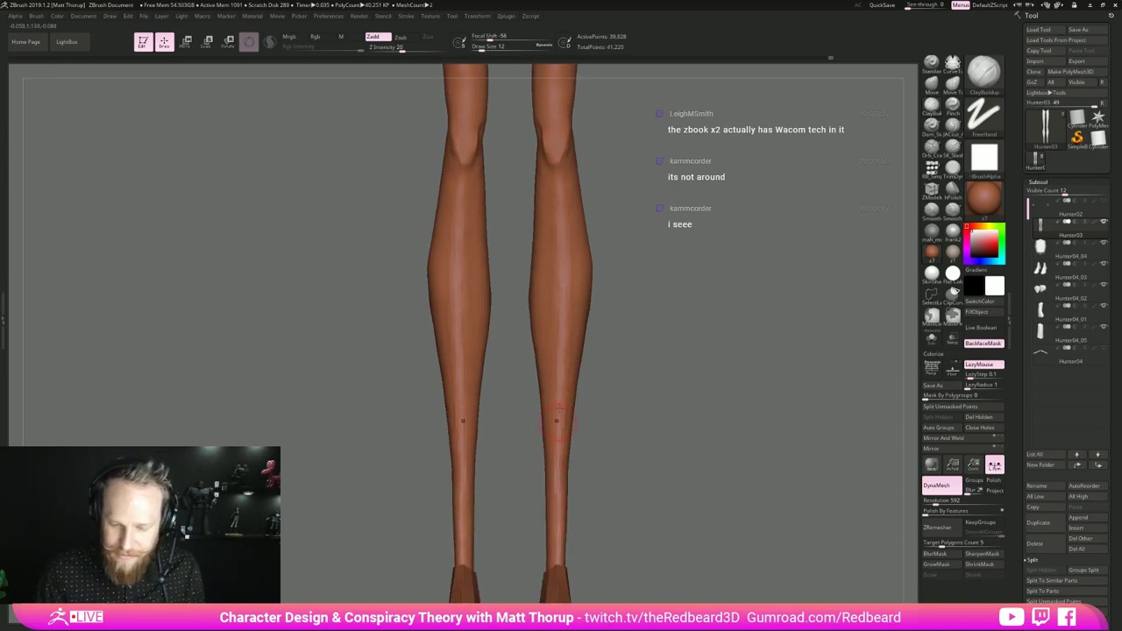
mouse_move(605, 488)
left_mouse_down()
mouse_move(571, 491)
mouse_move(557, 195)
left_mouse_up()
- Add volume to the lower legs with ClayBuildup at draw size 18 and smooth the inner calves and shins
mouse_move(613, 315)
left_mouse_down()
mouse_move(641, 307)
mouse_move(633, 385)
left_mouse_up()
key("s")
left_click_drag(552, 283, 554, 283)
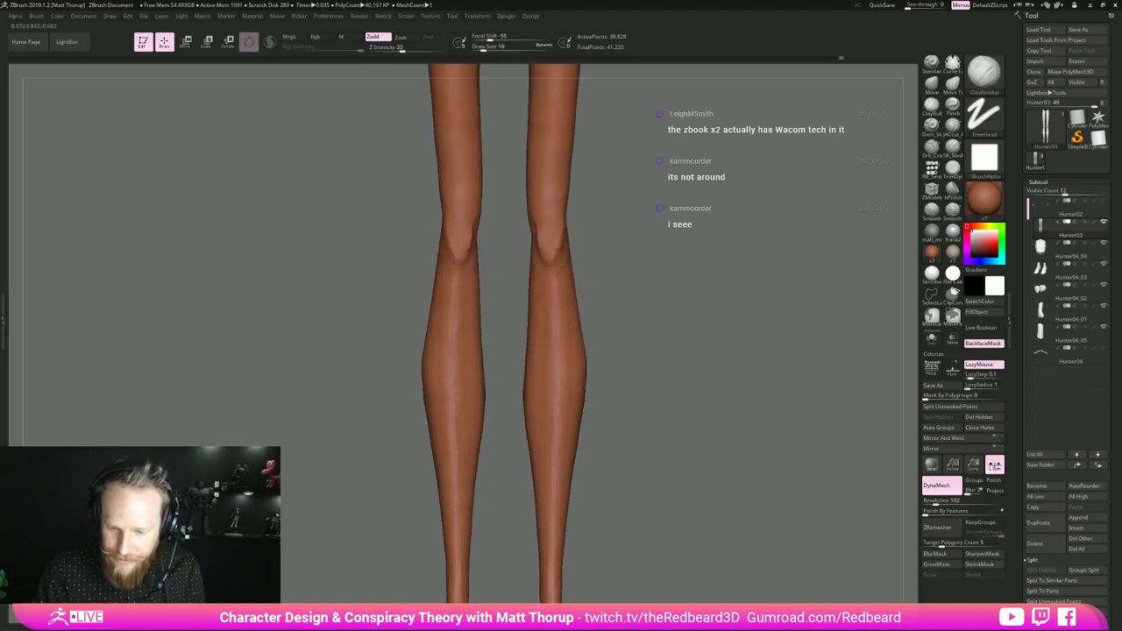
mouse_move(605, 527)
left_mouse_down("alt")
mouse_move(603, 409)
mouse_move(635, 515)
left_mouse_up("alt")
left_click_drag(531, 454, 529, 261, "shift")
left_click_drag(640, 298, 561, 303)
key("bracketleft")
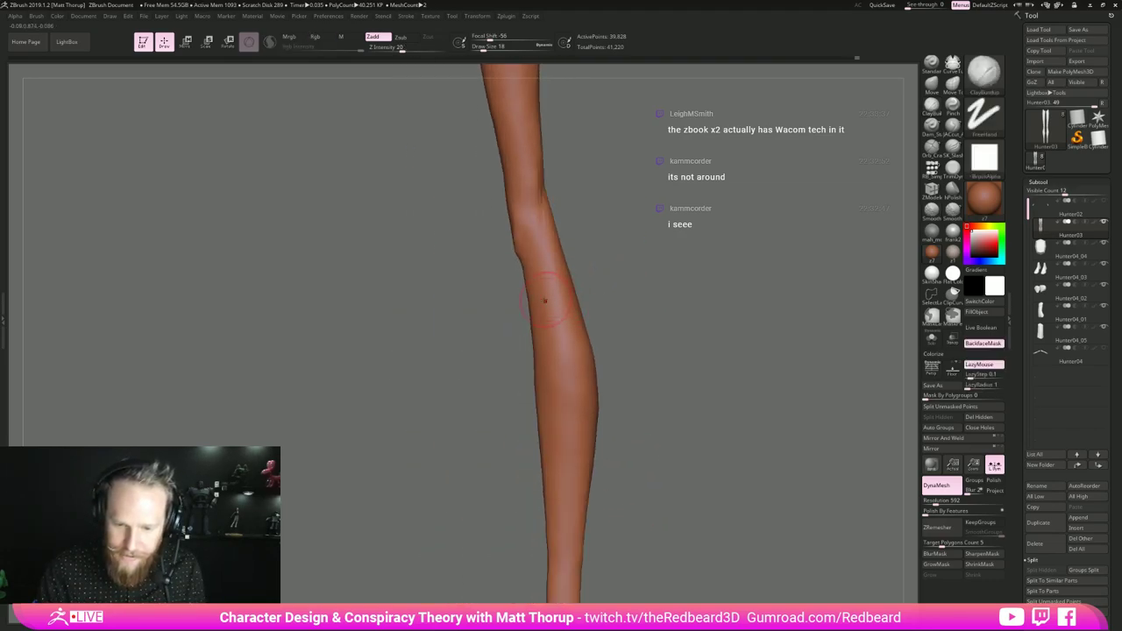
left_click_drag(486, 270, 561, 277)
left_click_drag(668, 328, 683, 330)
left_click_drag(683, 329, 658, 449, "alt")
- Define the sides of the kneecaps with the subtractive cutting brush at draw size 8 and smooth the transitions below them
left_click(952, 129)
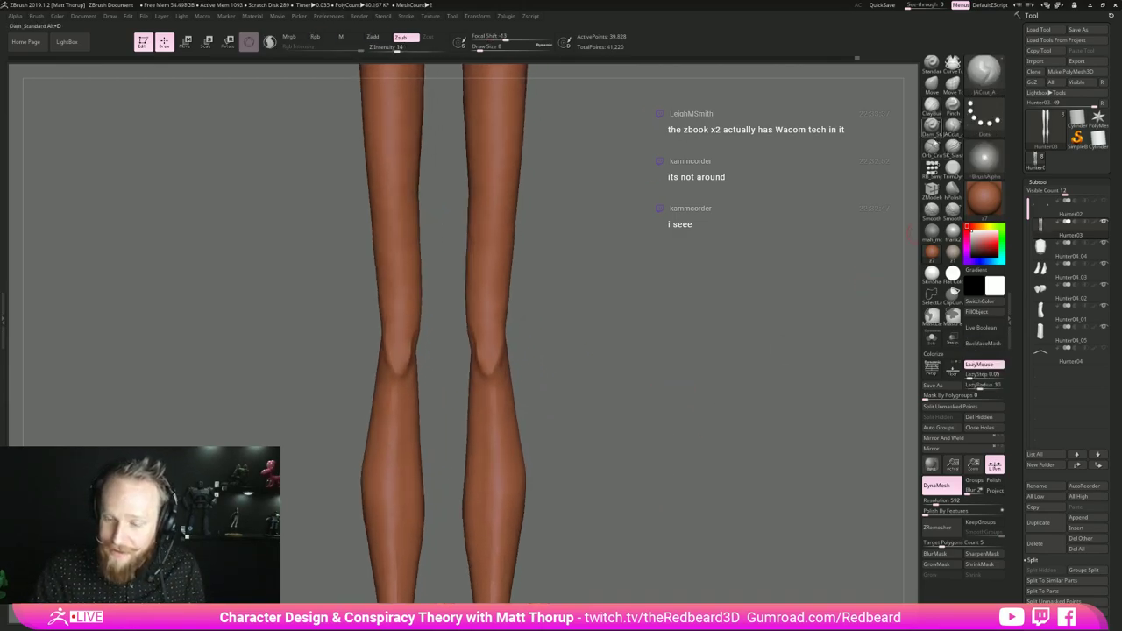
left_click_drag(609, 333, 601, 333)
left_click_drag(616, 371, 569, 369)
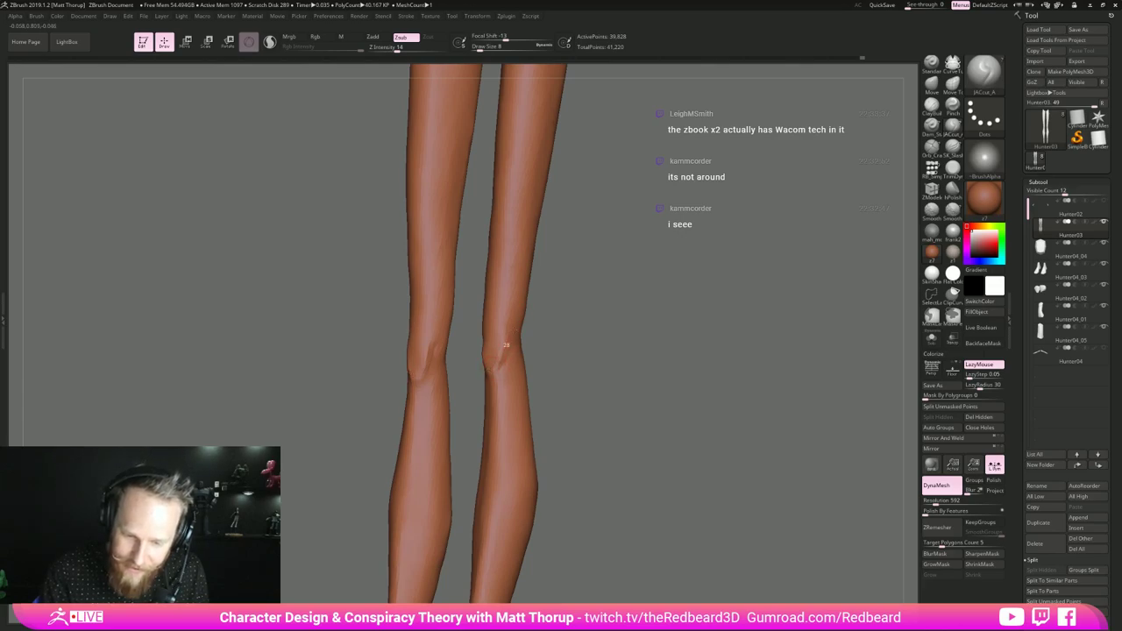
left_click_drag(503, 340, 493, 373, "shift")
mouse_move(531, 317)
left_mouse_down()
mouse_move(582, 351)
mouse_move(565, 355)
left_mouse_up()
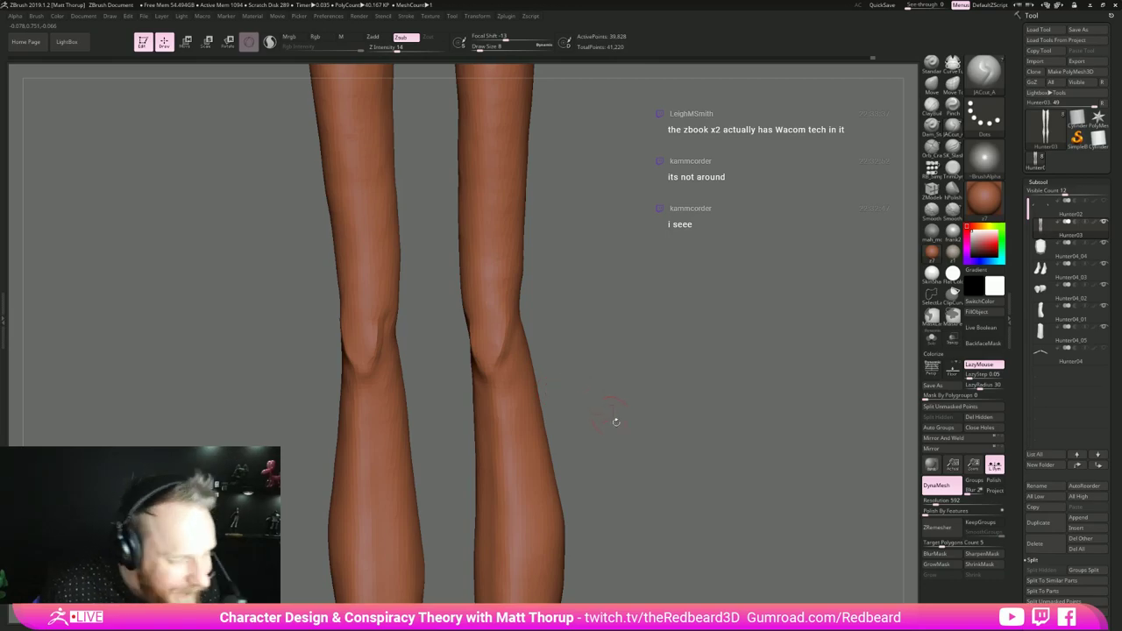
left_click_drag(647, 433, 673, 433)
left_click_drag(572, 258, 543, 355, "alt")
left_click_drag(466, 387, 448, 413, "shift")
mouse_move(570, 399)
left_mouse_down()
mouse_move(596, 397)
mouse_move(565, 377)
left_mouse_up()
left_click_drag(552, 334, 526, 421, "alt")
left_click_drag(599, 397, 616, 387)
- Smooth the inner thighs and the area above the knees at draw size 16 from a three-quarter view
key("f")
left_click_drag(546, 514, 507, 448, "alt")
key("f")
key("s")
left_click_drag(420, 426, 471, 426)
left_click_drag(423, 474, 427, 384, "shift")
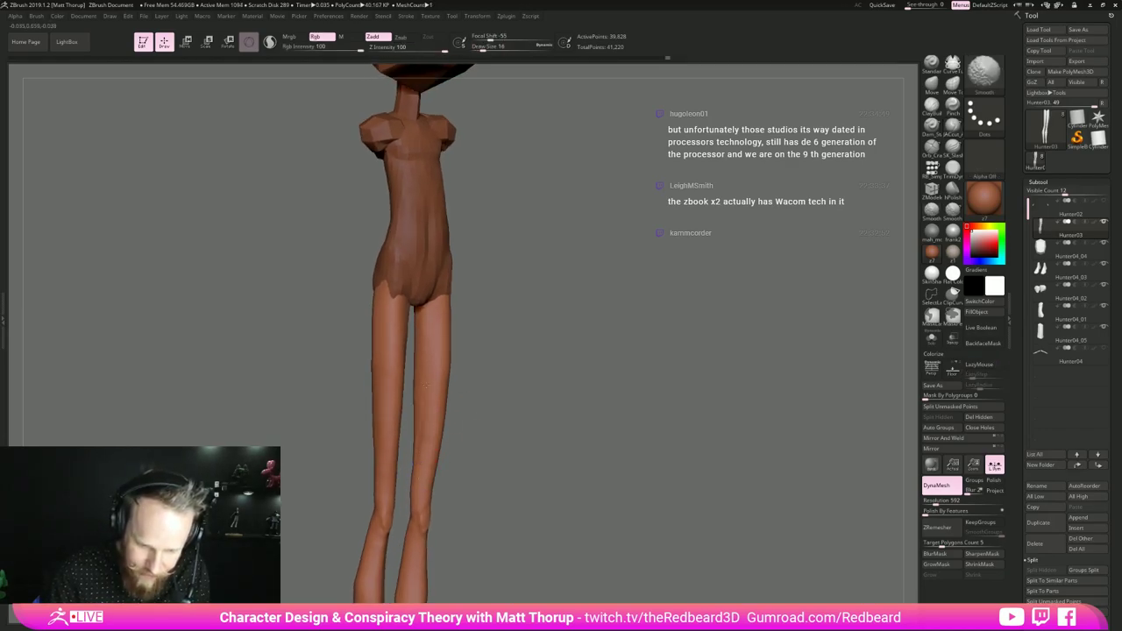
mouse_move(417, 486)
left_mouse_down("shift")
mouse_move(432, 375)
mouse_move(422, 486)
left_mouse_up("shift")
- Carve the back of the legs just above the knees at draw size 16 from a rear view
left_click_drag(578, 421, 482, 401)
right_click_drag(452, 421, 429, 482)
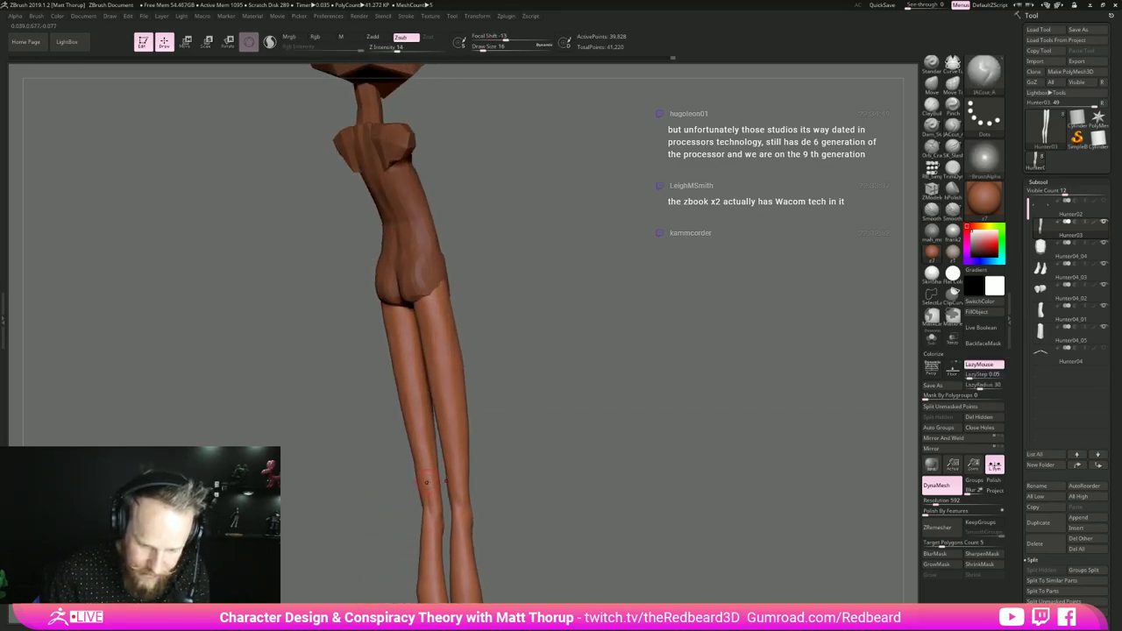
left_click_drag(428, 475, 427, 465)
- Adjust the thigh contours in front view with the Move brush at draw size 22
left_click_drag(531, 373, 465, 406)
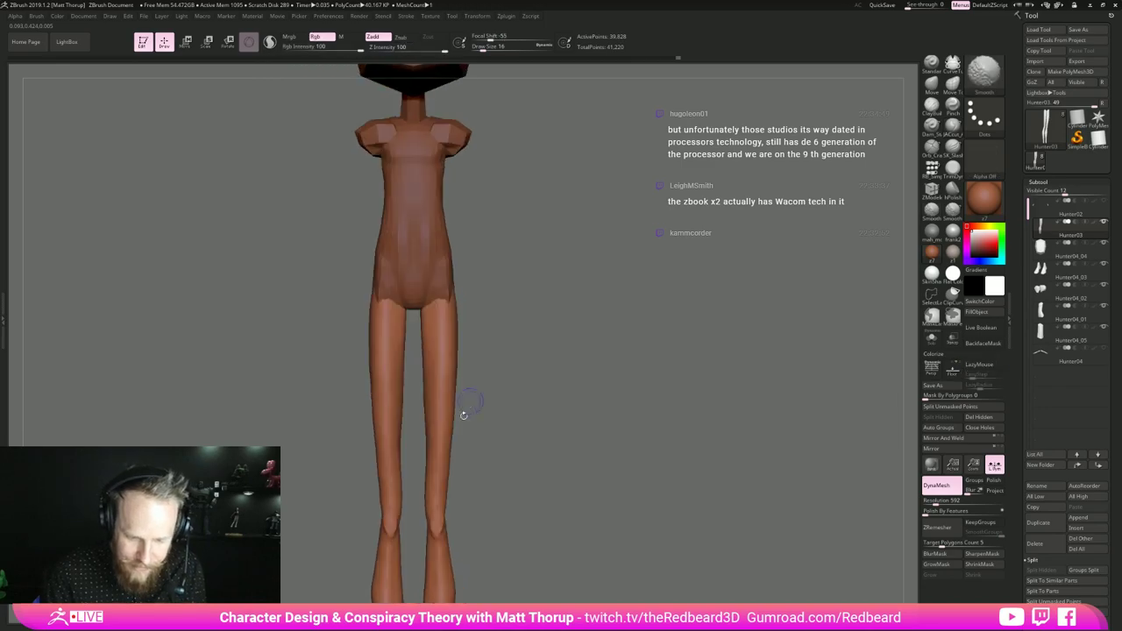
left_click_drag(508, 442, 510, 475, "alt")
key("b")
key("m")
key("v")
key("s")
left_click_drag(441, 445, 445, 423)
key("s")
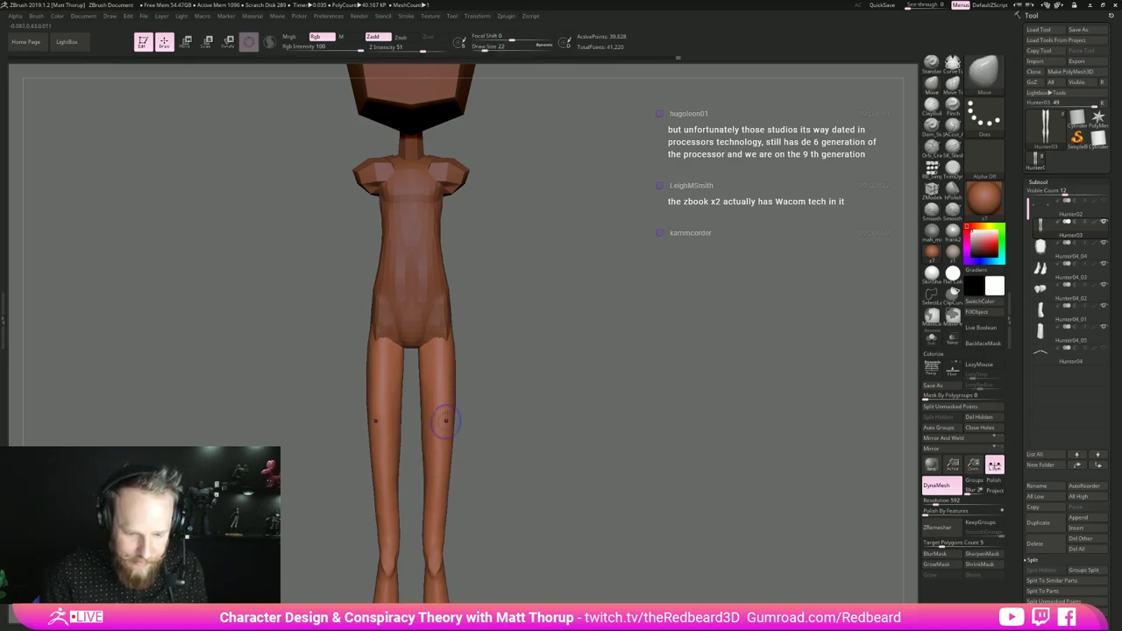
- Lasso-mask the lower legs from mid-calf down, then soften the mask's edge and invert it
mouse_move(470, 513)
left_mouse_down("alt")
mouse_move(535, 386)
mouse_move(523, 455)
mouse_move(543, 388)
mouse_move(505, 363)
mouse_move(538, 341)
mouse_move(586, 452)
mouse_move(657, 528)
left_mouse_up("alt")
right_click_drag(656, 527, 618, 361, "alt")
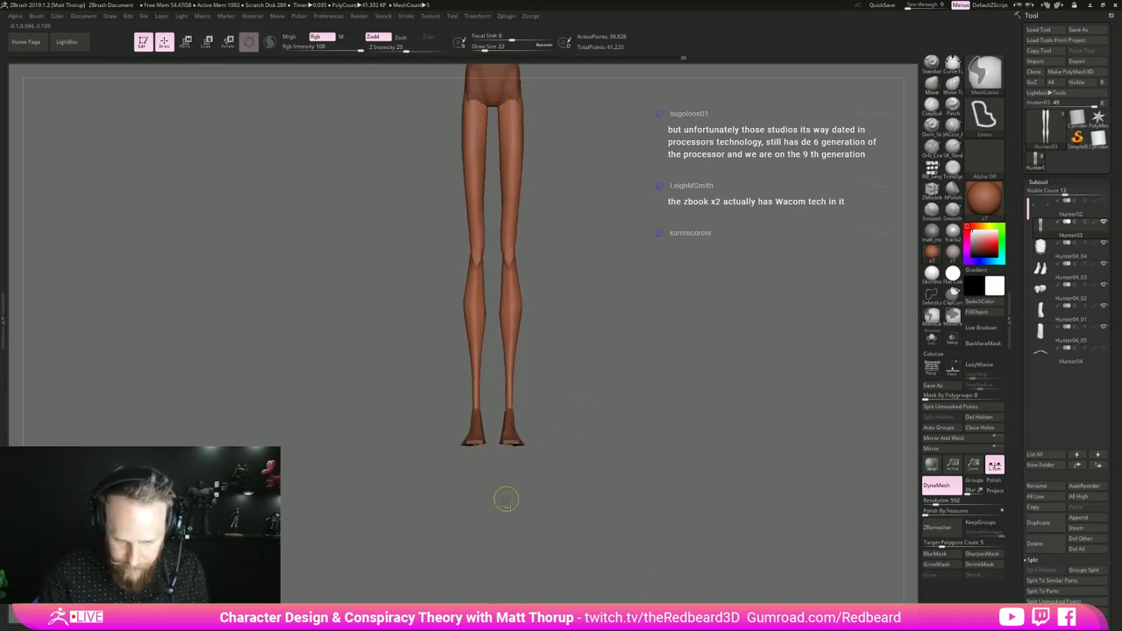
left_click_drag(489, 302, 493, 300, "ctrl")
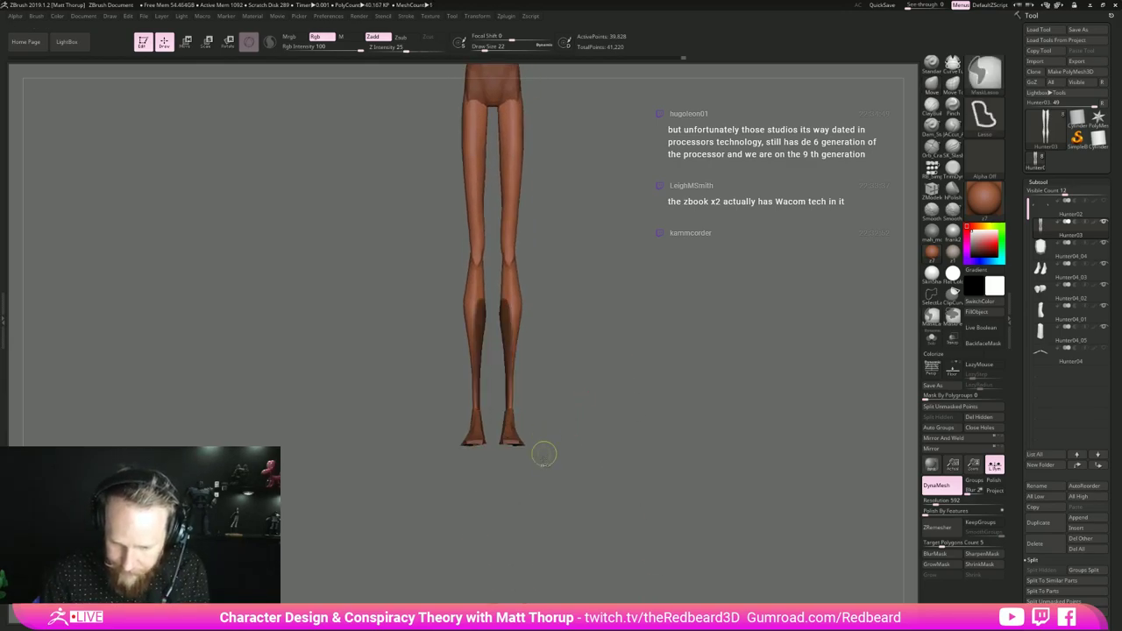
left_click_drag(555, 419, 523, 513, "ctrl")
mouse_move(501, 459)
left_mouse_down("ctrl")
mouse_move(500, 326)
mouse_move(504, 484)
left_mouse_up("ctrl")
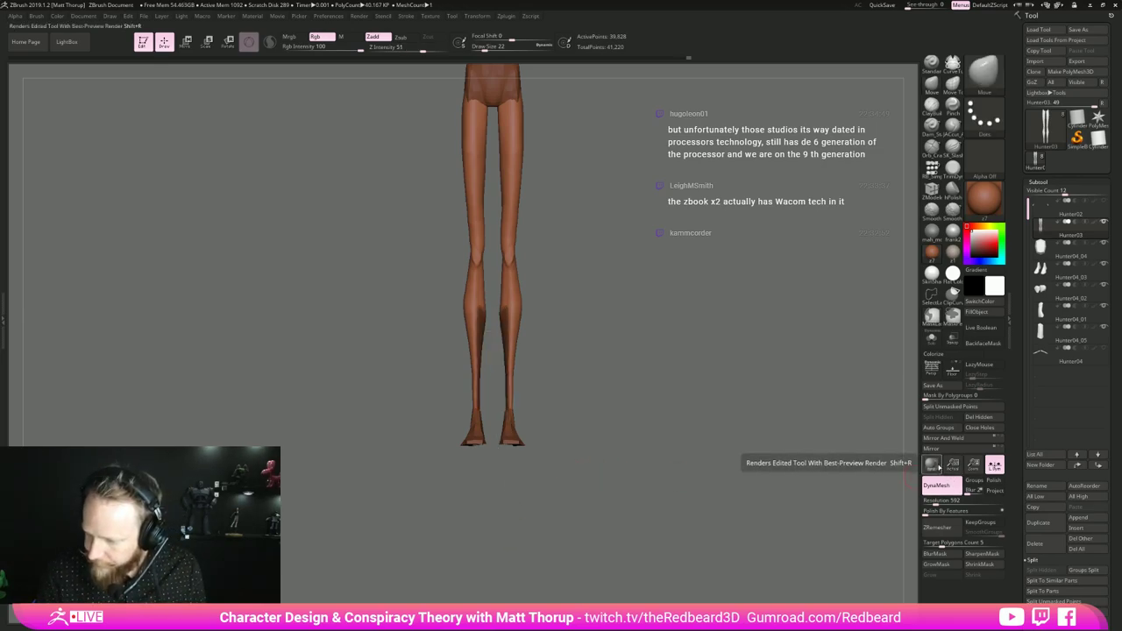
left_click(715, 523, "ctrl")
- Shift the unmasked lower legs with the Move brush at draw size 90 and clear the mask
key("s")
left_click_drag(499, 381, 508, 383)
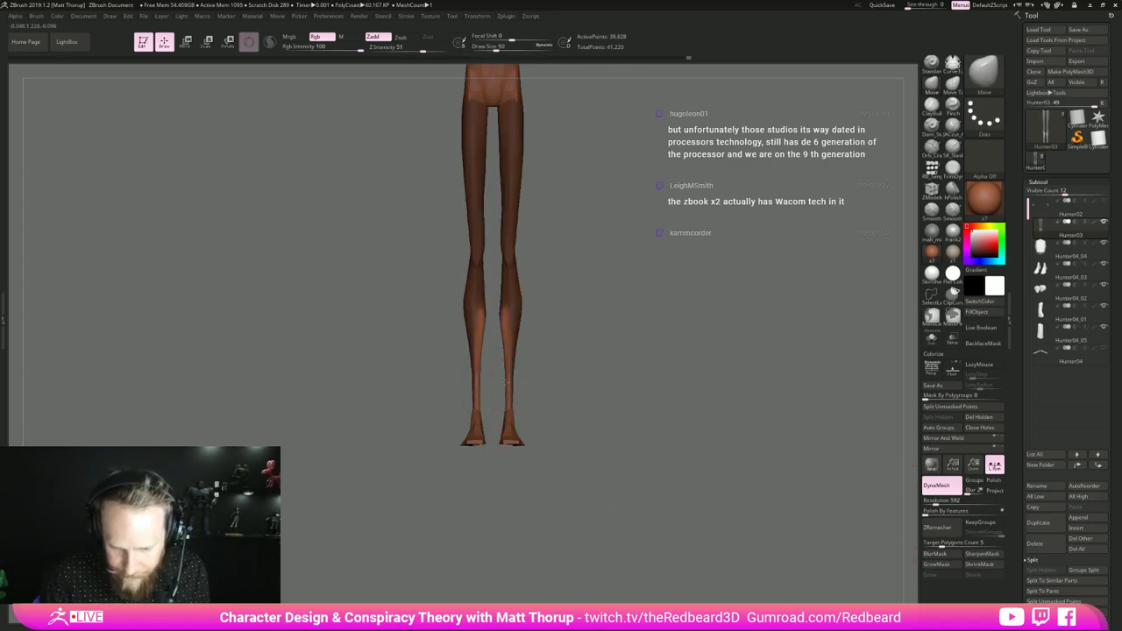
left_click_drag(597, 347, 508, 350, "shift")
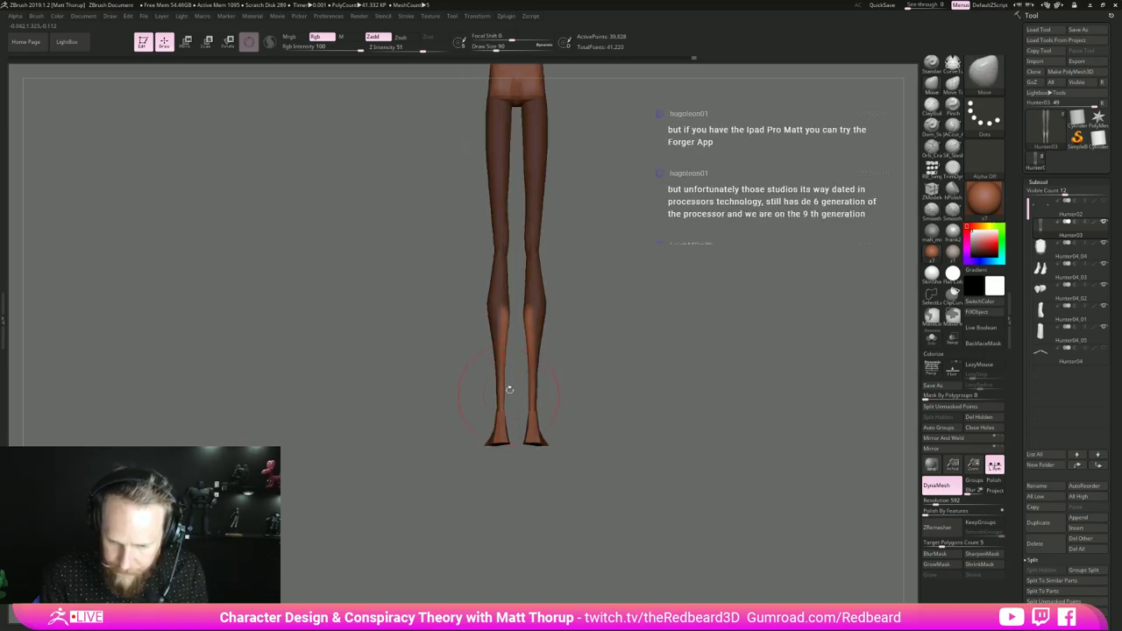
left_click_drag(570, 328, 604, 359, "ctrl")
- Adjust the calf contours with the Move brush, working from rear, front and side views
left_click_drag(624, 294, 613, 451)
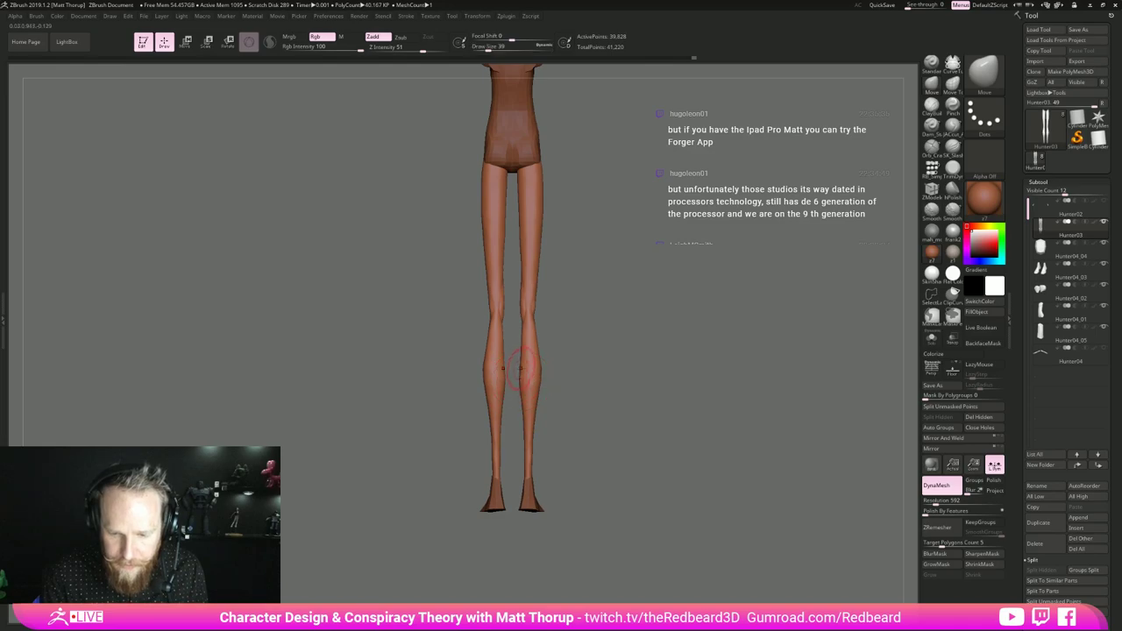
mouse_move(611, 339)
left_mouse_down("shift")
mouse_move(692, 316)
mouse_move(661, 375)
mouse_move(593, 341)
left_mouse_up("shift")
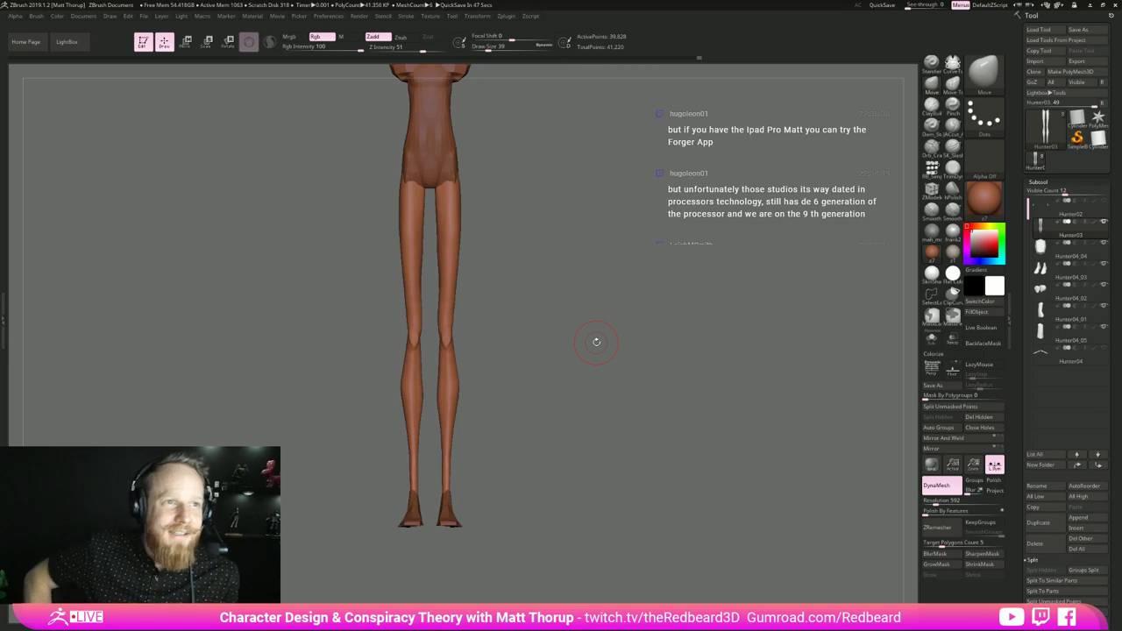
left_click_drag(596, 342, 582, 344)
left_click_drag(570, 448, 609, 441, "alt")
left_click_drag(609, 441, 624, 408)
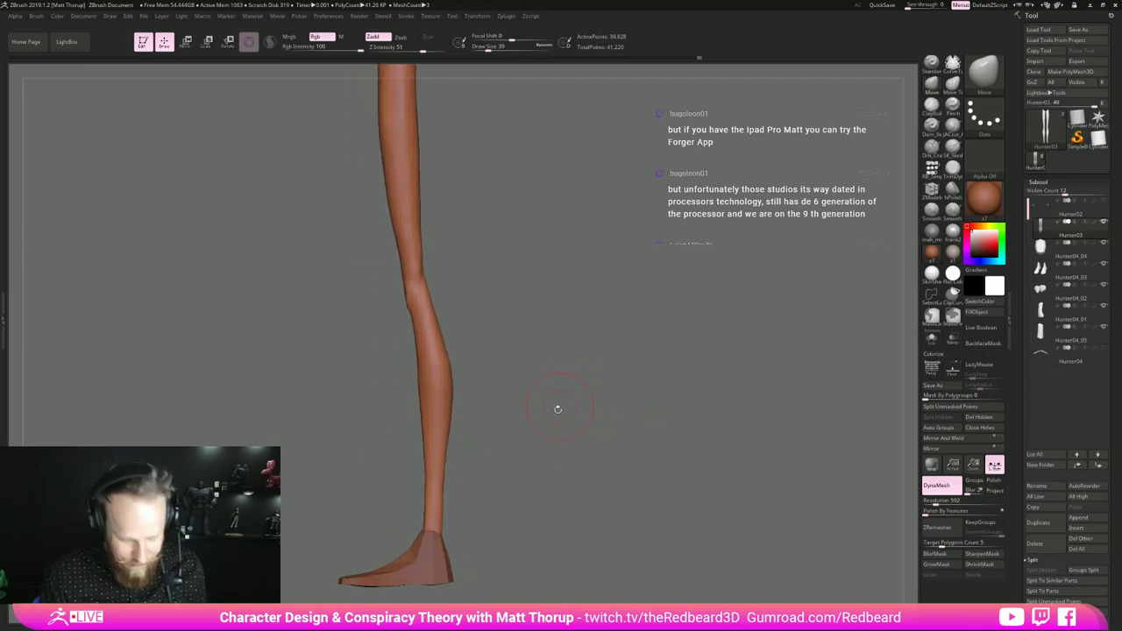
key("s")
mouse_move(449, 368)
left_mouse_down()
mouse_move(417, 363)
mouse_move(494, 307)
mouse_move(523, 378)
mouse_move(385, 445)
left_mouse_up()
- Carve the outer sides of the kneecaps with the subtractive cutting brush at draw size 14
key("s")
left_click(953, 128)
mouse_move(628, 346)
left_mouse_down()
mouse_move(675, 349)
mouse_move(635, 325)
left_mouse_up()
key("s")
left_click_drag(421, 329, 411, 329)
left_click_drag(508, 340, 596, 356)
left_click_drag(450, 316, 406, 331)
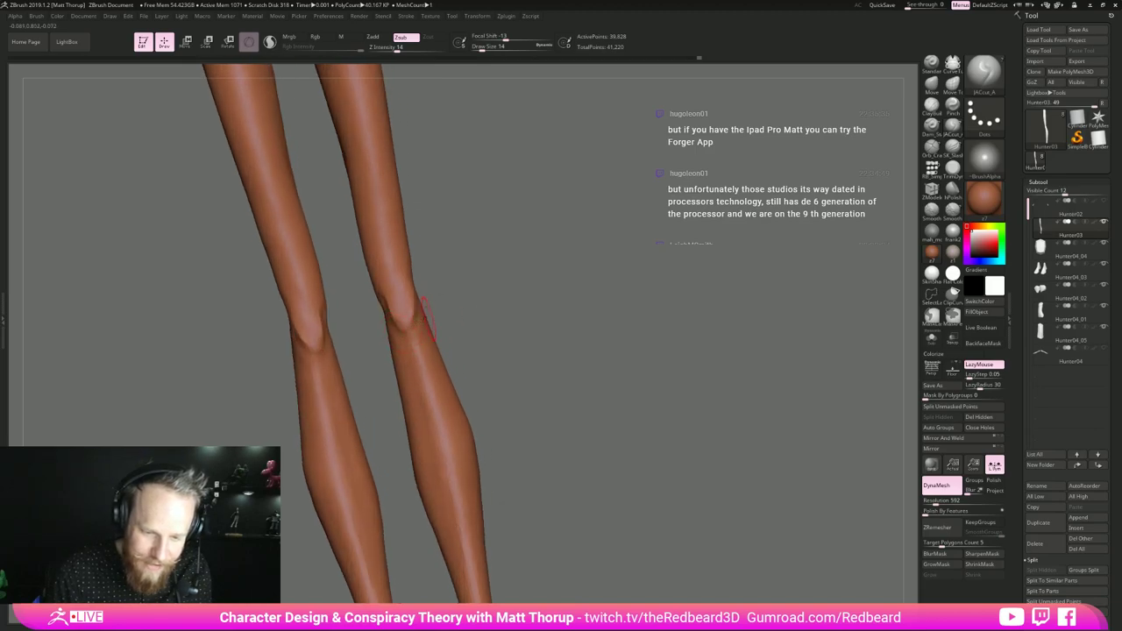
left_click_drag(445, 314, 414, 324)
- Smooth the carved areas around the kneecaps and up into the lower thighs at draw size 14
left_click_drag(415, 365, 428, 326, "shift")
mouse_move(438, 285)
left_mouse_down("shift")
mouse_move(495, 283)
mouse_move(496, 378)
left_mouse_up("shift")
right_click_drag(495, 379, 431, 380)
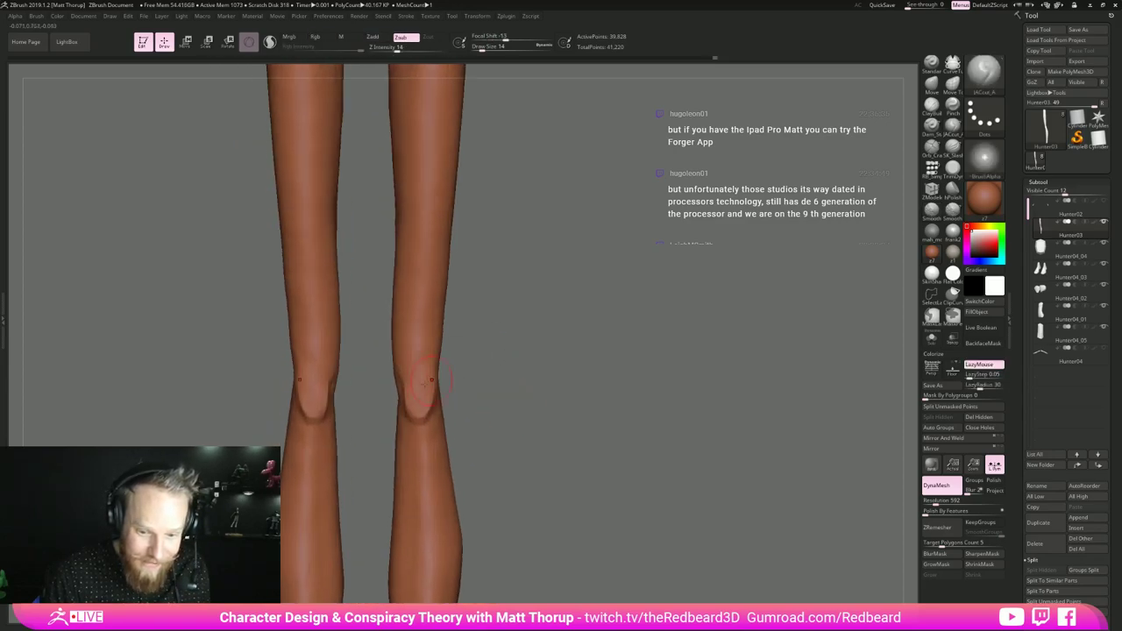
left_click_drag(423, 338, 436, 268)
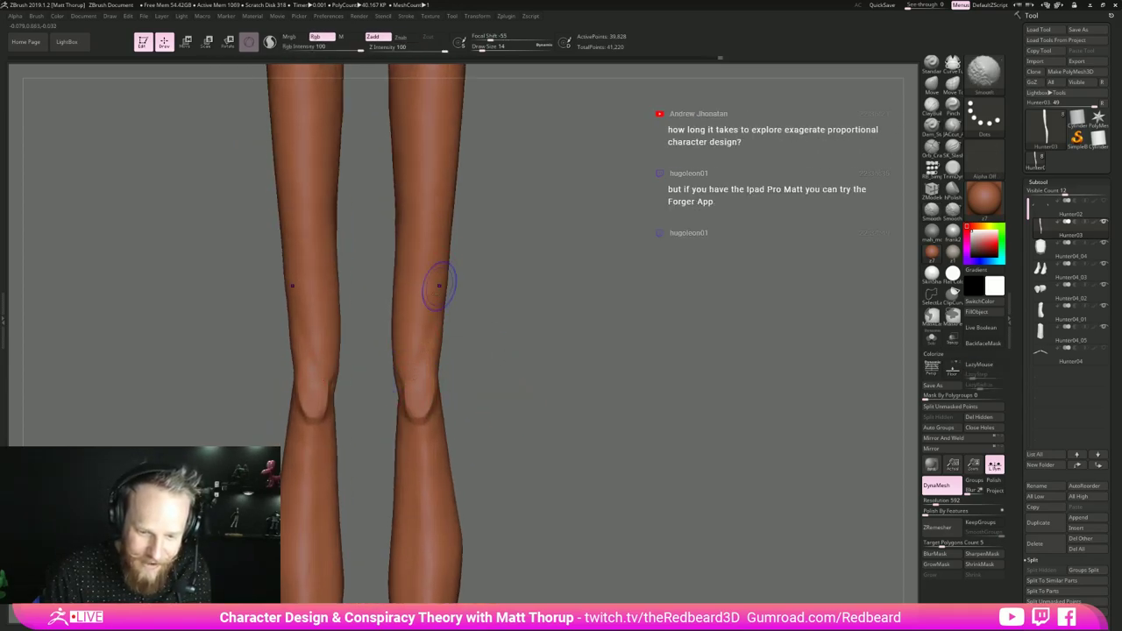
- Build up the lower thighs above the knees with ClayBuildup at draw size 18 and smooth the strokes
left_click_drag(493, 340, 473, 423, "alt")
left_click_drag(473, 422, 495, 423)
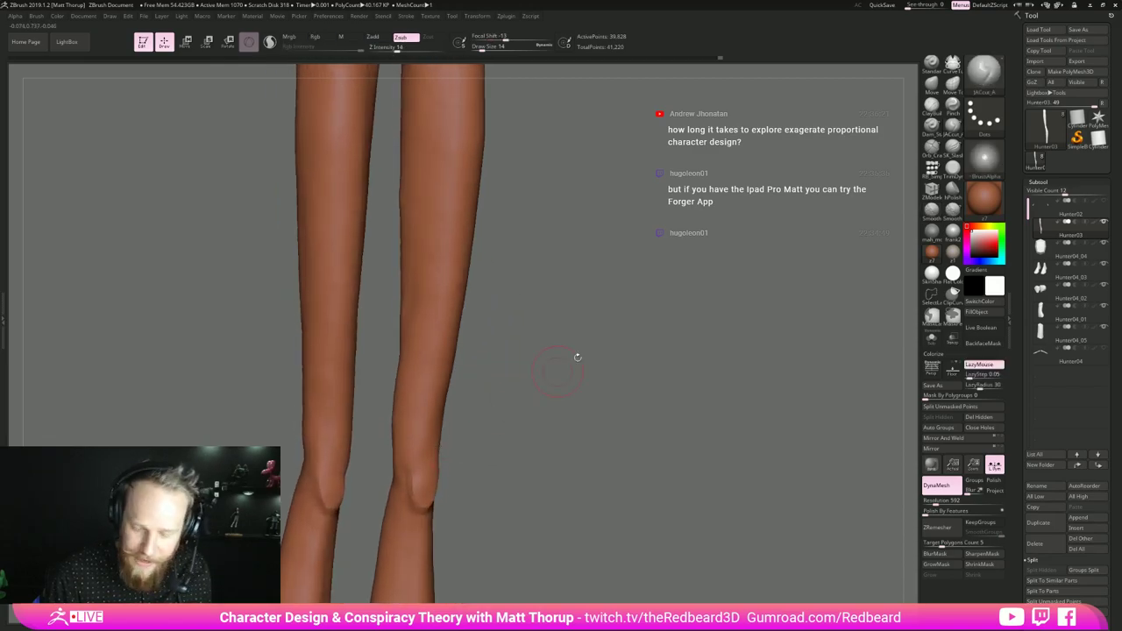
left_click(931, 107)
key("s")
left_click(421, 415)
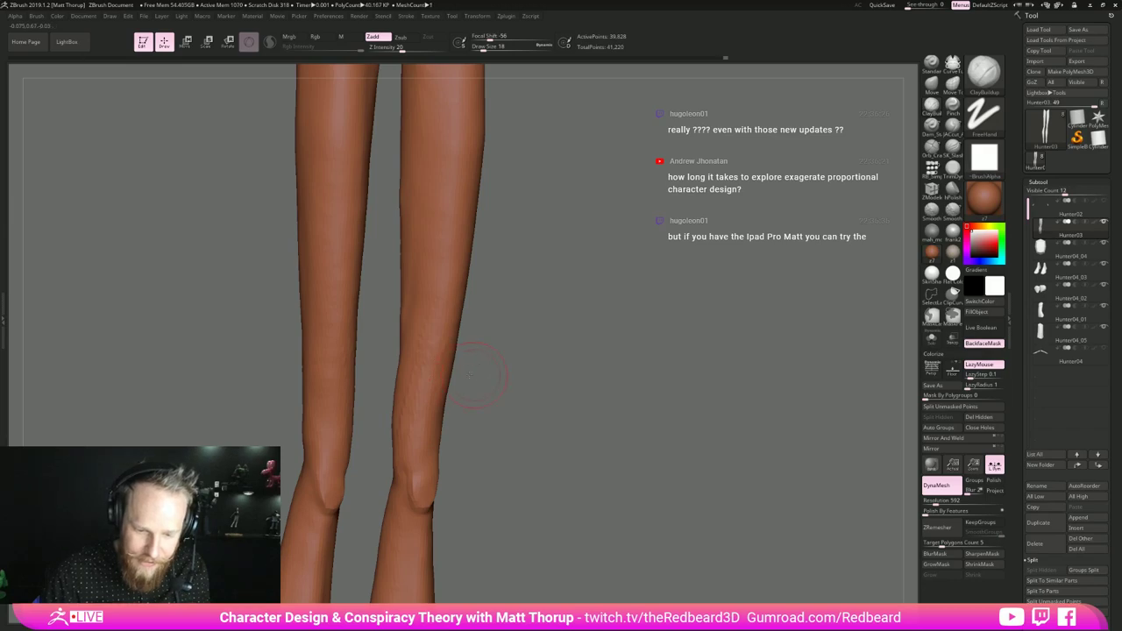
left_click_drag(470, 375, 454, 338)
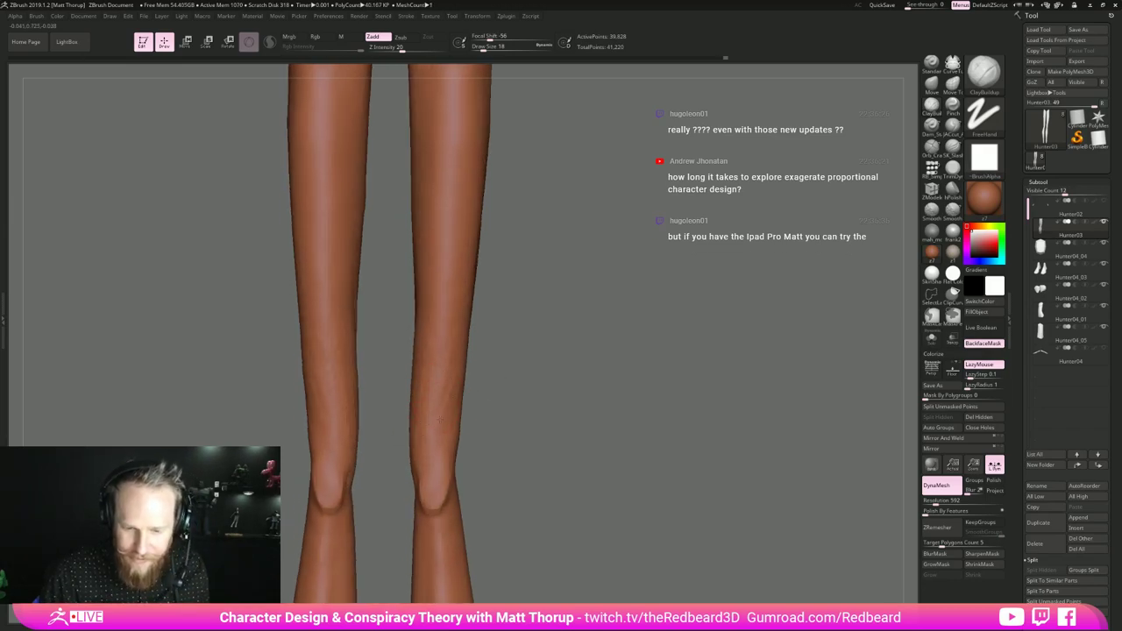
left_click_drag(434, 440, 439, 334, "shift")
- Add volume along the sides of the thighs with ClayBuildup at draw size 27 and smooth it
left_click_drag(536, 337, 462, 432, "alt")
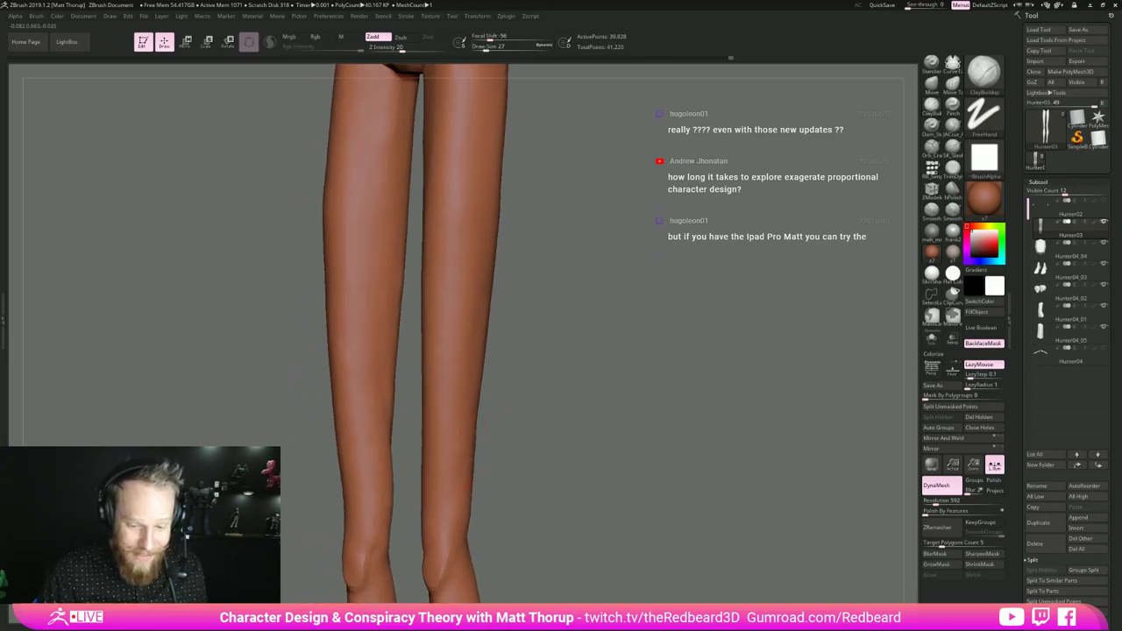
right_click_drag(462, 498, 482, 409)
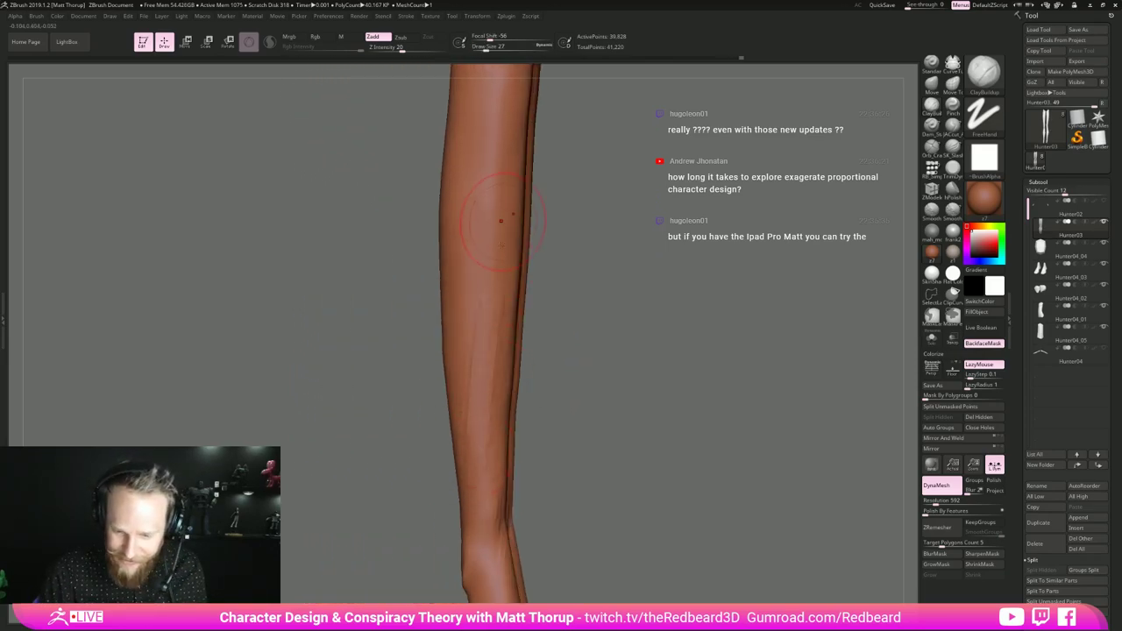
left_click_drag(484, 163, 490, 95)
left_click_drag(484, 473, 493, 129, "shift")
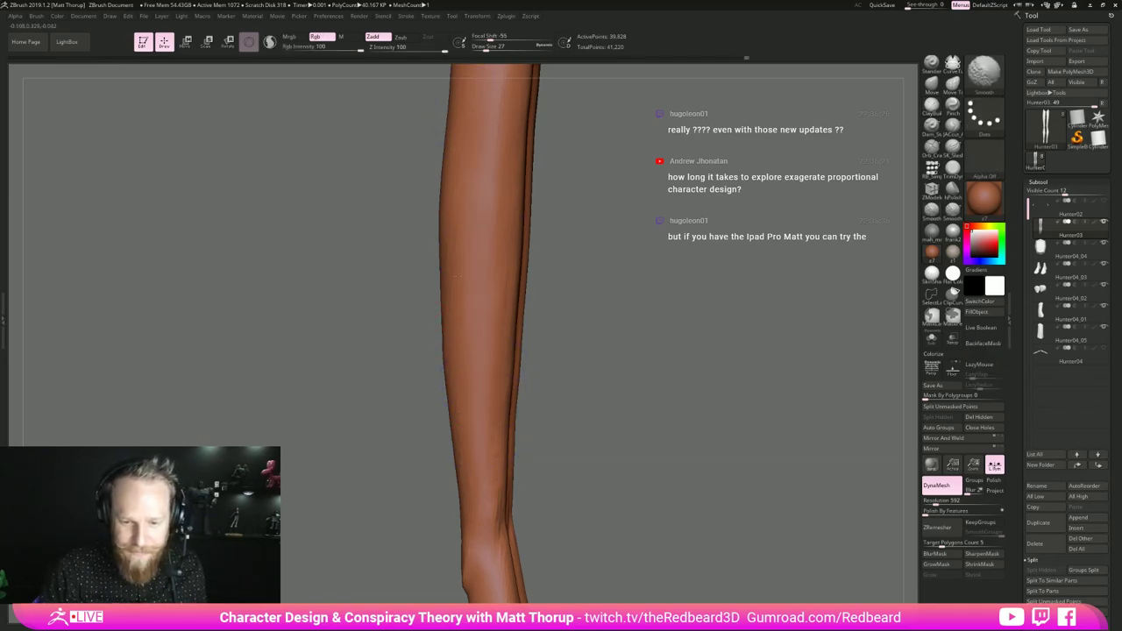
right_click_drag(457, 277, 561, 318)
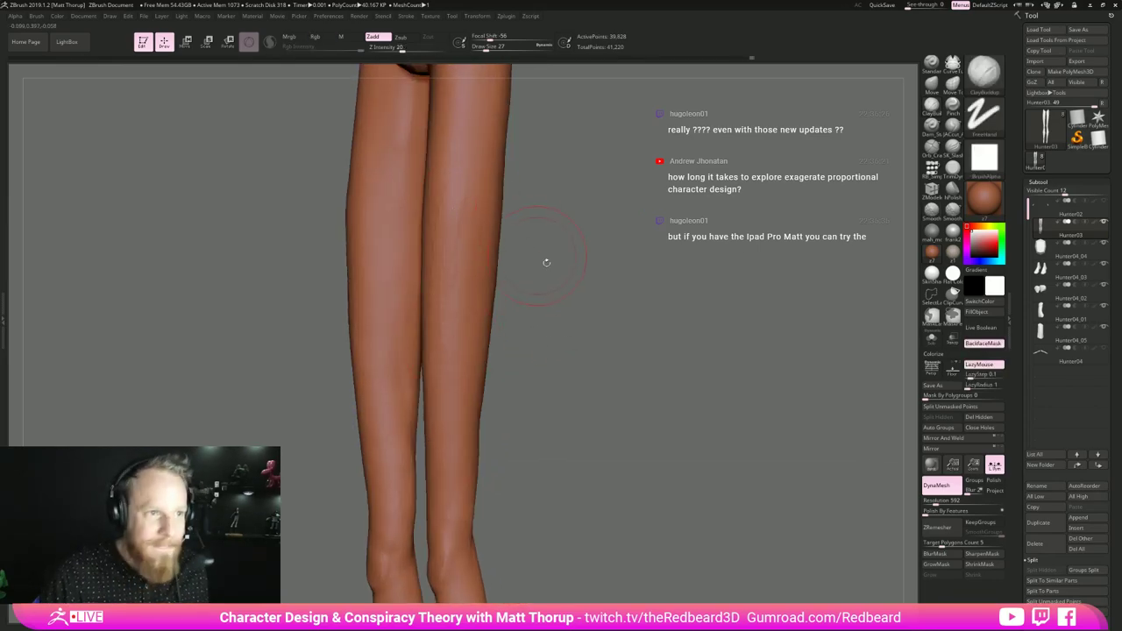
left_click_drag(650, 378, 571, 383)
left_click_drag(451, 345, 437, 334, "shift")
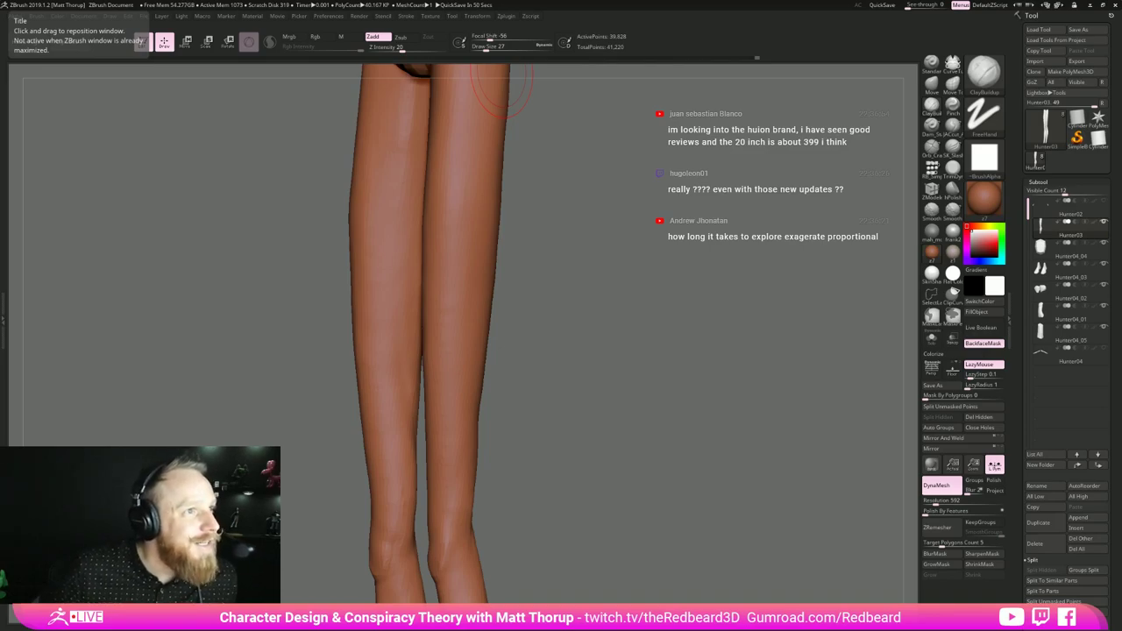
- Refine the thigh volumes from the front at draw size 27 and smooth their surface
left_click_drag(579, 403, 641, 505)
left_click_drag(607, 414, 577, 404)
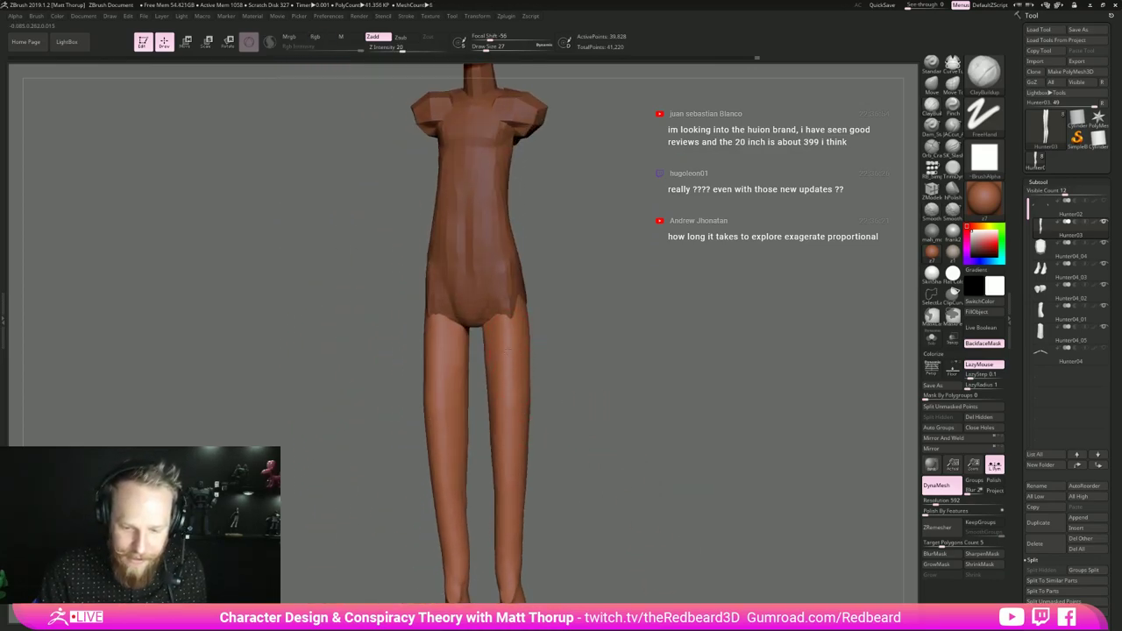
left_click_drag(549, 313, 501, 383)
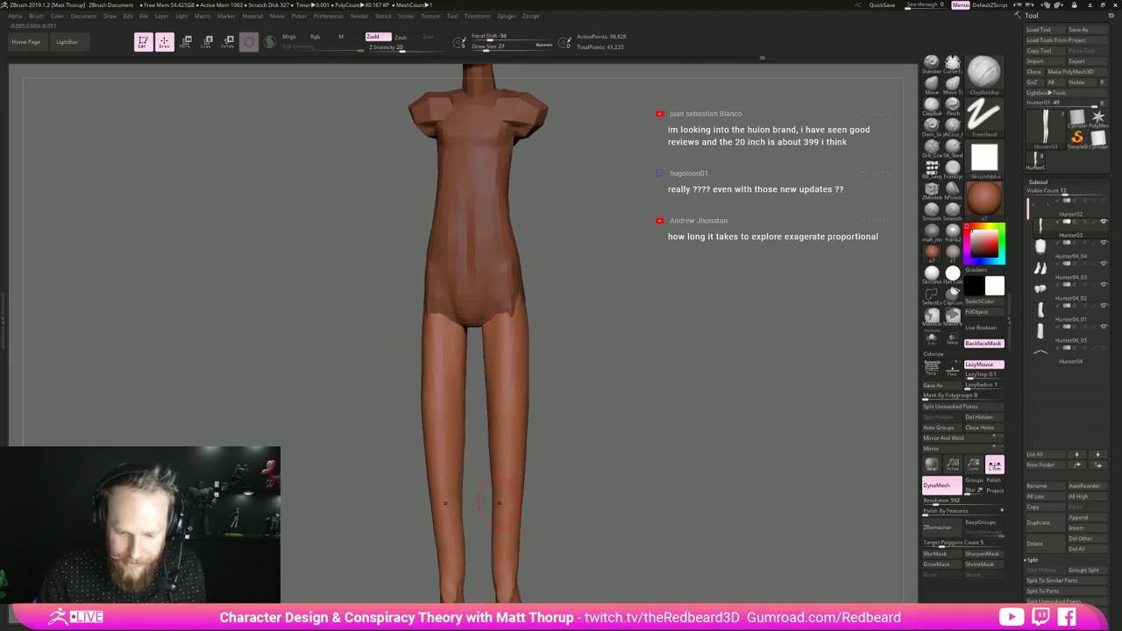
right_click_drag(505, 464, 508, 450)
mouse_move(508, 451)
left_mouse_down("shift")
mouse_move(520, 317)
mouse_move(502, 452)
left_mouse_up("shift")
mouse_move(608, 424)
left_mouse_down("shift")
mouse_move(569, 461)
mouse_move(625, 451)
left_mouse_up("shift")
- Bring up ghostHunterConcept.jpg beside the framed full figure, compare the proportions, and move the image out of the way
key("f")
key("alt+Tab")
key("alt+Tab")
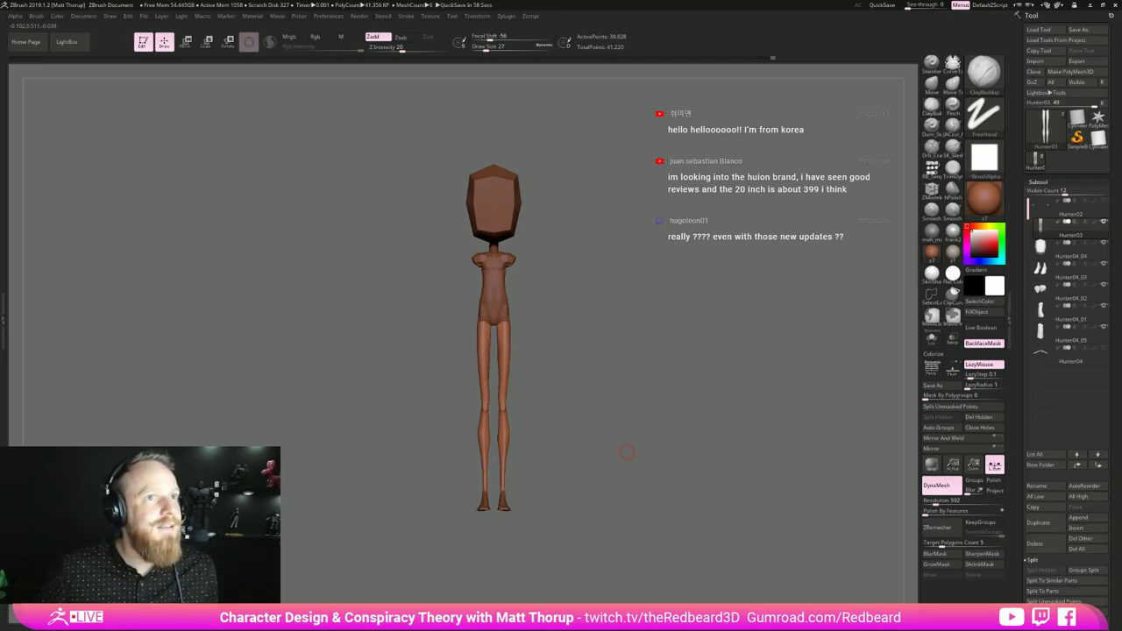
left_click_drag(0, 131, 184, 137)
left_click(212, 114)
left_click_drag(197, 190, 308, 201)
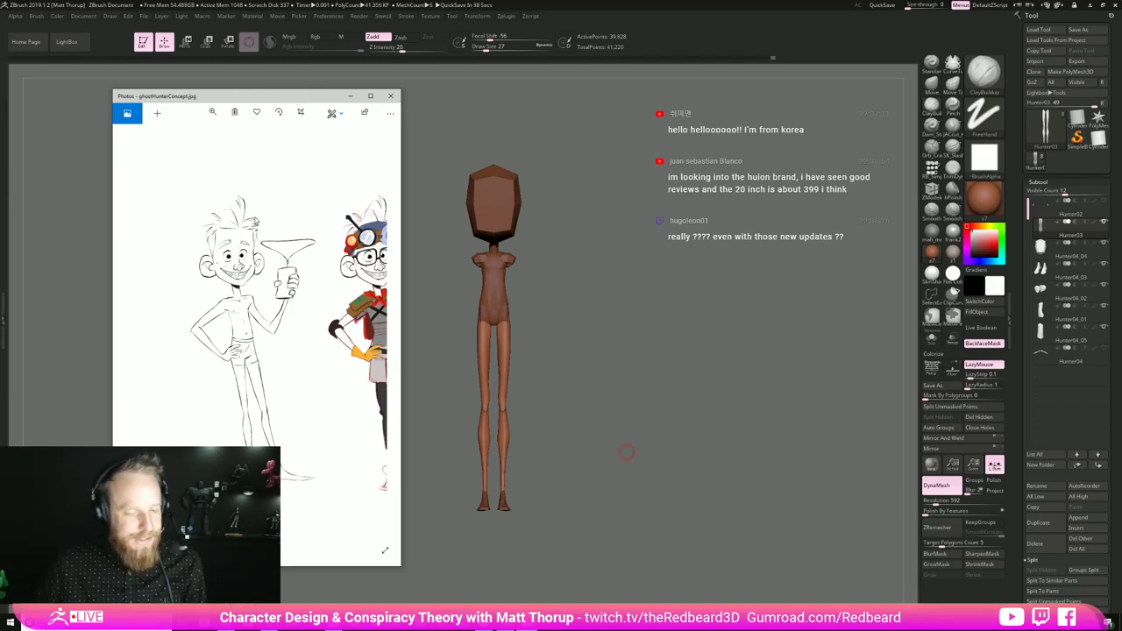
left_click_drag(319, 98, 0, 103)
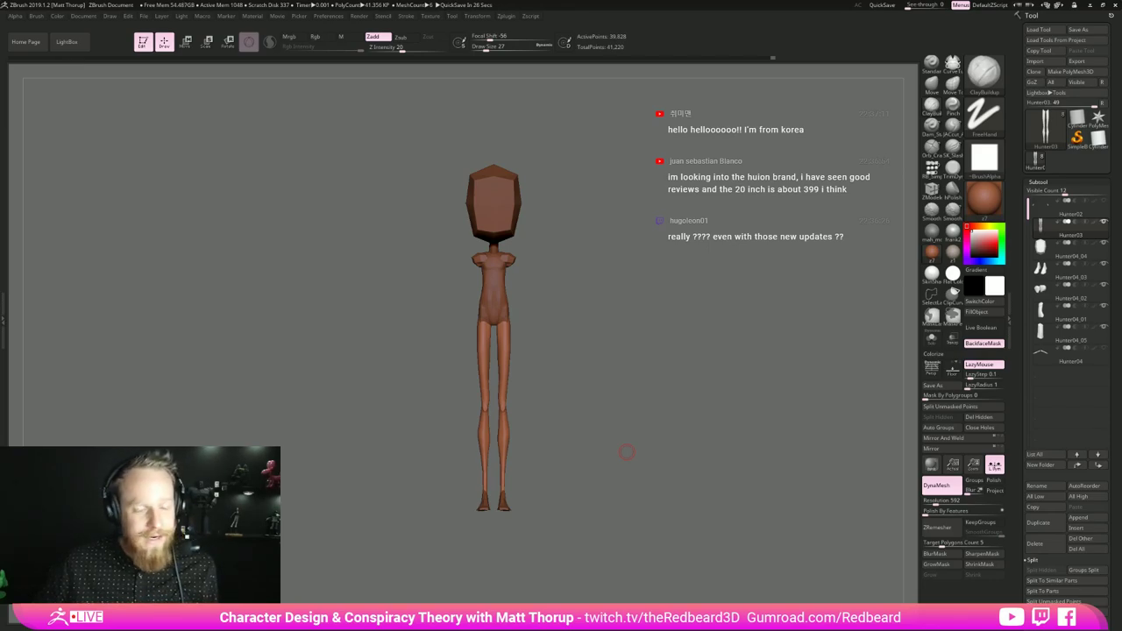
left_click_drag(741, 359, 695, 353)
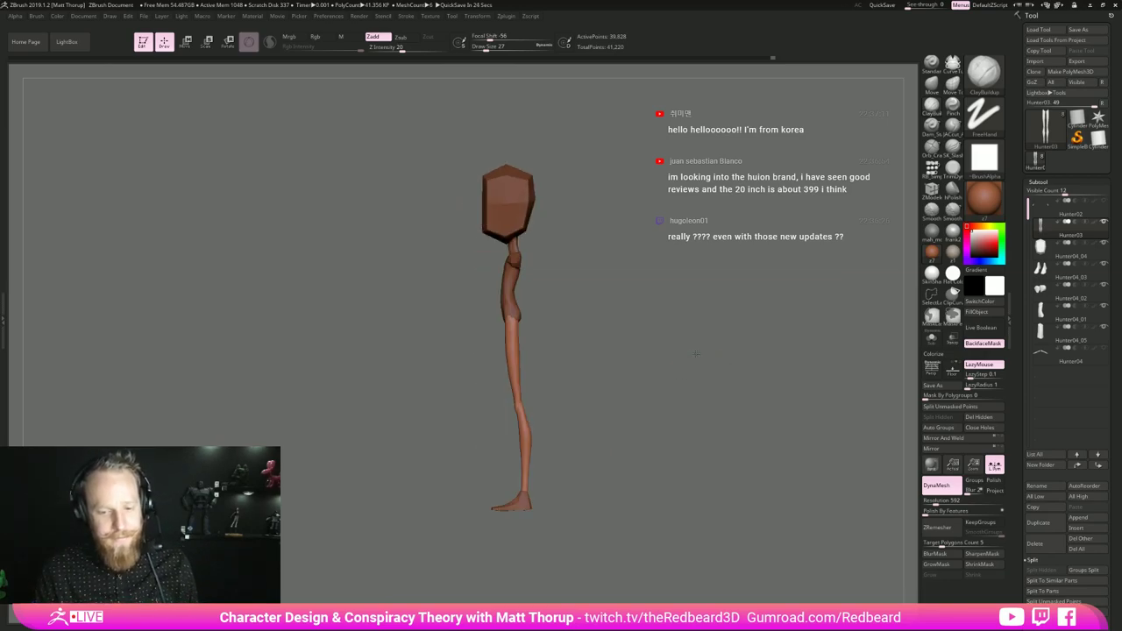
- Place the transform gizmo's pivot at the hips and select the legs and feet subtools for transforming together
key("f")
left_click_drag(649, 383, 684, 384, "shift")
left_click_drag(648, 438, 617, 402, "alt")
left_click_drag(617, 402, 648, 411, "alt")
mouse_move(648, 412)
left_mouse_down("alt")
mouse_move(594, 416)
mouse_move(696, 419)
mouse_move(734, 392)
mouse_move(677, 379)
left_mouse_up("alt")
key("w")
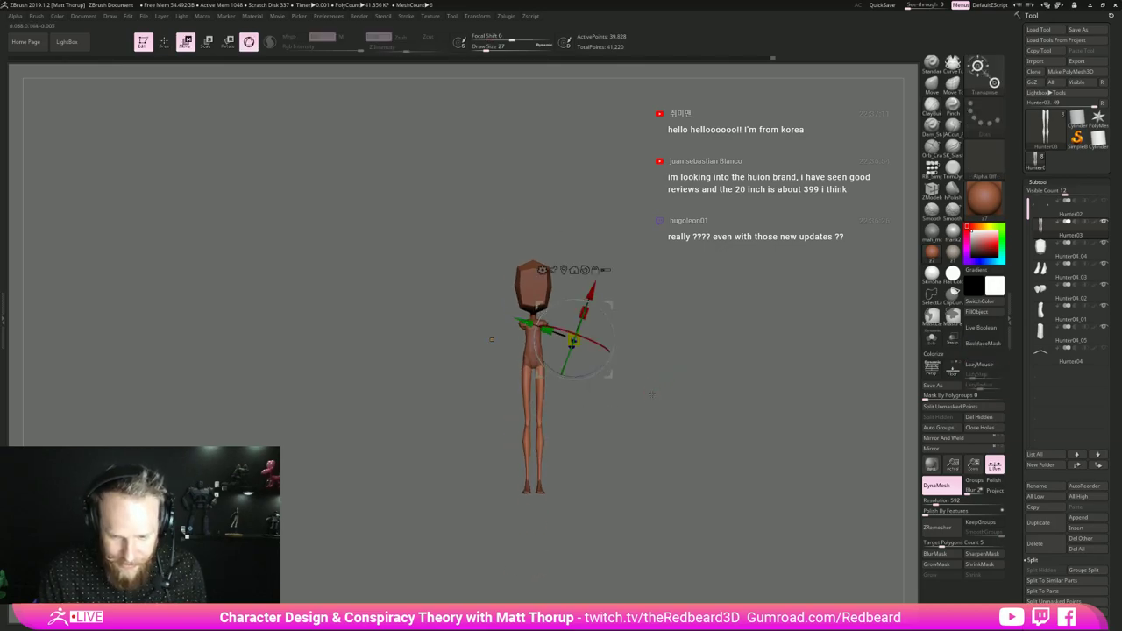
left_click(595, 270)
left_click(585, 270)
left_click(563, 270)
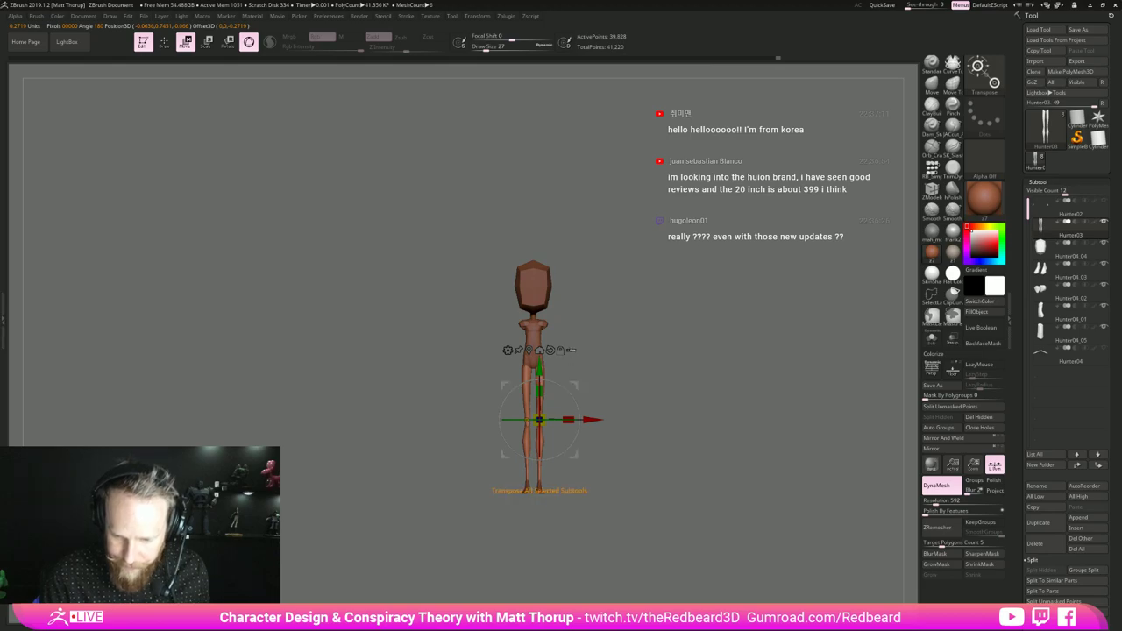
left_click_drag(539, 369, 539, 316)
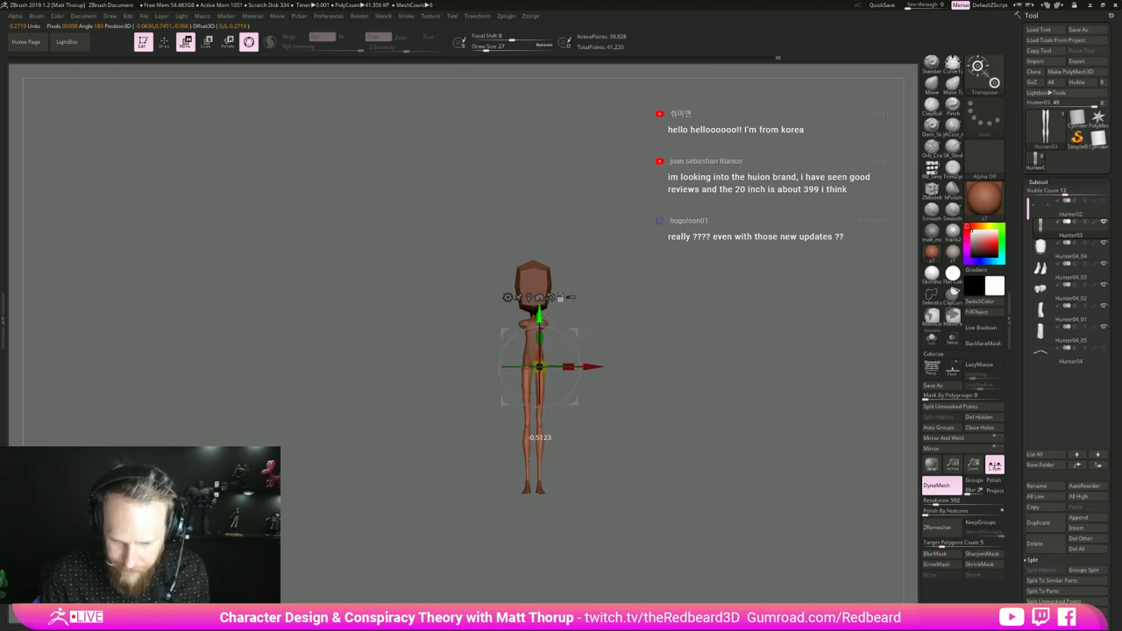
key("ctrl+shift")
mouse_move(654, 404)
left_mouse_down("ctrl+shift")
mouse_move(544, 383)
mouse_move(605, 446)
left_mouse_up("ctrl+shift")
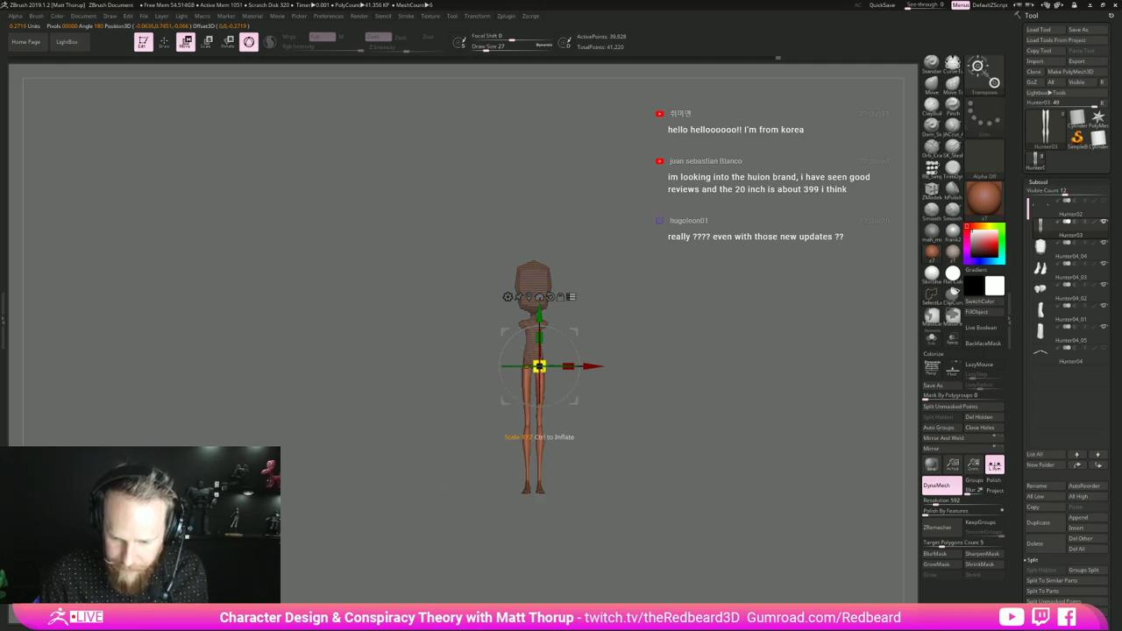
- Try to scale the legs and feet uniformly from the hips
left_click_drag(539, 366, 533, 370)
mouse_move(693, 319)
left_mouse_down()
mouse_move(646, 306)
mouse_move(671, 322)
left_mouse_up()
key("ctrl+z")
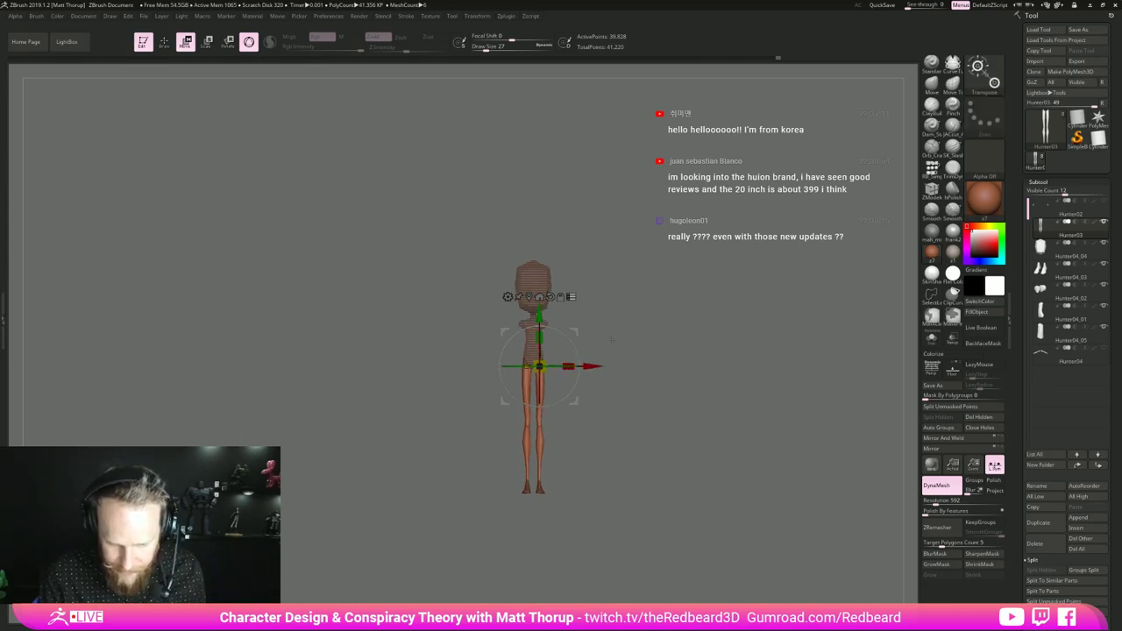
- Shorten the legs and feet slightly by scaling them vertically from the hips
left_click_drag(539, 337, 538, 344)
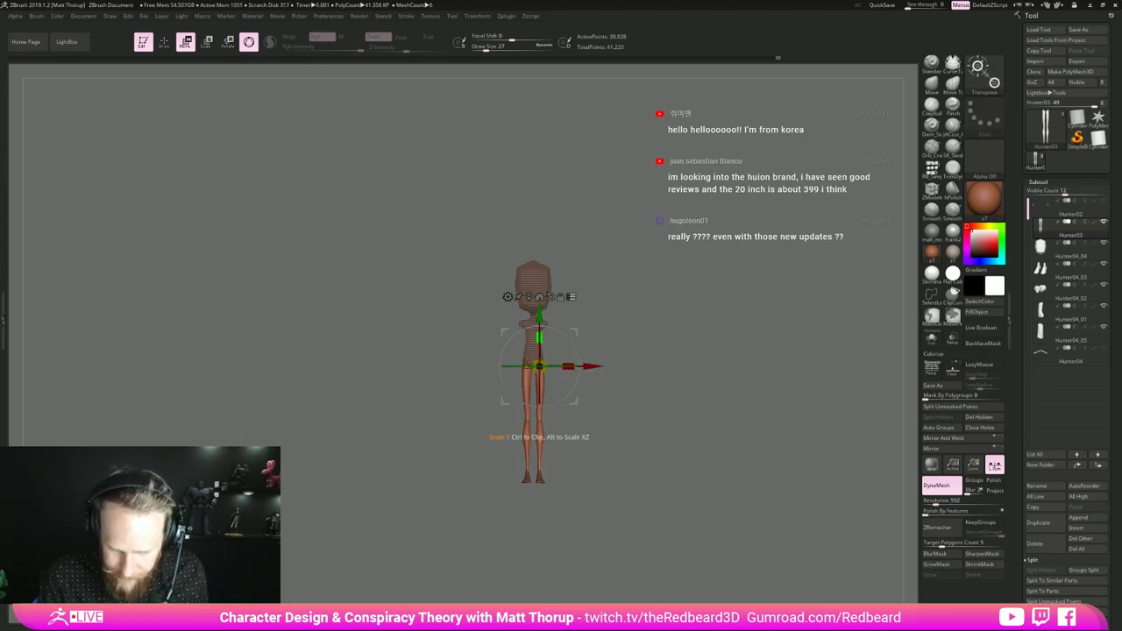
mouse_move(667, 292)
left_mouse_down()
mouse_move(649, 296)
mouse_move(669, 337)
mouse_move(706, 336)
mouse_move(734, 355)
mouse_move(675, 354)
left_mouse_up()
key("q")
- Nudge the knee contours in front view with the Move brush
left_click_drag(675, 354, 670, 379, "alt")
mouse_move(671, 380)
left_mouse_down()
mouse_move(707, 379)
mouse_move(673, 385)
left_mouse_up()
left_click_drag(673, 385, 708, 430, "alt")
key("b")
key("m")
key("v")
key("s")
left_click_drag(534, 500, 539, 501)
left_click_drag(610, 539, 606, 423, "alt")
key("s")
left_click_drag(538, 394, 540, 390)
- Mask the lower legs, then invert and blur the mask to protect the thighs and knees
mouse_move(517, 532)
left_mouse_down("ctrl")
mouse_move(523, 409)
mouse_move(532, 537)
mouse_move(534, 452)
mouse_move(531, 537)
left_mouse_up("ctrl")
key("ctrl+z")
left_click(789, 536, "ctrl")
left_click(945, 553)
- Adjust the placement of the unmasked lower legs with the Move brush, raising the draw size to 104
left_click_drag(531, 512, 529, 513)
key("s")
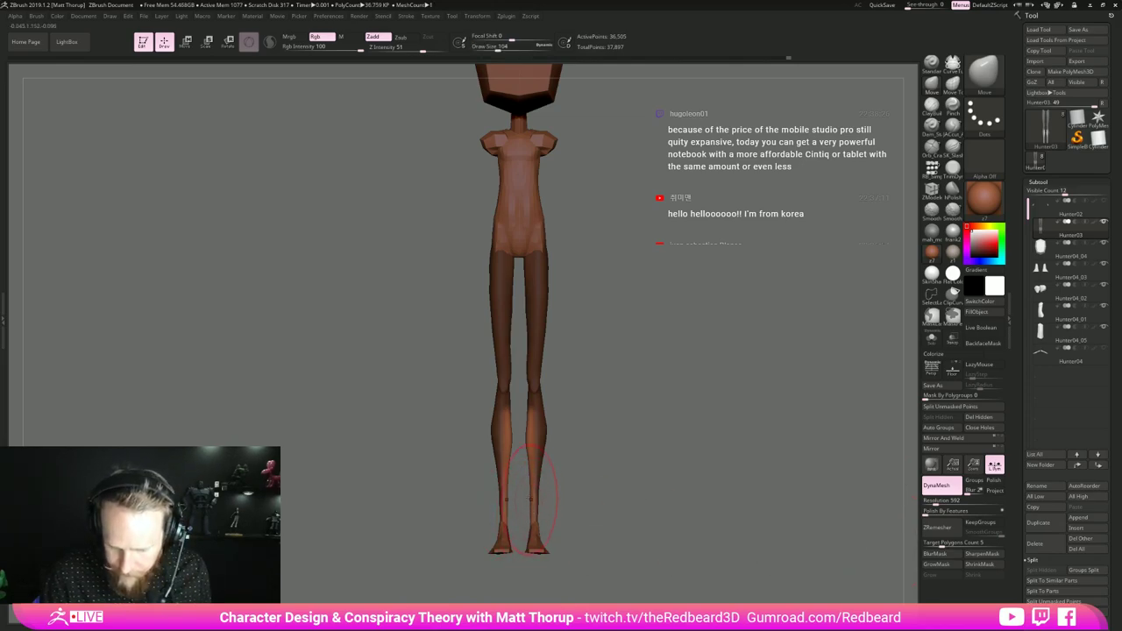
left_click_drag(468, 485, 337, 493)
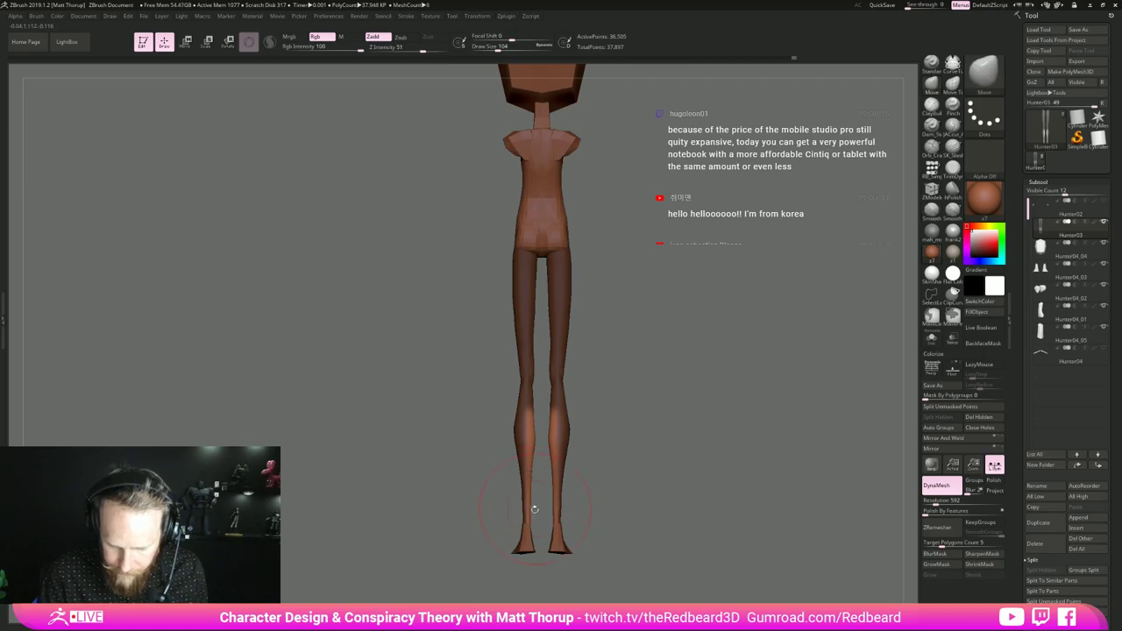
- Invert the leg mask, then nudge the leg contours around the calves with the Move brush, reducing the draw size to 41
left_click(604, 470, "ctrl")
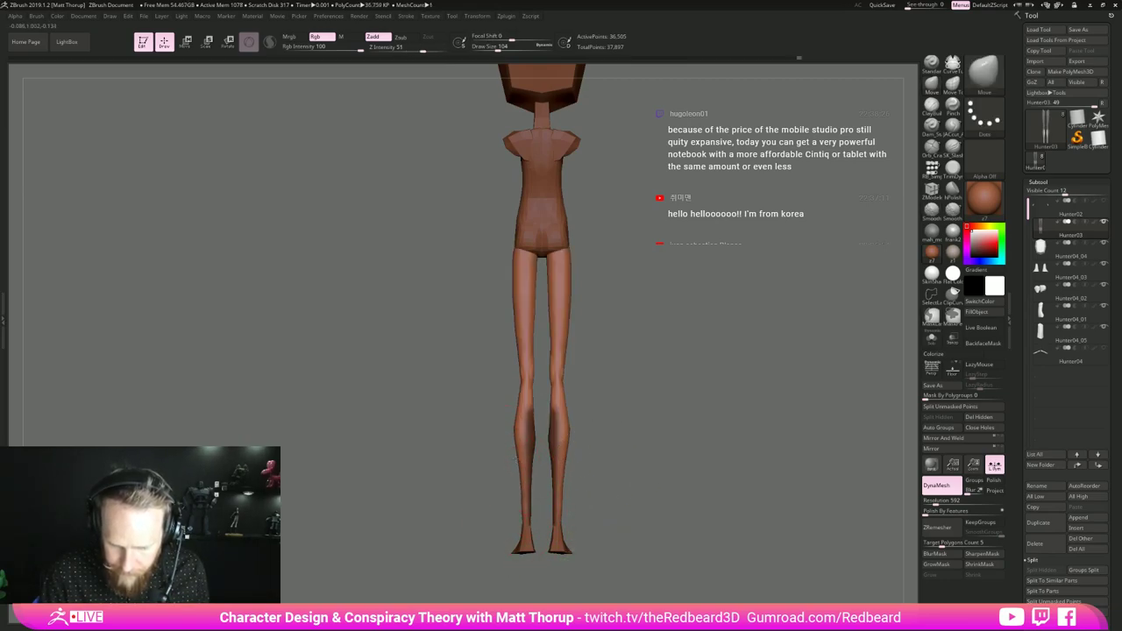
left_click_drag(507, 436, 508, 430)
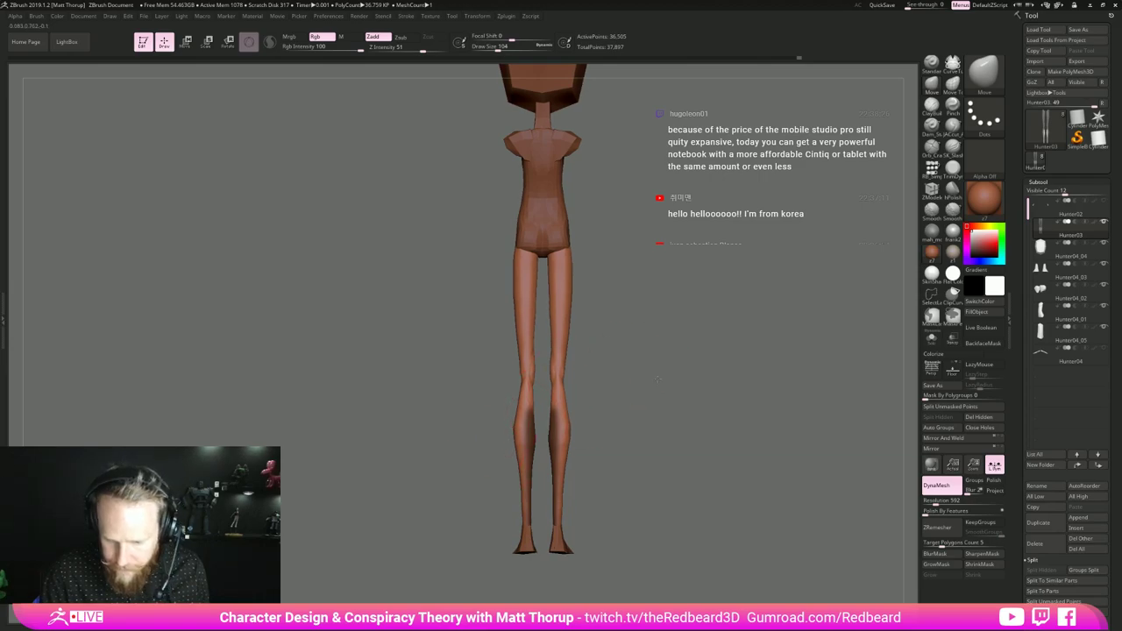
left_click_drag(605, 405, 687, 394, "shift")
key("s")
left_click_drag(517, 518, 514, 513)
key("s")
left_click_drag(569, 458, 644, 451)
left_click_drag(631, 482, 763, 355, "alt")
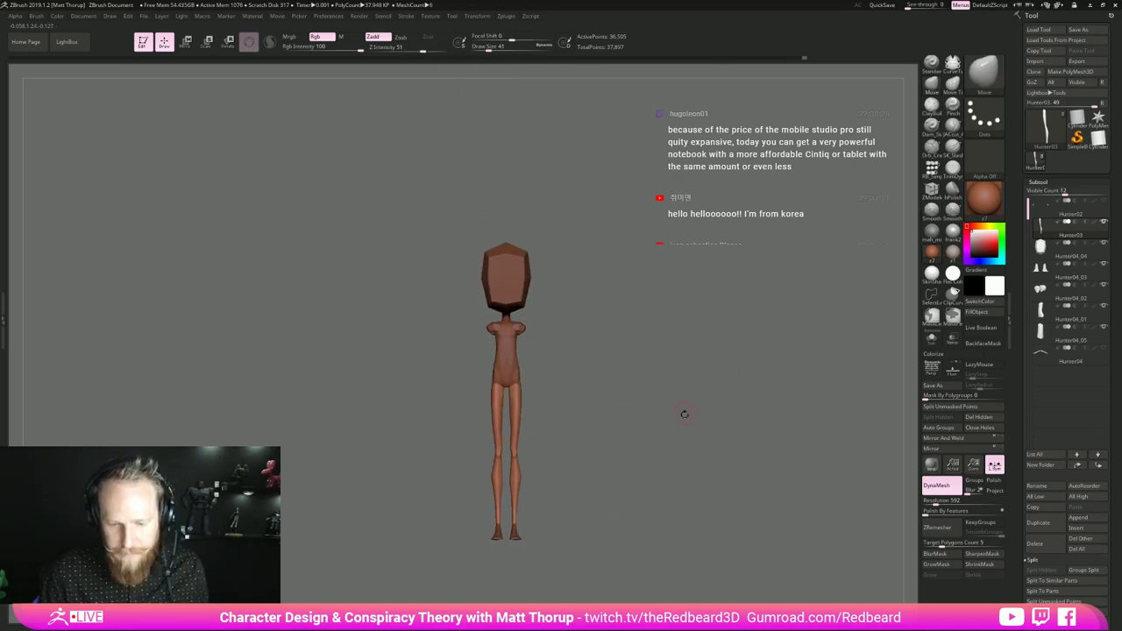
left_click_drag(683, 412, 680, 430, "alt")
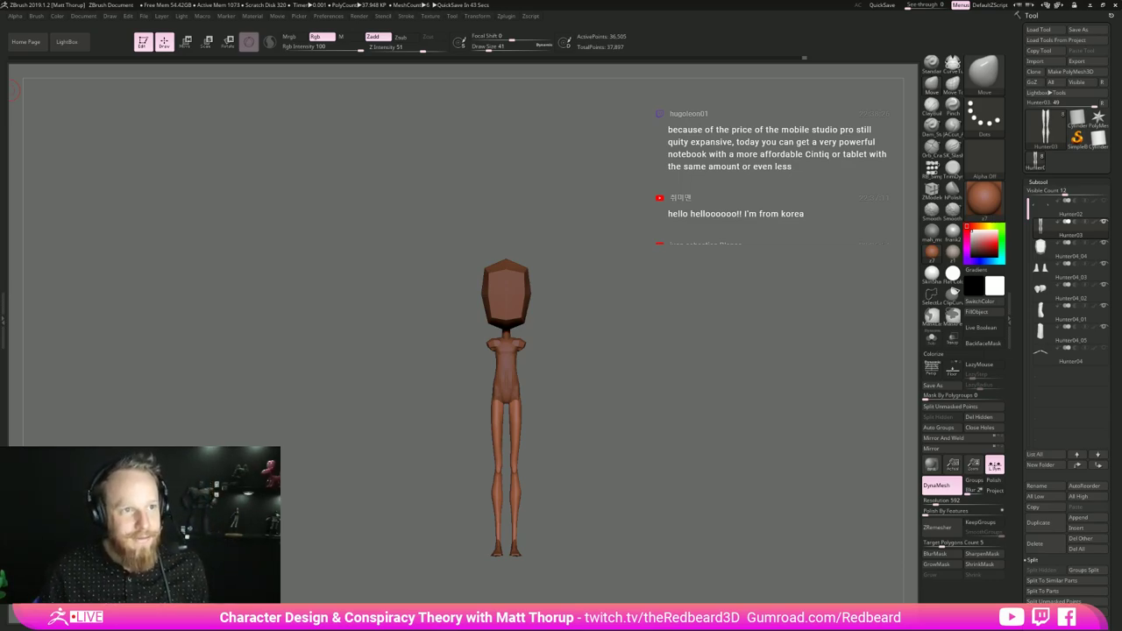
- Work on the front of the knees with the ClayBuildup brush, reducing the draw size to 13
mouse_move(640, 398)
left_mouse_down()
mouse_move(630, 440)
mouse_move(658, 419)
mouse_move(605, 426)
mouse_move(696, 450)
mouse_move(643, 489)
left_mouse_up()
key("]")
mouse_move(544, 314)
left_mouse_down("shift")
mouse_move(606, 353)
mouse_move(654, 338)
mouse_move(562, 377)
mouse_move(594, 443)
mouse_move(658, 350)
left_mouse_up("shift")
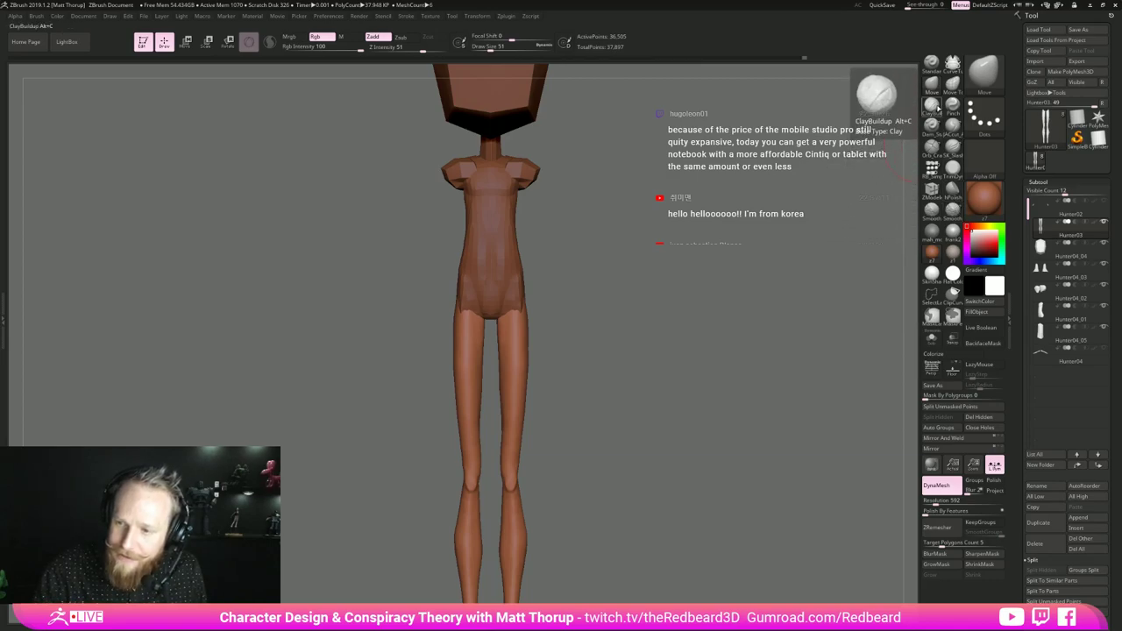
left_click(932, 106)
key("s")
mouse_move(542, 345)
left_mouse_down()
mouse_move(525, 335)
mouse_move(526, 288)
mouse_move(571, 321)
mouse_move(698, 343)
mouse_move(642, 460)
mouse_move(633, 394)
mouse_move(664, 402)
left_mouse_up()
key("s")
left_click_drag(543, 374, 537, 374)
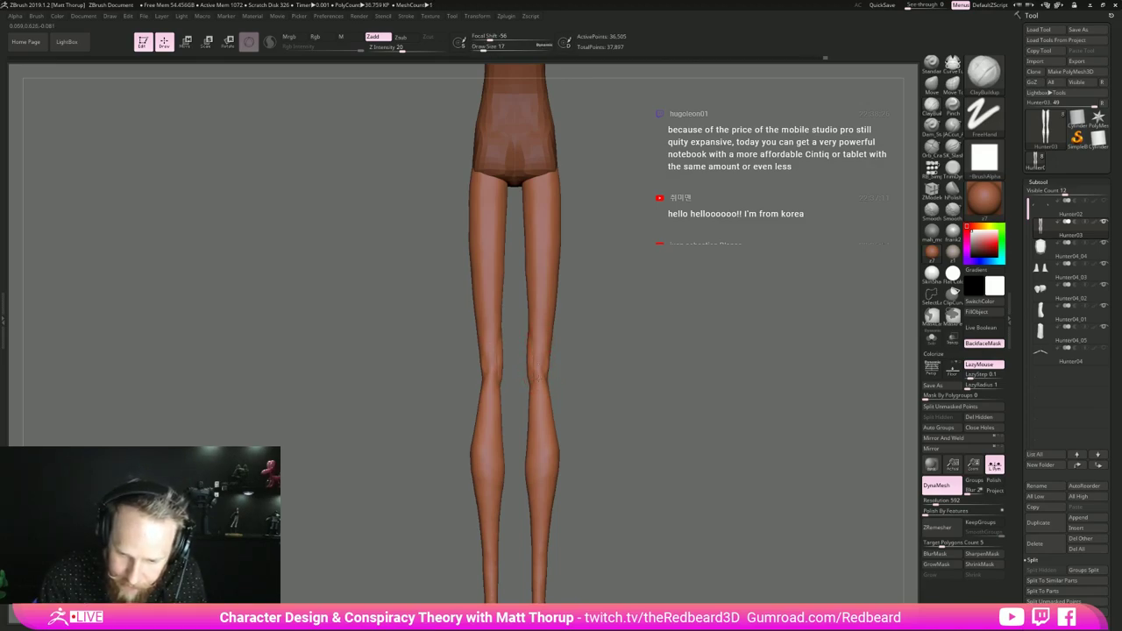
mouse_move(573, 375)
left_mouse_down("alt")
mouse_move(581, 345)
mouse_move(537, 340)
mouse_move(538, 303)
left_mouse_up("alt")
key("s")
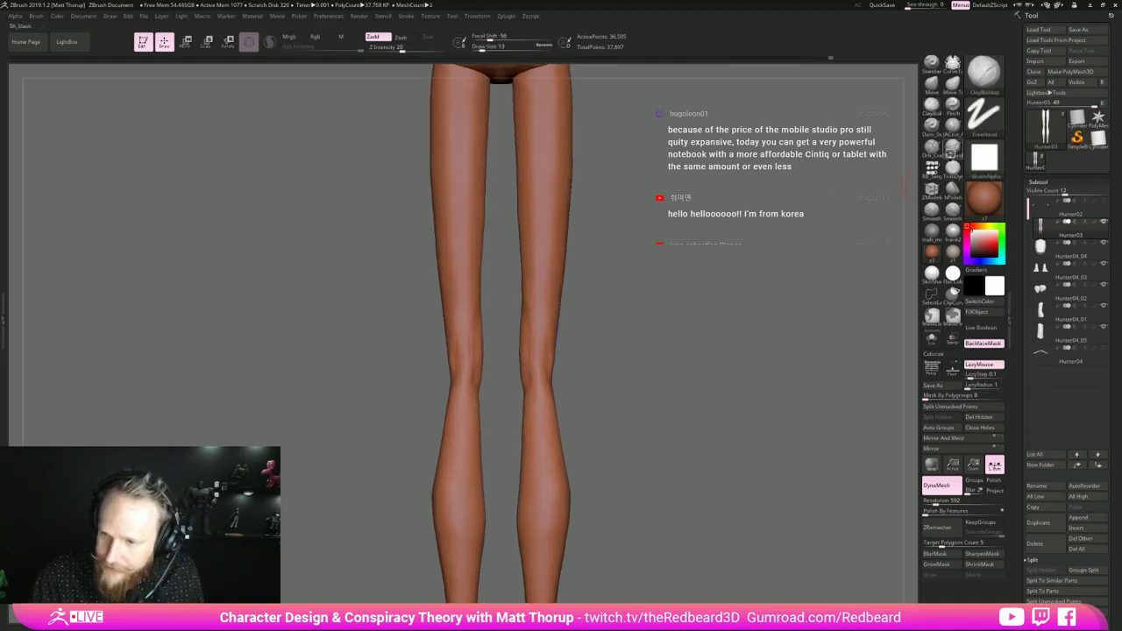
- Carve the kneecap outlines with the JACut brush at draw size 11 and smooth the grooves
left_click(952, 152)
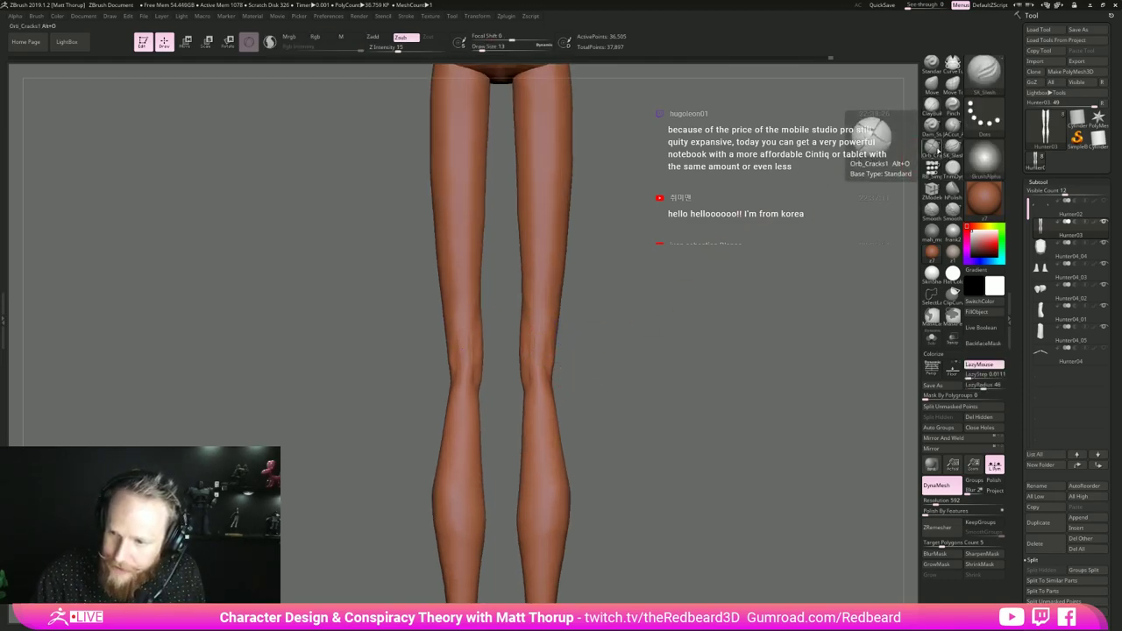
left_click(953, 127)
key("s")
left_click_drag(545, 364, 543, 364)
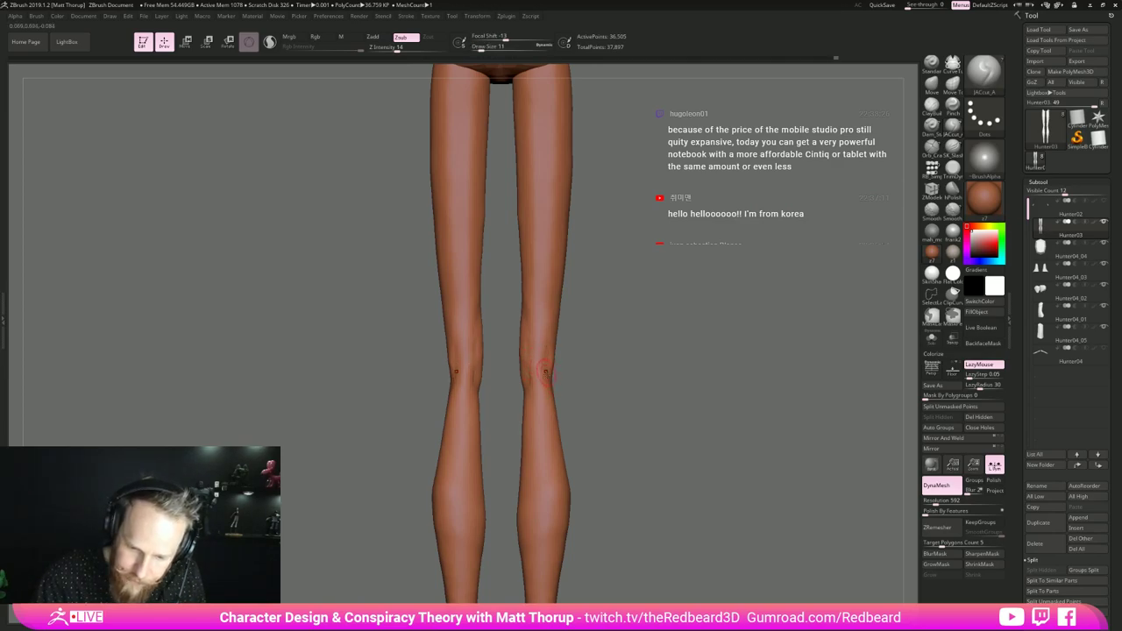
mouse_move(514, 416)
left_mouse_down()
mouse_move(491, 413)
mouse_move(527, 373)
mouse_move(490, 396)
mouse_move(525, 339)
left_mouse_up()
left_click_drag(522, 378, 528, 337, "shift")
mouse_move(613, 328)
left_mouse_down()
mouse_move(653, 338)
mouse_move(611, 392)
mouse_move(569, 391)
mouse_move(578, 438)
left_mouse_up()
mouse_move(531, 357)
left_mouse_down("shift")
mouse_move(543, 282)
mouse_move(538, 299)
left_mouse_up("shift")
- Enlarge the brush slightly and smooth the carved knees up close
mouse_move(680, 365)
left_mouse_down("alt")
mouse_move(701, 486)
mouse_move(734, 489)
mouse_move(632, 476)
left_mouse_up("alt")
key("]")
key("]")
key("shift")
mouse_move(633, 410)
left_mouse_down("shift")
mouse_move(661, 409)
mouse_move(570, 415)
mouse_move(628, 421)
mouse_move(604, 423)
left_mouse_up("shift")
mouse_move(605, 423)
left_mouse_down("alt")
mouse_move(646, 468)
mouse_move(692, 464)
mouse_move(614, 395)
left_mouse_up("alt")
mouse_move(613, 394)
left_mouse_down()
mouse_move(681, 407)
mouse_move(663, 513)
mouse_move(672, 369)
left_mouse_up()
- Reshape the kneecaps with the Move brush, smooth above them, undo the last stroke and return to the JACut brush
key("b")
key("m")
key("v")
key("s")
left_click_drag(597, 351, 602, 358)
key("s")
left_click_drag(598, 317, 599, 334, "shift")
mouse_move(673, 352)
left_mouse_down()
mouse_move(630, 348)
mouse_move(671, 357)
mouse_move(709, 332)
left_mouse_up()
mouse_move(578, 340)
left_mouse_down()
mouse_move(580, 328)
mouse_move(642, 309)
left_mouse_up()
key("ctrl+z")
key("1")
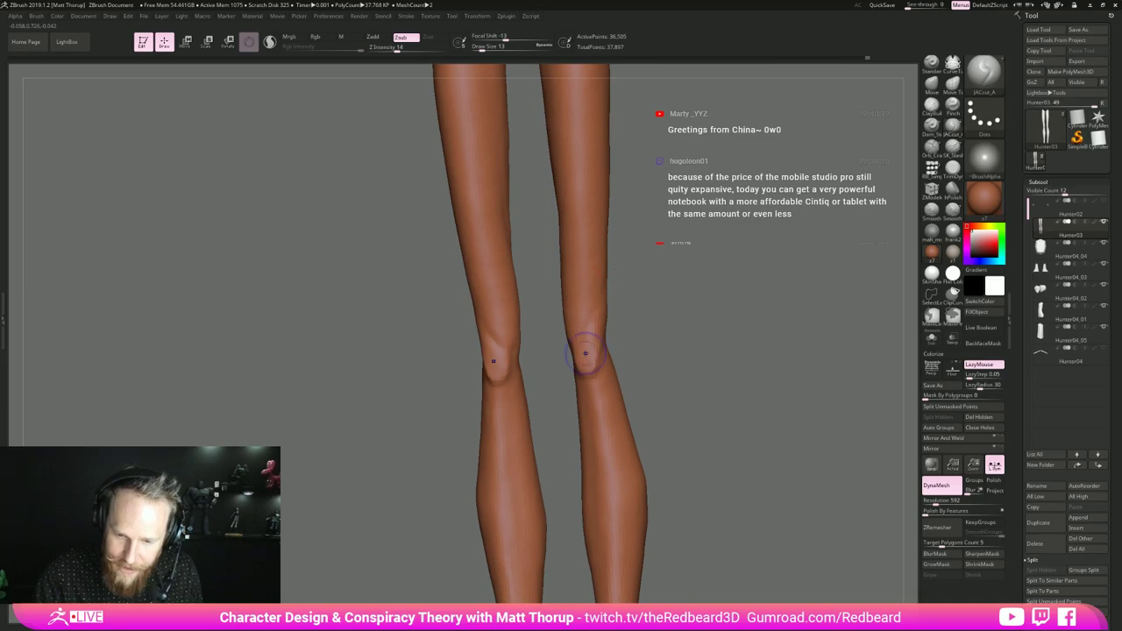
- Smooth the tops of the kneecaps into the lower thighs, reducing the draw size to 8
left_click_drag(585, 353, 587, 341, "shift")
mouse_move(681, 327)
left_mouse_down()
mouse_move(644, 326)
mouse_move(679, 327)
mouse_move(628, 300)
mouse_move(619, 436)
mouse_move(584, 408)
mouse_move(648, 455)
left_mouse_up()
key("s")
left_click(586, 338)
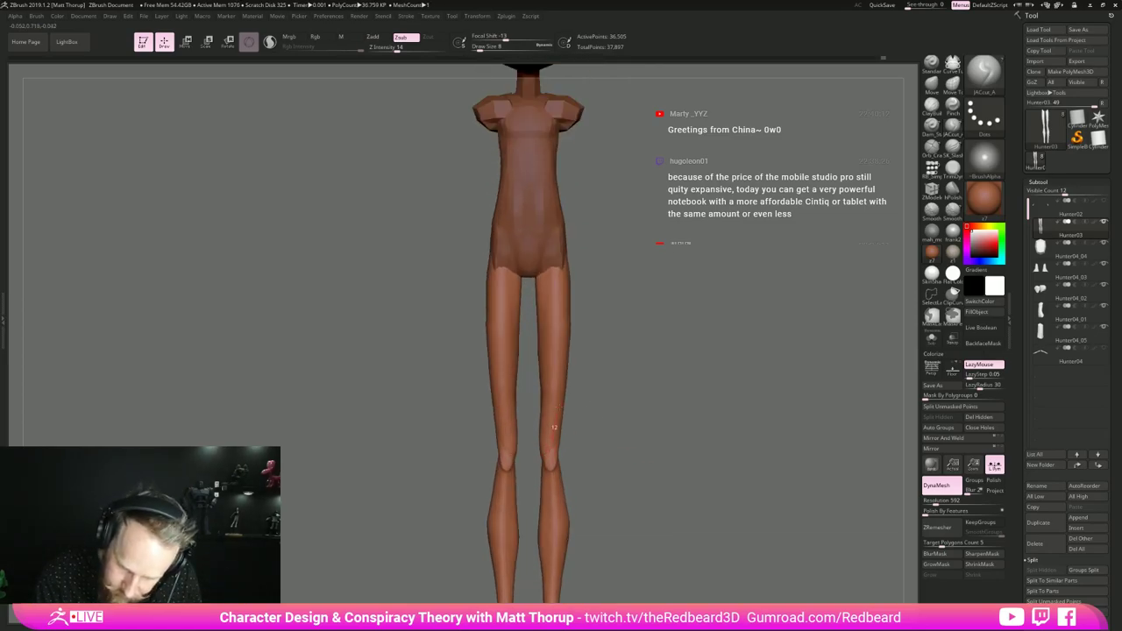
key("shift")
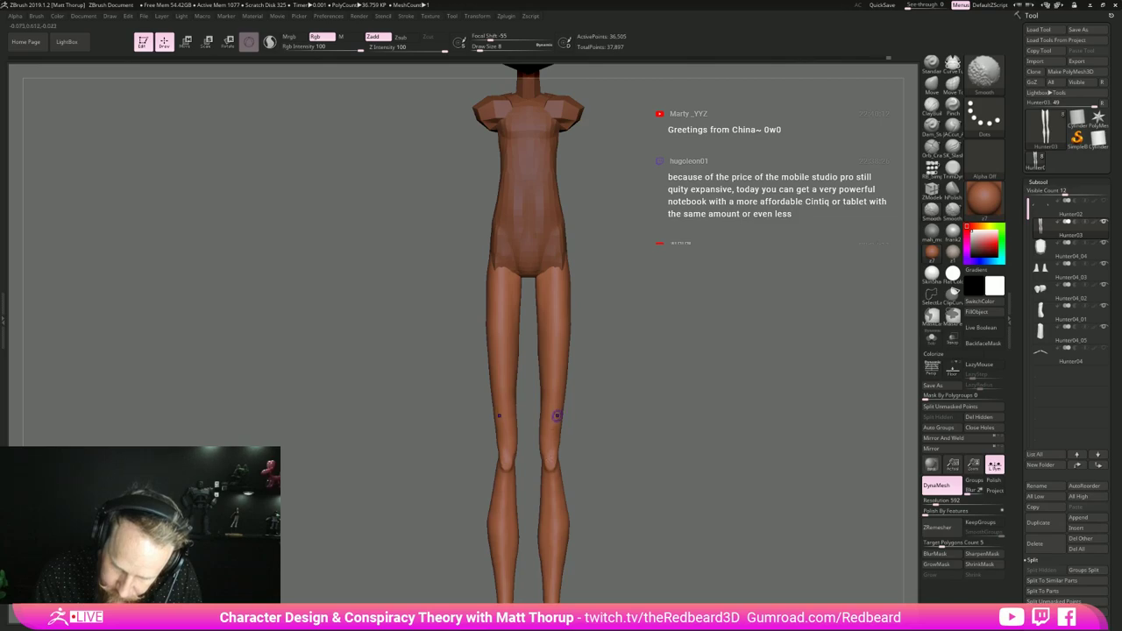
- Refine and smooth the lower shins above the ankles at draw size 11, checking the side profile
mouse_move(643, 418)
left_mouse_down("alt")
mouse_move(648, 371)
mouse_move(603, 366)
mouse_move(645, 386)
left_mouse_up("alt")
left_click_drag(731, 368, 618, 369)
left_click_drag(662, 429, 665, 402, "alt")
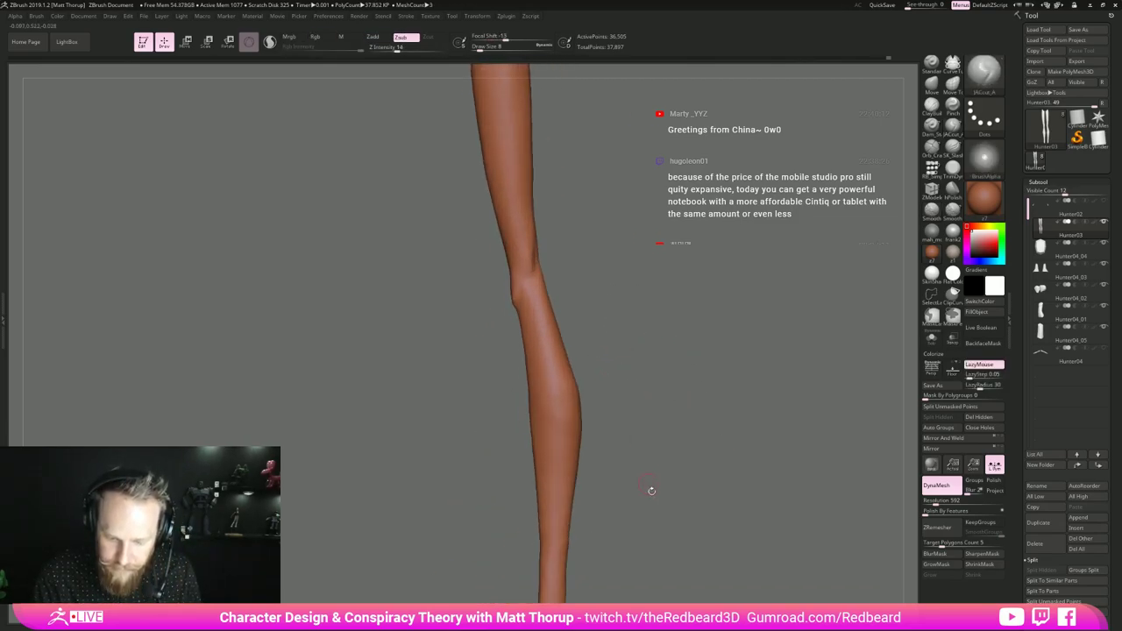
left_click_drag(652, 491, 630, 350, "alt")
mouse_move(533, 417)
left_mouse_down()
mouse_move(603, 414)
mouse_move(618, 428)
mouse_move(581, 428)
mouse_move(561, 471)
left_mouse_up()
key("shift")
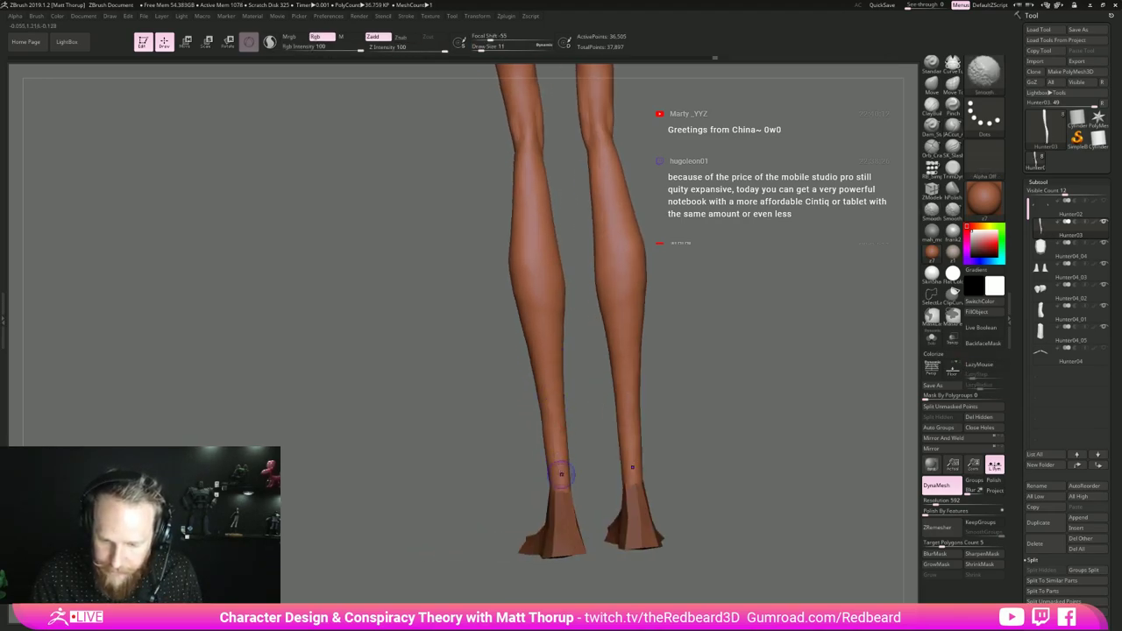
left_click_drag(608, 424, 668, 426)
left_click_drag(668, 426, 644, 381, "alt")
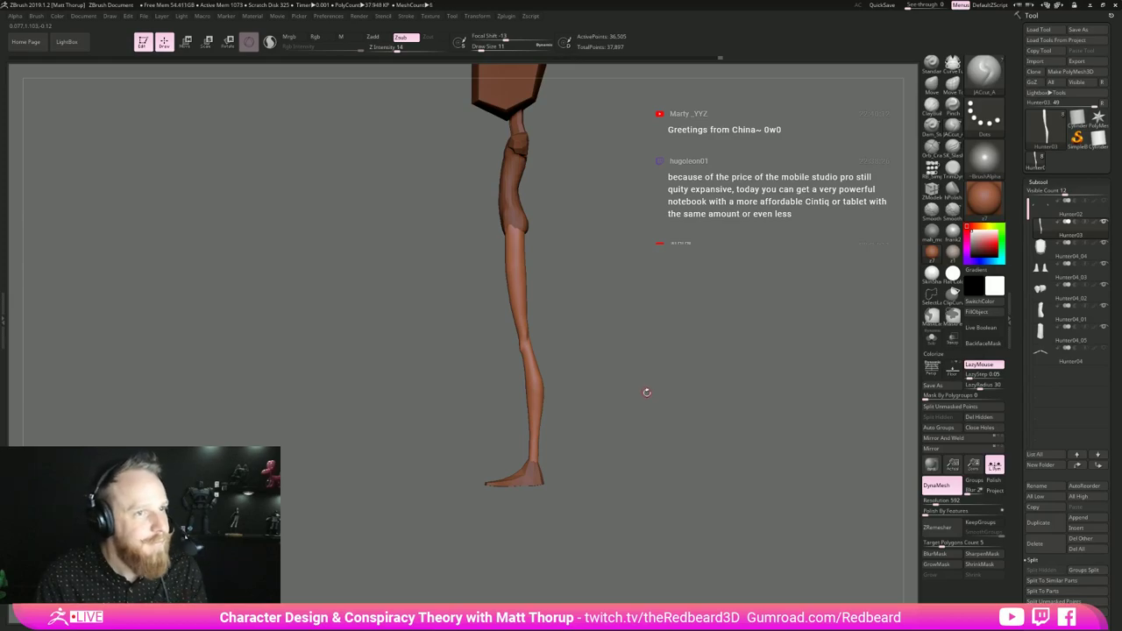
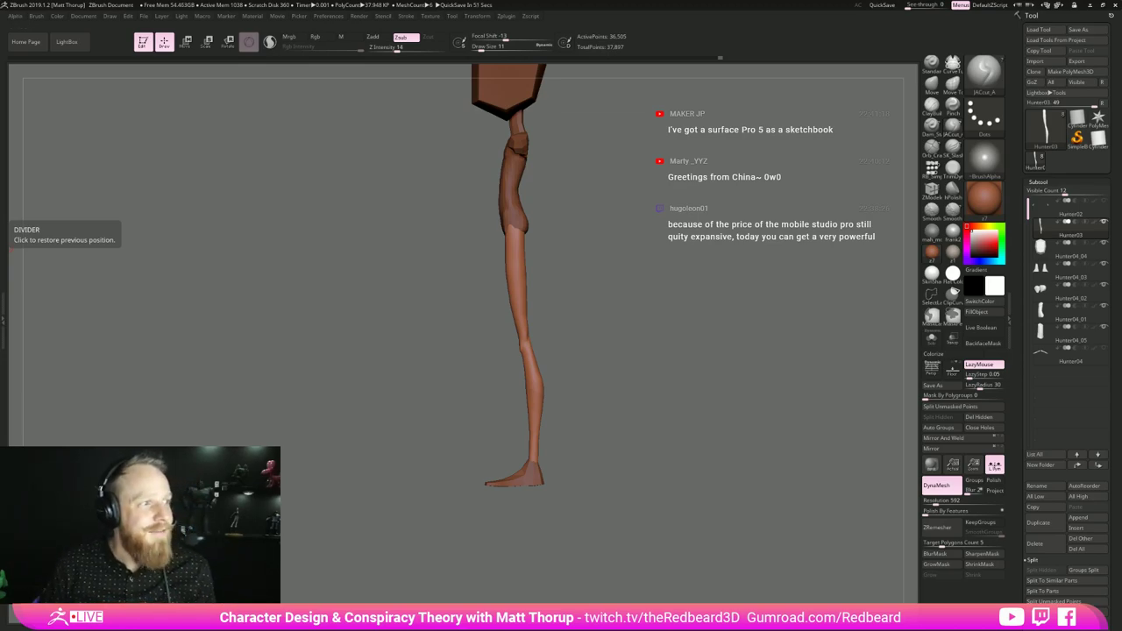
- Smooth the upper and inner thighs at draw size 22
left_click_drag(11, 249, 739, 390)
left_click_drag(648, 346, 693, 444, "alt")
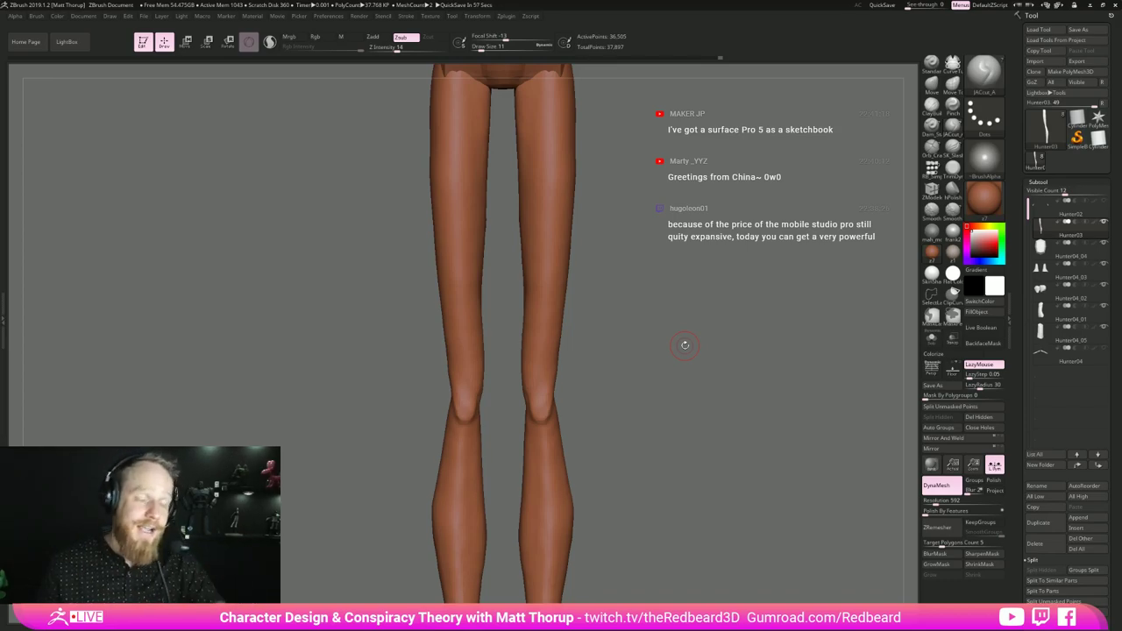
left_click_drag(652, 392, 681, 496, "alt")
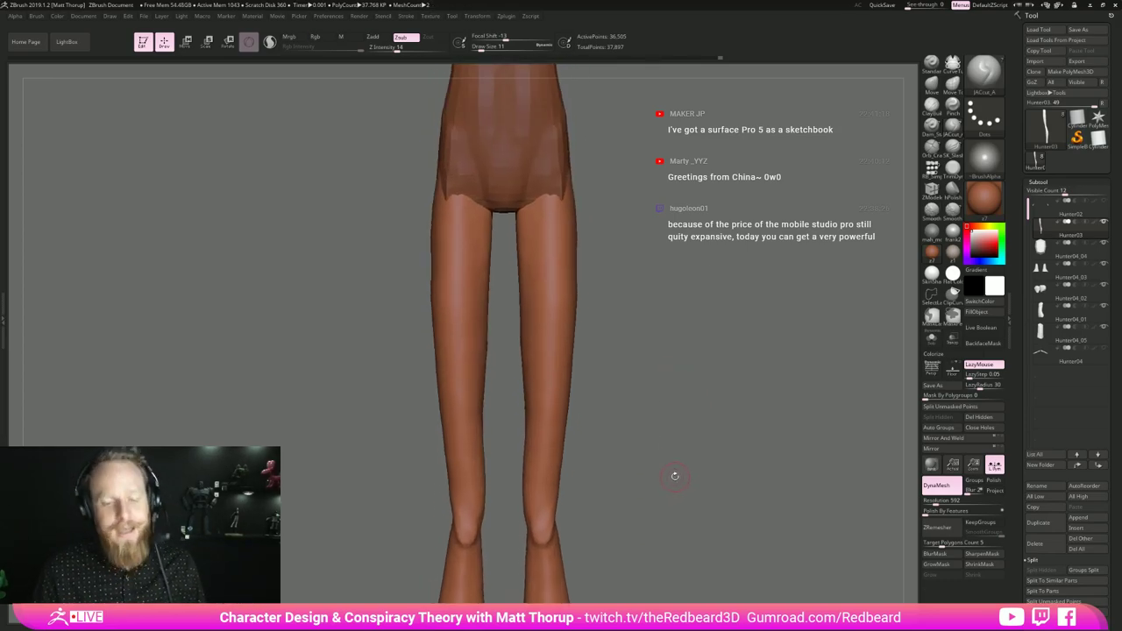
left_click_drag(668, 434, 638, 362)
key("s")
left_click(552, 325)
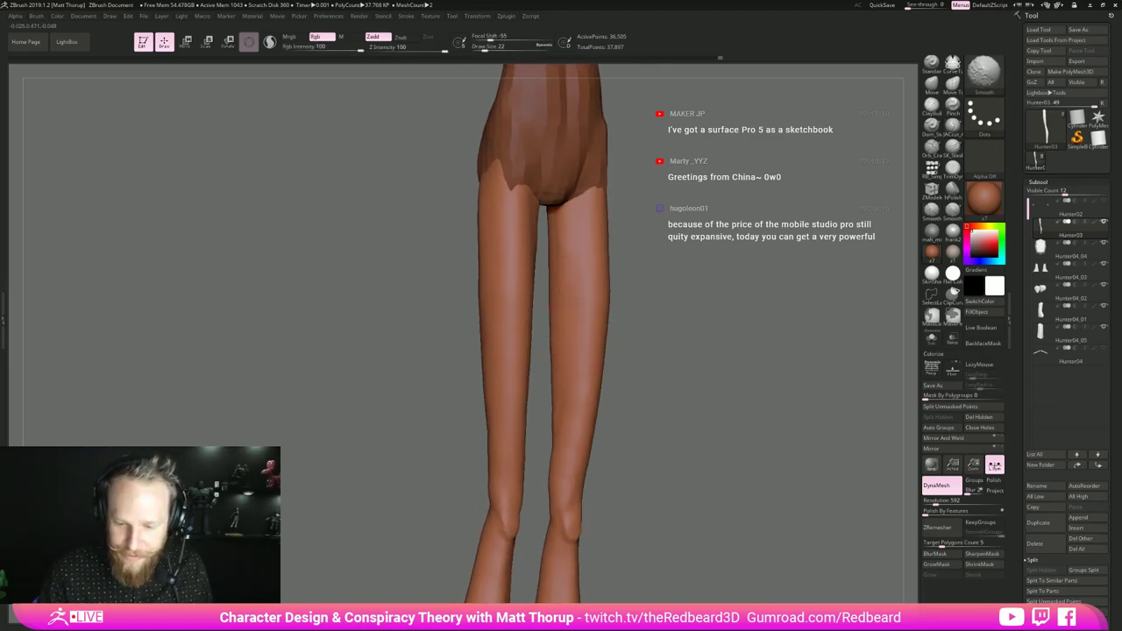
mouse_move(701, 341)
left_mouse_down("shift")
mouse_move(666, 351)
mouse_move(640, 450)
mouse_move(695, 399)
mouse_move(595, 400)
left_mouse_up("shift")
left_click_drag(568, 296, 570, 273, "shift")
left_click_drag(701, 338, 585, 328, "shift")
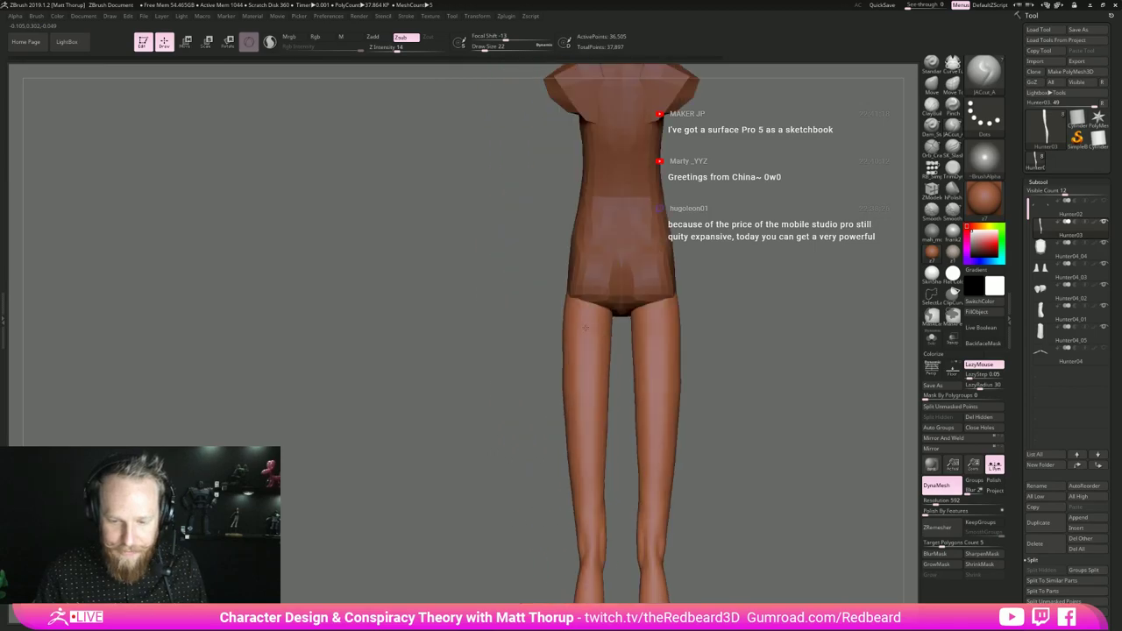
- Flatten the outer thighs below the hips with the hPolish brush at draw size 37 and smooth the surface
left_click_drag(732, 353, 784, 350)
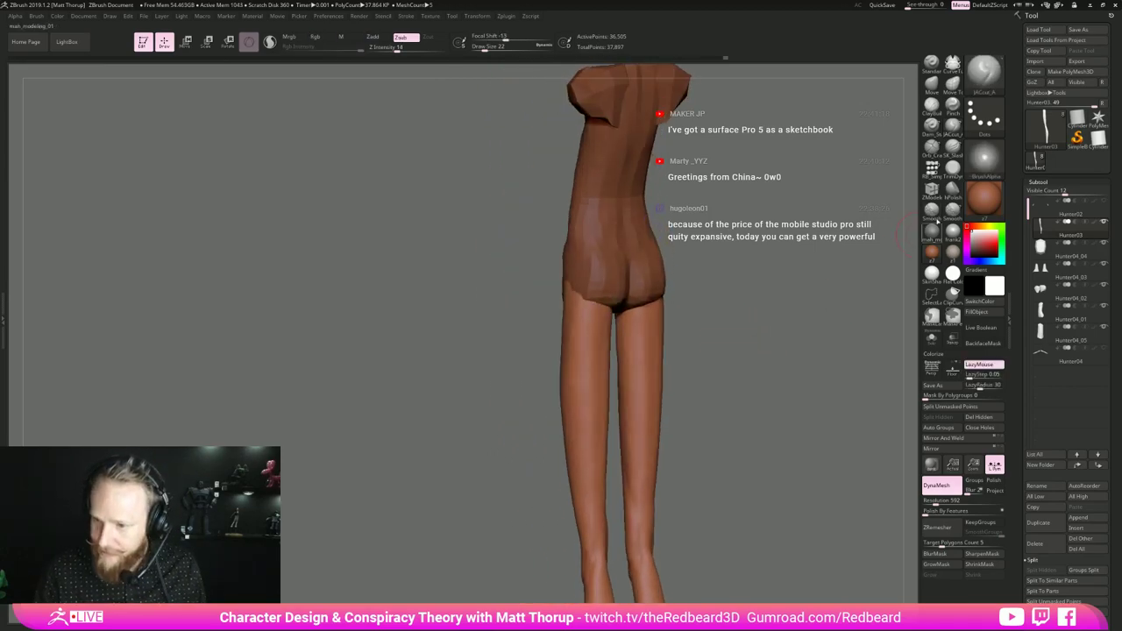
left_click(953, 191)
left_click_drag(718, 333, 769, 336)
key("s")
left_click_drag(571, 323, 576, 323)
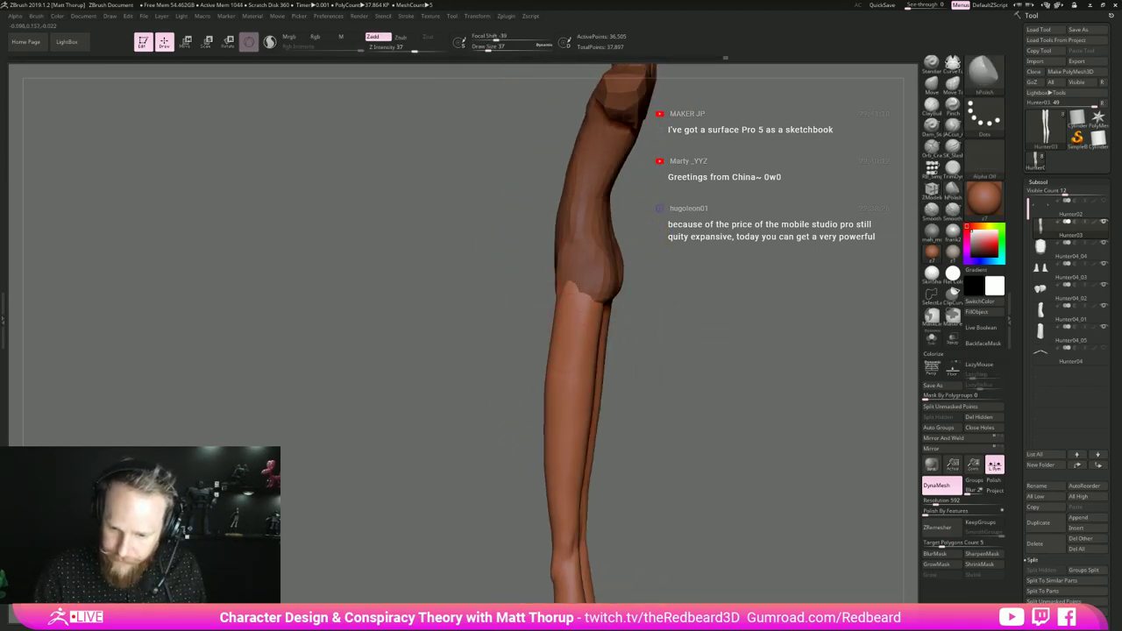
left_click_drag(617, 393, 578, 430, "shift")
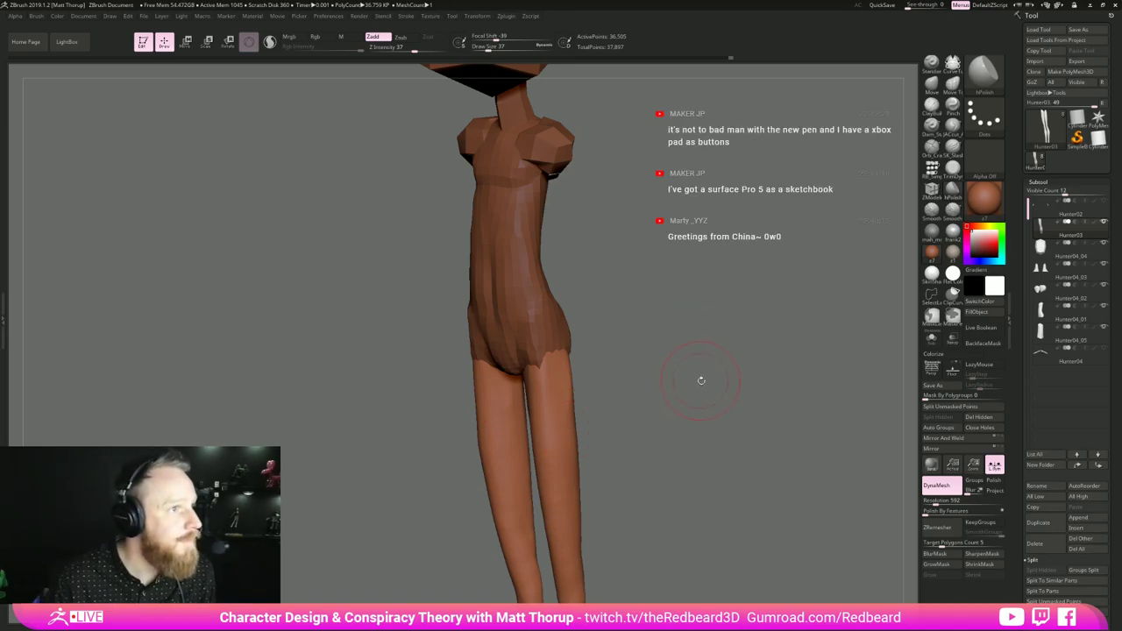
- Reduce the draw size to 22 and smooth the front of the upper thighs
left_click_drag(708, 386, 716, 391)
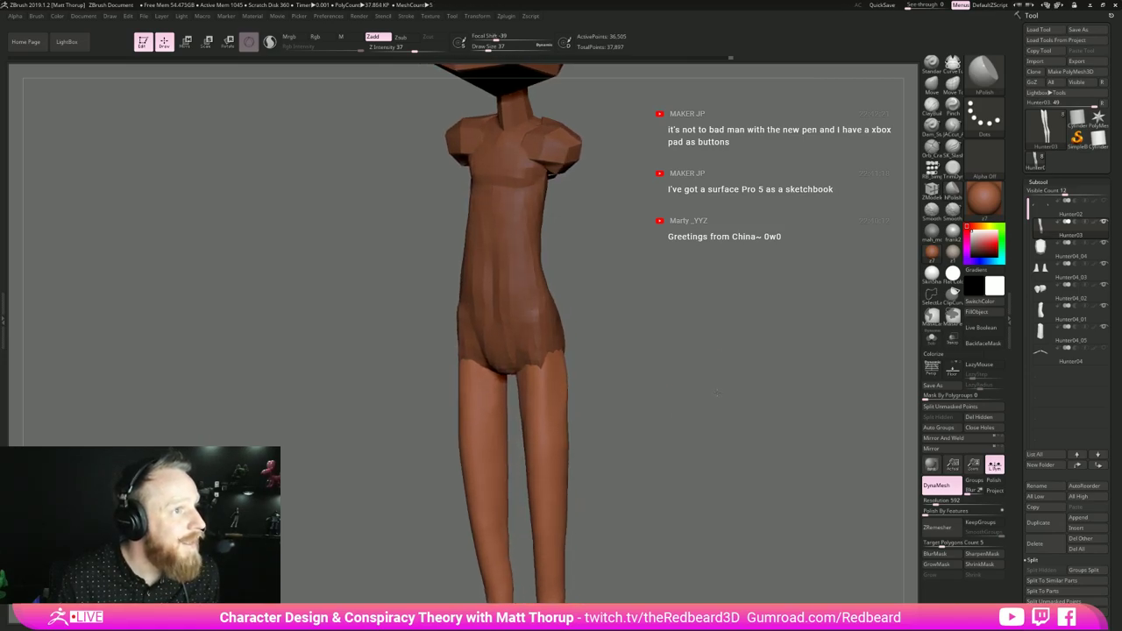
left_click_drag(716, 392, 657, 403)
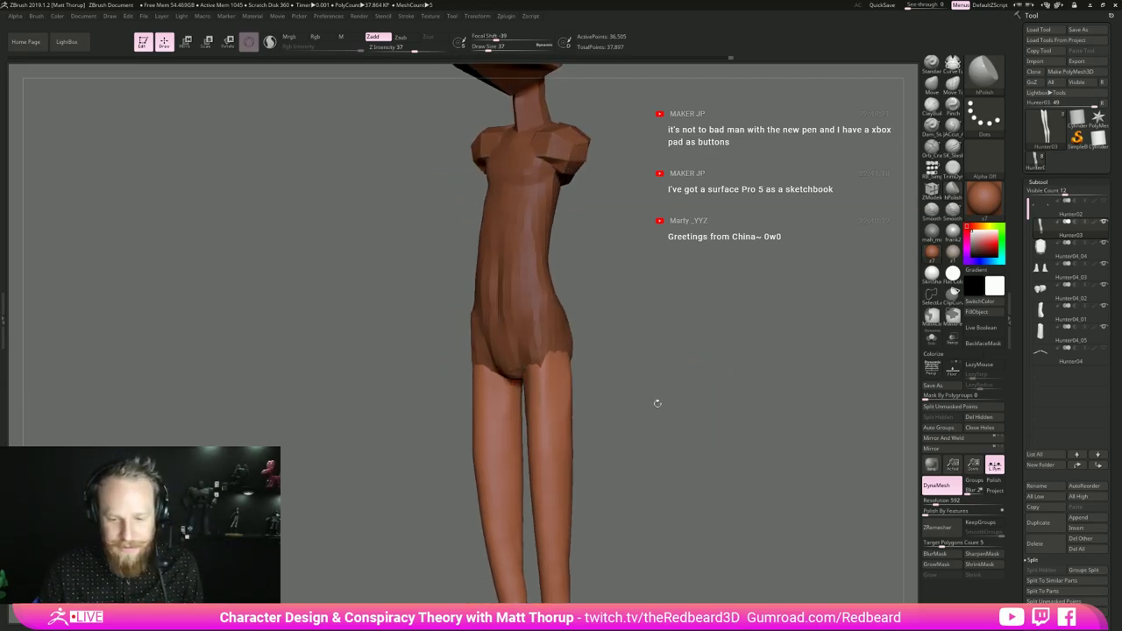
key("s")
left_click_drag(549, 373, 537, 373)
key("shift")
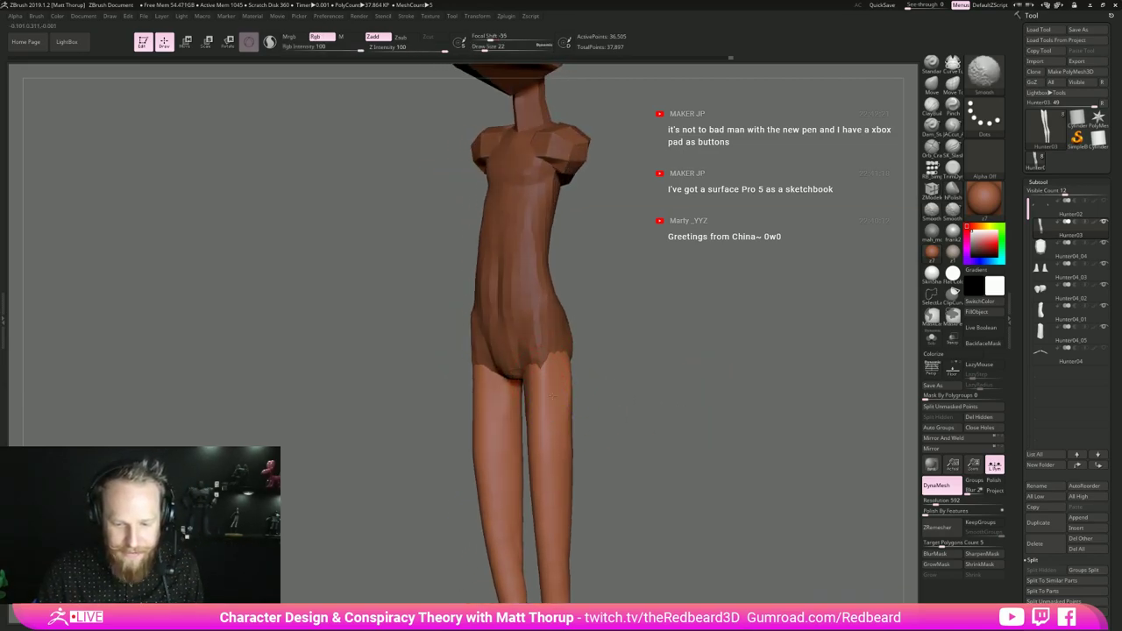
mouse_move(618, 411)
left_mouse_down()
mouse_move(661, 408)
mouse_move(644, 372)
mouse_move(644, 396)
left_mouse_up()
left_click_drag(600, 445, 605, 411, "alt")
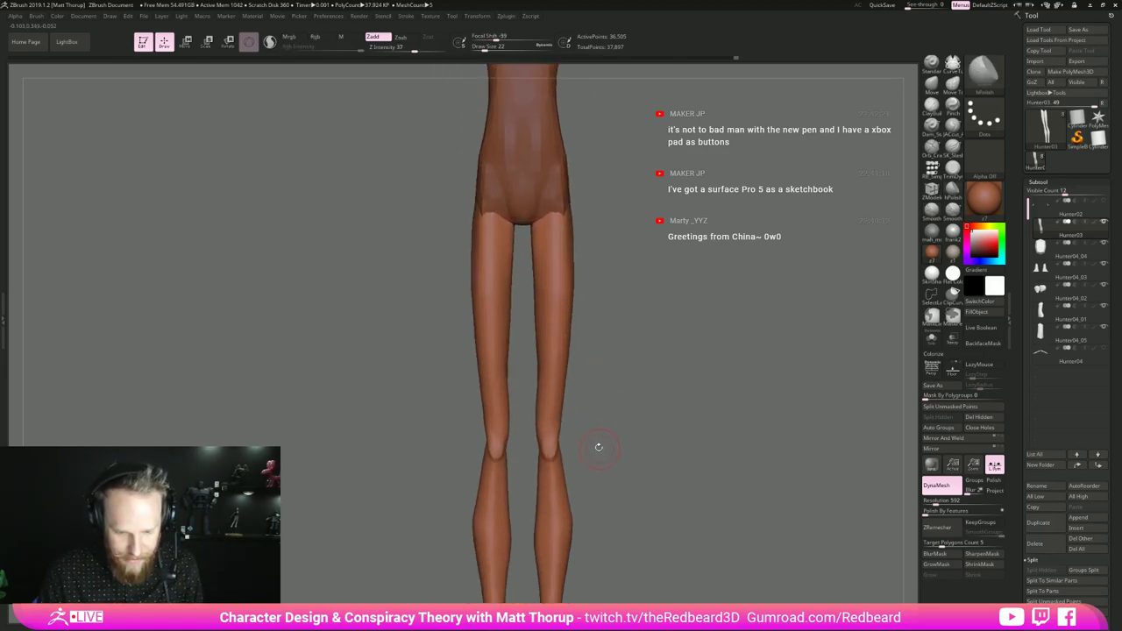
- Polish the kneecap planes with the hPolish brush at draw size 7
key("s")
left_click_drag(554, 440, 551, 440)
left_click_drag(666, 406, 691, 403)
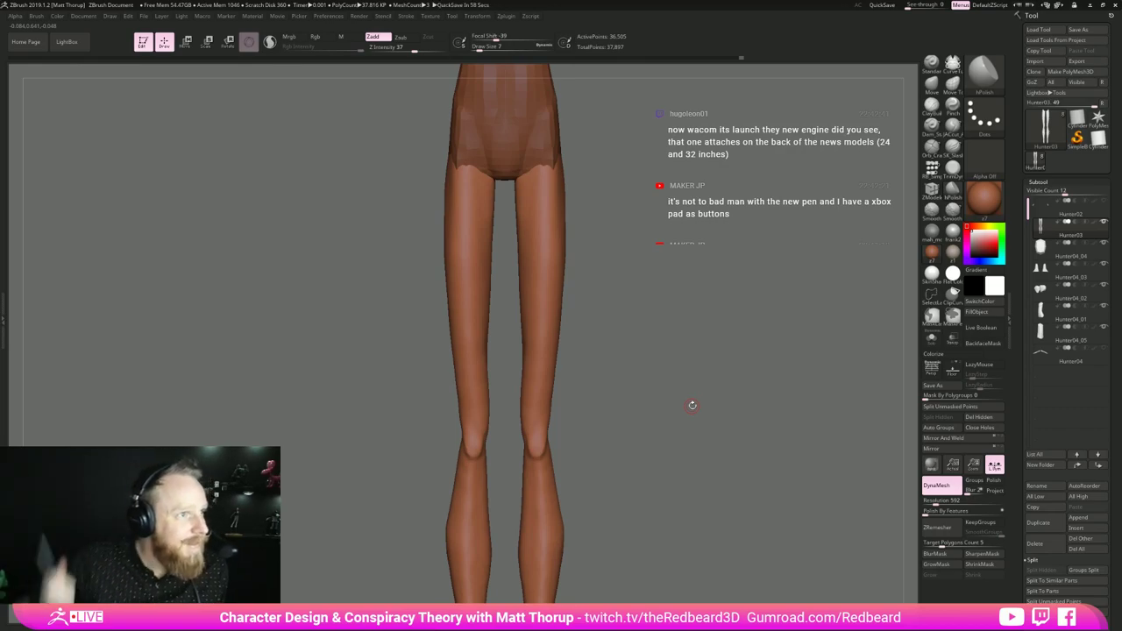
left_click_drag(707, 417, 648, 457)
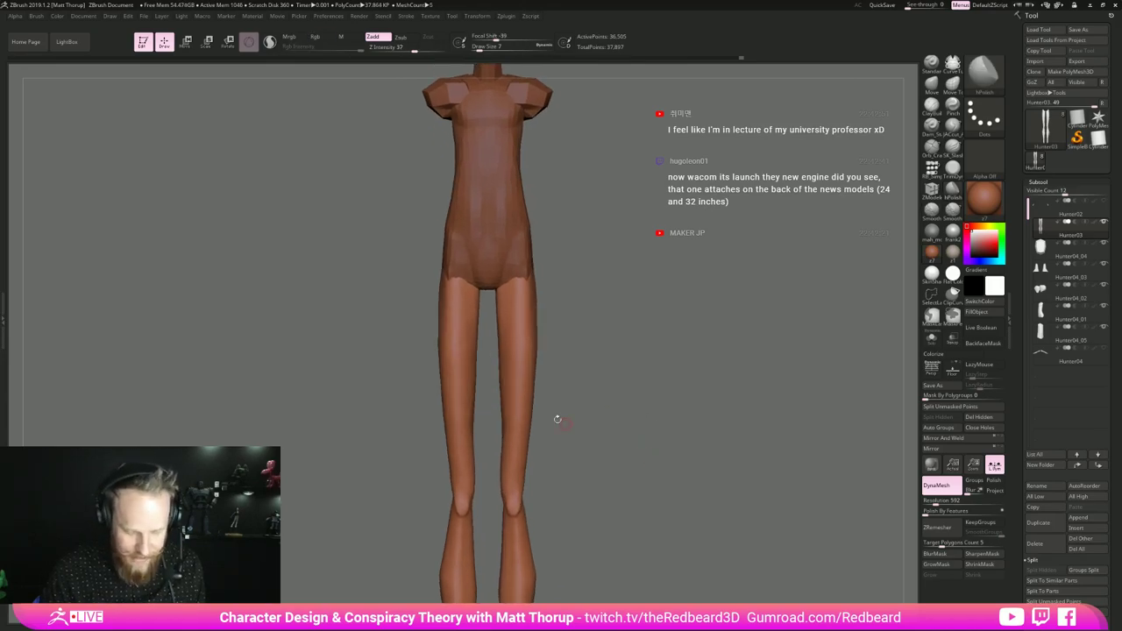
- Switch to the Move brush, try reshaping the outer thigh contours and undo the stroke
key("b")
key("m")
key("v")
key("s")
left_click_drag(514, 391, 530, 394)
left_click_drag(532, 411, 526, 382)
key("ctrl+z")
- Adjust the mid-thigh silhouette with the Move brush at draw size 54, comparing before and after with undo and redo
key("s")
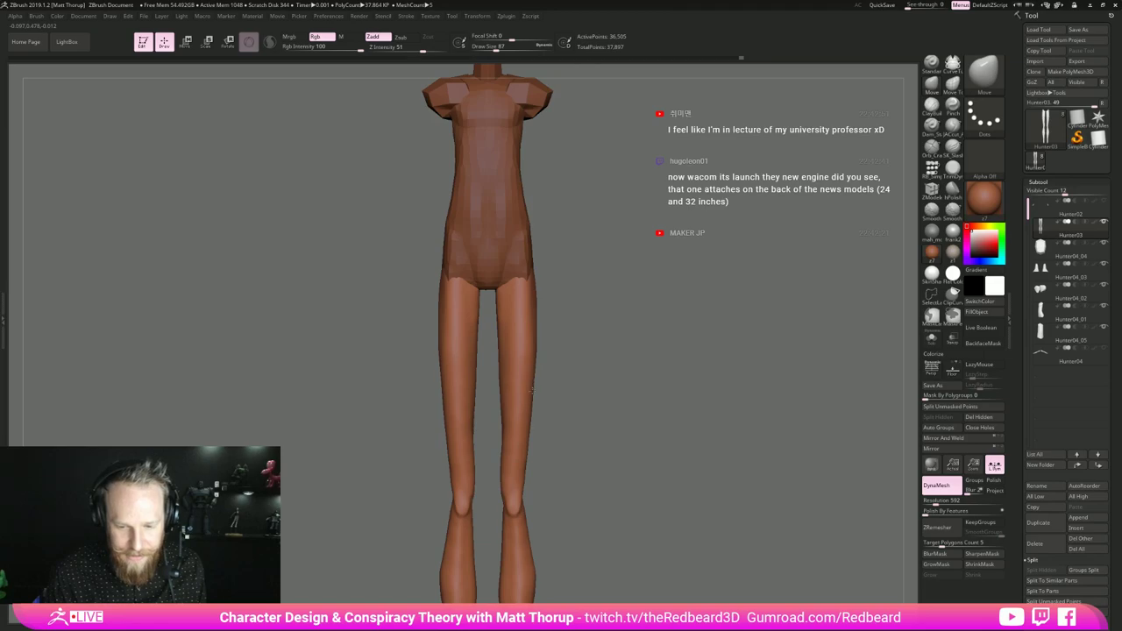
key("s")
mouse_move(504, 430)
left_mouse_down()
mouse_move(532, 434)
mouse_move(493, 454)
mouse_move(504, 430)
mouse_move(461, 398)
mouse_move(427, 410)
mouse_move(483, 402)
left_mouse_up()
key("s")
key("s")
key("s")
key("s")
key("s")
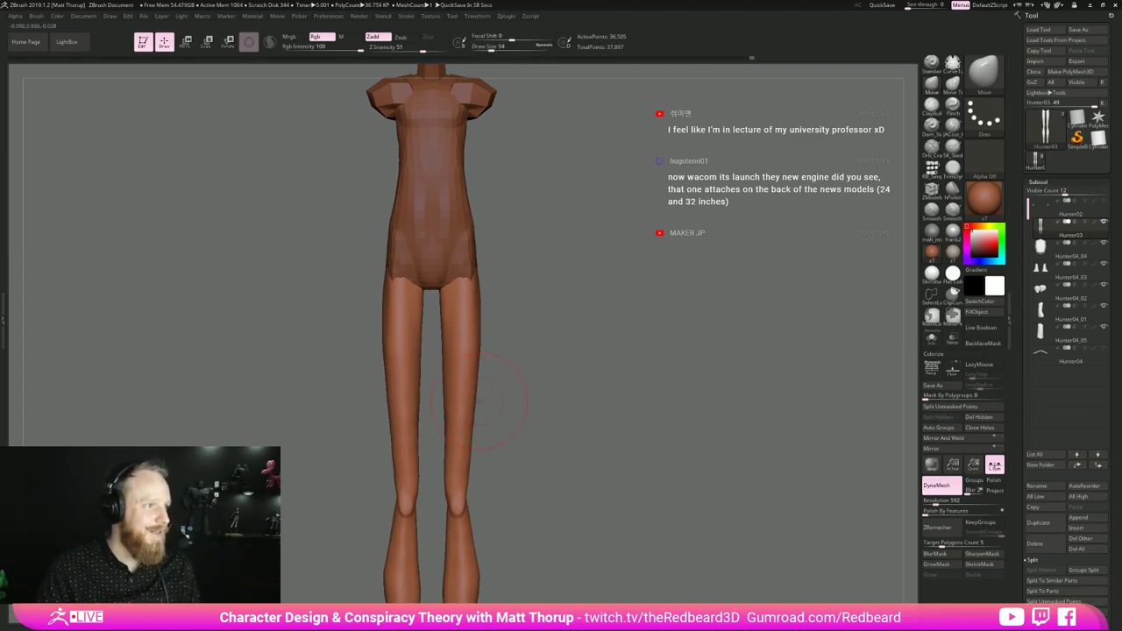
key("ctrl+z")
key("ctrl+shift+z")
- Fine-tune the knee shape with the Move brush at draw size 9, briefly toggling the polyframe display to check the mesh
mouse_move(612, 471)
left_mouse_down("alt")
mouse_move(698, 429)
mouse_move(643, 399)
mouse_move(615, 466)
mouse_move(636, 409)
left_mouse_up("alt")
key("s")
left_click_drag(551, 452, 545, 451)
left_click_drag(688, 396, 575, 388, "alt")
mouse_move(644, 391)
left_mouse_down()
mouse_move(574, 394)
mouse_move(644, 406)
left_mouse_up()
mouse_move(644, 406)
left_mouse_down()
mouse_move(686, 405)
mouse_move(639, 422)
mouse_move(710, 462)
mouse_move(602, 446)
left_mouse_up()
key("shift+f")
key("shift+f")
key("s")
mouse_move(537, 474)
left_mouse_down()
mouse_move(548, 476)
mouse_move(545, 465)
left_mouse_up()
key("s")
key("s")
- Adjust the upper thigh silhouette with the Move brush, using draw sizes 49 and 44
mouse_move(653, 389)
left_mouse_down()
mouse_move(732, 398)
mouse_move(647, 379)
left_mouse_up()
left_click_drag(626, 443, 690, 463)
left_click_drag(689, 463, 699, 358, "alt")
left_click_drag(664, 397, 721, 475, "alt")
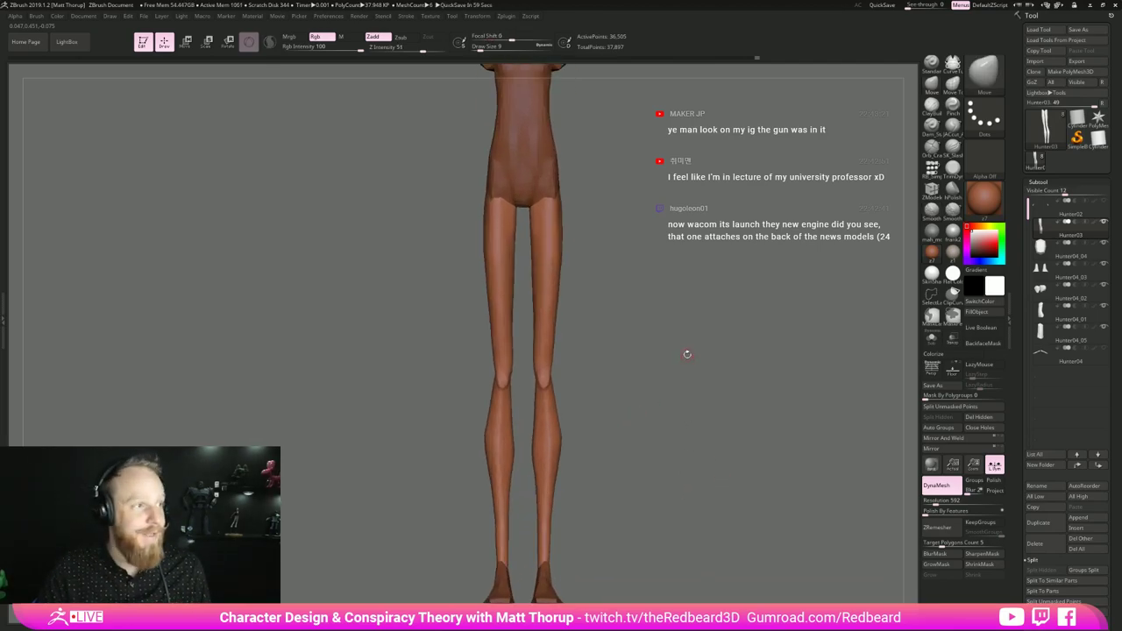
left_click_drag(688, 382, 662, 472)
left_click_drag(648, 405, 648, 395)
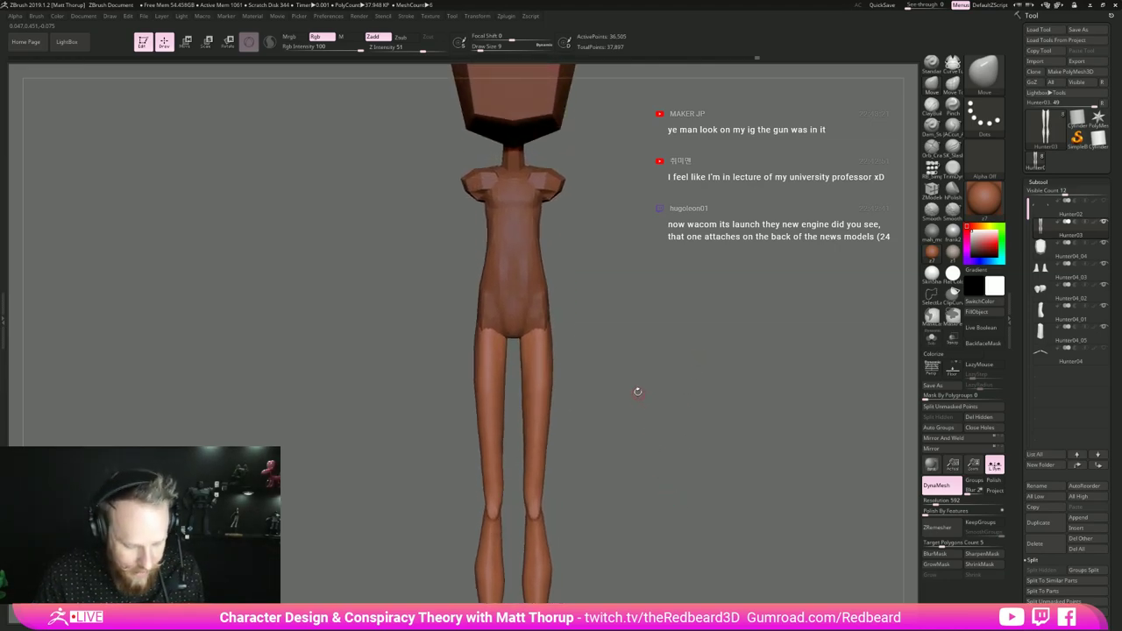
key("s")
left_click_drag(530, 330, 541, 330)
key("s")
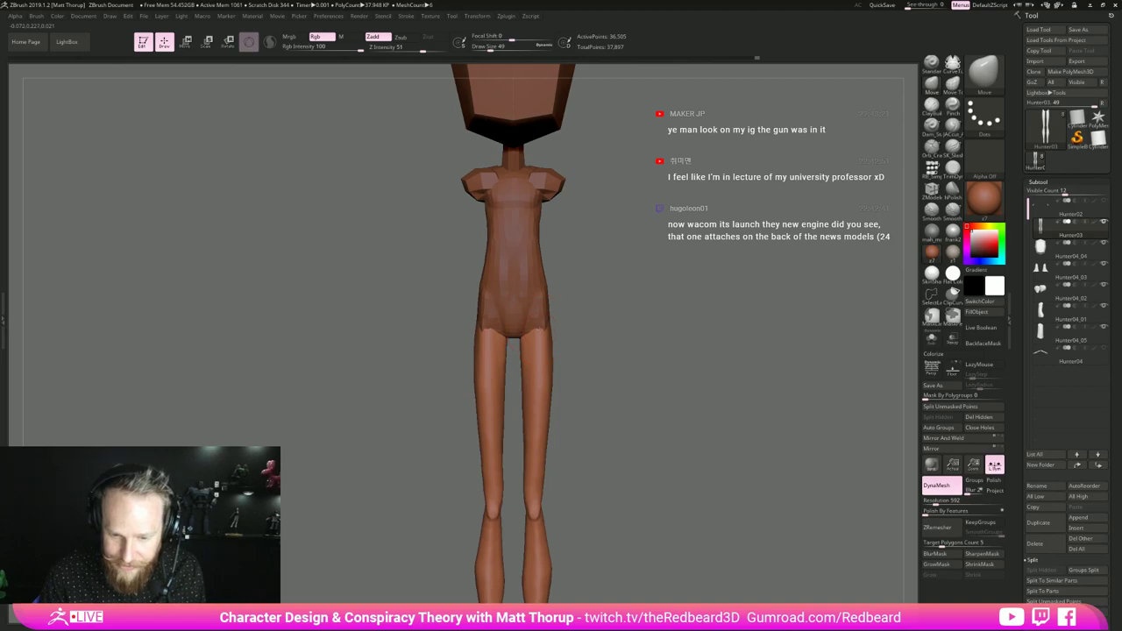
key("bracketleft")
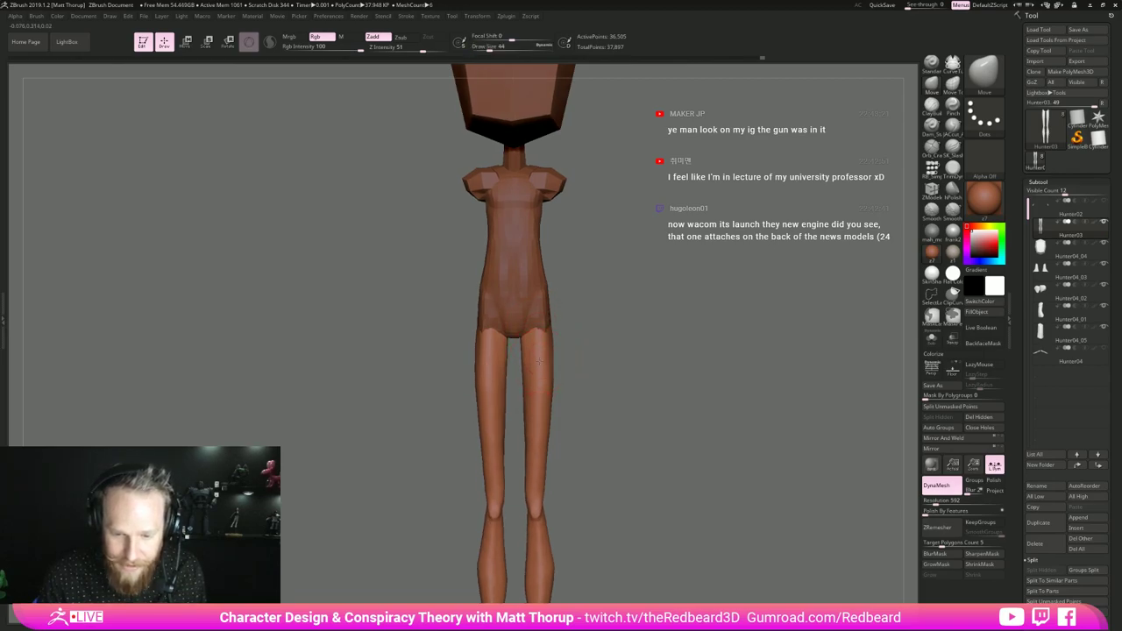
right_click_drag(594, 417, 655, 475)
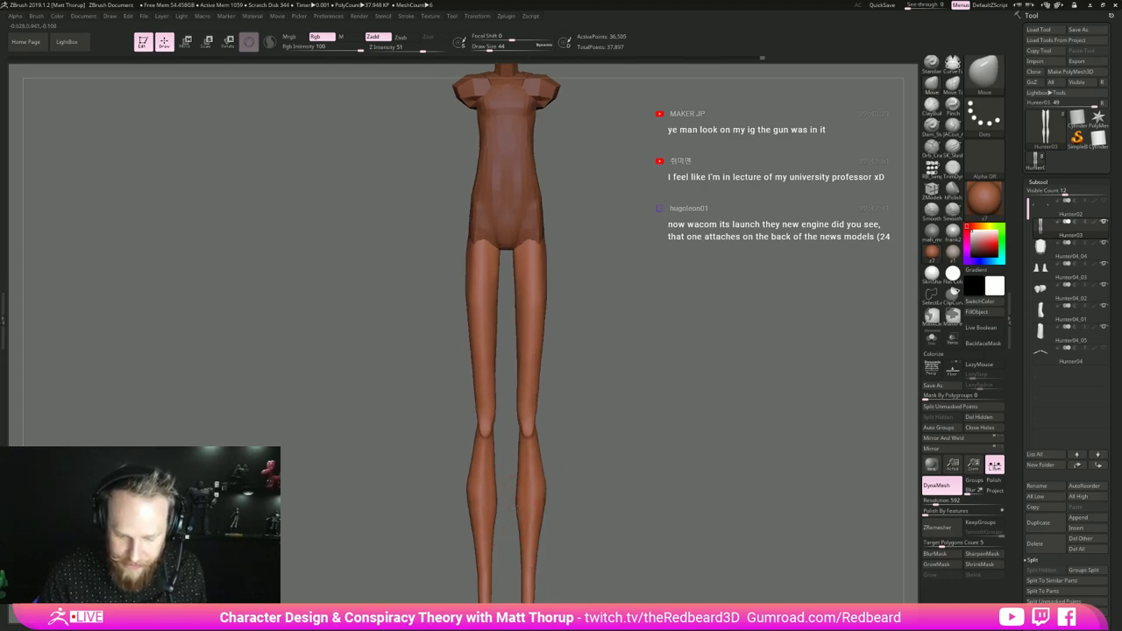
- Smooth the area just below the inner knees with the Smooth brush at draw size 16
key("s")
left_click_drag(521, 482, 519, 452)
key("s")
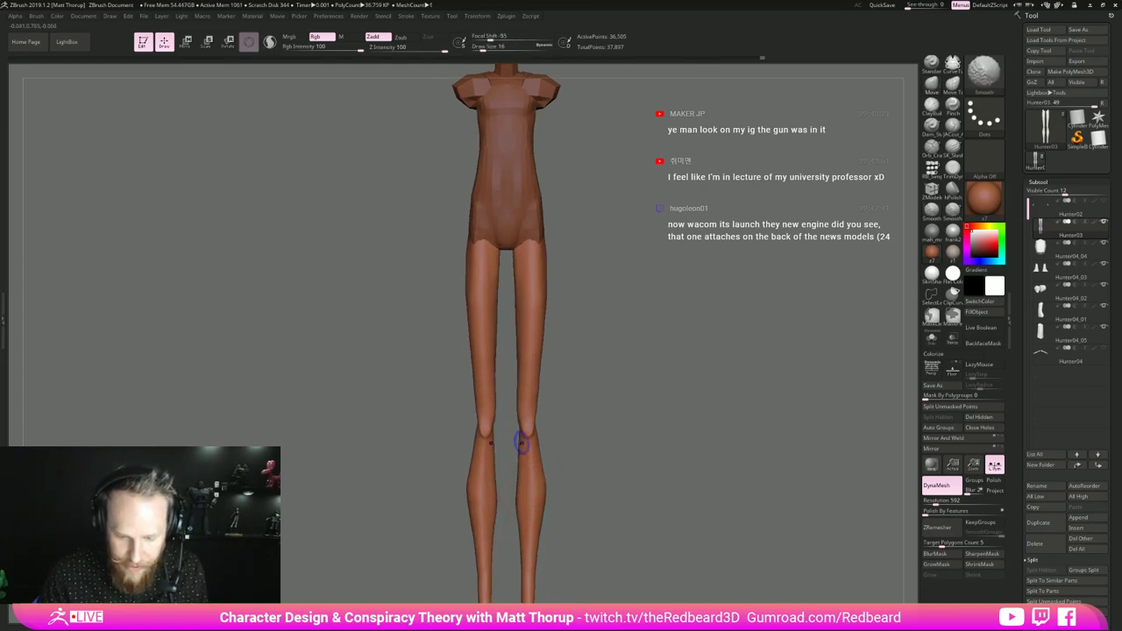
right_click_drag(579, 453, 547, 453)
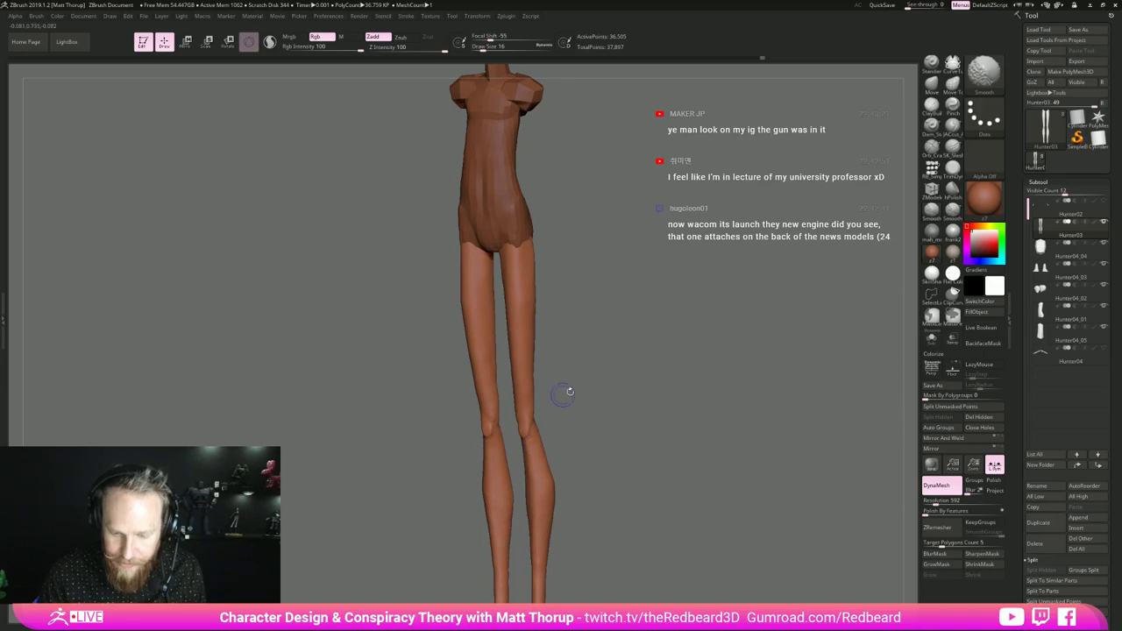
right_click_drag(569, 392, 569, 406, "shift")
- Smooth the calf and lower leg contour in side view at draw size 44
right_click_drag(561, 461, 547, 384, "alt")
key("s")
left_click_drag(529, 389, 543, 386)
key("s")
key("s")
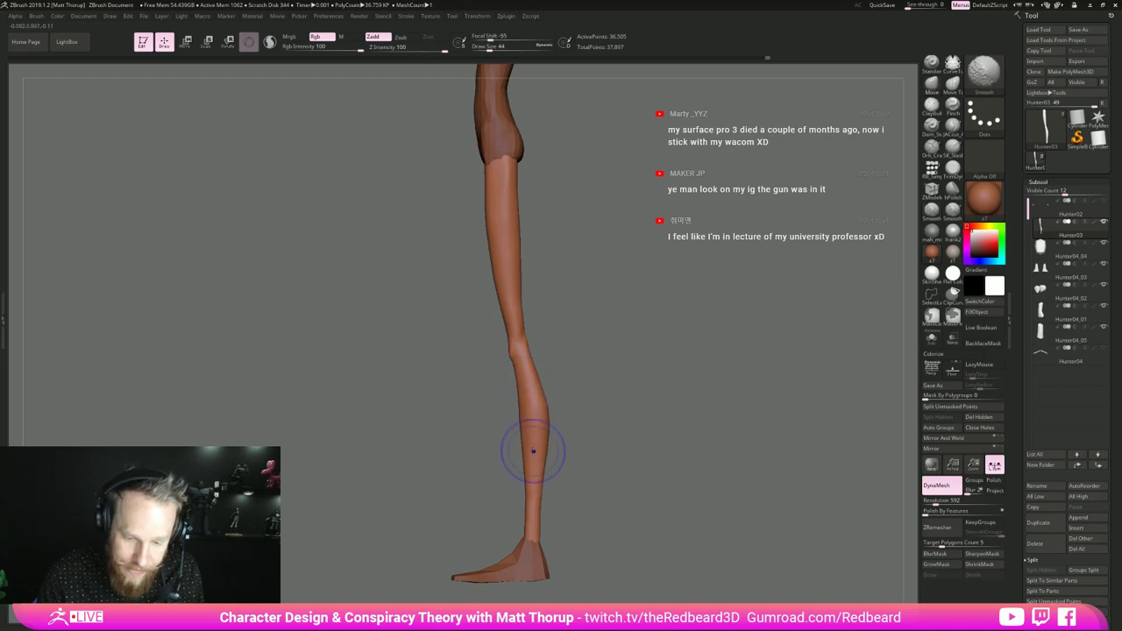
right_click_drag(532, 451, 544, 418)
mouse_move(544, 418)
left_mouse_down("shift")
mouse_move(551, 382)
mouse_move(549, 520)
left_mouse_up("shift")
right_click_drag(613, 403, 678, 398, "shift")
right_click_drag(687, 516, 688, 434, "alt")
right_click_drag(688, 434, 658, 442)
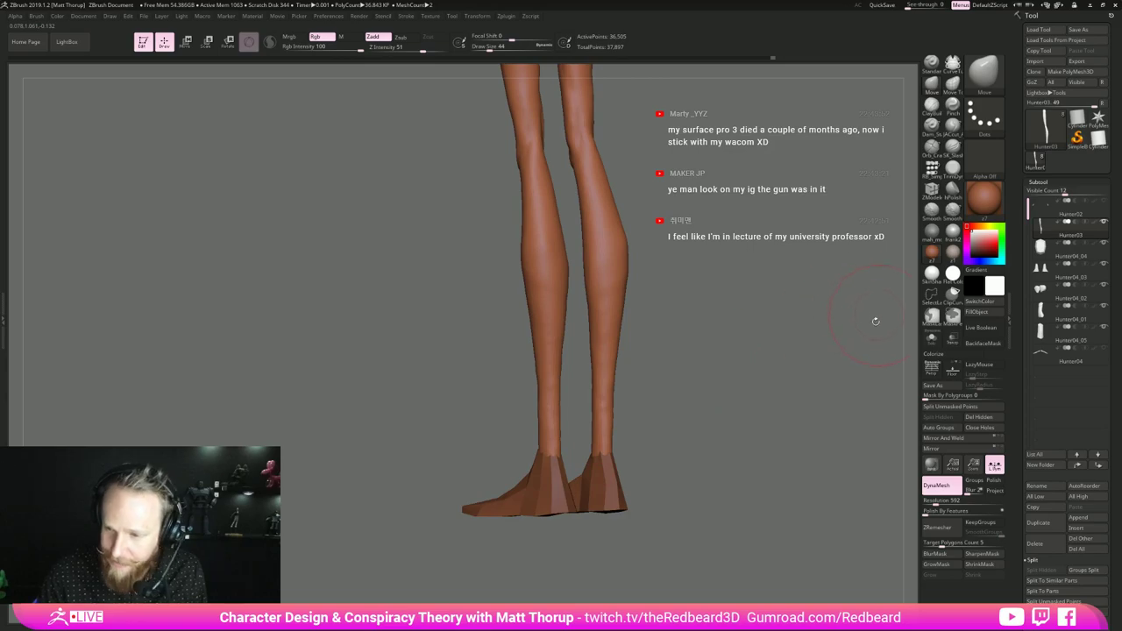
- Flatten the planes of the calves and lower legs with the hPolish brush at draw size 44
left_click_drag(875, 321, 833, 356)
left_click(952, 190)
left_click_drag(733, 398, 699, 399)
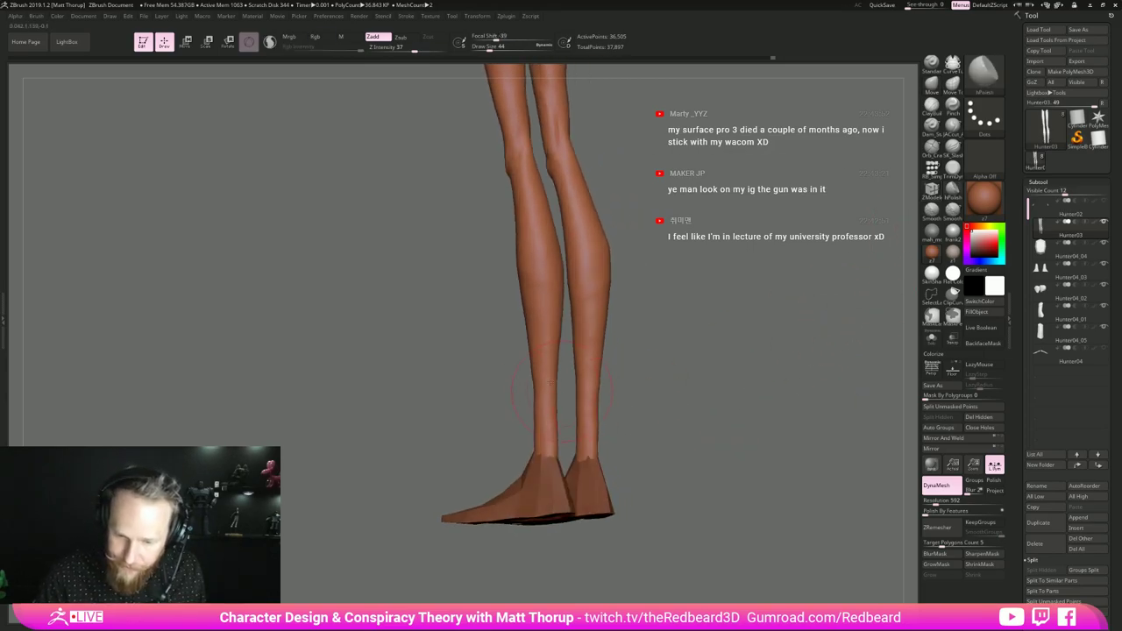
left_click_drag(671, 438, 649, 451)
left_click_drag(581, 416, 600, 421)
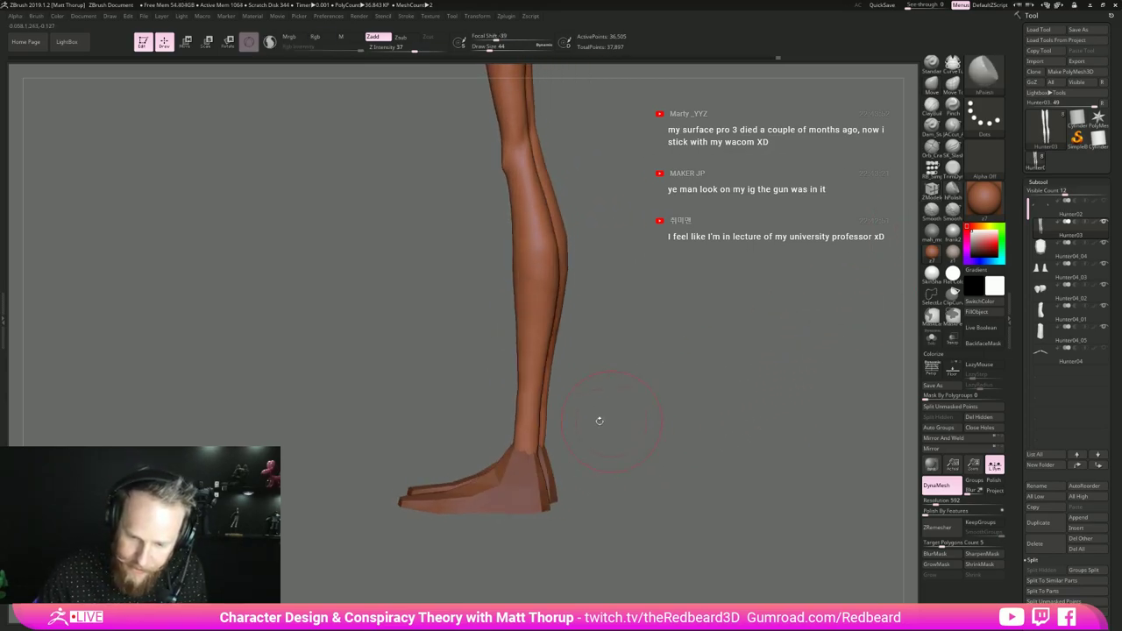
left_click_drag(503, 461, 536, 443)
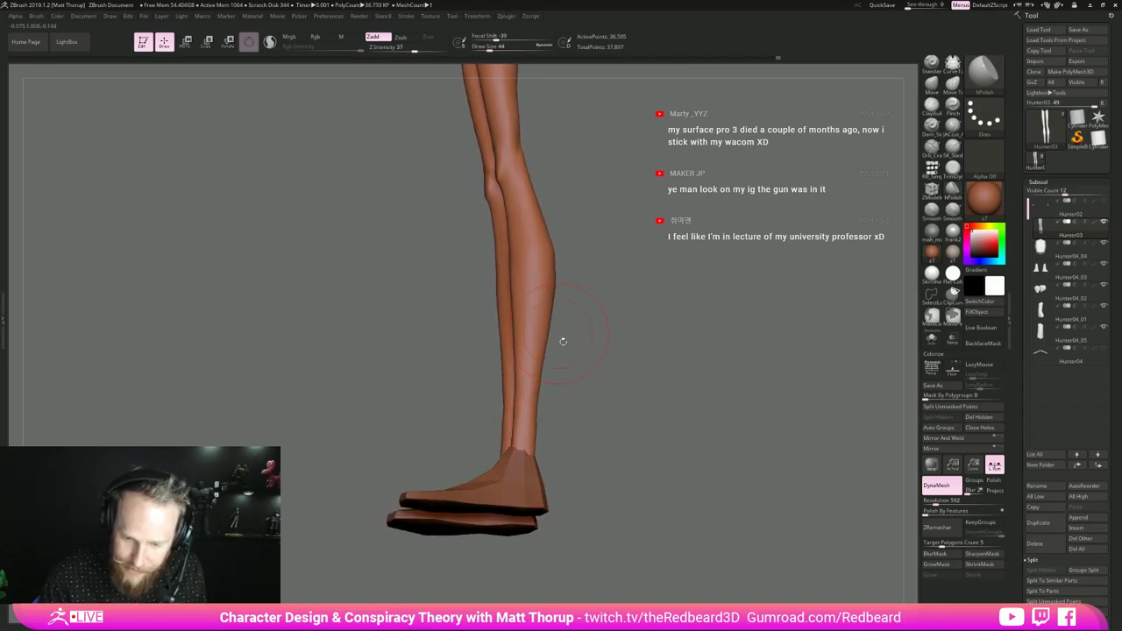
left_click_drag(562, 341, 526, 443)
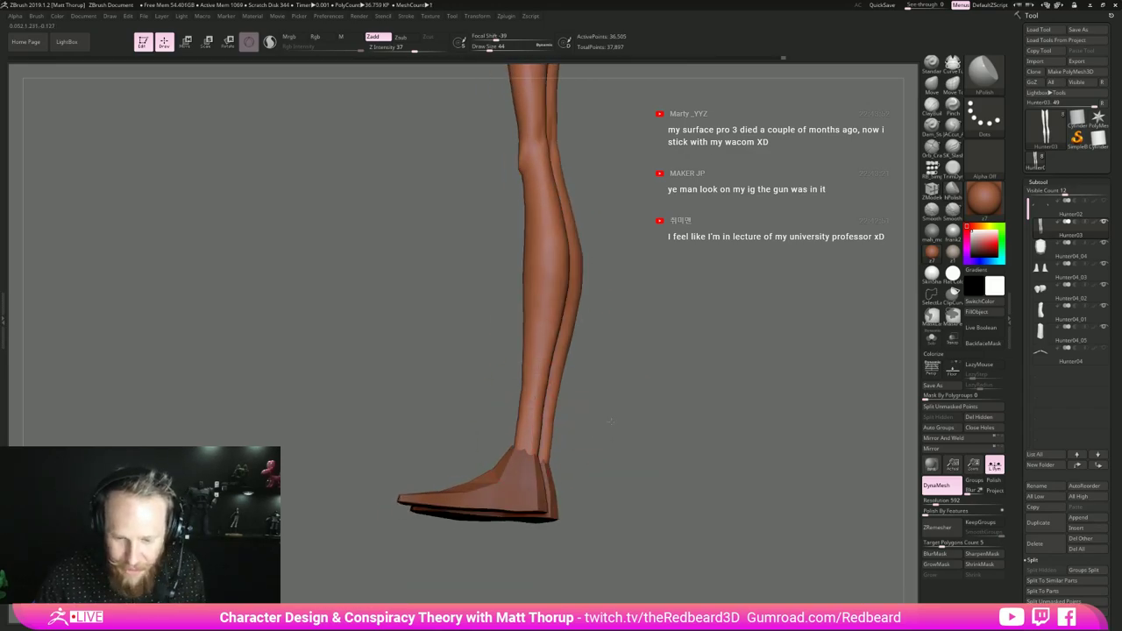
left_click_drag(610, 420, 530, 424)
mouse_move(632, 410)
left_mouse_down()
mouse_move(583, 397)
mouse_move(543, 447)
left_mouse_up()
- Polish the back and sides of the lower legs above the ankles with hPolish at draw size 37
key("s")
left_click(543, 438)
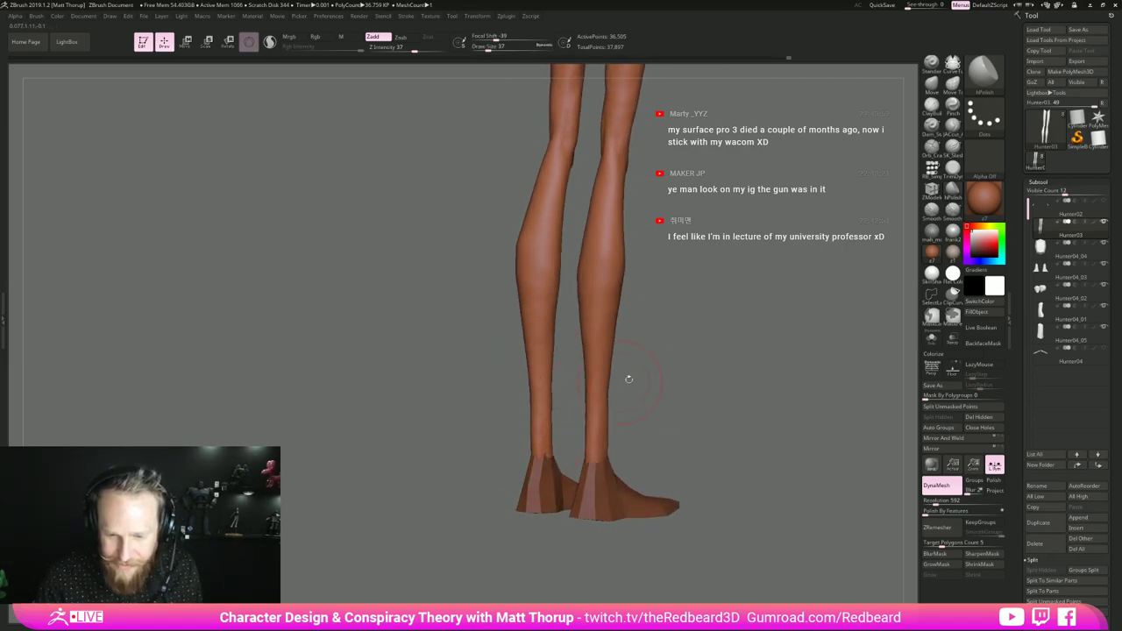
left_click_drag(629, 378, 642, 378, "shift")
left_click_drag(559, 443, 570, 445)
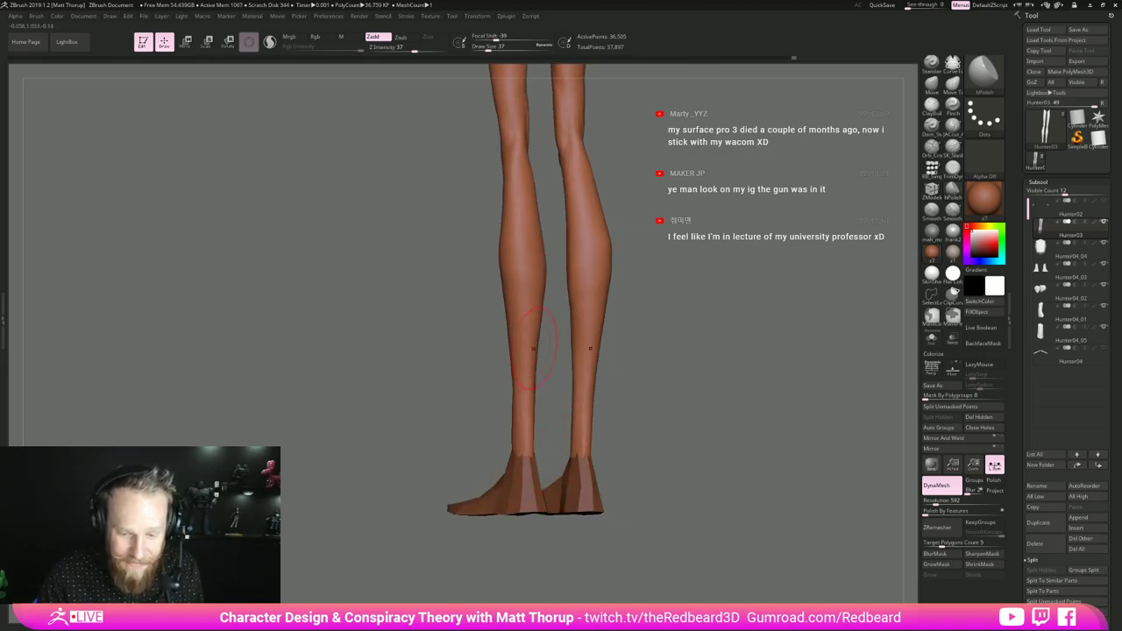
left_click_drag(637, 361, 671, 365, "shift")
left_click_drag(578, 424, 636, 425)
mouse_move(551, 403)
left_mouse_down()
mouse_move(535, 413)
mouse_move(531, 447)
mouse_move(535, 420)
mouse_move(568, 416)
mouse_move(531, 408)
left_mouse_up()
- Reduce the hPolish draw size to 14 and define the shin planes along the front of the lower legs
key("s")
left_click(506, 451)
left_click_drag(658, 374, 641, 388)
mouse_move(591, 430)
left_mouse_down()
mouse_move(606, 431)
mouse_move(582, 433)
left_mouse_up()
key("s")
left_click(513, 444)
mouse_move(514, 430)
left_mouse_down("shift")
mouse_move(511, 348)
mouse_move(512, 431)
mouse_move(583, 416)
left_mouse_up("shift")
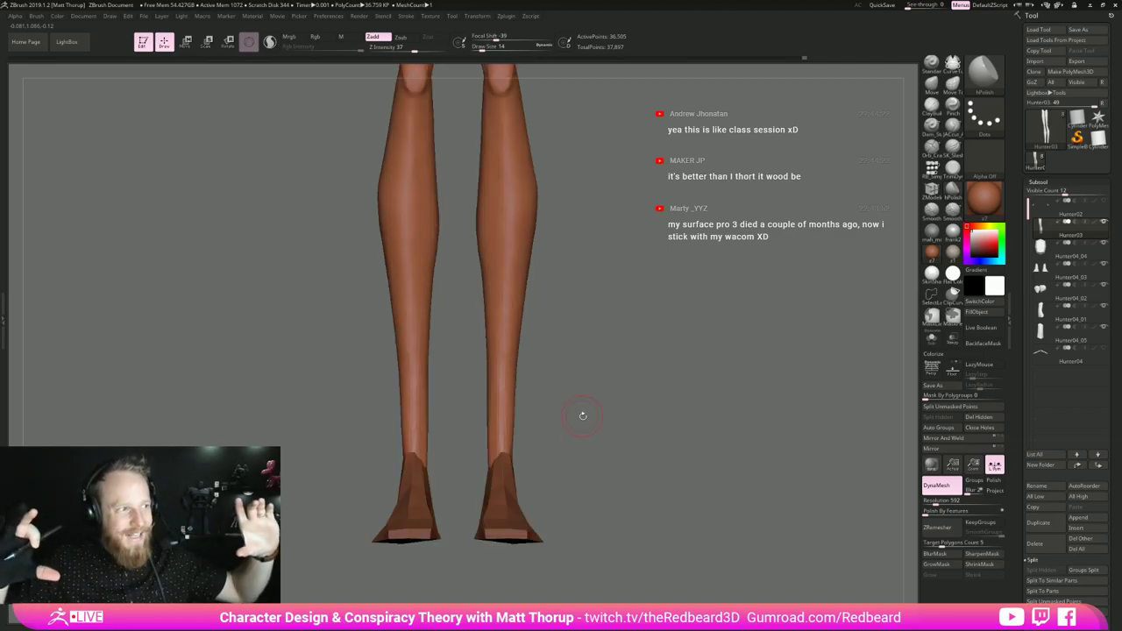
mouse_move(635, 364)
left_mouse_down()
mouse_move(645, 375)
mouse_move(633, 394)
left_mouse_up()
left_click_drag(541, 409, 566, 410)
mouse_move(493, 423)
left_mouse_down("shift")
mouse_move(505, 328)
mouse_move(505, 398)
left_mouse_up("shift")
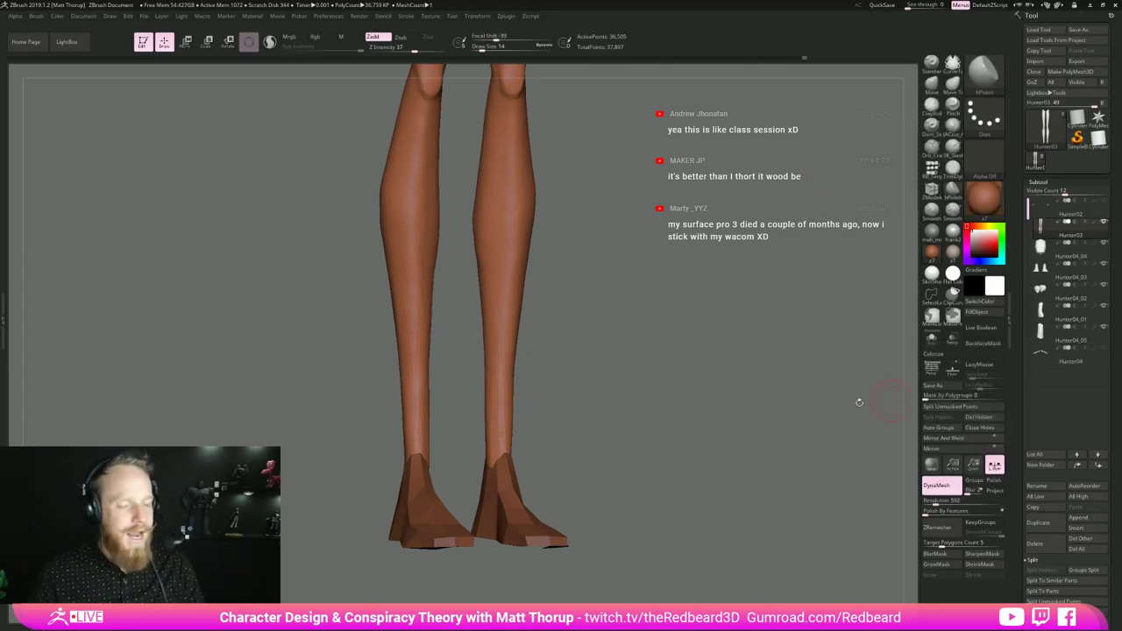
- Refine the ankle and lower shin profile in side view with the Move brush at draw sizes 22 and 29
mouse_move(779, 388)
left_mouse_down()
mouse_move(653, 404)
mouse_move(601, 389)
left_mouse_up()
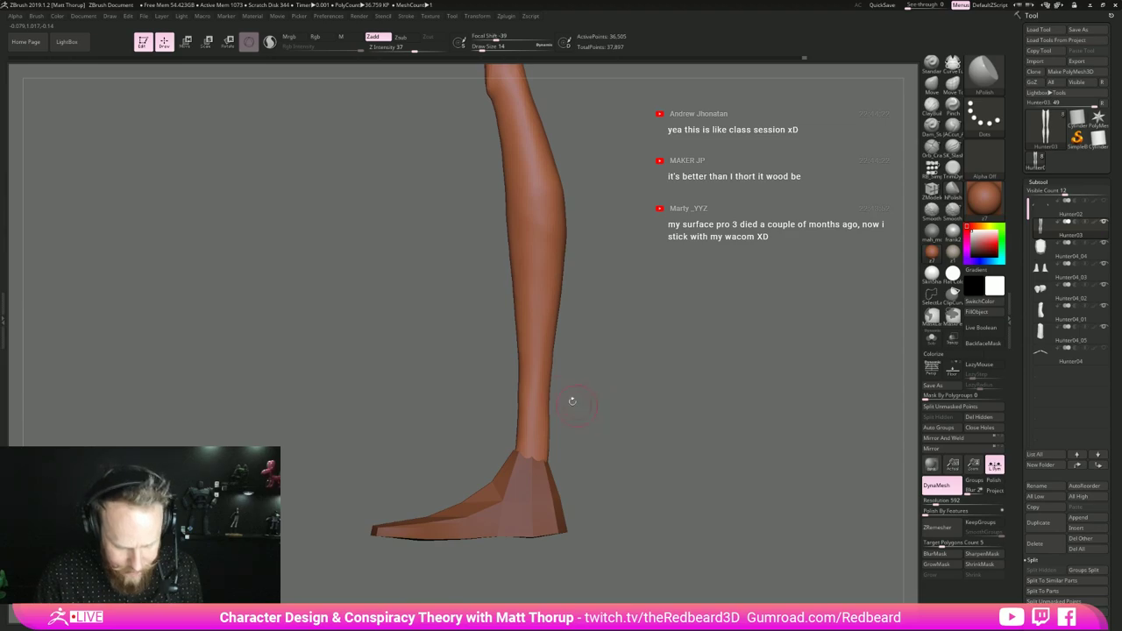
key("b")
key("m")
key("v")
left_click_drag(550, 426, 547, 432)
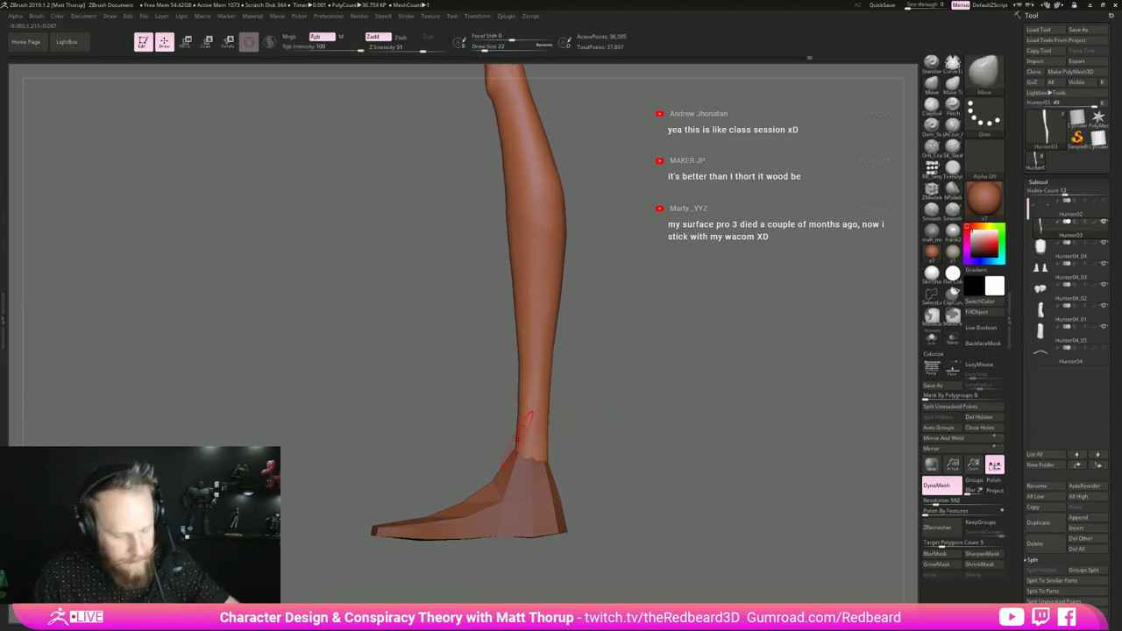
key("s")
left_click_drag(516, 433, 517, 433)
key("s")
left_click_drag(520, 368, 519, 368)
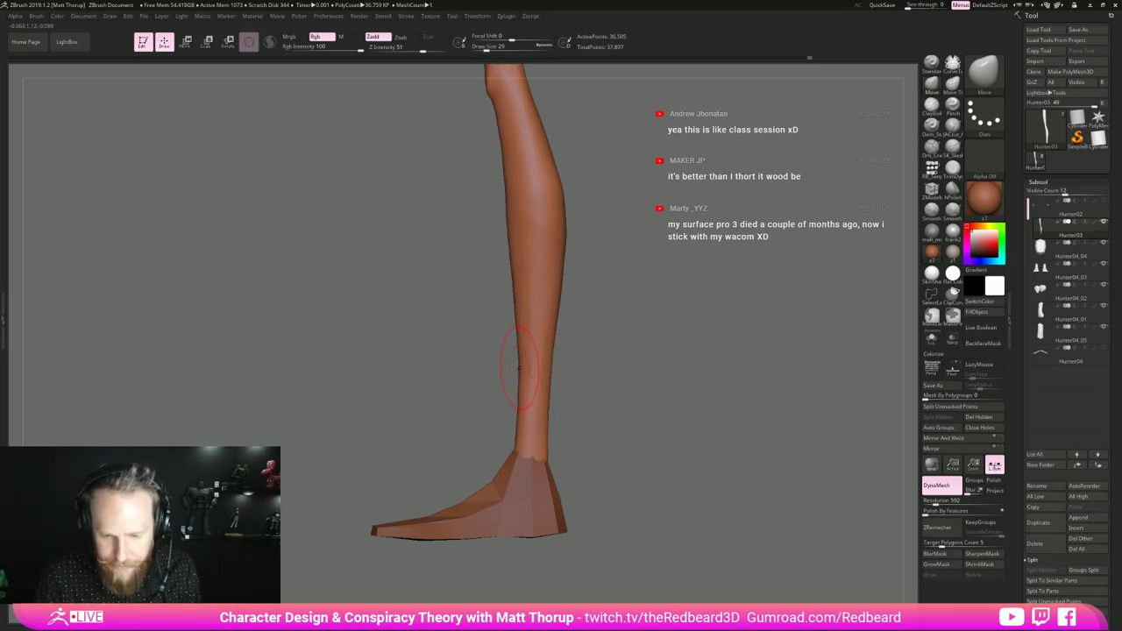
- Polish the thighs from front and back with the hPolish brush, using draw sizes 35 and 18
left_click_drag(604, 335, 613, 489)
left_click_drag(599, 493, 725, 405, "alt")
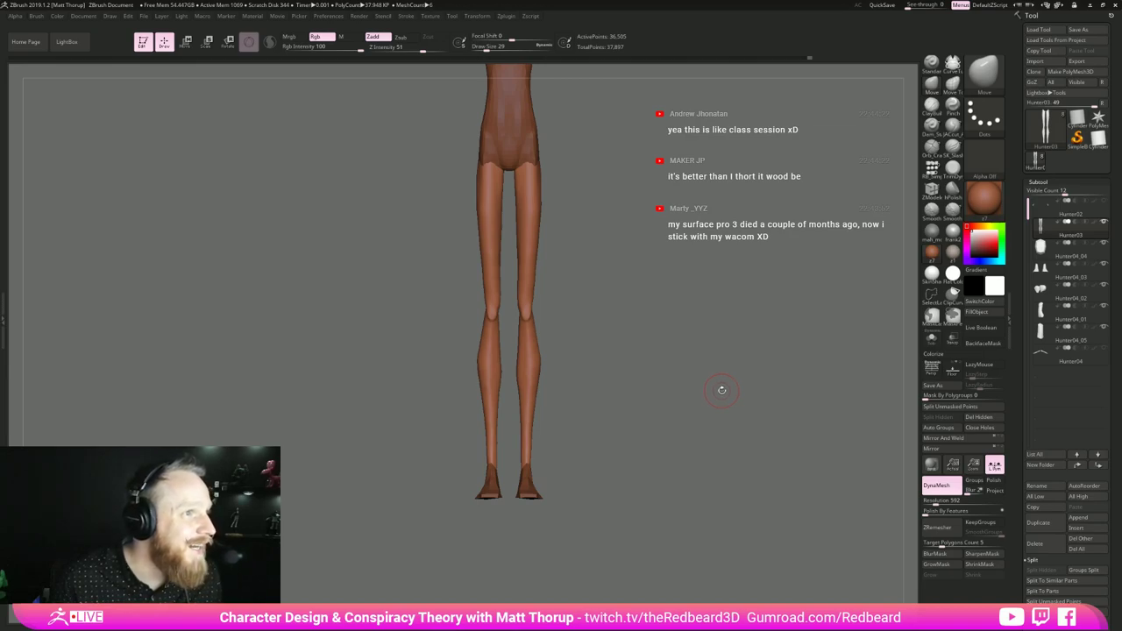
left_click_drag(714, 378, 589, 475)
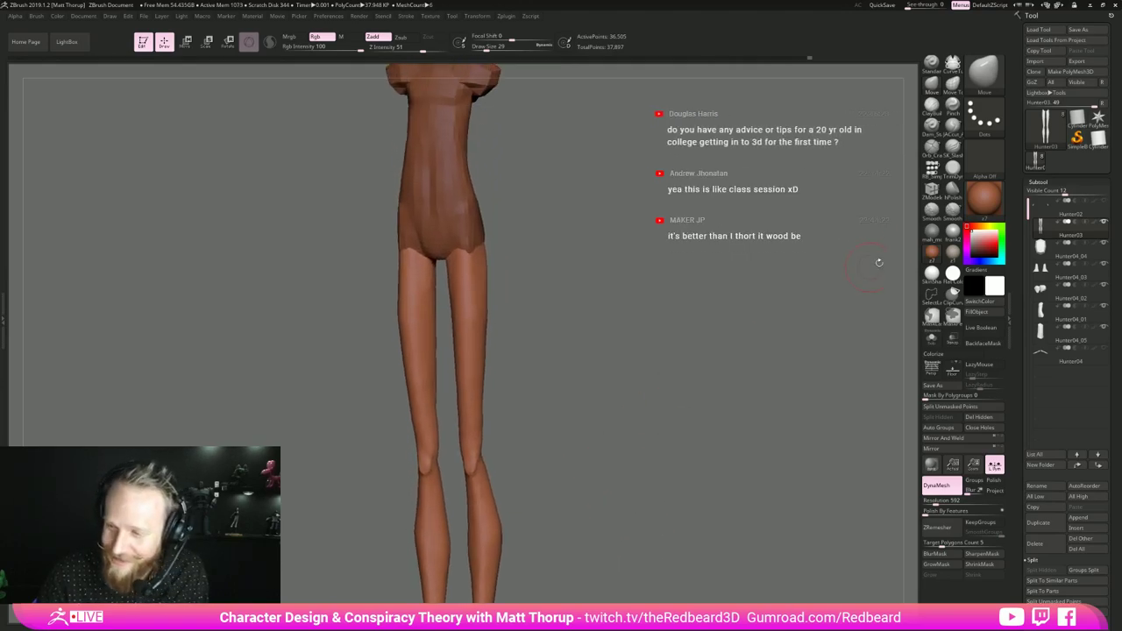
left_click(953, 191)
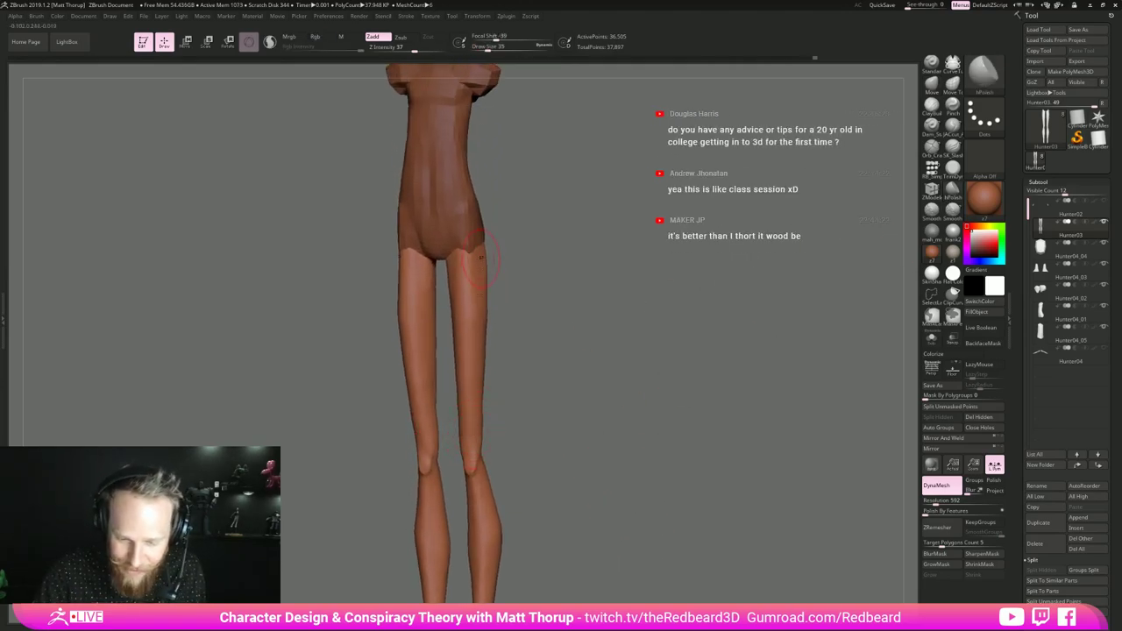
mouse_move(515, 377)
left_mouse_down()
mouse_move(491, 385)
mouse_move(524, 370)
mouse_move(562, 379)
left_mouse_up()
key("s")
left_click_drag(450, 395, 445, 396)
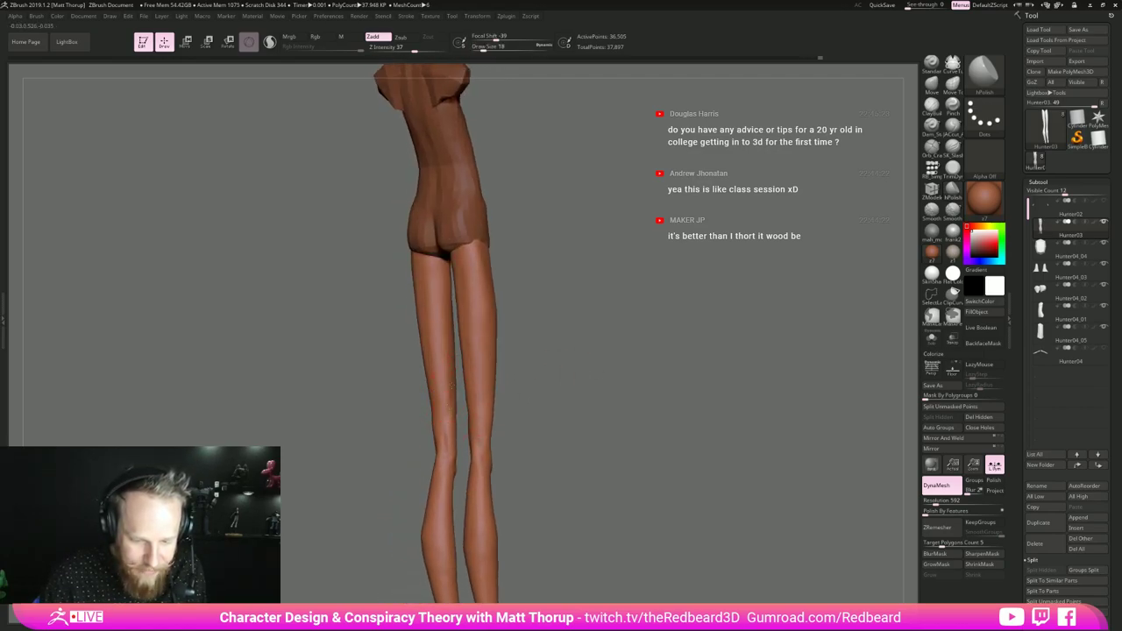
mouse_move(548, 373)
left_mouse_down()
mouse_move(491, 377)
mouse_move(434, 338)
mouse_move(427, 273)
mouse_move(447, 378)
left_mouse_up()
- Set the hPolish draw size to 11 and check the leg proportions against the whole figure
mouse_move(601, 358)
left_mouse_down()
mouse_move(647, 334)
mouse_move(581, 406)
mouse_move(643, 479)
left_mouse_up()
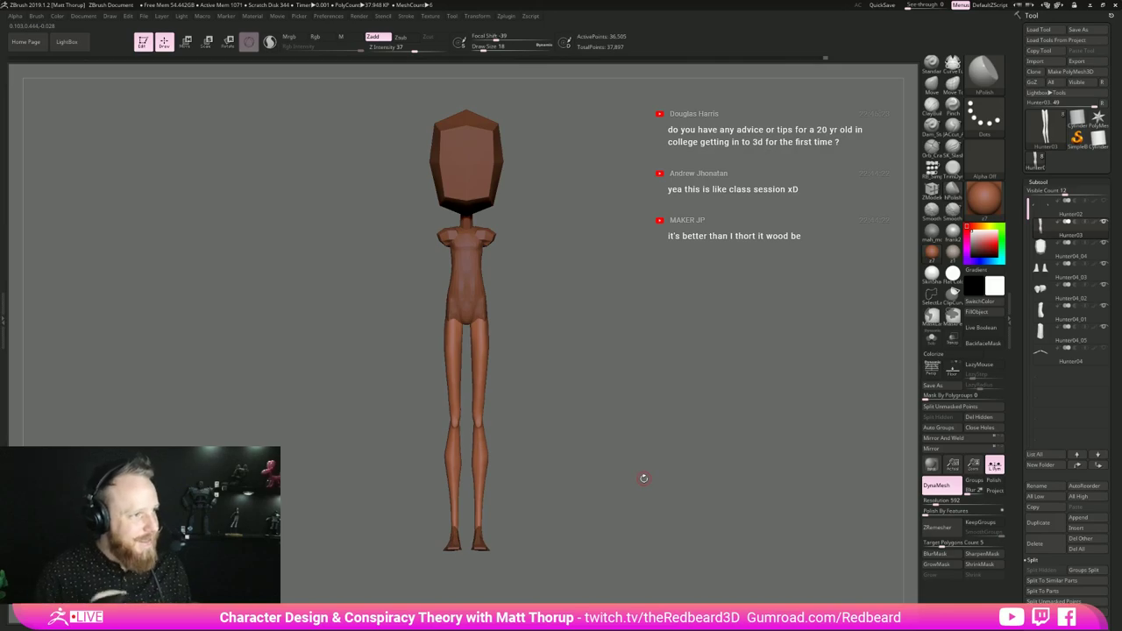
mouse_move(604, 471)
left_mouse_down("alt")
mouse_move(659, 499)
mouse_move(692, 561)
mouse_move(664, 355)
left_mouse_up("alt")
key("s")
left_click_drag(511, 419, 508, 418)
mouse_move(685, 367)
left_mouse_down("alt")
mouse_move(679, 307)
mouse_move(691, 418)
mouse_move(671, 550)
mouse_move(674, 409)
left_mouse_up("alt")
mouse_move(674, 410)
left_mouse_down("shift")
mouse_move(715, 434)
mouse_move(621, 402)
mouse_move(716, 431)
left_mouse_up("shift")
left_click_drag(660, 391, 602, 414, "alt")
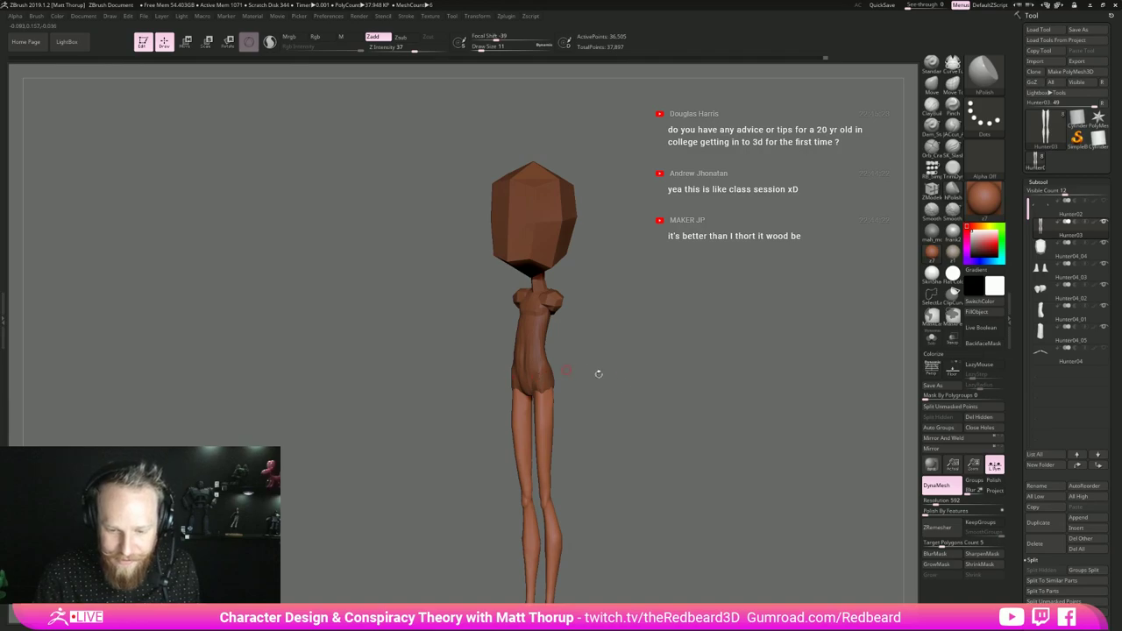
- Make the torso the active subtool and subdivide its mesh once
left_click(545, 369, "alt")
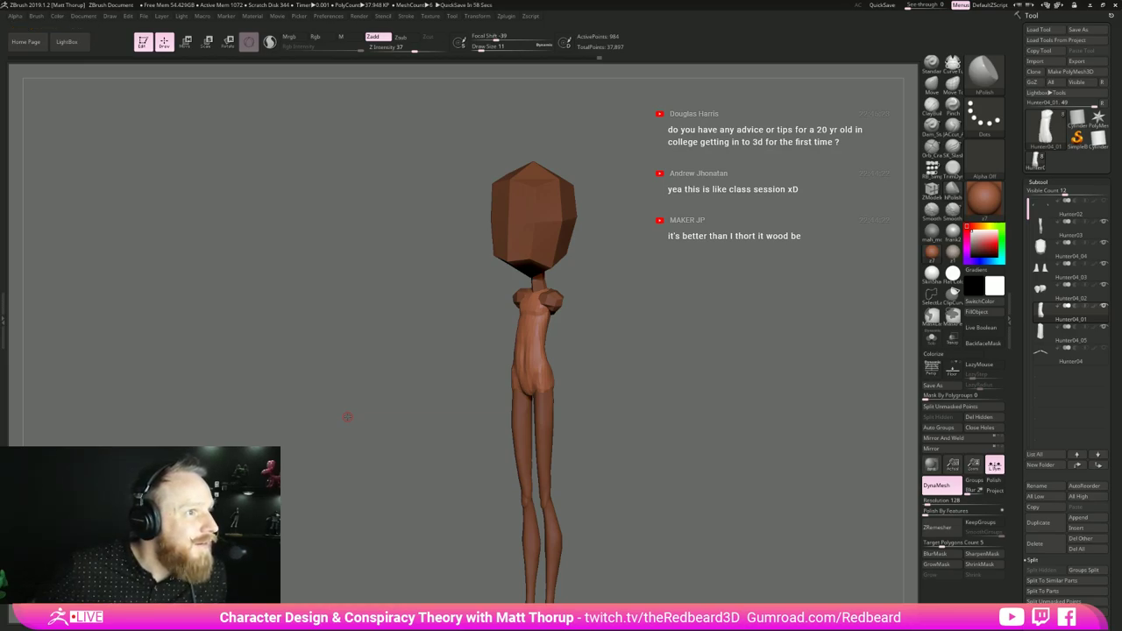
left_click_drag(344, 395, 323, 376)
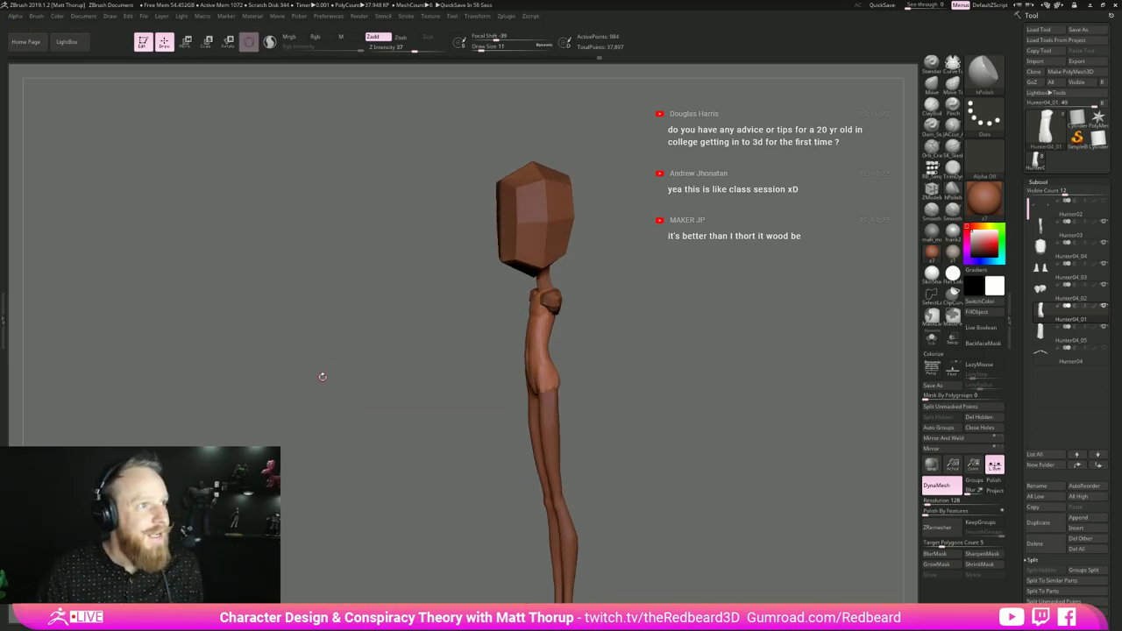
left_click_drag(643, 373, 686, 399)
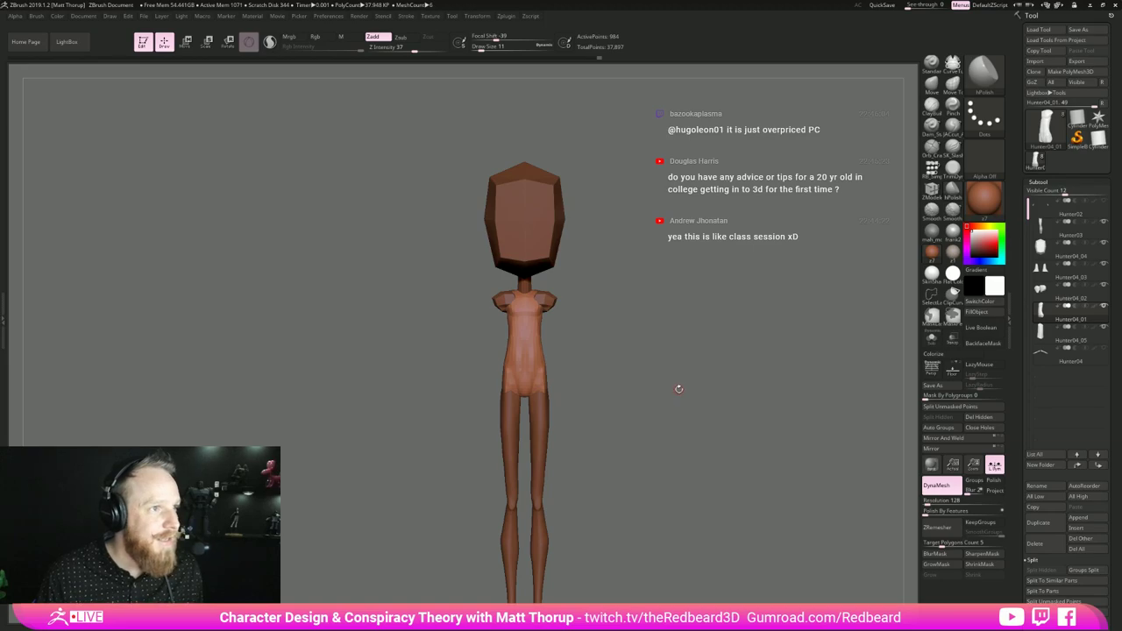
key("ctrl")
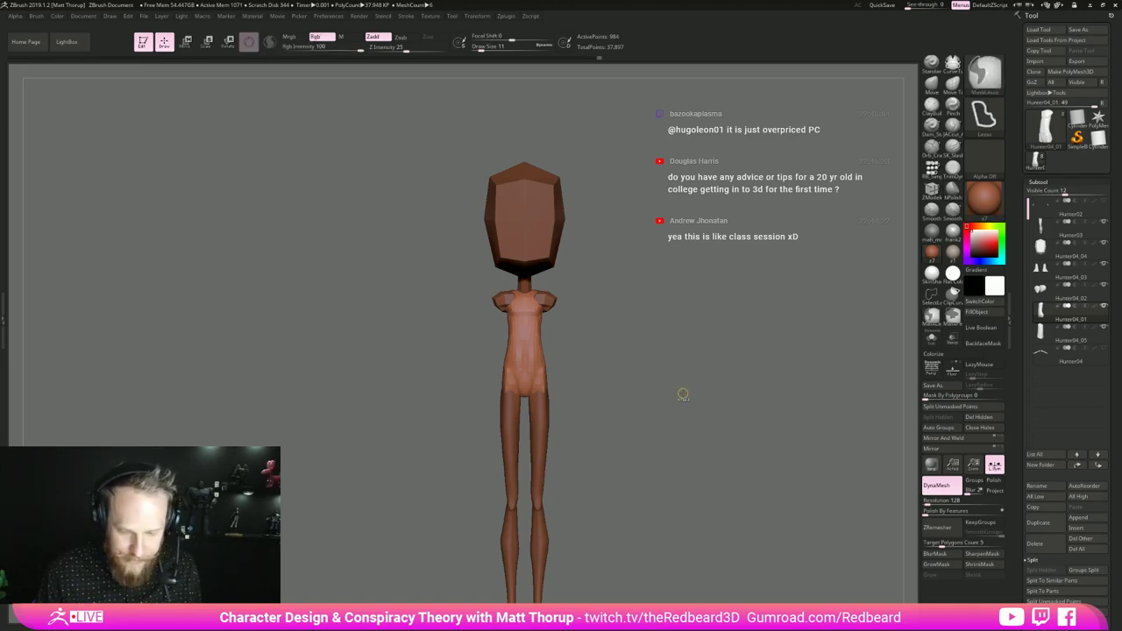
key("ctrl+d")
- Carve a vertical midline groove down the front of the torso with the JACcut_A brush at draw size 11 and soften it by smoothing
mouse_move(699, 389)
left_mouse_down()
mouse_move(684, 394)
mouse_move(701, 445)
left_mouse_up()
mouse_move(700, 445)
left_mouse_down()
mouse_move(684, 444)
mouse_move(698, 445)
left_mouse_up()
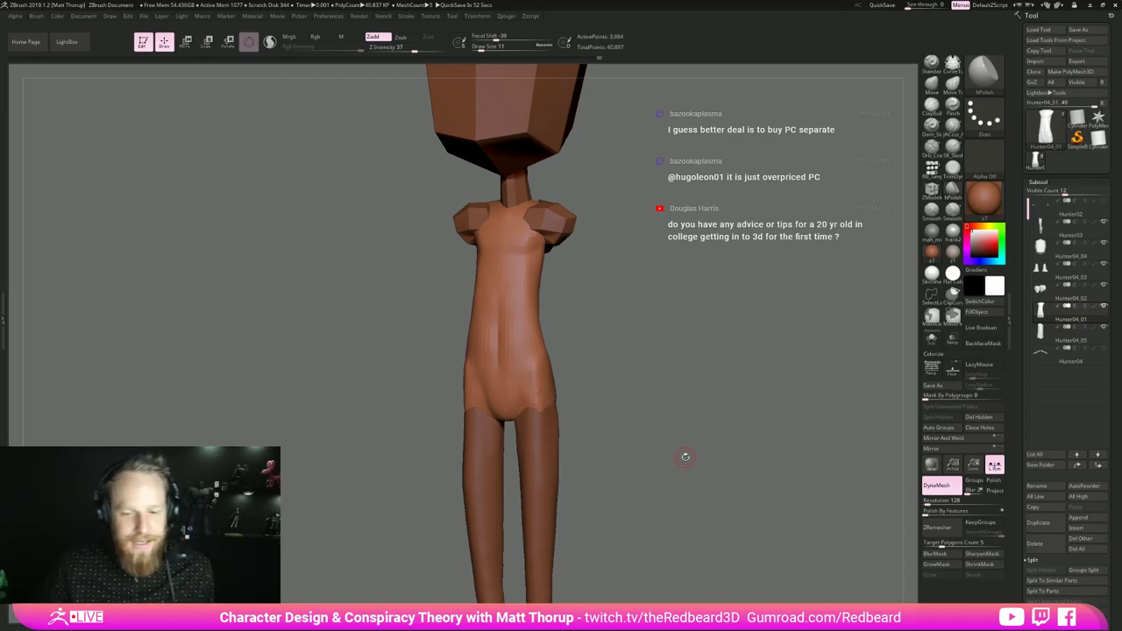
mouse_move(686, 457)
left_mouse_down()
mouse_move(745, 385)
mouse_move(776, 321)
left_mouse_up()
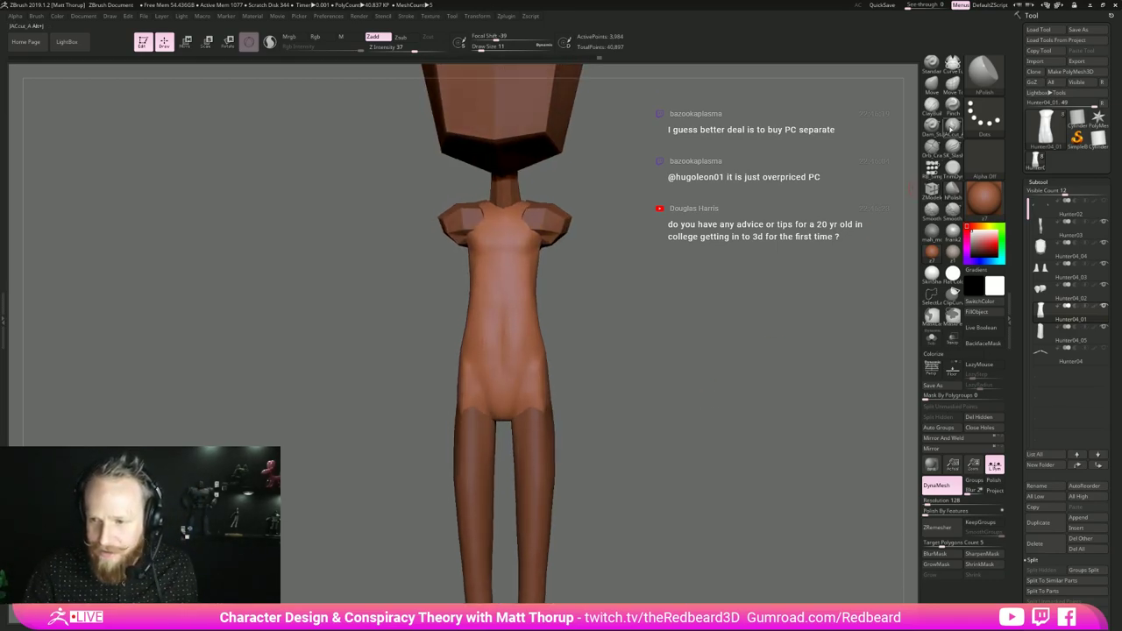
key("1")
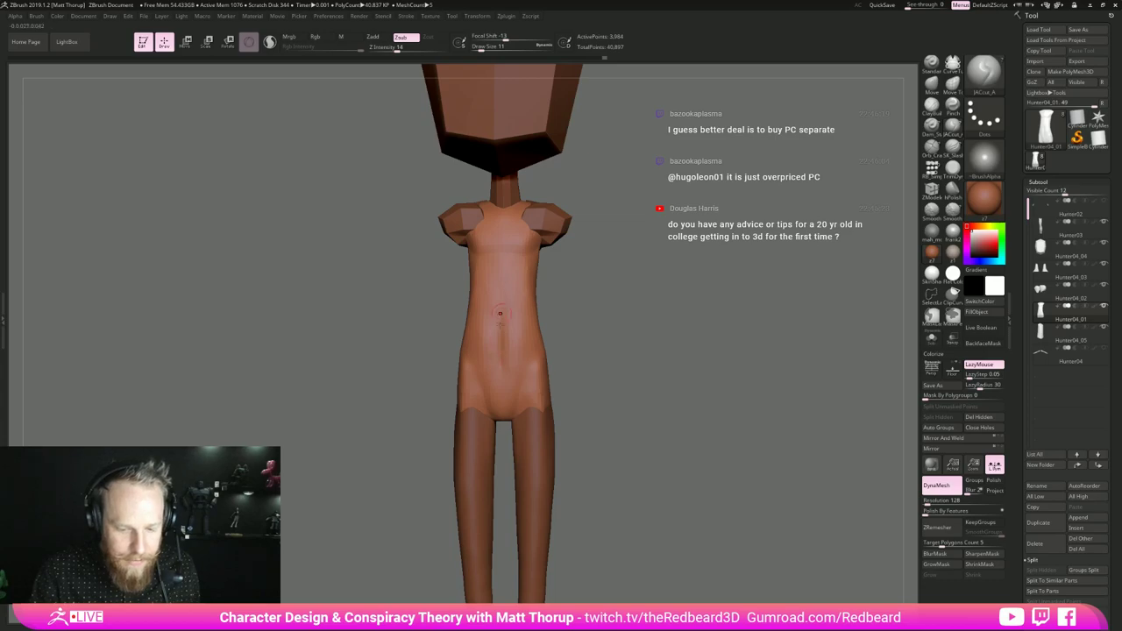
left_click_drag(500, 346, 502, 361)
mouse_move(585, 274)
left_mouse_down()
mouse_move(605, 280)
mouse_move(589, 291)
mouse_move(558, 278)
mouse_move(568, 286)
mouse_move(536, 314)
left_mouse_up()
left_click_drag(503, 377, 503, 290, "shift")
left_click_drag(506, 348, 501, 293, "shift")
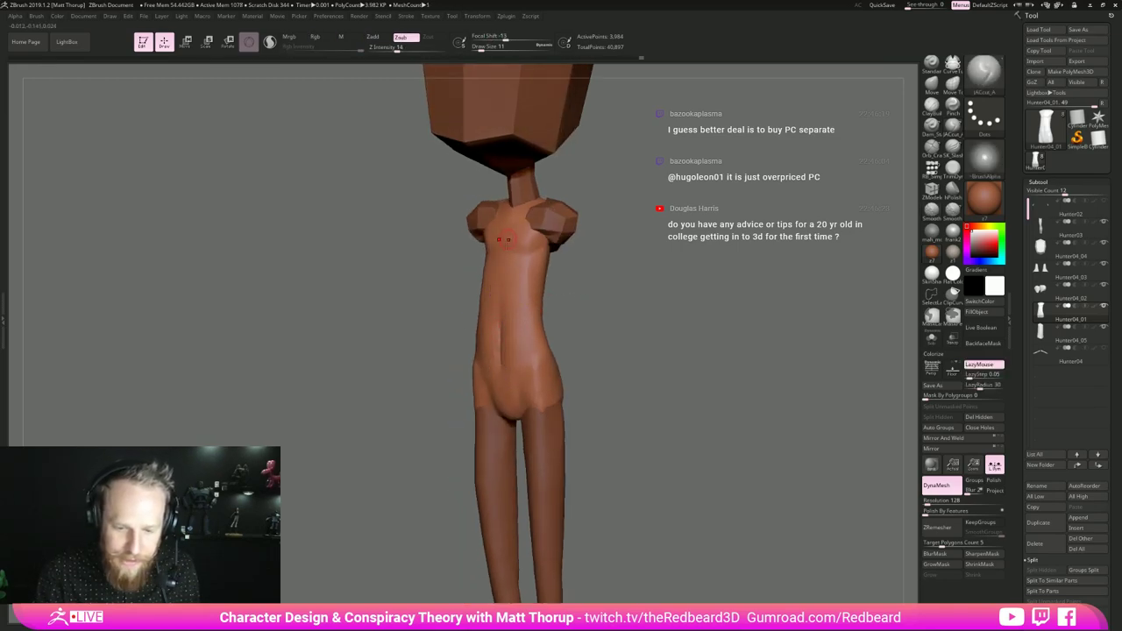
left_click_drag(569, 279, 586, 340)
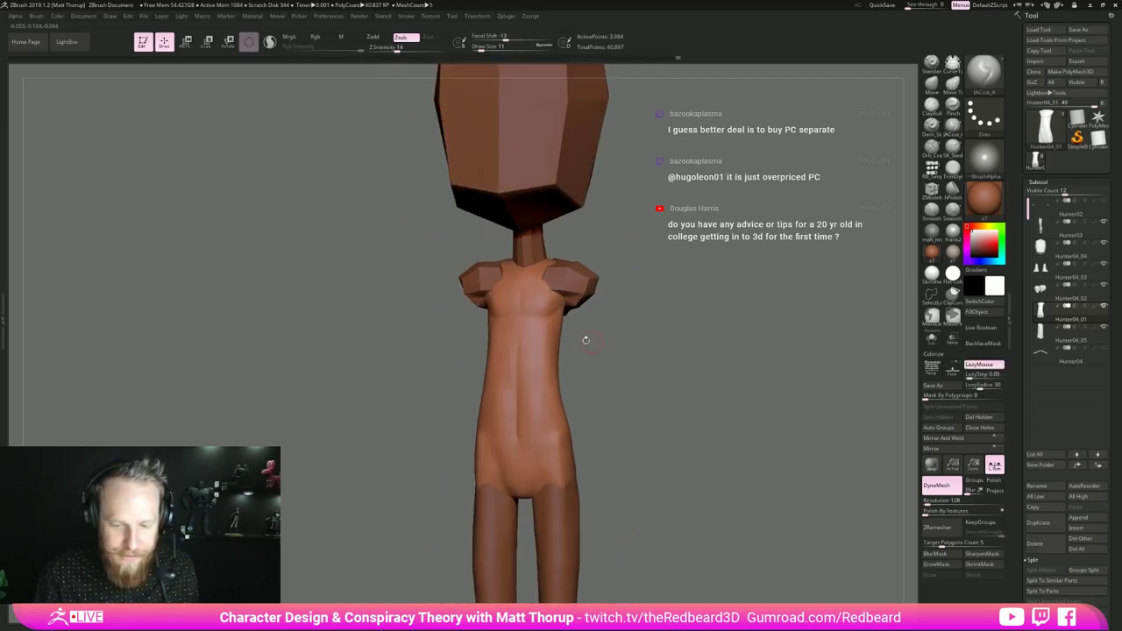
- Carve the rib cage arch and the curved outline of the abdomen with the JACcut_A brush at draw size 14
right_click_drag(540, 344, 516, 342)
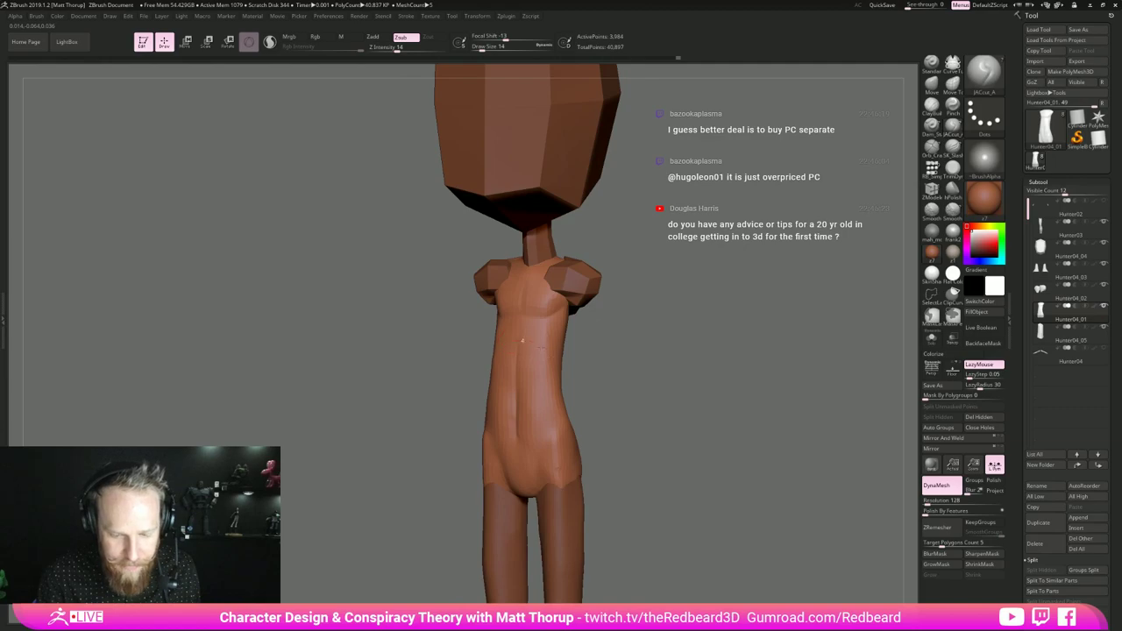
left_click_drag(573, 369, 490, 385)
right_click_drag(575, 395, 536, 375)
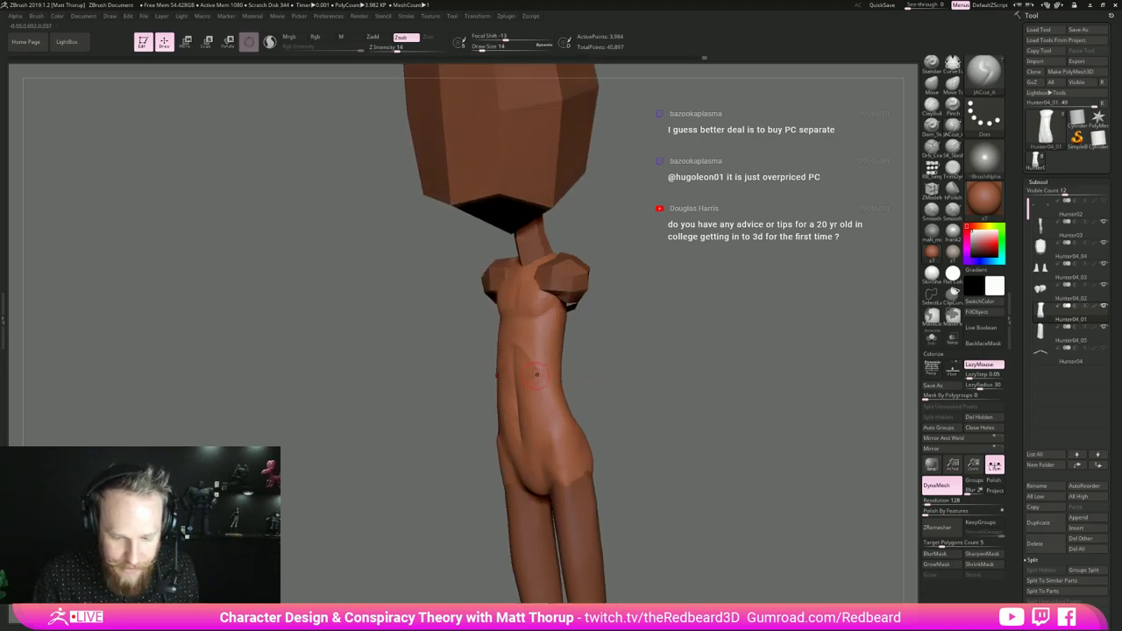
mouse_move(610, 389)
right_mouse_down()
mouse_move(576, 380)
mouse_move(577, 396)
mouse_move(631, 394)
mouse_move(608, 382)
right_mouse_up()
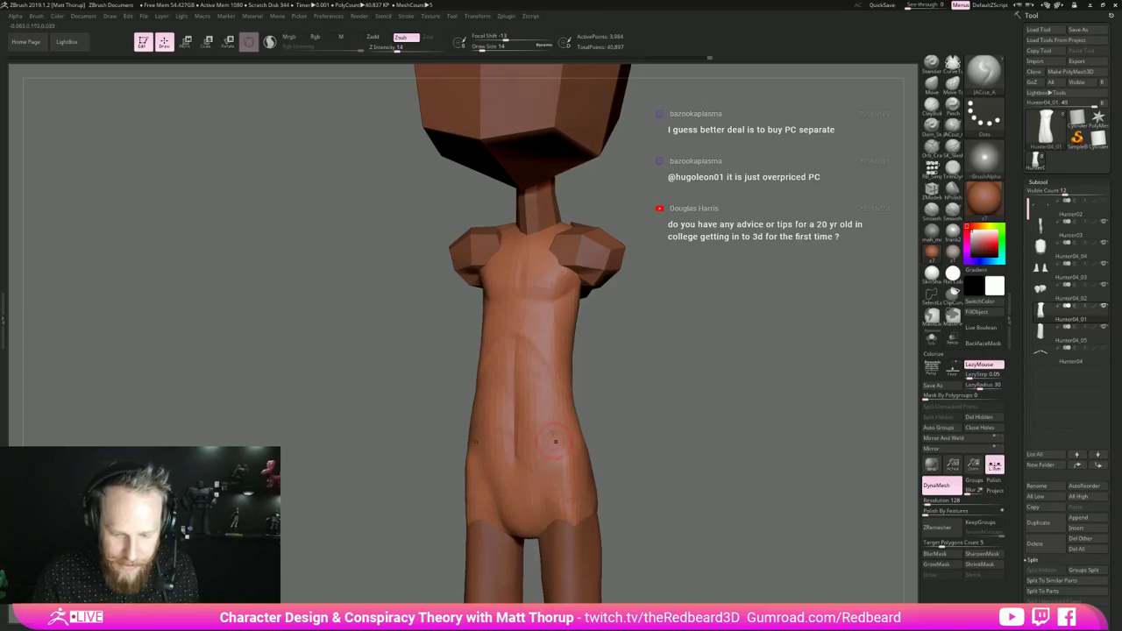
left_click_drag(553, 402, 553, 455)
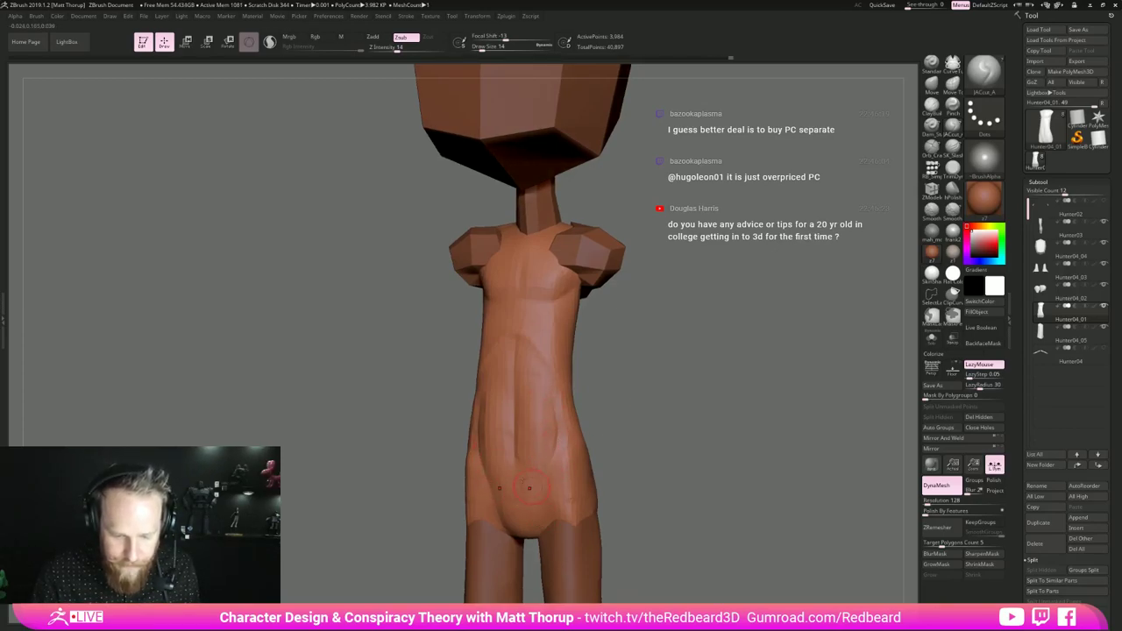
left_click_drag(597, 436, 628, 428)
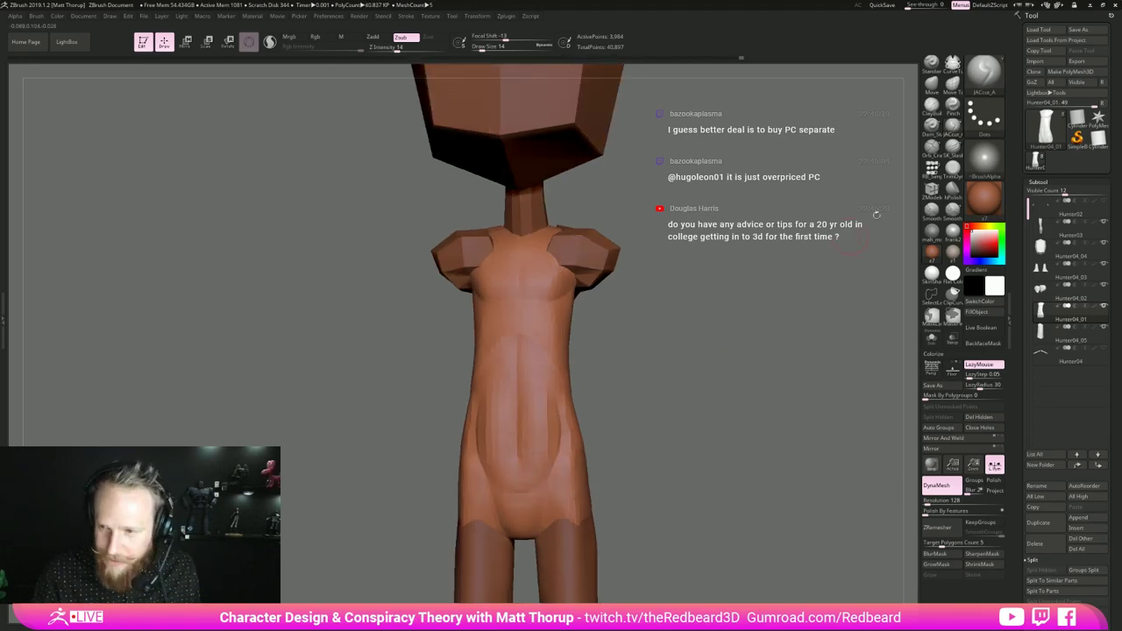
- Build up the sides of the abdomen with the ClayBuildup brush at draw size 14 and smooth the surface
left_click(932, 105)
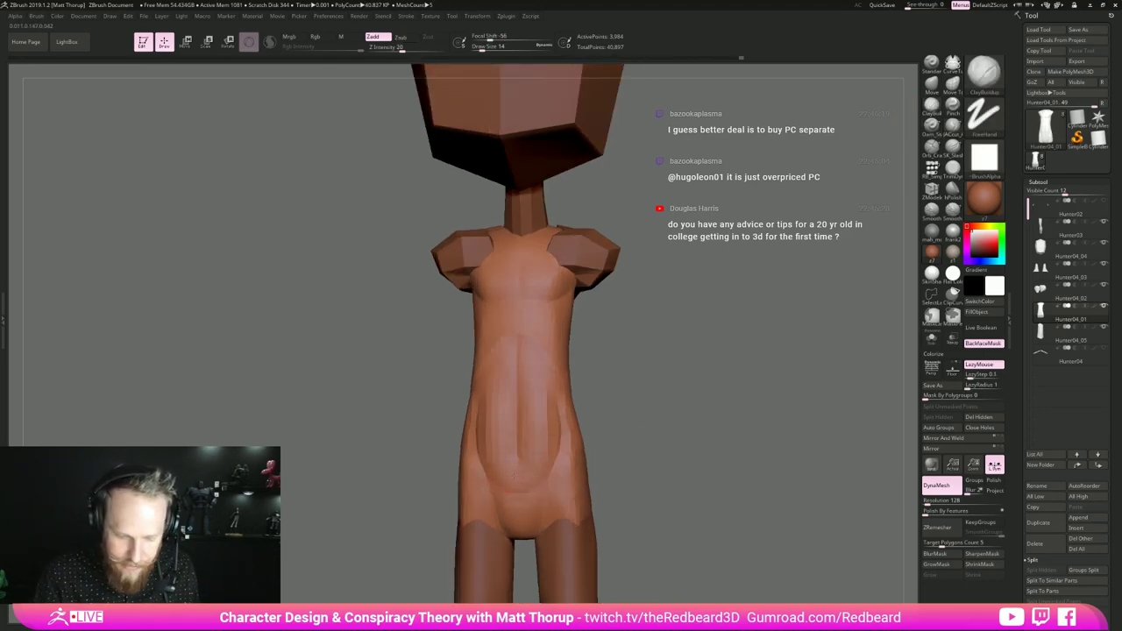
mouse_move(492, 475)
left_mouse_down()
mouse_move(481, 435)
mouse_move(489, 372)
left_mouse_up()
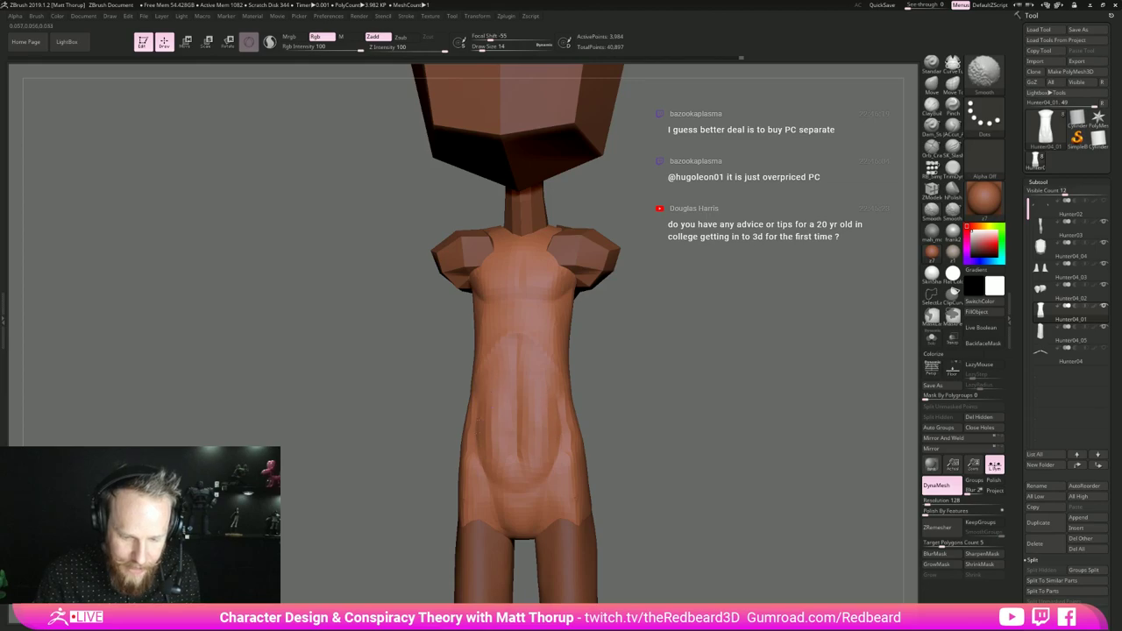
left_click_drag(490, 438, 493, 390, "shift")
mouse_move(534, 438)
left_mouse_down("shift")
mouse_move(551, 428)
mouse_move(555, 440)
left_mouse_up("shift")
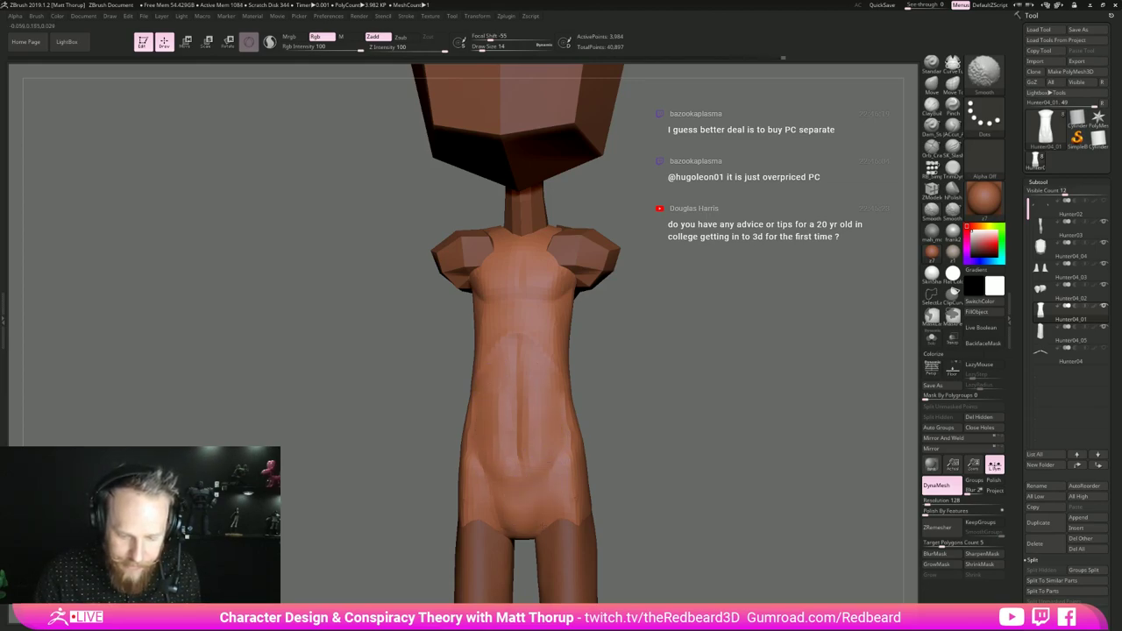
- Carve the groin creases between the lower abdomen and thighs with the JACcut_A brush and smooth the pelvis
left_click_drag(648, 521, 661, 445, "alt")
left_click(952, 127)
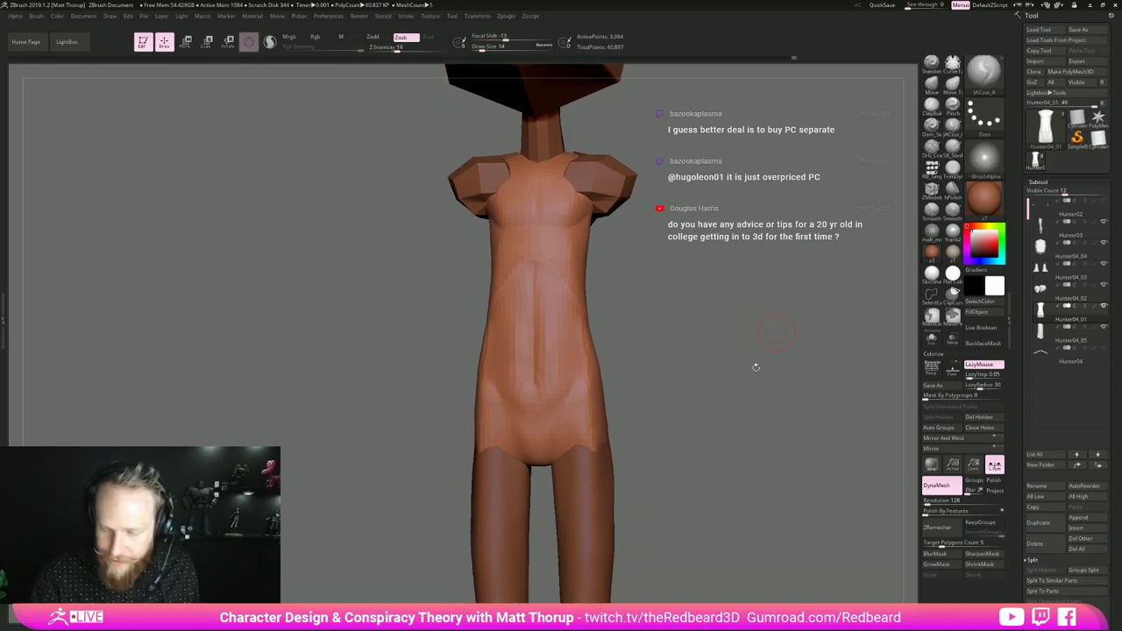
left_click_drag(756, 365, 757, 293)
left_click_drag(575, 440, 575, 448)
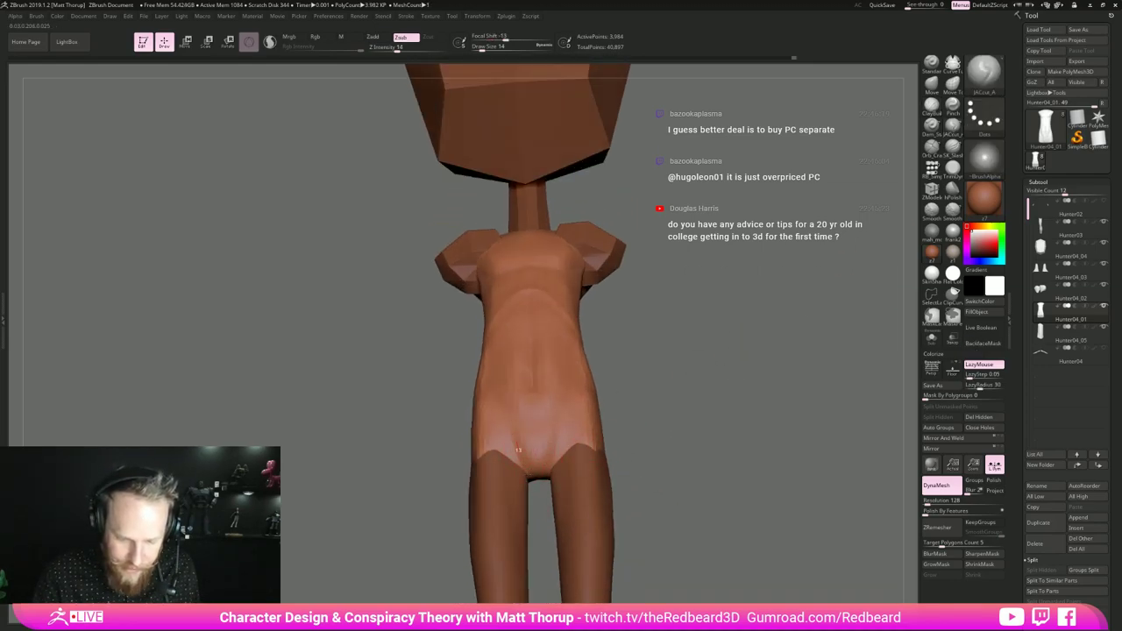
mouse_move(654, 440)
left_mouse_down()
mouse_move(653, 390)
mouse_move(604, 382)
left_mouse_up()
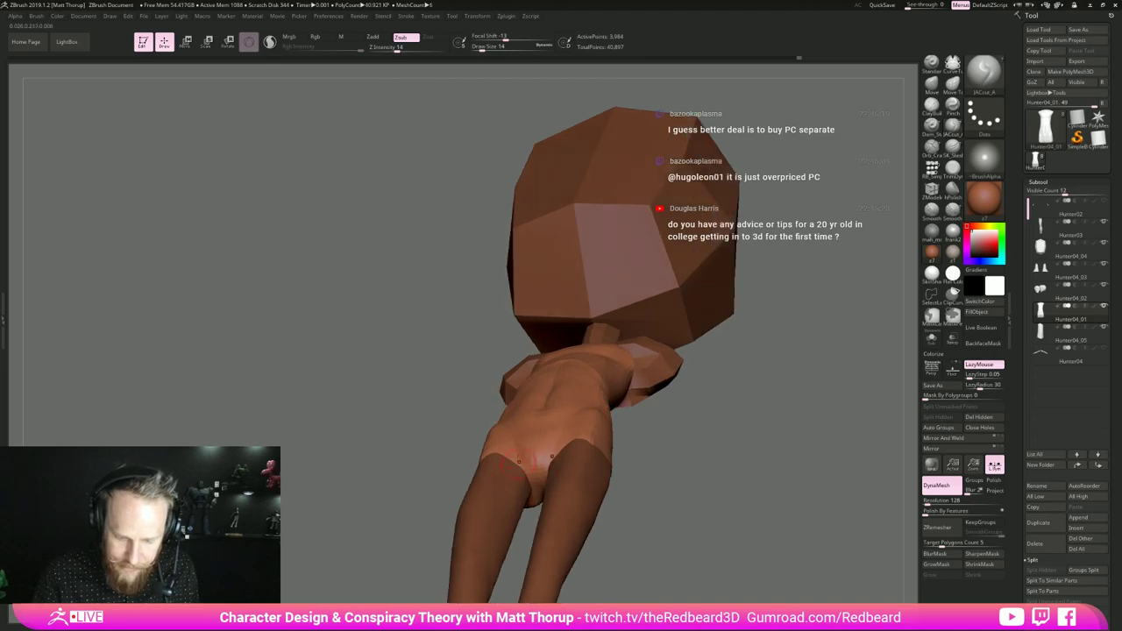
left_click_drag(637, 471, 680, 488)
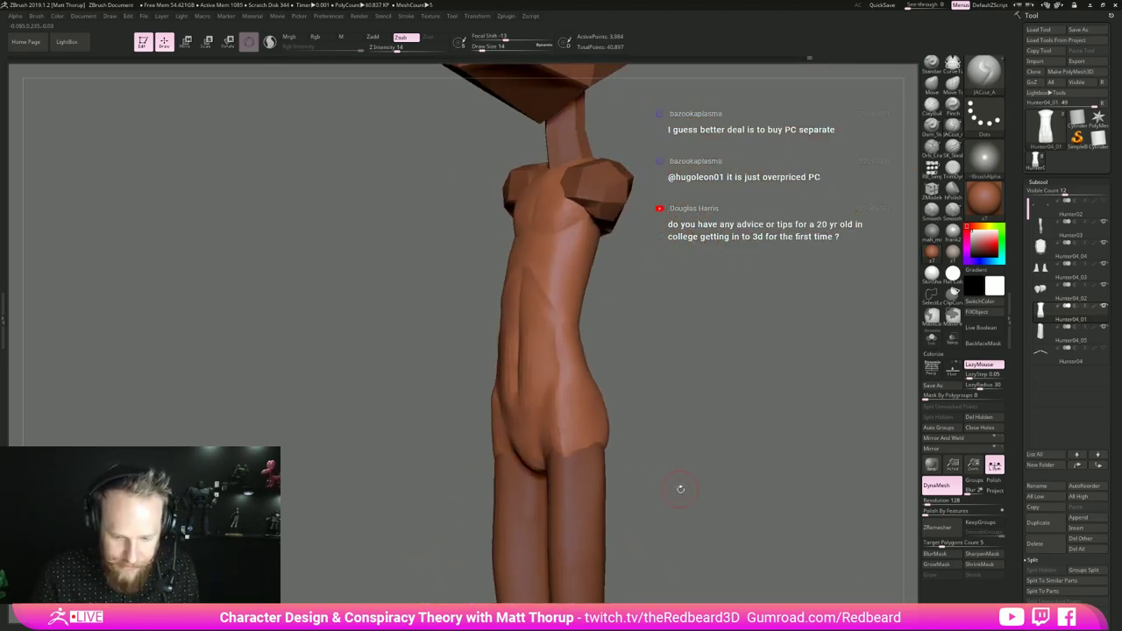
left_click_drag(672, 433, 698, 431)
left_click_drag(532, 466, 557, 409, "shift")
- Carve the central cleft and upper contours of the buttocks on the back of the torso with the JACcut_A brush
left_click_drag(689, 412, 585, 405)
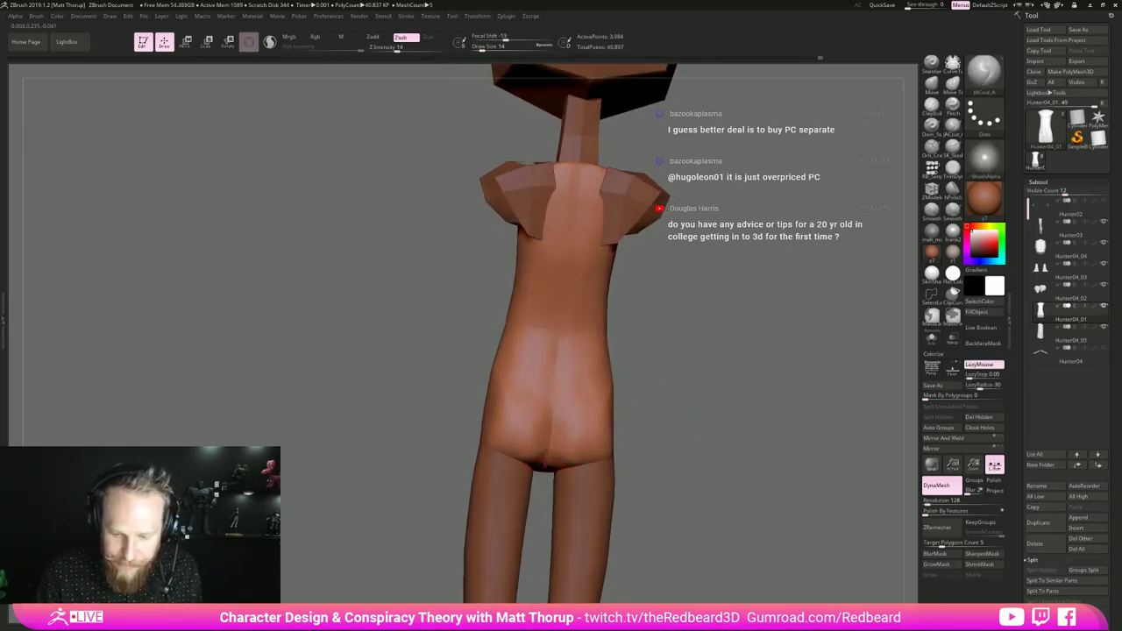
mouse_move(649, 419)
left_mouse_down()
mouse_move(636, 412)
mouse_move(665, 404)
left_mouse_up()
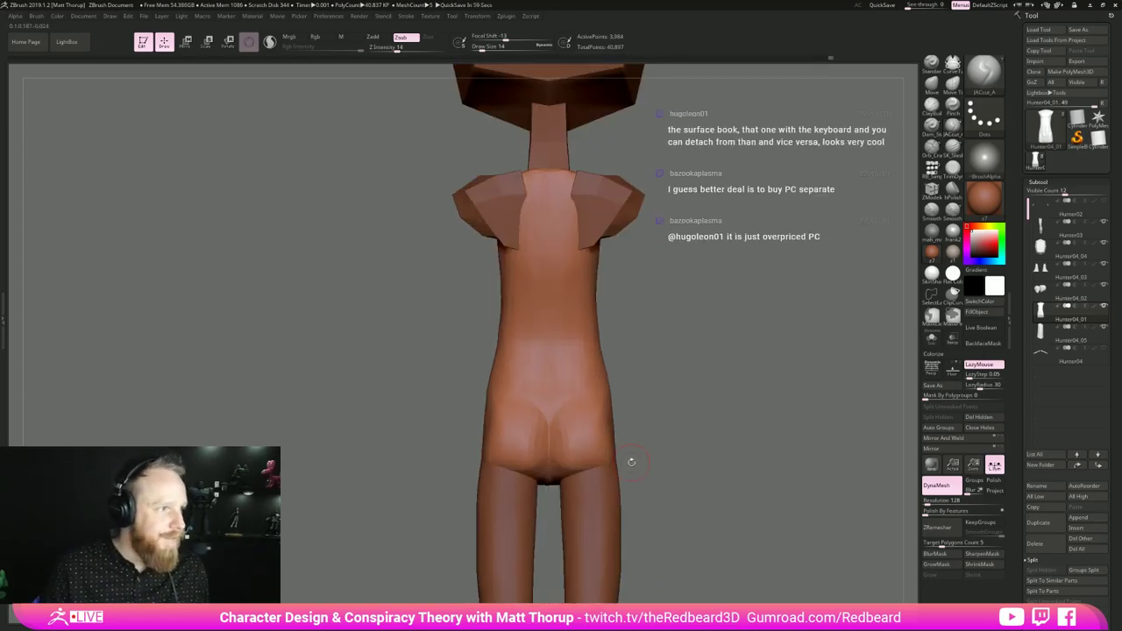
left_click_drag(746, 382, 758, 410)
- Build up rounded buttocks with the ClayBuildup brush at draw sizes 17 and 27, smoothing the volumes
left_click(932, 105)
key("s")
left_click_drag(554, 438, 565, 465)
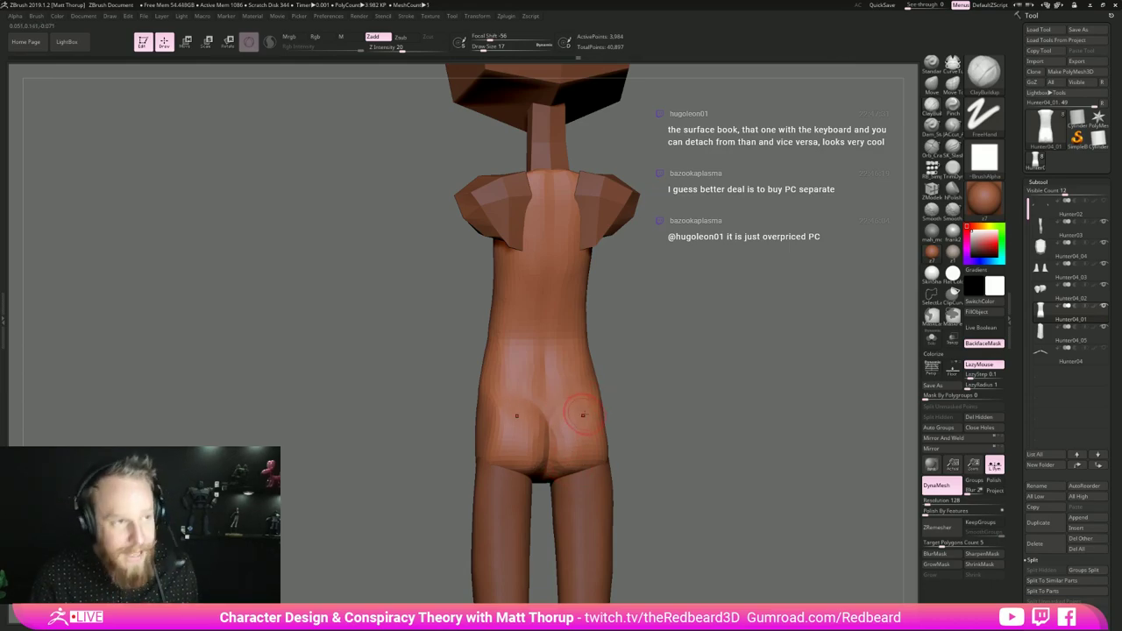
mouse_move(689, 374)
left_mouse_down()
mouse_move(664, 405)
mouse_move(606, 409)
left_mouse_up()
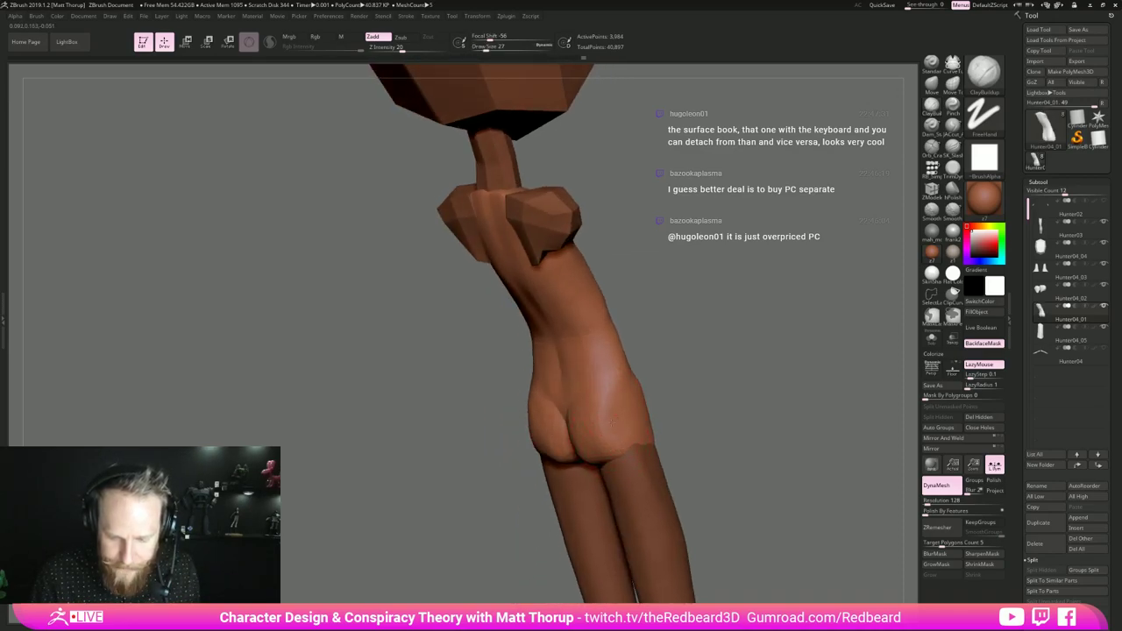
left_click_drag(699, 387, 583, 428)
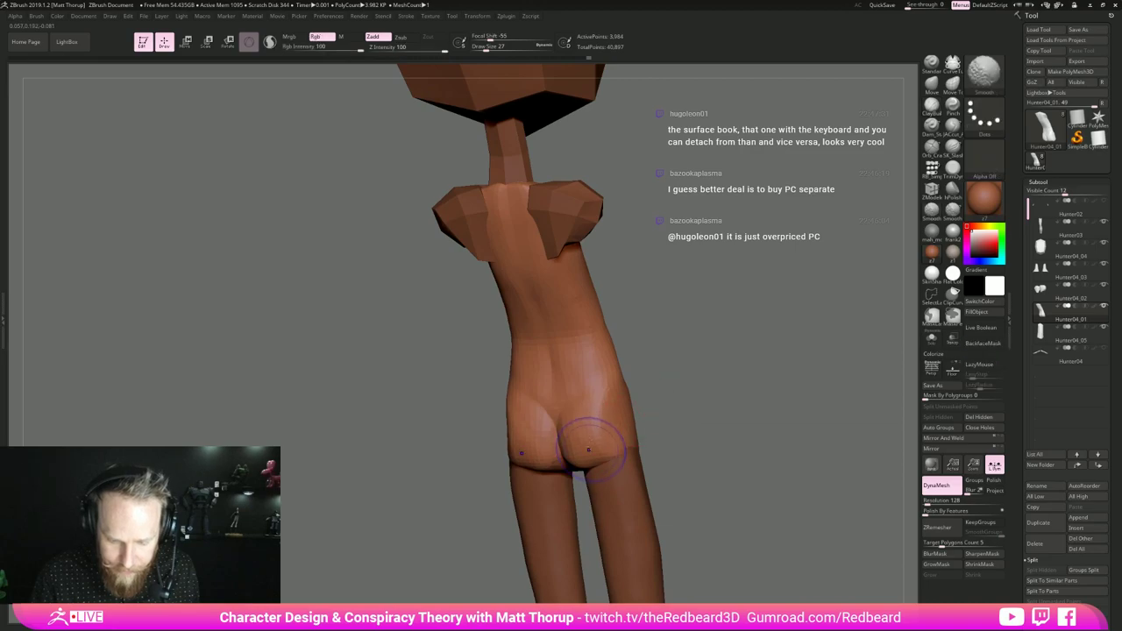
left_click_drag(684, 389, 619, 423)
- Cut in the side of the hip, the spine groove and the buttock contours with the JACcut_A brush, using draw size 22
right_click_drag(623, 424, 694, 421)
mouse_move(724, 401)
left_mouse_down()
mouse_move(703, 337)
mouse_move(734, 347)
left_mouse_up()
key("3")
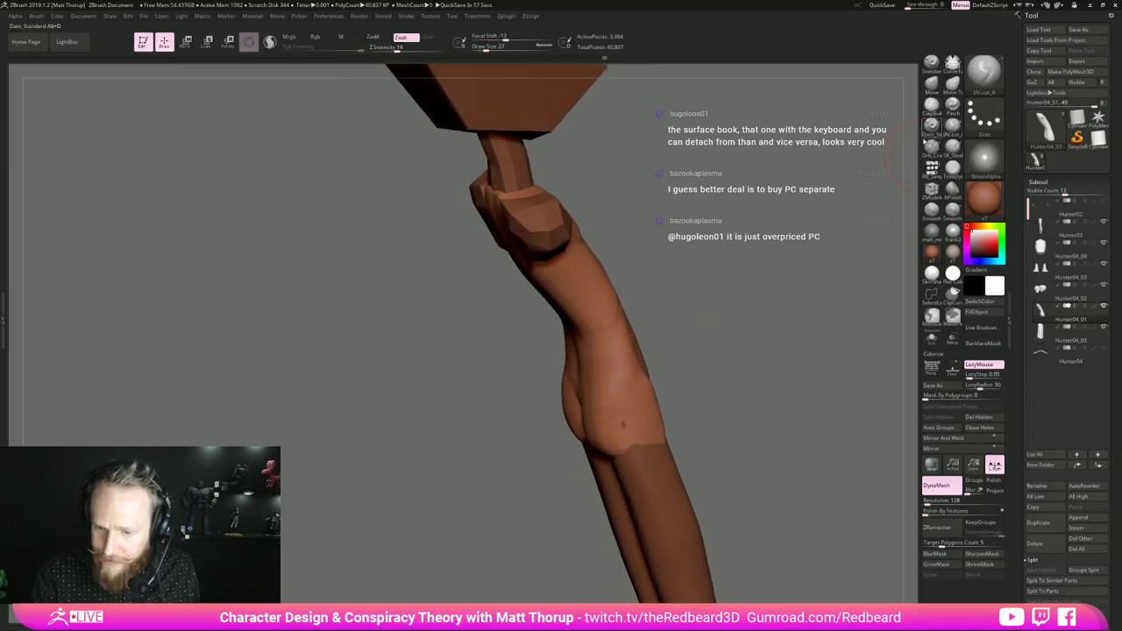
mouse_move(682, 378)
left_mouse_down()
mouse_move(718, 362)
mouse_move(687, 371)
left_mouse_up()
key("s")
left_click_drag(620, 371, 710, 334)
left_click_drag(636, 185, 646, 173)
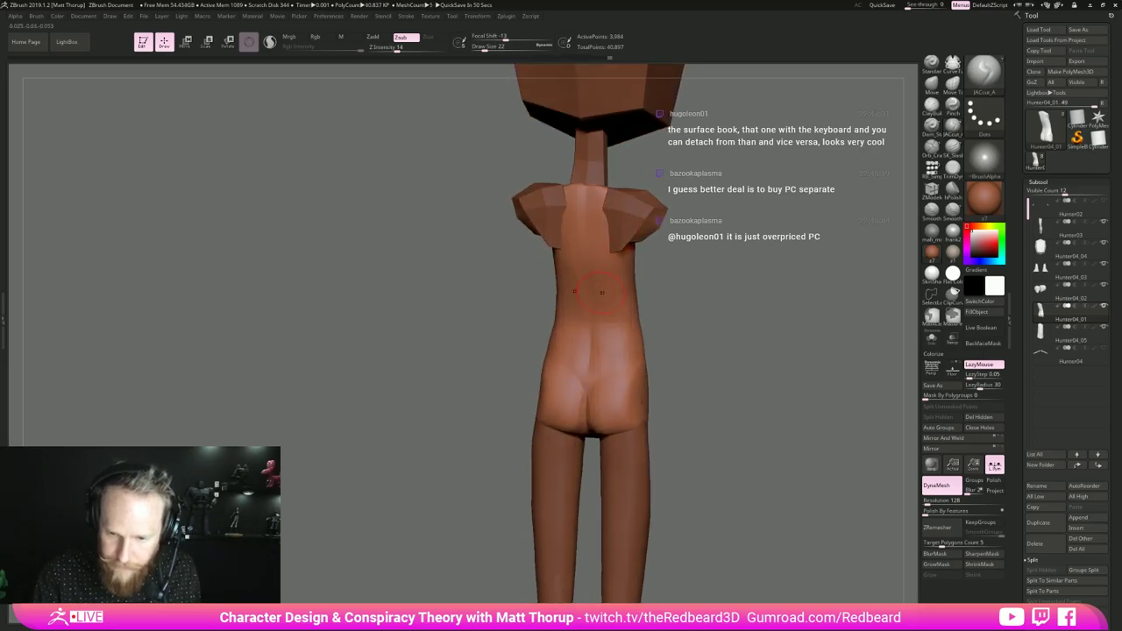
left_click_drag(659, 273, 660, 285)
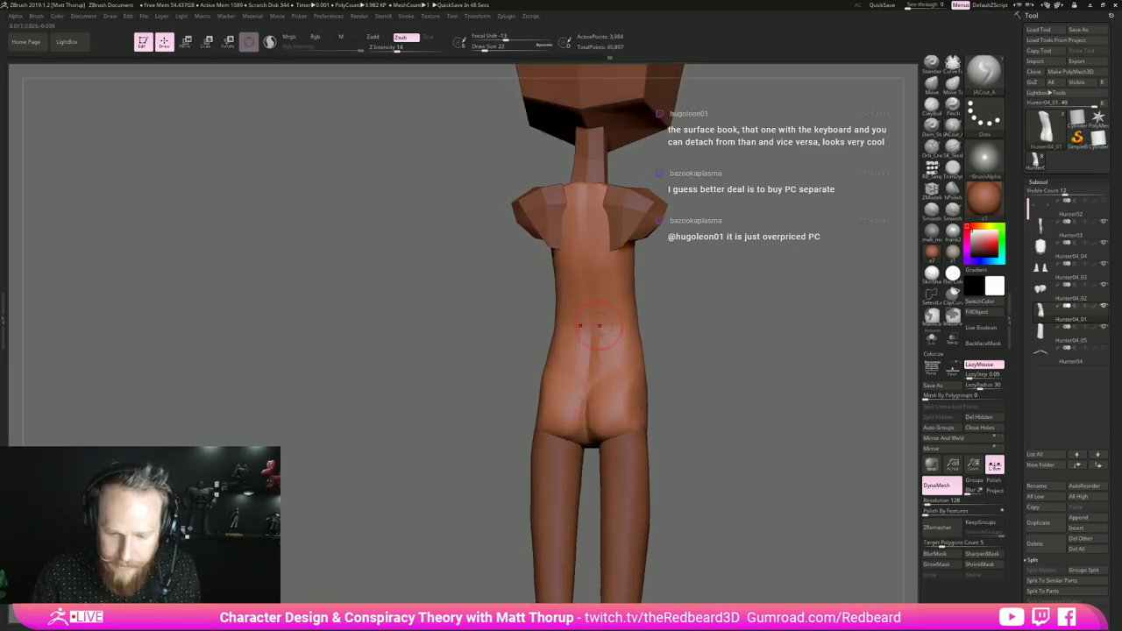
- Fill out the lower back beside the spine and the buttocks with the ClayBuildup brush at draw size 18, smoothing the transitions
left_click(937, 109)
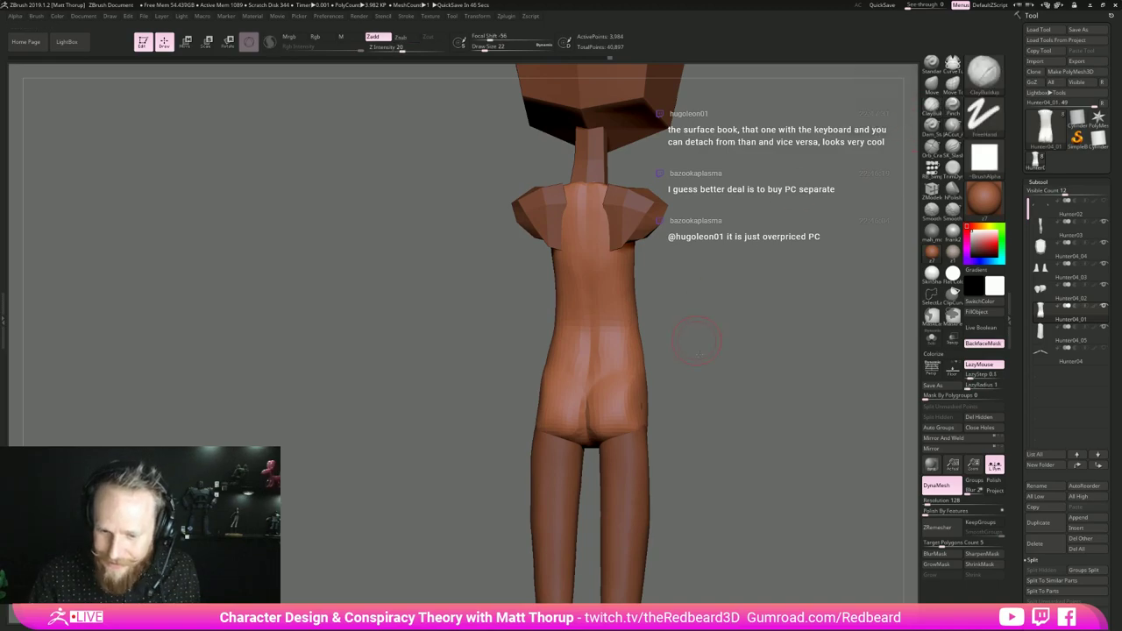
left_click_drag(695, 339, 718, 351)
key("s")
left_click_drag(601, 377, 598, 373)
left_click_drag(602, 335, 612, 349, "shift")
left_click_drag(697, 338, 715, 382)
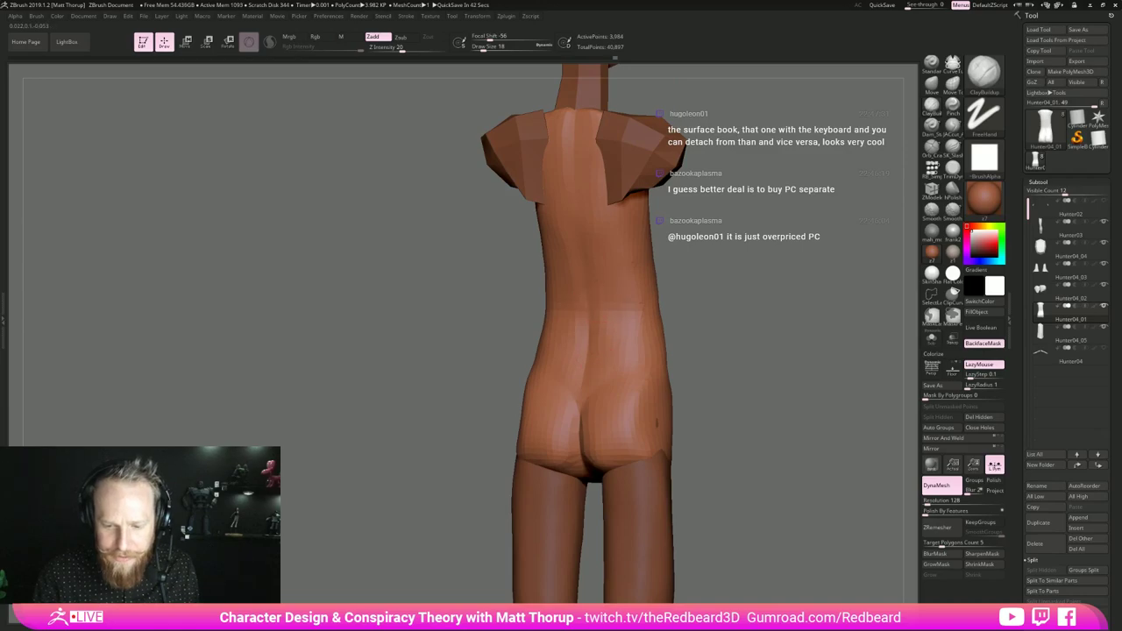
left_click_drag(687, 340, 694, 364)
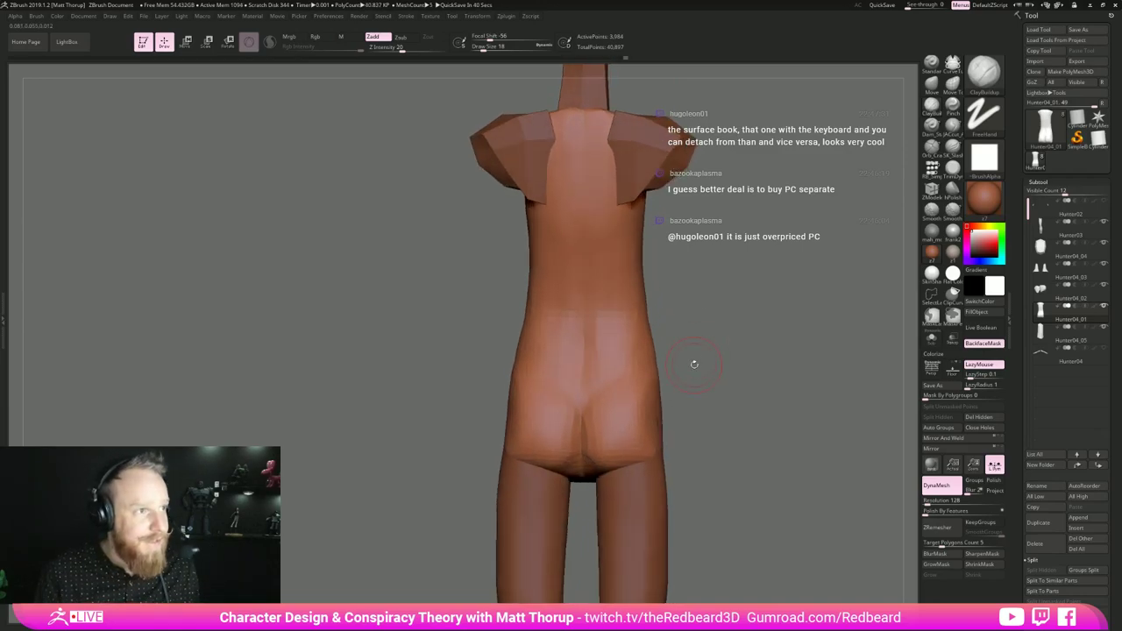
mouse_move(723, 408)
left_mouse_down()
mouse_move(661, 408)
mouse_move(760, 408)
mouse_move(726, 408)
left_mouse_up()
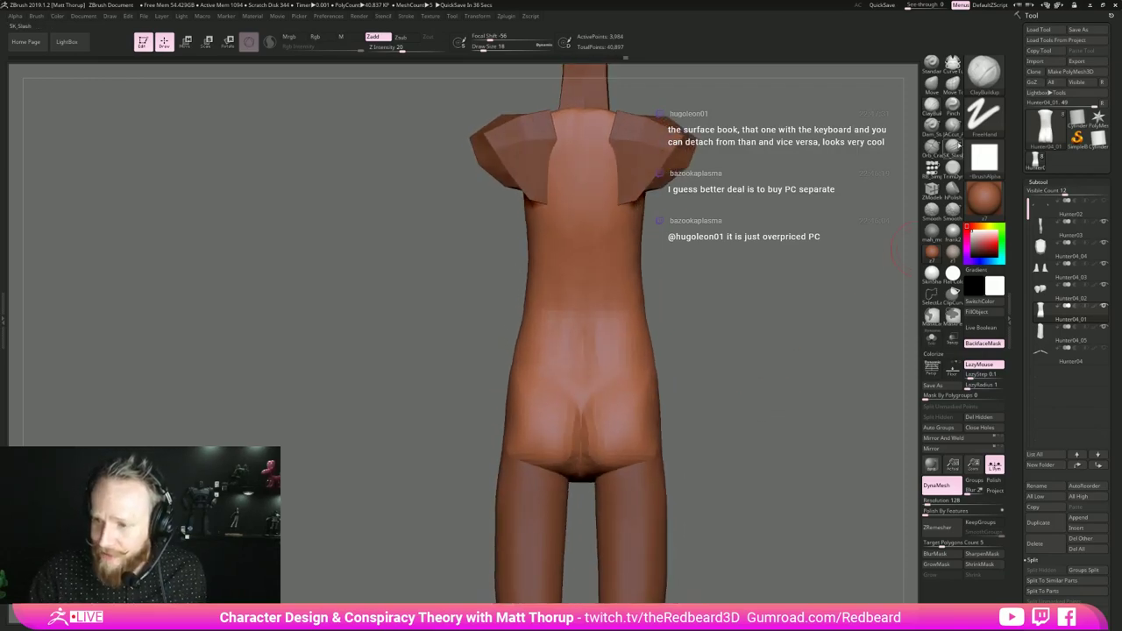
- Carve the spine groove into the lower back of the torso with the JACut_A brush
left_click(953, 128)
left_click_drag(705, 330, 671, 368)
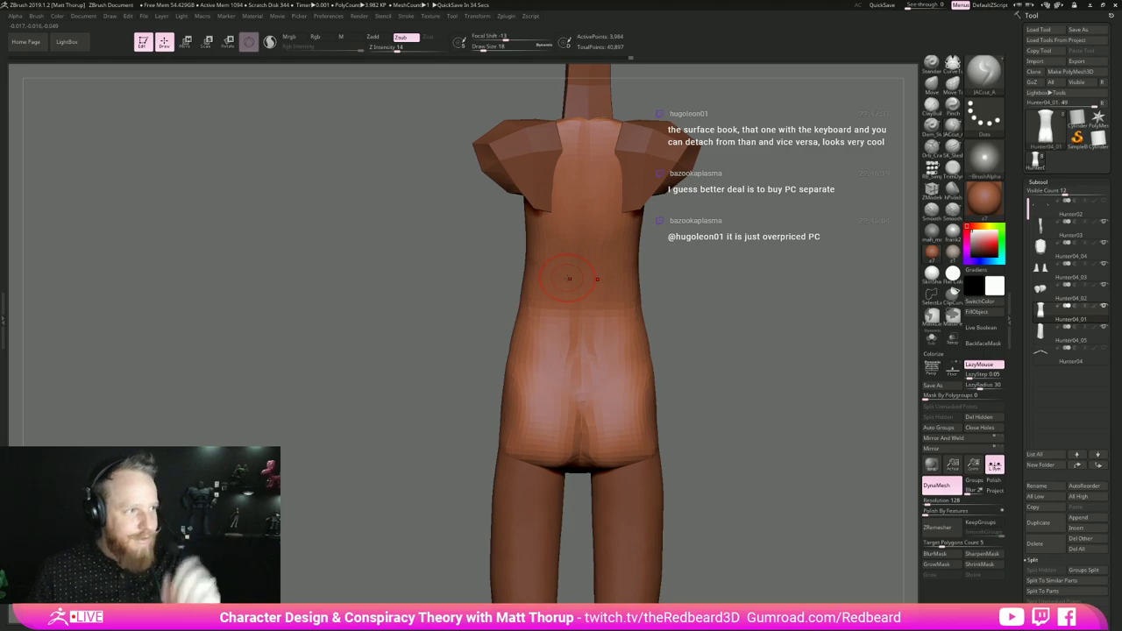
left_click_drag(718, 329, 763, 346)
left_click_drag(699, 279, 671, 339, "alt")
mouse_move(652, 277)
left_mouse_down()
mouse_move(638, 264)
mouse_move(675, 283)
mouse_move(701, 333)
mouse_move(686, 413)
left_mouse_up()
- Reshape the chest of the torso with the Move brush
key("b")
key("m")
key("v")
key("bracketright")
left_click_drag(573, 326, 568, 331)
mouse_move(688, 349)
left_mouse_down()
mouse_move(657, 344)
mouse_move(631, 363)
left_mouse_up()
key("s")
left_click(574, 339)
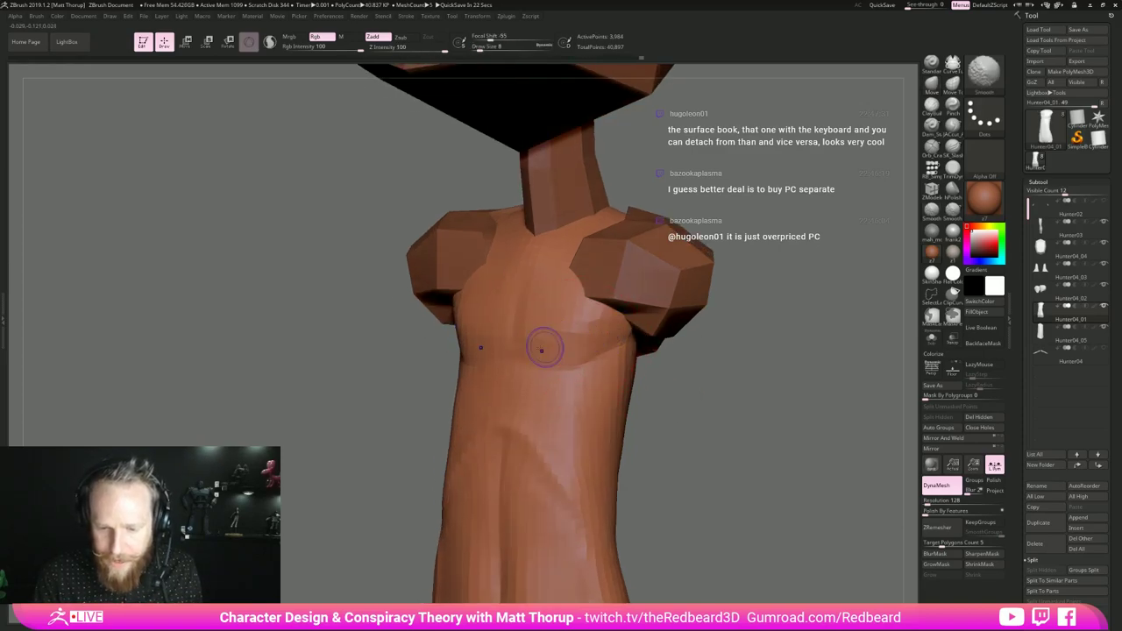
- Smooth the surface along the lower edge of the chest
left_click_drag(529, 335, 583, 306, "shift")
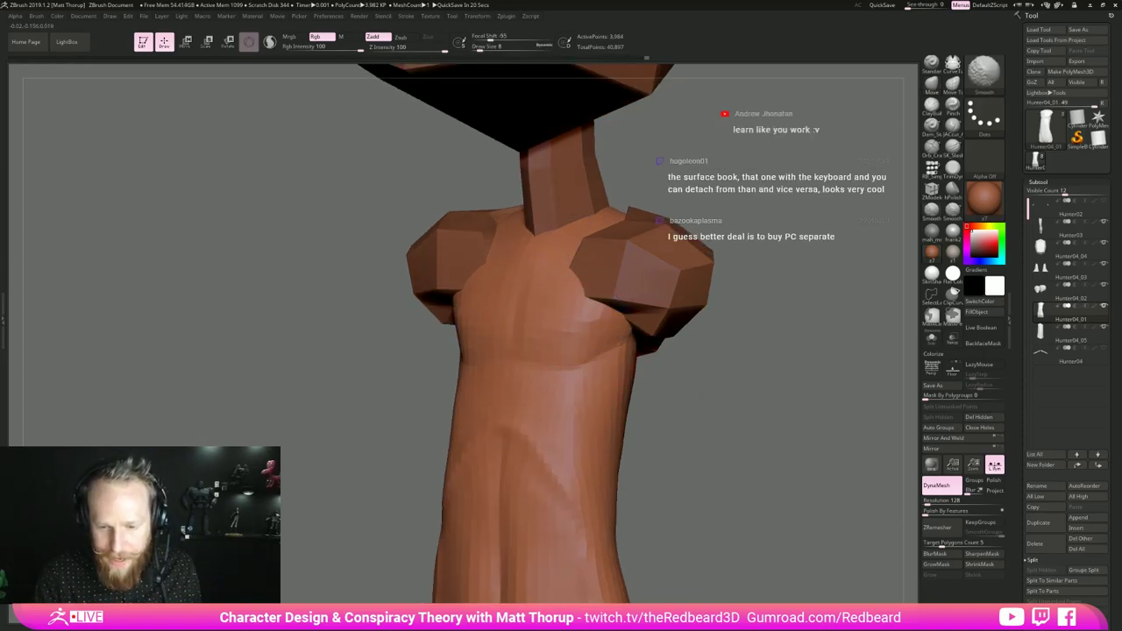
left_click_drag(755, 285, 806, 289, "shift")
mouse_move(768, 326)
left_mouse_down()
mouse_move(786, 345)
mouse_move(717, 360)
mouse_move(788, 329)
left_mouse_up()
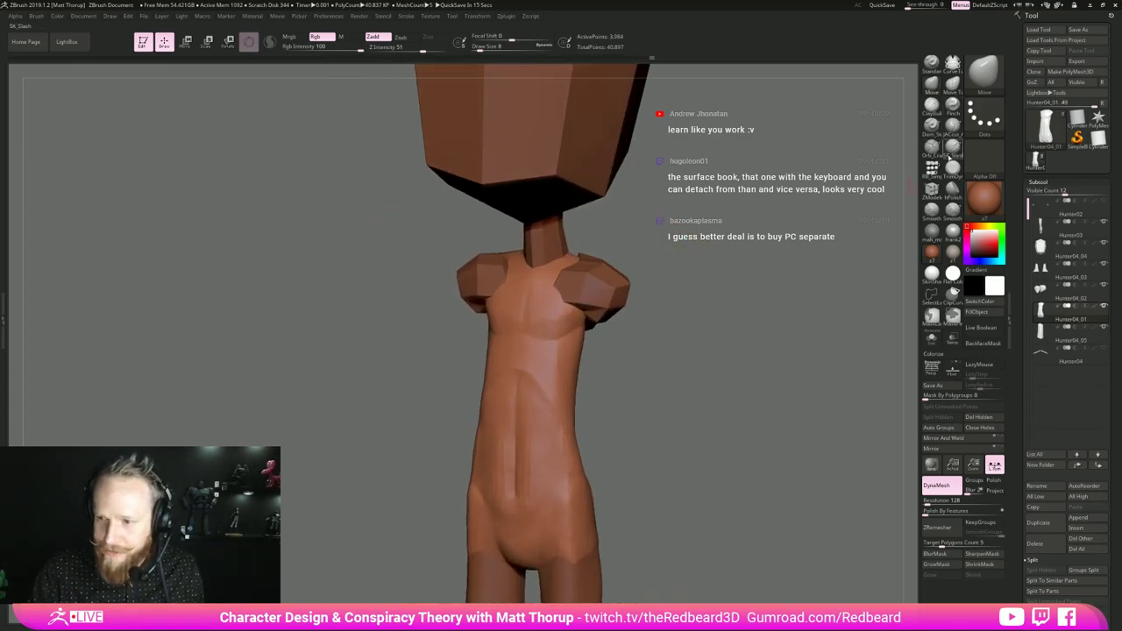
- Build up the collarbones at the base of the neck with the ClayBuildup brush and smooth them
left_click(934, 107)
mouse_move(663, 250)
left_mouse_down()
mouse_move(684, 271)
mouse_move(642, 248)
mouse_move(698, 223)
mouse_move(703, 206)
mouse_move(653, 293)
left_mouse_up()
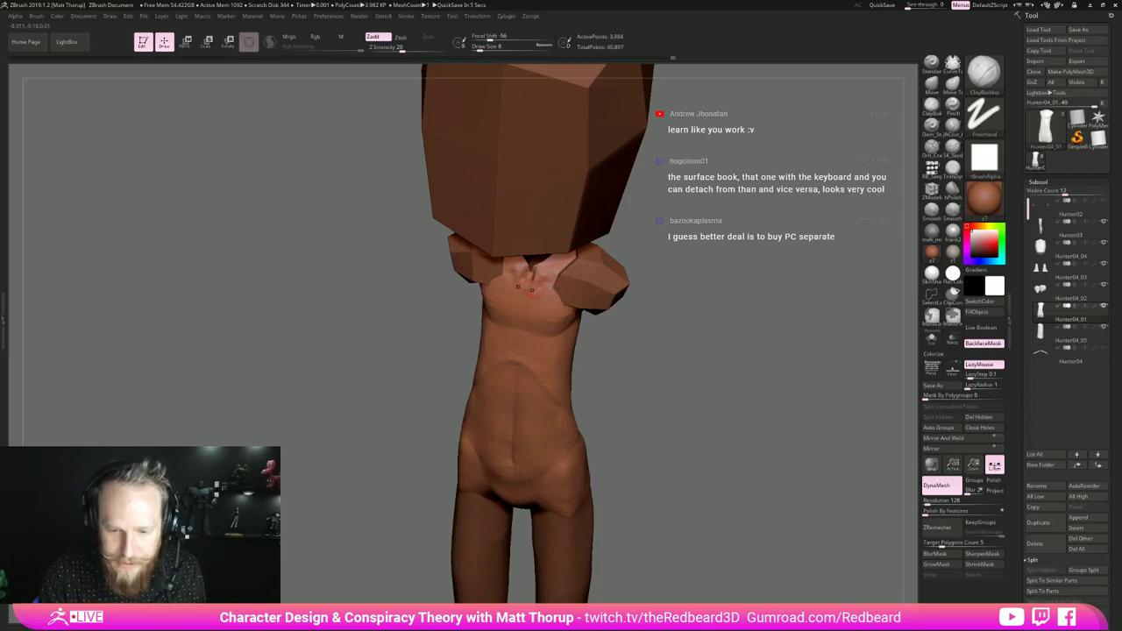
left_click_drag(531, 269, 535, 288, "shift")
mouse_move(652, 304)
left_mouse_down()
mouse_move(651, 273)
mouse_move(634, 336)
mouse_move(535, 343)
left_mouse_up()
- Isolate the head subtool, examine its shape from several angles, and show all parts again
left_click(503, 341, "alt")
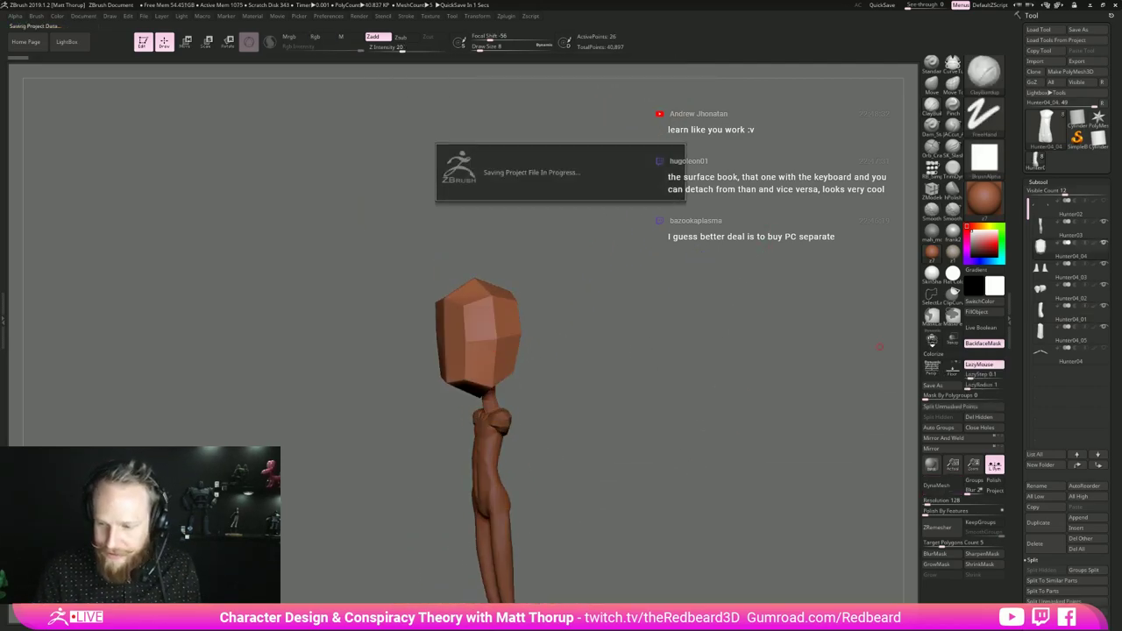
left_click(932, 339)
key("f")
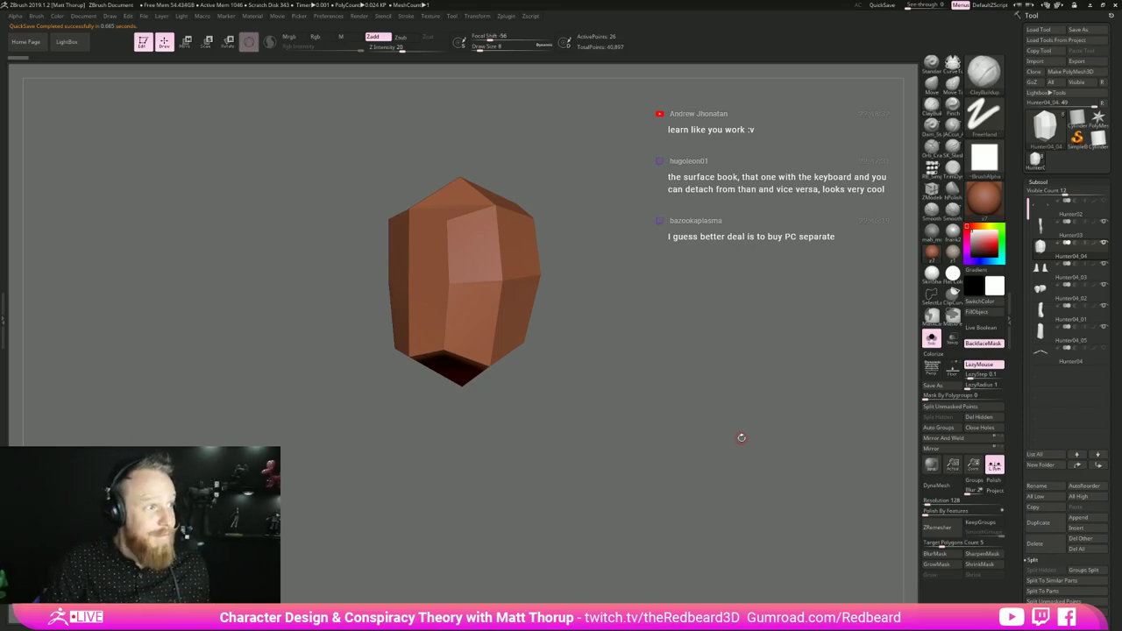
left_click_drag(634, 417, 783, 380)
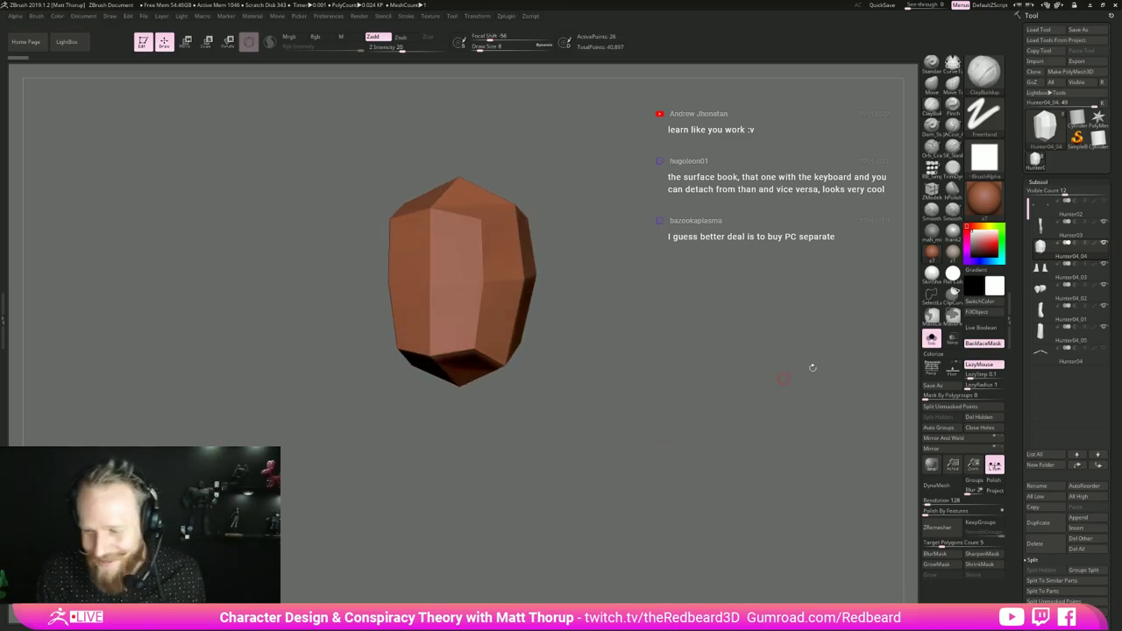
left_click(931, 338)
left_click_drag(711, 410, 741, 429, "shift")
left_click_drag(702, 499, 659, 432, "alt")
- Refine the collarbones and chest on the torso subtool at brush size 7, smoothing the transitions between them
left_click(488, 377, "alt")
key("s")
left_click(483, 358)
left_click_drag(480, 361, 496, 343, "shift")
mouse_move(677, 423)
left_mouse_down()
mouse_move(682, 389)
mouse_move(599, 393)
mouse_move(693, 397)
left_mouse_up()
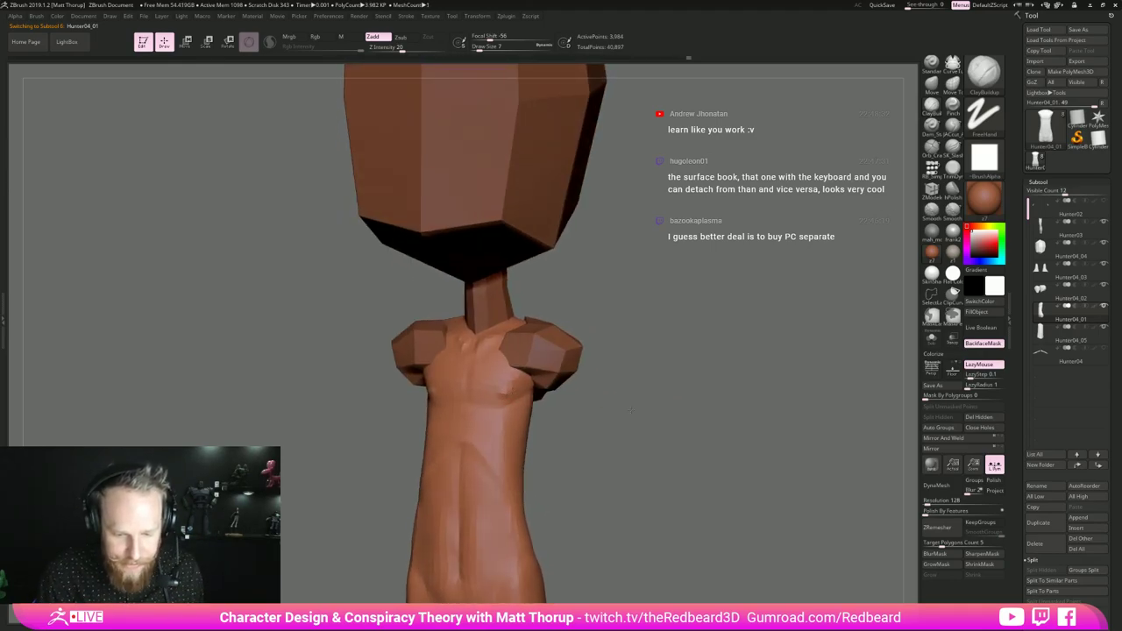
left_click_drag(603, 396, 611, 408, "shift")
left_click_drag(623, 366, 548, 368)
left_click_drag(498, 401, 531, 391, "shift")
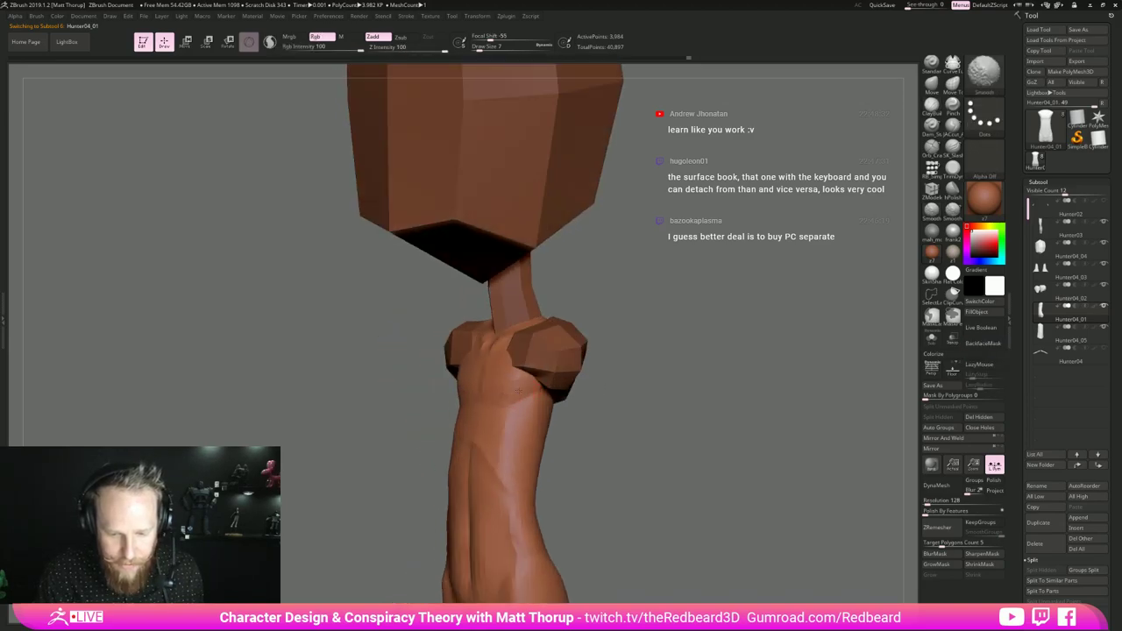
mouse_move(677, 347)
left_mouse_down("shift")
mouse_move(714, 347)
mouse_move(673, 345)
left_mouse_up("shift")
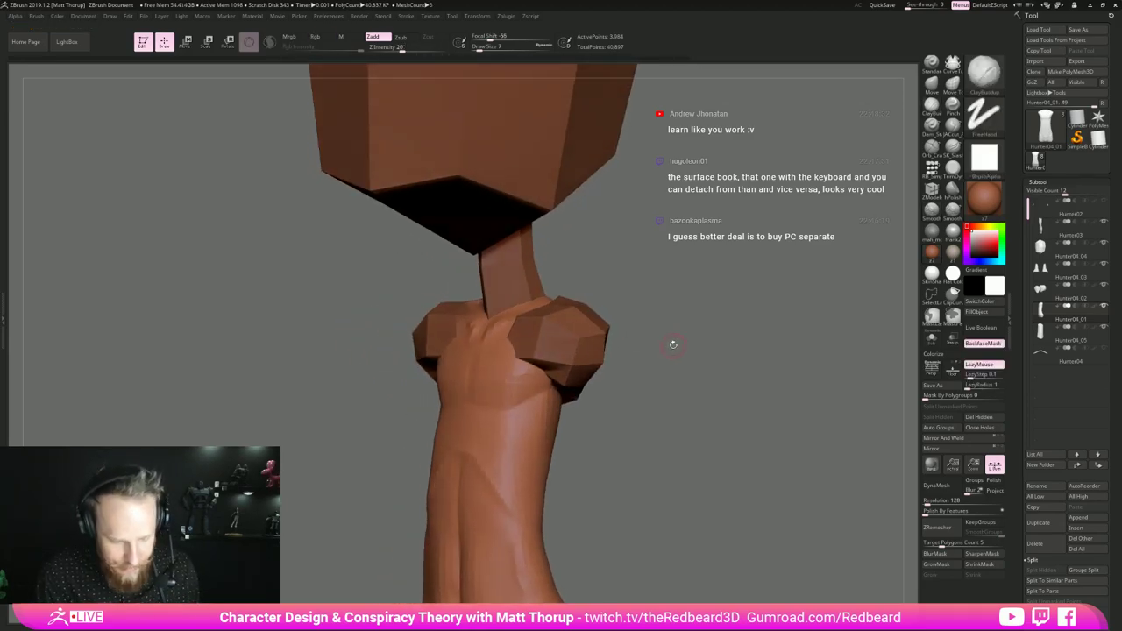
- Adjust the upper chest below the neck with the Move brush, checking the form toward profile
key("b")
key("m")
key("v")
key("s")
mouse_move(469, 361)
left_mouse_down()
mouse_move(492, 338)
mouse_move(488, 357)
left_mouse_up()
mouse_move(657, 339)
left_mouse_down("shift")
mouse_move(694, 341)
mouse_move(644, 351)
left_mouse_up("shift")
mouse_move(644, 350)
left_mouse_down()
mouse_move(598, 367)
mouse_move(670, 377)
mouse_move(586, 372)
left_mouse_up()
mouse_move(586, 372)
left_mouse_down()
mouse_move(568, 388)
mouse_move(596, 390)
mouse_move(633, 423)
mouse_move(646, 456)
mouse_move(595, 458)
left_mouse_up()
- Adjust the belly profile with the Move brush at size 22, then refine the front of the torso at size 8
key("s")
left_click_drag(493, 485, 496, 485)
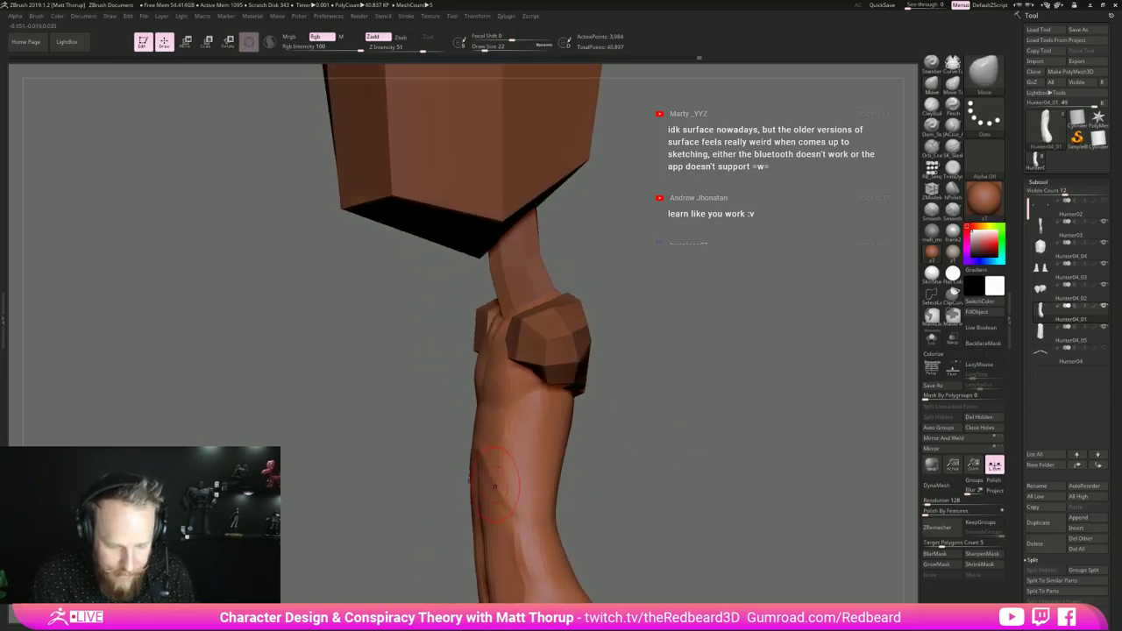
mouse_move(625, 503)
left_mouse_down("alt")
mouse_move(666, 399)
mouse_move(698, 399)
left_mouse_up("alt")
key("s")
mouse_move(520, 418)
left_mouse_down()
mouse_move(518, 379)
mouse_move(499, 360)
left_mouse_up()
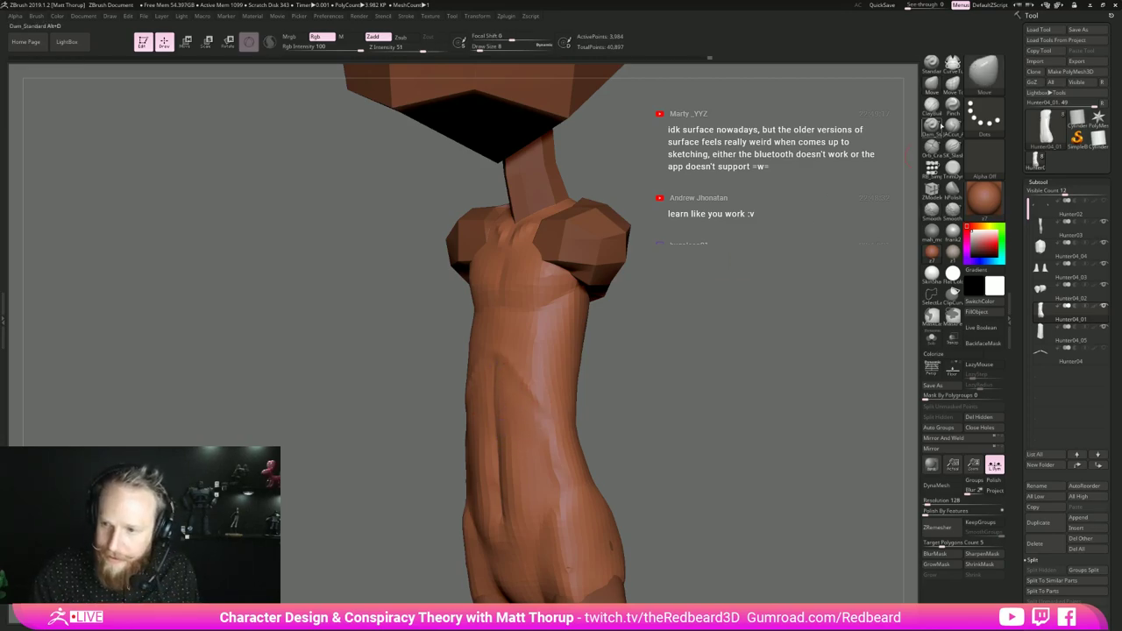
- Extend the midline groove of the abdomen up to the chest with the JACut_A brush
left_click_drag(683, 320, 705, 322)
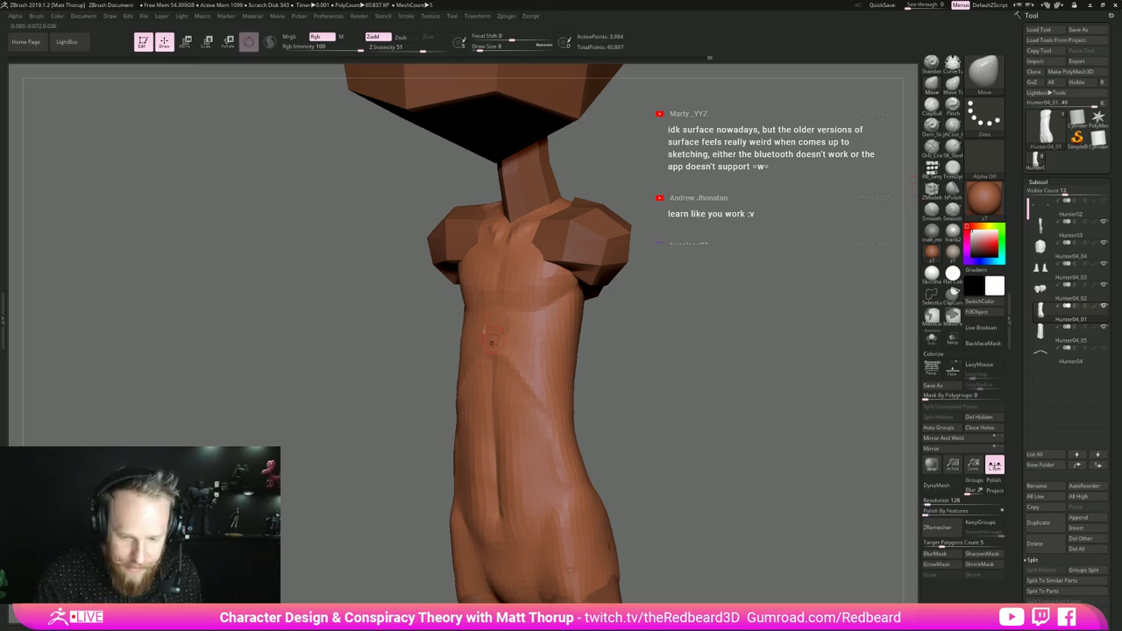
left_click(953, 128)
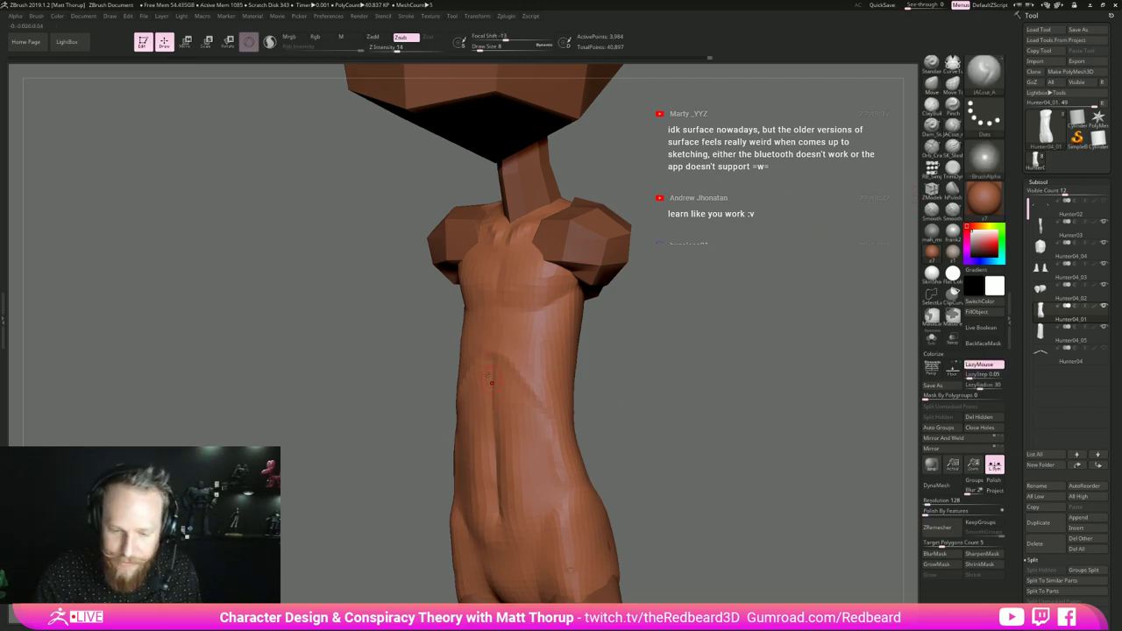
mouse_move(636, 368)
left_mouse_down()
mouse_move(683, 368)
mouse_move(644, 360)
mouse_move(684, 333)
left_mouse_up()
- Build up the abdominal and lower belly forms with the ClayBuildup brush at sizes 12 and 23
left_click(932, 106)
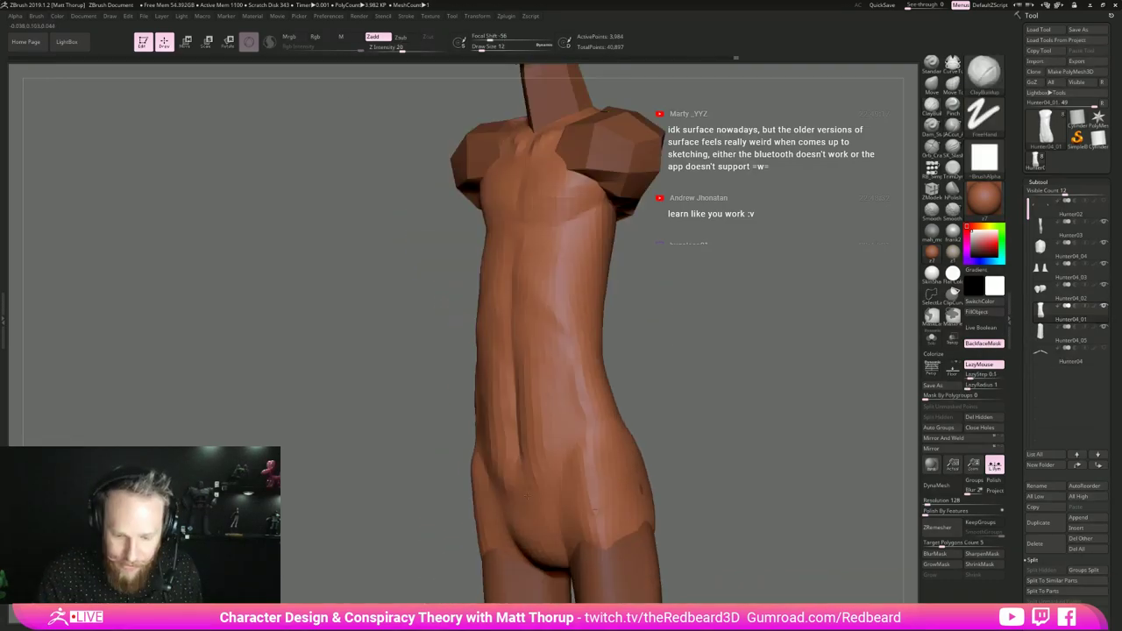
mouse_move(508, 501)
left_mouse_down("shift")
mouse_move(493, 473)
mouse_move(519, 489)
left_mouse_up("shift")
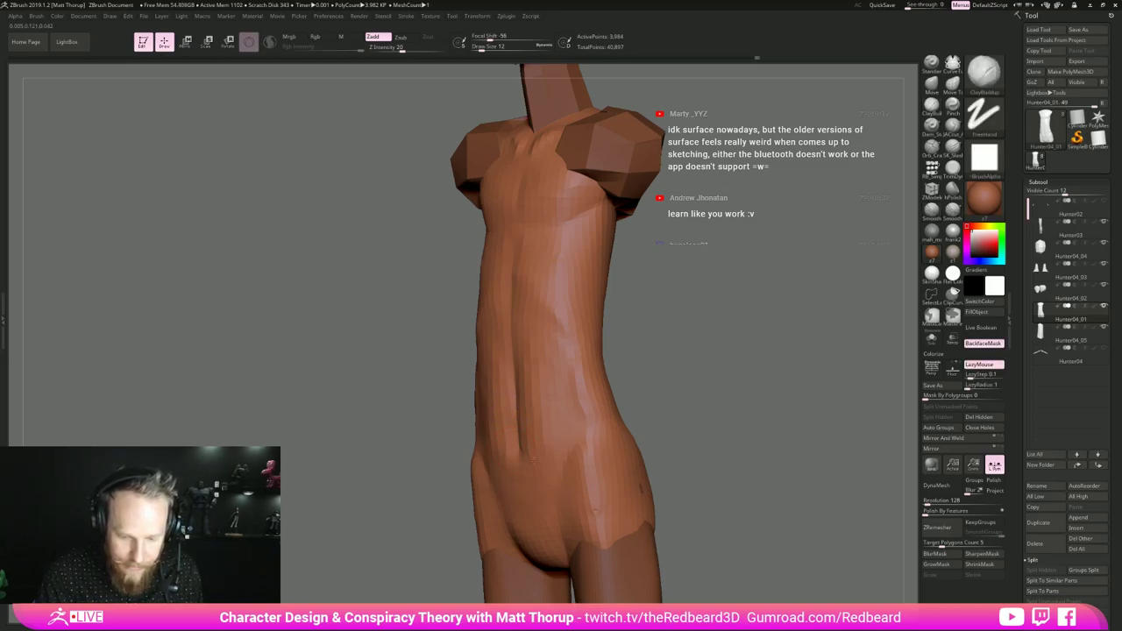
key("s")
left_click_drag(512, 480, 519, 482)
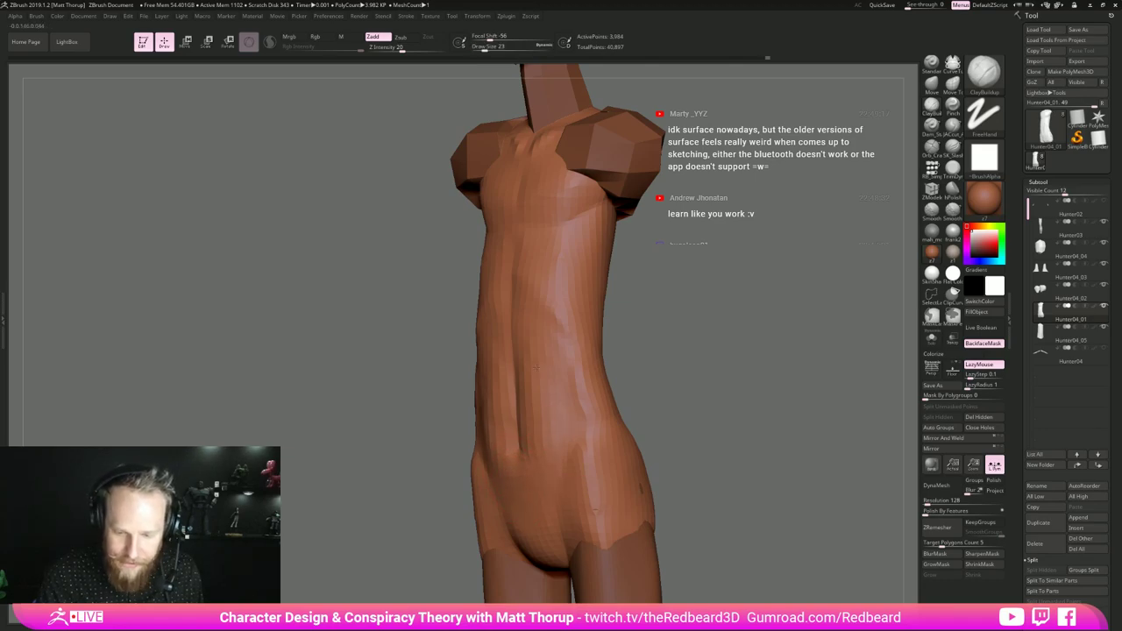
mouse_move(638, 364)
left_mouse_down()
mouse_move(676, 375)
mouse_move(687, 393)
left_mouse_up()
left_click_drag(571, 420, 576, 397)
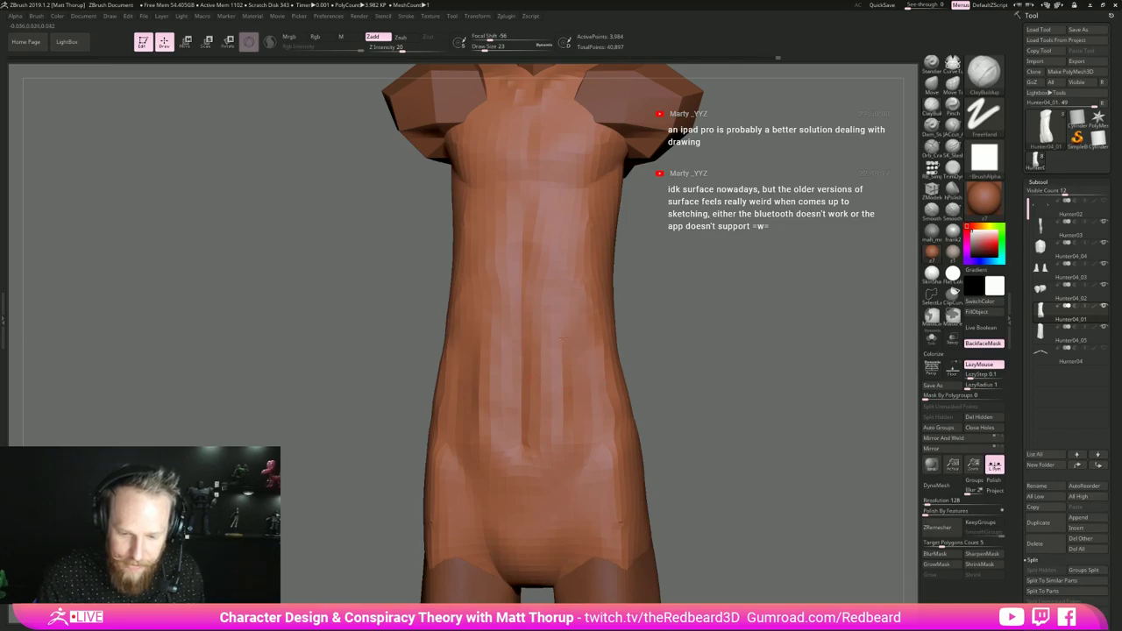
- Smooth the abdomen and its midline groove up toward the chest
mouse_move(526, 396)
left_mouse_down("shift")
mouse_move(538, 313)
mouse_move(491, 366)
mouse_move(491, 295)
mouse_move(538, 250)
left_mouse_up("shift")
mouse_move(664, 312)
left_mouse_down()
mouse_move(688, 314)
mouse_move(604, 320)
mouse_move(589, 337)
mouse_move(596, 350)
mouse_move(660, 369)
mouse_move(617, 393)
mouse_move(644, 404)
left_mouse_up()
mouse_move(562, 370)
left_mouse_down("shift")
mouse_move(562, 382)
mouse_move(565, 360)
left_mouse_up("shift")
mouse_move(656, 361)
left_mouse_down()
mouse_move(614, 365)
mouse_move(664, 377)
mouse_move(634, 391)
mouse_move(722, 318)
mouse_move(697, 325)
left_mouse_up()
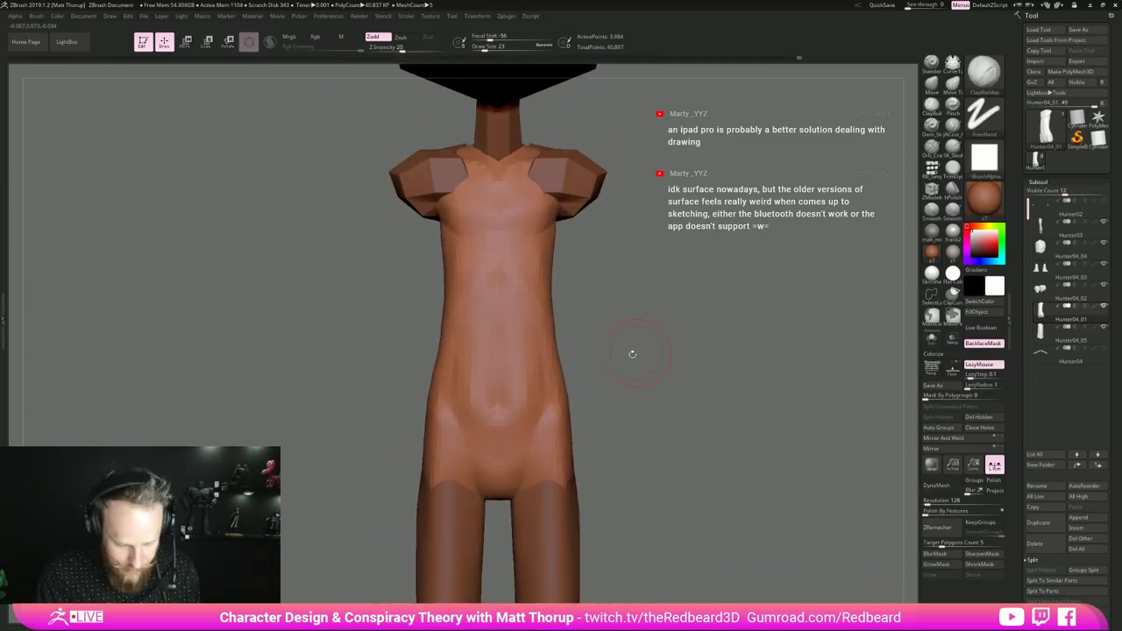
- Adjust the outline of the waist and hips from the front with the Move brush
key("b")
key("m")
key("v")
key("s")
left_click_drag(566, 372, 565, 375)
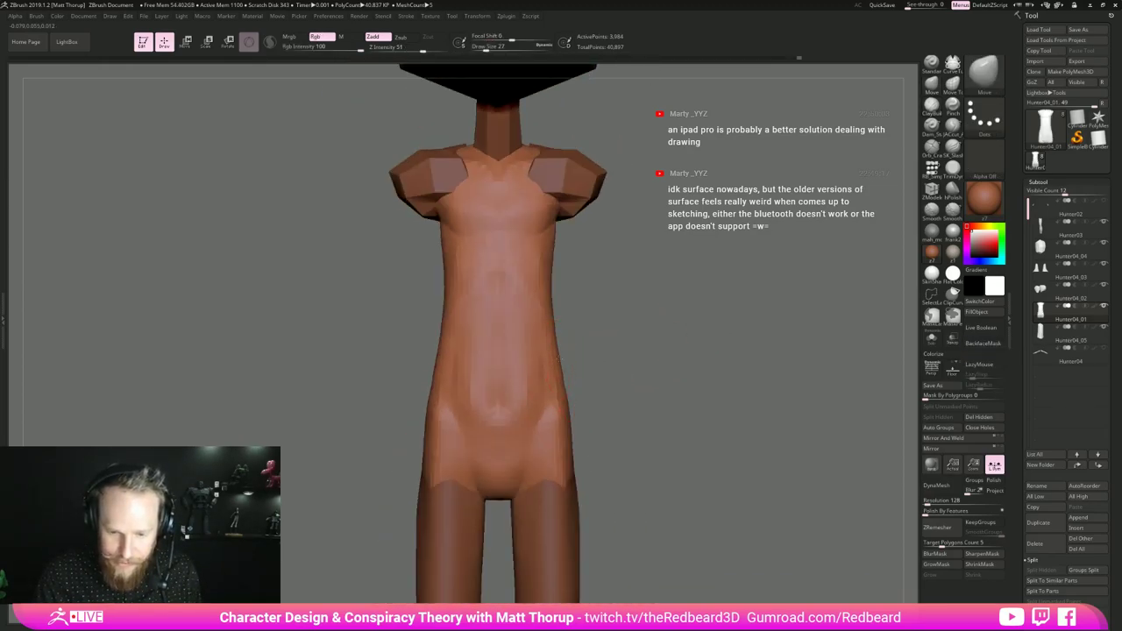
left_click_drag(633, 332, 617, 336)
key("s")
left_click_drag(566, 386, 564, 387)
- Shape the hips and buttocks from behind with the Move brush at size 23 and smooth the outer hip
mouse_move(662, 412)
left_mouse_down()
mouse_move(599, 441)
mouse_move(561, 429)
left_mouse_up()
left_click_drag(555, 379, 558, 380)
right_click_drag(555, 391, 554, 474)
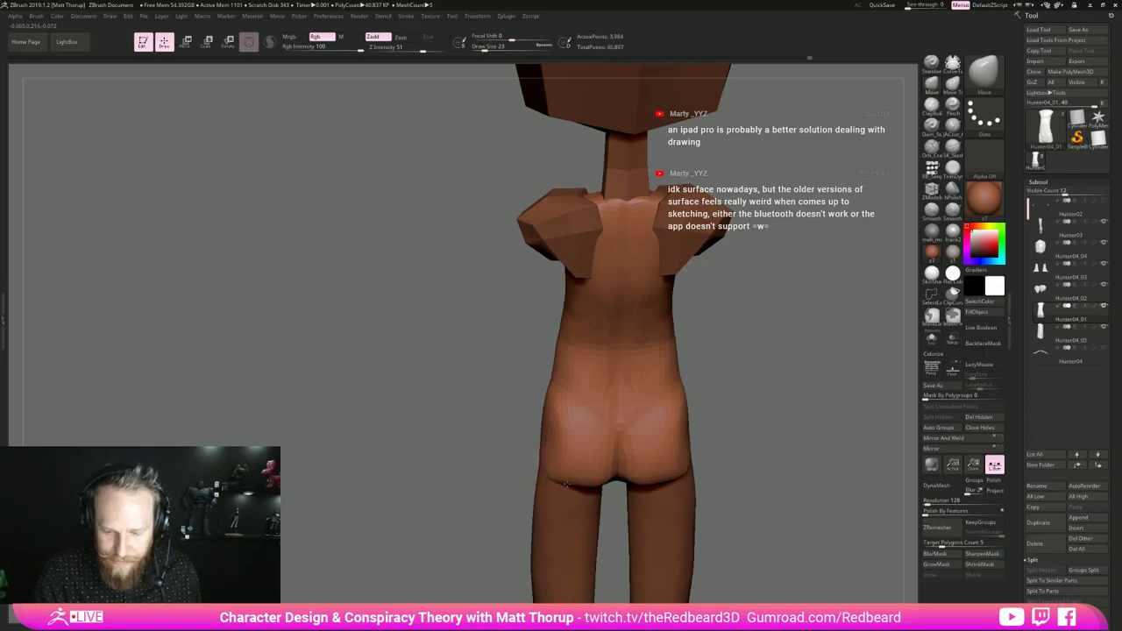
left_click_drag(552, 459, 552, 413, "shift")
mouse_move(727, 381)
right_mouse_down()
mouse_move(788, 342)
mouse_move(716, 355)
mouse_move(747, 360)
right_mouse_up()
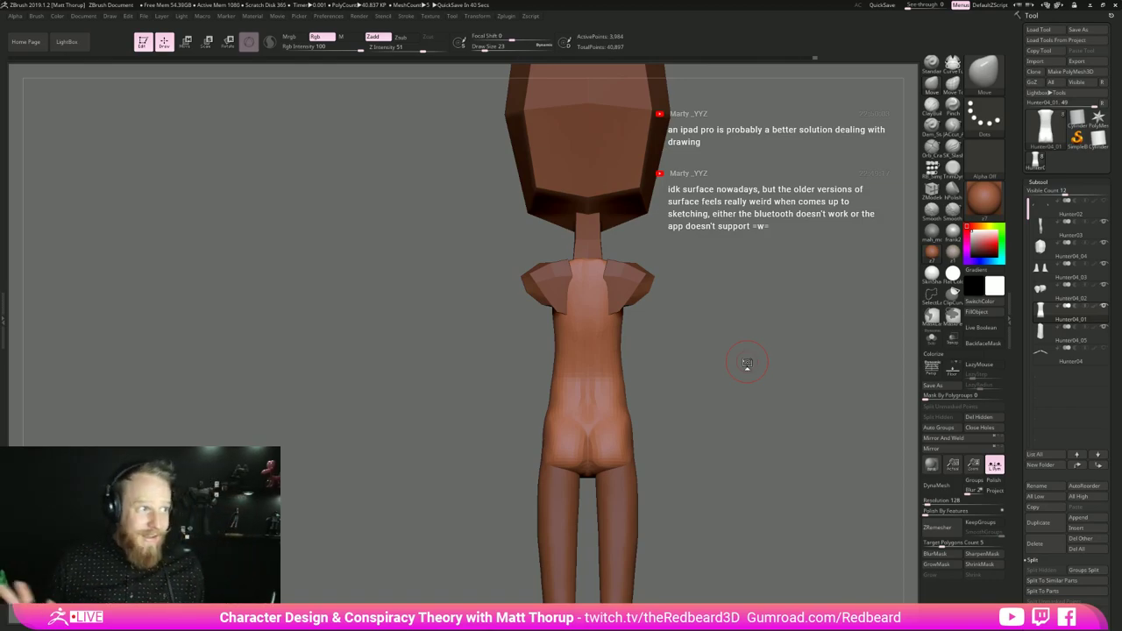
- Adjust the pelvis and lower belly in side view with the Move brush and smooth the front contour
mouse_move(747, 362)
left_mouse_down()
mouse_move(780, 386)
mouse_move(786, 415)
mouse_move(714, 473)
mouse_move(759, 450)
mouse_move(721, 465)
mouse_move(751, 471)
mouse_move(724, 474)
left_mouse_up()
key("s")
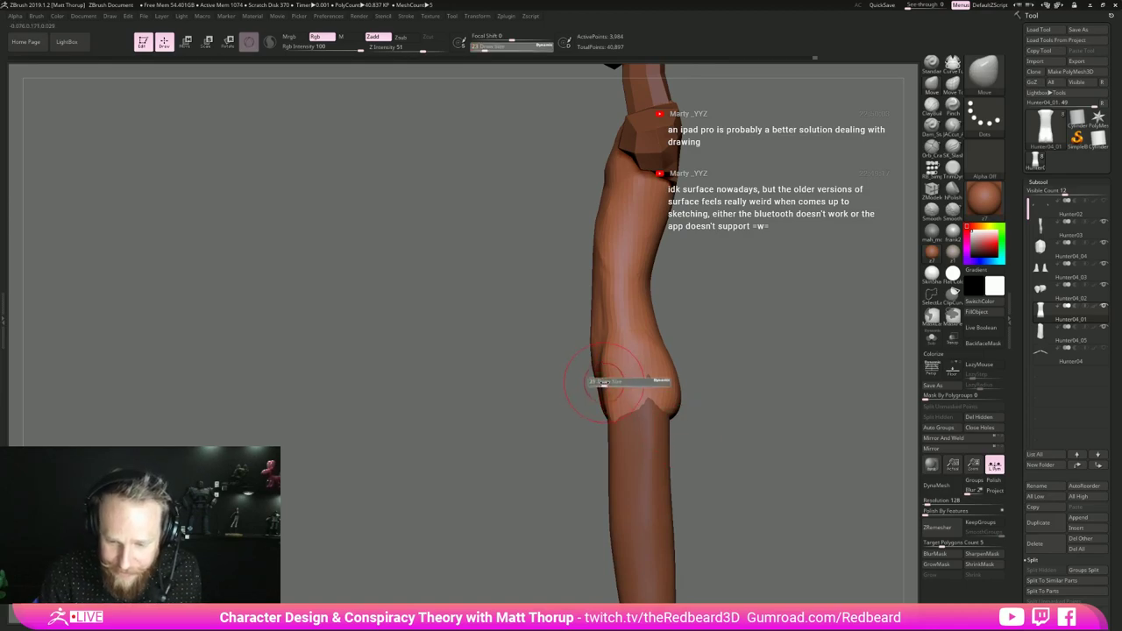
key("s")
left_click_drag(603, 363, 601, 366)
mouse_move(570, 362)
left_mouse_down()
mouse_move(662, 360)
mouse_move(639, 368)
mouse_move(617, 338)
left_mouse_up()
left_click_drag(591, 335, 606, 353, "shift")
left_click_drag(674, 366, 707, 364, "shift")
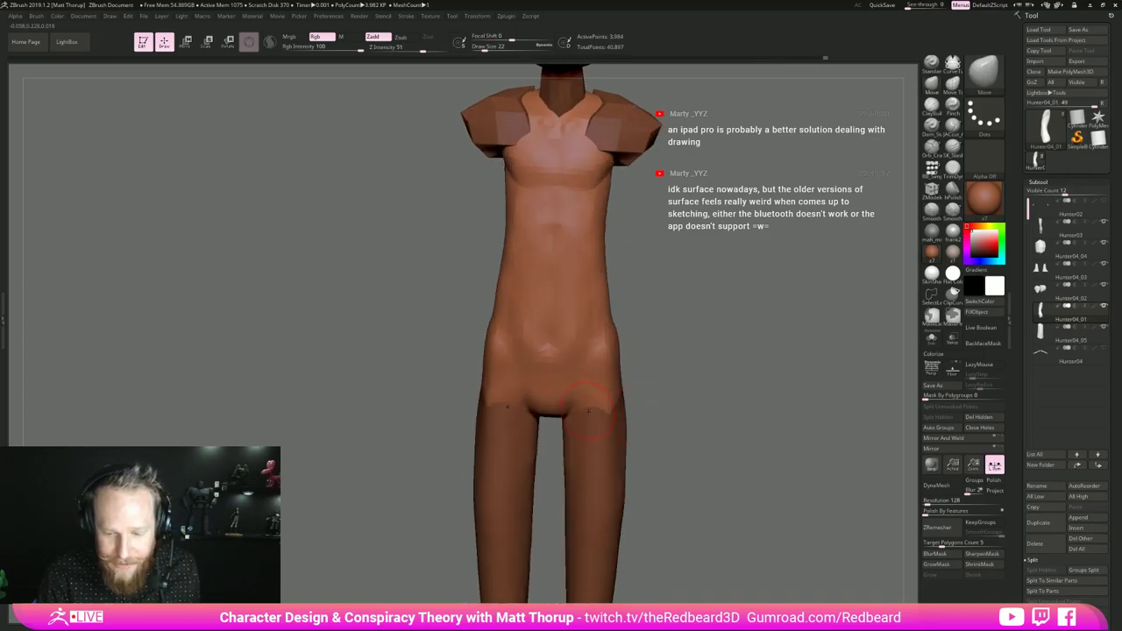
- Reshape the front of the pelvis where the torso meets the thighs
left_click_drag(612, 408, 599, 412)
left_click_drag(701, 394, 652, 406)
left_click_drag(721, 447, 618, 478, "alt")
left_click_drag(693, 505, 713, 435)
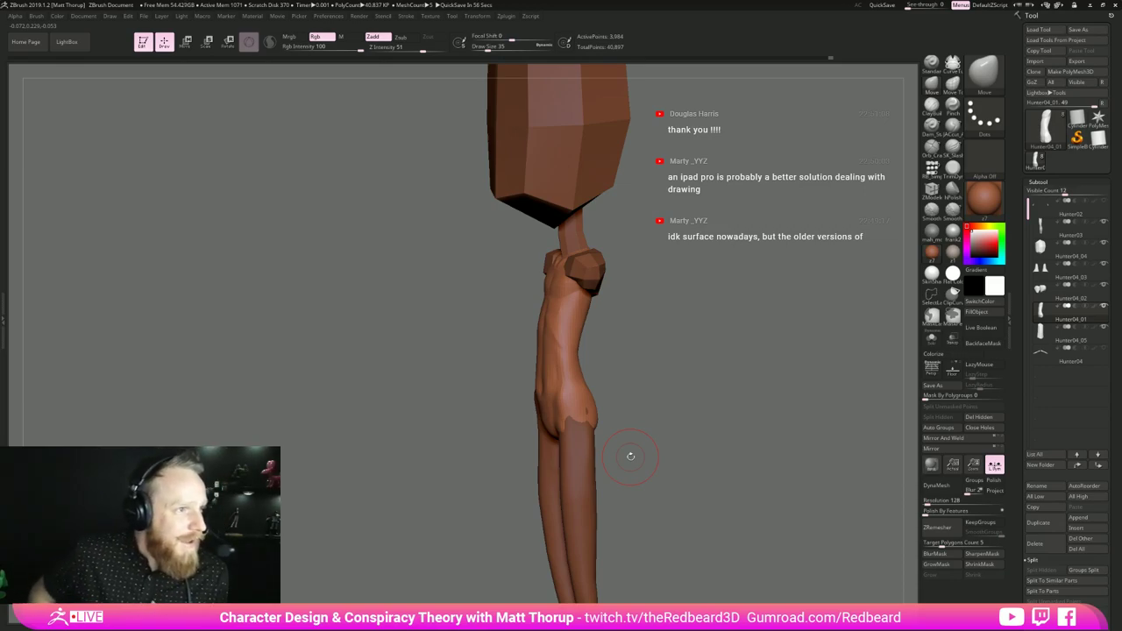
- Pull the side of the hip into shape with the Move brush at size 13
mouse_move(630, 456)
left_mouse_down()
mouse_move(733, 461)
mouse_move(695, 460)
mouse_move(686, 519)
left_mouse_up()
key("s")
left_click_drag(573, 379, 567, 378)
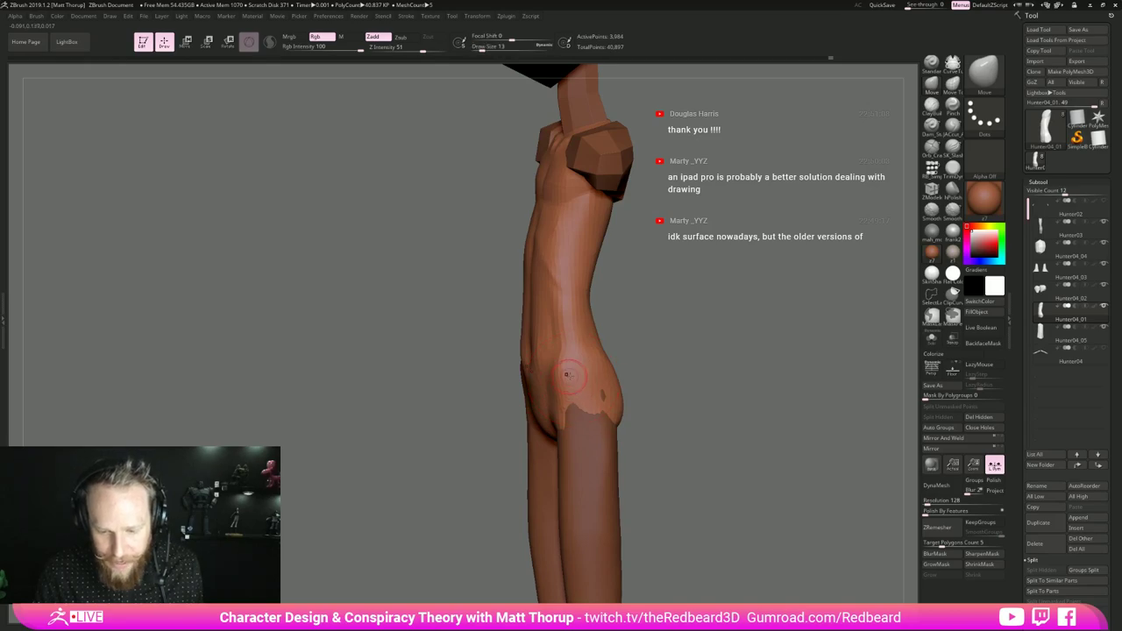
- Smooth the outer buttock and hip area on the back of the torso
left_click_drag(654, 419, 701, 423)
mouse_move(657, 449)
left_mouse_down("alt")
mouse_move(654, 404)
mouse_move(697, 414)
mouse_move(644, 415)
left_mouse_up("alt")
left_click_drag(664, 438, 666, 482, "alt")
mouse_move(754, 420)
left_mouse_down()
mouse_move(767, 421)
mouse_move(740, 420)
left_mouse_up()
left_click_drag(608, 405, 591, 421, "shift")
left_click_drag(599, 379, 602, 388, "shift")
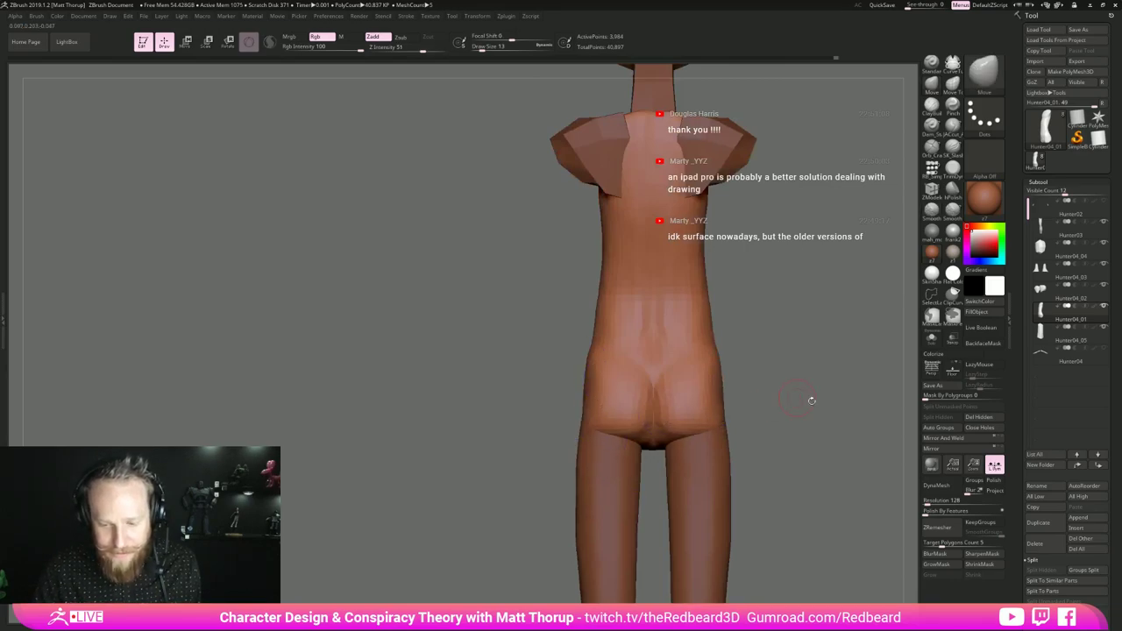
- Carve the spine groove down the back from the base of the neck to the lower back with the JACut_A brush
left_click_drag(812, 400, 800, 469)
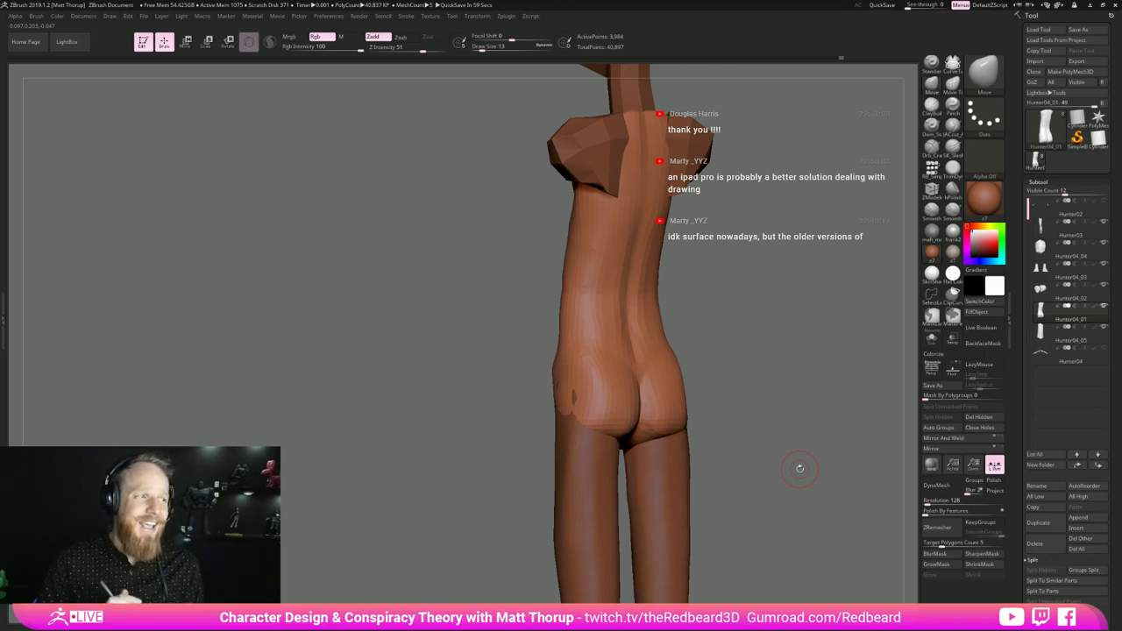
mouse_move(775, 383)
left_mouse_down()
mouse_move(791, 381)
mouse_move(772, 476)
mouse_move(768, 428)
mouse_move(745, 476)
left_mouse_up()
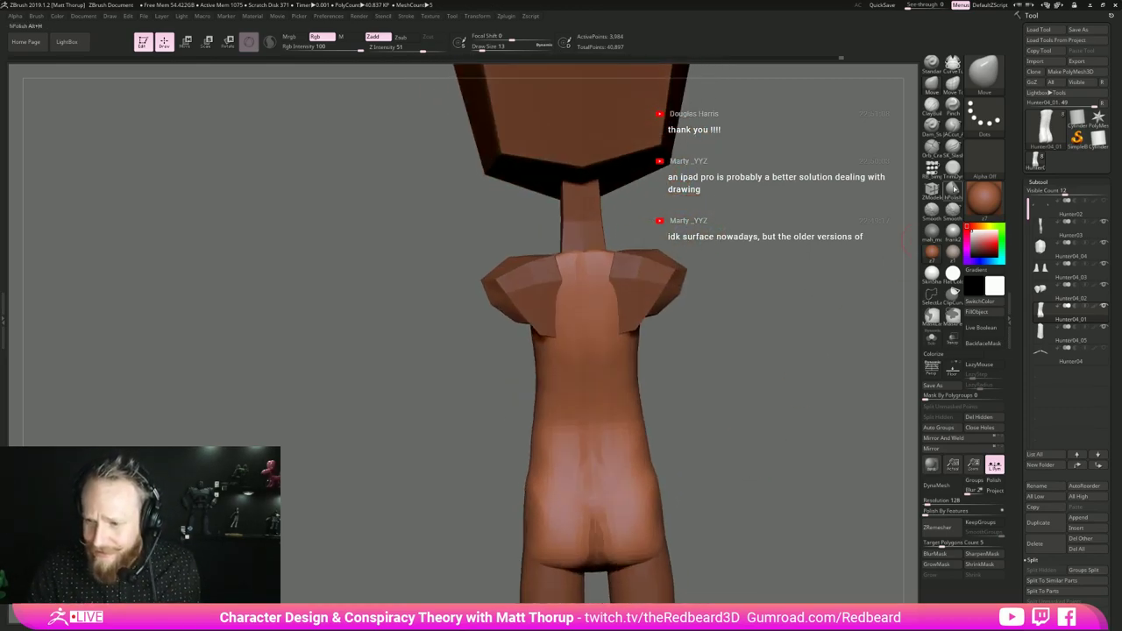
left_click(953, 128)
mouse_move(714, 422)
left_mouse_down()
mouse_move(745, 424)
mouse_move(550, 446)
left_mouse_up()
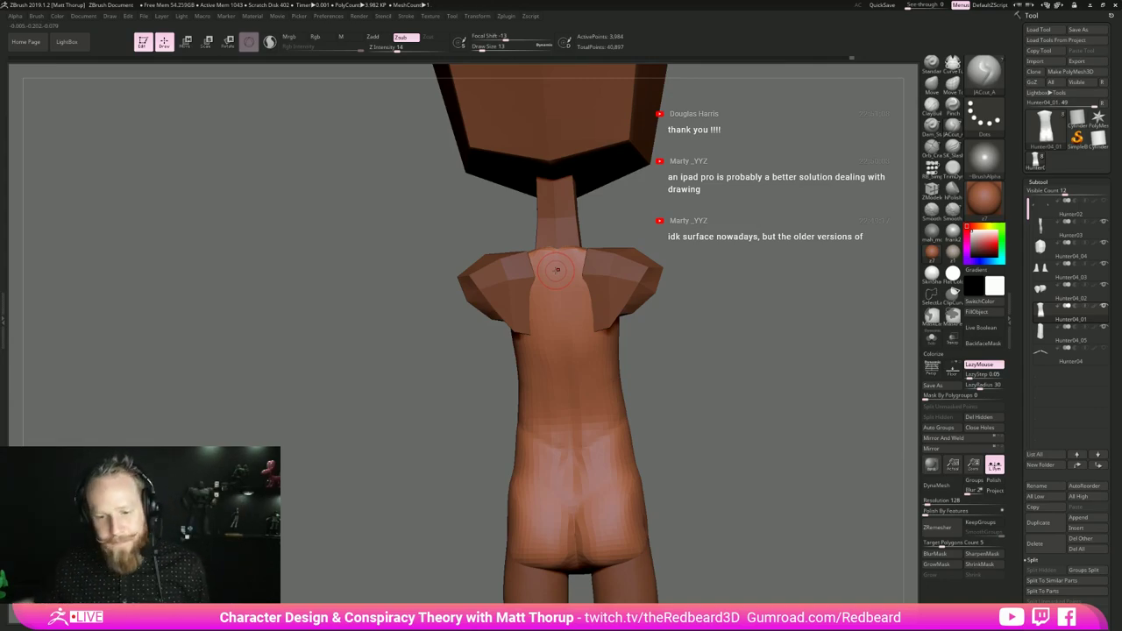
mouse_move(557, 270)
right_mouse_down()
mouse_move(559, 291)
mouse_move(545, 298)
right_mouse_up()
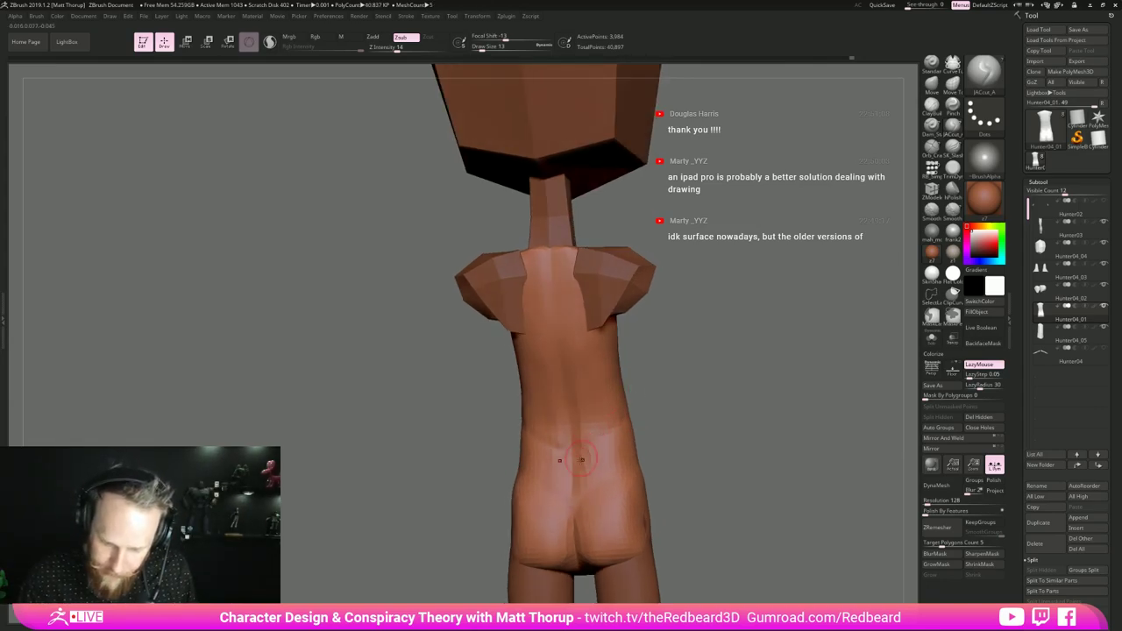
mouse_move(670, 362)
left_mouse_down()
mouse_move(644, 378)
mouse_move(598, 447)
mouse_move(646, 391)
mouse_move(613, 439)
mouse_move(644, 421)
mouse_move(572, 452)
left_mouse_up()
left_click_drag(636, 401, 745, 413)
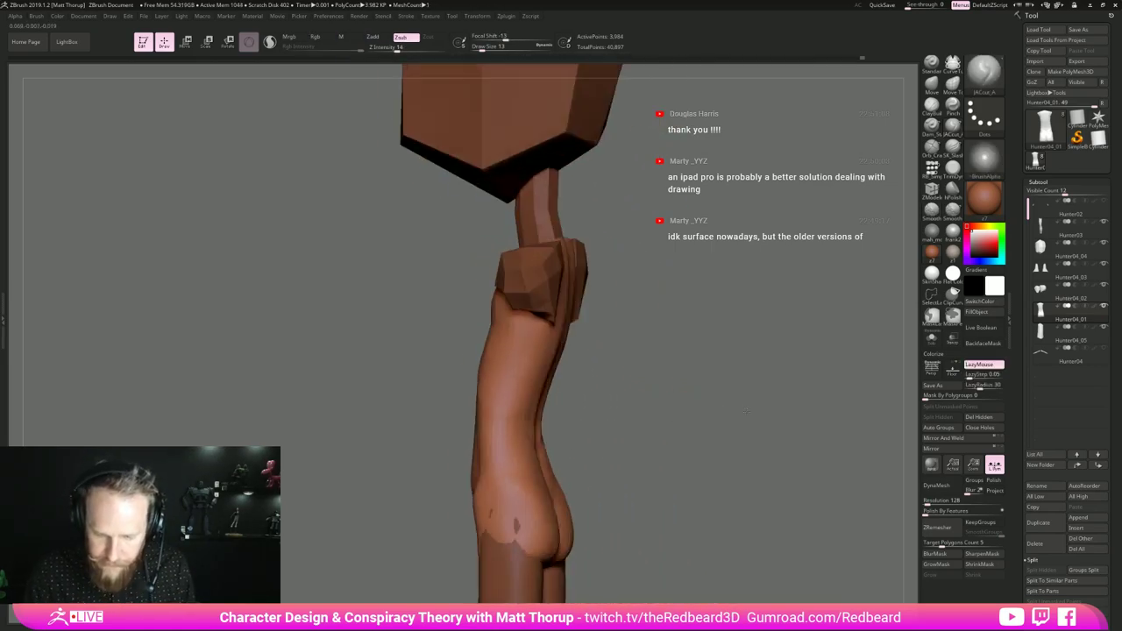
- Build up the lower abdomen beside the centre line with the ClayBuildup brush at size 20, then smooth it
right_click_drag(746, 411, 659, 398)
right_click_drag(660, 330, 688, 412)
right_click_drag(688, 412, 719, 403)
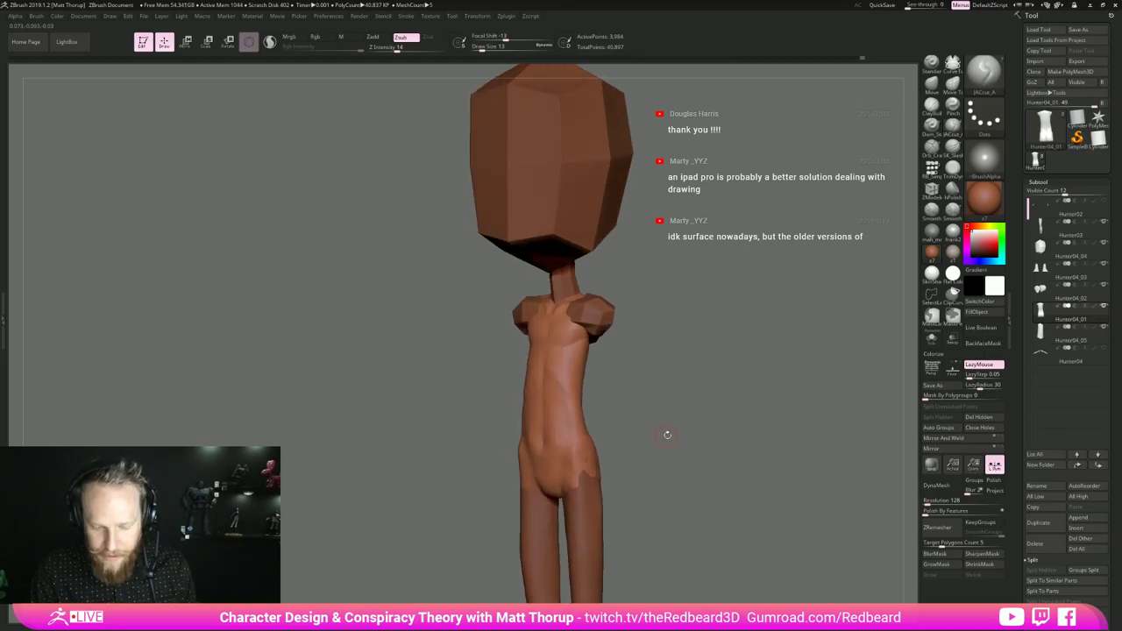
right_click_drag(667, 434, 786, 300)
left_click(932, 106)
right_click_drag(653, 458, 673, 453)
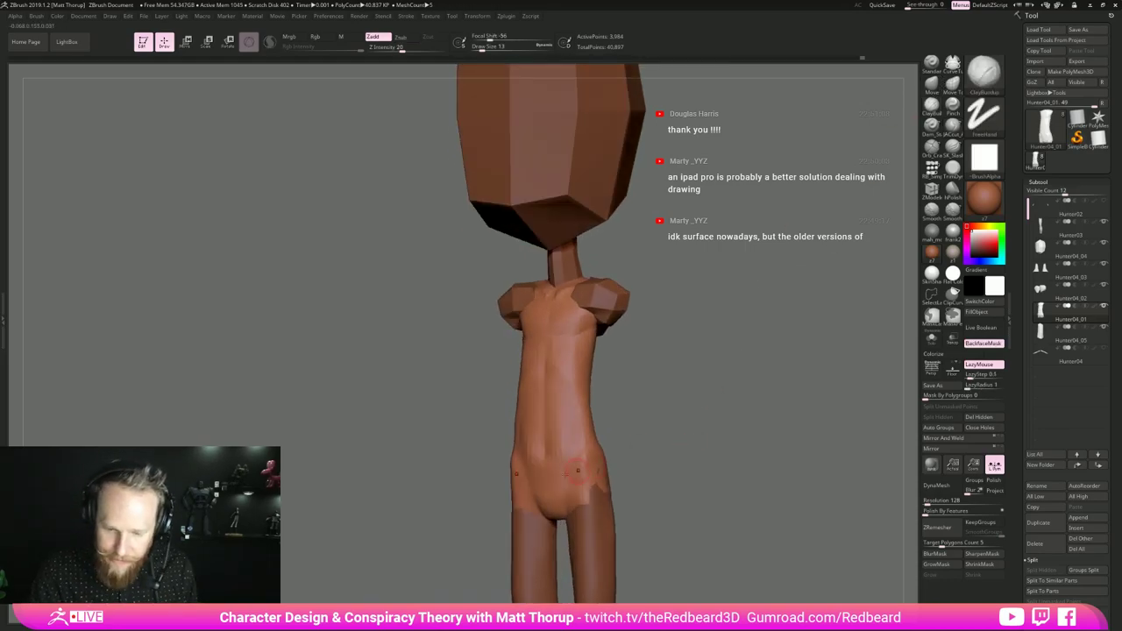
key("s")
left_click_drag(560, 472, 563, 471)
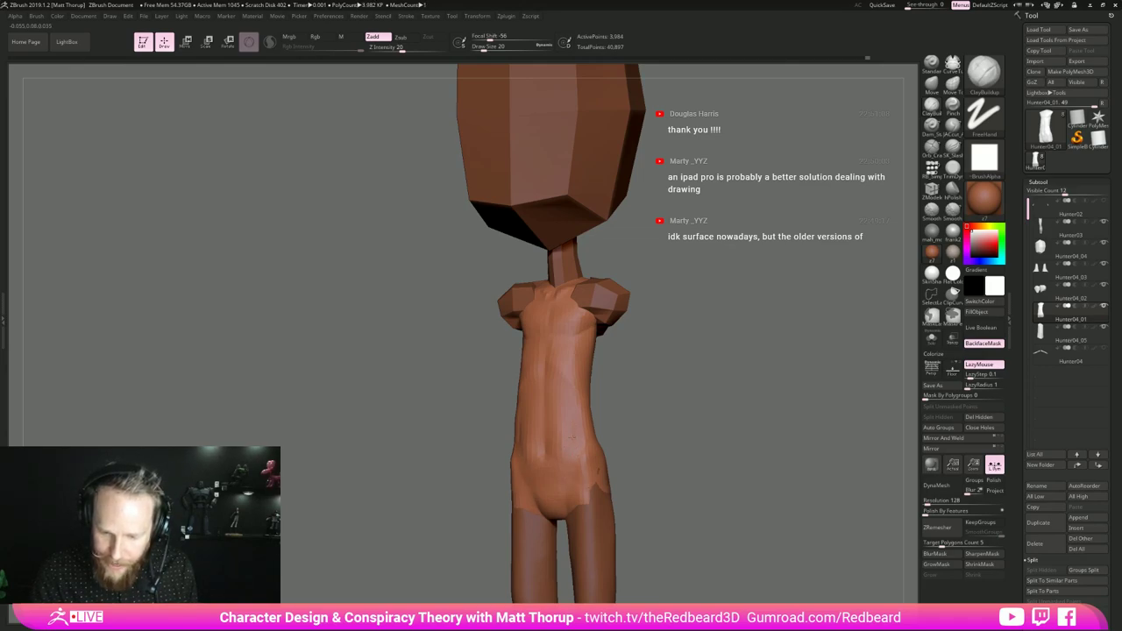
left_click_drag(559, 462, 565, 422, "shift")
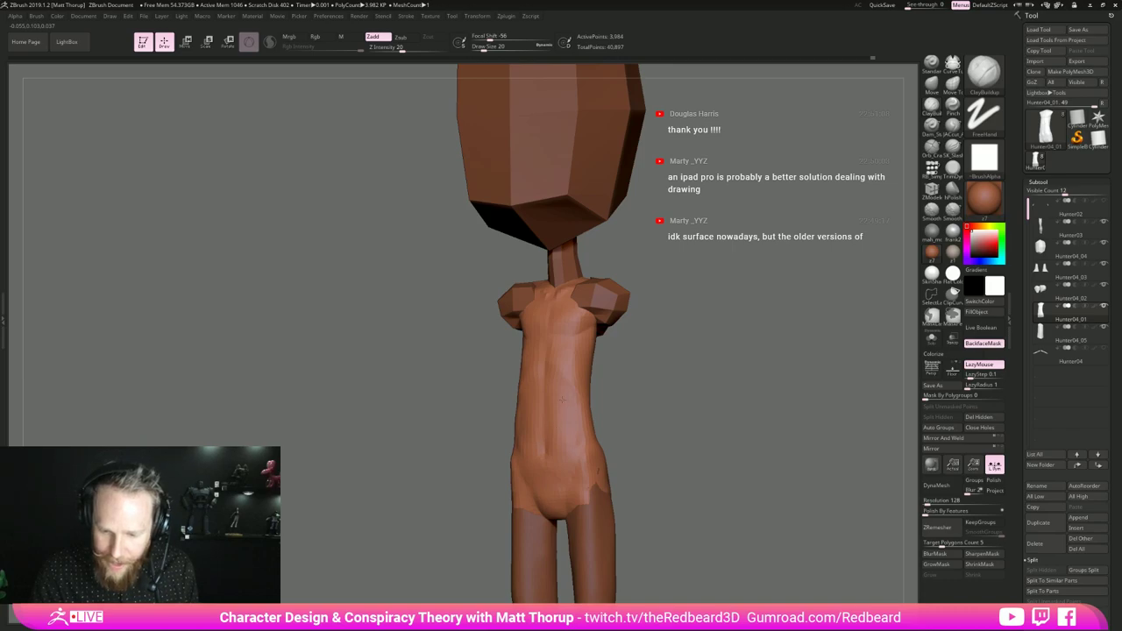
- Smooth the lower belly and the side of the abdomen
right_click_drag(567, 437, 585, 431)
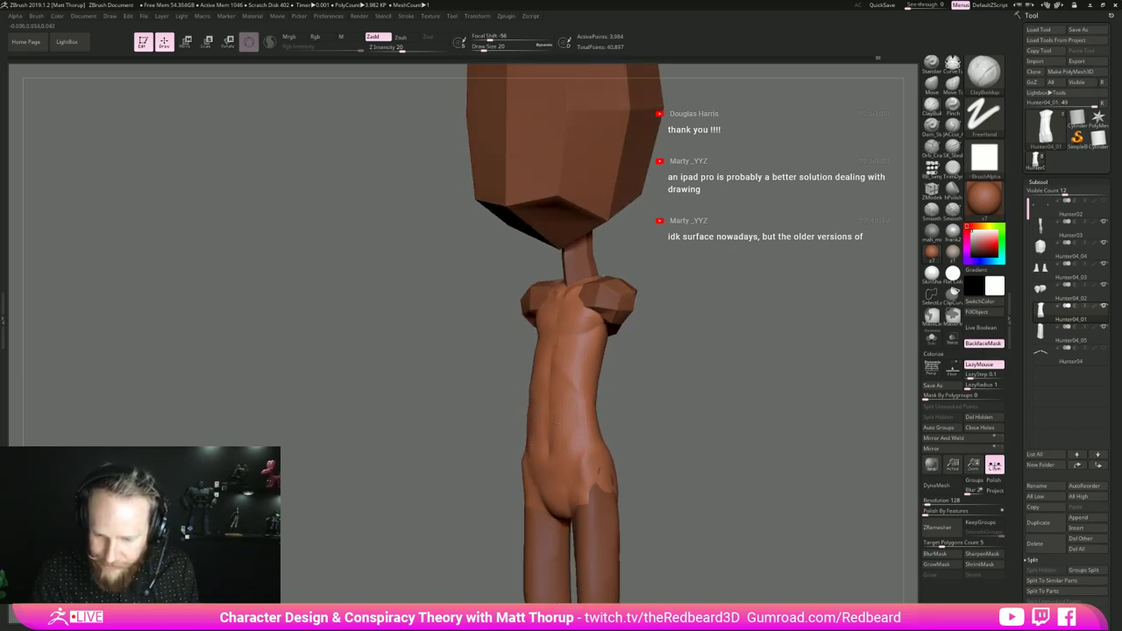
right_click_drag(599, 472, 638, 474)
mouse_move(569, 473)
left_mouse_down("shift")
mouse_move(569, 437)
mouse_move(563, 482)
mouse_move(536, 473)
left_mouse_up("shift")
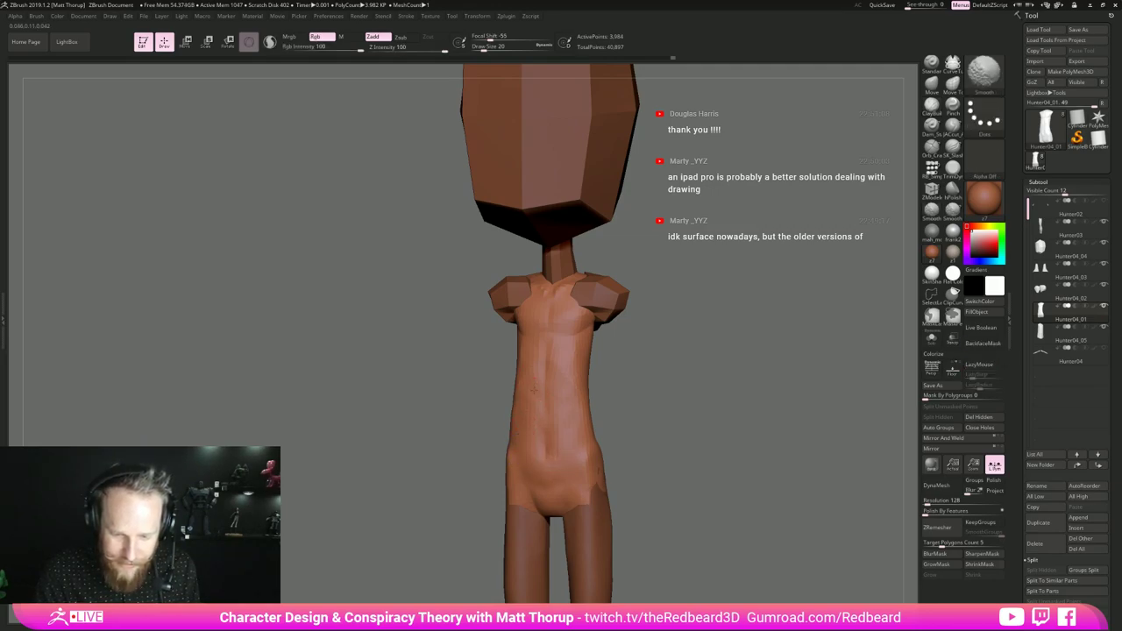
left_click_drag(540, 387, 547, 396, "shift")
- Pull the waist and belly into shape with the Move brush, using draw size 31
mouse_move(670, 417)
right_mouse_down()
mouse_move(625, 409)
mouse_move(694, 413)
right_mouse_up()
key("b")
key("m")
key("v")
right_click_drag(615, 419, 660, 432)
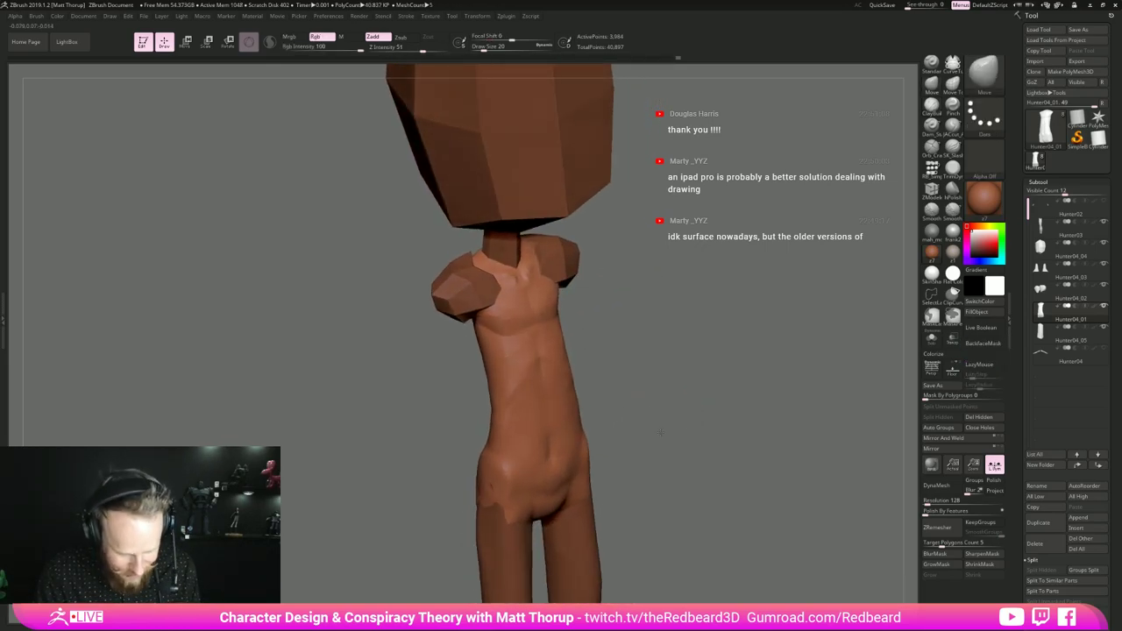
key("bracketright")
left_click_drag(567, 438, 567, 448)
mouse_move(568, 420)
right_mouse_down()
mouse_move(530, 440)
mouse_move(553, 430)
mouse_move(559, 408)
right_mouse_up()
key("s")
left_click_drag(559, 409, 562, 408)
left_click_drag(564, 406, 562, 405)
right_click_drag(653, 356, 561, 435)
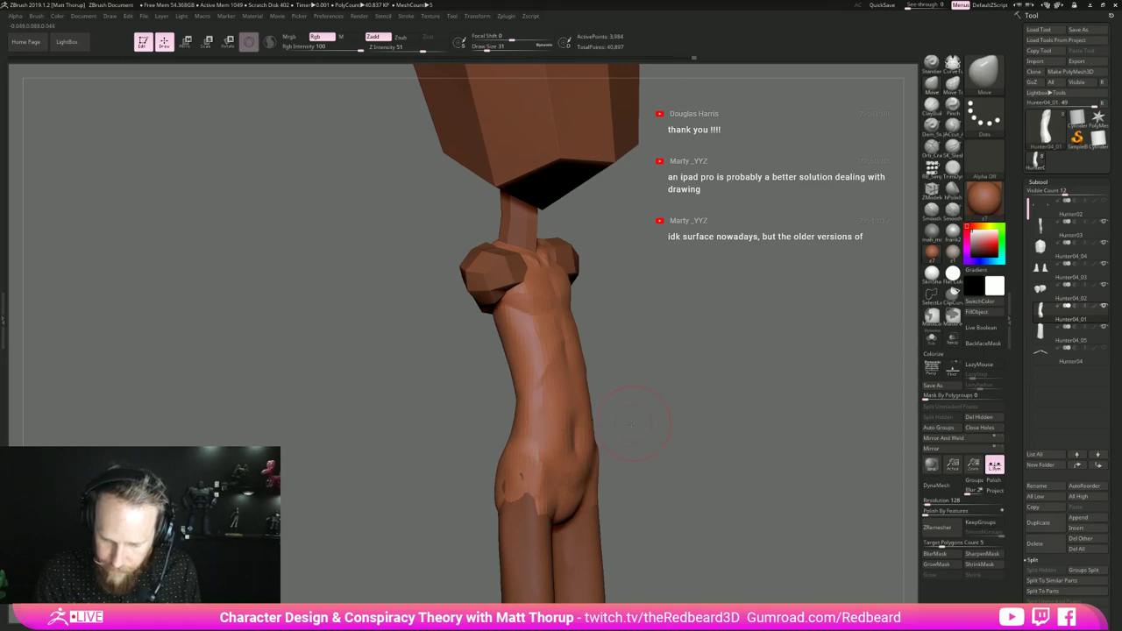
- Tighten the centre line of the abdomen with the Pinch brush at size 20
right_click_drag(631, 424, 626, 426)
key("b")
key("p")
key("i")
key("s")
left_click_drag(578, 439, 574, 439)
left_click_drag(570, 370, 570, 376)
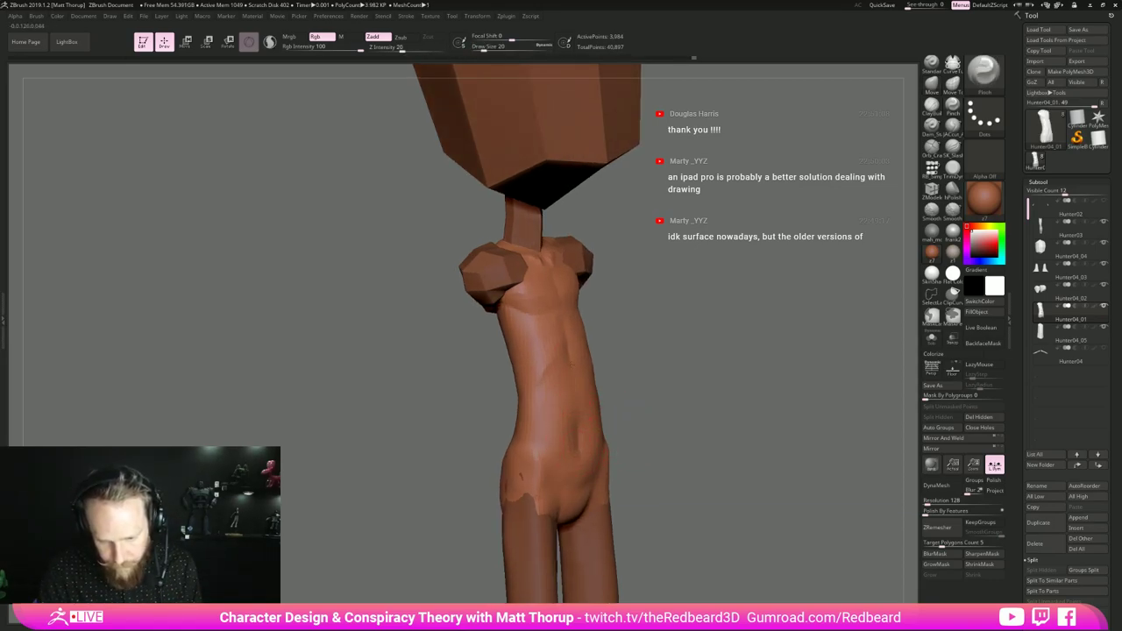
right_click_drag(596, 412, 574, 447)
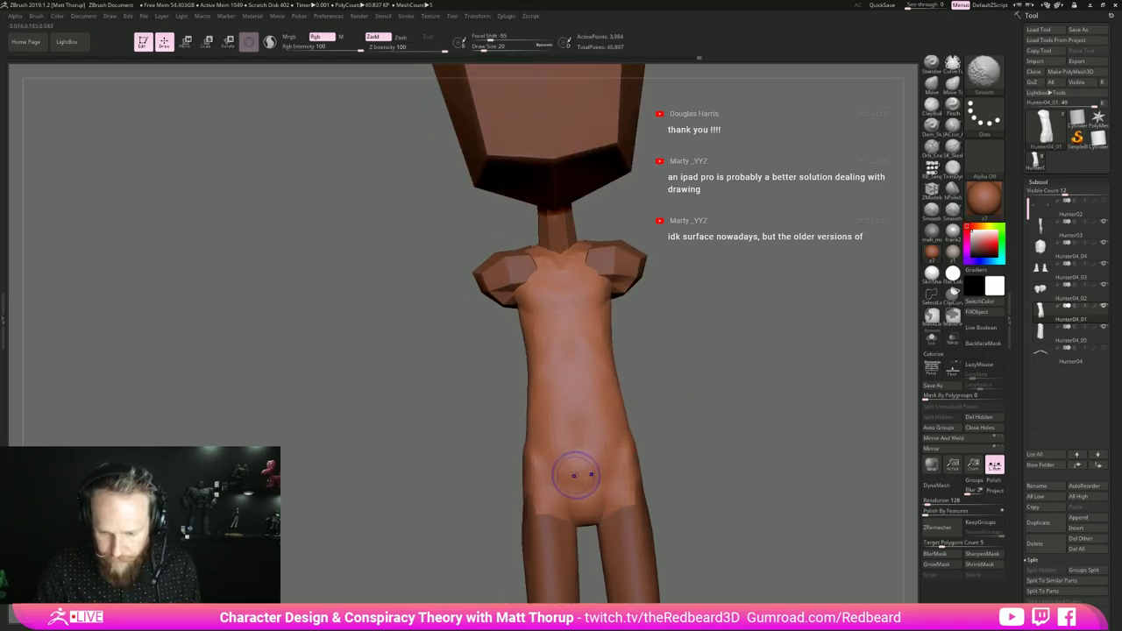
- Adjust the belly and waist contours from the front with an enlarged Move brush
mouse_move(731, 383)
right_mouse_down()
mouse_move(679, 390)
mouse_move(685, 368)
mouse_move(693, 420)
mouse_move(780, 420)
right_mouse_up()
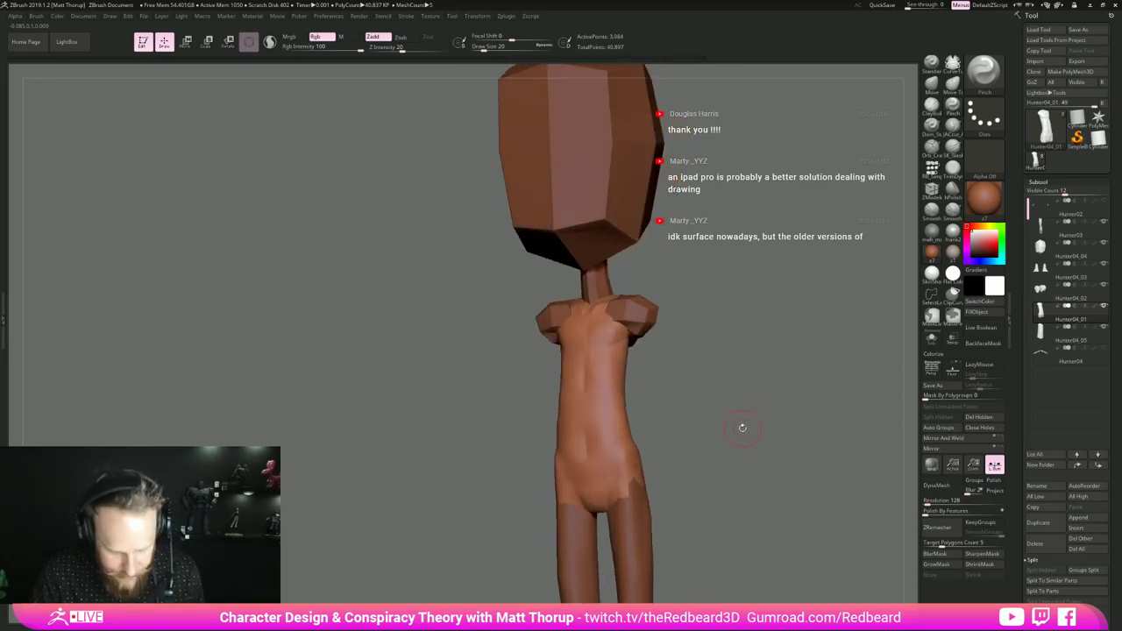
key("b")
key("m")
key("v")
right_click_drag(678, 401, 701, 413)
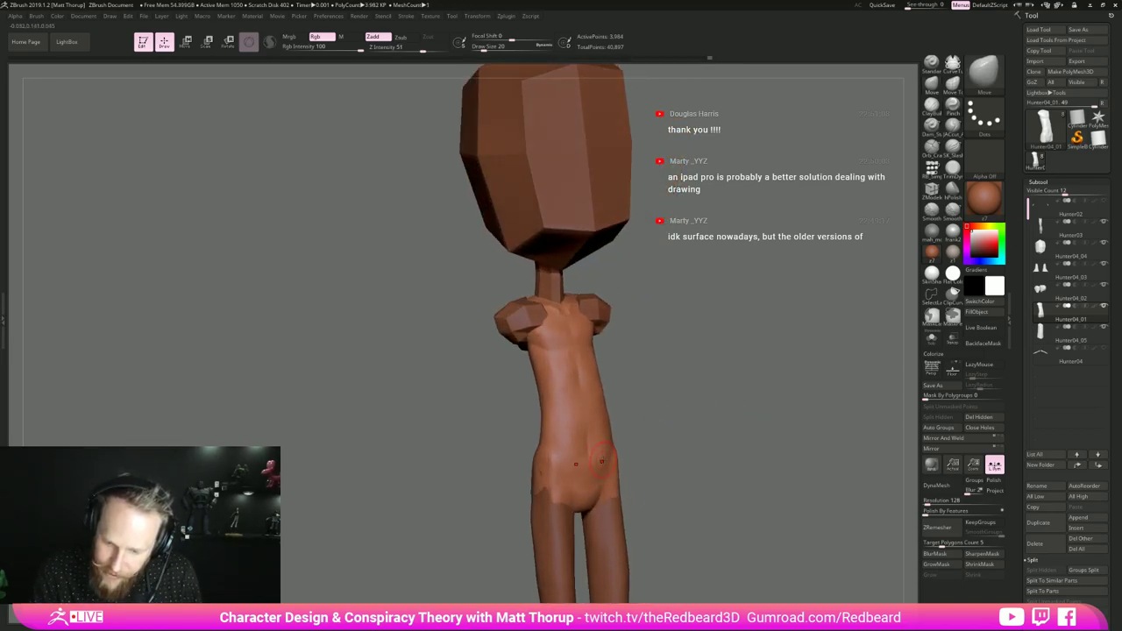
right_click_drag(603, 456, 578, 470)
left_click_drag(644, 403, 601, 382)
left_click_drag(643, 433, 732, 382, "alt")
left_click_drag(732, 382, 735, 384, "shift")
key("s")
left_click_drag(579, 410, 586, 408)
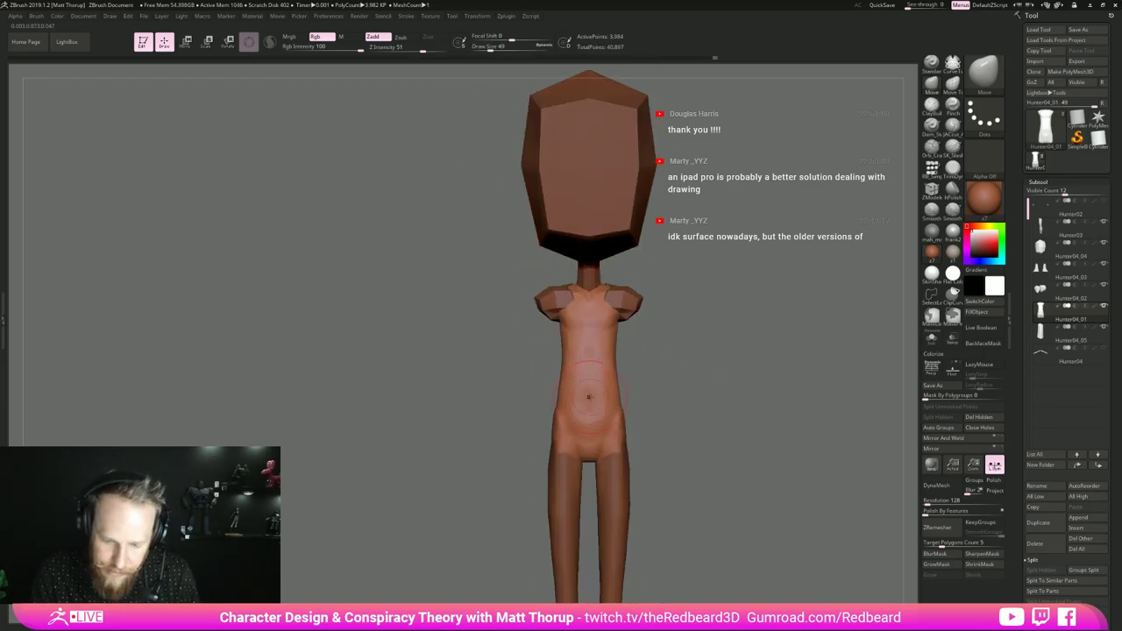
mouse_move(630, 371)
left_mouse_down()
mouse_move(553, 386)
mouse_move(682, 375)
mouse_move(590, 398)
left_mouse_up()
- Refine the front profile of the torso from the side with the Move brush at size 41
key("s")
key("s")
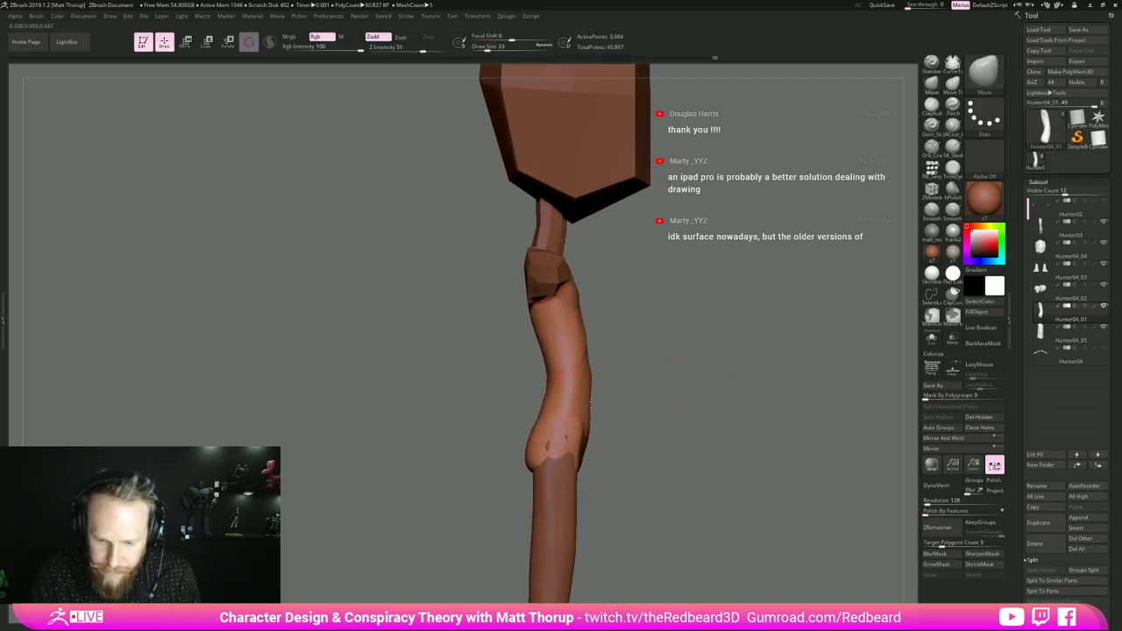
key("s")
left_click_drag(587, 354, 590, 352)
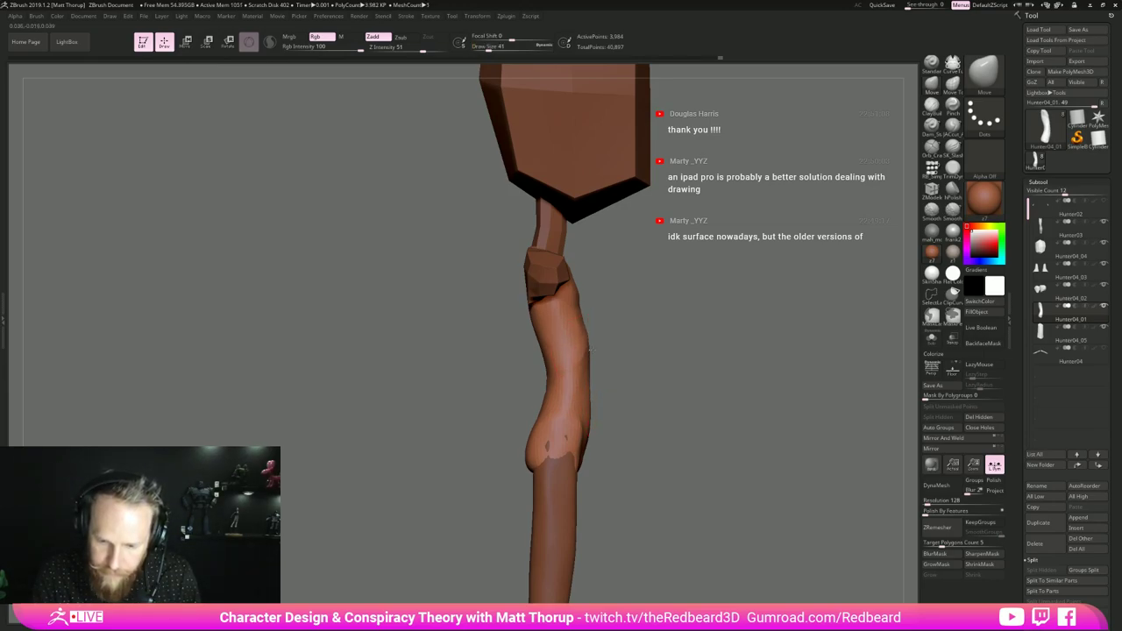
left_click_drag(625, 391, 561, 388)
mouse_move(702, 373)
left_mouse_down()
mouse_move(636, 372)
mouse_move(724, 375)
mouse_move(676, 360)
mouse_move(729, 371)
left_mouse_up()
right_click_drag(727, 373, 747, 378)
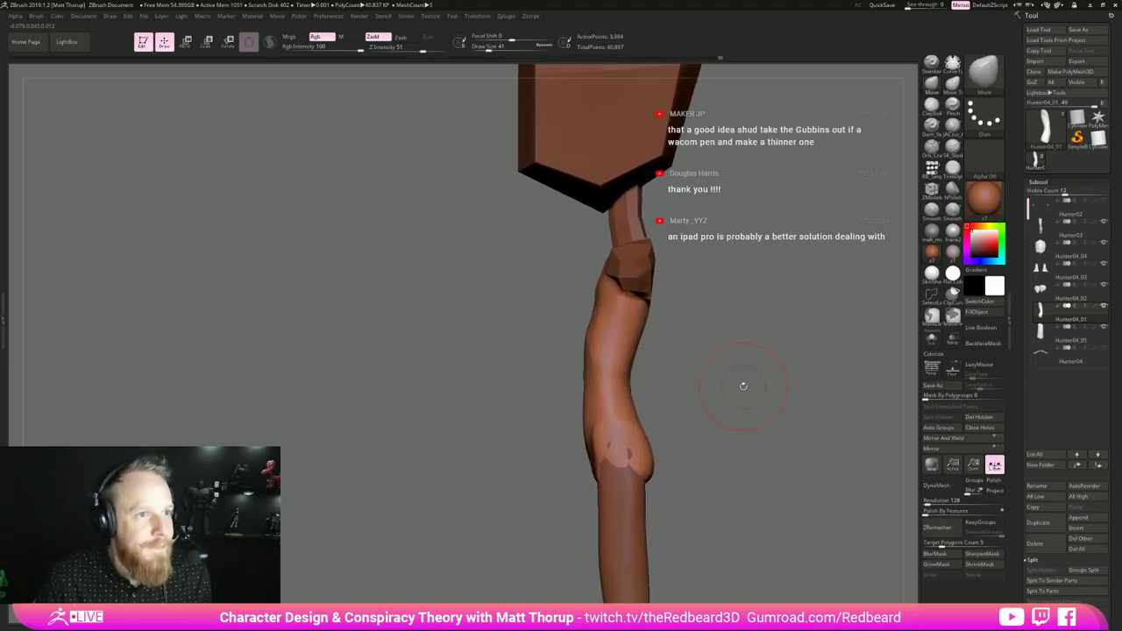
mouse_move(743, 387)
left_mouse_down()
mouse_move(753, 390)
mouse_move(686, 399)
left_mouse_up()
- Reduce the brush to size 18 and smooth the lower side of the ribcage
key("s")
left_click_drag(553, 325, 550, 324)
key("s")
mouse_move(669, 346)
left_mouse_down("shift")
mouse_move(715, 349)
mouse_move(658, 369)
mouse_move(691, 379)
mouse_move(610, 396)
mouse_move(712, 388)
mouse_move(673, 400)
left_mouse_up("shift")
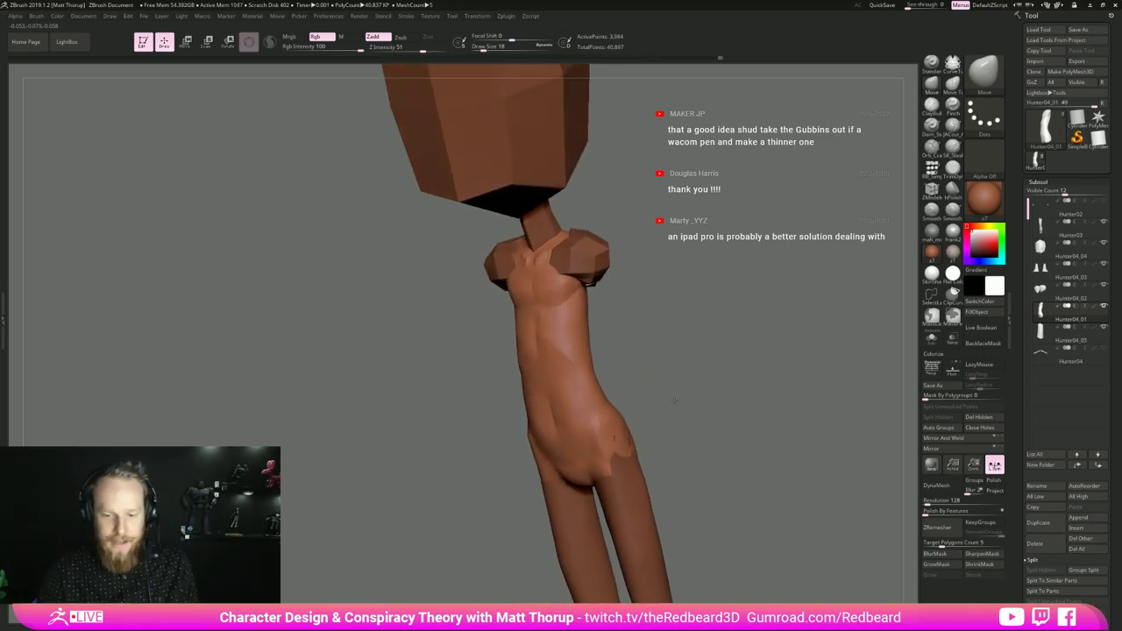
mouse_move(562, 331)
left_mouse_down("shift")
mouse_move(563, 318)
mouse_move(567, 355)
left_mouse_up("shift")
mouse_move(655, 332)
left_mouse_down()
mouse_move(621, 366)
mouse_move(605, 368)
mouse_move(580, 341)
mouse_move(590, 326)
mouse_move(578, 341)
left_mouse_up()
key("b")
key("m")
key("t")
key("s")
key("ctrl+z")
- Switch to the Pinch brush at size 31 for the upper back below the shoulder
key("b")
key("p")
key("i")
key("s")
left_click_drag(595, 301, 596, 294)
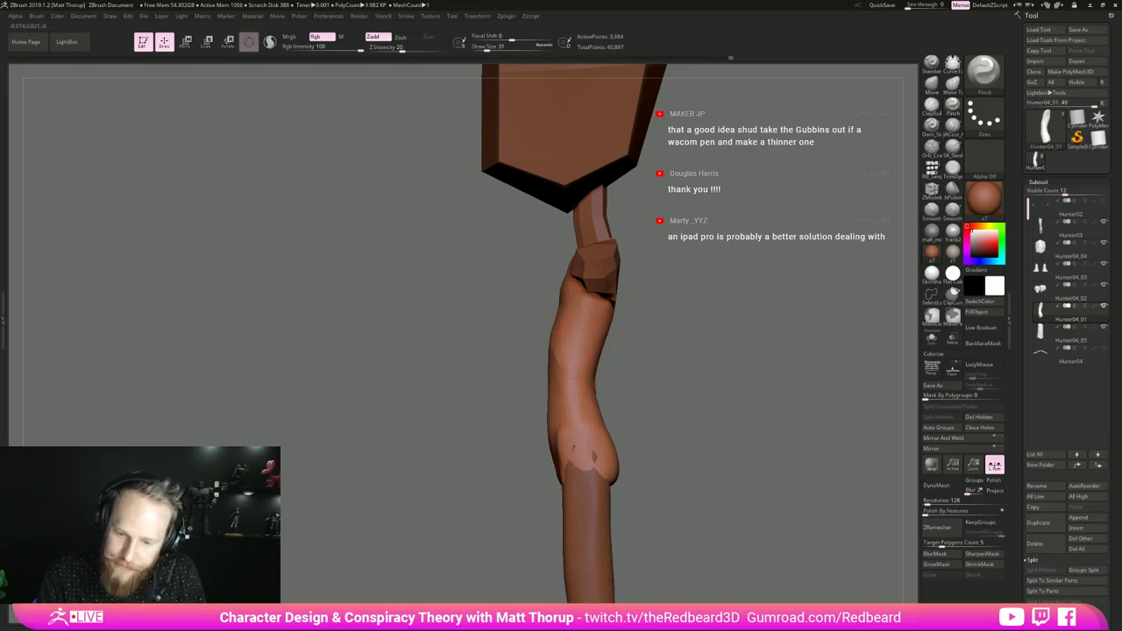
- Reshape the curve of the lower back above the buttocks with the Move brush at size 41
key("b")
key("m")
key("v")
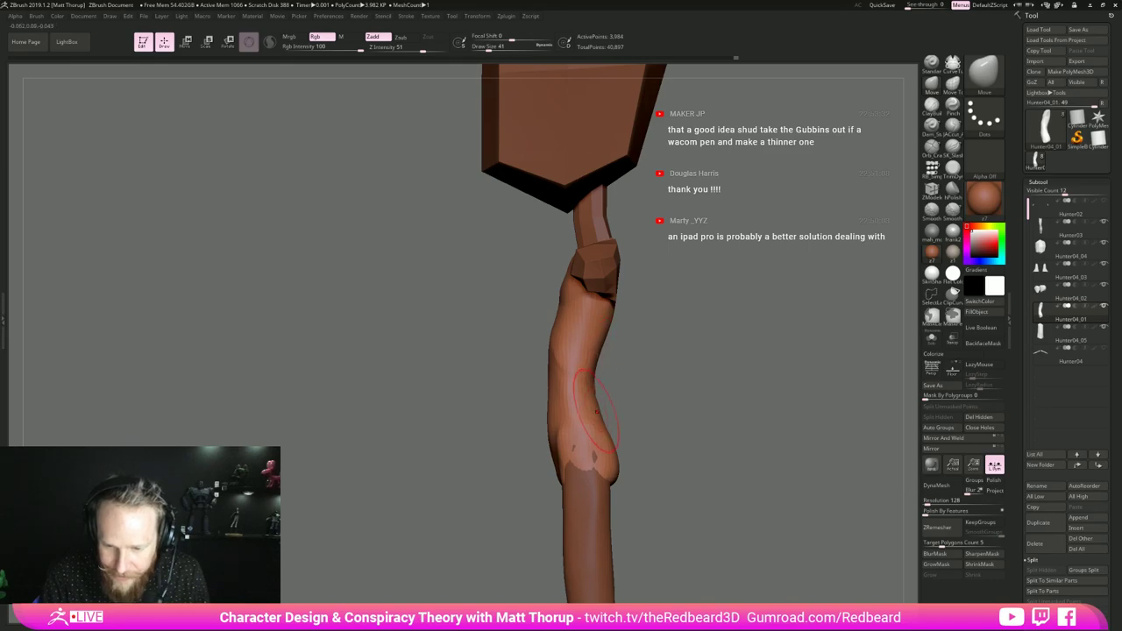
key("s")
left_click_drag(645, 393, 570, 420)
mouse_move(711, 373)
left_mouse_down("shift")
mouse_move(731, 413)
mouse_move(654, 409)
mouse_move(723, 418)
mouse_move(745, 464)
mouse_move(692, 416)
left_mouse_up("shift")
key("s")
left_click_drag(625, 390, 632, 364)
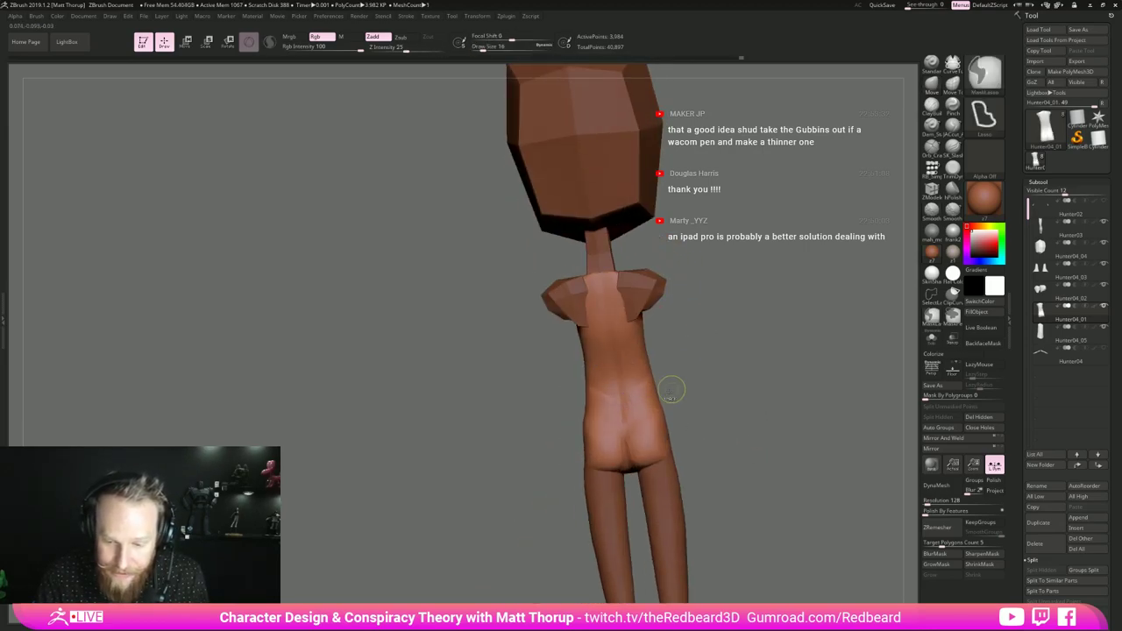
- Smooth the lower back and reshape the underside of the buttocks with the Move brush at size 35
left_click_drag(636, 409, 649, 370, "shift")
mouse_move(750, 345)
left_mouse_down()
mouse_move(663, 368)
mouse_move(718, 372)
left_mouse_up()
left_click_drag(718, 371, 733, 431, "alt")
key("s")
left_click_drag(588, 458, 595, 458)
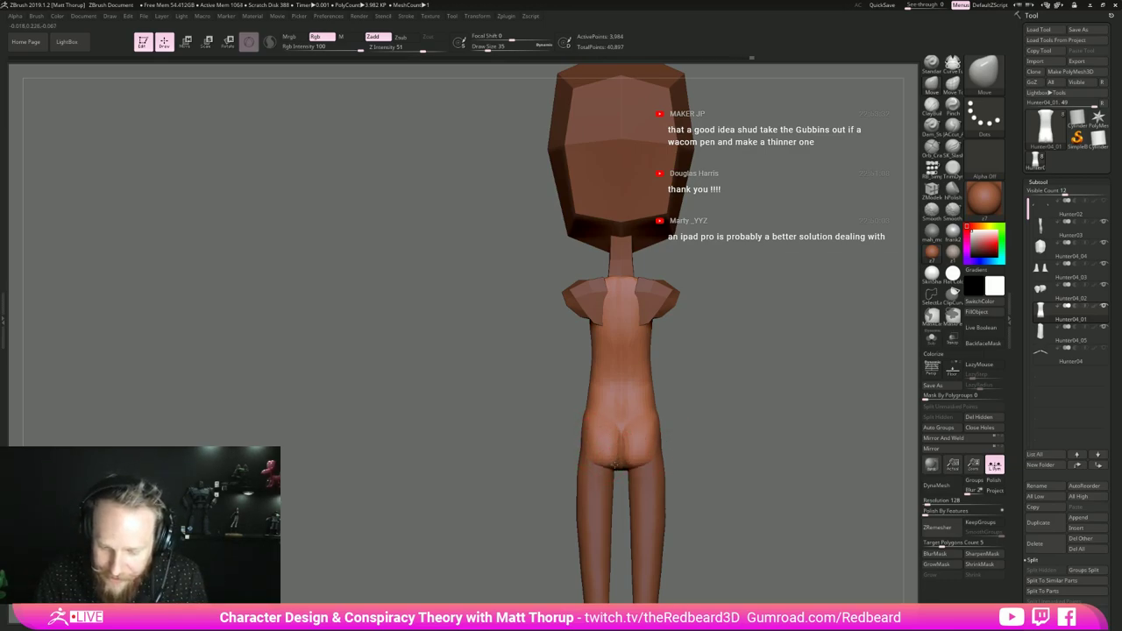
mouse_move(673, 444)
left_mouse_down()
mouse_move(673, 465)
mouse_move(614, 455)
mouse_move(604, 470)
left_mouse_up()
key("s")
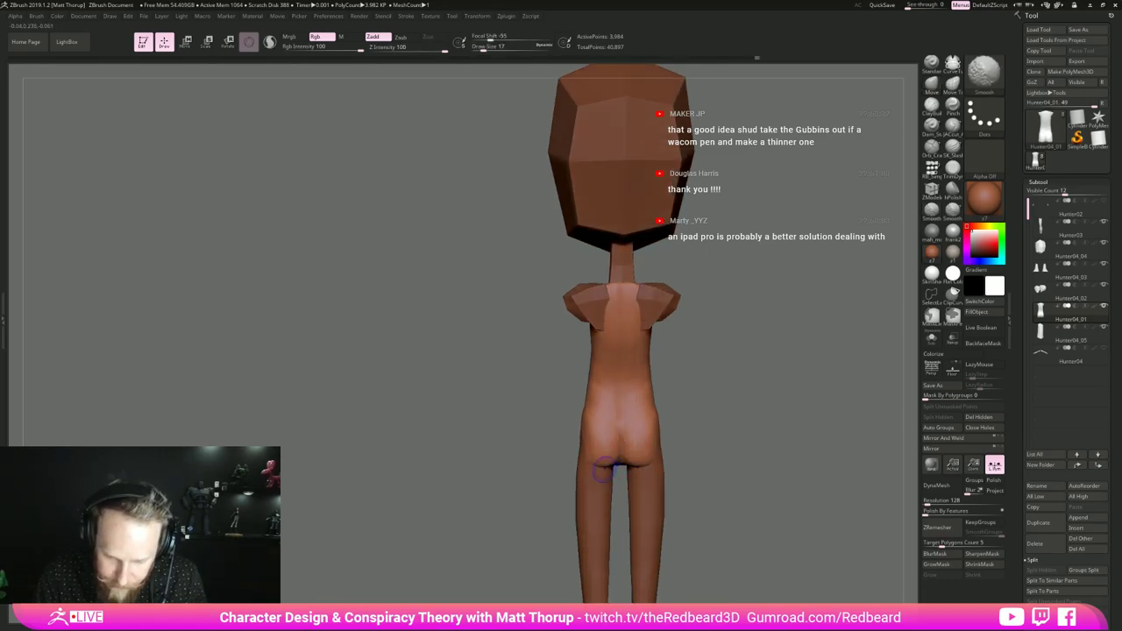
- Review the figure from several sides and make the arms subtool Hunter04 active
left_click_drag(777, 399, 723, 429, "alt")
right_click_drag(724, 429, 680, 362)
left_click_drag(679, 362, 801, 433)
left_click(610, 261, "alt")
left_click_drag(691, 330, 760, 382)
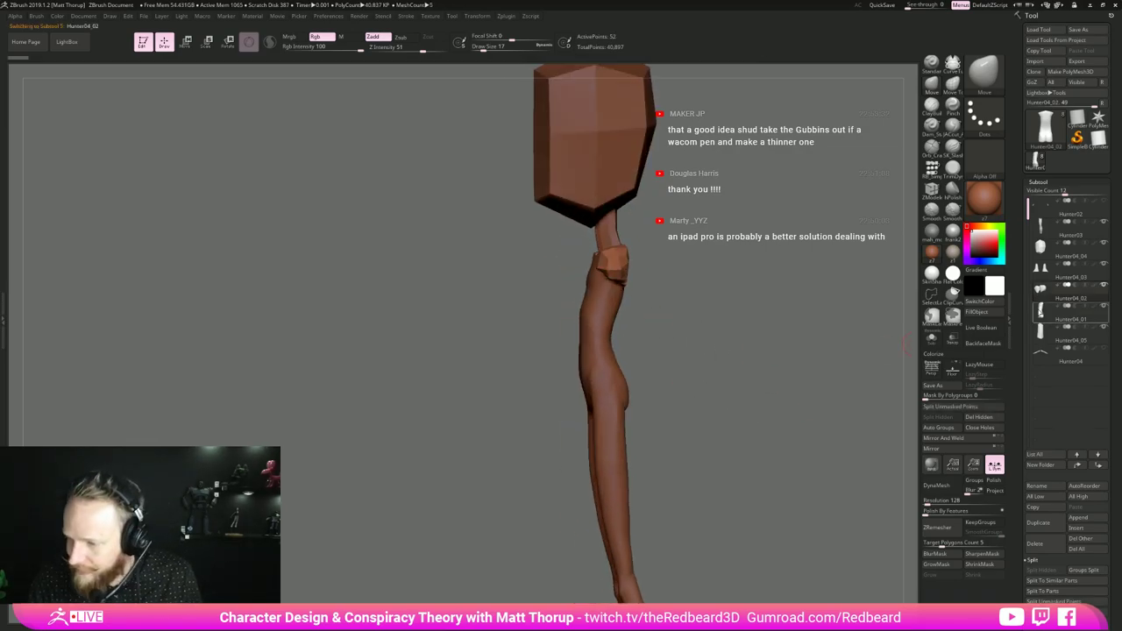
left_click(1051, 356)
left_click_drag(781, 433, 706, 418)
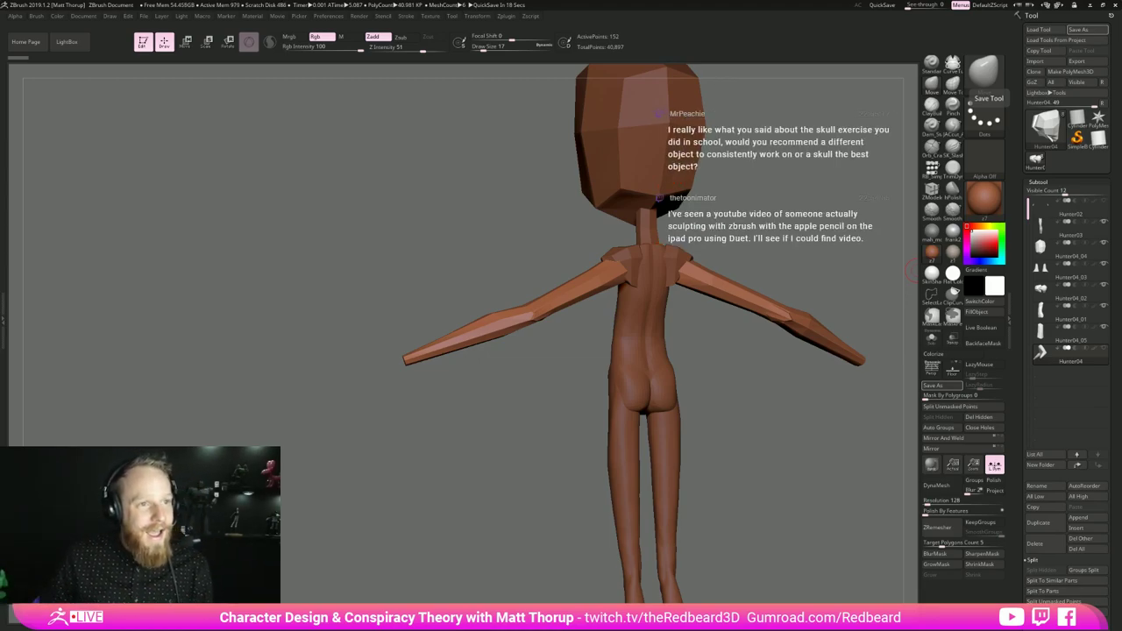
- Convert the blocked-out arms to DynaMesh at resolution 264
mouse_move(729, 433)
left_mouse_down()
mouse_move(732, 422)
mouse_move(649, 477)
left_mouse_up()
left_click_drag(649, 478, 751, 458)
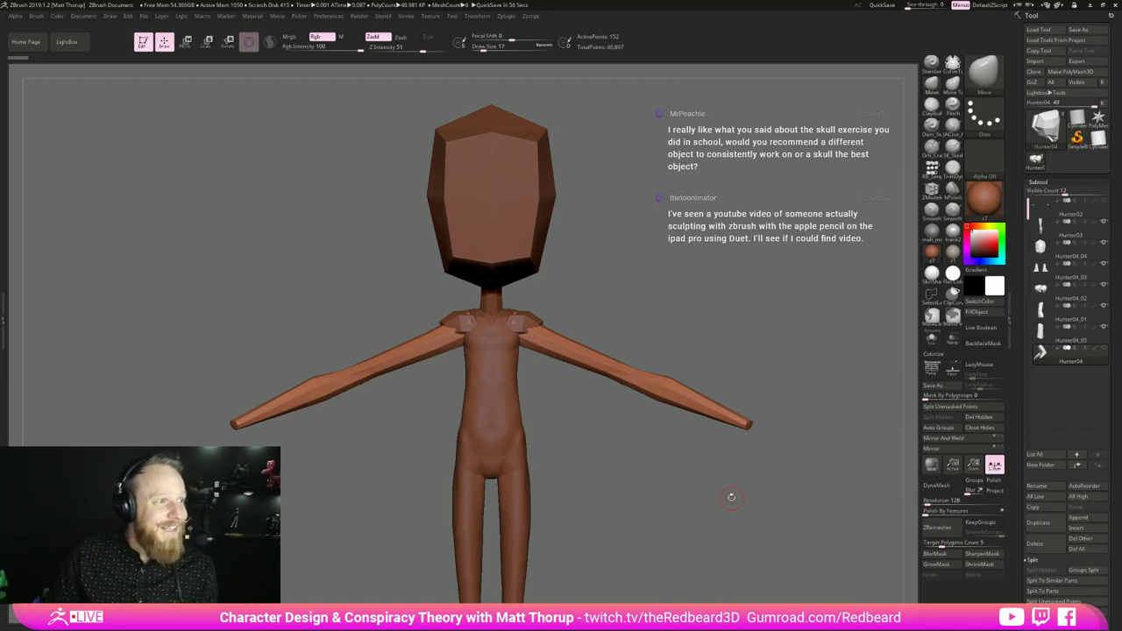
left_click_drag(615, 449, 571, 438)
left_click_drag(694, 419, 672, 416)
key("shift+f")
key("shift+f")
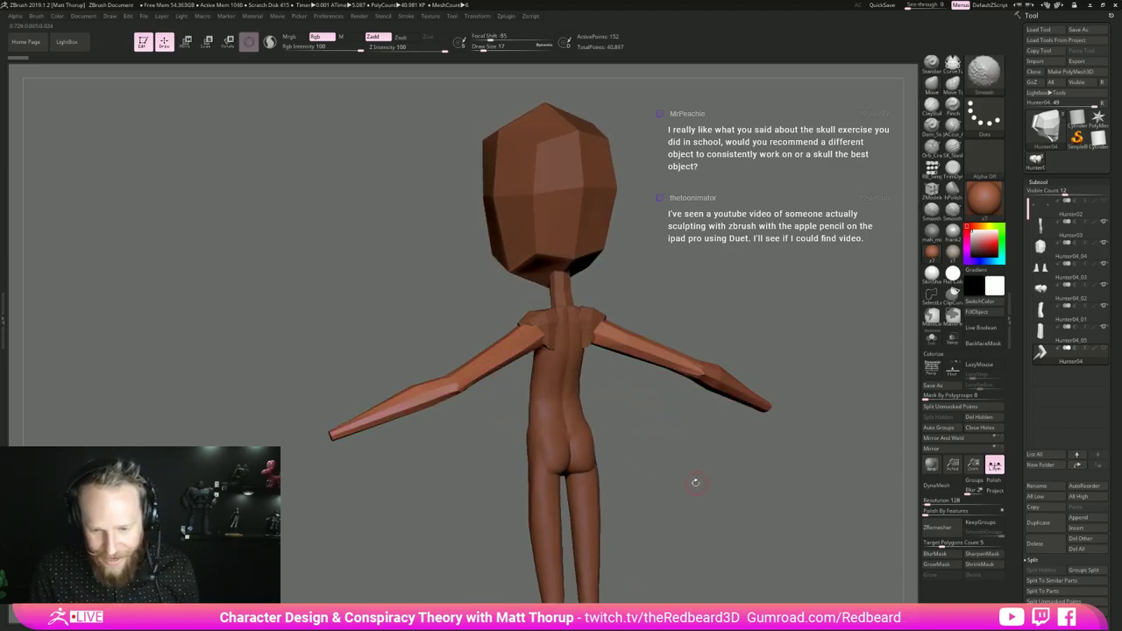
left_click(931, 502)
left_click(929, 502)
left_click(939, 491)
- Smooth the faceted surface of the upper arm down to the elbow
mouse_move(763, 515)
left_mouse_down("shift")
mouse_move(811, 508)
mouse_move(829, 577)
left_mouse_up("shift")
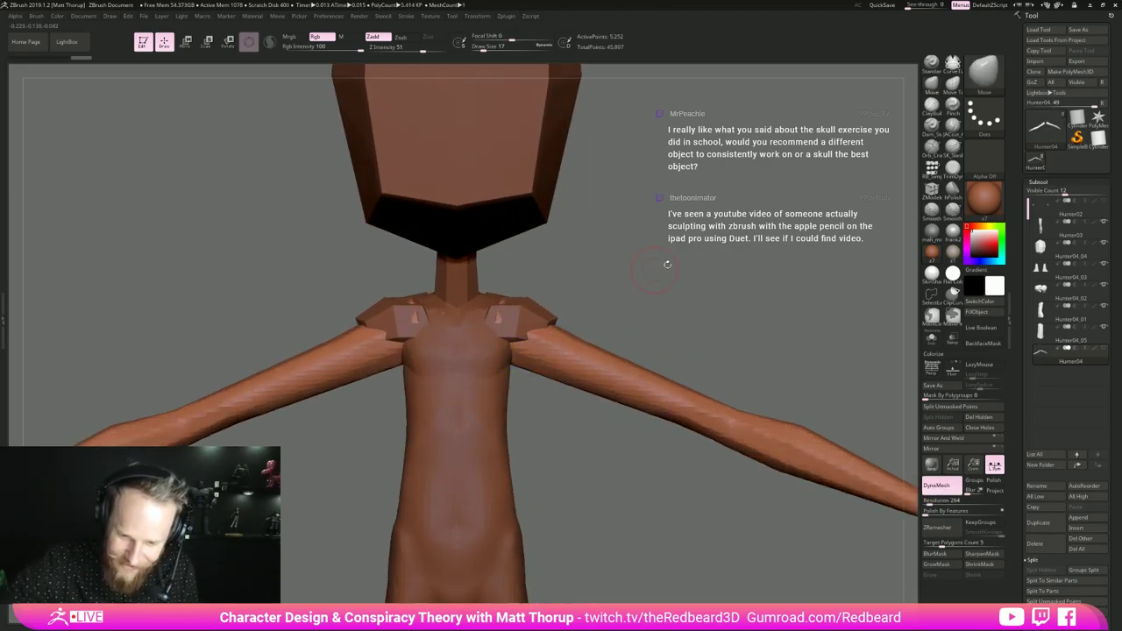
left_click_drag(667, 264, 619, 339)
mouse_move(780, 372)
left_mouse_down()
mouse_move(561, 359)
mouse_move(665, 321)
mouse_move(620, 354)
left_mouse_up()
mouse_move(655, 302)
left_mouse_down("shift")
mouse_move(524, 469)
mouse_move(601, 450)
left_mouse_up("shift")
left_click_drag(629, 344, 510, 504, "shift")
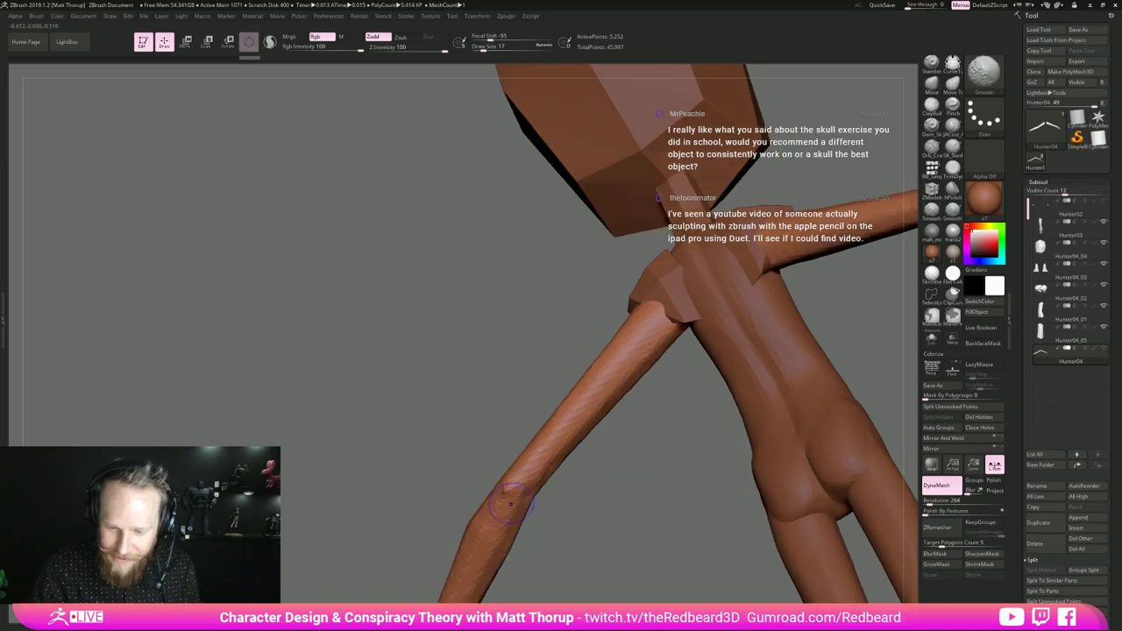
- Flatten the back of the elbow with the hPolish brush
left_click_drag(605, 490, 576, 508)
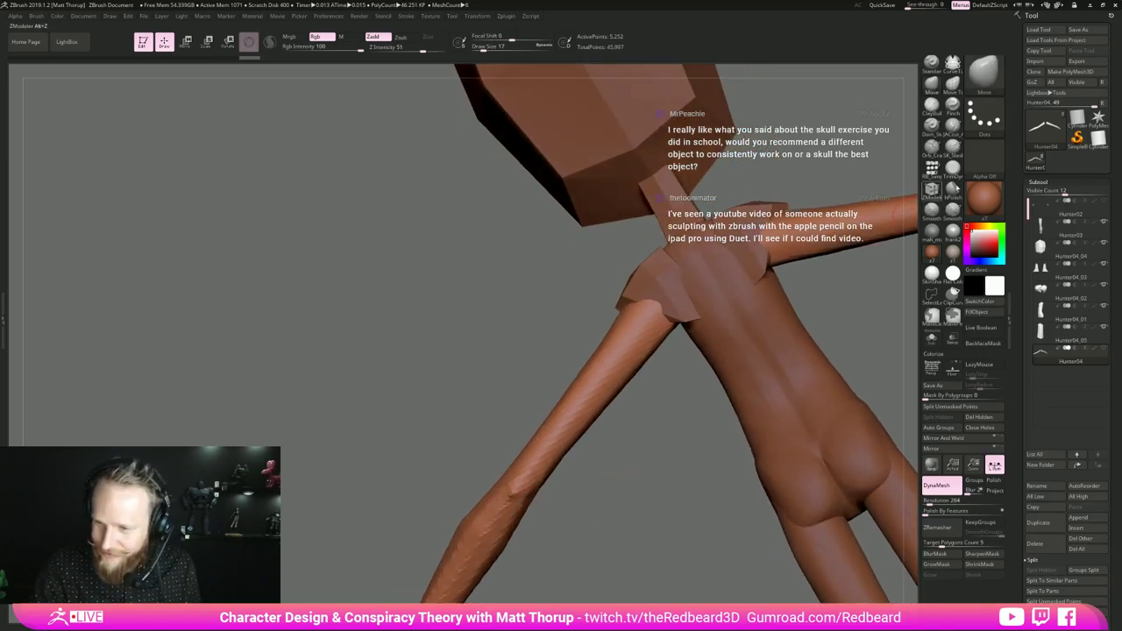
left_click(953, 188)
left_click_drag(516, 488, 519, 488)
key("s")
left_click_drag(635, 528, 642, 429, "alt")
- Carve the form around the elbow with the JACut_A brush at size 12, undoing the last stroke and smoothing the area
left_click(952, 127)
left_click_drag(591, 378, 584, 395)
left_click_drag(568, 438, 586, 436)
mouse_move(529, 412)
left_mouse_down()
mouse_move(517, 407)
mouse_move(577, 470)
mouse_move(554, 436)
left_mouse_up()
key("ctrl+z")
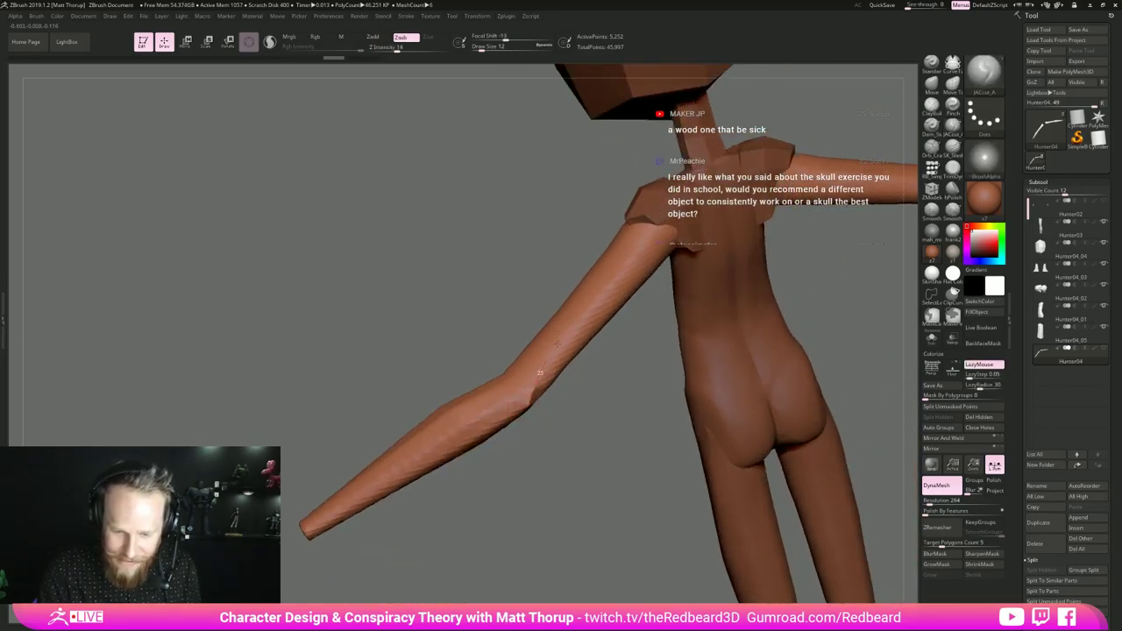
left_click_drag(539, 375, 553, 438)
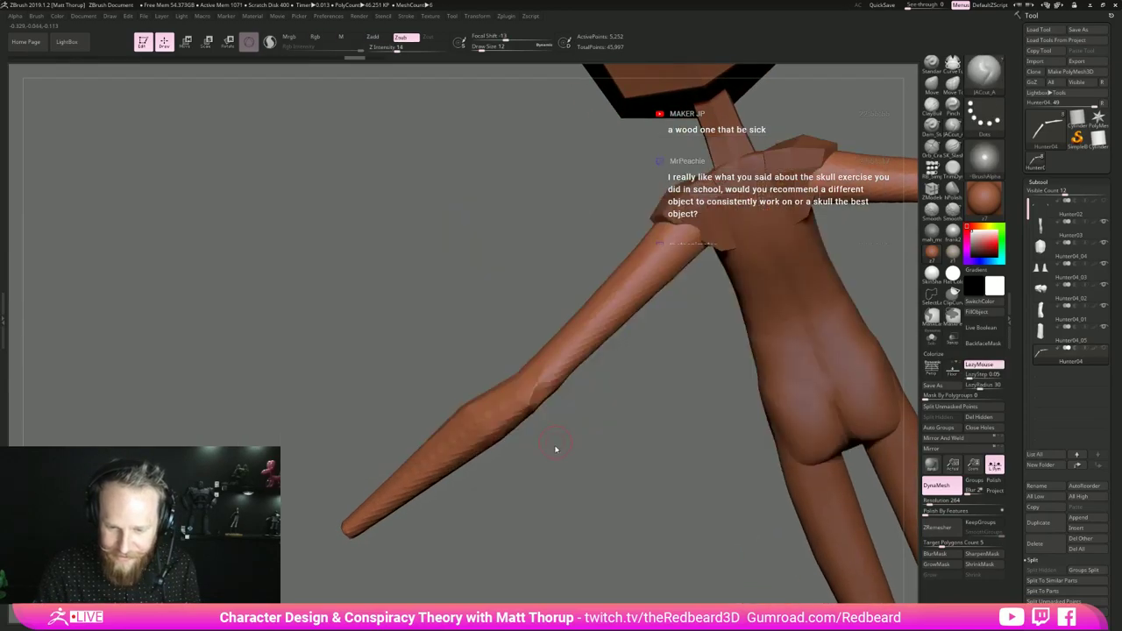
mouse_move(541, 387)
left_mouse_down("shift")
mouse_move(534, 399)
mouse_move(560, 369)
mouse_move(606, 380)
mouse_move(611, 407)
mouse_move(555, 395)
mouse_move(538, 417)
mouse_move(533, 405)
left_mouse_up("shift")
left_click_drag(538, 461, 594, 475)
mouse_move(651, 398)
left_mouse_down()
mouse_move(605, 421)
mouse_move(612, 495)
mouse_move(582, 526)
mouse_move(565, 465)
left_mouse_up()
- Adjust the elbow's contour with the Move brush at size 22 and smooth the joint
key("b")
key("m")
key("v")
left_click_drag(526, 403, 547, 404)
key("s")
mouse_move(592, 308)
left_mouse_down()
mouse_move(605, 272)
mouse_move(697, 307)
mouse_move(712, 334)
left_mouse_up()
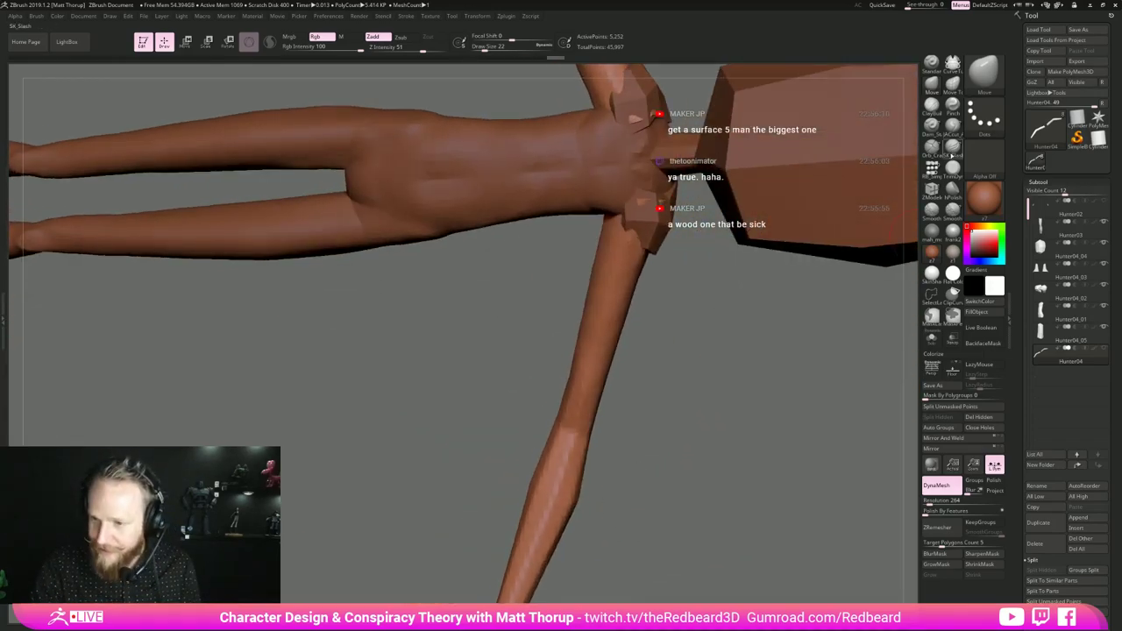
mouse_move(545, 428)
left_mouse_down()
mouse_move(554, 433)
mouse_move(567, 414)
left_mouse_up()
key("s")
left_click_drag(634, 445, 628, 445)
left_click_drag(568, 410, 561, 428, "shift")
- Carve the inner side of the elbow with the JACut_A brush at size 16
left_click(953, 128)
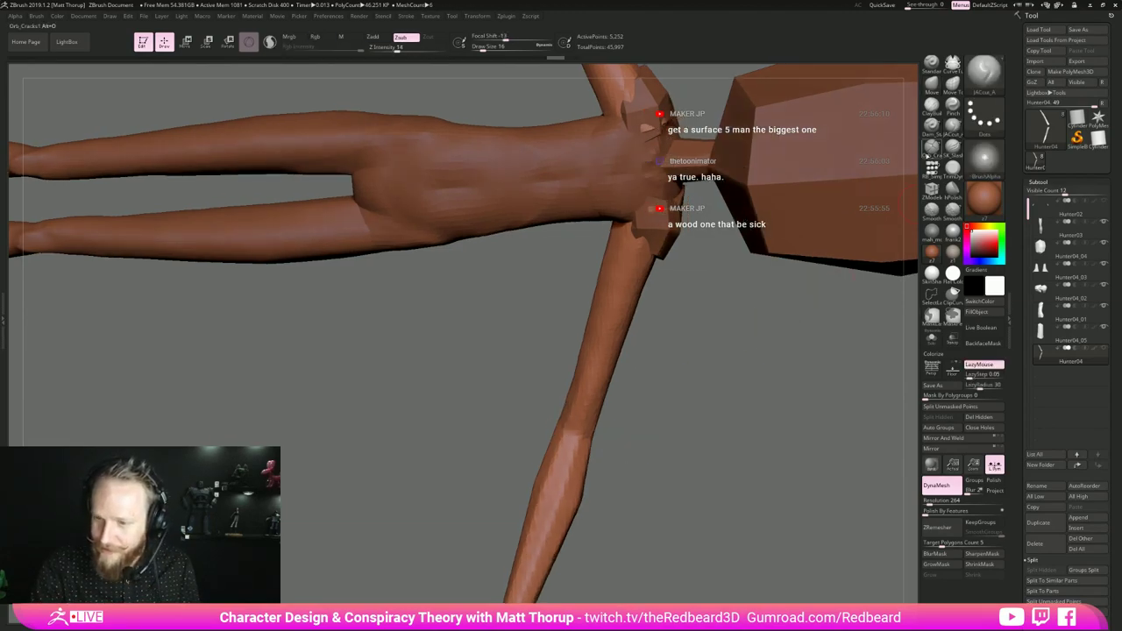
left_click_drag(628, 431, 594, 423)
mouse_move(586, 419)
left_mouse_down()
mouse_move(569, 431)
mouse_move(611, 433)
mouse_move(617, 420)
mouse_move(611, 439)
left_mouse_up()
mouse_move(610, 423)
left_mouse_down()
mouse_move(592, 444)
mouse_move(572, 428)
mouse_move(572, 441)
mouse_move(615, 431)
mouse_move(606, 435)
left_mouse_up()
left_click_drag(579, 431, 575, 443)
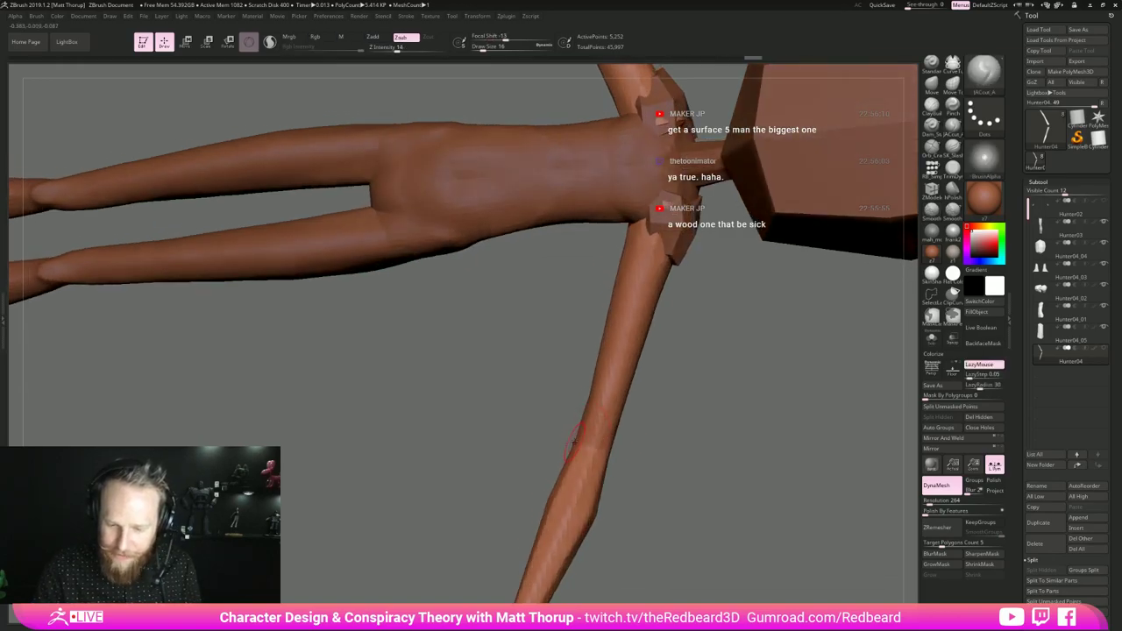
- Smooth the upper forearm and refine its form below the elbow with the JACut_A brush
left_click_drag(656, 436, 586, 456)
mouse_move(674, 418)
left_mouse_down()
mouse_move(694, 483)
mouse_move(622, 447)
mouse_move(680, 508)
mouse_move(659, 474)
left_mouse_up()
left_click_drag(553, 512, 550, 529, "shift")
mouse_move(625, 455)
left_mouse_down()
mouse_move(585, 459)
mouse_move(543, 535)
left_mouse_up()
mouse_move(562, 479)
left_mouse_down()
mouse_move(577, 464)
mouse_move(566, 494)
left_mouse_up()
left_click_drag(640, 478, 692, 465)
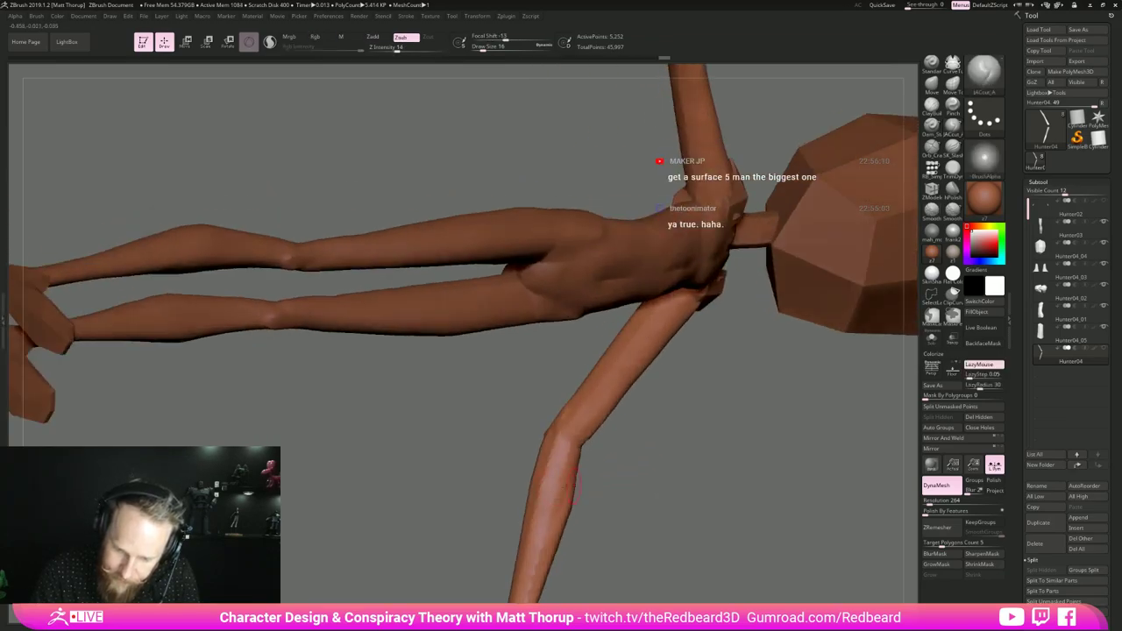
- Smooth the upper forearm and elbow, working around the joint from the front, back and side
left_click_drag(543, 494, 540, 519, "shift")
mouse_move(633, 468)
left_mouse_down()
mouse_move(692, 480)
mouse_move(644, 486)
left_mouse_up()
left_click_drag(553, 420, 543, 447, "shift")
left_click_drag(613, 487, 671, 465)
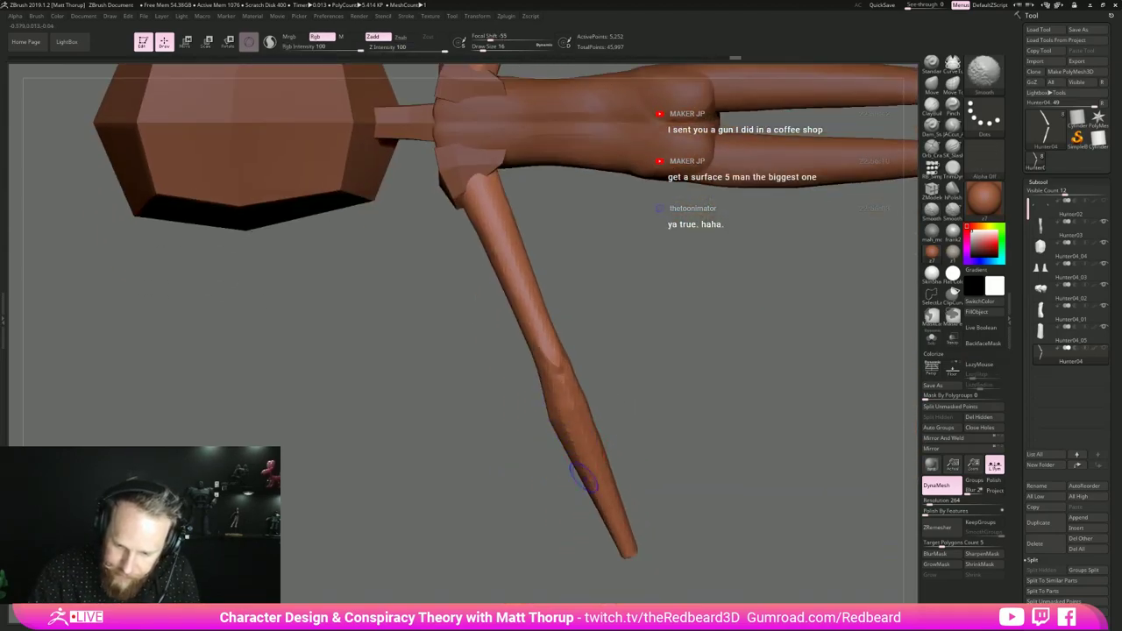
left_click_drag(490, 524, 585, 519)
left_click_drag(487, 543, 522, 461, "shift")
mouse_move(524, 529)
left_mouse_down()
mouse_move(480, 529)
mouse_move(525, 495)
mouse_move(558, 524)
mouse_move(559, 487)
mouse_move(526, 442)
left_mouse_up()
left_click_drag(594, 453, 679, 455)
mouse_move(679, 517)
left_mouse_down("alt")
mouse_move(637, 483)
mouse_move(738, 448)
mouse_move(720, 487)
mouse_move(731, 500)
mouse_move(744, 481)
mouse_move(729, 416)
left_mouse_up("alt")
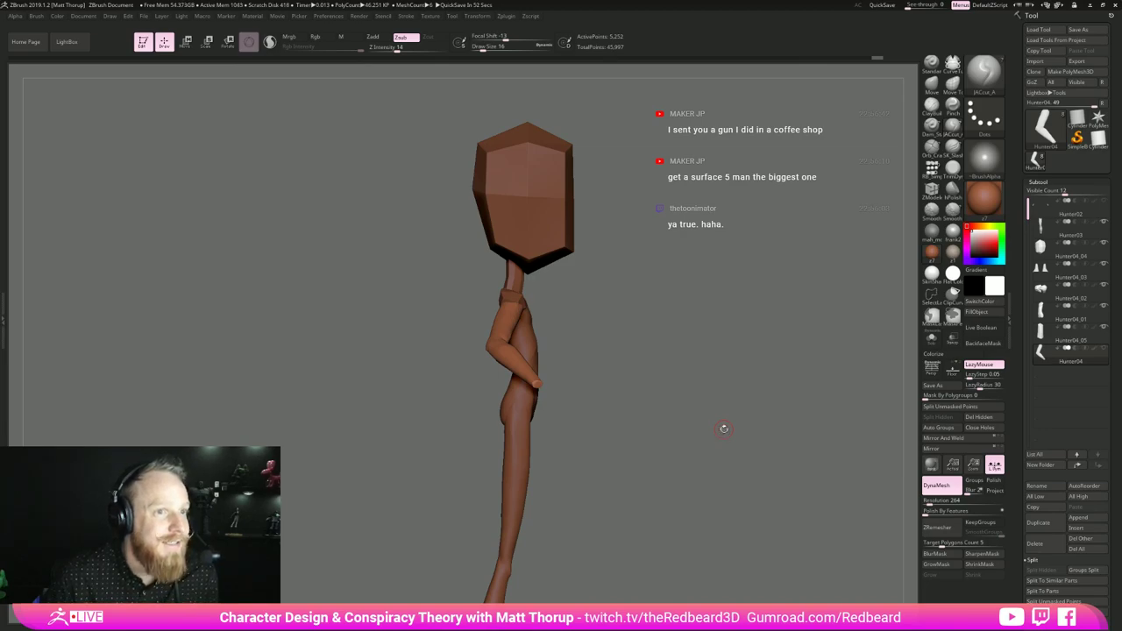
- Smooth the front of the elbow and refine its inner crease with the JACut_A brush at size 16
mouse_move(788, 369)
left_mouse_down()
mouse_move(739, 360)
mouse_move(676, 404)
left_mouse_up()
left_click_drag(498, 358, 571, 399, "shift")
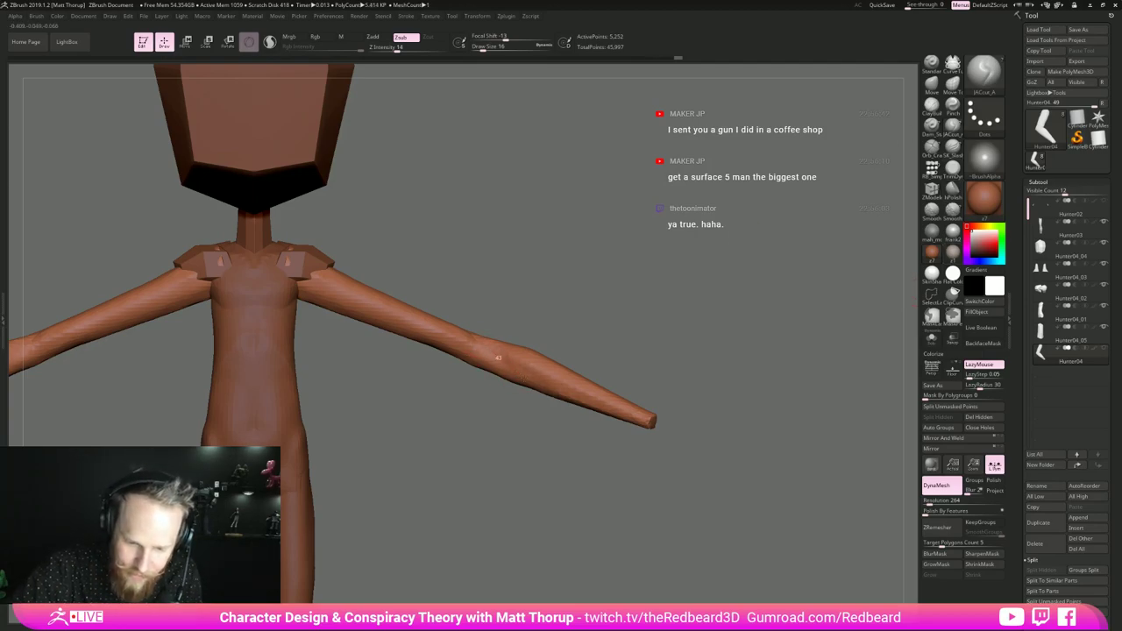
mouse_move(546, 306)
left_mouse_down()
mouse_move(511, 338)
mouse_move(538, 310)
left_mouse_up()
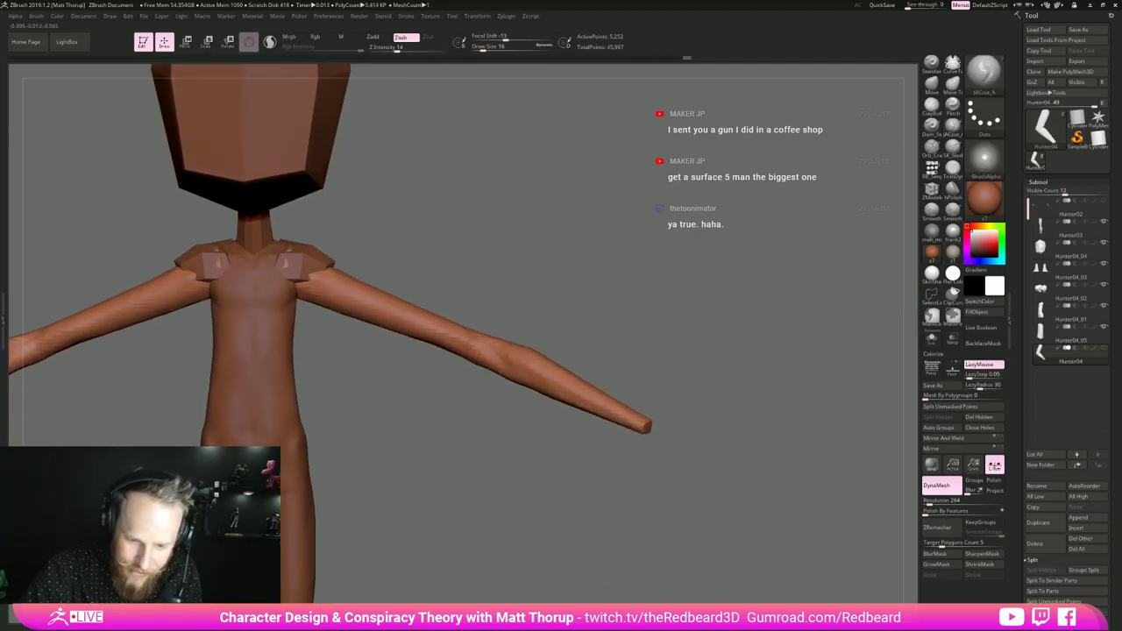
left_click_drag(474, 339, 496, 349)
left_click_drag(497, 282, 498, 303)
left_click_drag(508, 263, 484, 365)
- Reshape the upper arm above the elbow with the Move brush at sizes 37 and 33 and smooth its surface
mouse_move(539, 444)
left_mouse_down()
mouse_move(482, 403)
mouse_move(462, 360)
mouse_move(386, 458)
left_mouse_up()
mouse_move(506, 493)
left_mouse_down()
mouse_move(469, 434)
mouse_move(441, 432)
left_mouse_up()
mouse_move(513, 415)
left_mouse_down()
mouse_move(442, 452)
mouse_move(461, 440)
left_mouse_up()
left_click_drag(536, 459, 615, 388)
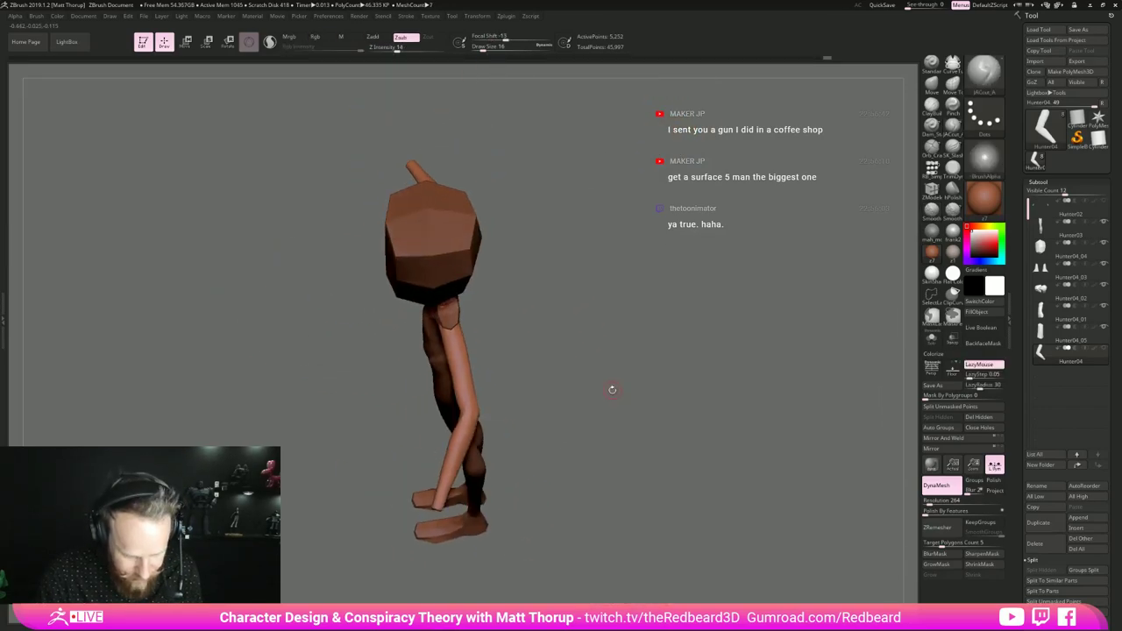
key("b")
key("m")
key("v")
key("s")
left_click(452, 378)
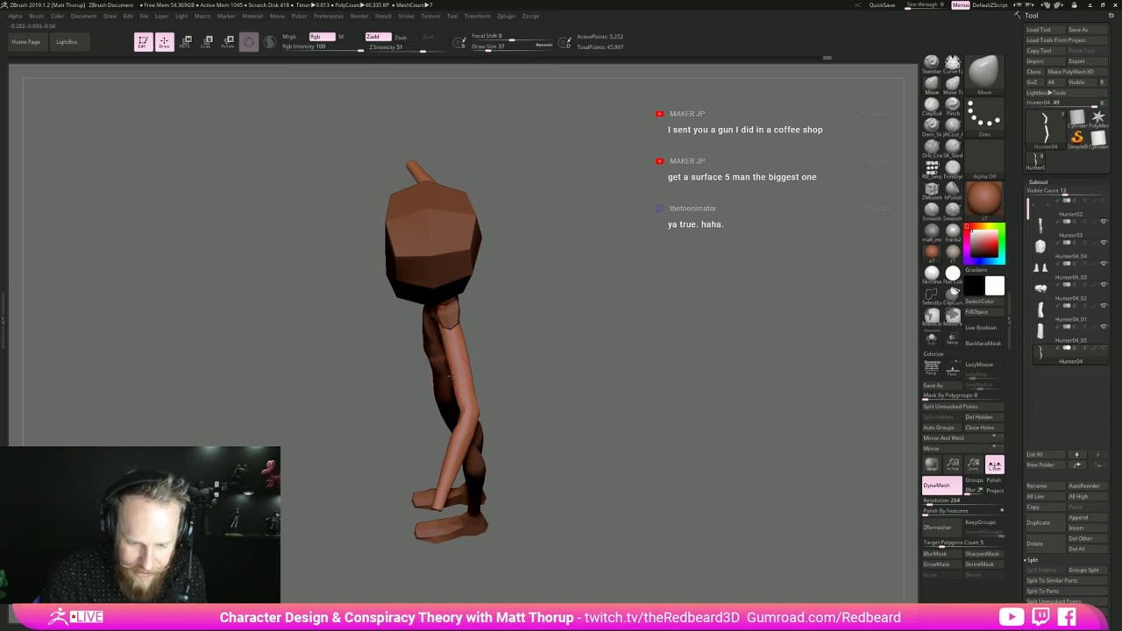
mouse_move(545, 410)
left_mouse_down()
mouse_move(601, 382)
mouse_move(633, 392)
mouse_move(619, 418)
mouse_move(673, 415)
left_mouse_up()
key("s")
left_click(443, 371)
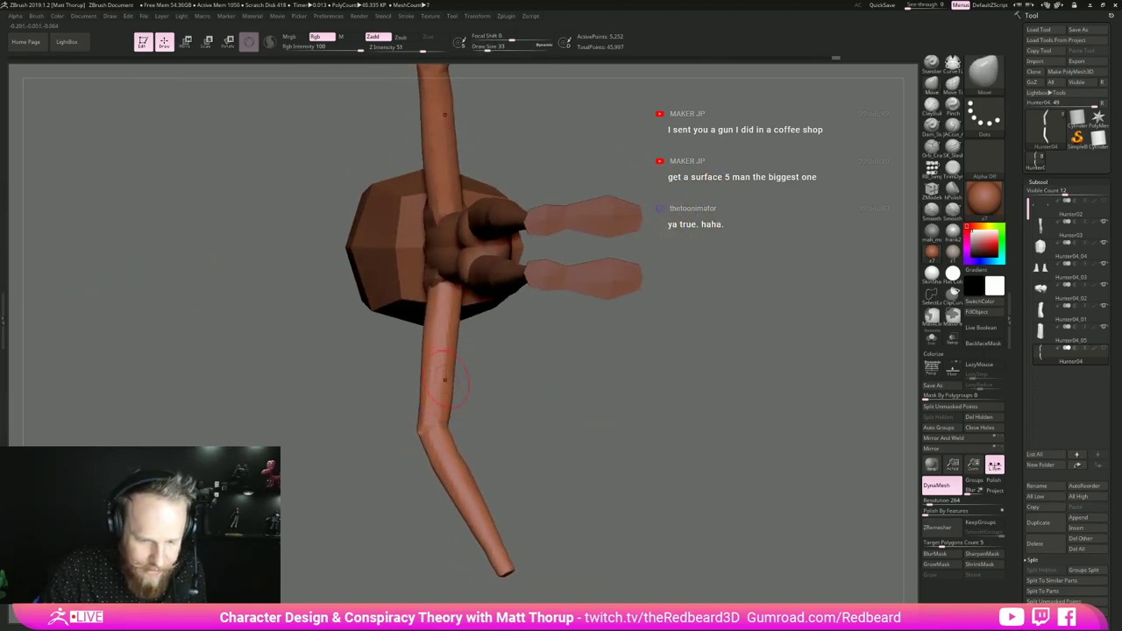
left_click_drag(437, 408, 441, 317, "shift")
left_click_drag(525, 393, 602, 441)
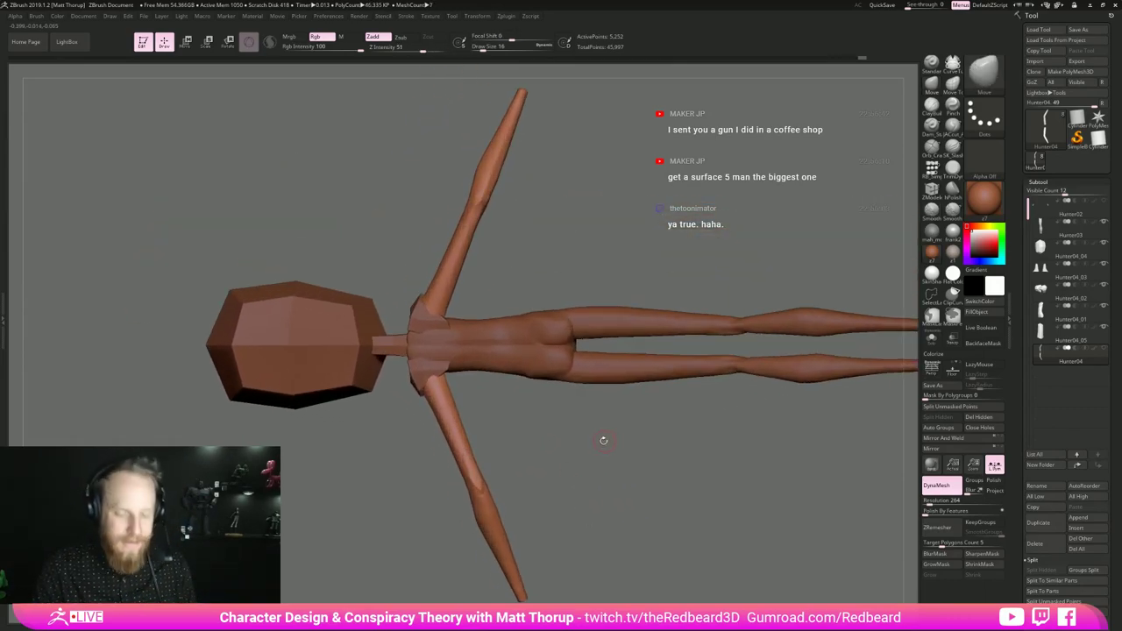
- Adjust the upper arm's contour near the shoulder with the Move brush at size 49, then reduce the brush to 25
key("s")
left_click(438, 383)
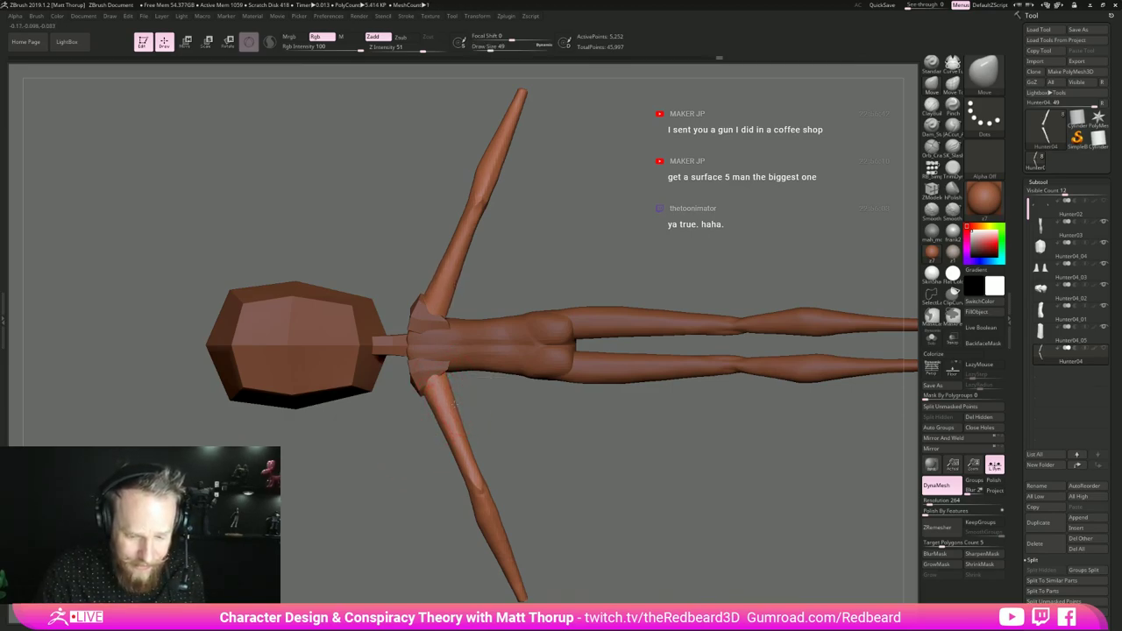
mouse_move(535, 435)
left_mouse_down()
mouse_move(468, 419)
mouse_move(455, 444)
left_mouse_up()
key("s")
mouse_move(496, 529)
left_mouse_down("alt")
mouse_move(535, 429)
mouse_move(539, 477)
left_mouse_up("alt")
key("s")
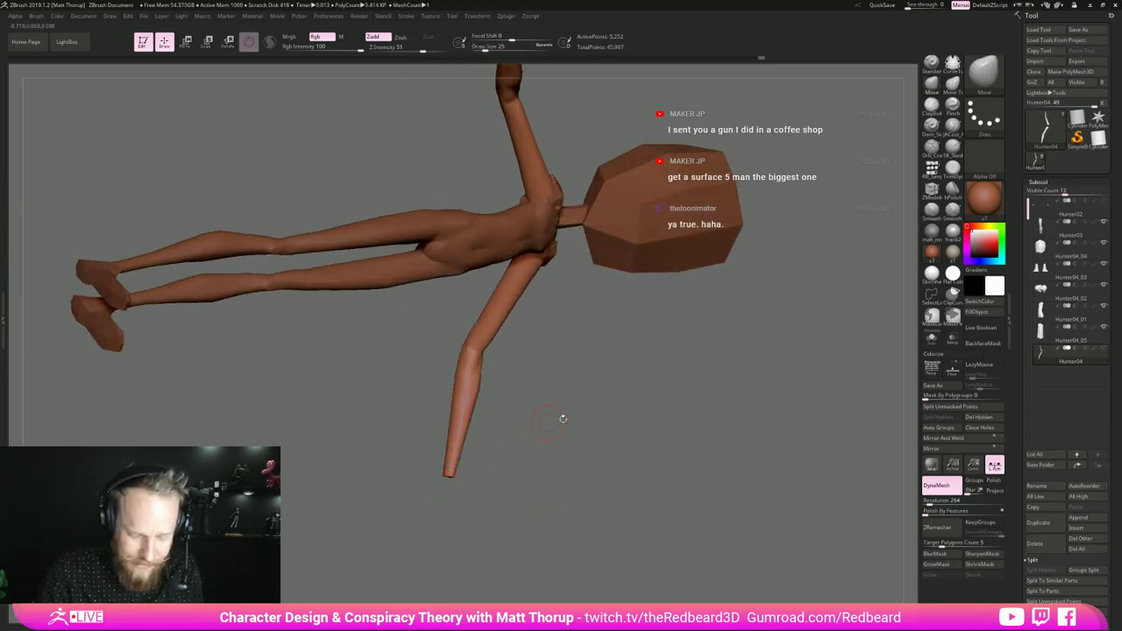
left_click_drag(561, 418, 610, 478)
left_click_drag(592, 537, 679, 389)
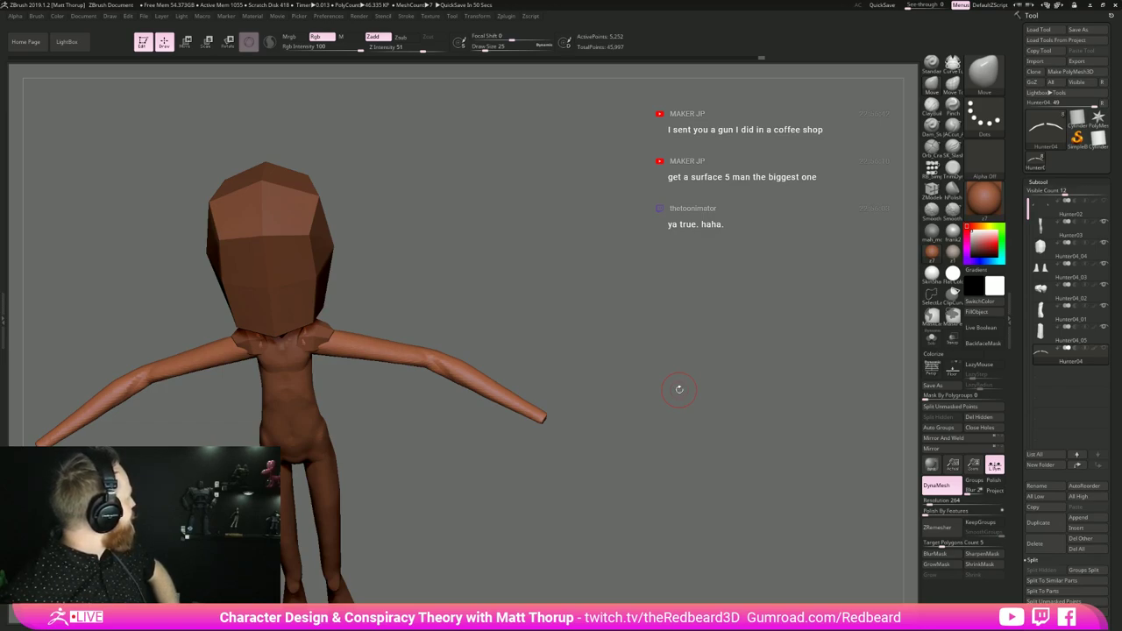
left_click_drag(679, 389, 683, 428)
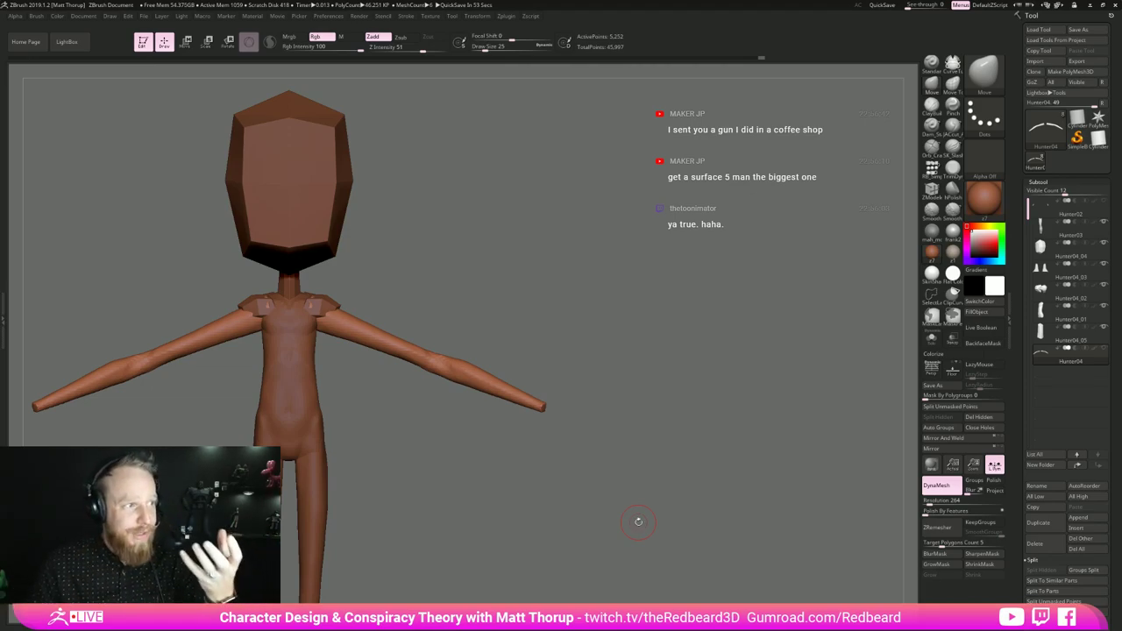
- Smooth the upper arm and adjust the wrist end of the forearm with the Move brush at size 18
mouse_move(667, 373)
left_mouse_down()
mouse_move(650, 377)
mouse_move(625, 424)
left_mouse_up()
left_click_drag(429, 352, 400, 322, "shift")
mouse_move(679, 386)
left_mouse_down()
mouse_move(607, 421)
mouse_move(631, 426)
mouse_move(643, 410)
mouse_move(658, 354)
mouse_move(649, 357)
left_mouse_up()
left_click_drag(471, 393, 467, 371)
key("s")
left_click(468, 353)
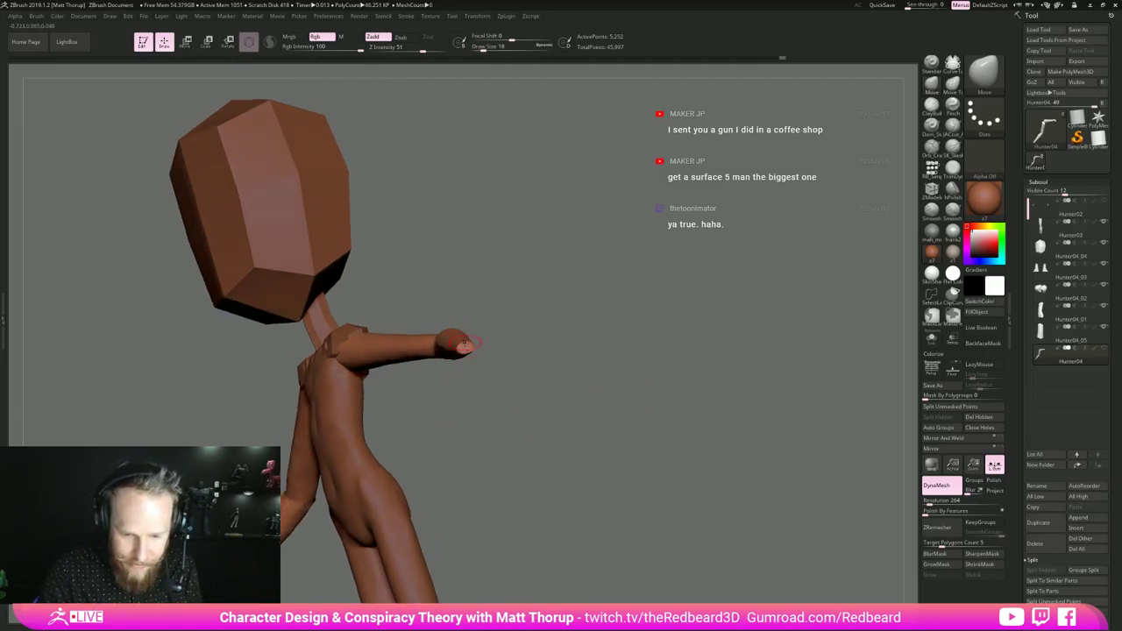
left_click_drag(472, 346, 511, 354)
- Flatten the planes of the lower forearm and wrist with the hPolish brush at size 23
left_click_drag(532, 317, 579, 236)
mouse_move(561, 377)
left_mouse_down()
mouse_move(553, 298)
mouse_move(667, 372)
mouse_move(771, 326)
left_mouse_up()
left_click(953, 190)
left_click_drag(545, 322, 505, 329)
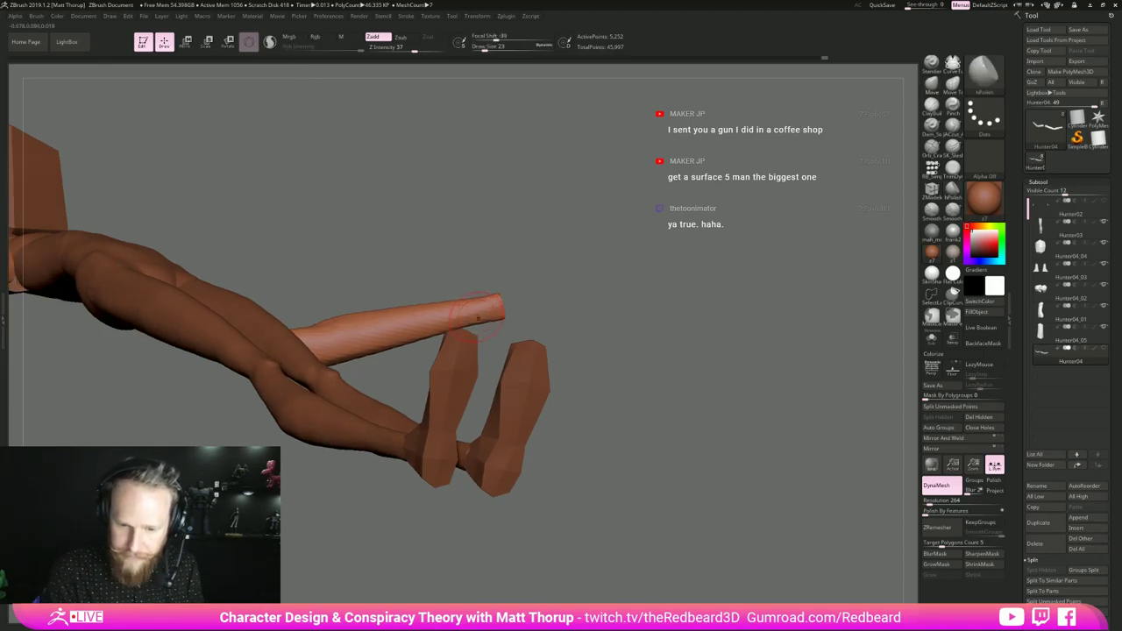
left_click_drag(439, 320, 491, 304)
left_click_drag(534, 272, 406, 338)
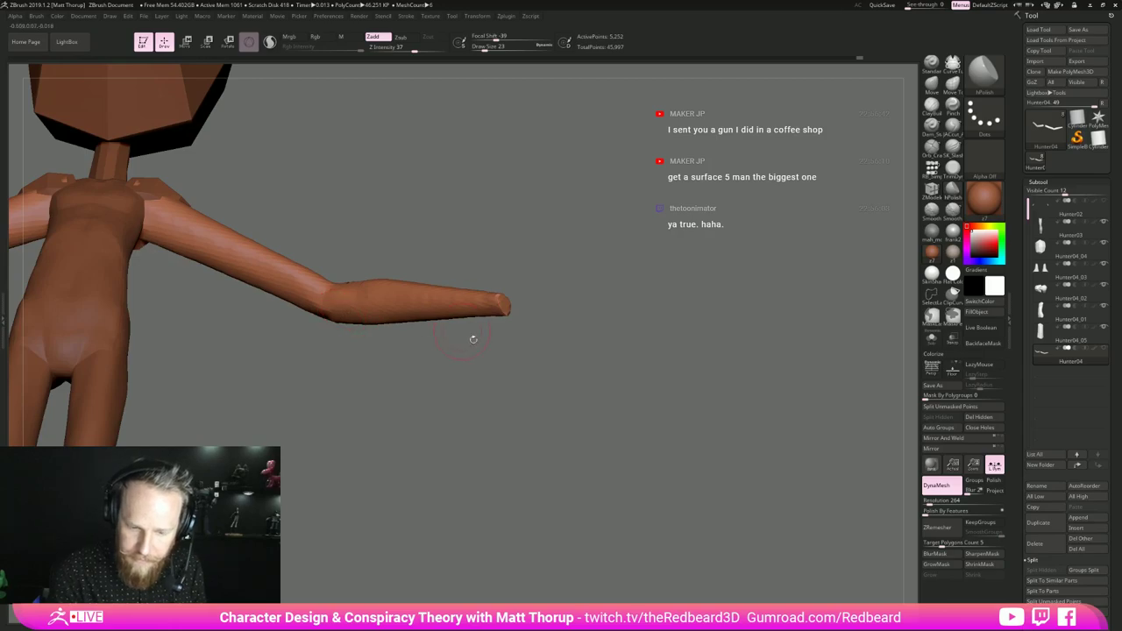
left_click_drag(473, 339, 472, 373)
mouse_move(342, 242)
left_mouse_down()
mouse_move(359, 285)
mouse_move(437, 219)
mouse_move(405, 238)
left_mouse_up()
left_click_drag(468, 218, 524, 259)
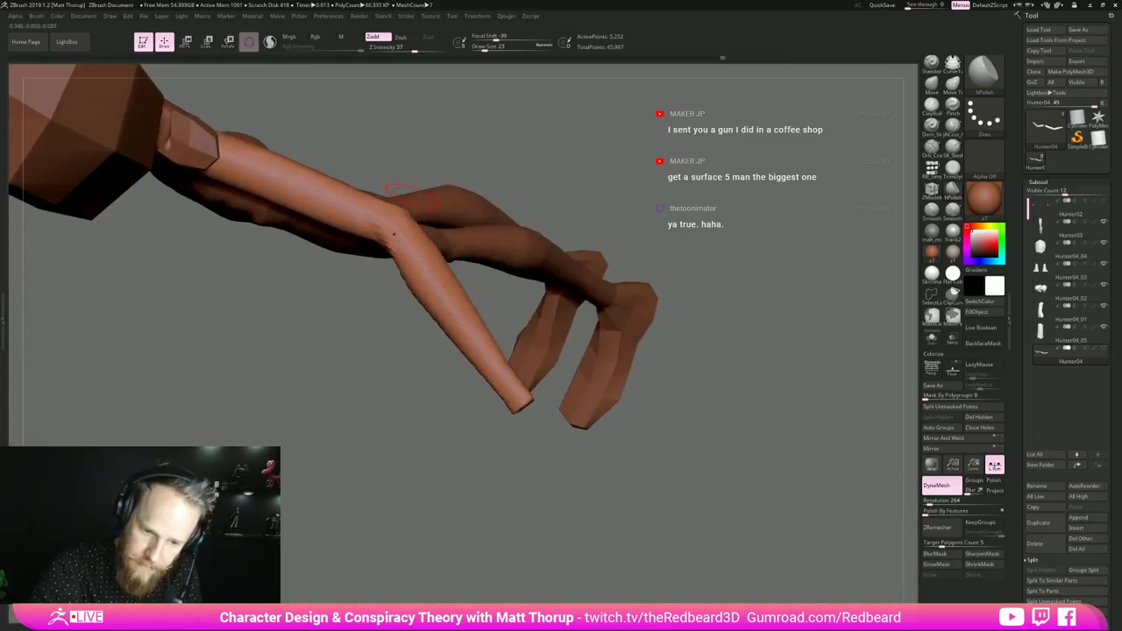
- Build up the upper forearm just below the elbow with the ClayBuildup brush at size 23 and smooth it
left_click(932, 107)
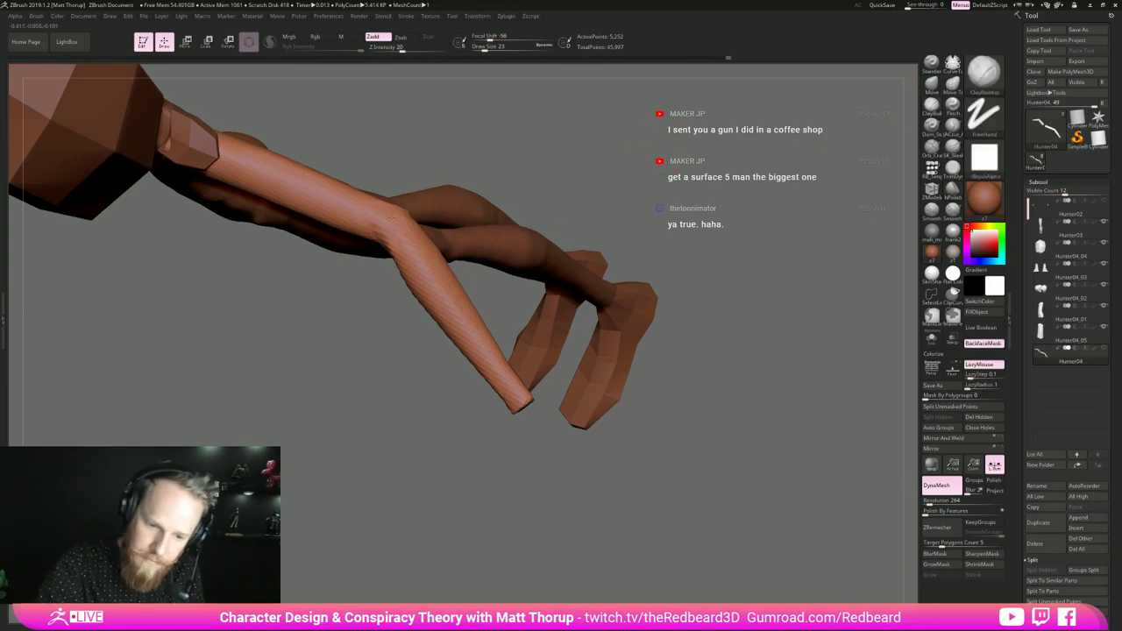
left_click_drag(543, 219, 649, 175)
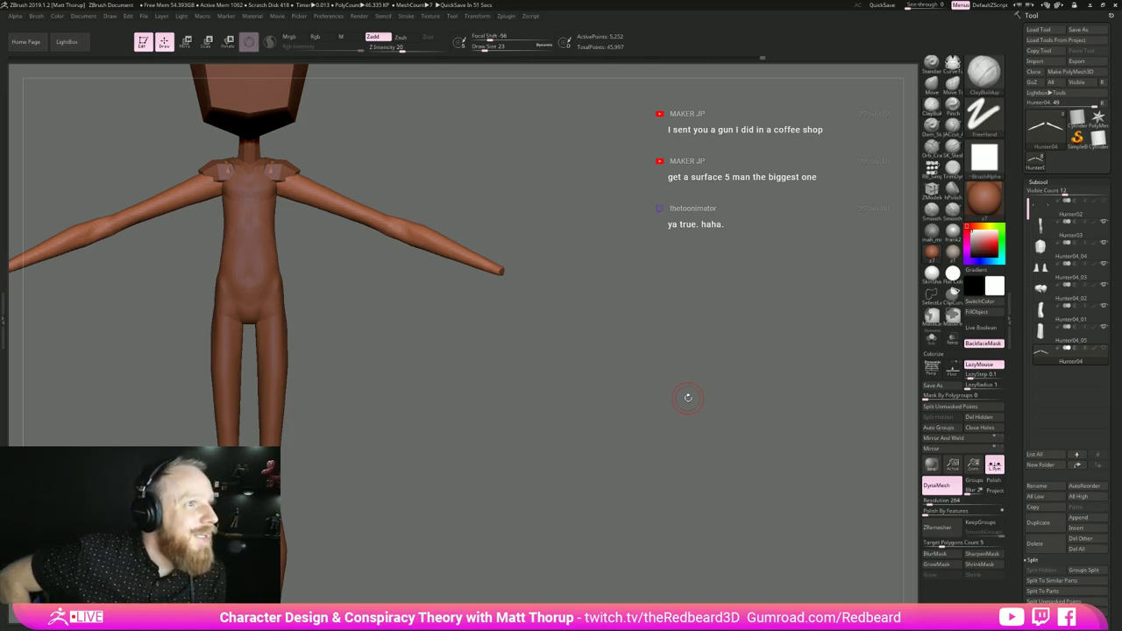
left_click_drag(618, 373, 650, 403)
left_click_drag(636, 449, 561, 508)
left_click_drag(390, 245, 383, 278)
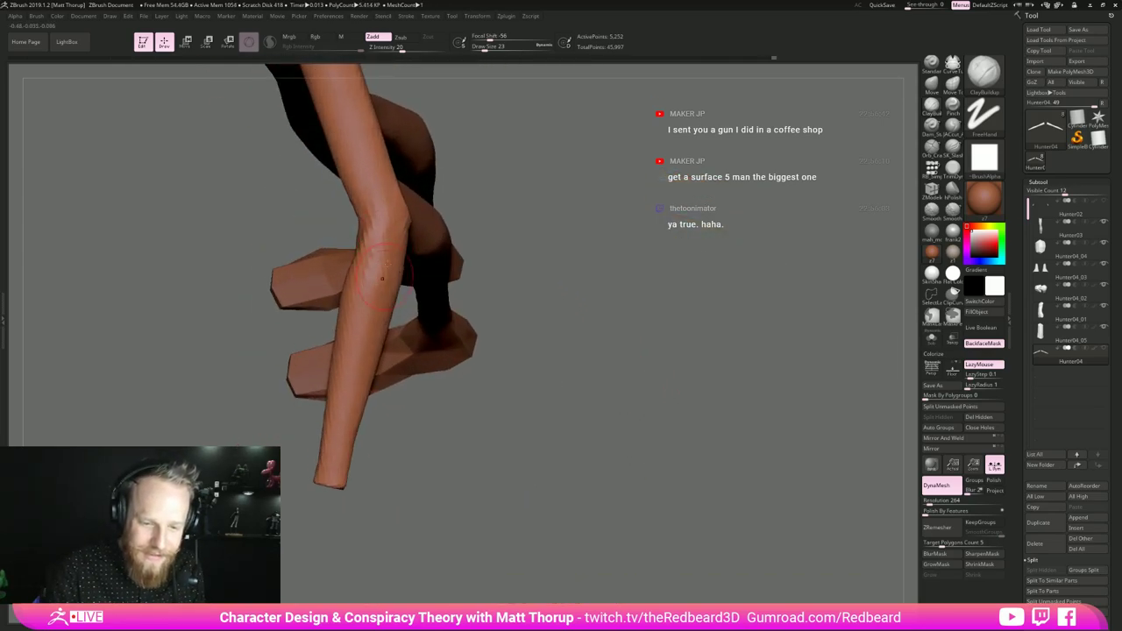
mouse_move(570, 289)
left_mouse_down()
mouse_move(462, 315)
mouse_move(502, 311)
mouse_move(438, 385)
mouse_move(457, 427)
left_mouse_up()
left_click_drag(383, 363, 377, 355, "shift")
mouse_move(438, 386)
left_mouse_down()
mouse_move(547, 406)
mouse_move(474, 426)
mouse_move(430, 399)
left_mouse_up()
- Reshape the forearm's silhouette with the Move brush at varying sizes and smooth the area below the elbow
key("b")
key("m")
key("v")
key("s")
left_click_drag(375, 363, 387, 379)
key("s")
key("s")
mouse_move(378, 376)
left_mouse_down()
mouse_move(403, 382)
mouse_move(307, 361)
left_mouse_up()
right_click_drag(384, 377, 384, 383)
left_click_drag(405, 346, 389, 333)
key("s")
right_click_drag(389, 333, 408, 328)
key("s")
left_click_drag(409, 328, 402, 333, "shift")
- Refine the forearm's side profile between elbow and wrist with the Move brush at sizes 44 and 20
mouse_move(481, 453)
right_mouse_down()
mouse_move(605, 473)
mouse_move(576, 459)
right_mouse_up()
left_click_drag(538, 485, 587, 422)
key("s")
mouse_move(435, 391)
left_mouse_down()
mouse_move(554, 388)
mouse_move(512, 408)
mouse_move(469, 403)
left_mouse_up()
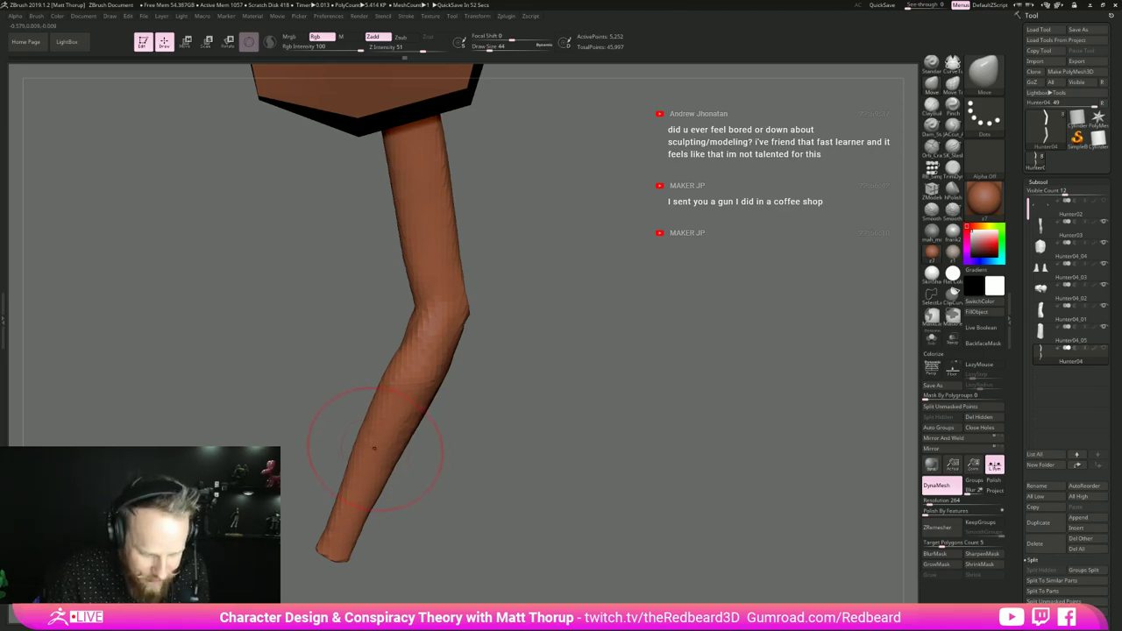
key("s")
left_click_drag(375, 444, 378, 421)
key("s")
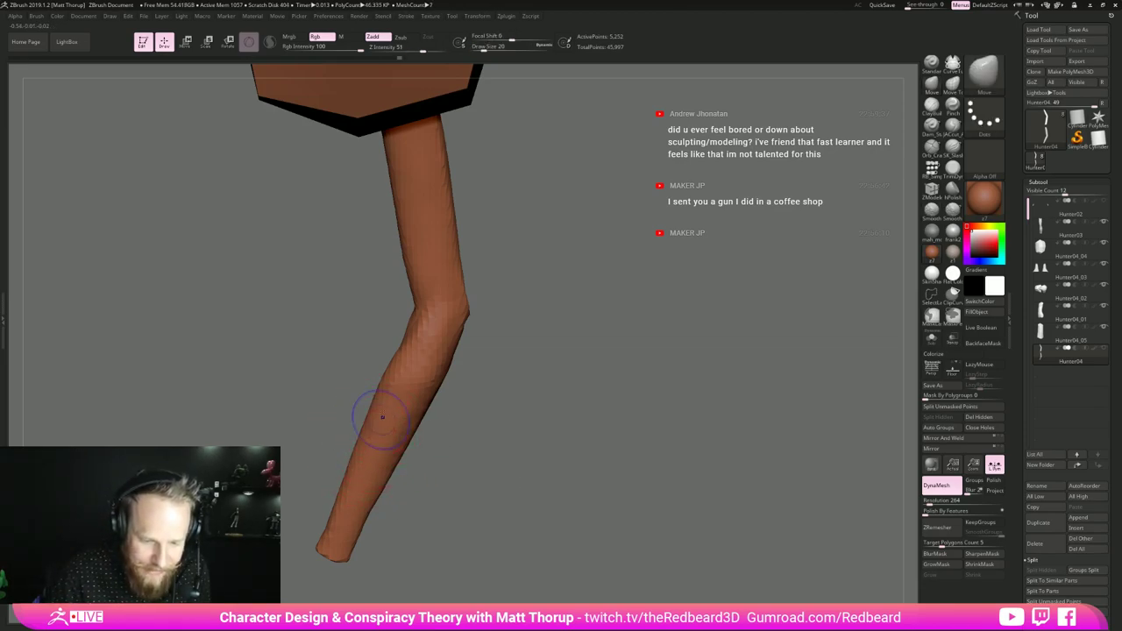
mouse_move(483, 464)
left_mouse_down()
mouse_move(438, 411)
mouse_move(474, 404)
mouse_move(443, 386)
mouse_move(453, 383)
left_mouse_up()
- Adjust the overall curve of the forearm with the Move brush at size 54
key("s")
key("s")
left_click_drag(428, 437, 424, 438)
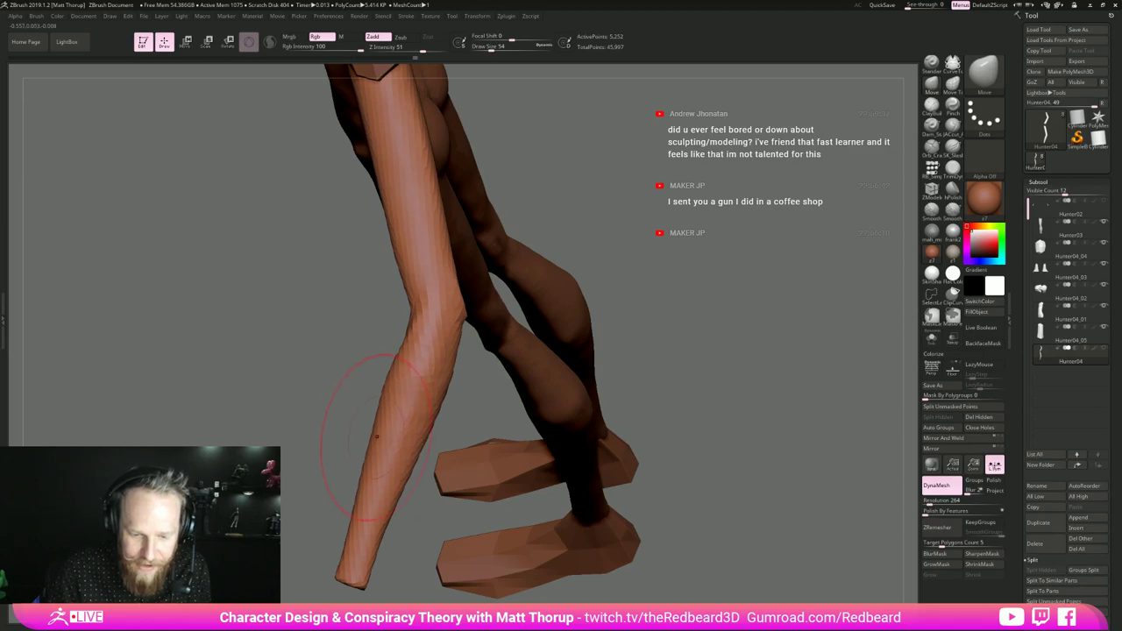
mouse_move(343, 394)
left_mouse_down()
mouse_move(438, 354)
mouse_move(417, 349)
mouse_move(497, 331)
left_mouse_up()
- Correct the upper arm's contour between shoulder and elbow with the Move brush at size 33
key("s")
key("s")
left_click_drag(349, 357, 345, 326)
left_click_drag(412, 372, 535, 368)
left_click_drag(353, 378, 572, 367)
mouse_move(383, 355)
left_mouse_down()
mouse_move(419, 357)
mouse_move(464, 494)
left_mouse_up()
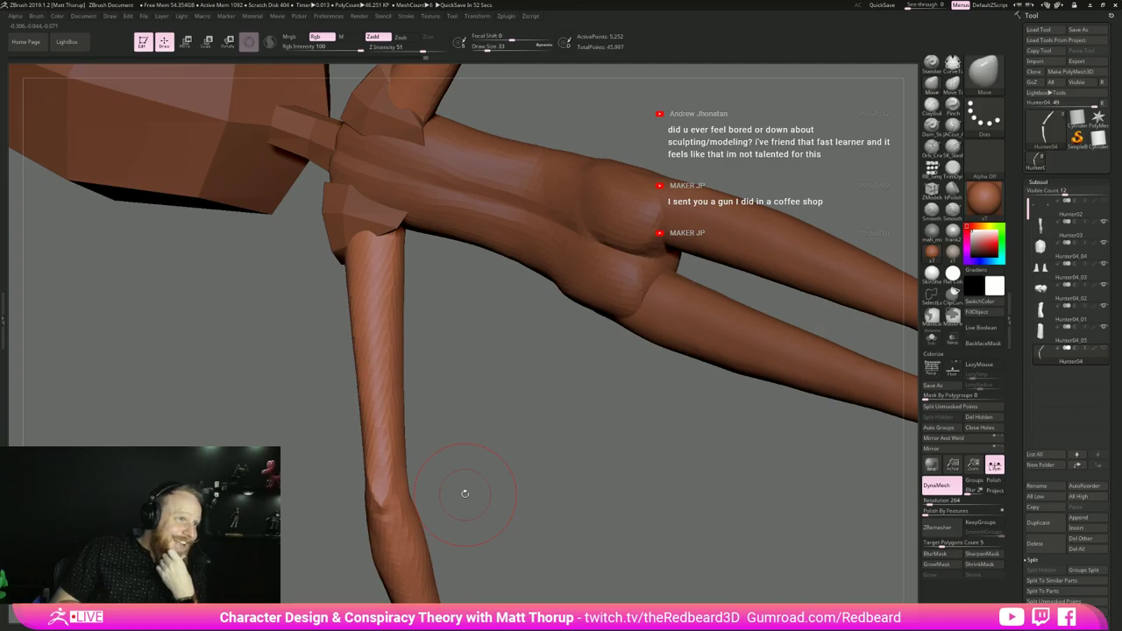
mouse_move(519, 398)
left_mouse_down()
mouse_move(394, 261)
mouse_move(406, 266)
mouse_move(405, 302)
mouse_move(469, 285)
mouse_move(424, 271)
mouse_move(504, 282)
mouse_move(603, 230)
mouse_move(576, 227)
mouse_move(646, 289)
mouse_move(562, 288)
left_mouse_up()
key("s")
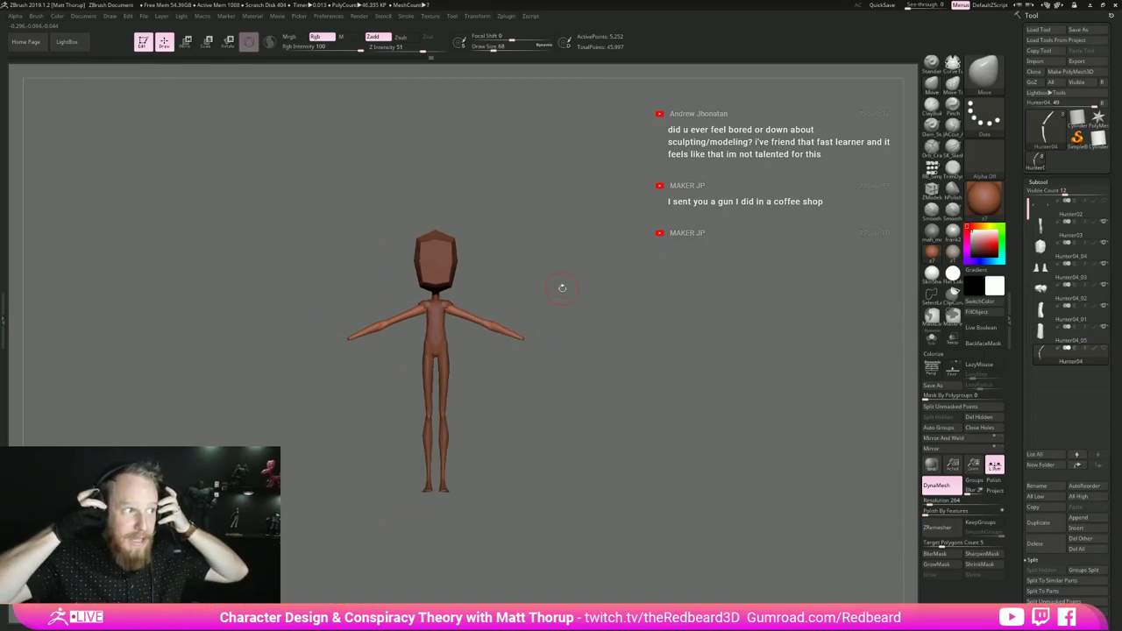
left_click_drag(589, 263, 447, 282)
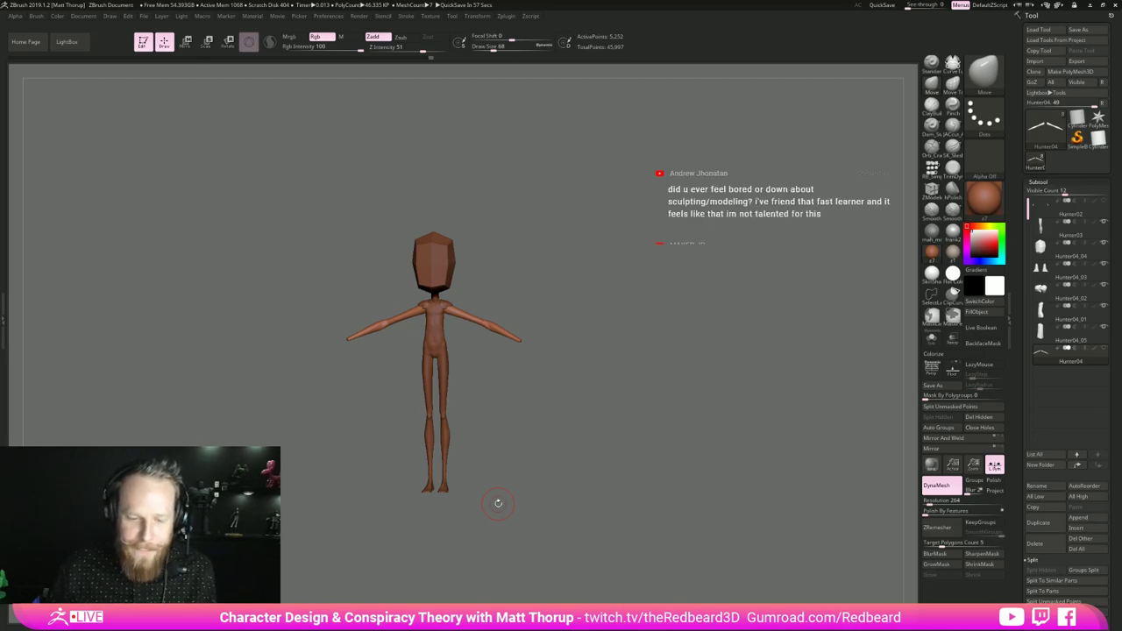
left_click_drag(673, 404, 554, 479)
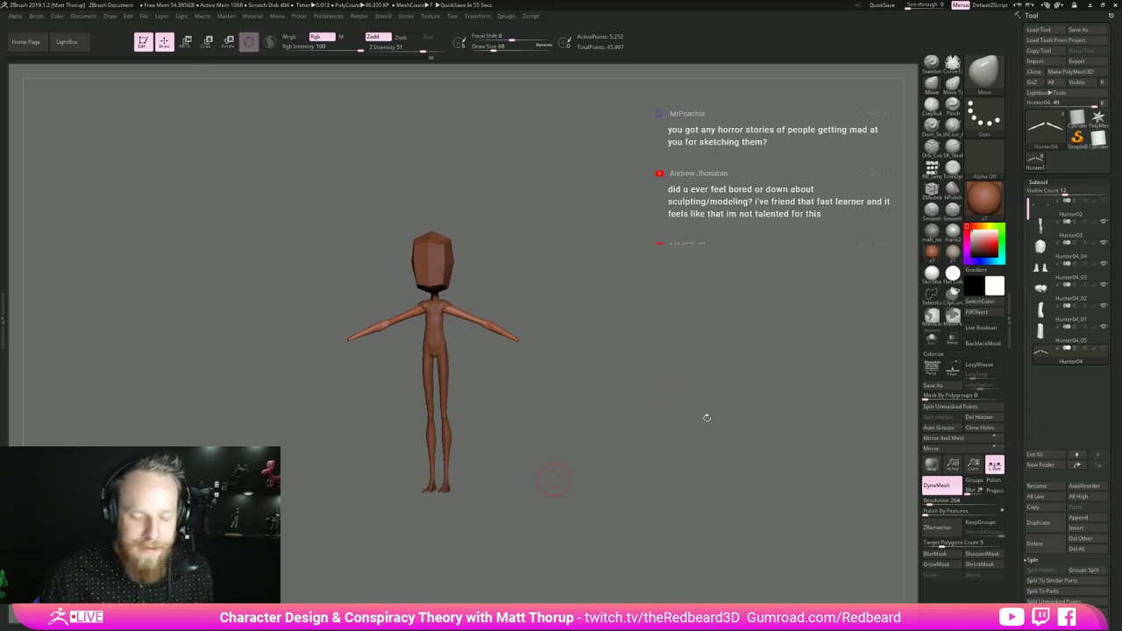
left_click_drag(707, 417, 689, 434)
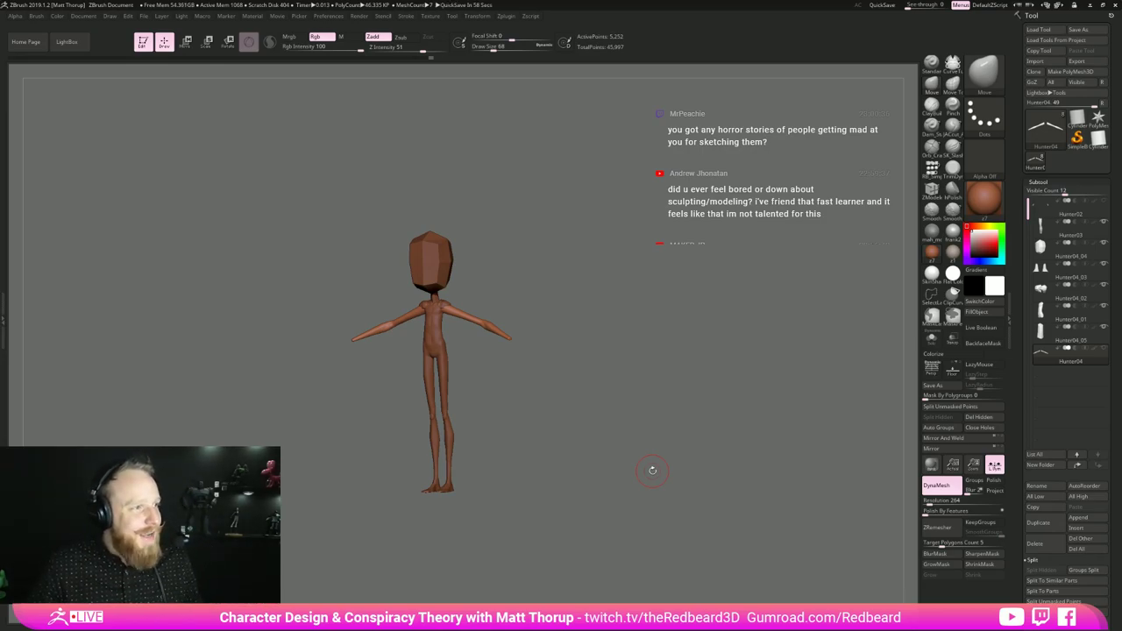
- Select the shoulder subtool Hunter04_02, show the arms, and pull the shoulder blade's inner edge toward the spine with the Move brush at size 17
mouse_move(691, 454)
left_mouse_down()
mouse_move(708, 450)
mouse_move(692, 445)
mouse_move(773, 536)
mouse_move(673, 509)
mouse_move(626, 473)
left_mouse_up()
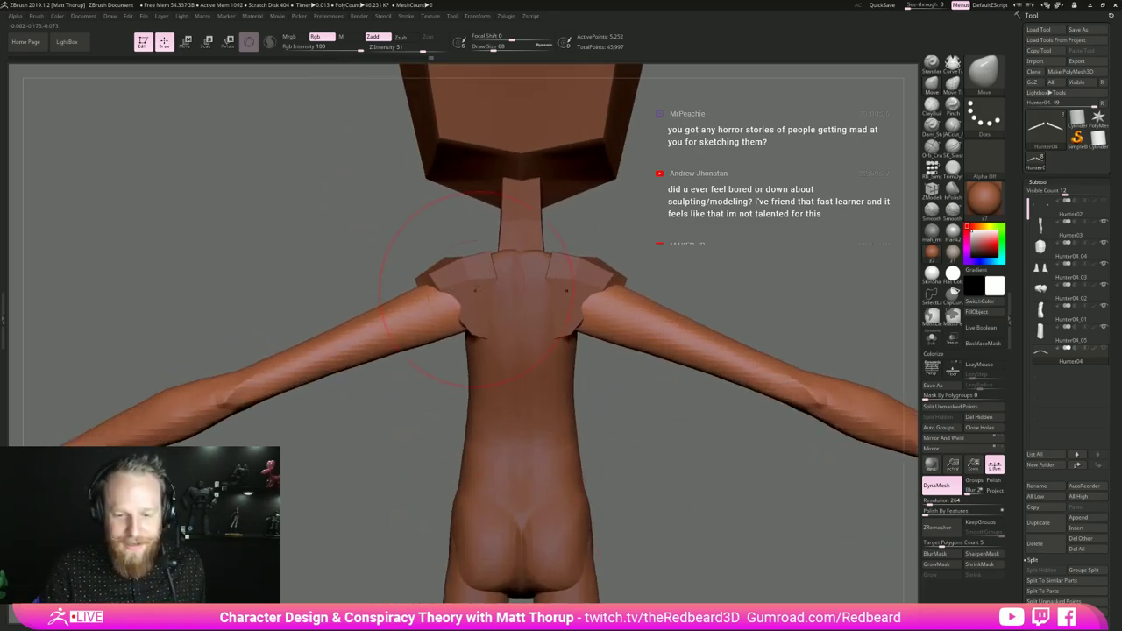
left_click_drag(611, 240, 670, 263)
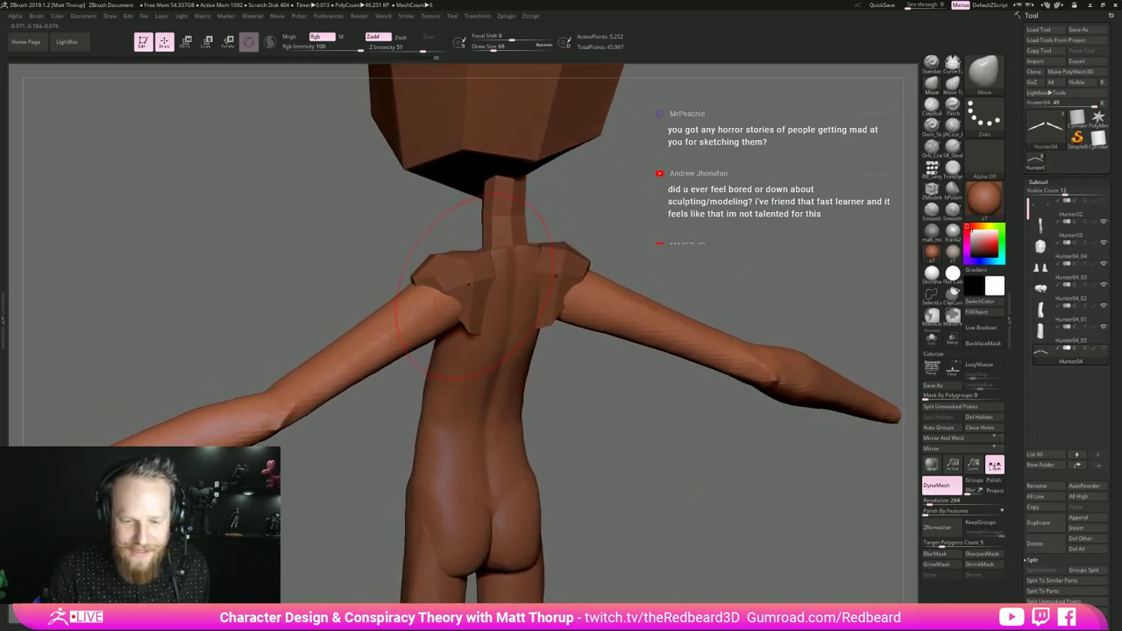
left_click(473, 281, "alt")
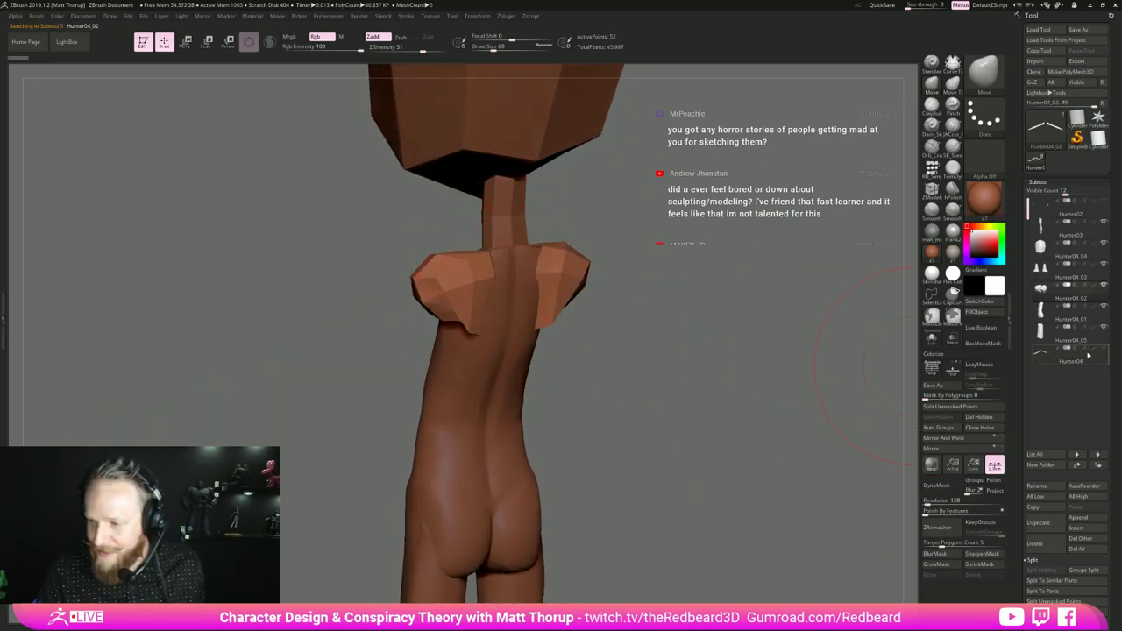
left_click(1101, 349)
key("s")
mouse_move(459, 296)
left_mouse_down()
mouse_move(449, 294)
mouse_move(496, 282)
left_mouse_up()
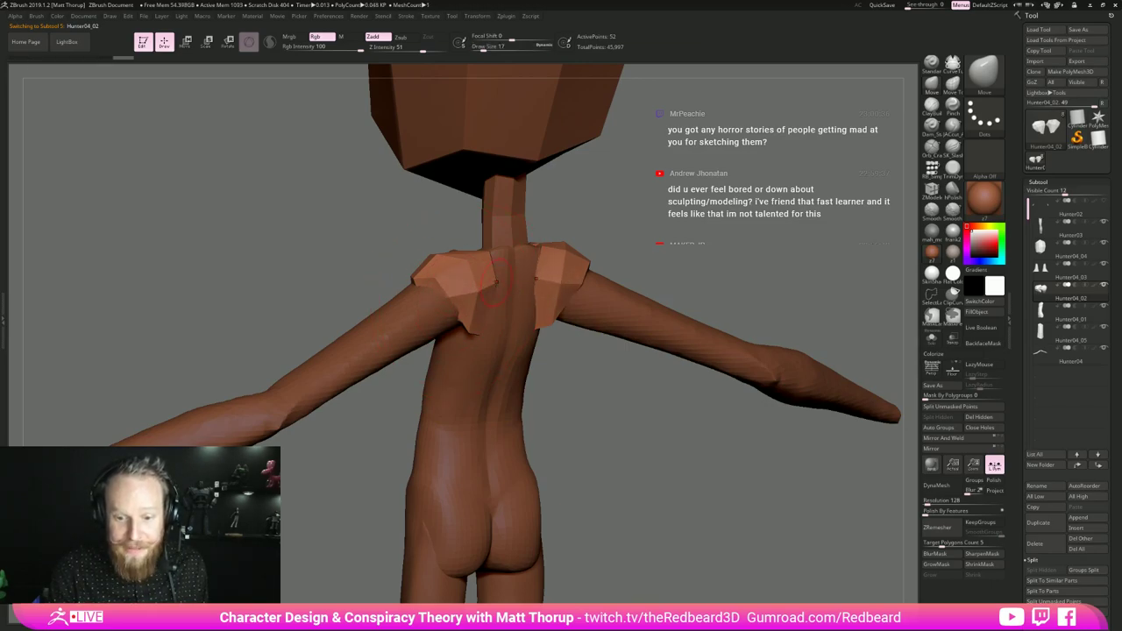
- Reposition the inner and upper edges of the shoulder pieces beside the neck with the Move brush at size 17
left_click_drag(639, 234, 582, 250)
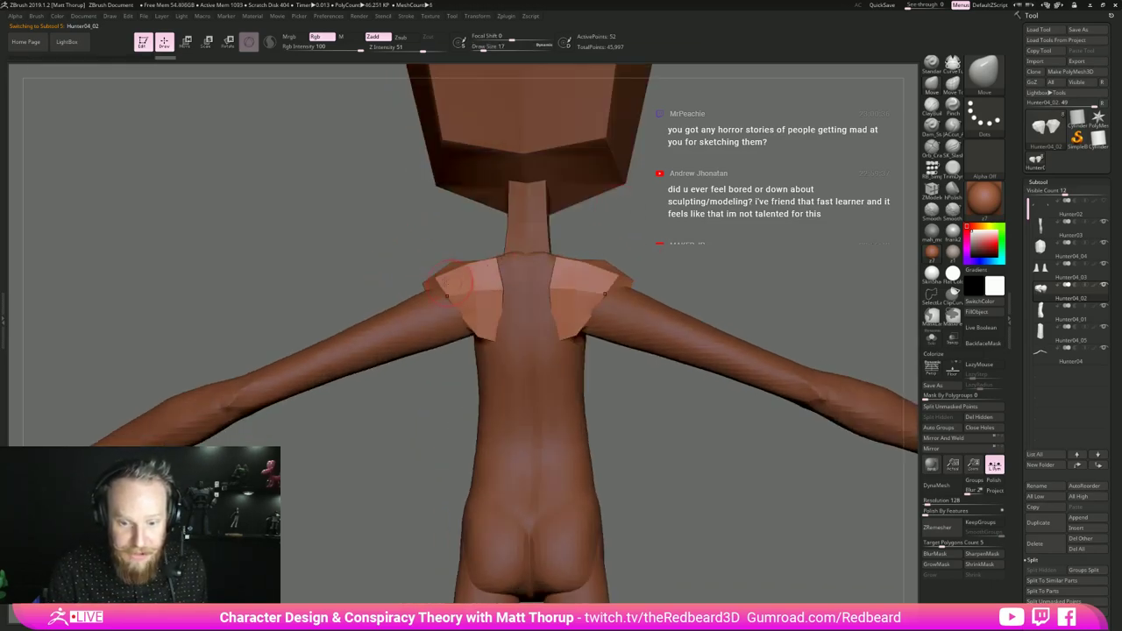
left_click_drag(693, 235, 679, 294)
left_click_drag(504, 275, 508, 273)
left_click_drag(674, 241, 633, 298)
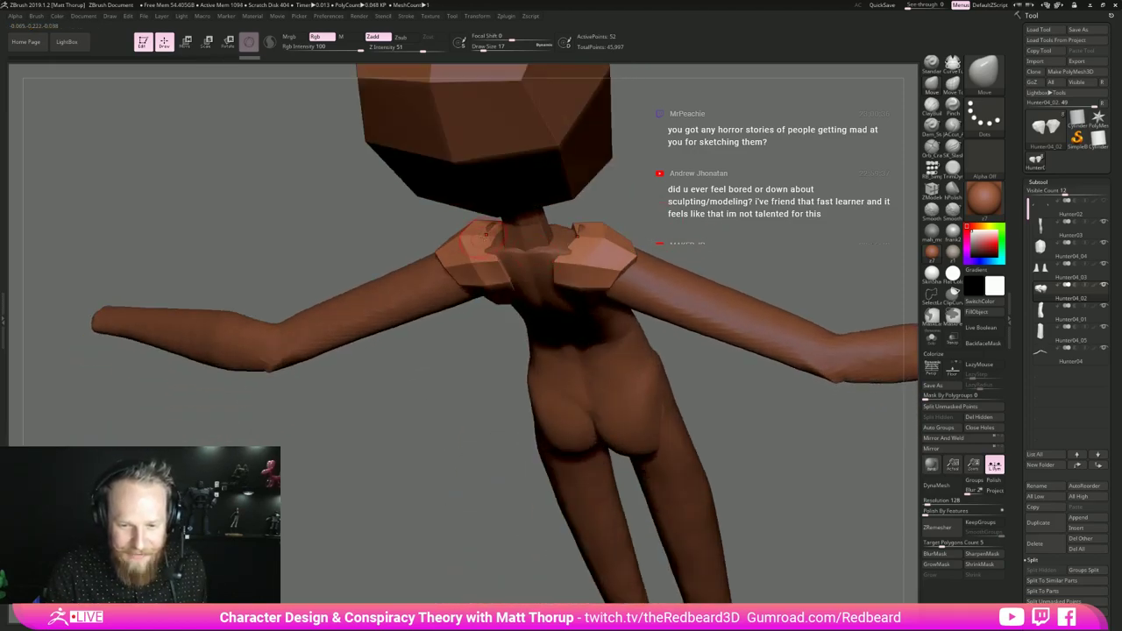
mouse_move(489, 234)
left_mouse_down()
mouse_move(496, 226)
mouse_move(440, 226)
mouse_move(445, 261)
mouse_move(494, 273)
left_mouse_up()
- Reshape the outer and rear corners of the shoulder pieces over the upper arms with the Move brush at size 22
key("s")
mouse_move(394, 245)
left_mouse_down()
mouse_move(482, 271)
mouse_move(452, 260)
mouse_move(468, 259)
left_mouse_up()
key("s")
left_click_drag(439, 237, 446, 239)
left_click_drag(568, 301, 577, 326)
left_click_drag(602, 382, 629, 464, "alt")
left_click_drag(629, 465, 609, 450)
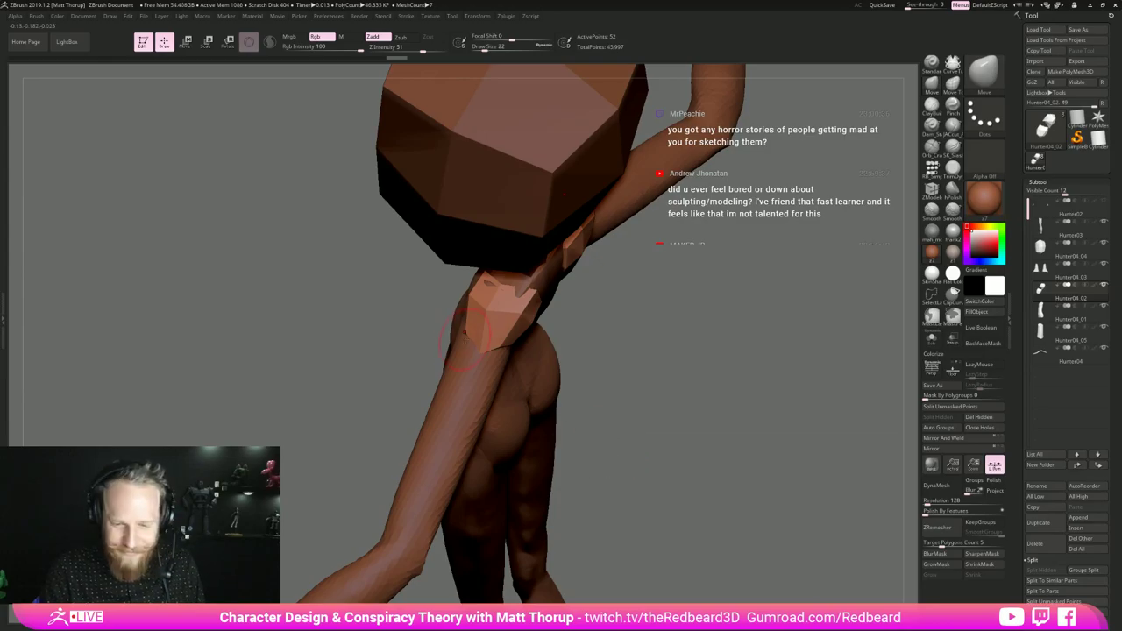
left_click_drag(479, 350, 462, 330)
key("s")
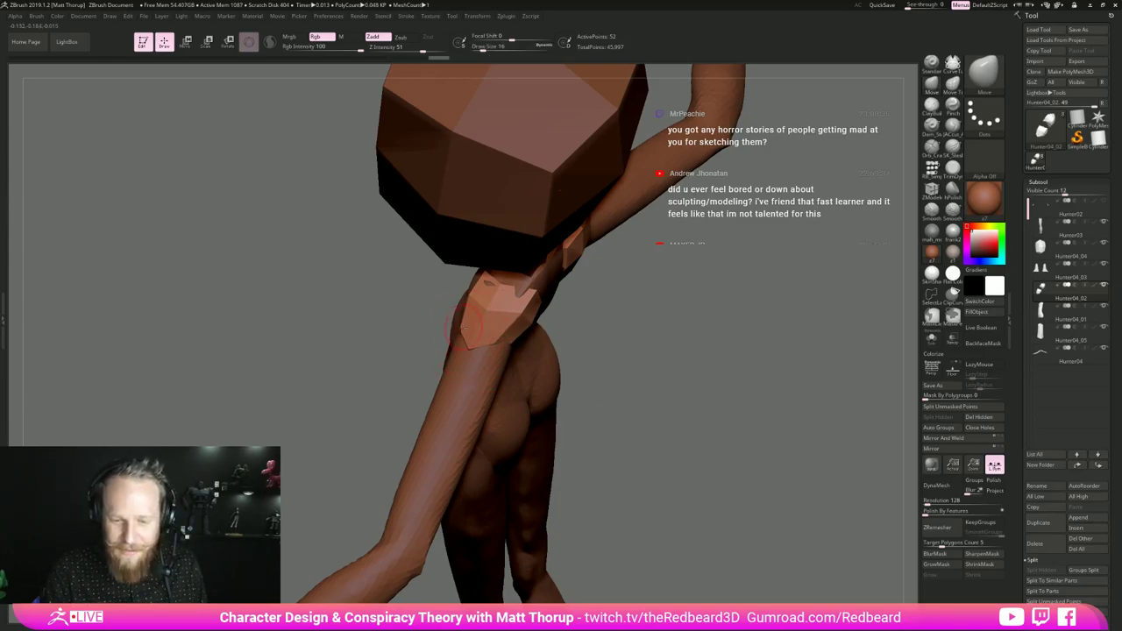
- Reposition the shoulder pieces against the upper back and arms with the Move brush at size 23
mouse_move(383, 380)
left_mouse_down()
mouse_move(508, 412)
mouse_move(618, 398)
mouse_move(518, 300)
mouse_move(531, 316)
mouse_move(556, 270)
left_mouse_up()
key("s")
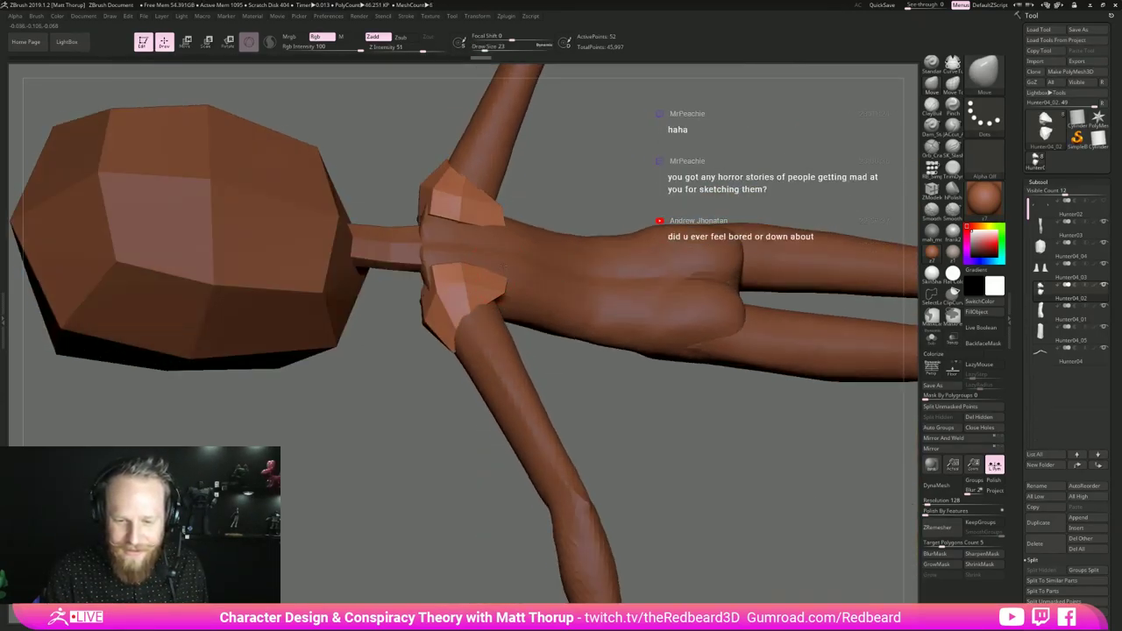
right_click_drag(528, 322, 489, 269)
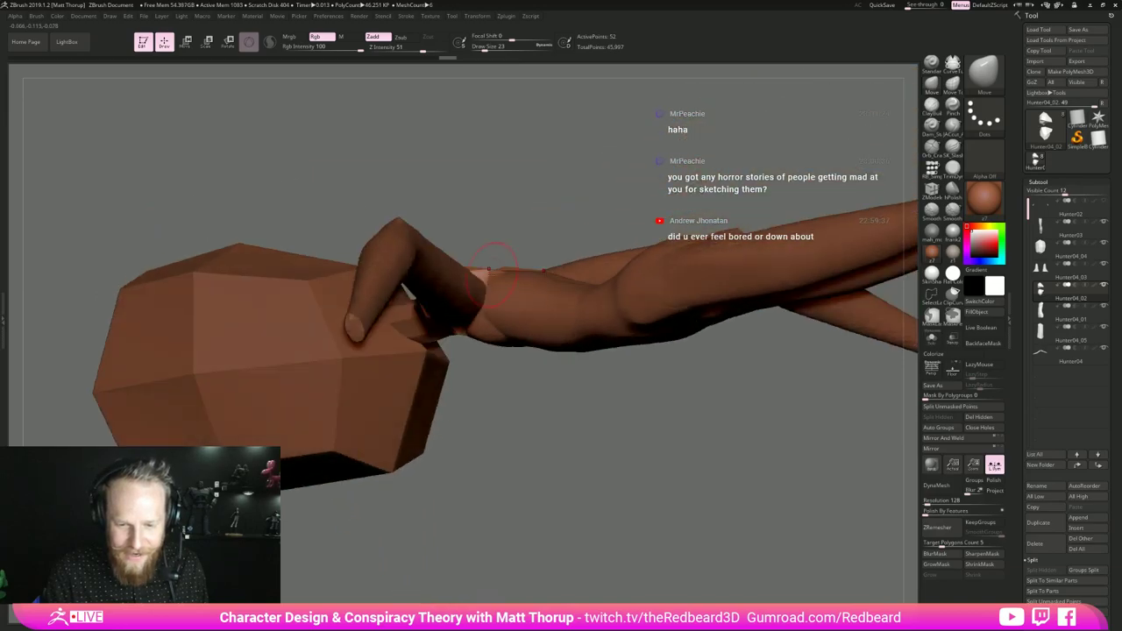
left_click_drag(502, 232, 515, 482)
mouse_move(660, 427)
left_mouse_down()
mouse_move(530, 235)
mouse_move(471, 259)
left_mouse_up()
right_click_drag(457, 232, 445, 256)
left_click_drag(525, 223, 512, 403)
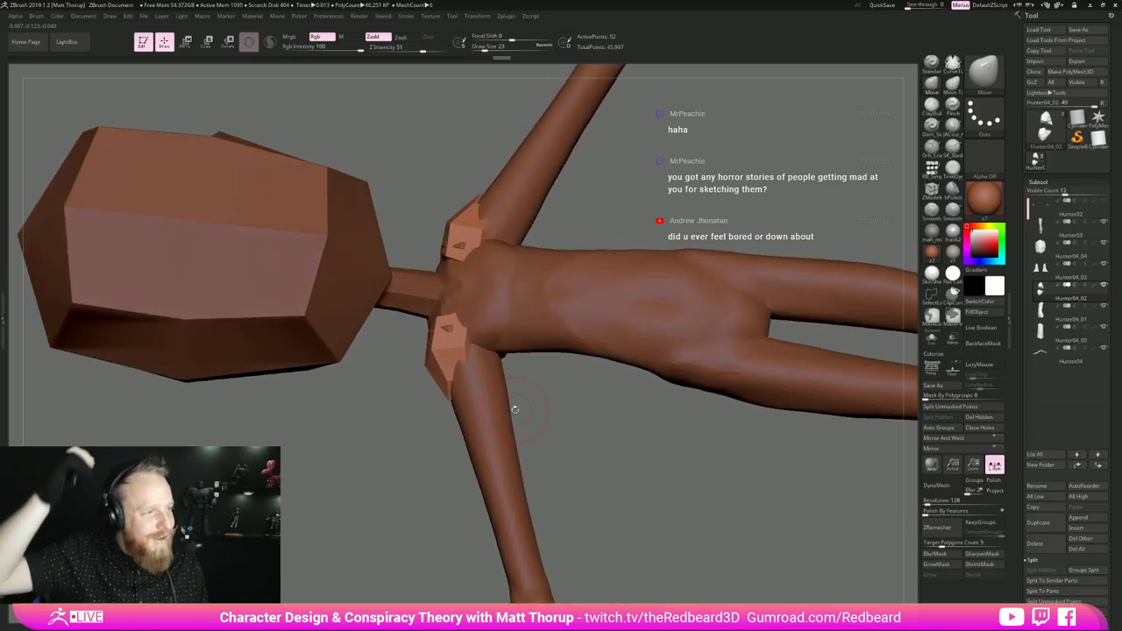
- Nudge the front inner edge of the shoulder pieces toward the neck with the Move brush at size 12
mouse_move(515, 410)
left_mouse_down()
mouse_move(564, 200)
mouse_move(569, 241)
left_mouse_up()
key("s")
left_click_drag(453, 250, 445, 251)
left_click_drag(567, 182, 561, 226)
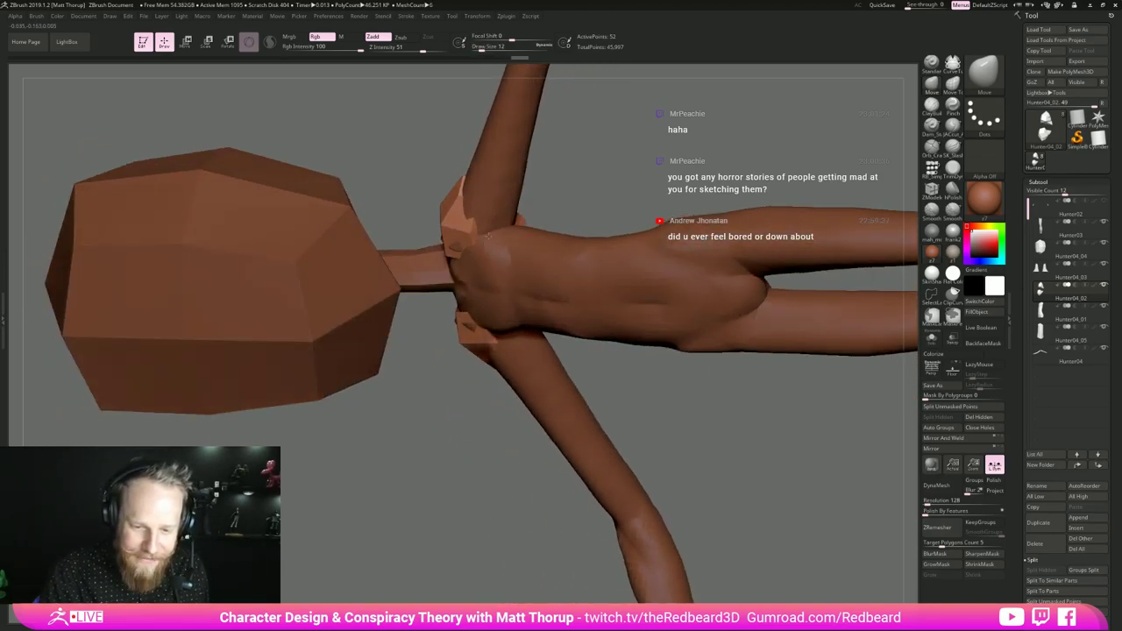
- Select the arms subtool Hunter04 and check how the shoulders join the arms and torso from the front
left_click(500, 202, "alt")
left_click_drag(560, 195, 578, 186)
key("s")
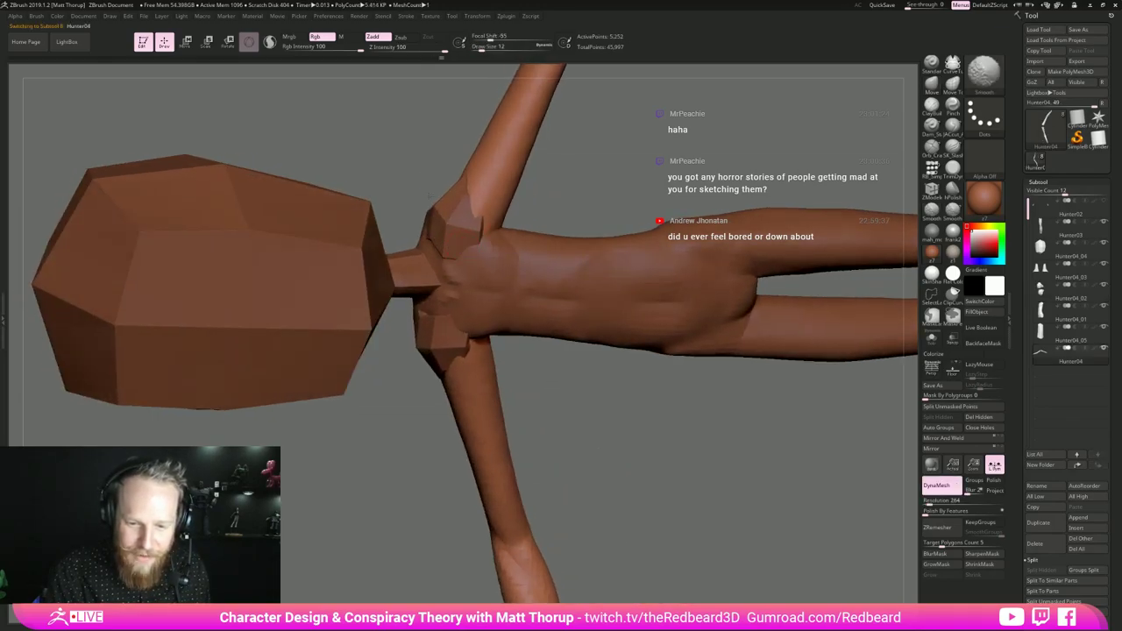
mouse_move(548, 206)
left_mouse_down()
mouse_move(643, 158)
mouse_move(565, 430)
mouse_move(807, 324)
mouse_move(668, 381)
mouse_move(587, 399)
left_mouse_up()
left_click_drag(587, 399, 761, 410, "alt")
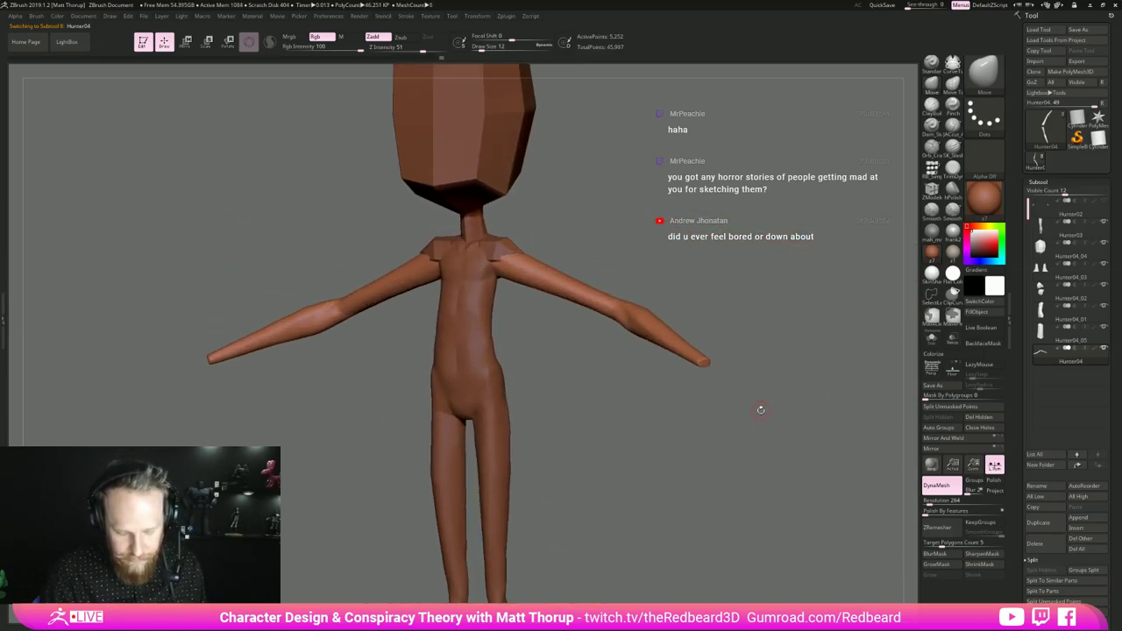
- Subdivide the shoulder subtool Hunter04_02 once and pull the shoulder blades' lower tips downward beside the spine with the Move brush at size 14
left_click(499, 249, "alt")
key("ctrl+d")
left_click_drag(732, 366, 611, 333)
key("s")
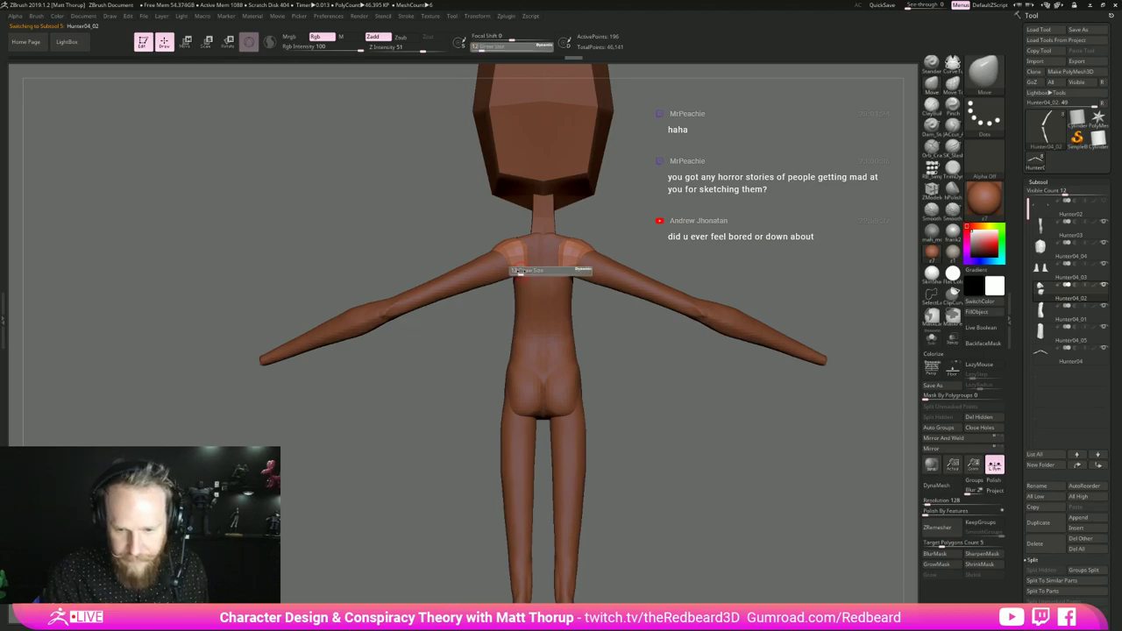
left_click_drag(520, 275, 523, 274)
left_click_drag(523, 274, 527, 281)
left_click_drag(531, 240, 531, 271)
key("s")
left_click_drag(531, 274, 537, 271)
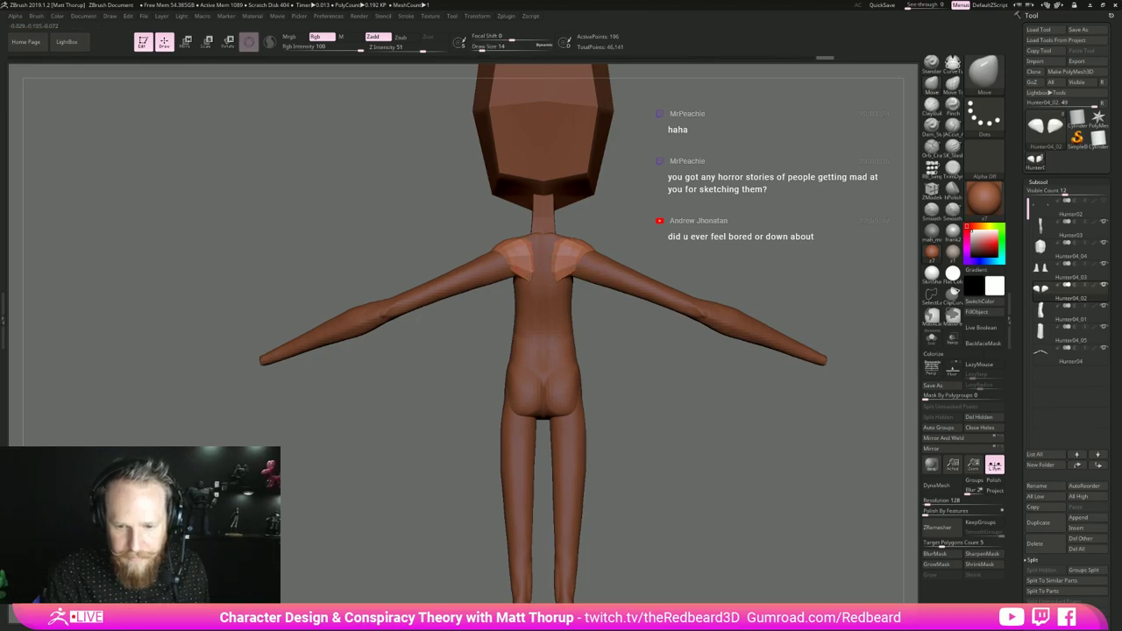
- Shape the outer side of the shoulder cap around the top of the arm with the Move brush at size 27
left_click_drag(700, 208, 572, 317, "alt")
key("s")
left_click_drag(489, 325, 494, 325)
left_click_drag(492, 322, 491, 329)
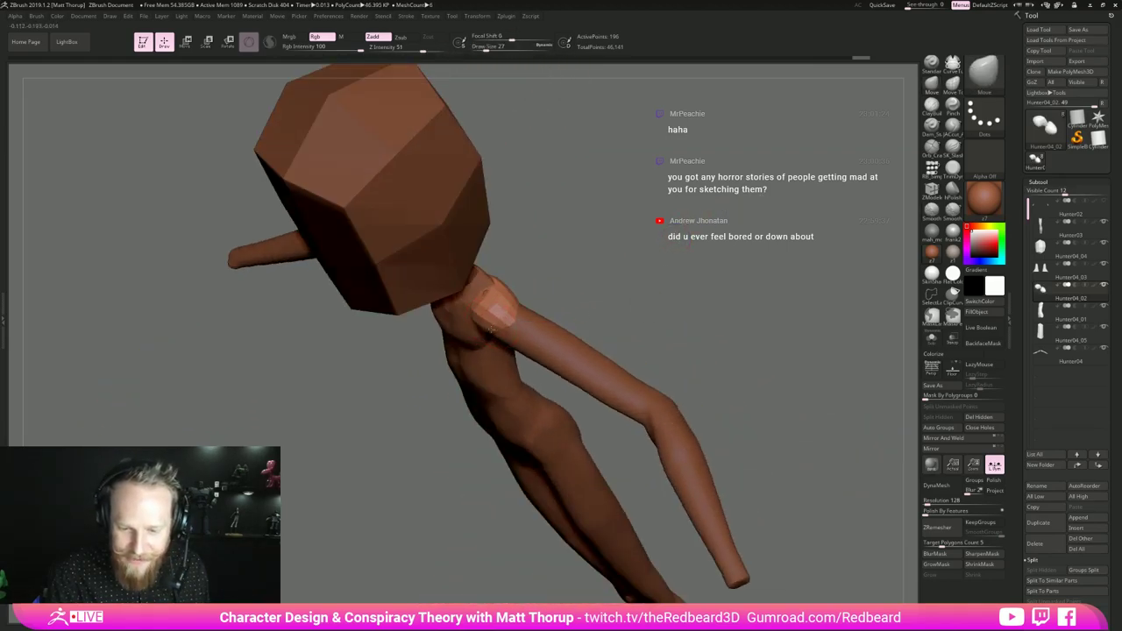
mouse_move(551, 280)
left_mouse_down()
mouse_move(513, 300)
mouse_move(519, 320)
mouse_move(557, 291)
mouse_move(526, 355)
mouse_move(500, 327)
left_mouse_up()
- Shape the shoulder pieces from behind with the Move brush at size 49, and reduce the brush to size 25 for the front
key("s")
mouse_move(520, 321)
right_mouse_down()
mouse_move(473, 309)
mouse_move(588, 266)
mouse_move(588, 228)
mouse_move(666, 273)
mouse_move(605, 275)
mouse_move(612, 314)
right_mouse_up()
key("s")
key("s")
left_click(426, 295)
left_click_drag(426, 295, 435, 296)
left_click_drag(435, 297, 431, 296)
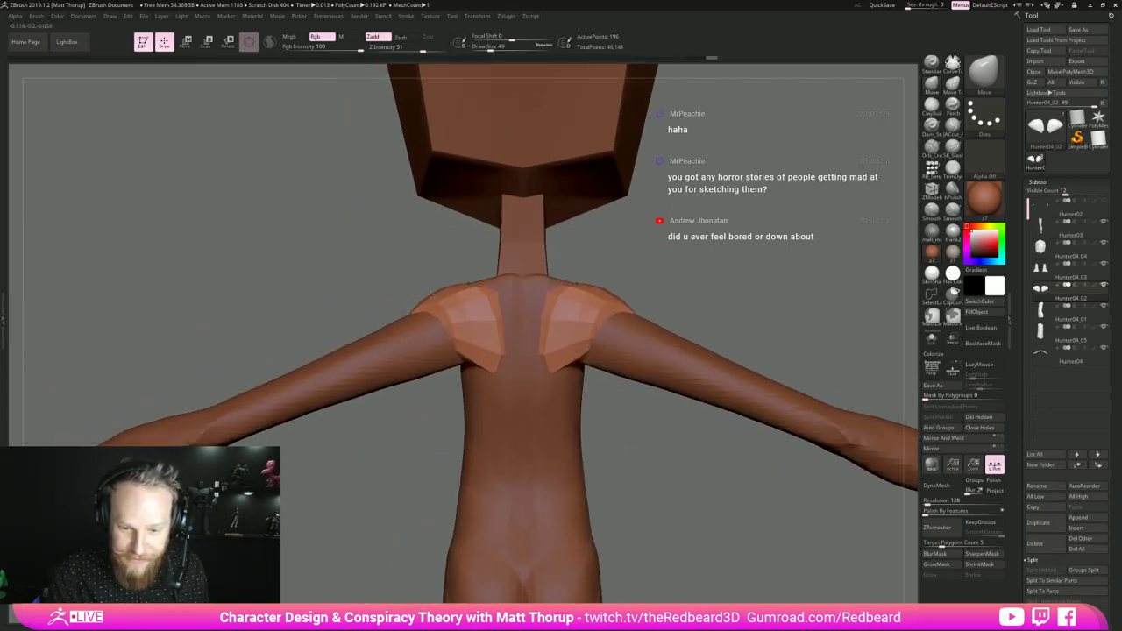
right_click_drag(697, 201, 793, 285)
right_click_drag(682, 278, 604, 282, "ctrl")
right_click_drag(410, 287, 369, 303)
key("s")
left_click(371, 281)
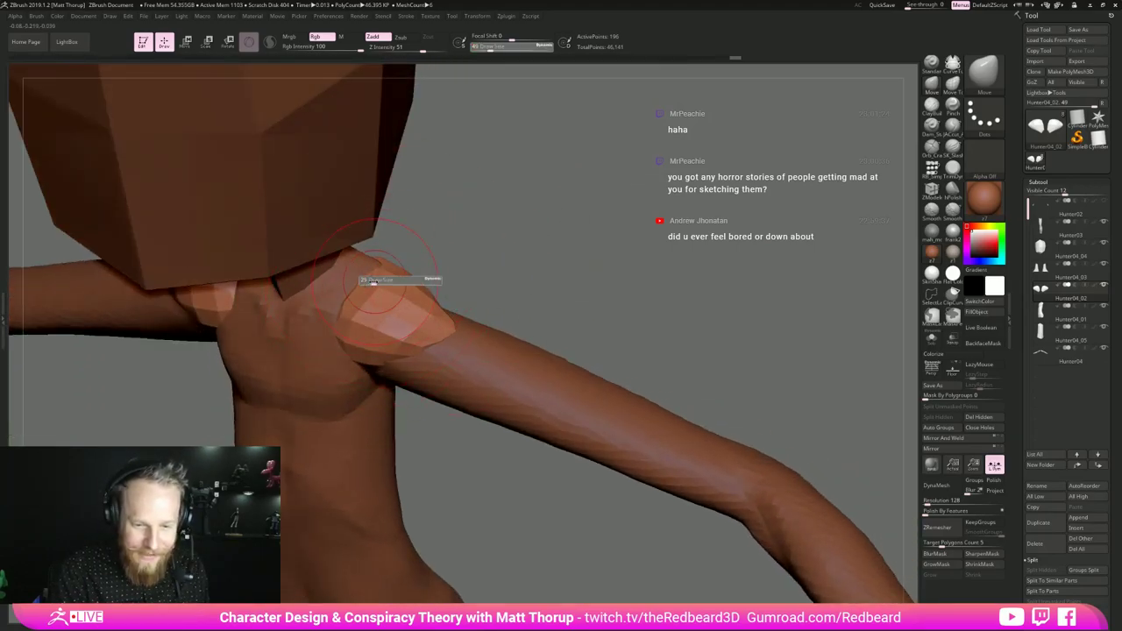
mouse_move(416, 265)
right_mouse_down()
mouse_move(484, 261)
mouse_move(571, 230)
mouse_move(641, 267)
right_mouse_up()
- Select the arms subtool Hunter04, set the brush size to 7, and review the shoulder area from behind and in front
left_click(465, 306, "alt")
left_click(519, 293, "alt")
key("s")
left_click(518, 293)
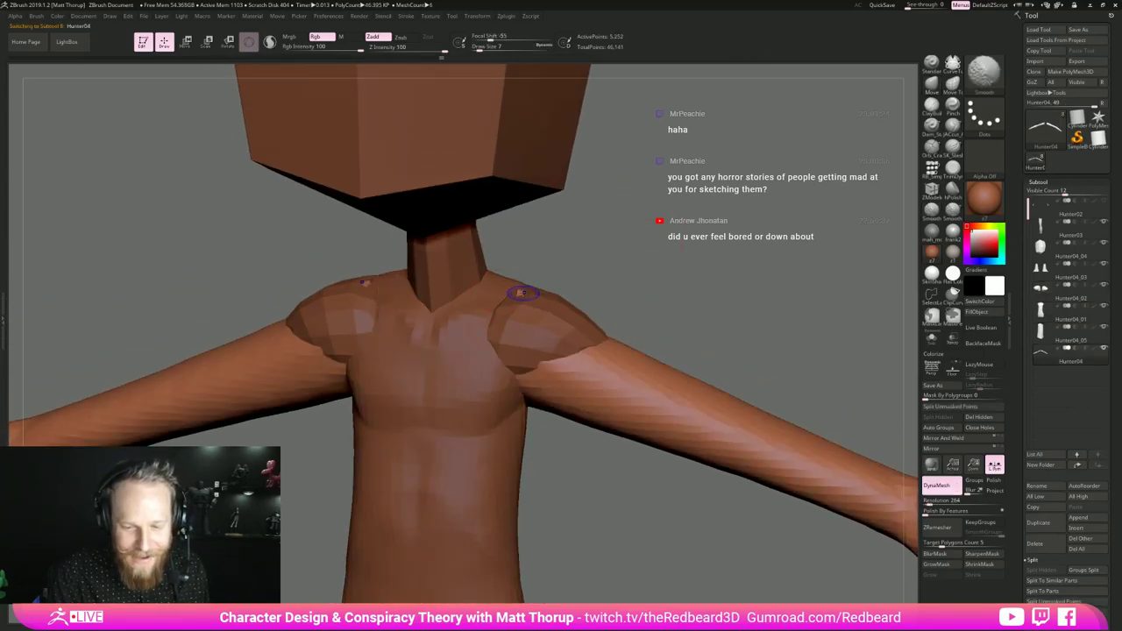
right_click_drag(526, 297, 263, 294)
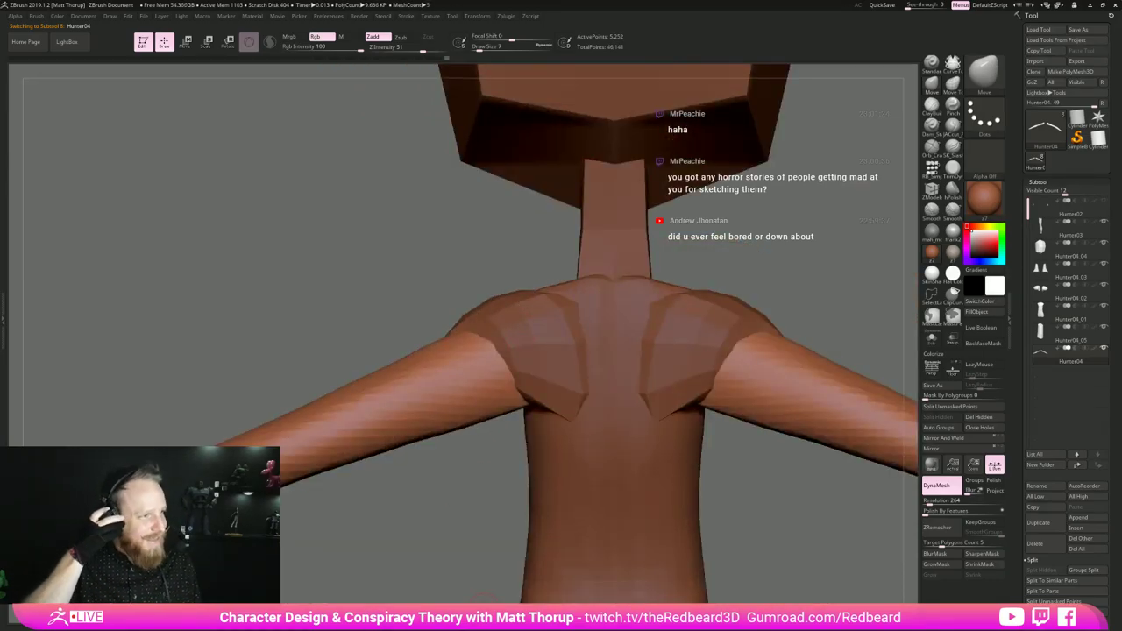
left_click_drag(484, 523, 644, 340)
left_click(552, 381, "alt")
left_click(633, 412, "alt")
mouse_move(634, 519)
left_mouse_down("alt")
mouse_move(623, 513)
mouse_move(652, 501)
mouse_move(592, 505)
mouse_move(790, 408)
left_mouse_up("alt")
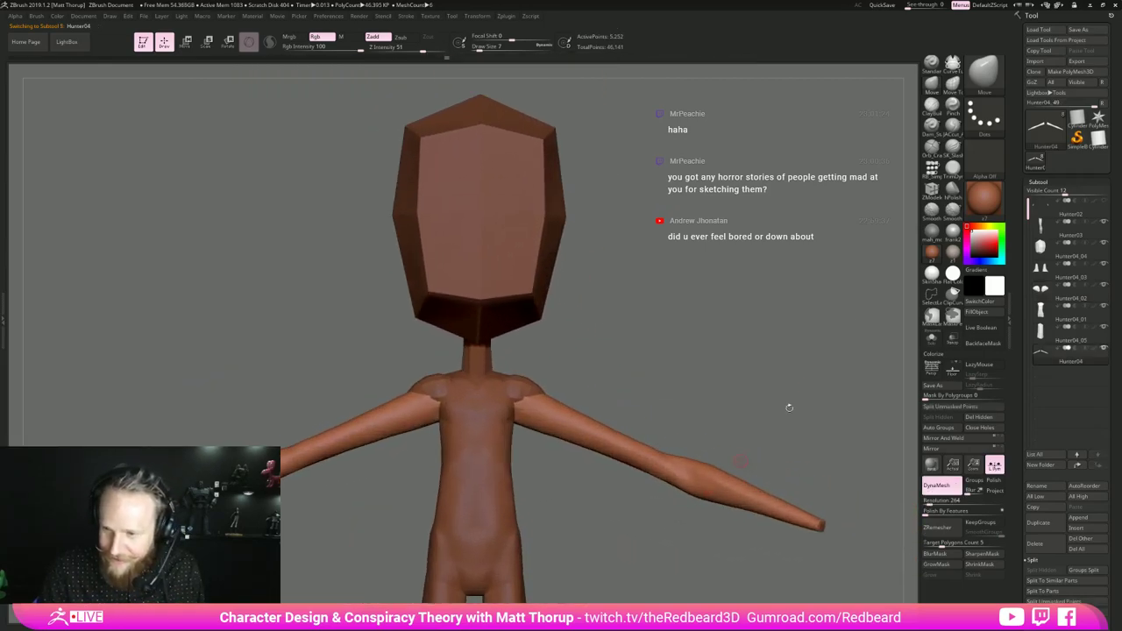
- Carve a crease where the upper arm meets the chest with the subtractive carving brush at size 13, replacing the first stroke
left_click(952, 127)
mouse_move(547, 376)
left_mouse_down()
mouse_move(556, 352)
mouse_move(564, 401)
mouse_move(524, 417)
left_mouse_up()
key("s")
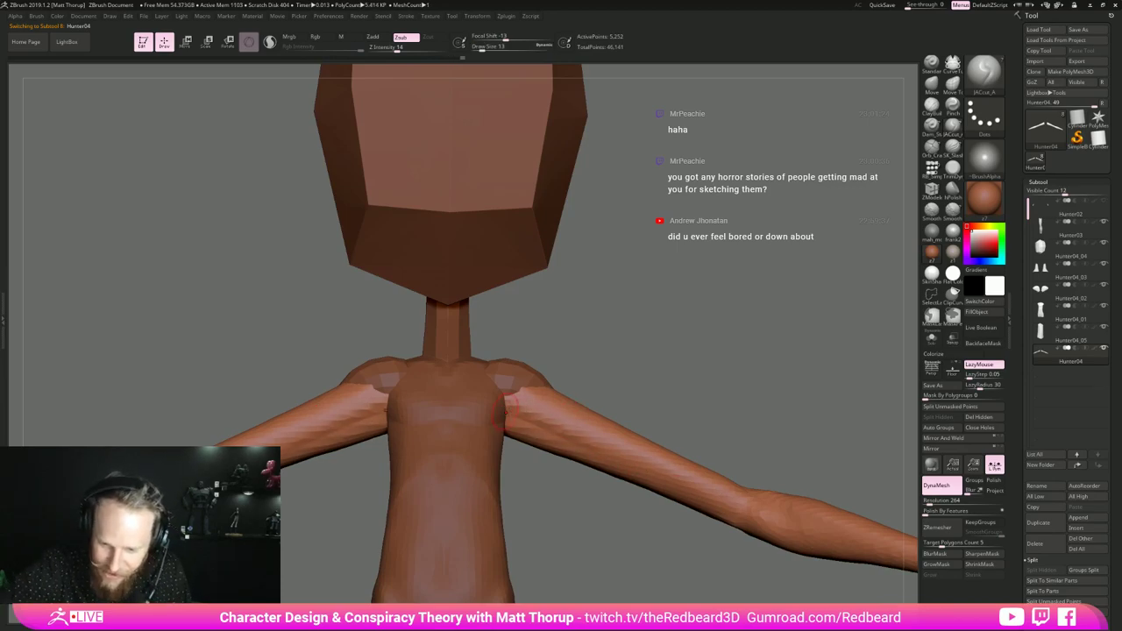
mouse_move(644, 388)
left_mouse_down()
mouse_move(768, 328)
mouse_move(681, 329)
mouse_move(694, 340)
mouse_move(716, 322)
mouse_move(721, 400)
left_mouse_up()
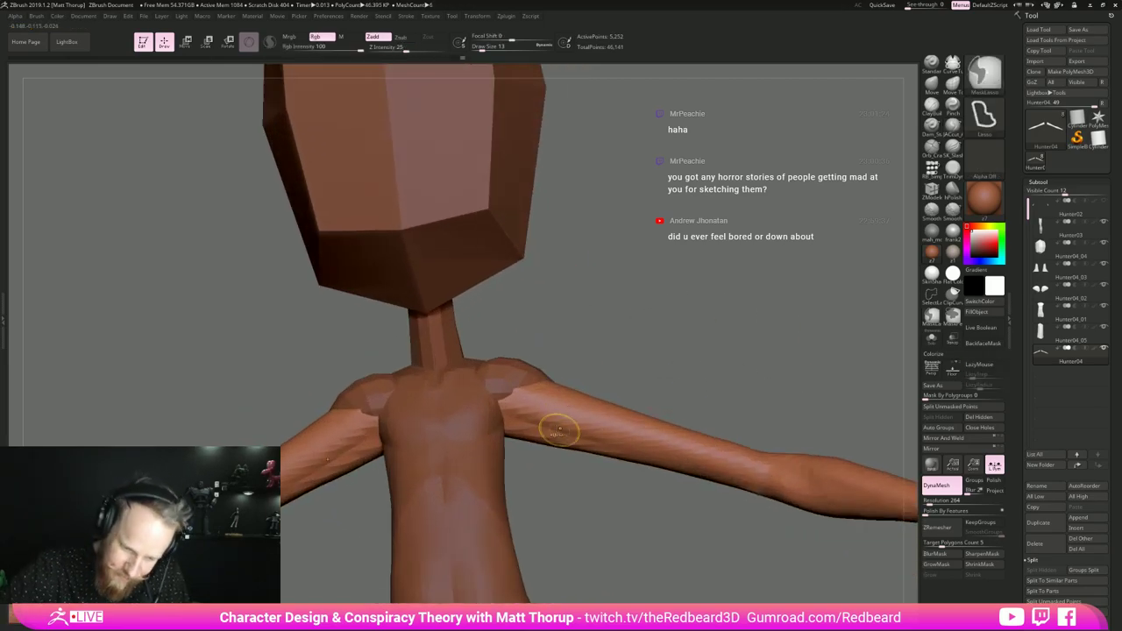
key("ctrl+z")
mouse_move(522, 422)
left_mouse_down()
mouse_move(509, 424)
mouse_move(527, 425)
mouse_move(511, 399)
left_mouse_up()
left_click_drag(704, 374, 694, 237, "alt")
left_click_drag(683, 438, 676, 344)
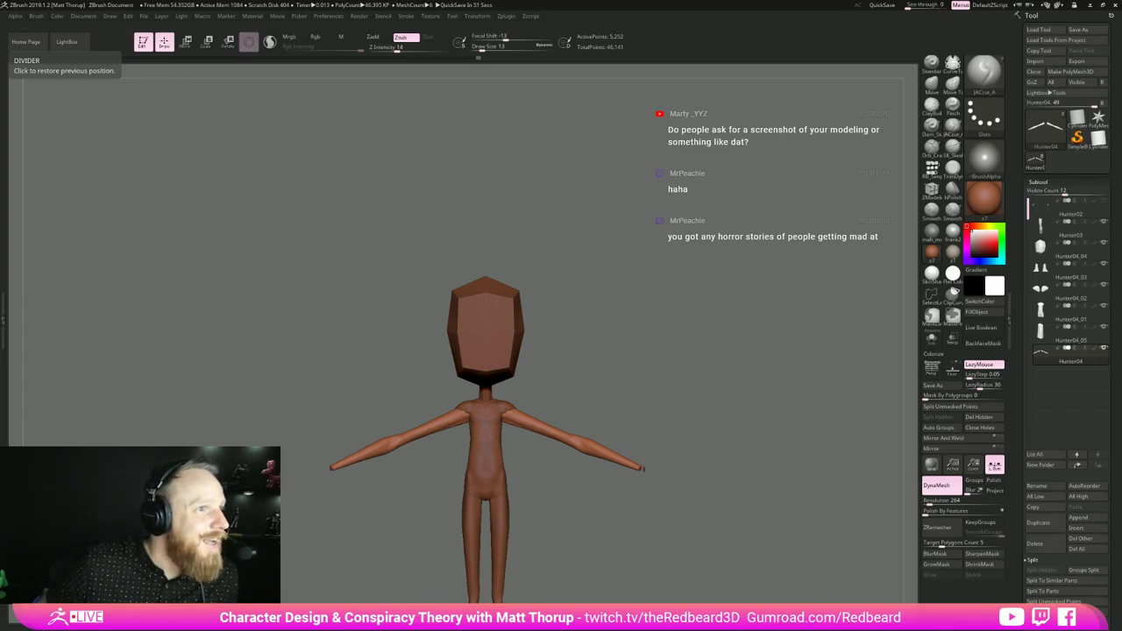
- Select the shoulder subtool Hunter04_02, subdivide it once more, and switch to the Move brush
left_click_drag(643, 469, 587, 473)
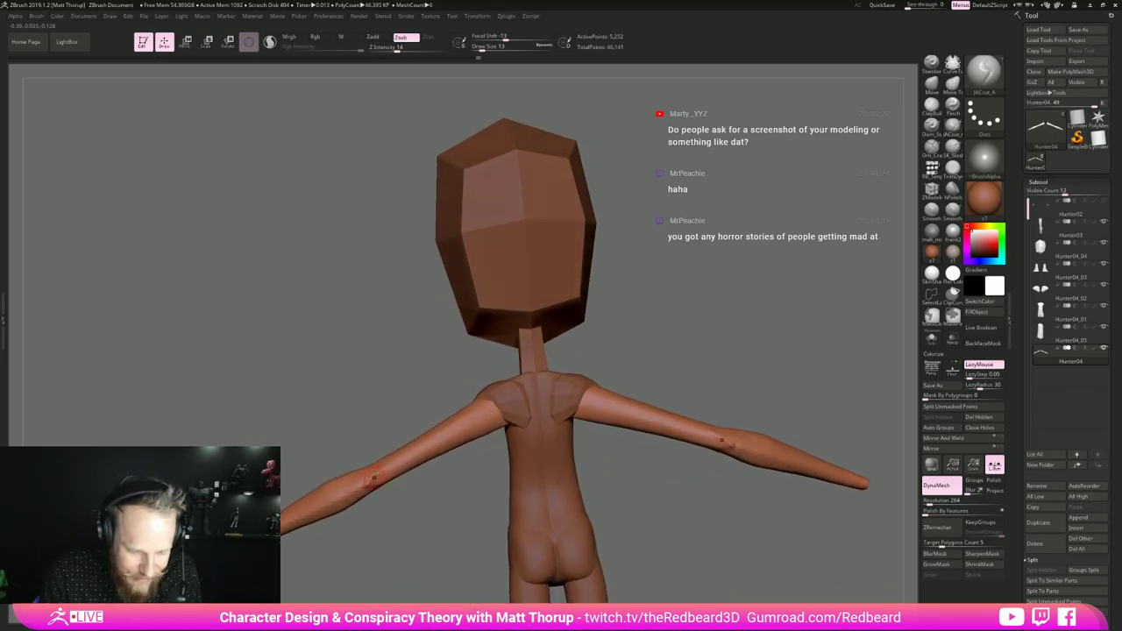
key("shift")
left_click_drag(408, 494, 702, 331, "shift")
left_click_drag(550, 291, 630, 343, "alt")
left_click_drag(693, 306, 527, 359)
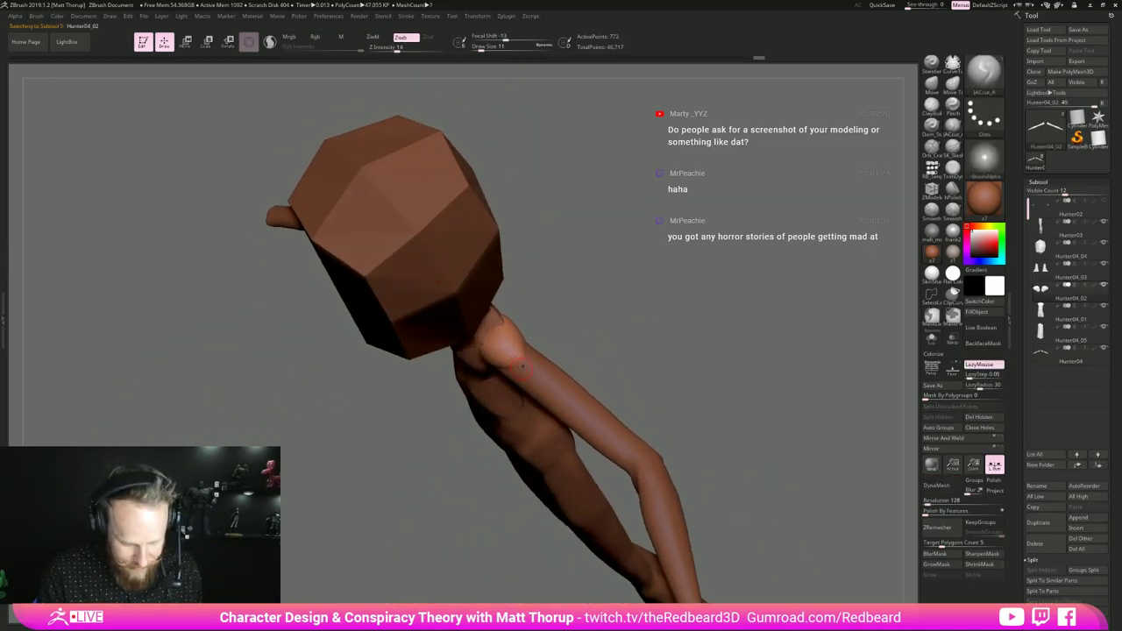
key("b")
key("m")
key("v")
key("s")
left_click(520, 363)
- Refine the rounded shoulder caps around the arm joint with the Move brush at sizes 22 and 16
left_click_drag(548, 347, 644, 294)
left_click_drag(526, 323, 477, 359)
key("s")
left_click(481, 351)
left_click_drag(576, 331, 527, 303)
key("s")
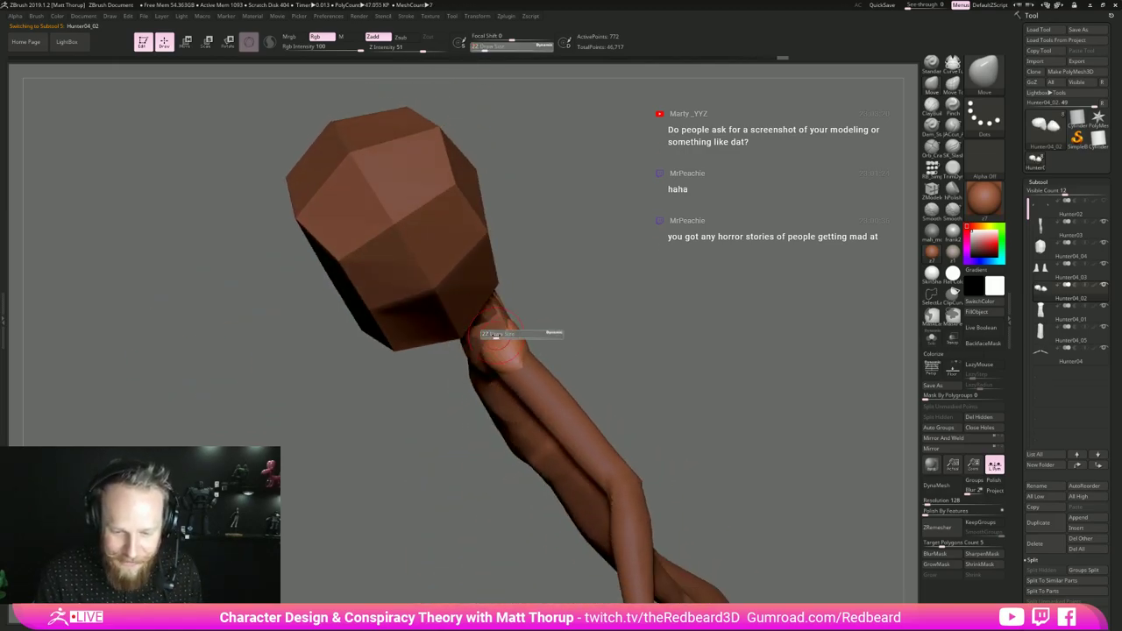
left_click(490, 339)
right_click_drag(516, 324, 508, 334)
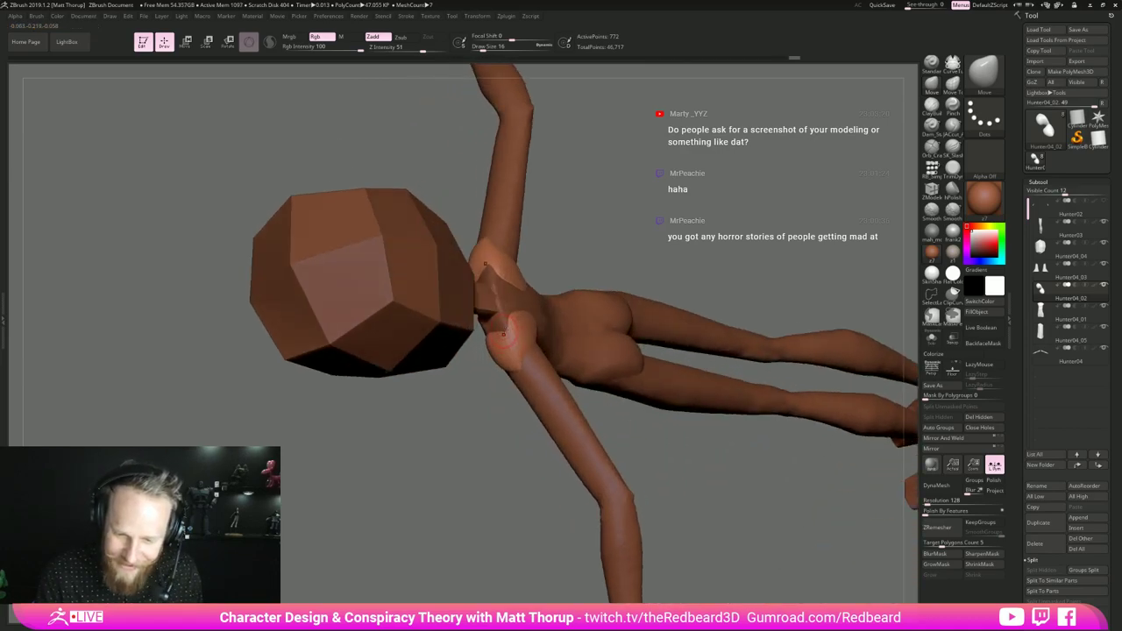
- Isolate the neck subtool Hunter04_05, switch to the ZModeler brush, and apply Mirror And Weld to the neck
left_click_drag(478, 450, 659, 335, "shift")
left_click(535, 308, "alt")
left_click_drag(585, 314, 695, 331)
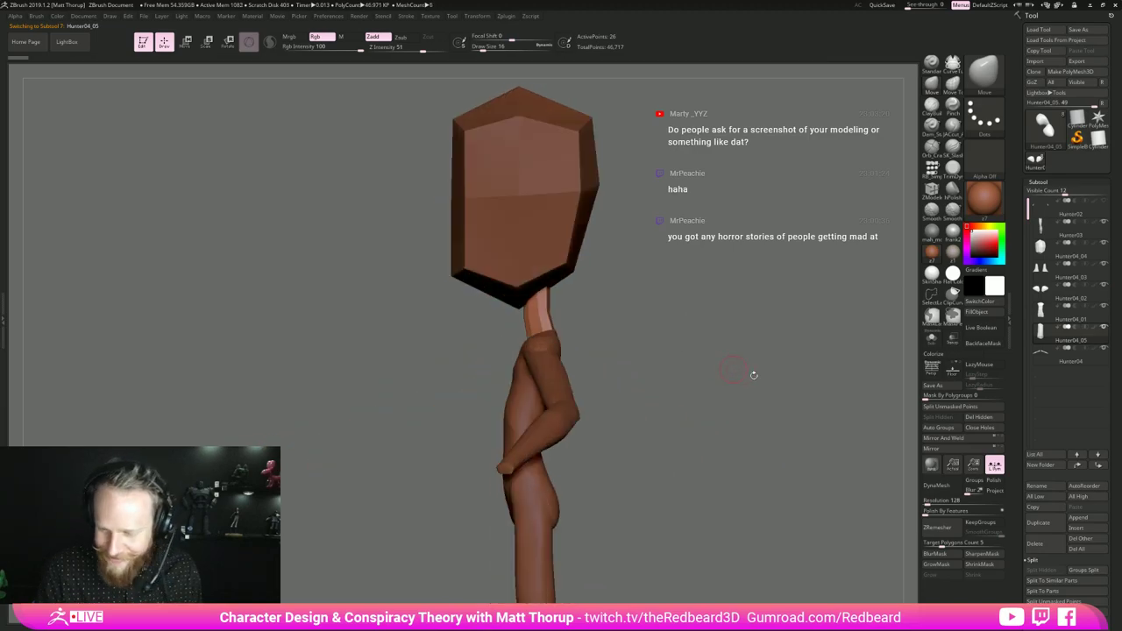
left_click(931, 340)
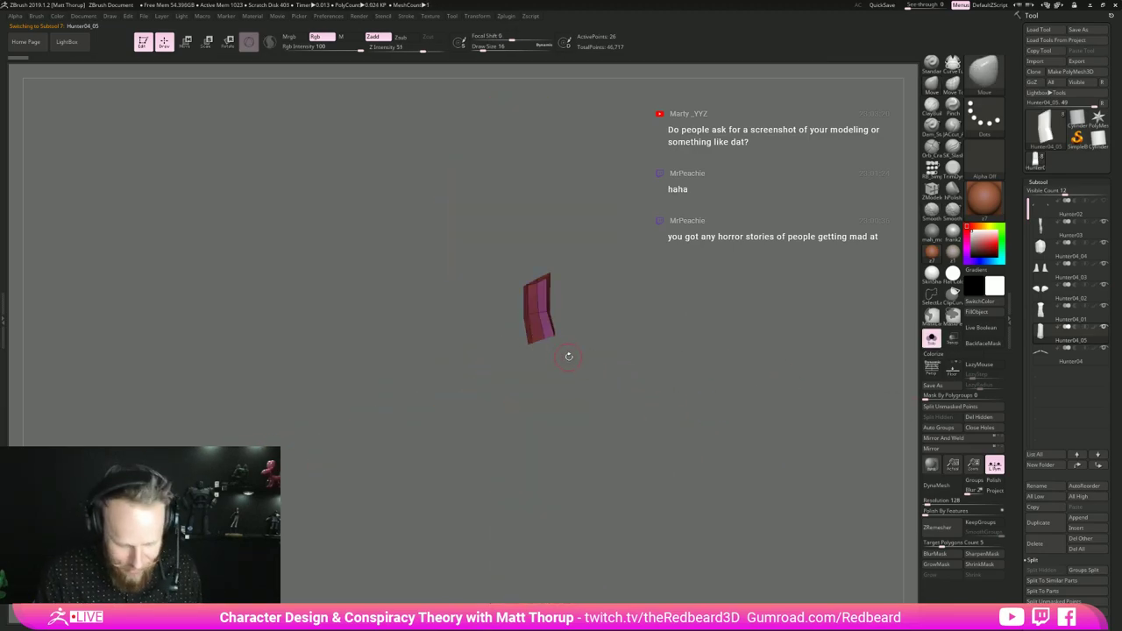
key("b")
key("z")
key("m")
right_click_drag(610, 330, 649, 335)
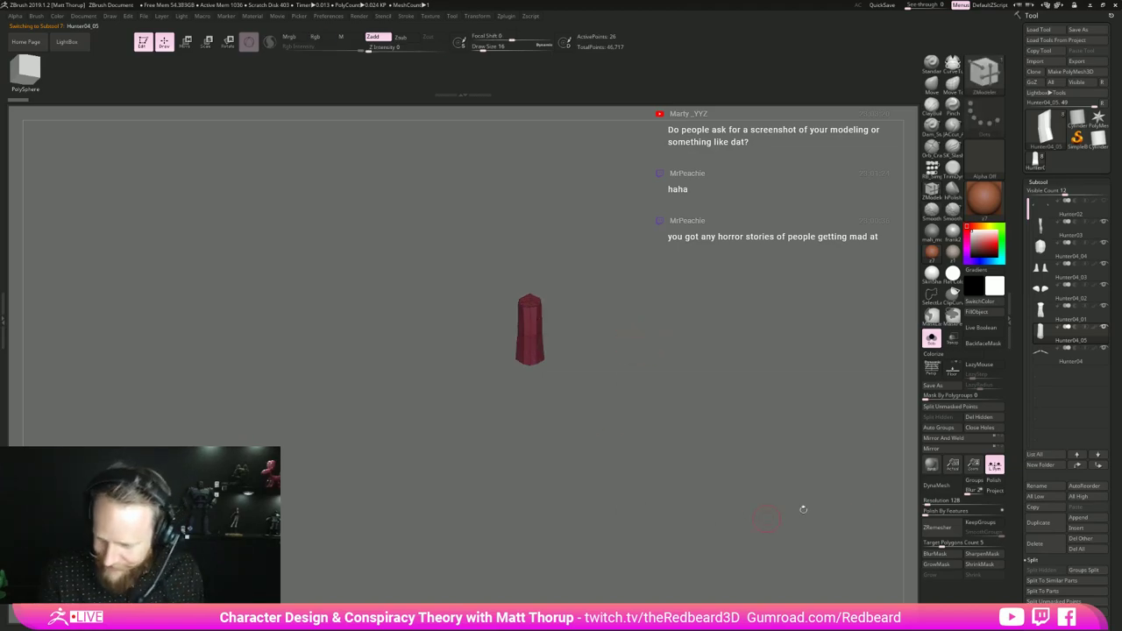
left_click(964, 438)
- Insert edge loops near the neck's lower and upper ends with ZModeler, and bring the other subtools back into view
right_click_drag(646, 475, 571, 391, "ctrl")
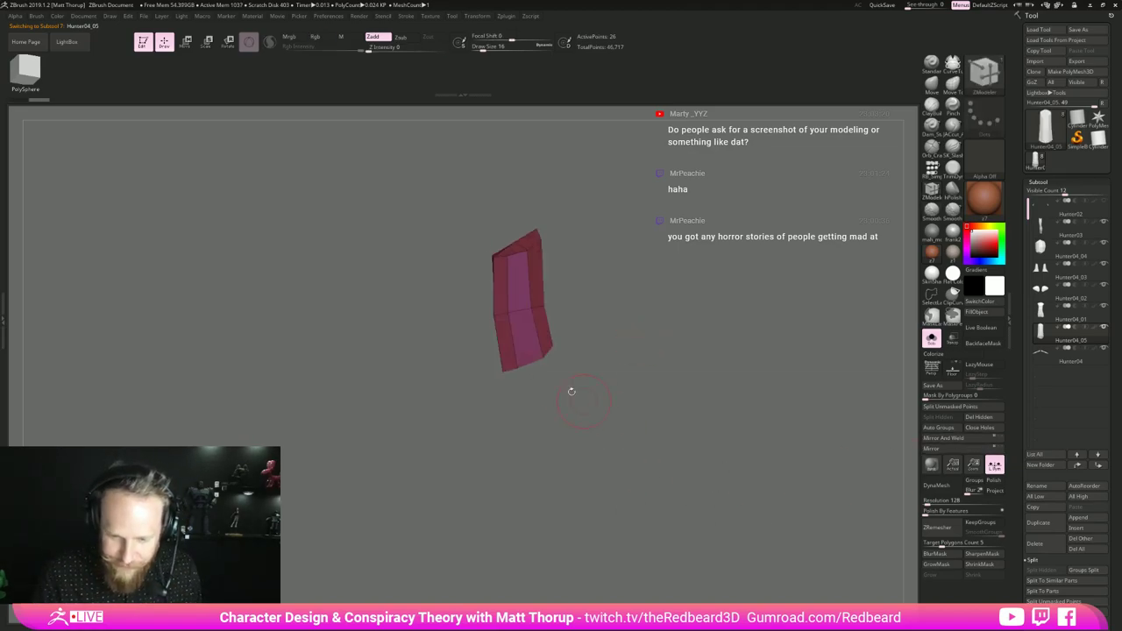
left_click_drag(538, 341, 541, 353)
left_click_drag(528, 262, 528, 255)
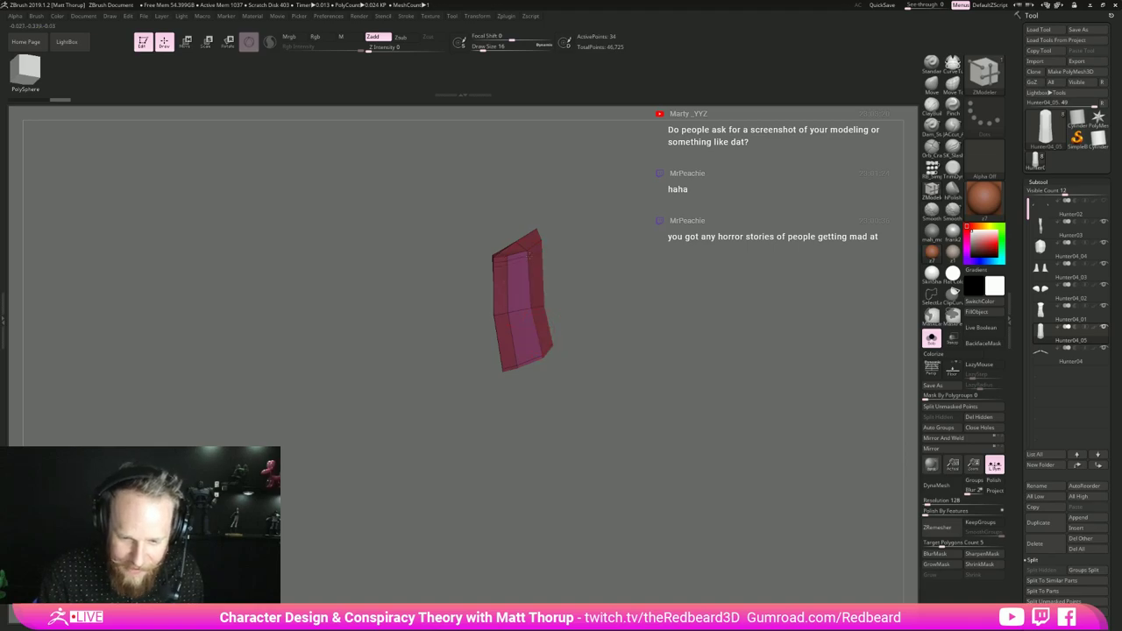
mouse_move(599, 273)
left_mouse_down("shift")
mouse_move(644, 281)
mouse_move(609, 285)
left_mouse_up("shift")
left_click(930, 339)
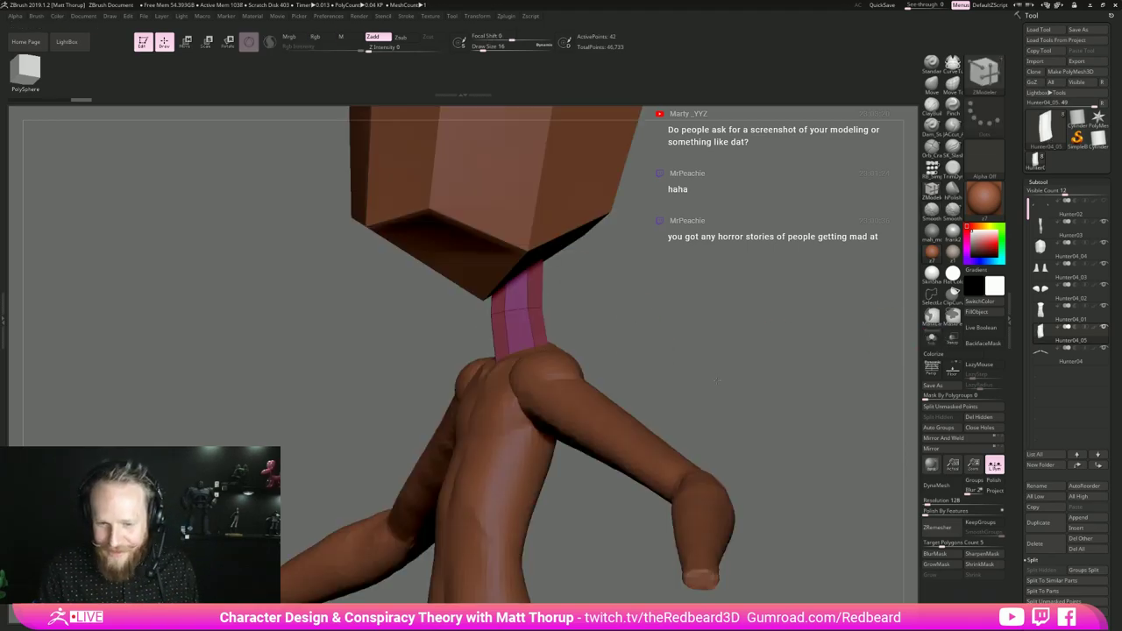
- Accept Dynamic Subdiv for the neck and divide its mesh twice
left_click_drag(859, 339, 778, 347, "shift")
right_click_drag(777, 347, 698, 338, "ctrl")
key("d")
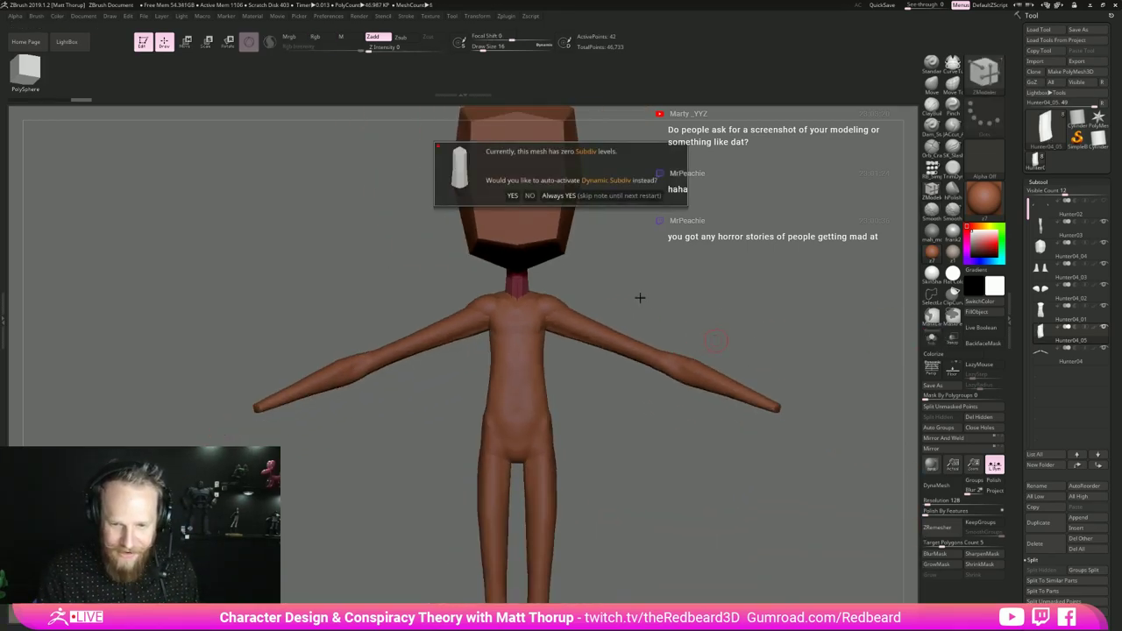
left_click(514, 195)
left_click_drag(734, 291, 695, 295)
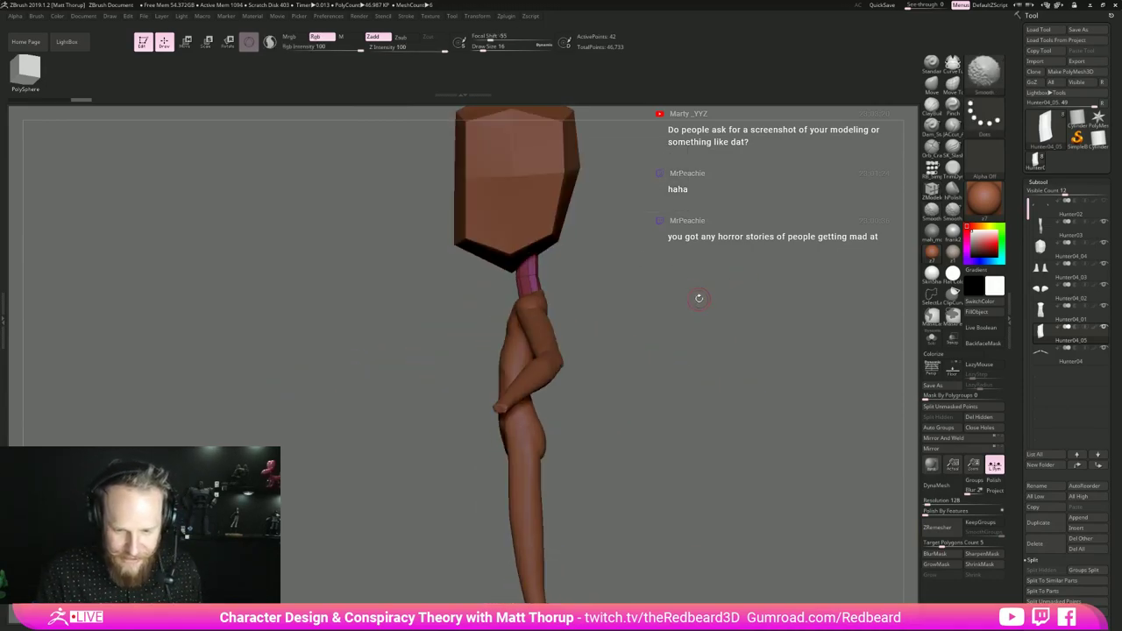
key("ctrl+d")
key("ctrl+d")
- Widen the neck from behind with the Move brush at size 29
left_click_drag(631, 341, 572, 418)
right_click_drag(572, 417, 644, 429, "ctrl")
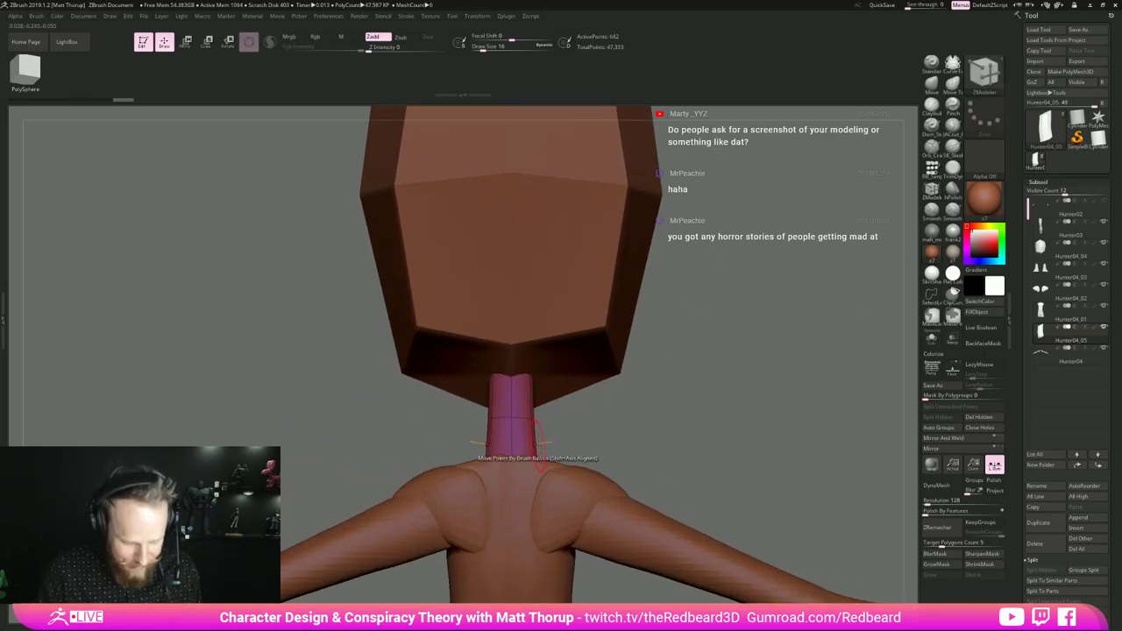
key("b")
key("m")
key("v")
key("s")
left_click(533, 433)
key("s")
left_click_drag(531, 398, 533, 409)
left_click(531, 407)
left_click_drag(536, 363, 533, 363)
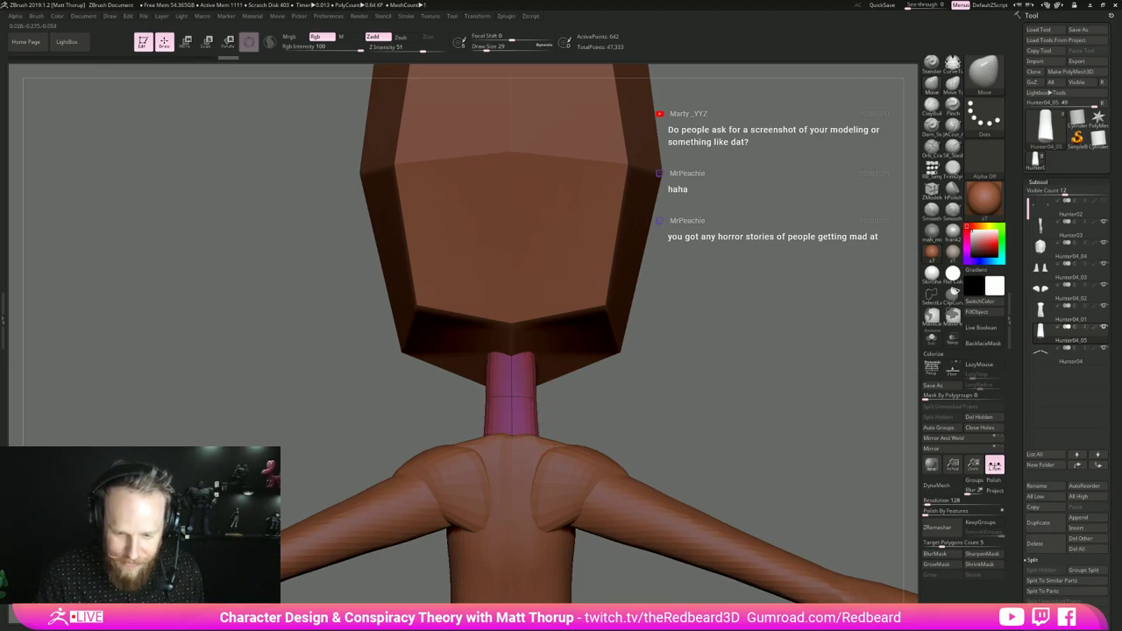
- Slim the neck's base from the front with the Move brush, and smooth the back of the neck at brush size 27
left_click_drag(564, 426, 680, 412, "shift")
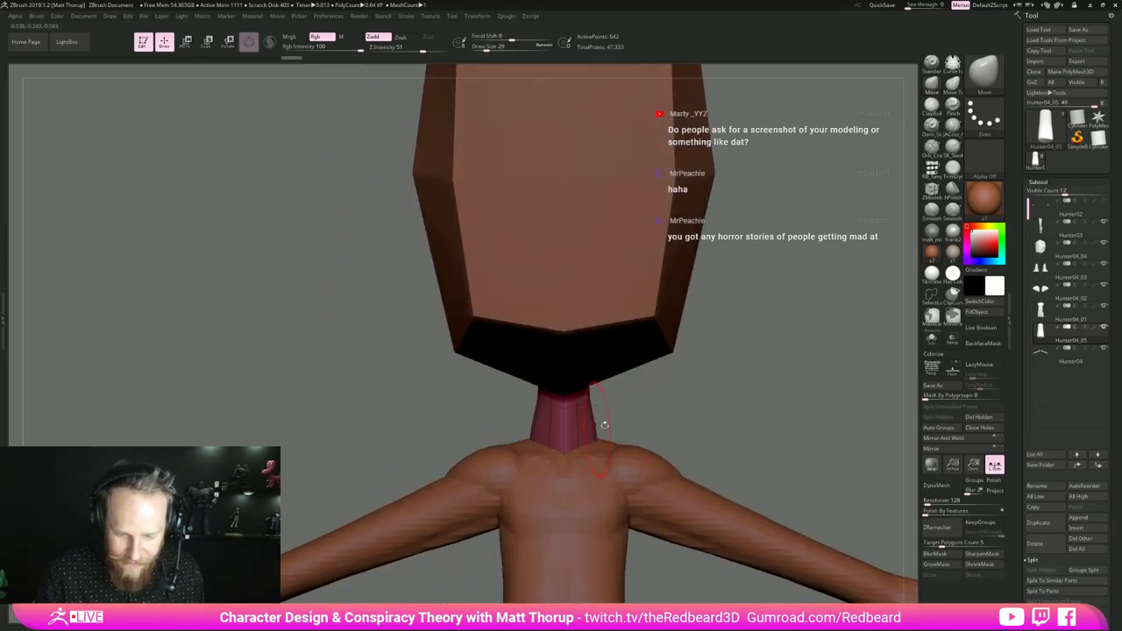
key("bracketleft")
key("bracketleft")
key("bracketleft")
key("bracketright")
key("bracketright")
key("bracketright")
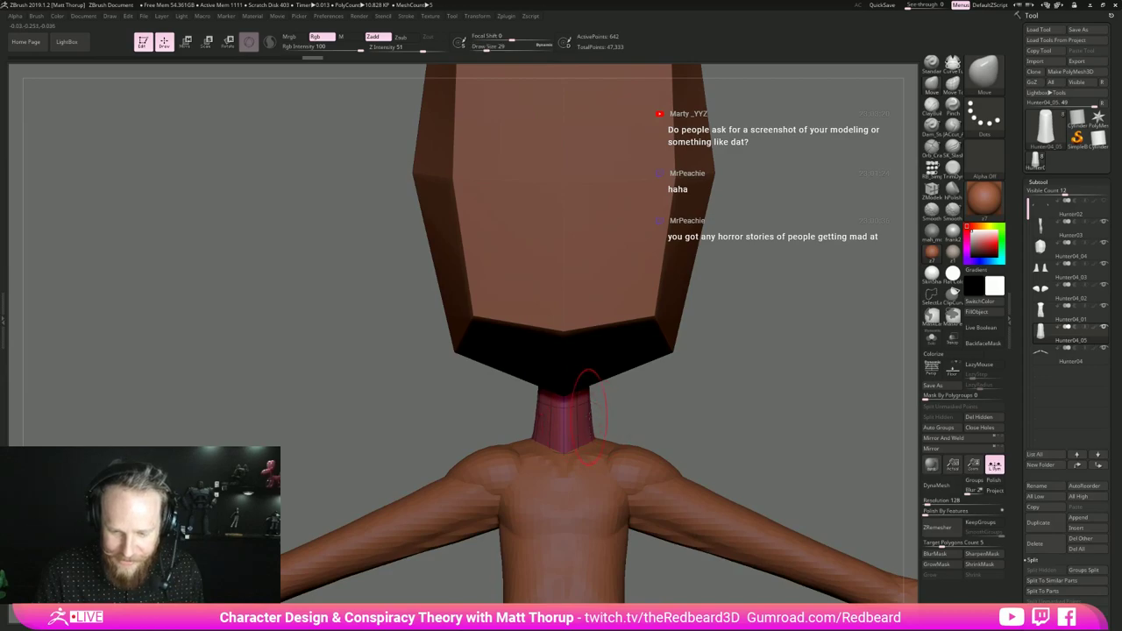
mouse_move(631, 406)
left_mouse_down()
mouse_move(526, 376)
mouse_move(517, 359)
left_mouse_up()
key("s")
left_click_drag(591, 354, 586, 394)
key("s")
left_click_drag(589, 399, 589, 429)
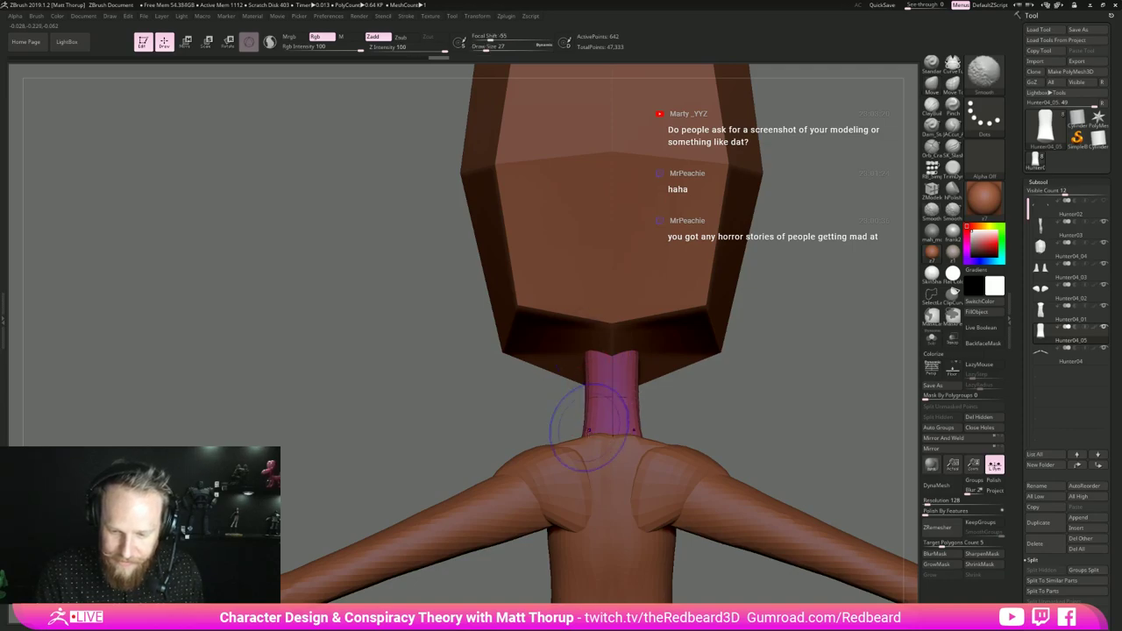
- Refine the neck's side profile with the Move brush, finishing at size 20
mouse_move(732, 378)
left_mouse_down("alt")
mouse_move(688, 399)
mouse_move(688, 416)
mouse_move(681, 354)
left_mouse_up("alt")
key("s")
mouse_move(581, 342)
left_mouse_down()
mouse_move(730, 346)
mouse_move(701, 315)
left_mouse_up()
left_click_drag(701, 315, 678, 353)
key("s")
left_click_drag(600, 375, 593, 375)
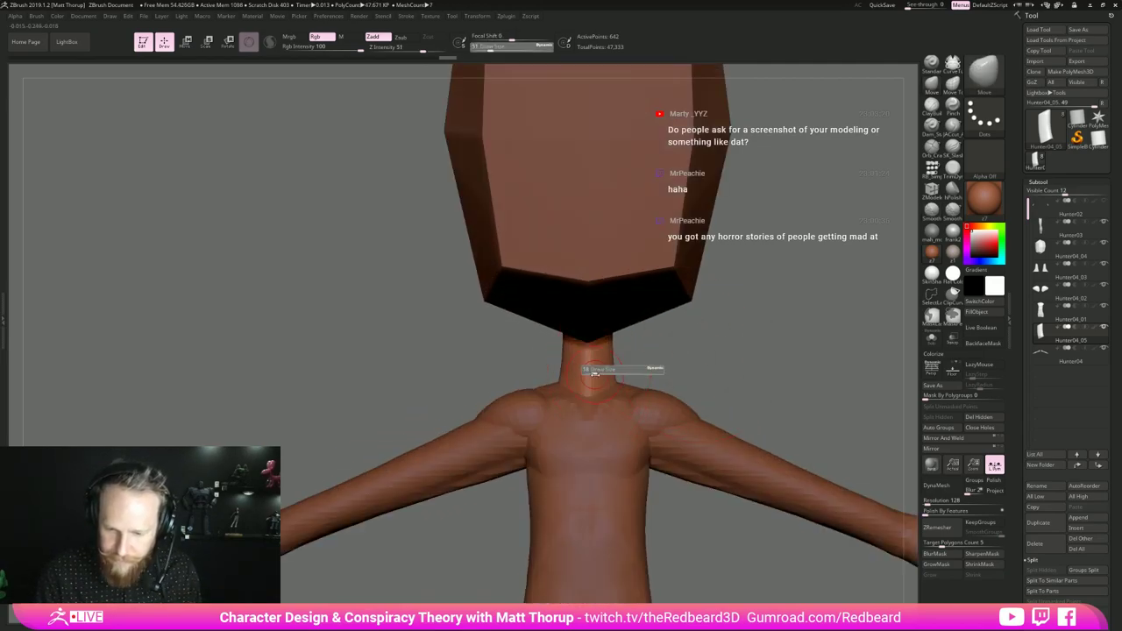
left_click(931, 86)
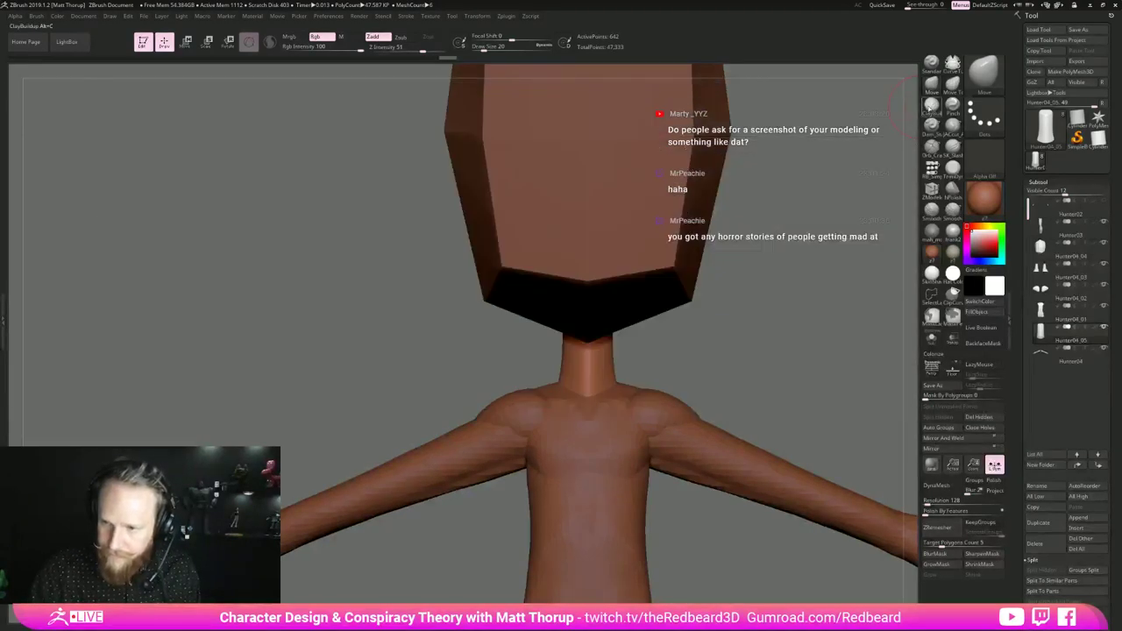
- Build up form on the neck with ClayBuildup, and smooth its upper back at brush size 12
left_click(930, 107)
mouse_move(712, 324)
left_mouse_down("alt")
mouse_move(626, 315)
mouse_move(693, 334)
mouse_move(702, 307)
left_mouse_up("alt")
left_click_drag(687, 358, 693, 351, "alt")
left_click_drag(544, 319, 545, 333)
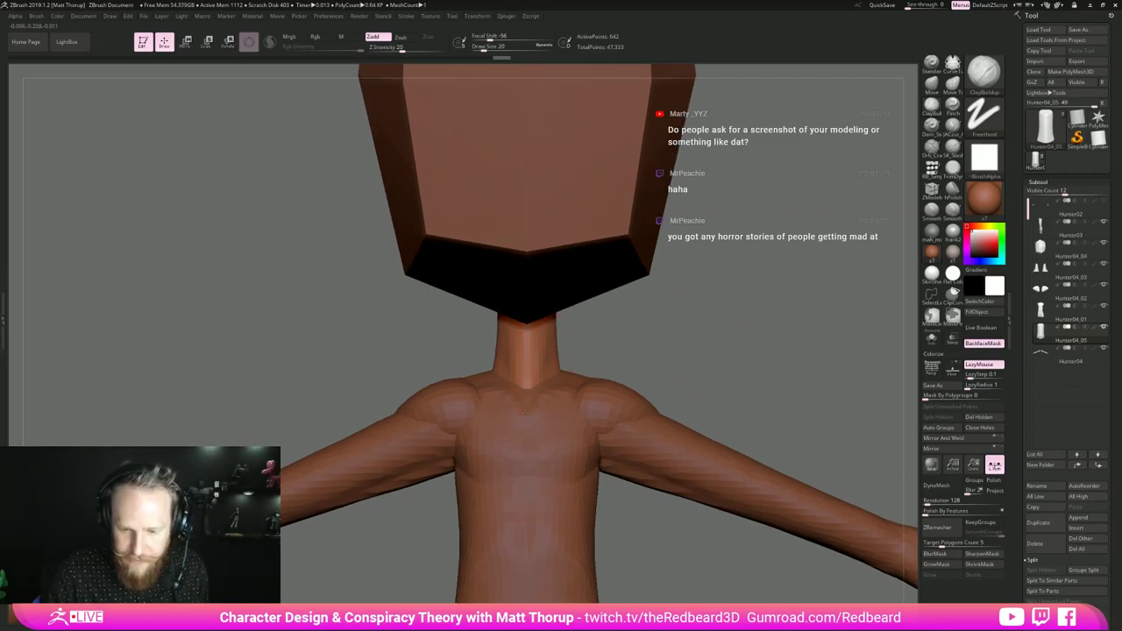
left_click_drag(621, 363, 696, 357)
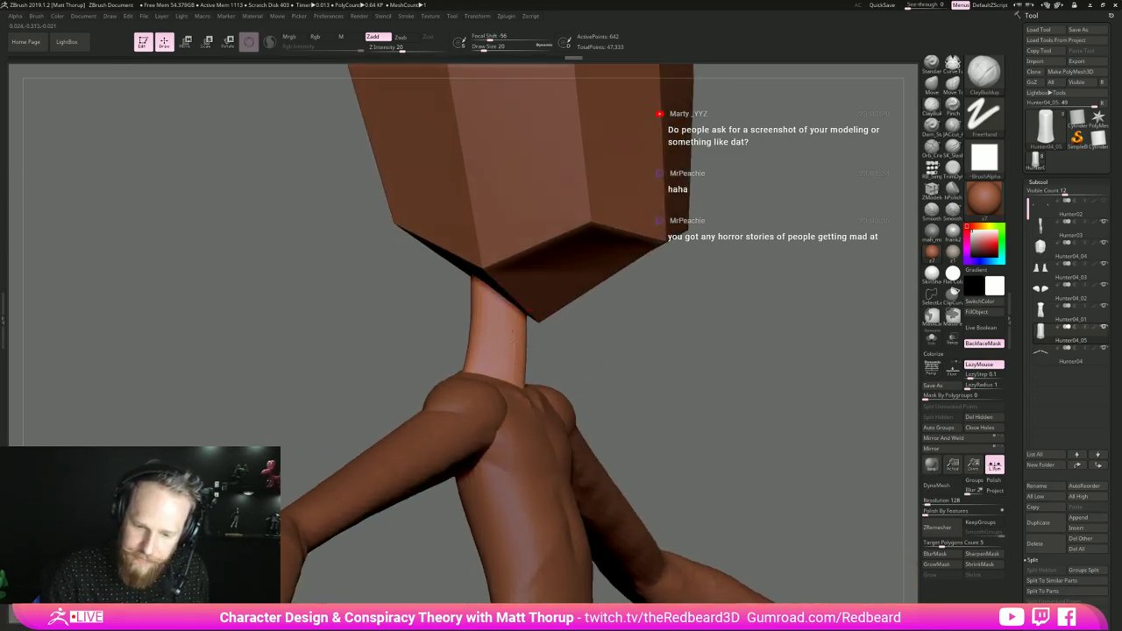
mouse_move(614, 351)
left_mouse_down()
mouse_move(663, 342)
mouse_move(673, 329)
mouse_move(661, 353)
mouse_move(676, 343)
mouse_move(668, 378)
left_mouse_up()
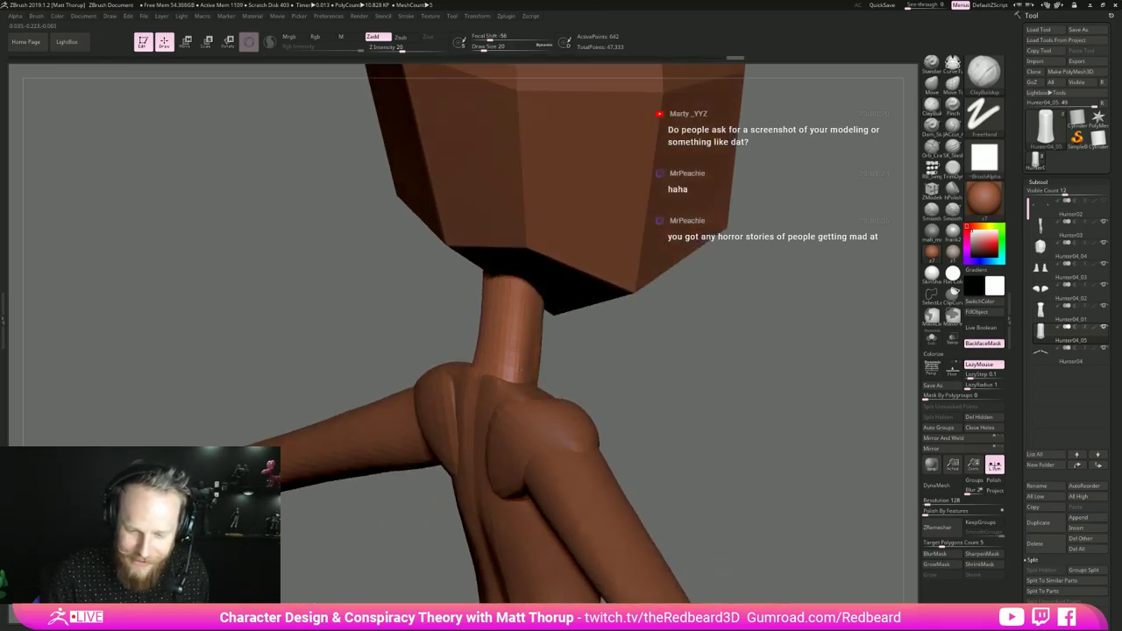
mouse_move(552, 366)
left_mouse_down()
mouse_move(605, 352)
mouse_move(574, 359)
mouse_move(562, 341)
mouse_move(507, 339)
mouse_move(506, 299)
left_mouse_up()
key("s")
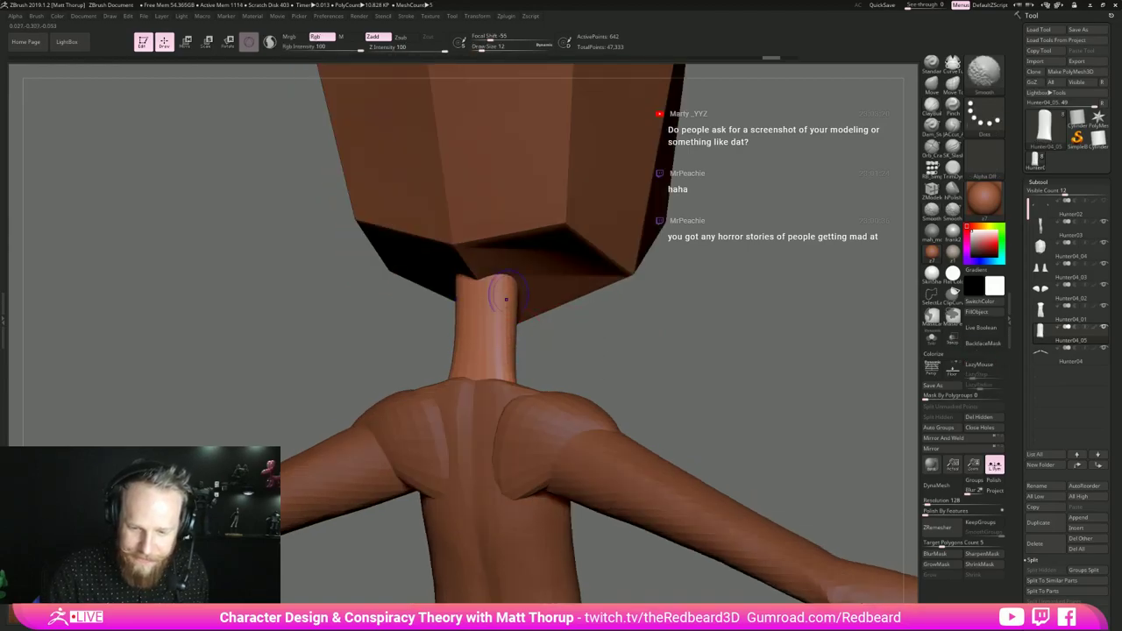
mouse_move(648, 383)
left_mouse_down()
mouse_move(693, 362)
mouse_move(643, 352)
left_mouse_up()
left_click_drag(711, 370, 634, 391)
mouse_move(679, 344)
left_mouse_down()
mouse_move(648, 346)
mouse_move(673, 391)
left_mouse_up()
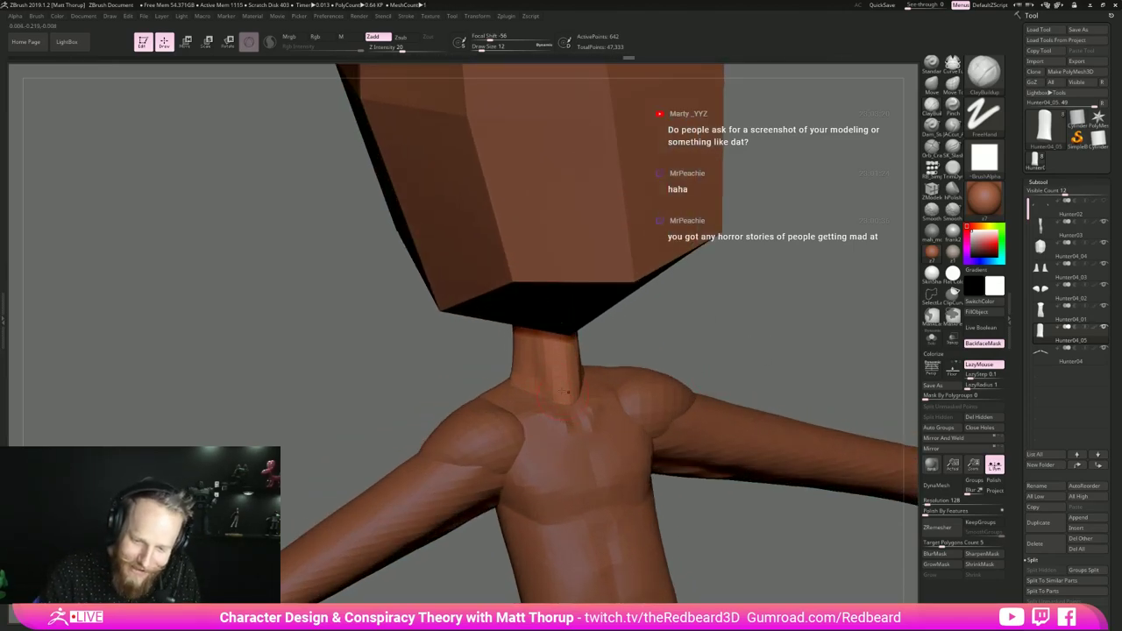
- Pull the front of the neck's base down into the chest with the Move brush at size 22
mouse_move(706, 335)
left_mouse_down()
mouse_move(653, 328)
mouse_move(724, 343)
left_mouse_up()
key("b")
key("m")
key("v")
key("s")
left_click(562, 408)
left_click_drag(576, 413, 578, 425)
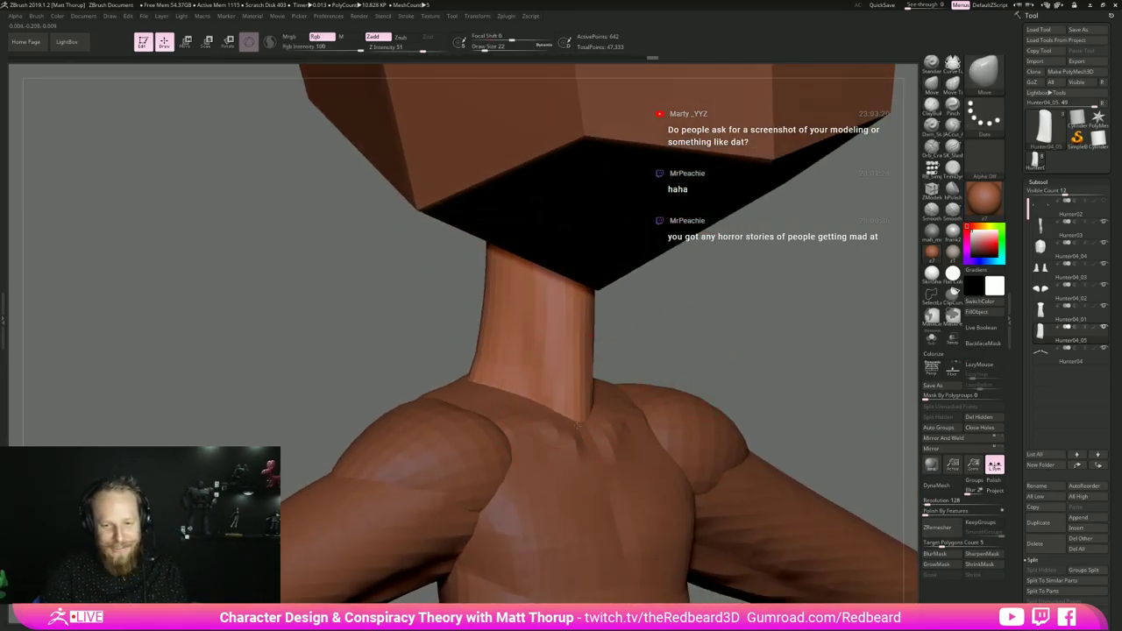
left_click_drag(659, 343, 703, 340)
- Reshape the neck's front and back contours from the side with the Move brush at size 27
key("s")
left_click(574, 300)
left_click_drag(576, 308, 584, 308)
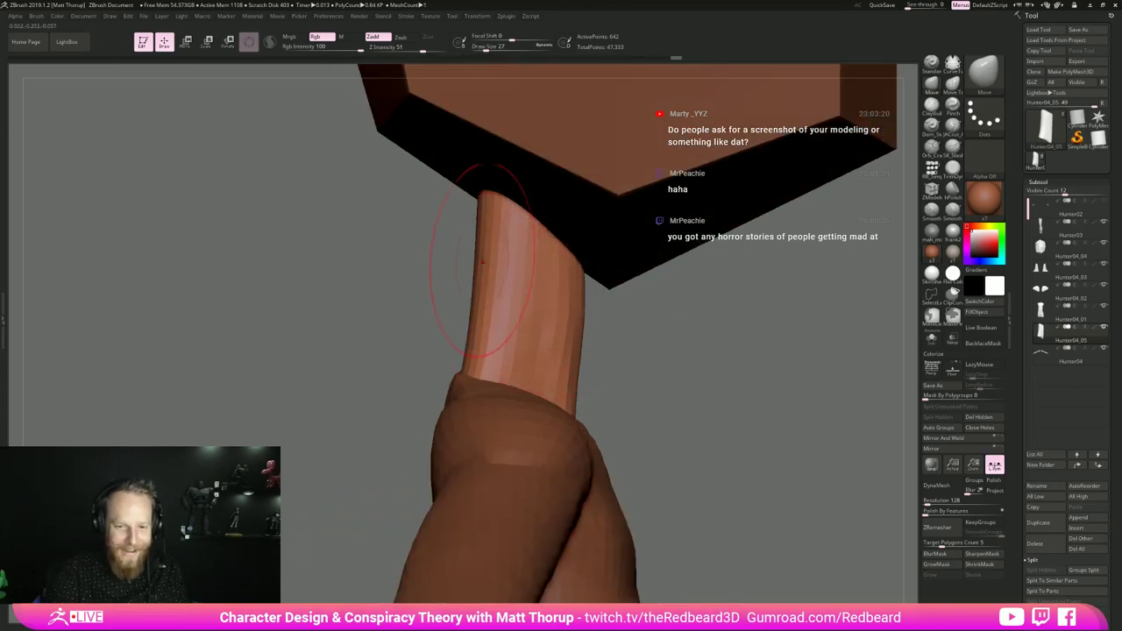
left_click_drag(481, 190, 476, 184)
left_click_drag(471, 284, 480, 282)
- Carve a subtle crease along the side of the neck with the Zsub crease brush at size 14
left_click_drag(609, 372, 771, 394)
left_click_drag(771, 395, 755, 505, "alt")
left_click_drag(756, 505, 681, 545)
left_click_drag(532, 394, 642, 349)
left_click_drag(552, 389, 571, 431, "alt")
left_click(953, 128)
key("s")
left_click_drag(472, 377, 476, 371)
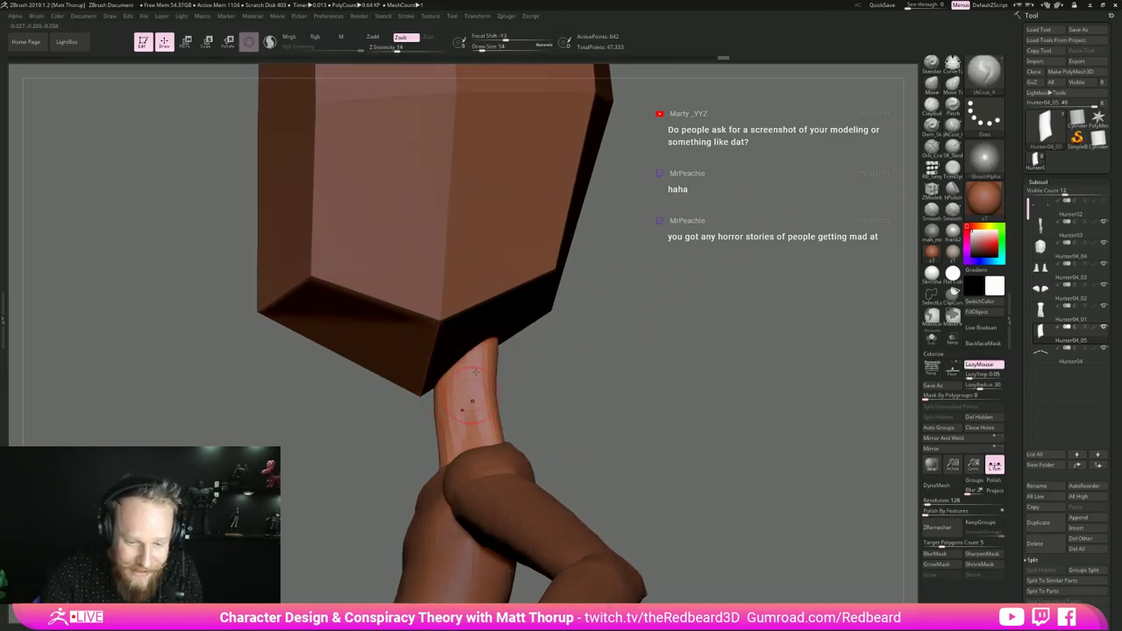
- Adjust the curve of the neck's front and back from several angles with the Move brush at size 22
mouse_move(555, 418)
left_mouse_down()
mouse_move(614, 413)
mouse_move(586, 401)
mouse_move(657, 392)
left_mouse_up()
key("b")
key("m")
key("v")
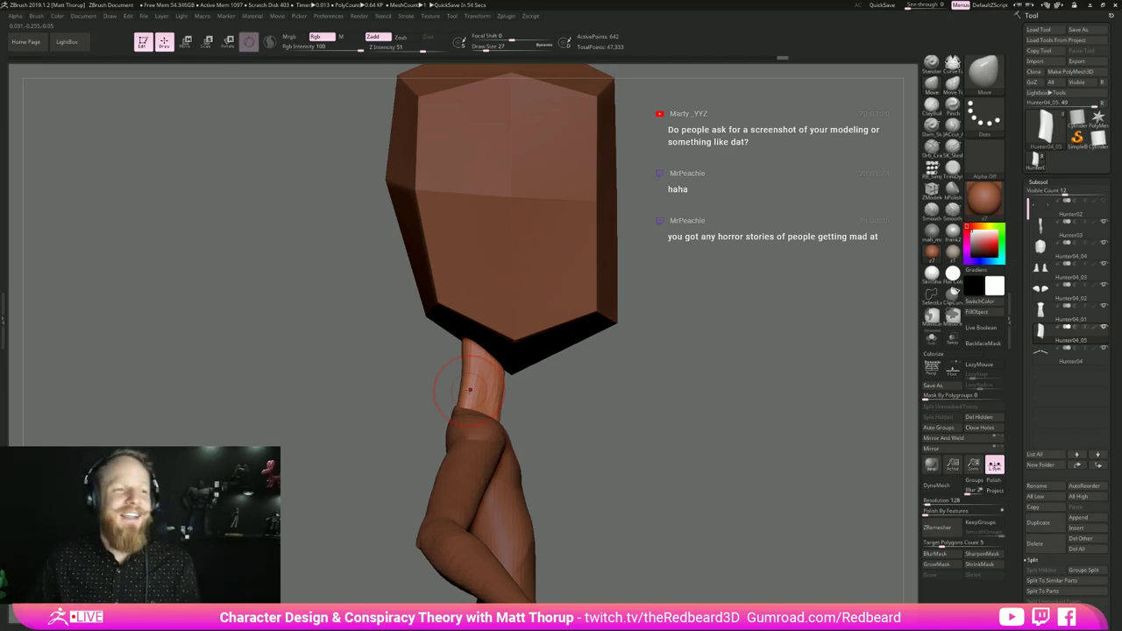
left_click_drag(714, 353, 639, 368)
mouse_move(639, 368)
left_mouse_down()
mouse_move(625, 377)
mouse_move(670, 383)
mouse_move(673, 416)
mouse_move(626, 405)
mouse_move(629, 451)
left_mouse_up()
key("s")
left_click_drag(464, 429, 479, 374)
left_click_drag(586, 386, 483, 396)
left_click_drag(582, 387, 640, 388)
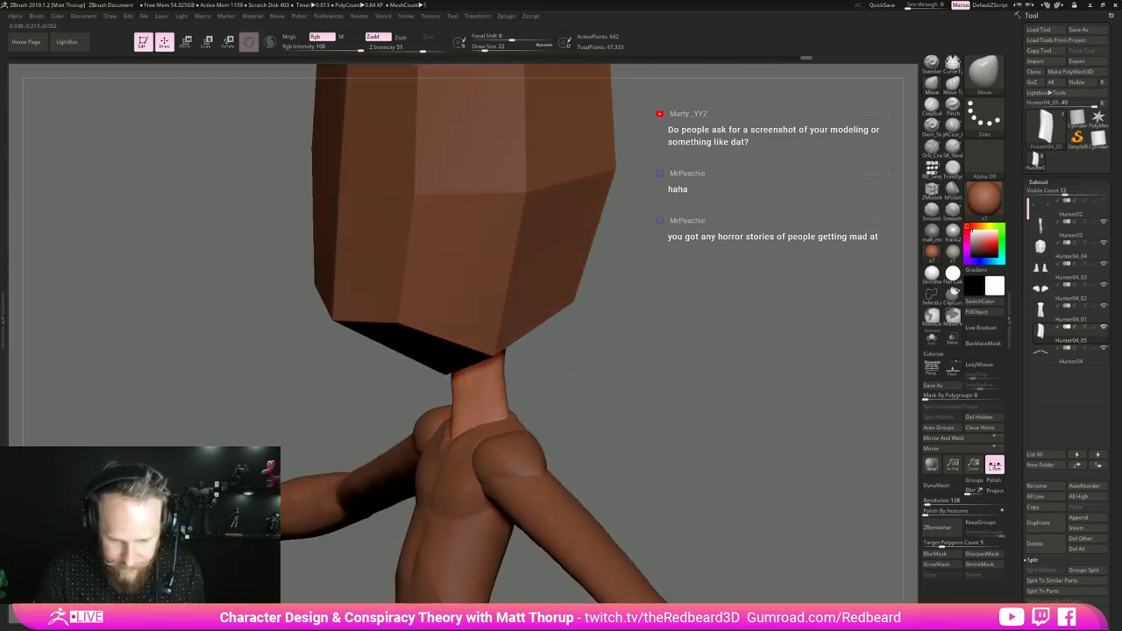
- Fine-tune and smooth the neck surface below the jaw and along its side at brush size 8
left_click_drag(467, 392, 462, 393)
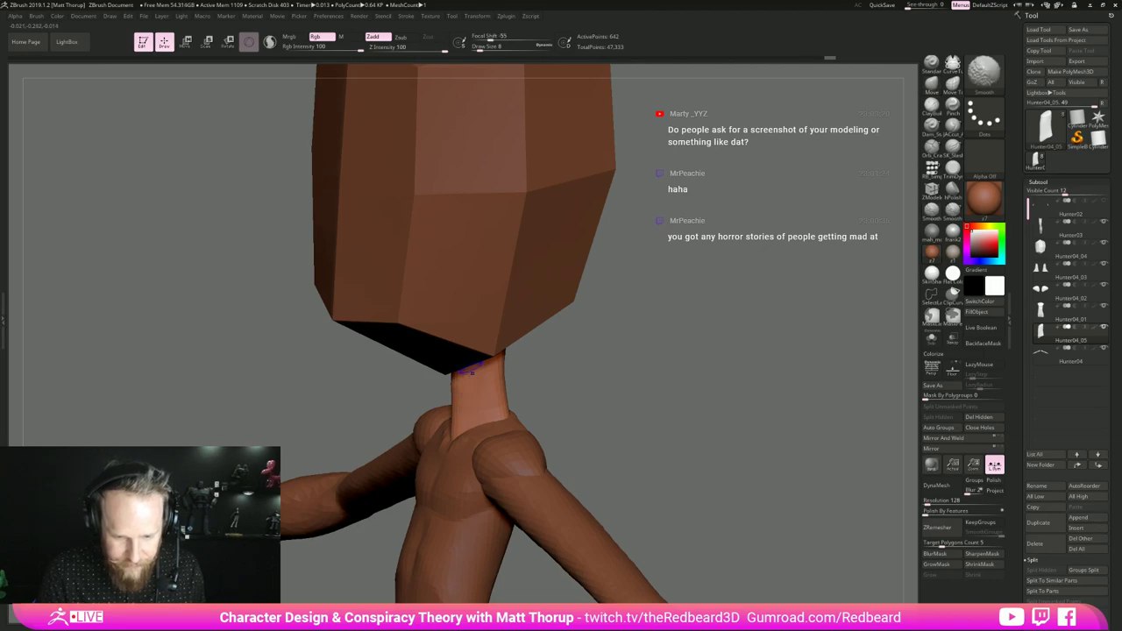
mouse_move(579, 378)
left_mouse_down()
mouse_move(640, 372)
mouse_move(544, 389)
mouse_move(559, 431)
mouse_move(578, 372)
mouse_move(526, 393)
mouse_move(528, 446)
left_mouse_up()
key("shift")
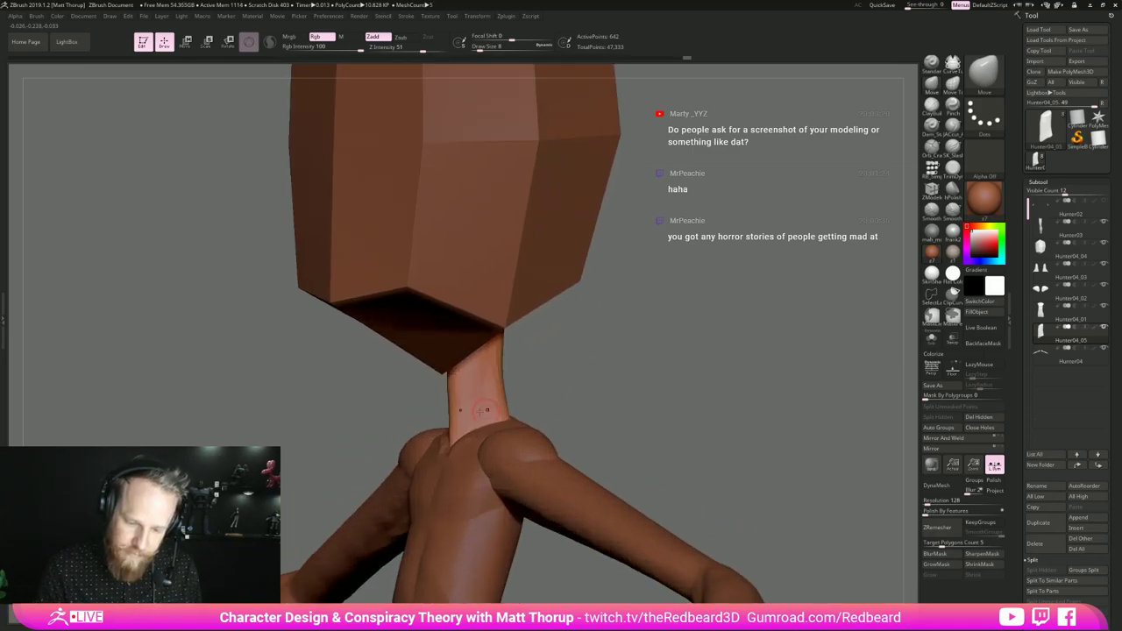
key("shift")
left_click_drag(569, 373, 678, 450)
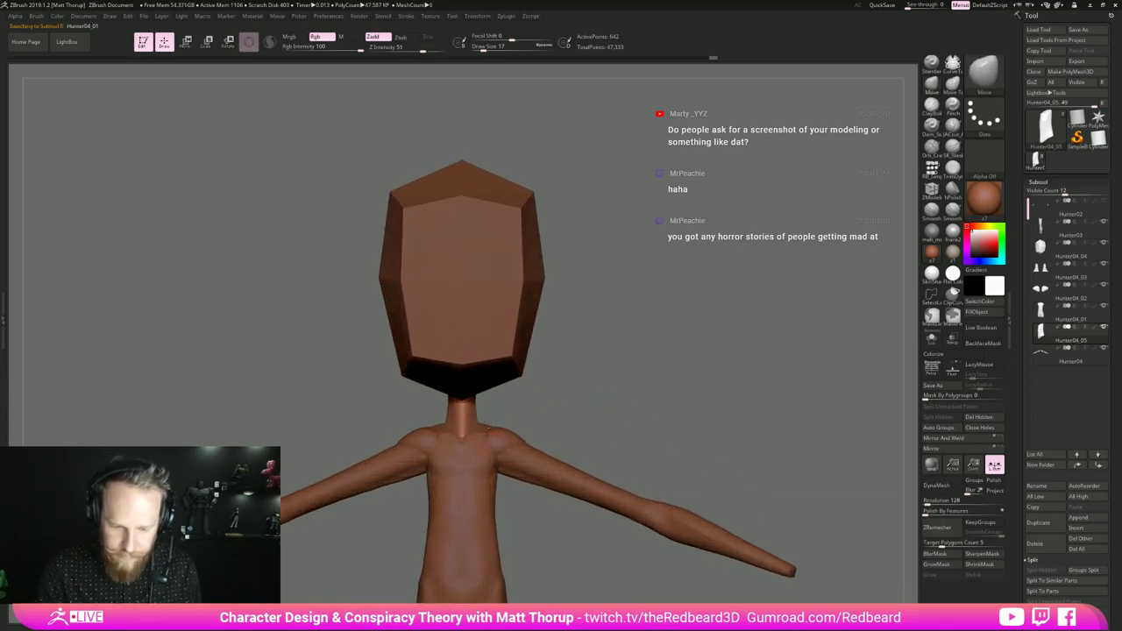
- Make the torso subtool Hunter04_01 active and shape its upper back around the neck base with the Move brush at size 17
left_click(489, 428, "alt")
left_click_drag(656, 365, 565, 371)
left_click_drag(565, 371, 531, 423, "alt")
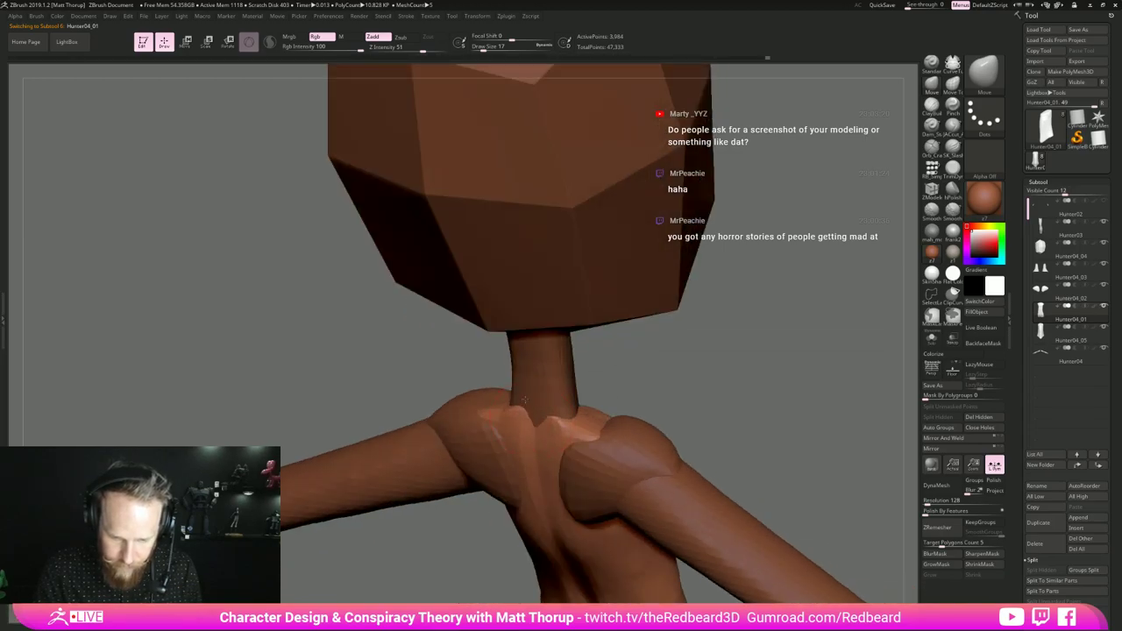
left_click_drag(645, 376, 506, 416)
mouse_move(633, 382)
left_mouse_down()
mouse_move(465, 401)
mouse_move(513, 425)
mouse_move(484, 410)
left_mouse_up()
- Carve and smooth the torso's shoulder area beside the neck with the crease brush at size 12
key("s")
left_click(956, 132)
mouse_move(701, 368)
left_mouse_down()
mouse_move(612, 382)
mouse_move(552, 411)
left_mouse_up()
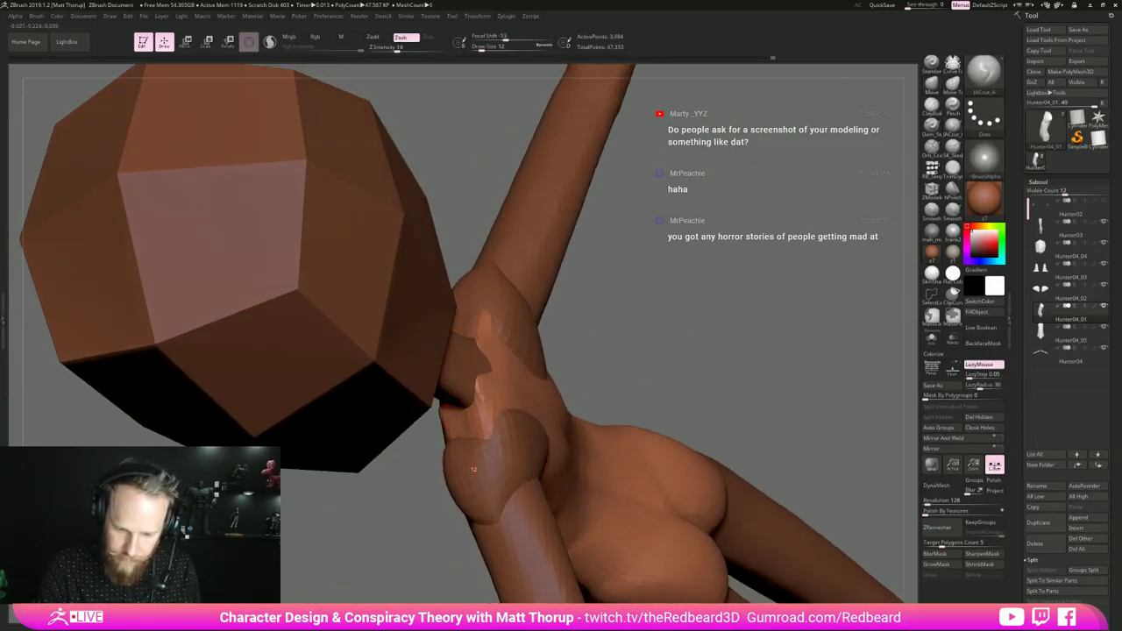
left_click_drag(471, 429, 481, 368, "shift")
- Check the whole figure in a flat material and in SkinShade4, and return to the reddish-brown material
left_click_drag(654, 363, 706, 365)
mouse_move(689, 423)
left_mouse_down("alt")
mouse_move(699, 379)
mouse_move(780, 324)
mouse_move(707, 353)
left_mouse_up("alt")
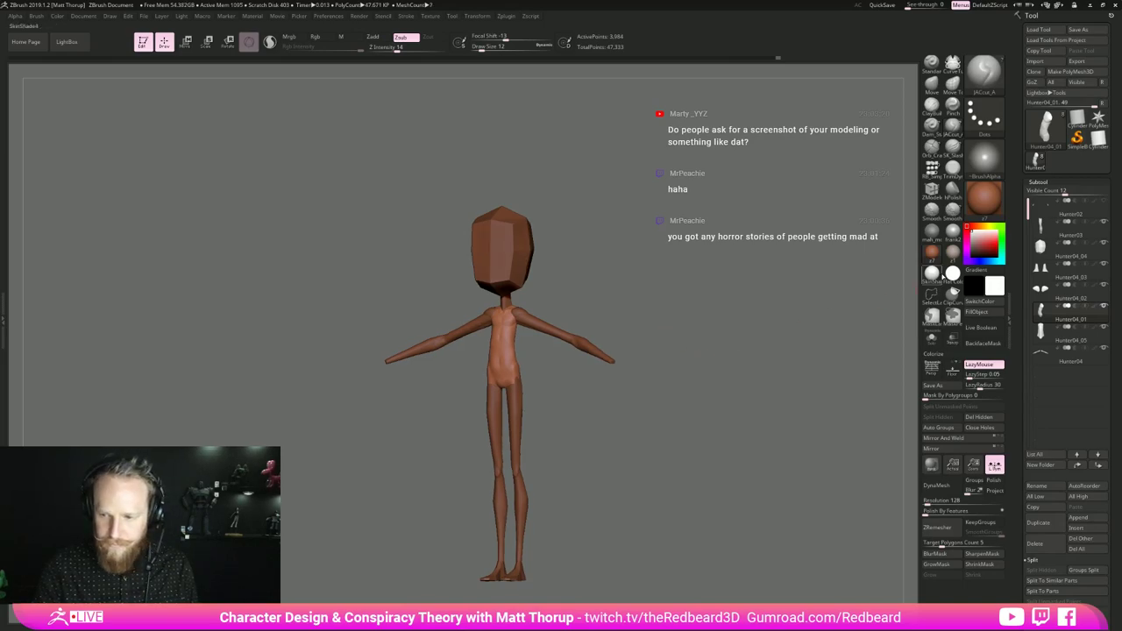
left_click(953, 274)
left_click_drag(848, 330, 775, 320, "alt")
mouse_move(790, 326)
left_mouse_down()
mouse_move(780, 325)
mouse_move(793, 373)
left_mouse_up()
left_click(932, 280)
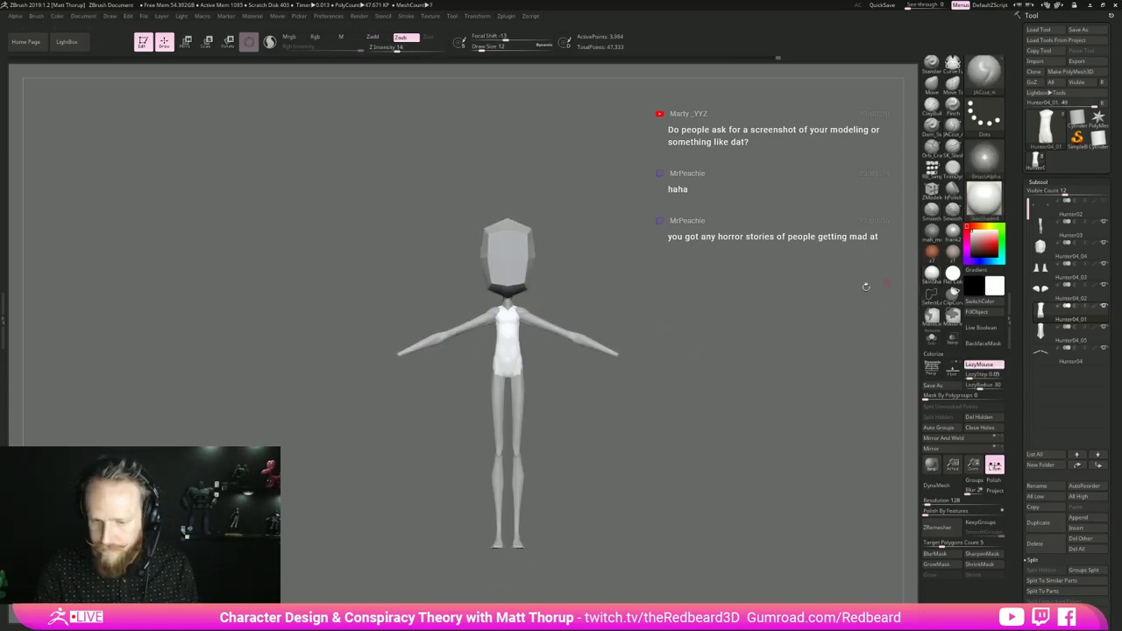
left_click(931, 253)
- Make the arms subtool Hunter04 active and show the hands subtool Hunter02
left_click_drag(785, 311, 719, 337, "alt")
left_click(701, 394, "alt")
left_click_drag(719, 336, 673, 399)
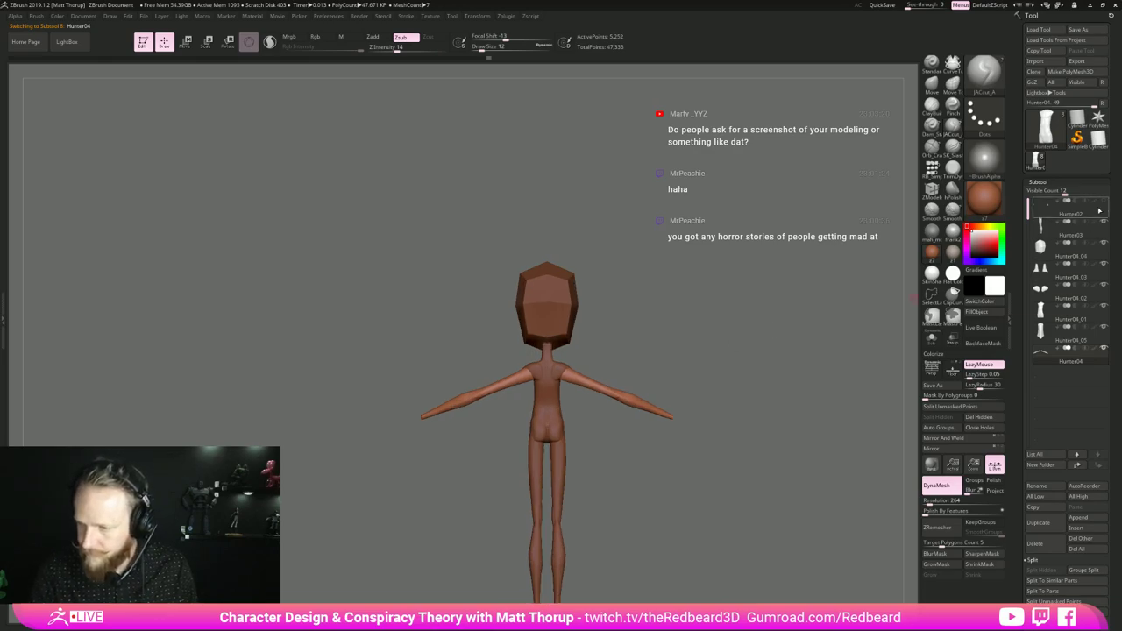
left_click(1104, 201)
left_click_drag(753, 321, 744, 401)
left_click_drag(771, 375, 718, 371)
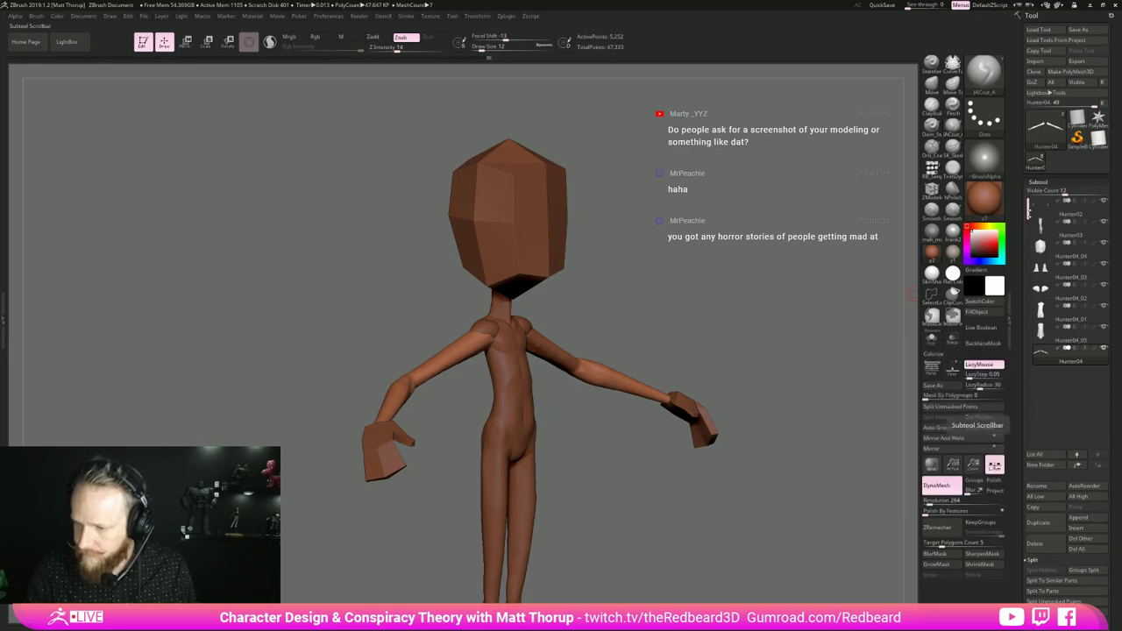
- Make the torso subtool Hunter04_01 active again, and hide the legs subtool Hunter03 and the arms subtool Hunter04
left_click_drag(1029, 215, 1028, 231)
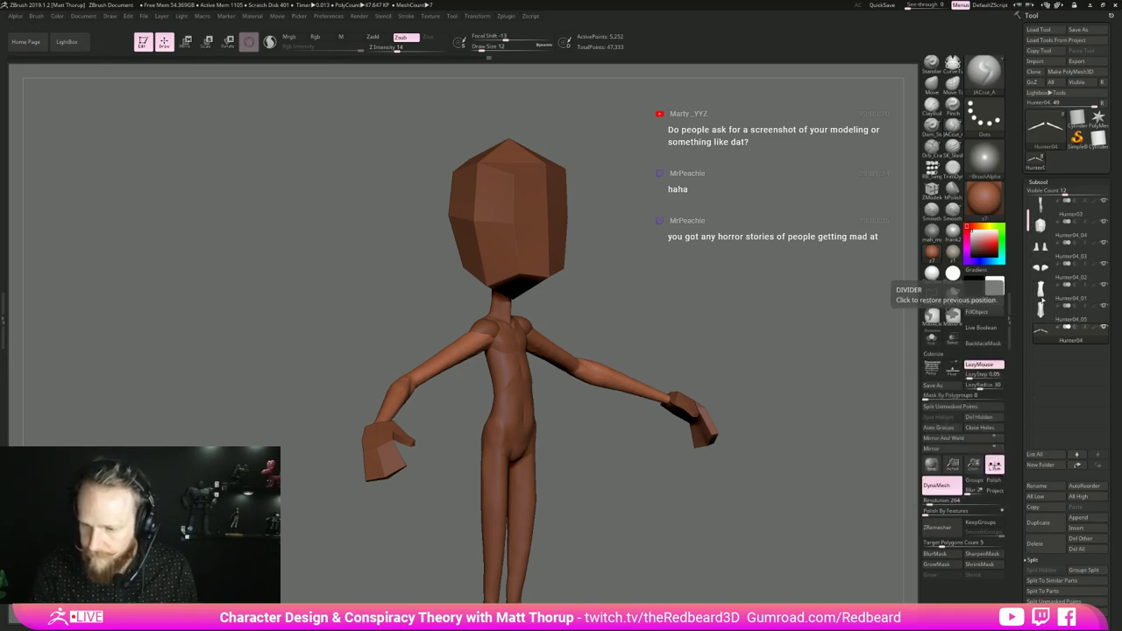
left_click(1047, 294)
left_click_drag(819, 348, 786, 372)
left_click(1102, 201)
left_click_drag(828, 320, 706, 372)
left_click_drag(706, 371, 751, 371)
left_click_drag(566, 451, 577, 466)
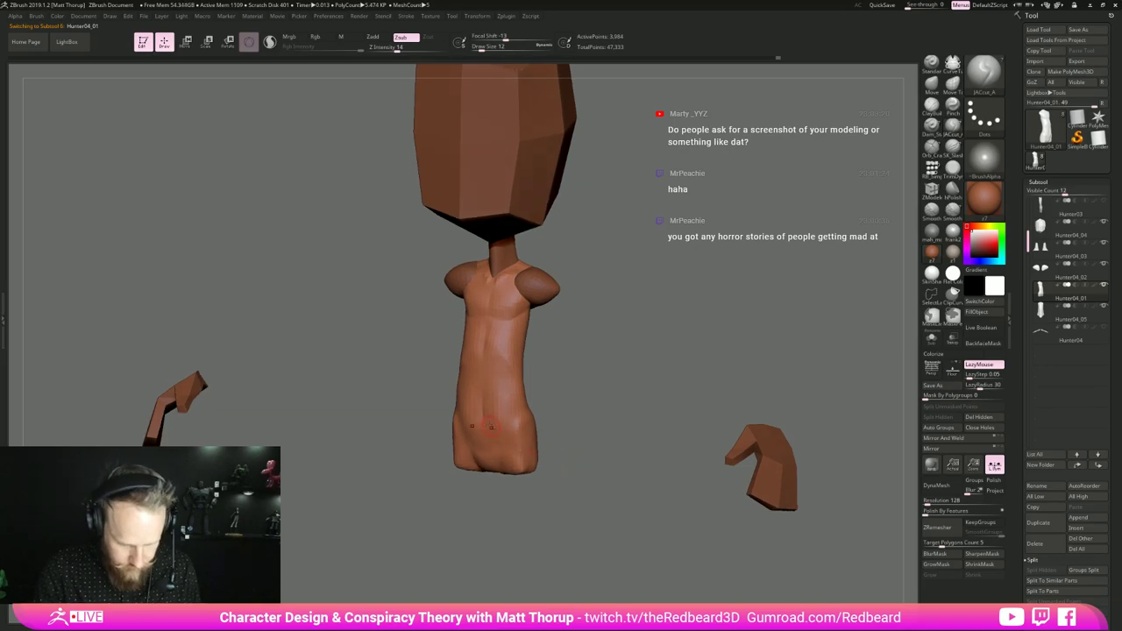
- Shape the torso's lower abdomen and pelvis from several angles with the Move brush at size 20
key("b")
key("m")
key("v")
mouse_move(549, 386)
left_mouse_down()
mouse_move(545, 432)
mouse_move(495, 438)
mouse_move(508, 412)
left_mouse_up()
key("s")
right_click_drag(516, 408, 498, 423)
key("s")
left_click(488, 424)
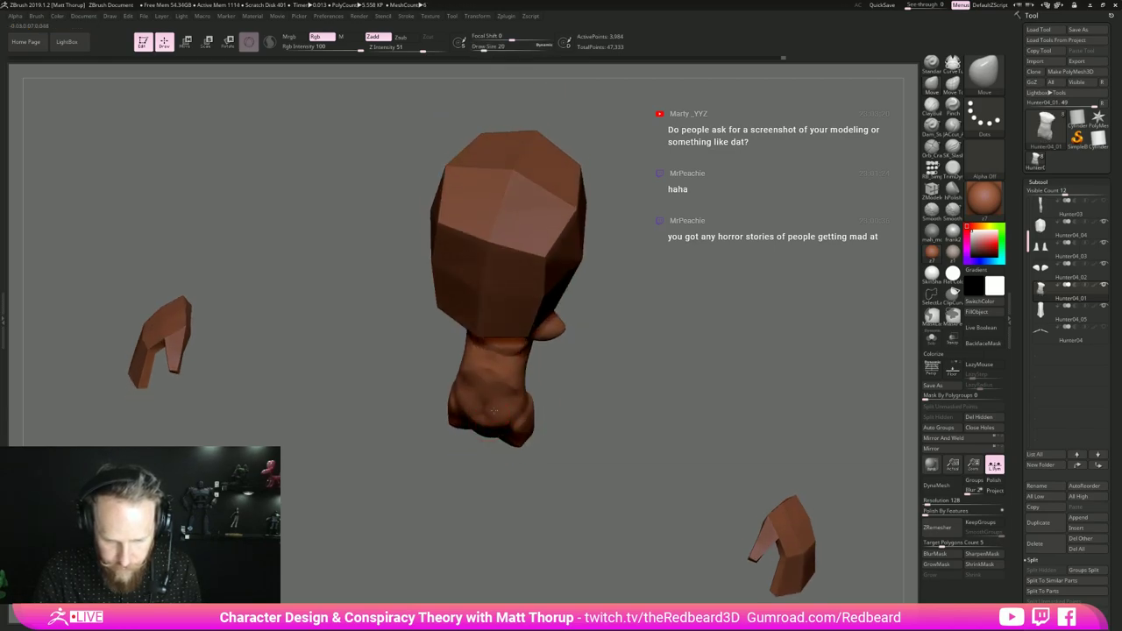
left_click_drag(600, 392, 636, 385)
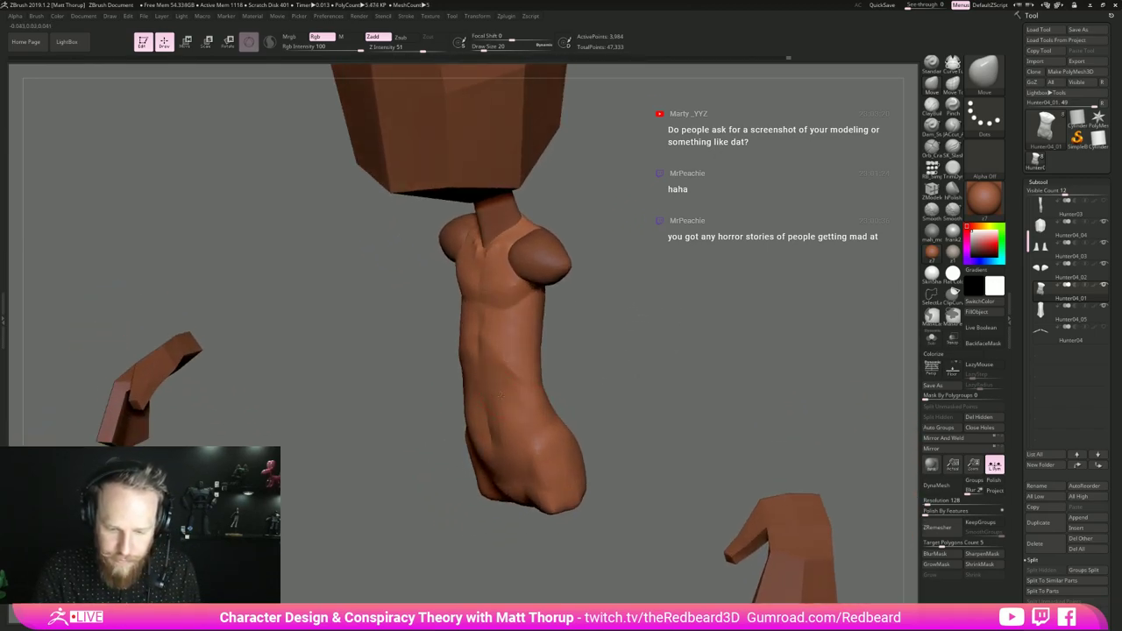
left_click_drag(559, 386, 711, 321)
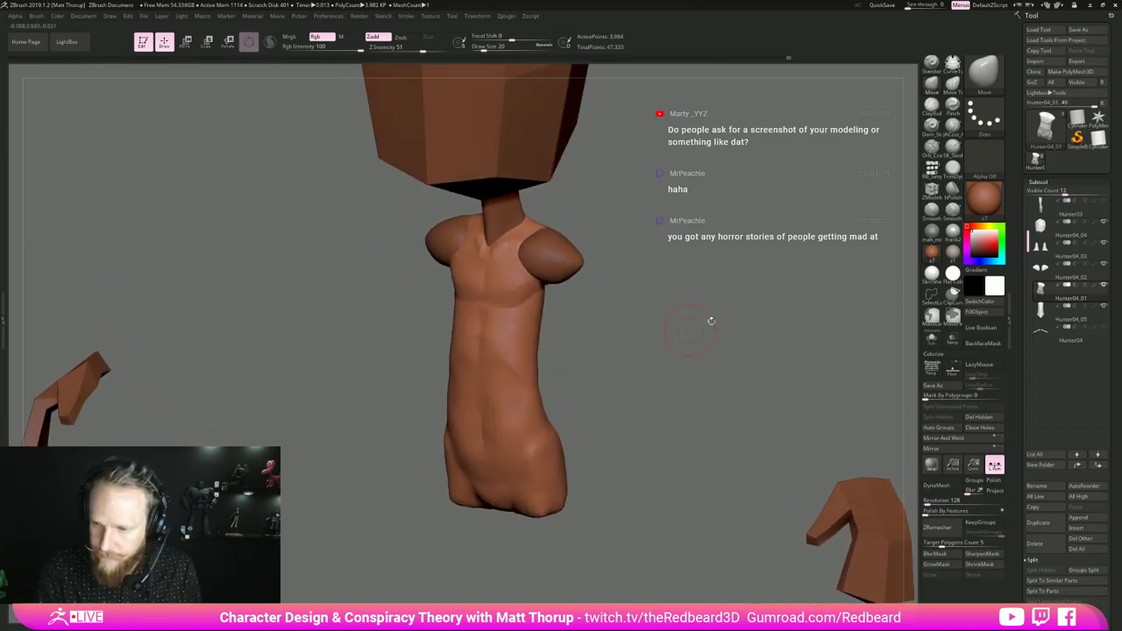
- Flatten and smooth the planes of the torso's abdomen and hips with the hPolish brush at sizes 17 and 25
left_click(953, 189)
mouse_move(587, 401)
left_mouse_down()
mouse_move(624, 391)
mouse_move(607, 386)
left_mouse_up()
key("s")
mouse_move(487, 409)
left_mouse_down()
mouse_move(530, 396)
mouse_move(489, 406)
left_mouse_up()
key("s")
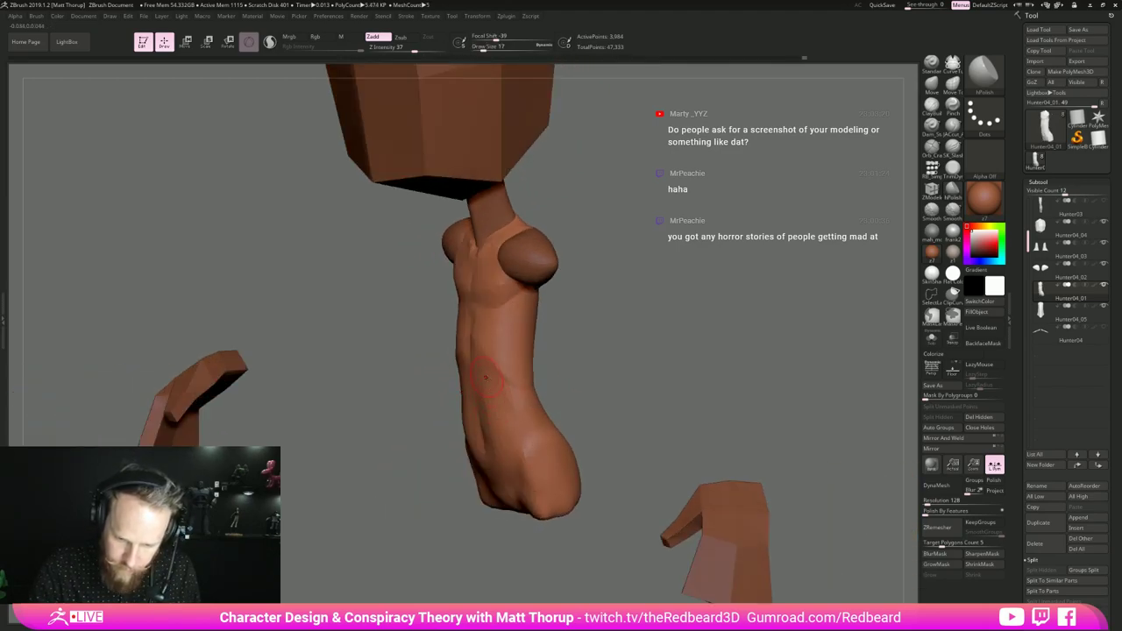
left_click_drag(444, 437, 496, 432)
key("s")
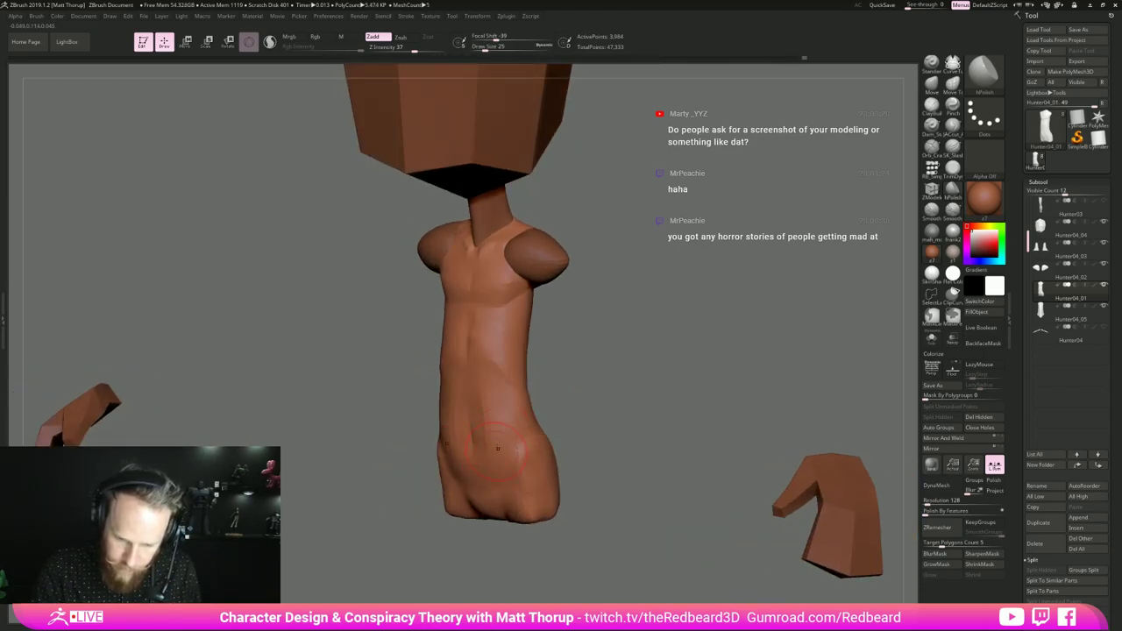
key("shift+d")
left_click_drag(542, 373, 535, 464)
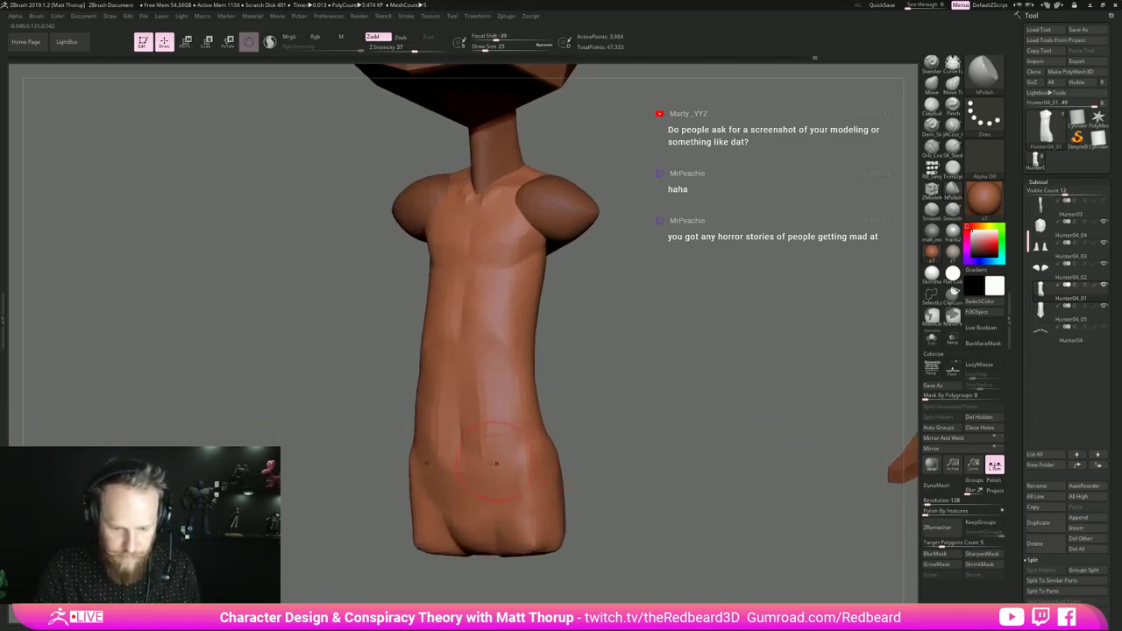
key("shift+d")
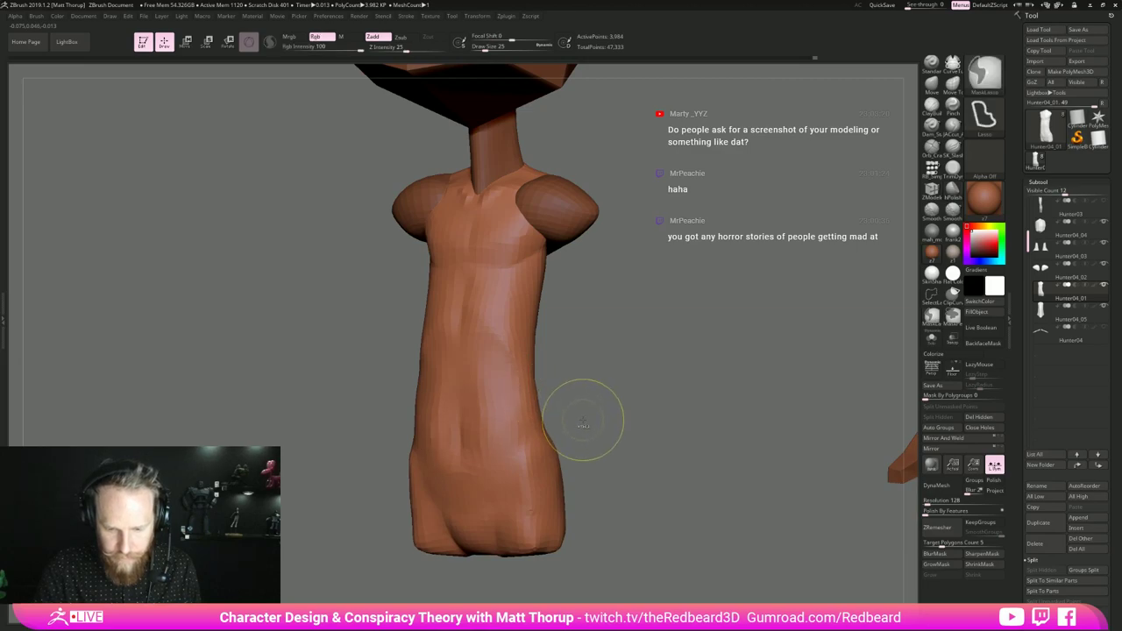
left_click_drag(603, 425, 574, 427)
left_click_drag(487, 440, 488, 456, "shift")
mouse_move(626, 443)
left_mouse_down("shift")
mouse_move(683, 450)
mouse_move(675, 382)
left_mouse_up("shift")
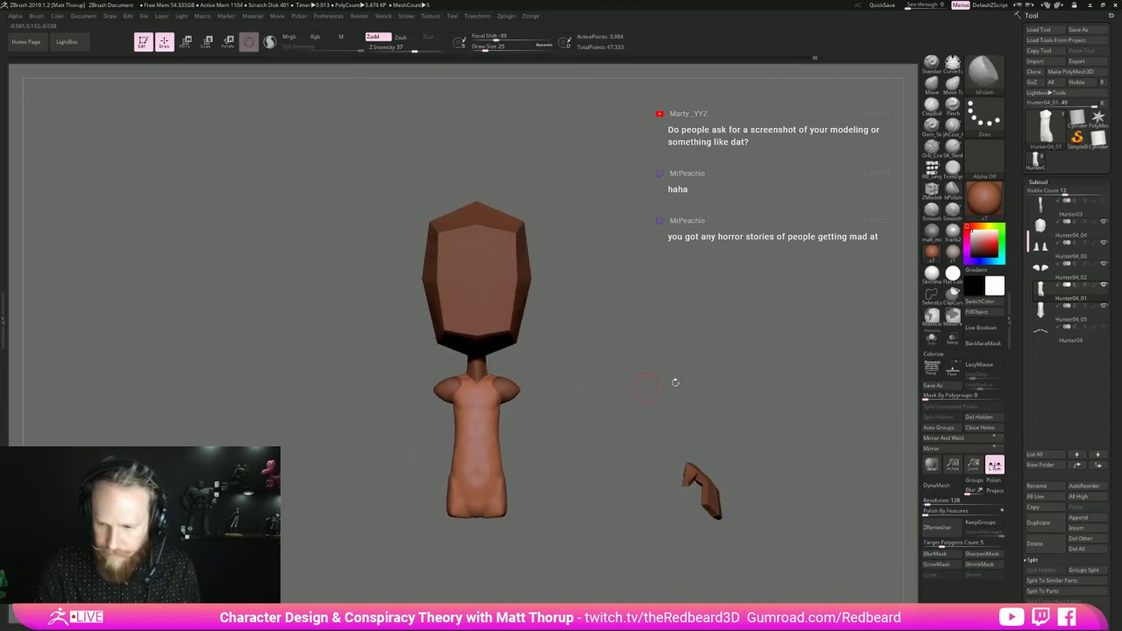
- Bring the legs subtool Hunter03 and the arms subtool Hunter04 back into view
left_click(1104, 202)
left_click(1103, 328)
left_click_drag(813, 406, 725, 400, "alt")
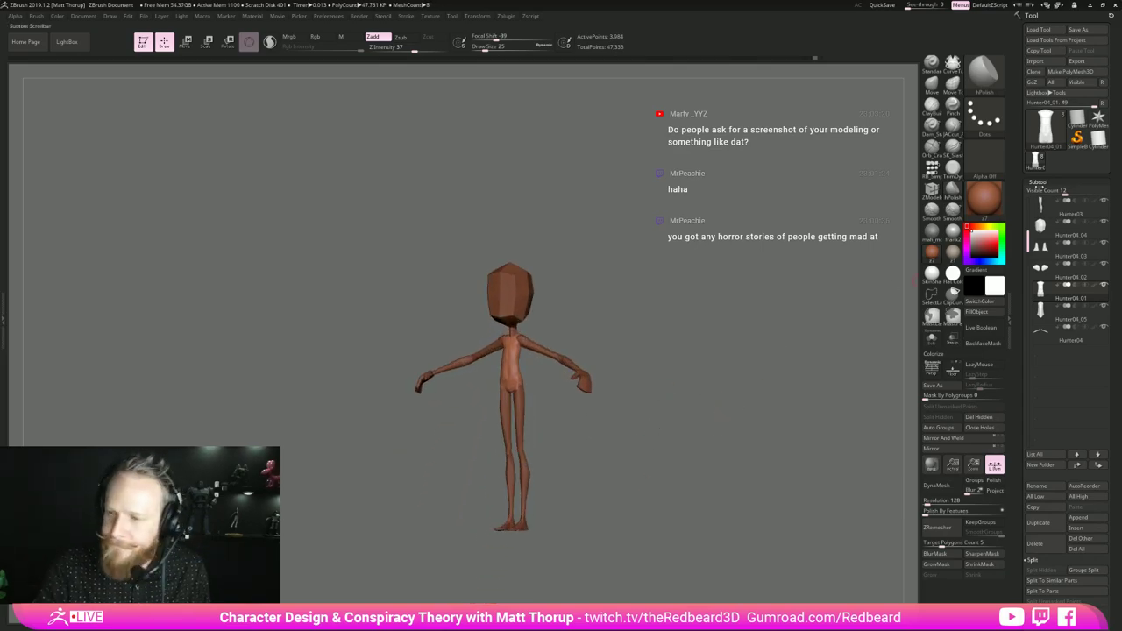
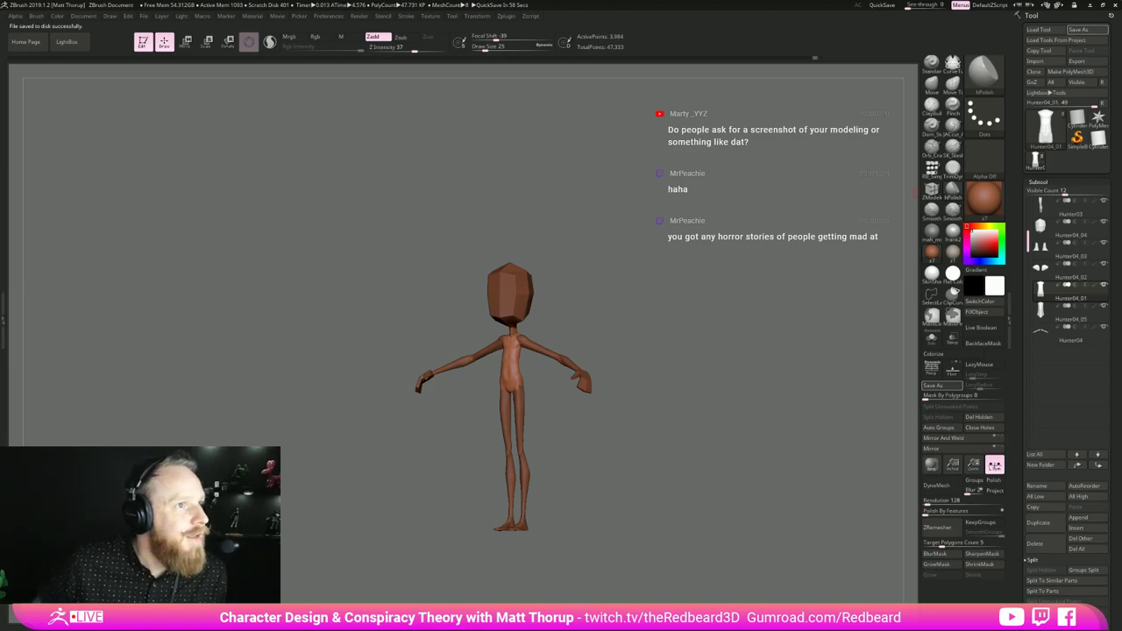
- Make the head subtool Hunter04_04 active and switch to the Photos window with the character reference sketch
left_click_drag(674, 382, 604, 384)
left_click_drag(675, 342, 713, 482, "alt")
left_click(558, 383, "alt")
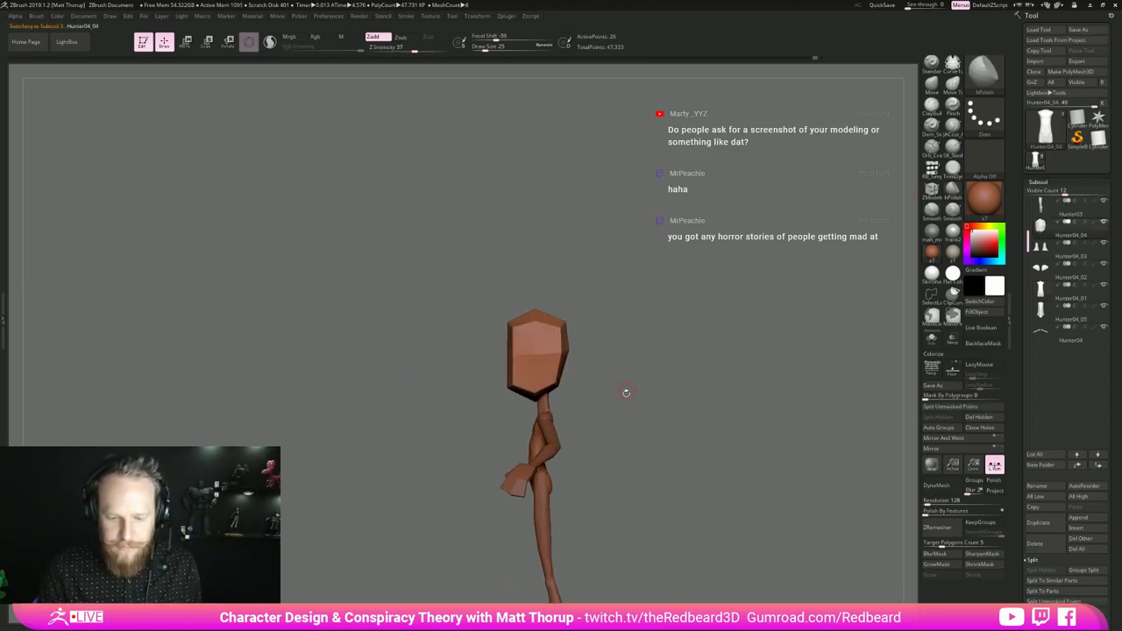
left_click_drag(625, 391, 675, 381, "alt")
key("alt+Tab")
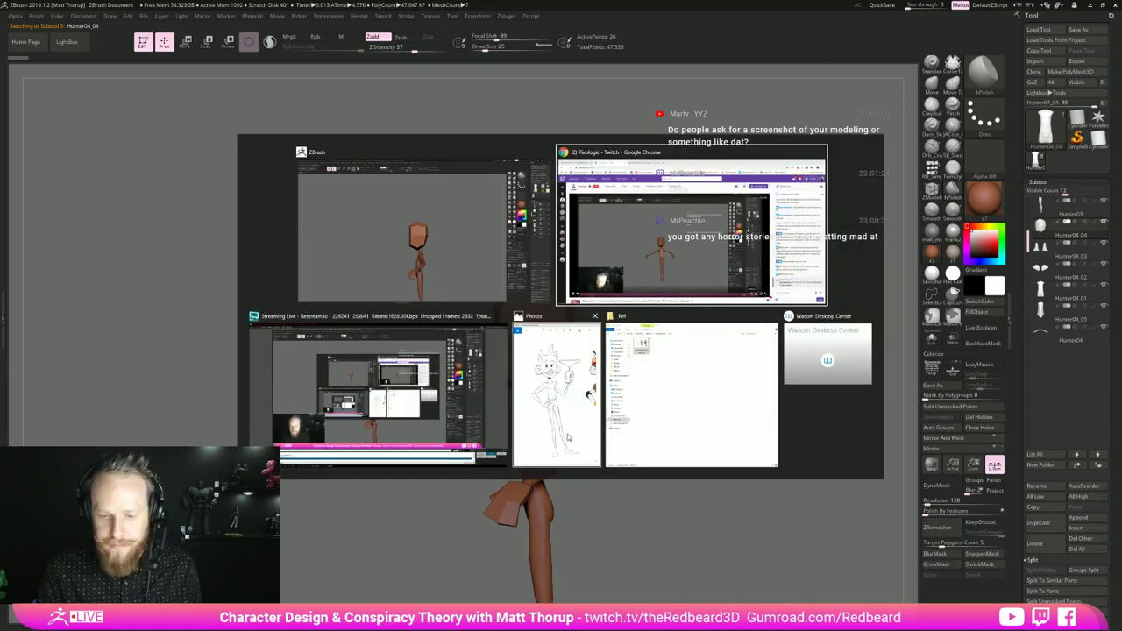
left_click(585, 450)
- Slightly narrow the sides and jaw of the blocky head with the Move brush at size 65
left_click_drag(669, 397, 684, 406)
key("b")
key("m")
key("v")
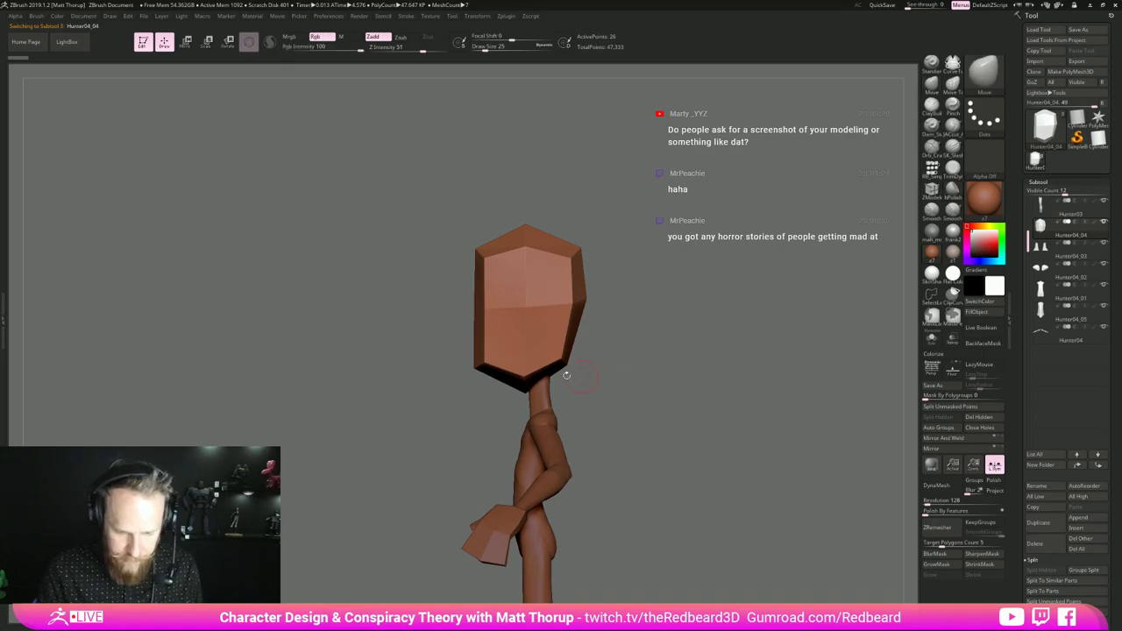
left_click_drag(568, 381, 608, 384)
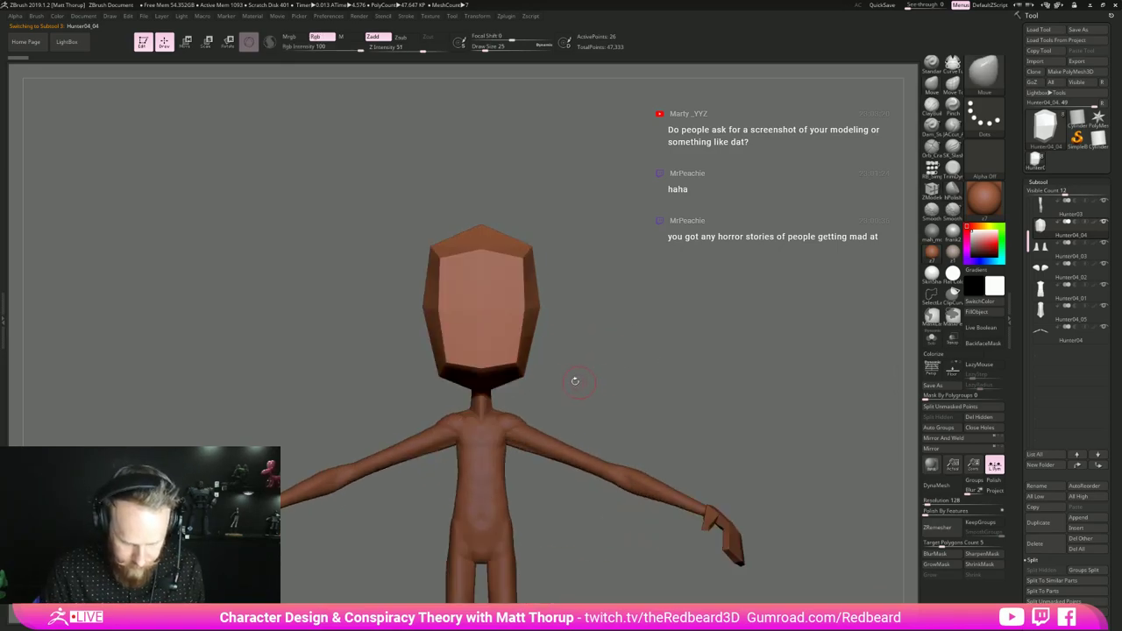
key("s")
left_click_drag(493, 361, 519, 370)
left_click_drag(531, 322, 528, 323)
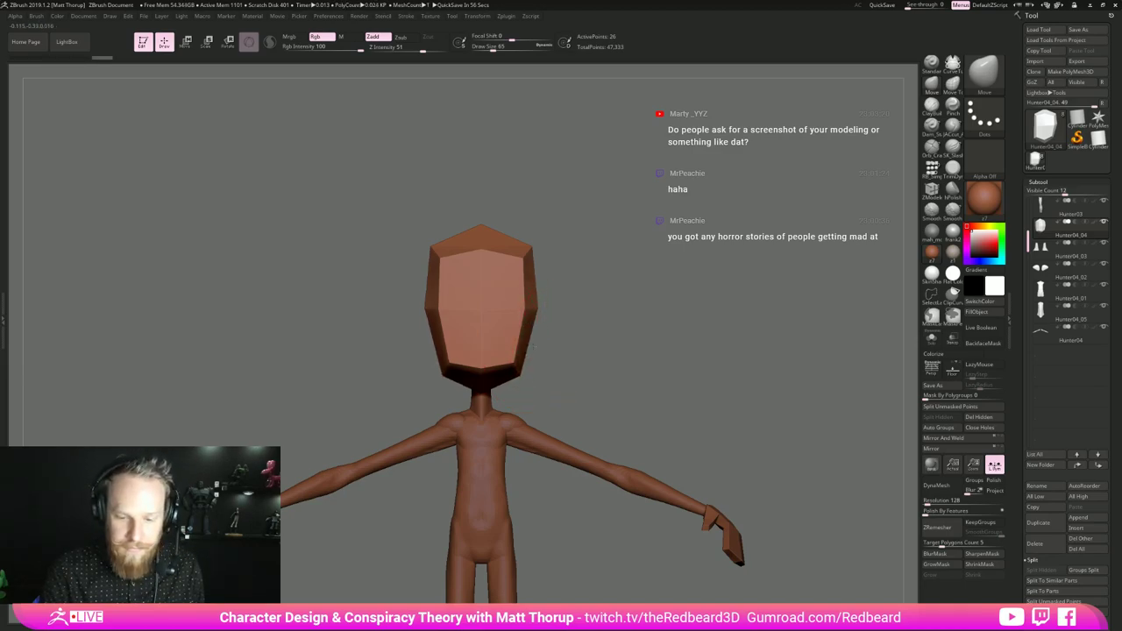
- Insert a horizontal edge loop around the lower half of the head with the ZModeler brush
left_click_drag(568, 370, 529, 372)
key("b")
key("z")
key("m")
left_click(479, 356)
left_click_drag(623, 360, 701, 378, "shift")
- Shape the sides, lower face and jaw of the head with the Move brush at size 74
key("b")
key("m")
key("v")
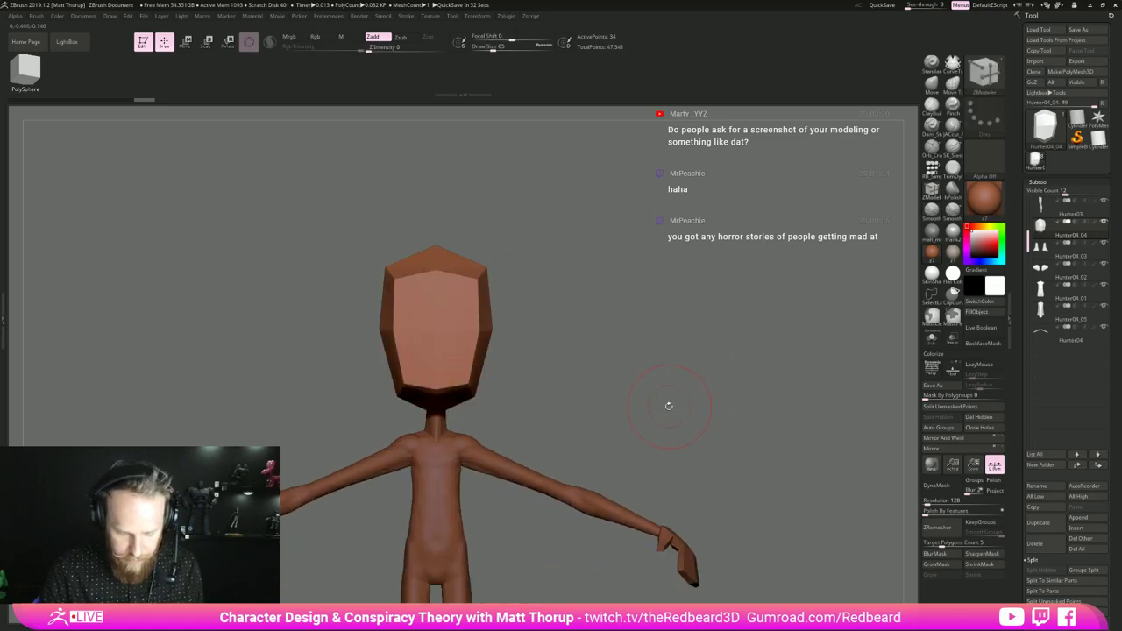
left_click_drag(478, 309, 468, 311)
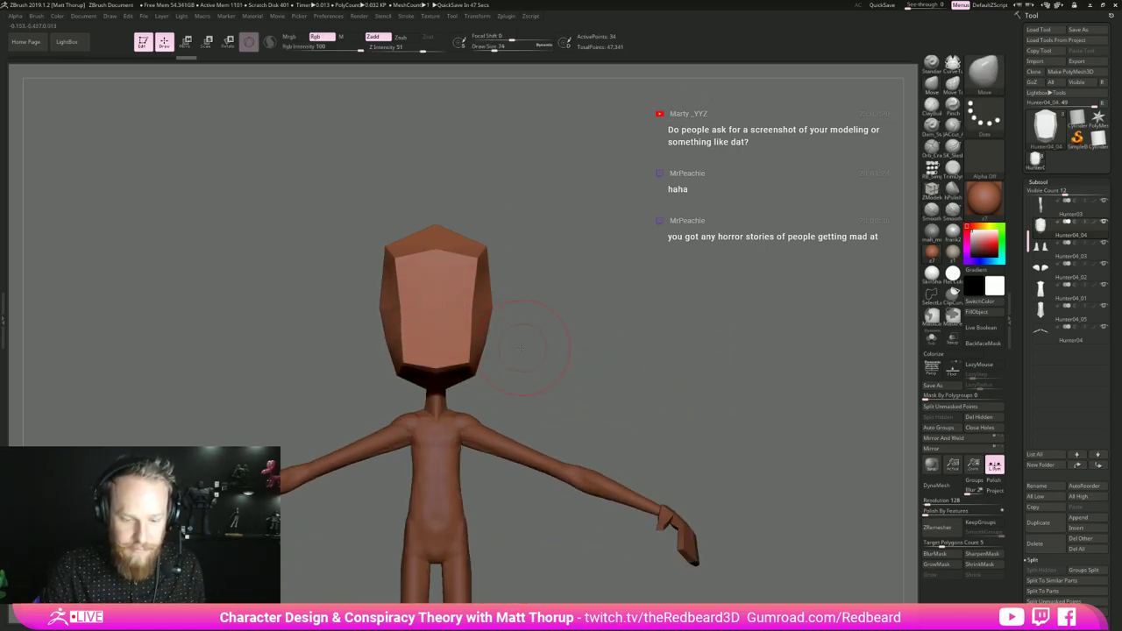
left_click_drag(521, 348, 438, 358, "shift")
mouse_move(488, 397)
left_mouse_down("alt")
mouse_move(509, 414)
mouse_move(484, 395)
left_mouse_up("alt")
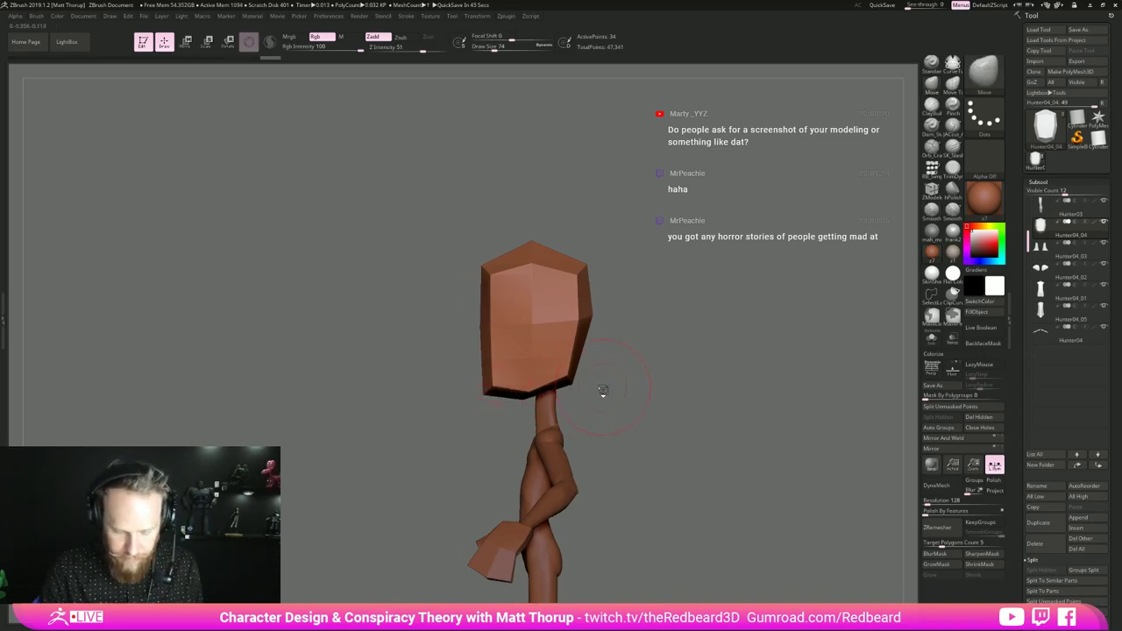
- Center and reorient the transform gizmo on the head, and limit its effect to the head subtool
key("w")
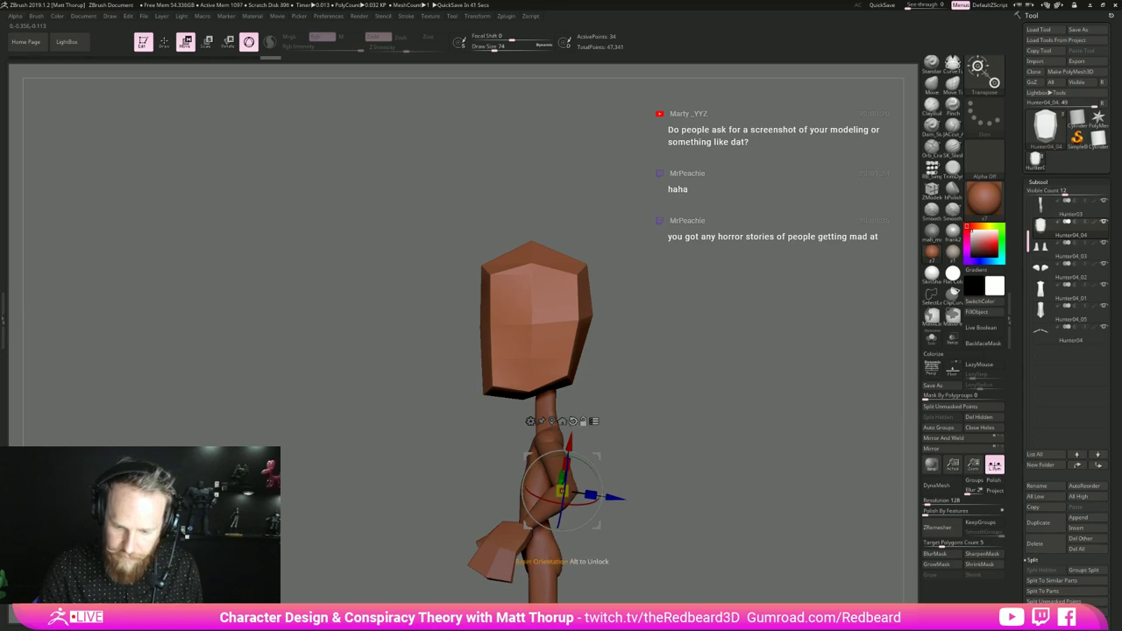
left_click(551, 422)
left_click(554, 256)
left_click(544, 256)
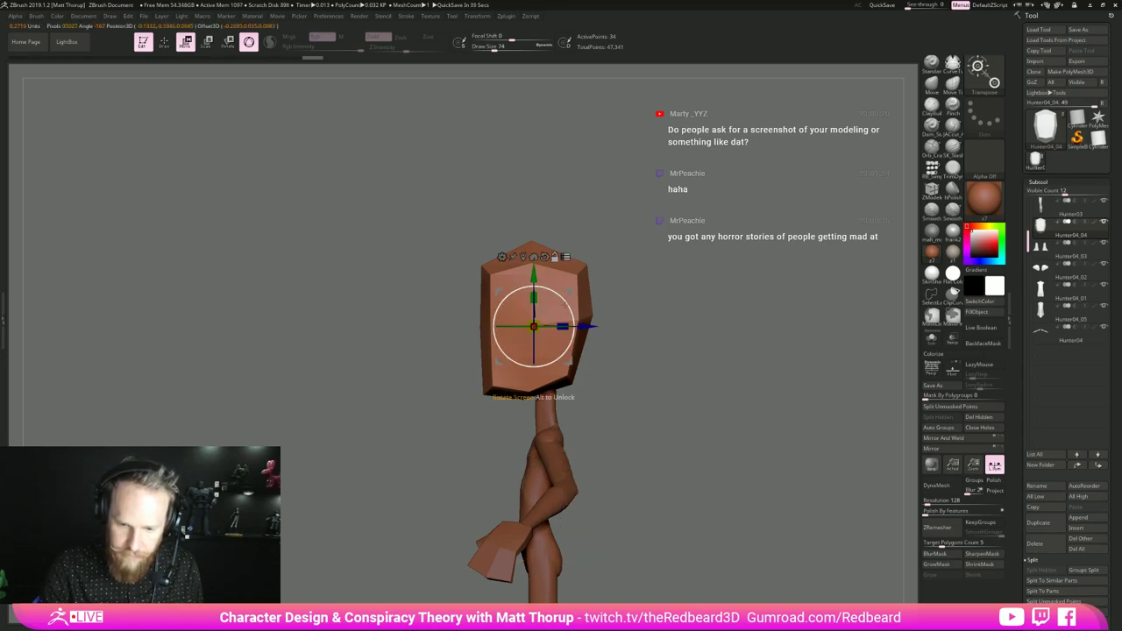
left_click_drag(622, 324, 685, 333, "shift")
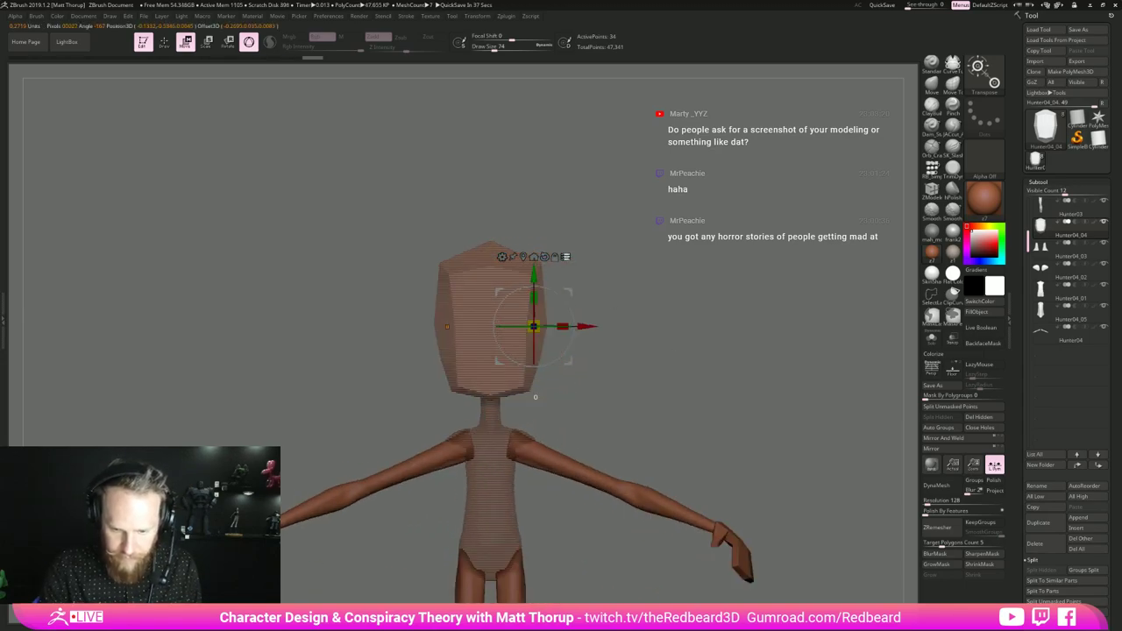
left_click(565, 256)
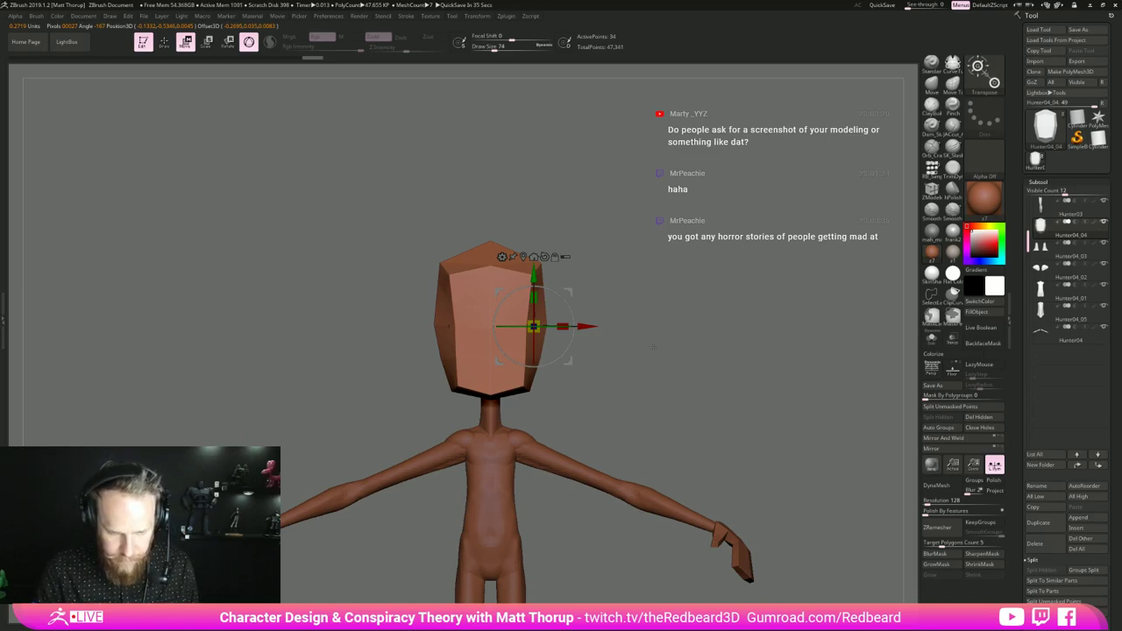
left_click(533, 256)
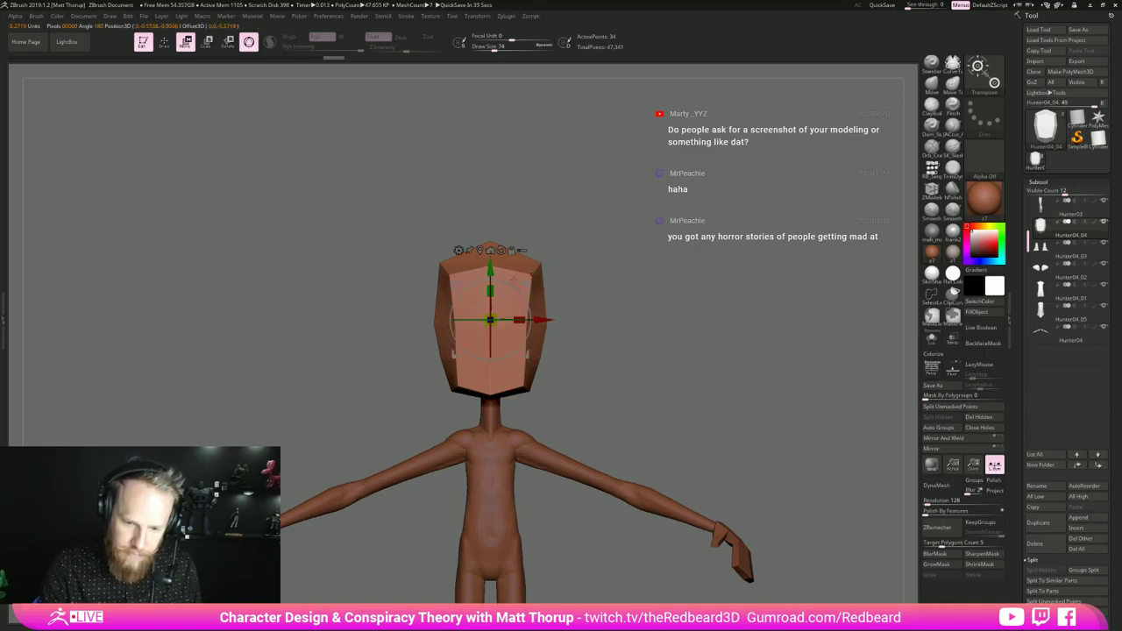
- Move the head slightly down with the gizmo, return to sculpting and turn on the wireframe display
mouse_move(490, 263)
left_mouse_down()
mouse_move(490, 319)
mouse_move(490, 284)
left_mouse_up()
key("ctrl+z")
left_click_drag(631, 350, 526, 352)
left_click_drag(489, 265, 490, 273)
mouse_move(596, 364)
left_mouse_down("shift")
mouse_move(672, 365)
mouse_move(635, 381)
mouse_move(606, 456)
left_mouse_up("shift")
key("q")
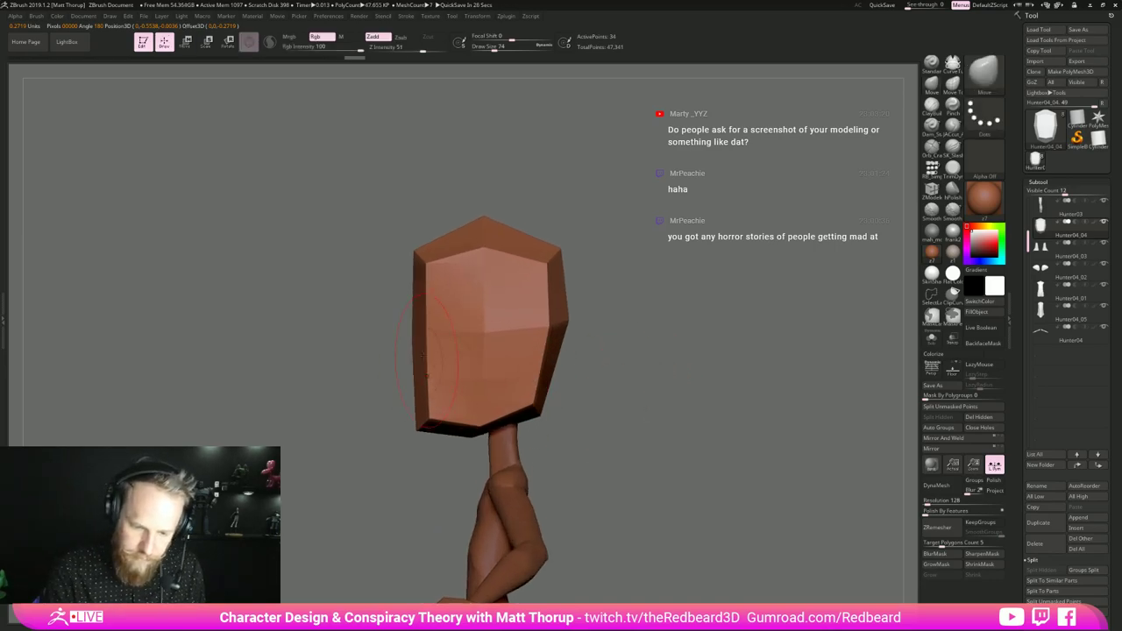
key("shift+f")
- Try to reshape the front of the face and the chin with the Move brush at size 74
left_click_drag(428, 344, 419, 338)
left_click_drag(428, 378, 434, 378)
left_click_drag(429, 420, 441, 427)
left_click_drag(394, 391, 494, 448, "shift")
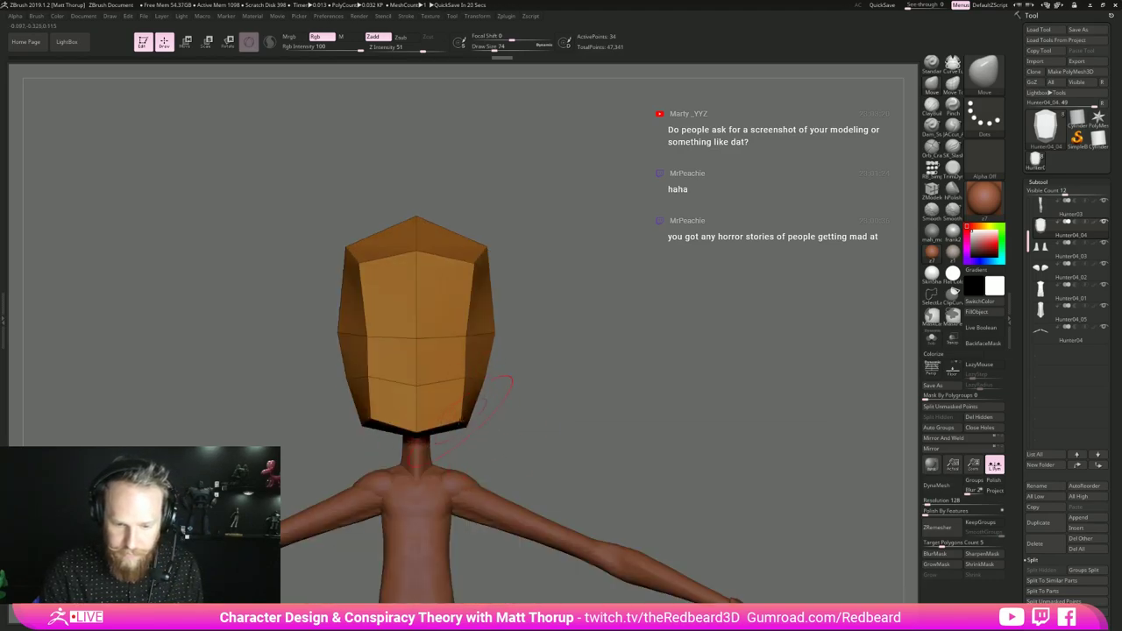
- Undo the last Move strokes on the head
key("ctrl+z")
key("ctrl+z")
key("ctrl+z")
key("ctrl+z")
key("ctrl+z")
key("ctrl+z")
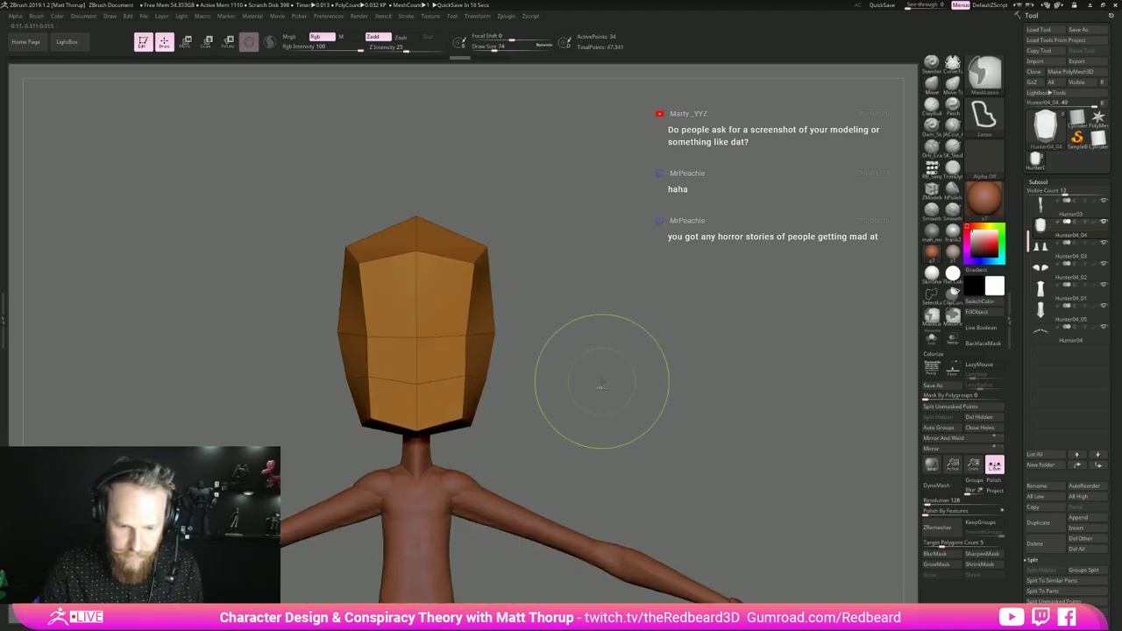
key("ctrl+z")
- Taper the front plane of the lower face toward the chin with the Move brush at size 54
mouse_move(727, 381)
left_mouse_down()
mouse_move(606, 385)
mouse_move(623, 385)
left_mouse_up()
key("s")
left_click_drag(459, 415, 444, 427)
left_click_drag(465, 378, 447, 380)
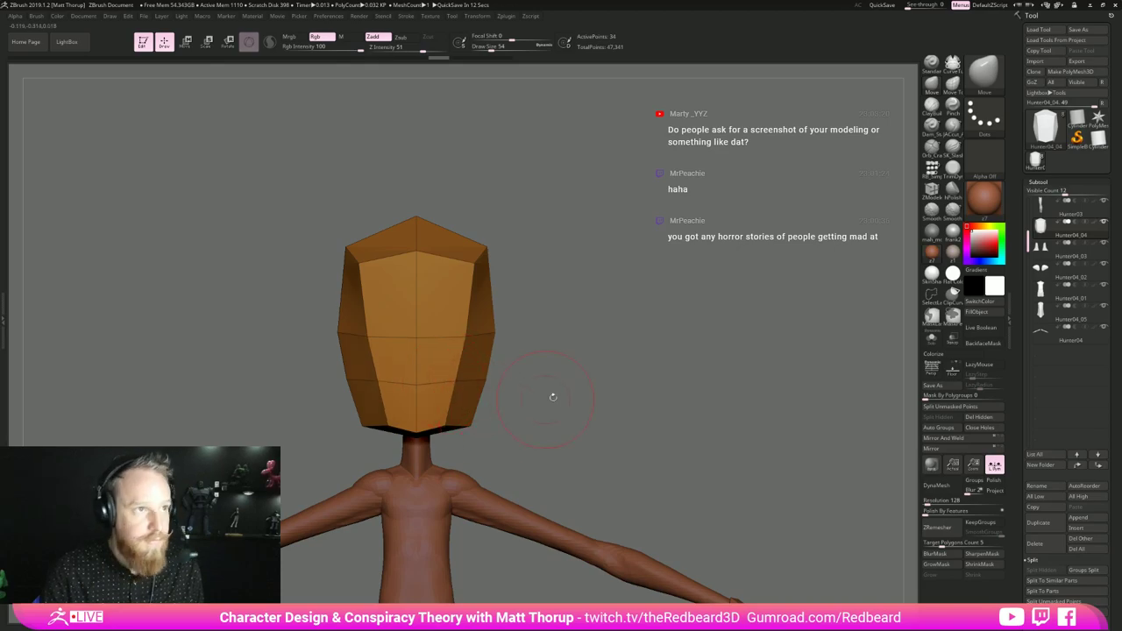
left_click_drag(551, 407, 542, 401)
left_click_drag(456, 381, 464, 377)
- Pull the face inward at eye level in profile with the Move brush at size 54
left_click_drag(561, 371, 523, 374)
mouse_move(465, 379)
left_mouse_down()
mouse_move(470, 338)
mouse_move(502, 327)
mouse_move(468, 333)
left_mouse_up()
left_click_drag(584, 298, 540, 316, "shift")
mouse_move(451, 338)
left_mouse_down()
mouse_move(473, 332)
mouse_move(463, 337)
left_mouse_up()
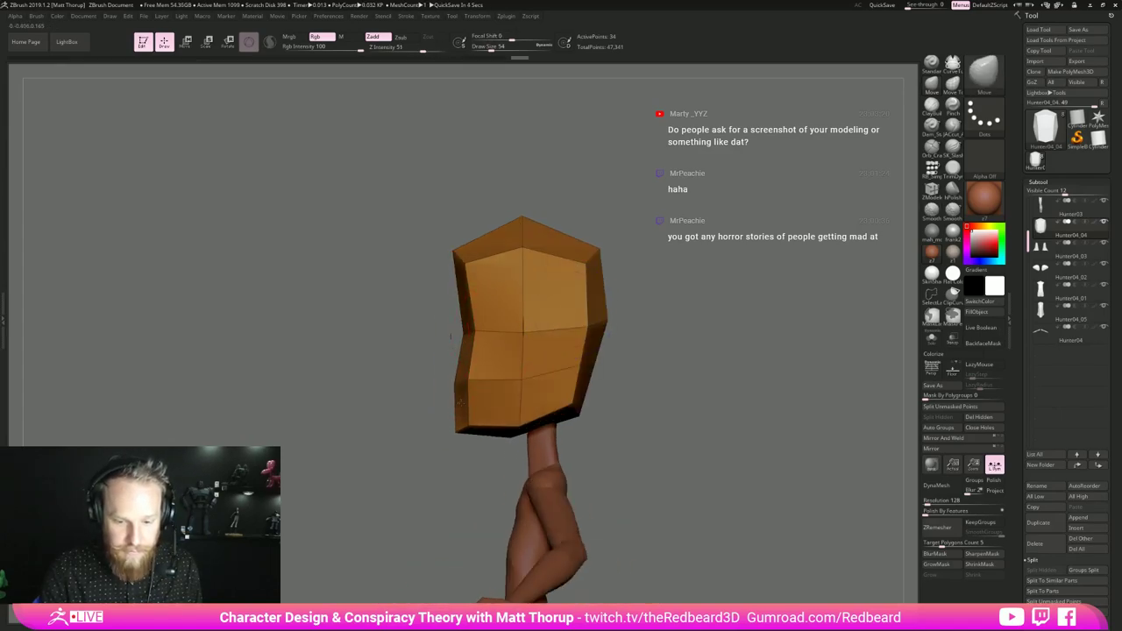
- Shape the back of the jaw and the back of the head in profile with the Move brush at size 101
key("s")
left_click_drag(556, 410, 559, 410)
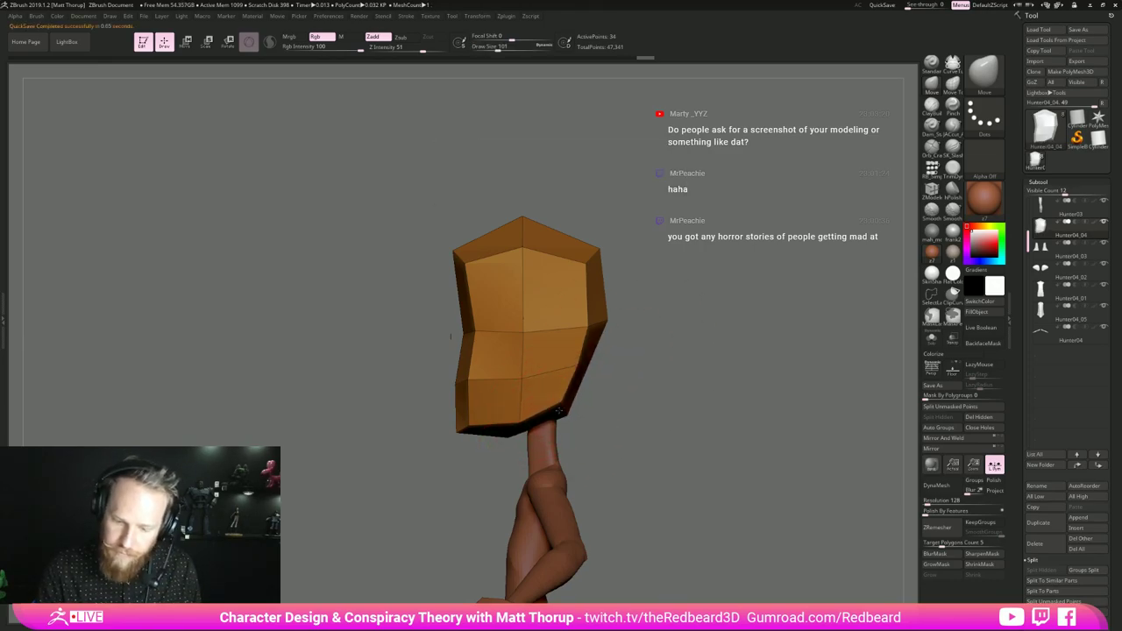
left_click_drag(590, 342, 602, 344)
- Round the head's outline as seen from above with the Move brush at size 77
left_click_drag(628, 385, 780, 399)
left_click_drag(711, 440, 612, 494)
key("bracketleft")
key("bracketleft")
left_click_drag(548, 405, 540, 404)
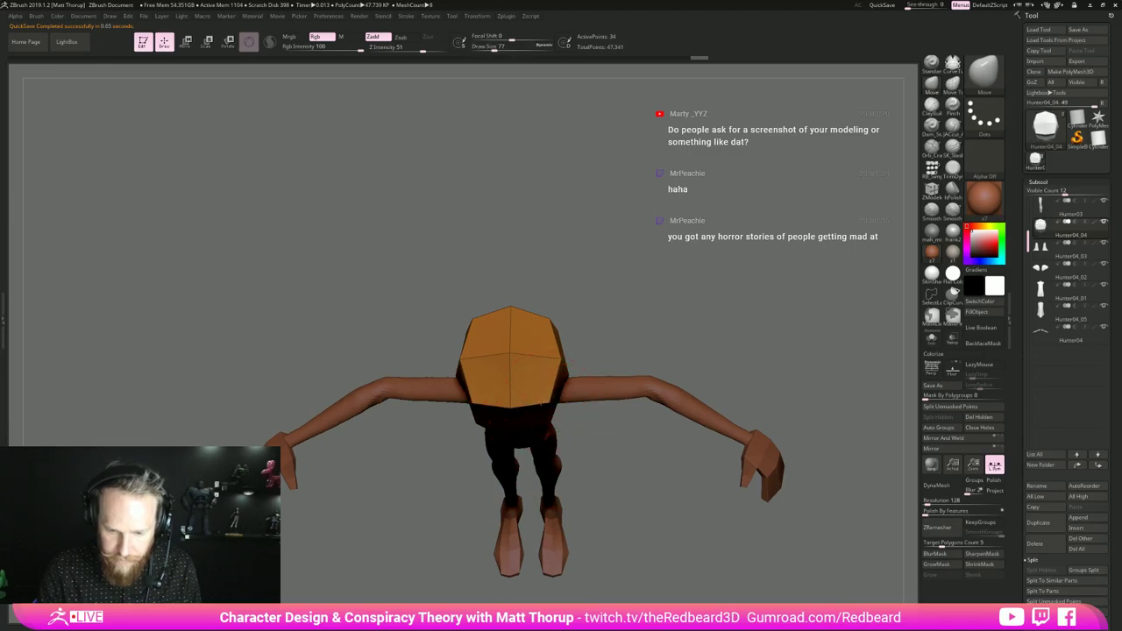
left_click_drag(565, 358, 561, 355)
left_click_drag(627, 417, 611, 464)
left_click_drag(571, 345, 580, 321)
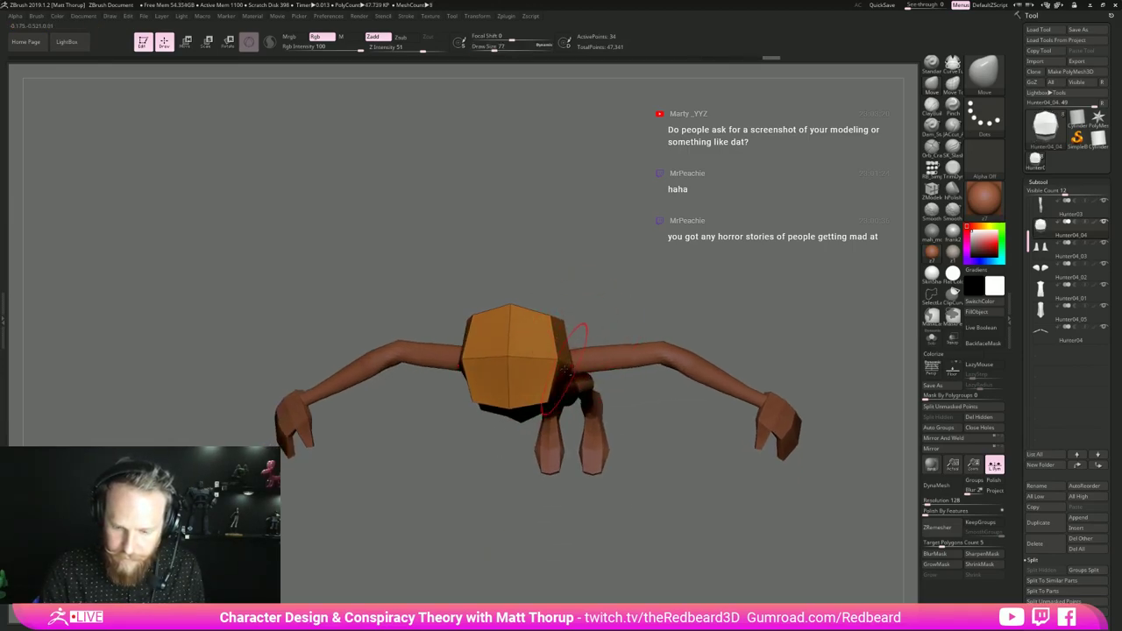
left_click_drag(565, 368, 562, 367)
- Make a broad adjustment to the head's overall form with the Move brush at size 120
mouse_move(618, 307)
left_mouse_down()
mouse_move(613, 285)
mouse_move(616, 324)
left_mouse_up()
left_click_drag(616, 324, 616, 269, "alt")
key("bracketright")
key("bracketright")
key("bracketright")
left_click_drag(534, 346, 533, 324)
mouse_move(613, 342)
left_mouse_down()
mouse_move(613, 302)
mouse_move(644, 232)
mouse_move(640, 259)
mouse_move(689, 210)
left_mouse_up()
mouse_move(734, 322)
left_mouse_down()
mouse_move(680, 326)
mouse_move(733, 322)
mouse_move(672, 369)
mouse_move(734, 377)
mouse_move(687, 378)
mouse_move(718, 375)
left_mouse_up()
- Insert a horizontal edge loop around the head above eye level with the ZModeler brush
key("b")
key("z")
key("m")
left_click(524, 335)
mouse_move(775, 406)
left_mouse_down("shift")
mouse_move(690, 386)
mouse_move(777, 367)
left_mouse_up("shift")
key("b")
key("m")
key("v")
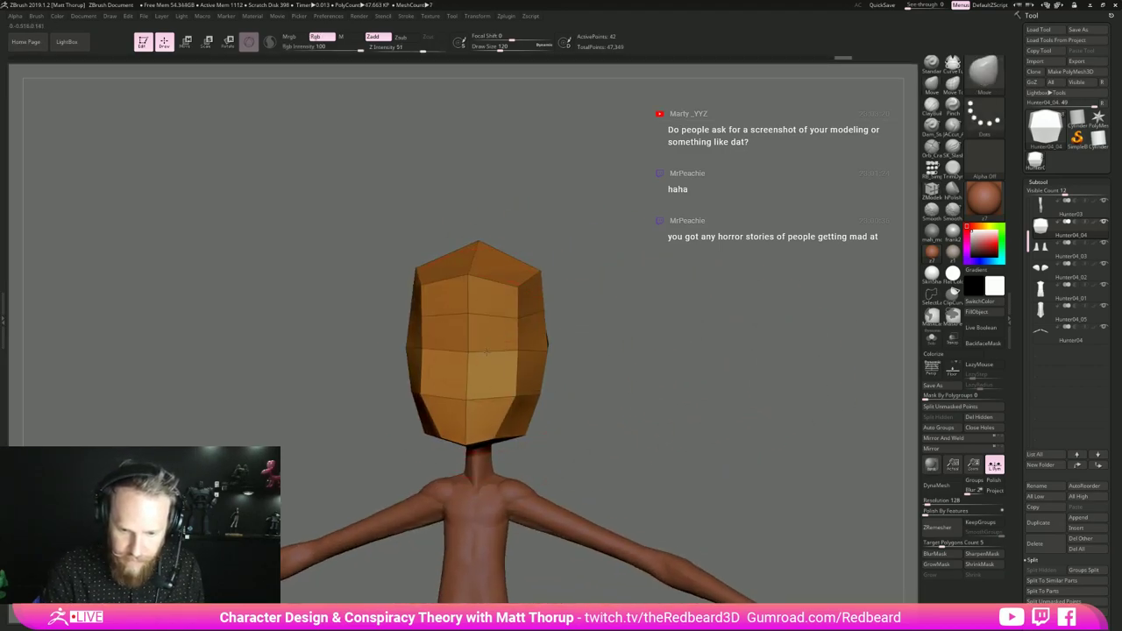
left_click_drag(491, 354, 487, 354)
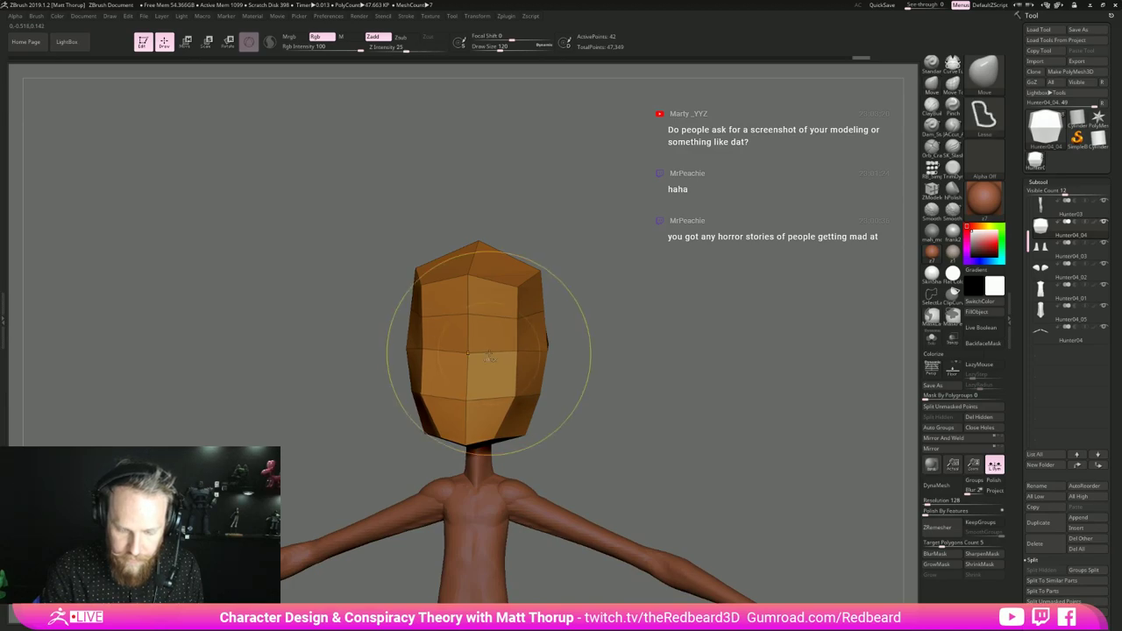
- Insert symmetrical vertical edge loops between the center and sides of the face with the ZModeler brush
key("b")
key("z")
key("m")
left_click(488, 373)
mouse_move(638, 355)
left_mouse_down("alt")
mouse_move(657, 369)
mouse_move(616, 371)
left_mouse_up("alt")
- Deepen the face at eye level and shape the brow with the Move brush at size 37
key("b")
key("m")
key("v")
key("s")
left_click(482, 349)
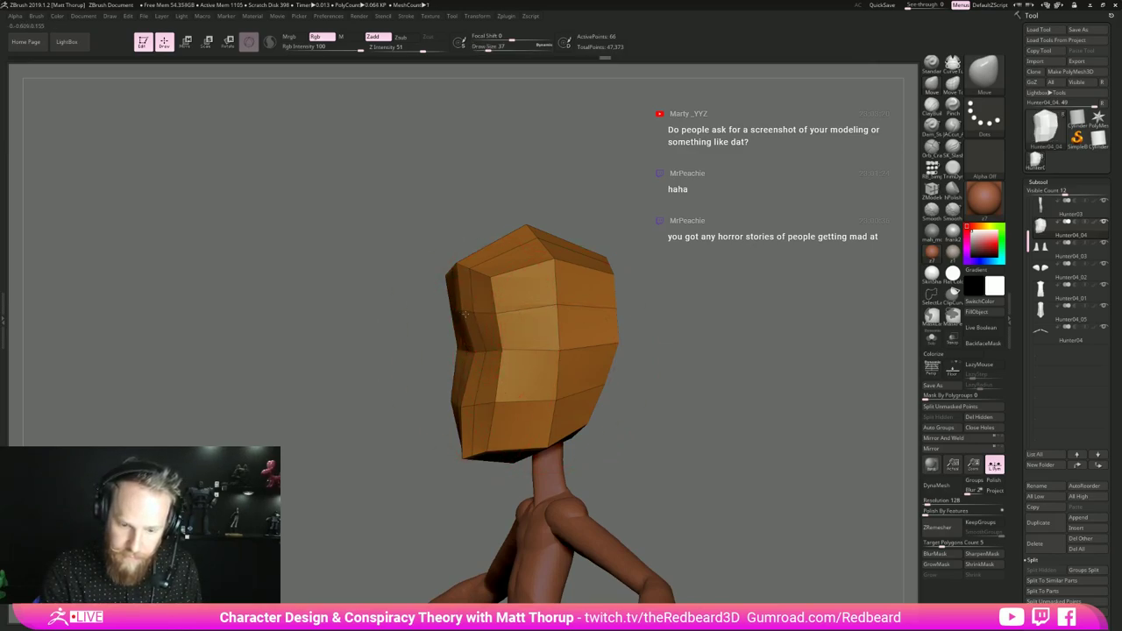
right_click_drag(466, 315, 504, 321)
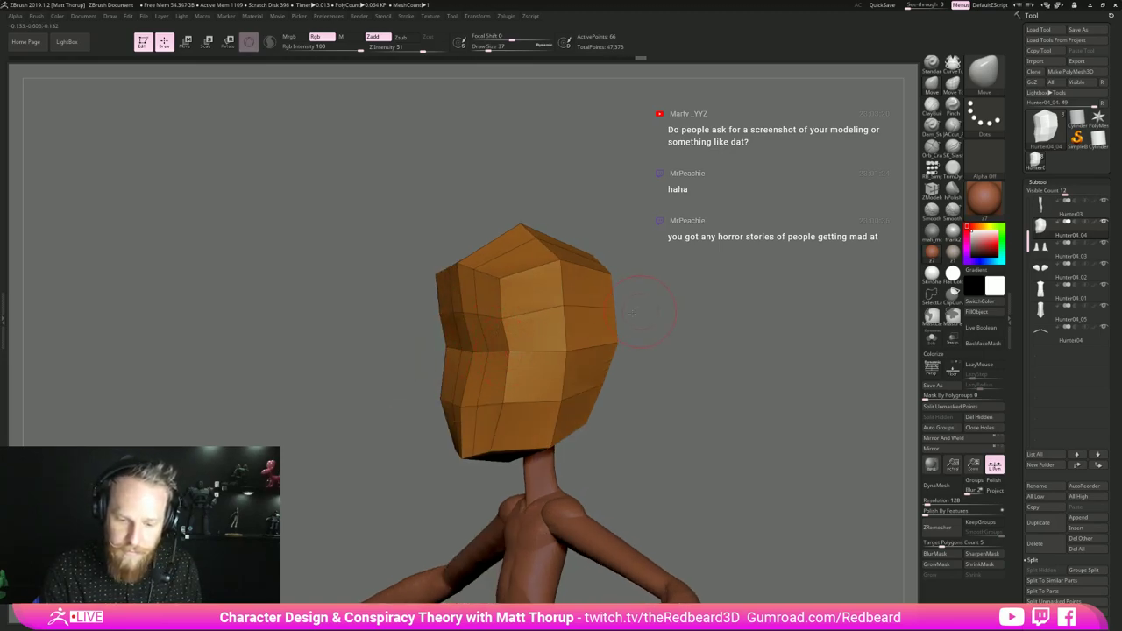
left_click_drag(644, 308, 526, 353)
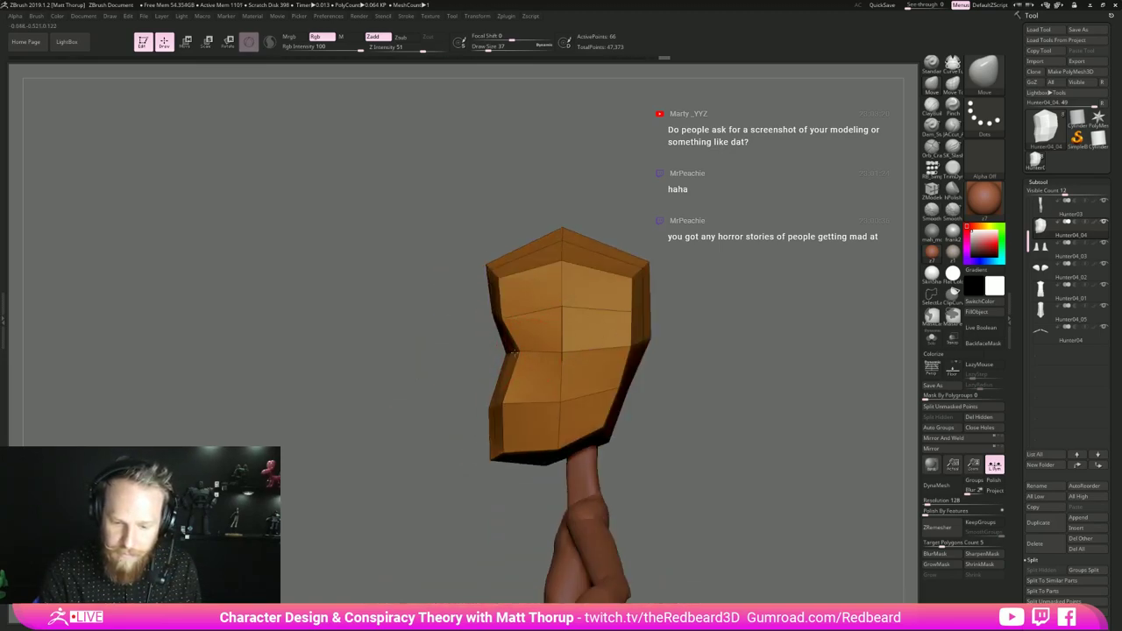
mouse_move(488, 393)
left_mouse_down()
mouse_move(481, 399)
mouse_move(601, 393)
mouse_move(627, 379)
mouse_move(567, 374)
left_mouse_up()
- Refine the eye-level indentation and the front of the lower face with the Move brush at size 56
key("s")
left_click_drag(505, 354, 509, 354)
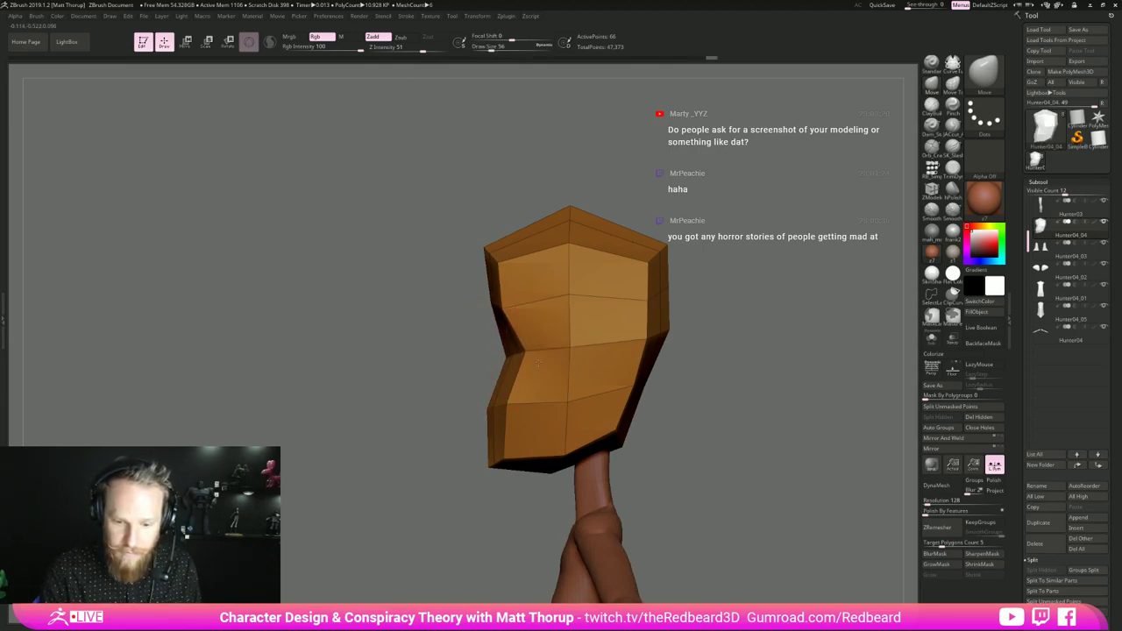
left_click_drag(493, 405, 497, 405)
right_click_drag(496, 405, 514, 421)
- Refine the cheek, mouth area and chin from several angles with the Move brush at sizes 20 and 29
key("s")
left_click_drag(514, 422, 506, 422)
left_click_drag(474, 474, 678, 383)
left_click_drag(471, 466, 624, 421)
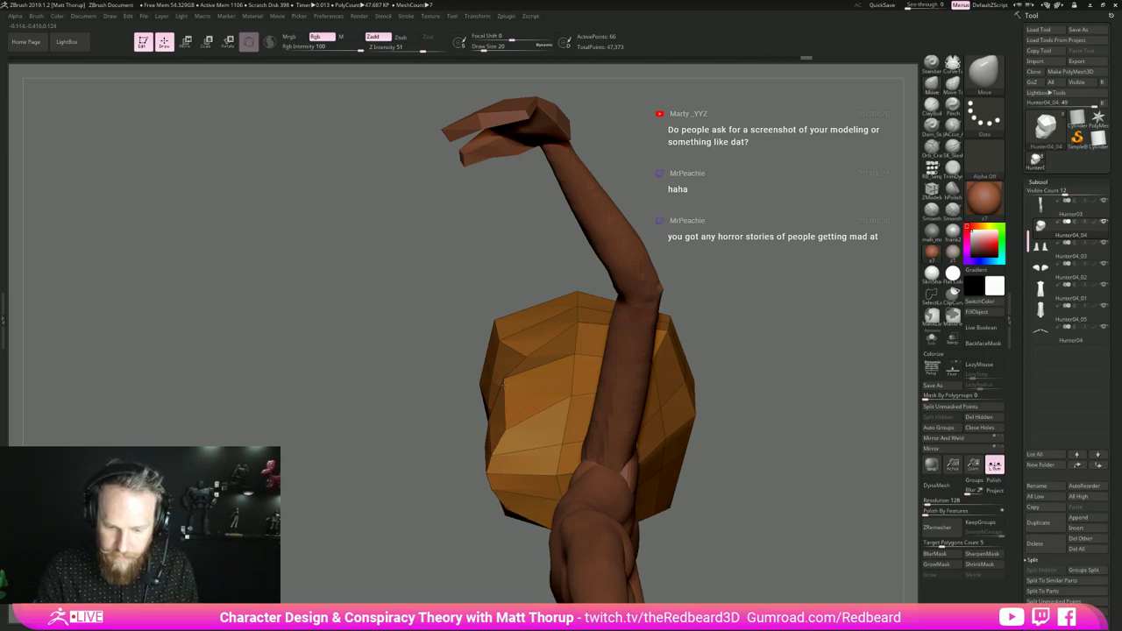
left_click_drag(453, 517, 478, 576)
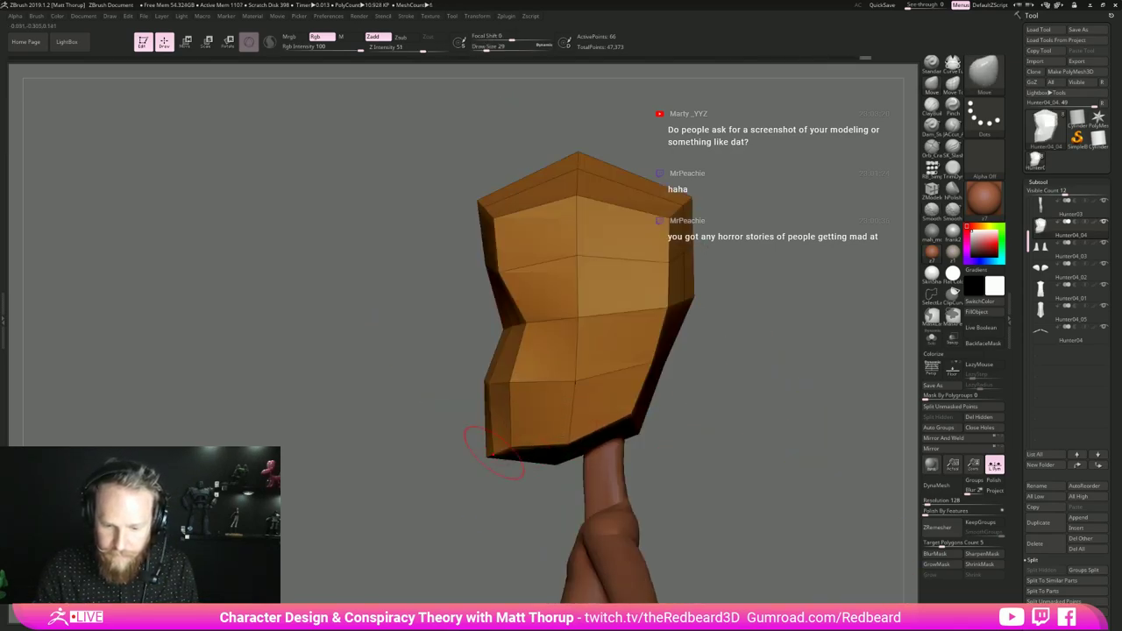
left_click_drag(493, 452, 522, 444)
mouse_move(583, 418)
left_mouse_down()
mouse_move(601, 429)
mouse_move(602, 397)
mouse_move(639, 418)
mouse_move(580, 429)
mouse_move(648, 405)
left_mouse_up()
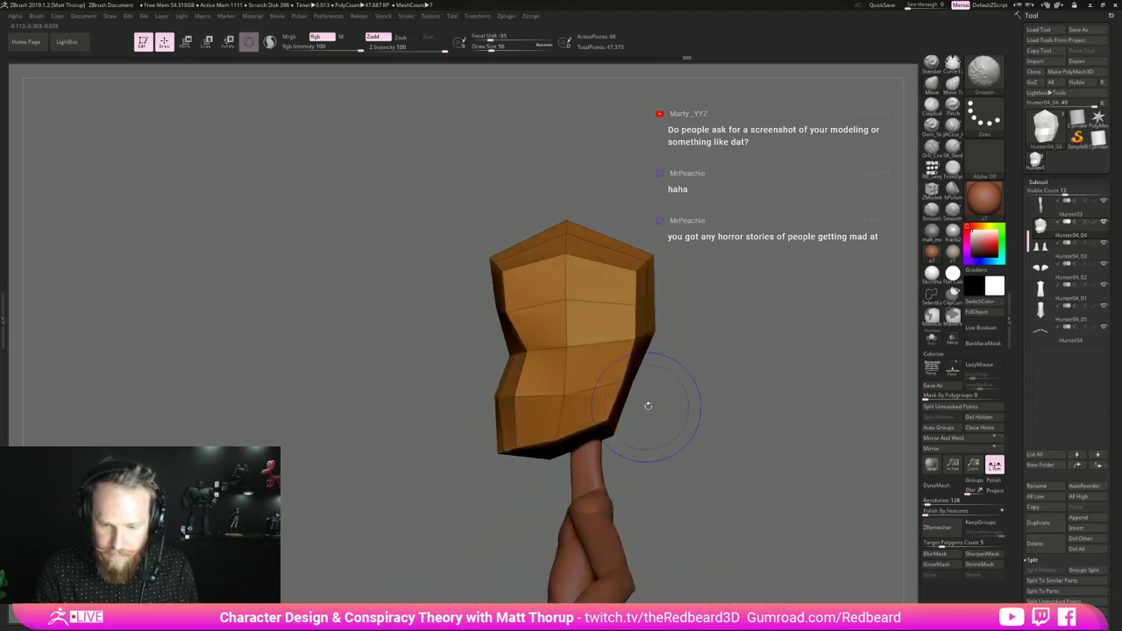
- Insert a vertical edge loop through the rear half of the head's sides with the ZModeler brush
key("b")
key("z")
key("m")
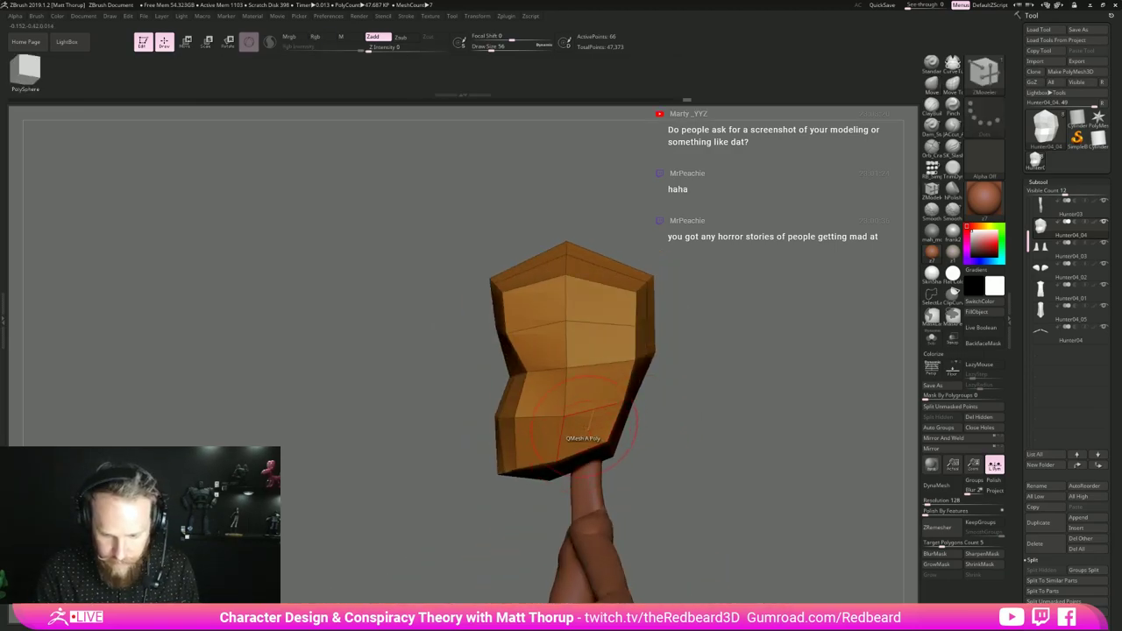
left_click(591, 412)
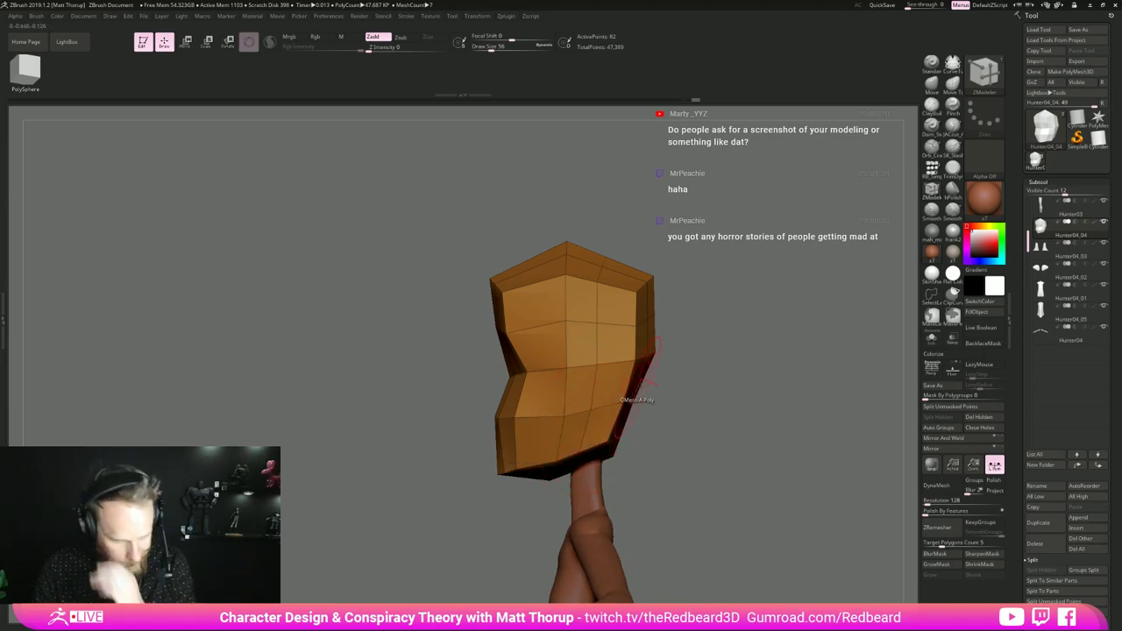
left_click_drag(754, 386, 621, 401)
- Shape the rear of the jaw and the underside of the head around the neck with the Move brush
key("b")
key("m")
key("v")
key("s")
left_click(594, 416)
mouse_move(745, 429)
left_mouse_down()
mouse_move(693, 390)
mouse_move(644, 419)
mouse_move(663, 403)
left_mouse_up()
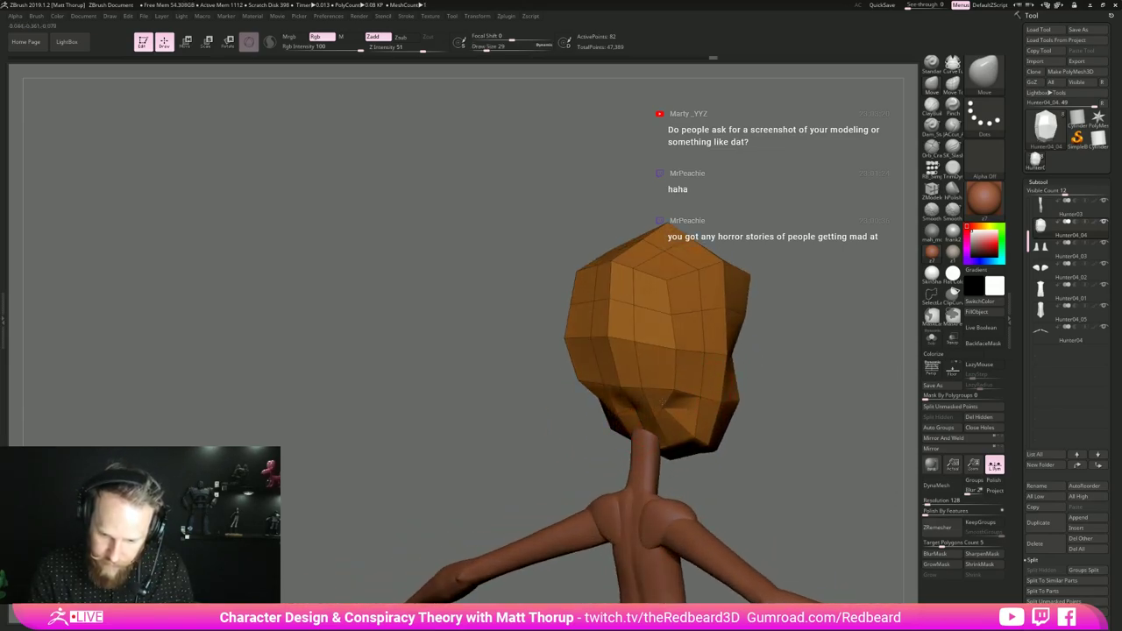
- Round the back and lower rear of the skull from several angles with the Move brush, adjusting its size
mouse_move(684, 464)
left_mouse_down()
mouse_move(771, 433)
mouse_move(714, 412)
mouse_move(732, 397)
left_mouse_up()
key("s")
left_click_drag(636, 389, 637, 389)
left_click_drag(733, 395, 669, 431)
key("s")
left_click_drag(625, 407, 620, 406)
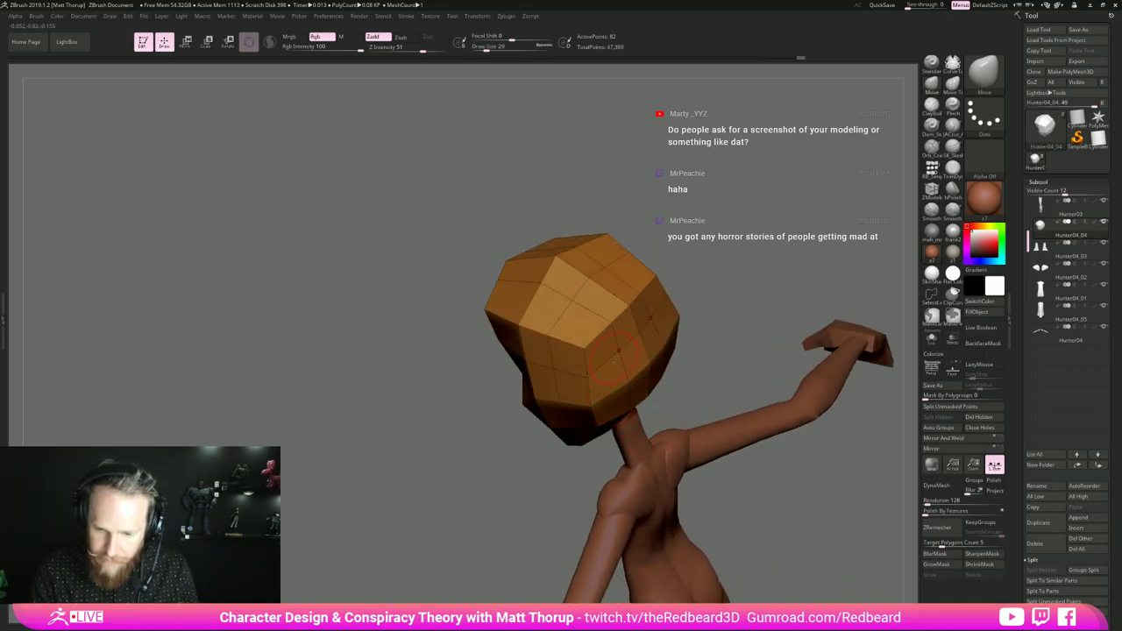
- Smooth the back and side of the skull, and lower the peak of the crown into a rounder profile with the Move brush at size 29
left_click_drag(589, 350, 641, 302, "shift")
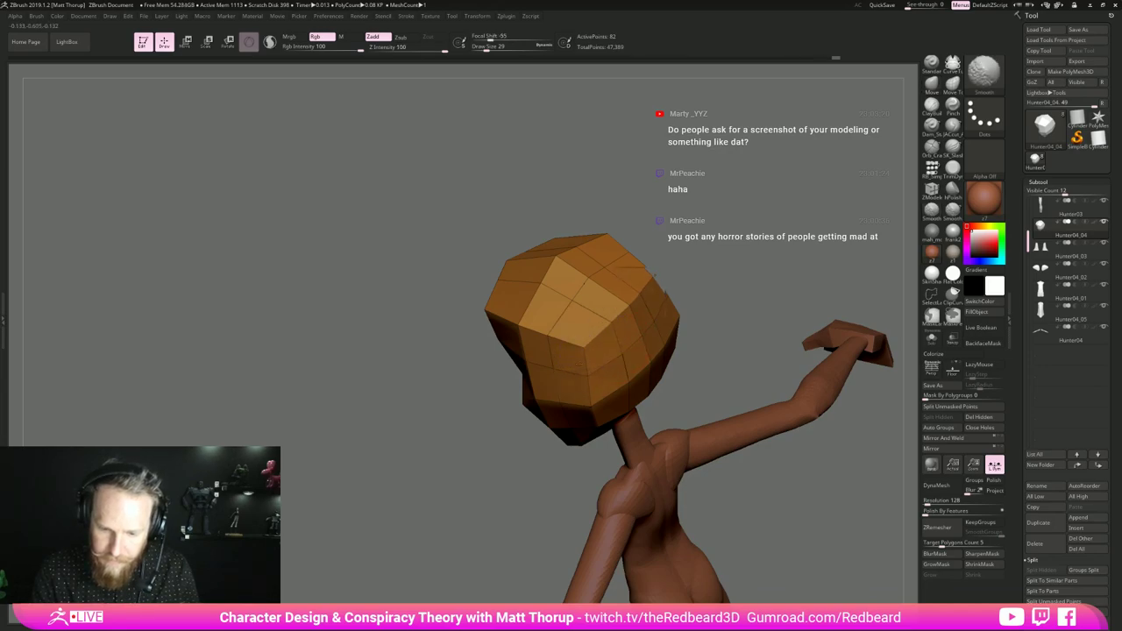
left_click_drag(551, 338, 556, 419, "shift")
mouse_move(704, 371)
left_mouse_down("shift")
mouse_move(765, 288)
mouse_move(685, 336)
left_mouse_up("shift")
right_click_drag(683, 338, 565, 326)
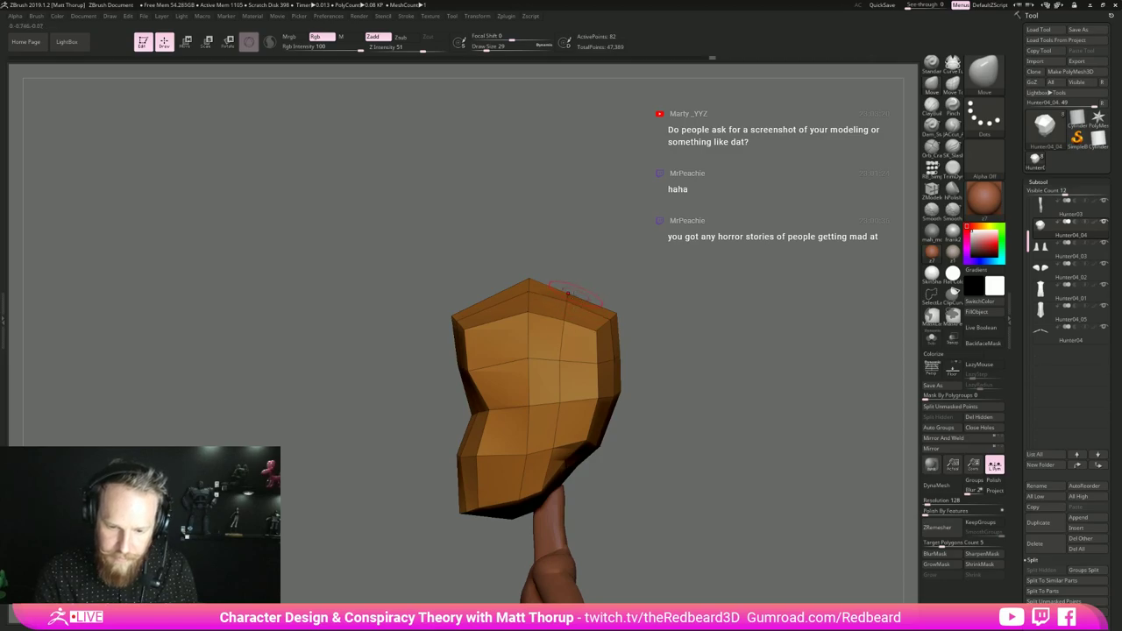
mouse_move(529, 285)
left_mouse_down()
mouse_move(528, 298)
mouse_move(574, 290)
left_mouse_up()
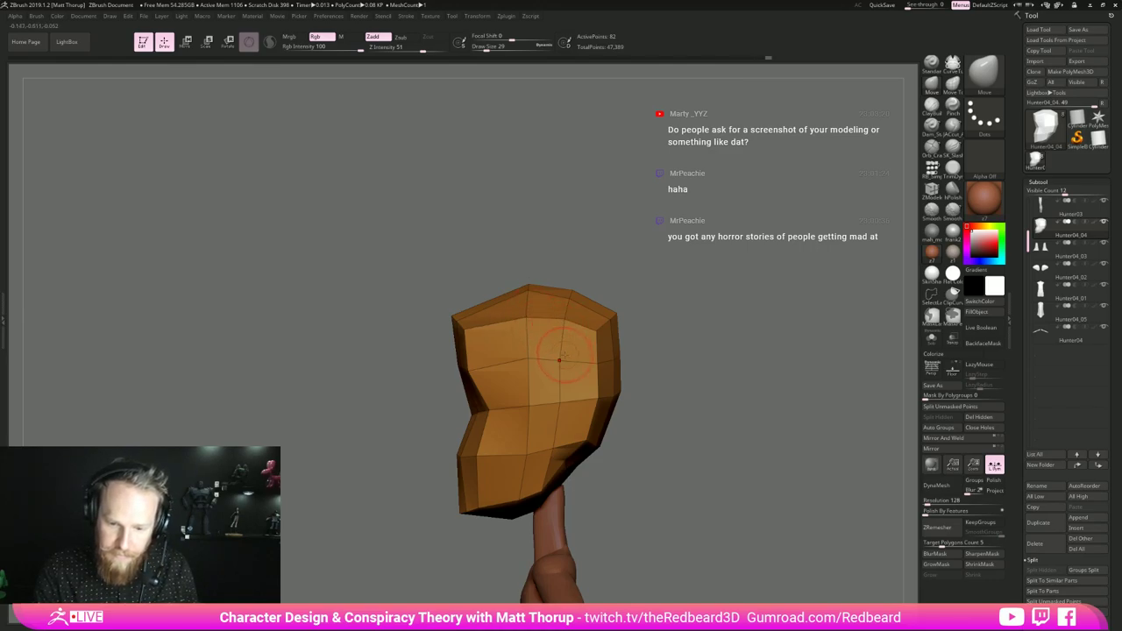
- Adjust the vertices on the side of the skull, and even out the crown from above with the Move brush at size 41
mouse_move(561, 400)
right_mouse_down()
mouse_move(513, 408)
mouse_move(488, 473)
right_mouse_up()
left_click_drag(561, 371, 580, 375)
left_click_drag(557, 335, 555, 346)
right_click_drag(552, 353, 576, 452)
left_click_drag(603, 343, 609, 339)
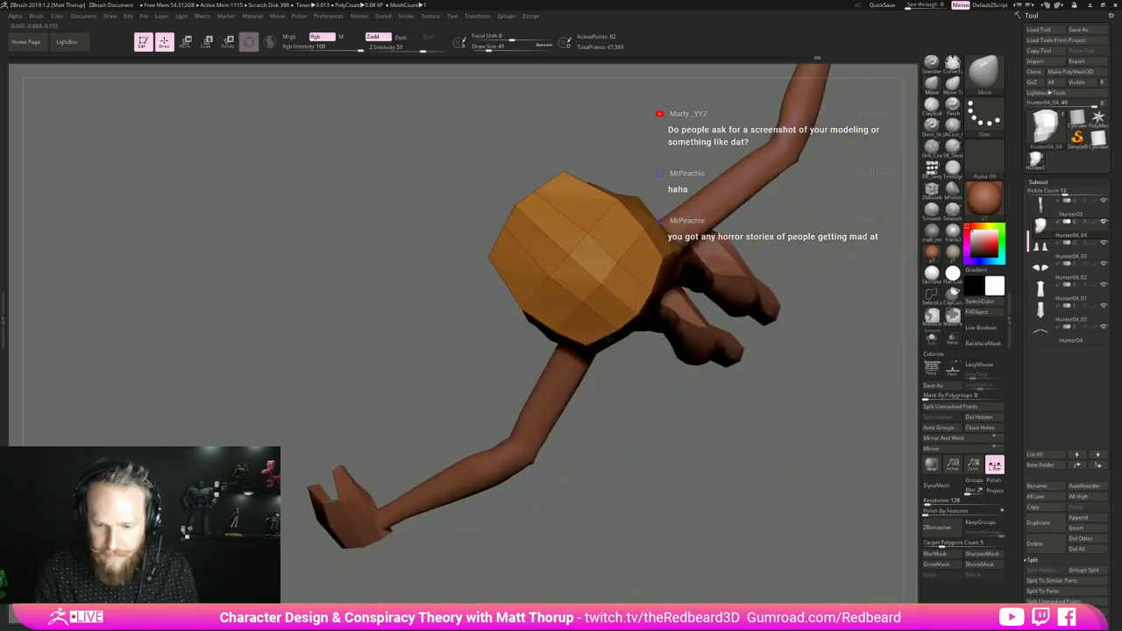
right_click_drag(600, 447, 594, 473)
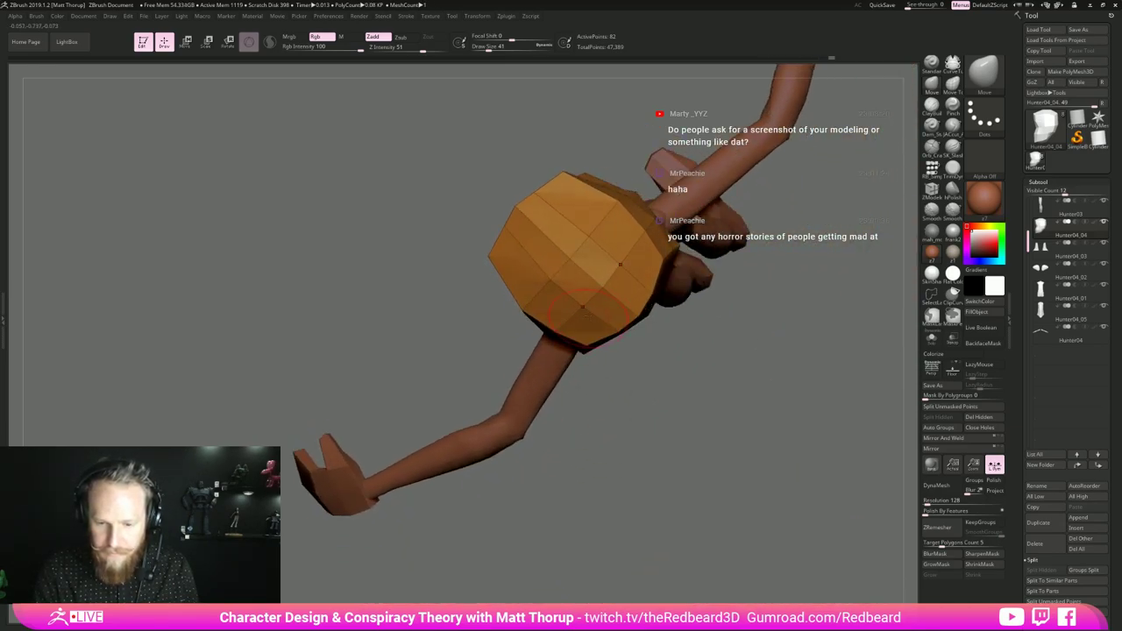
right_click_drag(615, 373, 704, 370, "ctrl")
- Compare the front view of the head with the reference sketch
key("alt+Tab")
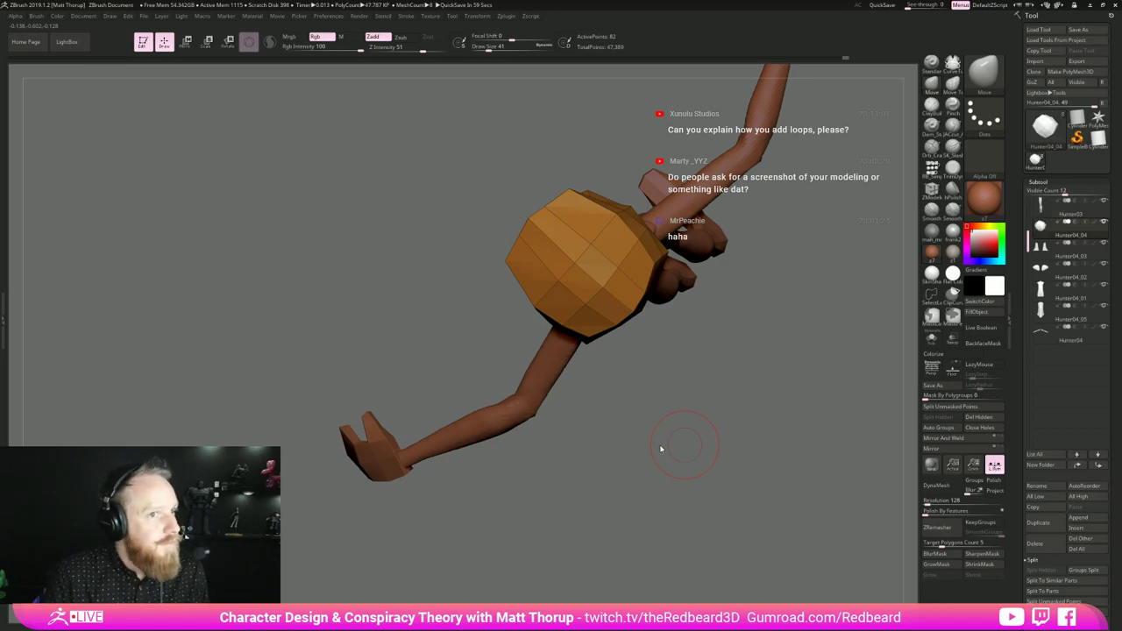
key("alt+Tab")
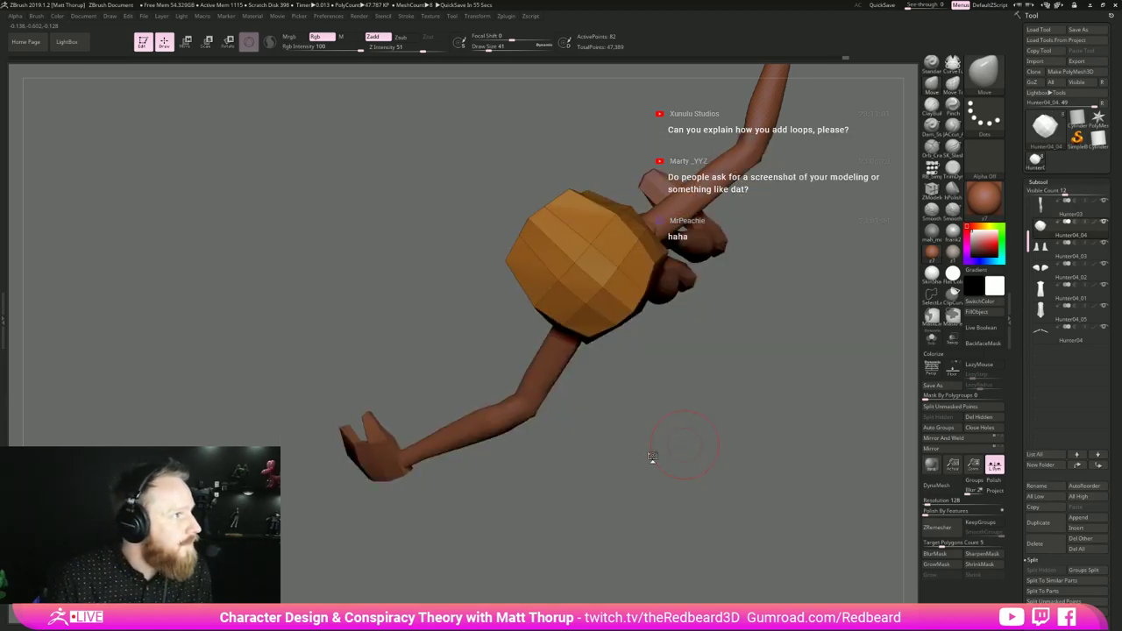
left_click_drag(656, 514, 664, 468)
mouse_move(675, 395)
left_mouse_down()
mouse_move(733, 365)
mouse_move(616, 432)
mouse_move(748, 430)
mouse_move(628, 407)
mouse_move(651, 471)
left_mouse_up()
key("s")
left_click_drag(556, 448, 560, 449)
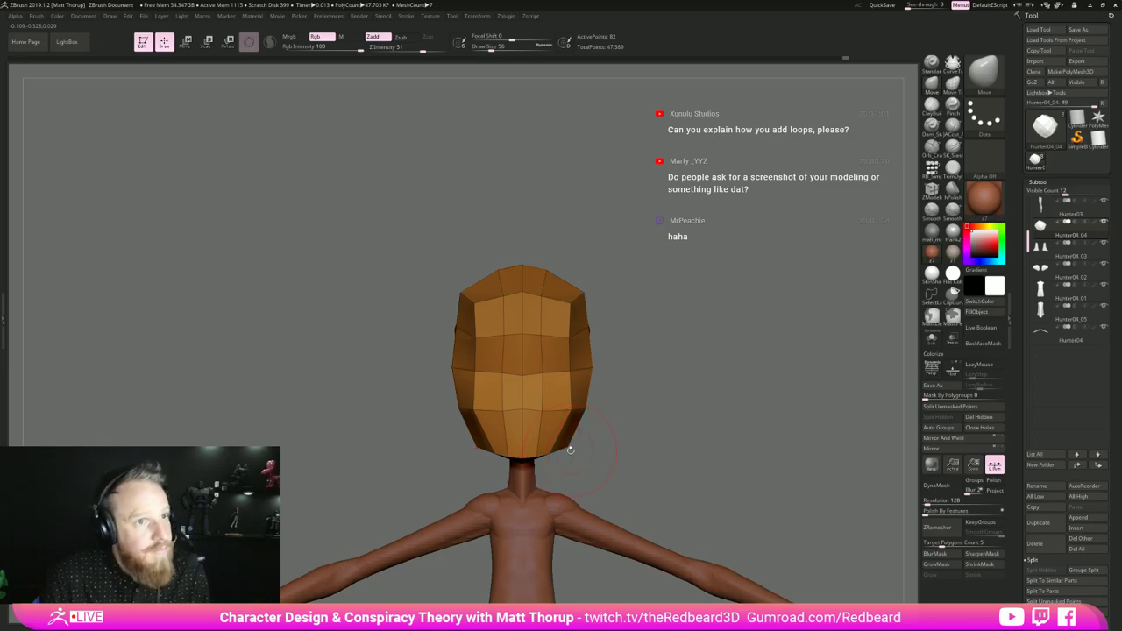
key("alt+Tab")
key("alt+Tab")
key("alt+Tab")
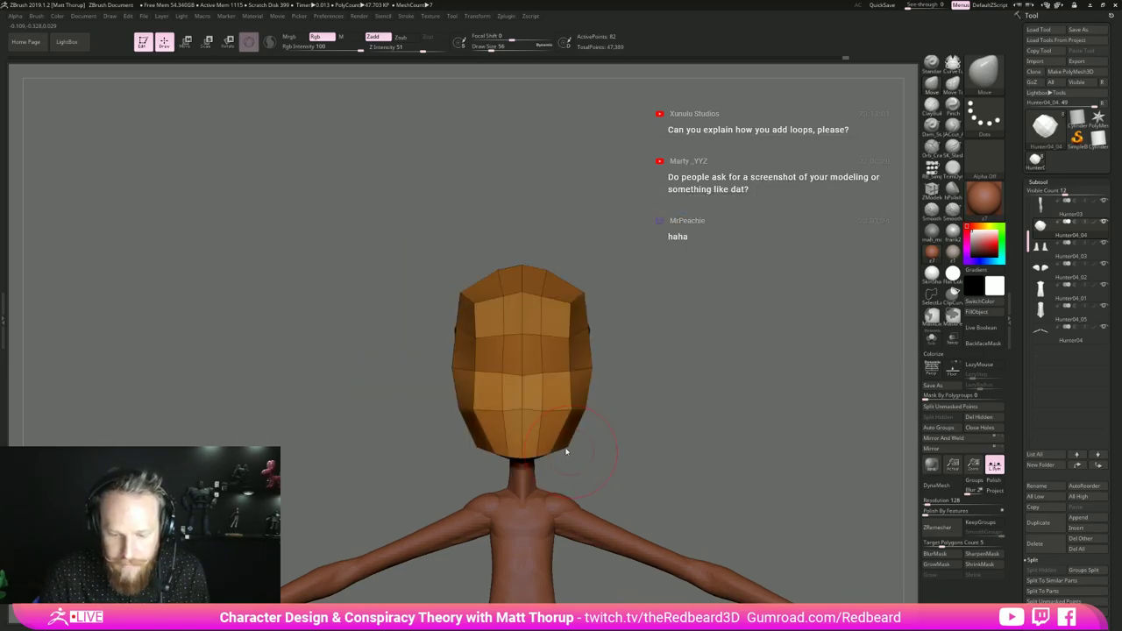
- Raise the centre of the mouth area slightly in front view with the Move brush
left_click_drag(699, 393, 574, 448)
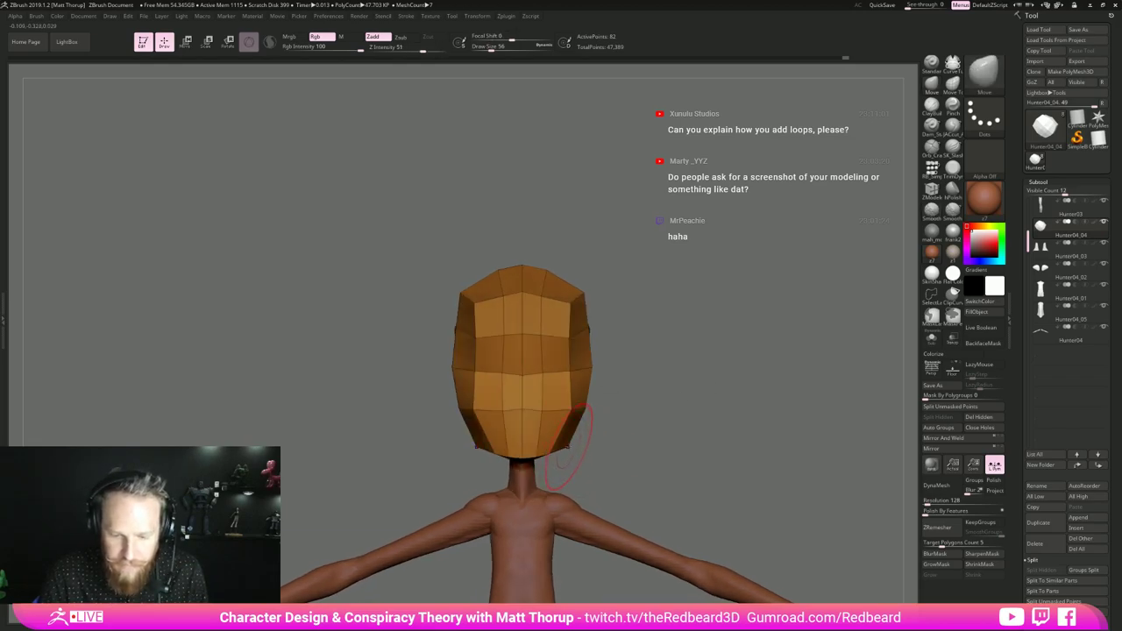
key("s")
left_click_drag(522, 409, 521, 405)
mouse_move(664, 433)
left_mouse_down()
mouse_move(606, 445)
mouse_move(568, 429)
mouse_move(617, 429)
left_mouse_up()
key("s")
key("shift+f")
key("shift+f")
left_click_drag(685, 419, 719, 433)
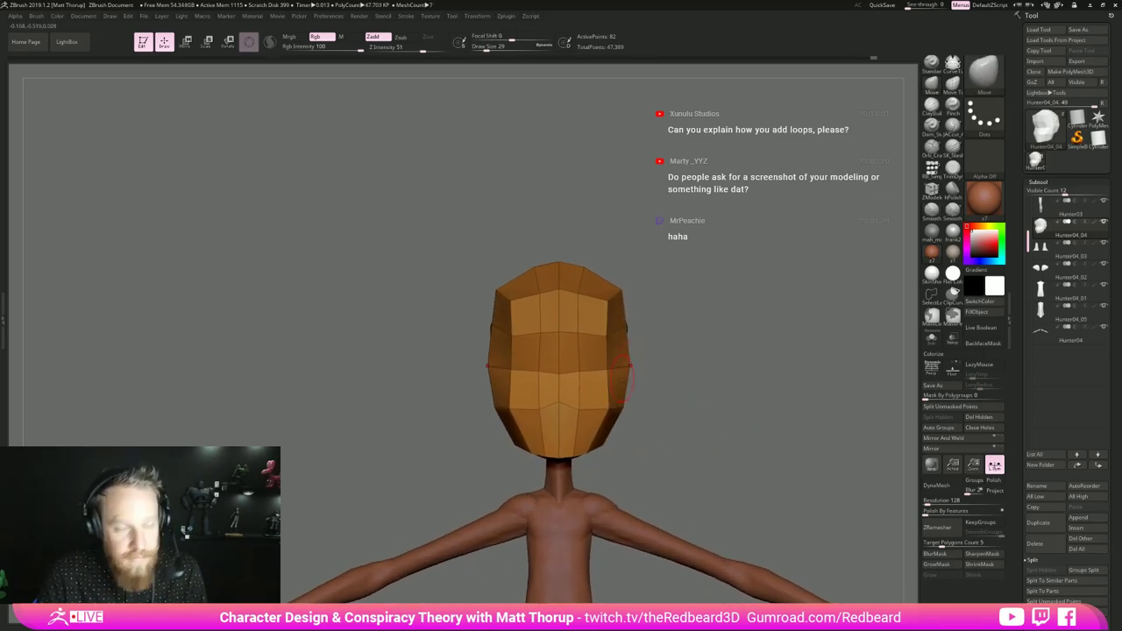
- Pull the widest vertices on the sides of the face inward at cheek height with the Move brush at size 39
key("s")
left_click_drag(612, 376, 615, 376)
left_click_drag(629, 368, 609, 342)
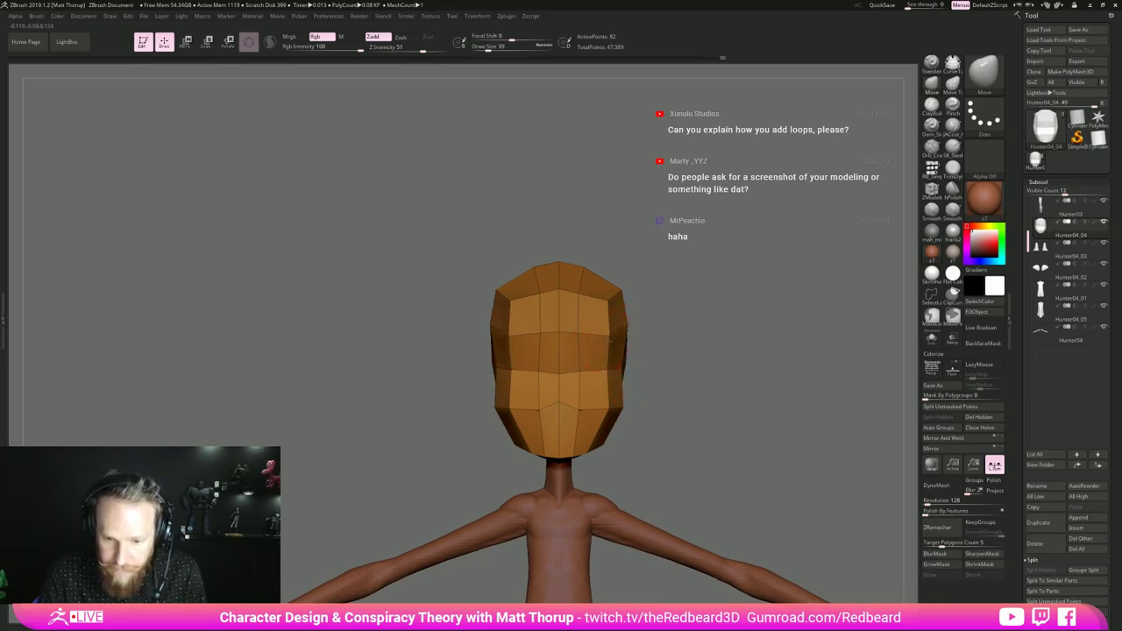
mouse_move(626, 328)
right_mouse_down()
mouse_move(651, 349)
mouse_move(620, 345)
right_mouse_up()
left_click_drag(659, 393, 664, 388)
- Nudge the back of the skull outward in side view with the Move brush at size 51, and check the whole head without polyframe lines
mouse_move(706, 346)
right_mouse_down()
mouse_move(757, 332)
mouse_move(772, 362)
right_mouse_up()
key("bracketright")
left_click_drag(677, 332, 680, 332)
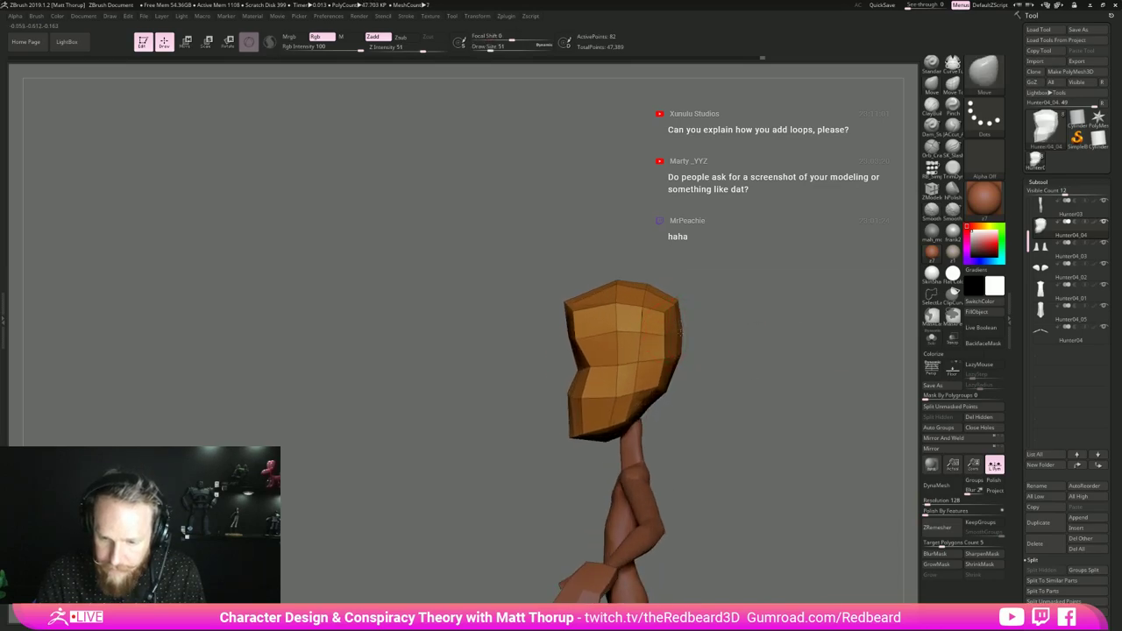
mouse_move(708, 340)
right_mouse_down()
mouse_move(782, 331)
mouse_move(697, 345)
mouse_move(695, 332)
right_mouse_up()
right_click_drag(695, 331, 761, 372)
key("shift+f")
key("shift+f")
right_click_drag(760, 372, 744, 368)
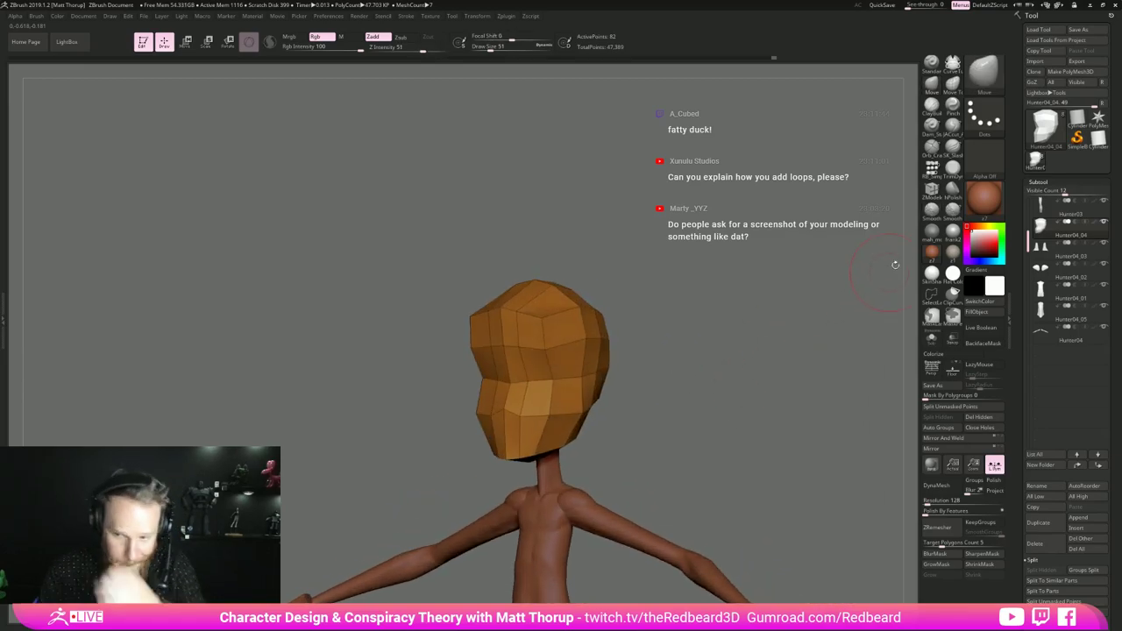
- Insert a mirrored pair of cylinder discs on the sides of the head as ears, using the simple-shapes insert brush
left_click(932, 170)
left_click(64, 70)
right_click_drag(730, 363, 662, 396)
left_click_drag(571, 429, 611, 445)
mouse_move(649, 417)
right_mouse_down()
mouse_move(735, 405)
mouse_move(677, 448)
mouse_move(679, 504)
right_mouse_up()
- Move the ear discs against the sides of the head and rotate them in top view with the transform gizmo
key("b")
key("z")
key("m")
key("w")
left_click_drag(596, 418, 545, 453)
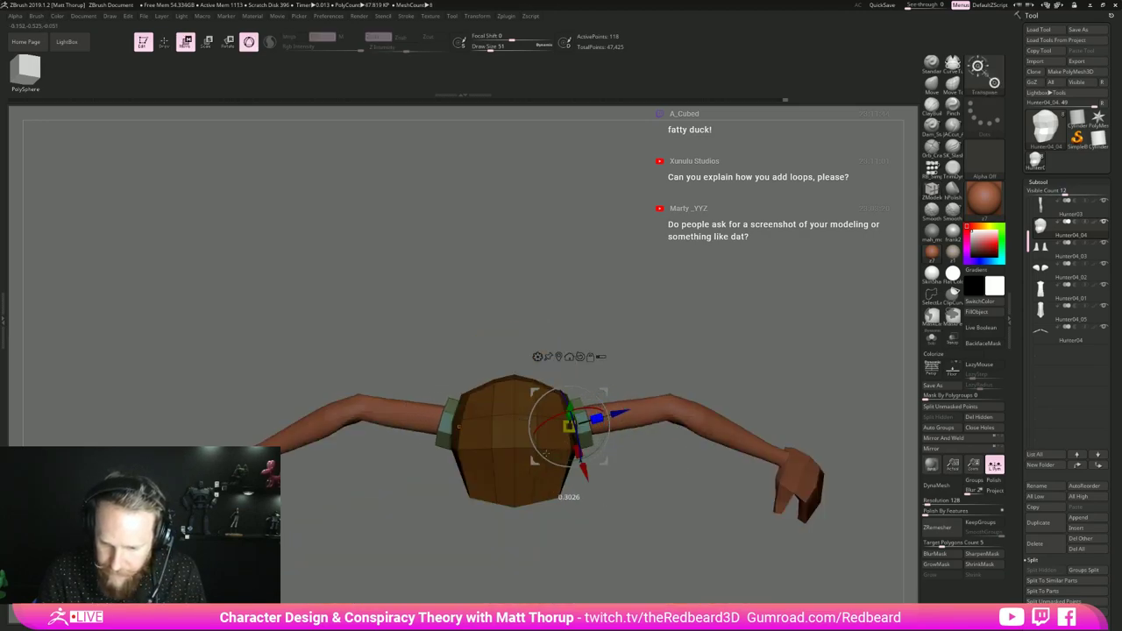
left_click_drag(619, 412, 586, 462)
right_click_drag(698, 487, 616, 392)
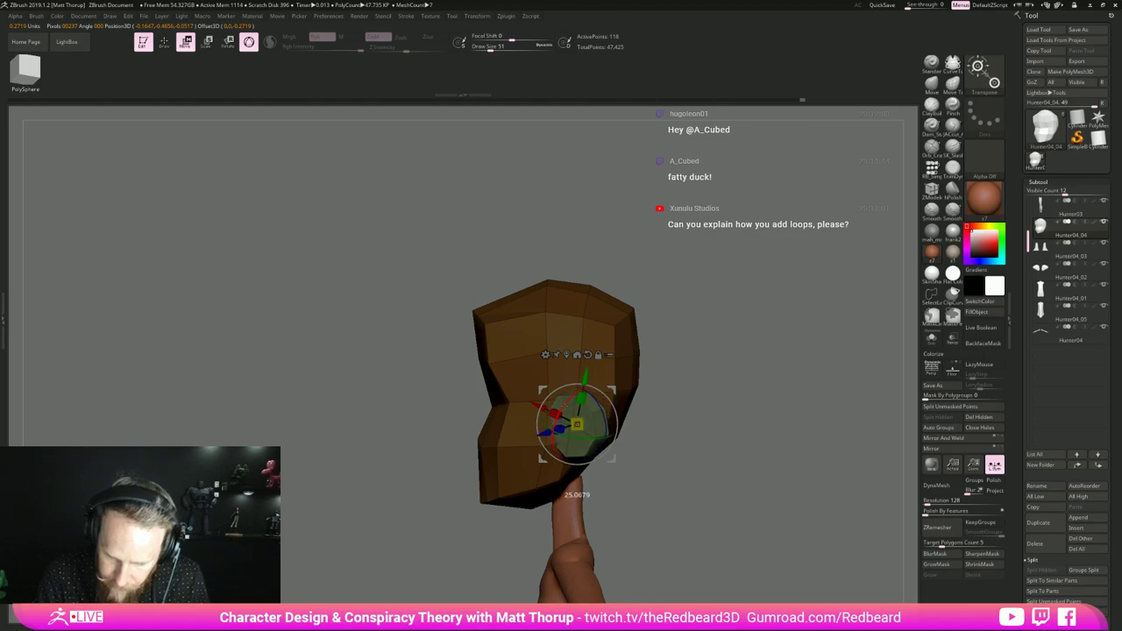
- Refine the tilt and placement of the ears from the front, top and side with the transform gizmo
right_click_drag(682, 372, 704, 377)
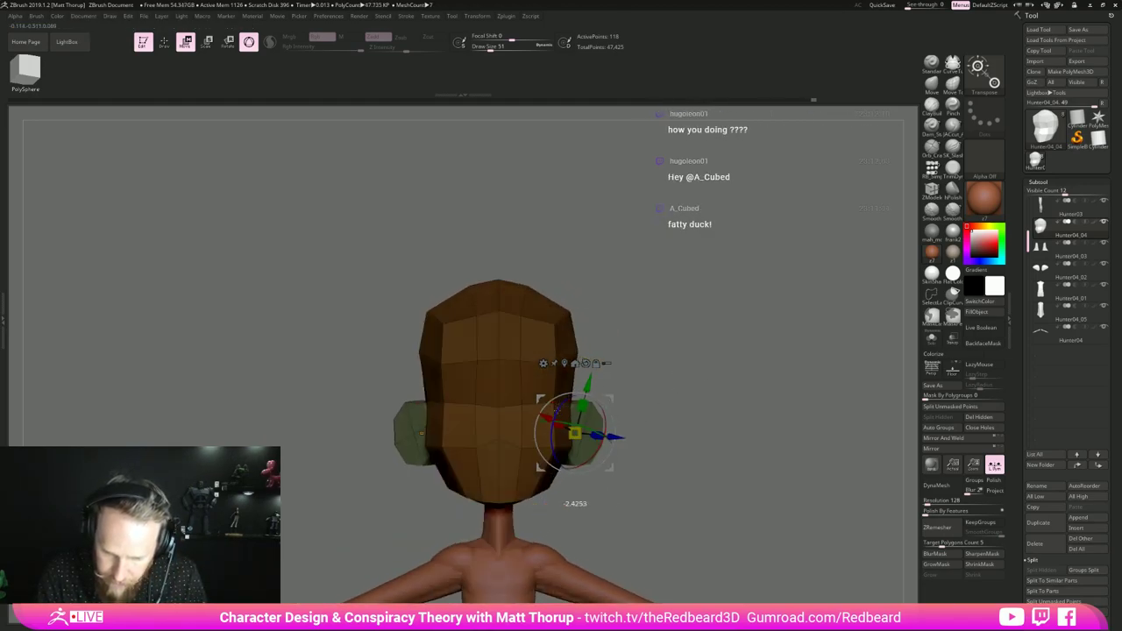
left_click_drag(552, 429, 550, 433)
right_click_drag(550, 433, 545, 475)
left_click_drag(607, 430, 605, 443)
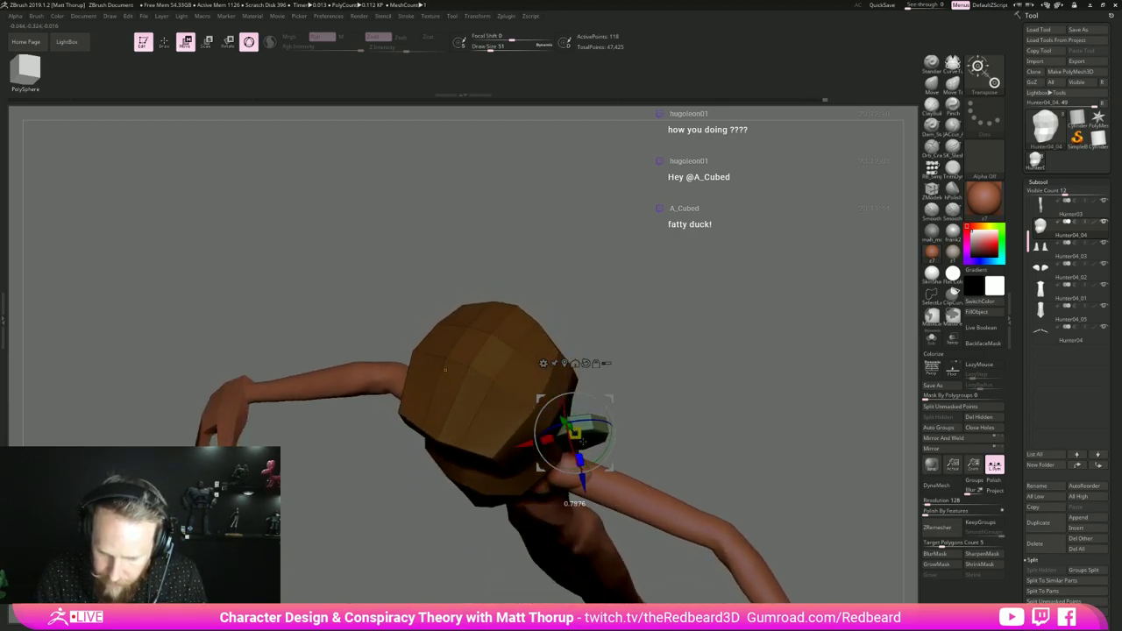
right_click_drag(638, 443, 560, 412)
left_click_drag(561, 437, 562, 437)
right_click_drag(657, 412, 690, 403)
left_click_drag(501, 444, 628, 439)
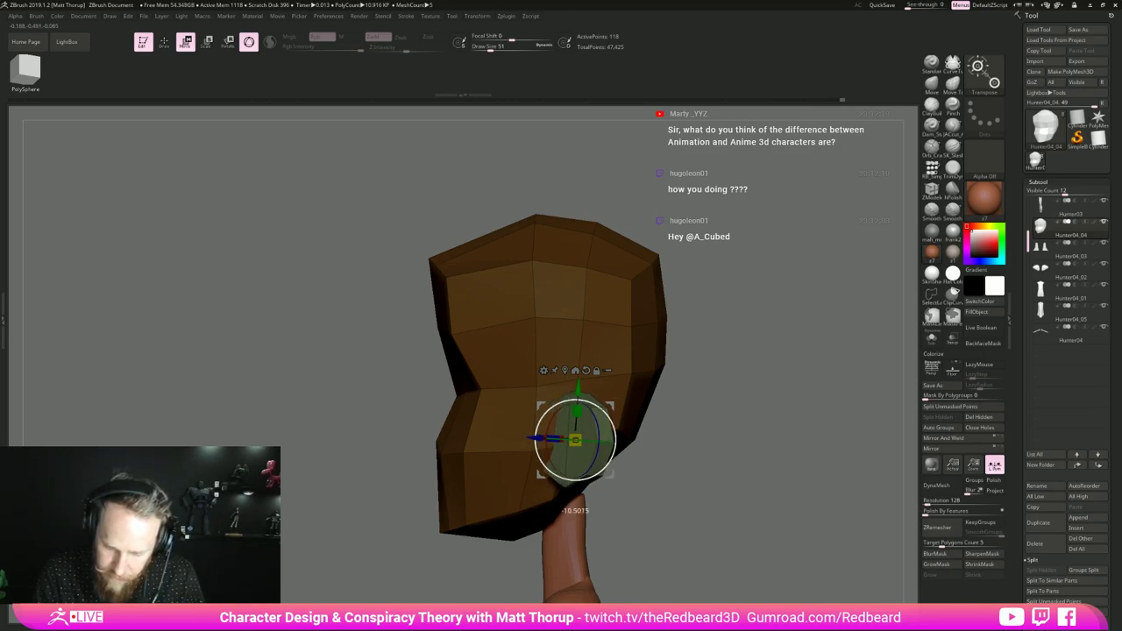
- Reshape the upper and lower outlines of the ears with the Move brush at size 44
right_click_drag(653, 350, 584, 313)
key("q")
right_click_drag(661, 430, 569, 462)
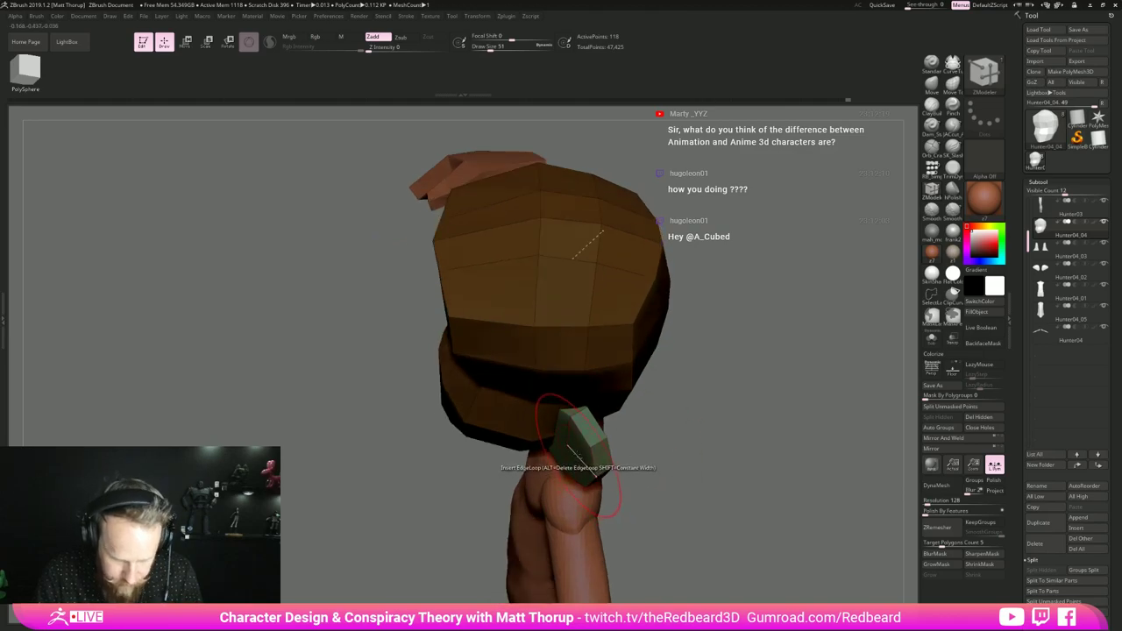
key("b")
key("m")
key("v")
key("s")
left_click_drag(573, 443, 567, 441)
right_click_drag(578, 428, 586, 413)
left_click_drag(597, 410, 679, 362)
key("s")
left_click_drag(609, 378, 626, 368)
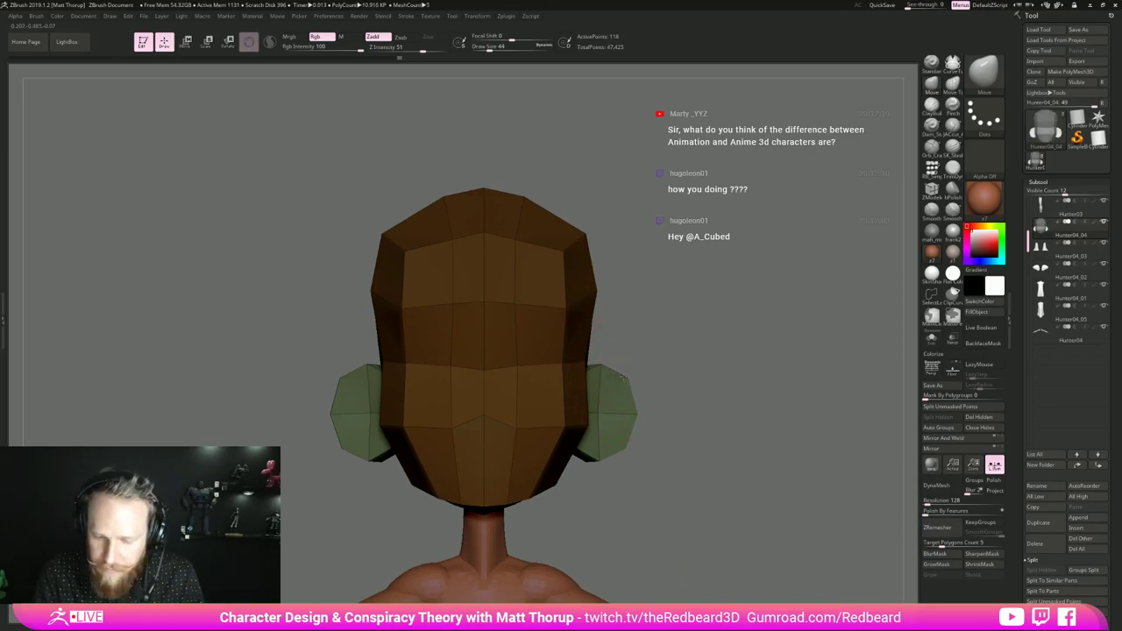
left_click_drag(613, 461, 579, 474)
mouse_move(575, 450)
left_mouse_down()
mouse_move(587, 461)
mouse_move(608, 452)
left_mouse_up()
mouse_move(662, 424)
left_mouse_down()
mouse_move(625, 426)
mouse_move(647, 408)
left_mouse_up()
left_click_drag(673, 422, 737, 360)
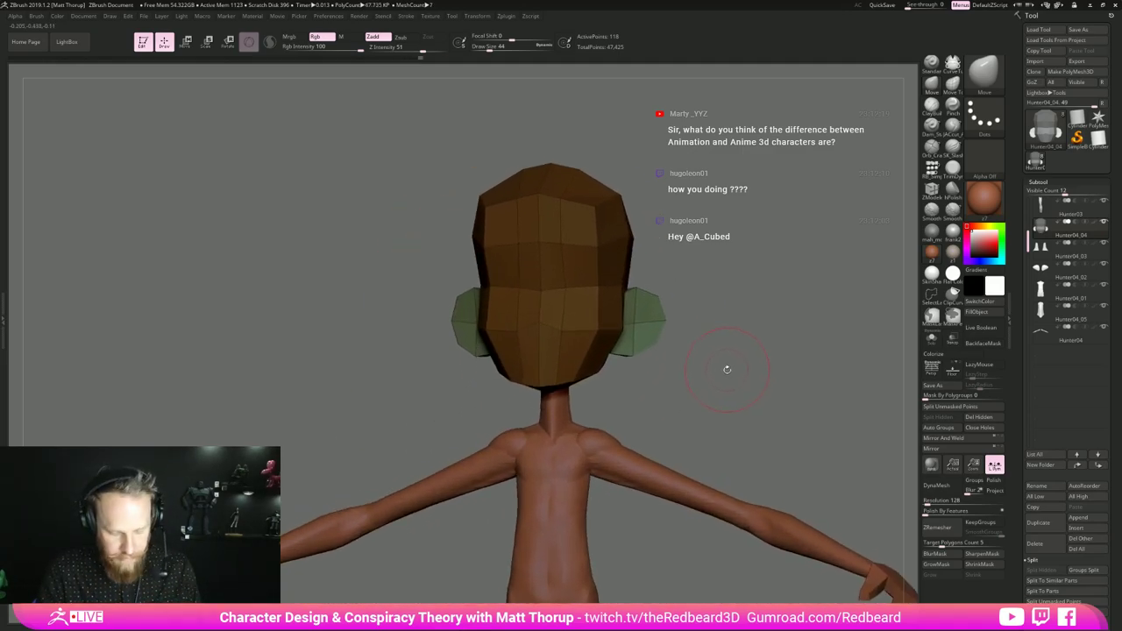
- Rotate the ears in top view to adjust how far they flare away from the head, using the transform gizmo
key("r")
left_click_drag(701, 381, 653, 395)
left_click_drag(584, 324, 703, 405)
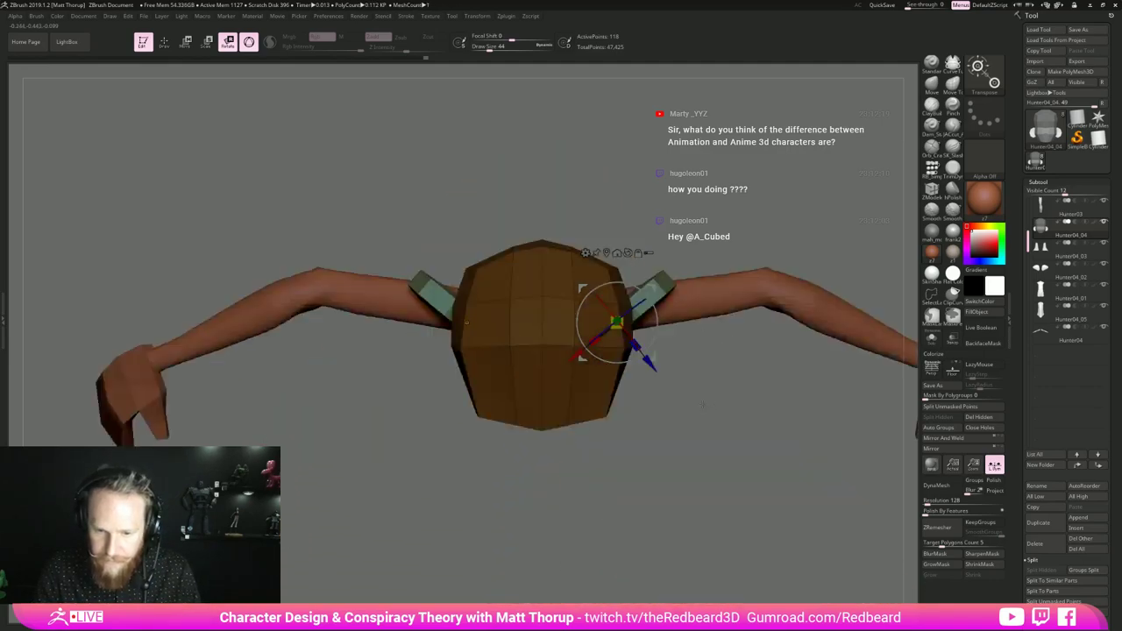
left_click_drag(653, 357, 685, 326)
key("q")
- Insert a small sphere in the middle of the face as the nose, using the simple-shapes insert brush at size 23
mouse_move(772, 350)
left_mouse_down("alt")
mouse_move(721, 323)
mouse_move(758, 342)
left_mouse_up("alt")
key("shift+f")
mouse_move(758, 341)
left_mouse_down("alt")
mouse_move(747, 302)
mouse_move(723, 311)
mouse_move(778, 359)
mouse_move(806, 361)
left_mouse_up("alt")
mouse_move(806, 361)
left_mouse_down("alt")
mouse_move(806, 391)
mouse_move(829, 307)
left_mouse_up("alt")
left_click(931, 169)
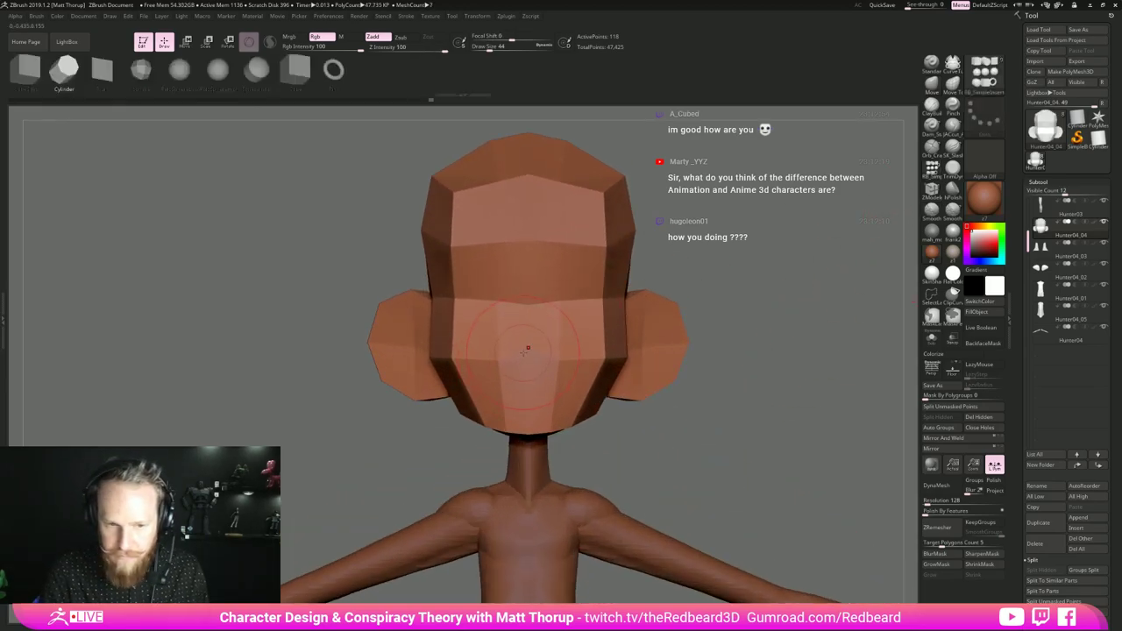
left_click(141, 71)
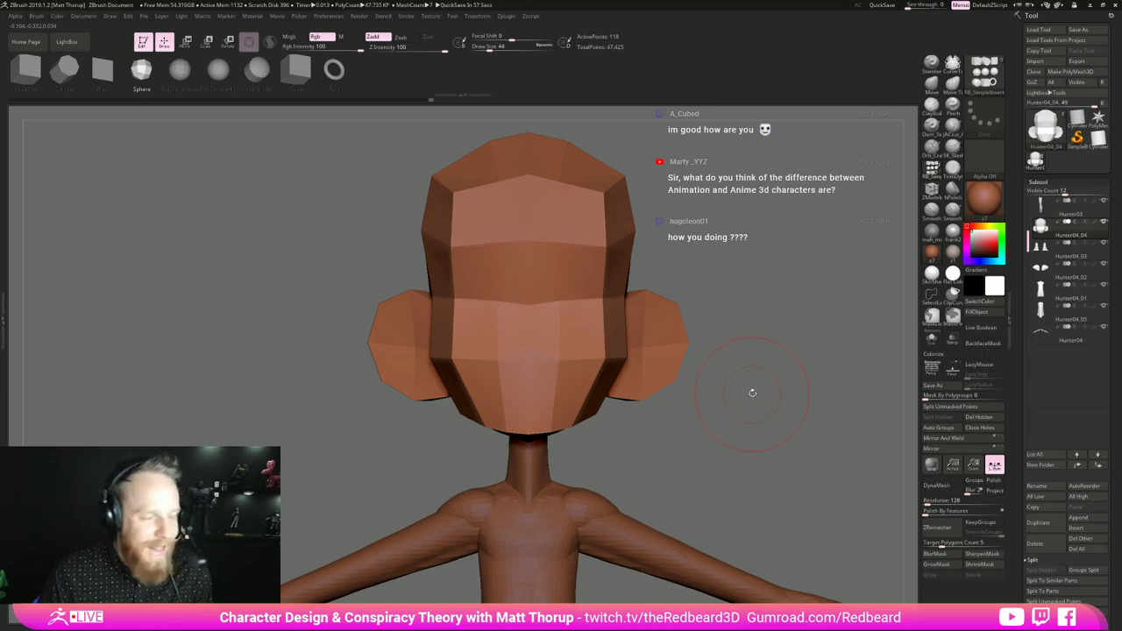
key("alt+Tab")
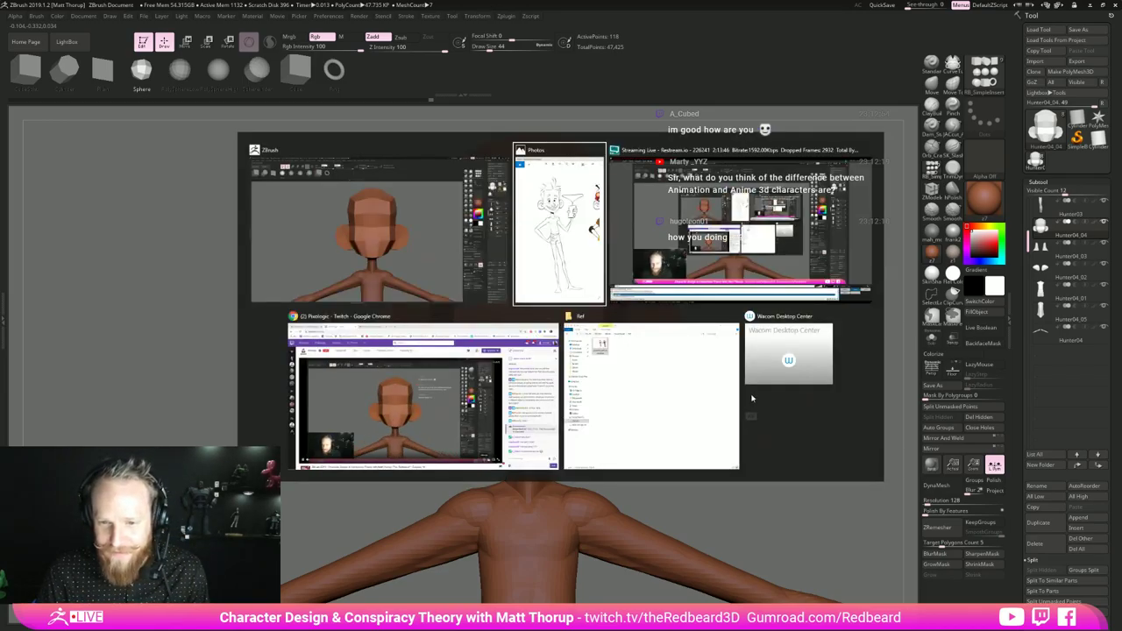
key("alt+Tab")
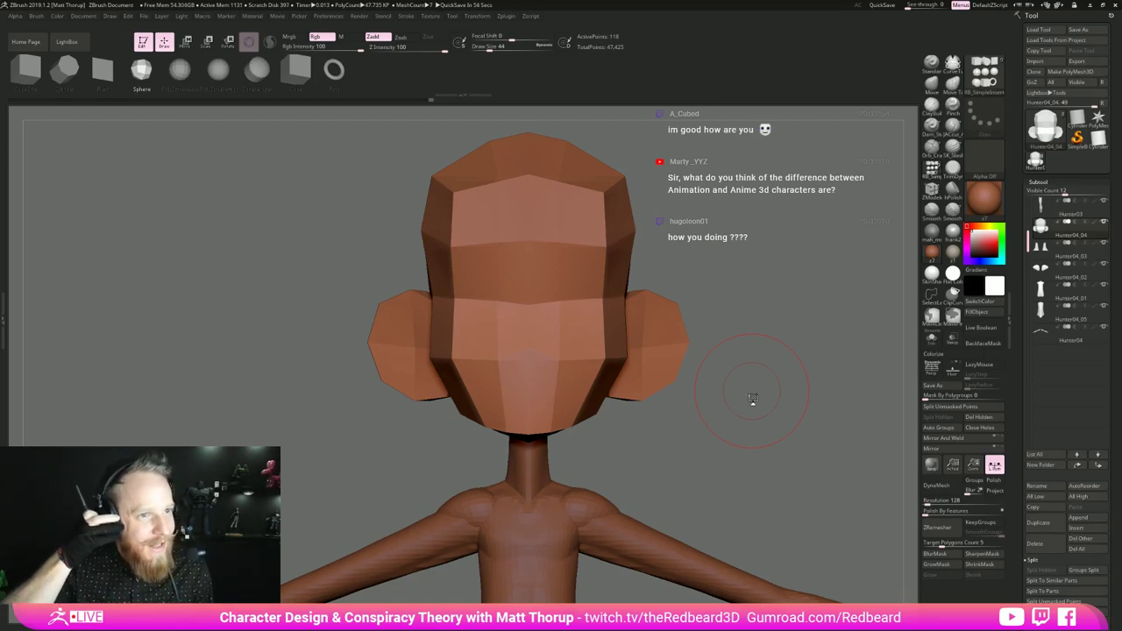
left_click_drag(706, 390, 676, 405)
key("s")
mouse_move(502, 359)
left_mouse_down()
mouse_move(489, 377)
mouse_move(500, 379)
mouse_move(485, 376)
left_mouse_up()
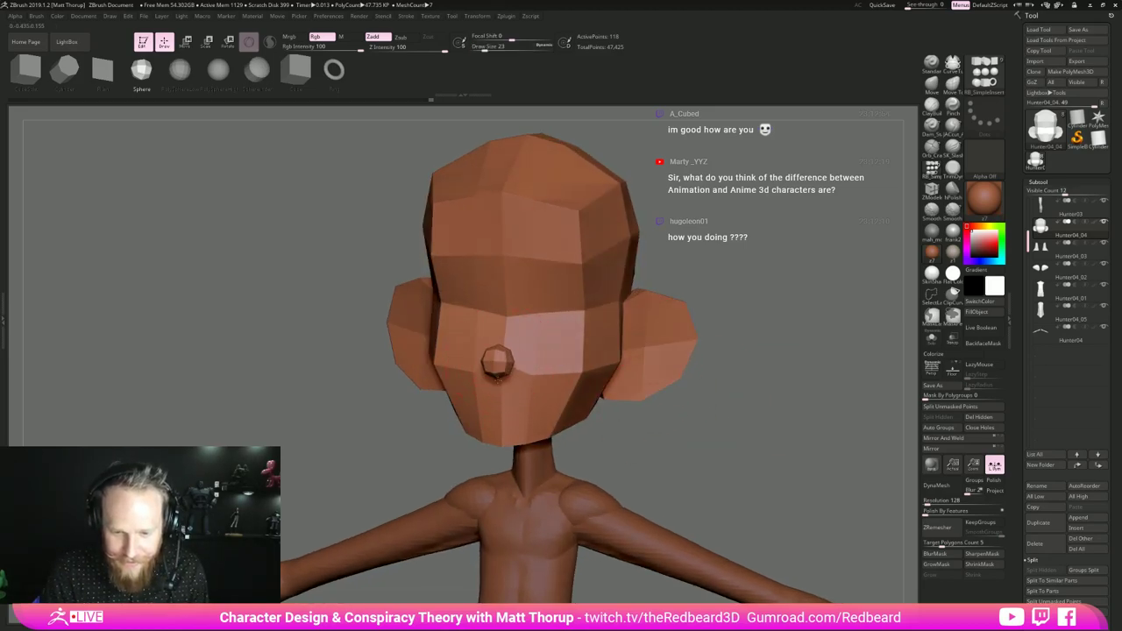
- Check the nose in profile against the reference and adjust its shape from the front with the Move brush at size 14
left_click_drag(754, 462, 701, 473)
left_click_drag(852, 386, 789, 380)
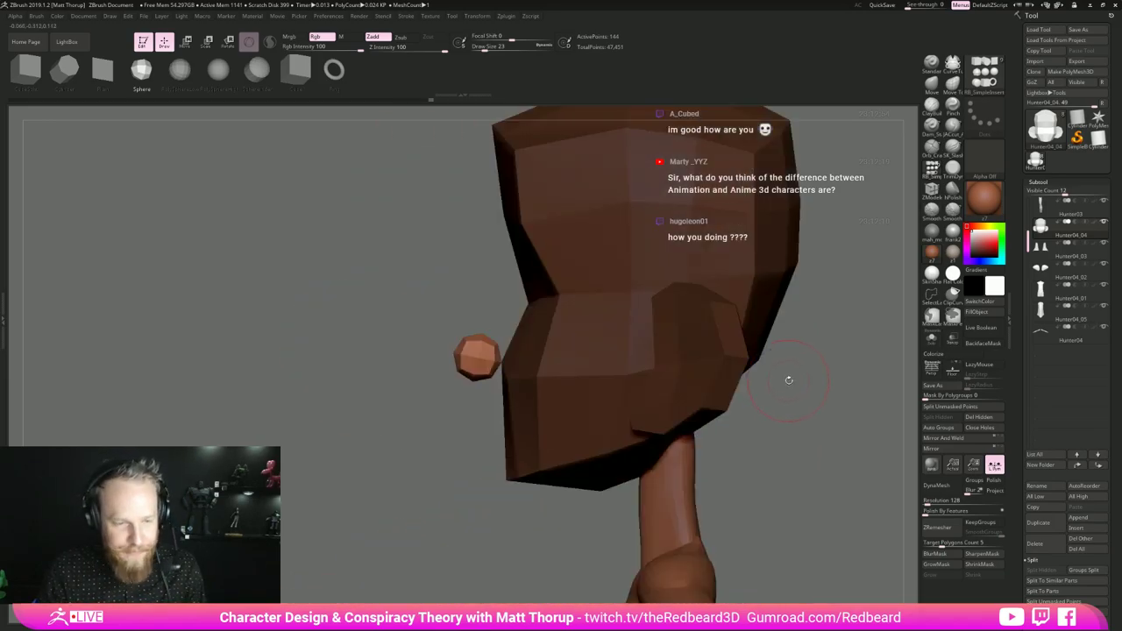
key("alt+Tab")
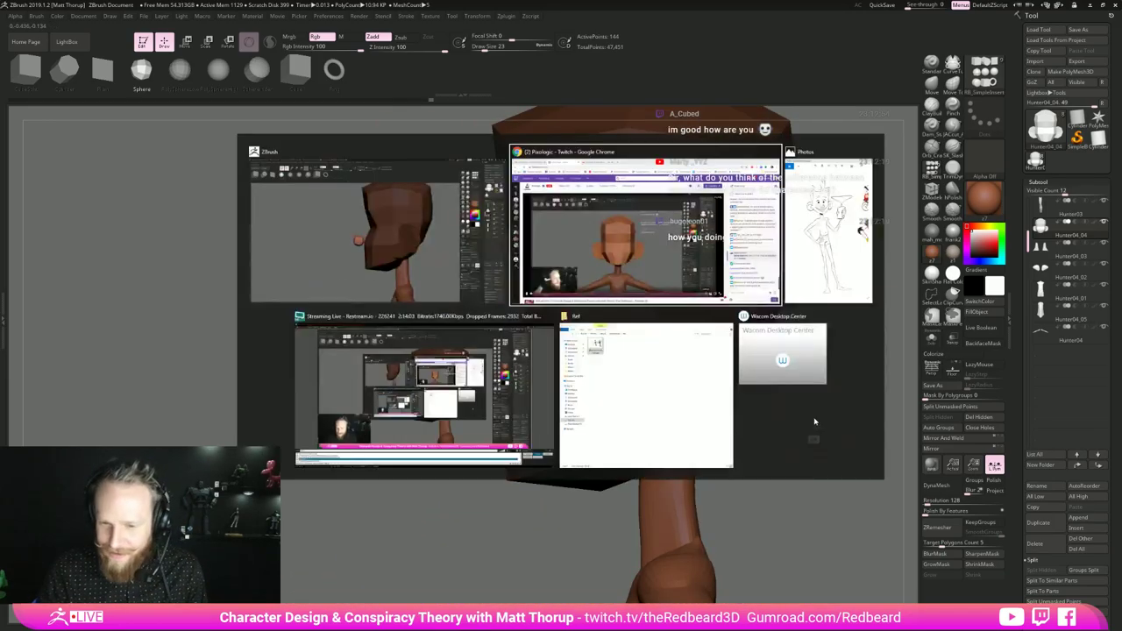
key("alt+Tab")
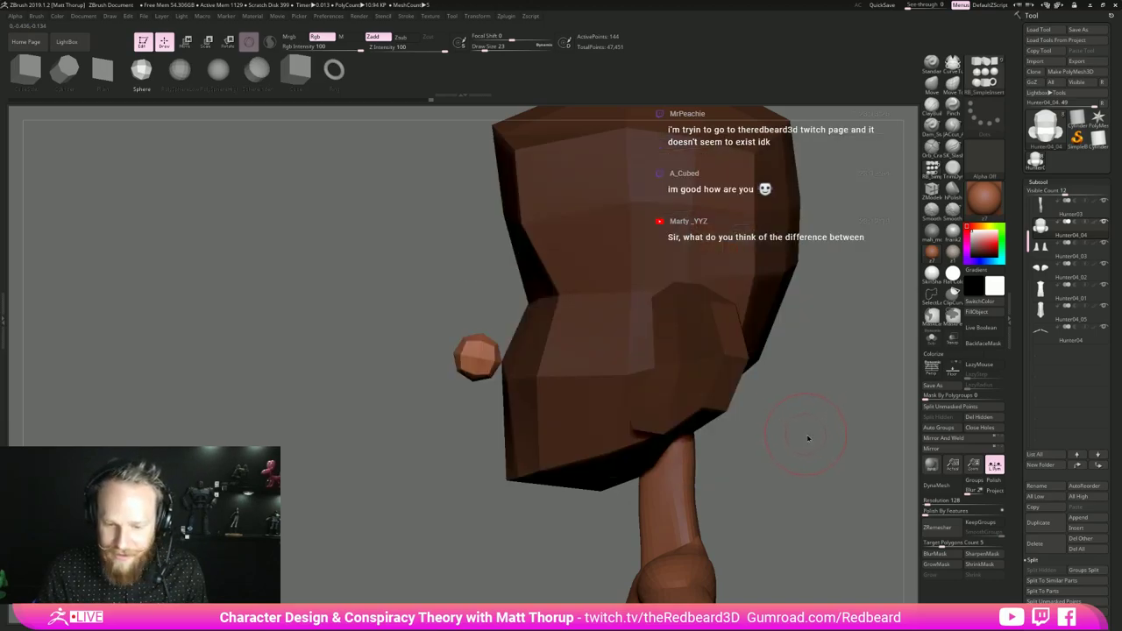
left_click_drag(807, 438, 822, 431, "shift")
key("b")
key("m")
key("v")
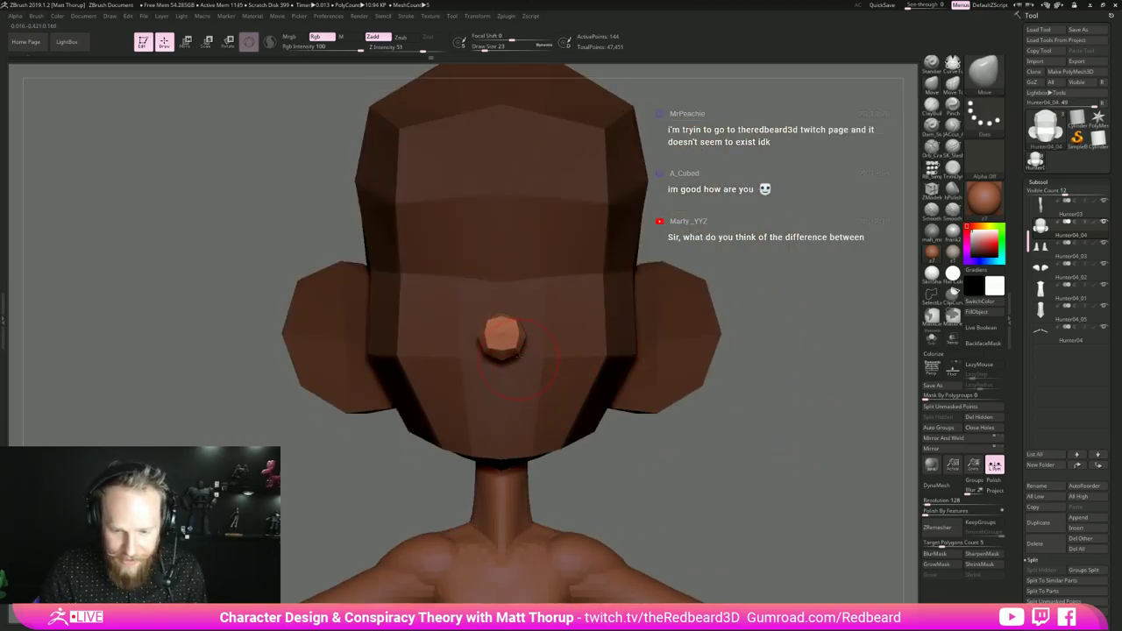
key("s")
left_click_drag(521, 354, 519, 354)
left_click_drag(780, 438, 662, 398)
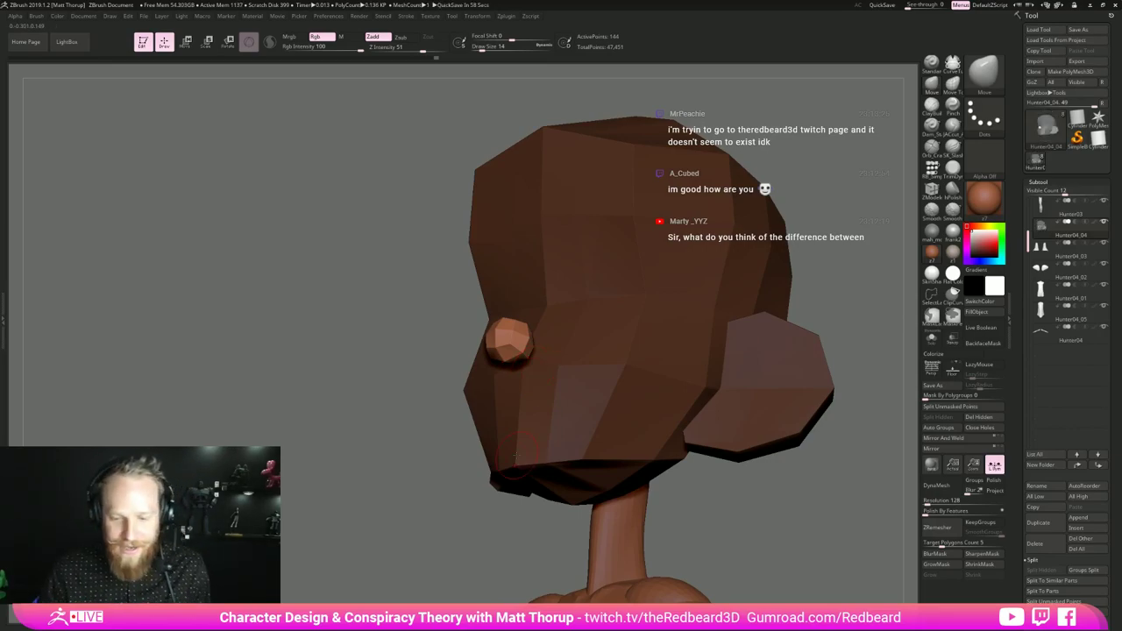
- Move the nose sphere back into the surface of the face with the transform gizmo
left_click_drag(732, 517, 738, 412)
left_click_drag(707, 342, 604, 361)
key("w")
left_click_drag(513, 326, 513, 340)
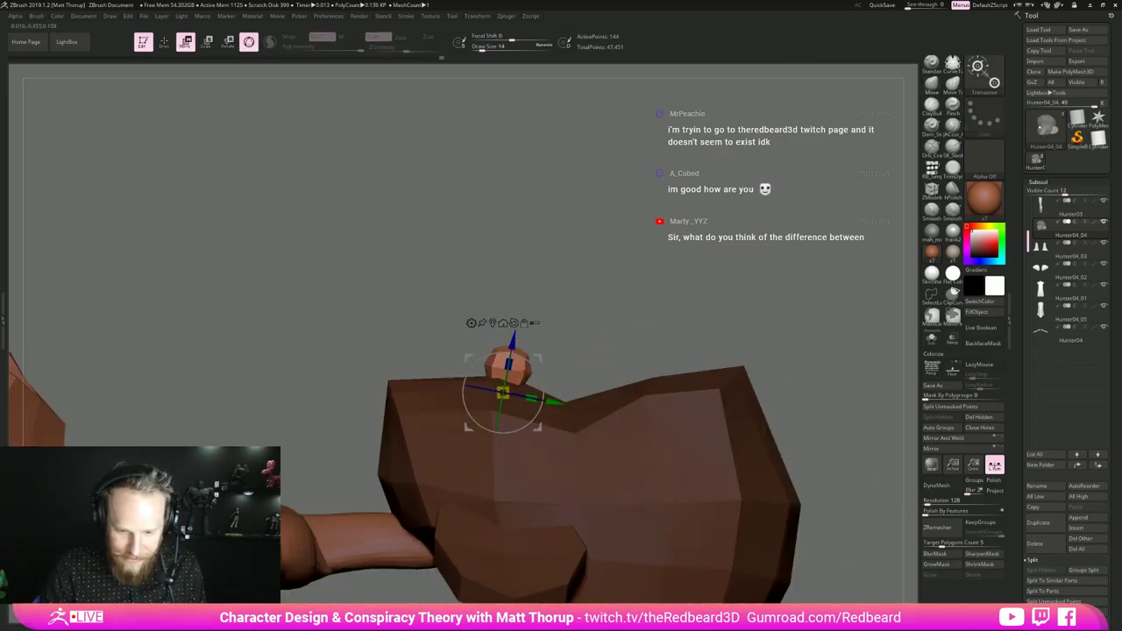
key("q")
- Seat the nose against the face with the transform gizmo and refine its edge with the Move brush at size 8
left_click_drag(578, 351, 644, 399)
mouse_move(528, 379)
left_mouse_down()
mouse_move(536, 392)
mouse_move(527, 387)
left_mouse_up()
key("s")
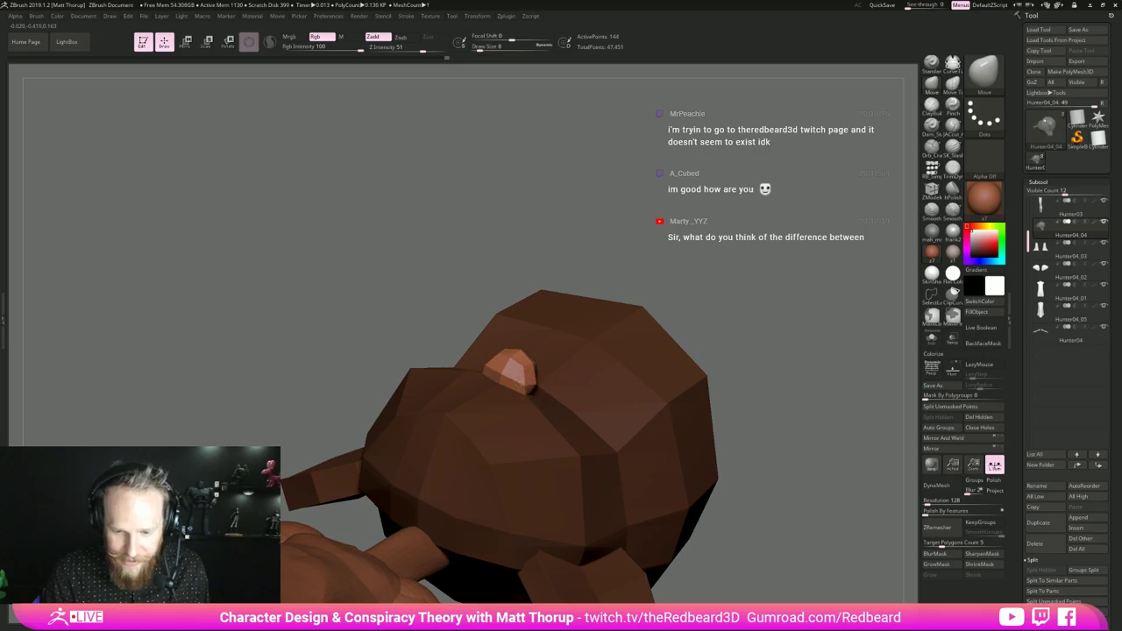
left_click_drag(662, 261, 697, 350)
left_click_drag(546, 380, 524, 373)
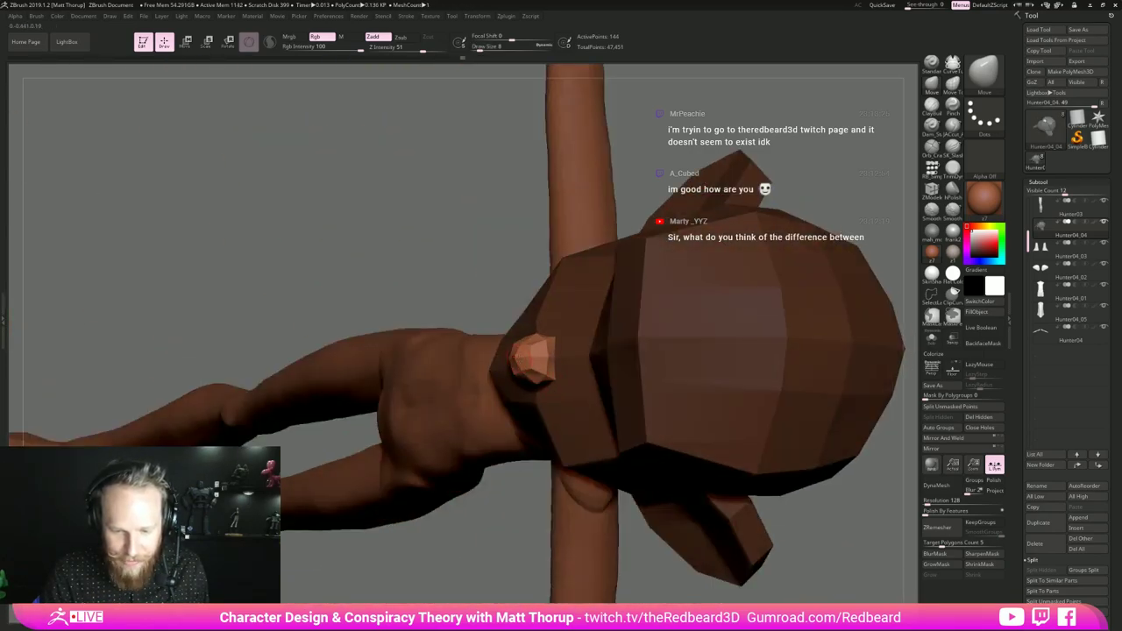
left_click_drag(460, 575, 547, 427)
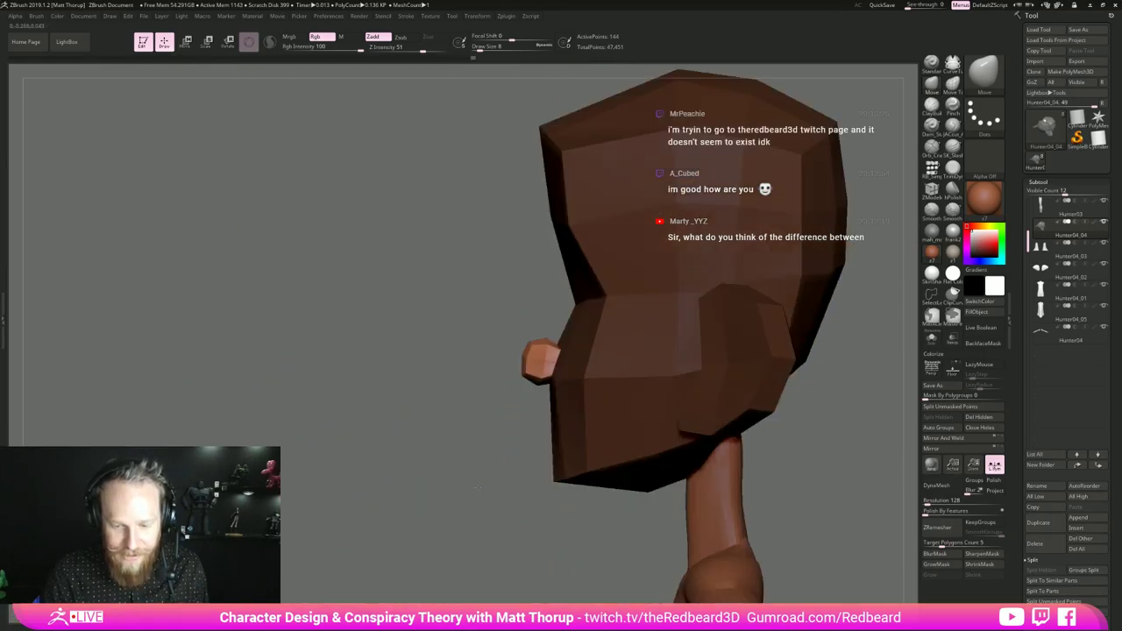
- Pull the top of the nose upward into a tapered bridge with the Move brush at size 27
left_click_drag(626, 425, 720, 407, "alt")
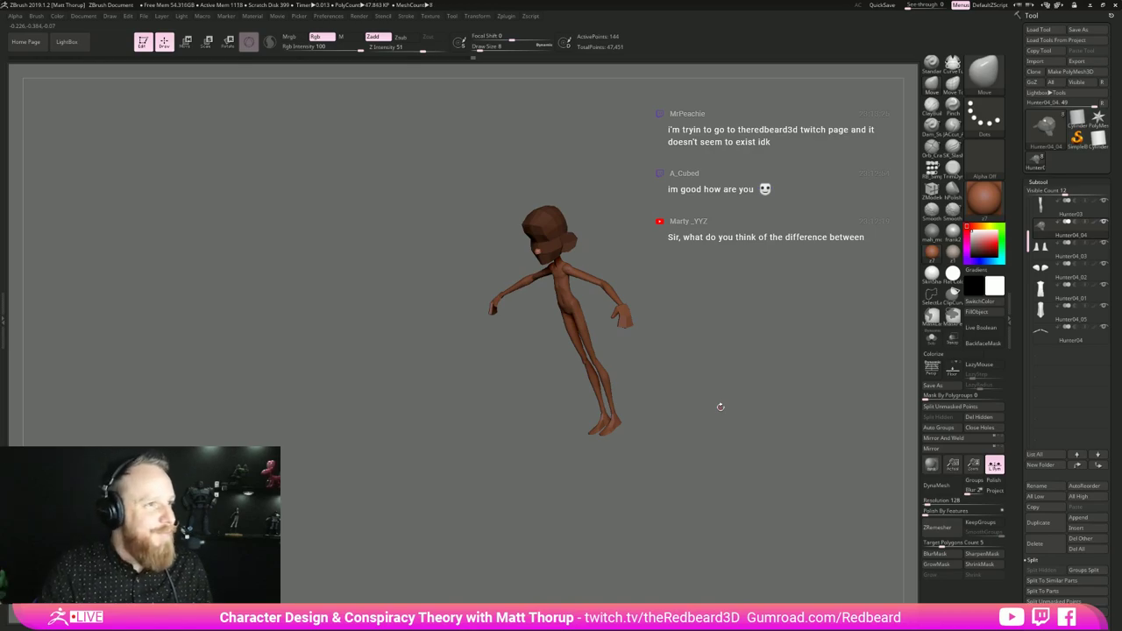
right_click_drag(730, 351, 748, 338)
left_click_drag(745, 359, 758, 360)
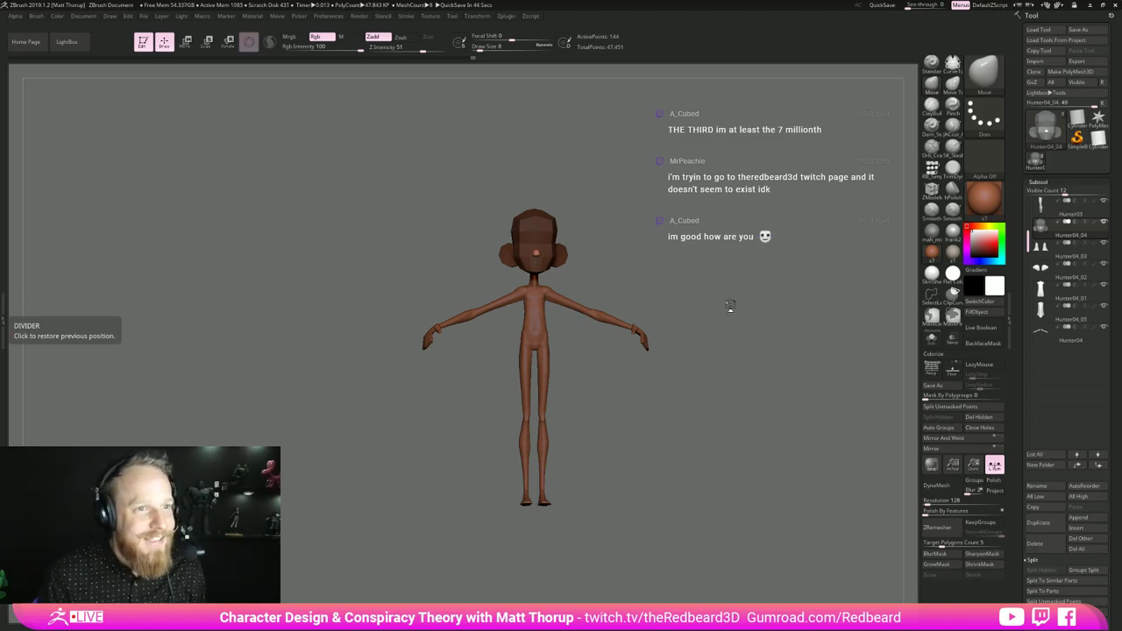
left_click_drag(744, 312, 791, 327)
left_click_drag(757, 292, 784, 338, "shift")
key("s")
mouse_move(547, 293)
left_mouse_down()
mouse_move(575, 288)
mouse_move(552, 235)
left_mouse_up()
key("s")
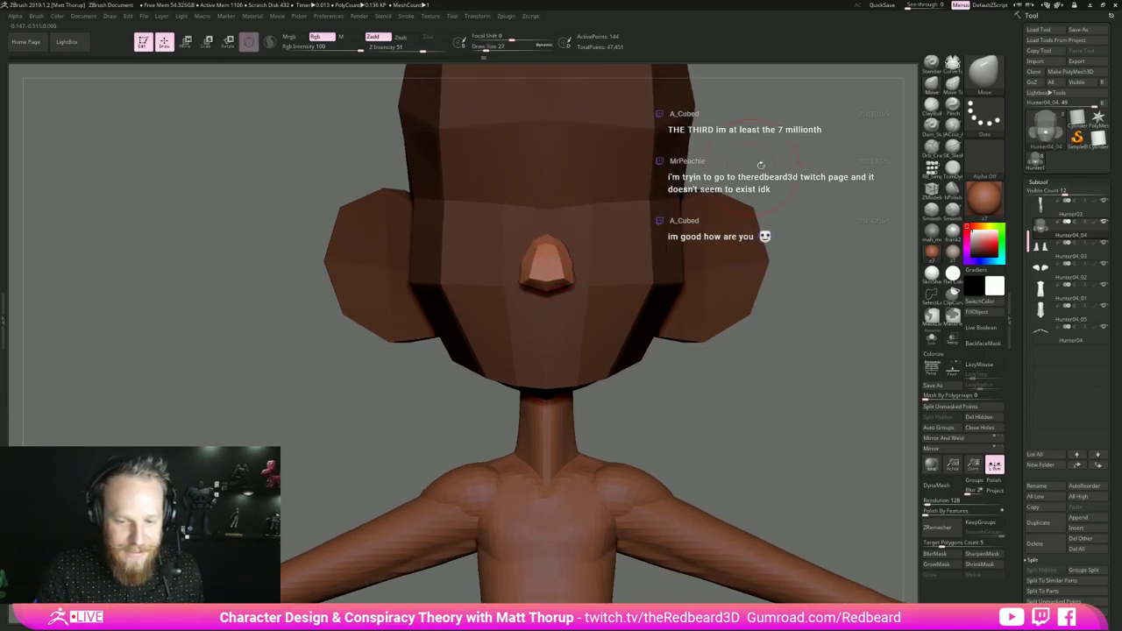
left_click_drag(761, 165, 692, 160)
left_click_drag(531, 245, 548, 241)
- Refine the nose bridge in profile and three-quarter views with the Move brush at size 9
key("s")
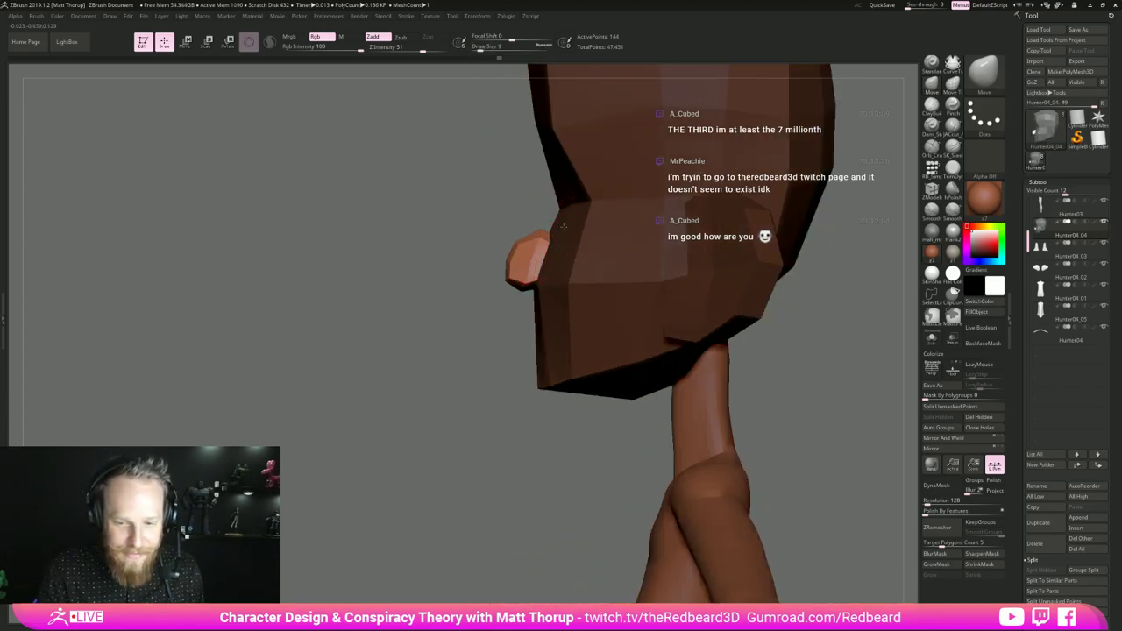
key("s")
left_click_drag(506, 261, 509, 249)
left_click_drag(472, 364, 524, 357)
left_click_drag(515, 234, 517, 225)
left_click_drag(775, 168, 719, 163)
key("s")
left_click_drag(532, 224, 522, 224)
key("s")
left_click_drag(525, 229, 525, 222)
key("s")
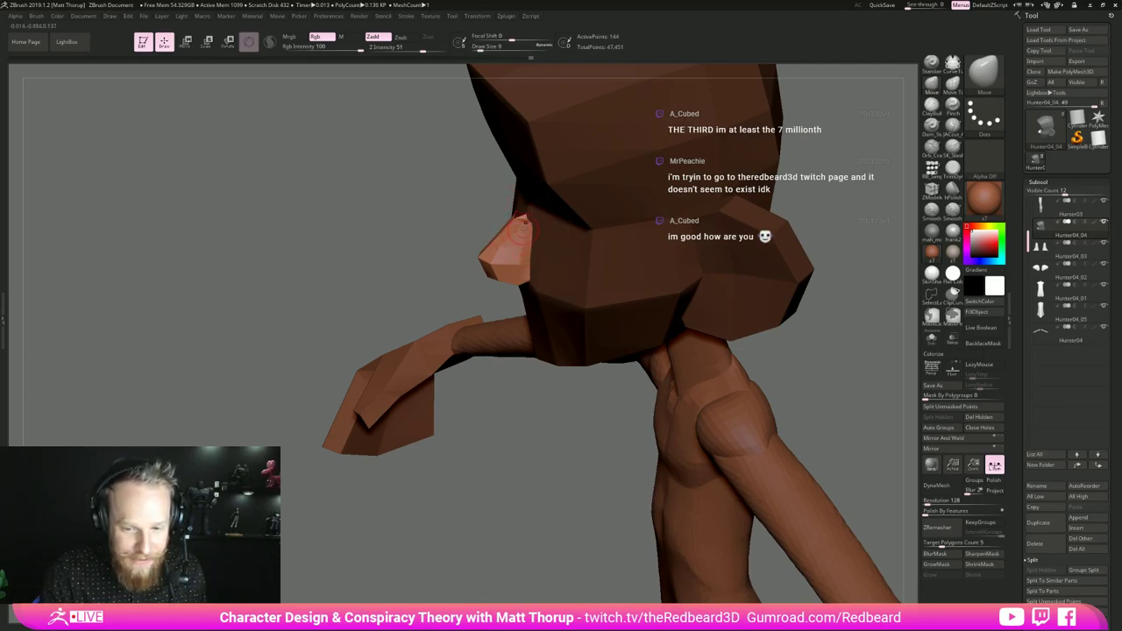
- Pull the lower sides of the nose outward to form nostril wings, finishing with the Move brush at size 14
left_click_drag(496, 392, 583, 383, "shift")
left_click_drag(756, 371, 745, 403, "alt")
key("s")
left_click_drag(528, 281, 549, 293)
key("s")
key("s")
left_click_drag(466, 269, 479, 270)
mouse_move(736, 149)
left_mouse_down()
mouse_move(560, 263)
mouse_move(521, 304)
left_mouse_up()
left_click_drag(465, 527, 531, 578)
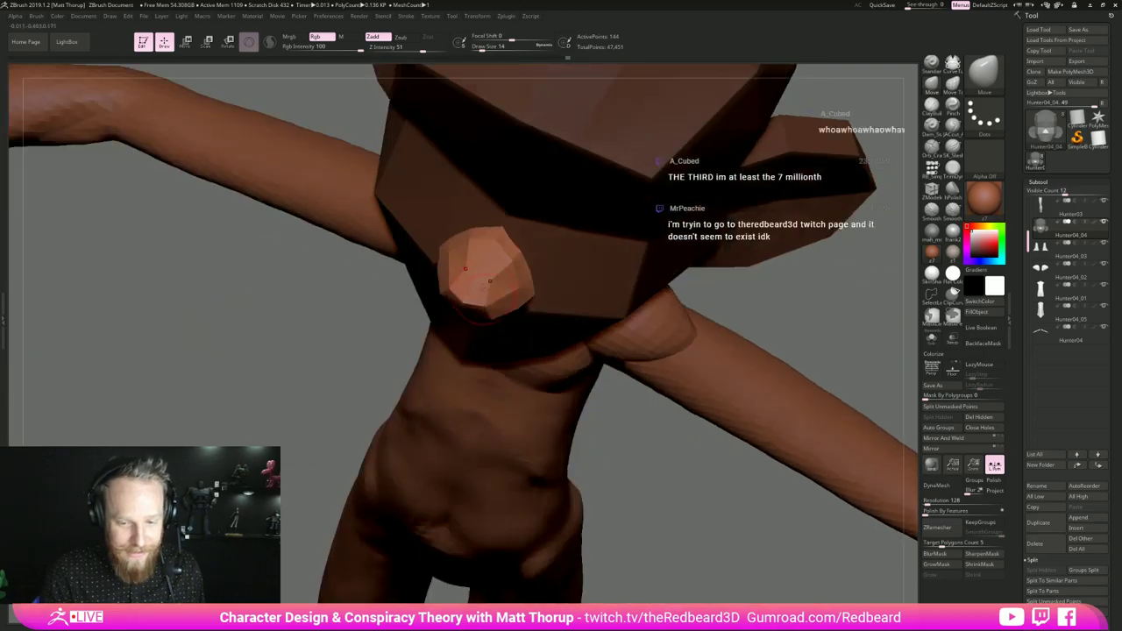
- Compare the nose in three-quarter and profile views with the reference sketch
left_click_drag(796, 298, 789, 238)
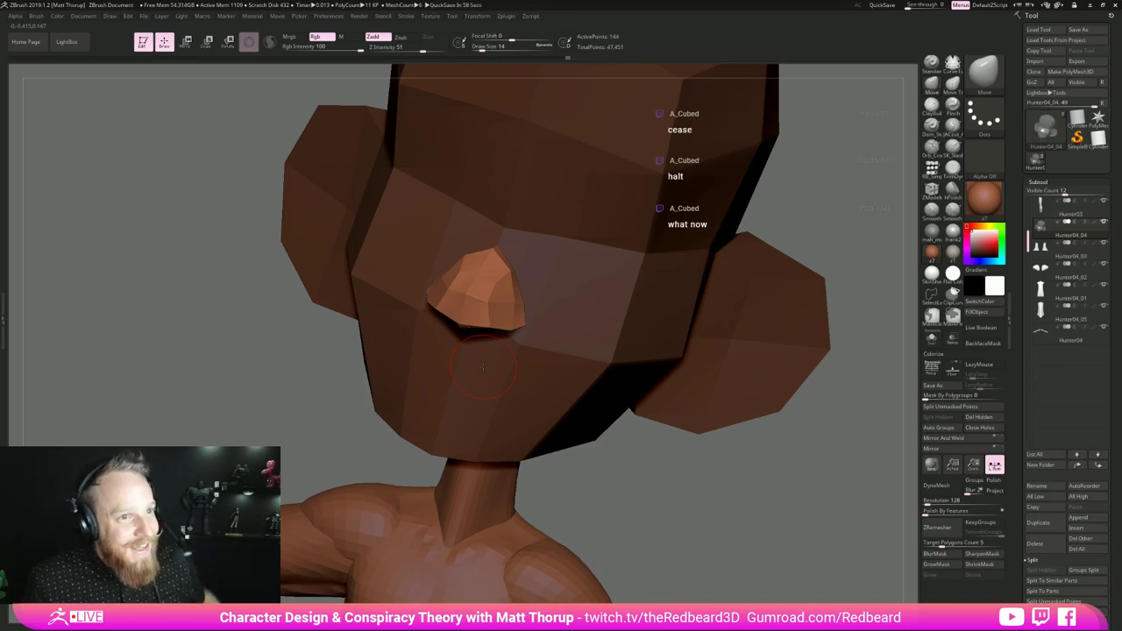
left_click_drag(681, 440, 439, 450)
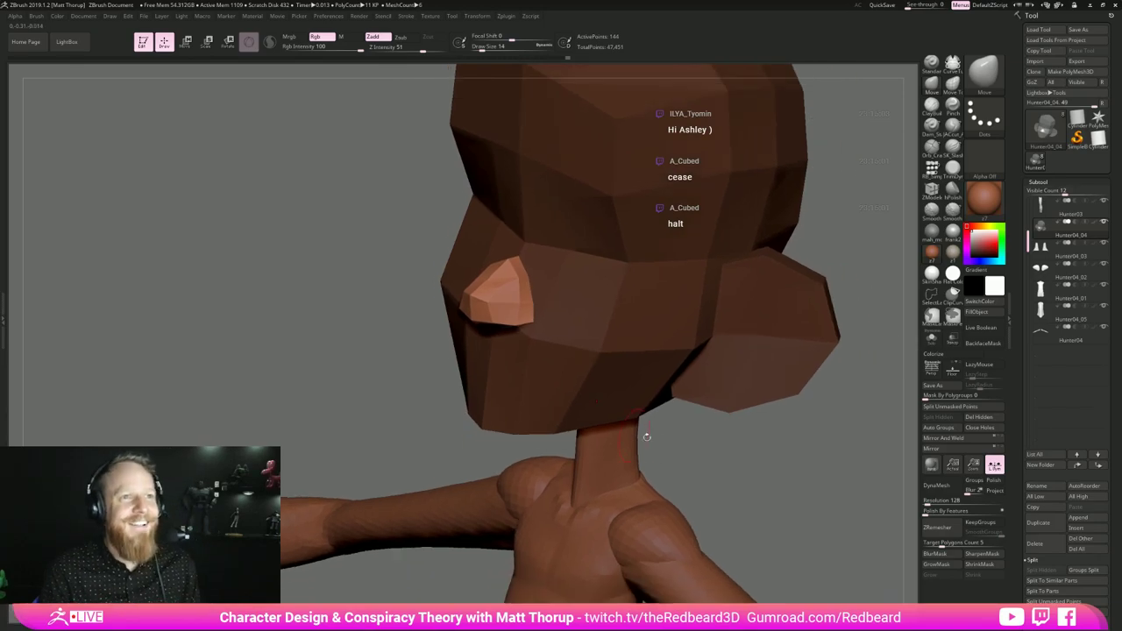
left_click_drag(754, 455, 592, 443)
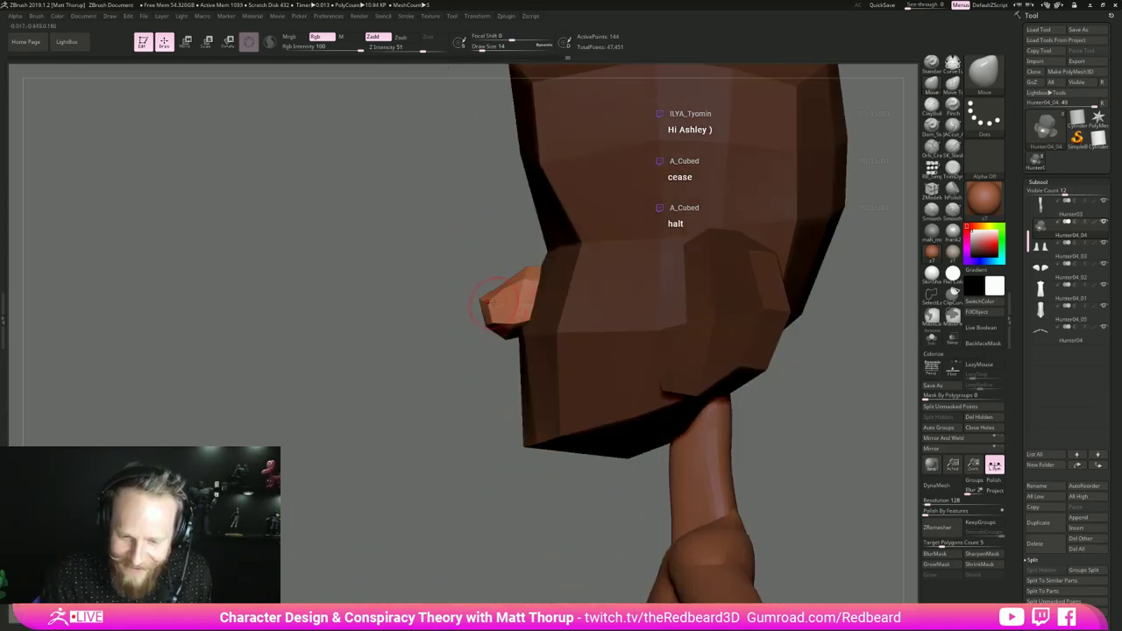
key("alt+Tab")
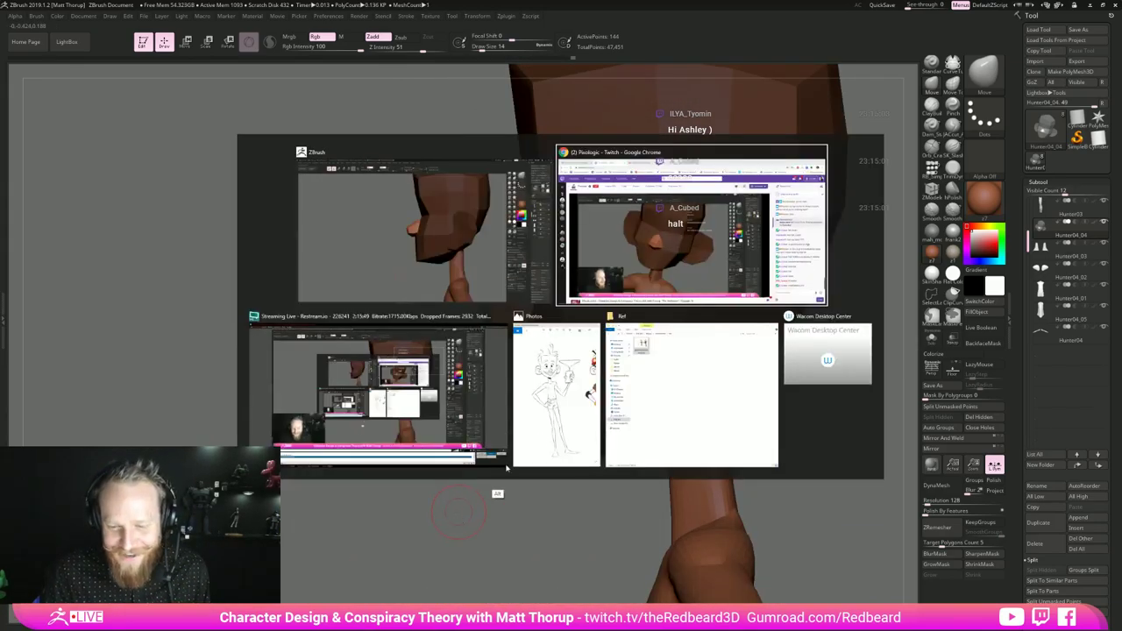
left_click(557, 452)
key("alt+Tab")
left_click_drag(453, 526, 526, 378)
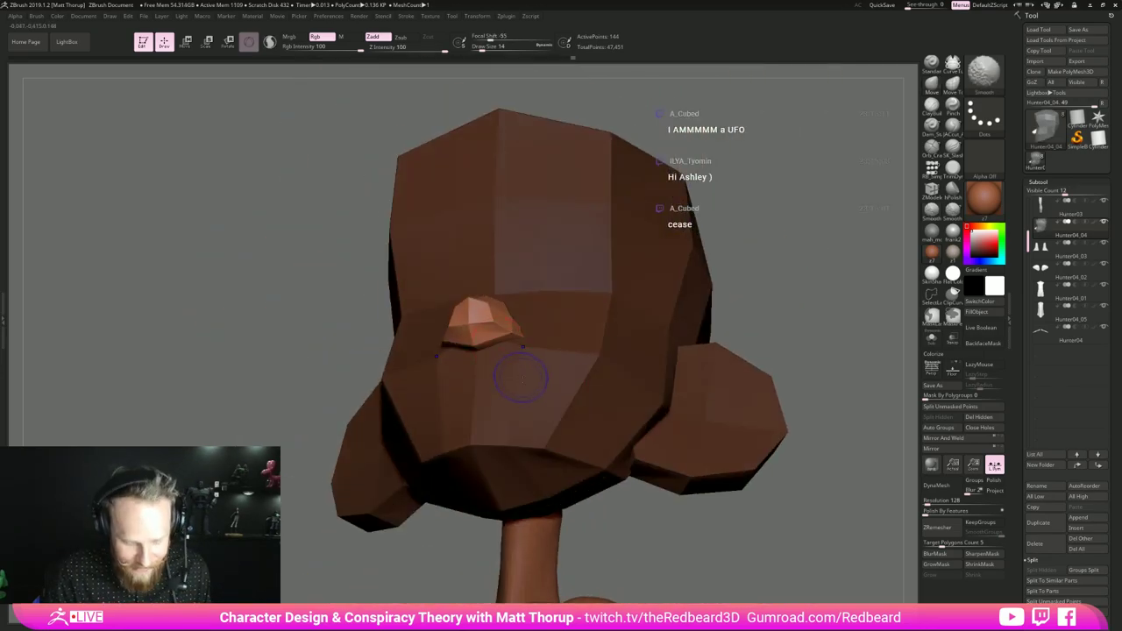
- Turn on the PolyFrame display and examine the nose's topology and form from the front and three-quarter views
key("shift+f")
left_click_drag(843, 340, 604, 360)
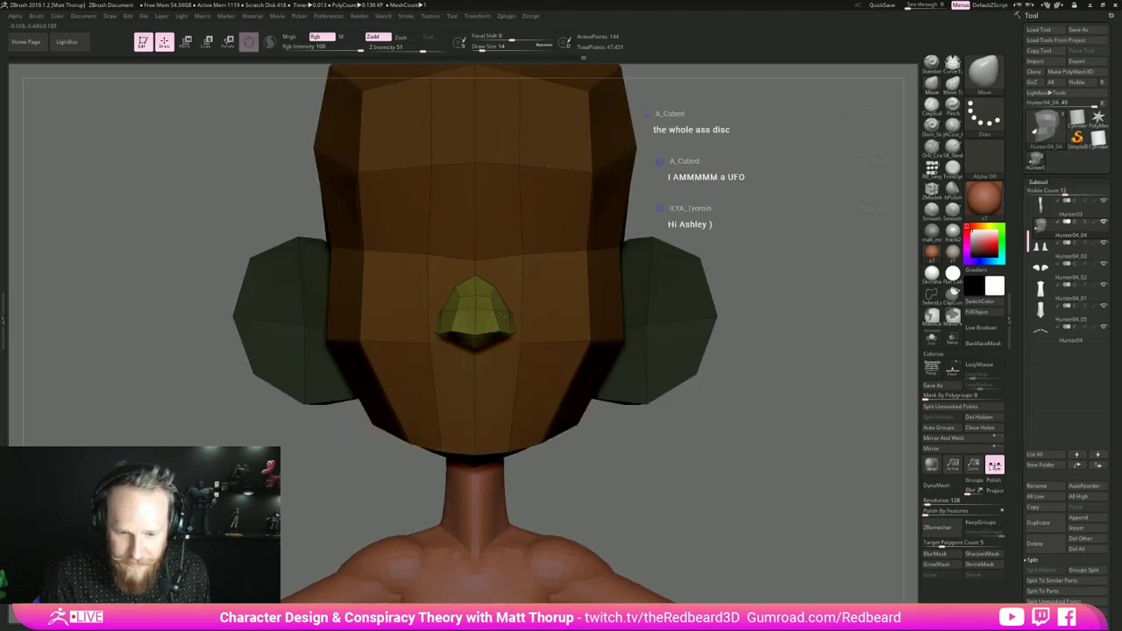
left_click_drag(660, 215, 542, 231)
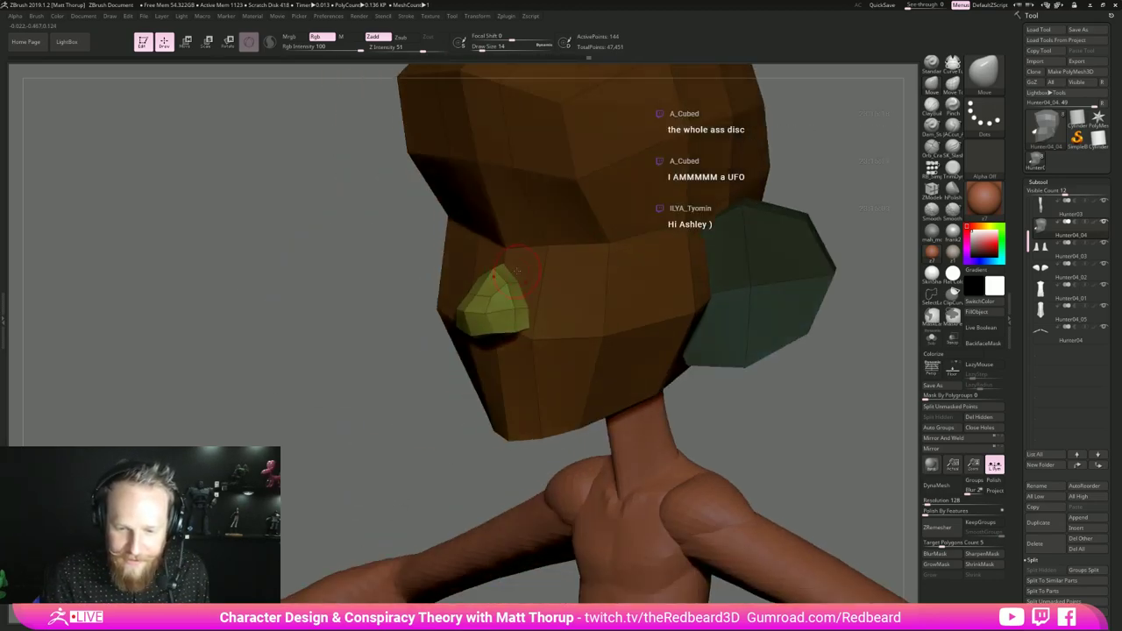
left_click_drag(426, 442, 418, 488)
key("alt+Tab")
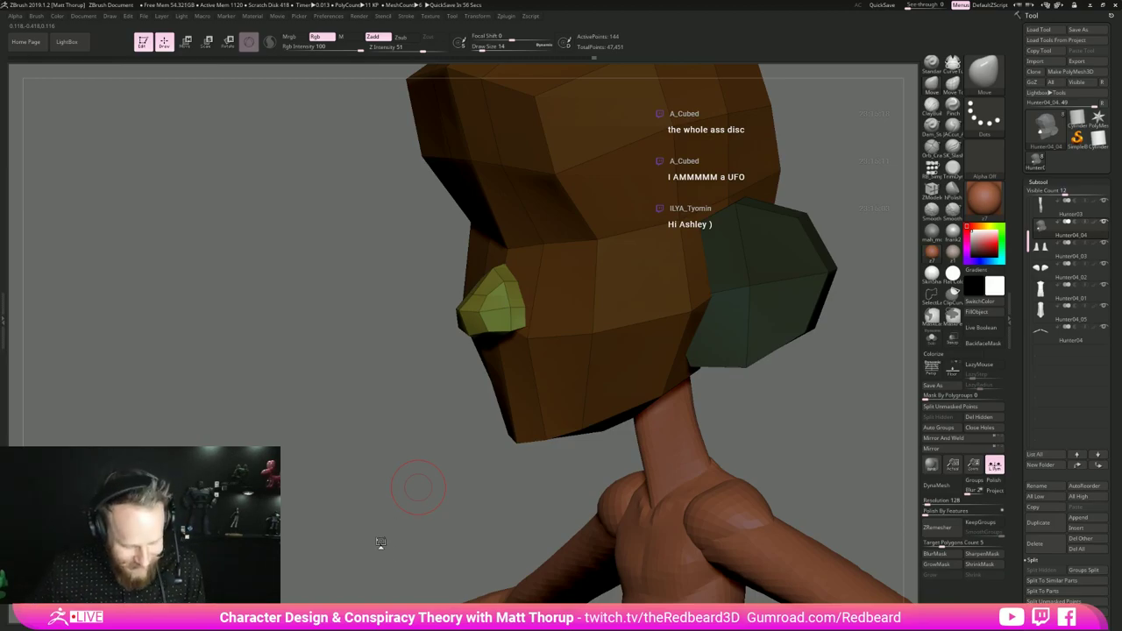
key("alt+Tab")
key("alt+Tab")
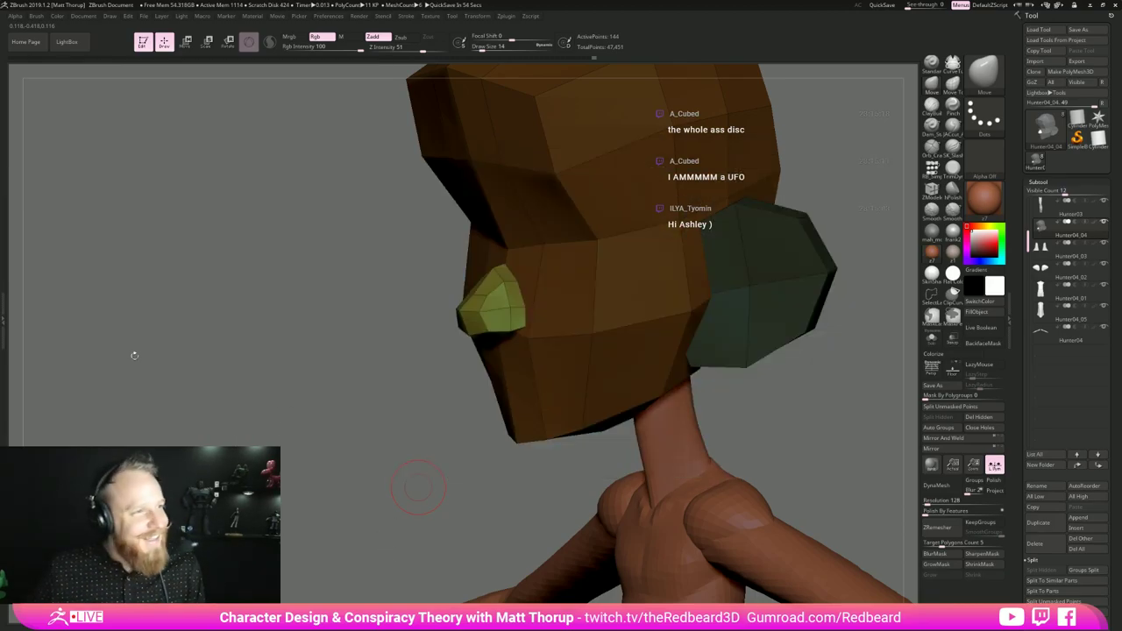
key("alt+Tab")
key("alt+Tab")
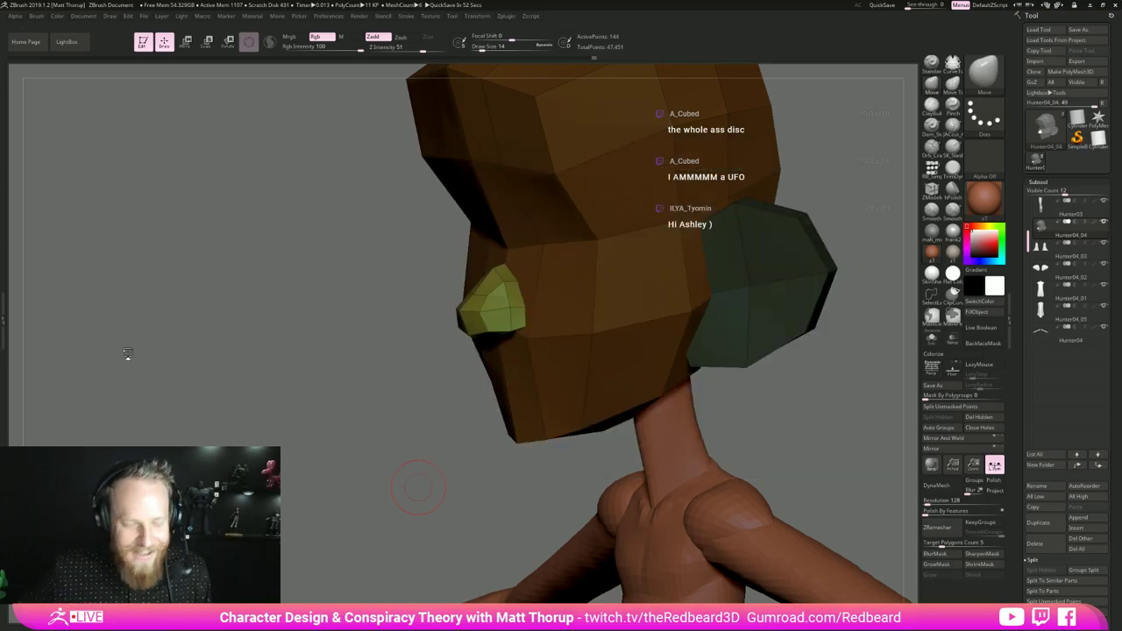
- Pull the nostril corners slightly outward with the Move brush and reduce the draw size to 8
left_click_drag(456, 504, 509, 501)
left_click_drag(792, 413, 863, 385)
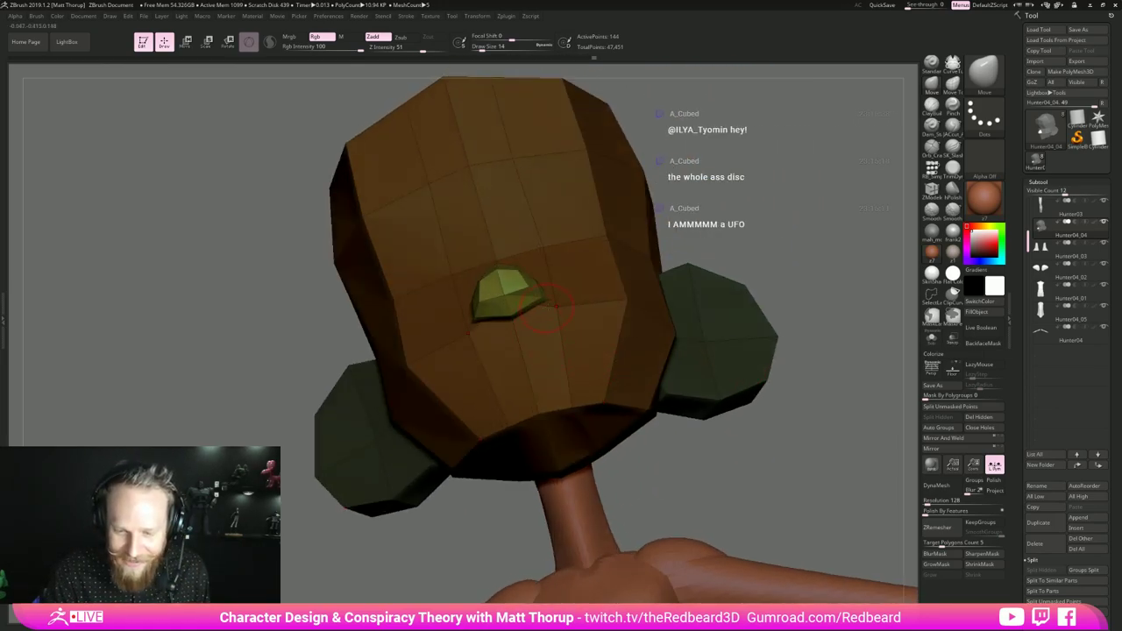
left_click_drag(540, 299, 549, 301)
key("bracketleft")
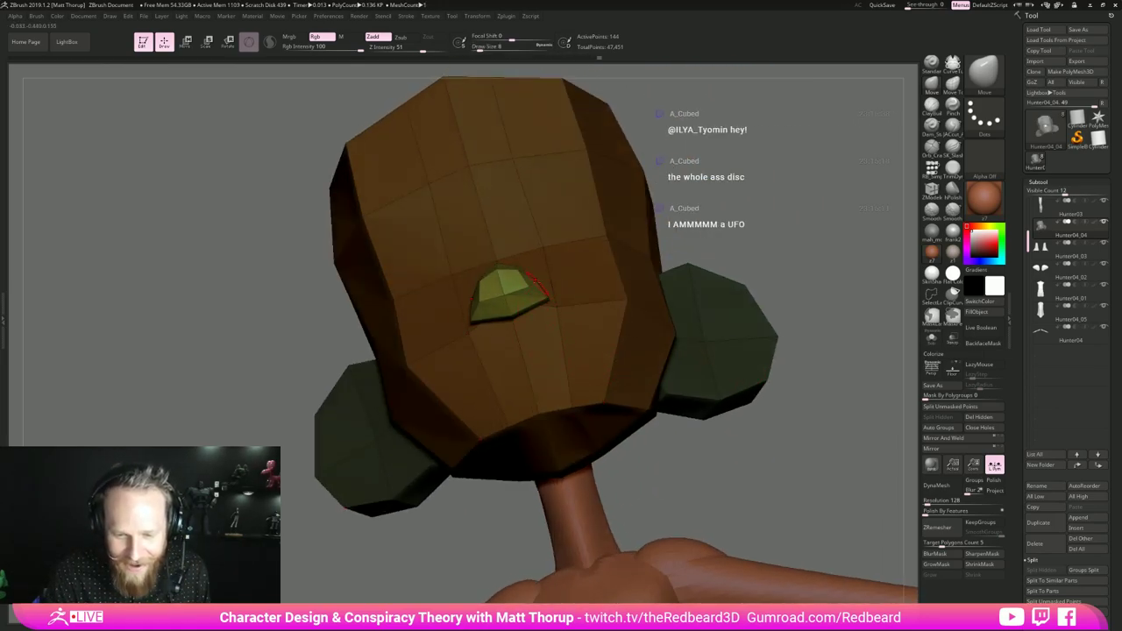
left_click_drag(776, 434, 755, 525)
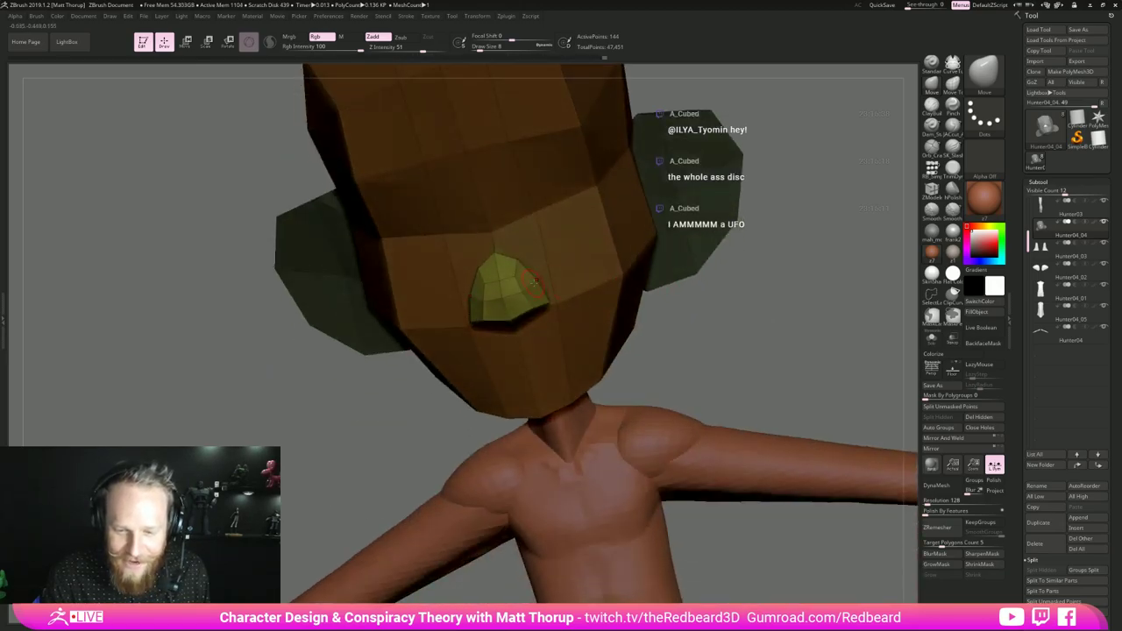
left_click_drag(760, 265, 772, 271, "shift")
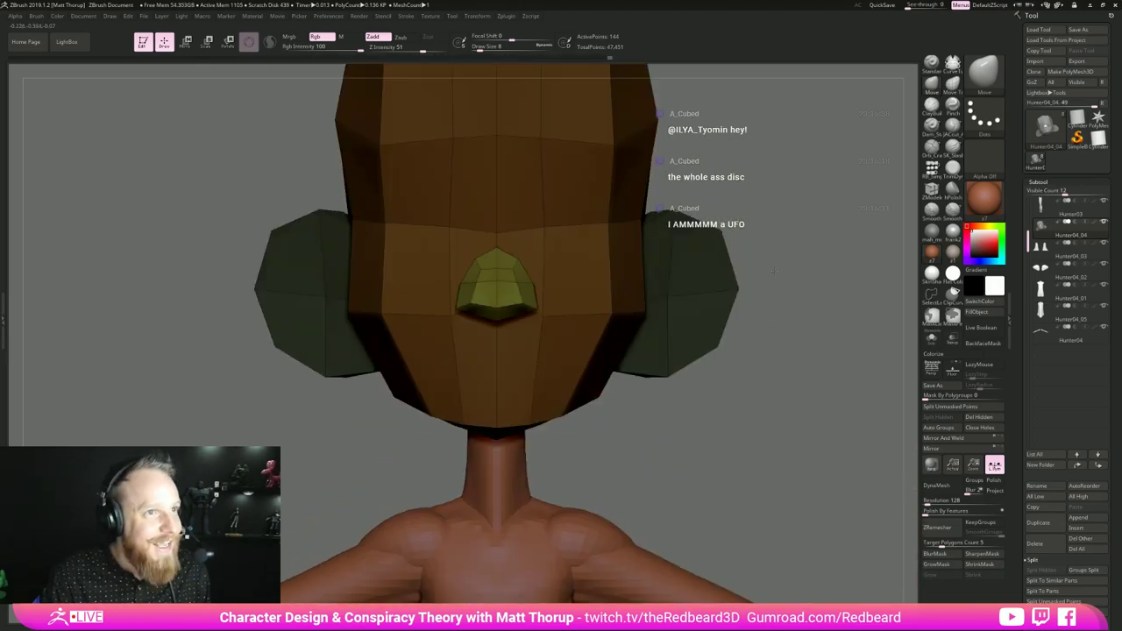
- Reshape the nose's profile with the Move brush at size 20 and refine its underside at size 9
key("s")
left_click_drag(469, 270, 483, 267)
left_click_drag(745, 188, 622, 195)
key("s")
left_click_drag(452, 268, 448, 268)
left_click_drag(453, 269, 436, 281)
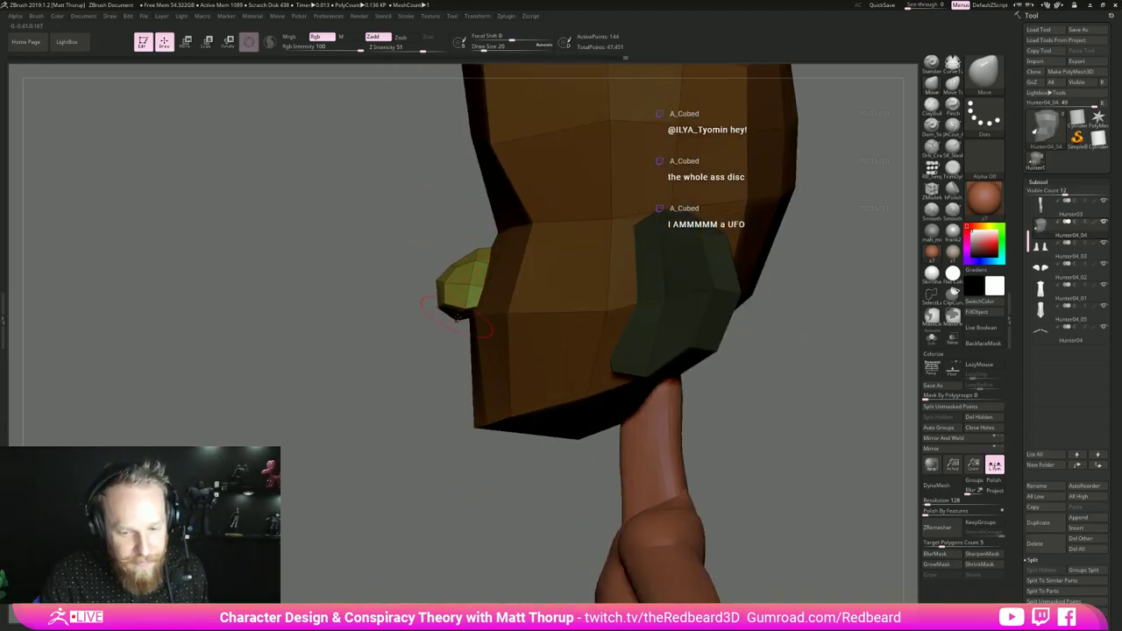
key("s")
left_click_drag(464, 320, 460, 320)
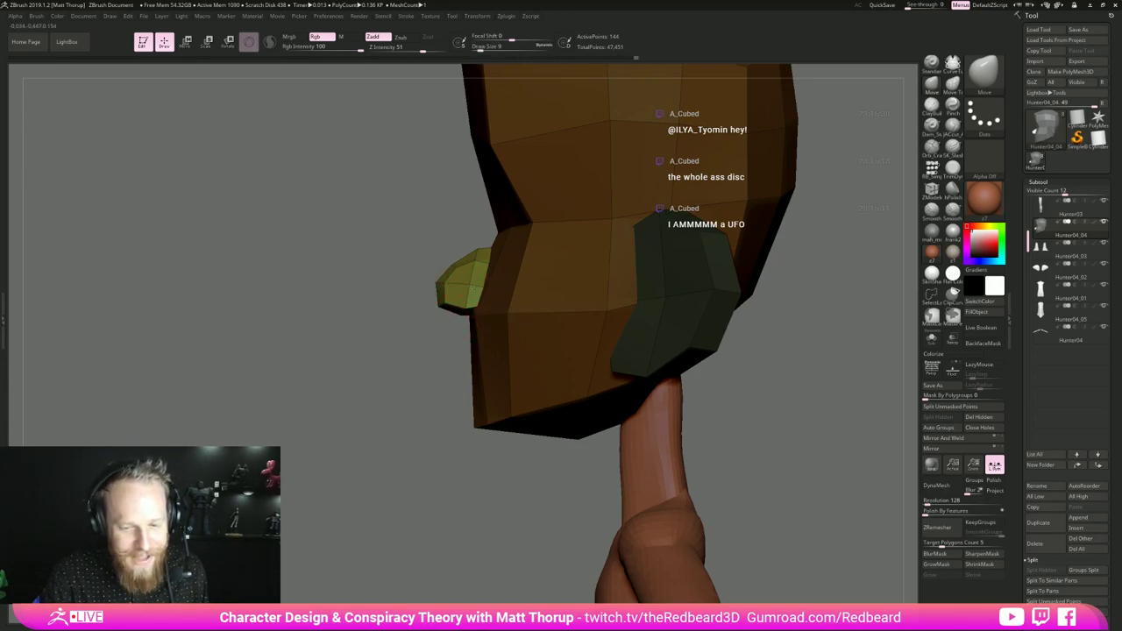
- Fine-tune the overall nose shape in front and side views with the Move brush at size 25
left_click_drag(401, 444, 466, 447)
left_click_drag(801, 438, 788, 364, "alt")
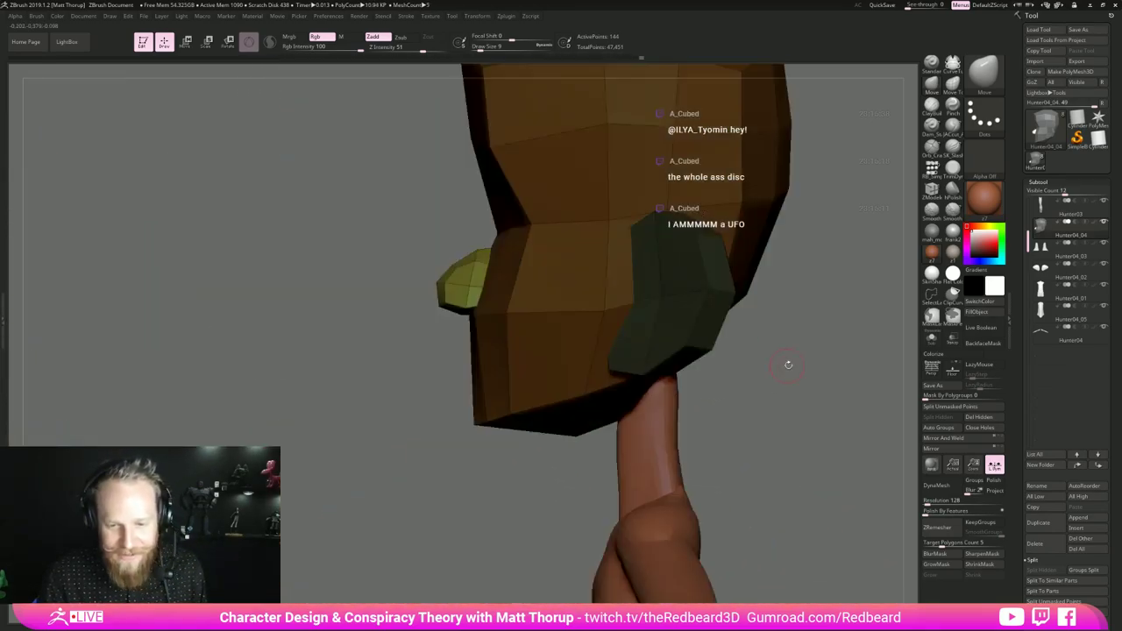
left_click_drag(774, 404, 855, 403)
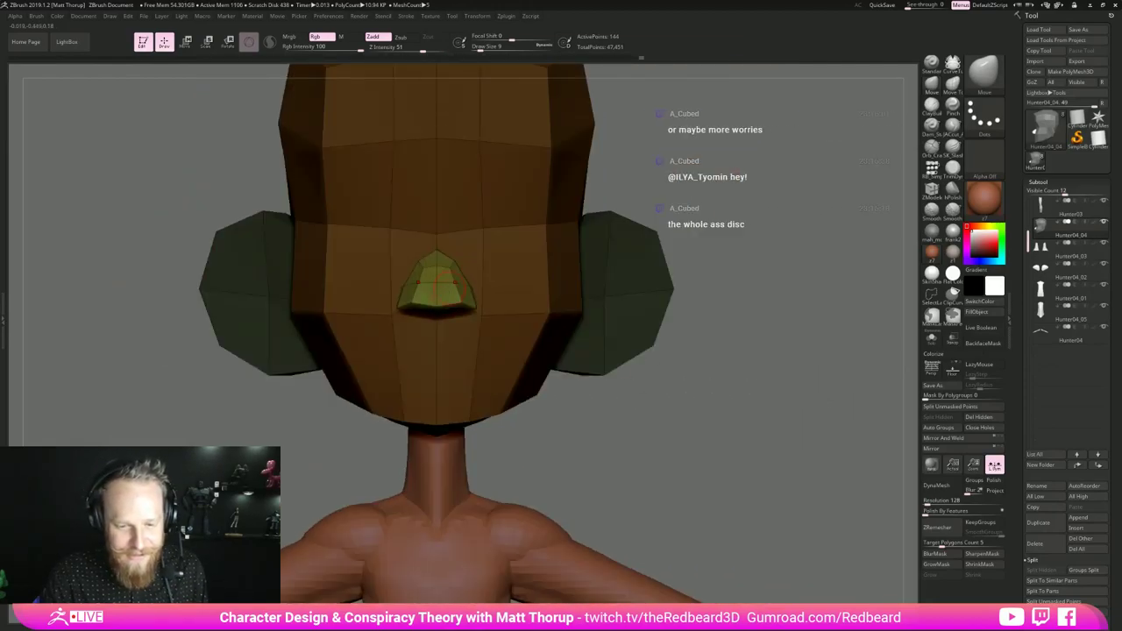
mouse_move(701, 398)
left_mouse_down("alt")
mouse_move(653, 392)
mouse_move(728, 393)
mouse_move(646, 370)
left_mouse_up("alt")
key("s")
mouse_move(479, 303)
left_mouse_down()
mouse_move(501, 299)
mouse_move(484, 303)
left_mouse_up()
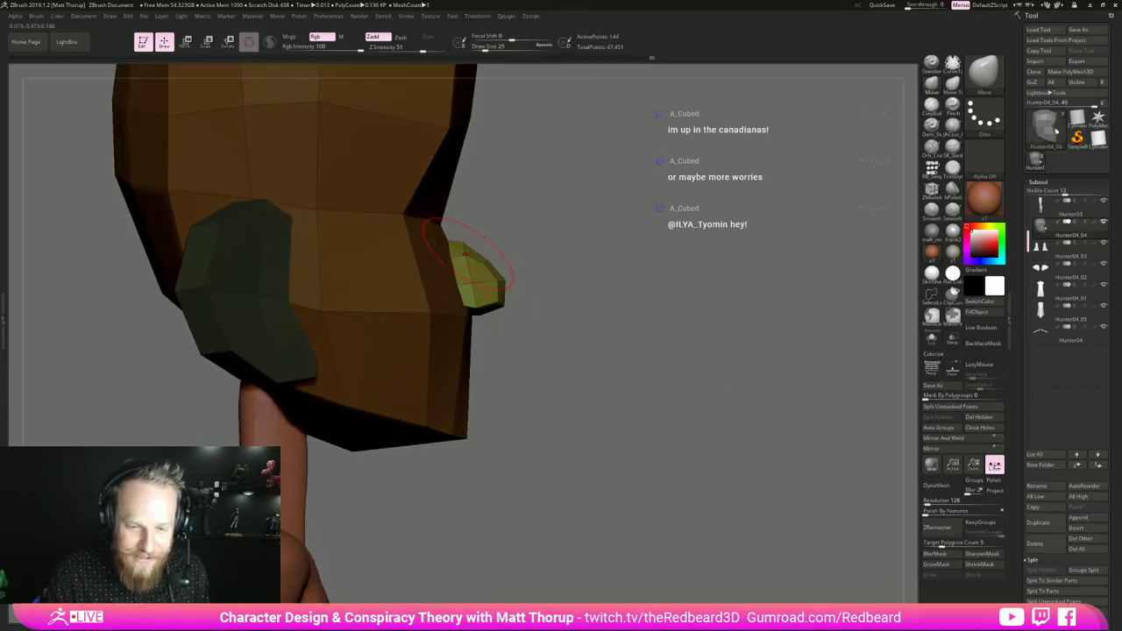
left_click_drag(594, 282, 517, 288)
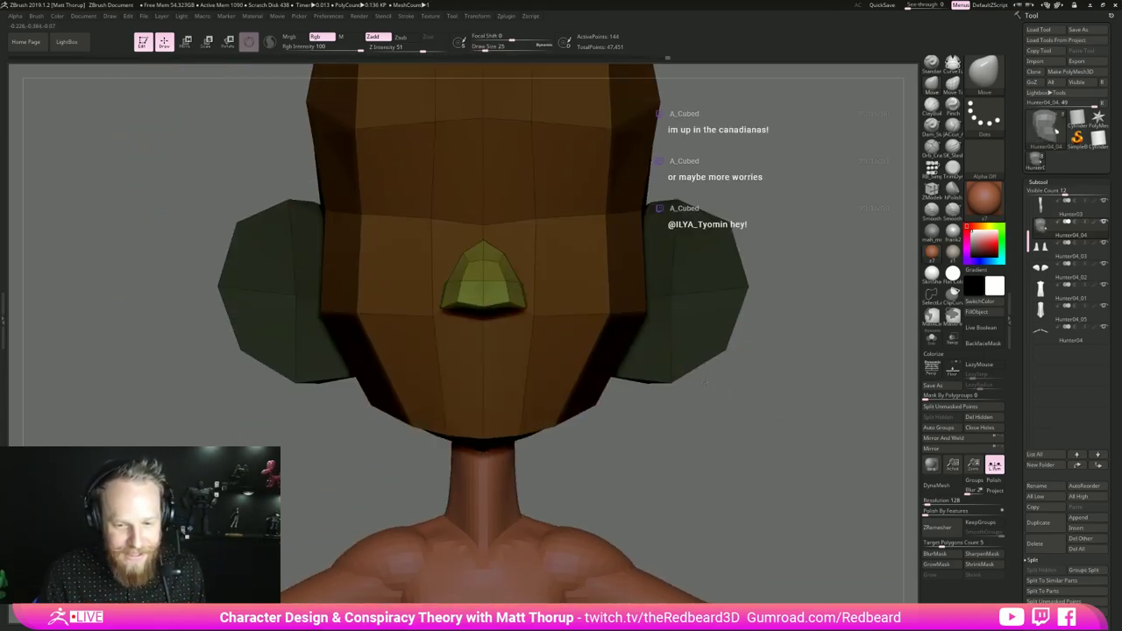
- Isolate the nose polygroup by hiding the head and ears
left_click_drag(771, 368, 771, 316, "alt")
left_click_drag(772, 350, 740, 359)
left_click(931, 338)
left_click_drag(807, 372, 843, 421)
key("ctrl+shift+s")
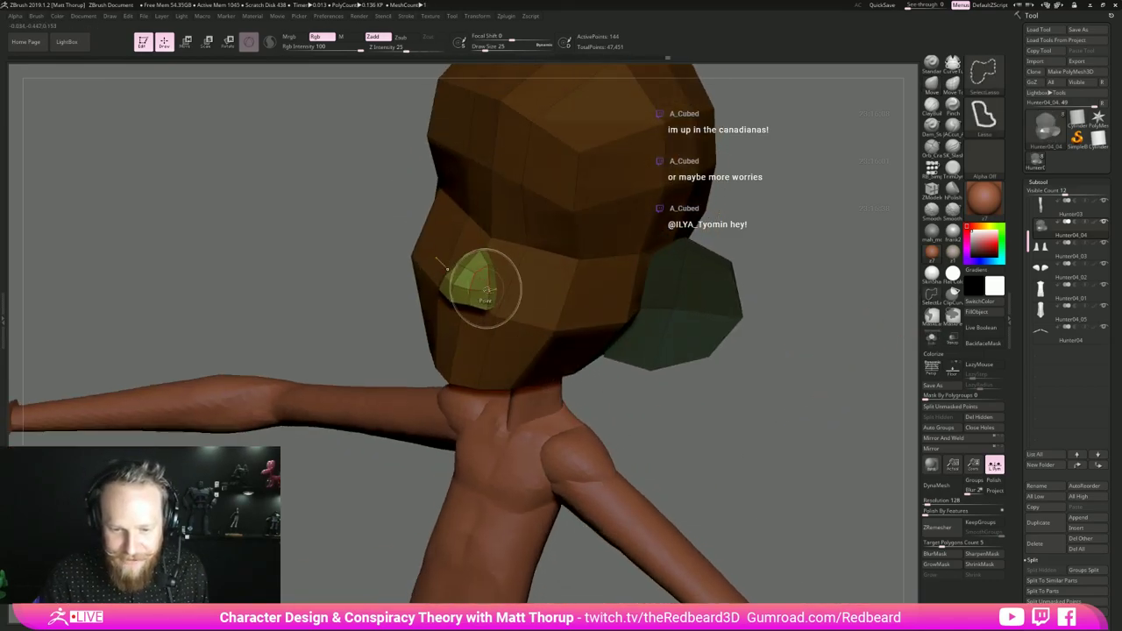
left_click_drag(800, 302, 802, 392, "ctrl")
left_click(484, 274, "ctrl+shift")
- Extrude the upper faces of the nose with the ZModeler brush to start a nose bridge
left_click_drag(560, 250, 508, 289)
key("b")
key("z")
key("m")
mouse_move(558, 235)
left_mouse_down()
mouse_move(492, 269)
mouse_move(558, 213)
mouse_move(477, 249)
mouse_move(531, 263)
left_mouse_up()
- Show the whole head in Solo mode with everything masked except the extruded bridge piece
left_click(589, 290, "ctrl")
left_click_drag(672, 351, 605, 351)
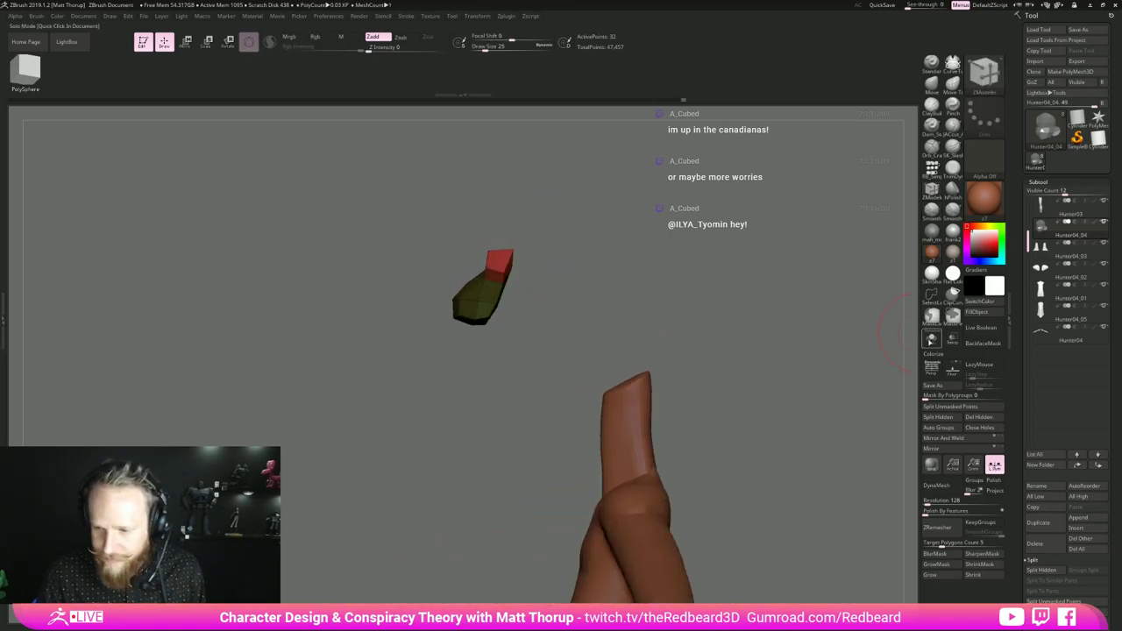
left_click(930, 338)
left_click(742, 387, "ctrl+shift")
left_click_drag(781, 374, 812, 373)
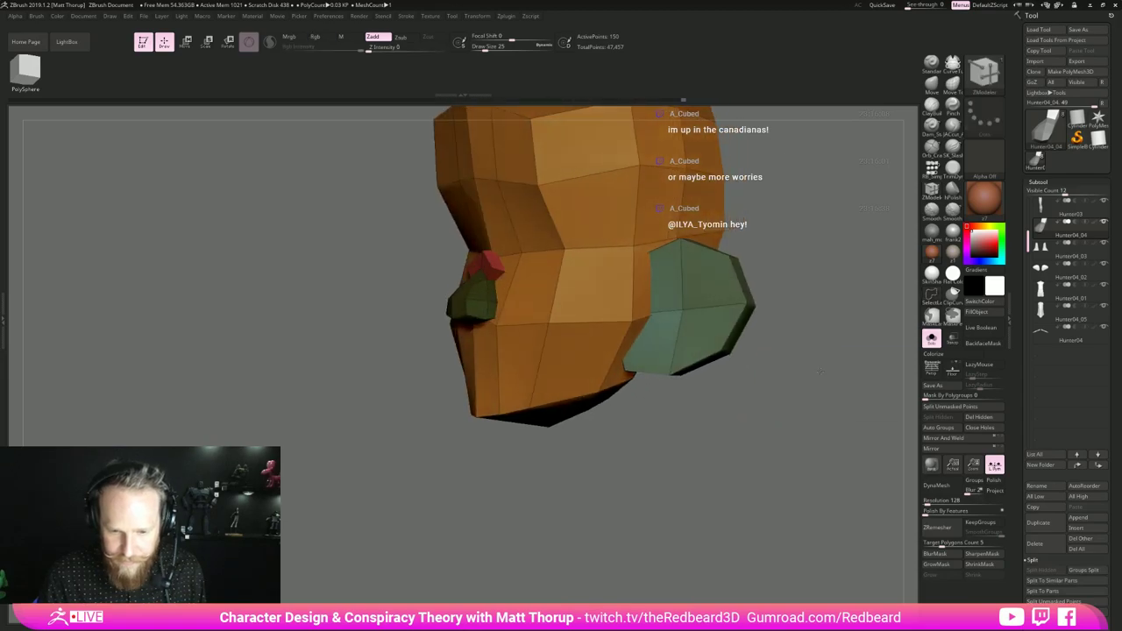
key("ctrl+z")
key("ctrl+z")
key("ctrl+z")
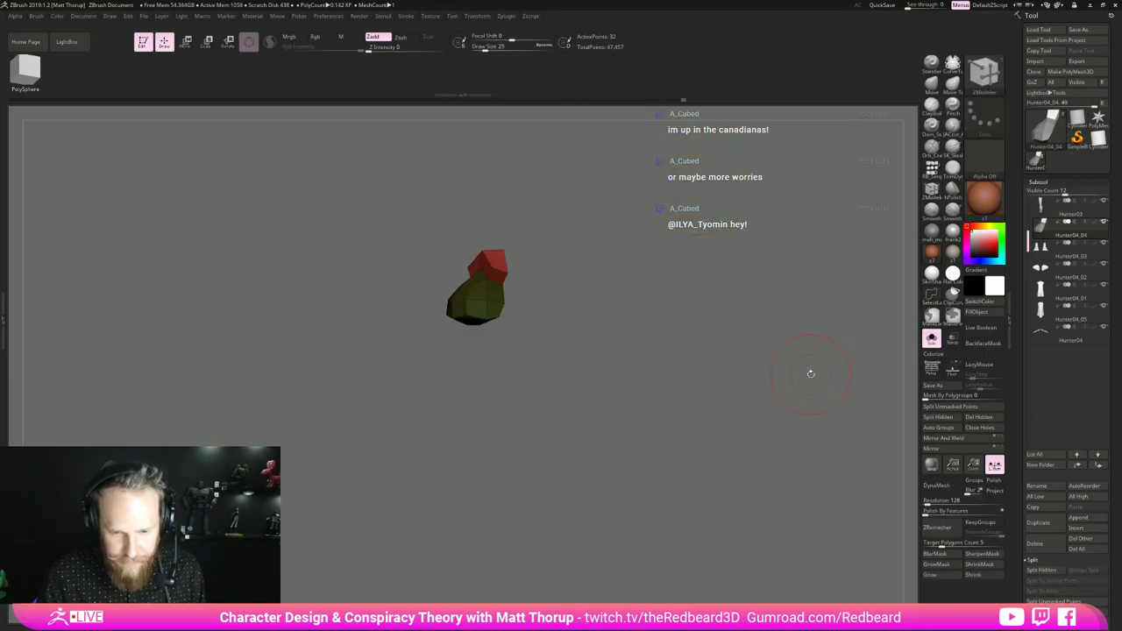
left_click(812, 375, "ctrl")
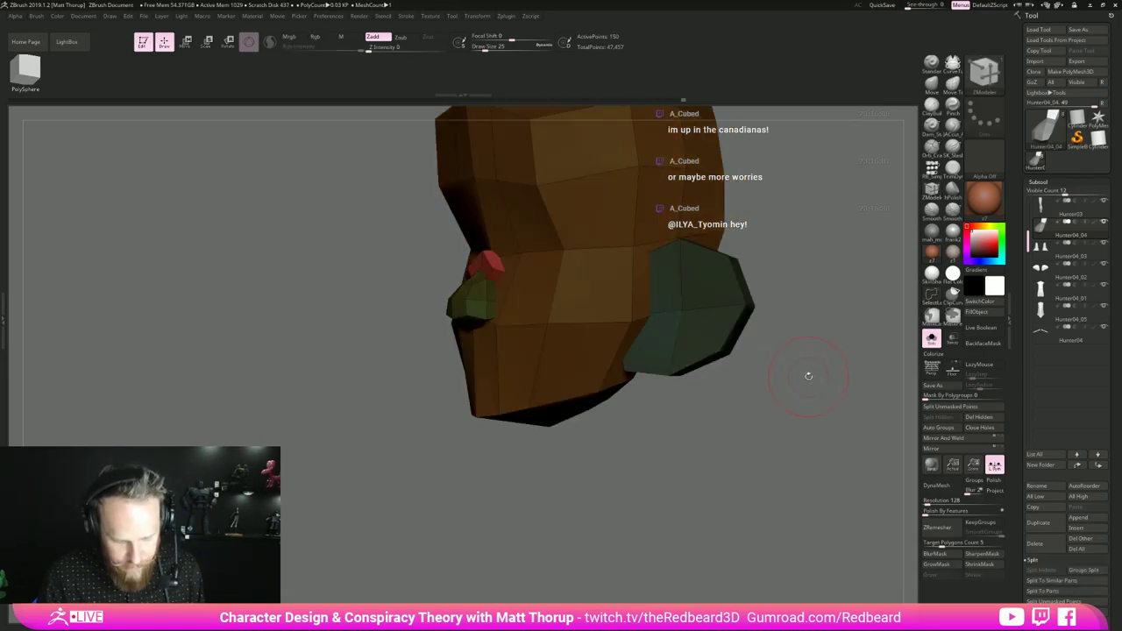
- Move the extruded bridge piece up and into the brow with the transform gizmo, checking it in profile
key("w")
left_click_drag(727, 382, 784, 365, "shift")
left_click_drag(484, 263, 484, 185)
left_click_drag(455, 235, 467, 236)
left_click_drag(755, 217, 655, 235)
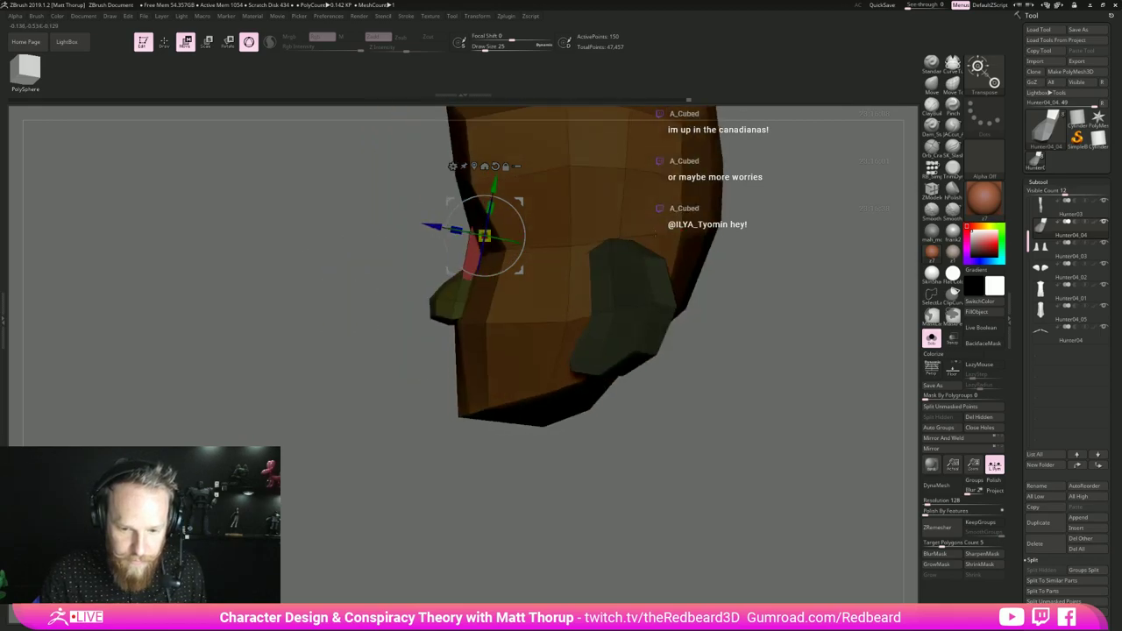
- Nudge the lower edge of the nose bridge against the nose tip with the Move brush at draw size 5
key("q")
mouse_move(681, 501)
left_mouse_down()
mouse_move(693, 412)
mouse_move(648, 377)
left_mouse_up()
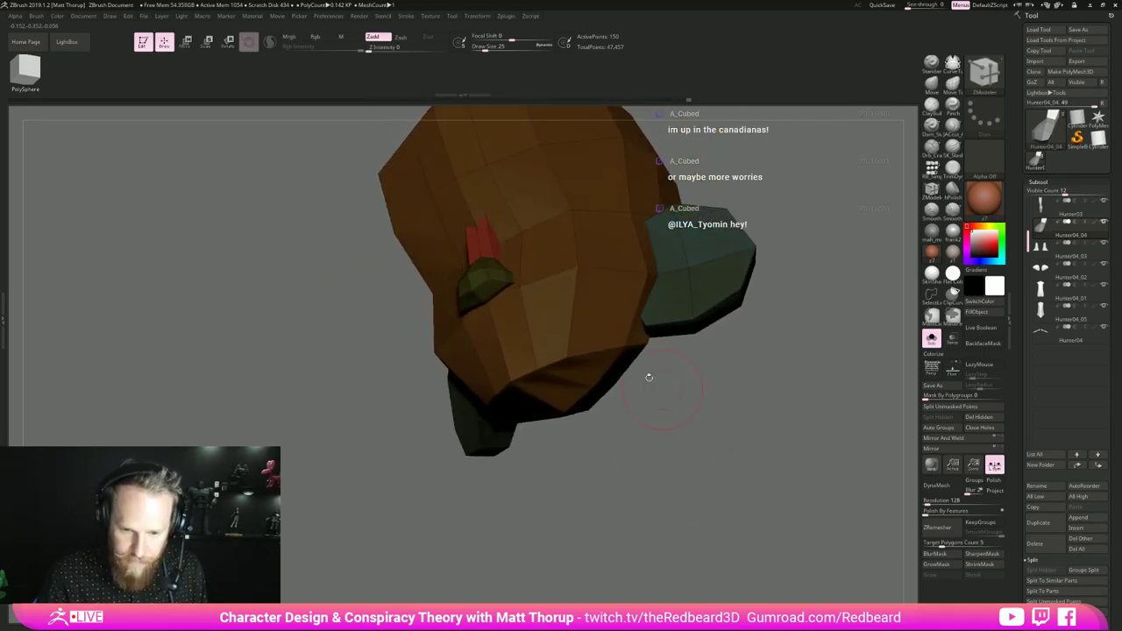
key("b")
key("m")
key("v")
key("s")
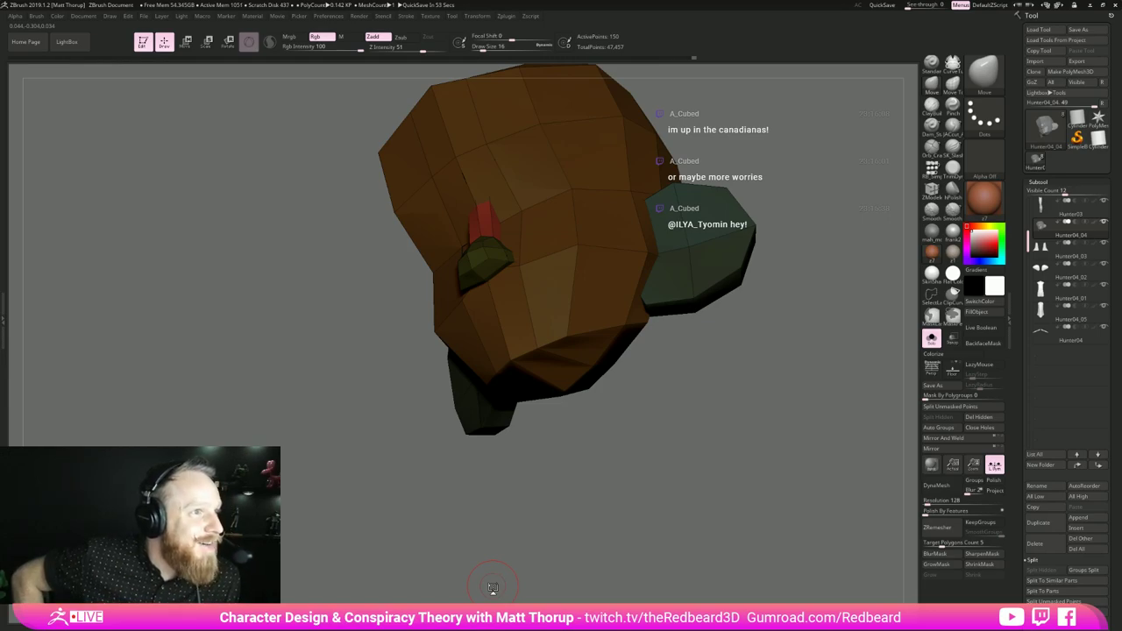
left_click_drag(639, 391, 686, 469)
left_click_drag(645, 423, 641, 450)
key("s")
left_click_drag(474, 252, 484, 245)
left_click_drag(605, 377, 539, 361)
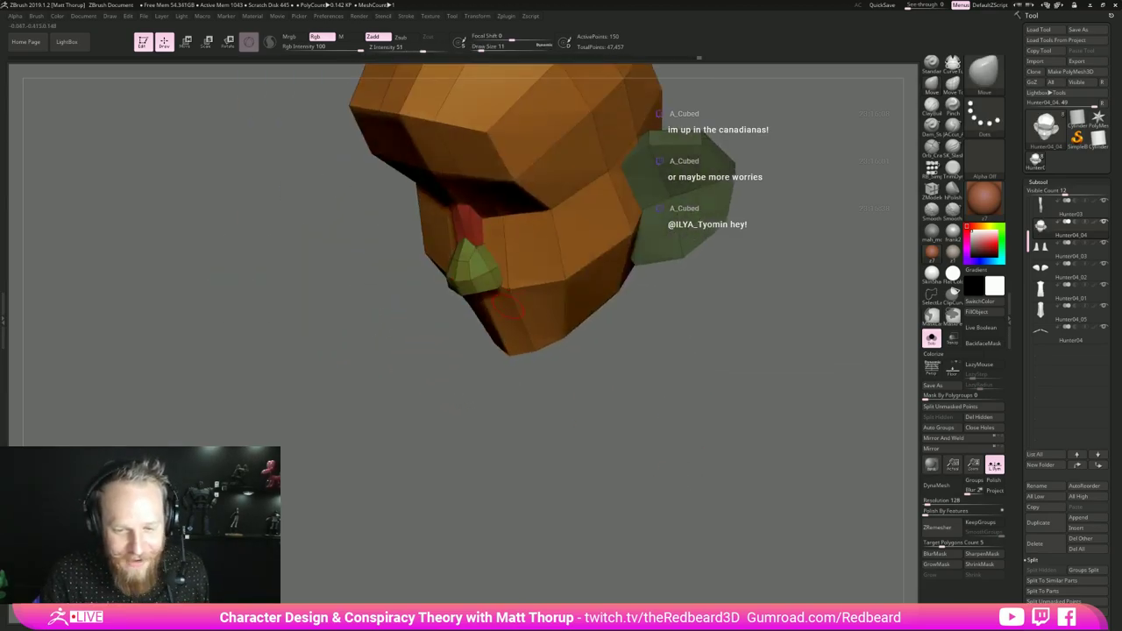
mouse_move(450, 371)
left_mouse_down()
mouse_move(433, 426)
mouse_move(445, 477)
left_mouse_up()
key("s")
left_click_drag(466, 253, 474, 249)
left_click_drag(377, 383, 487, 377)
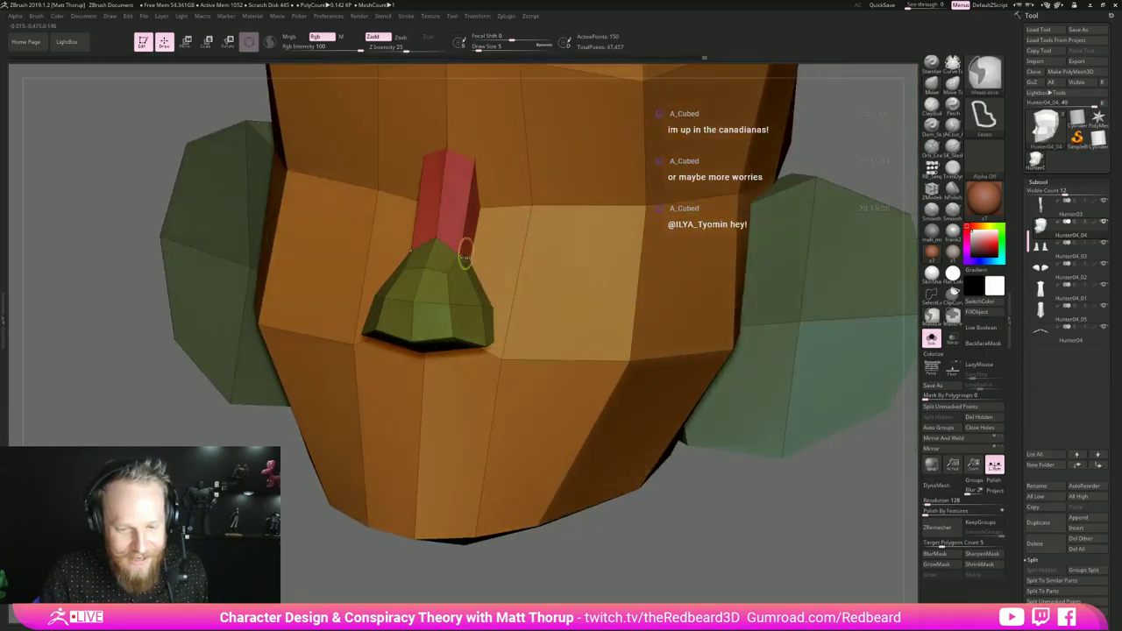
left_click_drag(465, 259, 462, 261)
left_click_drag(724, 586, 631, 580)
left_click_drag(789, 547, 517, 337)
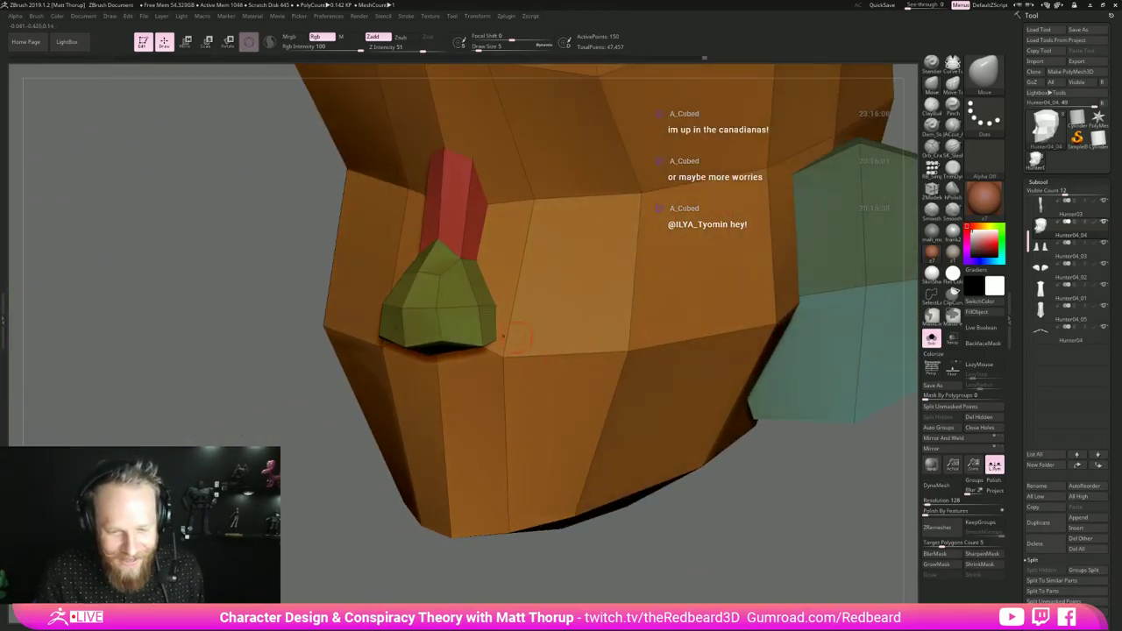
- Insert an edge loop across the nose bridge with the ZModeler brush
left_click_drag(379, 369, 289, 376)
key("b")
key("z")
key("m")
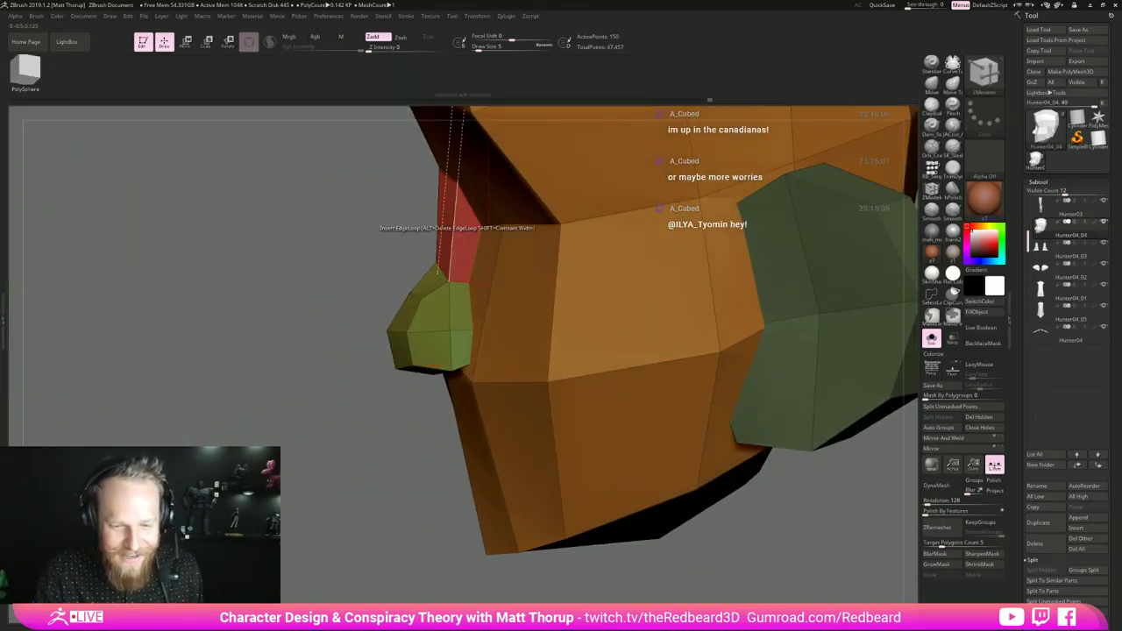
left_click(454, 230)
- Push the new edge loop inward with the Move brush at draw size 11 to curve the bridge's profile
mouse_move(422, 484)
left_mouse_down()
mouse_move(395, 471)
mouse_move(400, 451)
left_mouse_up()
key("b")
key("m")
key("v")
key("s")
left_click_drag(437, 202, 441, 202)
mouse_move(447, 203)
left_mouse_down()
mouse_move(462, 207)
mouse_move(450, 195)
mouse_move(386, 252)
mouse_move(400, 260)
mouse_move(444, 245)
mouse_move(446, 214)
left_mouse_up()
key("ctrl+z")
left_click_drag(412, 577, 394, 474)
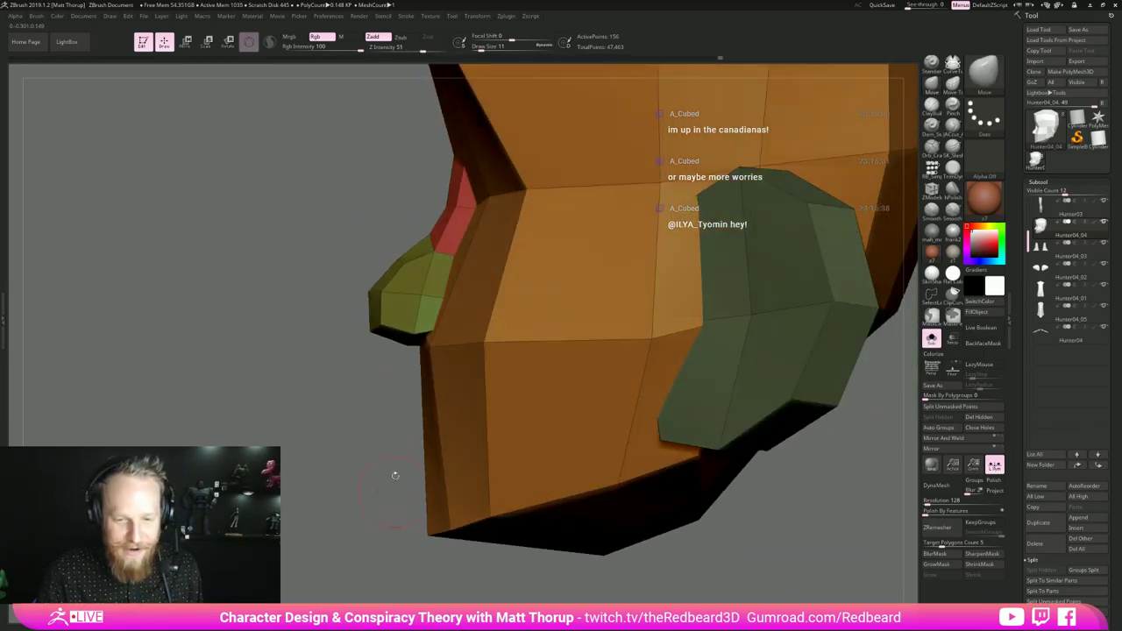
- Isolate the nose polygroup and grow the visible area to include the whole bridge
left_click(424, 295, "ctrl+shift")
left_click_drag(436, 511, 463, 549, "alt")
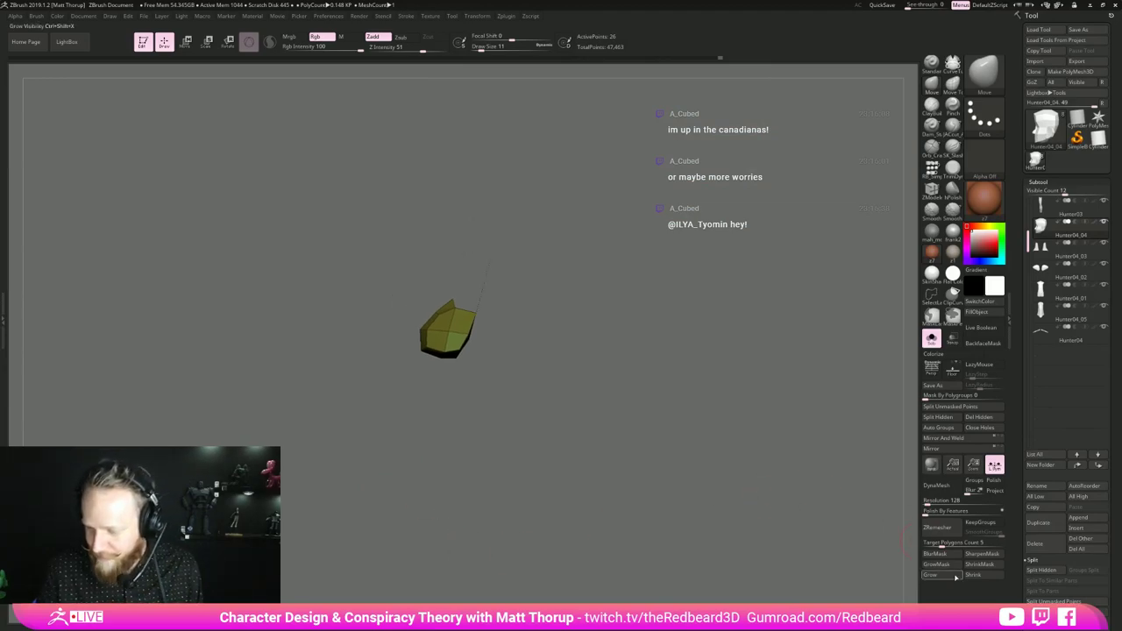
left_click(930, 575)
left_click(929, 575)
mouse_move(666, 493)
left_mouse_down()
mouse_move(655, 494)
mouse_move(671, 493)
left_mouse_up()
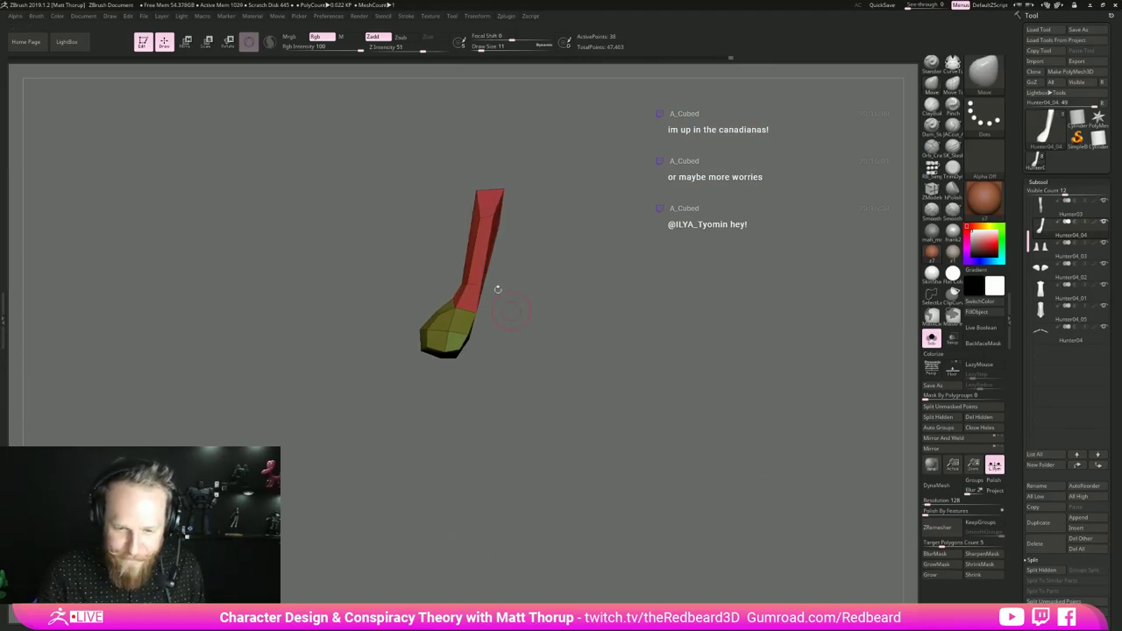
- Insert a second edge loop across the isolated nose bridge with the ZModeler brush
key("b")
key("z")
key("m")
left_click(486, 261)
key("ctrl+z")
mouse_move(497, 278)
left_mouse_down()
mouse_move(489, 295)
mouse_move(532, 291)
left_mouse_up()
left_click(472, 287)
- Adjust the bridge's edge loops with the Move brush to form a smooth curve from nose tip to brow
key("b")
key("m")
key("v")
left_click_drag(474, 248, 480, 249)
left_click_drag(474, 201, 463, 202)
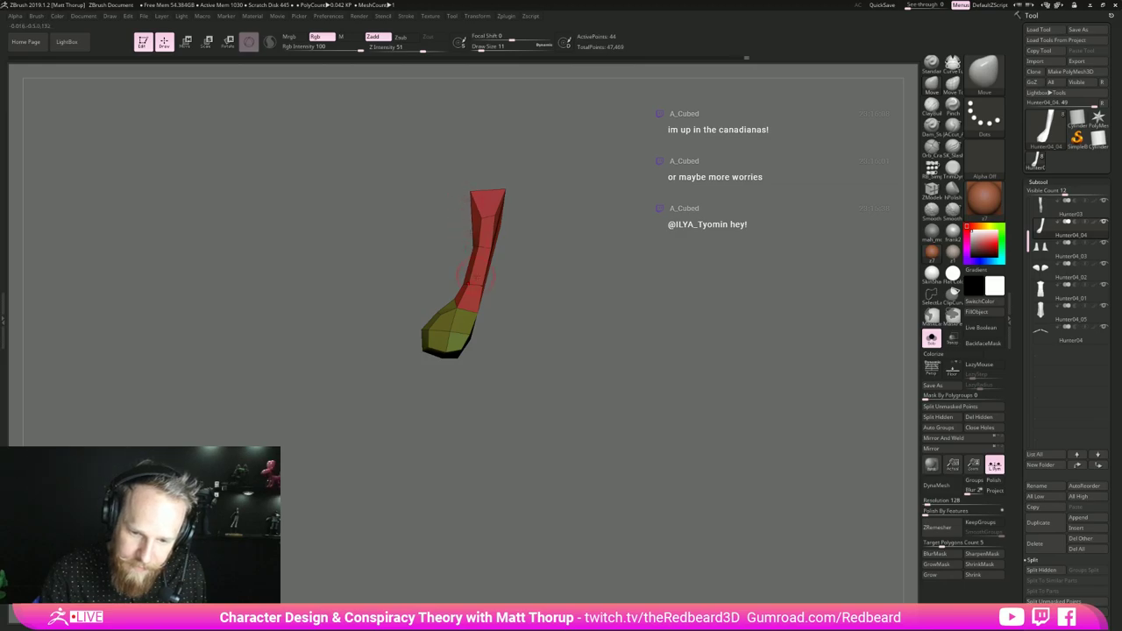
left_click_drag(495, 252, 489, 253)
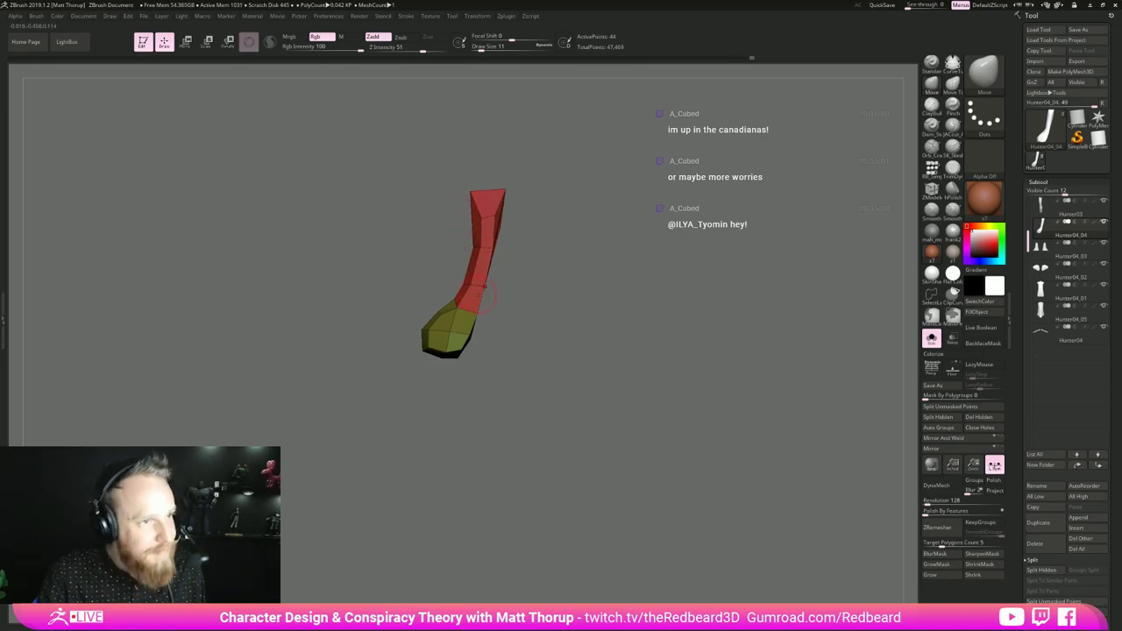
- Turn off Solo mode and show the complete head with the body in front view
mouse_move(593, 412)
left_mouse_down()
mouse_move(652, 403)
mouse_move(648, 413)
mouse_move(601, 412)
left_mouse_up()
mouse_move(601, 412)
left_mouse_down()
mouse_move(776, 384)
mouse_move(804, 438)
left_mouse_up()
left_click(931, 338)
left_click(745, 380, "ctrl+shift")
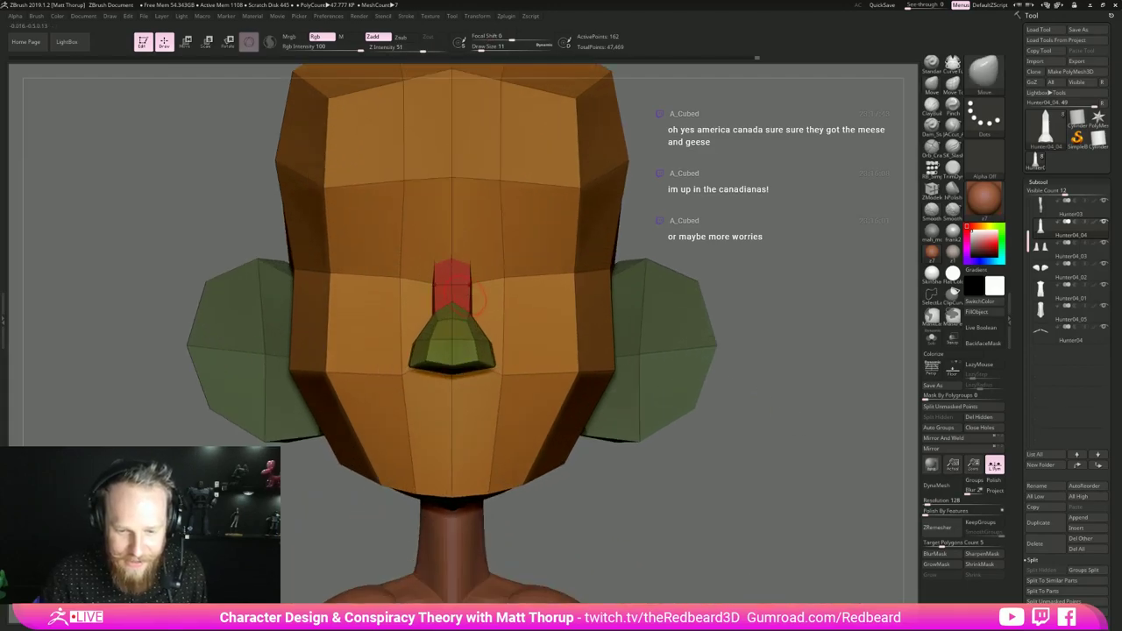
- Narrow the nose bridge and adjust the nostril sides with the Move brush from the front and three-quarter views
left_click_drag(474, 294, 470, 288)
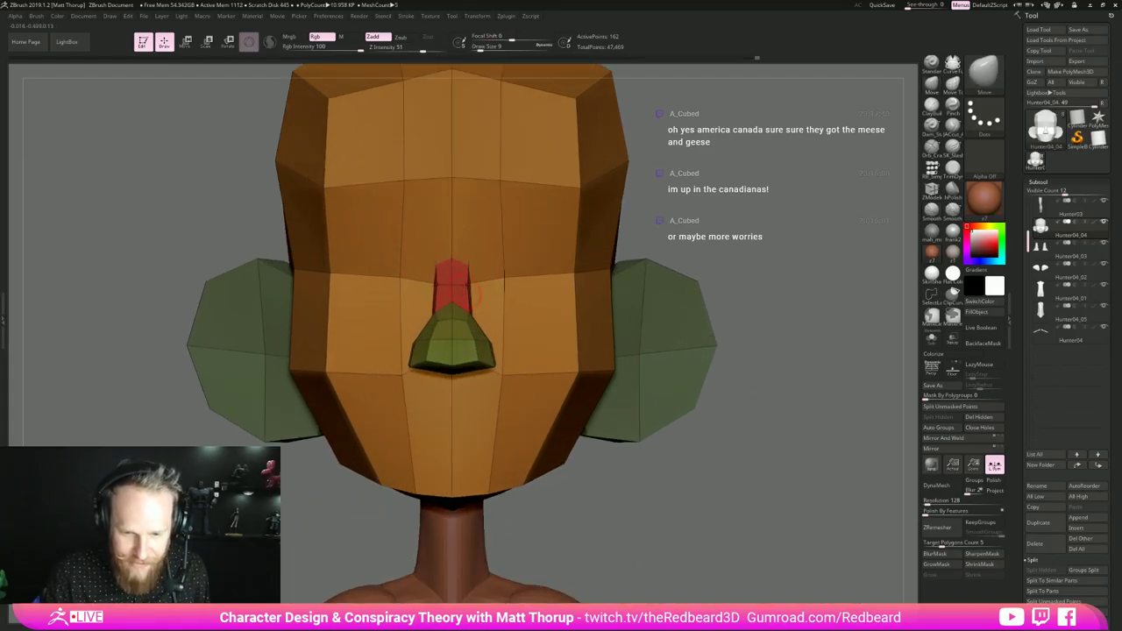
left_click_drag(488, 342, 494, 341)
left_click_drag(787, 293, 732, 315)
key("s")
left_click_drag(480, 343, 486, 341)
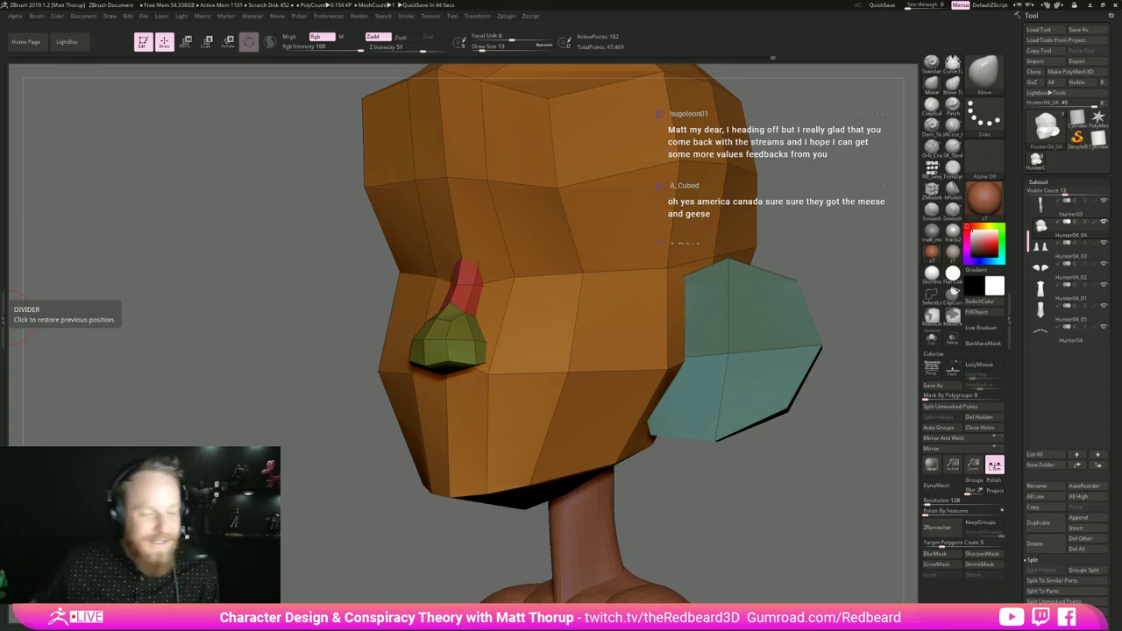
- Isolate the nose, run Auto Groups on it and grow the visible area to take in the bridge
mouse_move(780, 476)
left_mouse_down()
mouse_move(776, 433)
mouse_move(744, 484)
mouse_move(761, 479)
mouse_move(757, 420)
mouse_move(755, 448)
mouse_move(699, 435)
mouse_move(680, 408)
left_mouse_up()
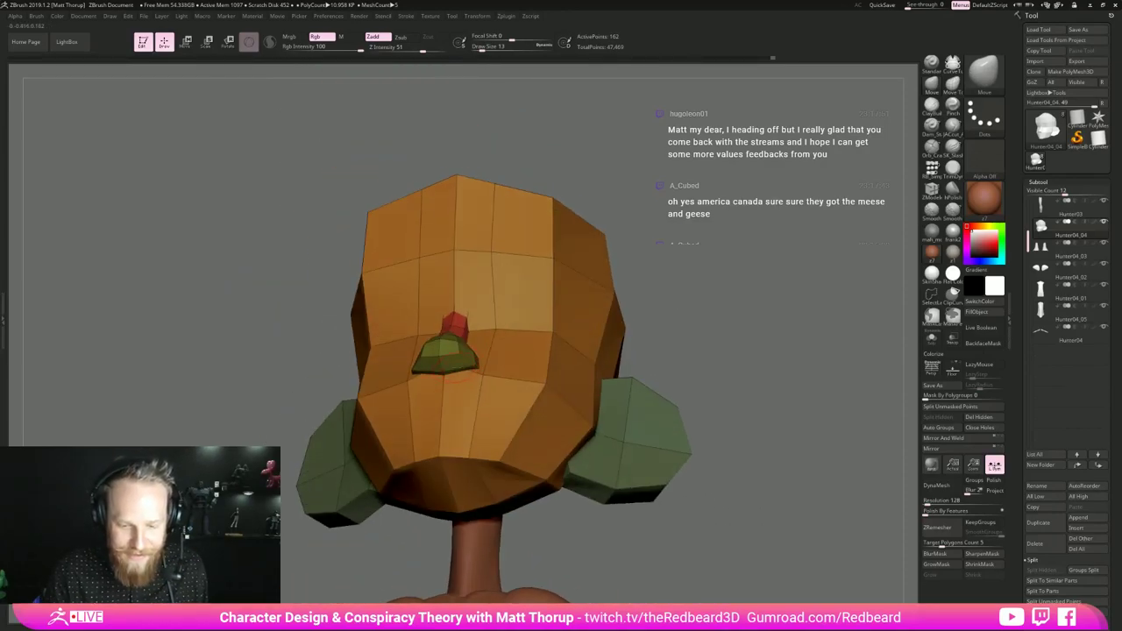
left_click(468, 366, "ctrl+shift")
left_click_drag(611, 327, 677, 470)
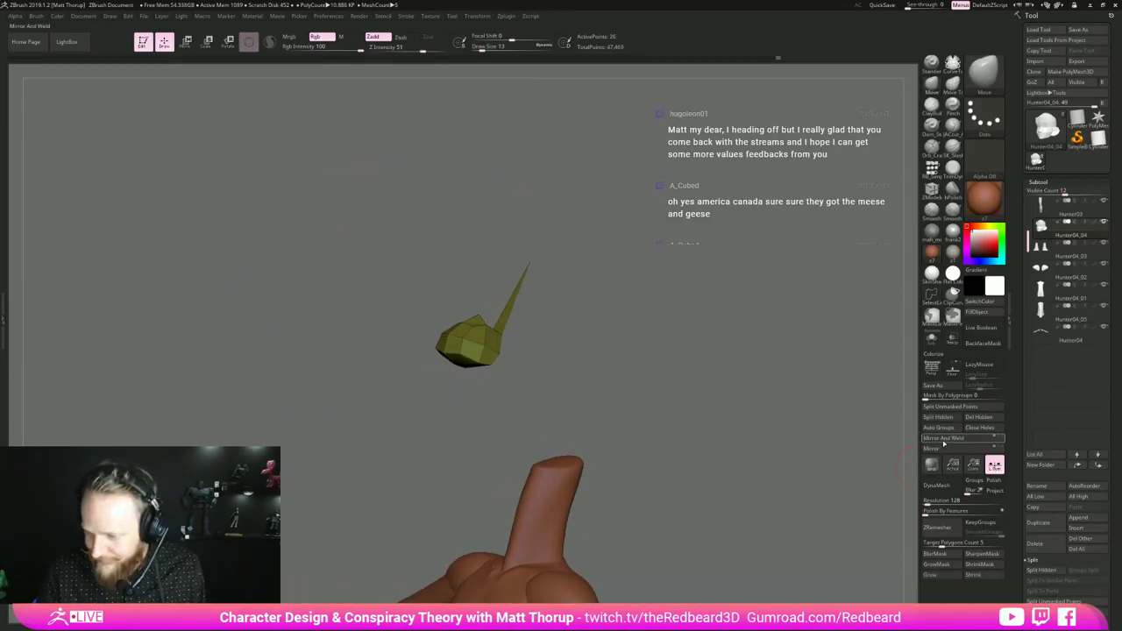
left_click(946, 430)
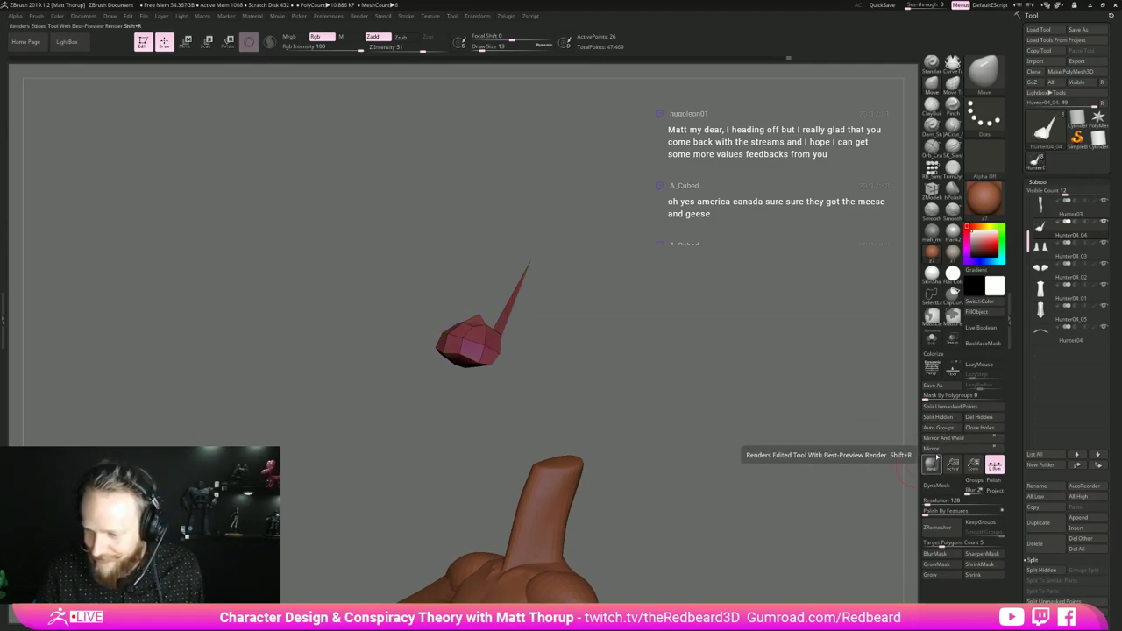
left_click(933, 576)
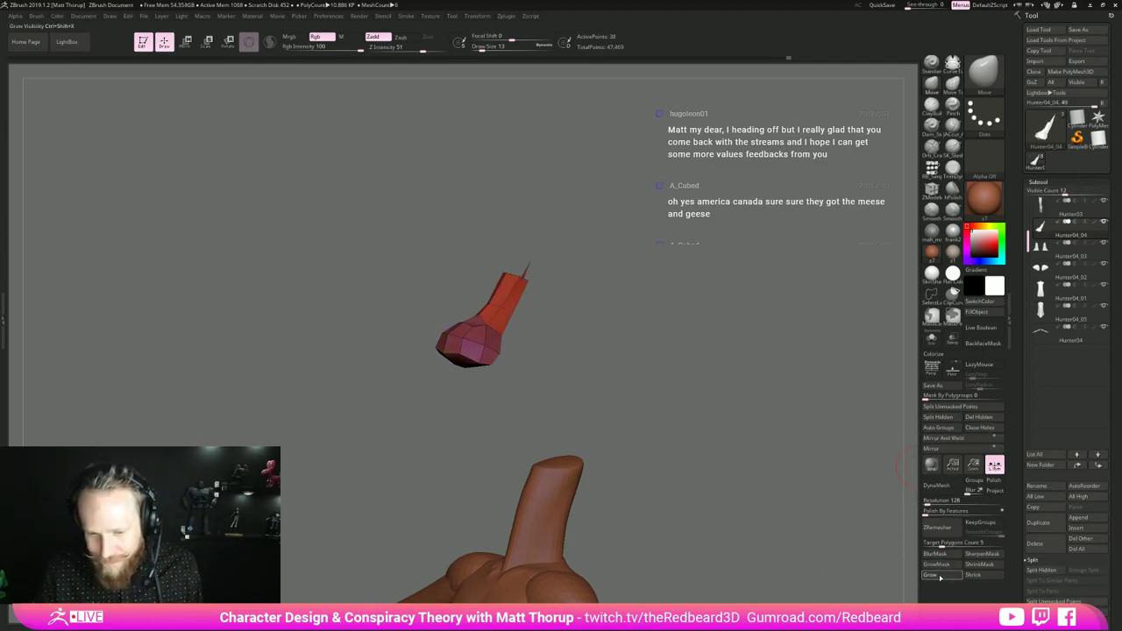
left_click(932, 576)
- Assign the nose and bridge to one shared polygroup and show the whole head again
key("ctrl+w")
left_click_drag(768, 559, 568, 478)
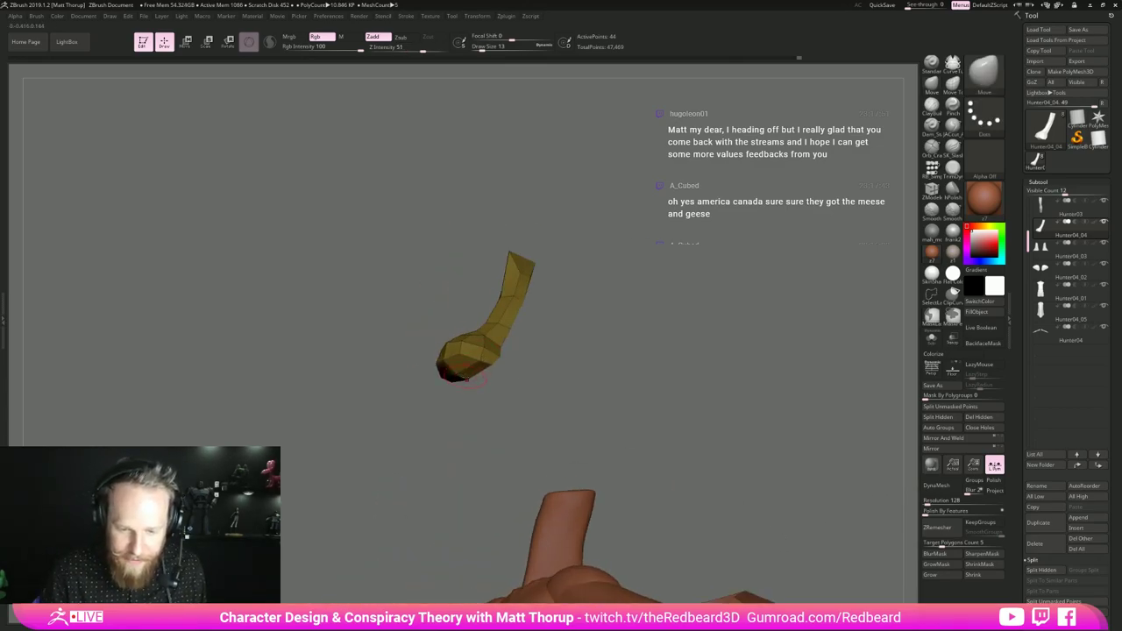
mouse_move(466, 382)
right_mouse_down()
mouse_move(608, 388)
mouse_move(716, 371)
right_mouse_up()
left_click(843, 431, "ctrl+shift")
right_click_drag(844, 433, 725, 416, "ctrl")
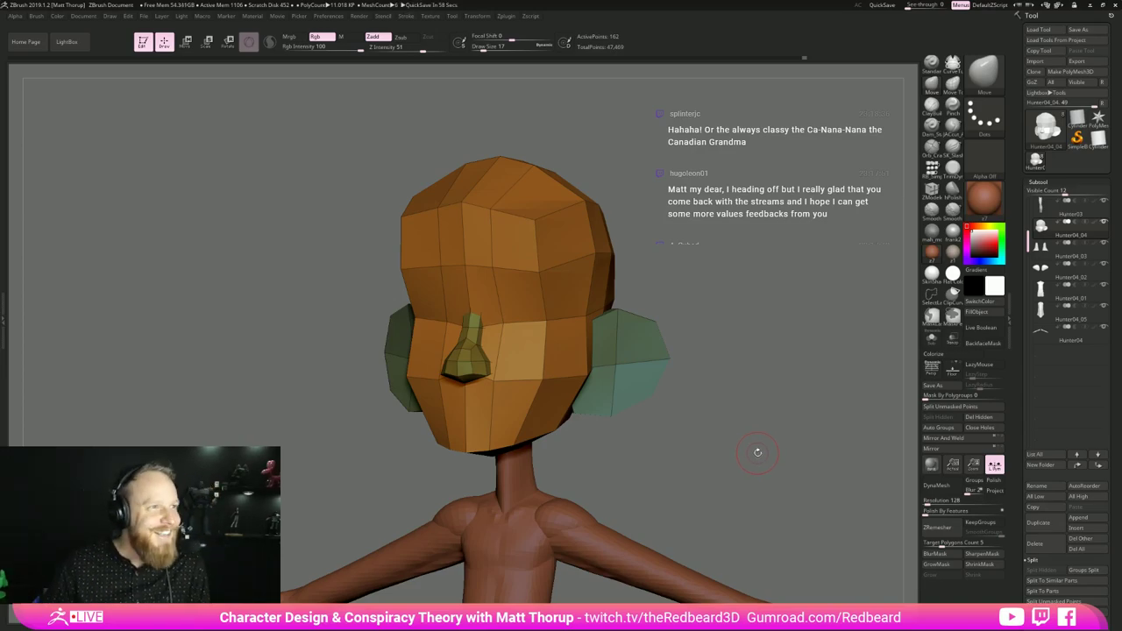
- Examine the head and nose proportions from the front, side and above
left_click_drag(705, 411, 704, 456)
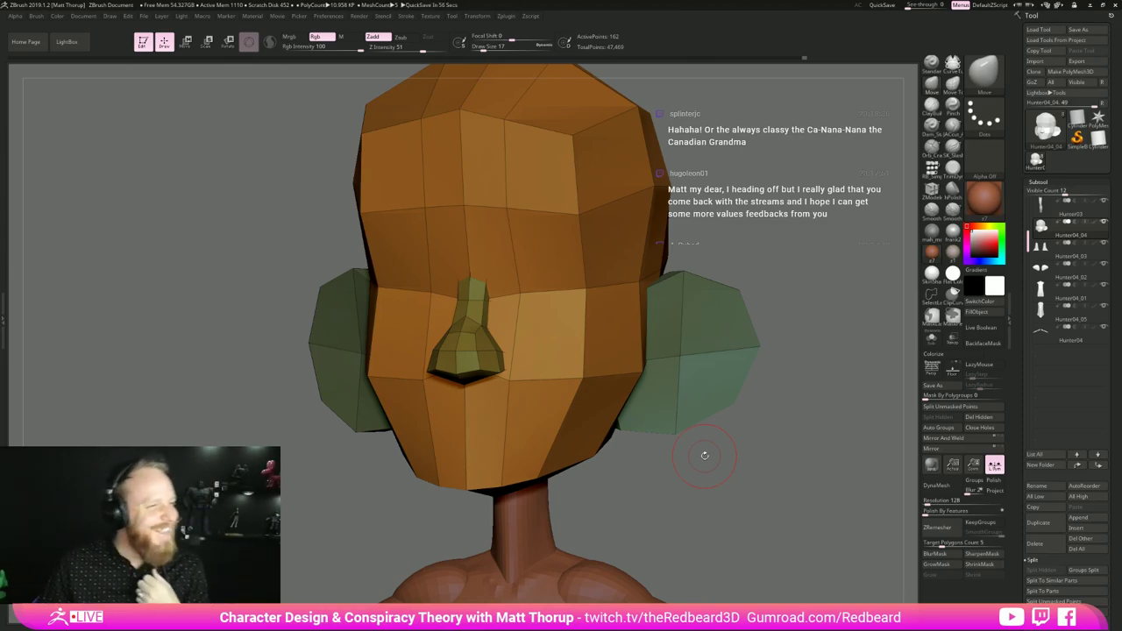
left_click_drag(763, 428, 715, 414)
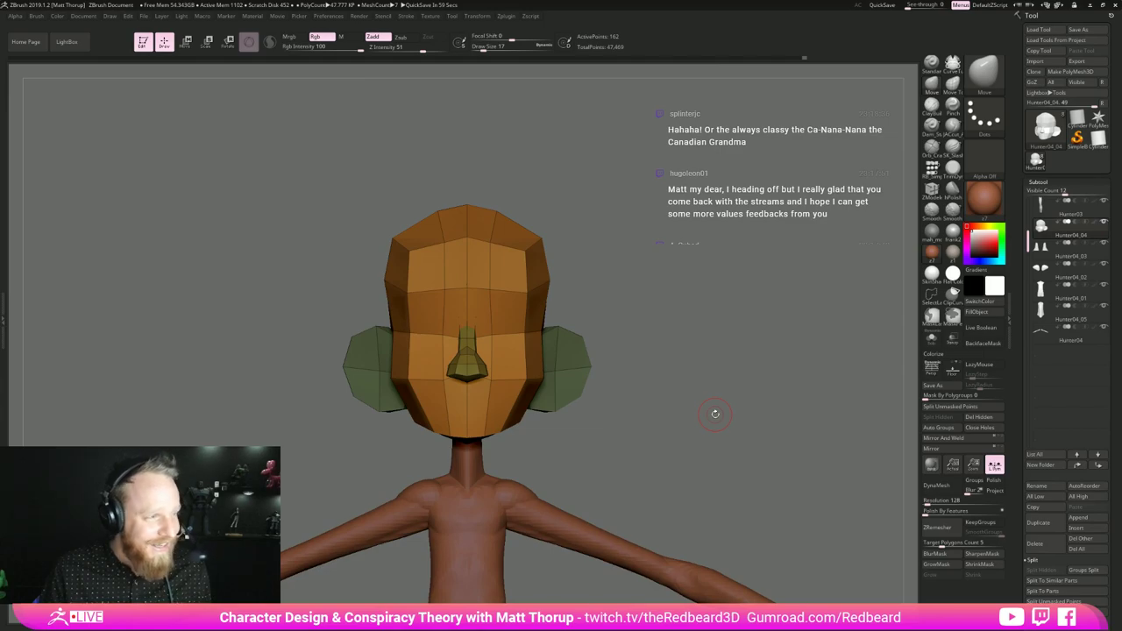
mouse_move(712, 447)
left_mouse_down()
mouse_move(680, 445)
mouse_move(715, 438)
left_mouse_up()
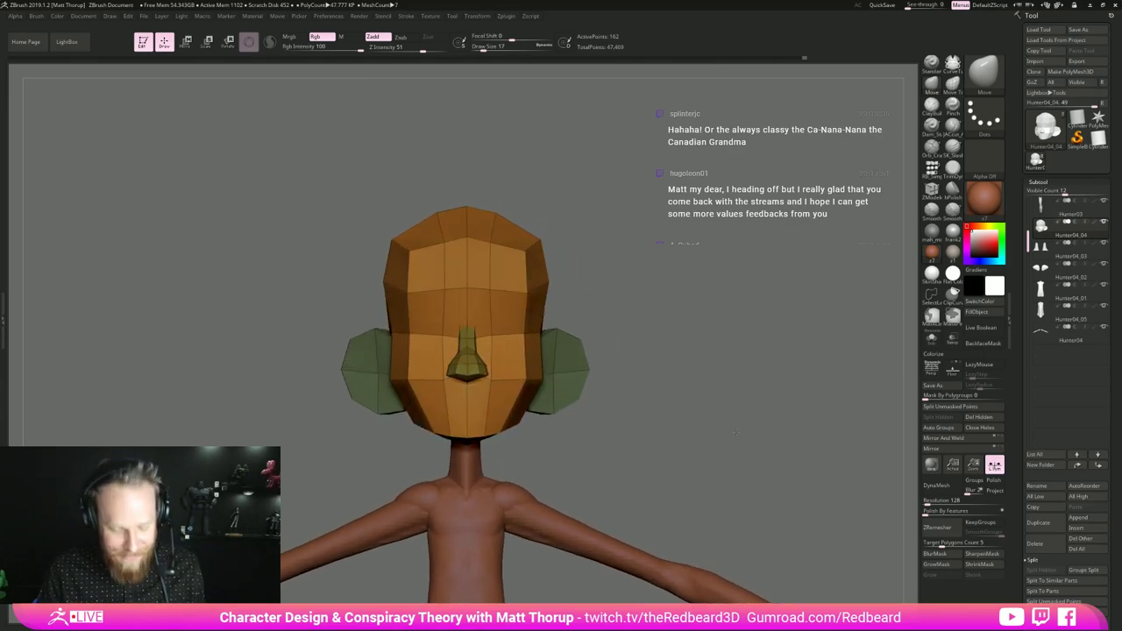
key("s")
left_click(487, 262)
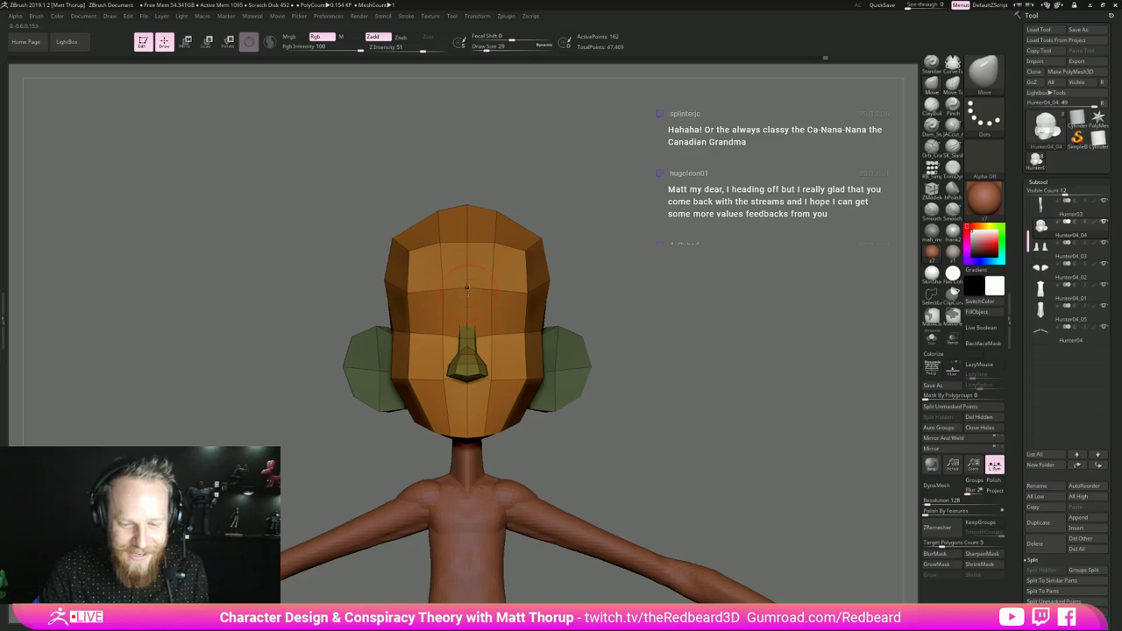
left_click_drag(587, 264, 520, 273)
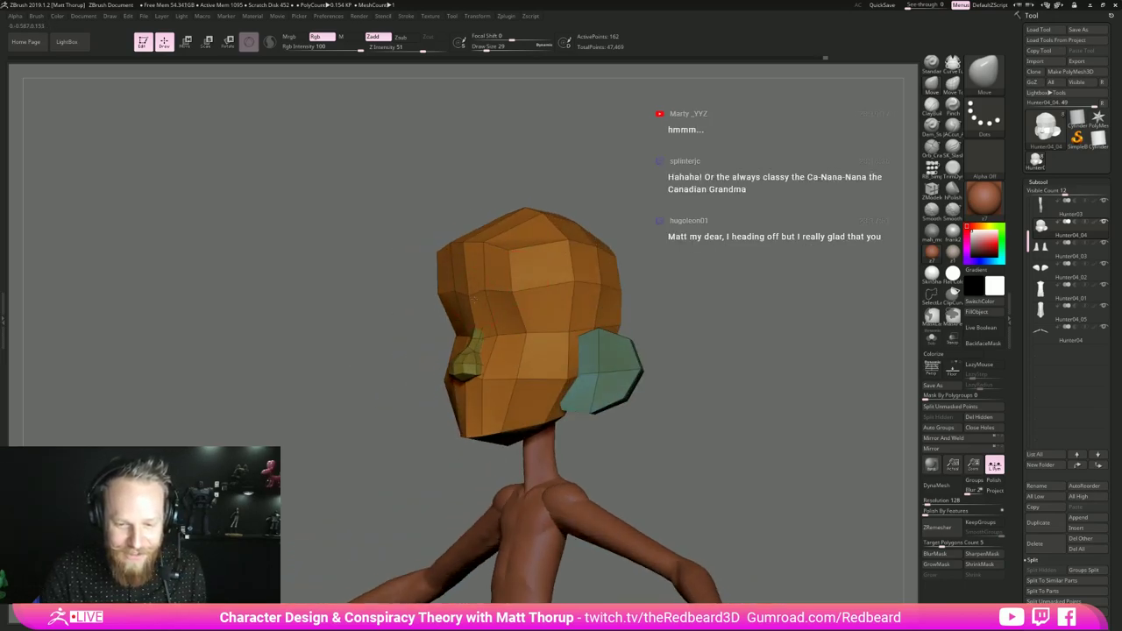
left_click_drag(582, 191, 488, 292)
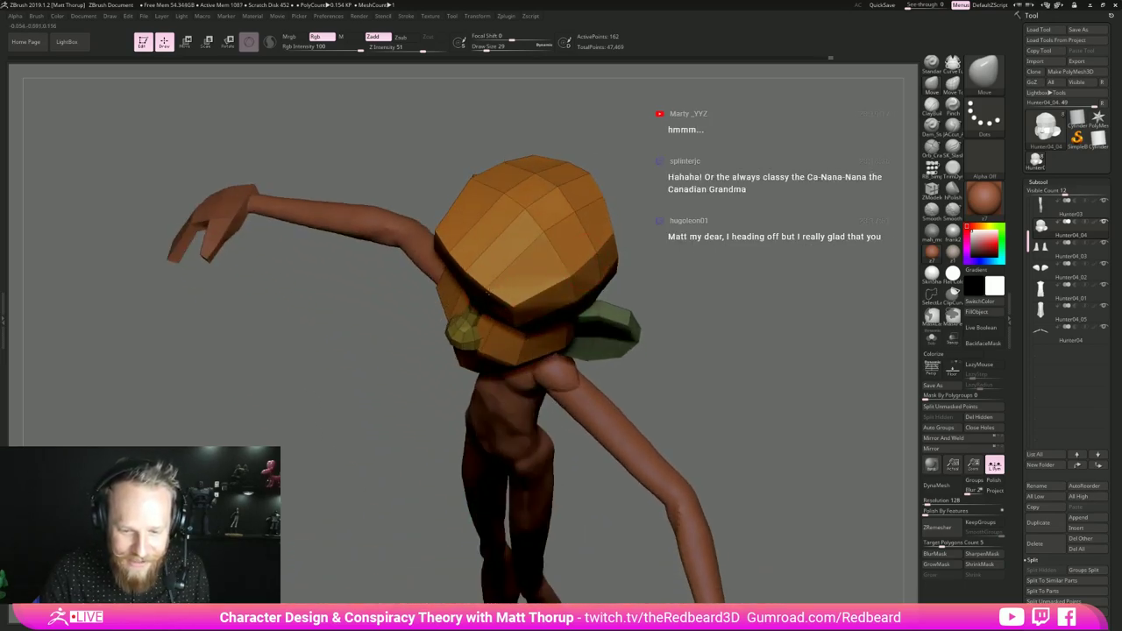
mouse_move(688, 248)
left_mouse_down()
mouse_move(680, 221)
mouse_move(605, 213)
left_mouse_up()
- Adjust the front of the forehead from above with the Move brush at draw size 39
left_click_drag(542, 251, 510, 292)
mouse_move(606, 202)
left_mouse_down()
mouse_move(591, 237)
mouse_move(604, 239)
left_mouse_up()
key("s")
left_click_drag(468, 308, 471, 308)
left_click_drag(460, 323, 488, 304)
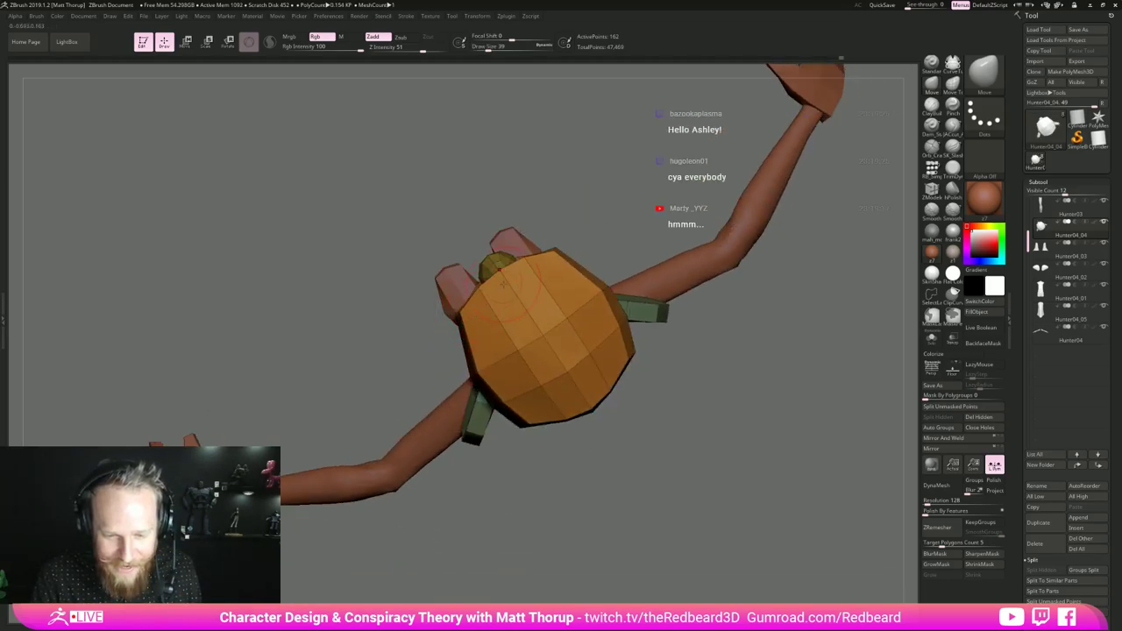
left_click_drag(593, 221, 639, 273)
left_click_drag(633, 311, 679, 416, "alt")
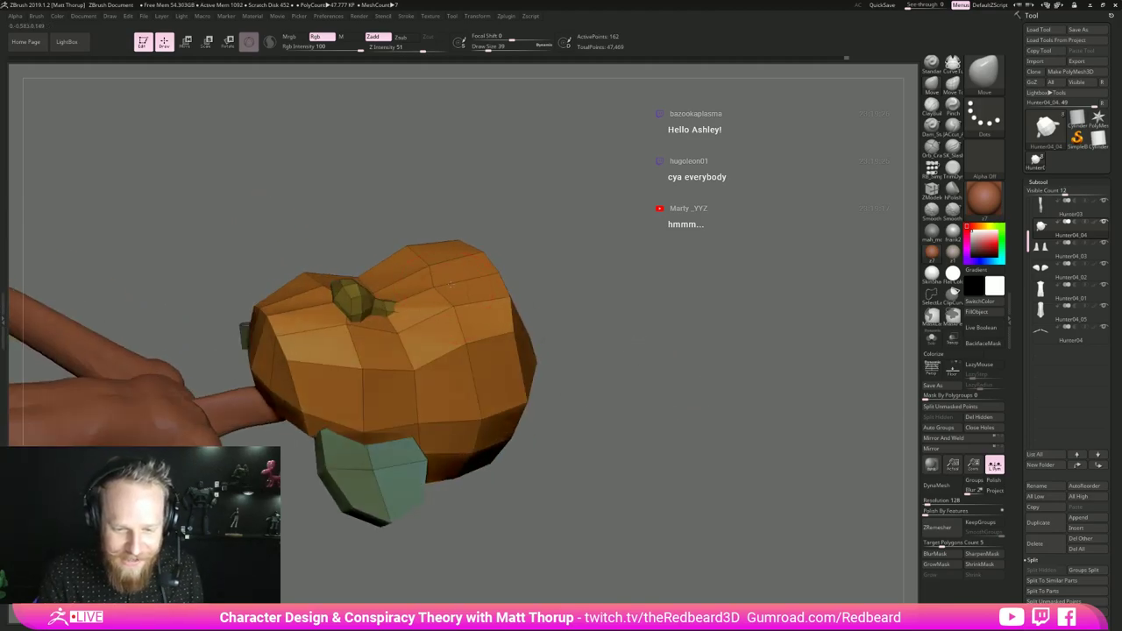
- Reshape the upper forehead in profile with the Move brush at draw size 46
mouse_move(635, 320)
left_mouse_down()
mouse_move(586, 296)
mouse_move(602, 293)
mouse_move(483, 286)
left_mouse_up()
key("s")
mouse_move(484, 283)
left_mouse_down()
mouse_move(584, 272)
mouse_move(708, 342)
mouse_move(681, 324)
mouse_move(579, 313)
left_mouse_up()
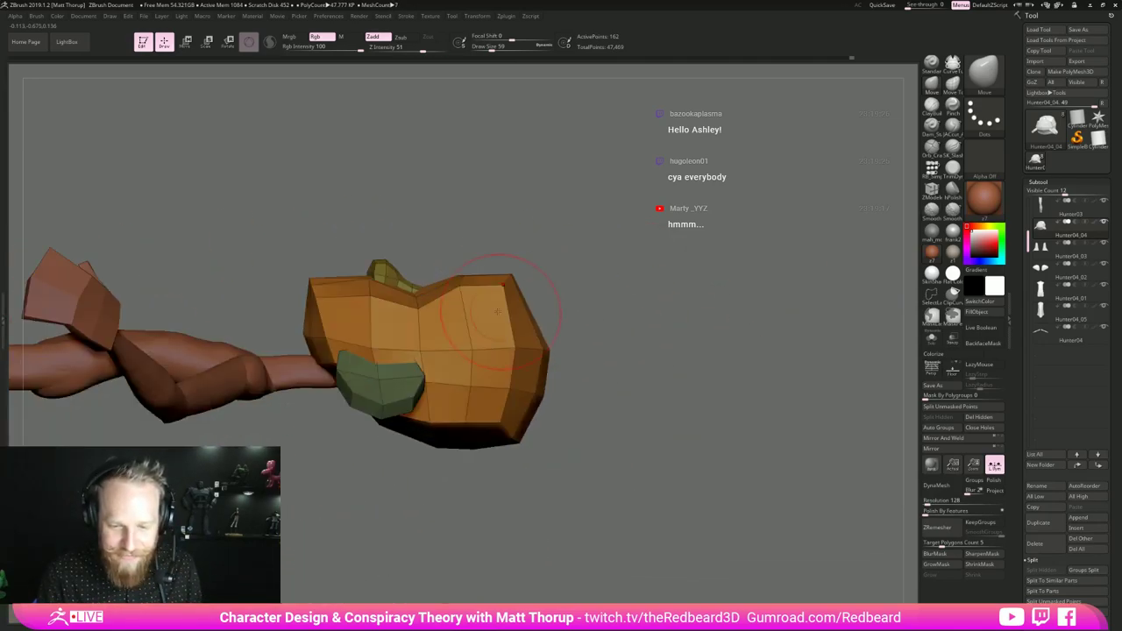
key("s")
left_click_drag(501, 309, 498, 308)
left_click_drag(502, 307, 503, 313)
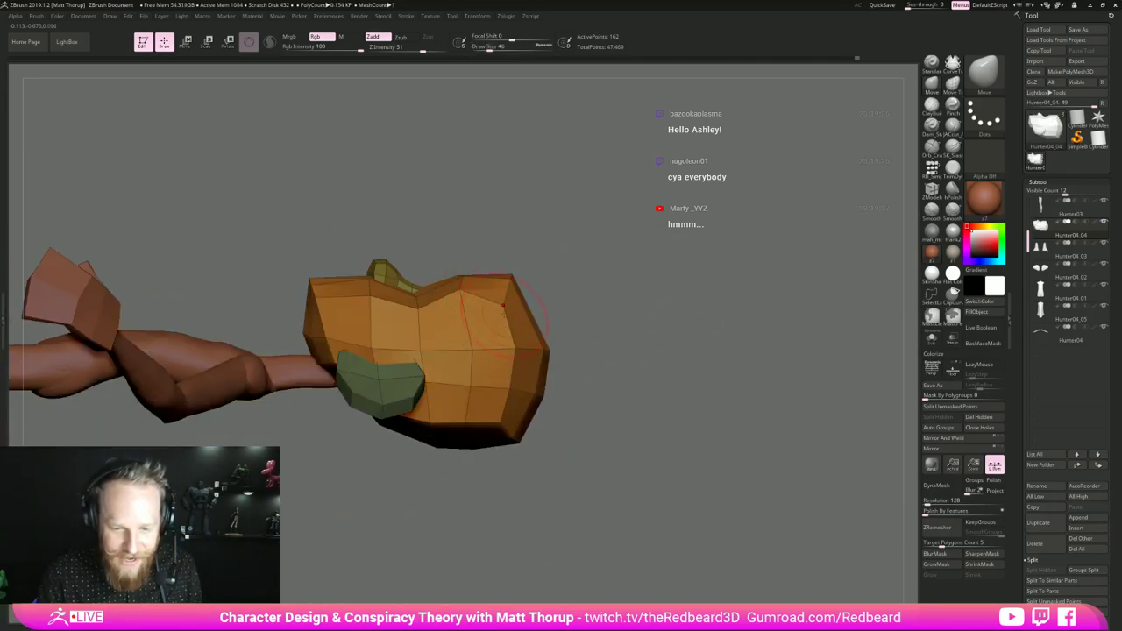
- Round the forehead and pull in the sides of the skull in top view with the Move brush at draw size 31
left_click_drag(553, 282, 669, 291)
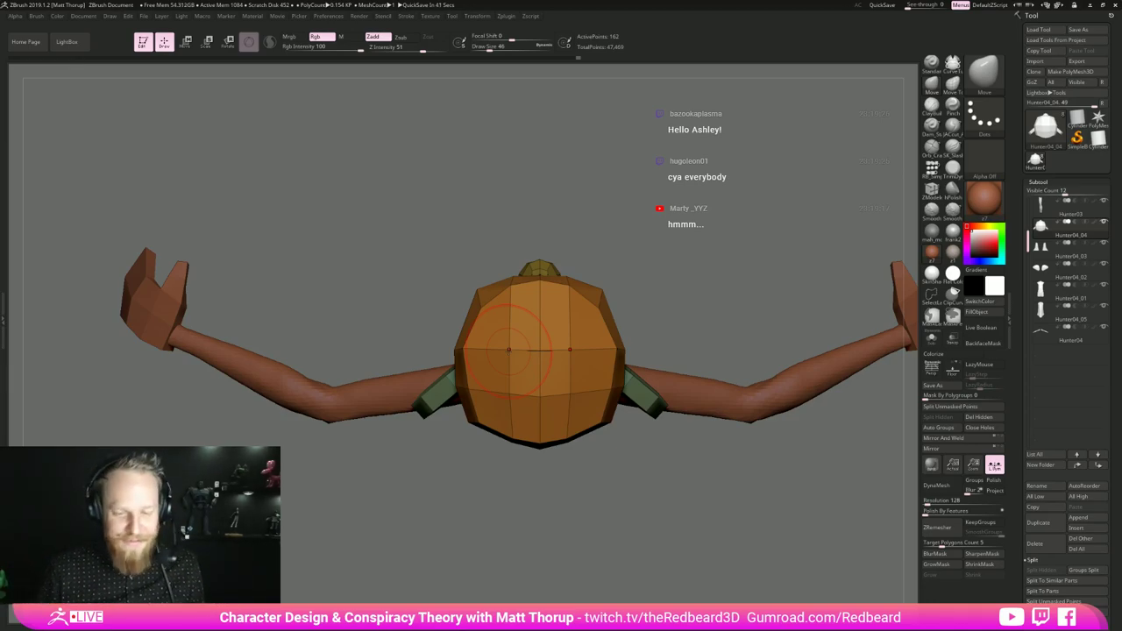
left_click_drag(619, 500, 600, 542)
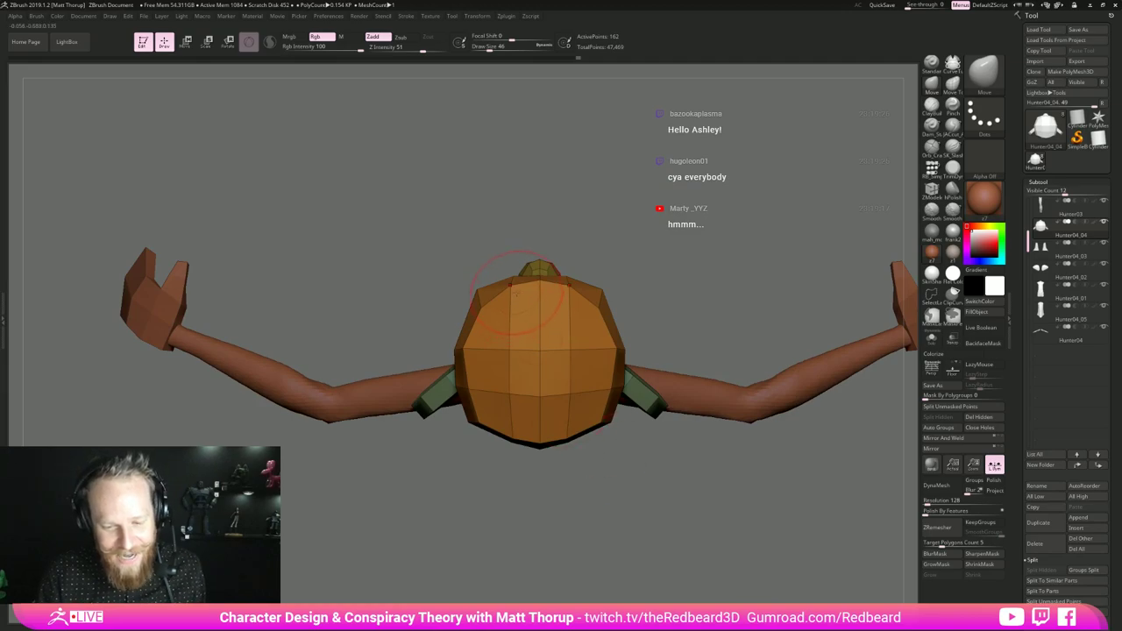
key("s")
left_click_drag(539, 293, 536, 292)
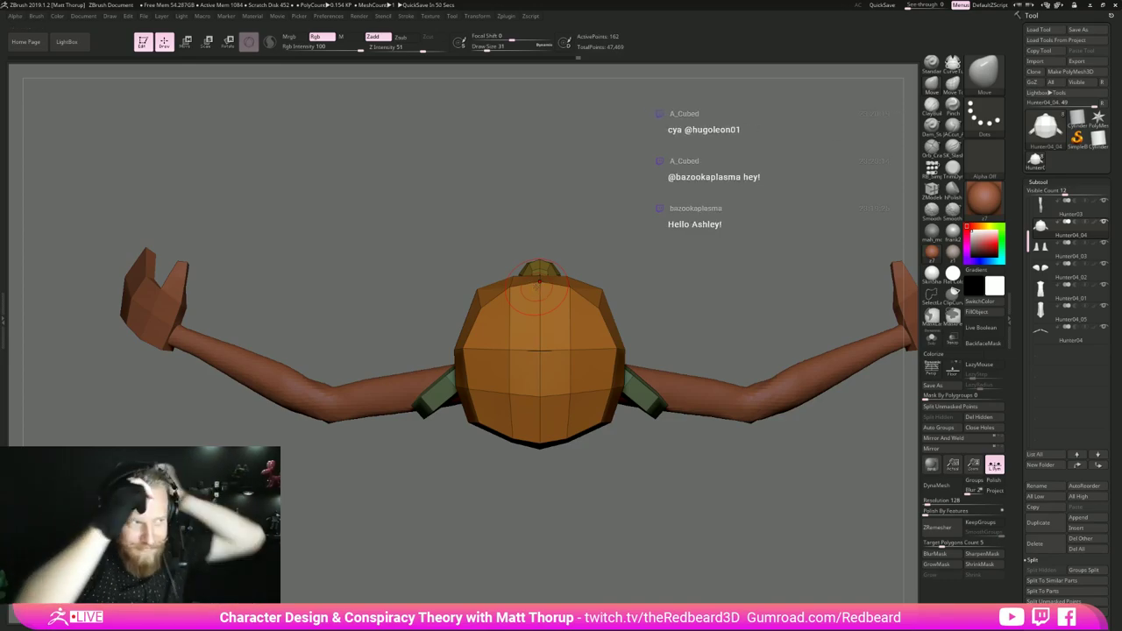
left_click_drag(638, 519, 595, 430)
left_click_drag(511, 294, 479, 322)
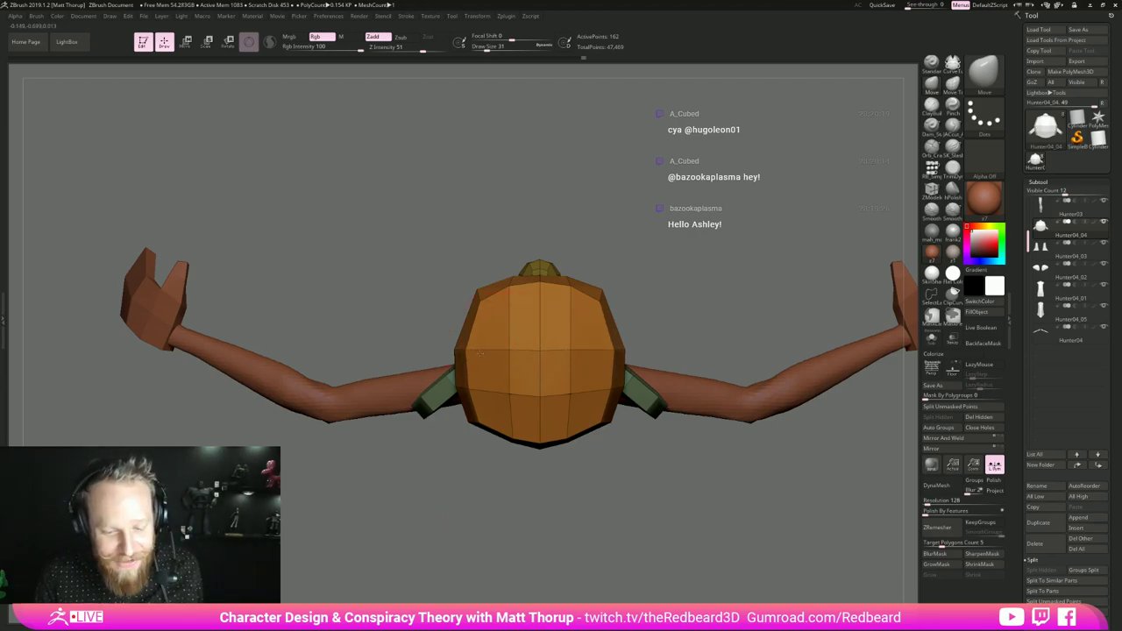
left_click_drag(467, 353, 466, 353)
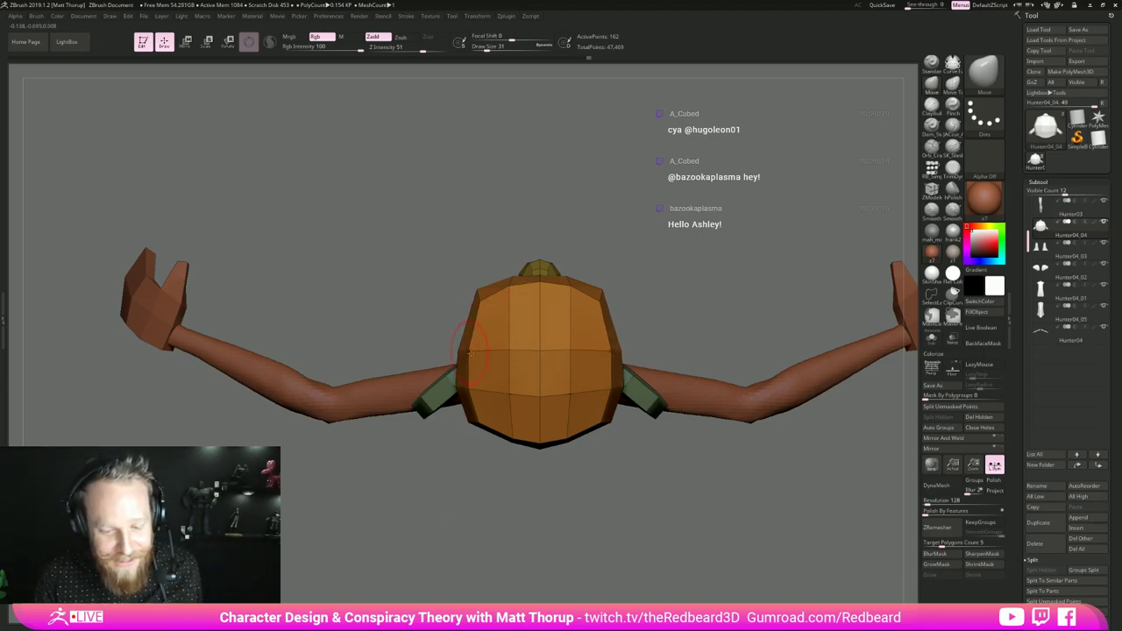
- Reshape the back of the skull in profile with the Move brush at draw size 90
left_click_drag(713, 330, 793, 328)
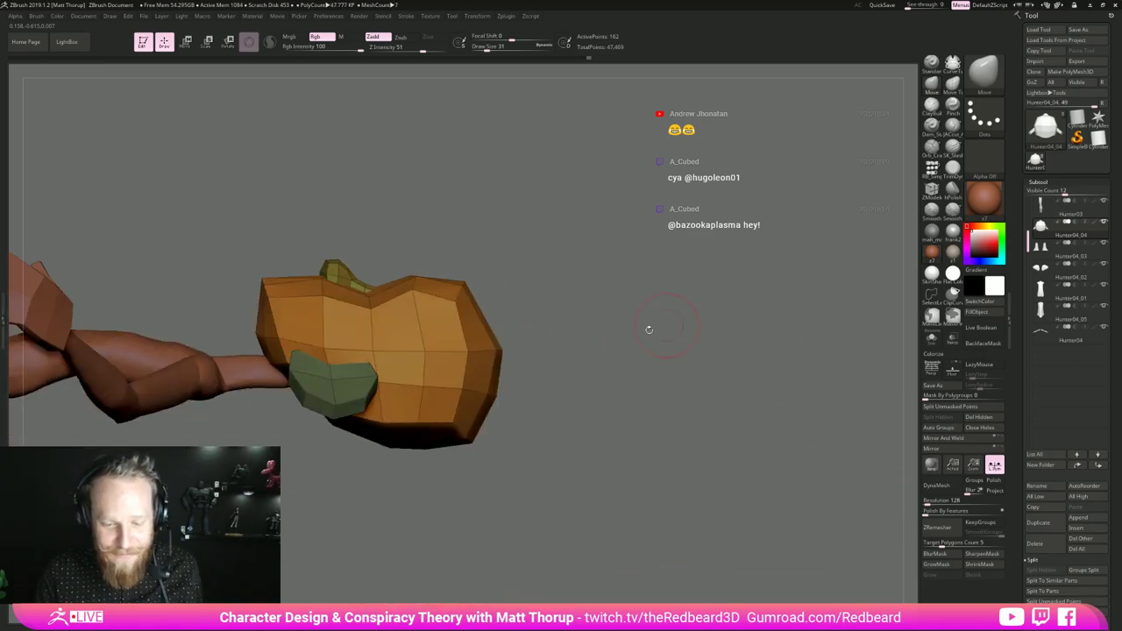
key("s")
left_click_drag(479, 362, 489, 372)
left_click_drag(470, 411, 464, 415)
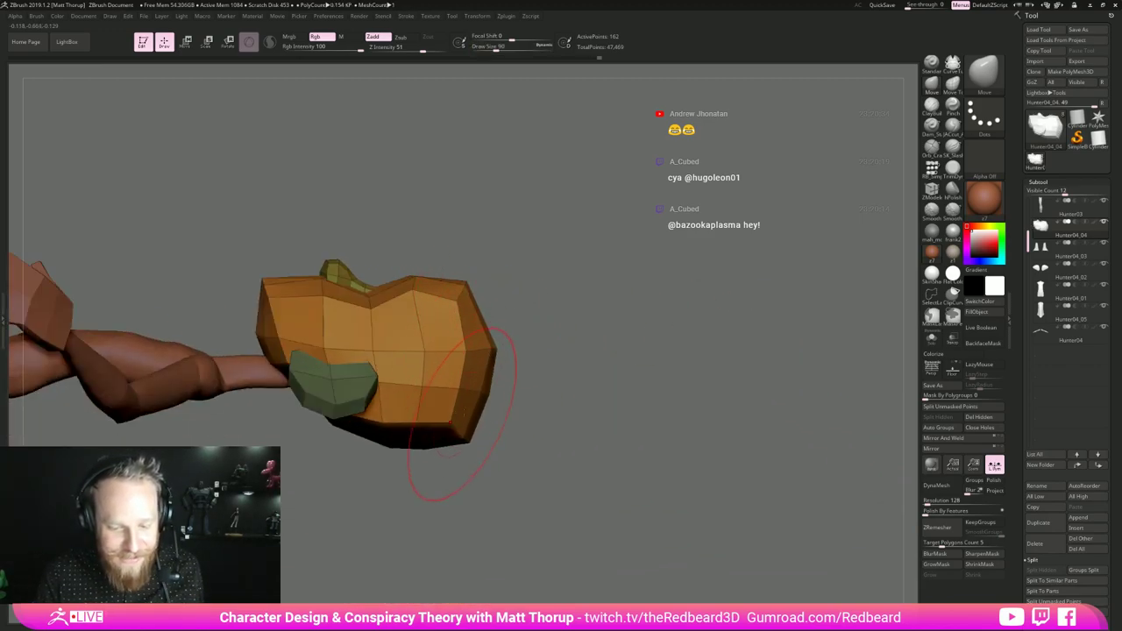
- Refine the rear of the head and the base of the skull with the Move brush at draw size 39
mouse_move(655, 326)
left_mouse_down()
mouse_move(639, 321)
mouse_move(619, 255)
left_mouse_up()
left_click_drag(679, 518, 631, 416)
key("s")
mouse_move(500, 459)
left_mouse_down()
mouse_move(478, 452)
mouse_move(511, 452)
left_mouse_up()
left_click_drag(511, 484, 512, 489)
left_click_drag(618, 463, 651, 445)
left_click_drag(448, 510, 453, 510)
left_click_drag(701, 442, 657, 445)
left_click_drag(467, 566, 467, 570)
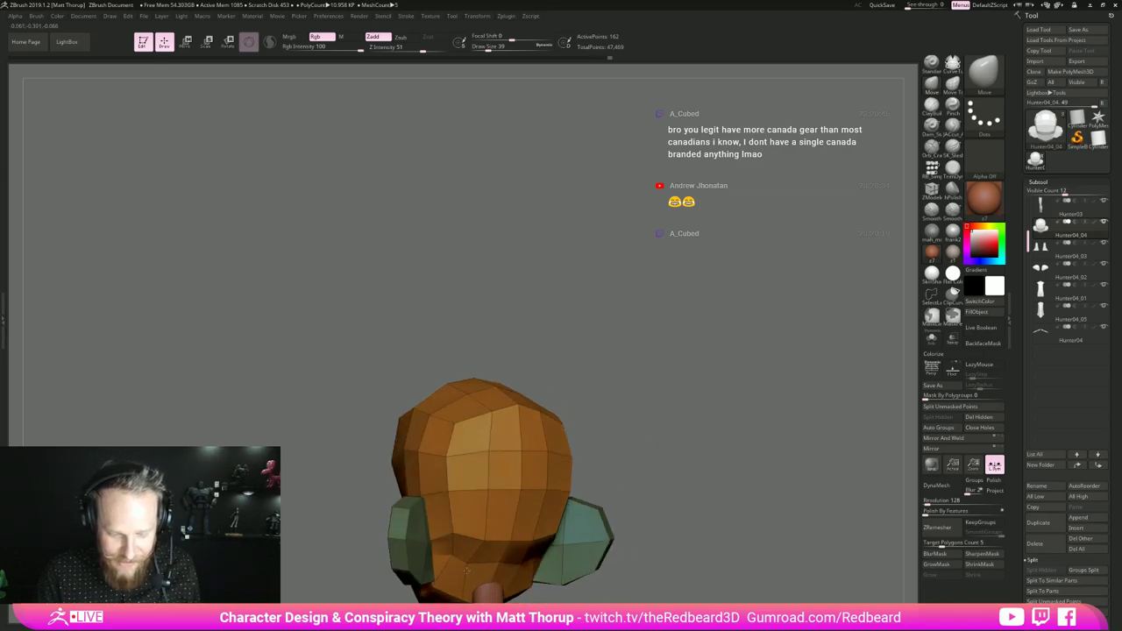
left_click_drag(638, 461, 687, 447)
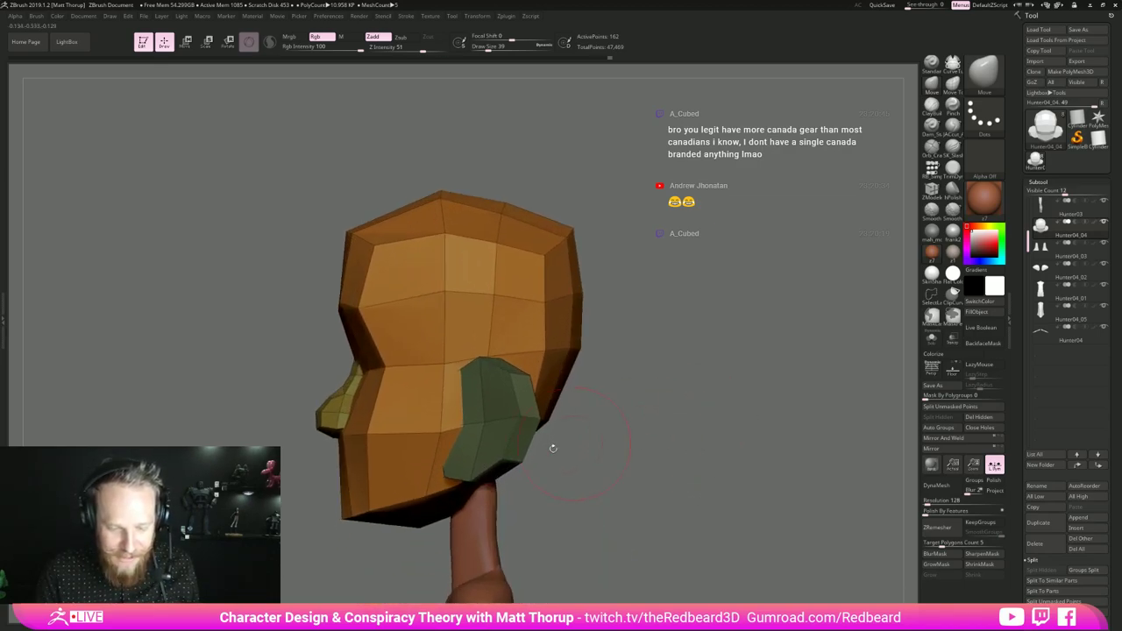
left_click_drag(561, 463, 736, 468, "shift")
left_click_drag(706, 378, 739, 424, "alt")
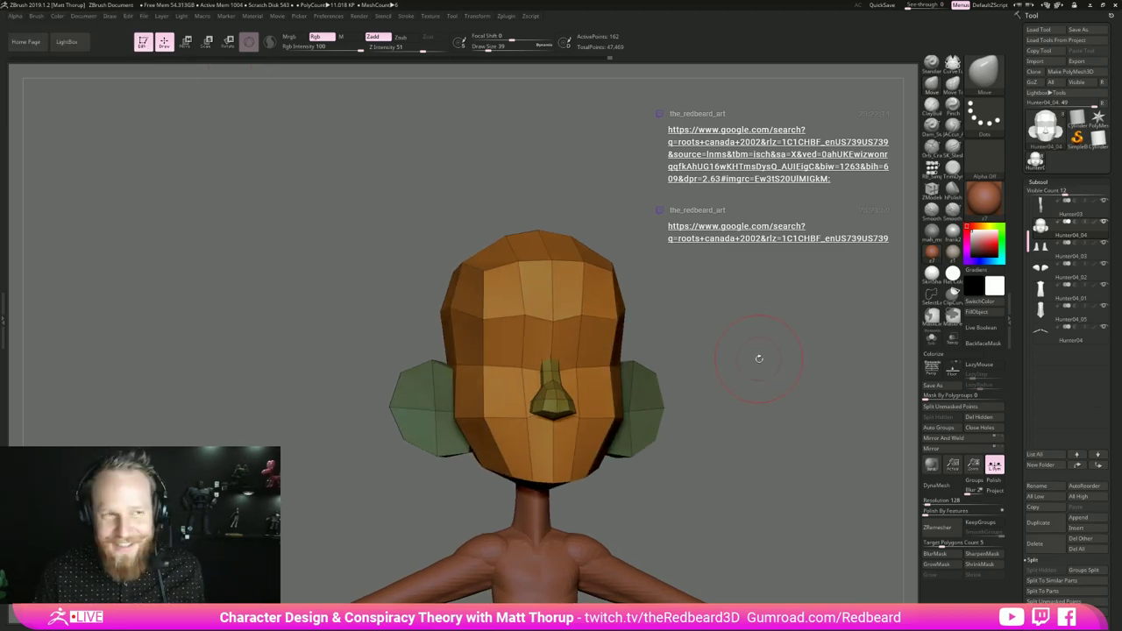
- Insert a mirrored pair of PolySphereHigh spheres as eyeballs on either side of the nose bridge
key("alt+Tab")
key("alt+Tab")
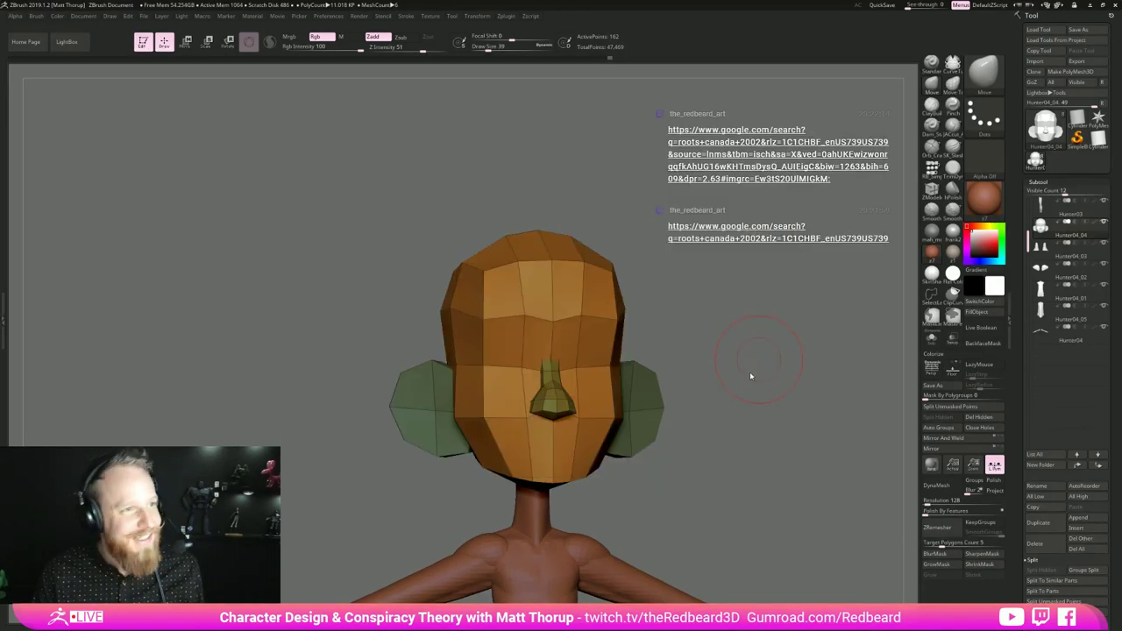
mouse_move(756, 375)
left_mouse_down()
mouse_move(773, 377)
mouse_move(746, 378)
left_mouse_up()
left_click_drag(750, 438, 809, 342, "alt")
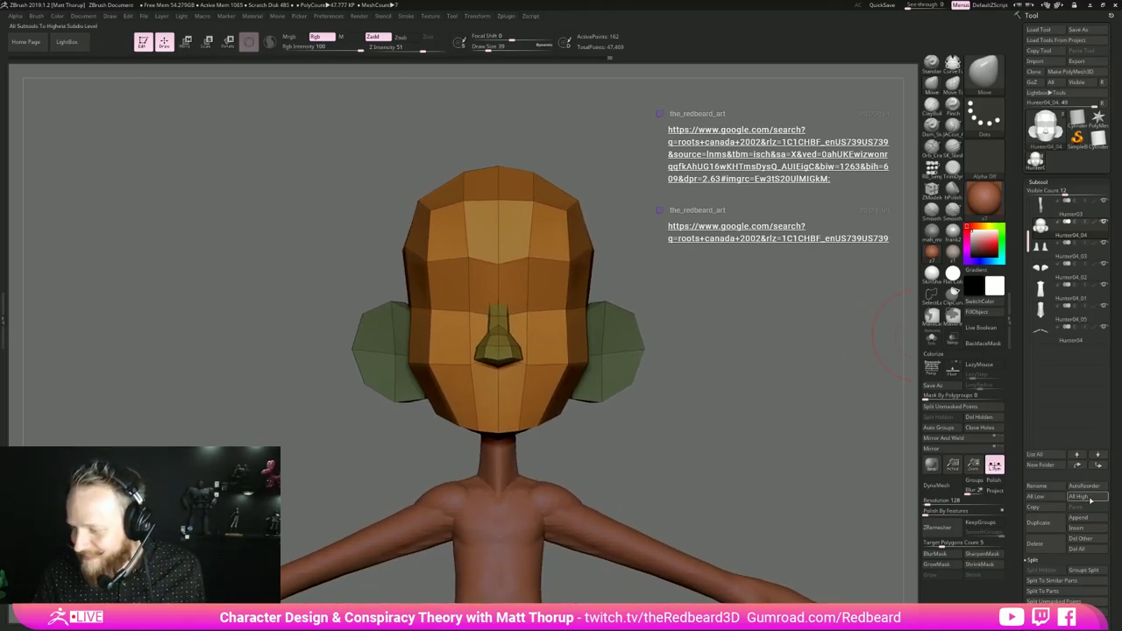
left_click(931, 168)
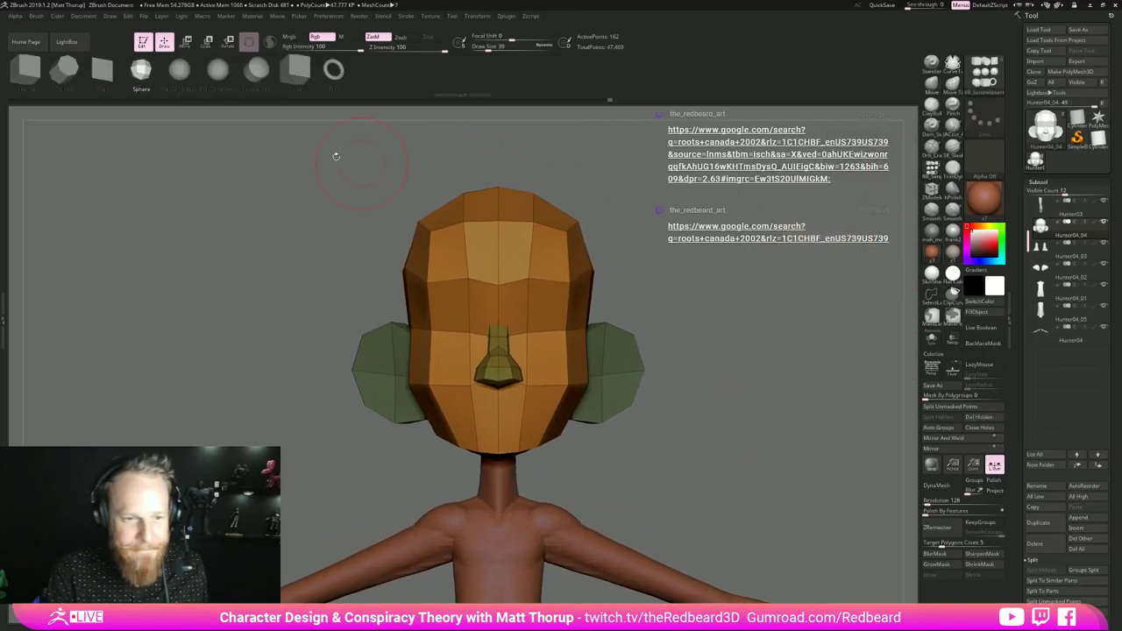
left_click(221, 69)
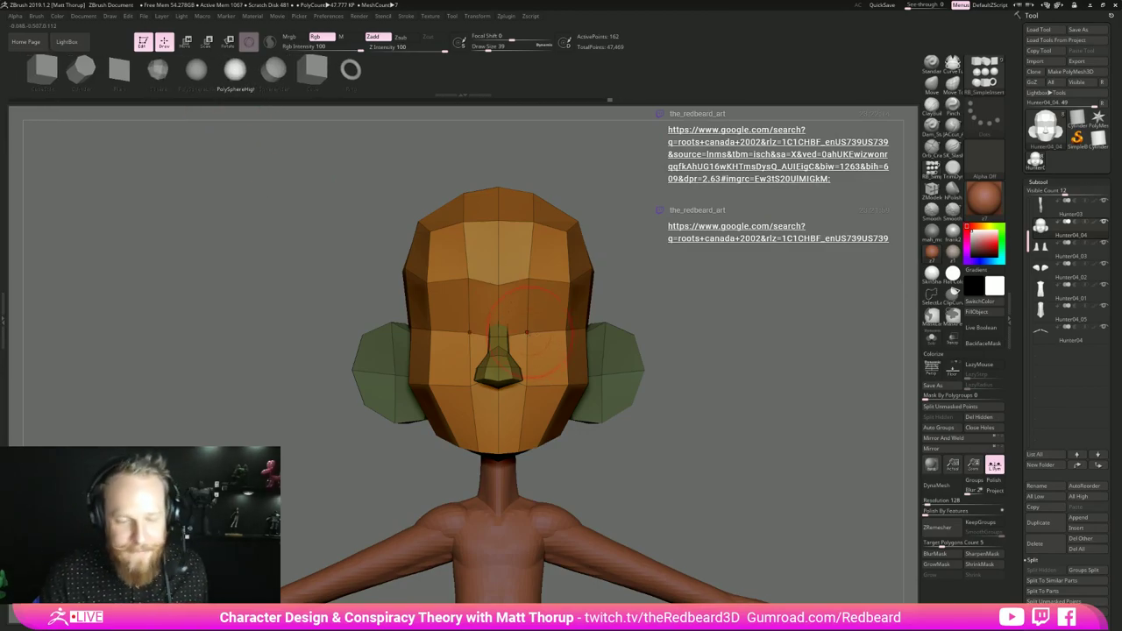
left_click_drag(527, 333, 534, 362)
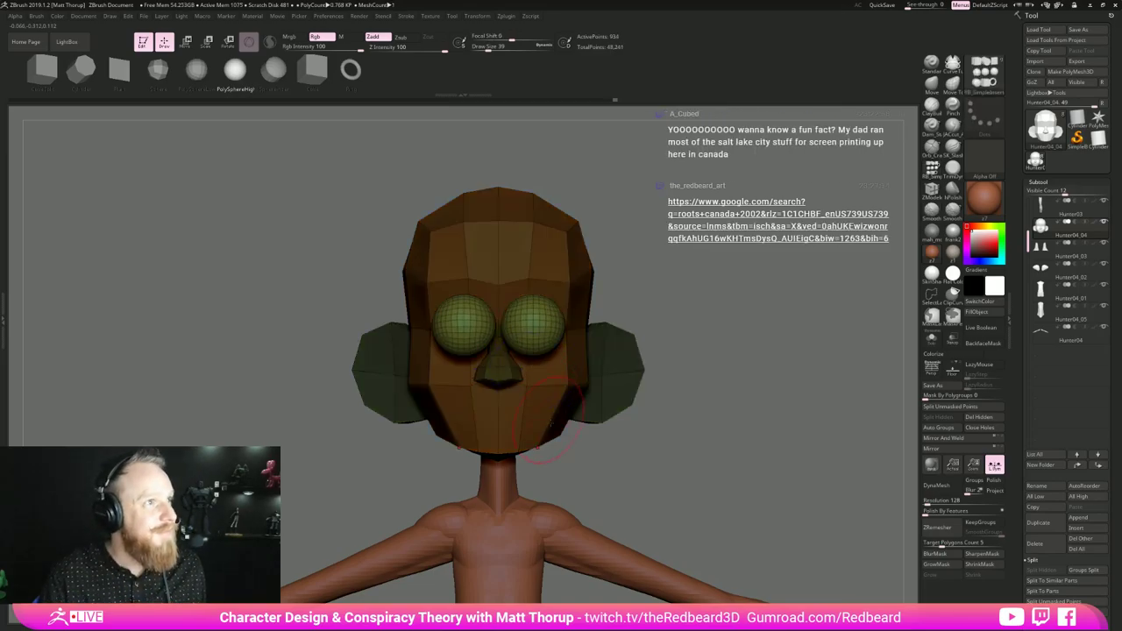
- Move the eyeballs back into the face with the gizmo so that only their fronts protrude beside the nose bridge
left_click_drag(741, 353, 713, 368)
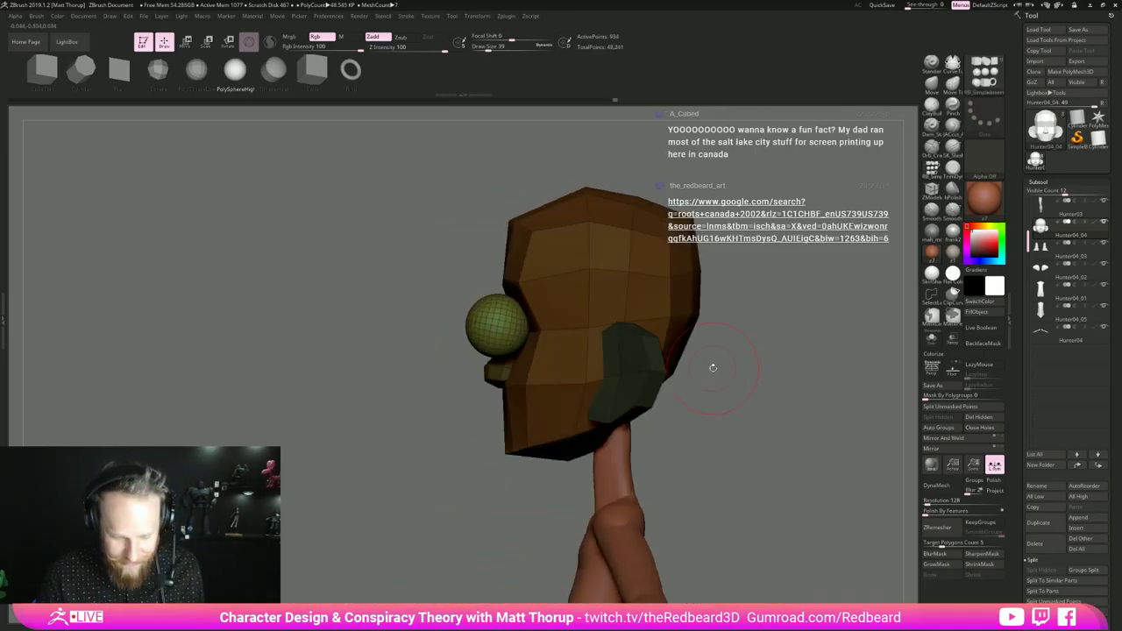
key("w")
left_click_drag(566, 348, 569, 339)
left_click_drag(477, 333, 527, 332)
left_click_drag(737, 296, 797, 318, "shift")
left_click_drag(579, 336, 521, 331)
left_click_drag(386, 289, 245, 293)
left_click_drag(524, 333, 518, 333)
mouse_move(736, 342)
left_mouse_down("shift")
mouse_move(785, 343)
mouse_move(784, 308)
mouse_move(735, 339)
left_mouse_up("shift")
key("q")
key("w")
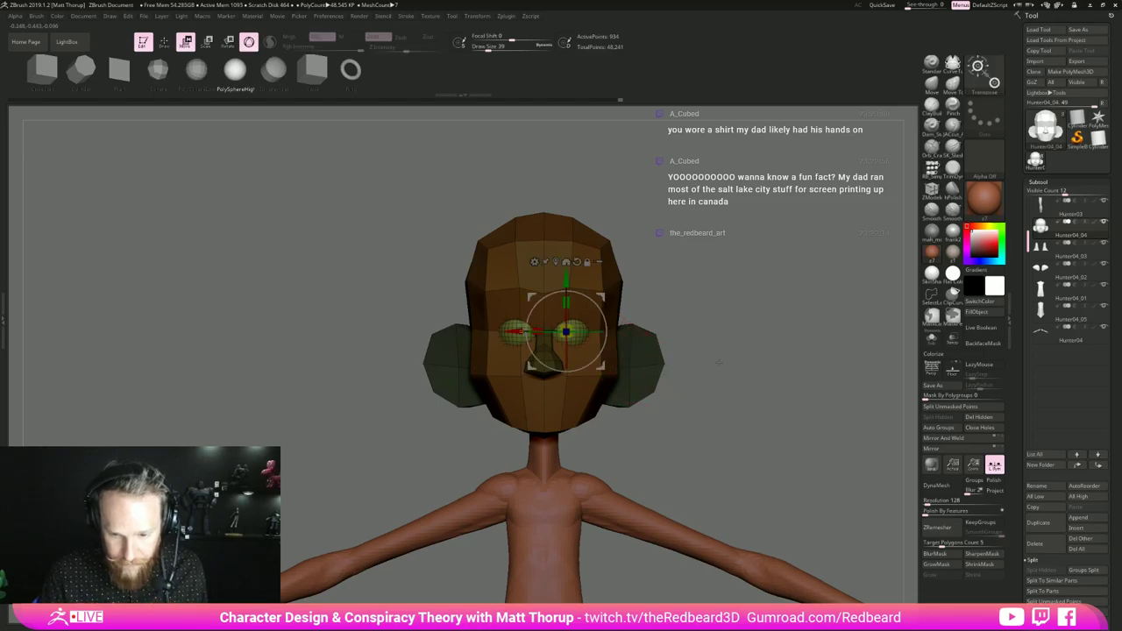
key("q")
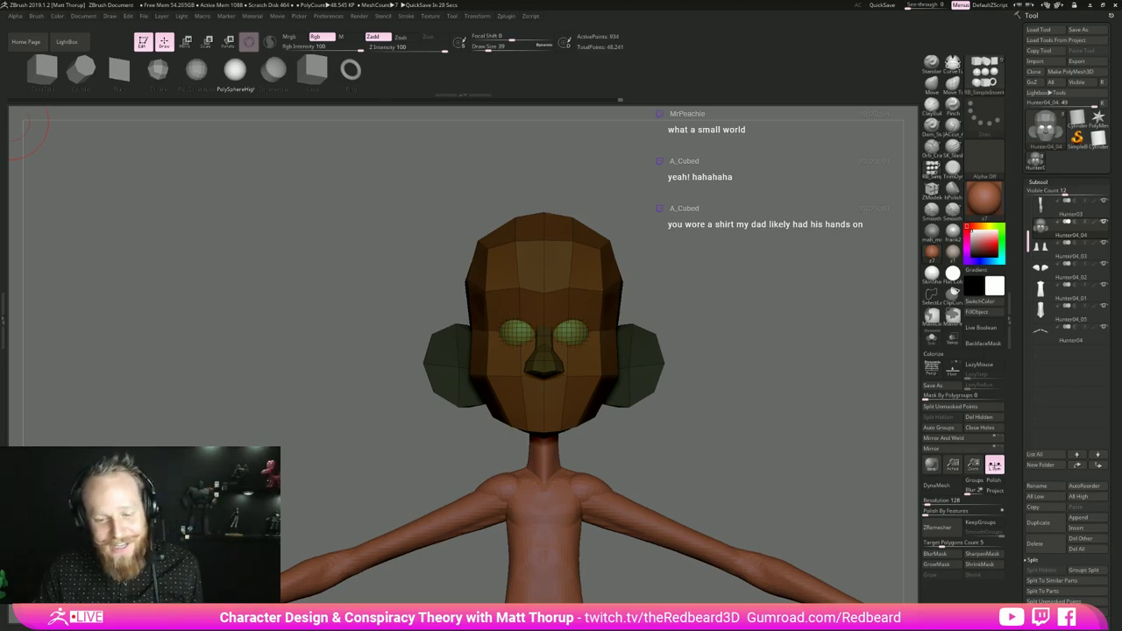
- Clear the mask from the head, nose and ears
mouse_move(733, 353)
left_mouse_down()
mouse_move(741, 383)
mouse_move(762, 378)
mouse_move(741, 378)
mouse_move(744, 430)
mouse_move(770, 396)
mouse_move(738, 385)
left_mouse_up()
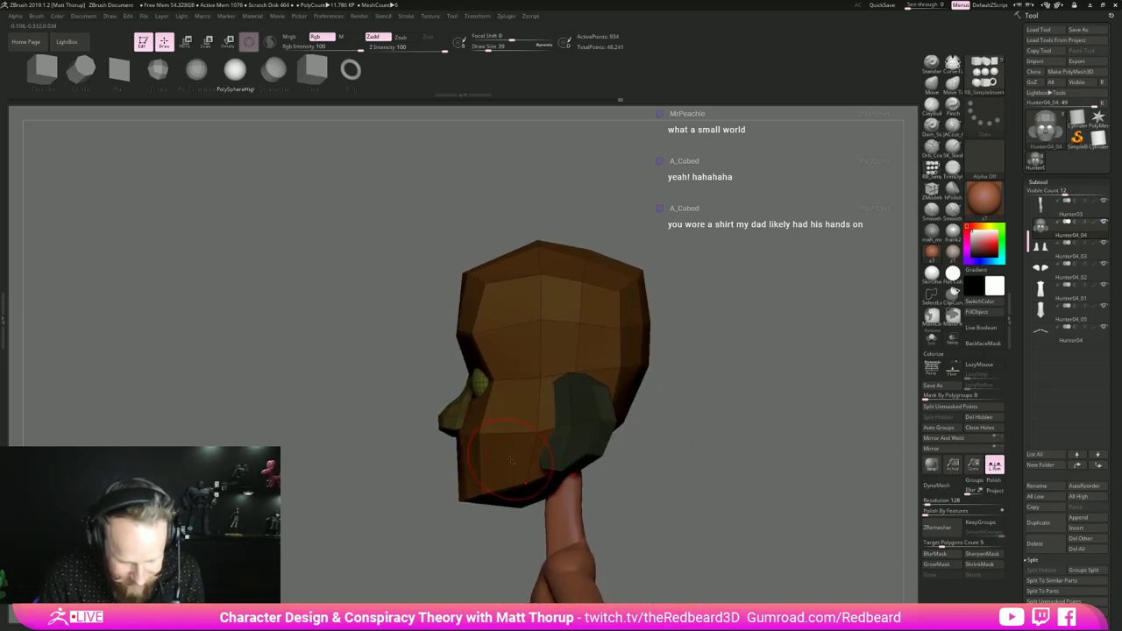
left_click(509, 458)
key("ctrl+z")
left_click_drag(723, 344, 726, 386, "ctrl")
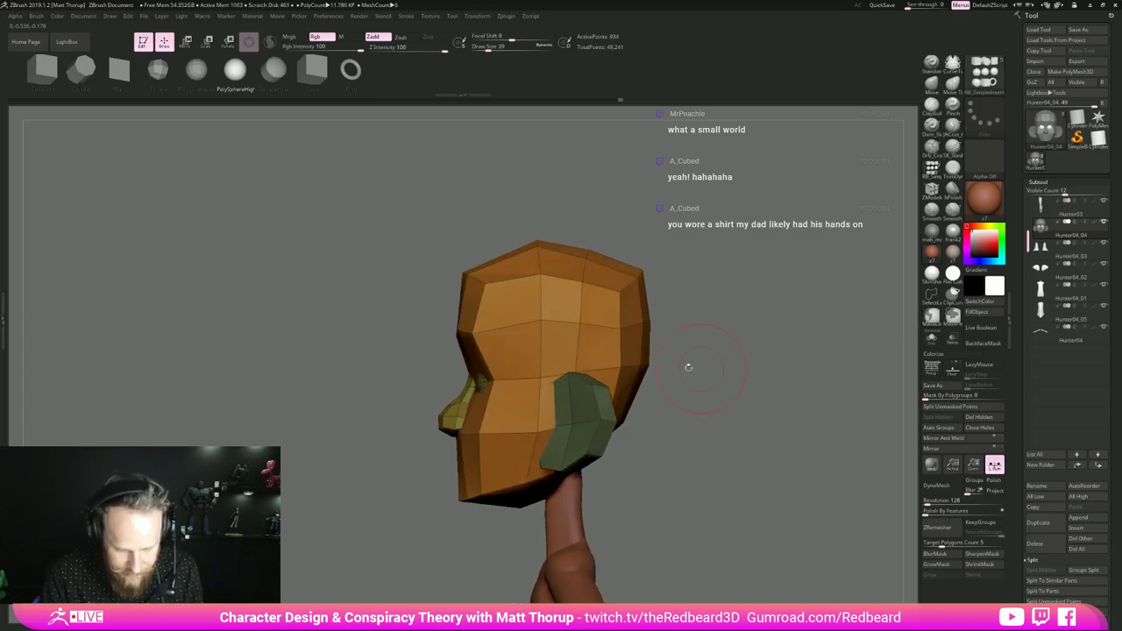
- Adjust the face around the eyes with the Move brush
key("b")
key("m")
key("v")
key("s")
left_click(498, 360)
left_click_drag(498, 360, 502, 360)
mouse_move(668, 311)
left_mouse_down()
mouse_move(776, 320)
mouse_move(744, 326)
left_mouse_up()
mouse_move(754, 324)
left_mouse_down()
mouse_move(704, 323)
mouse_move(759, 361)
mouse_move(663, 348)
left_mouse_up()
- Insert a horizontal edge loop around the head just above the eyes with the ZModeler brush
key("b")
key("z")
key("m")
left_click(492, 352)
- Nudge the brow geometry beside the new edge loop with the Move brush at draw size 18
key("b")
key("m")
key("v")
key("s")
left_click_drag(453, 332, 451, 332)
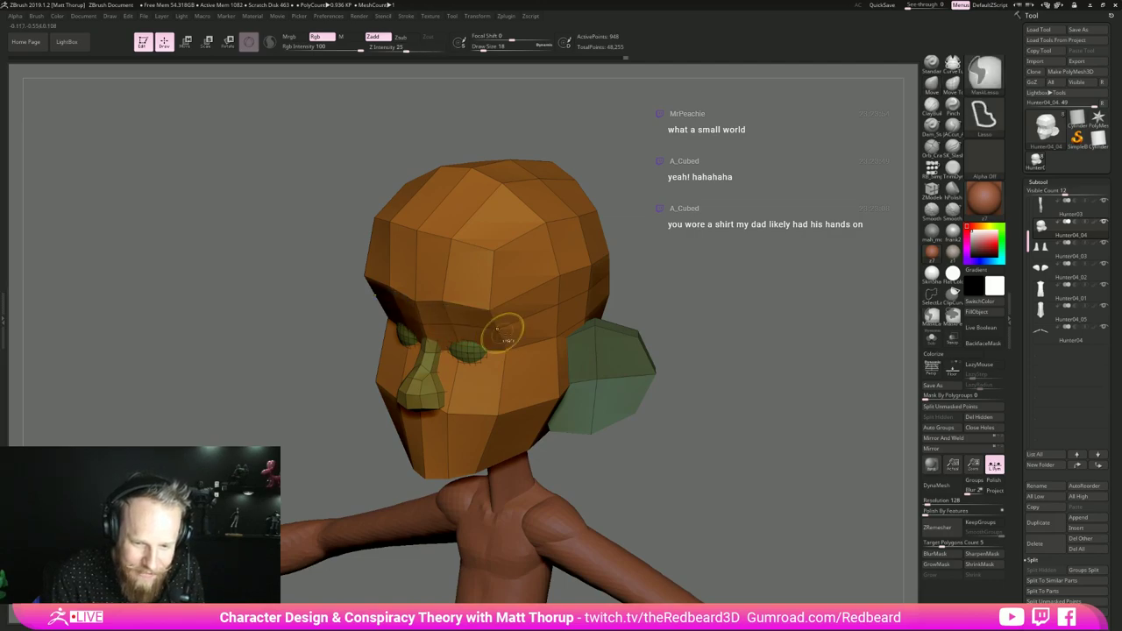
- Isolate the head polygroup and shape an overhanging brow ridge and recessed eye area with the Move brush at draw size 16
left_click_drag(693, 315, 503, 328)
left_click(528, 321, "ctrl+shift")
mouse_move(751, 307)
left_mouse_down()
mouse_move(701, 310)
mouse_move(728, 320)
mouse_move(770, 286)
left_mouse_up()
key("s")
left_click_drag(625, 299, 614, 302)
key("s")
left_click_drag(467, 348, 456, 348)
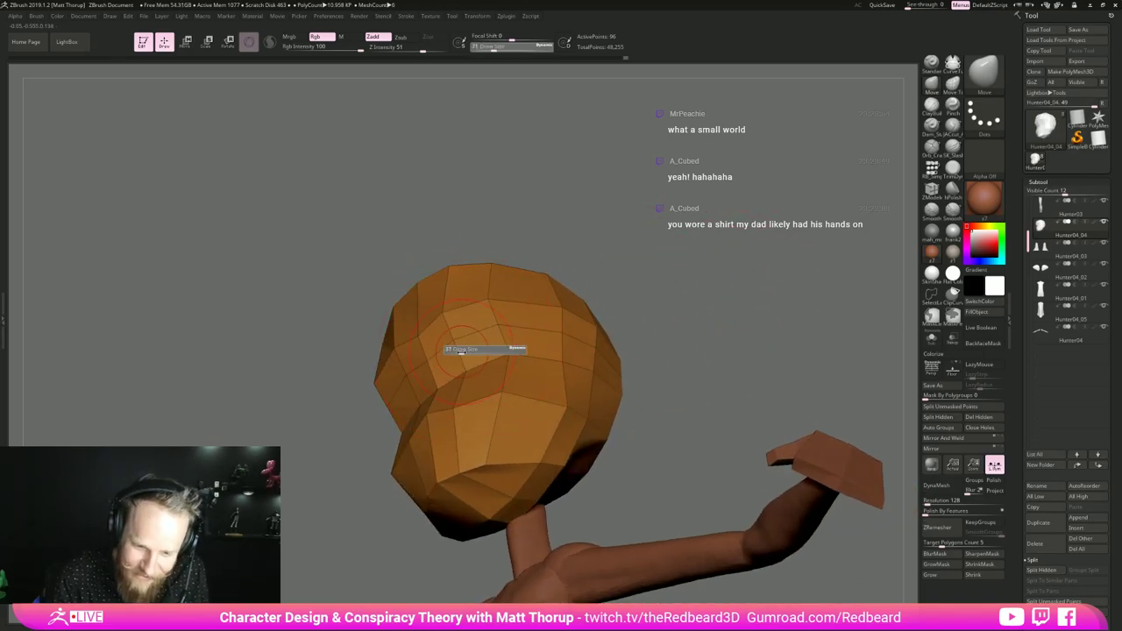
left_click_drag(637, 275, 586, 310)
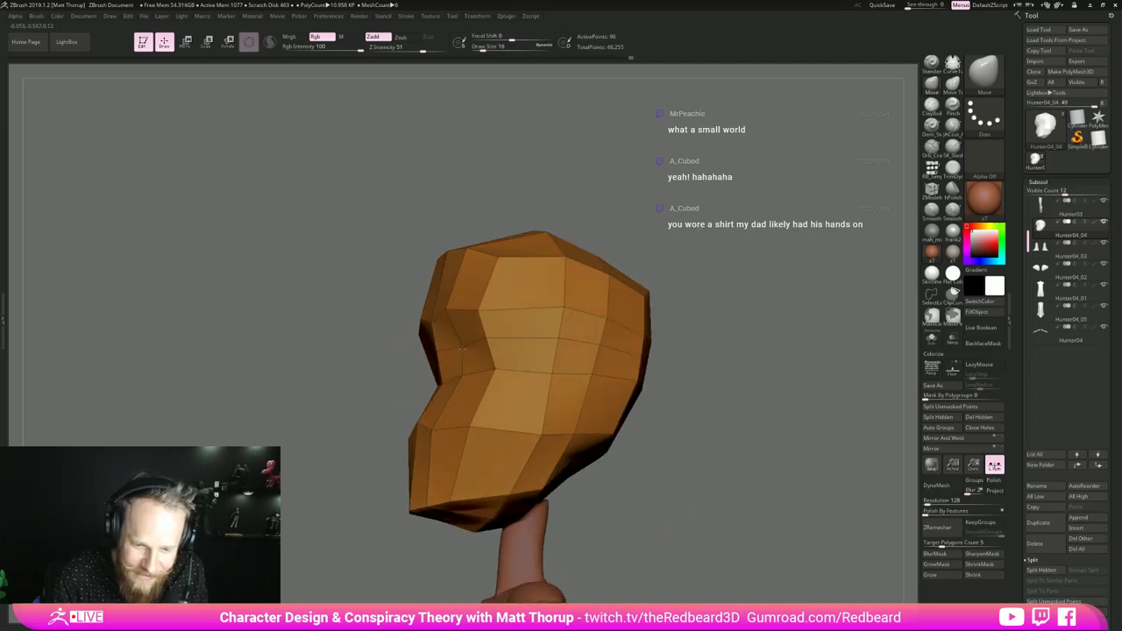
left_click_drag(504, 335, 490, 354)
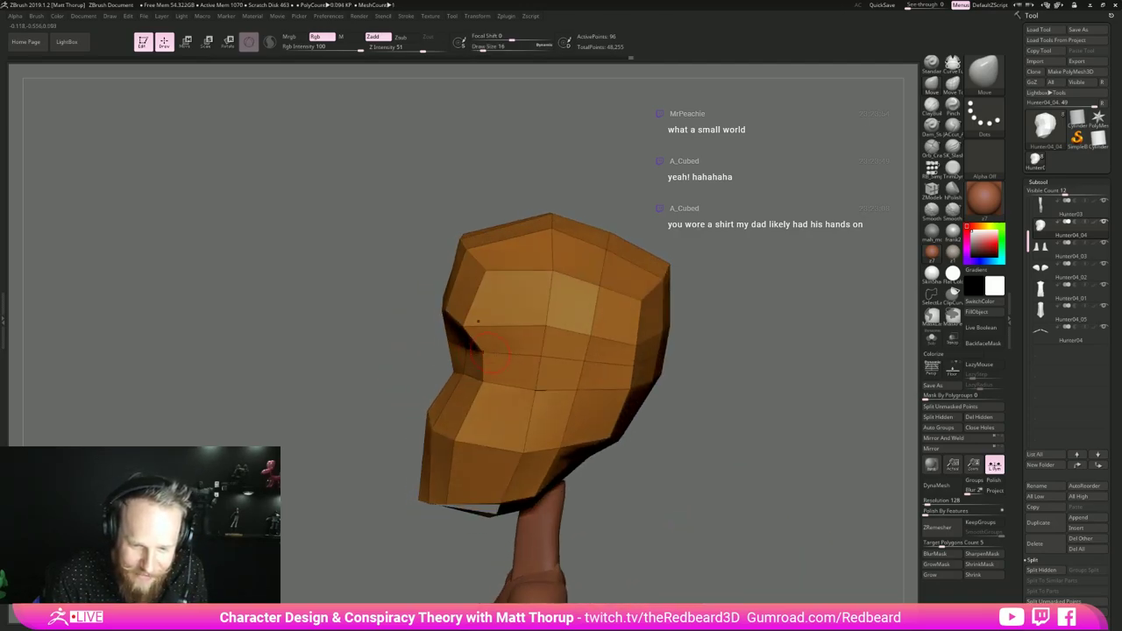
right_click_drag(476, 374, 534, 379)
left_click_drag(462, 371, 459, 371)
mouse_move(637, 352)
left_mouse_down()
mouse_move(617, 359)
mouse_move(641, 369)
left_mouse_up()
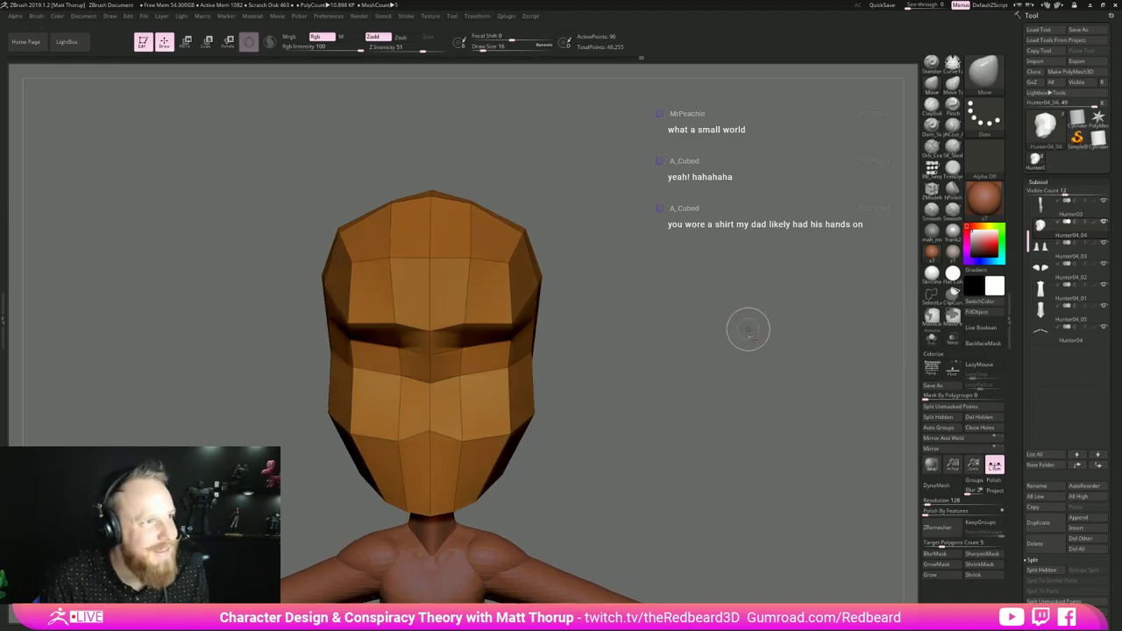
- Unhide all parts and mask the nose, eyeballs and ears, leaving only the head editable
left_click(766, 320, "ctrl+shift")
left_click_drag(790, 307, 699, 302)
left_click_drag(700, 302, 722, 310)
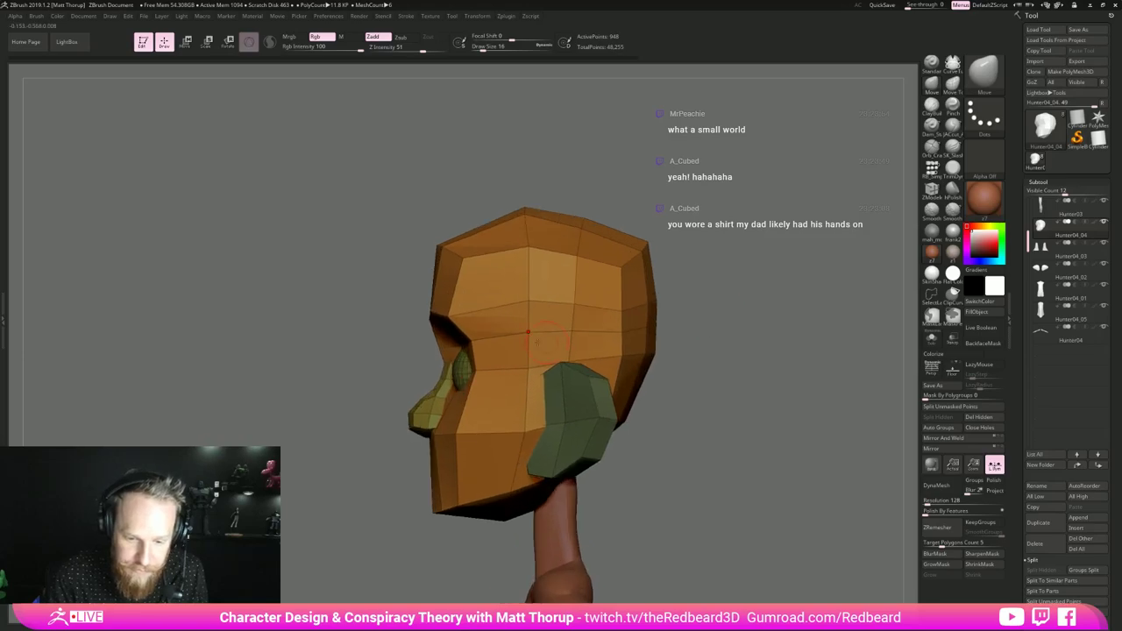
left_click(474, 343, "ctrl+shift")
left_click(717, 287, "ctrl")
left_click(721, 295, "ctrl+shift")
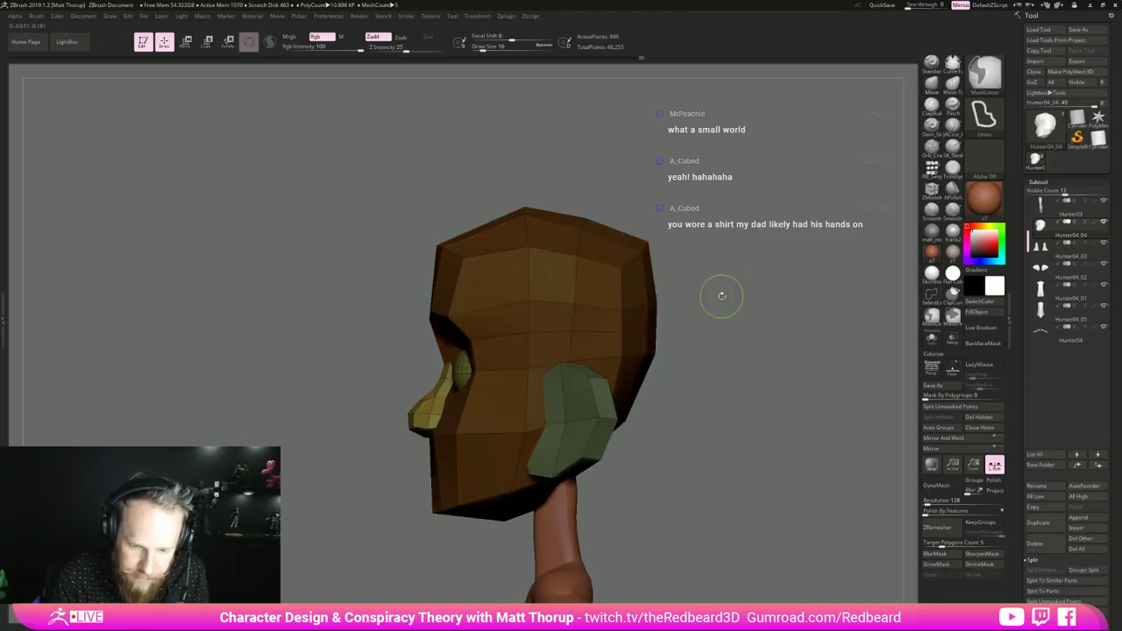
left_click(727, 296, "ctrl")
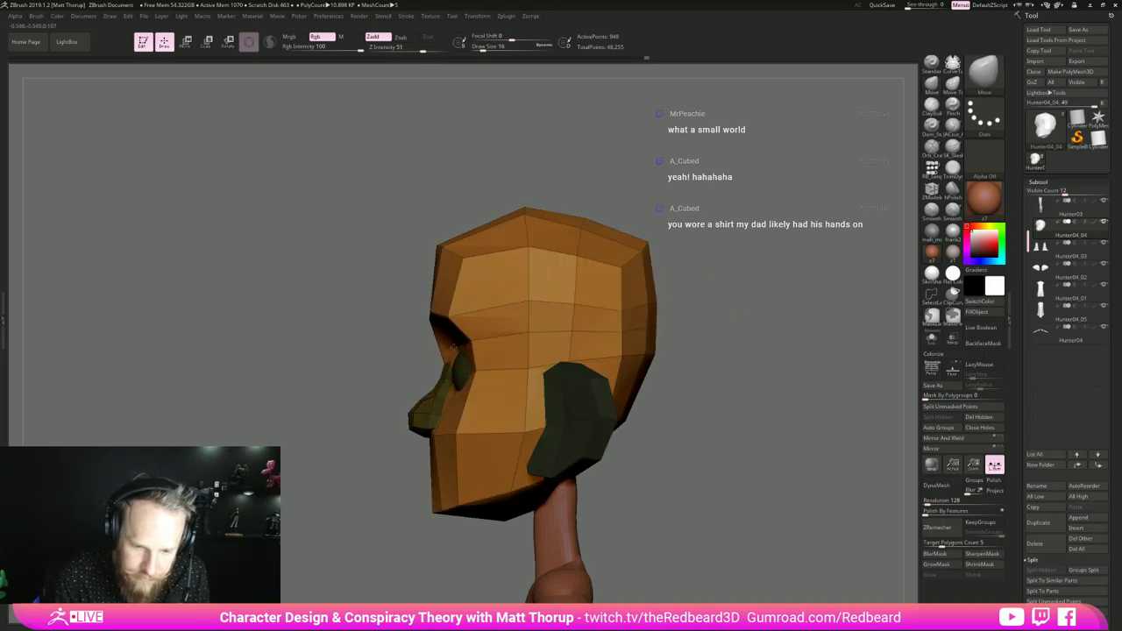
- Refine the brow ridge and upper face with the Move brush at draw sizes 16, 51 and 23
left_click_drag(691, 346, 732, 393, "shift")
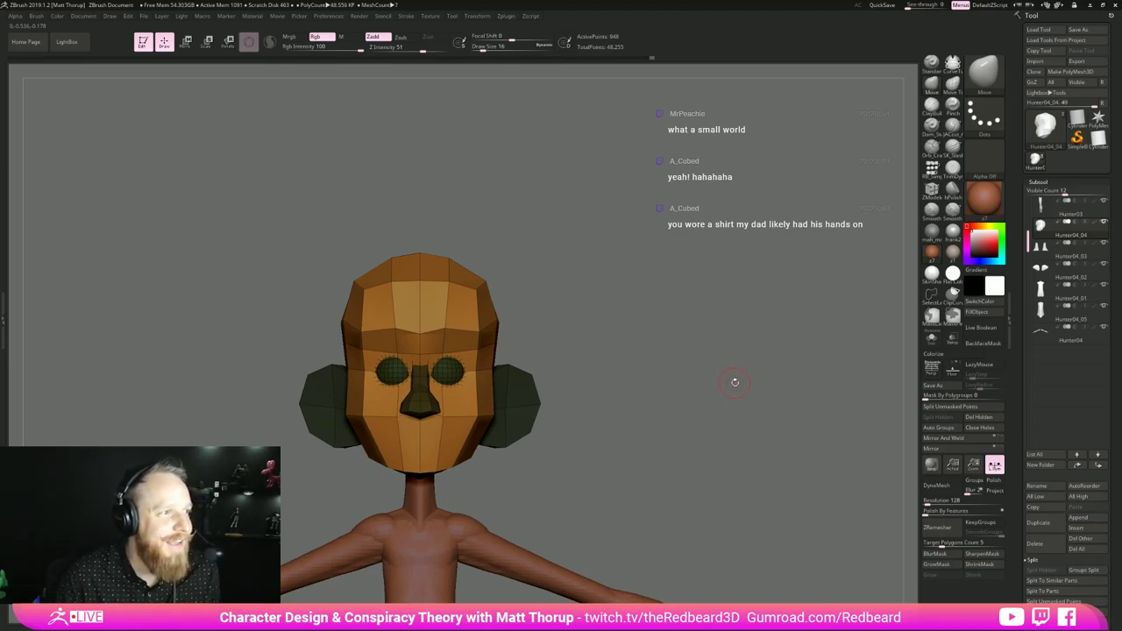
mouse_move(734, 372)
left_mouse_down()
mouse_move(675, 370)
mouse_move(733, 369)
mouse_move(718, 368)
left_mouse_up()
left_click_drag(448, 328, 447, 331)
mouse_move(620, 311)
left_mouse_down()
mouse_move(574, 308)
mouse_move(587, 308)
left_mouse_up()
key("s")
left_click_drag(481, 329, 487, 328)
mouse_move(614, 333)
left_mouse_down()
mouse_move(519, 341)
mouse_move(570, 329)
mouse_move(571, 341)
mouse_move(529, 333)
left_mouse_up()
key("s")
left_click_drag(536, 330, 568, 326)
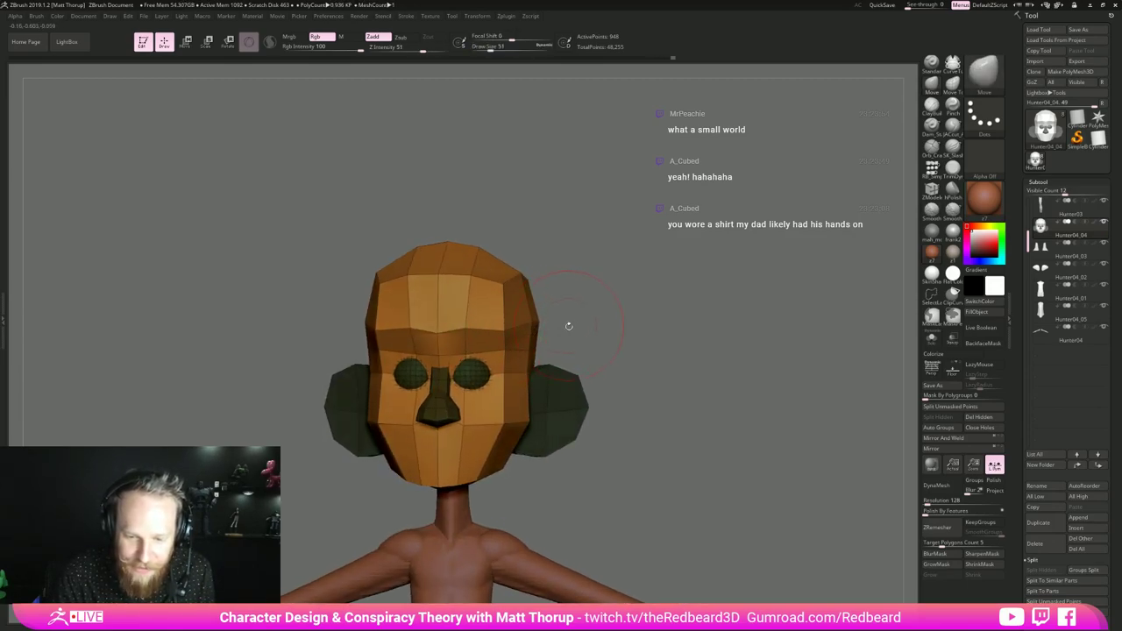
key("s")
left_click_drag(472, 328, 466, 328)
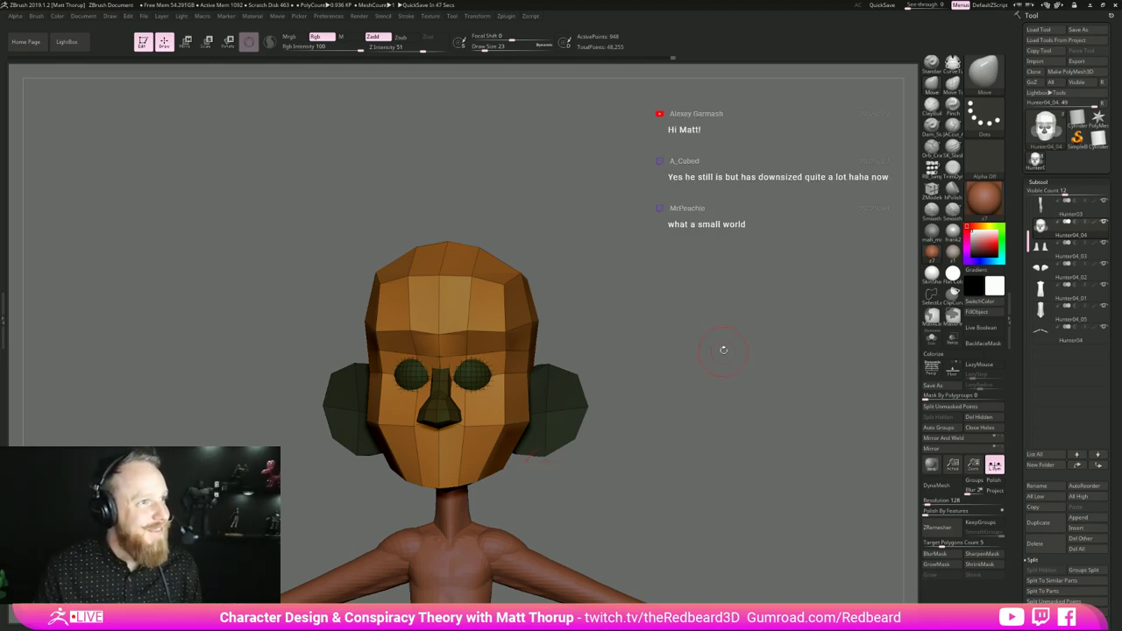
- Check the head in profile, and turn off PolyFrame with the full figure in view
left_click_drag(723, 350, 717, 357)
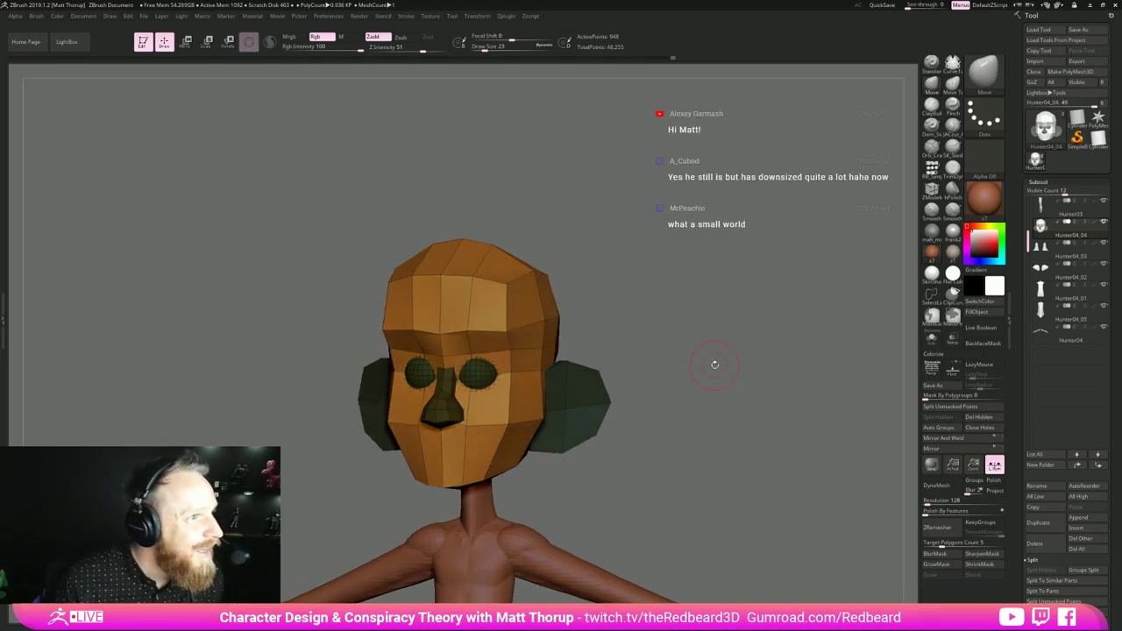
left_click_drag(730, 361, 701, 371)
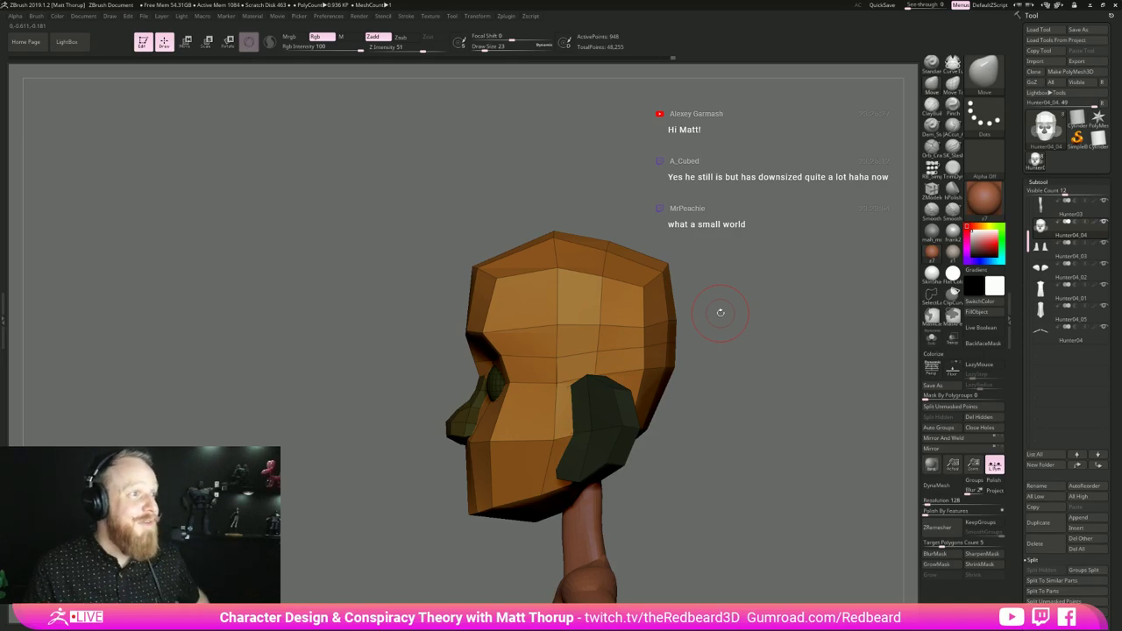
left_click_drag(721, 313, 781, 371)
mouse_move(781, 409)
left_mouse_down("alt")
mouse_move(647, 366)
mouse_move(639, 428)
mouse_move(658, 303)
left_mouse_up("alt")
mouse_move(736, 343)
left_mouse_down("alt")
mouse_move(714, 320)
mouse_move(742, 344)
left_mouse_up("alt")
key("shift+f")
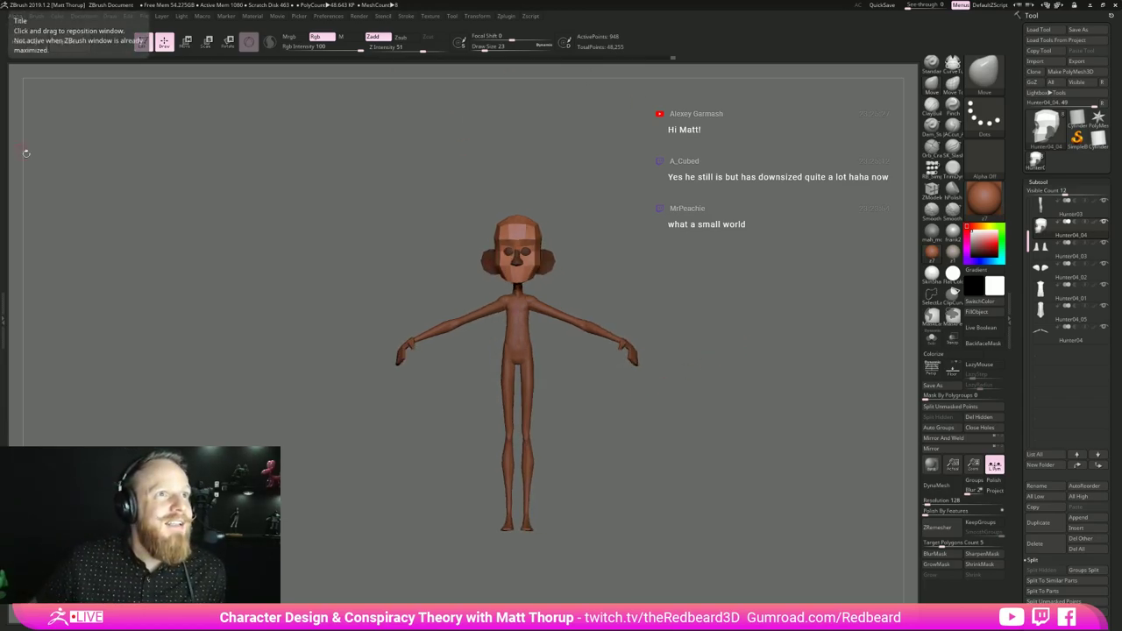
- Compare the figure with the enlarged line sketch from ghostHunterConcept.jpg in Photos, and put the reference away again
left_click_drag(0, 7, 185, 98)
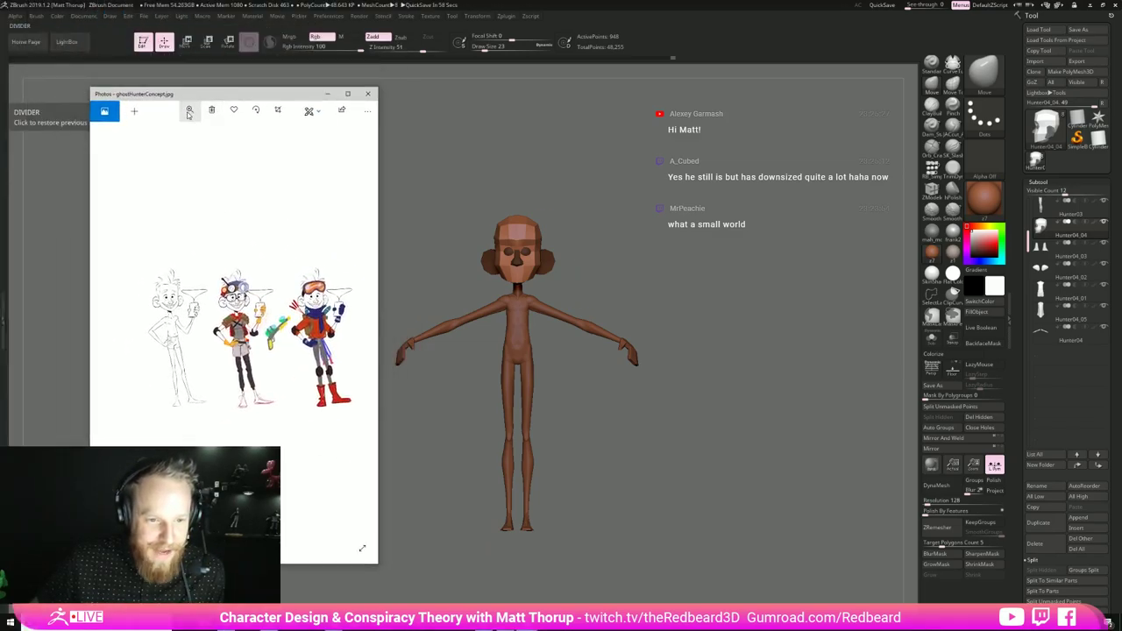
left_click(189, 110)
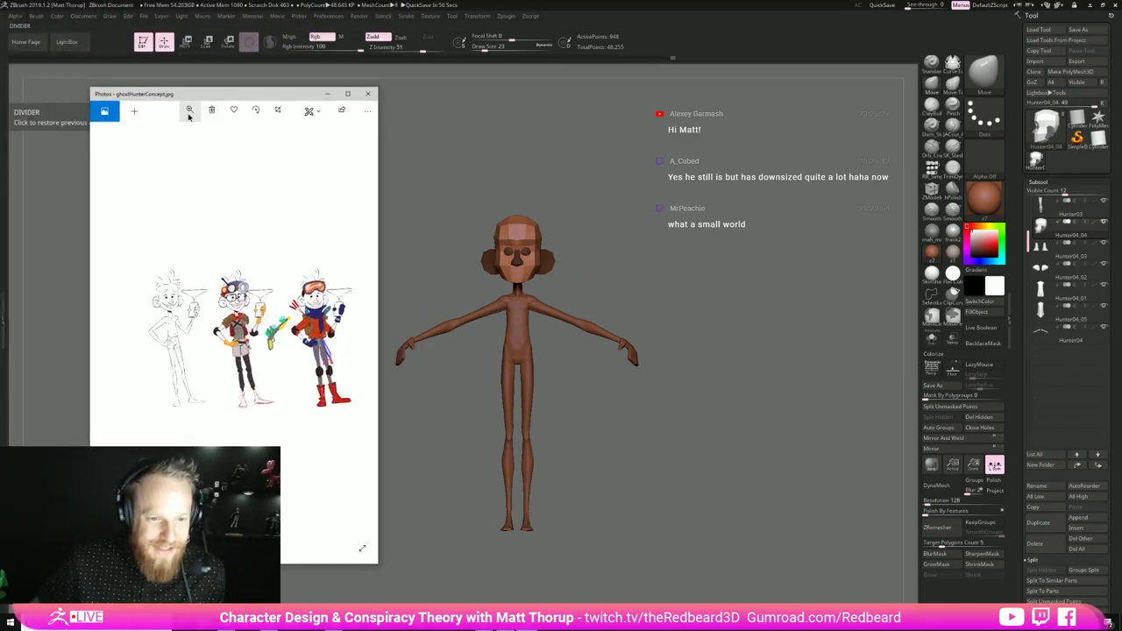
left_click_drag(153, 132, 164, 133)
left_click_drag(171, 248, 353, 263)
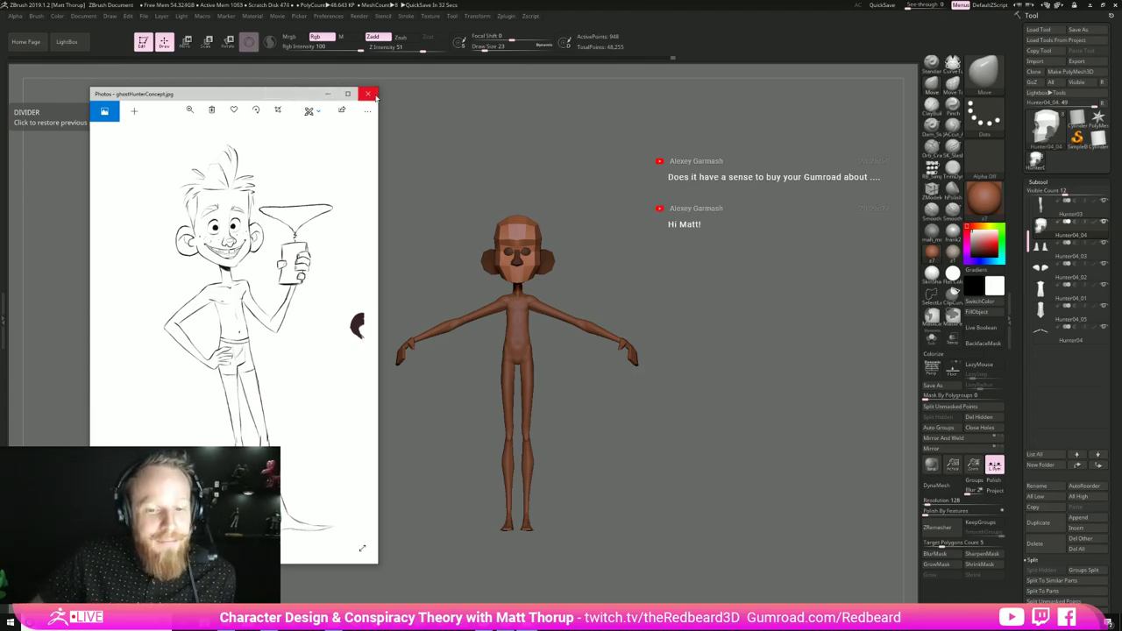
left_click_drag(307, 99, 1, 18)
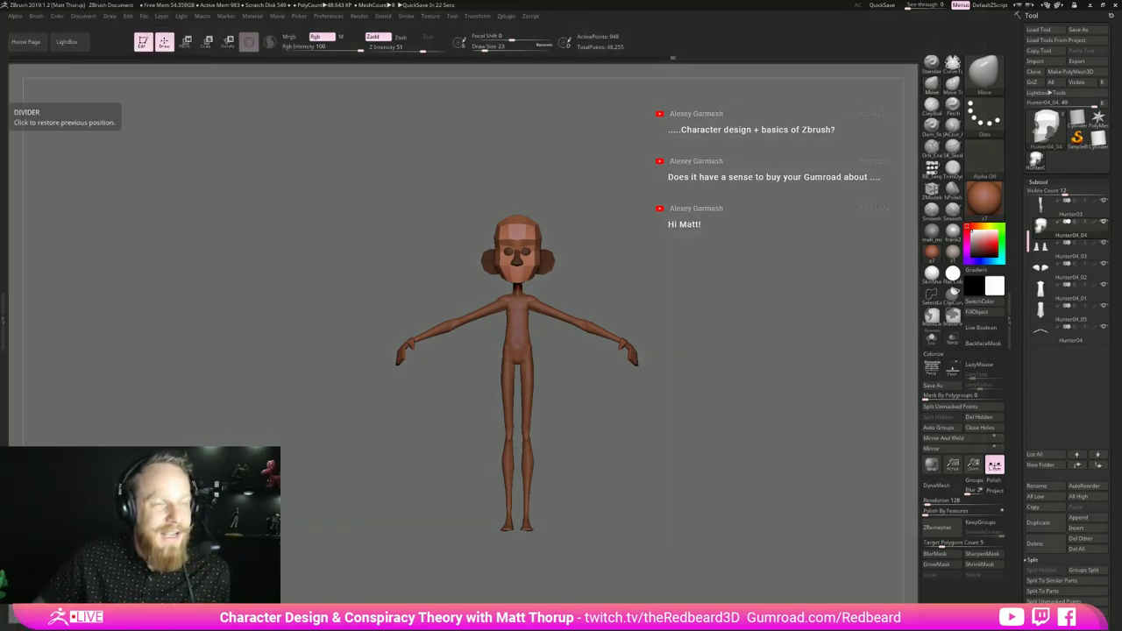
left_click_drag(711, 443, 659, 445)
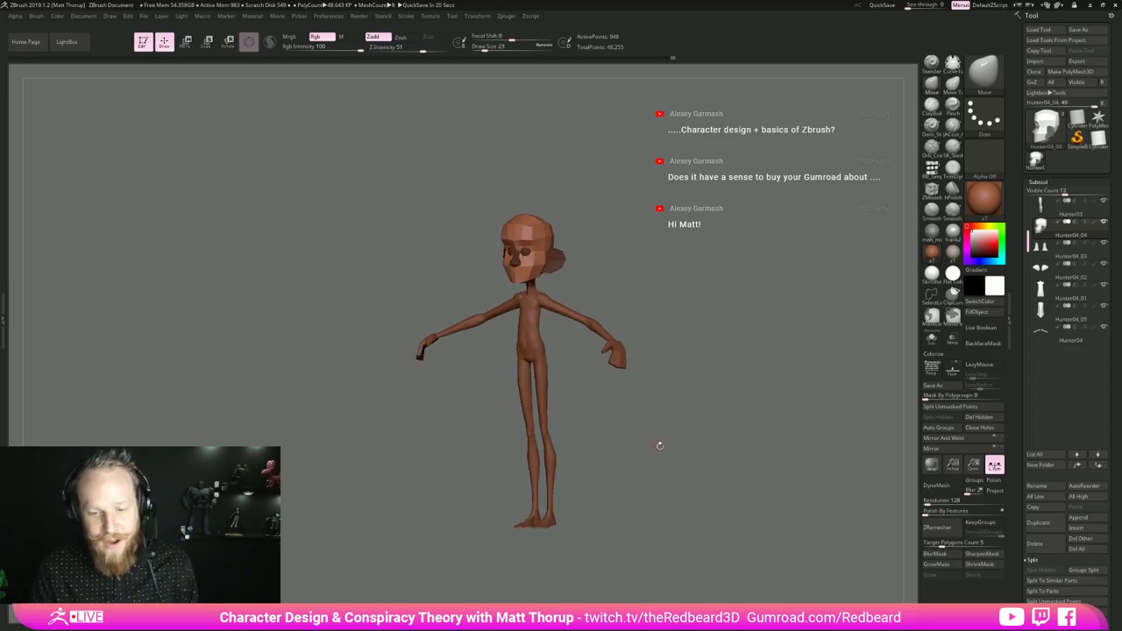
left_click_drag(711, 464, 724, 462)
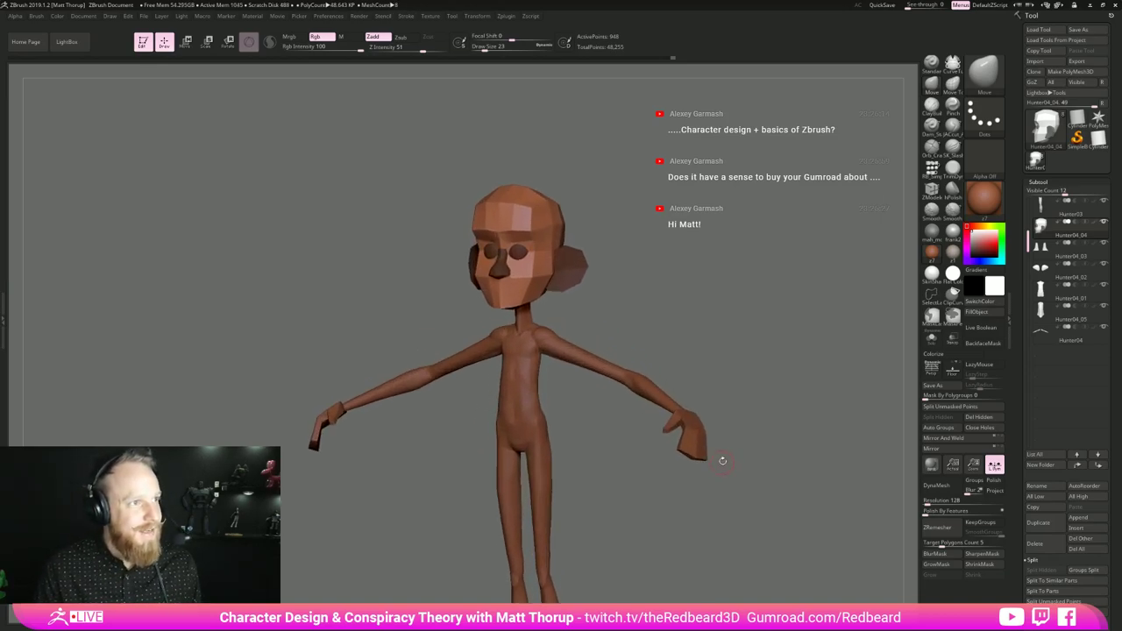
- Reshape the top of the forehead with the Move brush at draw size 17, checking the head from several angles
mouse_move(752, 377)
left_mouse_down()
mouse_move(727, 375)
mouse_move(764, 372)
left_mouse_up()
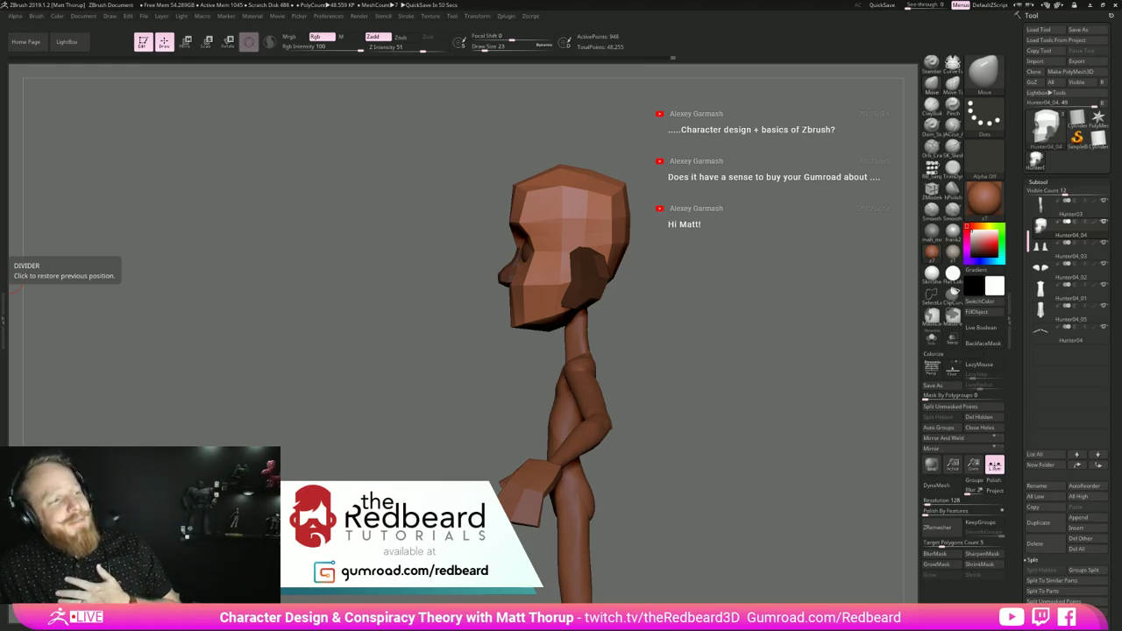
left_click_drag(708, 376, 755, 409)
key("s")
mouse_move(508, 185)
left_mouse_down()
mouse_move(462, 191)
mouse_move(495, 167)
left_mouse_up()
left_click_drag(744, 148, 673, 194)
left_click_drag(764, 219, 729, 305, "alt")
left_click_drag(638, 412, 702, 429)
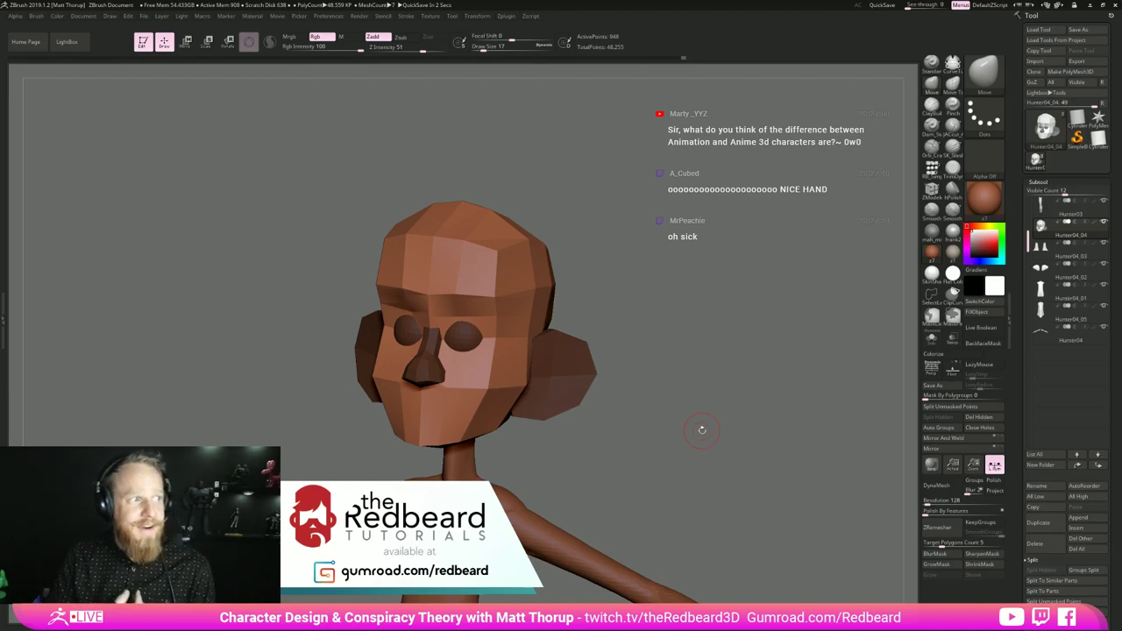
left_click_drag(701, 429, 695, 378)
left_click_drag(655, 431, 719, 386, "alt")
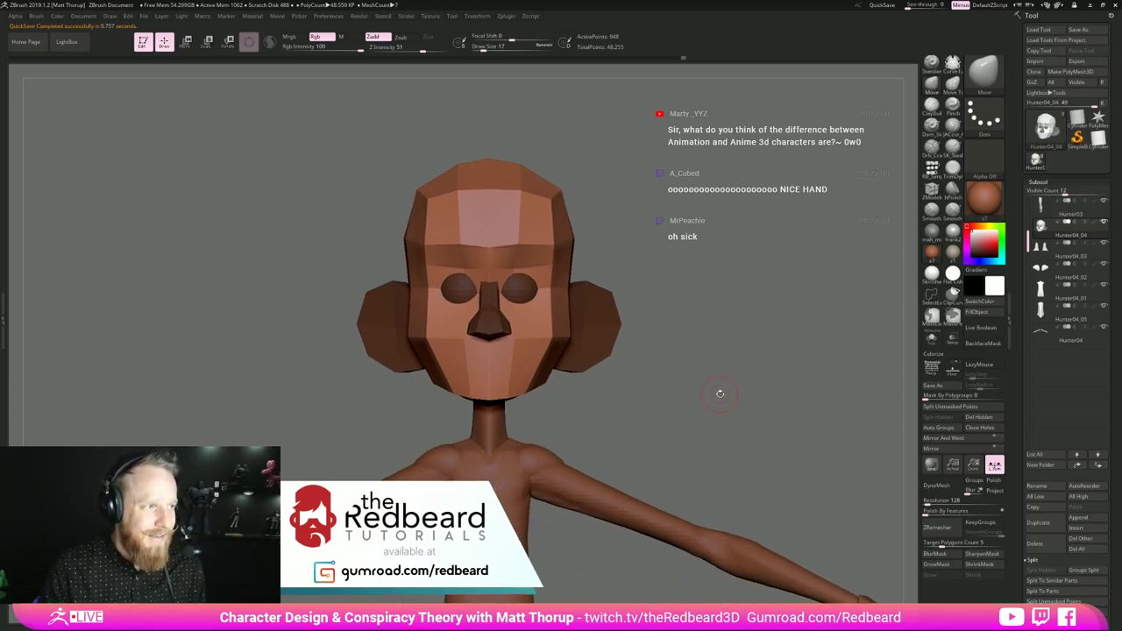
mouse_move(718, 397)
left_mouse_down()
mouse_move(727, 388)
mouse_move(691, 401)
mouse_move(701, 406)
left_mouse_up()
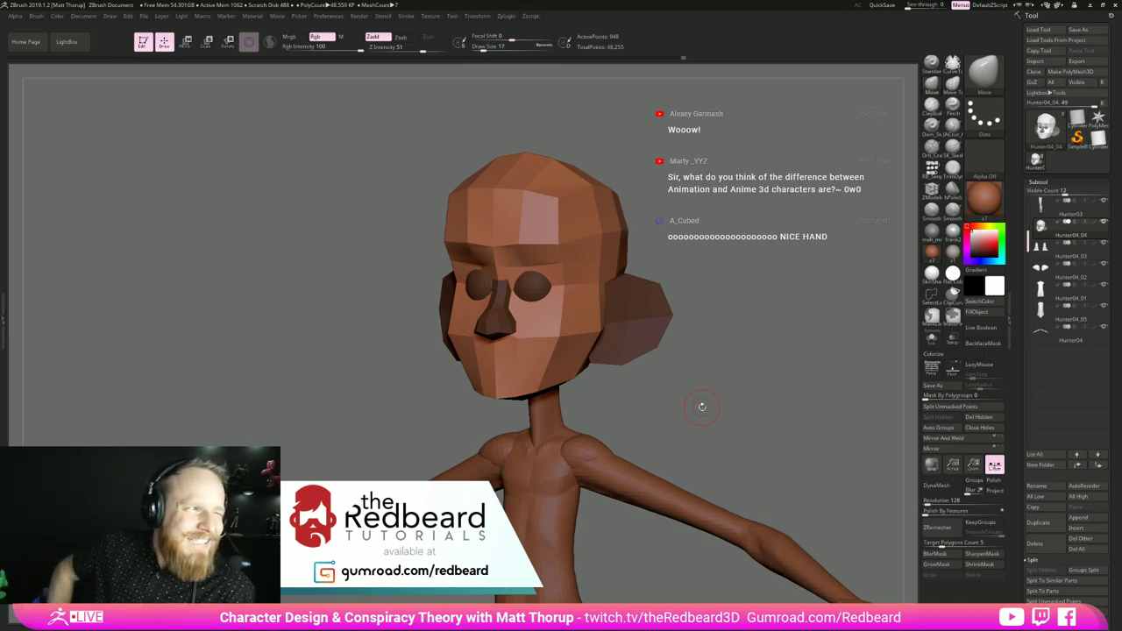
- Nudge the brow and forehead planes with the Move brush at draw size 17, checking them in three-quarter, profile and front views
mouse_move(744, 342)
left_mouse_down()
mouse_move(769, 336)
mouse_move(756, 309)
mouse_move(701, 355)
mouse_move(644, 373)
left_mouse_up()
key("s")
left_click_drag(500, 274, 497, 273)
mouse_move(701, 311)
left_mouse_down()
mouse_move(767, 285)
mouse_move(761, 351)
mouse_move(702, 347)
left_mouse_up()
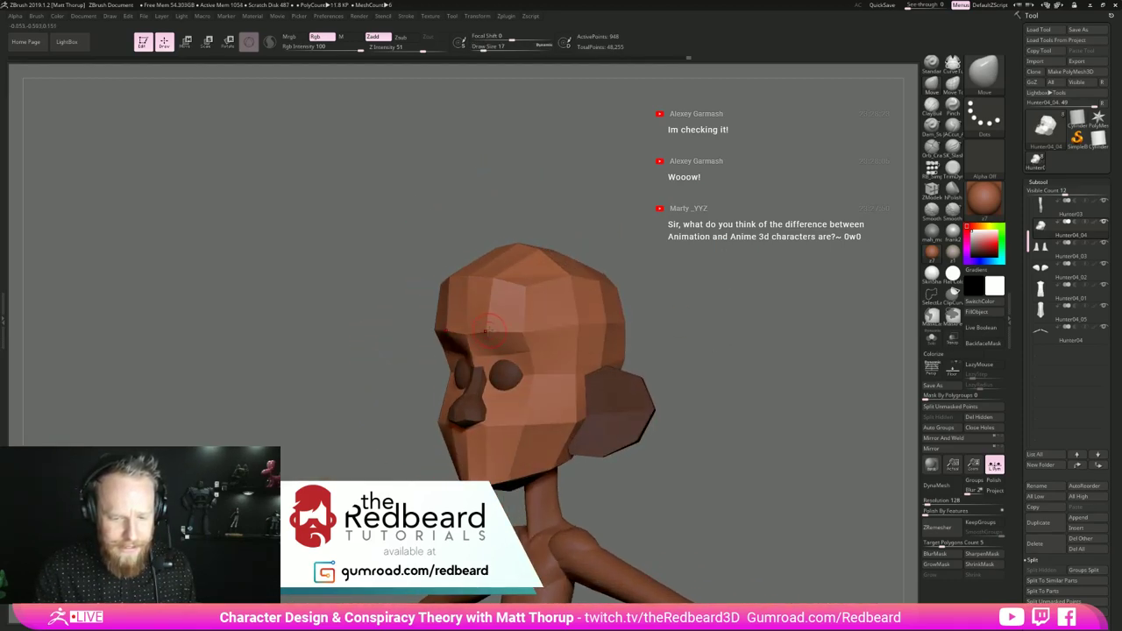
left_click_drag(661, 270, 605, 282)
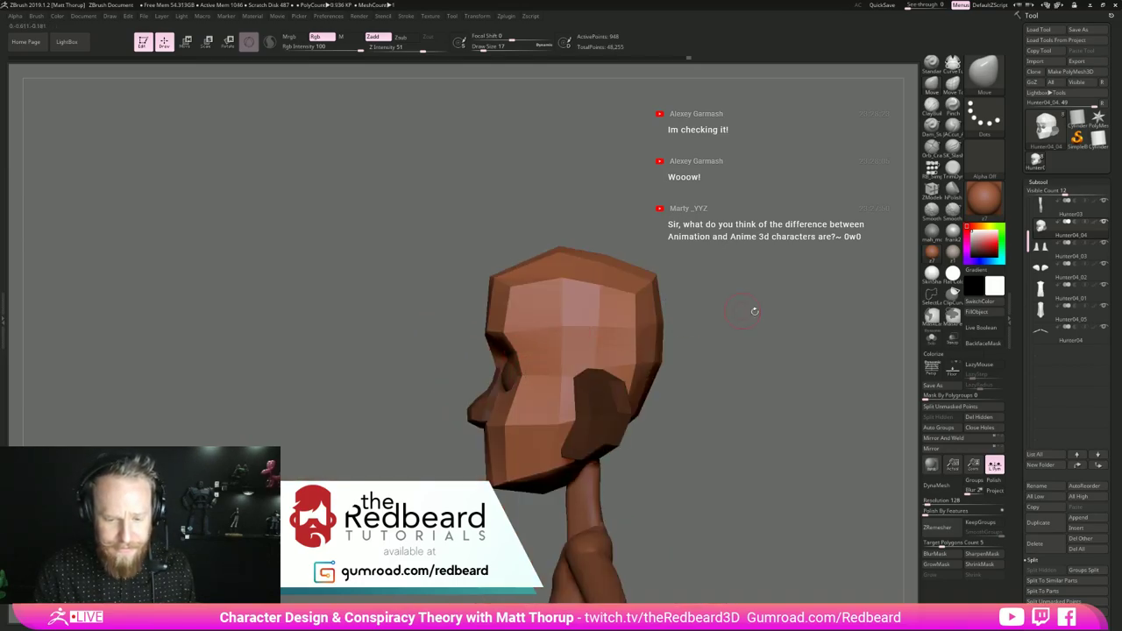
left_click_drag(754, 311, 783, 290)
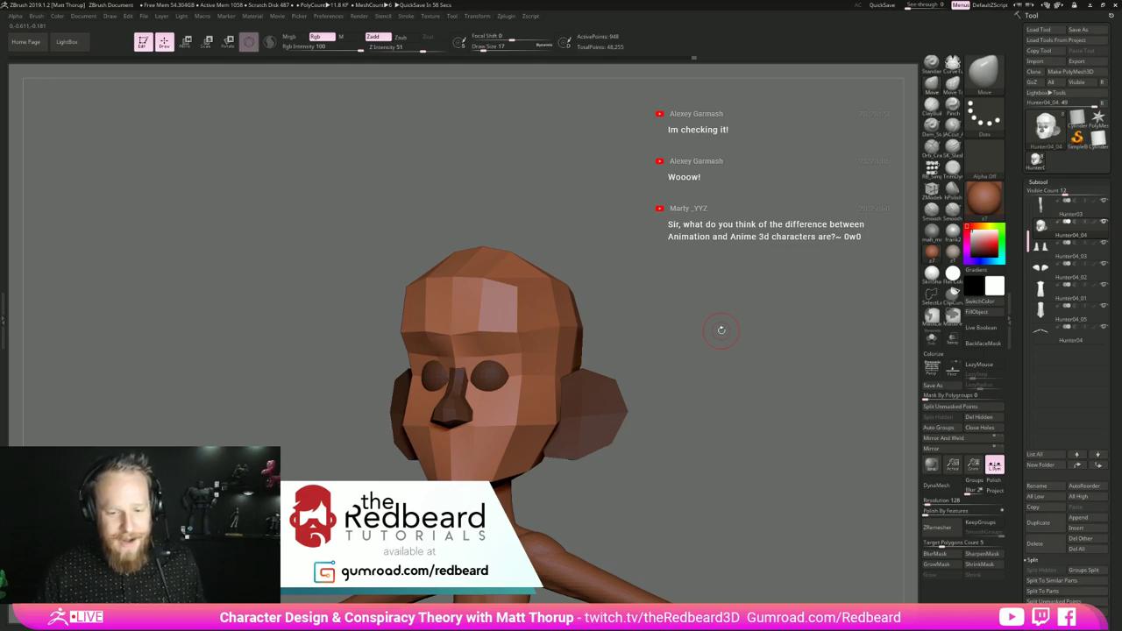
left_click_drag(728, 449, 735, 445, "shift")
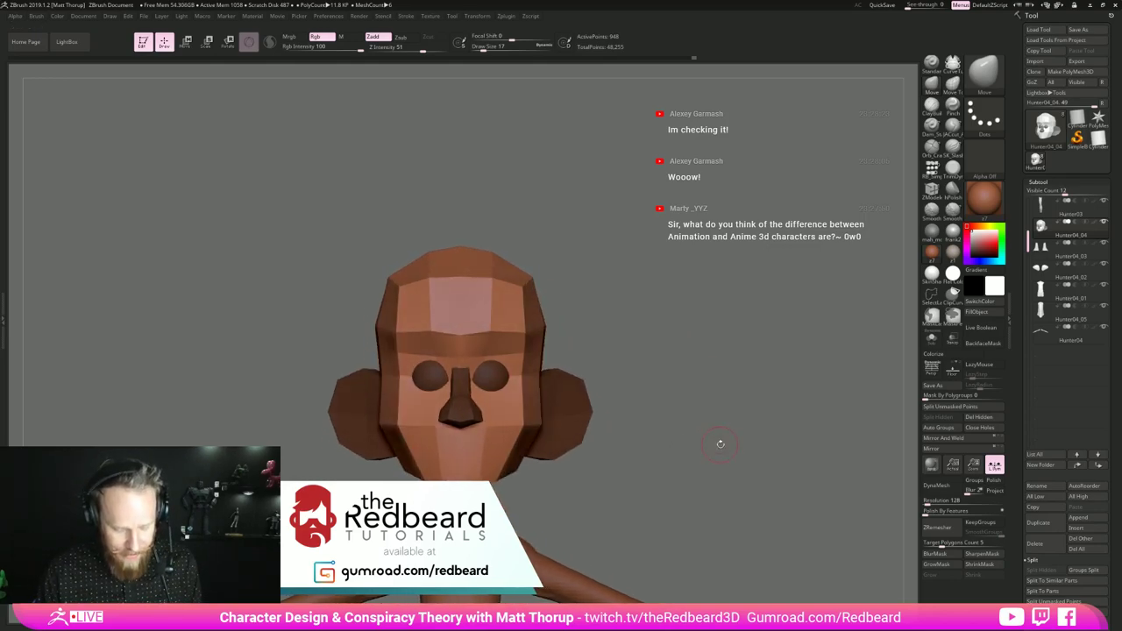
- Reshape the upper corners of the skull and the back of the head with the Move brush at draw size 29
key("s")
left_click_drag(422, 255, 457, 255)
mouse_move(542, 243)
left_mouse_down()
mouse_move(479, 259)
mouse_move(506, 252)
left_mouse_up()
mouse_move(561, 246)
left_mouse_down()
mouse_move(502, 254)
mouse_move(481, 270)
mouse_move(466, 254)
mouse_move(471, 262)
mouse_move(424, 267)
left_mouse_up()
key("s")
key("s")
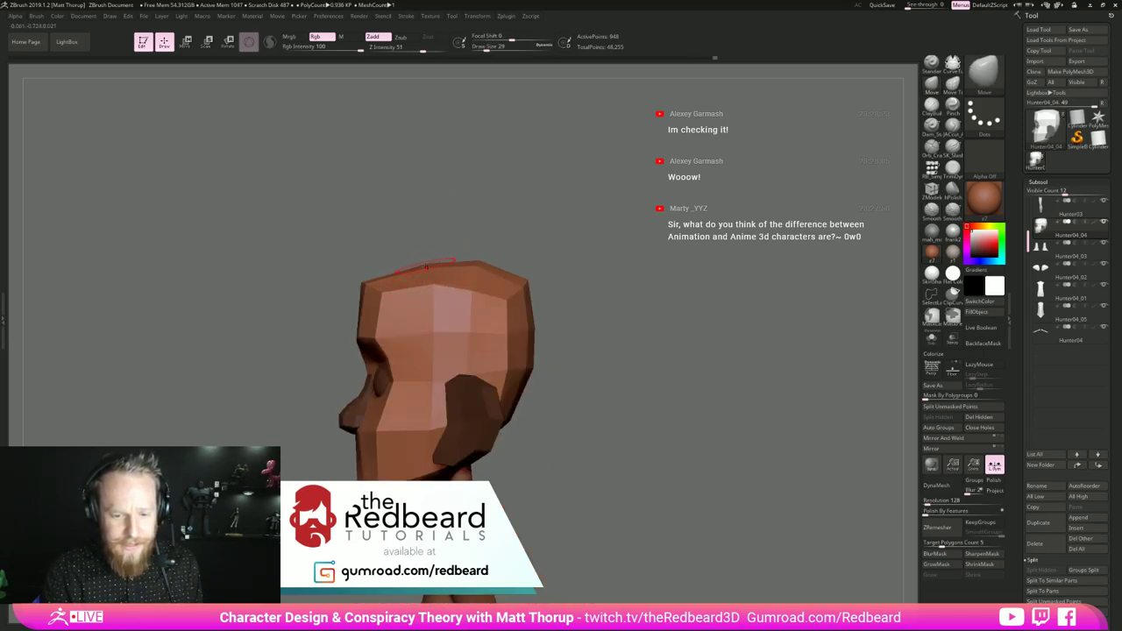
left_click_drag(521, 400, 510, 405)
mouse_move(674, 306)
left_mouse_down("alt")
mouse_move(616, 313)
mouse_move(641, 346)
mouse_move(718, 378)
left_mouse_up("alt")
left_click_drag(691, 515, 744, 357, "alt")
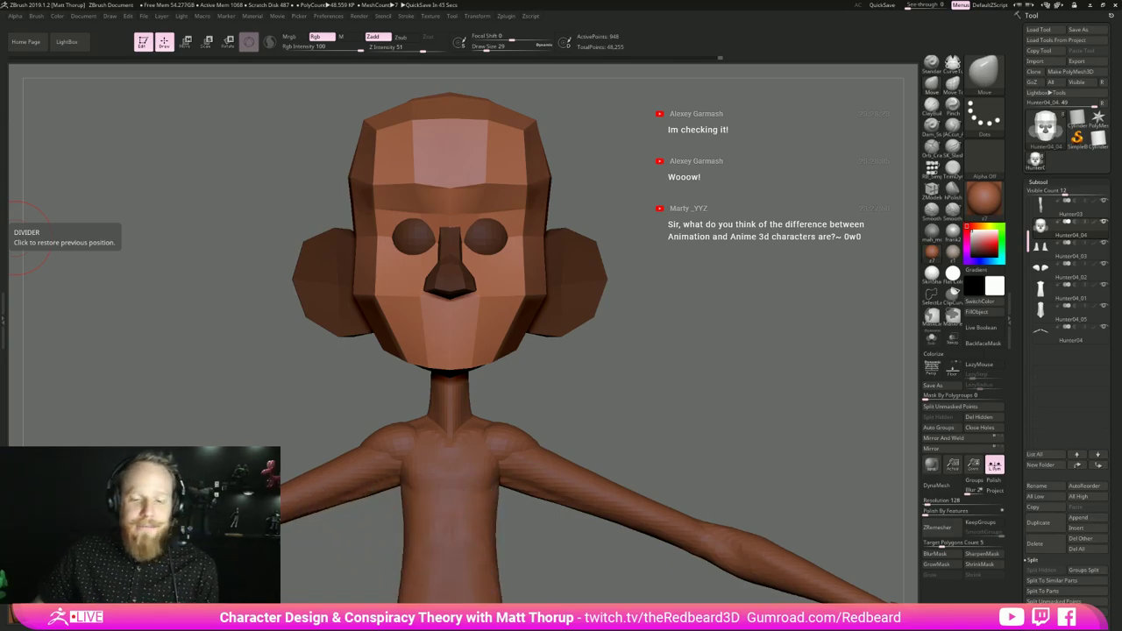
- Shape the chin and underside of the jaw with the Move brush, starting at draw size 35
mouse_move(793, 343)
left_mouse_down()
mouse_move(715, 349)
mouse_move(759, 352)
mouse_move(743, 358)
mouse_move(779, 346)
mouse_move(738, 344)
left_mouse_up()
left_click_drag(770, 299, 772, 265)
left_click_drag(700, 212, 653, 378)
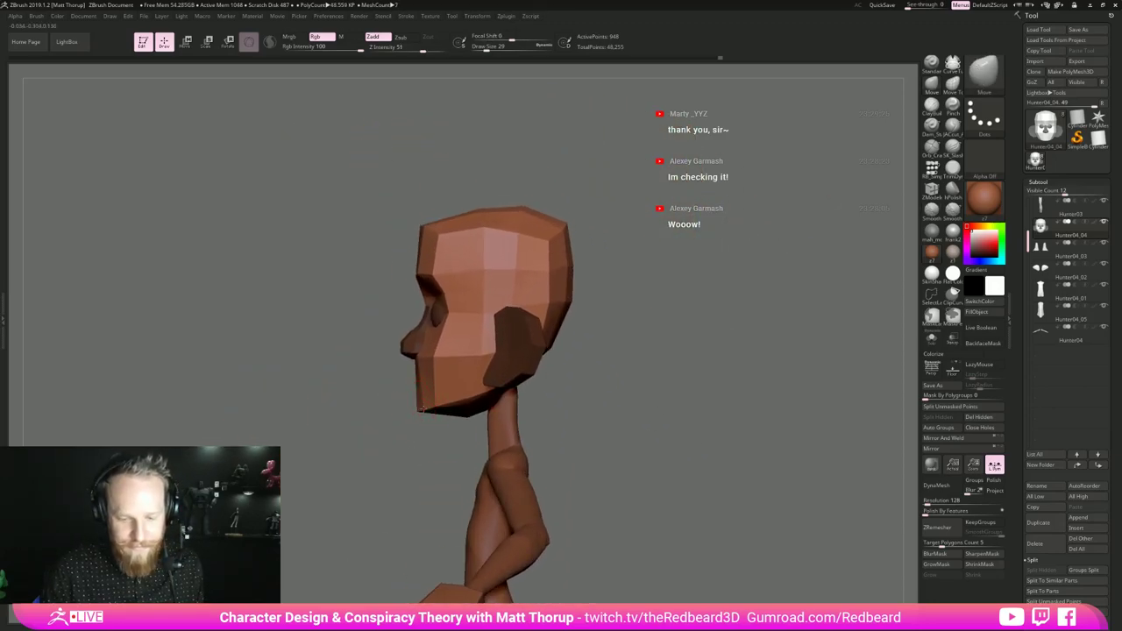
mouse_move(422, 458)
left_mouse_down()
mouse_move(418, 429)
mouse_move(433, 403)
left_mouse_up()
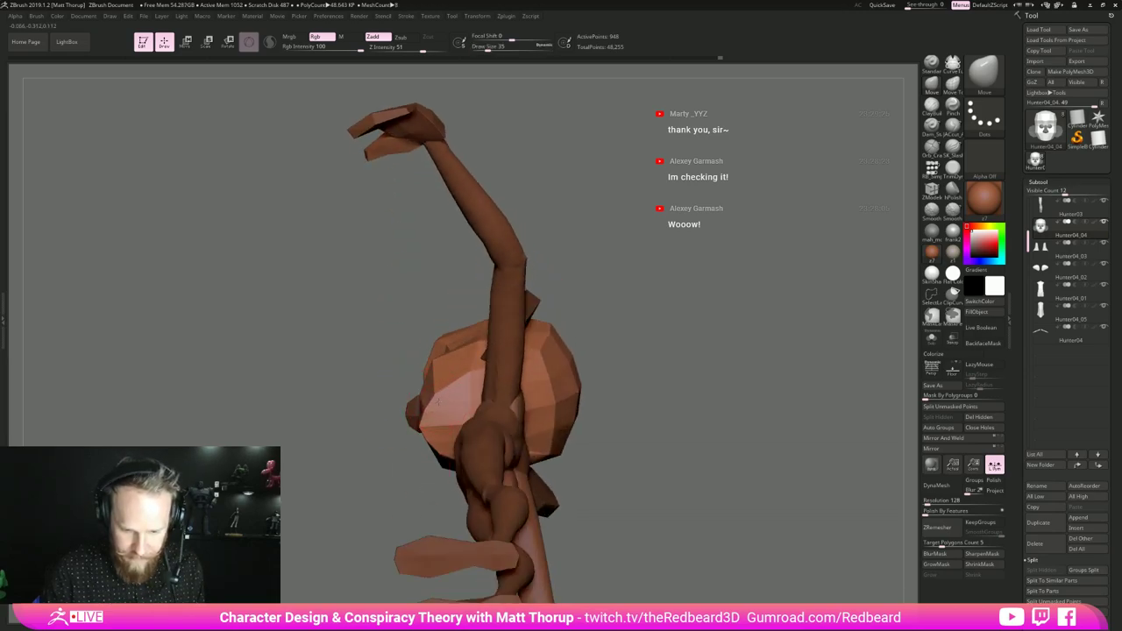
left_click_drag(439, 404, 529, 461)
left_click_drag(540, 521, 898, 448)
left_click_drag(495, 547, 531, 358, "alt")
left_click_drag(570, 307, 605, 373, "alt")
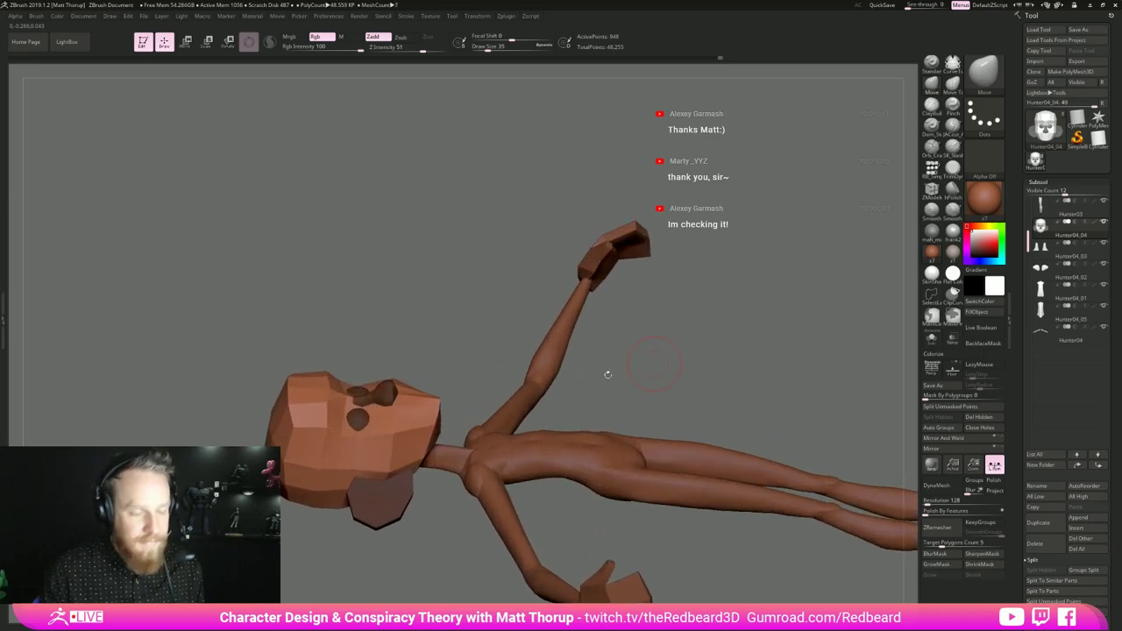
key("s")
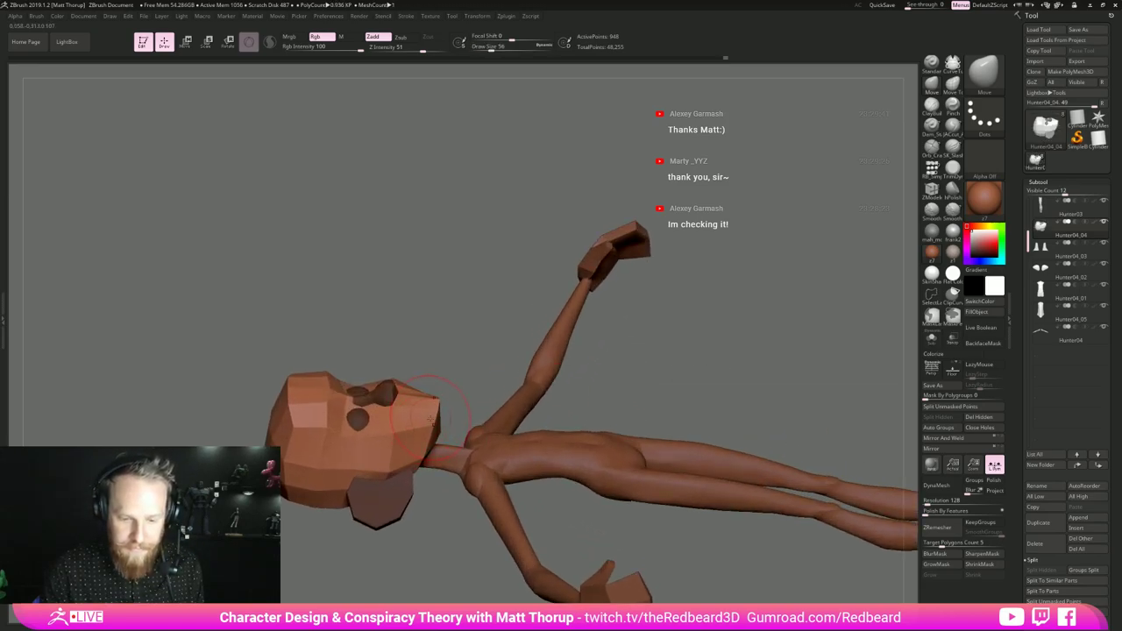
mouse_move(449, 395)
left_mouse_down()
mouse_move(560, 350)
mouse_move(642, 335)
mouse_move(608, 368)
mouse_move(686, 325)
mouse_move(742, 342)
mouse_move(673, 348)
mouse_move(689, 330)
mouse_move(723, 338)
mouse_move(681, 324)
mouse_move(739, 318)
mouse_move(742, 334)
mouse_move(708, 333)
mouse_move(727, 347)
mouse_move(680, 397)
mouse_move(606, 369)
mouse_move(689, 391)
mouse_move(659, 407)
left_mouse_up()
- Insert an extra edge loop in the head with ZModeler and turn on PolyFrame
key("b")
key("z")
key("m")
key("shift+f")
- Shape the cheeks and the side of the jaw with the Move brush at draw size 25
key("b")
key("m")
key("v")
key("s")
left_click_drag(522, 305, 536, 301)
key("s")
left_click_drag(729, 307, 630, 340)
left_click_drag(518, 382, 529, 359)
left_click_drag(624, 326, 676, 290)
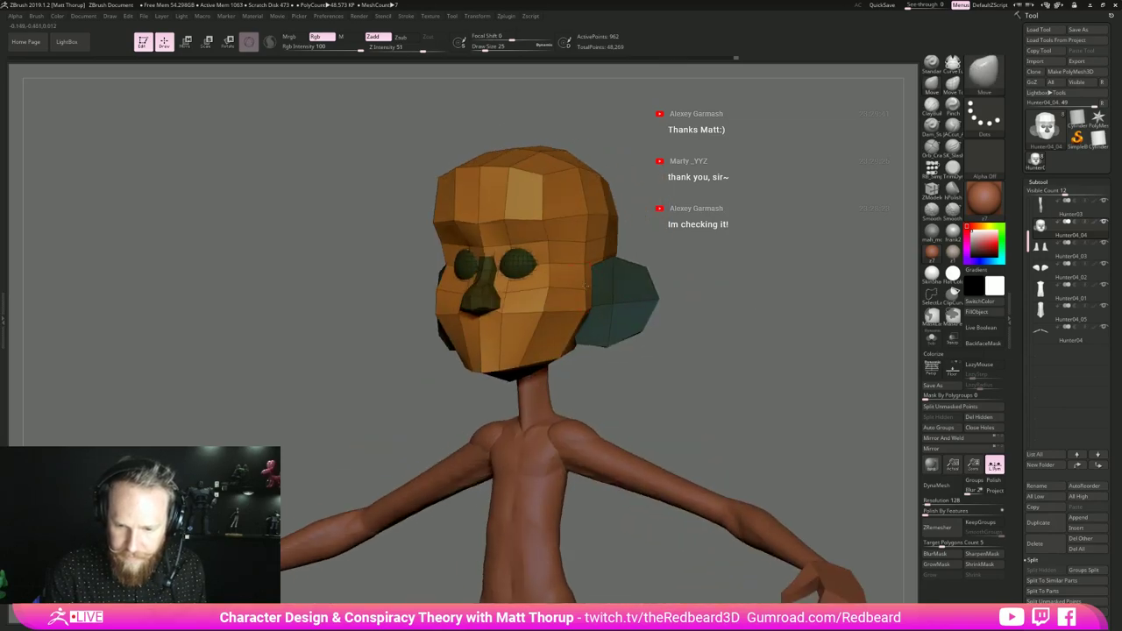
left_click_drag(585, 317, 579, 316)
mouse_move(596, 384)
left_mouse_down()
mouse_move(608, 385)
mouse_move(533, 373)
left_mouse_up()
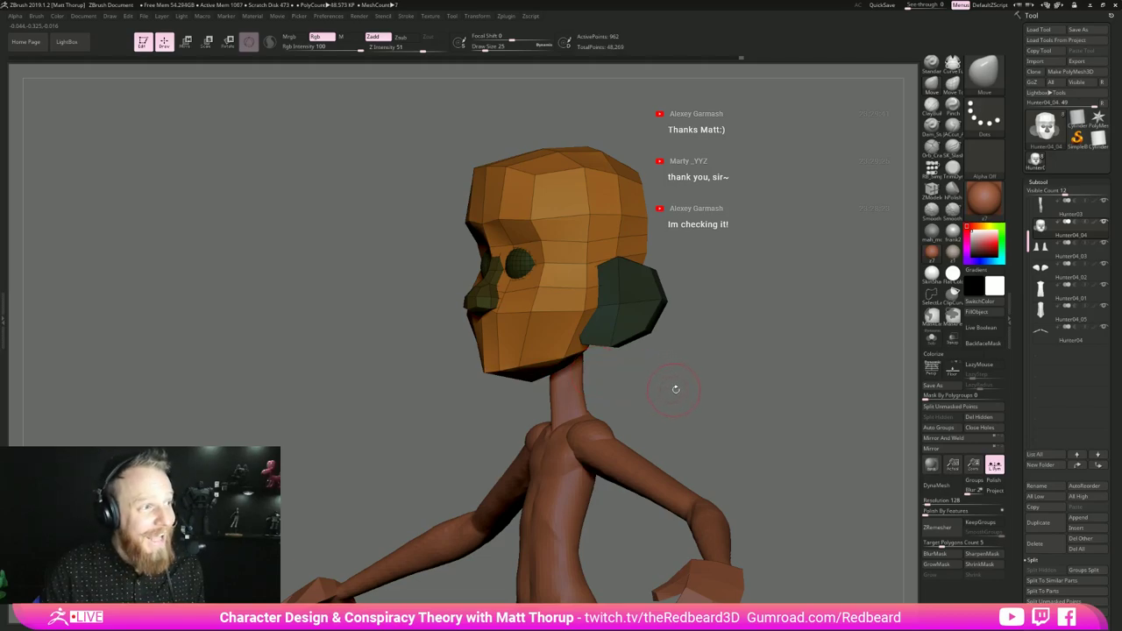
- Refine the lower jawline with the Move brush at draw size 18 and check the head against the full figure
left_click_drag(719, 377, 711, 383)
left_click_drag(648, 398, 505, 426)
key("s")
mouse_move(541, 376)
left_mouse_down()
mouse_move(502, 377)
mouse_move(604, 383)
mouse_move(541, 382)
left_mouse_up()
left_click_drag(492, 506, 446, 493)
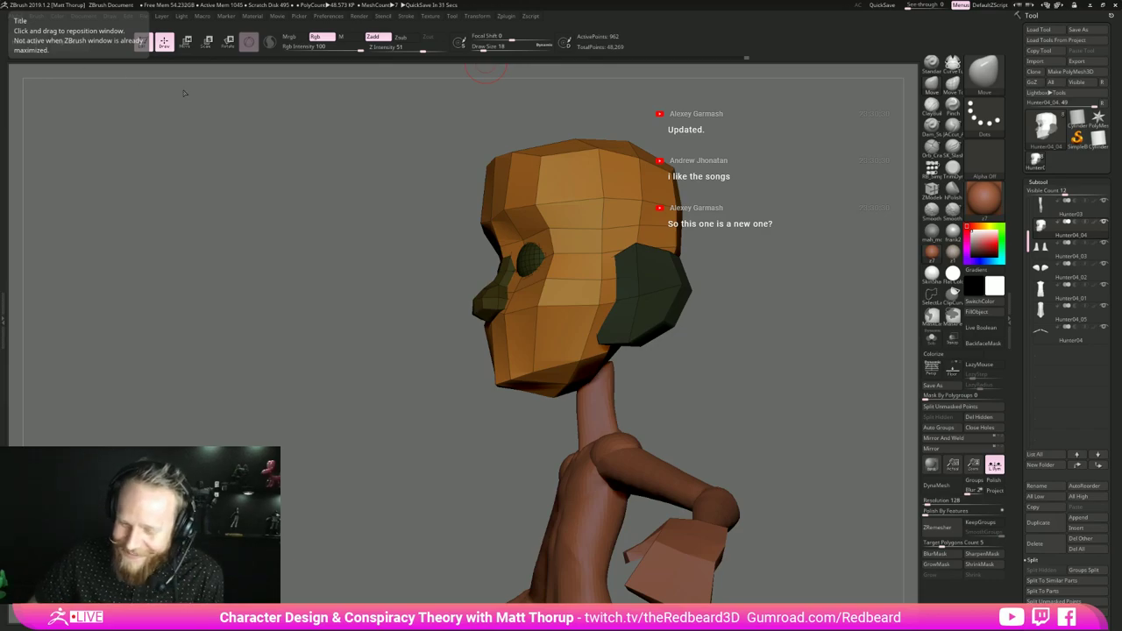
left_click_drag(340, 185, 379, 194)
left_click_drag(768, 227, 632, 195, "alt")
left_click_drag(684, 265, 697, 147, "alt")
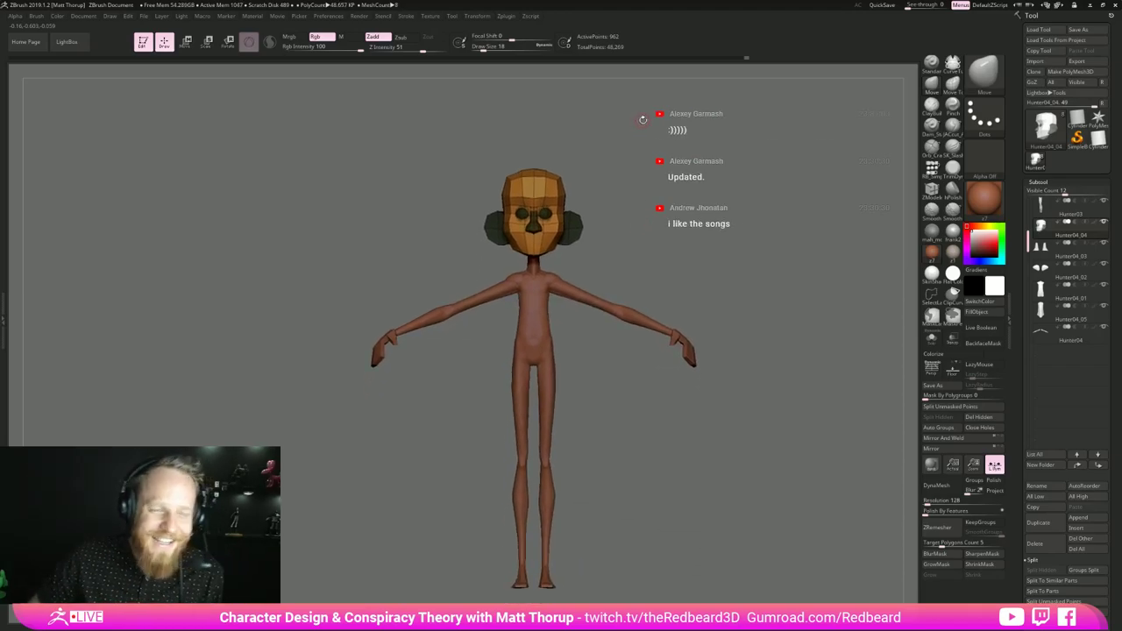
left_click_drag(695, 181, 673, 217)
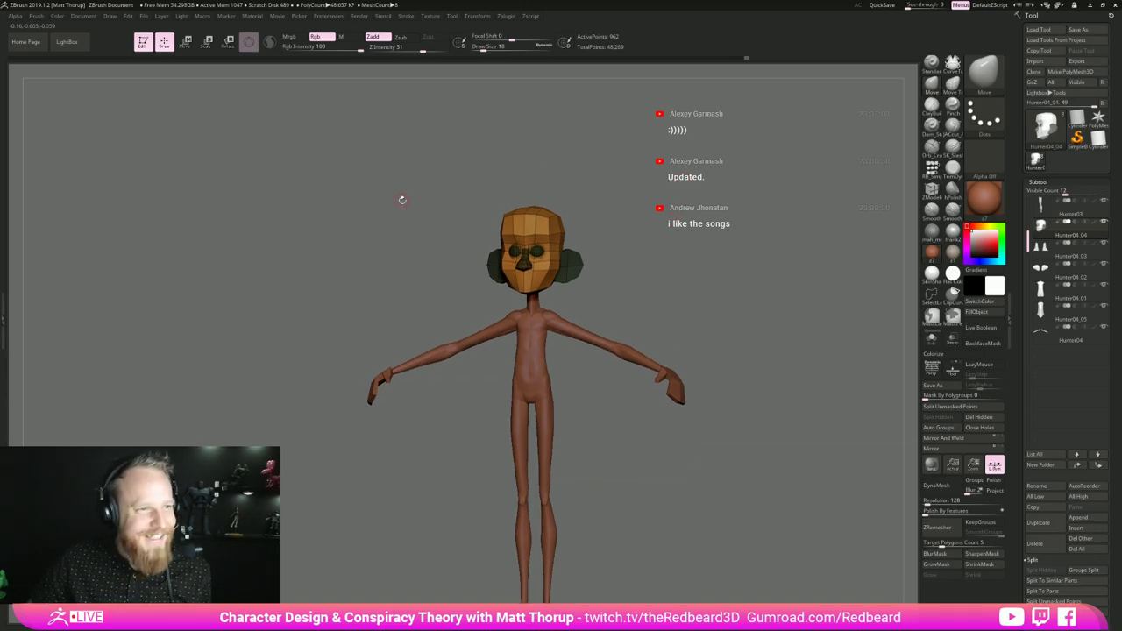